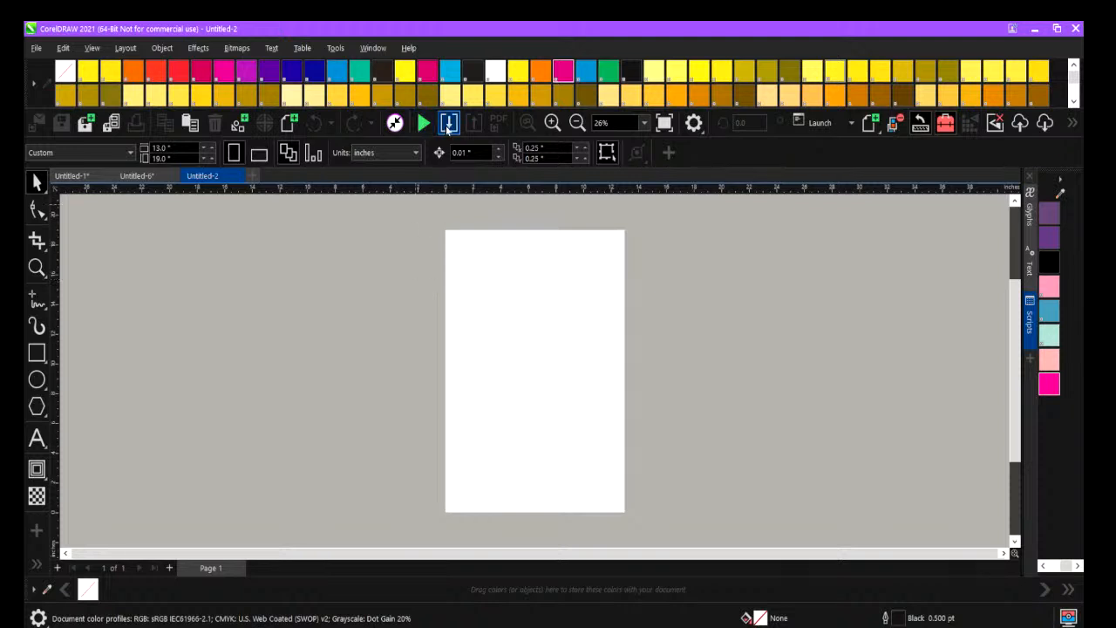
Import unnamed (1).jpg and unnamed.jpg from the Desktop folder, placing the first beside the page and the second on it.
left_click(448, 125)
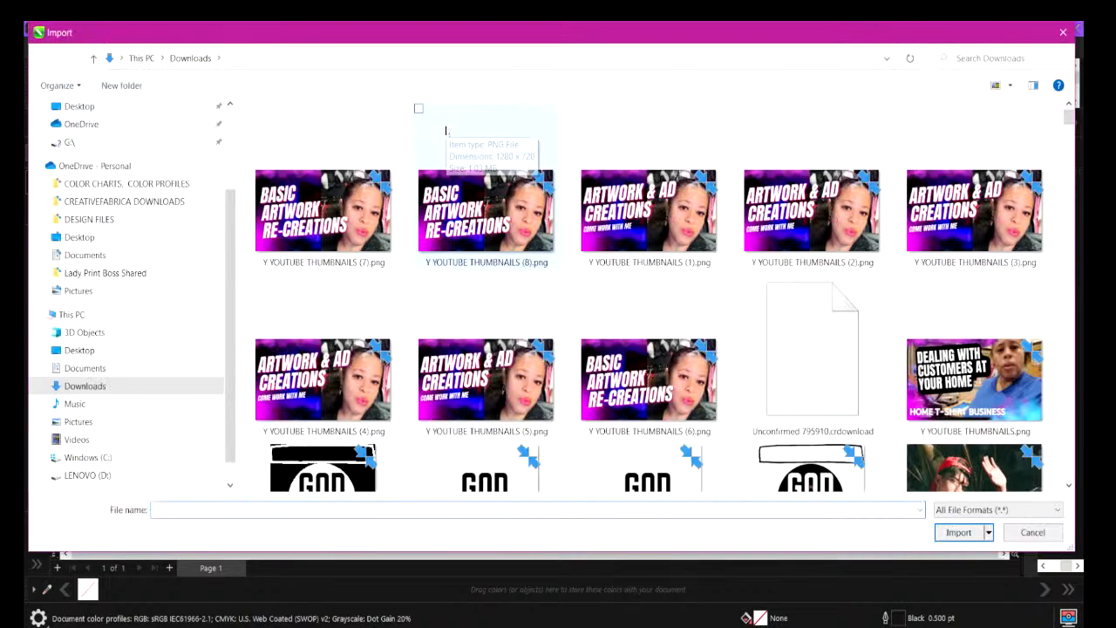
left_click(78, 349)
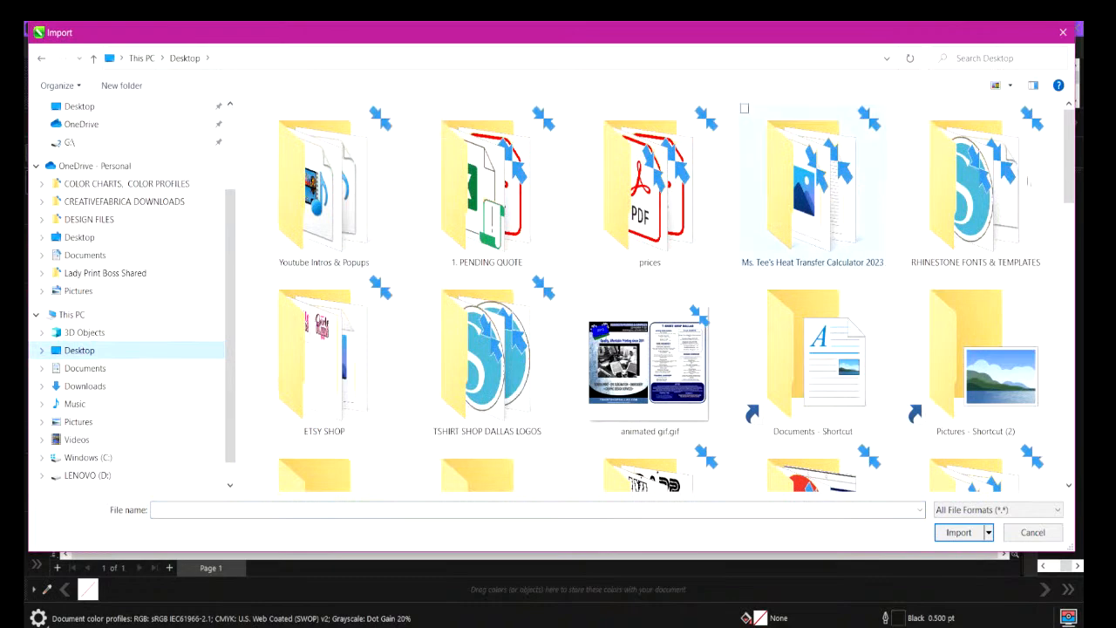
left_click_drag(1068, 161, 1073, 185)
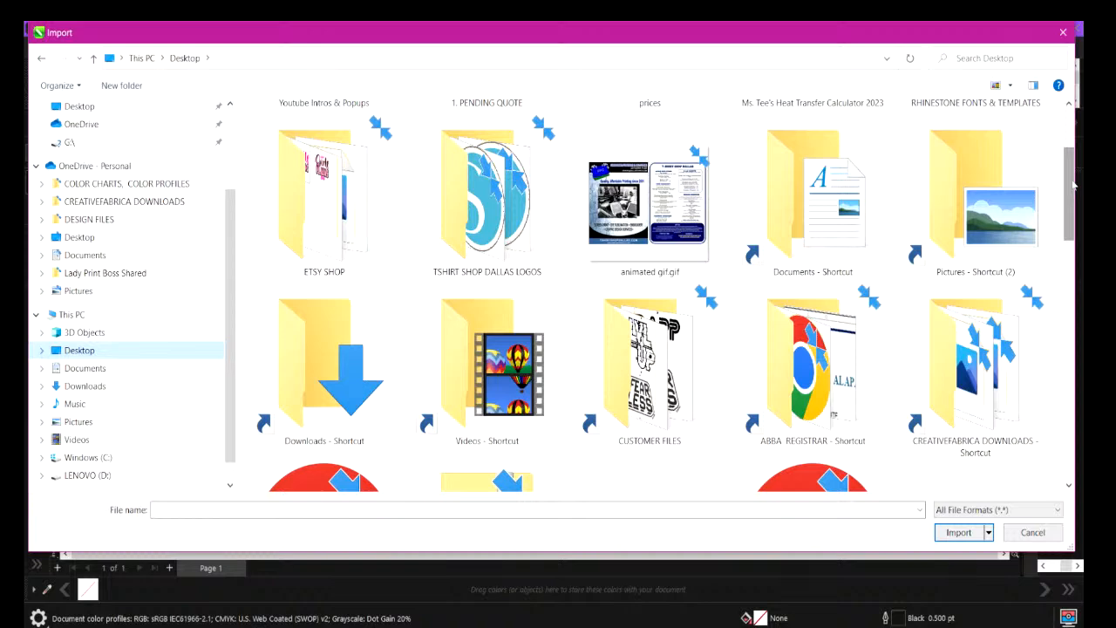
left_click_drag(1069, 175, 1067, 416)
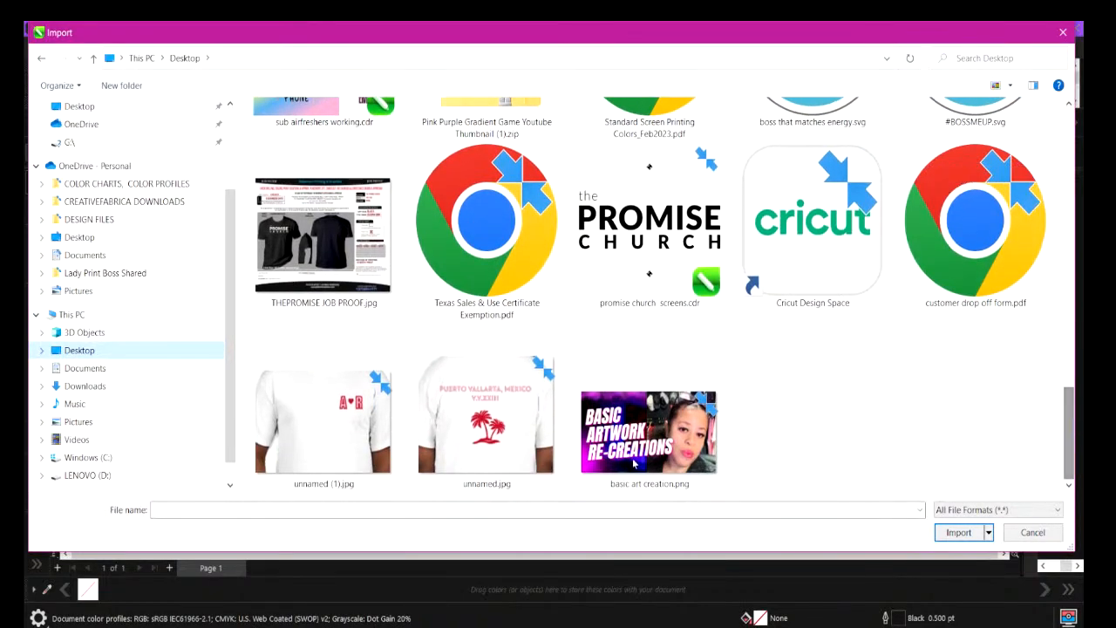
left_click(259, 337)
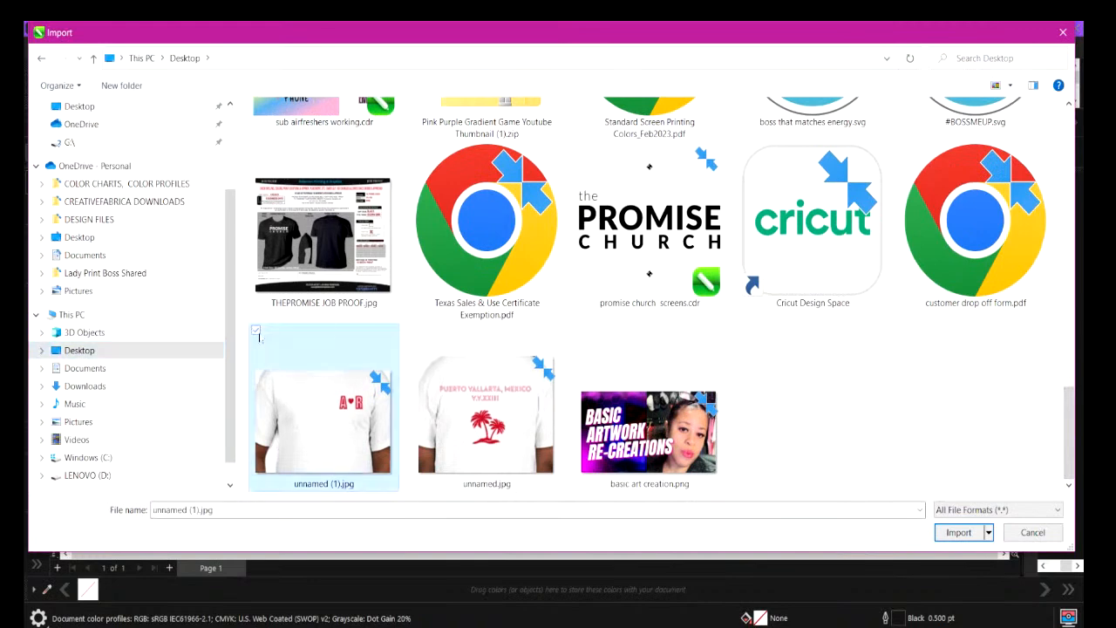
left_click(419, 336)
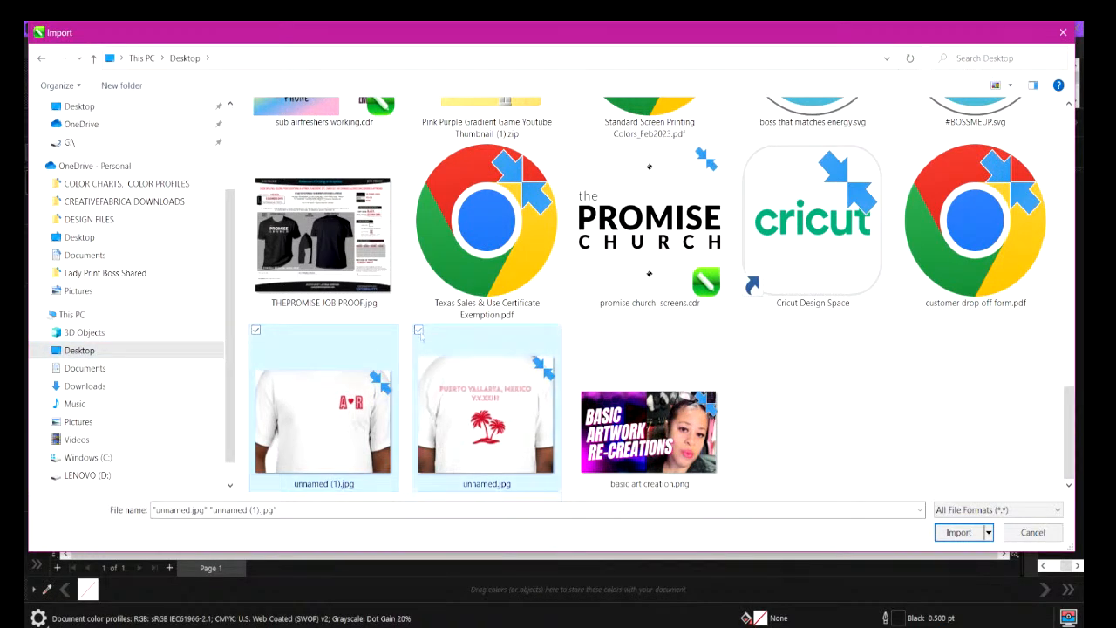
left_click(958, 532)
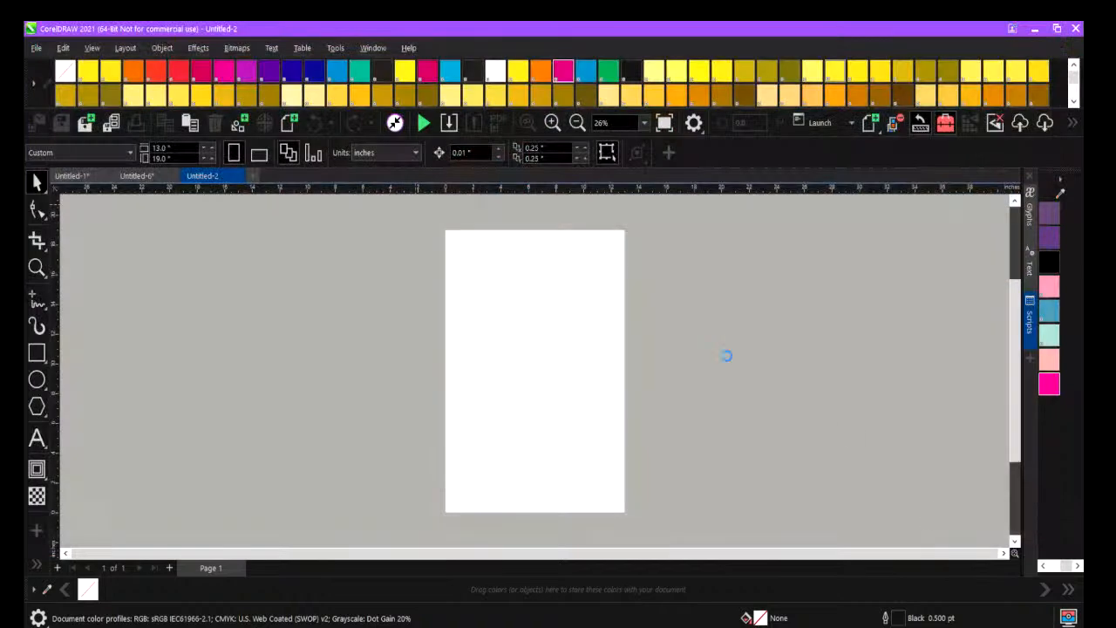
left_click(353, 308)
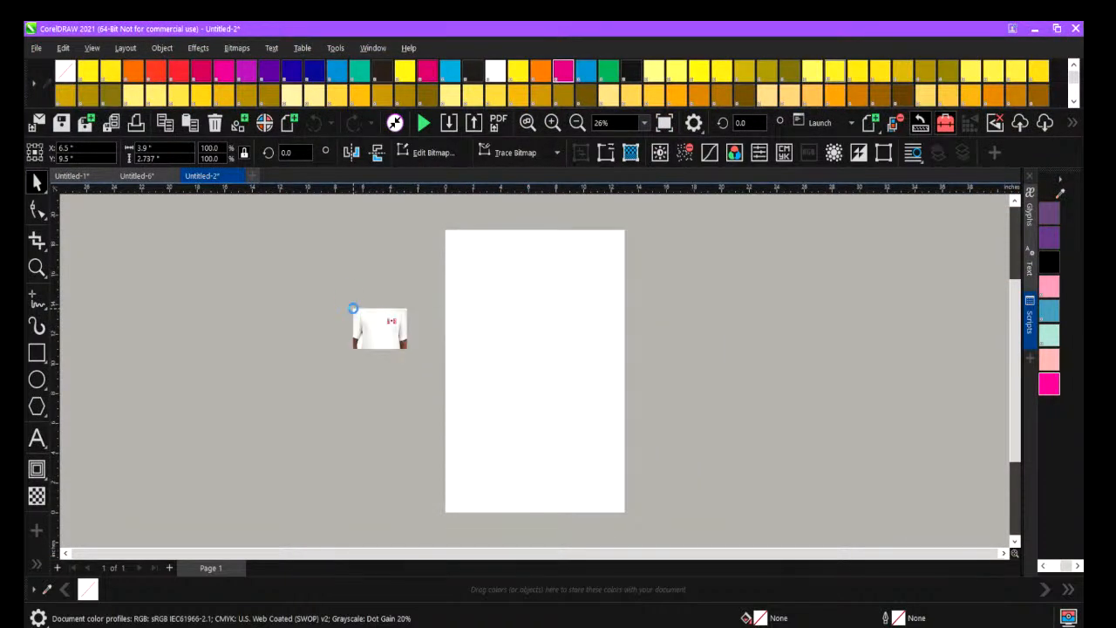
left_click(518, 316)
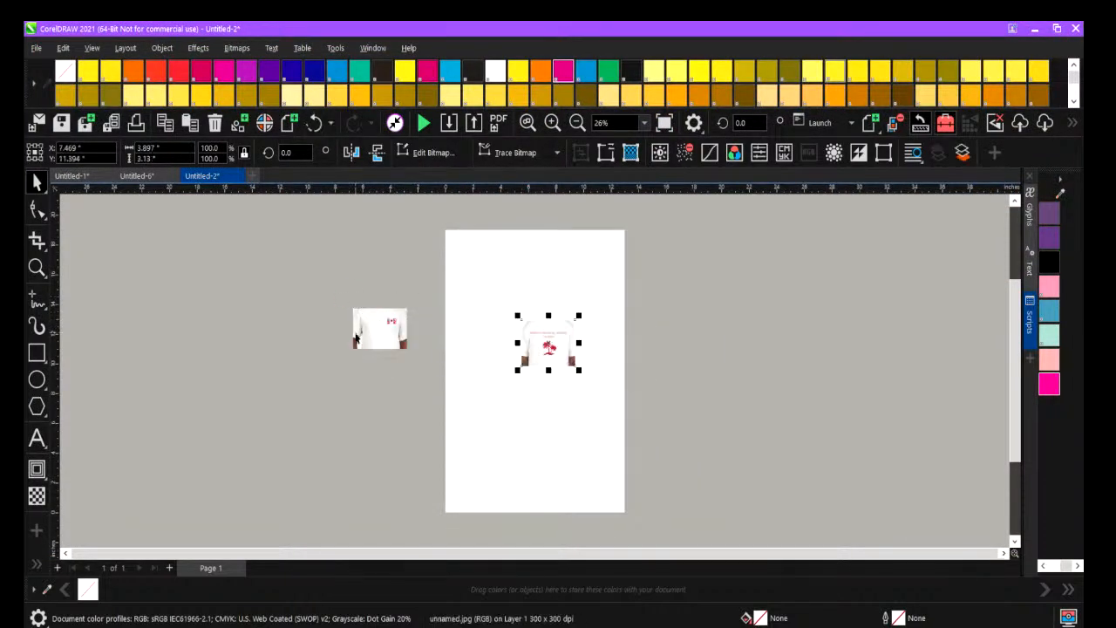
Enlarge the front shirt image to about 18.6 inches wide and position it beside the page, clear of the back shirt image.
left_click(391, 342)
left_click_drag(412, 353, 617, 568)
left_click_drag(504, 320, 314, 350)
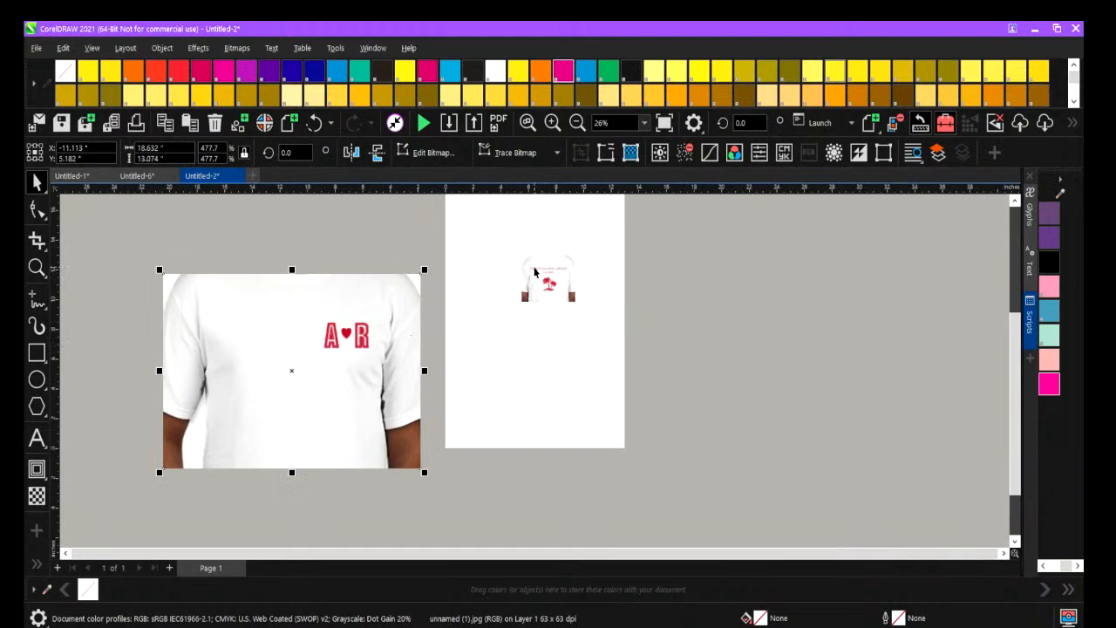
Enlarge the back shirt image with the palm trees to about 26 inches wide and move it off the page.
left_click(535, 272)
left_click_drag(579, 304, 885, 535)
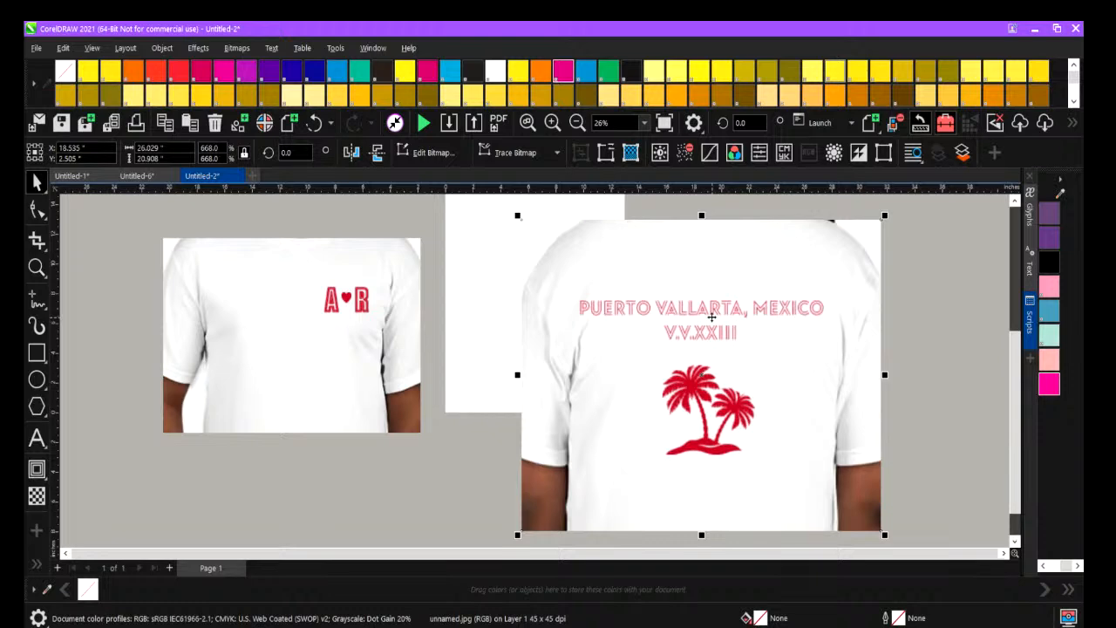
left_click_drag(678, 367, 900, 357)
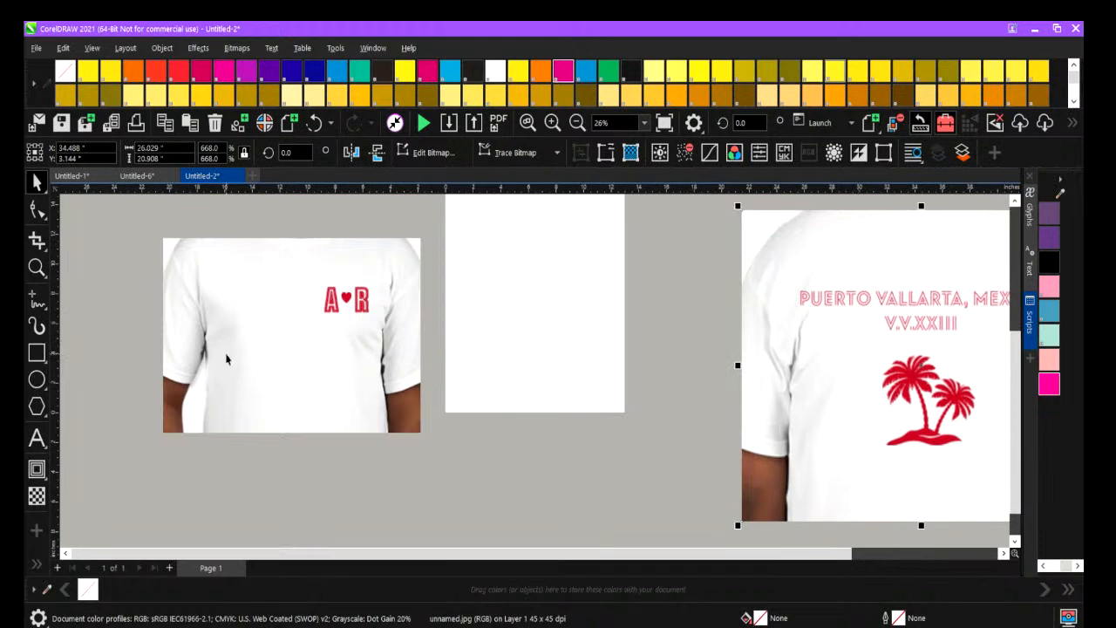
Enlarge the front shirt image further and lock the back shirt image in place.
left_click(349, 305)
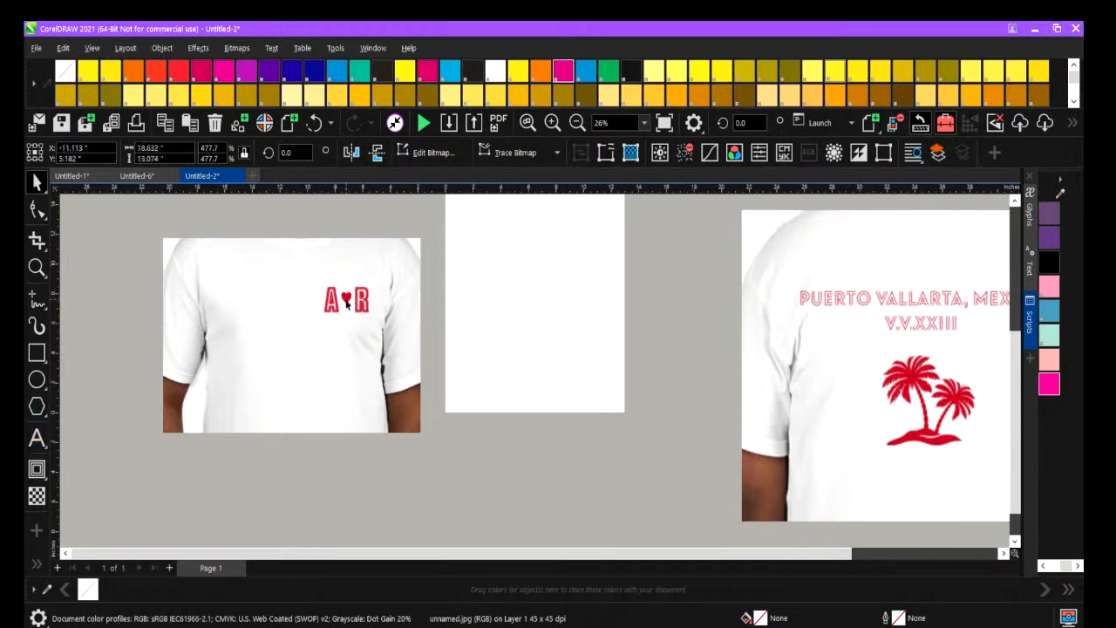
left_click_drag(424, 436, 573, 527)
left_click_drag(373, 309, 387, 343)
right_click(853, 307)
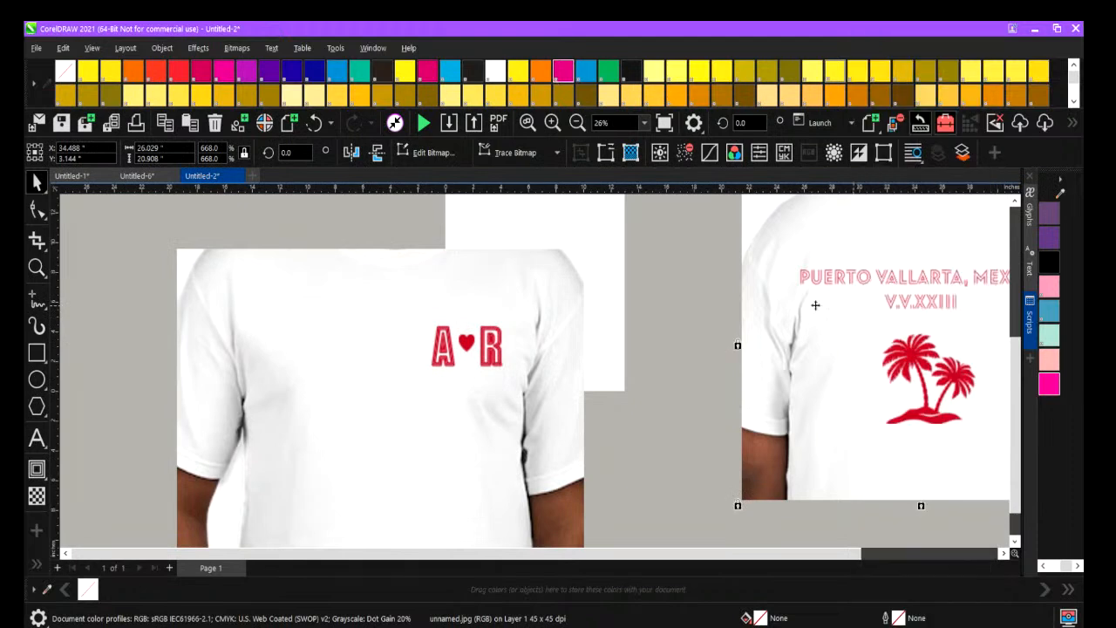
left_click(890, 362)
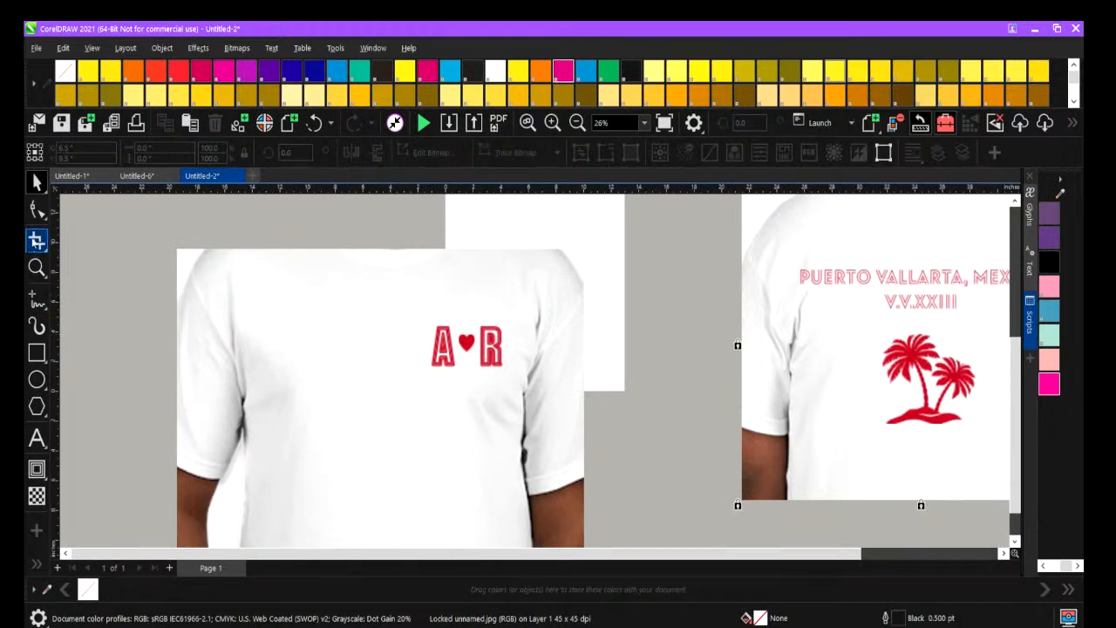
Crop the front shirt image to an area of about 8.1 by 5.9 inches around the A-heart-R logo.
left_click(38, 241)
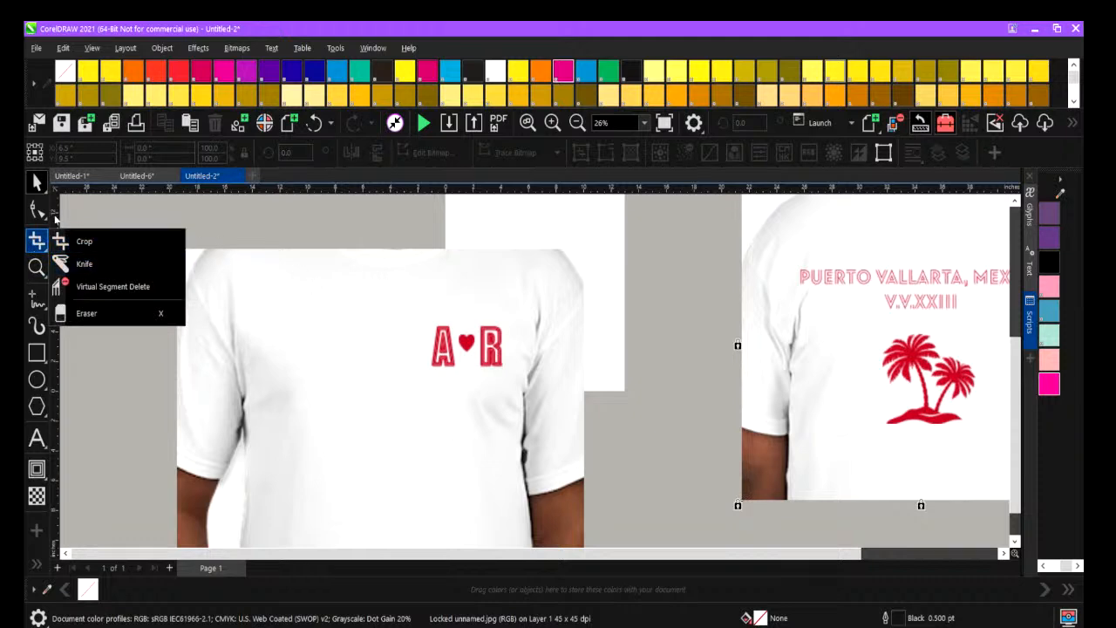
left_click(80, 241)
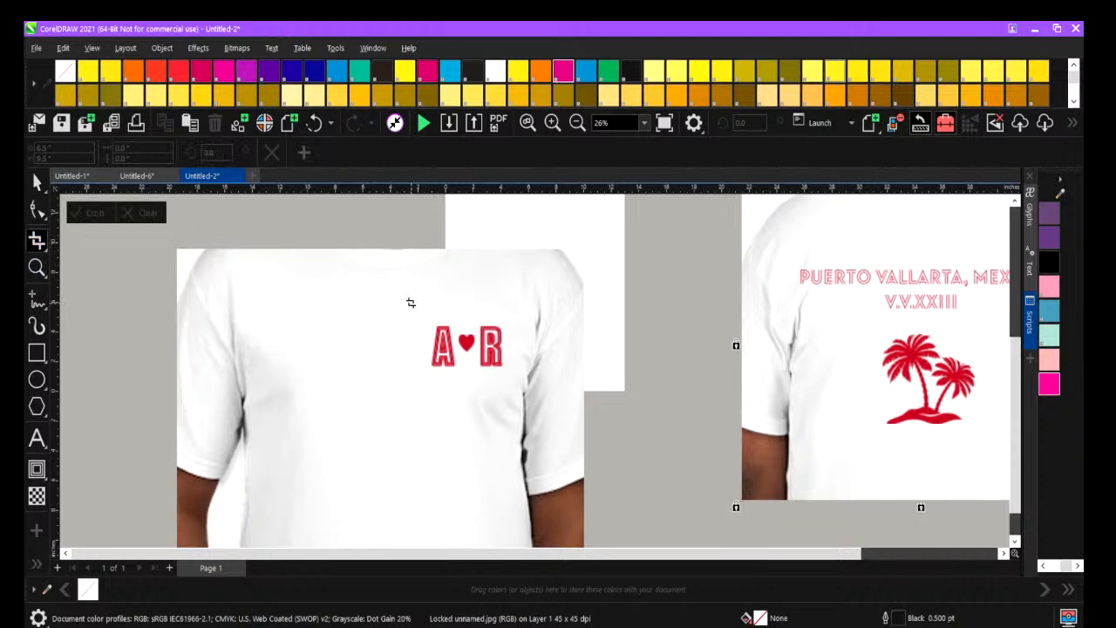
left_click_drag(411, 303, 521, 392)
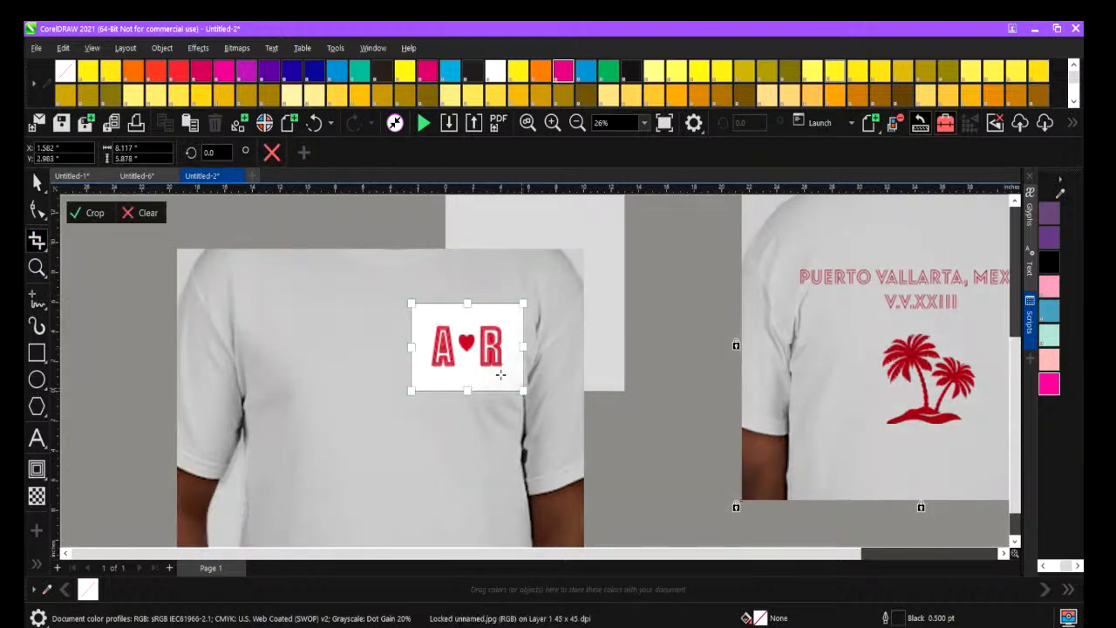
double_click(491, 370)
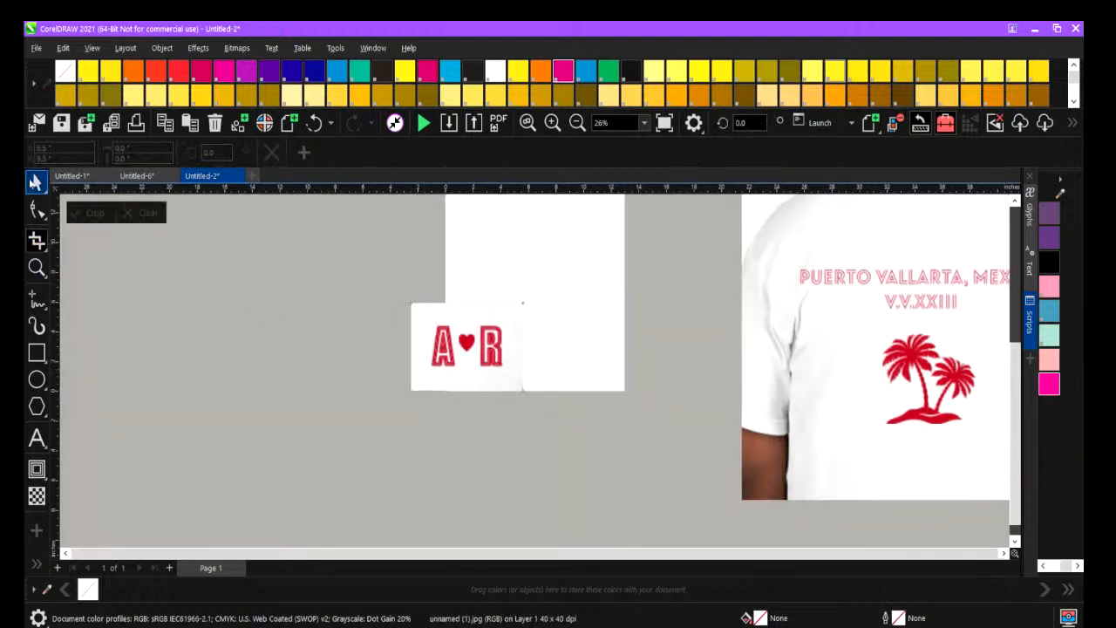
Switch to the Pick tool and move the cropped A-heart-R logo off the page into the empty area beside it.
left_click(36, 181)
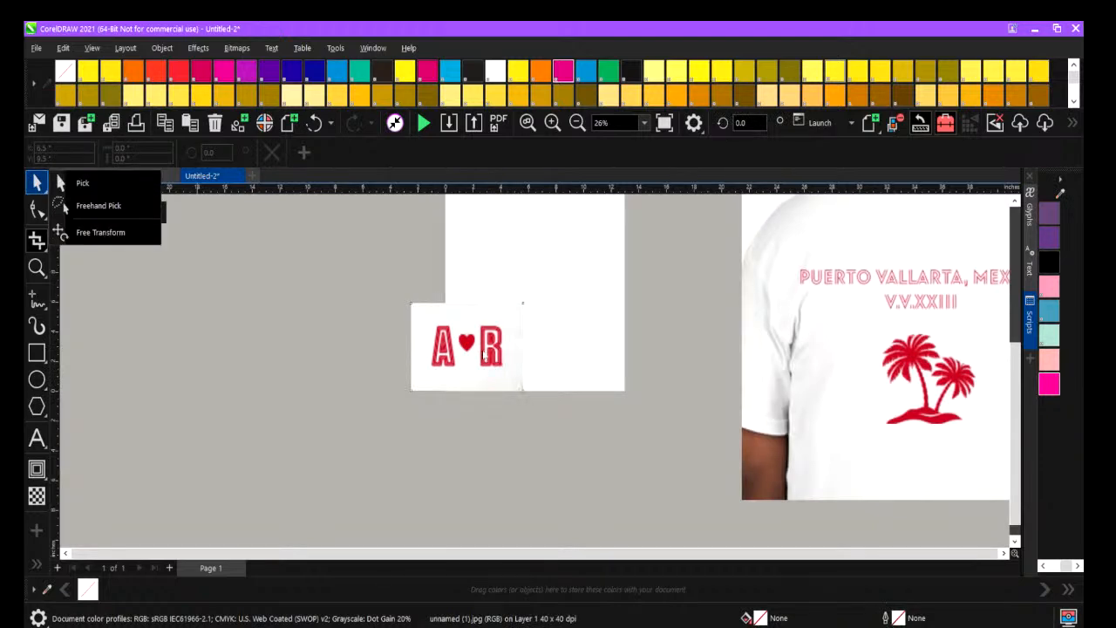
left_click(483, 350)
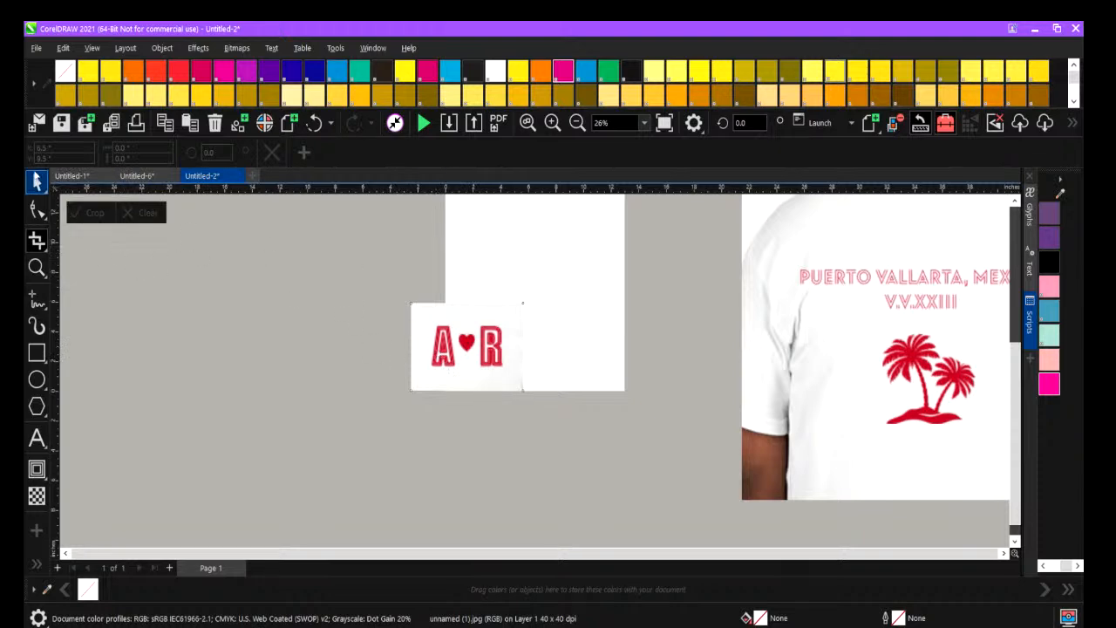
left_click(39, 181)
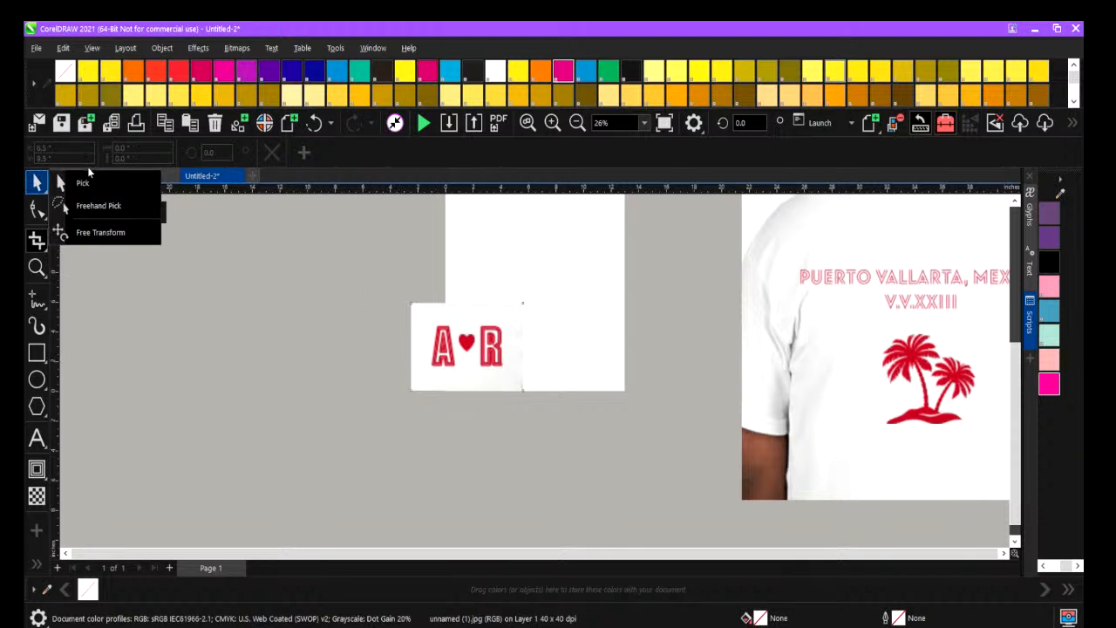
left_click(83, 182)
left_click_drag(440, 340, 234, 305)
Add artistic text with a capital A and R separated by several spaces, scaled to about 417 pt, and move it onto the page.
left_click(36, 438)
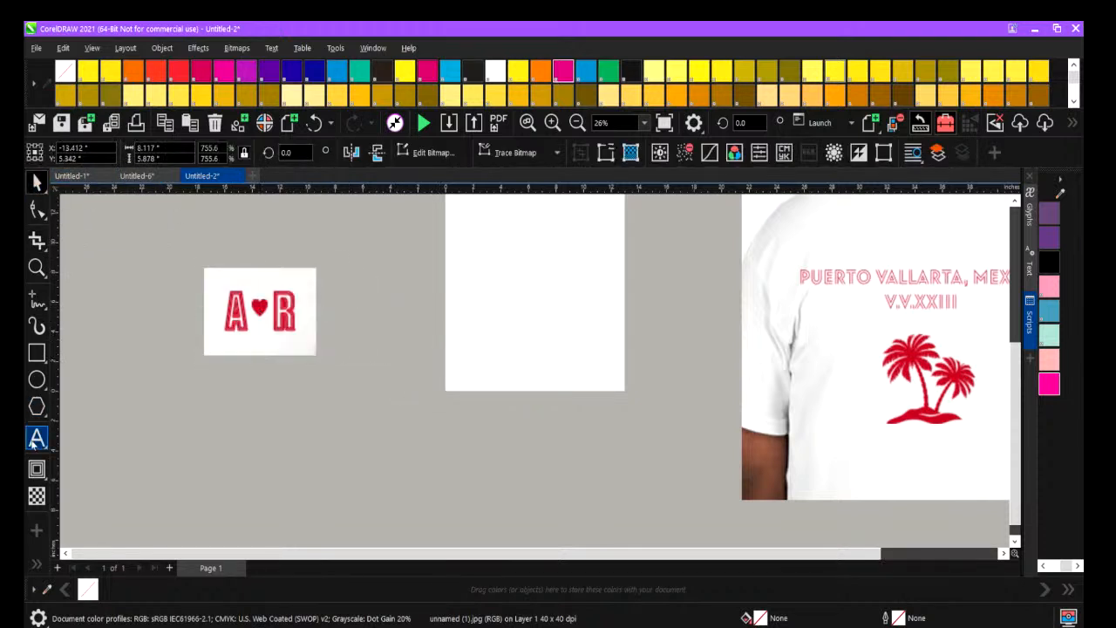
left_click(334, 448)
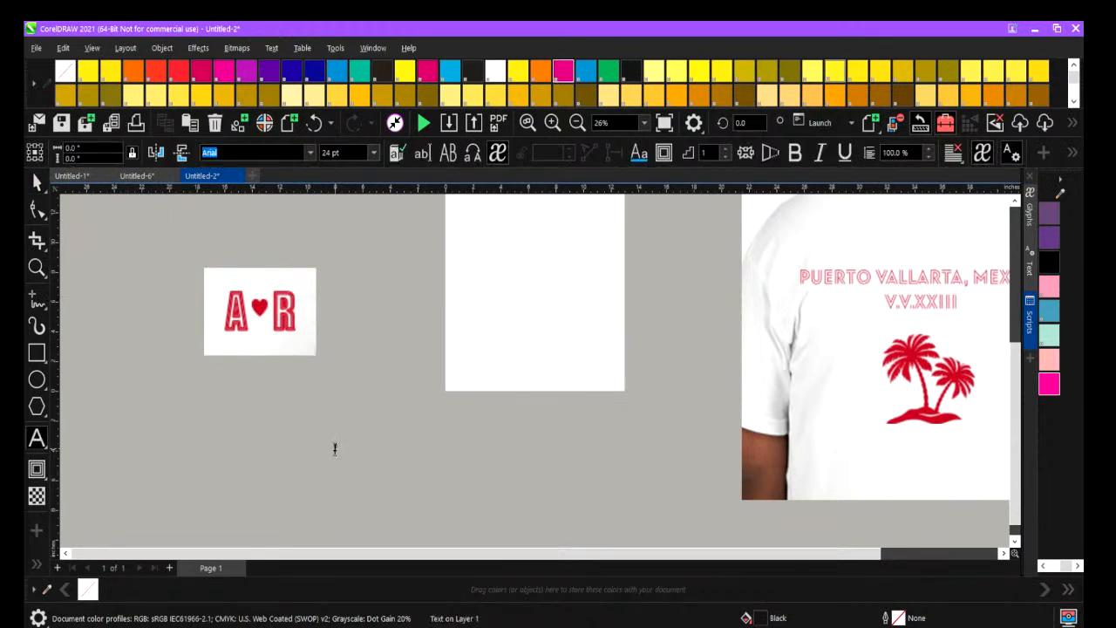
type("a")
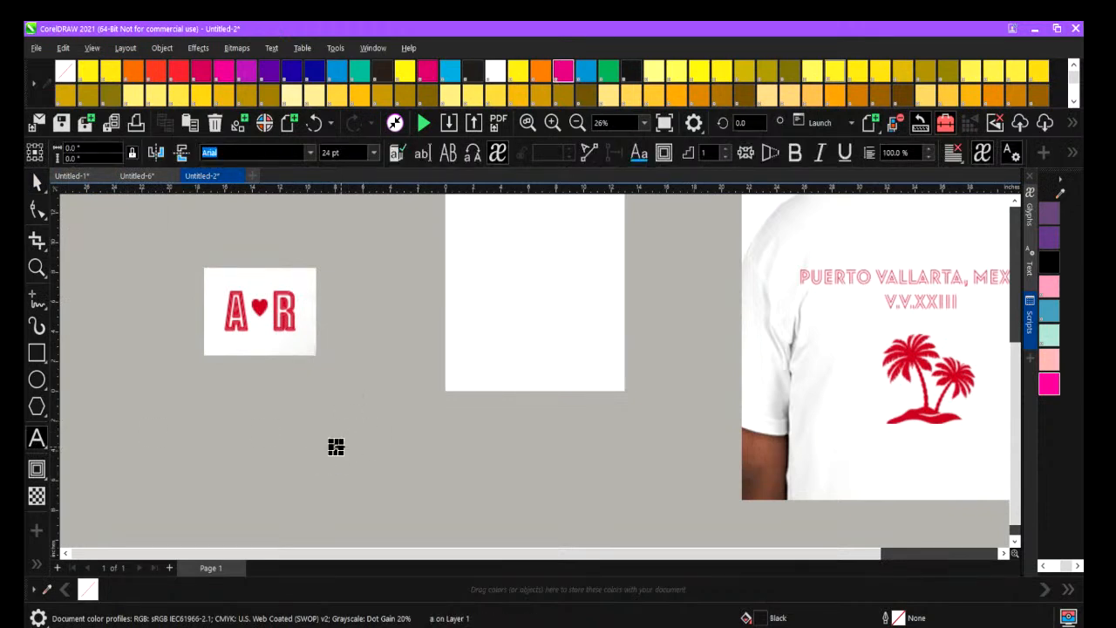
left_click_drag(336, 447, 386, 498)
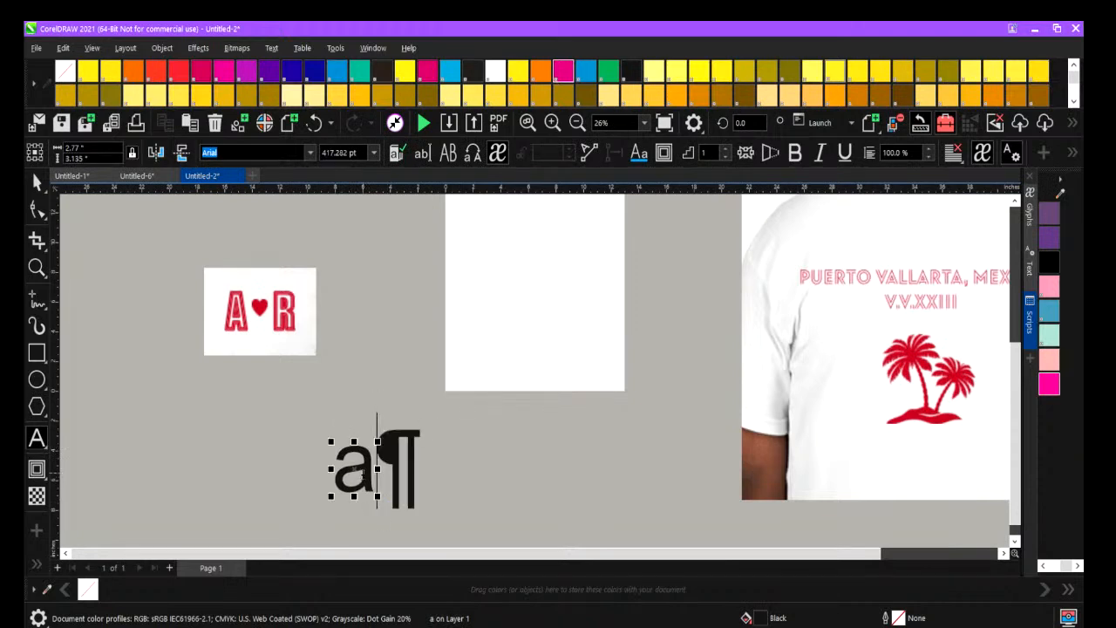
key("BackSpace")
type("a")
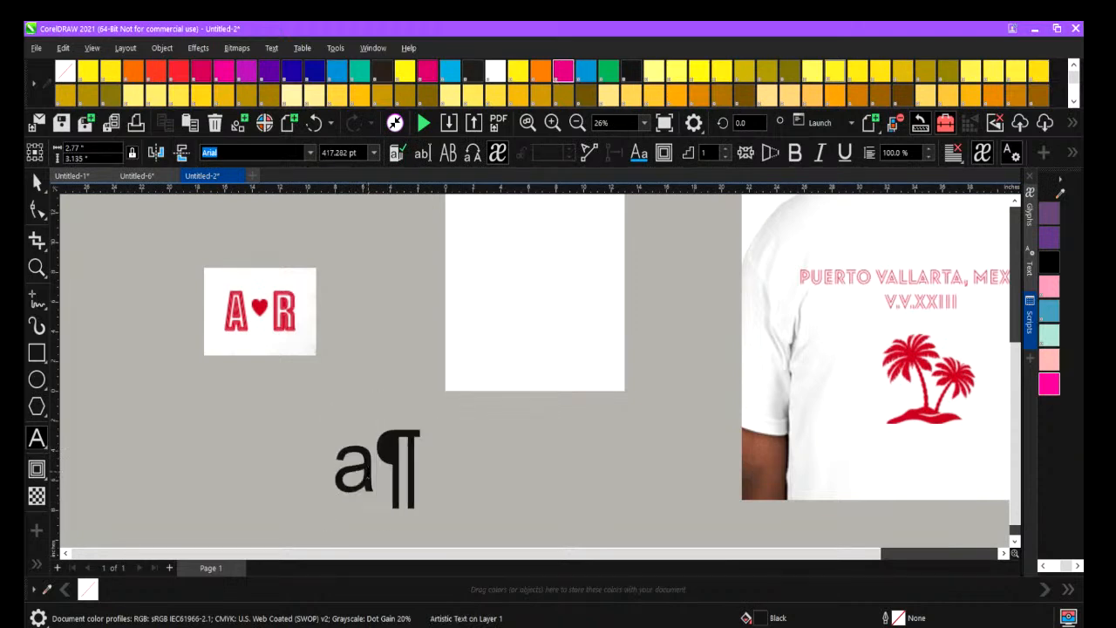
key("BackSpace")
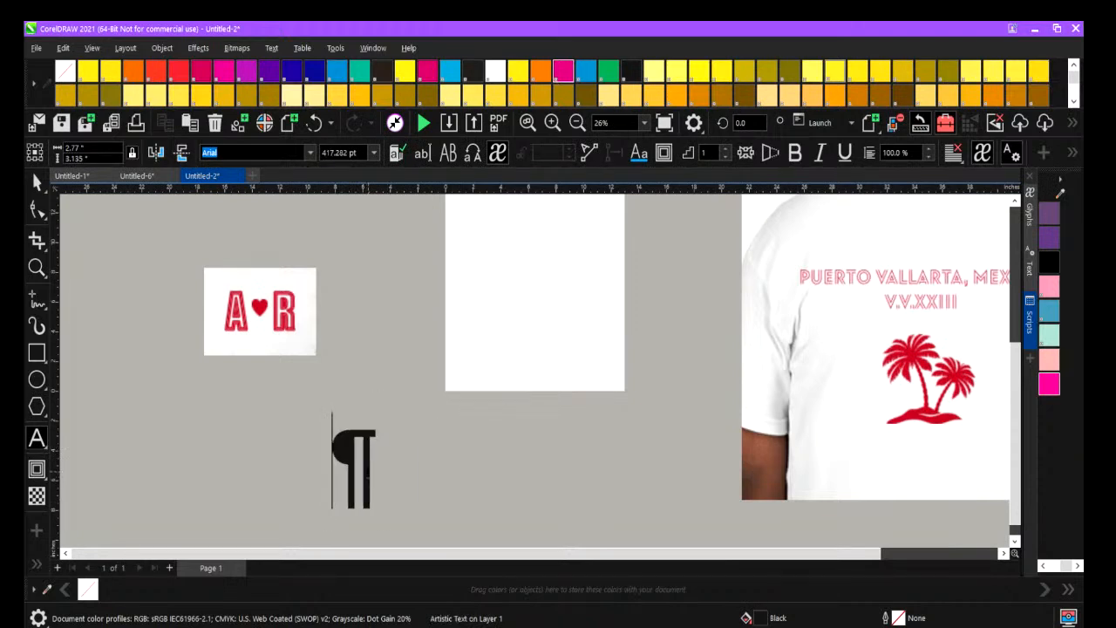
type("A   ")
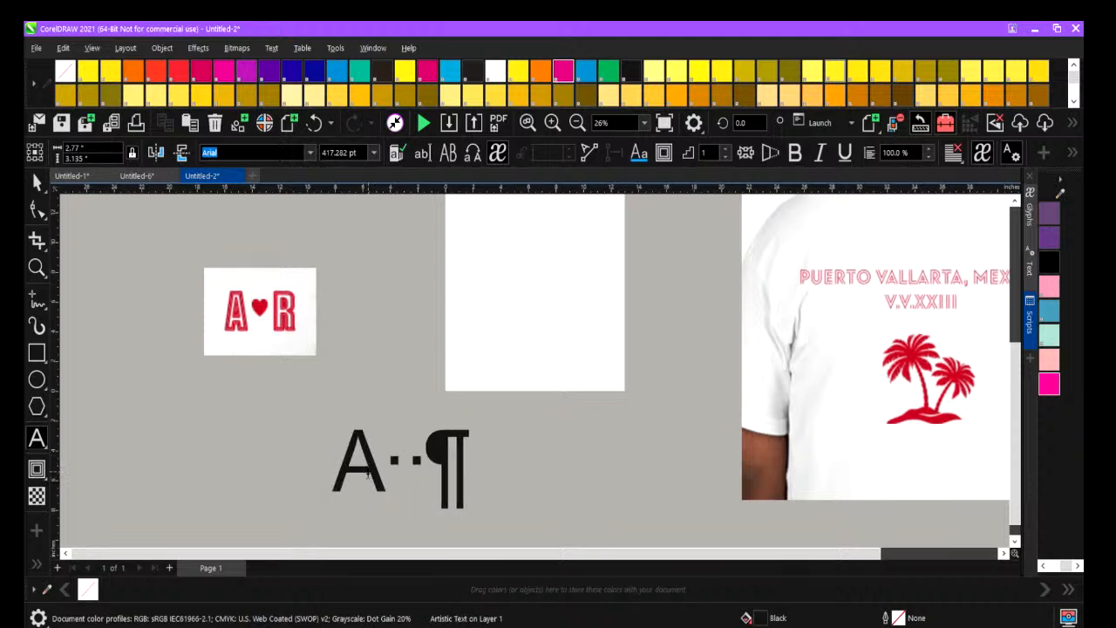
type("R")
left_click(37, 181)
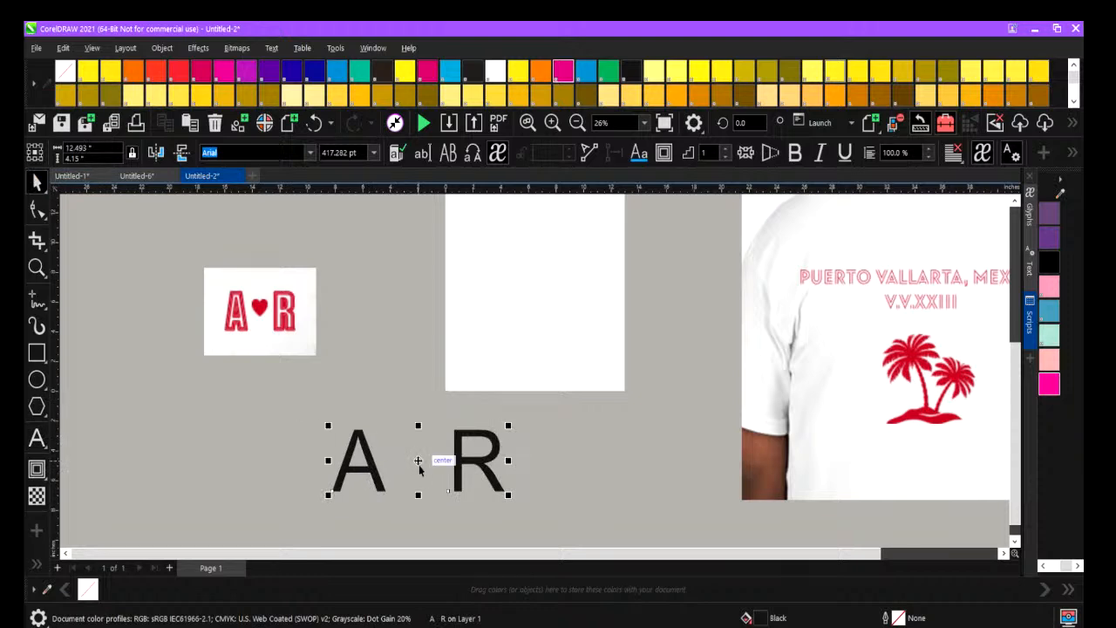
left_click_drag(417, 460, 514, 262)
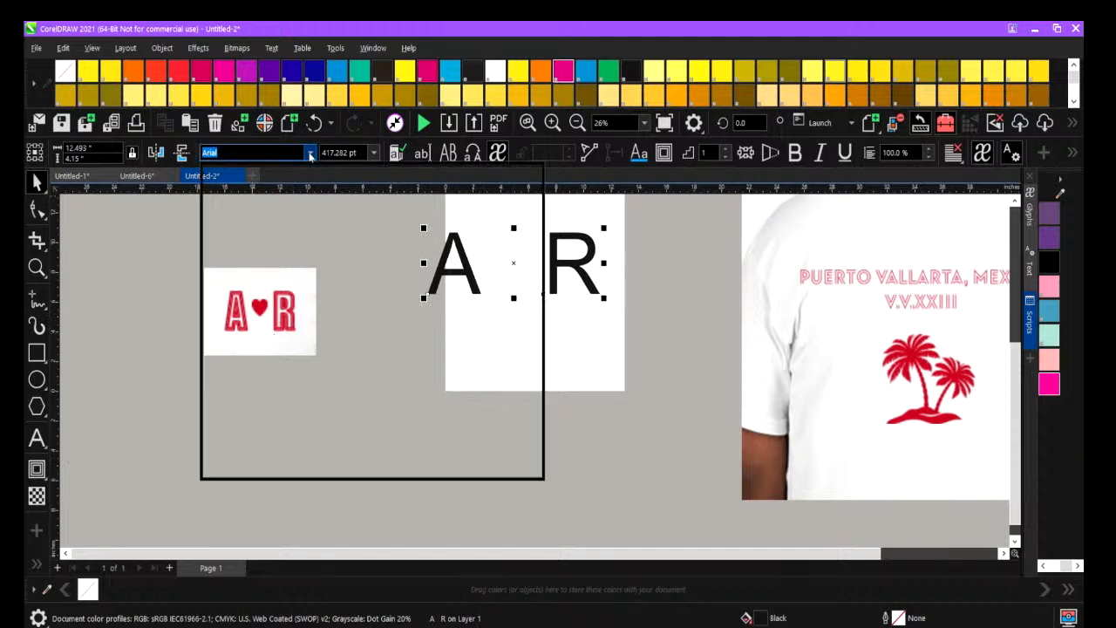
Filter the font list to the Bold collection and set the A R text in the Anton font.
left_click(309, 155)
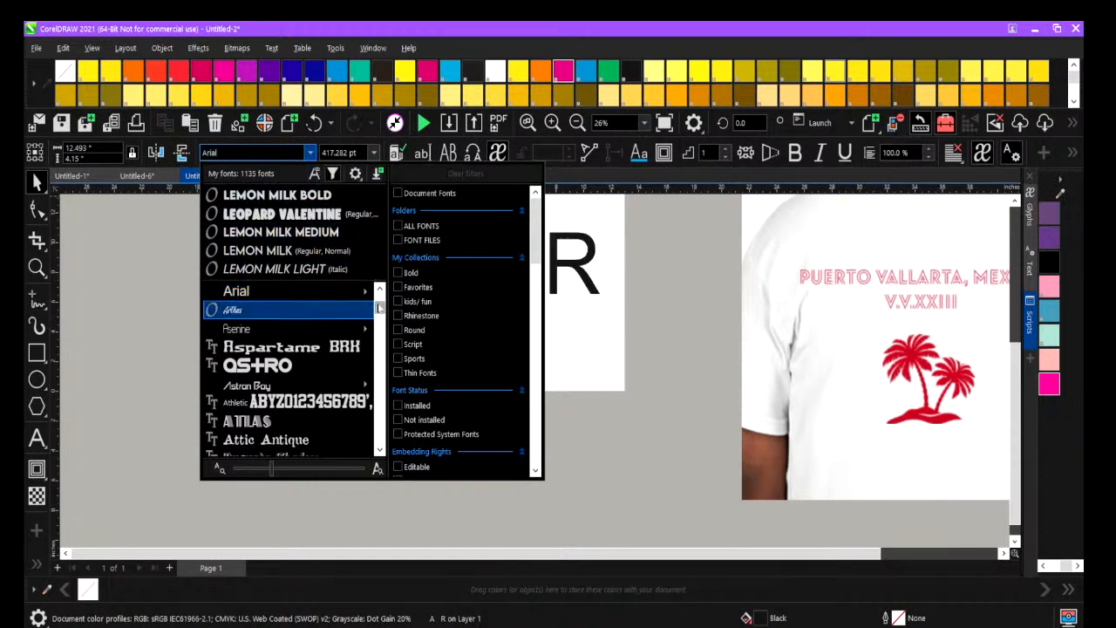
left_click_drag(379, 307, 329, 333)
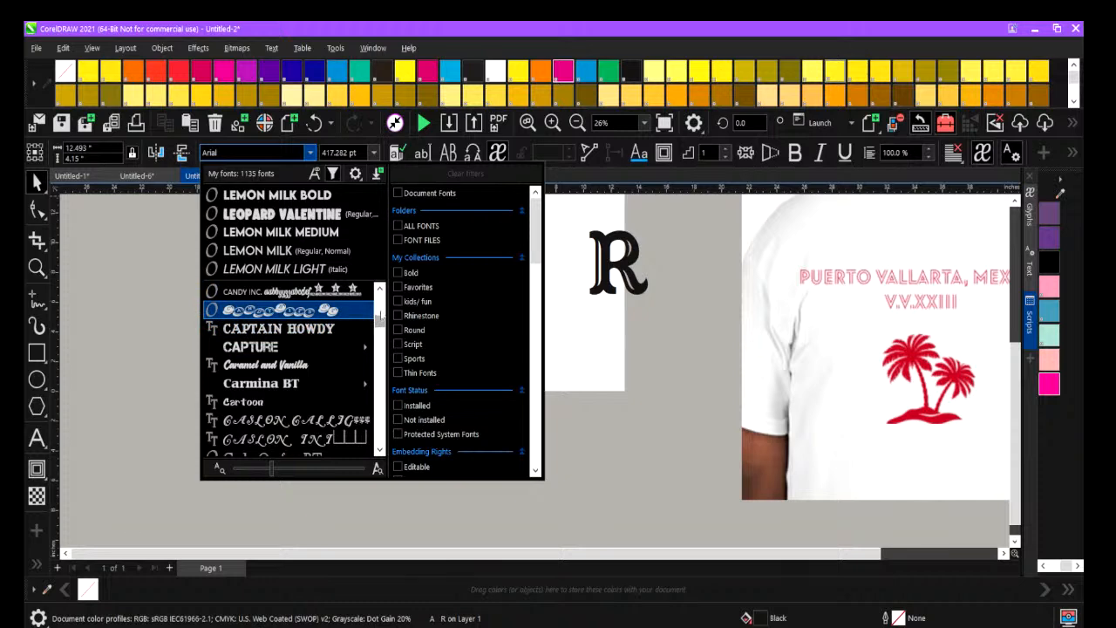
scroll(381, 312, "up", 1)
left_click_drag(379, 290, 379, 381)
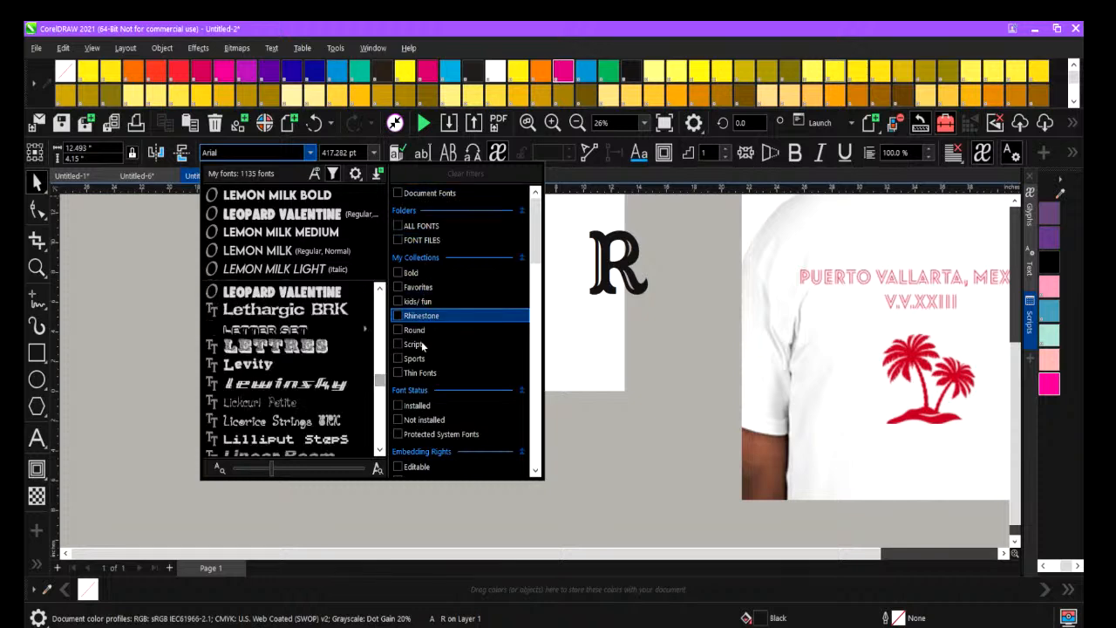
scroll(421, 451, "down", 5)
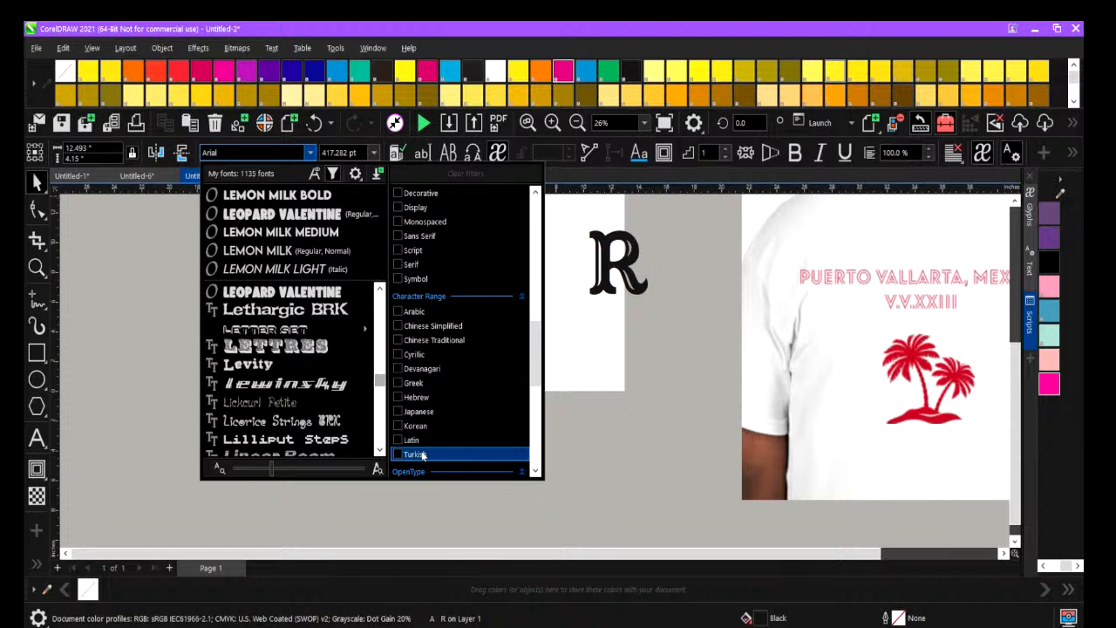
scroll(424, 264, "up", 5)
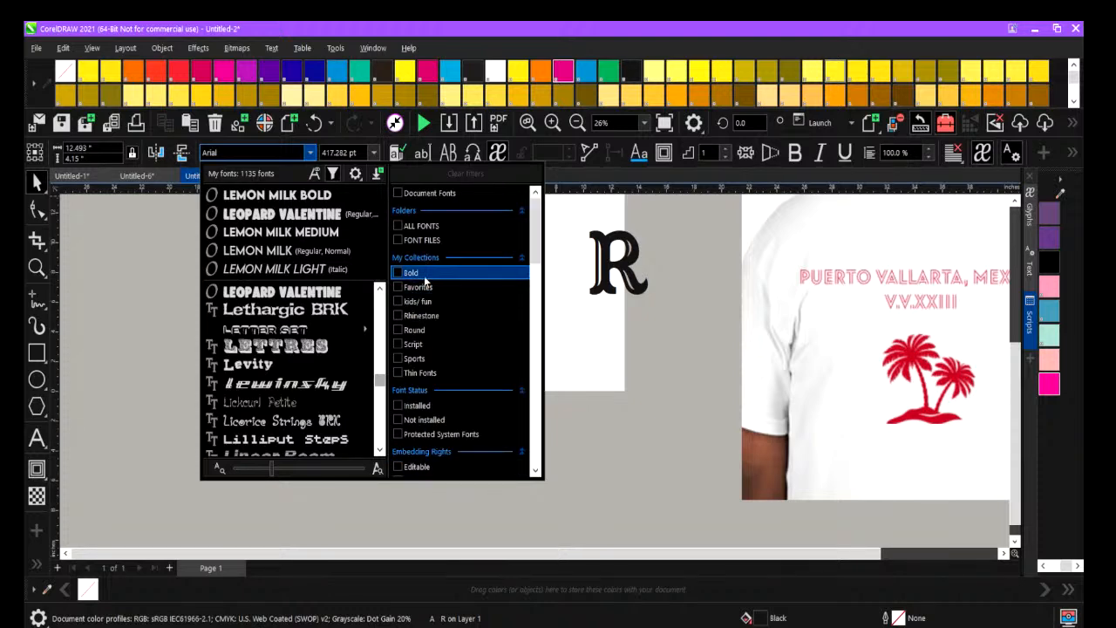
left_click(424, 274)
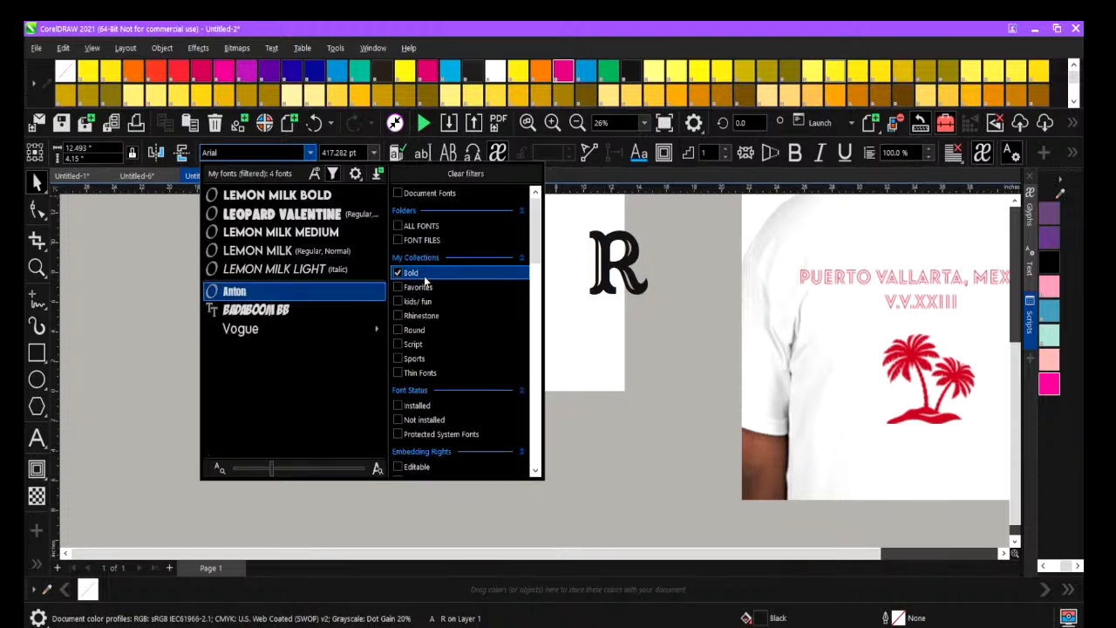
left_click(279, 293)
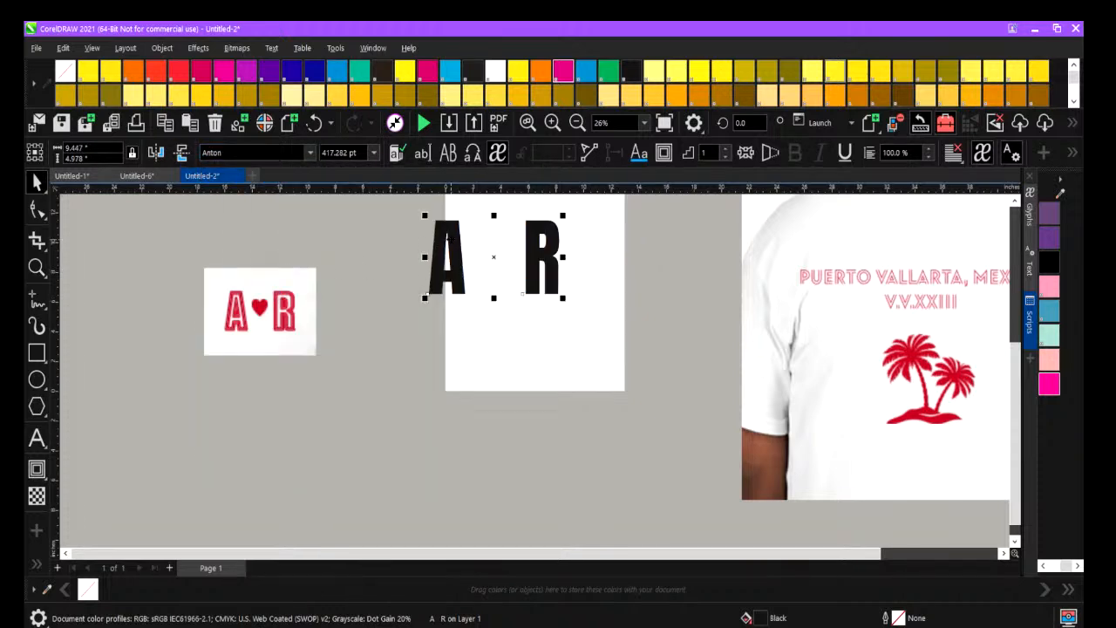
Remove the Bold filter and look through the full font list for a closer match to the A-heart-R lettering.
left_click(310, 153)
left_click(310, 153)
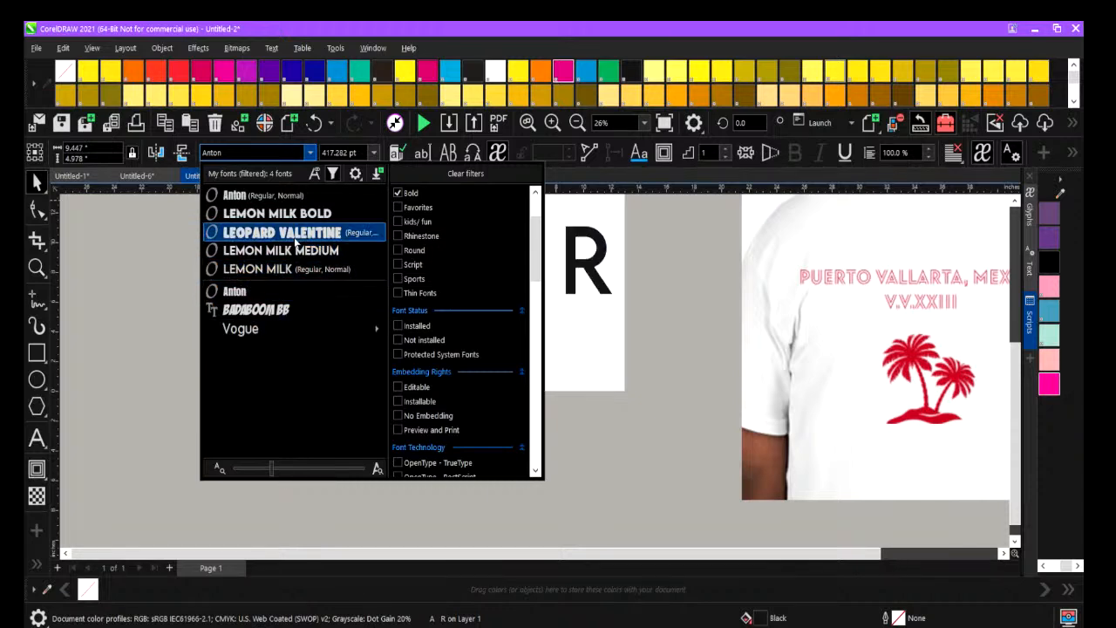
left_click(398, 192)
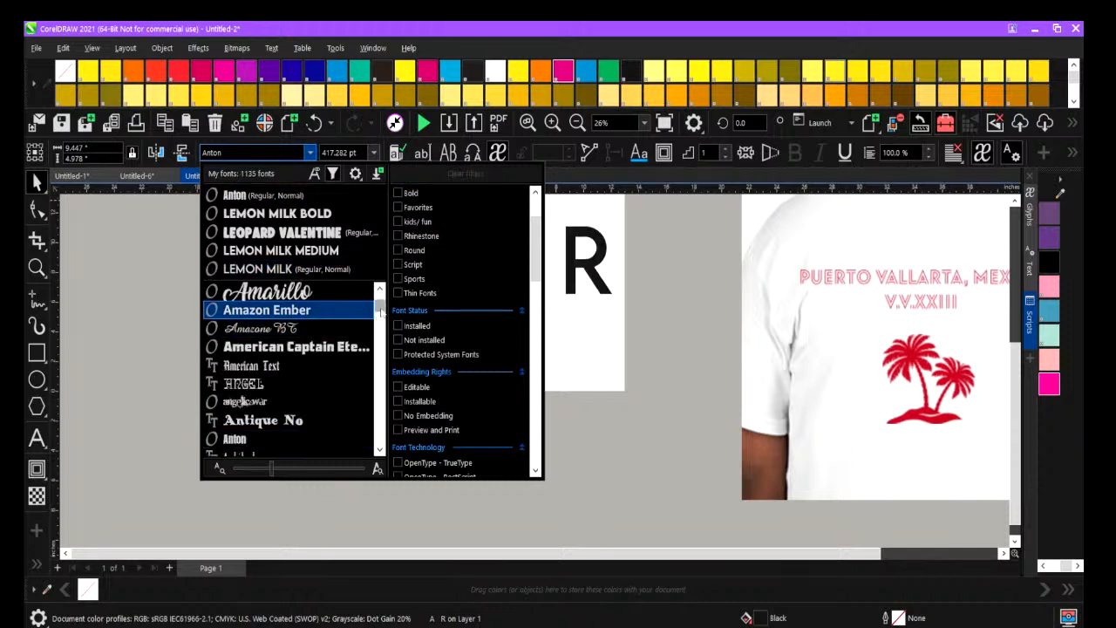
left_click_drag(381, 310, 379, 325)
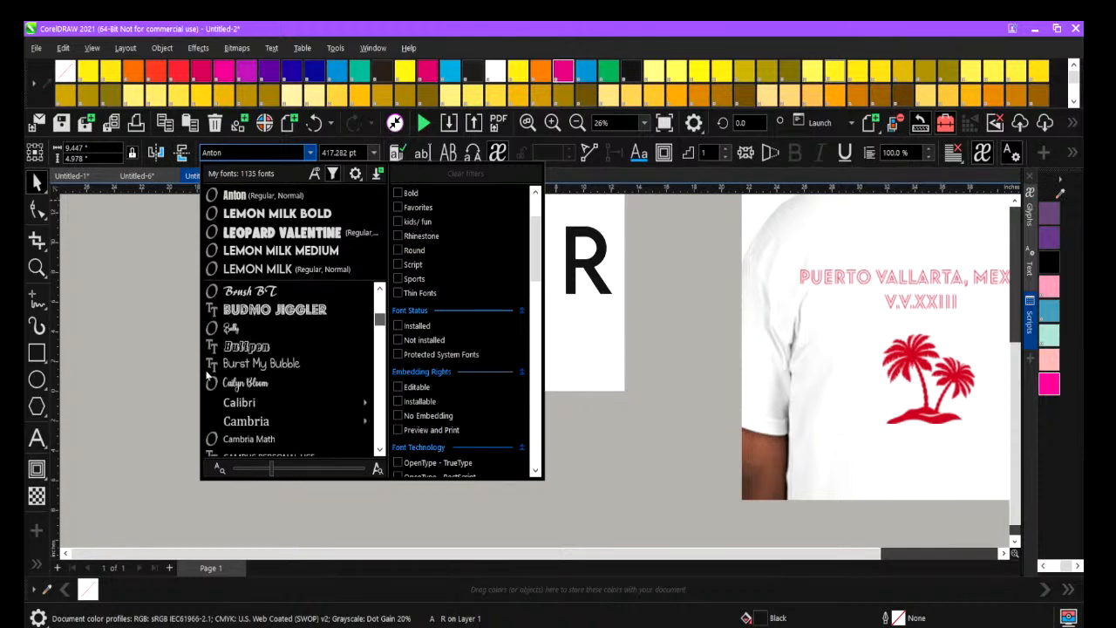
scroll(236, 352, "down", 5)
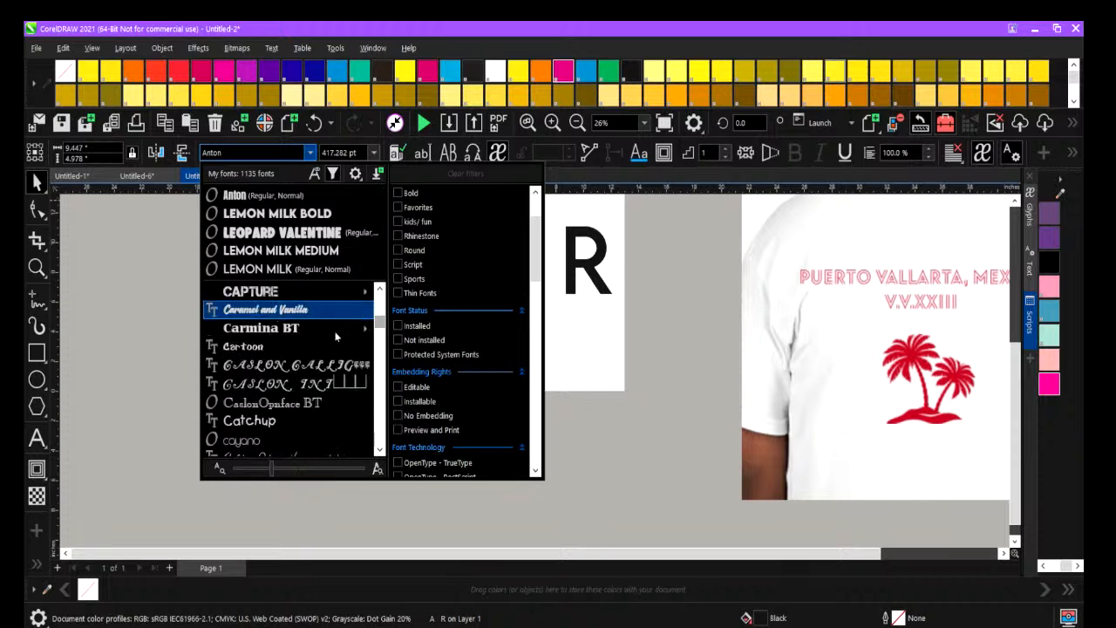
mouse_move(378, 330)
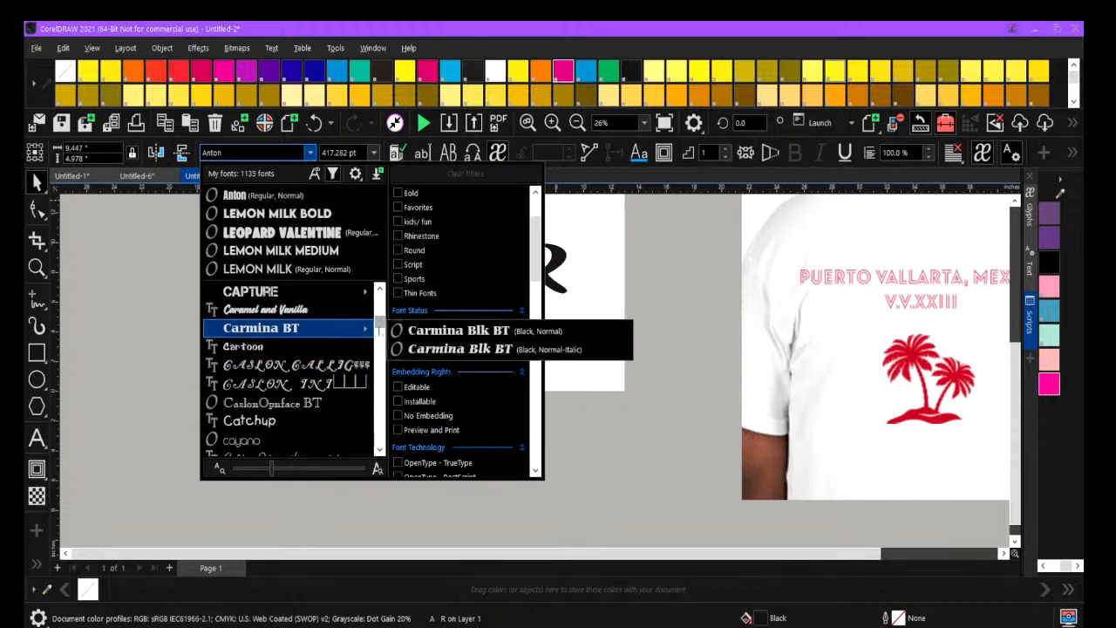
left_click_drag(379, 329, 377, 329)
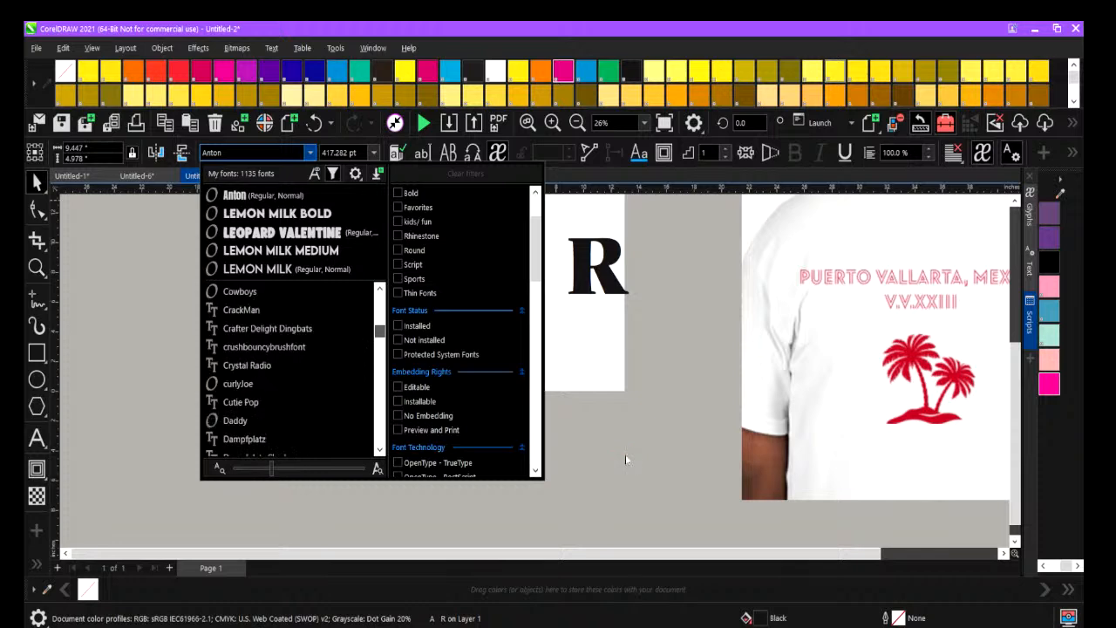
Move the A R text fully onto the page and apply an outside contour to it.
left_click(446, 247)
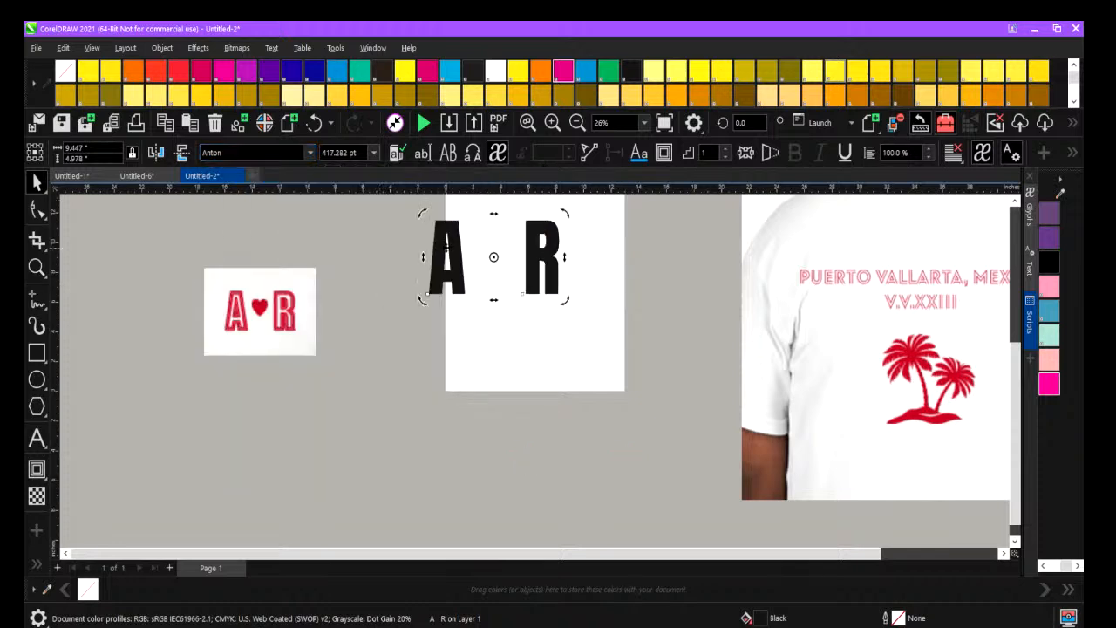
left_click_drag(447, 248, 486, 274)
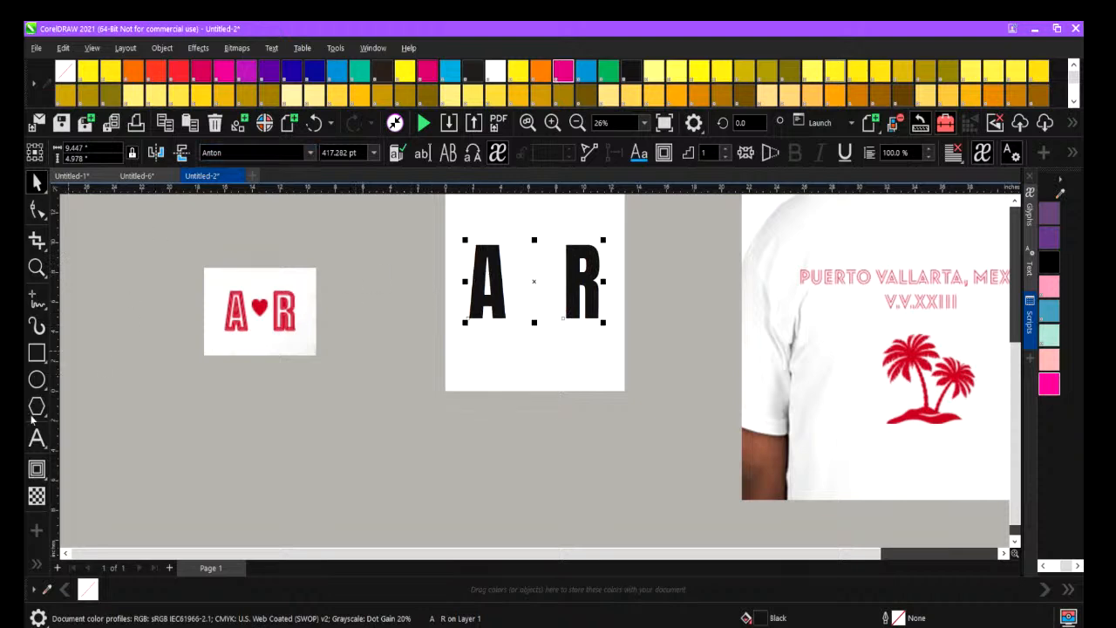
left_click(37, 469)
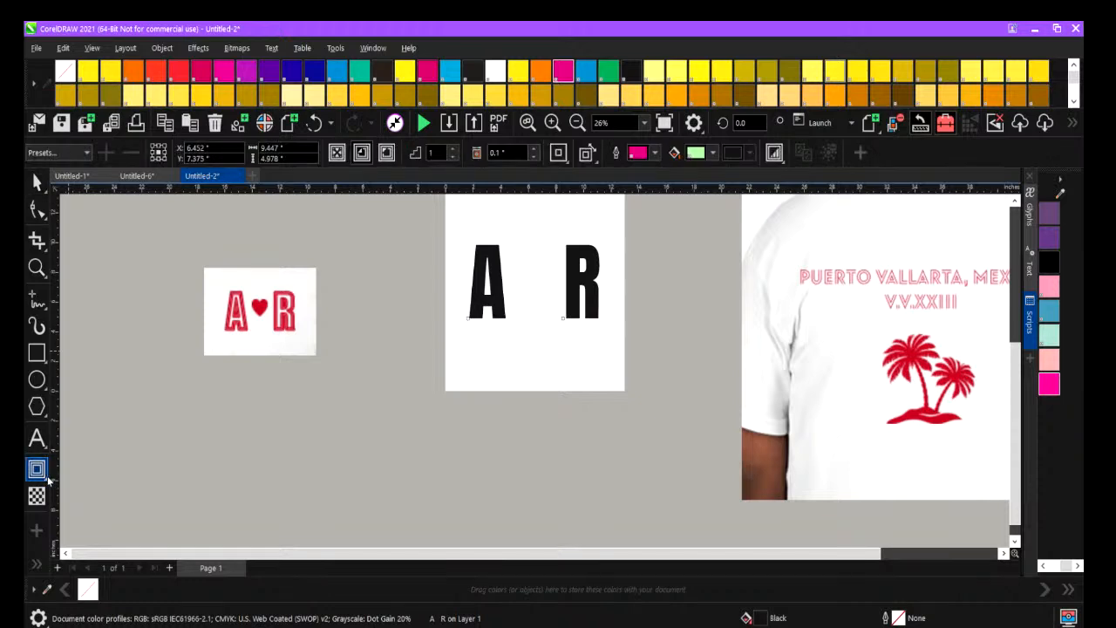
left_click(48, 480)
left_click(88, 494)
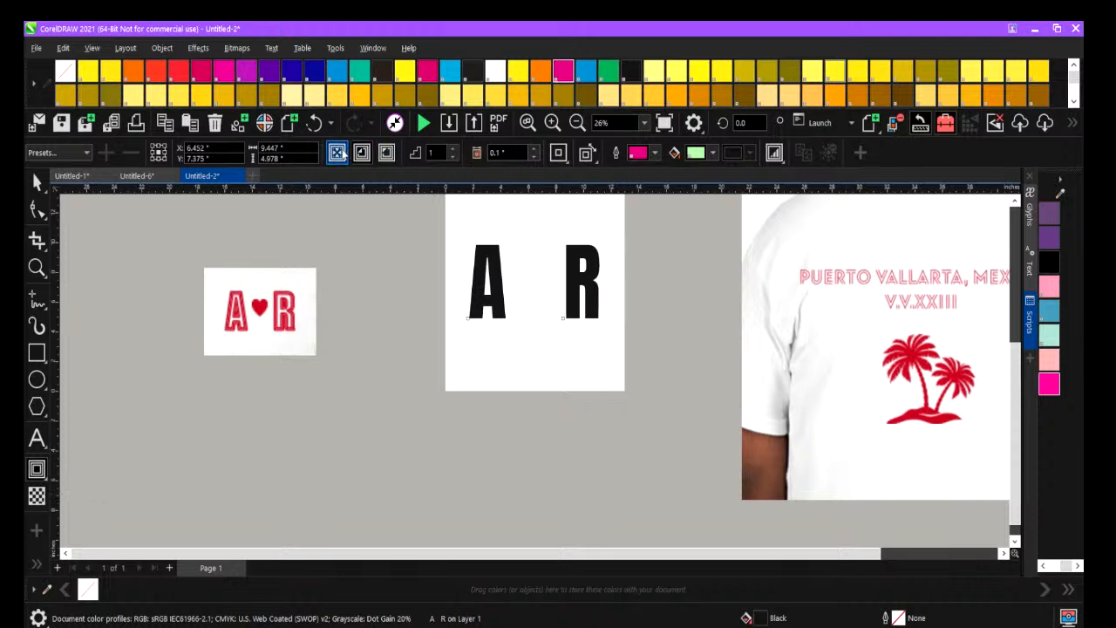
left_click(336, 153)
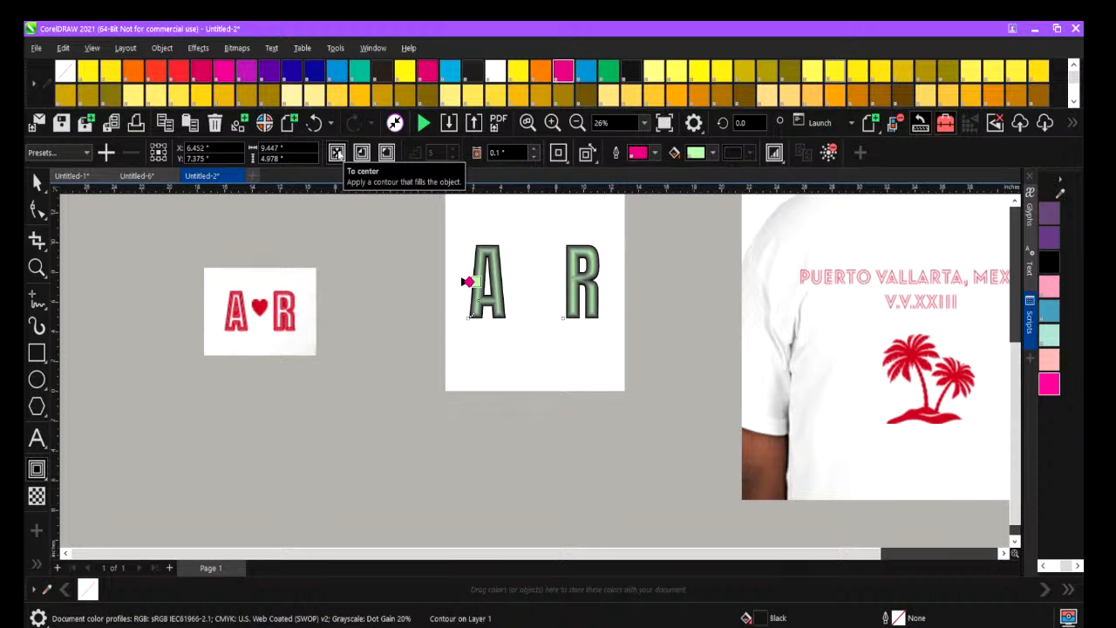
left_click(362, 152)
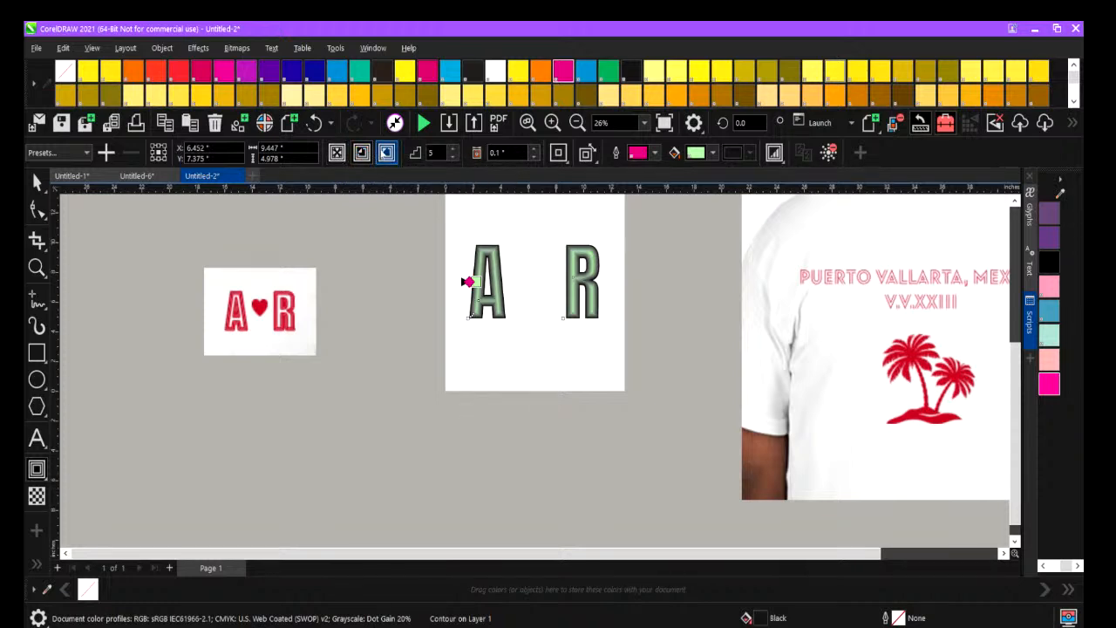
left_click(386, 153)
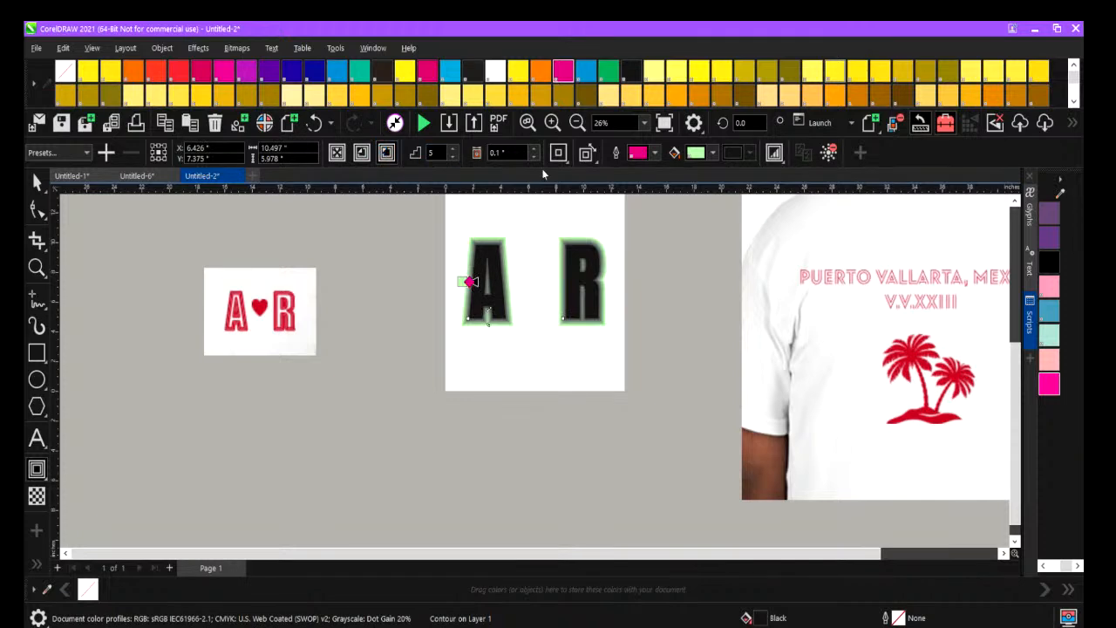
Reduce the A R text's outside contour to 1 step.
left_click(454, 157)
left_click(454, 157)
left_click(453, 157)
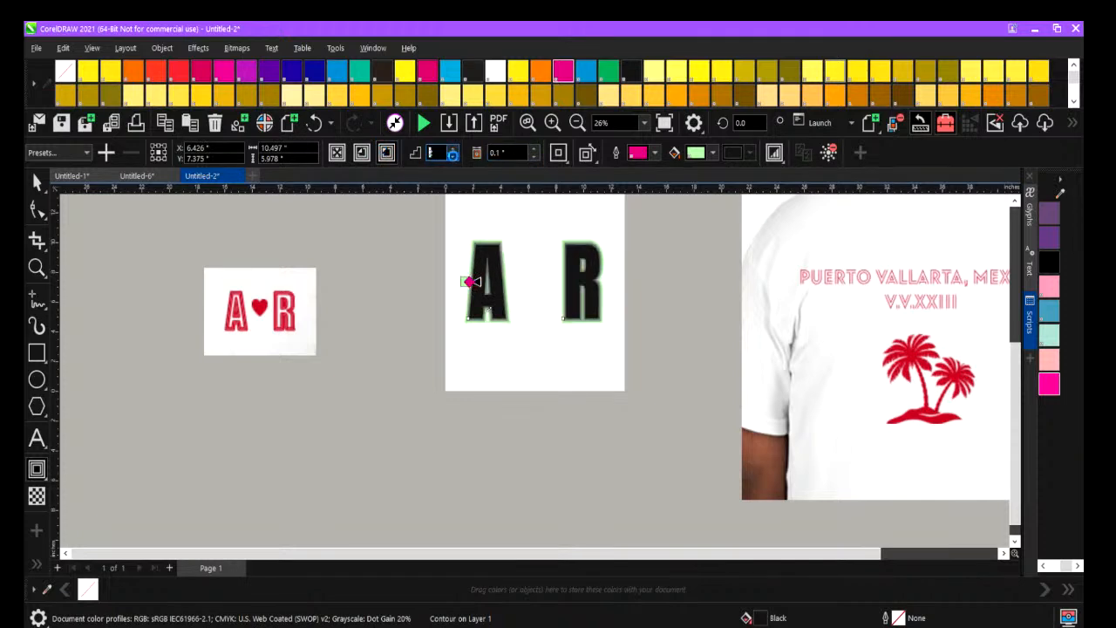
left_click(453, 157)
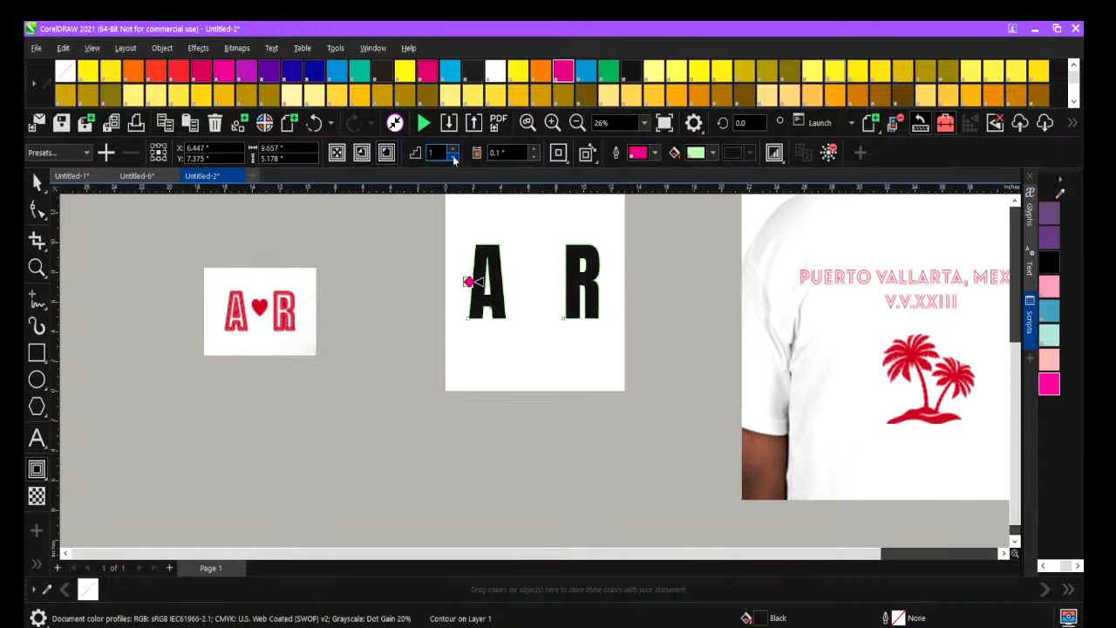
Widen the contour offset around the A R letters to 0.39 inches.
left_click(534, 151)
left_click(534, 151)
left_click(535, 151)
left_click(534, 151)
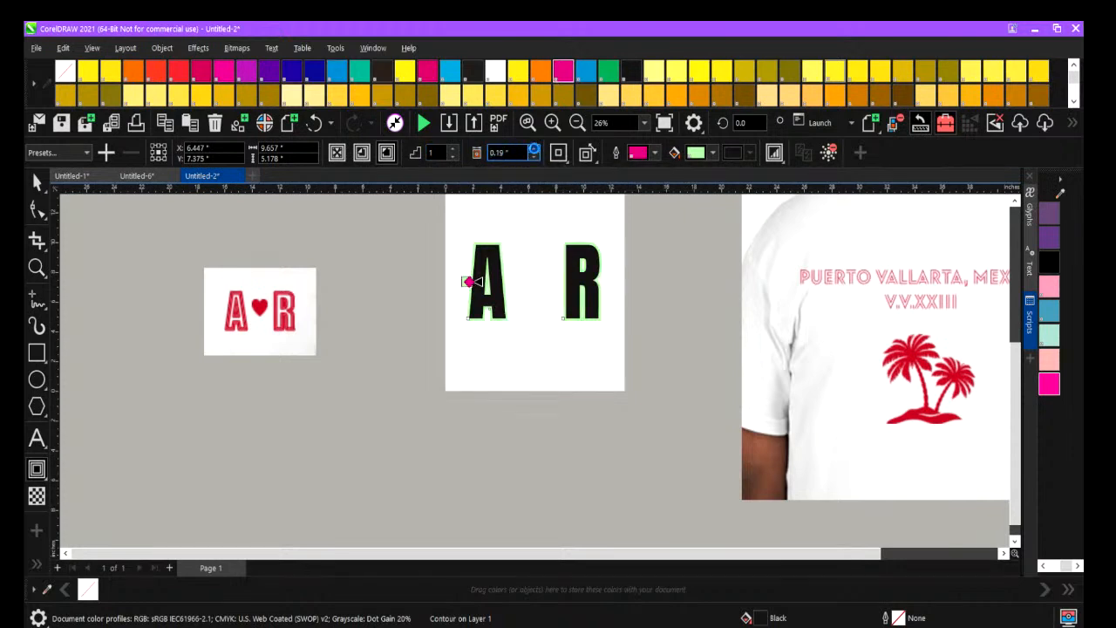
left_click(534, 151)
left_click(535, 151)
left_click(534, 151)
left_click(534, 151)
left_click(535, 151)
left_click(534, 151)
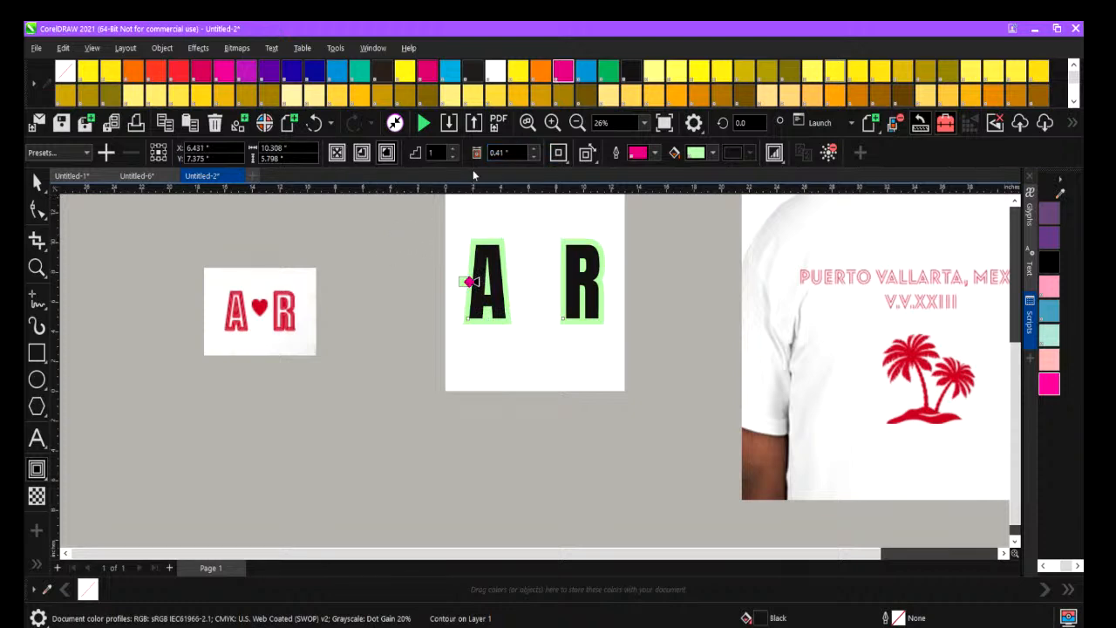
left_click(536, 157)
left_click(535, 157)
Try round corners on the A R contour and return it to mitered corners.
left_click(563, 159)
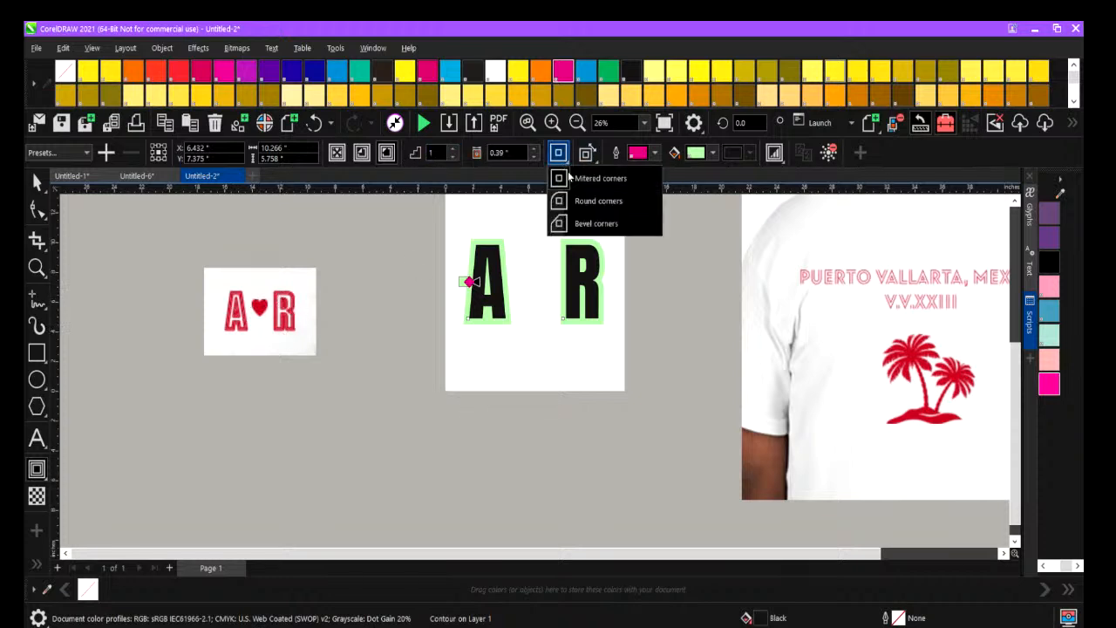
left_click(577, 198)
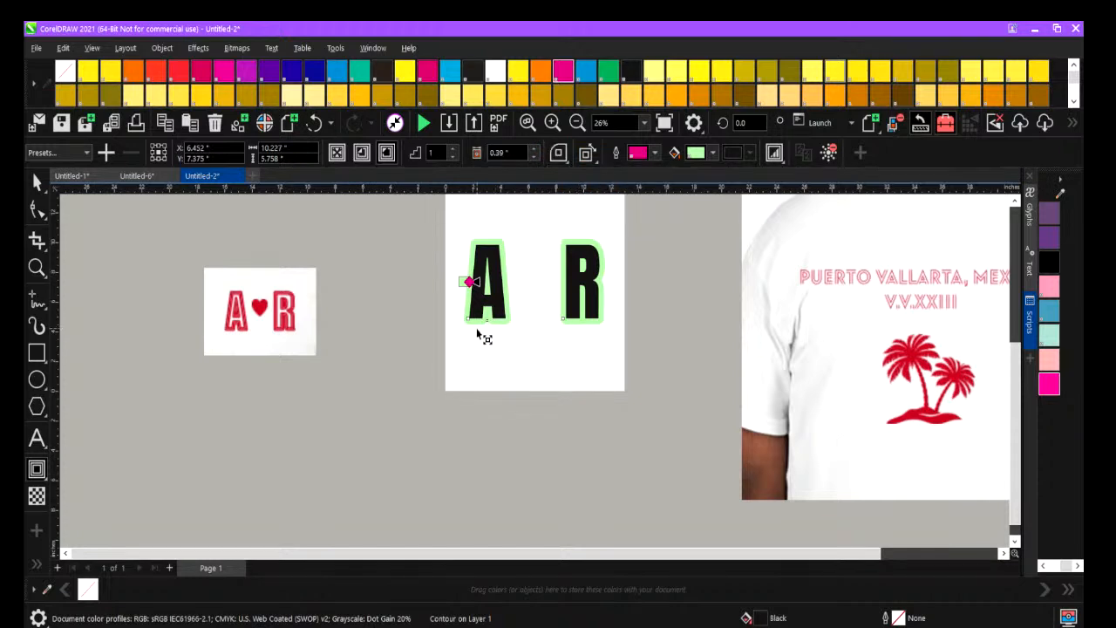
left_click(558, 153)
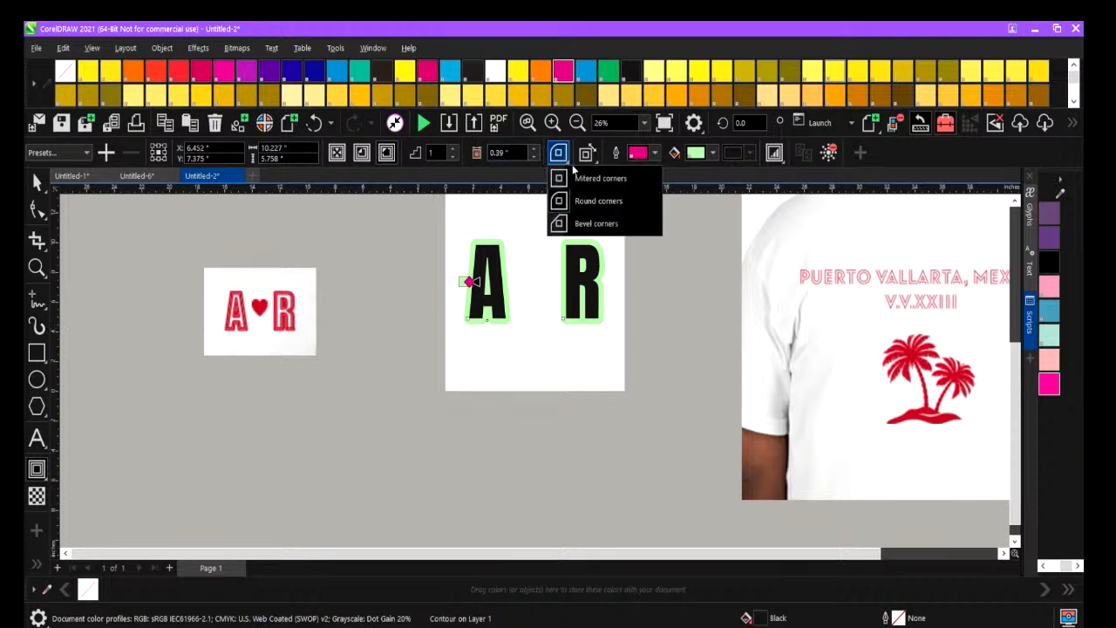
left_click(575, 178)
Reduce the contour offset around the A R letters to 0.28 inches.
left_click(535, 158)
left_click(536, 157)
left_click(536, 158)
left_click(535, 158)
left_click(536, 158)
left_click(536, 158)
left_click(536, 158)
left_click(536, 158)
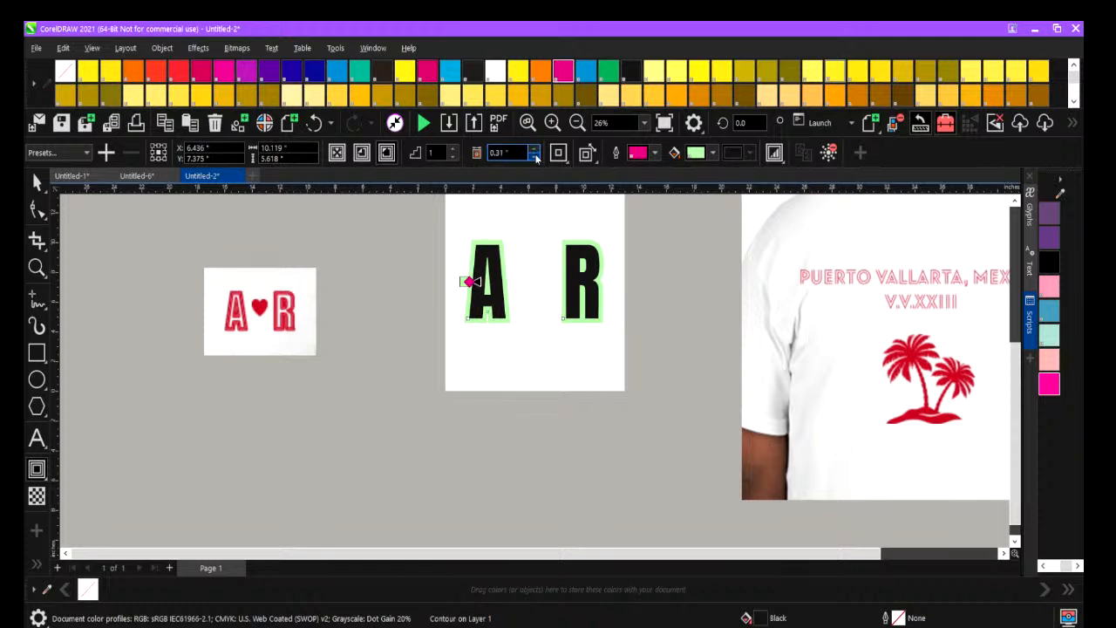
left_click(535, 158)
left_click(536, 158)
left_click(536, 158)
Enlarge the cropped A-heart-R reference image to about 18.3 by 13.2 inches and move it clear of the page.
left_click(37, 182)
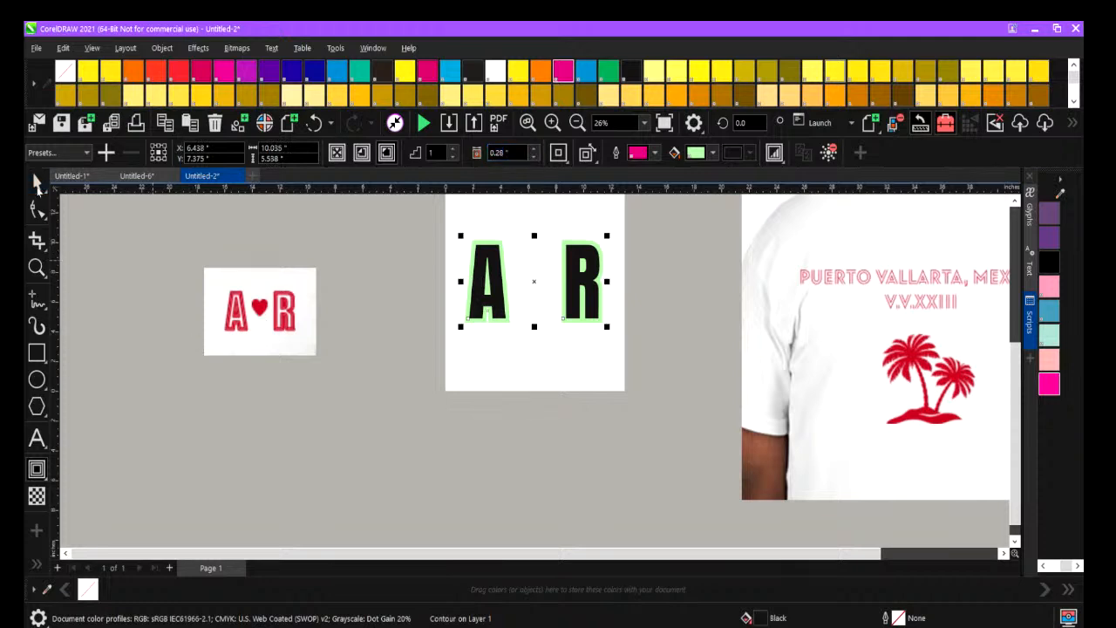
left_click(248, 317)
left_click_drag(317, 359, 458, 504)
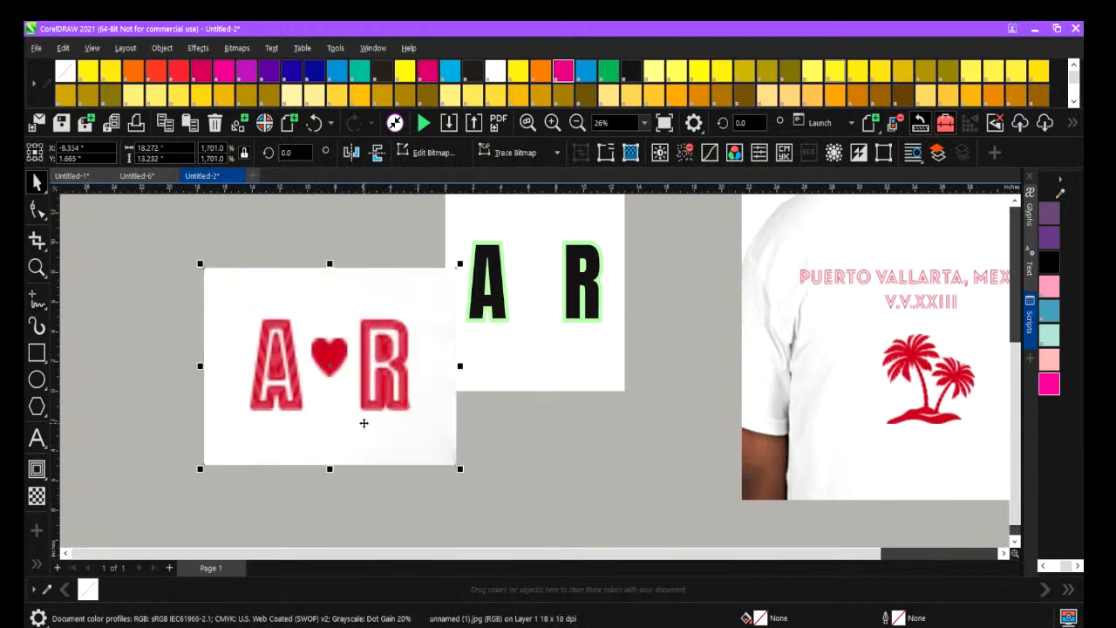
left_click_drag(353, 403, 325, 381)
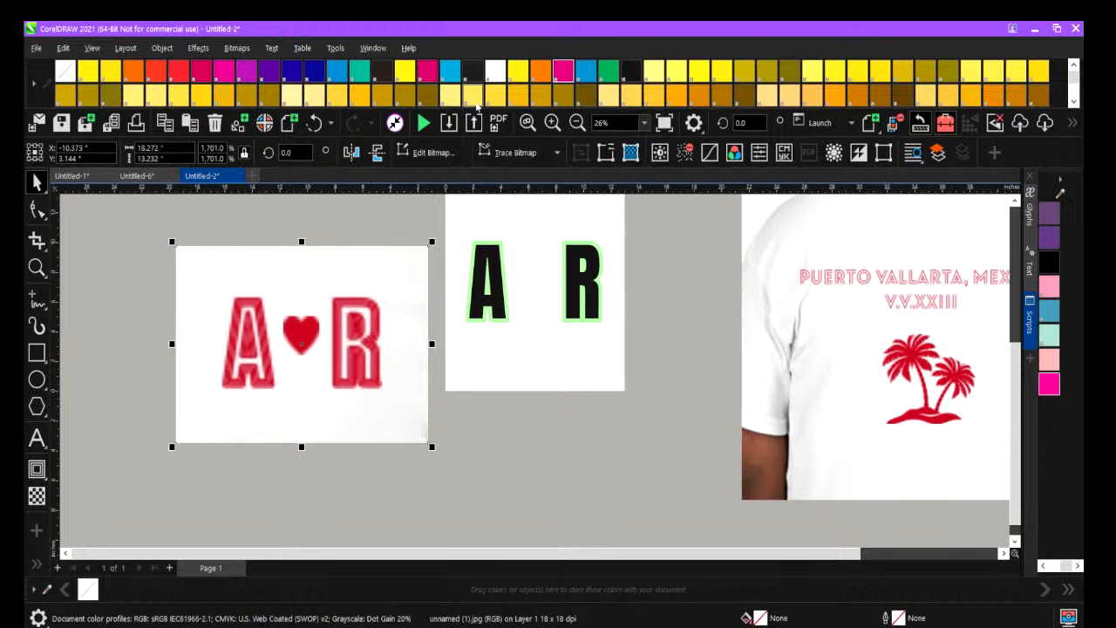
left_click(485, 299)
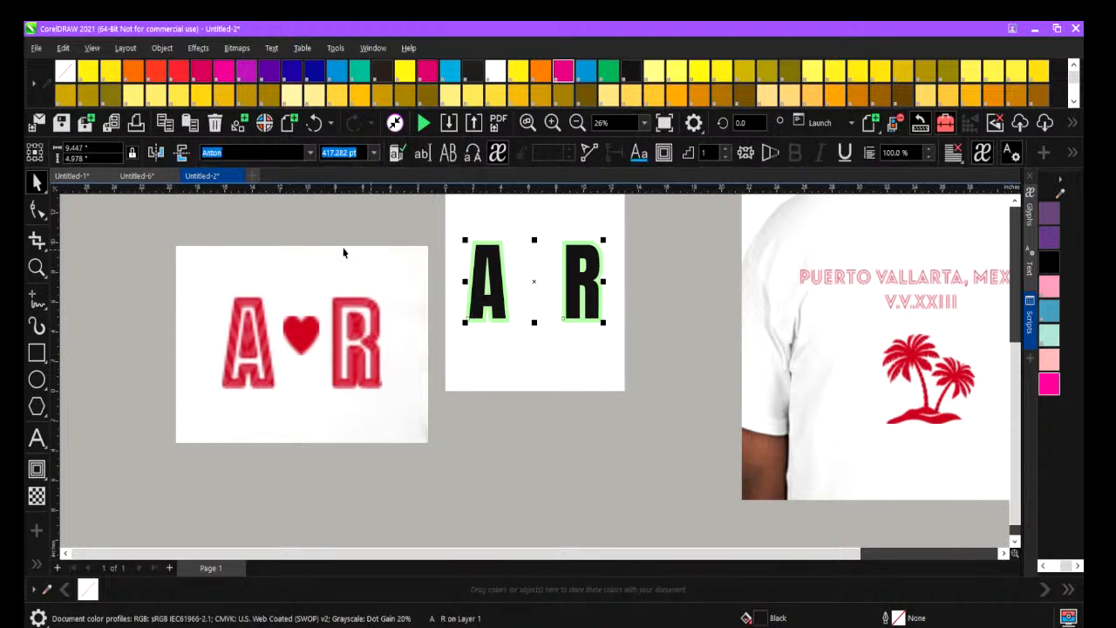
left_click(36, 469)
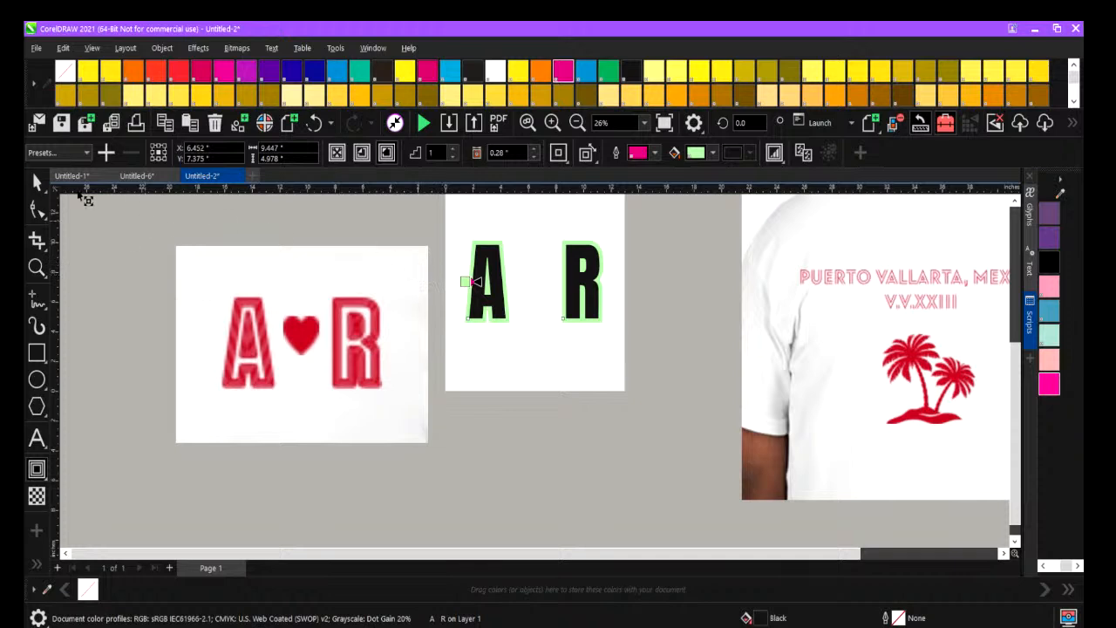
left_click(38, 188)
Duplicate the black A R text without its contour and place the copy below the original.
left_click(491, 258)
left_click(36, 184)
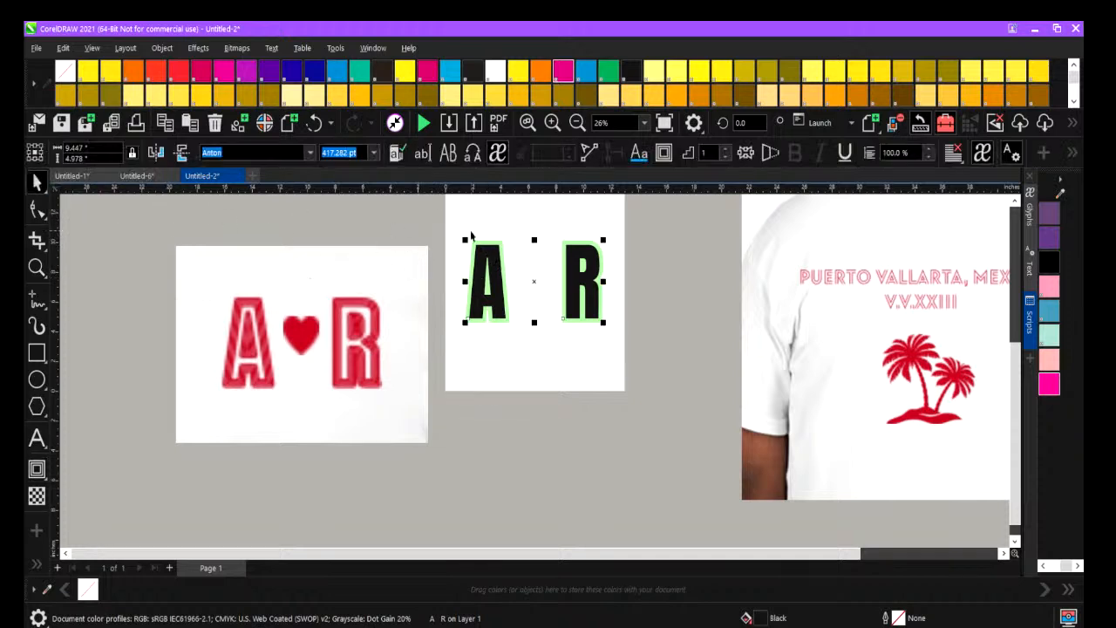
left_click(498, 269)
mouse_move(494, 267)
left_mouse_down()
mouse_move(492, 384)
mouse_move(486, 379)
left_mouse_up()
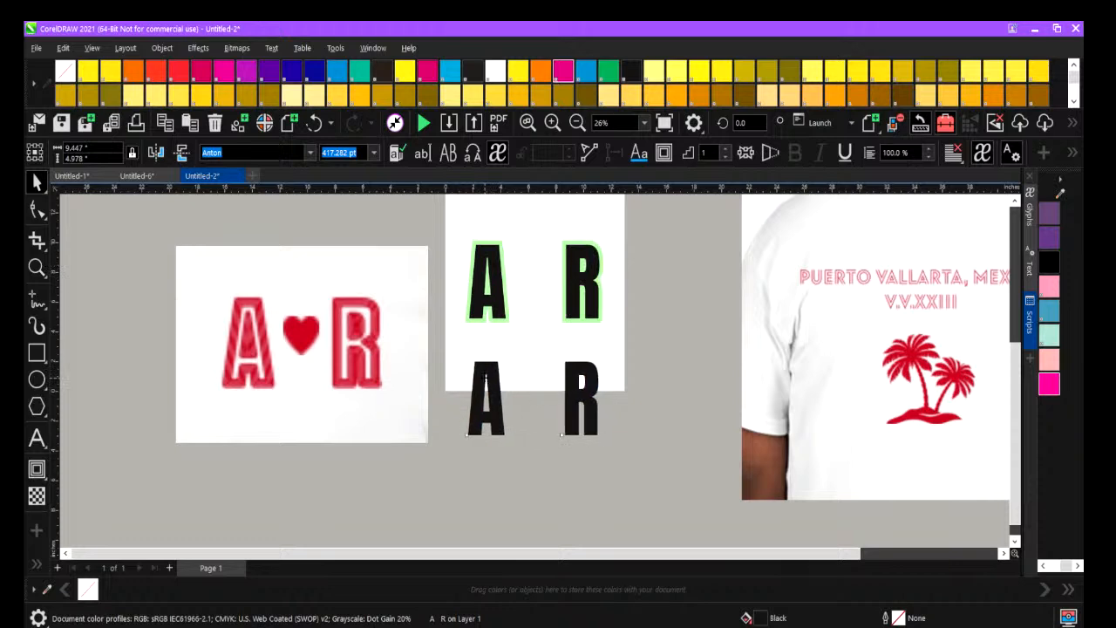
Apply a to-center contour to the copied A R letters and widen its offset to 0.32 inches.
left_click(46, 481)
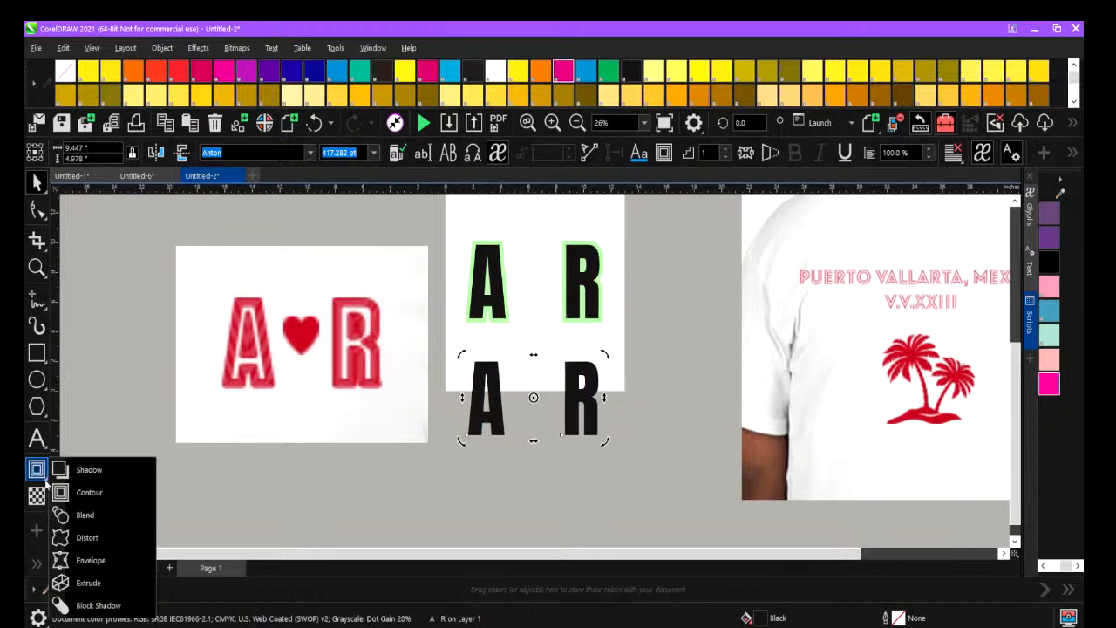
left_click(84, 494)
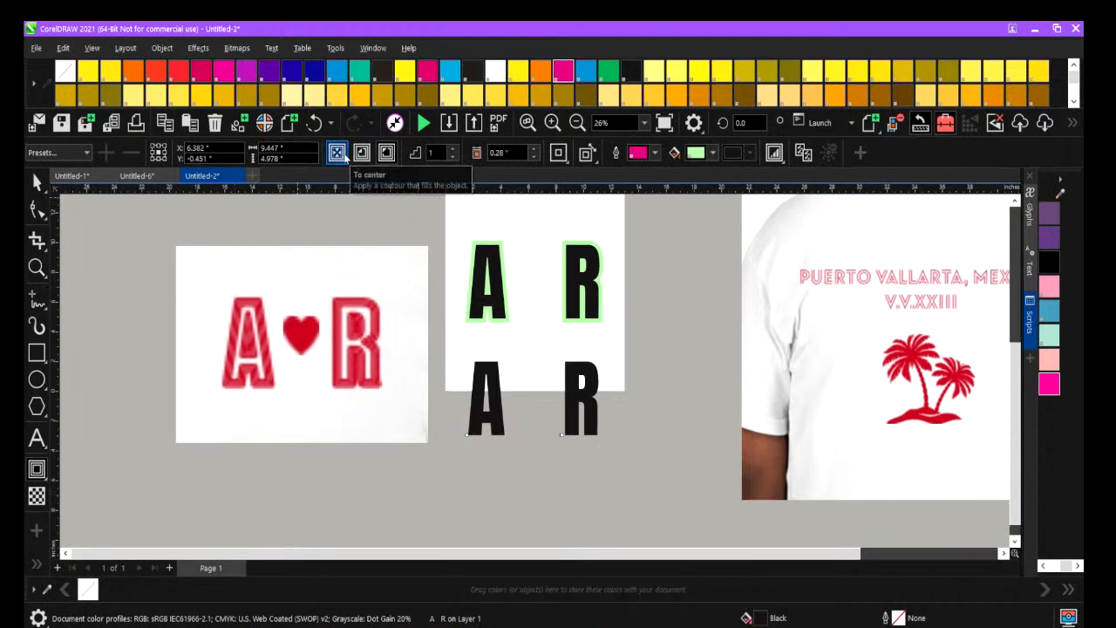
left_click(344, 155)
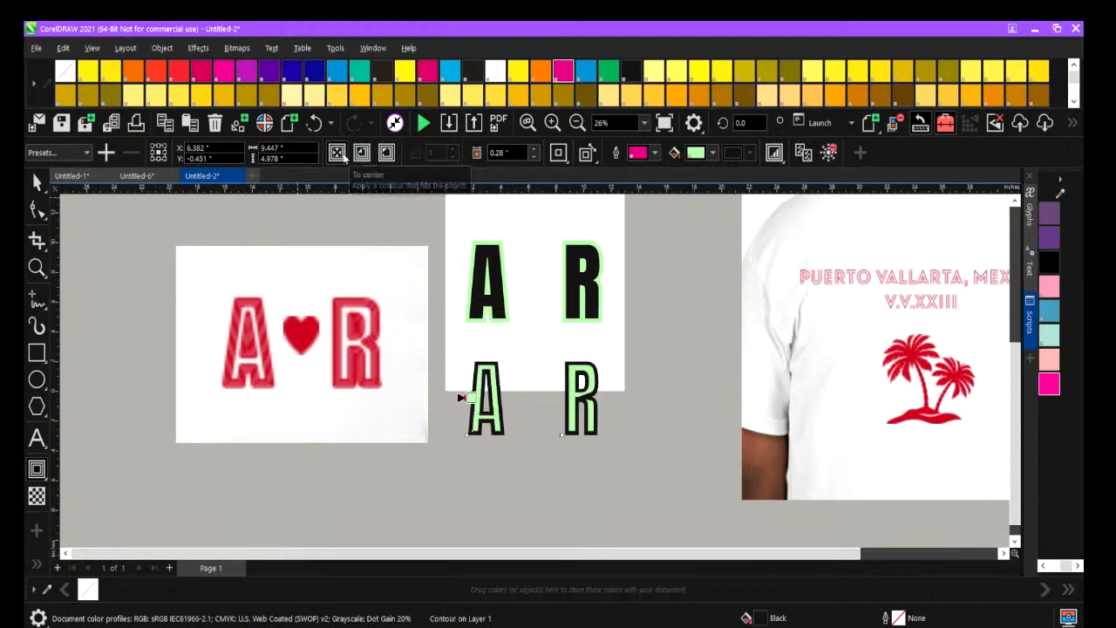
left_click(492, 158)
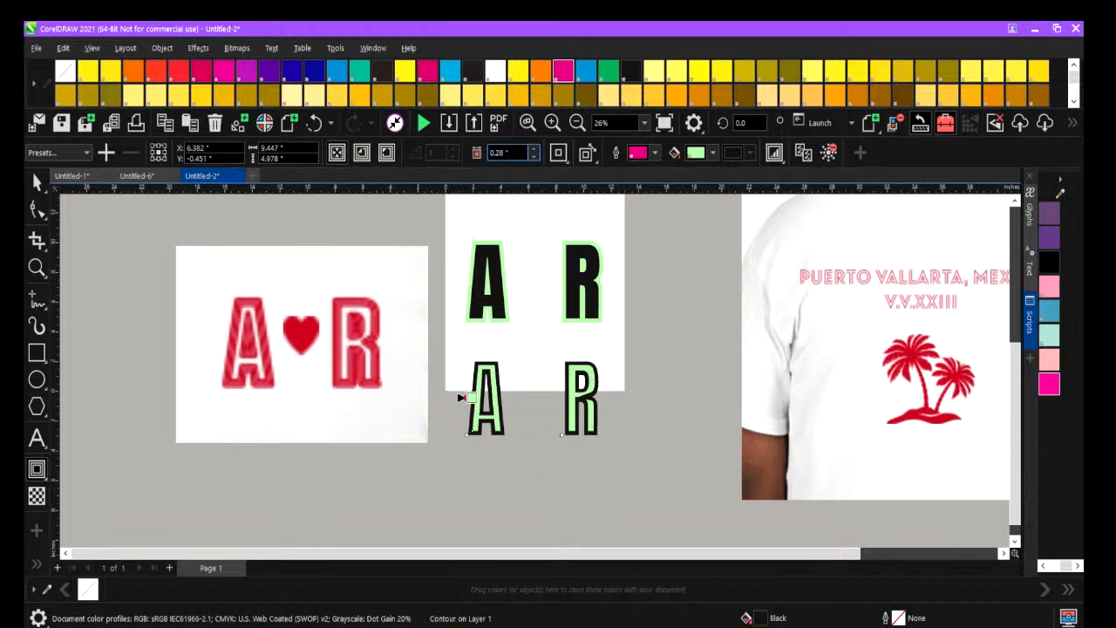
left_click(533, 149)
left_click(534, 148)
left_click(534, 148)
left_click(534, 148)
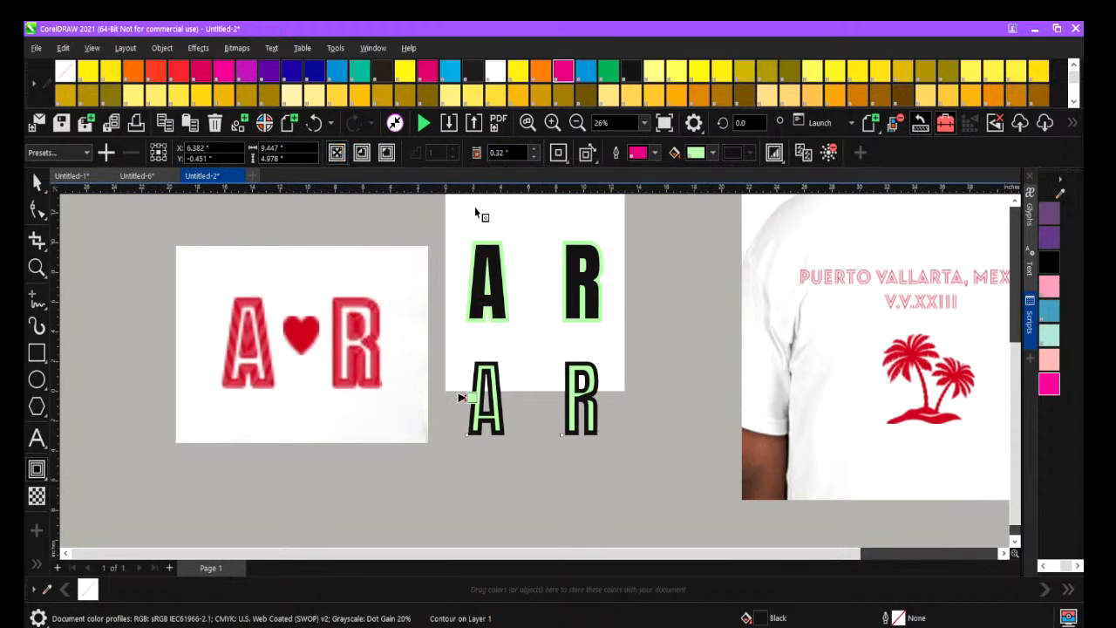
Delete the copied A R letters together with their inner contour.
left_click(37, 182)
left_click(479, 392)
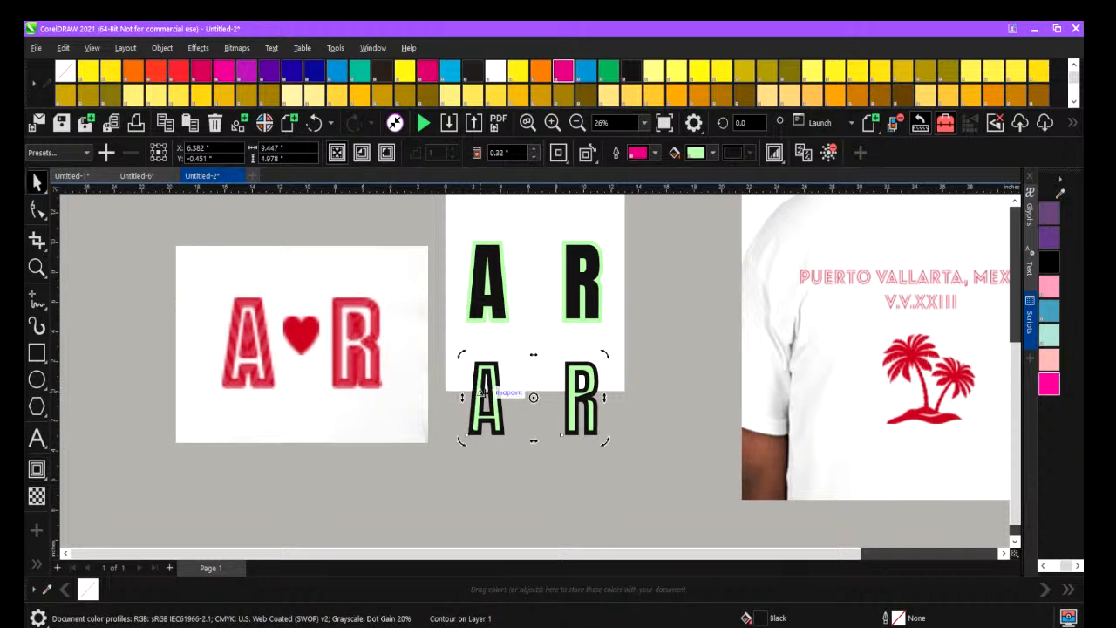
key("Delete")
left_click(471, 264)
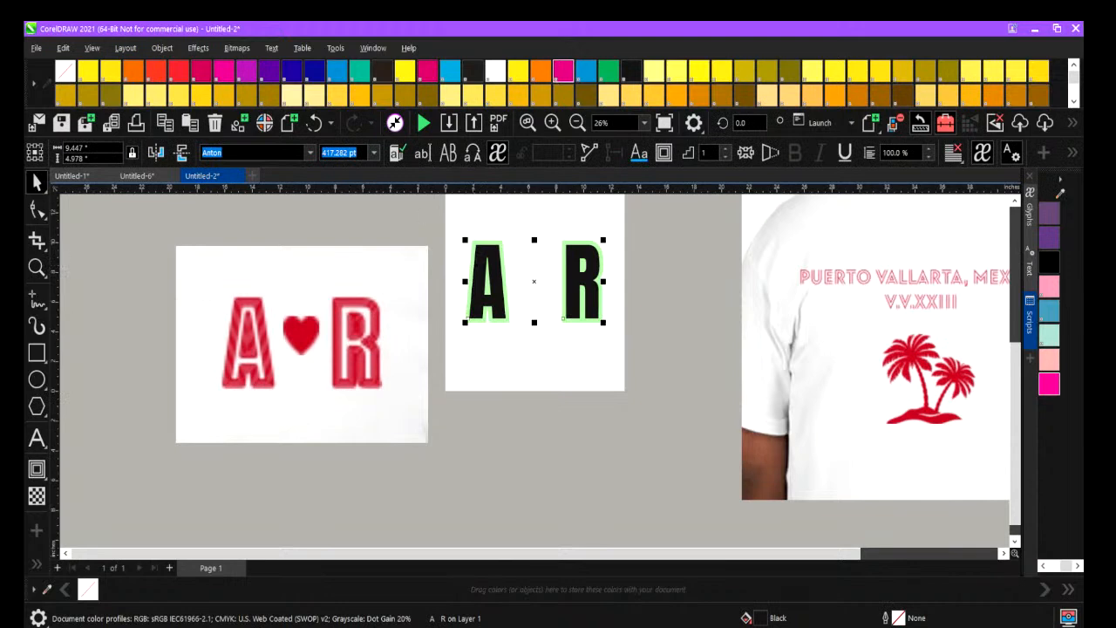
left_click(163, 50)
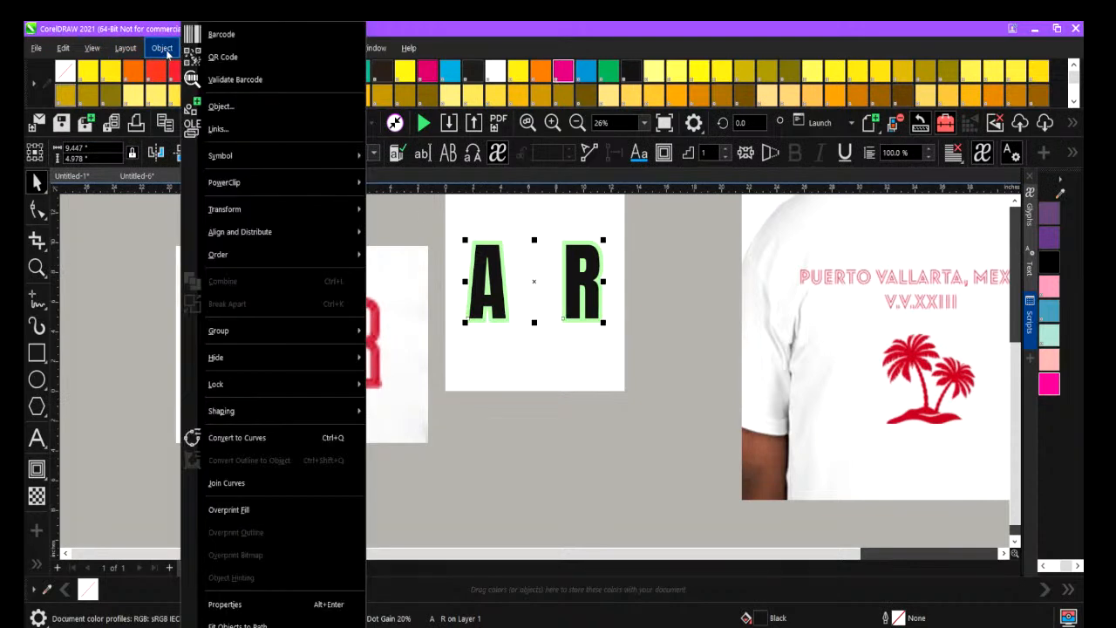
mouse_move(288, 254)
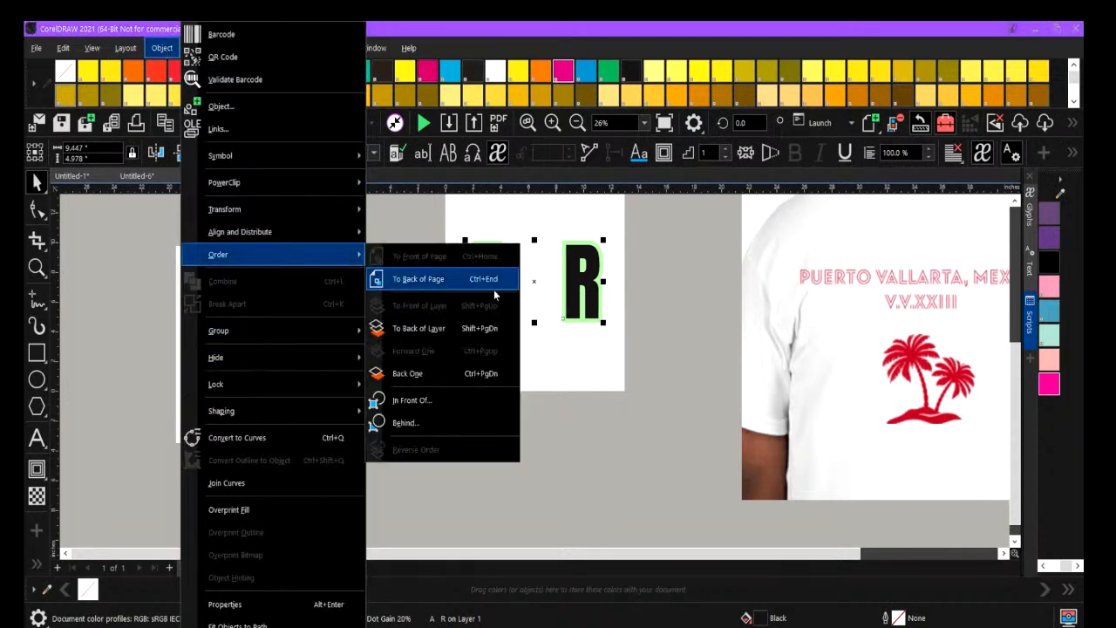
left_click(588, 355)
left_click(576, 288)
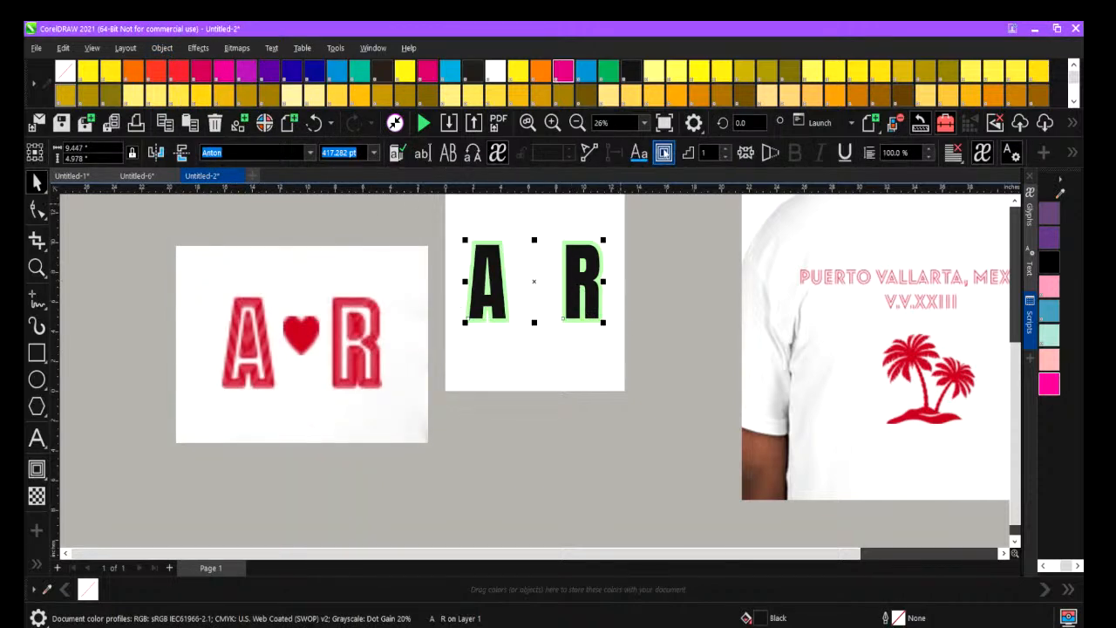
Activate the Contour tool on the A R letters and dismiss the Contour docker.
left_click(663, 152)
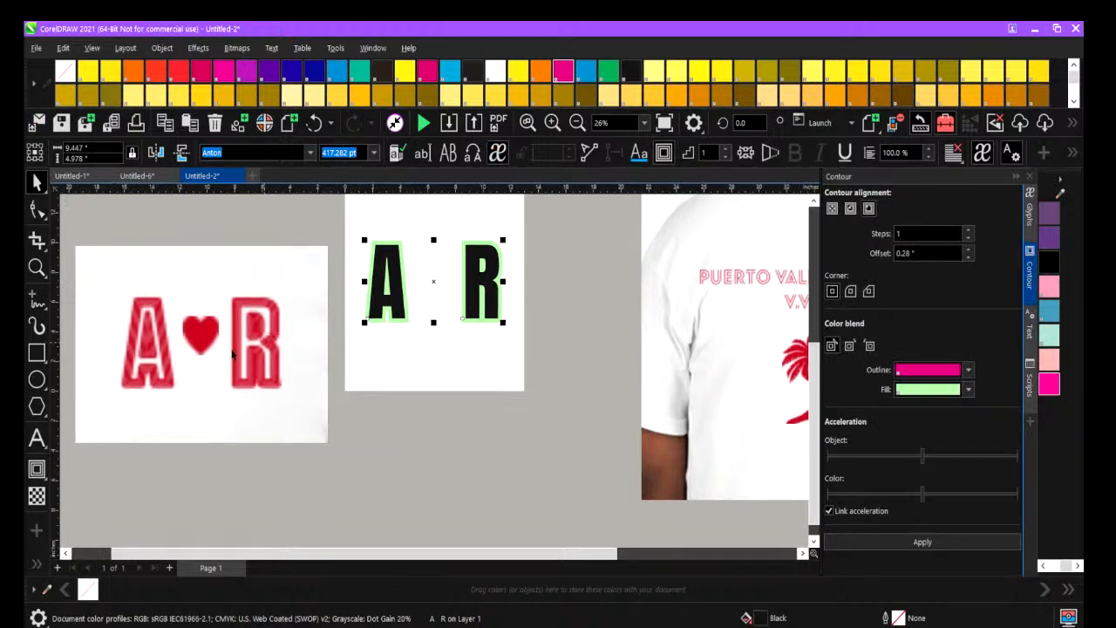
left_click(38, 471)
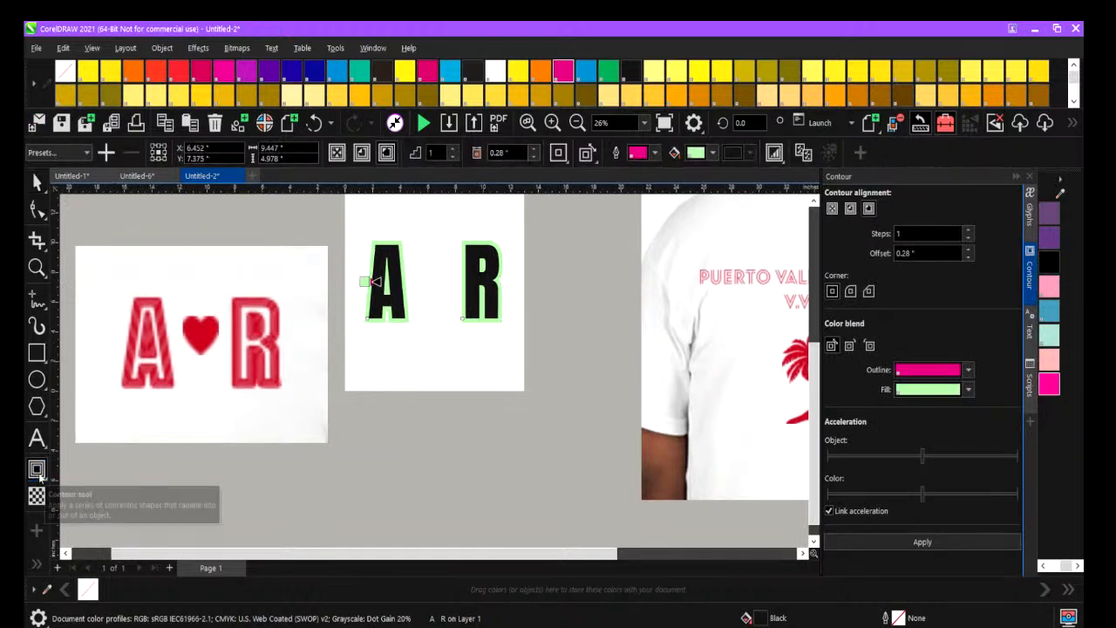
left_click(1017, 177)
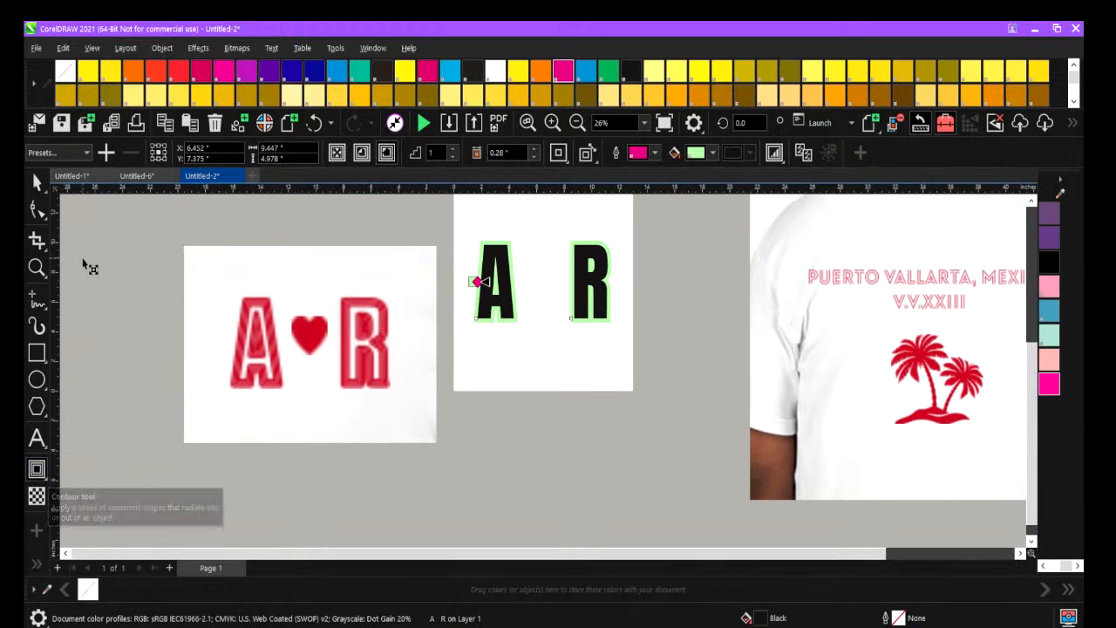
left_click(91, 49)
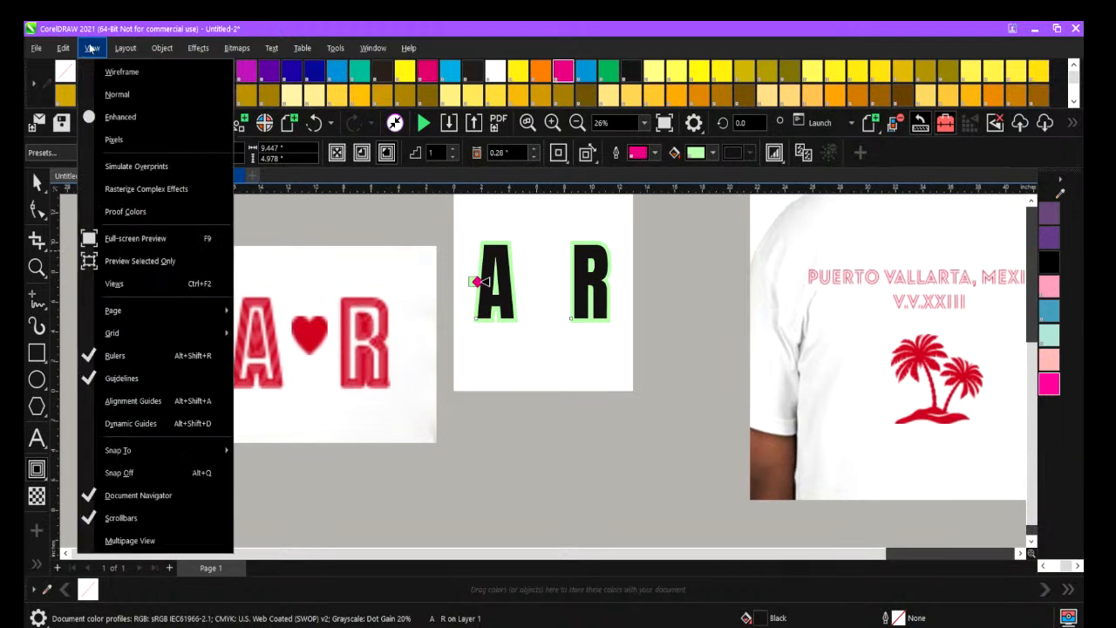
mouse_move(66, 53)
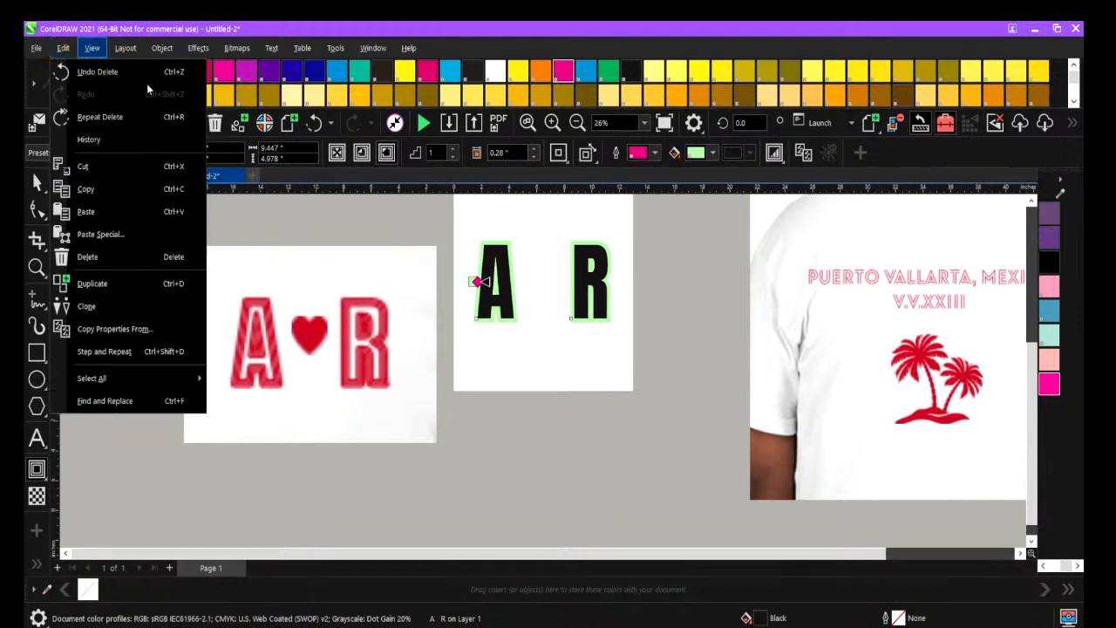
left_click(164, 49)
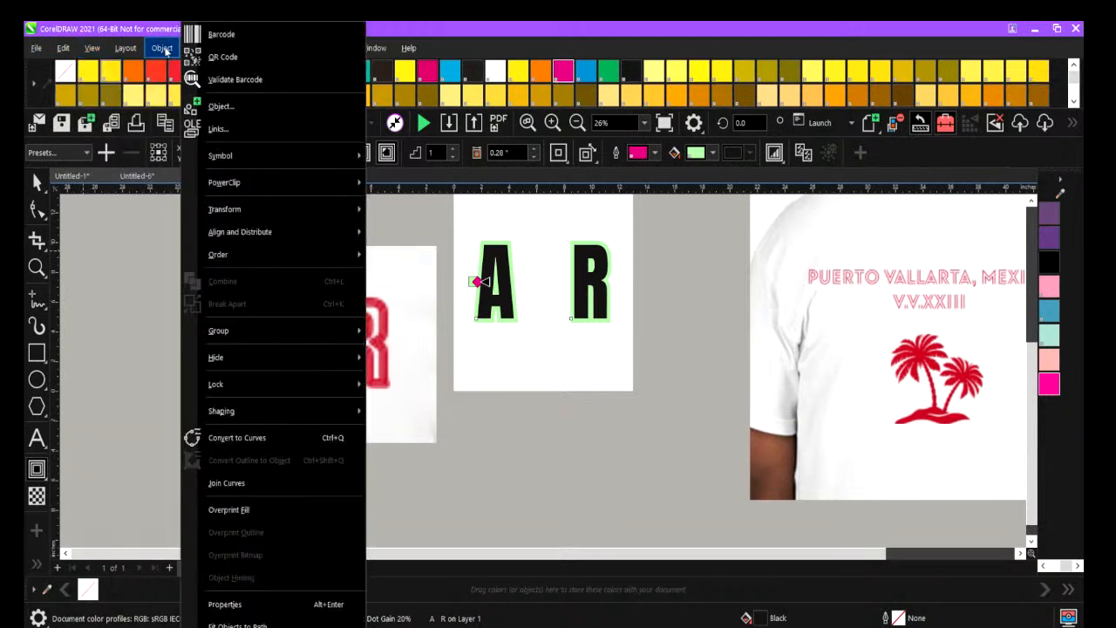
mouse_move(279, 330)
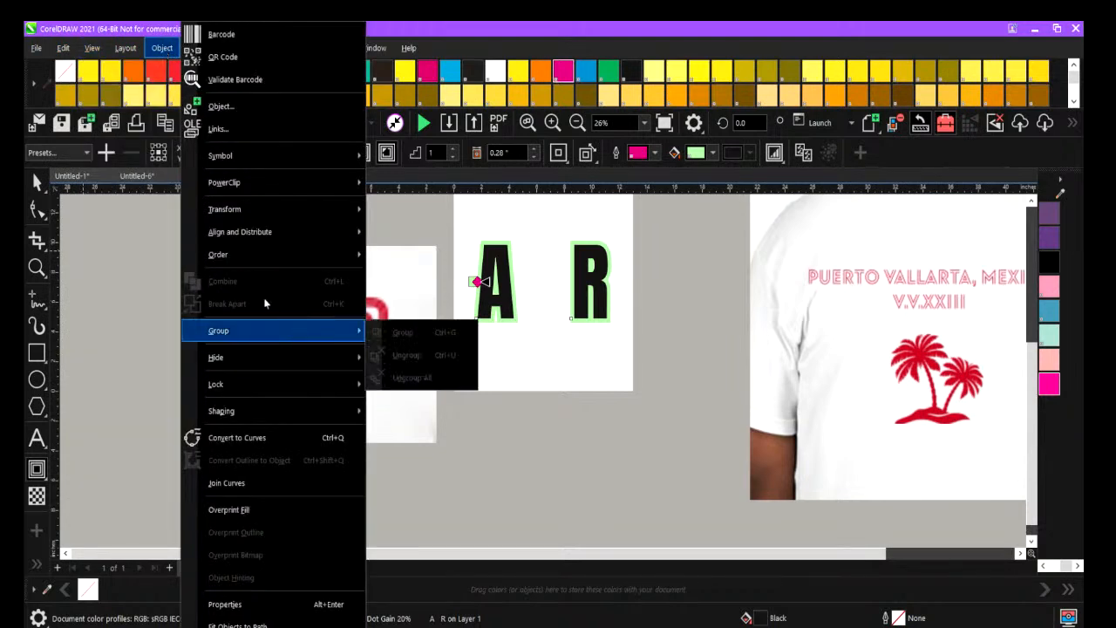
left_click(161, 314)
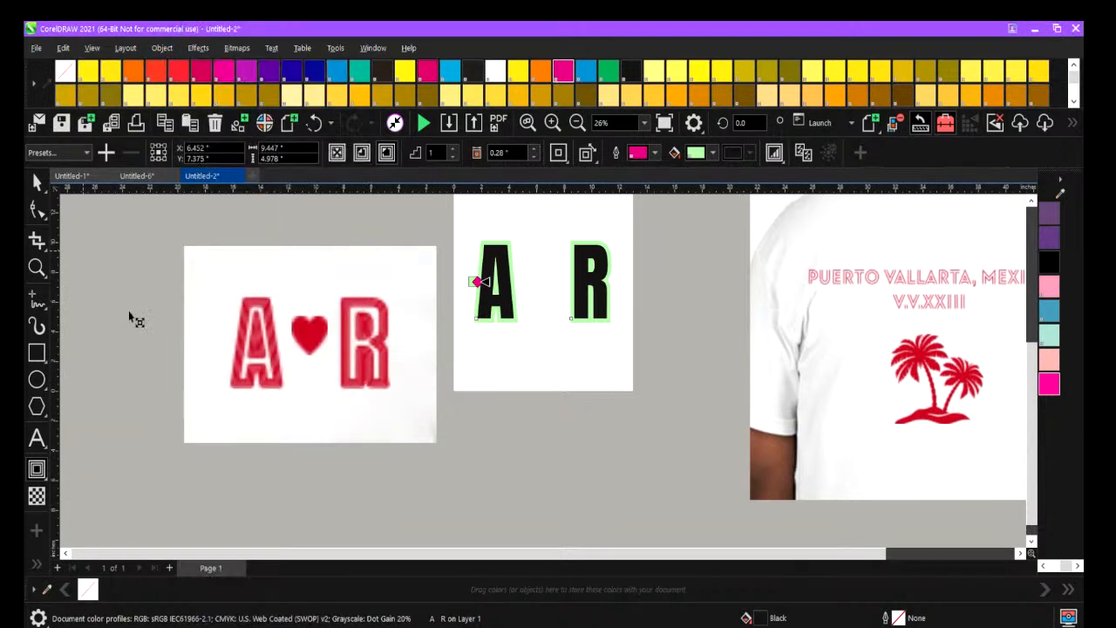
Change the fill of the A R contour to PANTONE Red 032 C from the PANTONE solid coated palette.
left_click(505, 265)
left_click(713, 153)
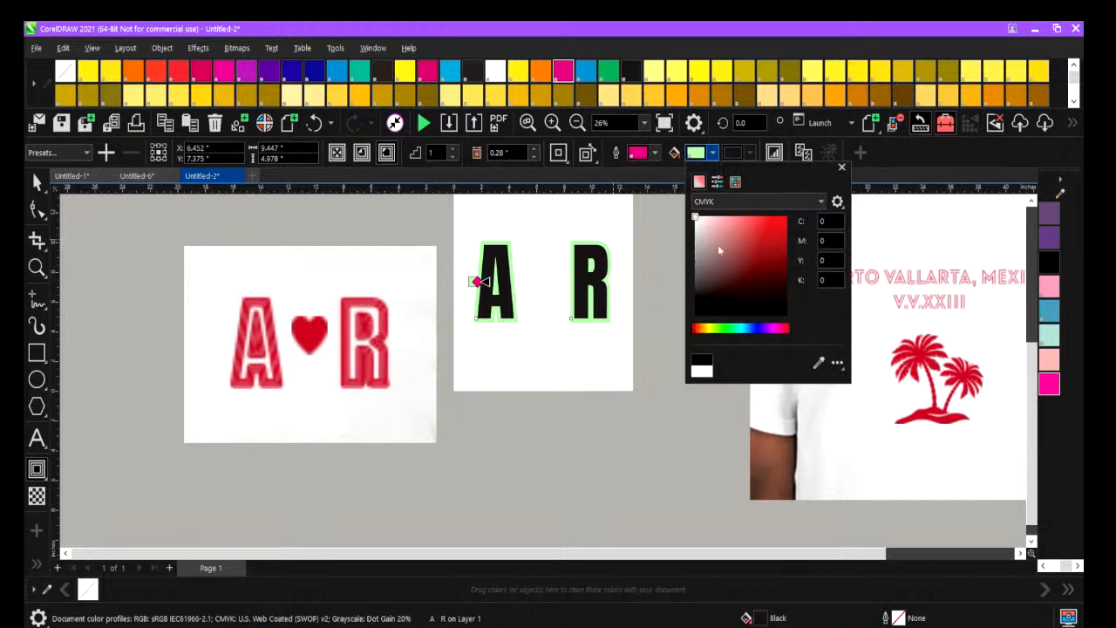
left_click(736, 182)
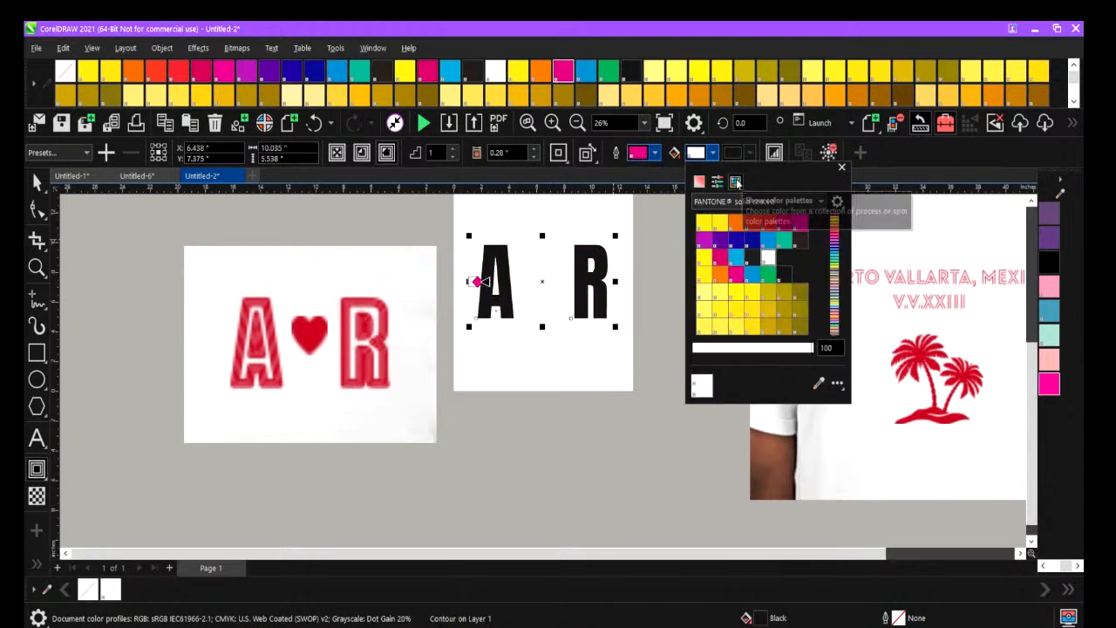
left_click(769, 288)
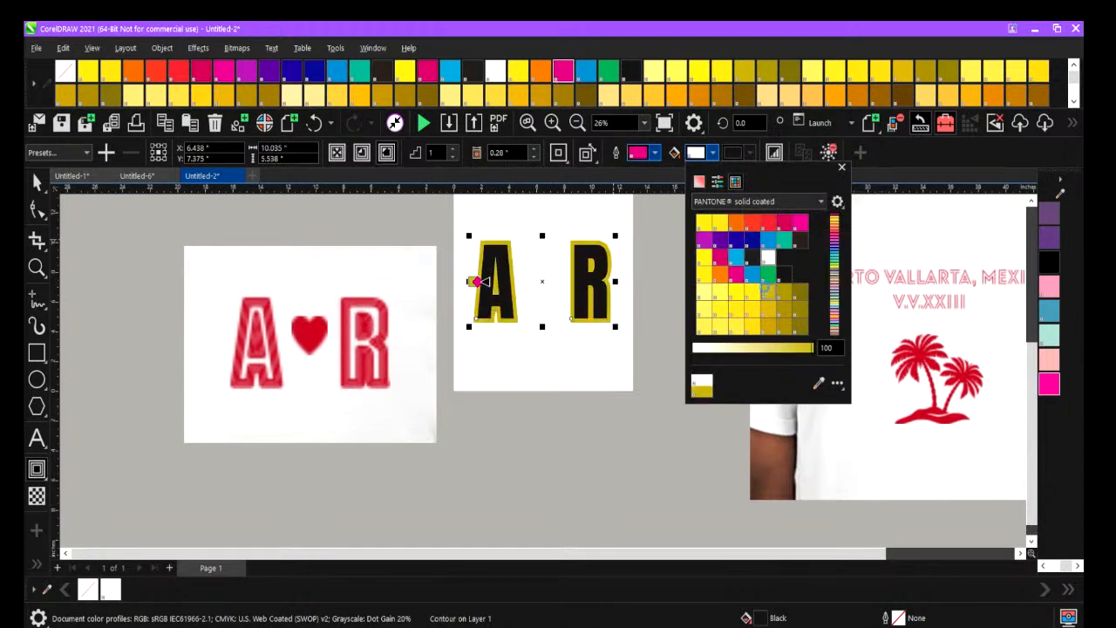
left_click(759, 310)
left_click(769, 314)
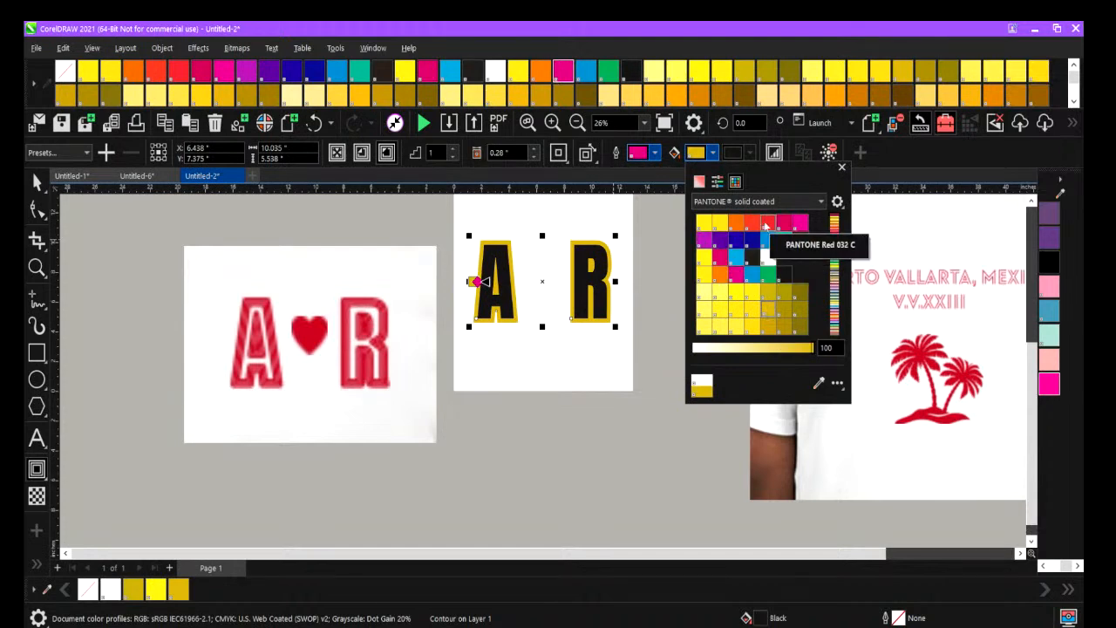
left_click(766, 224)
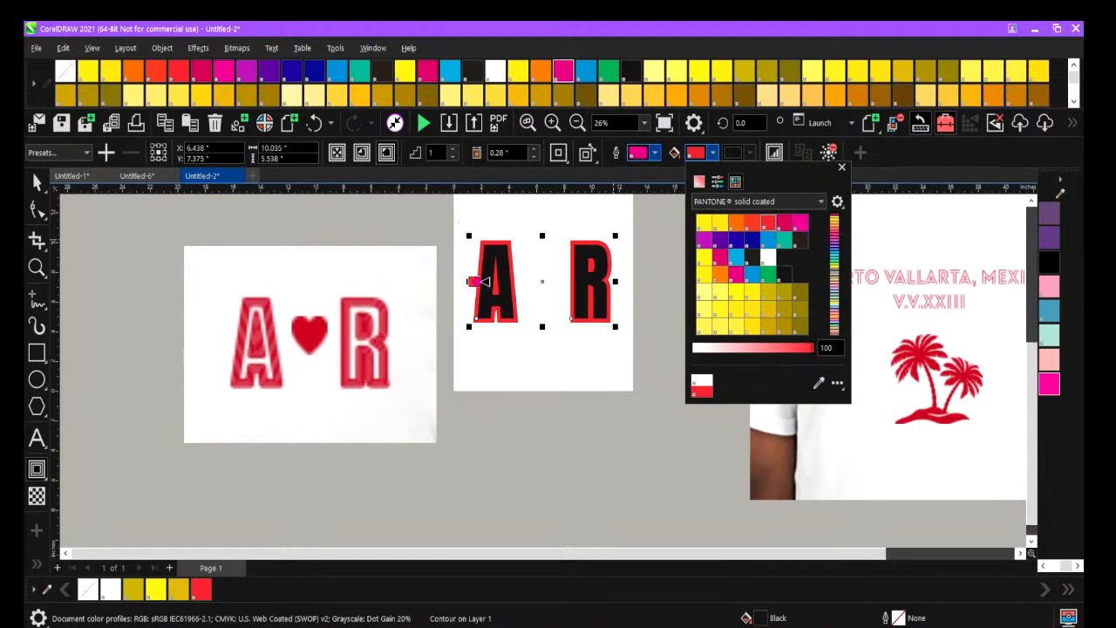
left_click(656, 156)
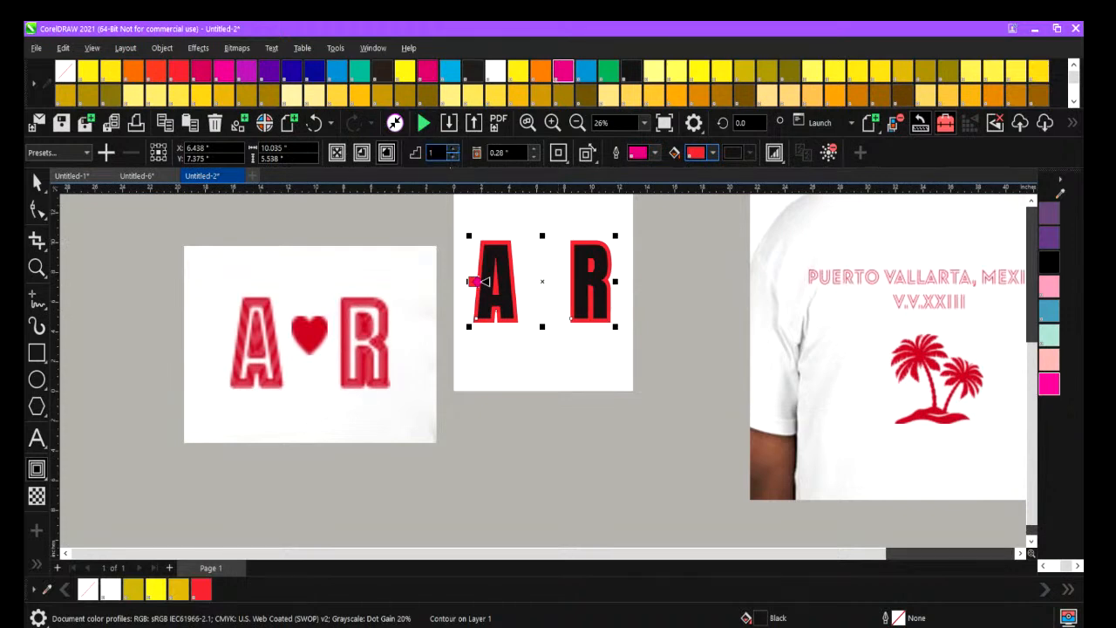
Try four contour steps around the A R letters and return to a single step.
left_click(452, 152)
left_click(452, 152)
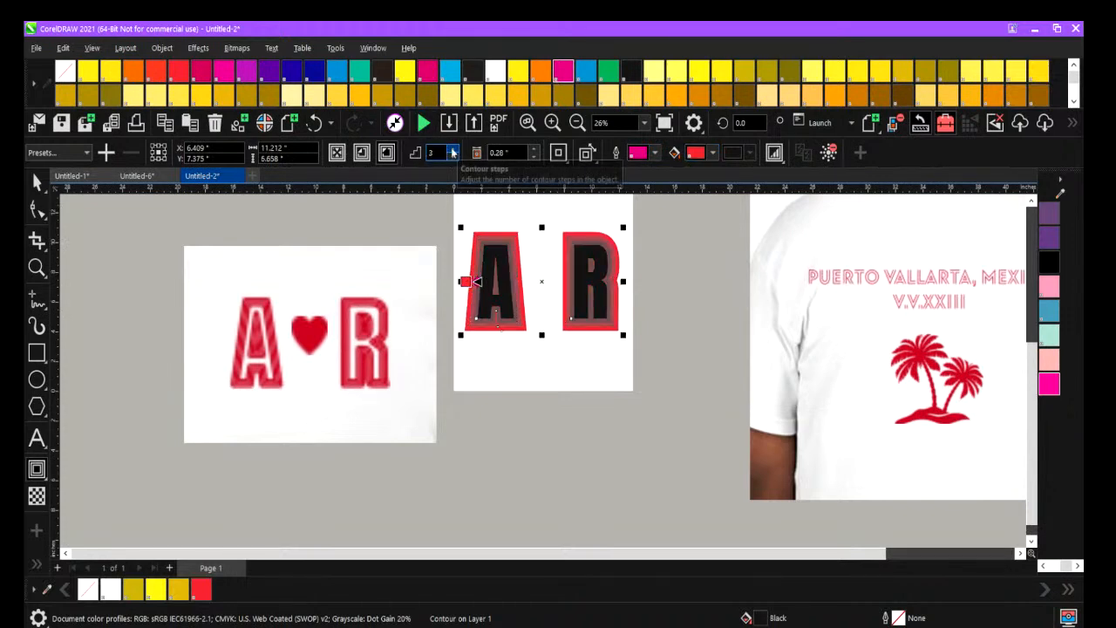
left_click(451, 151)
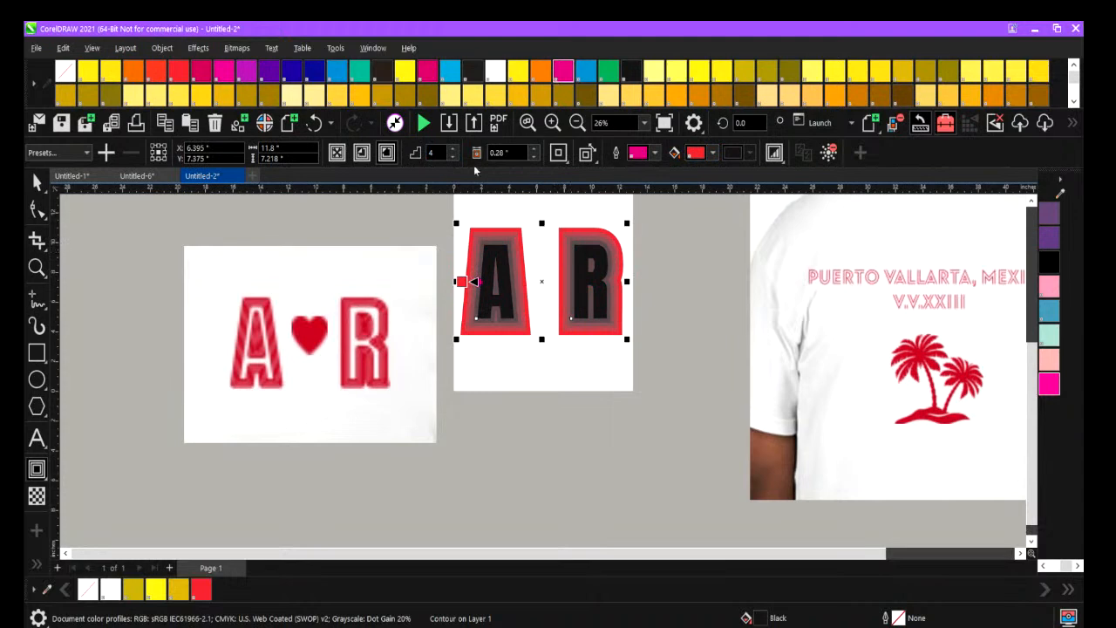
left_click(452, 157)
left_click(453, 156)
left_click(453, 157)
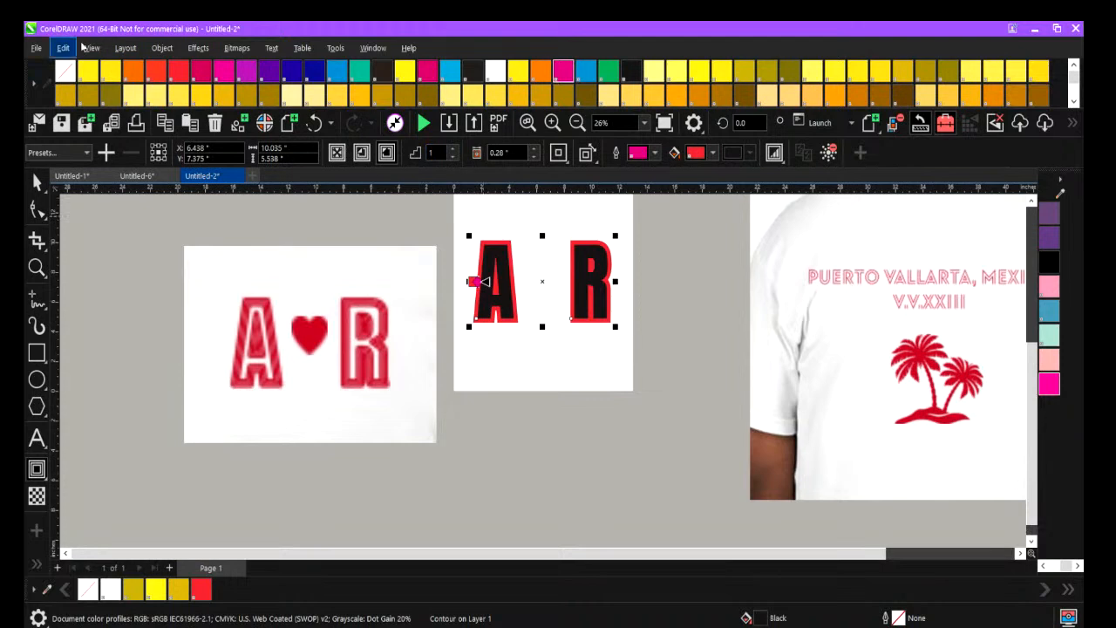
Break the contour apart from the A R letters and deselect the resulting objects.
left_click(161, 48)
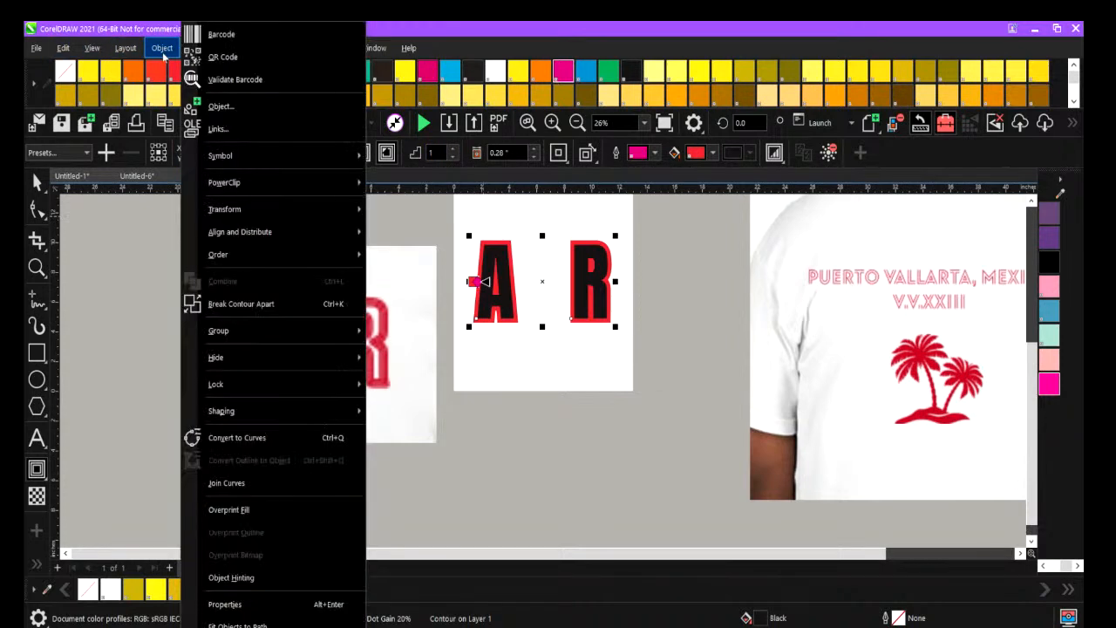
left_click(236, 305)
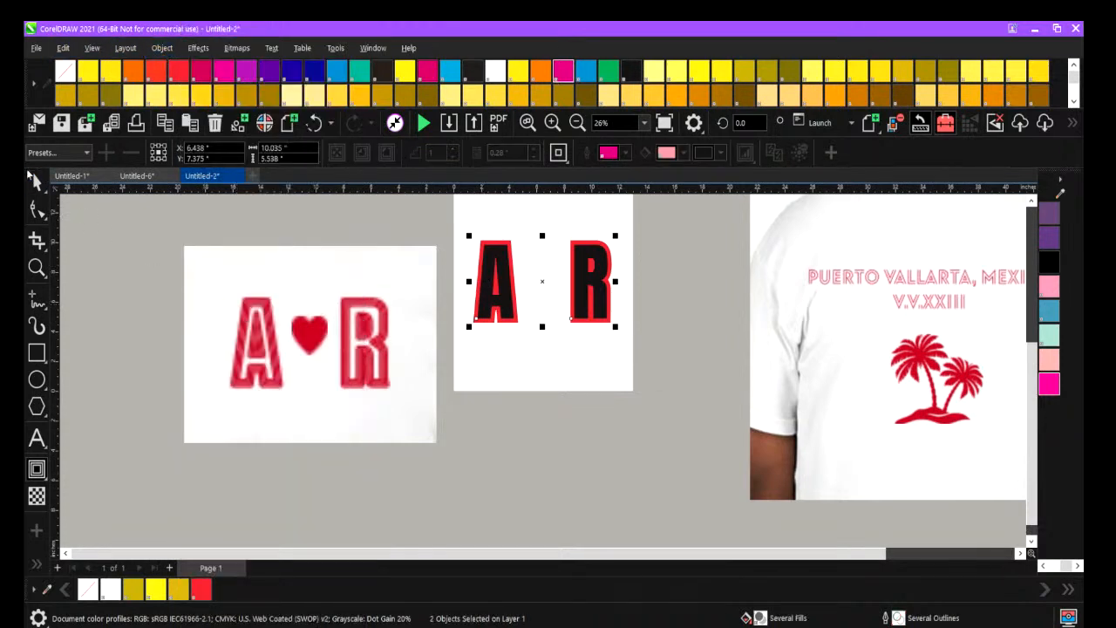
left_click(389, 224)
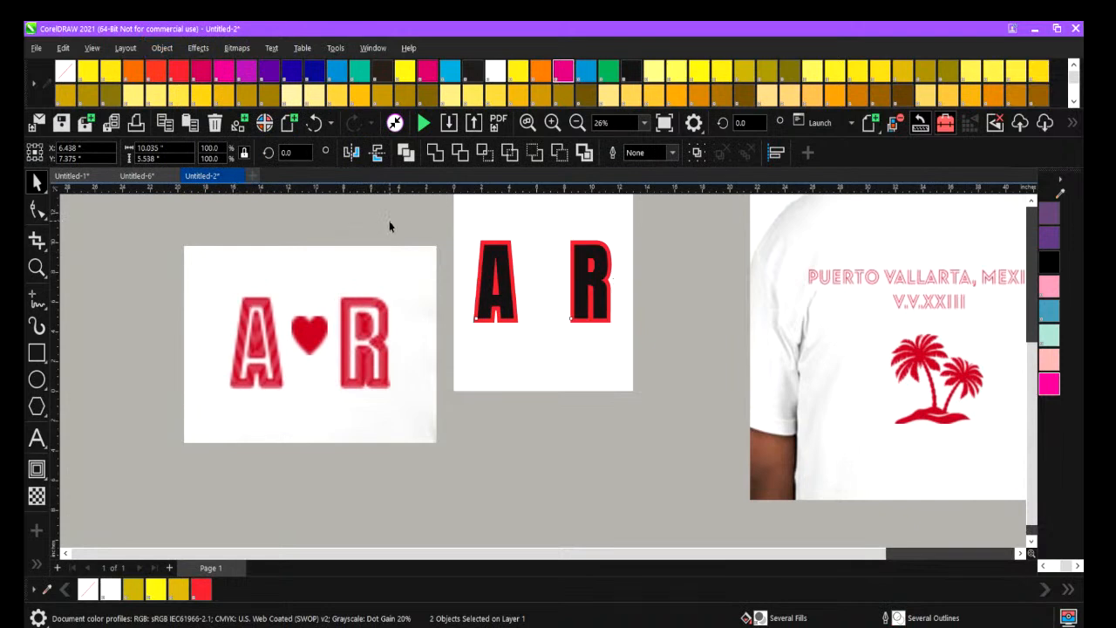
Move the black A R letters down off the separated red contour shape, partly overlapping its lower half.
left_click(510, 277)
left_click_drag(510, 277, 511, 324)
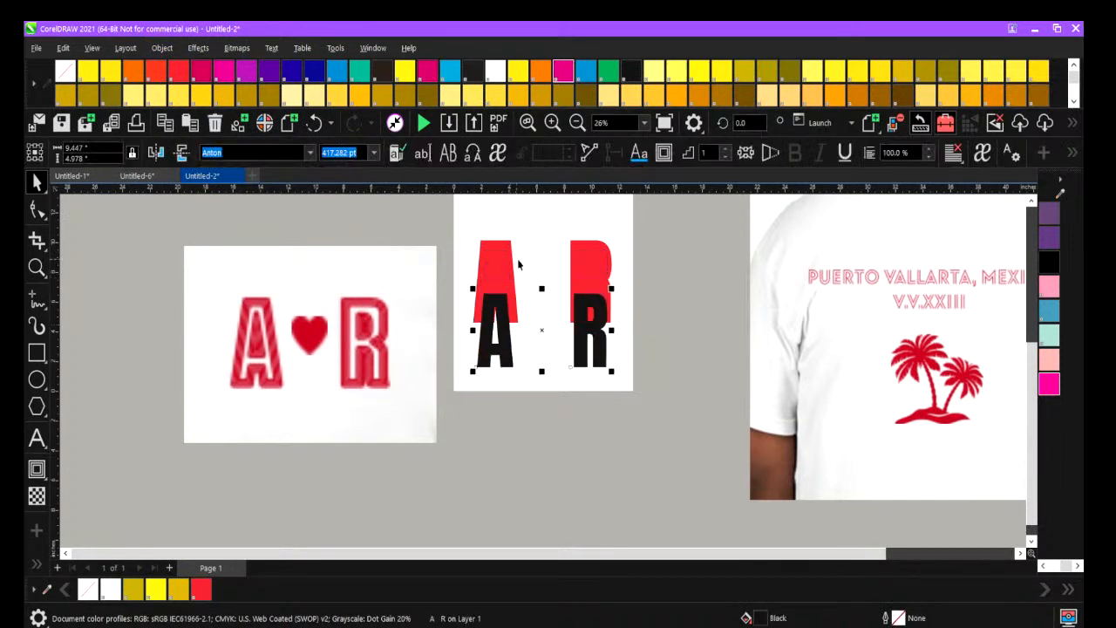
left_click(501, 255)
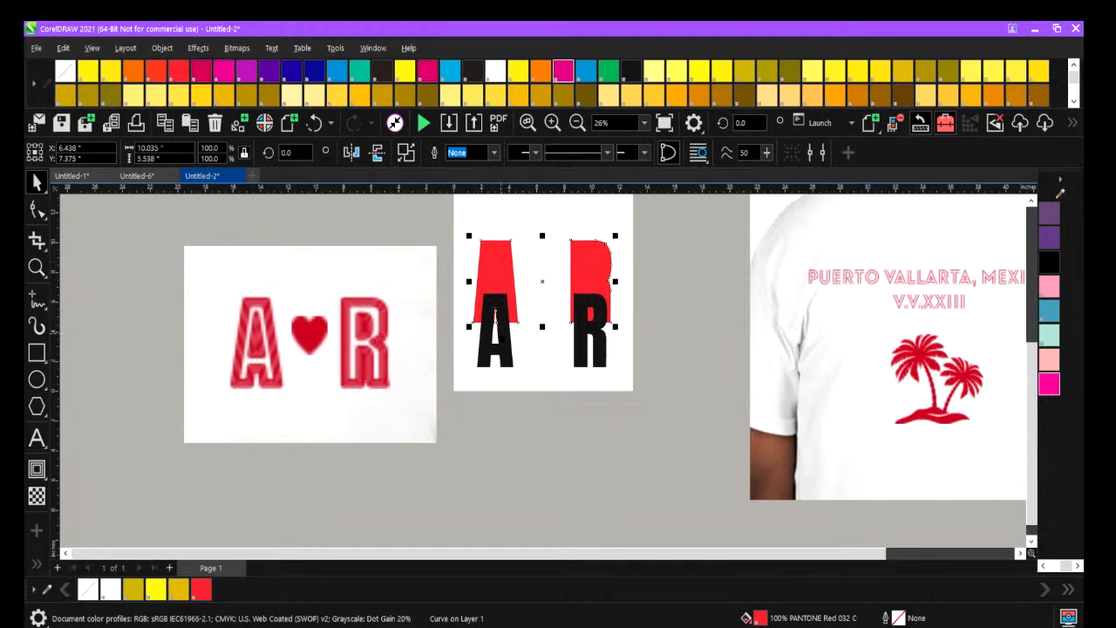
left_click(496, 316)
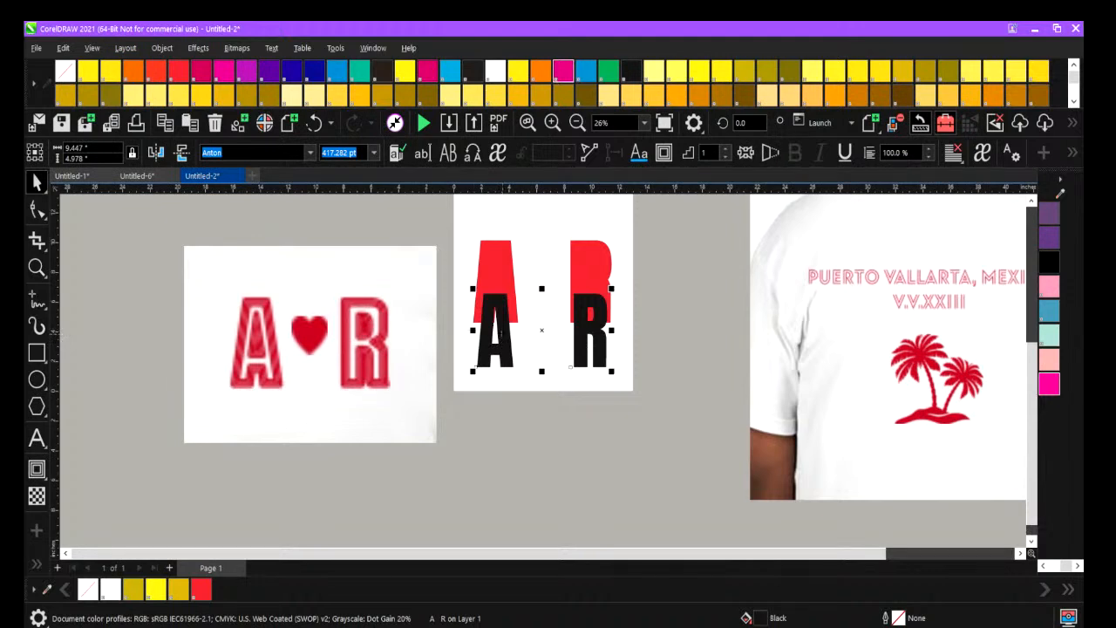
Centre the A R letters and the red contour shape together on the page, and fill the letters with PANTONE Trans. White.
left_click_drag(454, 214, 642, 433)
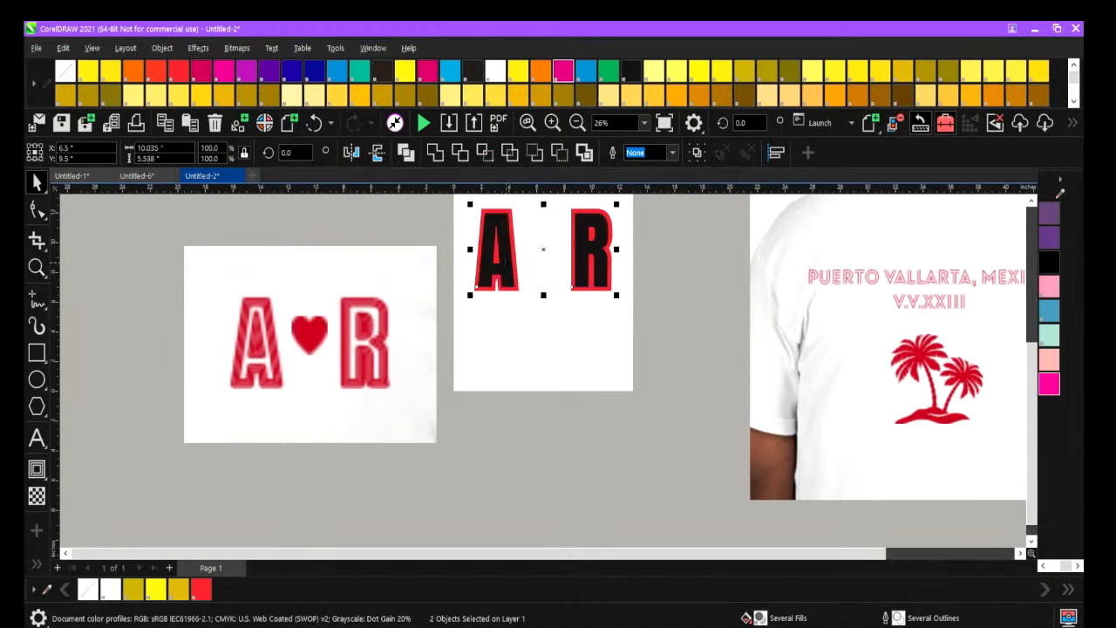
left_click(615, 499)
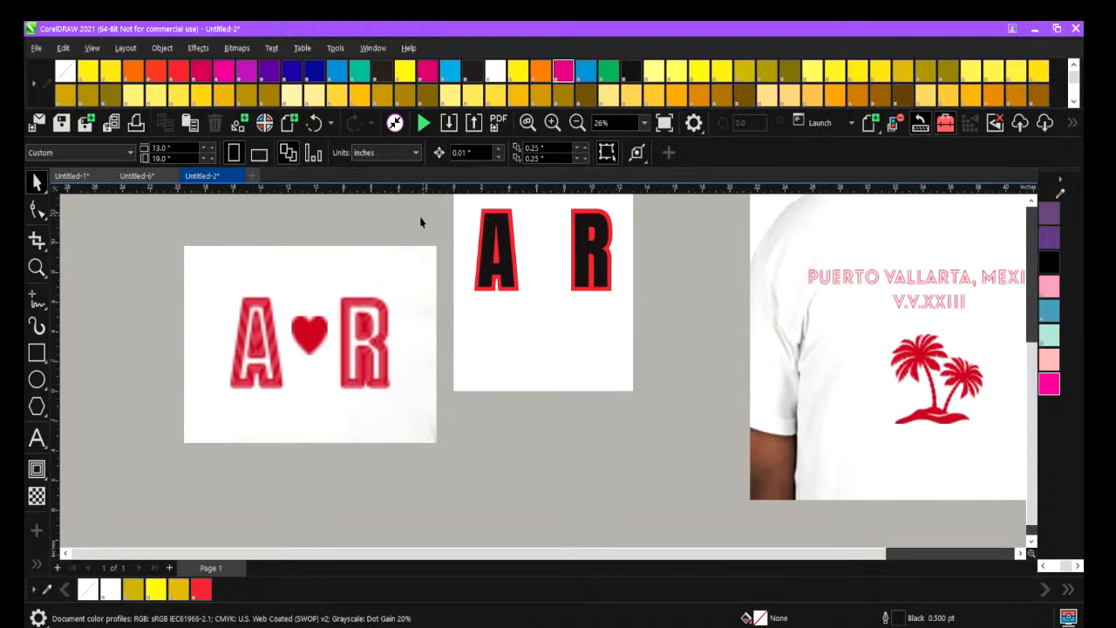
left_click(485, 226)
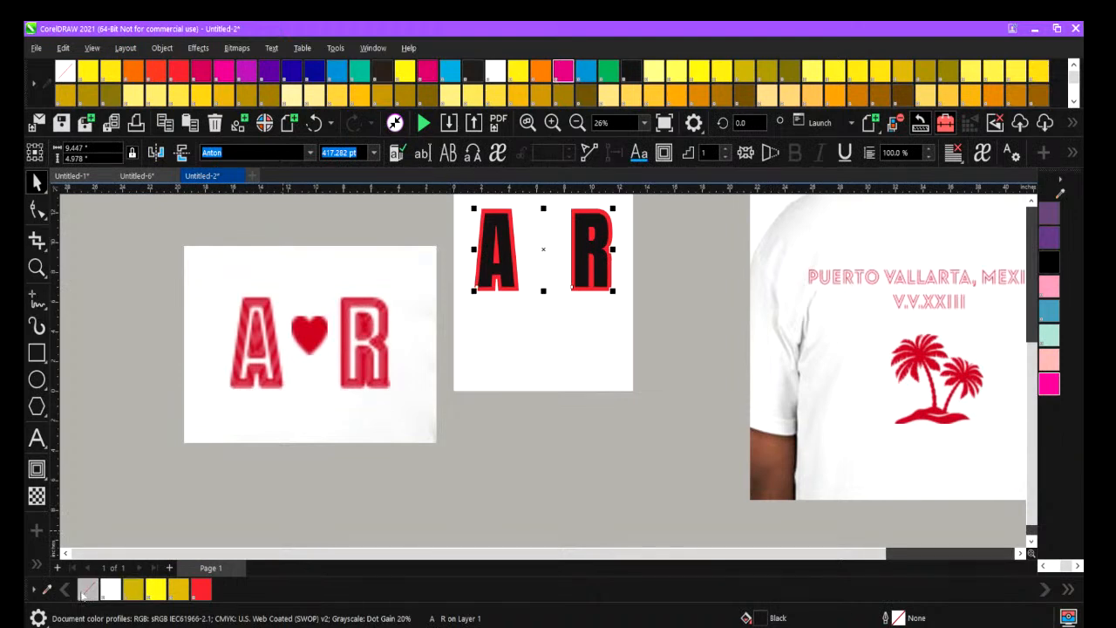
left_click(110, 590)
left_click(203, 494)
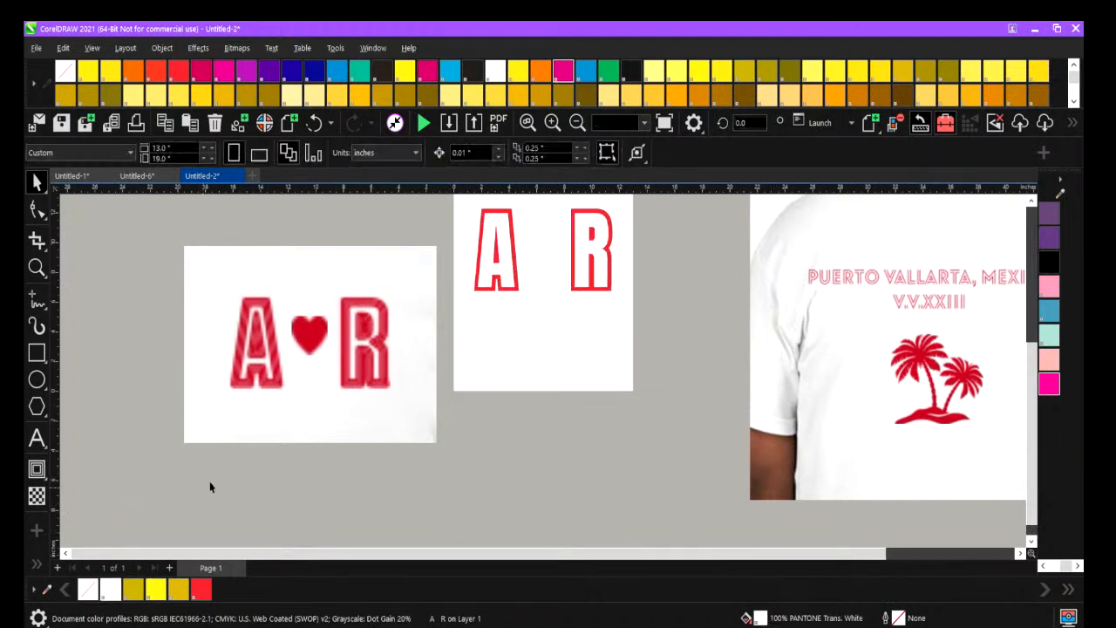
Try outline widths of 4, 10, 12 and 16 pt on the white A R letters and apply the 16 pt outline.
left_click(496, 233)
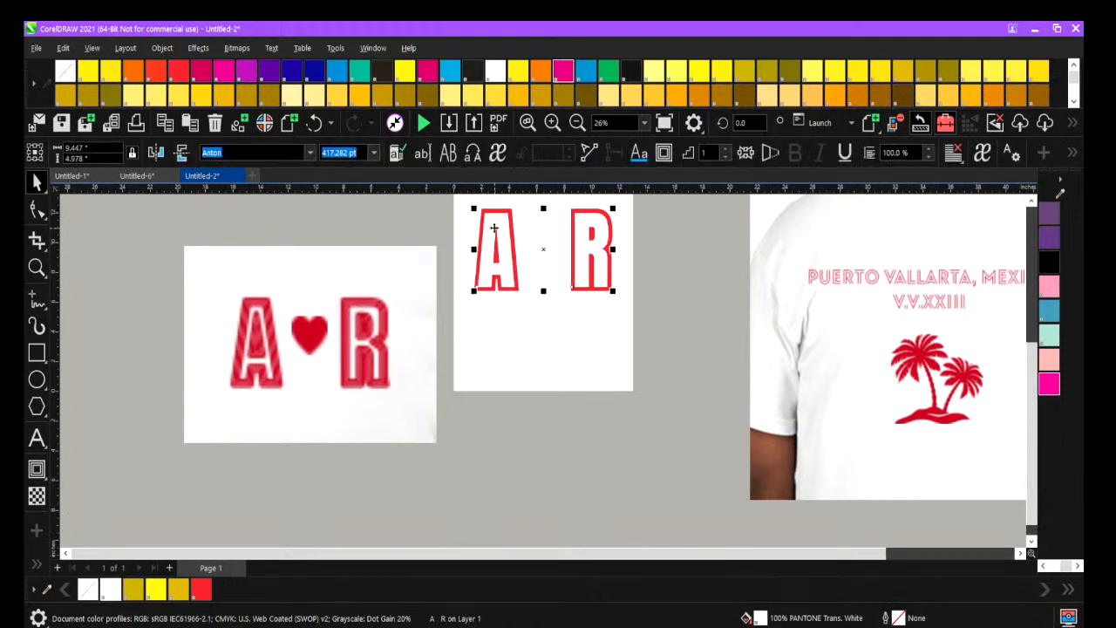
left_click(503, 220)
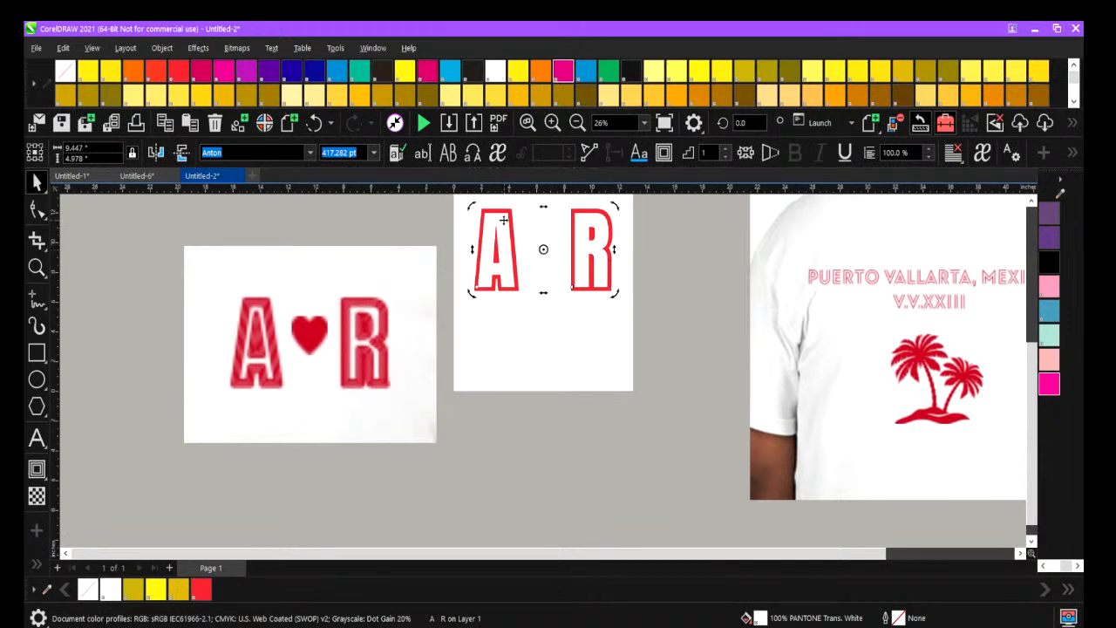
left_click(501, 222)
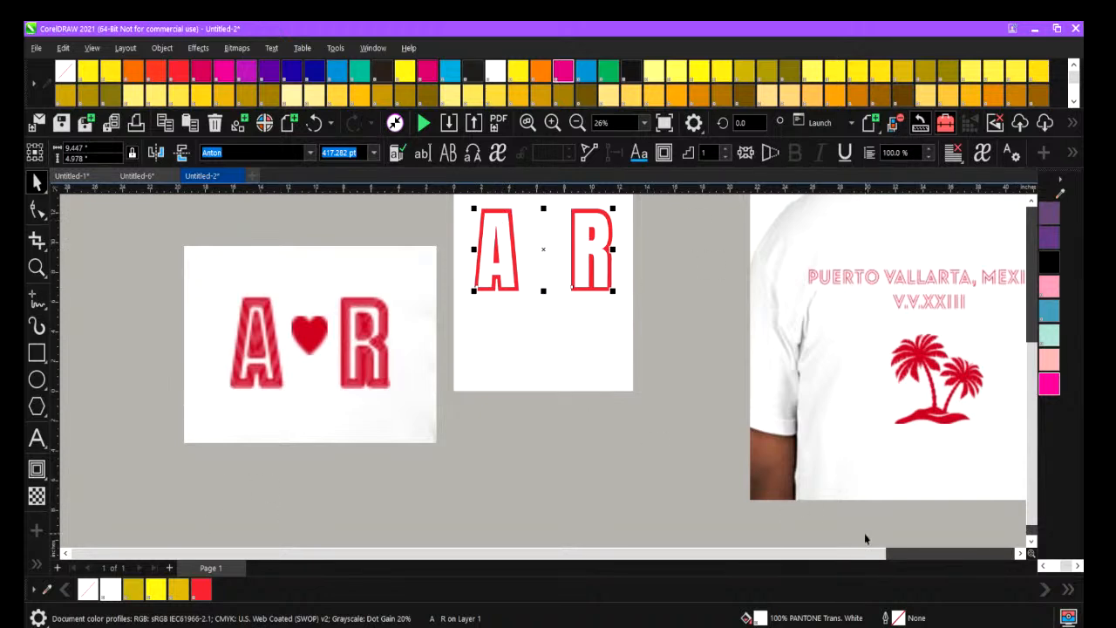
key("F12")
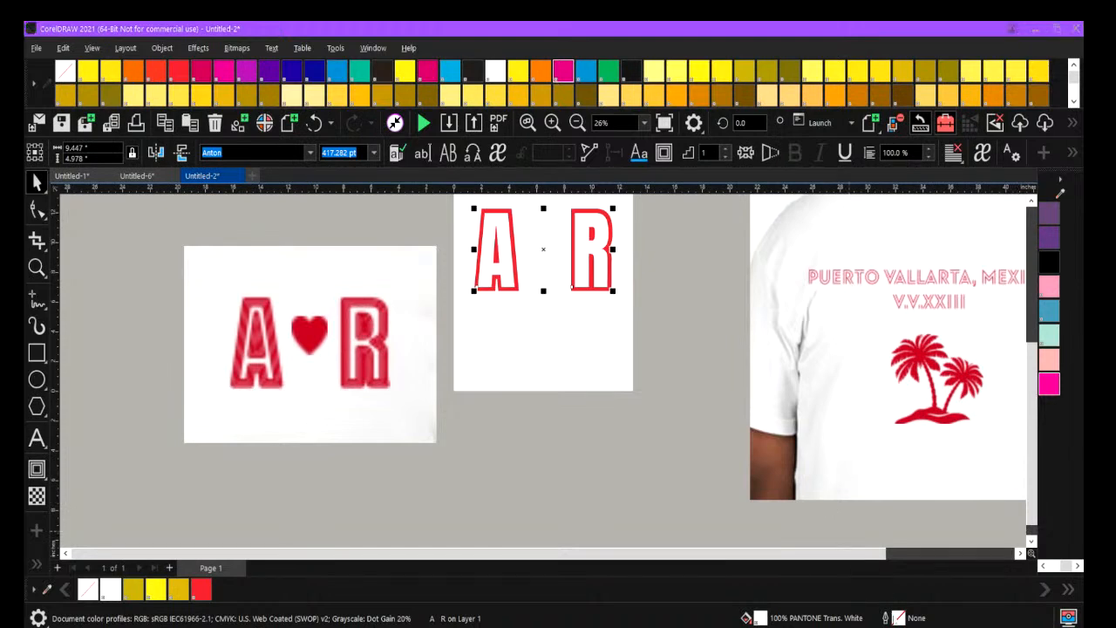
left_click(785, 319)
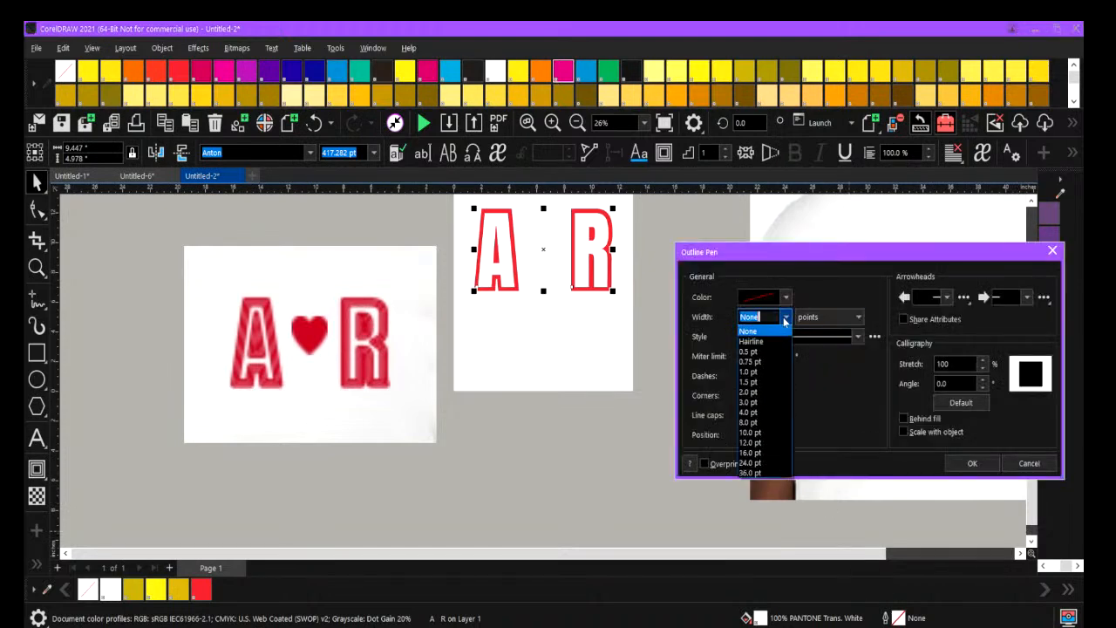
left_click(757, 415)
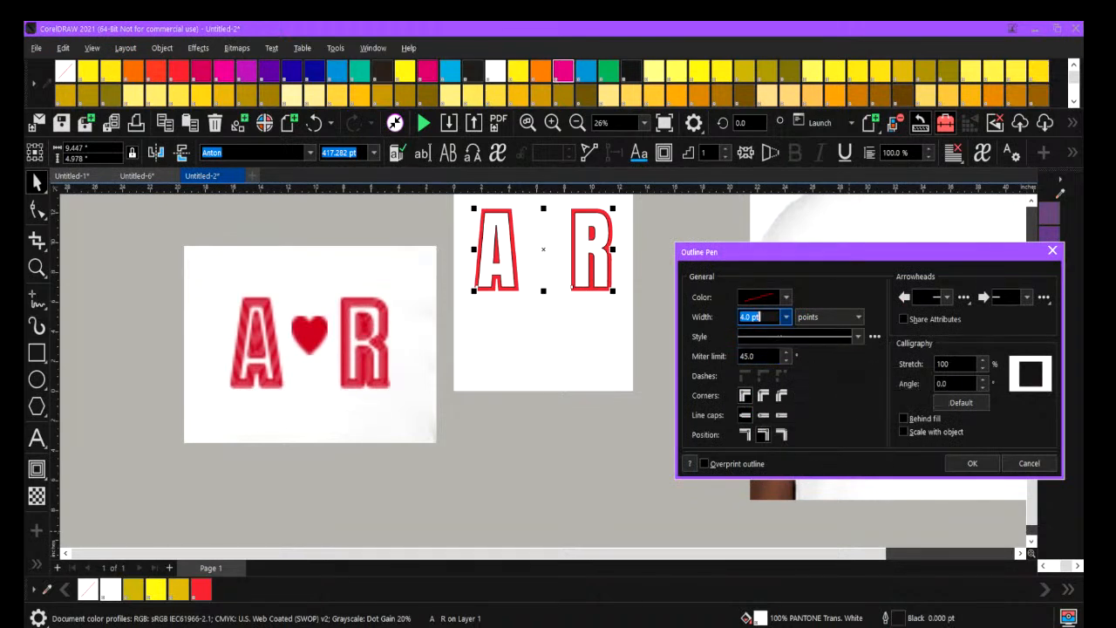
left_click(784, 318)
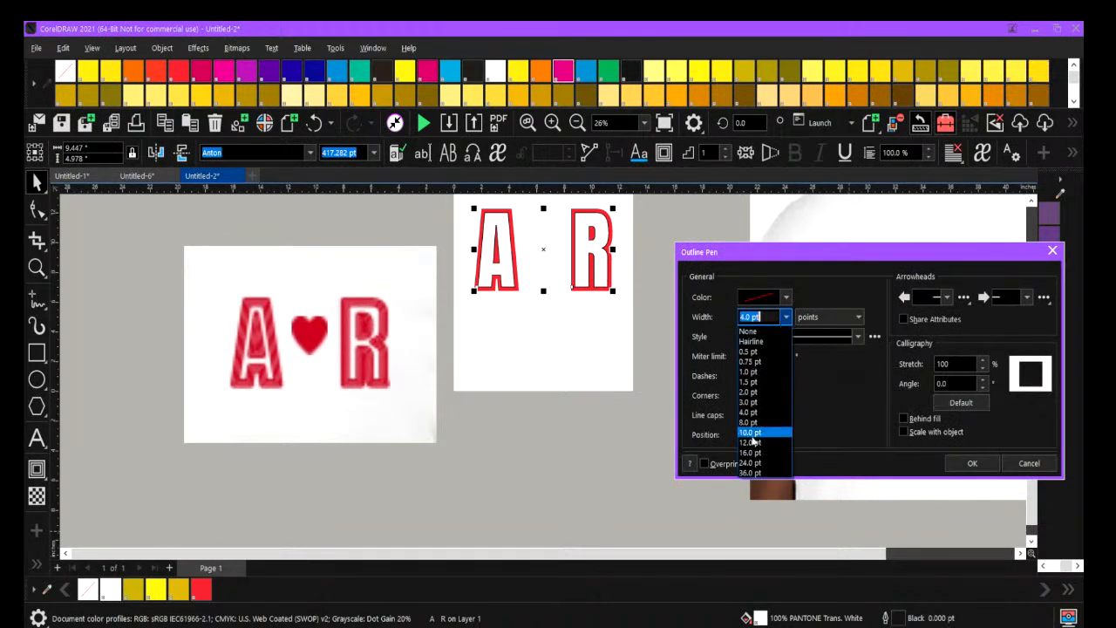
left_click(753, 433)
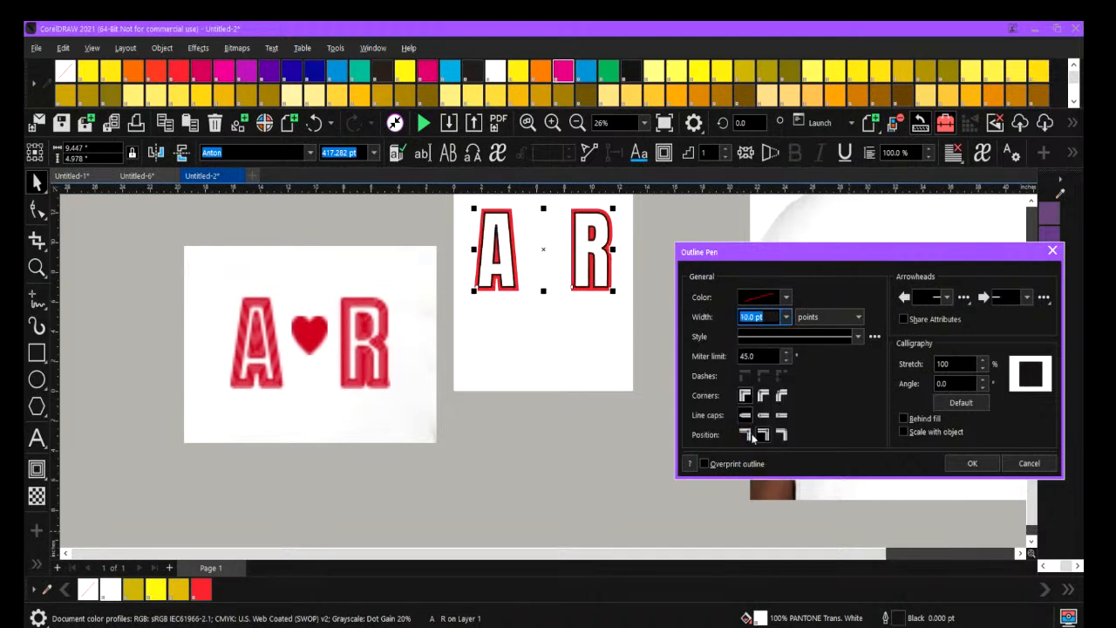
left_click(786, 318)
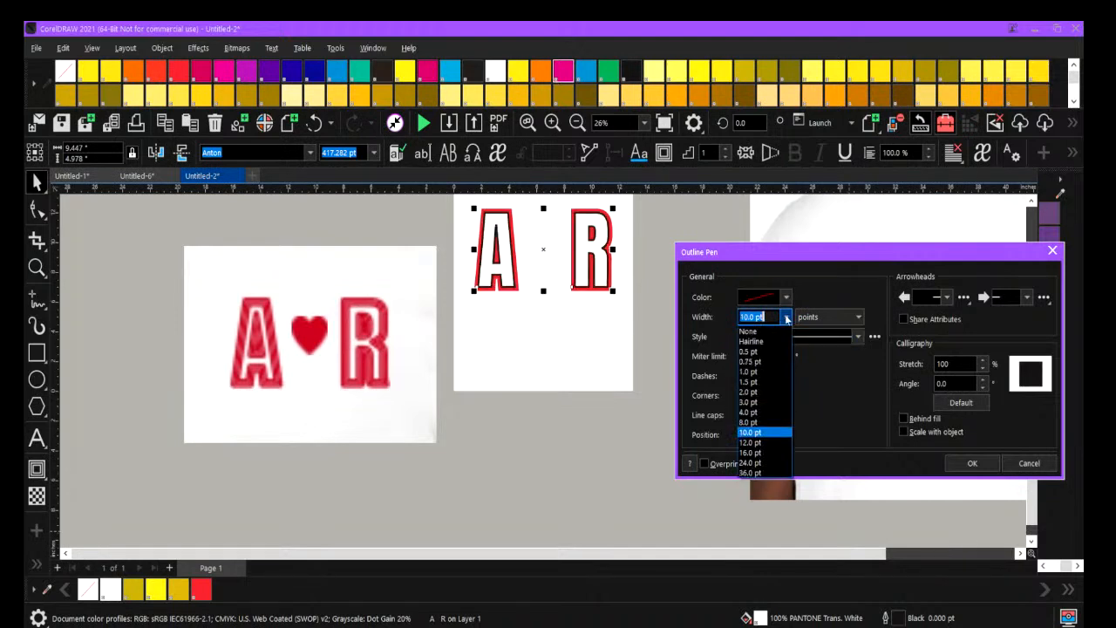
left_click(763, 443)
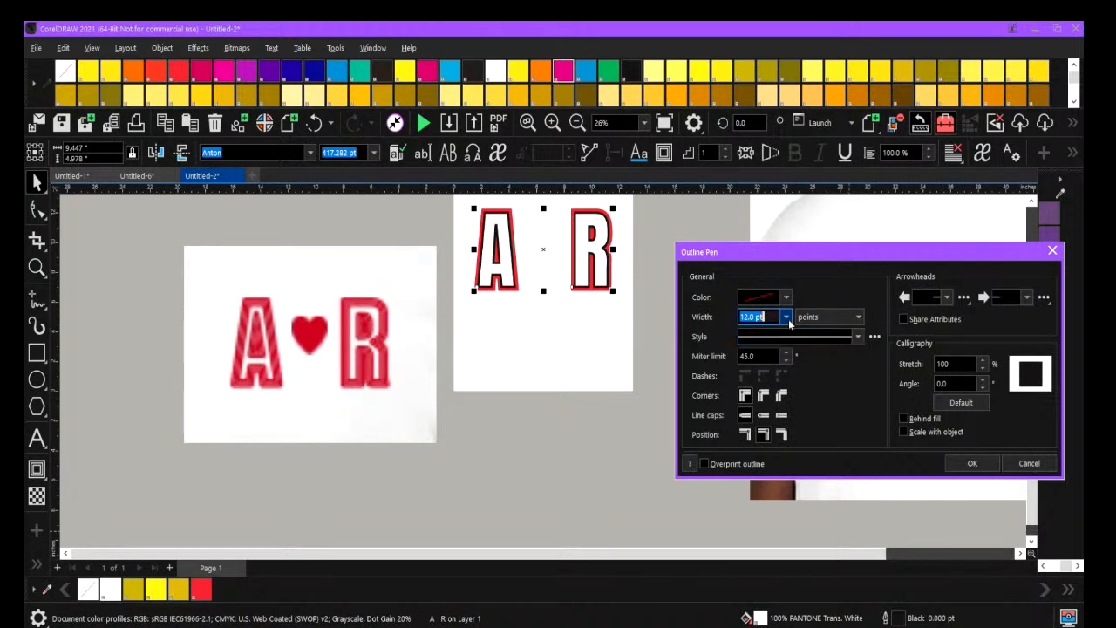
left_click(787, 320)
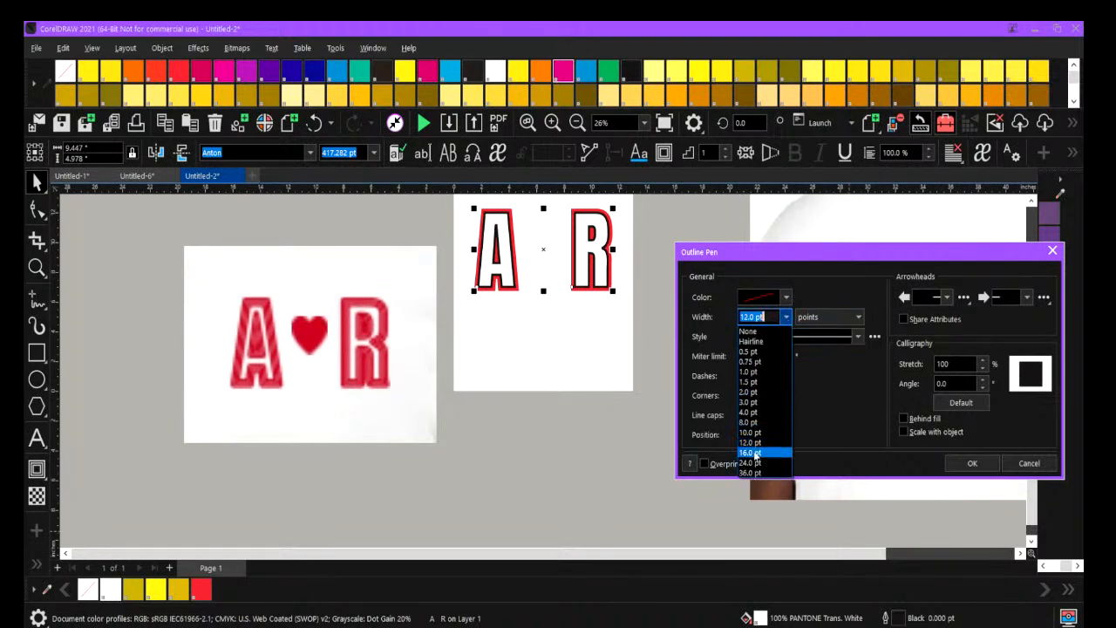
left_click(755, 453)
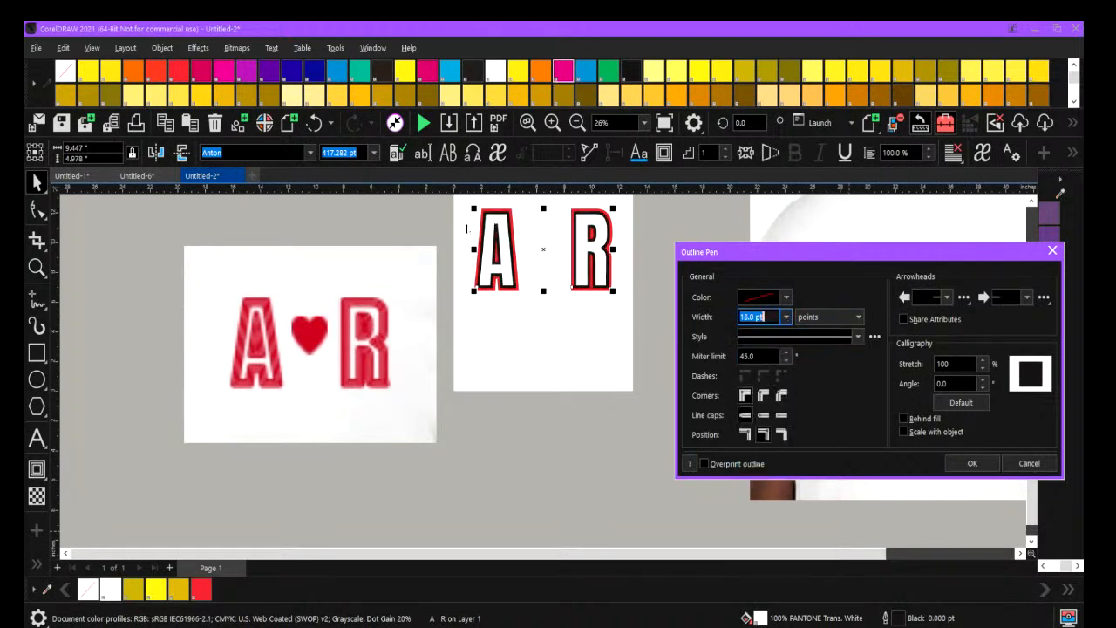
left_click(974, 463)
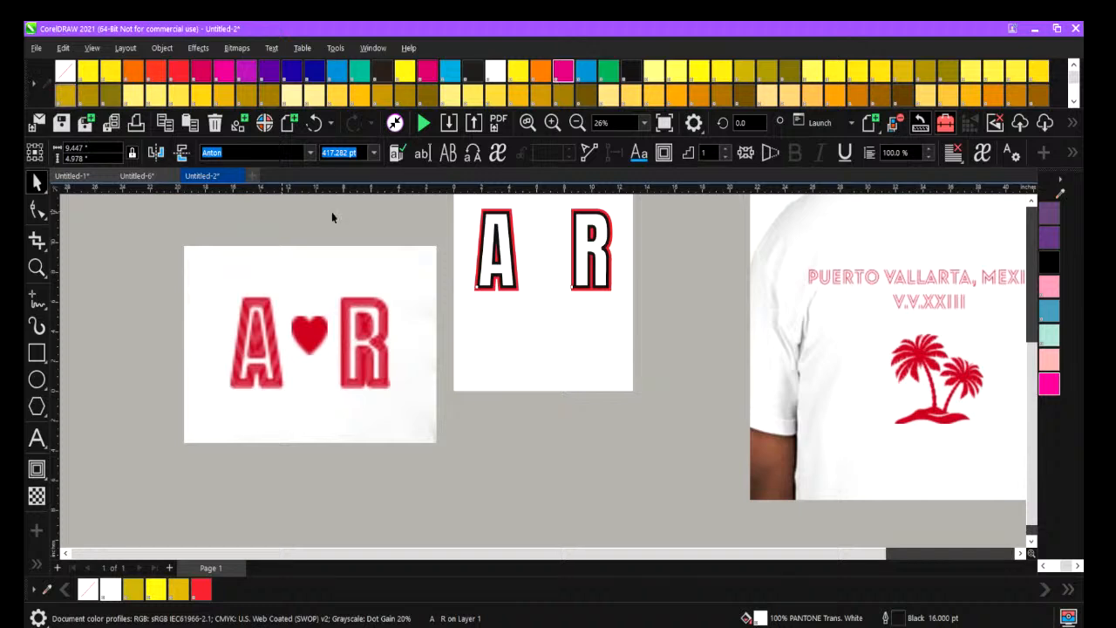
Remove the outline from the white A R letters and deselect them.
left_click(502, 231)
right_click(65, 70)
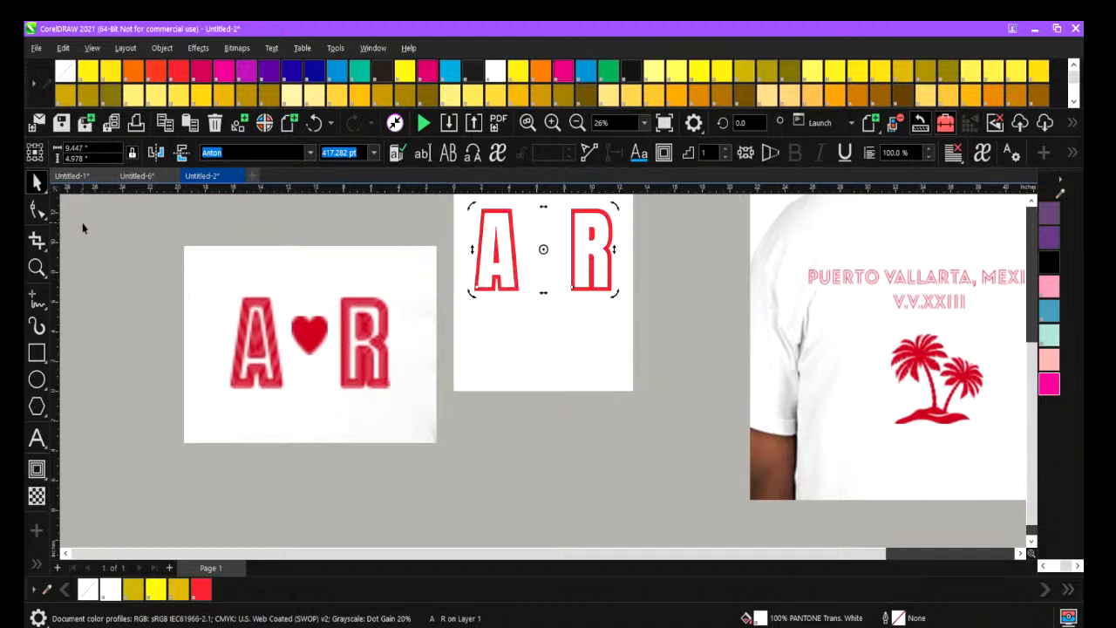
left_click(170, 243)
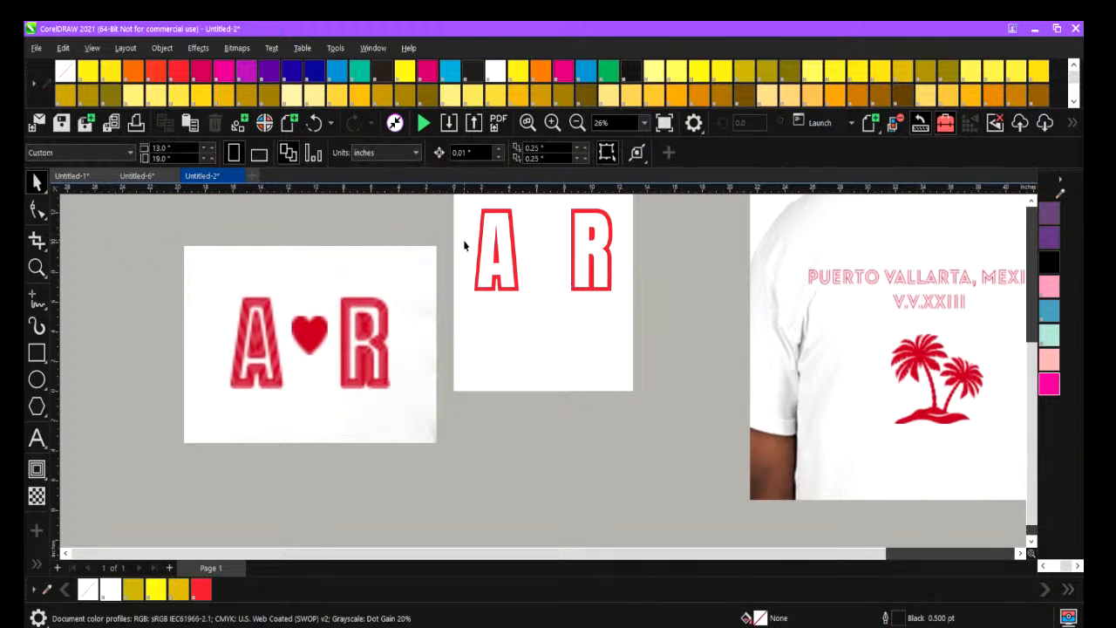
left_click(486, 237)
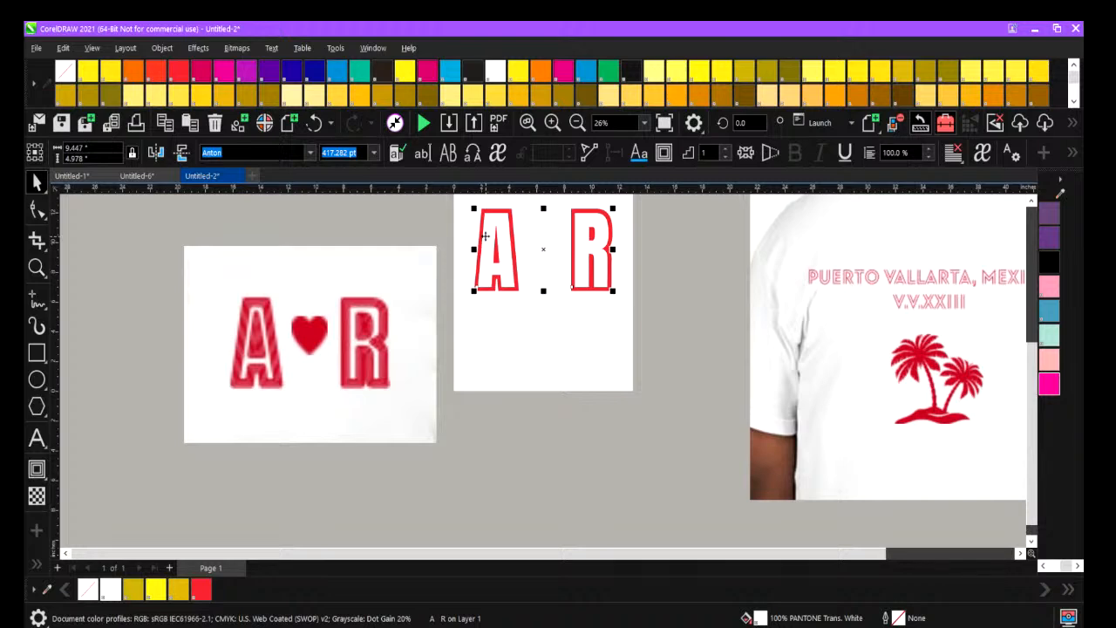
left_click(418, 229)
left_click(485, 229)
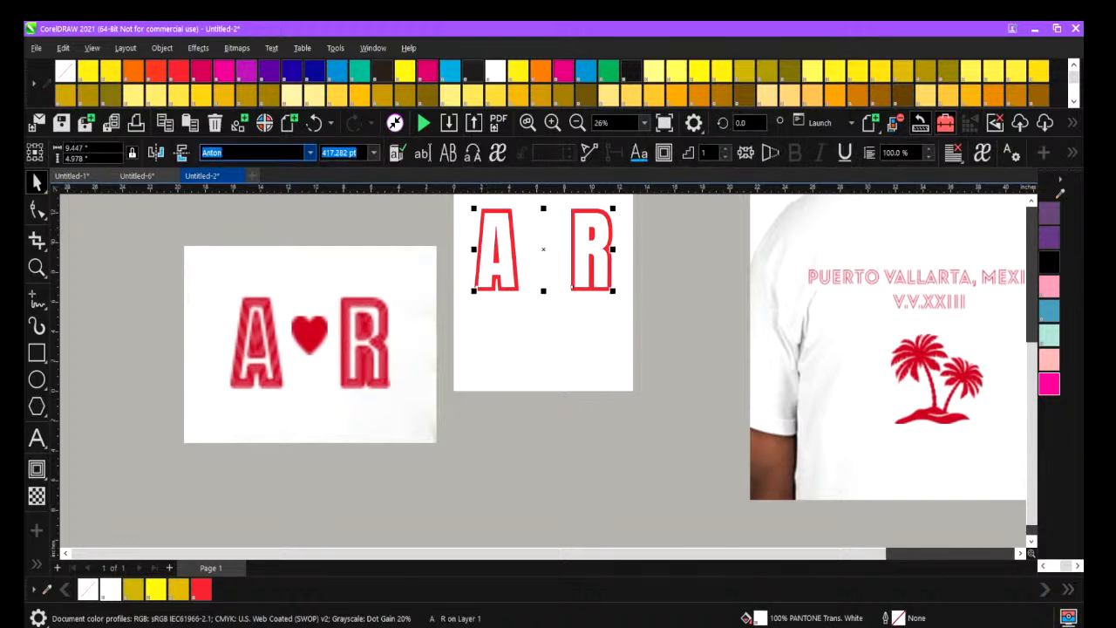
left_click(444, 206)
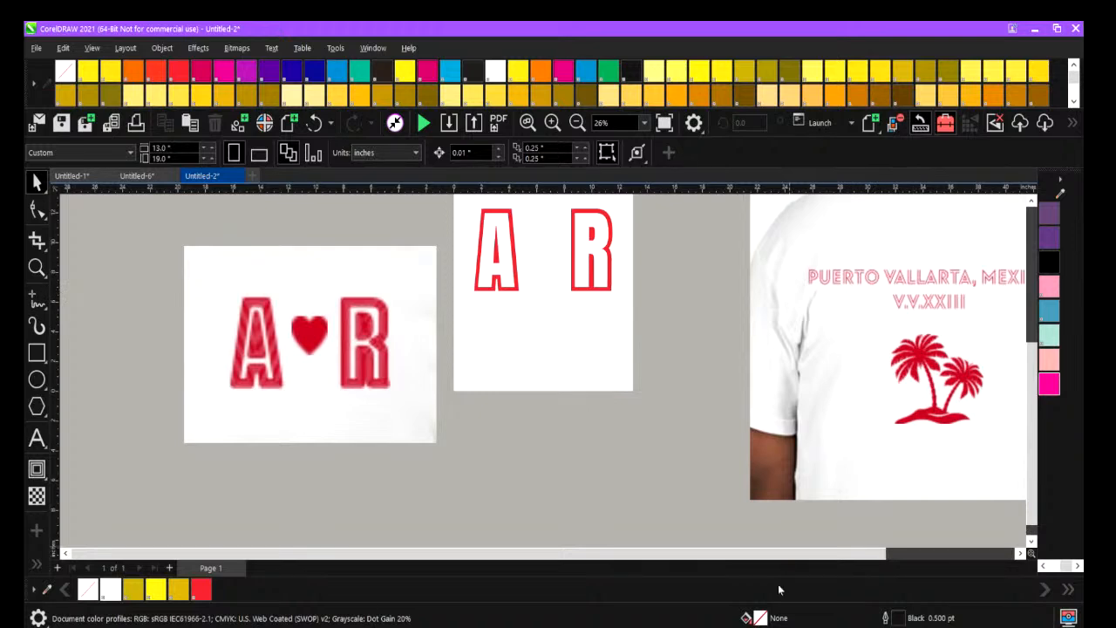
Draw a heart from the common shapes over the reference logo's heart, about 2.72 in wide and 2.6 in high.
left_click_drag(785, 558, 820, 551)
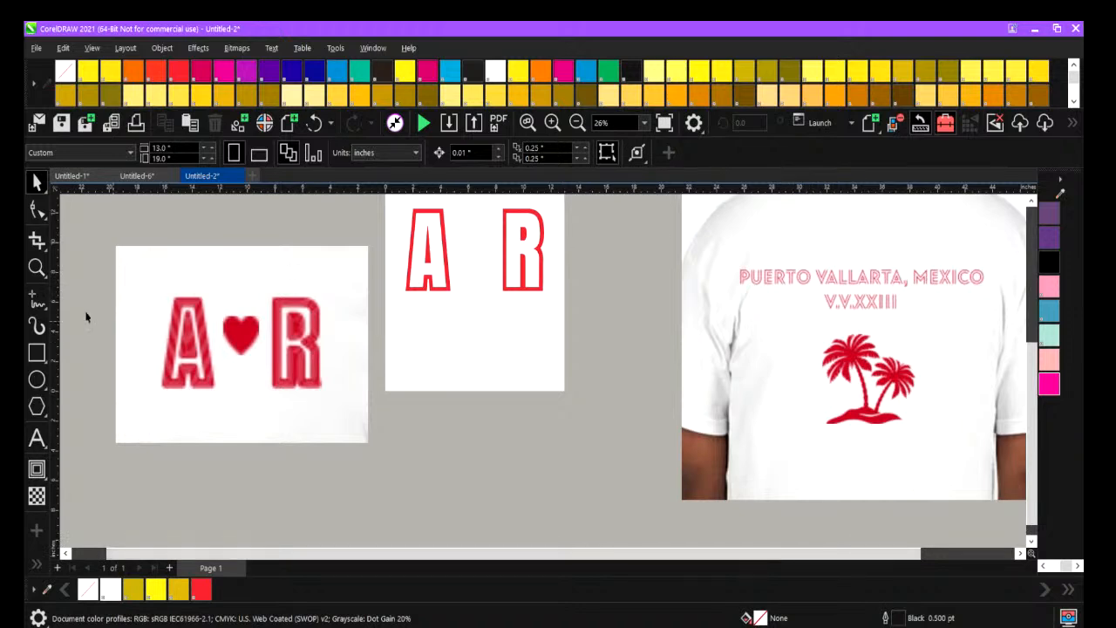
left_click(37, 406)
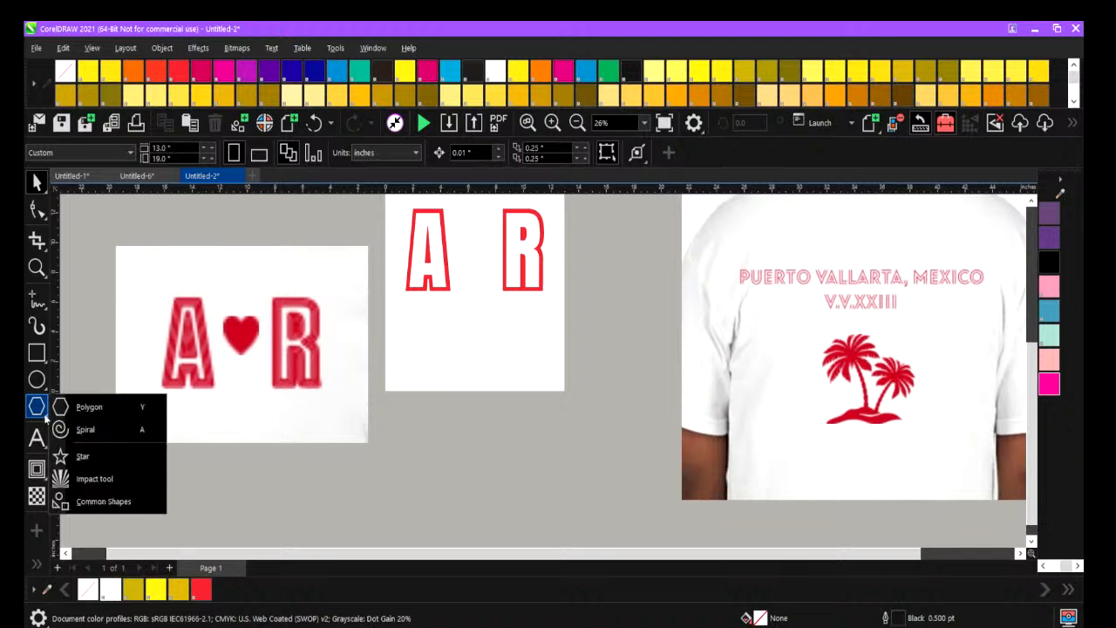
left_click(41, 441)
mouse_move(41, 416)
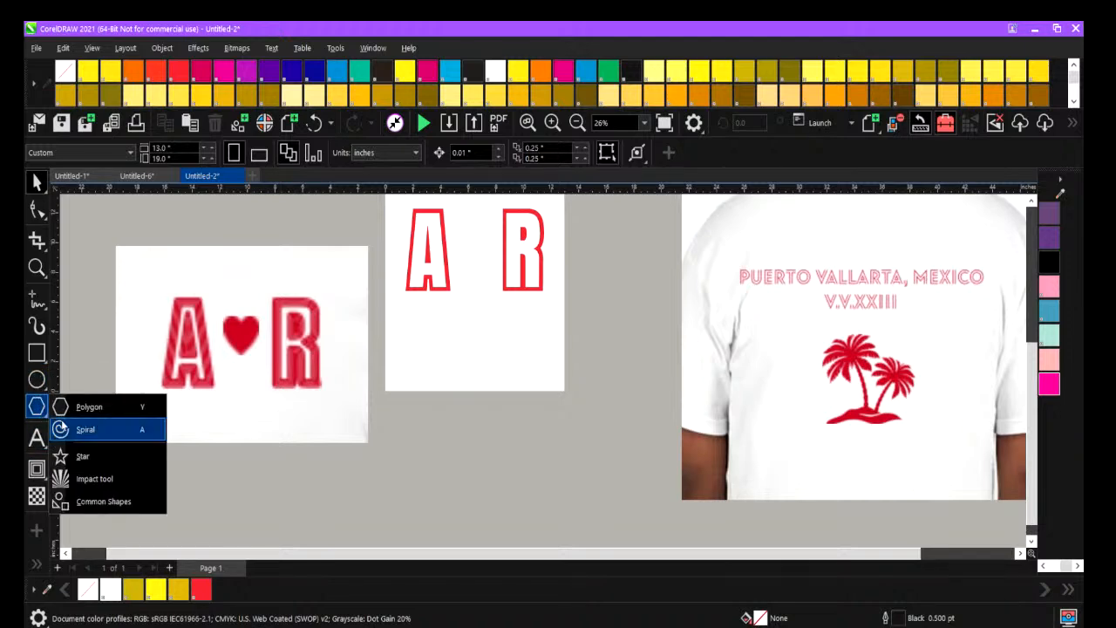
left_click(96, 501)
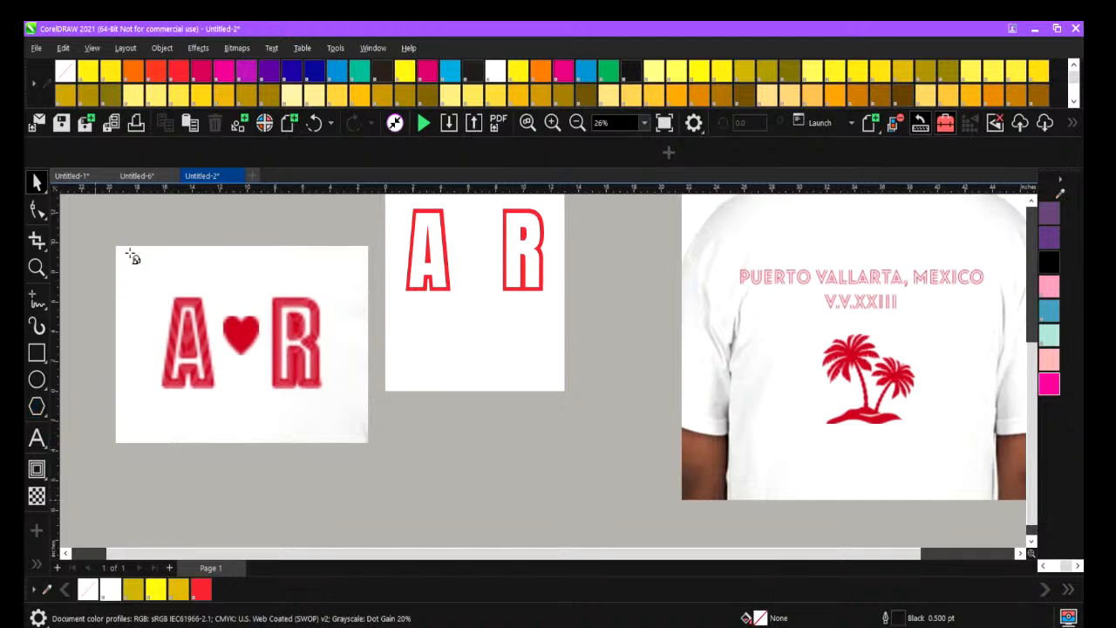
left_click(405, 152)
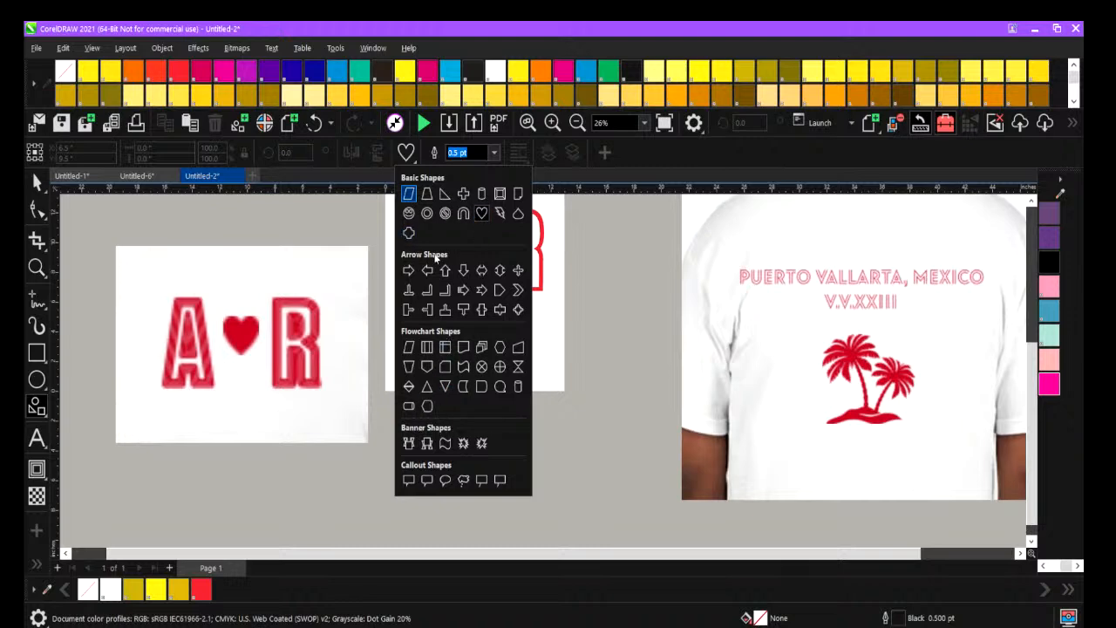
left_click(482, 214)
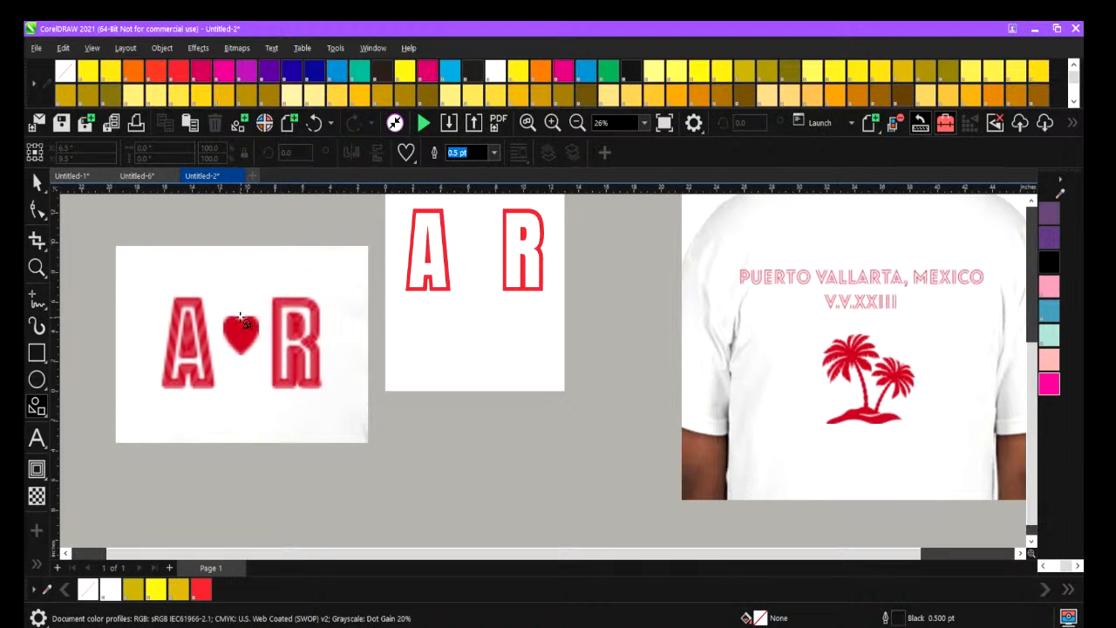
mouse_move(242, 316)
left_mouse_down()
mouse_move(223, 350)
mouse_move(199, 359)
mouse_move(239, 333)
left_mouse_up()
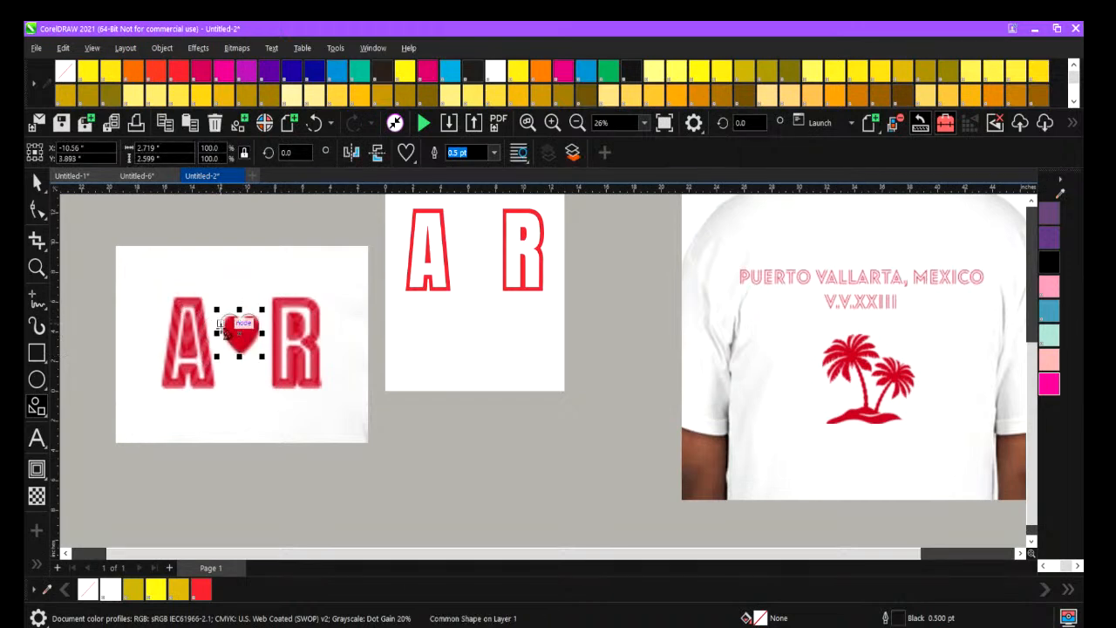
Centre the heart on the page between the A and the R and fill it with PANTONE Red 032 C.
key("space")
left_click_drag(239, 333, 474, 248)
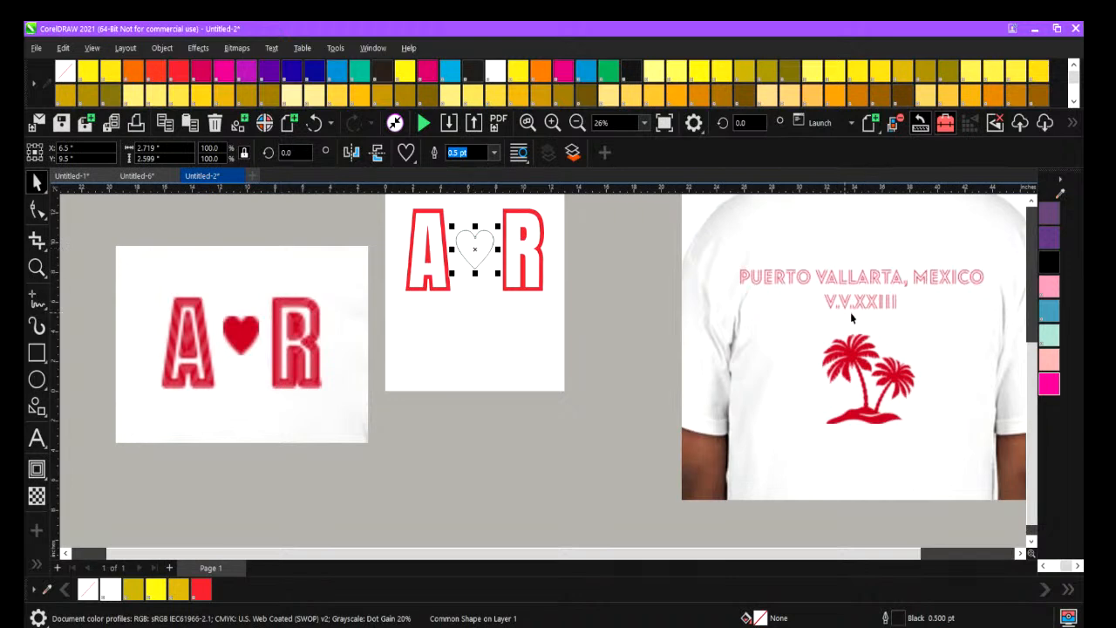
left_click(200, 590)
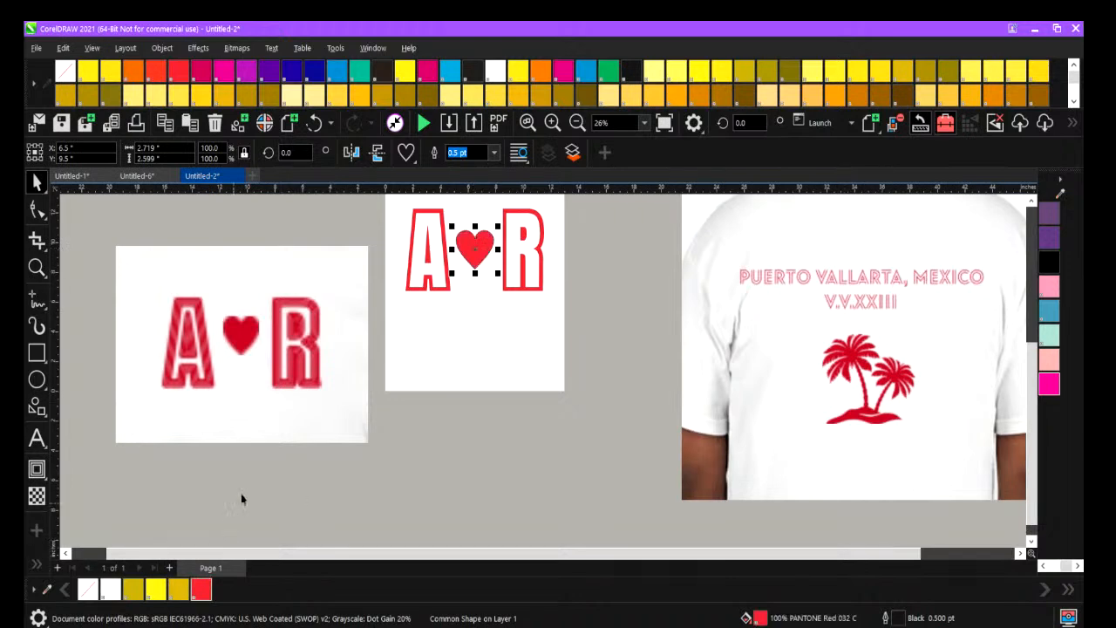
left_click(342, 494)
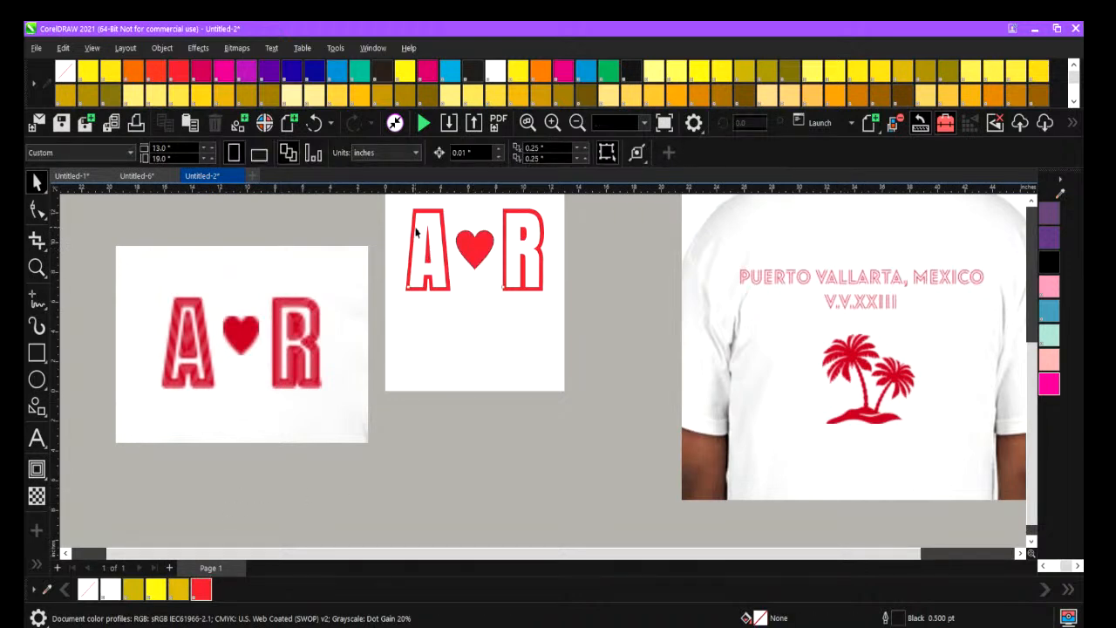
left_click(415, 227)
left_click(437, 361)
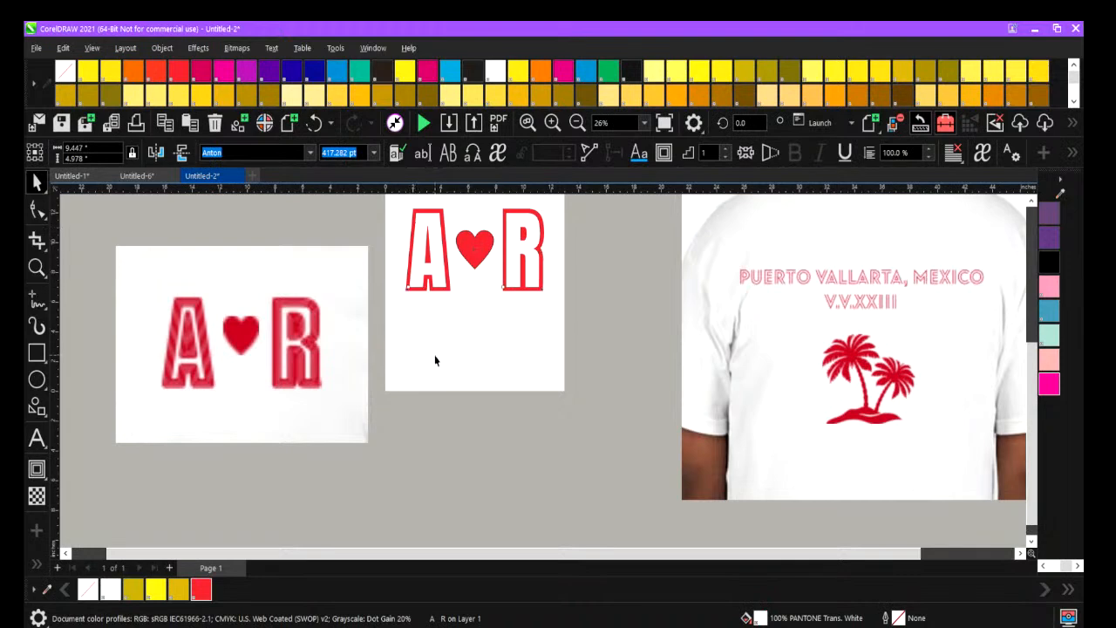
left_click(411, 251)
left_click(417, 249)
Remove the heart's outline and move the reference logo photo up and away from the page.
left_click(457, 242)
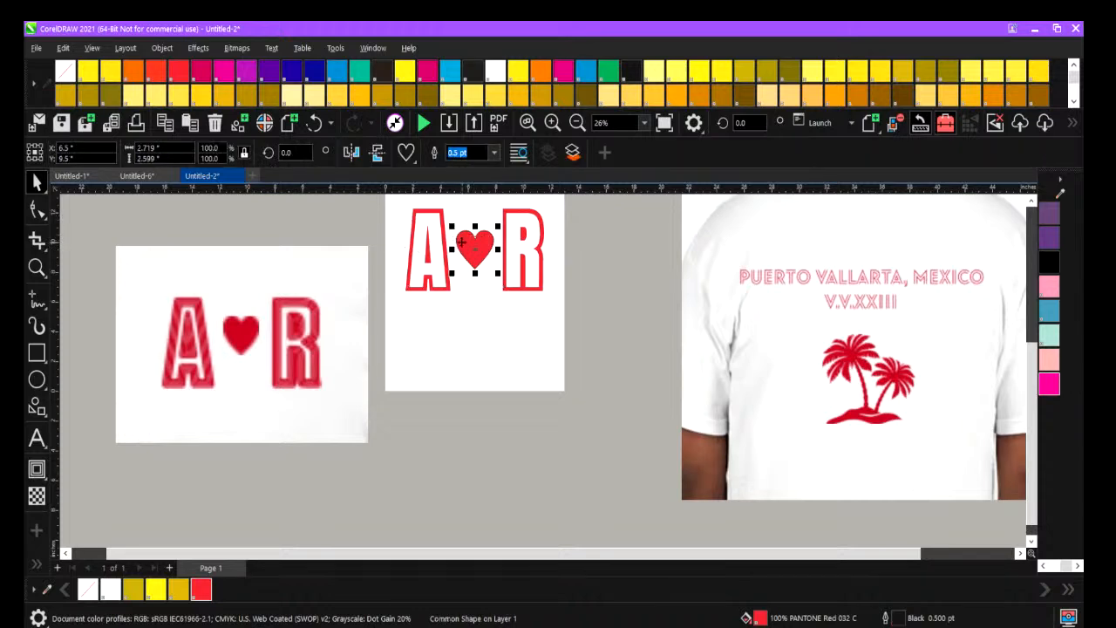
left_click(493, 153)
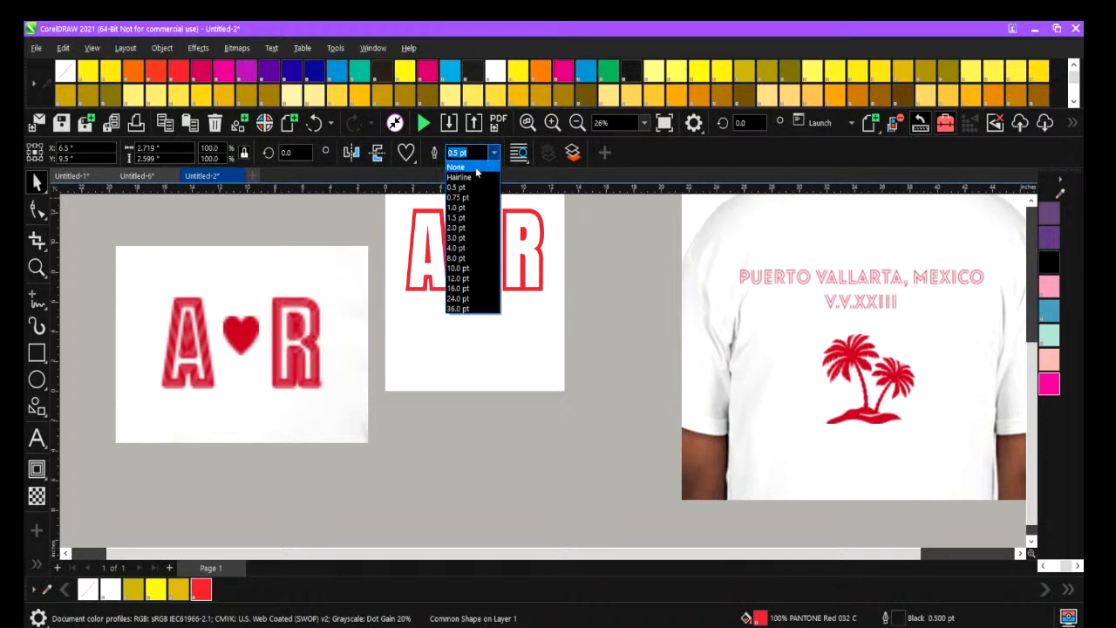
left_click(479, 167)
left_click(308, 281)
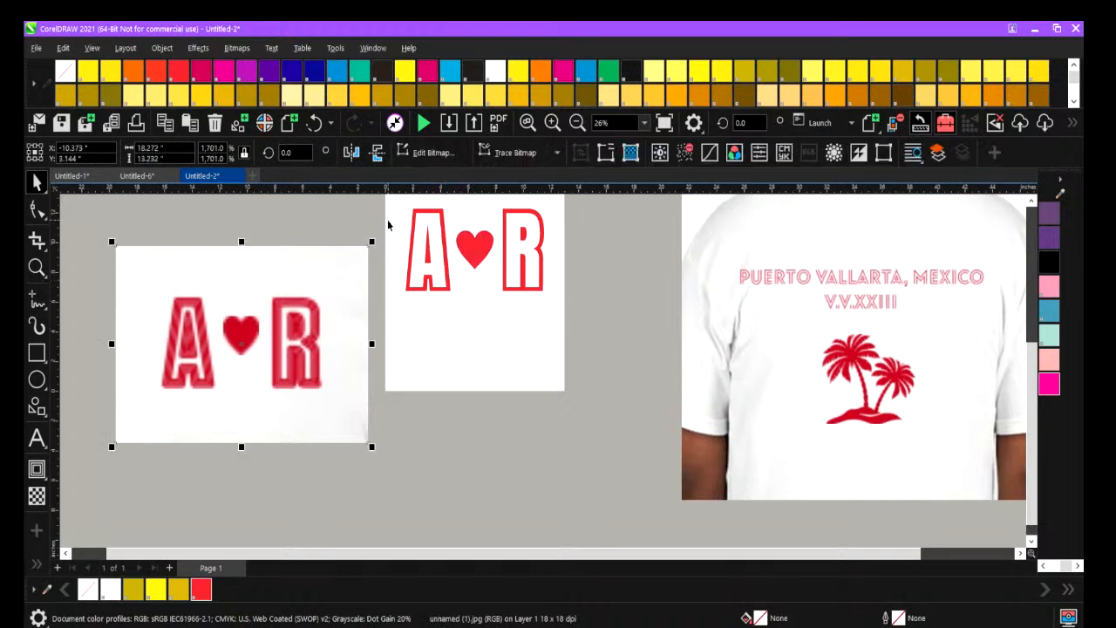
left_click_drag(231, 274, 193, 256)
Apply an outside contour to the red A R curve with one step and a 0.28 in offset.
left_click(422, 215)
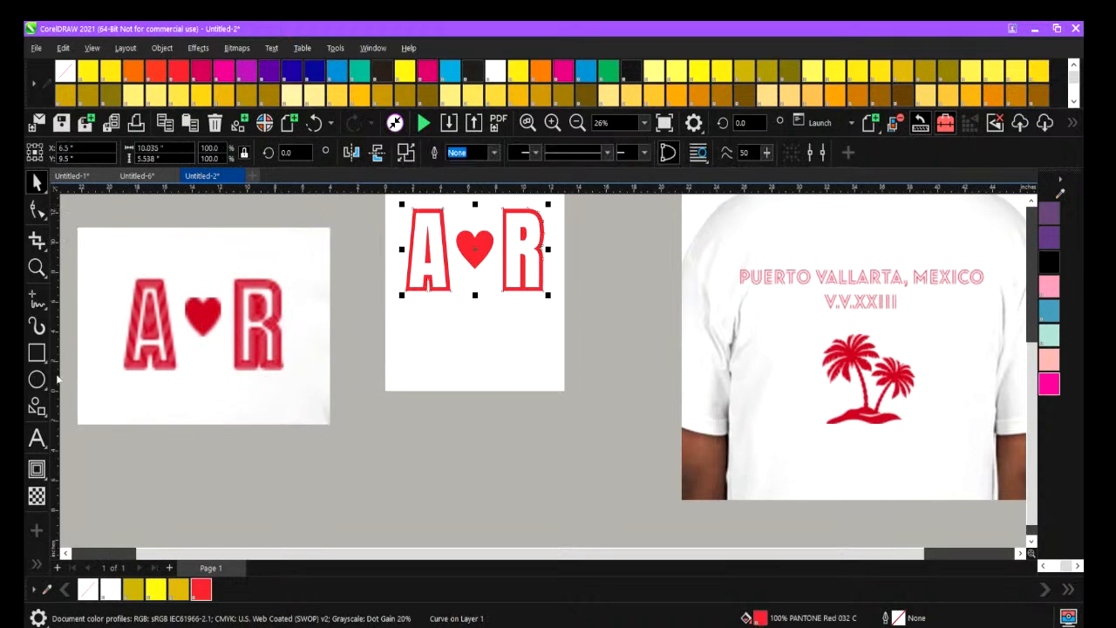
left_click(47, 474)
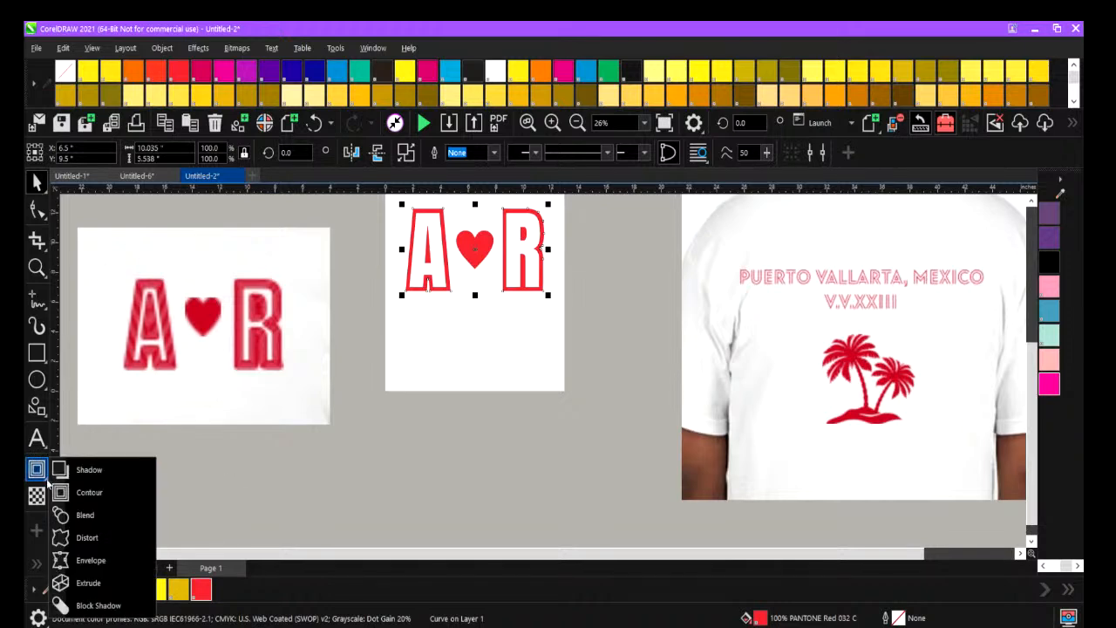
left_click(88, 492)
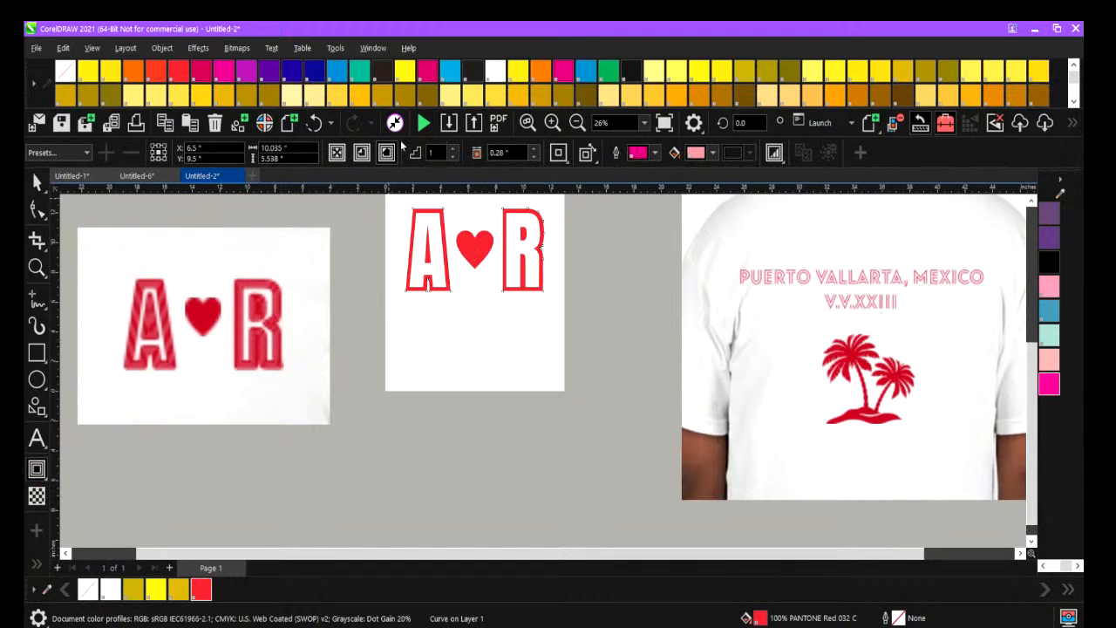
left_click(362, 155)
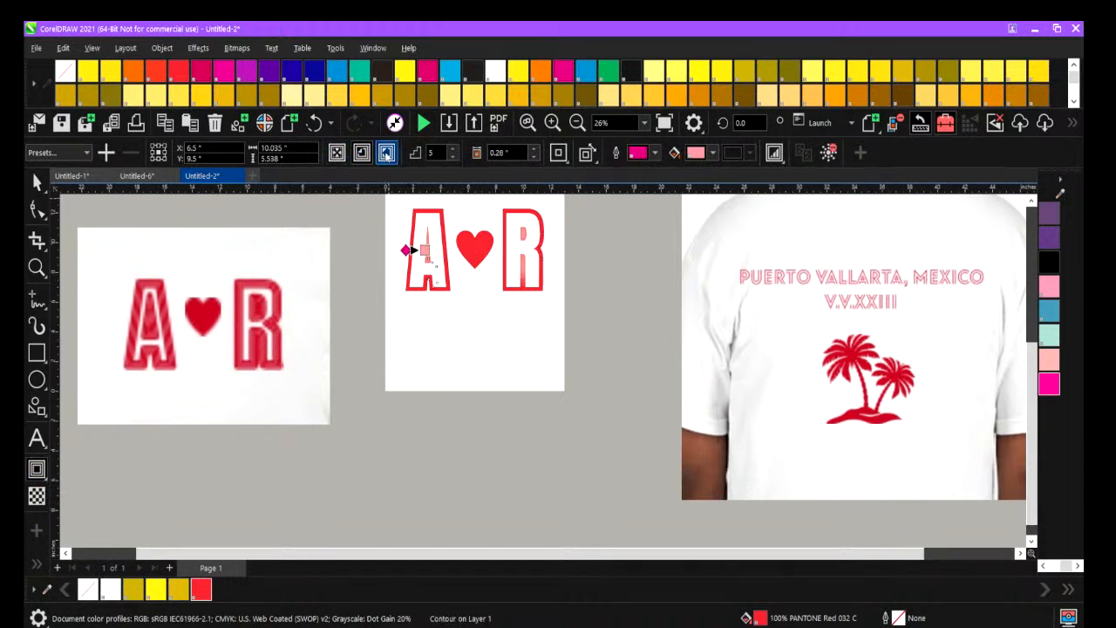
left_click(386, 153)
left_click(452, 157)
left_click(453, 156)
left_click(452, 157)
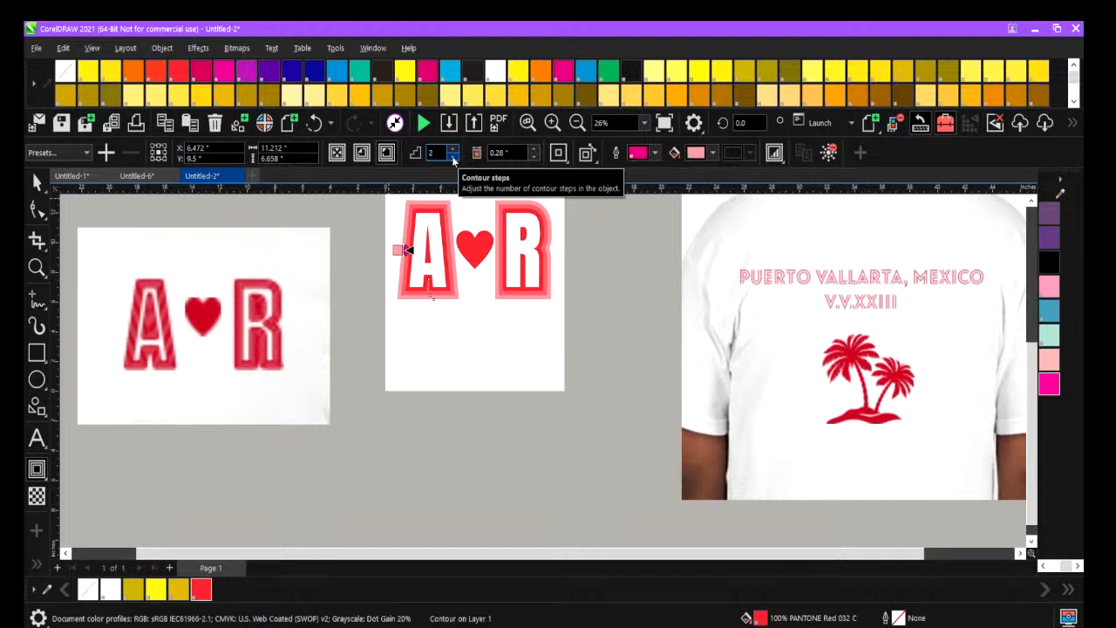
left_click(453, 157)
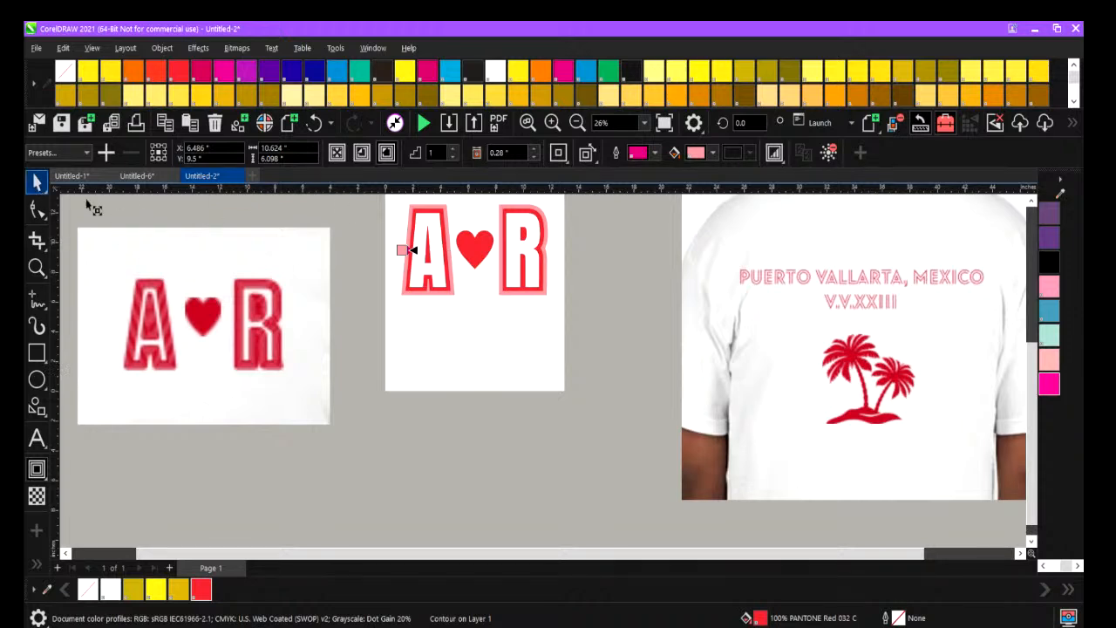
Write "A R" as Arial text below the reference logo photo and enlarge it to about 13.08 in wide.
left_click(36, 185)
left_click(37, 439)
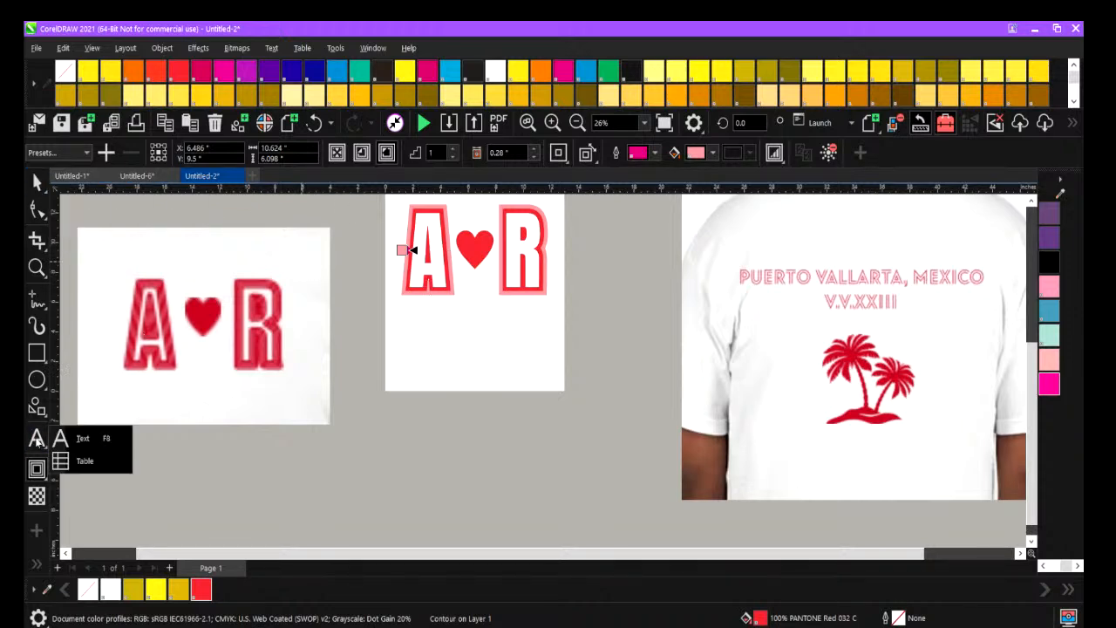
left_click(80, 436)
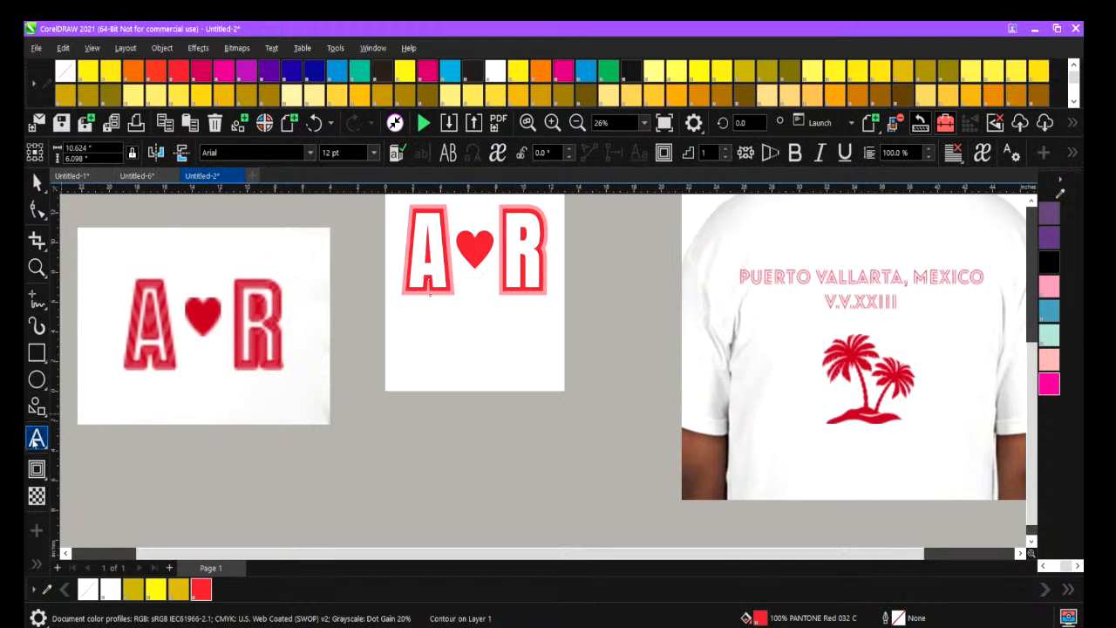
left_click(257, 473)
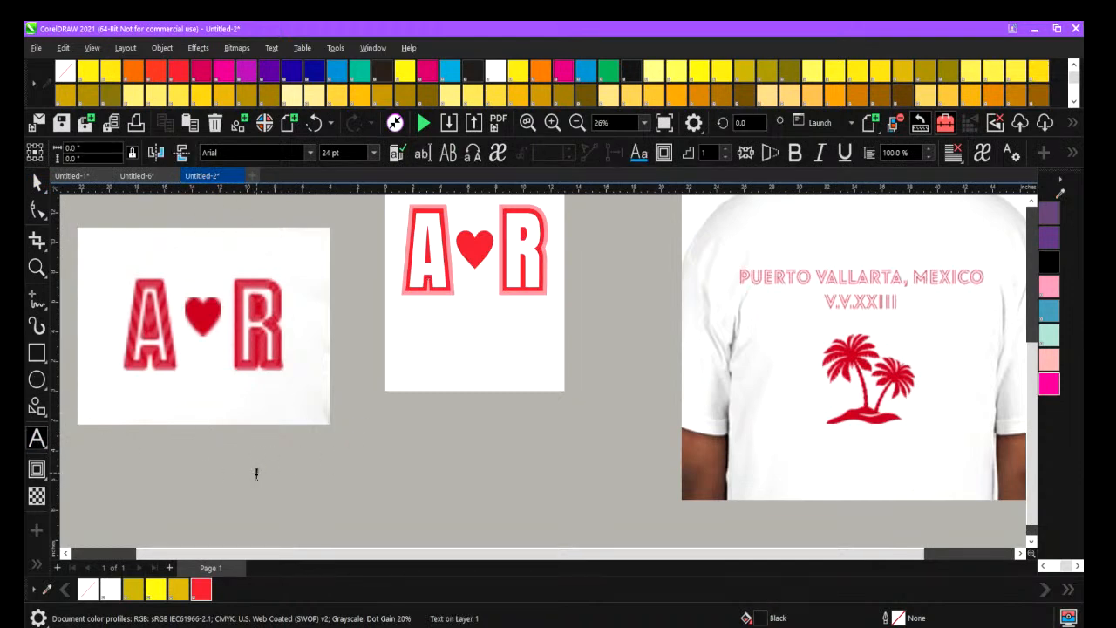
type("A")
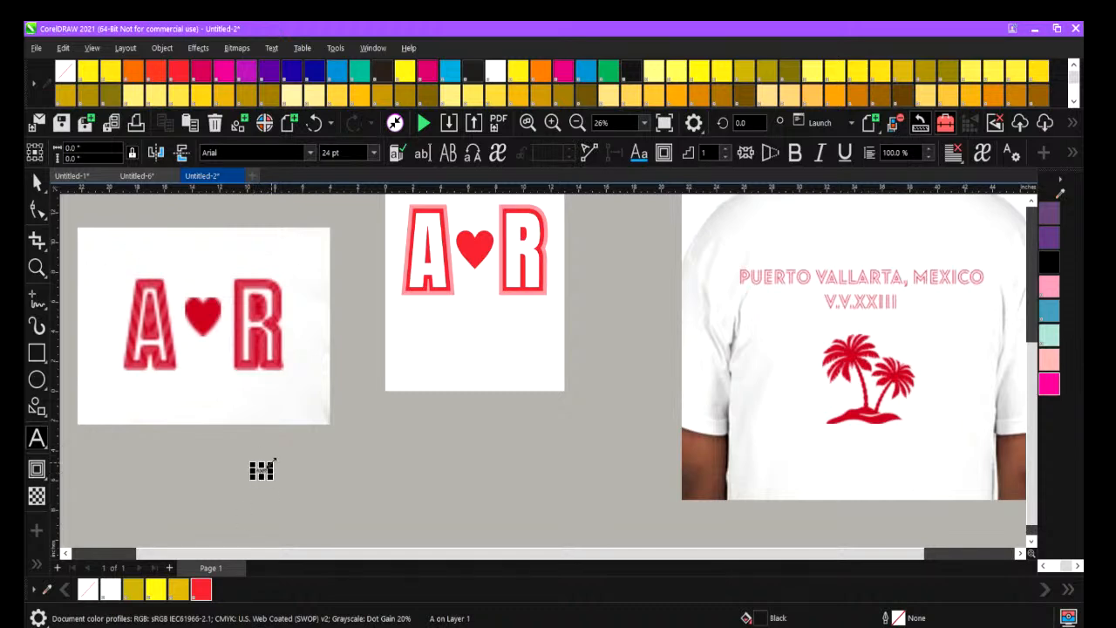
type("   R")
left_click_drag(396, 396, 442, 374)
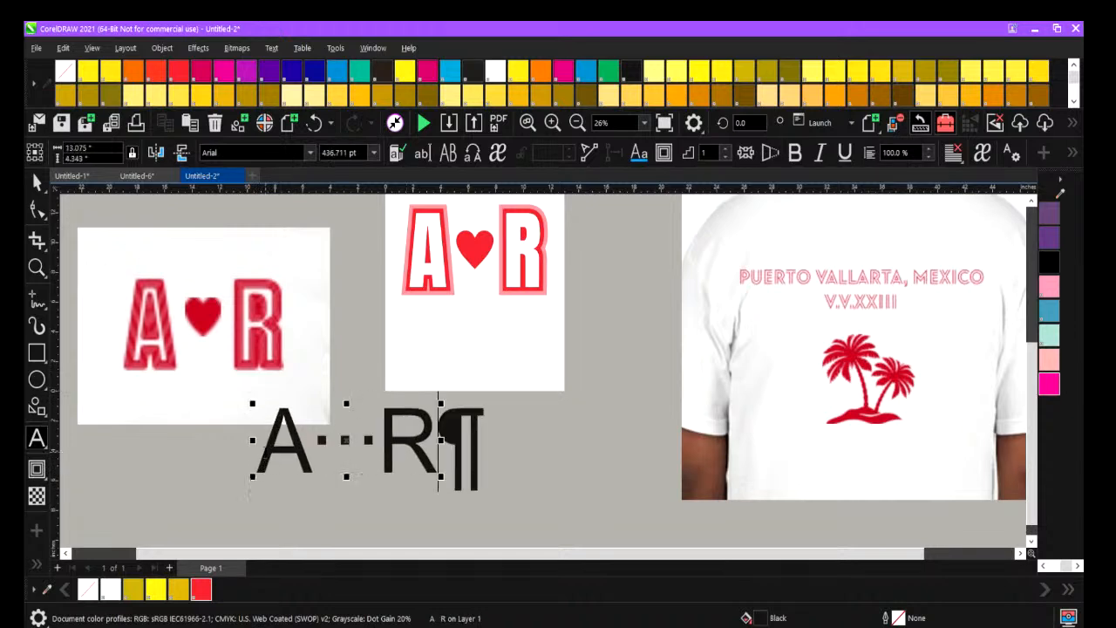
Move the black A R text over the page's lower right corner and change its font to Asenine Thin.
double_click(264, 455)
left_click_drag(264, 455, 490, 466)
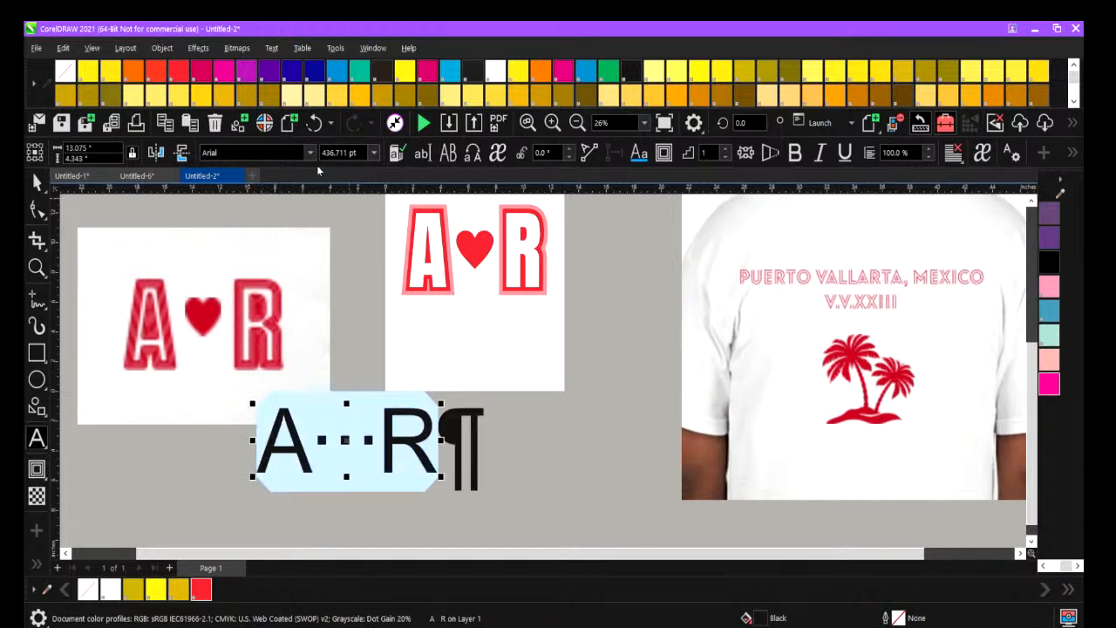
left_click_drag(348, 441, 571, 385)
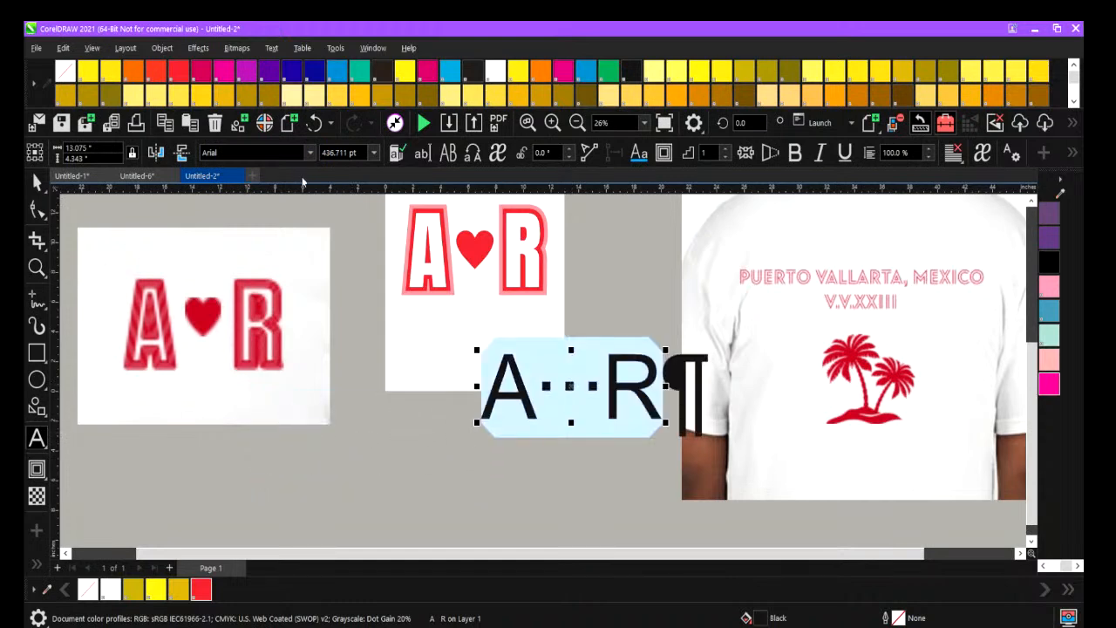
left_click(311, 154)
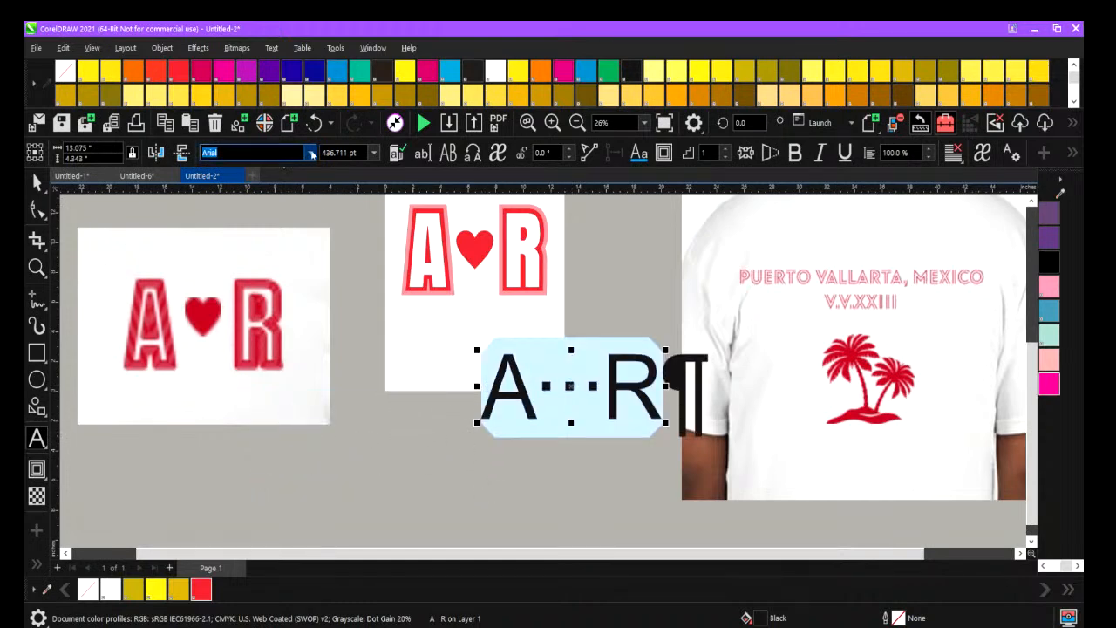
left_click(311, 153)
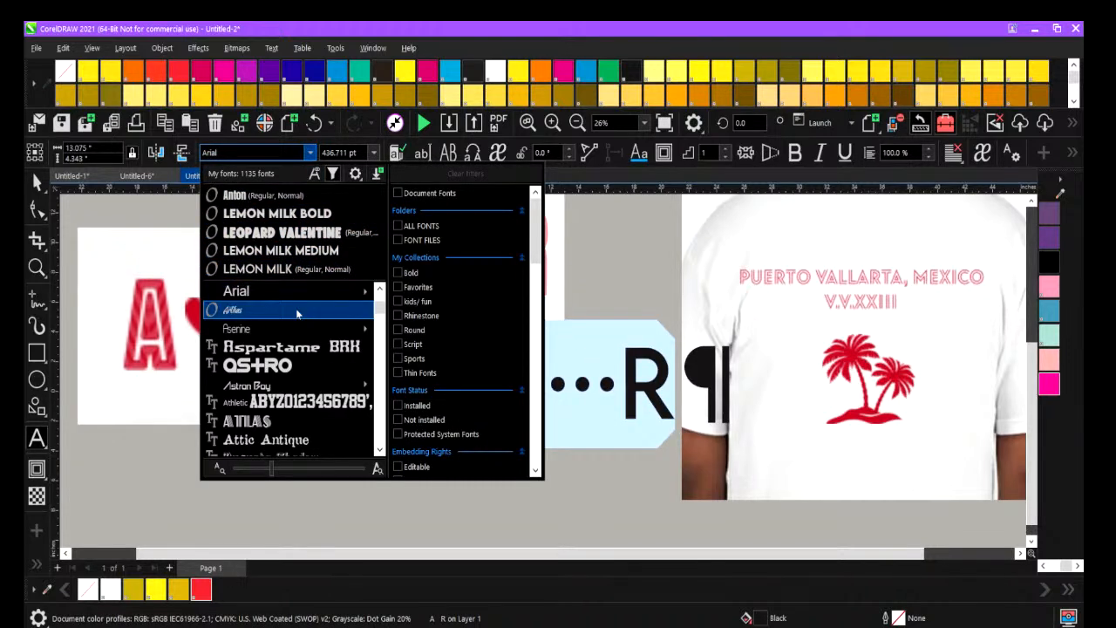
mouse_move(296, 327)
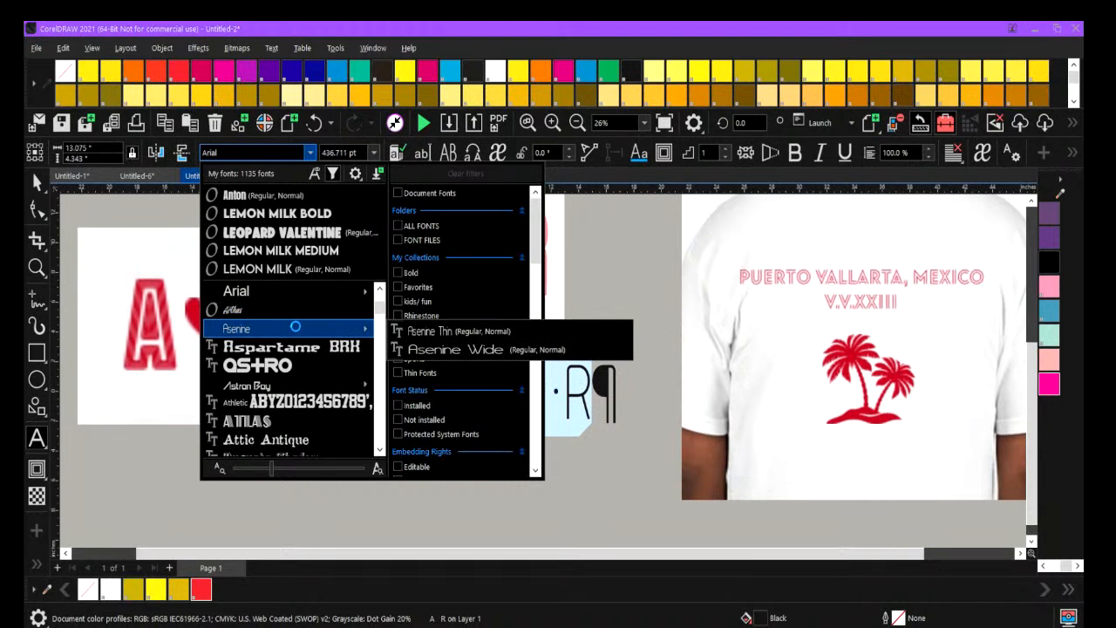
left_click(295, 328)
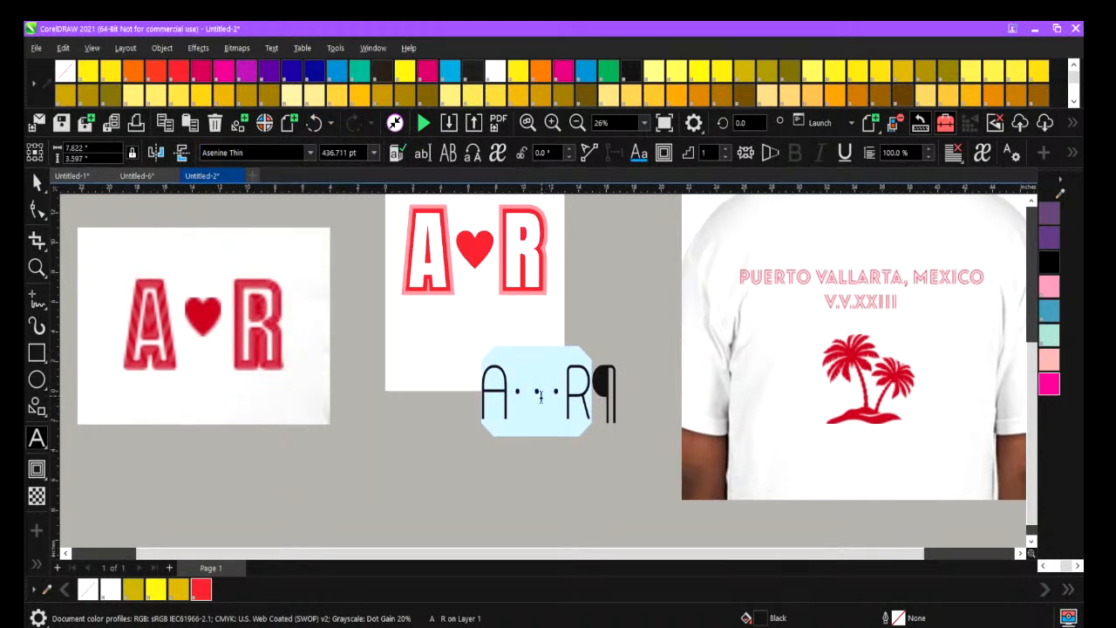
left_click(37, 181)
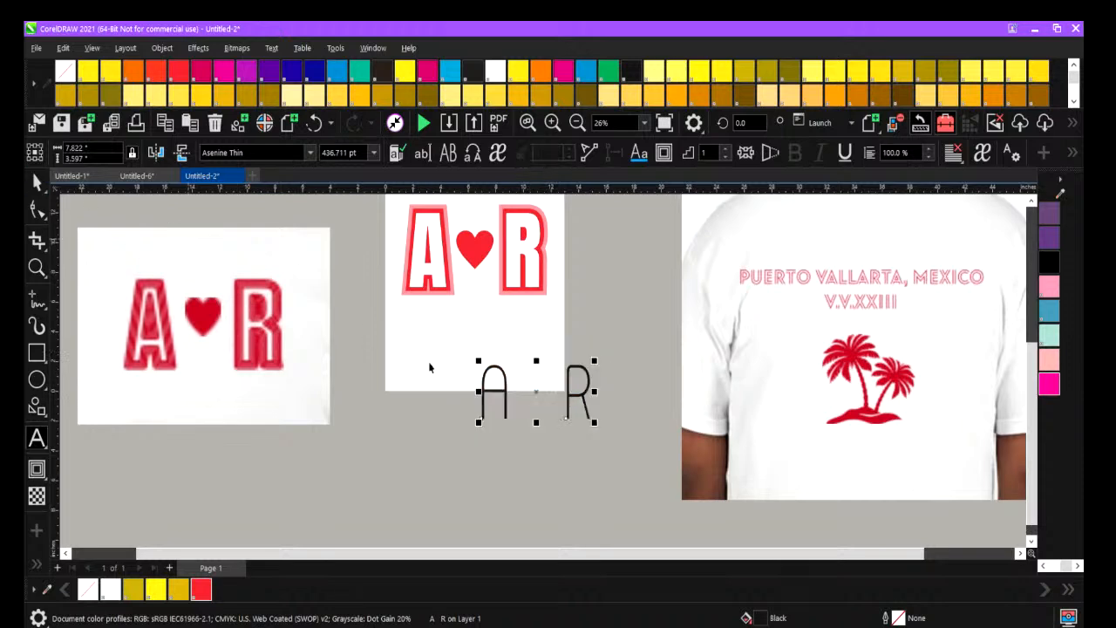
Move the black A R text towards the shirt photo and change its font to CollegiateOutlineFLF.
left_click_drag(536, 391, 694, 363)
left_click(310, 157)
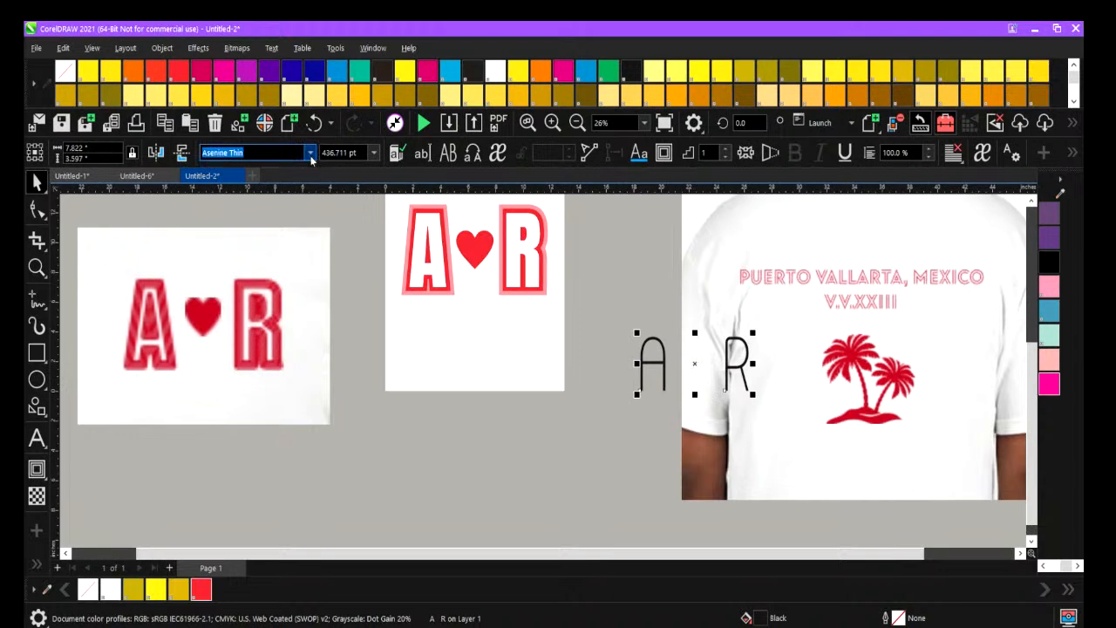
left_click(311, 157)
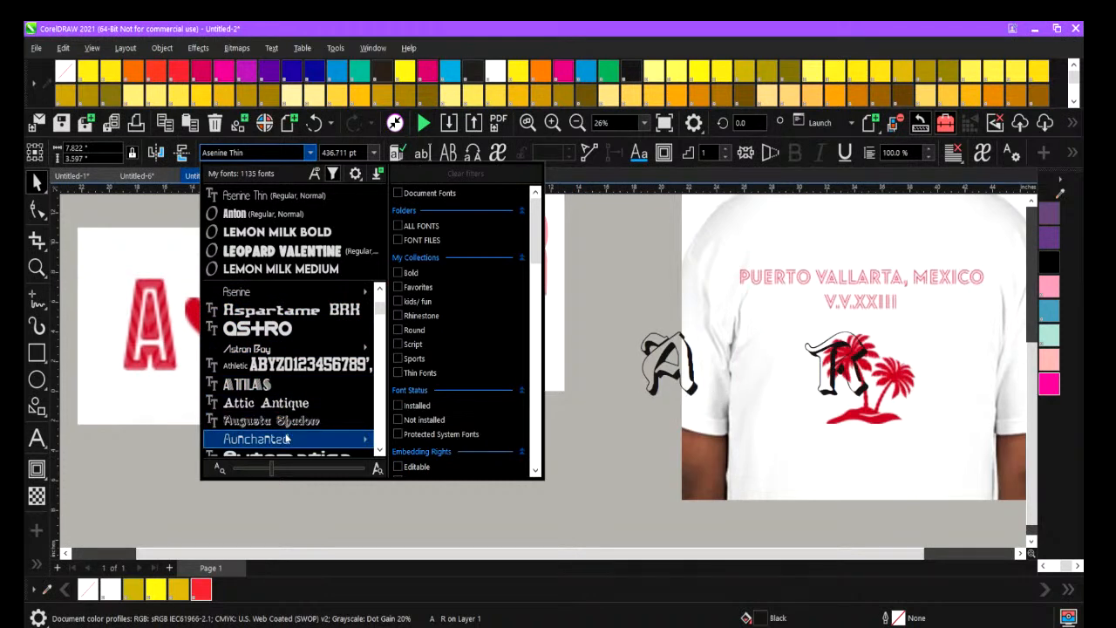
scroll(286, 439, "down", 1)
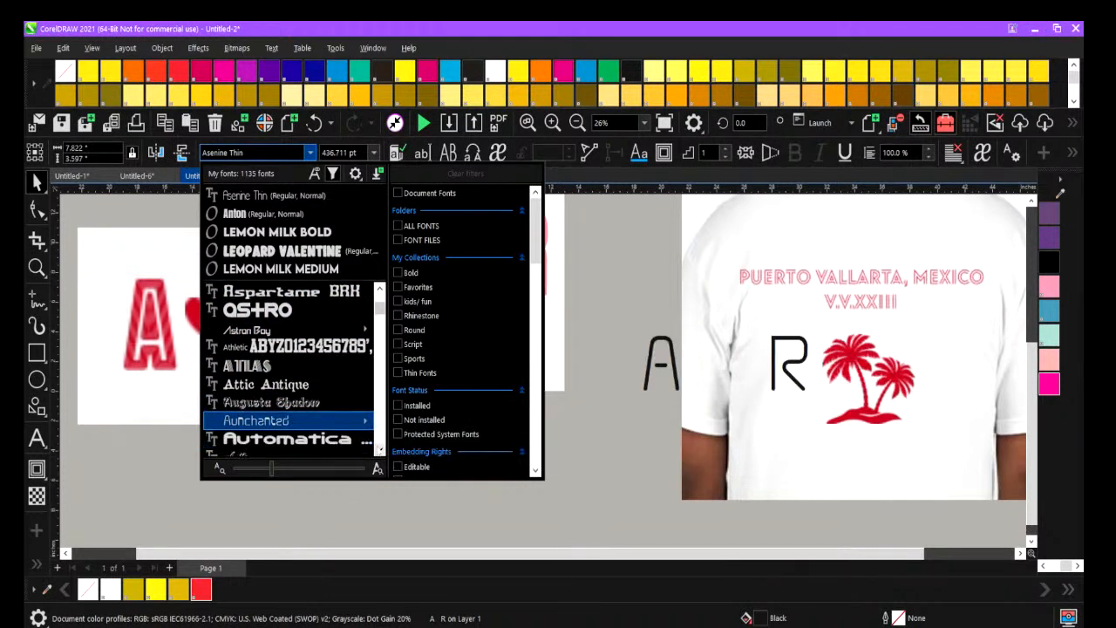
scroll(318, 372, "down", 6)
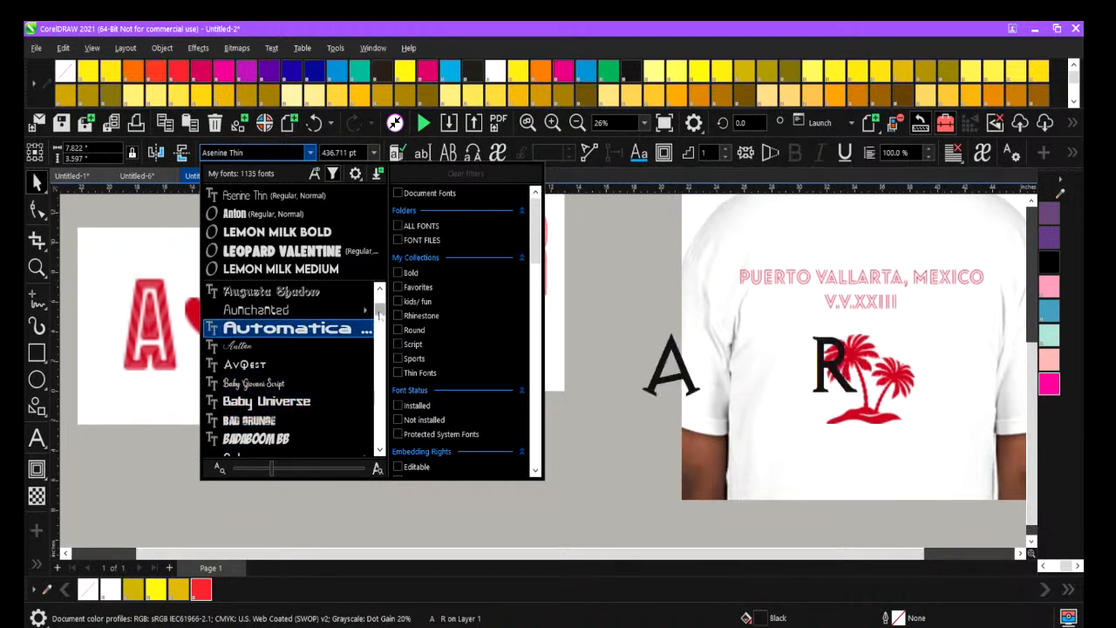
left_click_drag(379, 311, 380, 332)
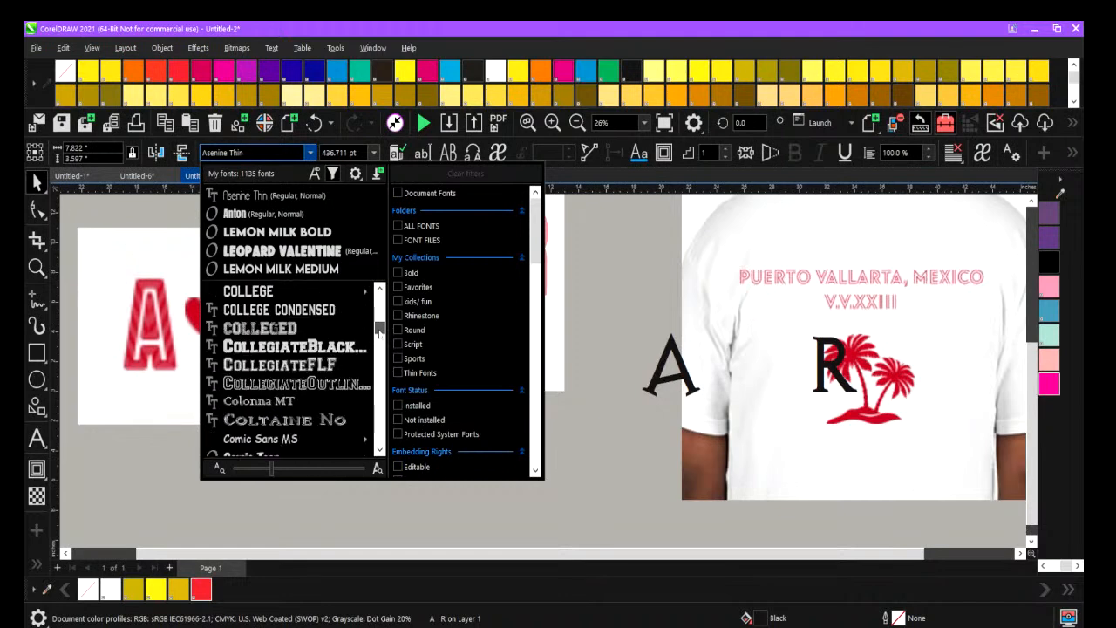
left_click(308, 385)
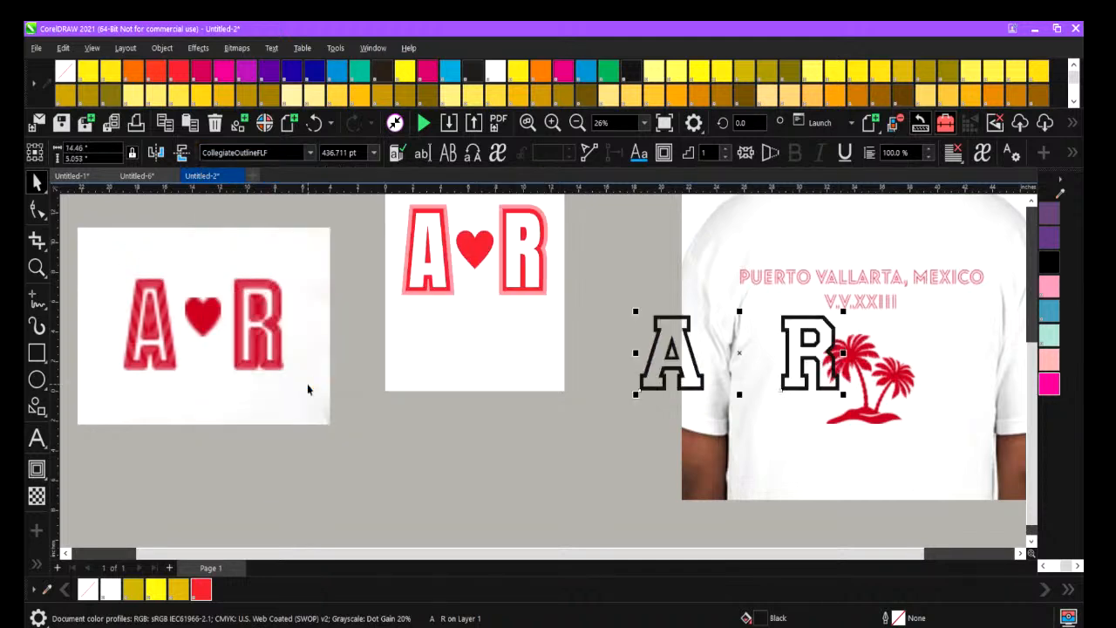
Move the outlined collegiate A R text under the logo for comparison, and delete it.
left_click_drag(673, 356, 404, 384)
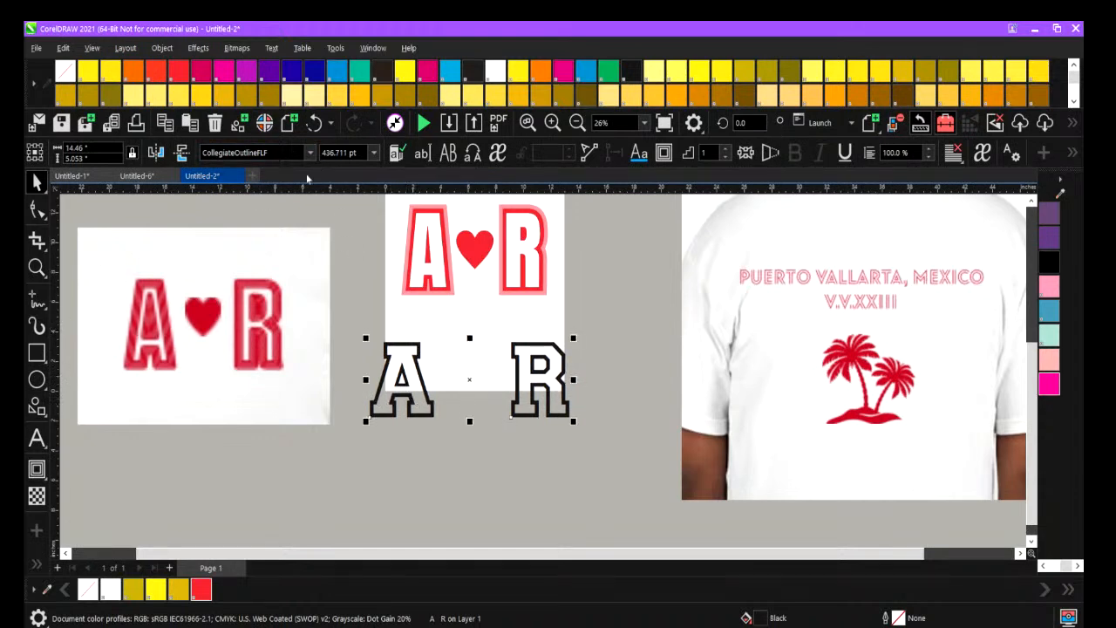
left_click(406, 281)
left_click(402, 291)
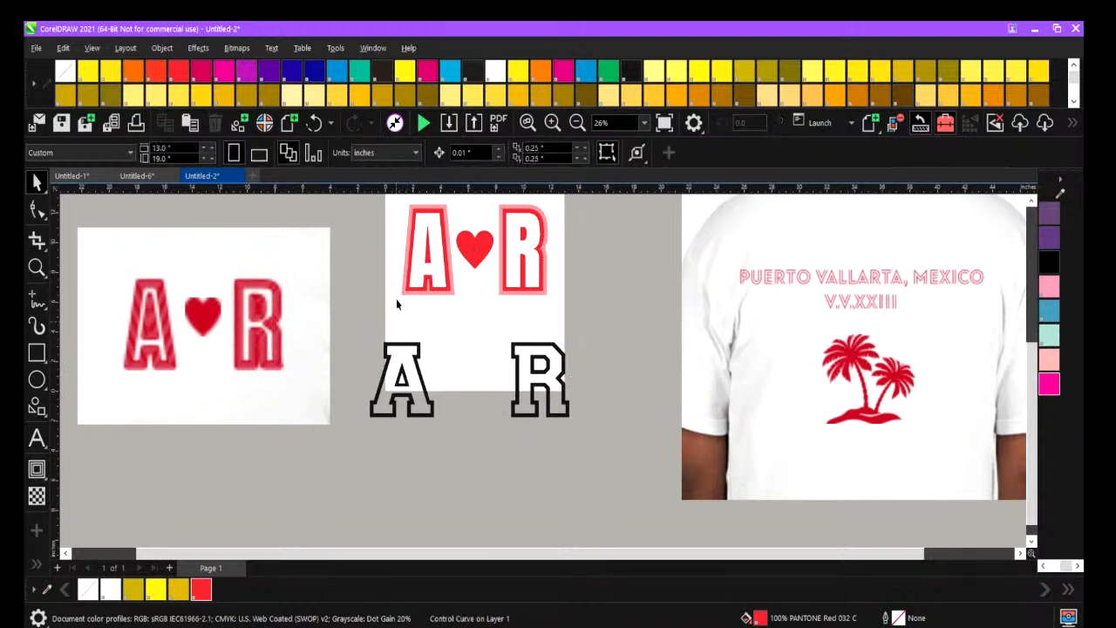
left_click(396, 384)
key("Delete")
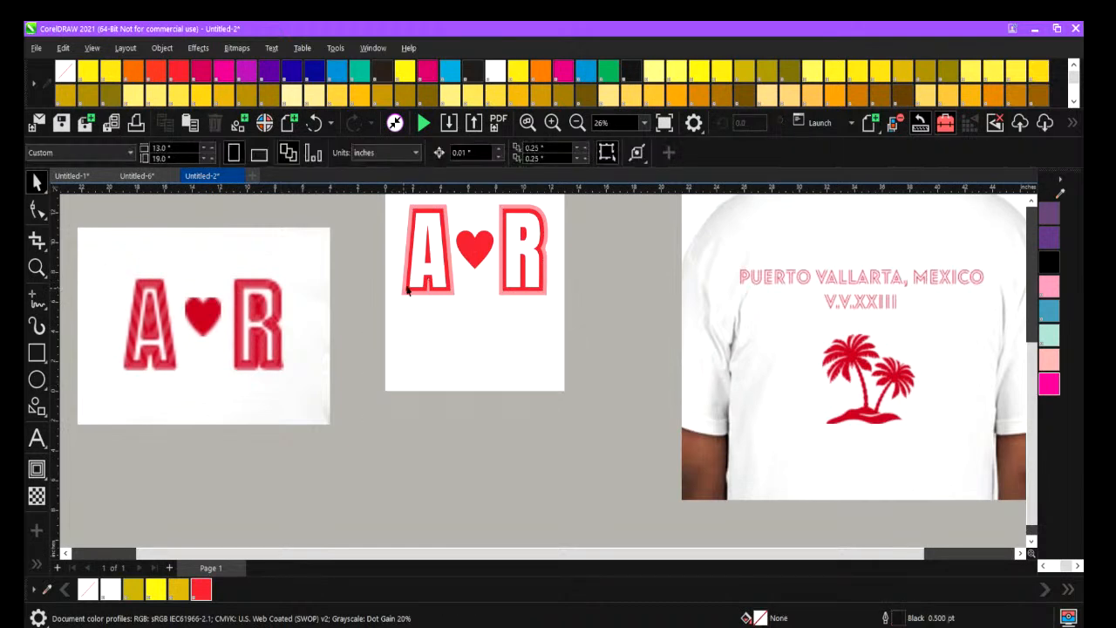
Reselect the contoured red A R curve for contour editing and set its contour to one step.
left_click(411, 252)
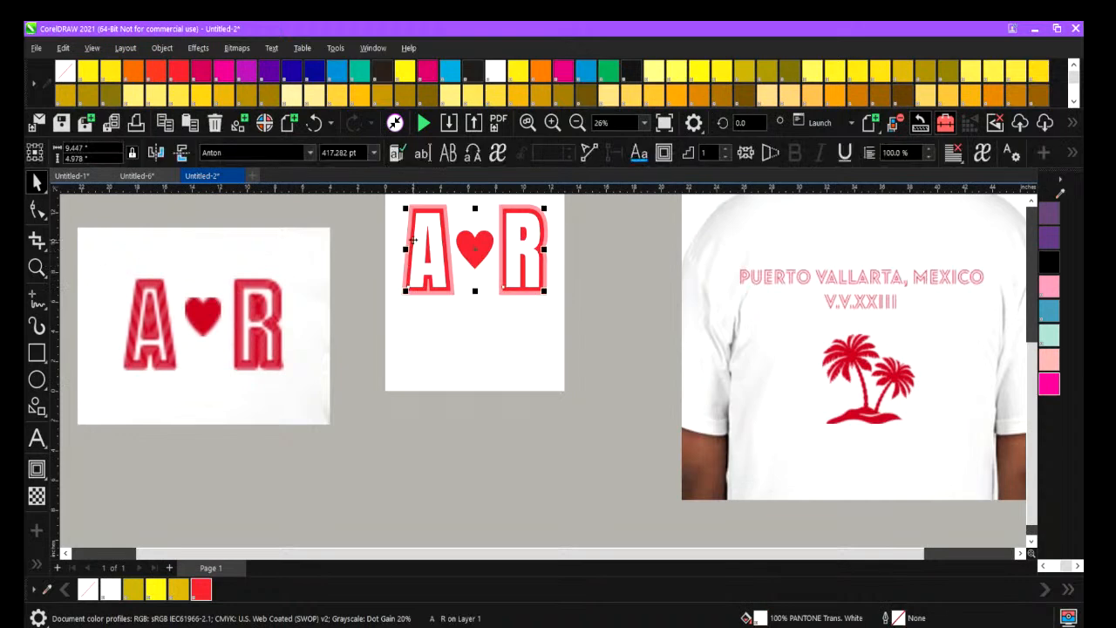
left_click(416, 208)
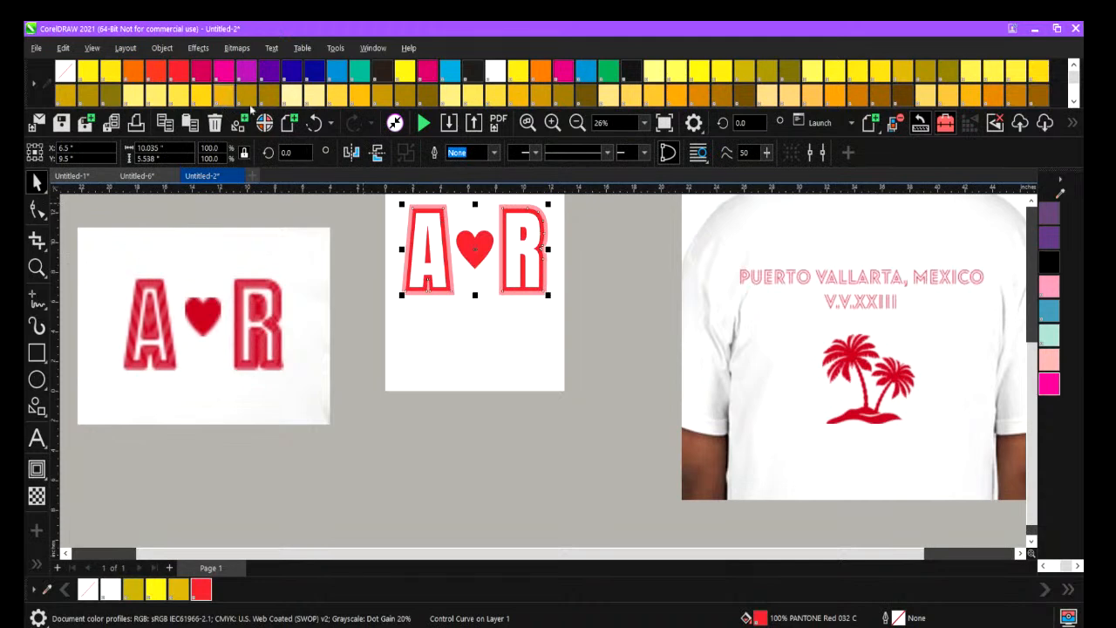
left_click(38, 468)
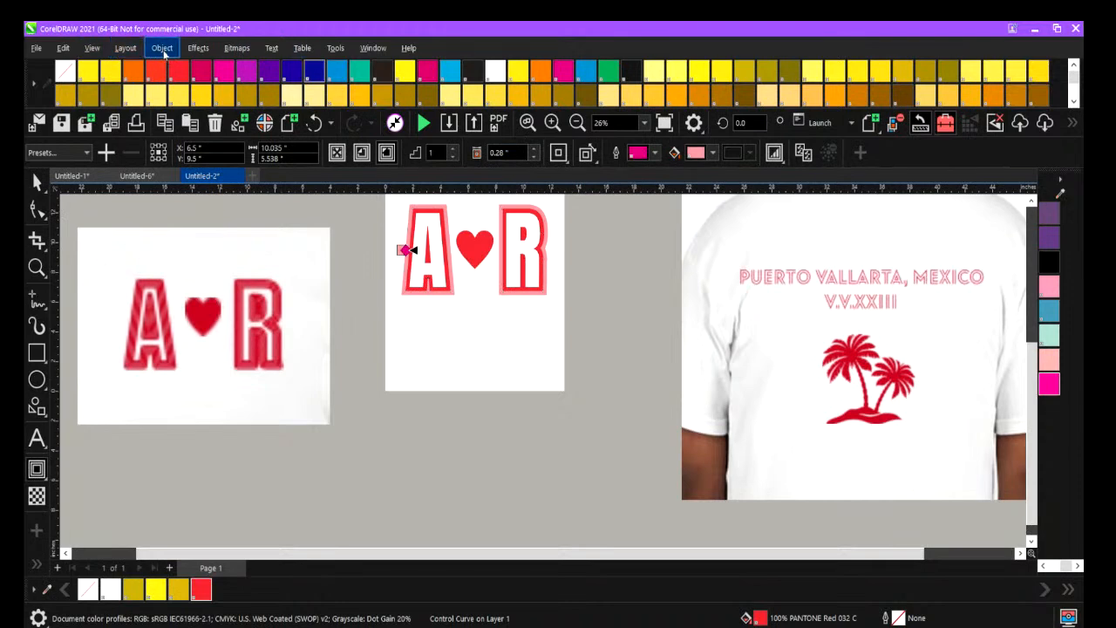
left_click(163, 49)
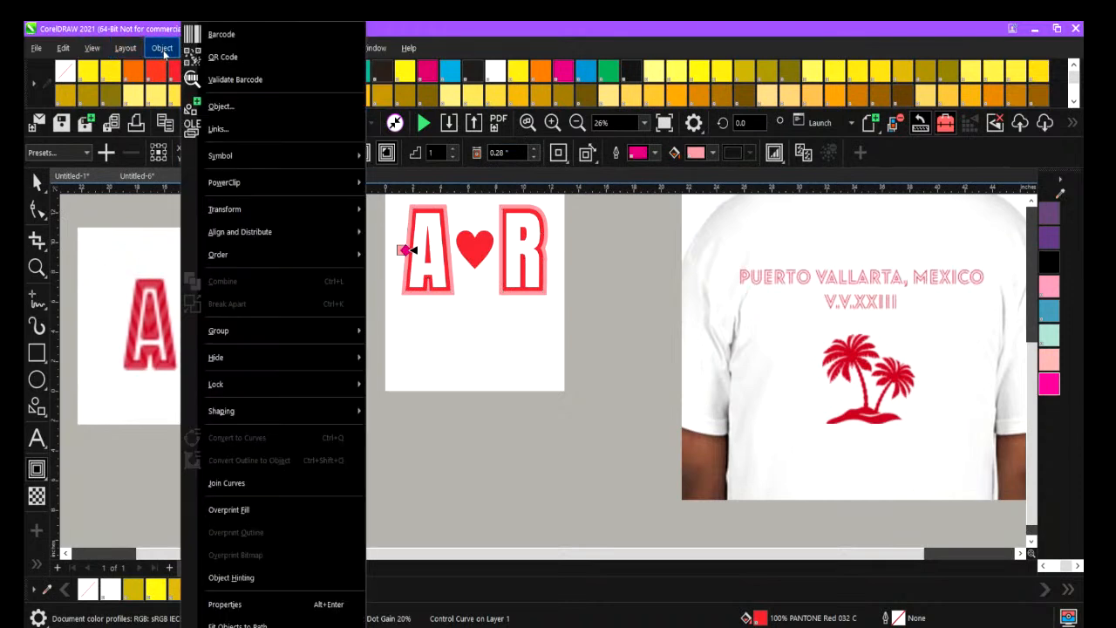
left_click(454, 150)
left_click(453, 155)
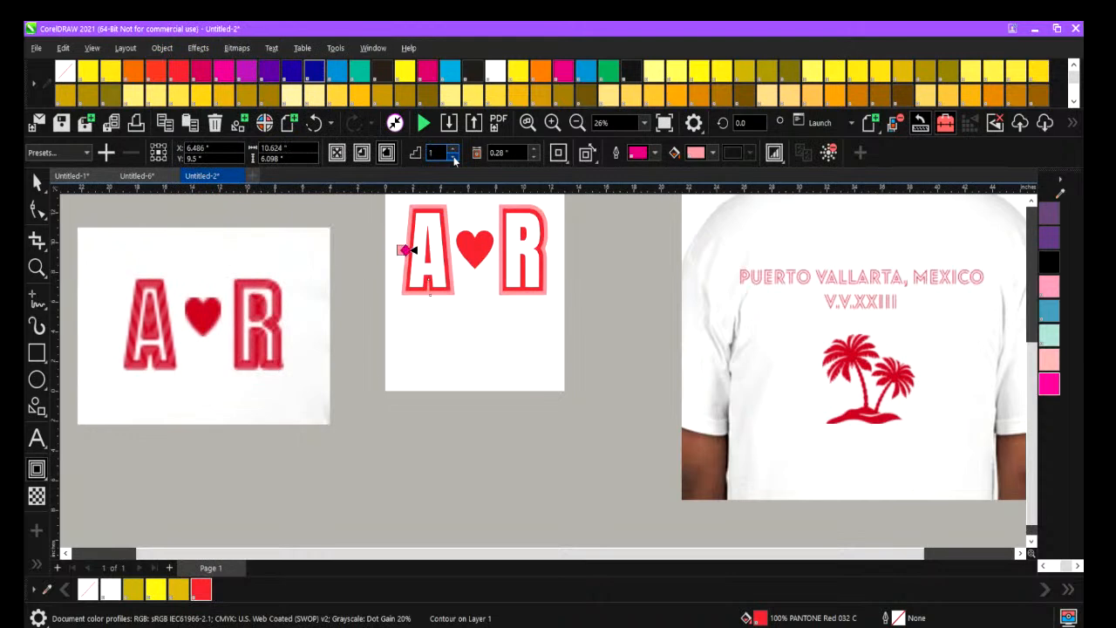
Break the contour apart from the A R letters and fill the outer contour curve with PANTONE Red 032 C.
left_click(173, 49)
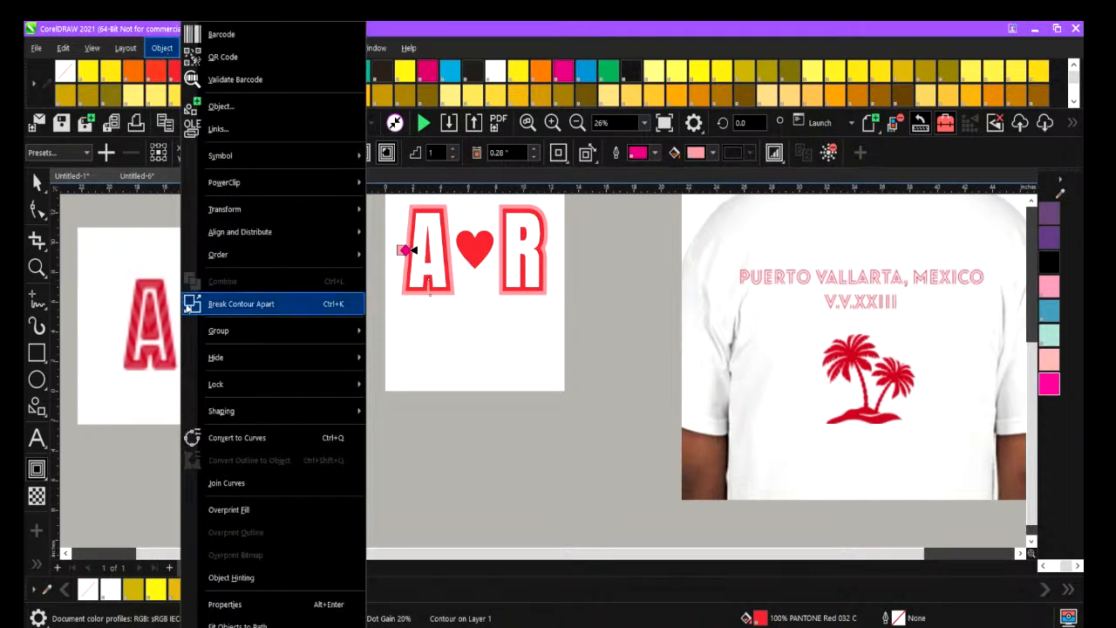
left_click(224, 306)
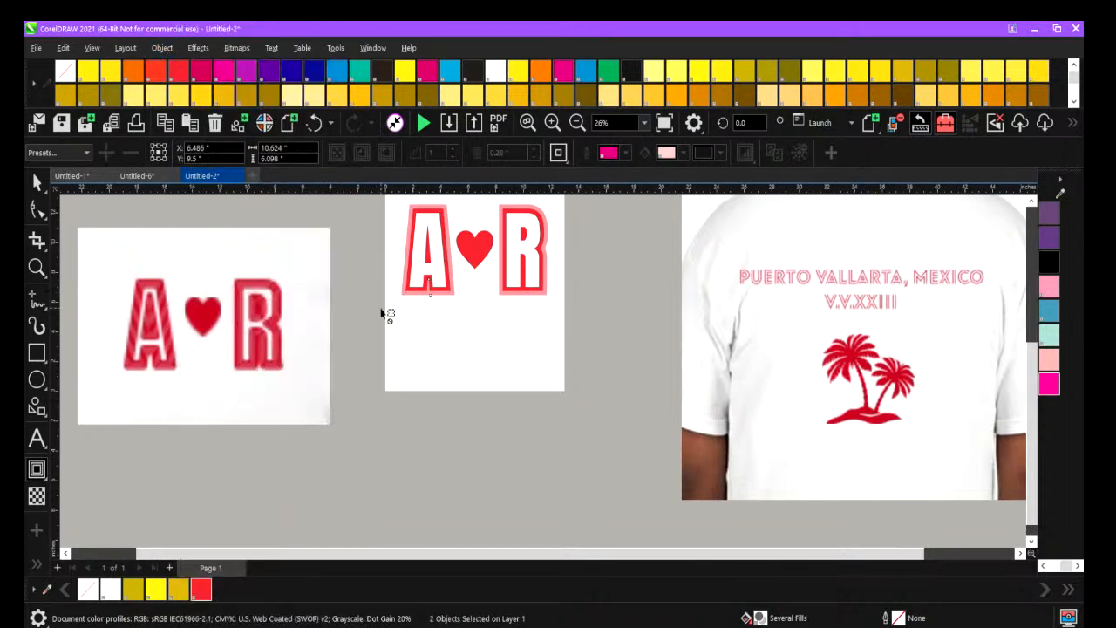
left_click(37, 180)
left_click_drag(435, 359, 406, 296)
left_click(404, 295)
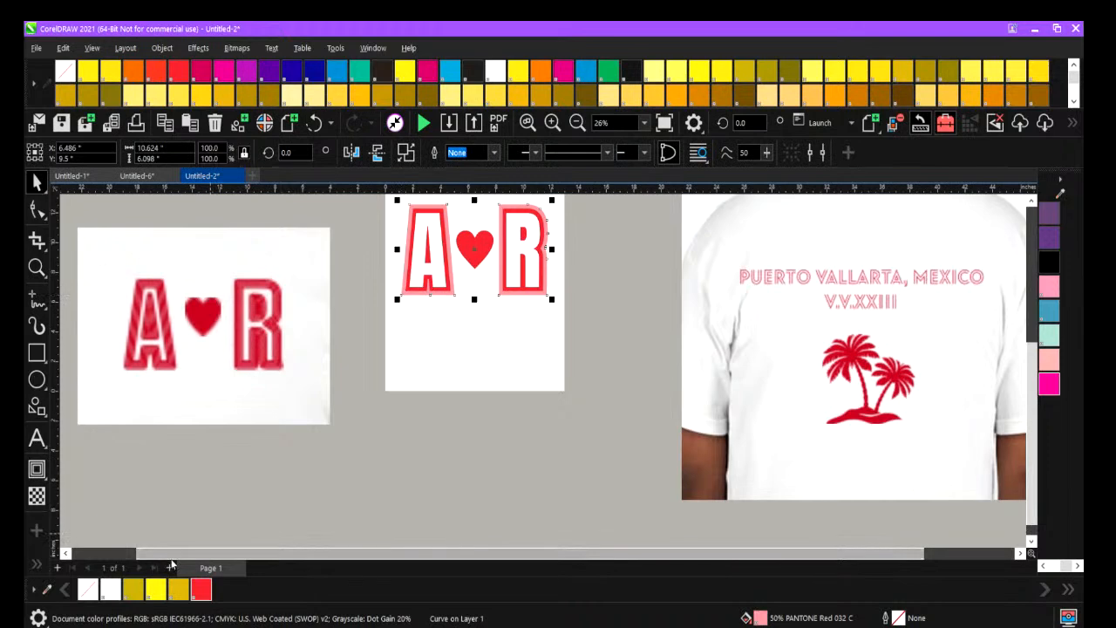
left_click(199, 591)
left_click(397, 485)
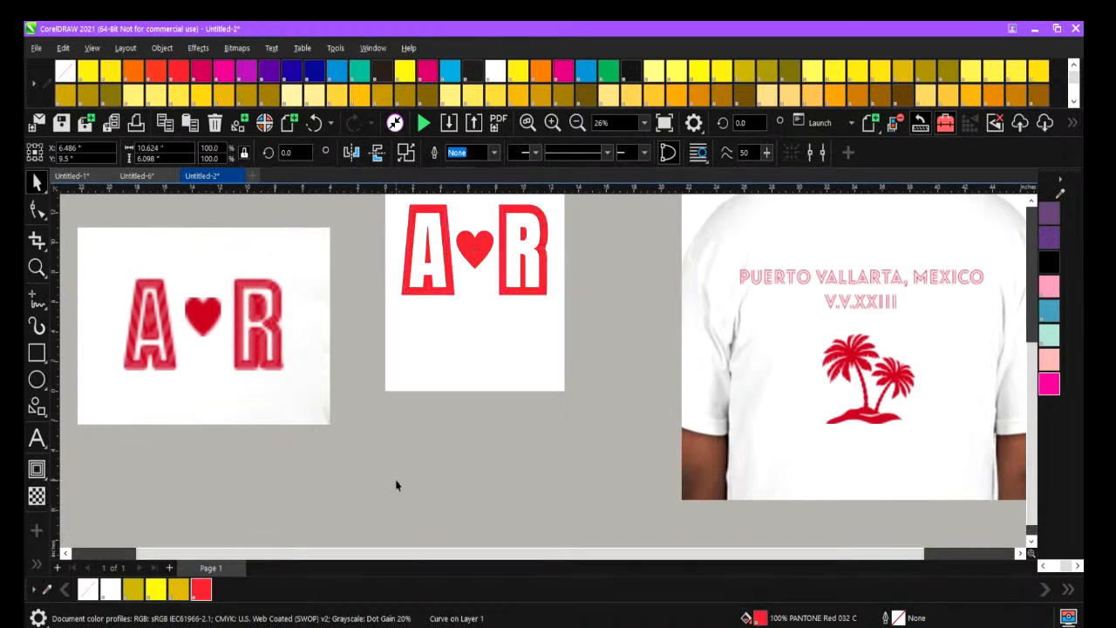
Delete the outermost red contour curve around the A R letters, keeping the thinner red outline.
left_click(409, 245)
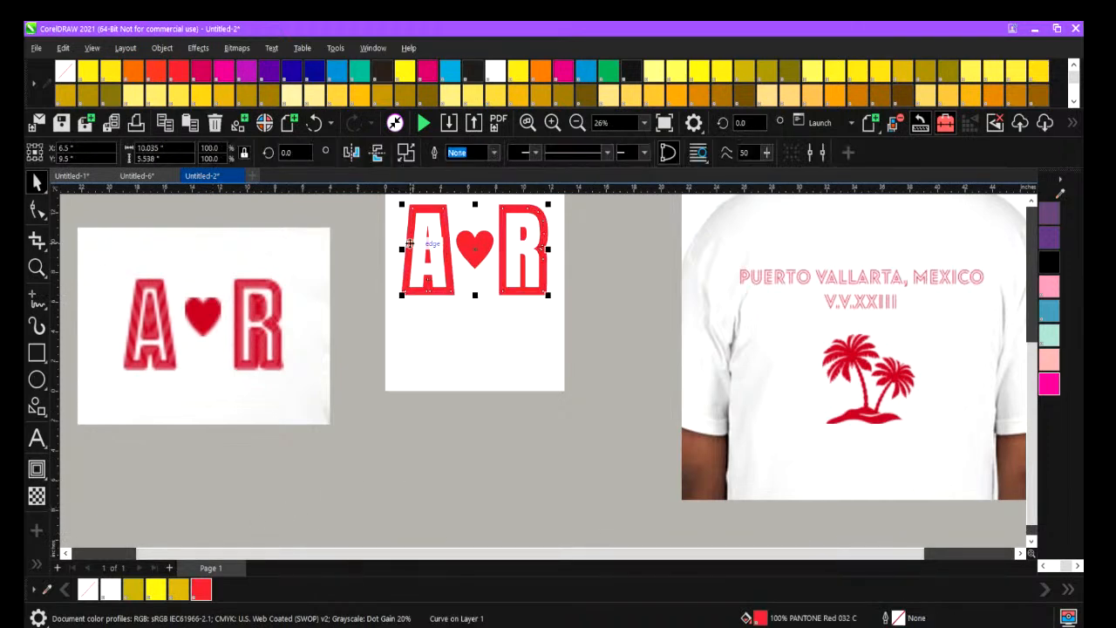
scroll(363, 253, "up", 2)
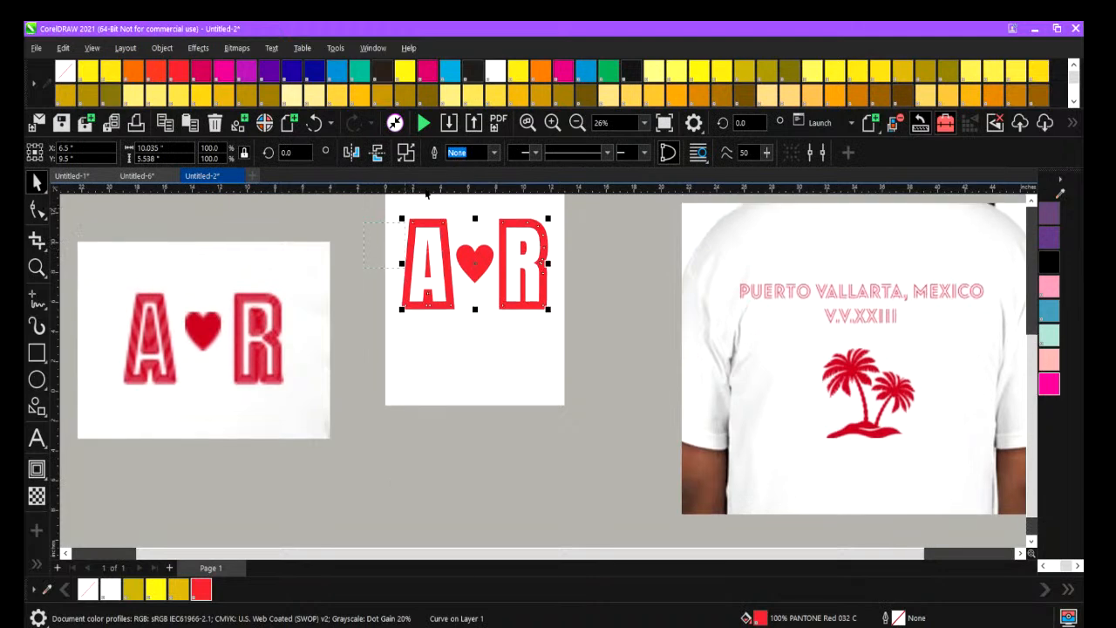
left_click(435, 252)
left_click(396, 259)
left_click(416, 250)
key("Delete")
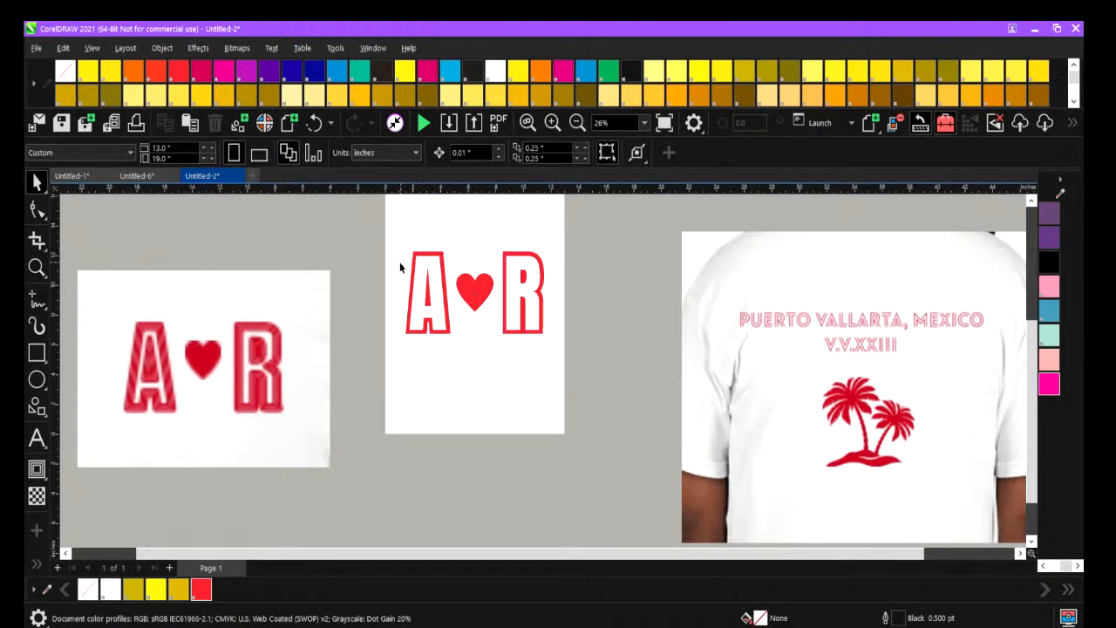
Select the complete A-heart-R logo, scale it down to about half size and place it near the page's upper left corner.
left_click_drag(388, 230, 613, 413)
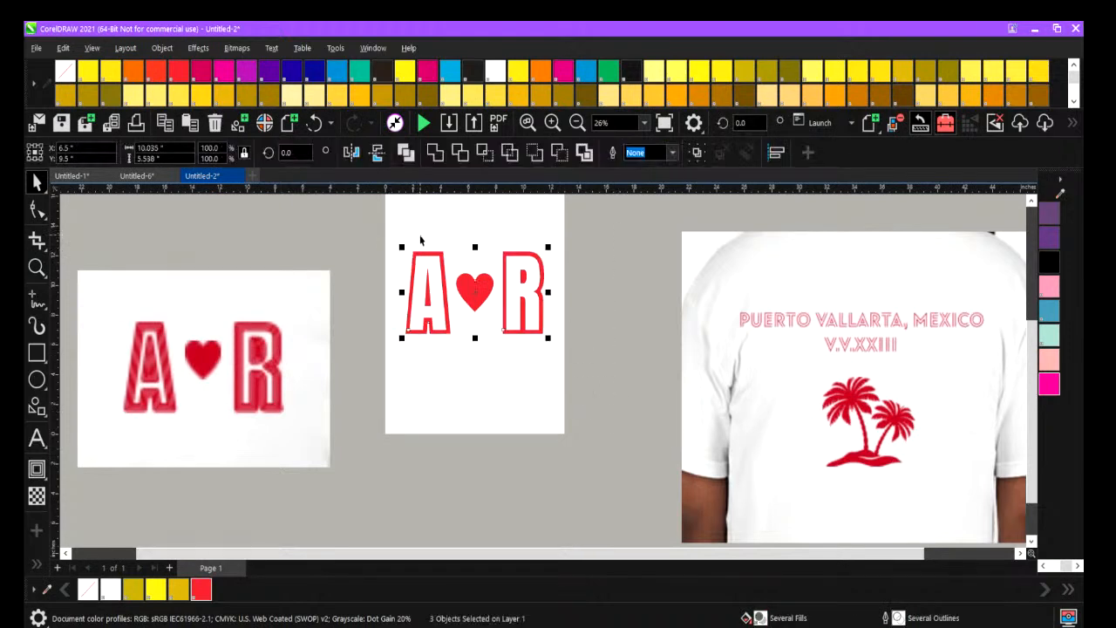
left_click_drag(400, 246, 434, 241)
left_click(419, 353)
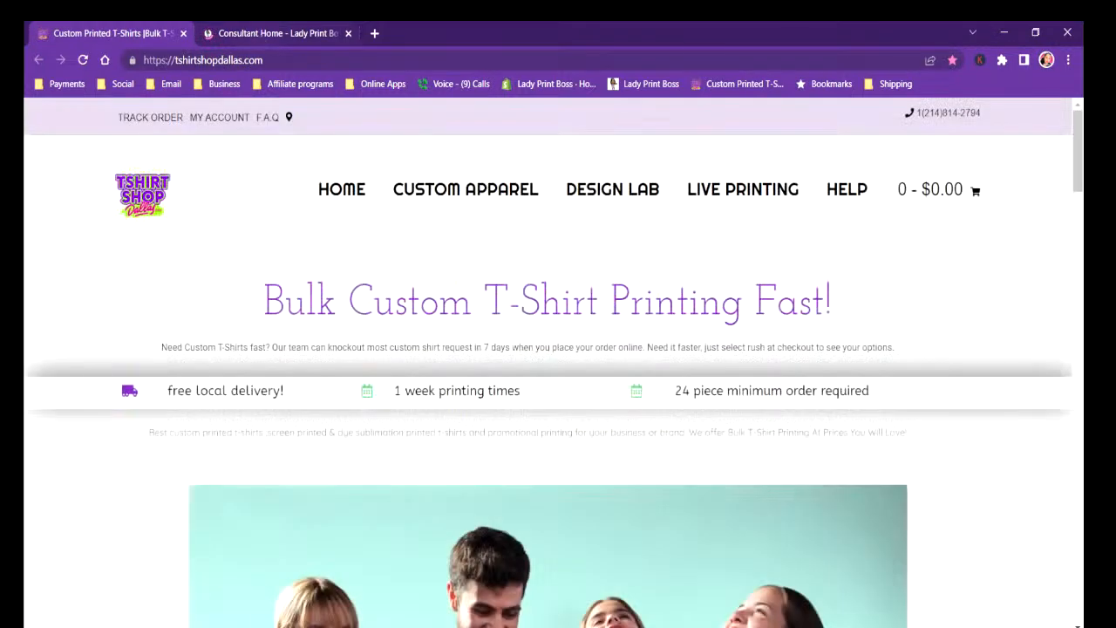
Switch to the web browser and open dafont.com.
key("ctrl+l")
type("DAF")
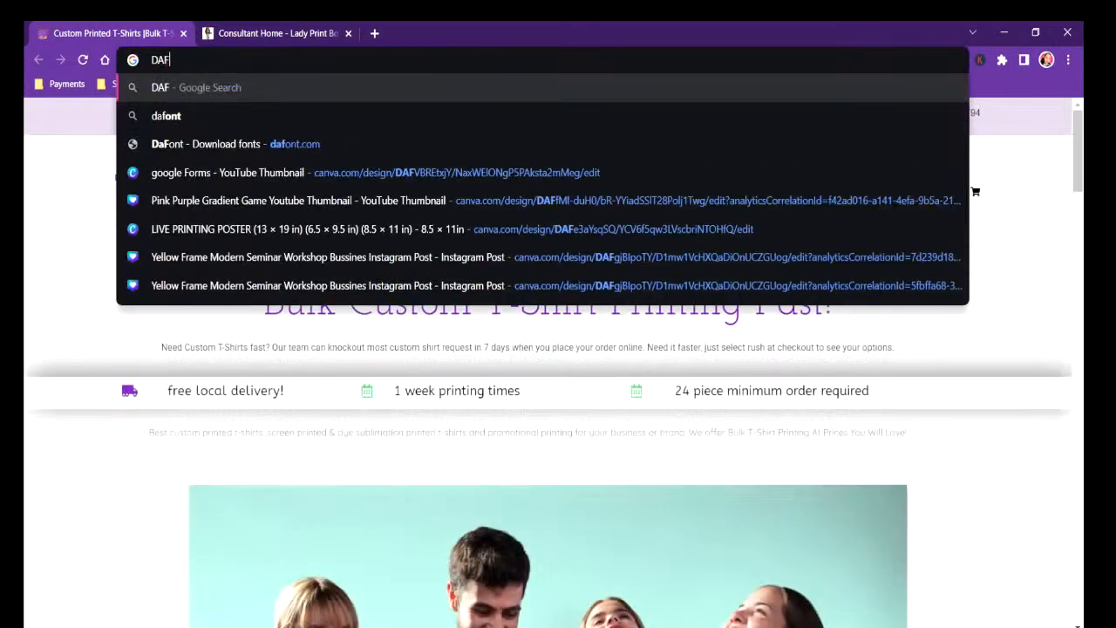
type("ONT.COM")
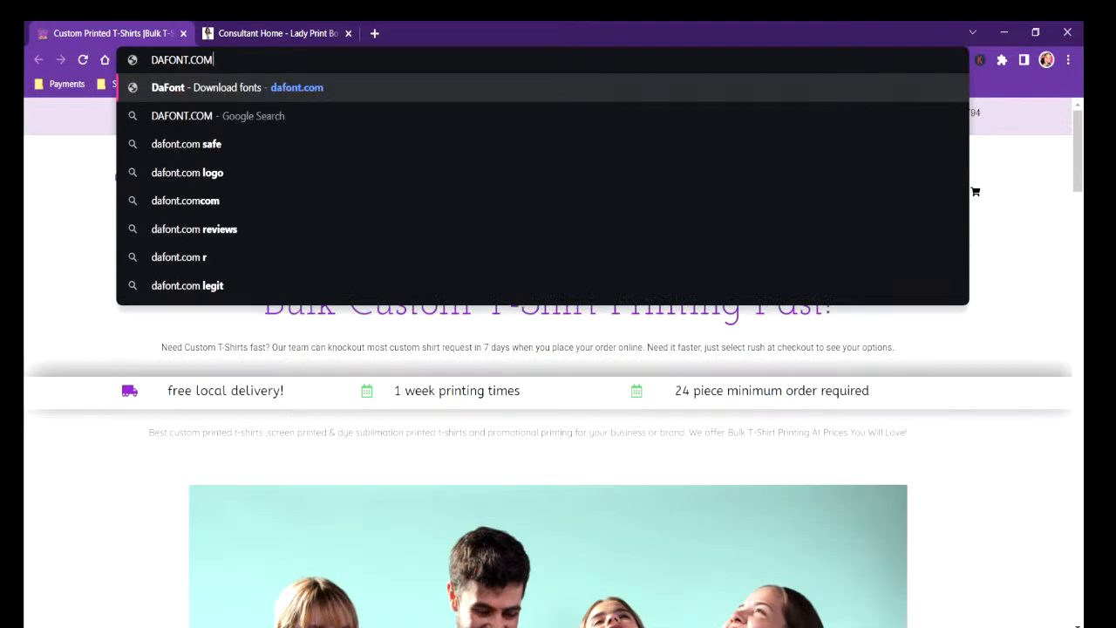
left_click(266, 90)
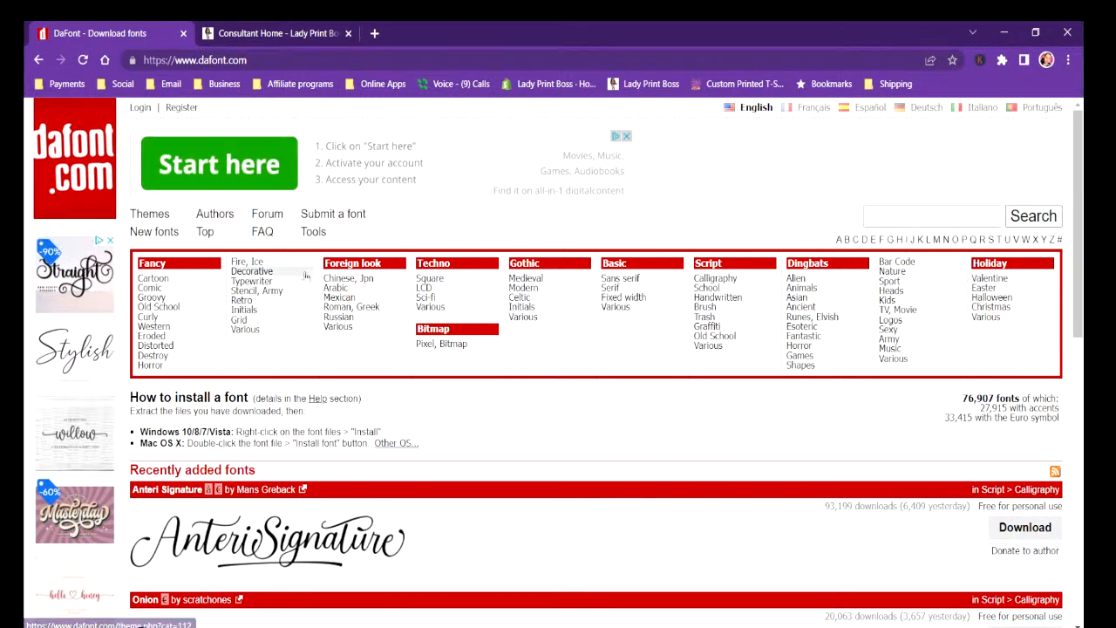
Search the DaFont site for OUTLINE fonts.
left_click(871, 216)
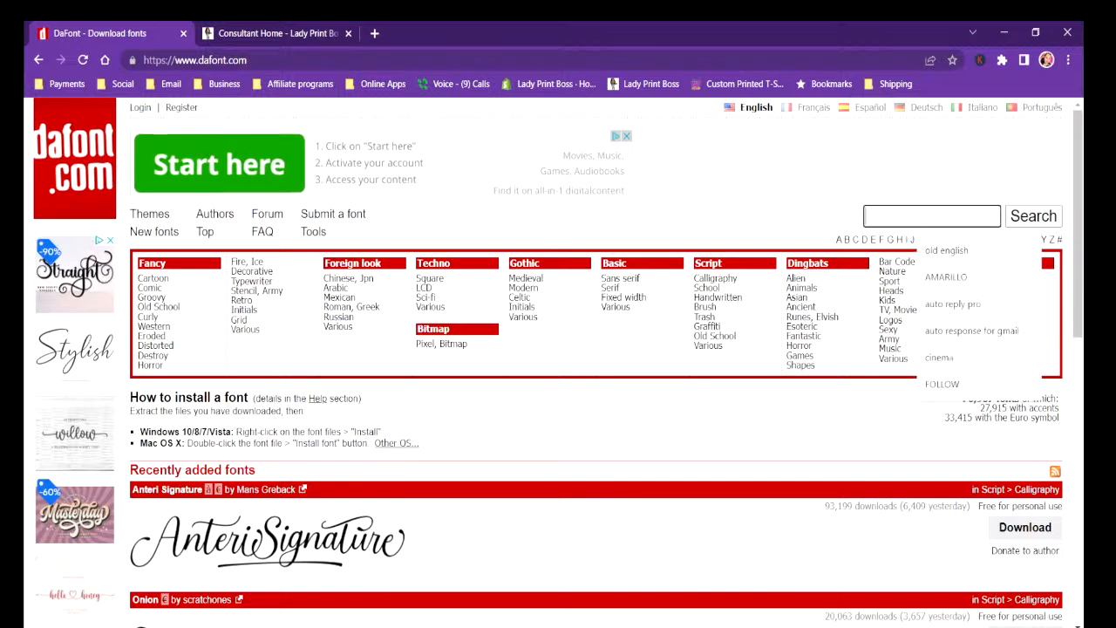
type("O")
type("U")
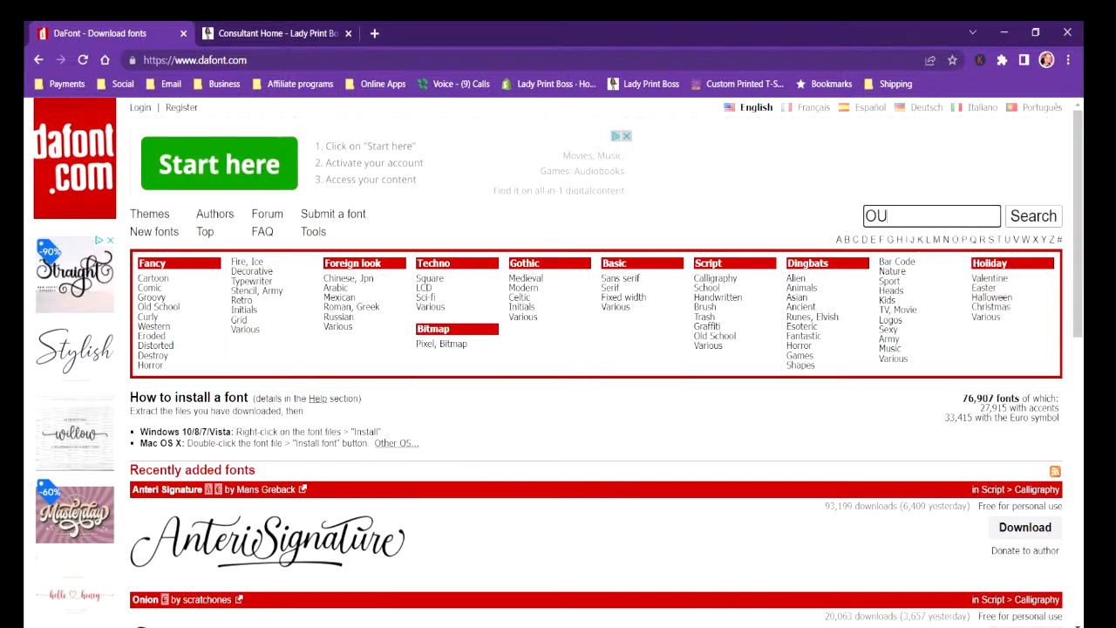
type("TLINE")
key("Return")
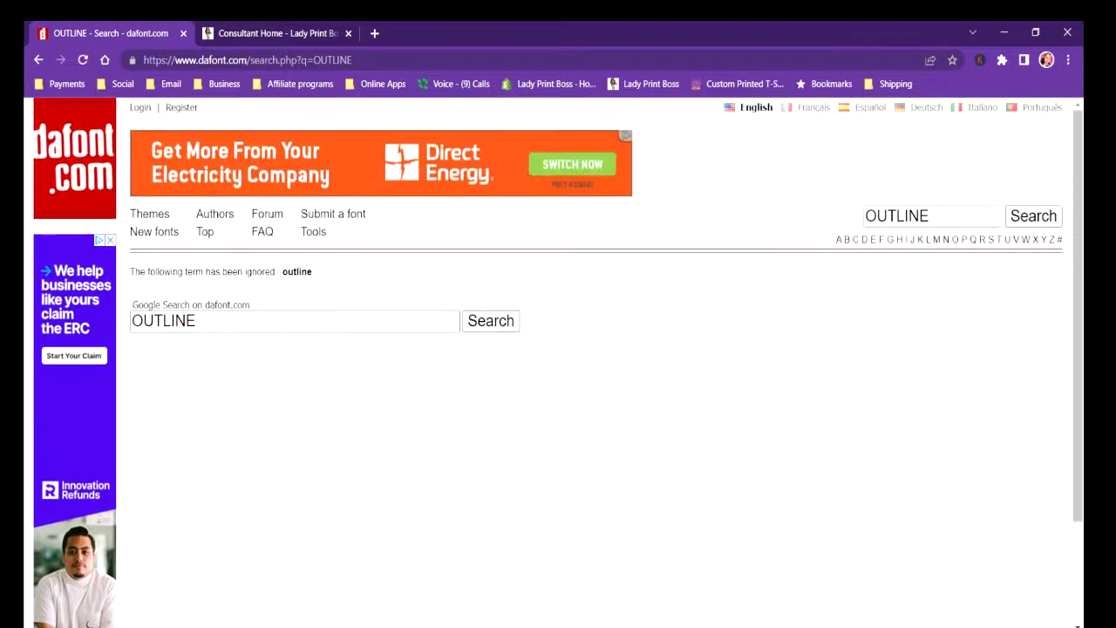
left_click(199, 321)
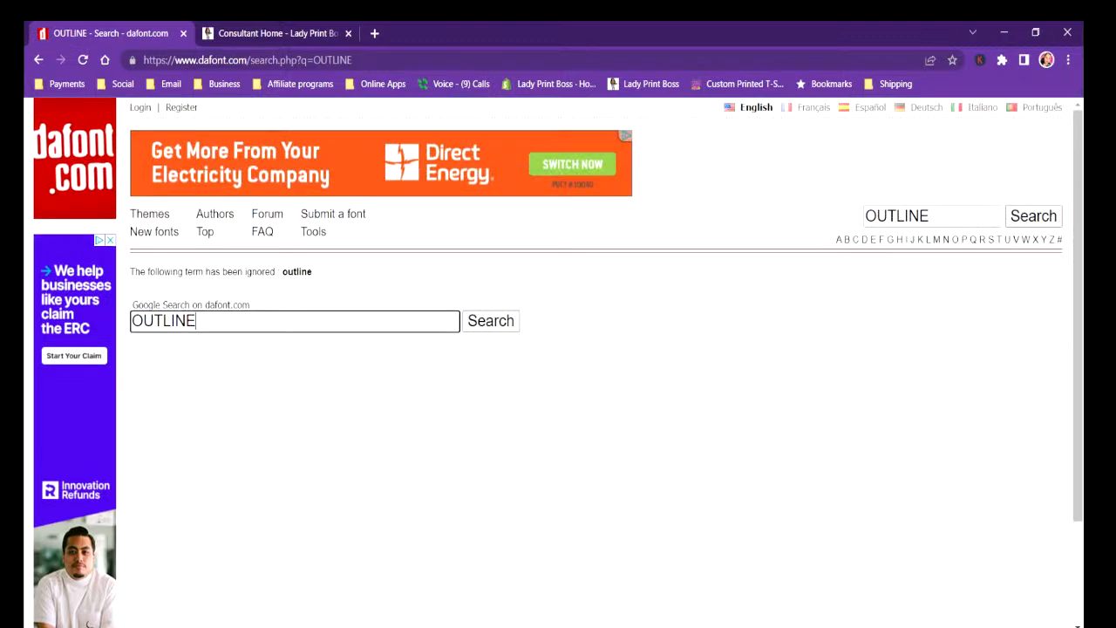
Return to the DaFont home page and browse the Stencil, Army fonts in the Fancy category.
left_click(39, 60)
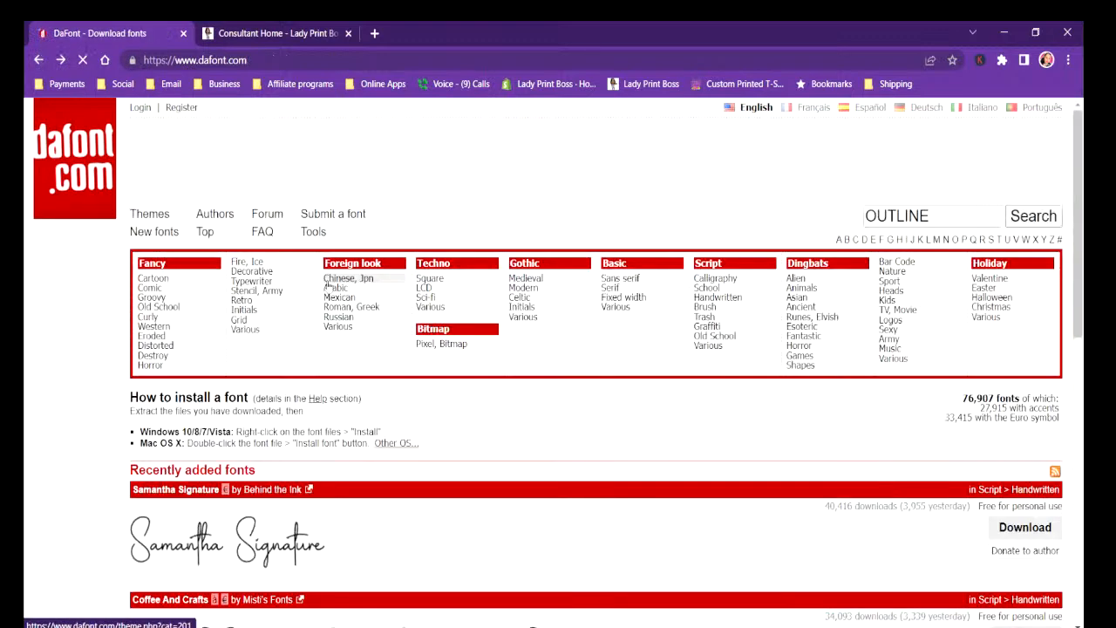
left_click(244, 292)
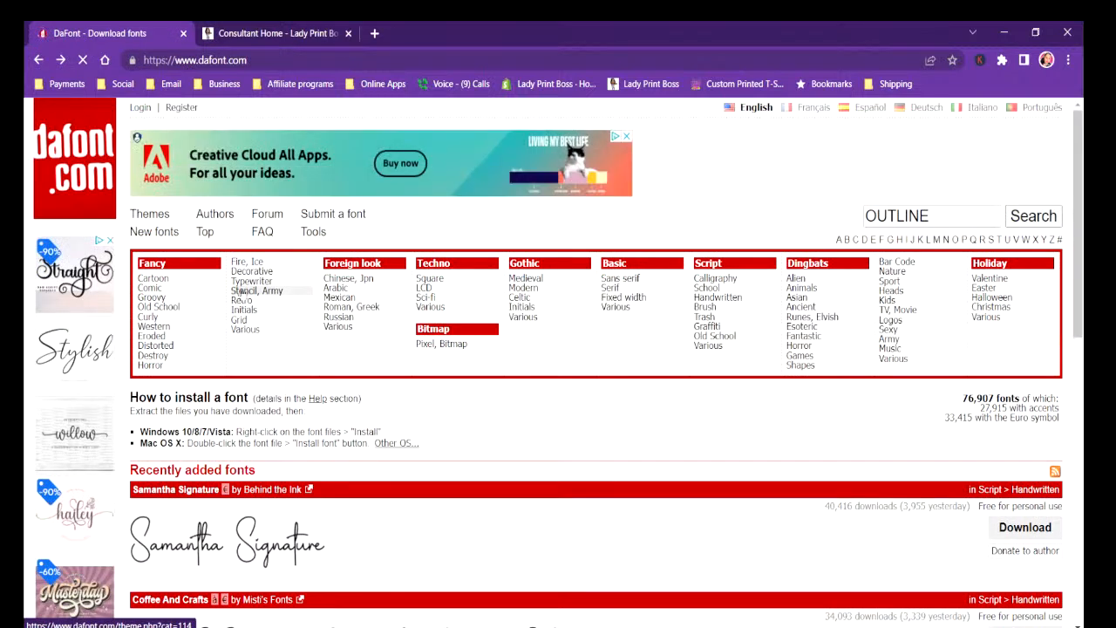
scroll(503, 535, "down", 15)
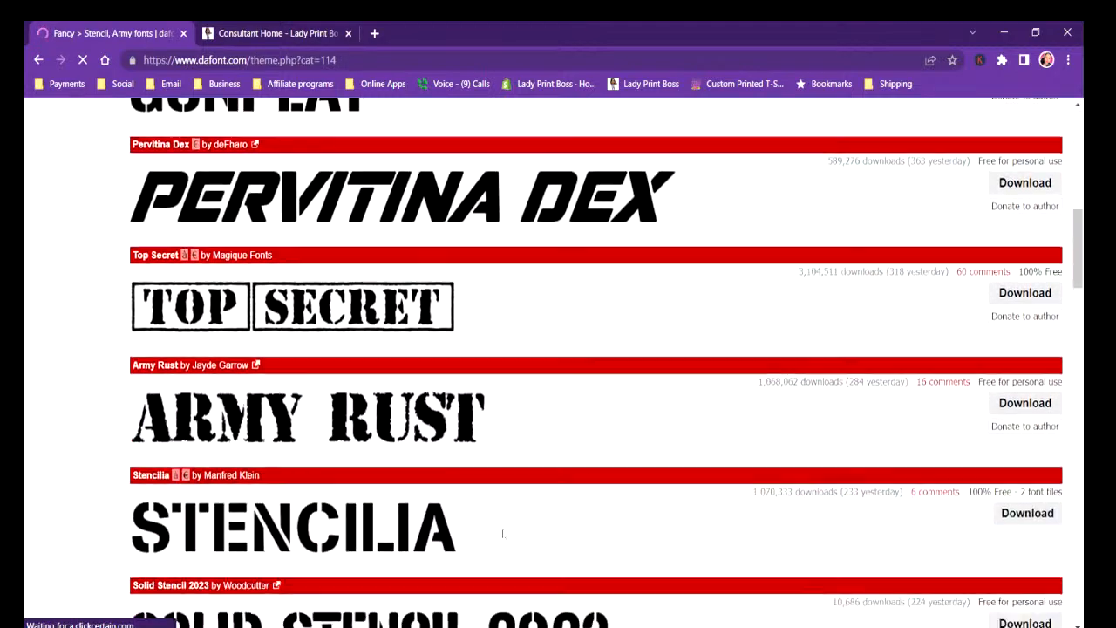
scroll(503, 535, "down", 15)
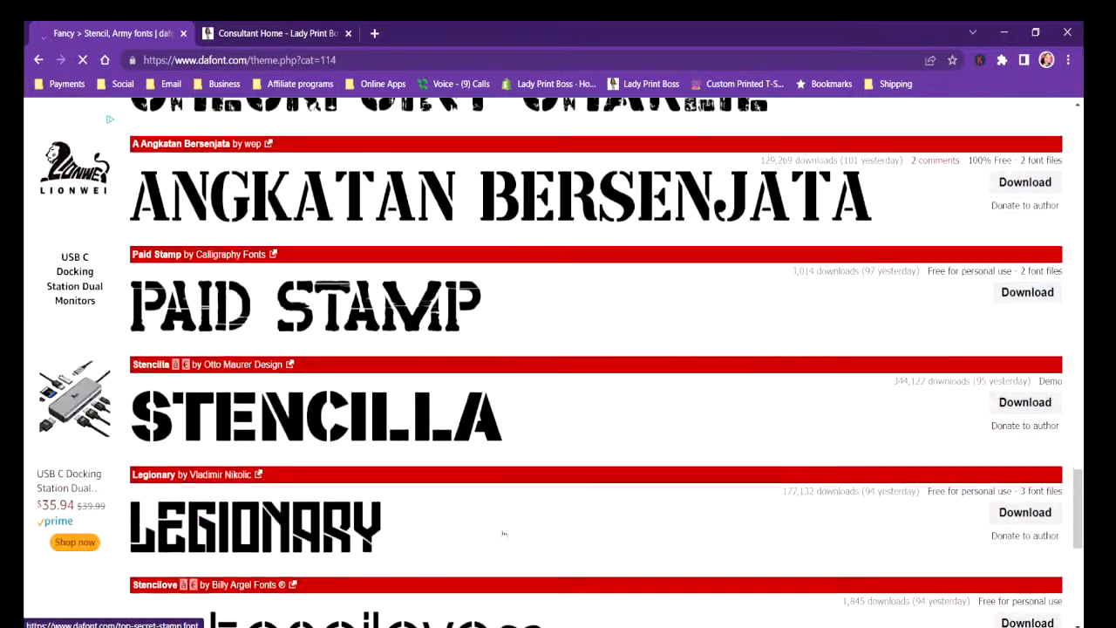
scroll(503, 534, "up", 15)
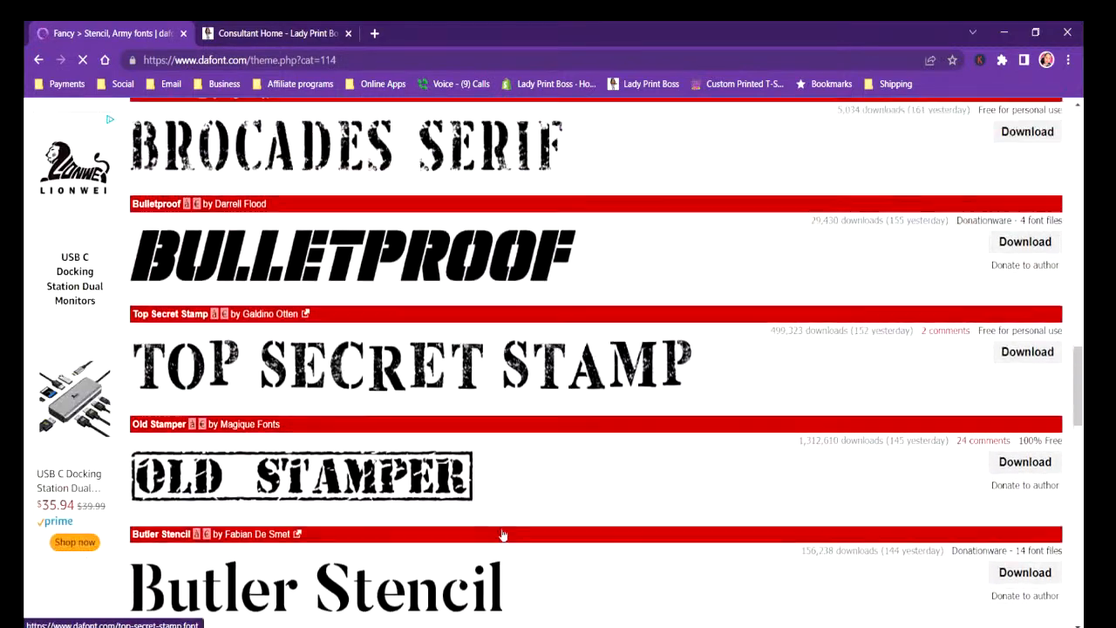
scroll(503, 534, "up", 6)
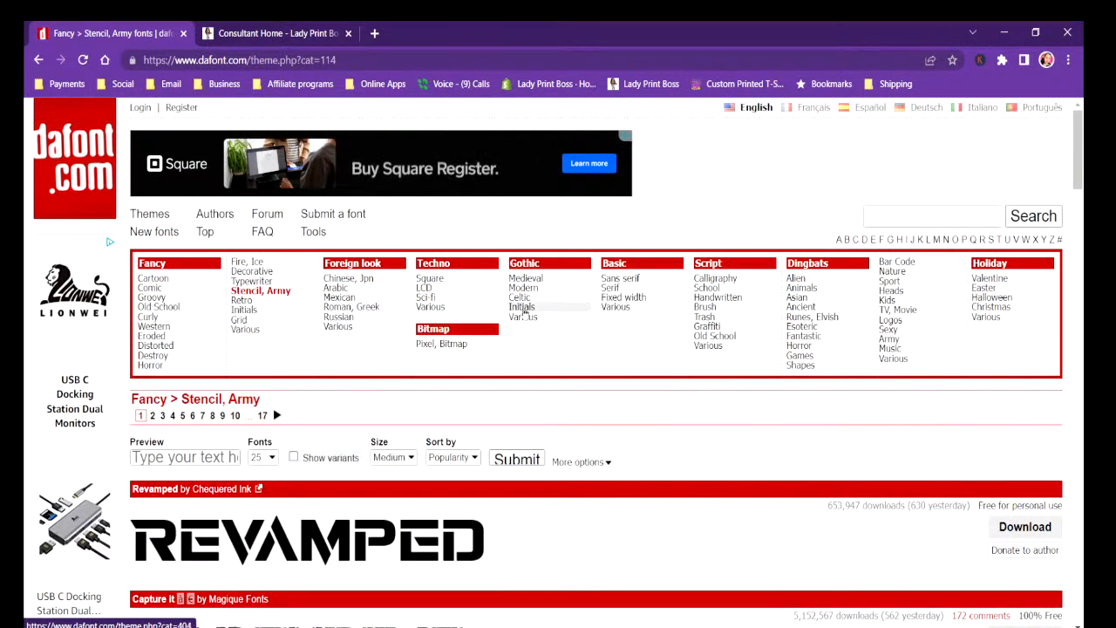
Browse the Serif fonts in DaFont's Basic category.
left_click(616, 286)
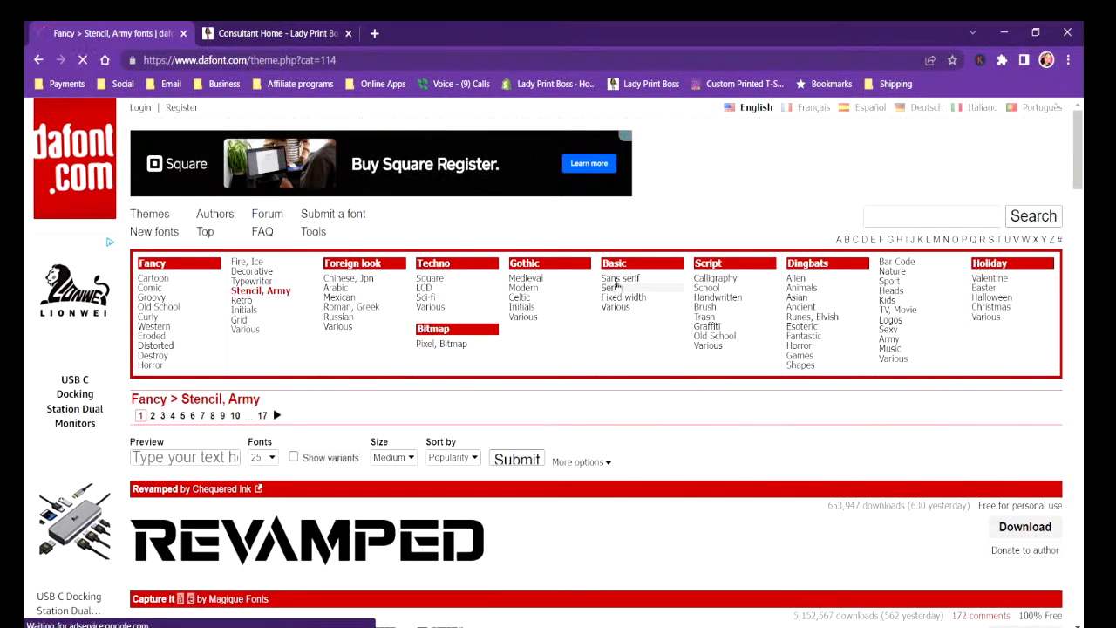
scroll(547, 449, "down", 13)
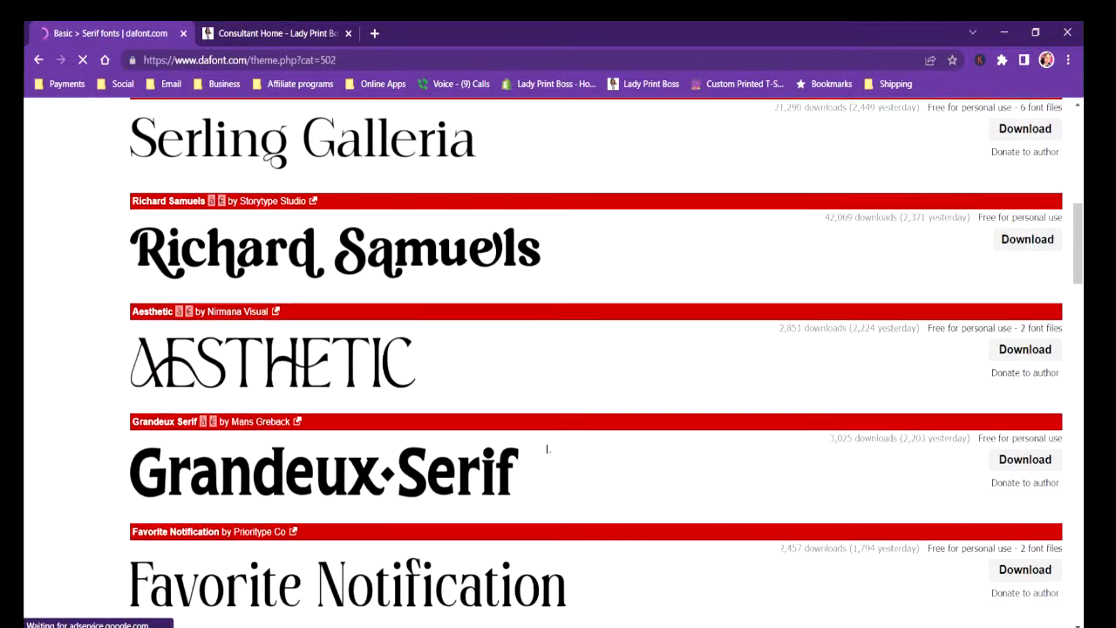
scroll(547, 449, "down", 4)
scroll(547, 449, "up", 12)
scroll(548, 449, "up", 3)
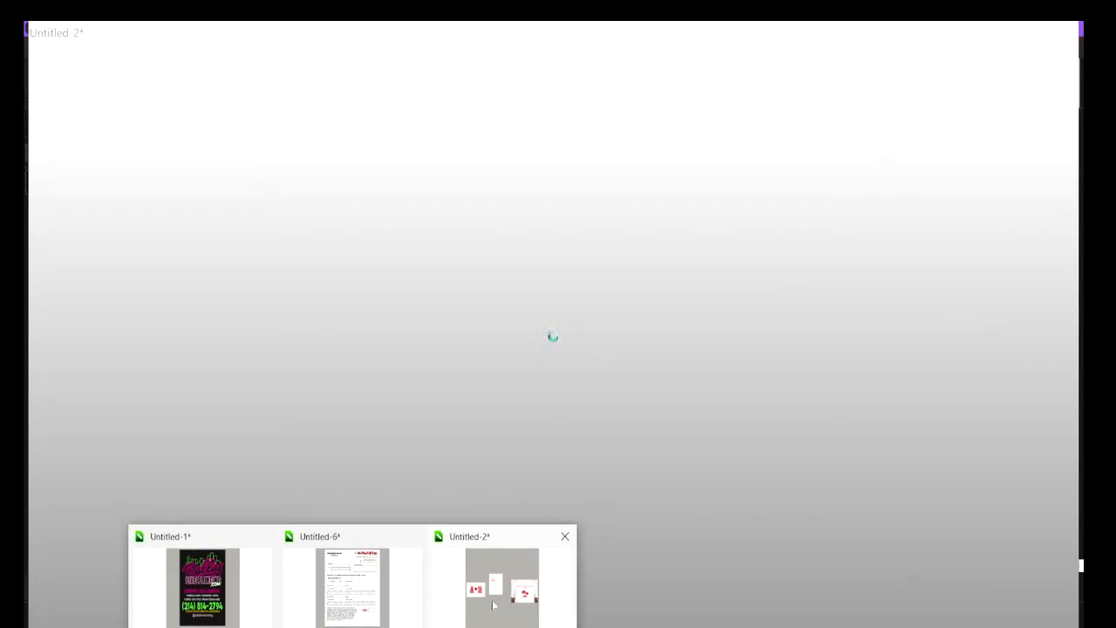
Switch back to the Untitled-2 document in CorelDRAW, check the text statistics for the fonts used, and close them.
left_click(492, 604)
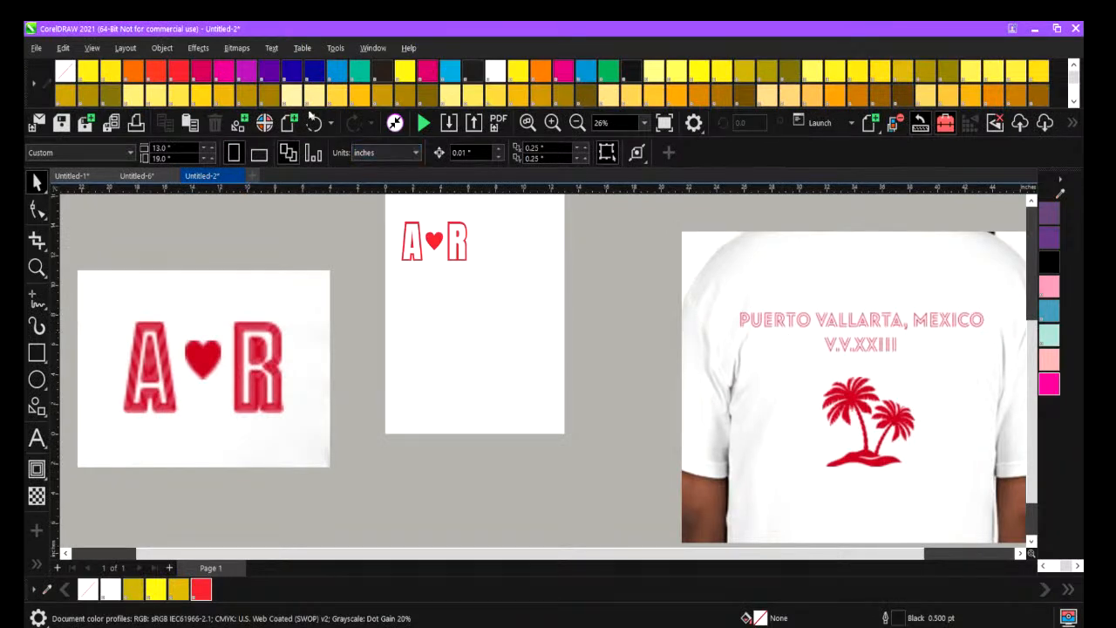
left_click(272, 49)
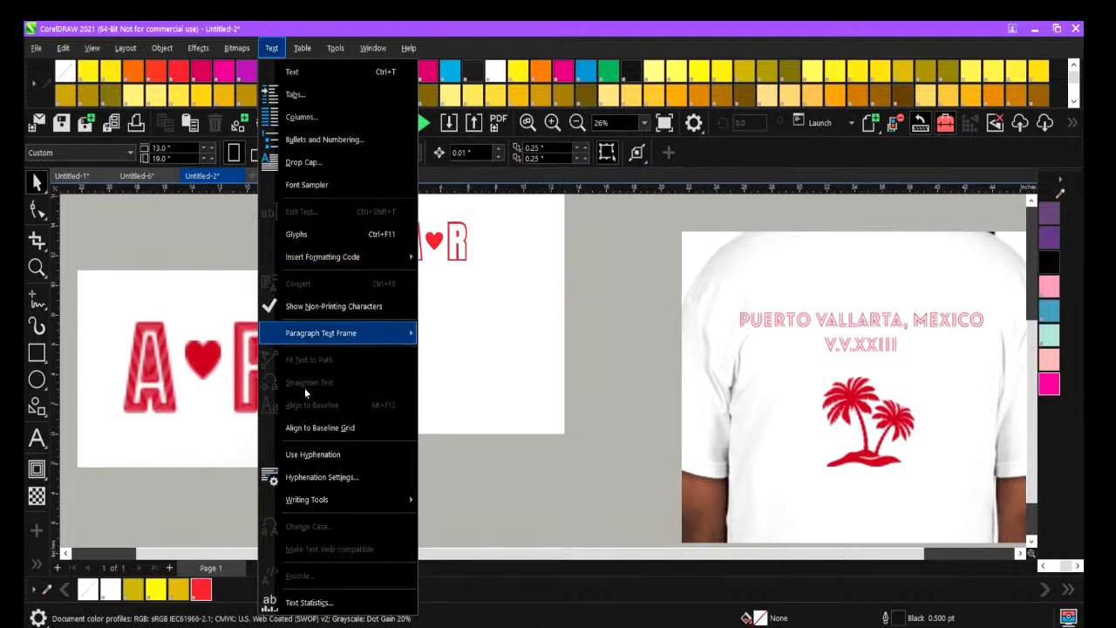
mouse_move(312, 340)
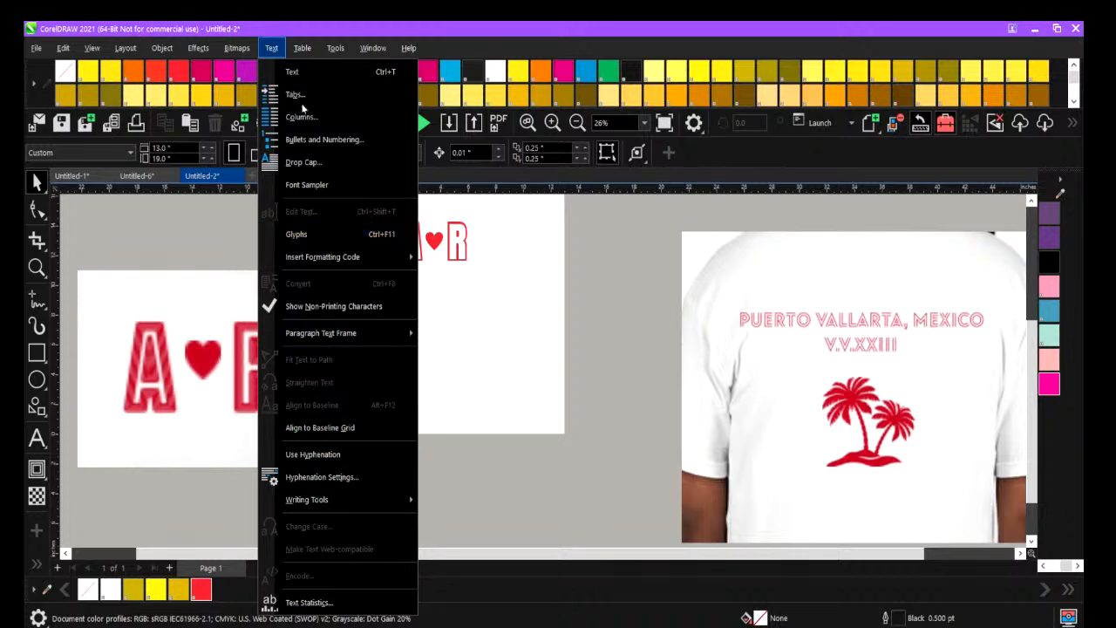
mouse_move(244, 53)
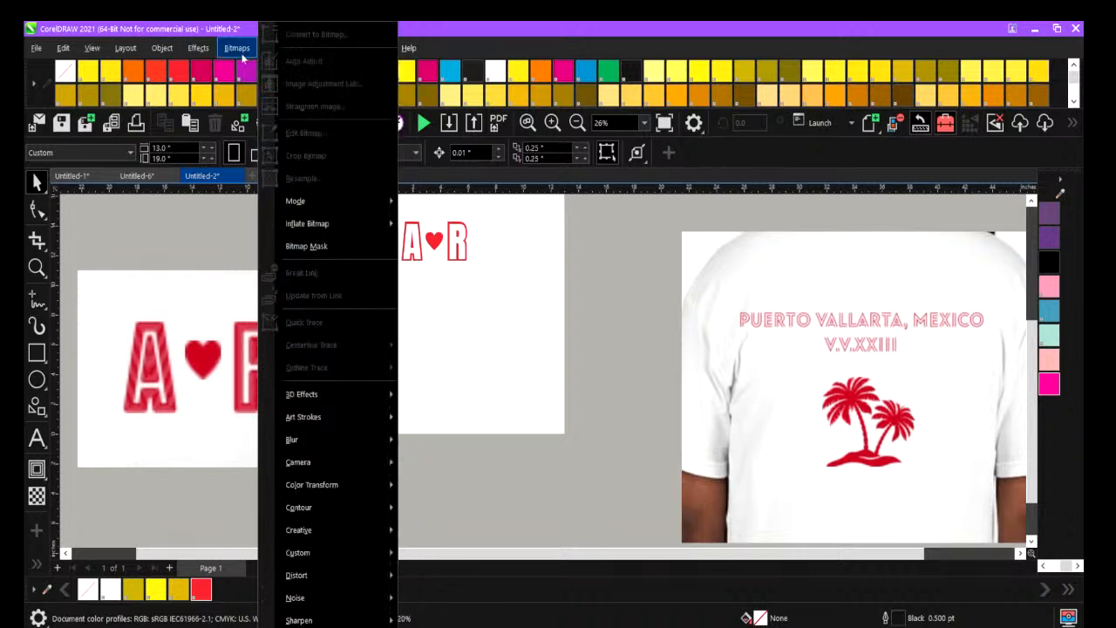
left_click(227, 232)
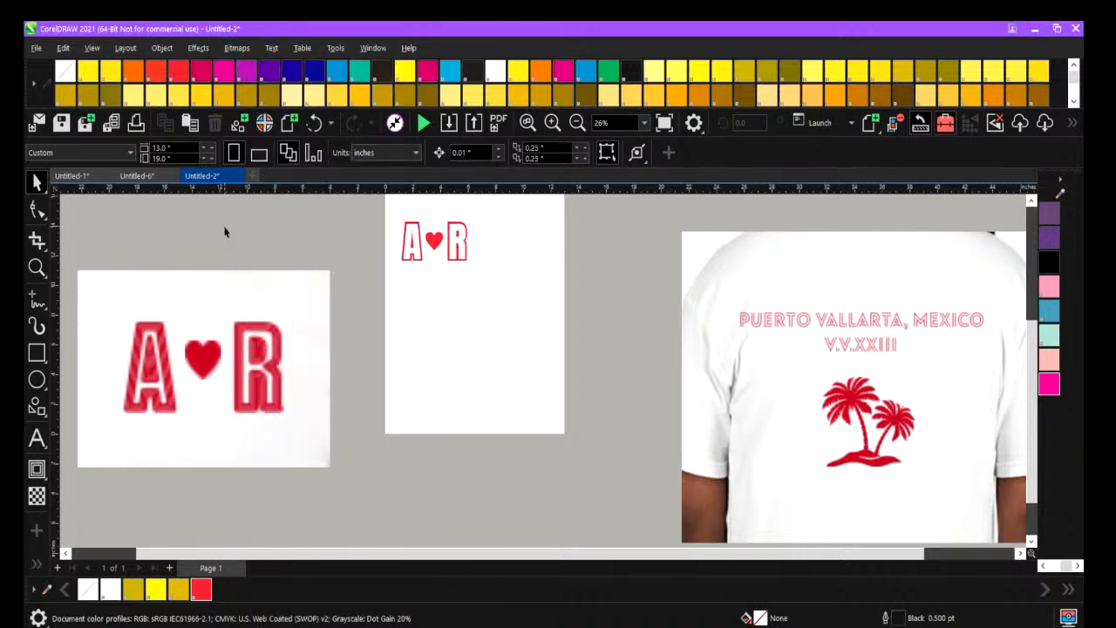
left_click(272, 50)
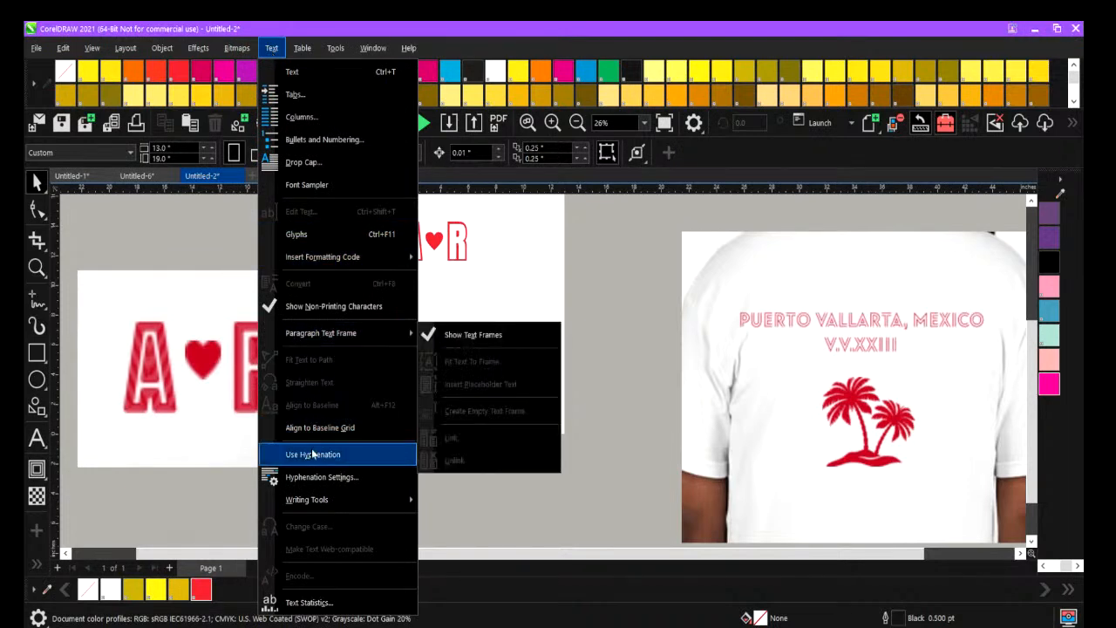
mouse_move(316, 502)
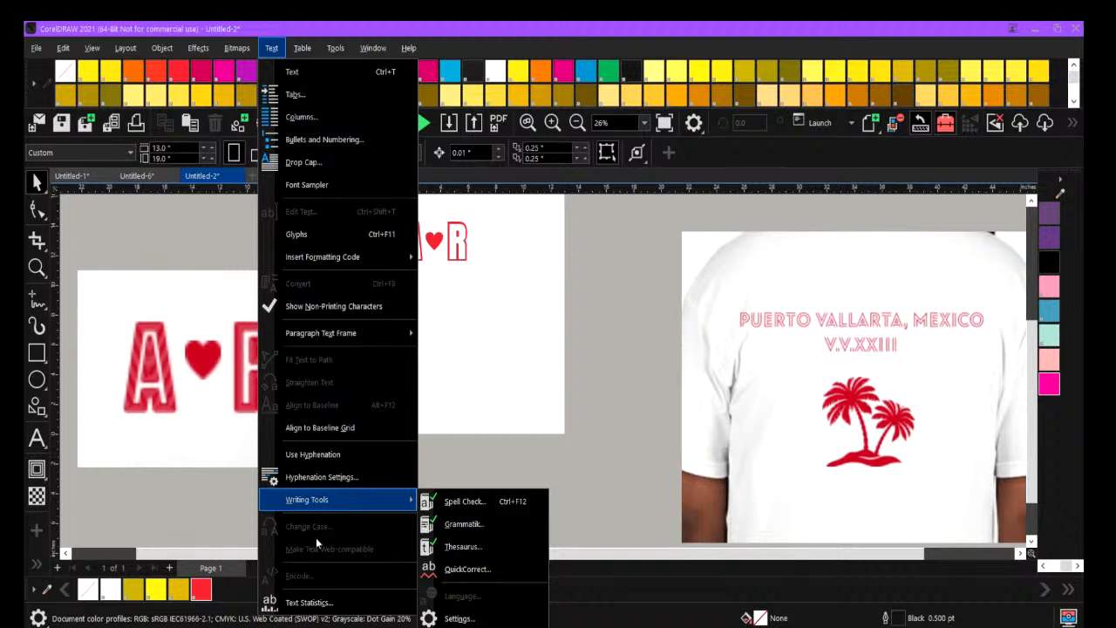
left_click(309, 602)
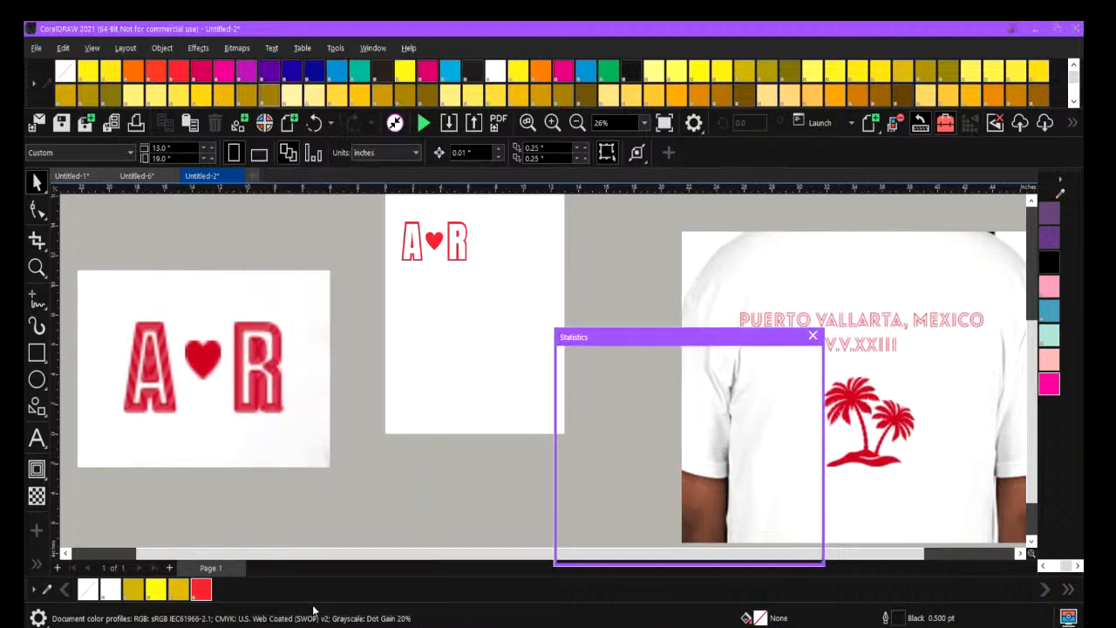
left_click(619, 504)
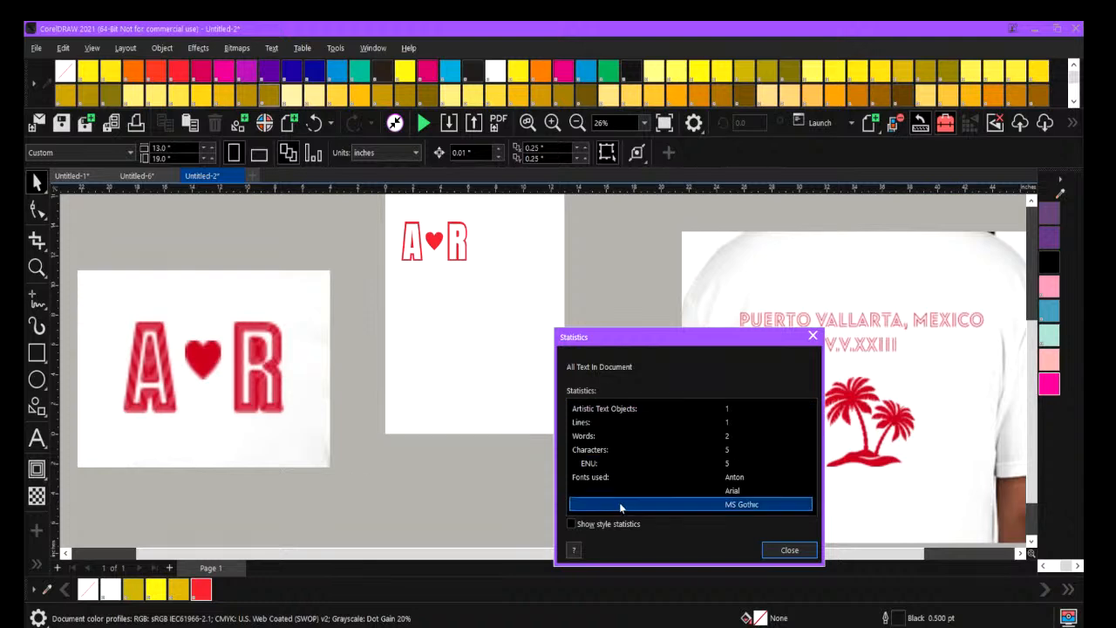
left_click(789, 549)
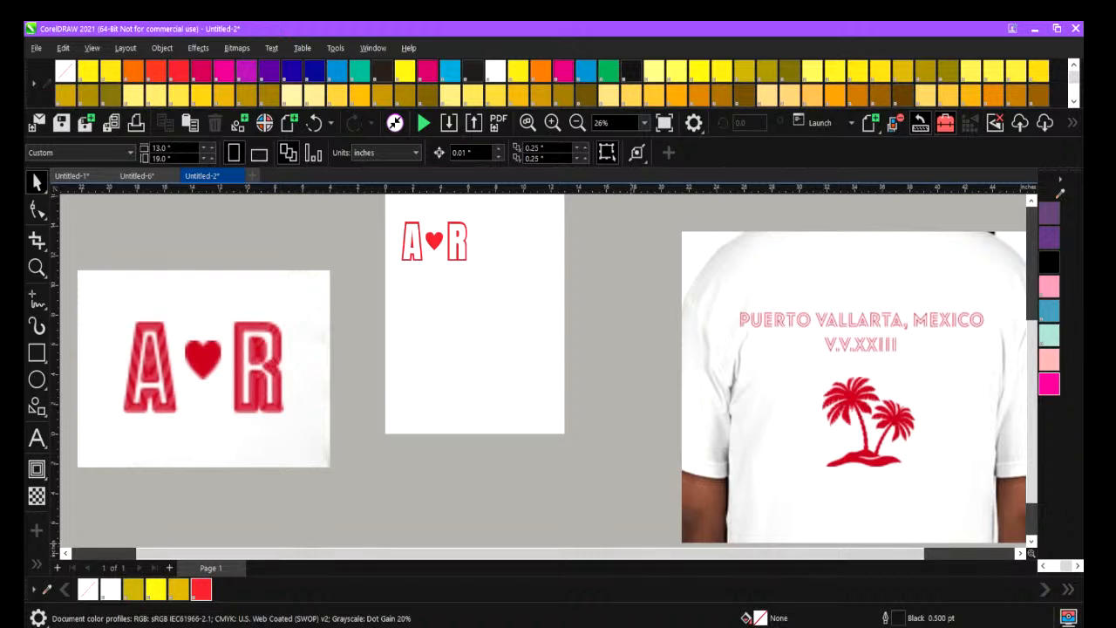
Switch to OBS and change the live scene to EMEETWEBCAM.
mouse_move(420, 624)
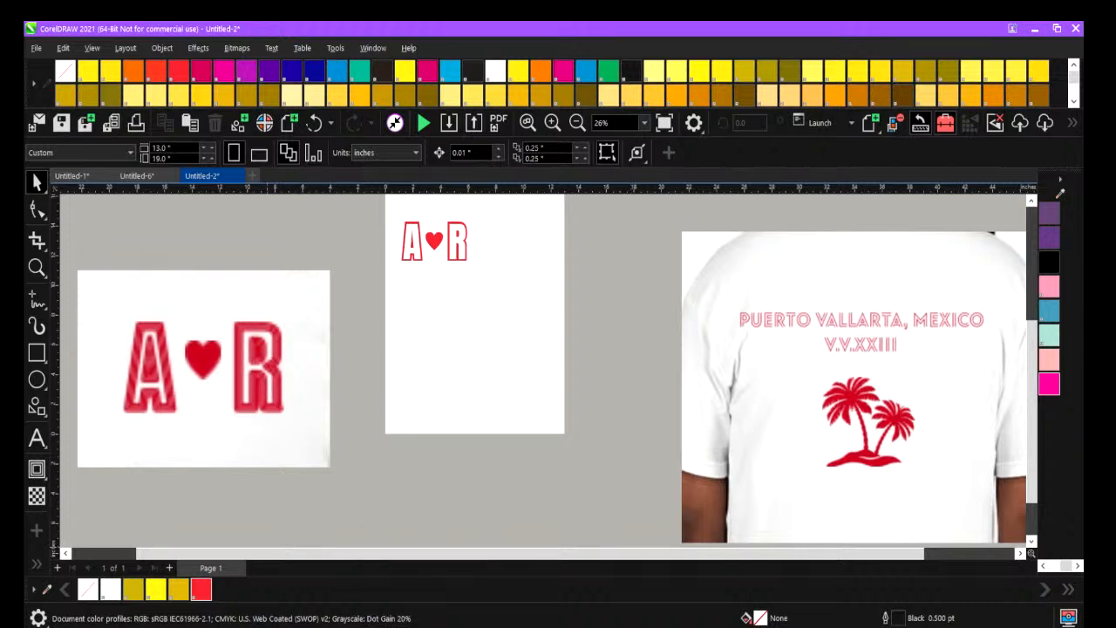
left_click(402, 626)
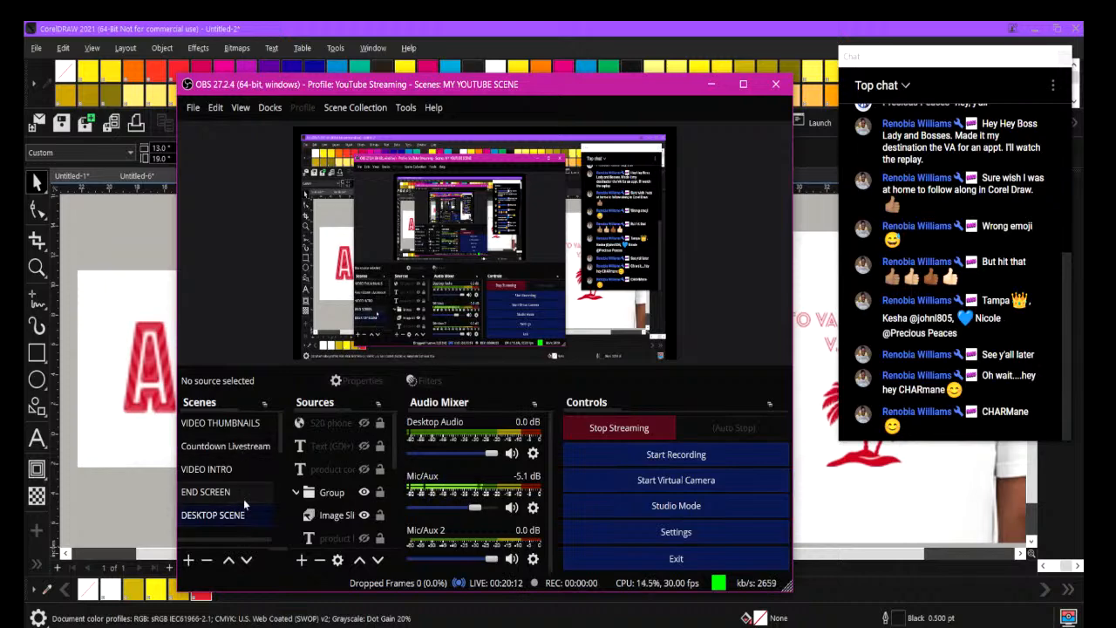
scroll(244, 505, "down", 3)
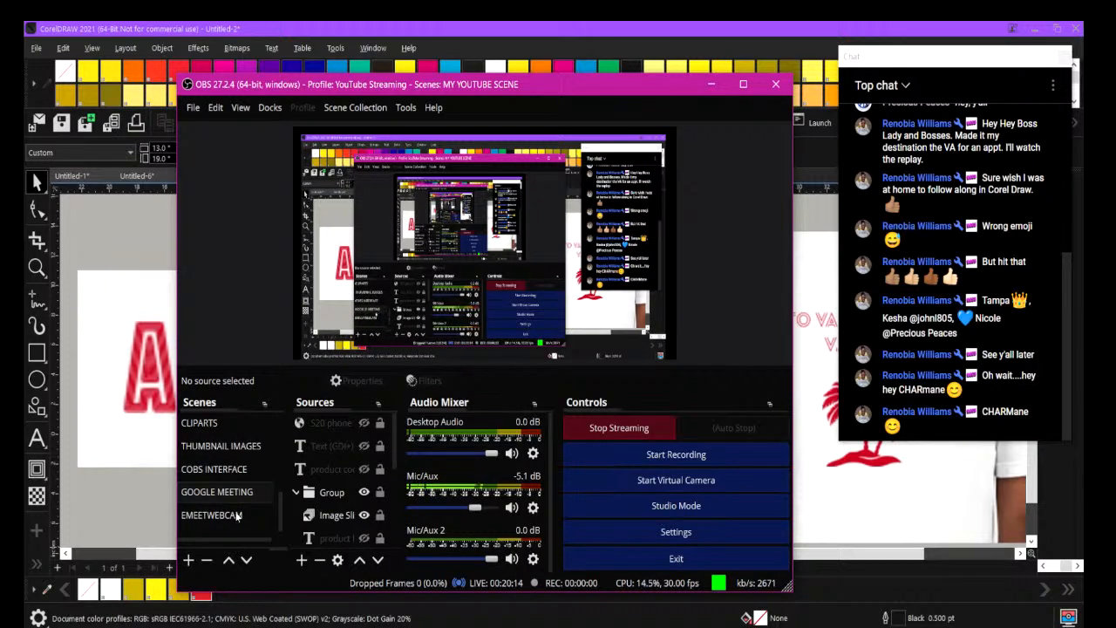
left_click(237, 513)
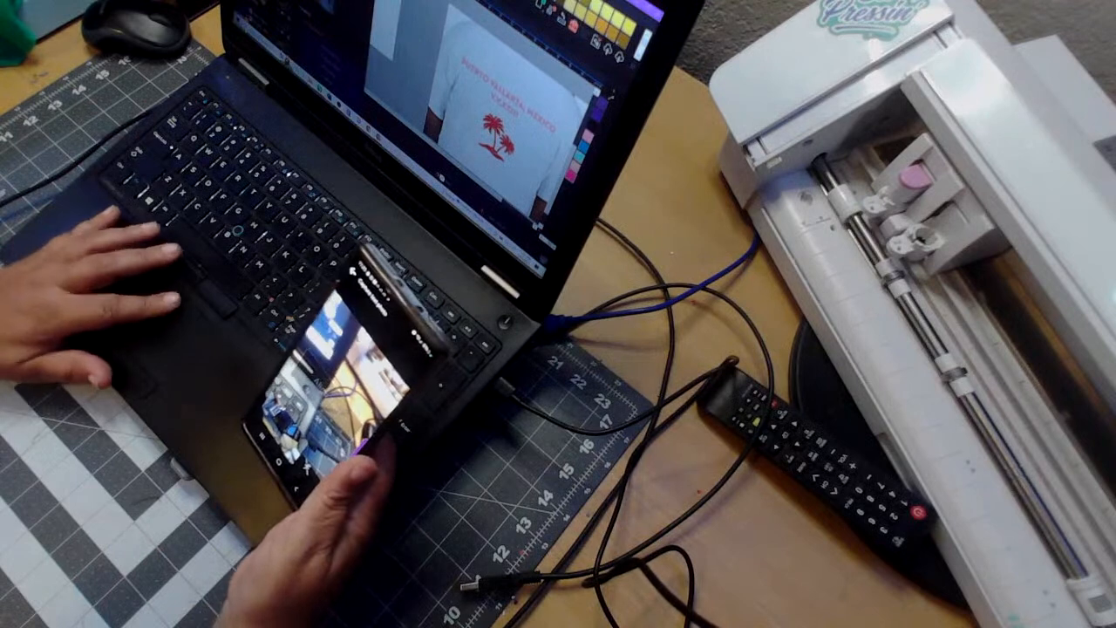
scroll(389, 43, "up", 2)
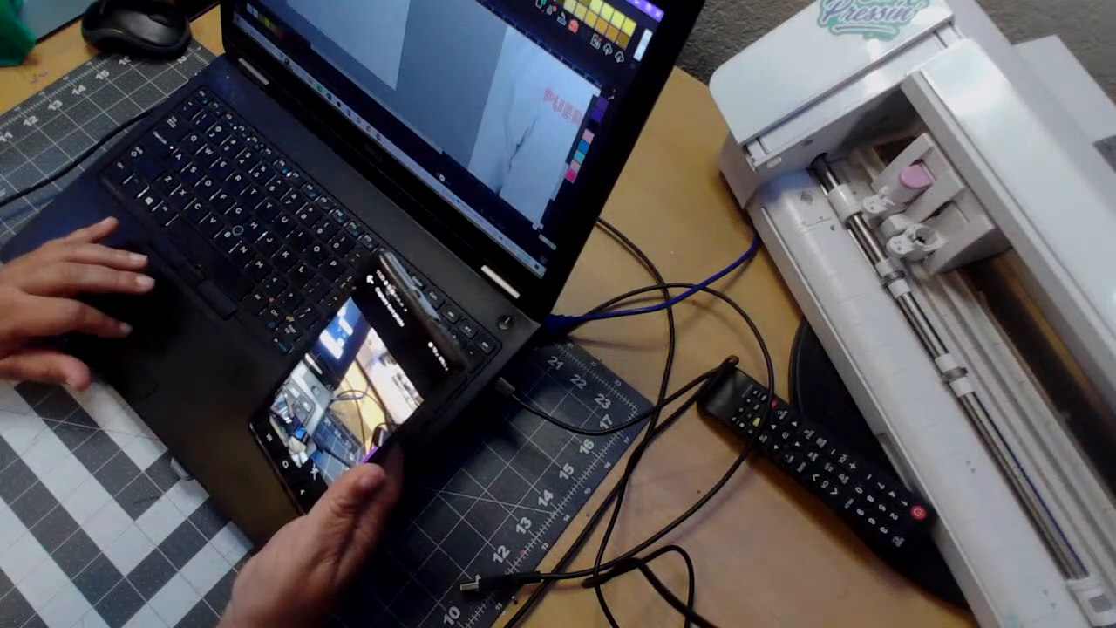
left_click_drag(411, 129, 487, 190)
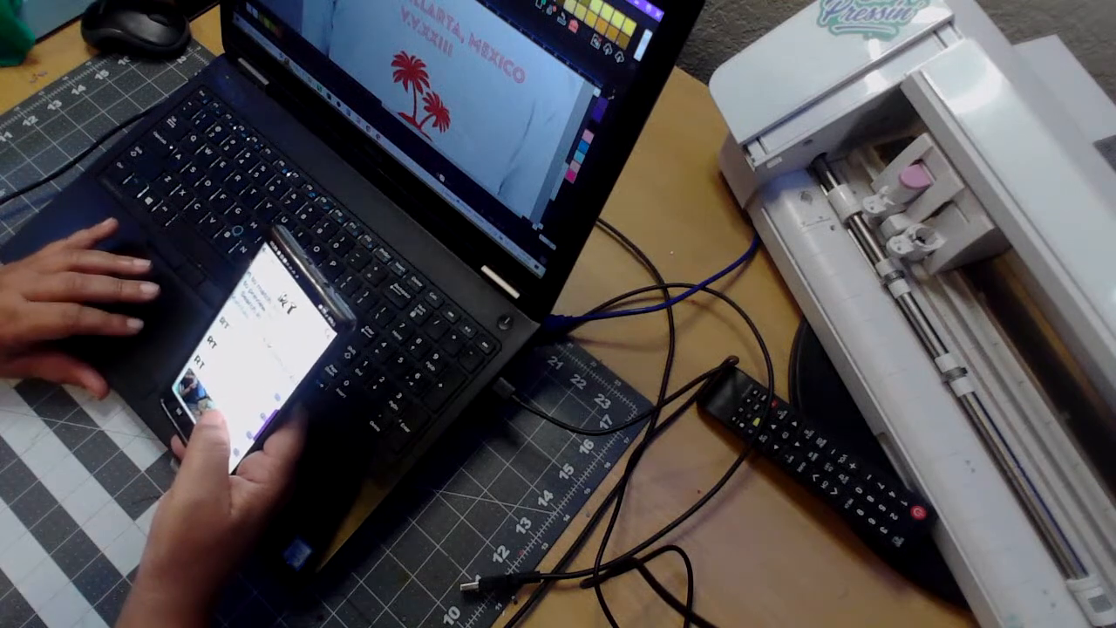
left_click(286, 62)
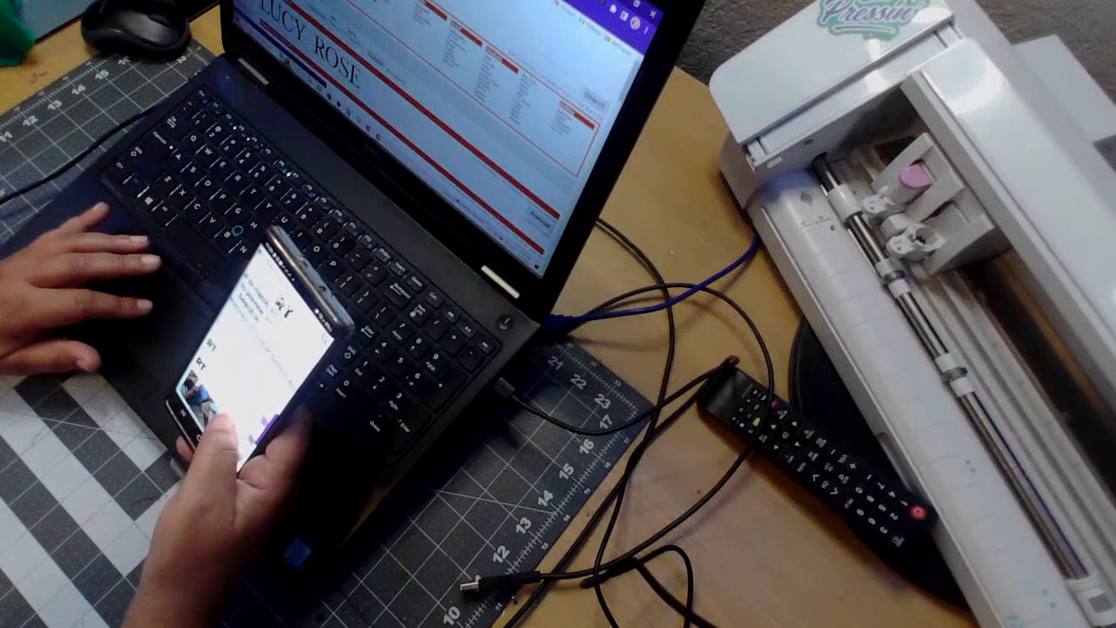
left_click(529, 52)
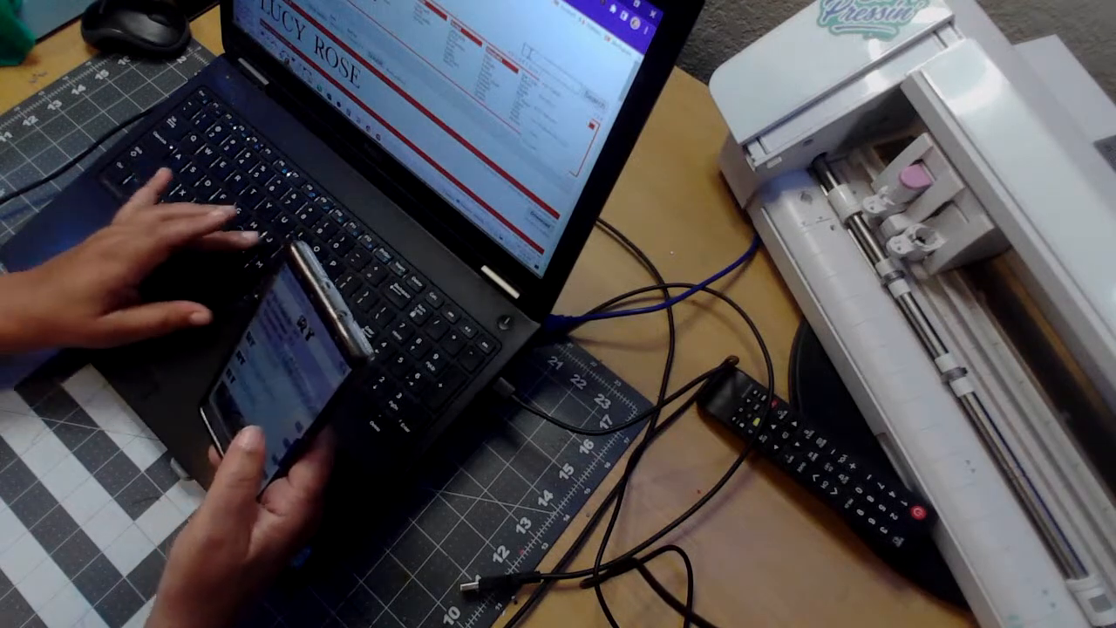
type("as")
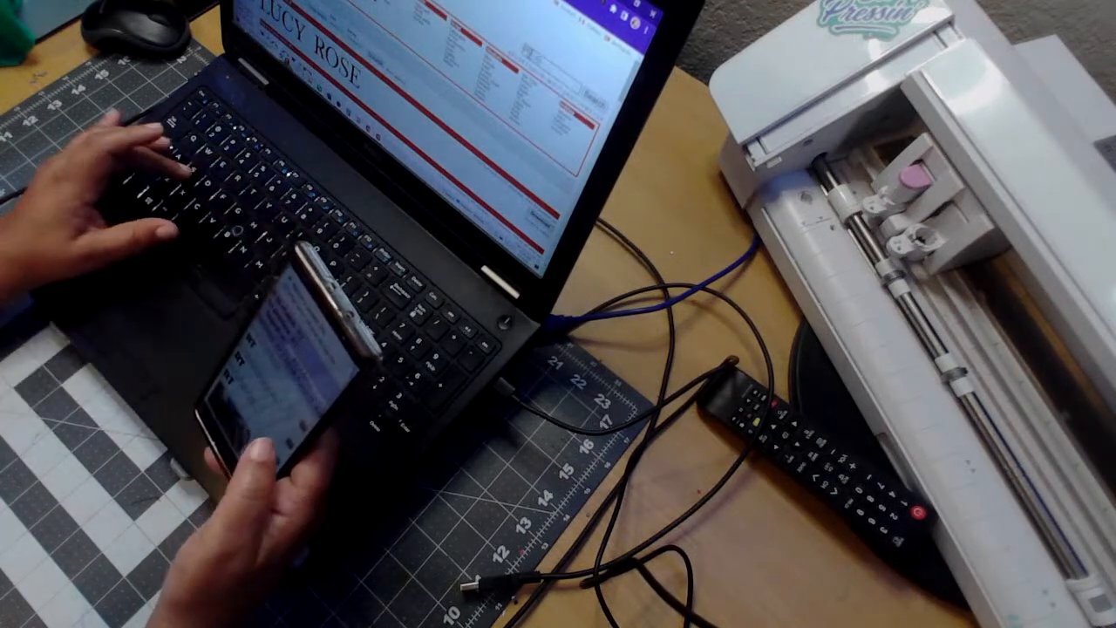
type("opALL")
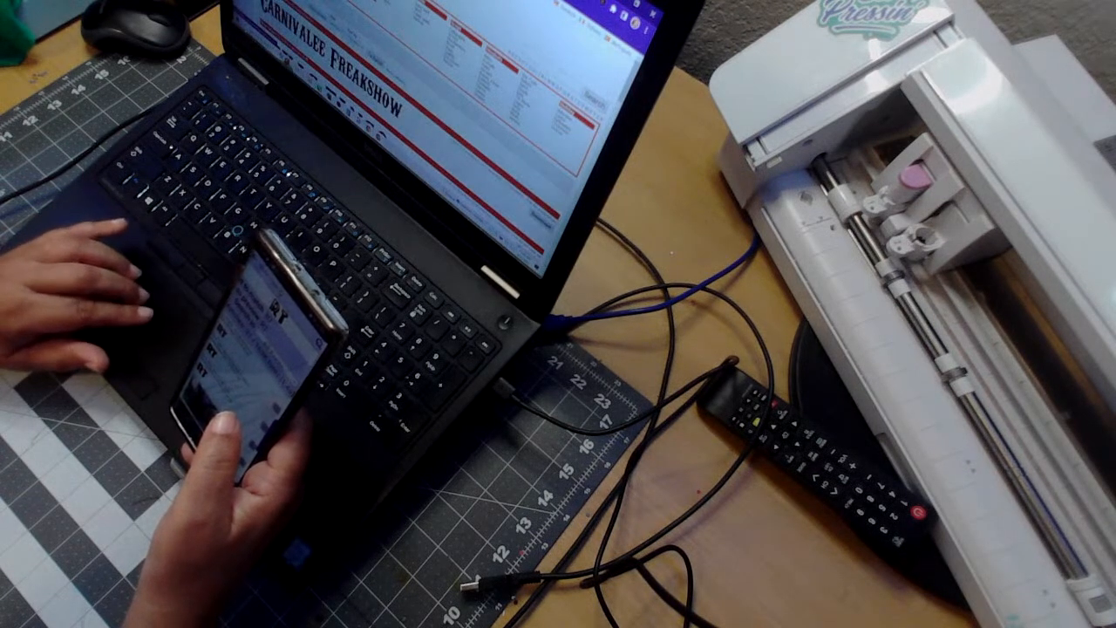
scroll(427, 122, "down", 3)
scroll(427, 122, "up", 3)
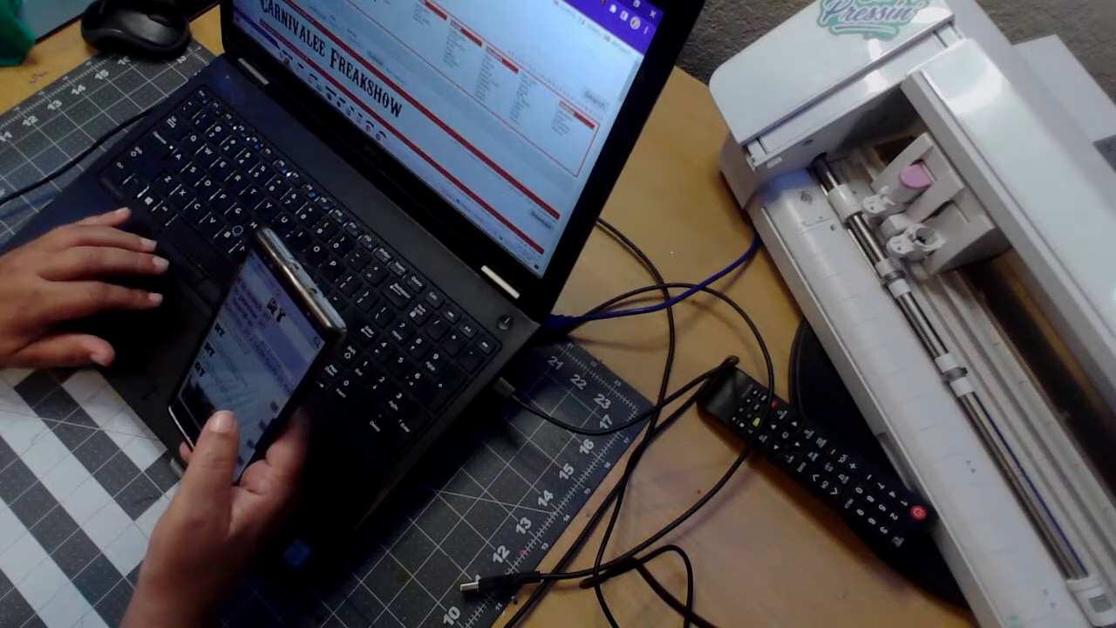
key("ctrl+t")
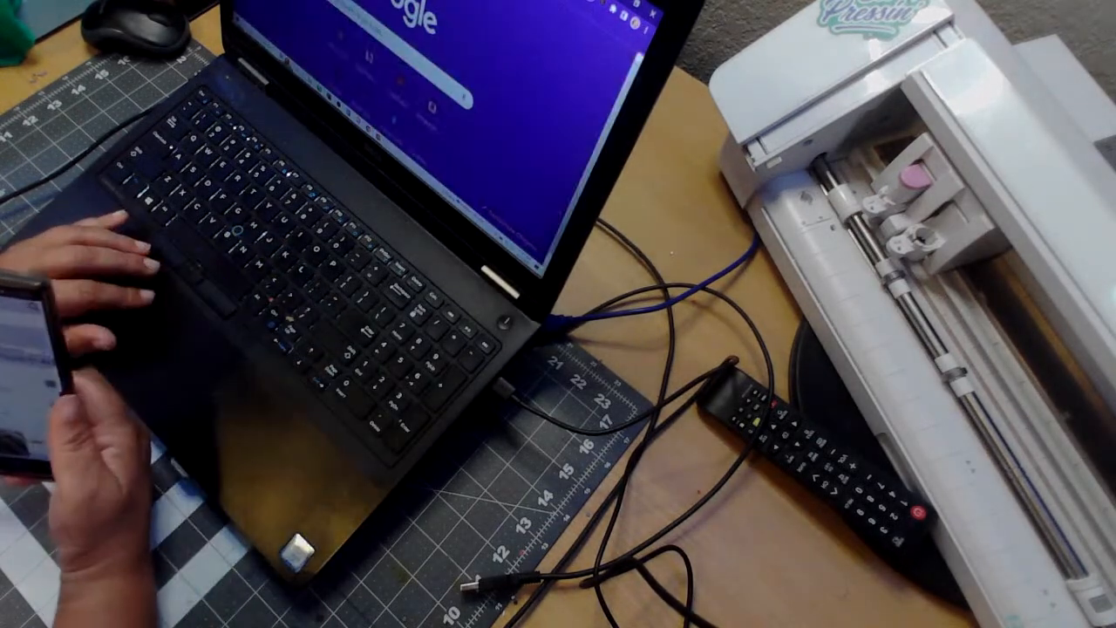
type("dafont")
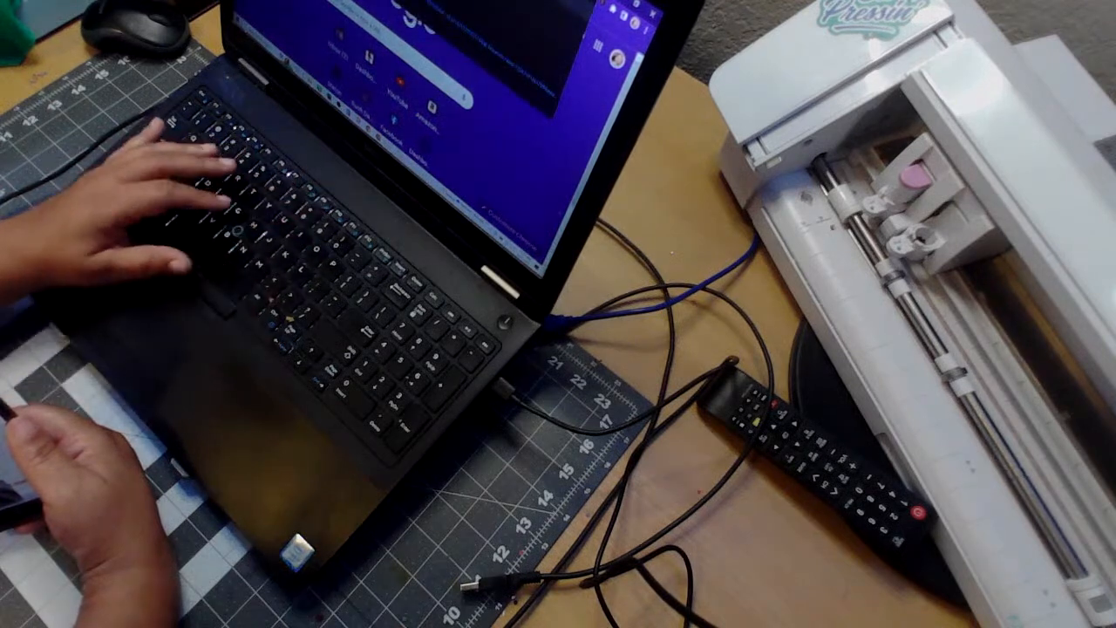
type("a")
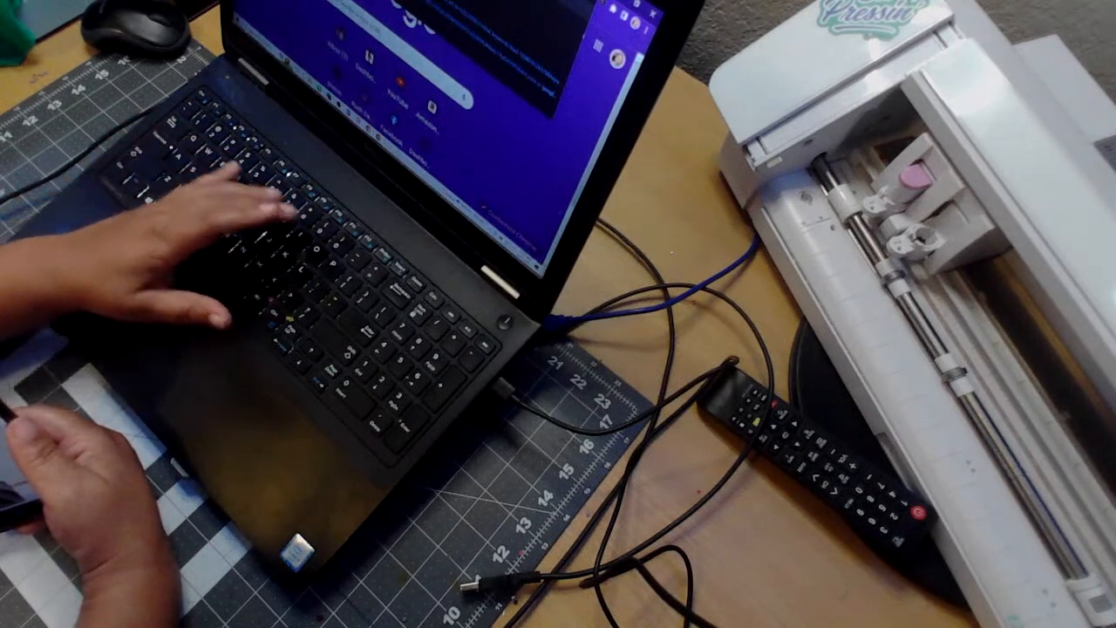
type("ca")
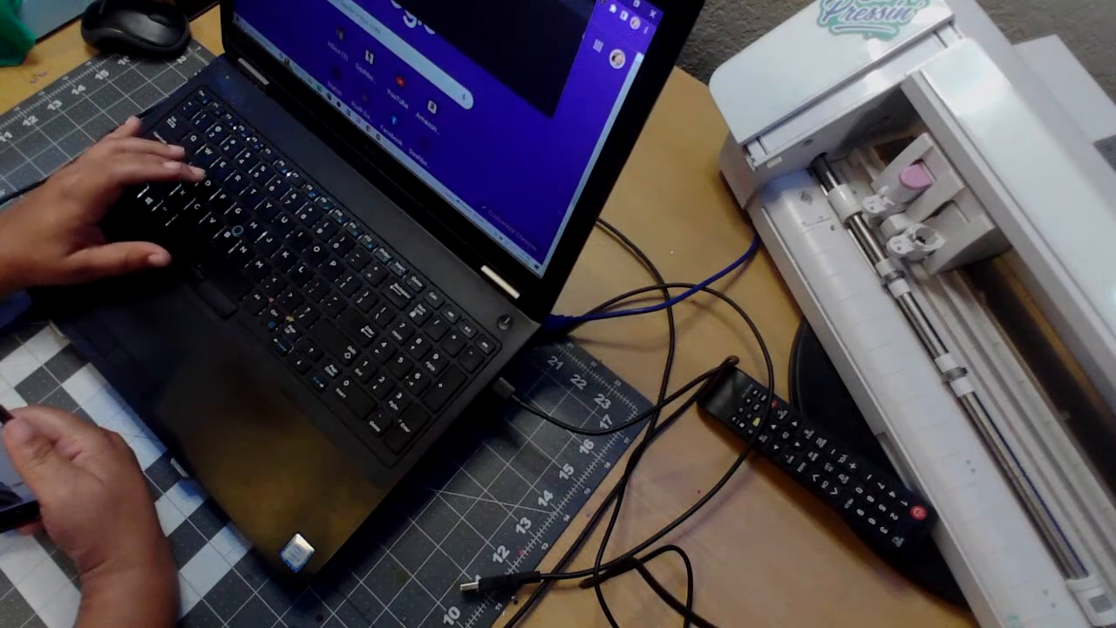
key("Return")
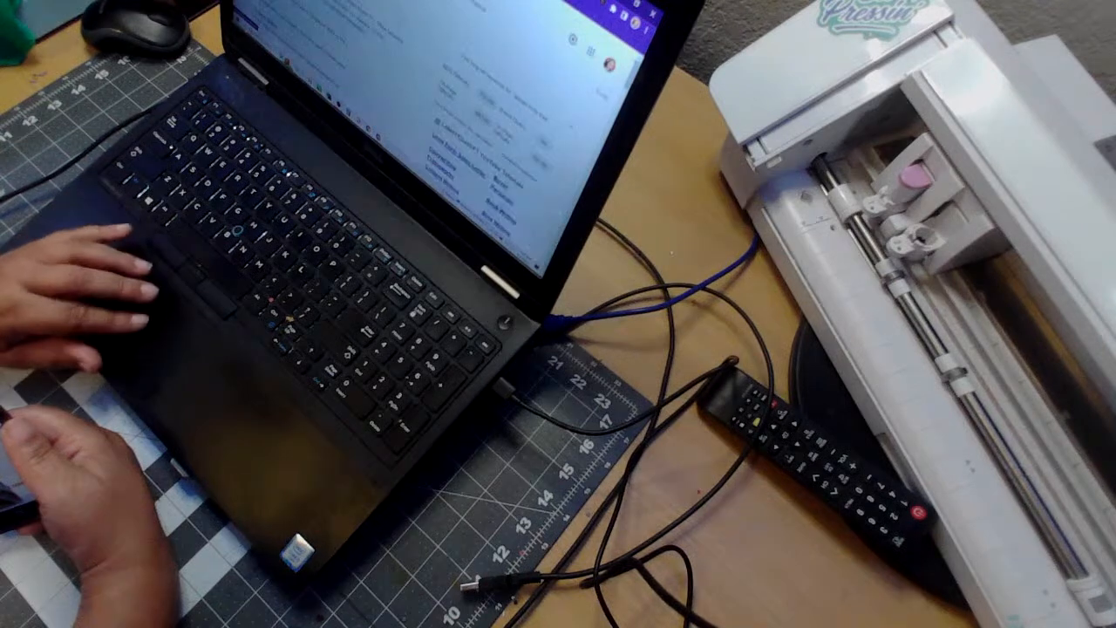
key("super")
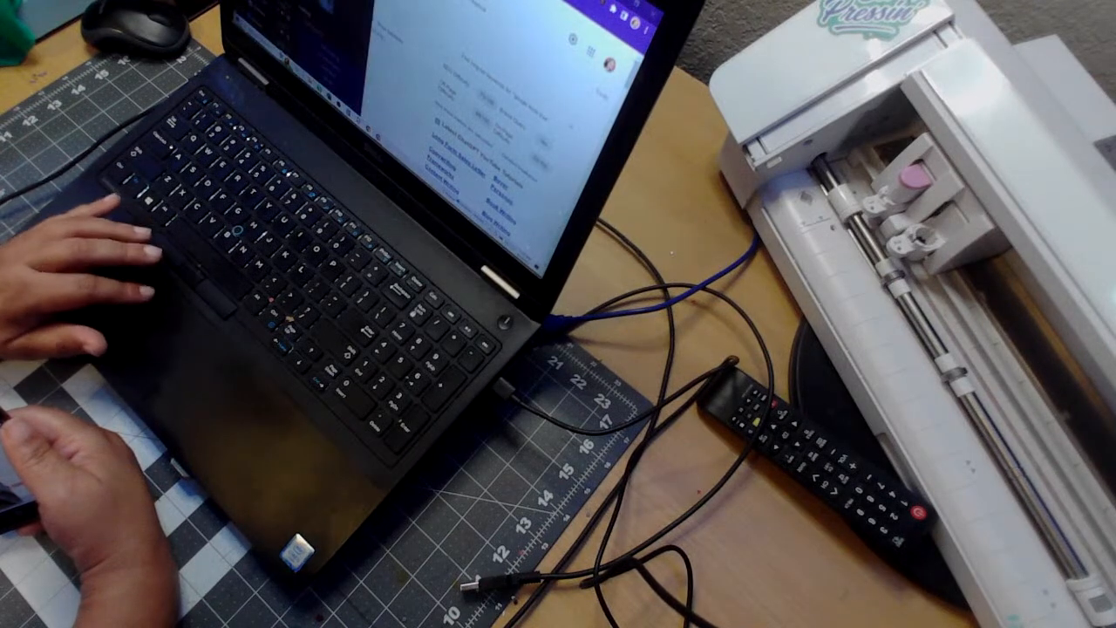
left_click_drag(344, 4, 449, 81)
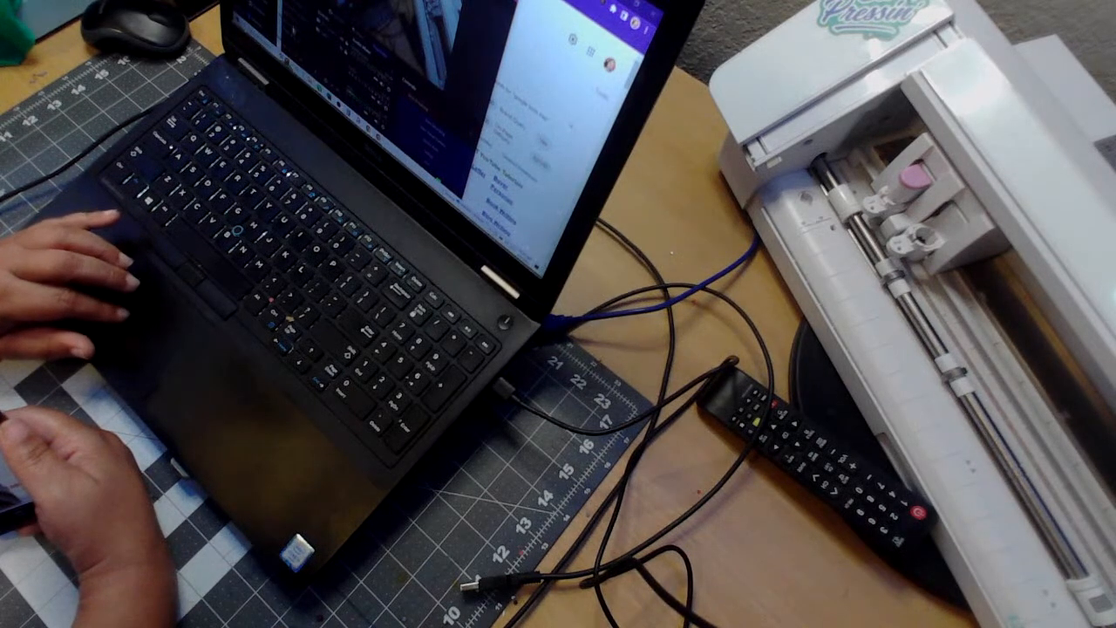
Set OBS back to DESKTOP SCENE and open the Google Fonts site from the browser's search results.
left_click(246, 568)
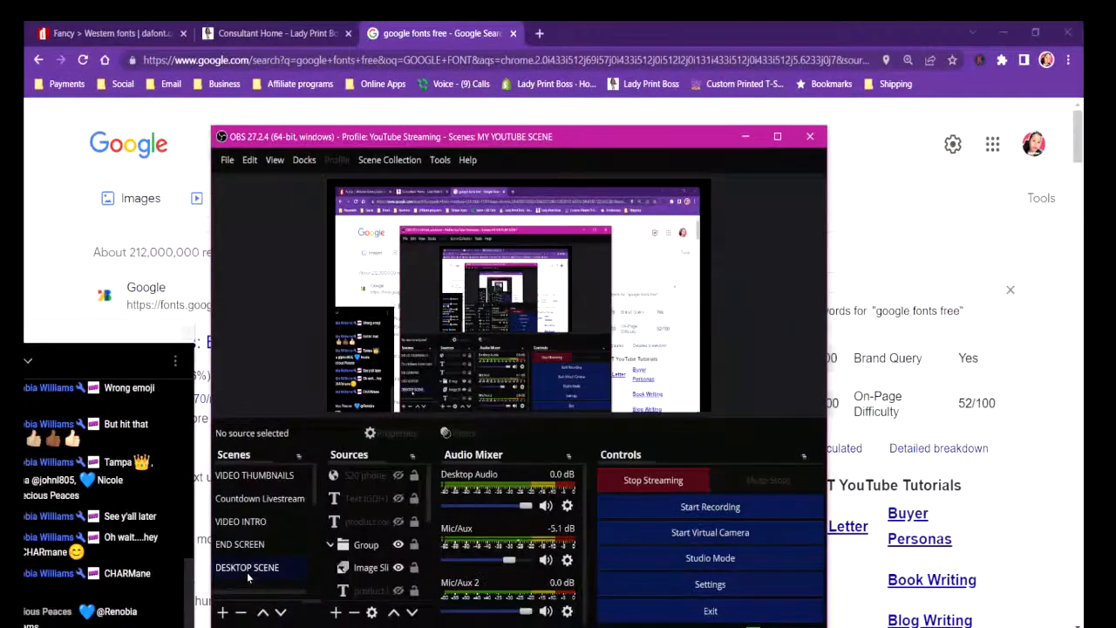
left_click(745, 136)
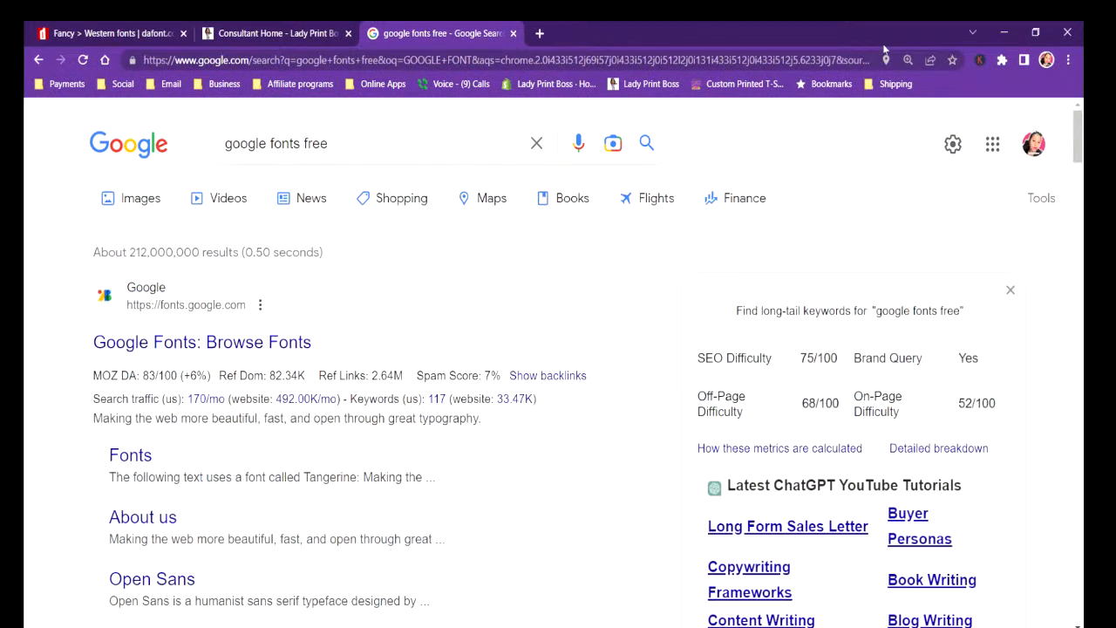
left_click(160, 343)
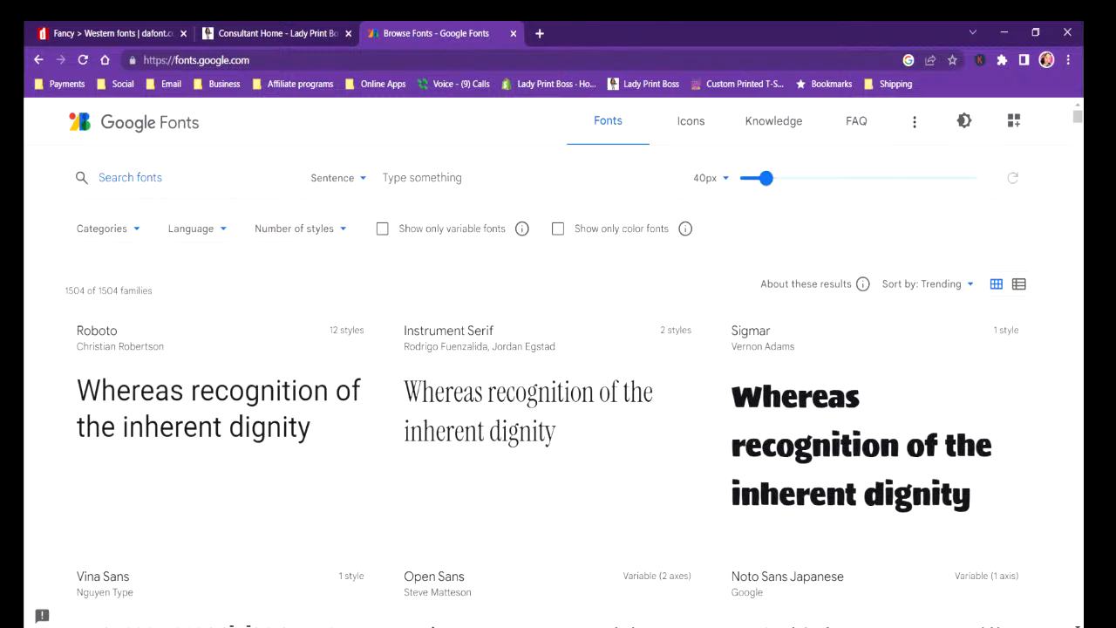
Search Google Fonts for PHOS and clear the search.
type("PHOS")
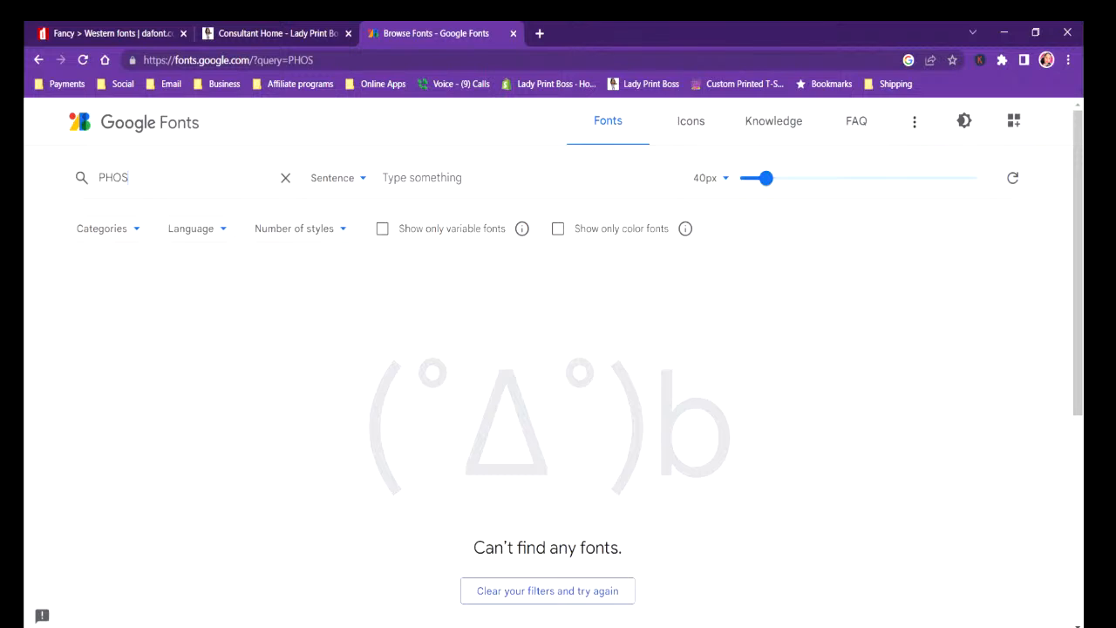
key("BackSpace")
key("BackSpace")
key("BackSpace")
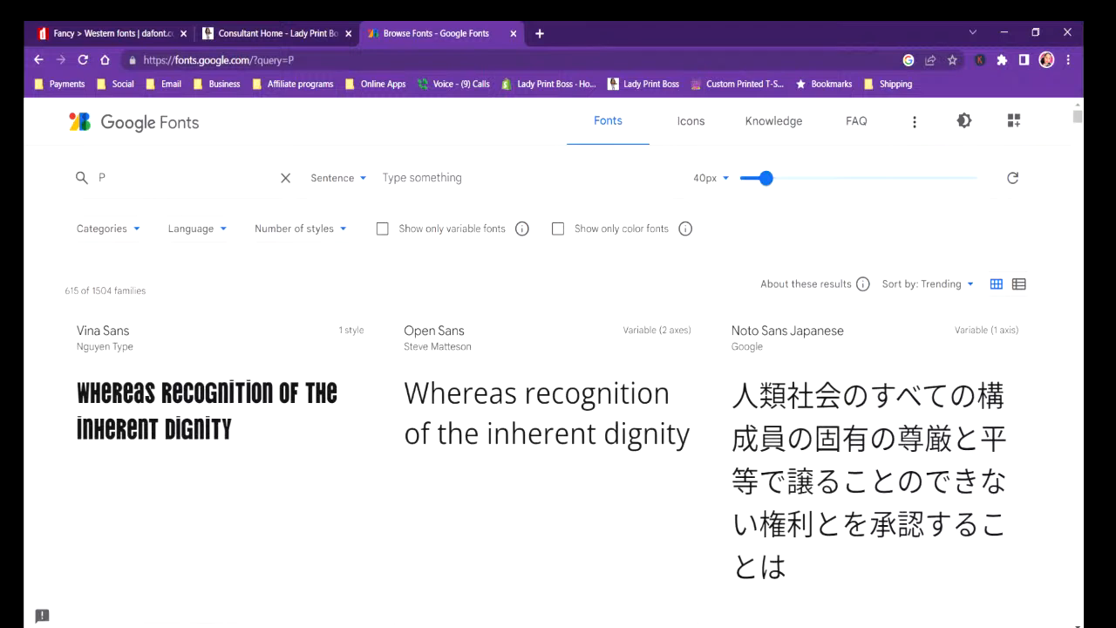
key("BackSpace")
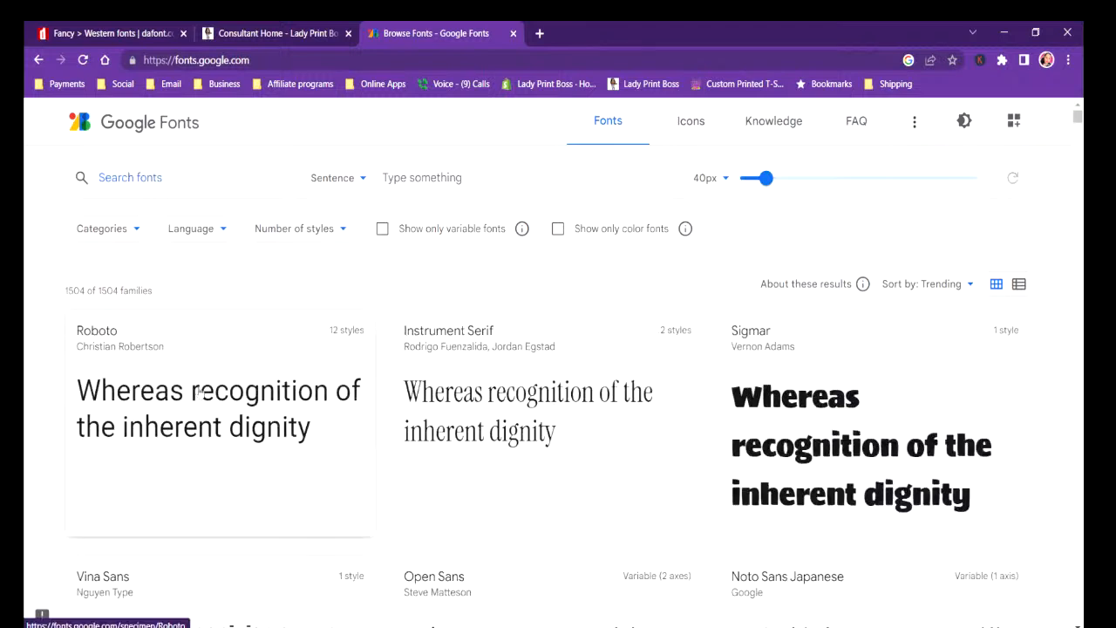
Browse the trending Google Fonts families for an outline style that suits the shirt lettering.
scroll(213, 487, "down", 5)
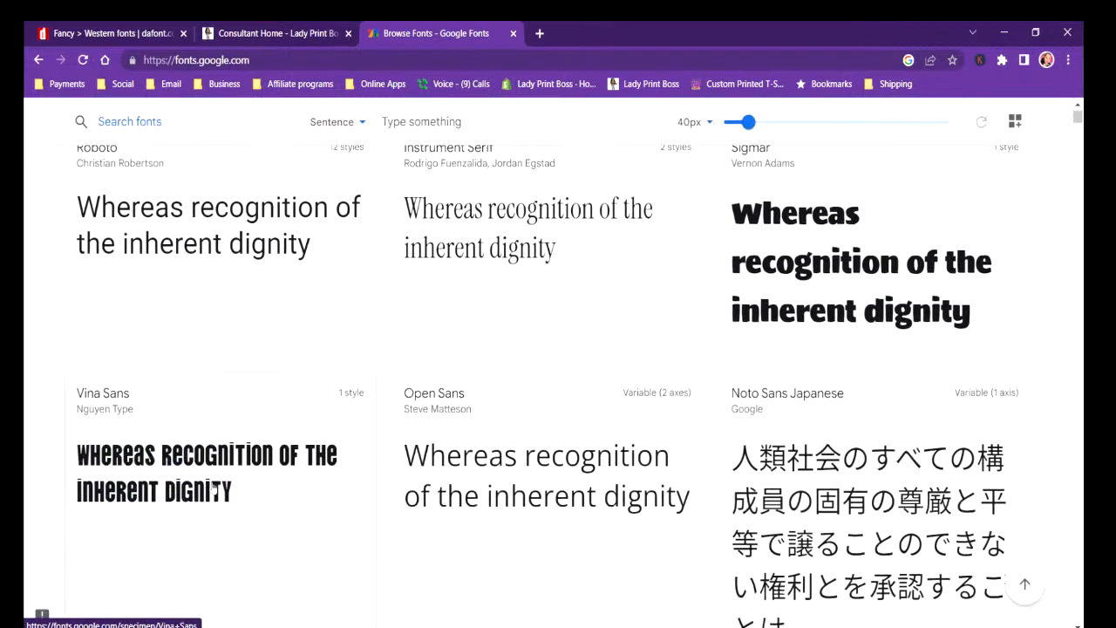
scroll(212, 487, "down", 14)
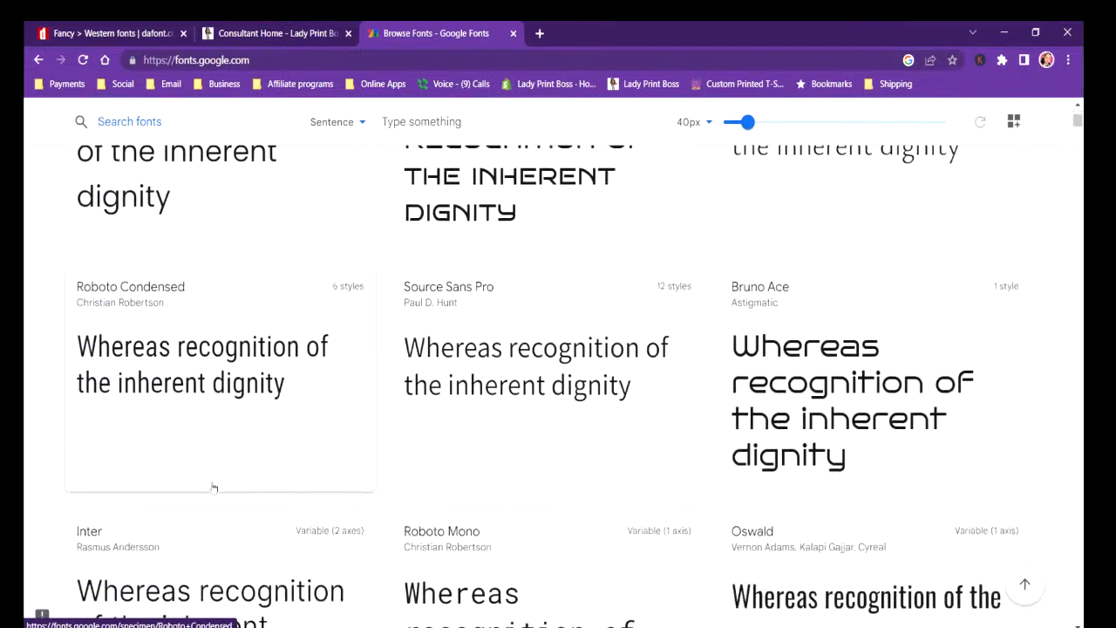
scroll(213, 487, "down", 18)
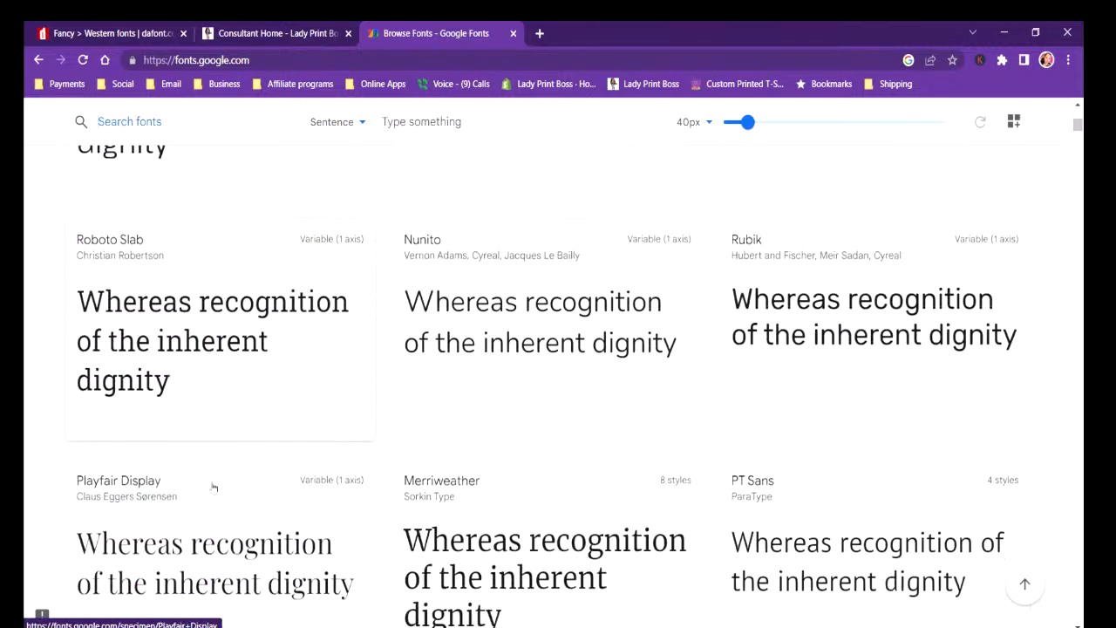
scroll(212, 486, "down", 8)
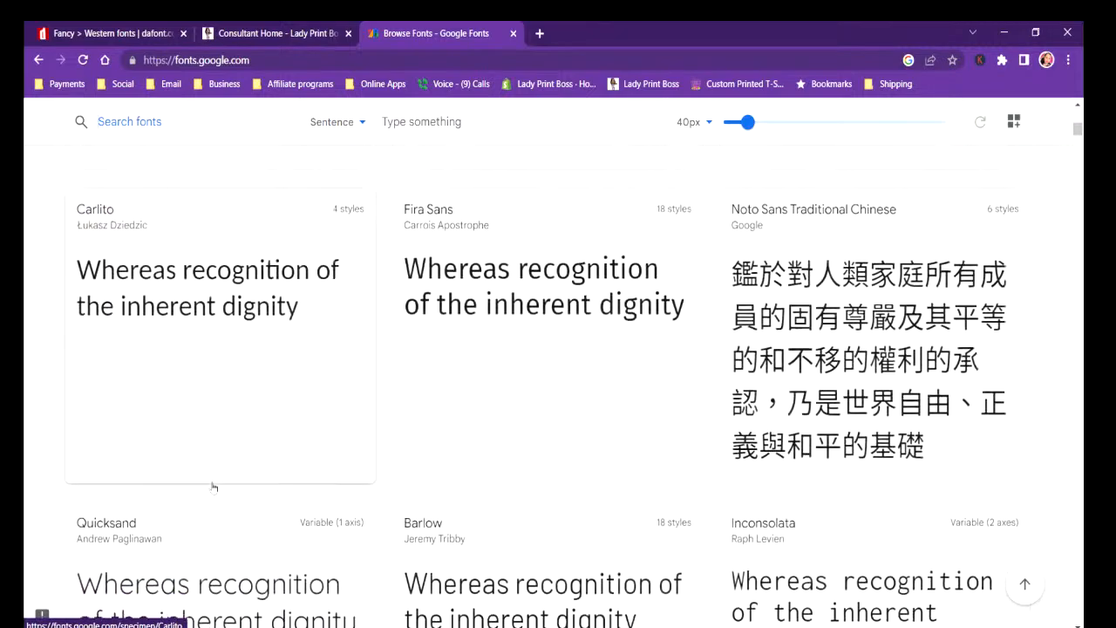
scroll(213, 486, "down", 8)
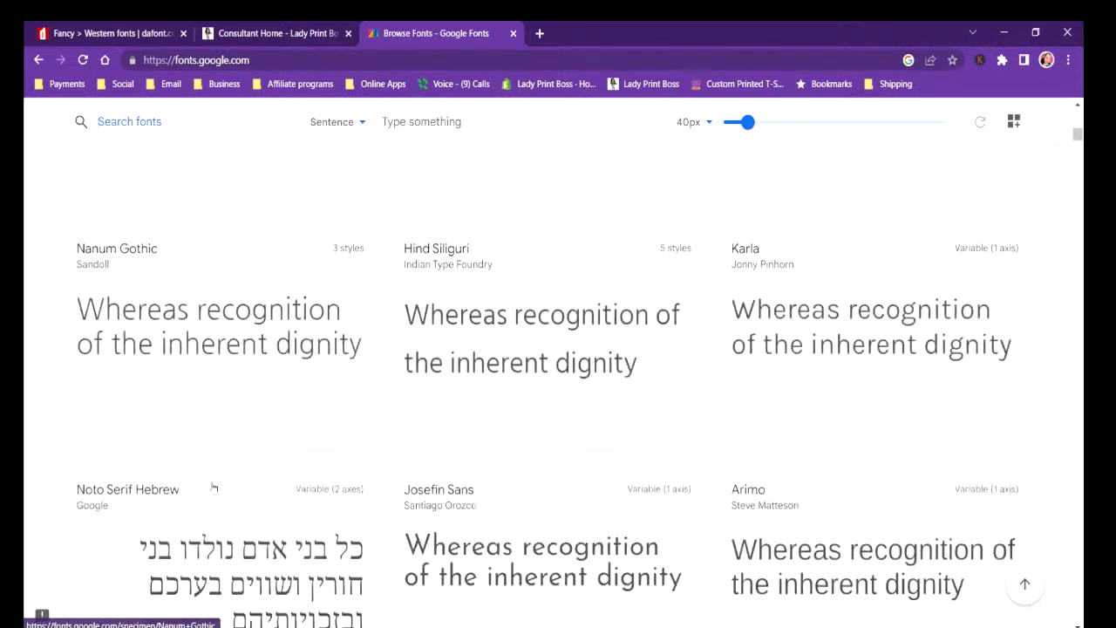
scroll(213, 487, "down", 12)
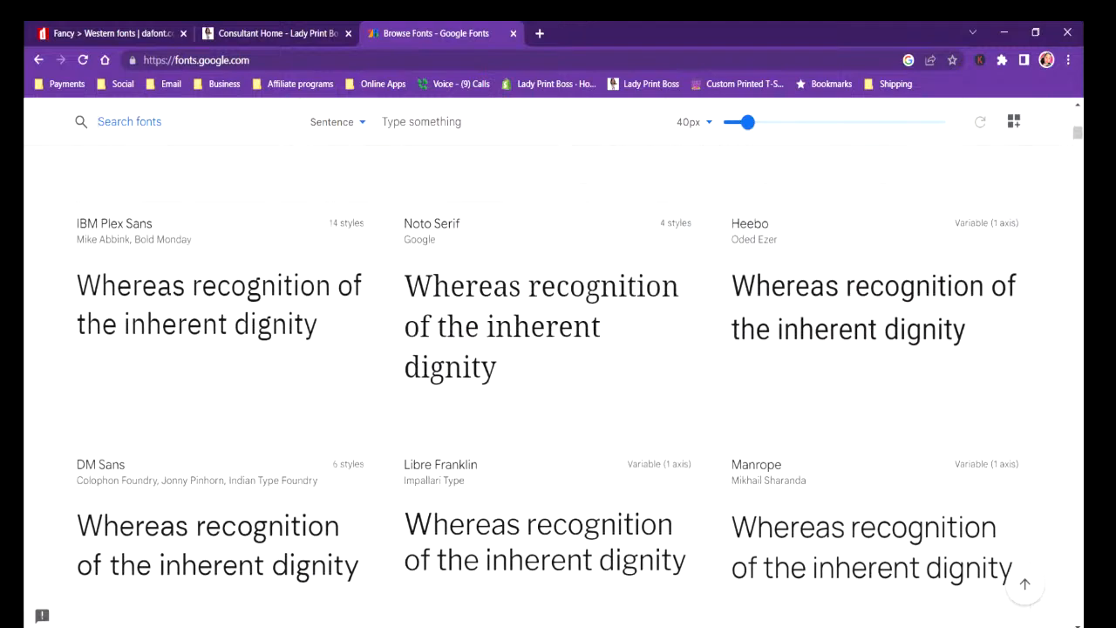
Search Google Fonts for OUT, replace the query with LINE, and look through the matching font samples.
type("OUT")
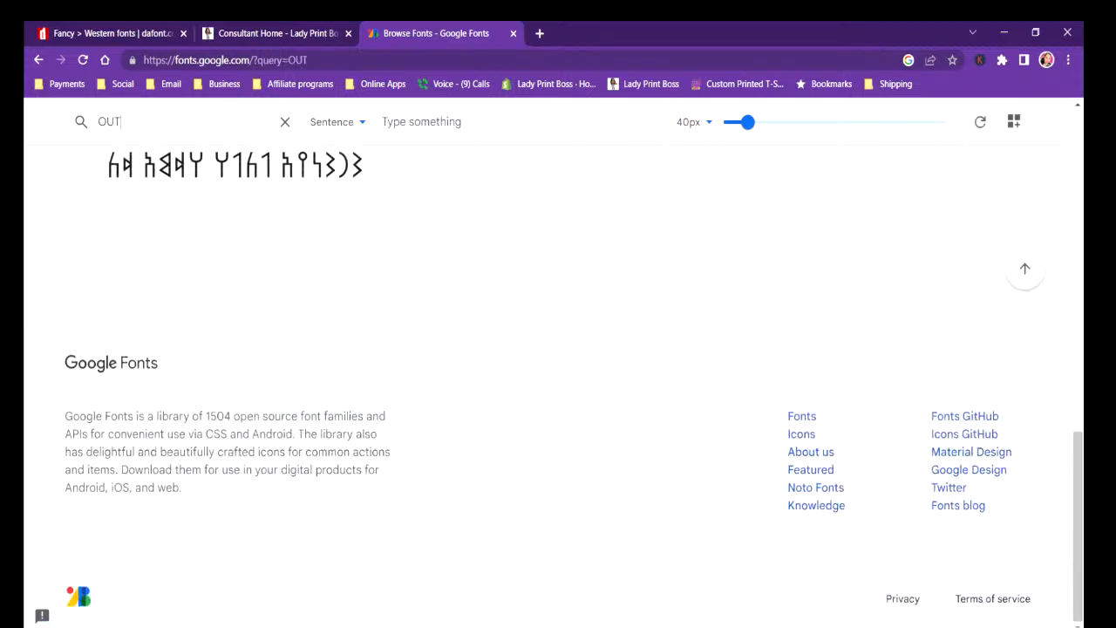
key("BackSpace")
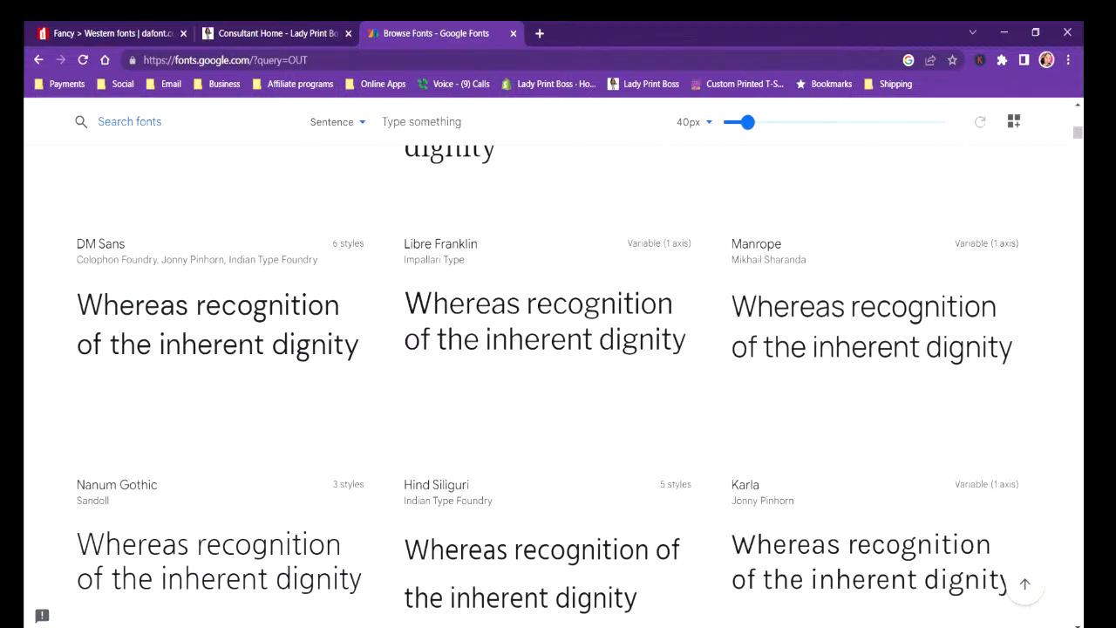
type("LINE")
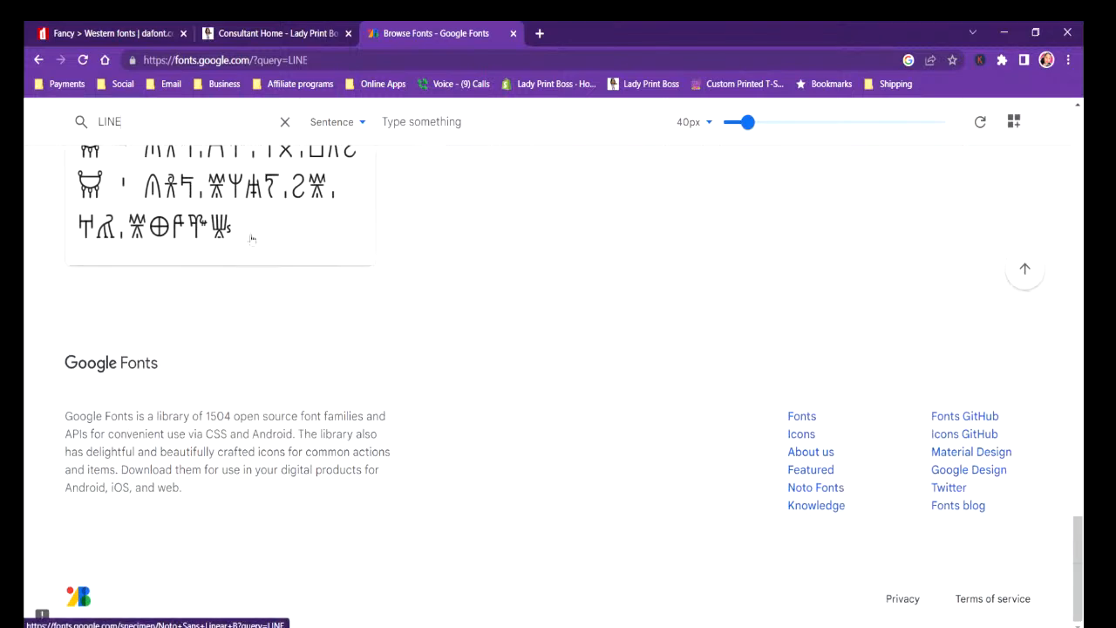
scroll(270, 253, "up", 5)
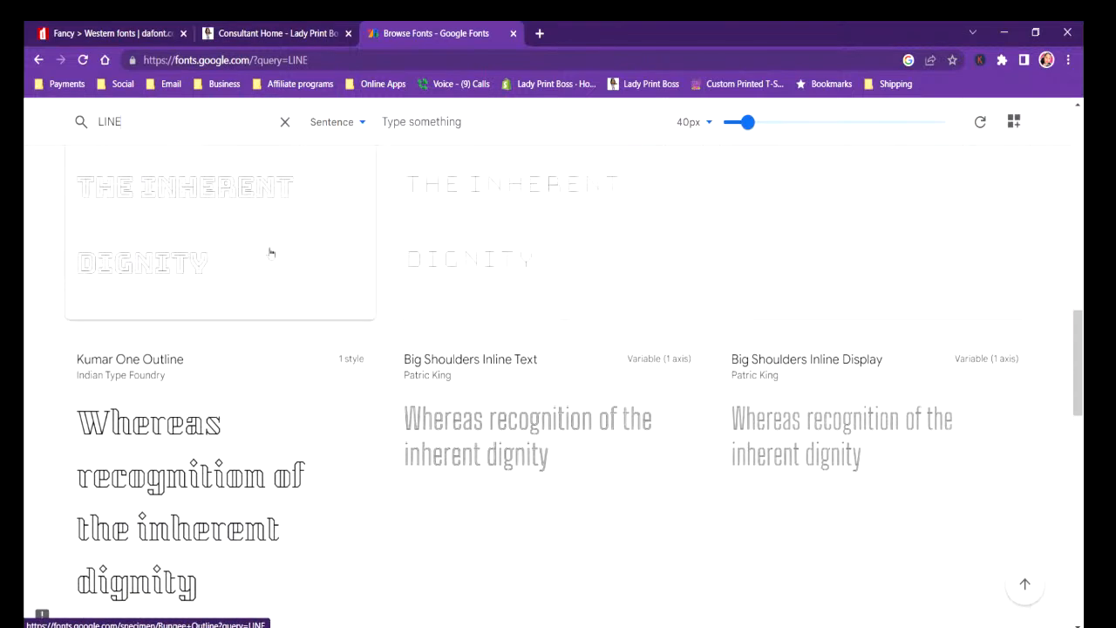
scroll(271, 253, "up", 4)
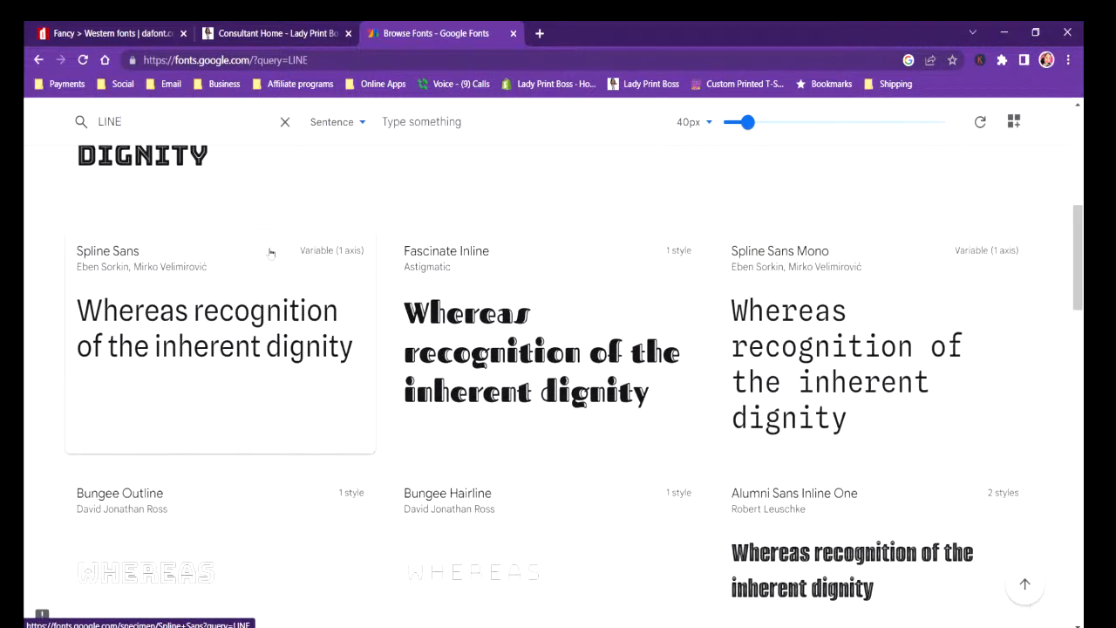
Examine the inline and outline font samples in the LINE results for a match to the shirt lettering.
scroll(271, 253, "up", 3)
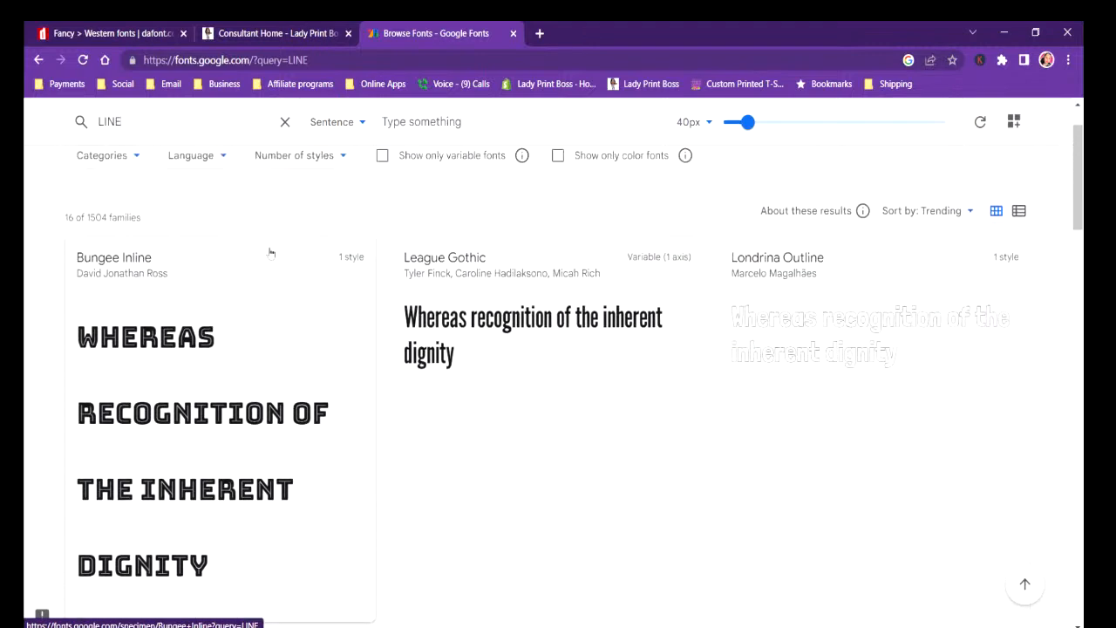
scroll(270, 253, "down", 2)
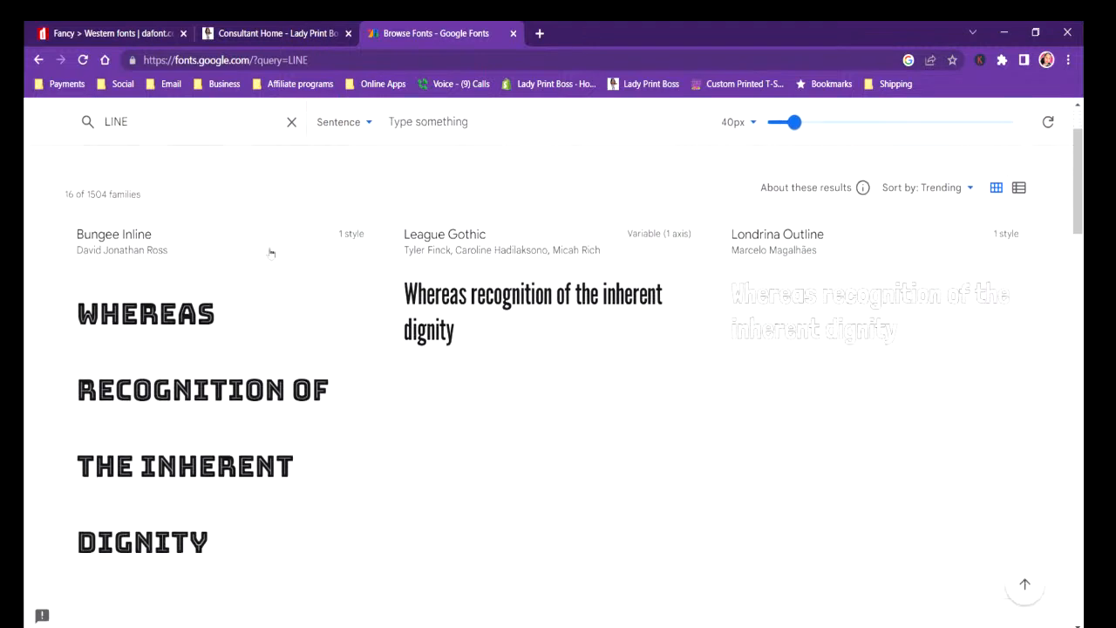
scroll(270, 253, "down", 4)
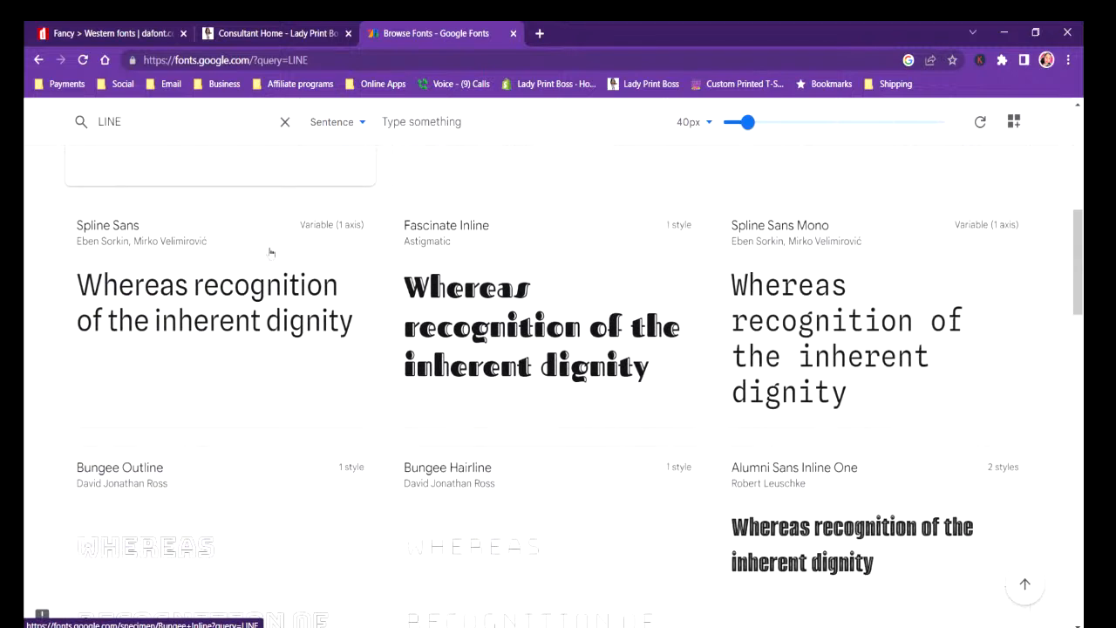
scroll(282, 393, "down", 7)
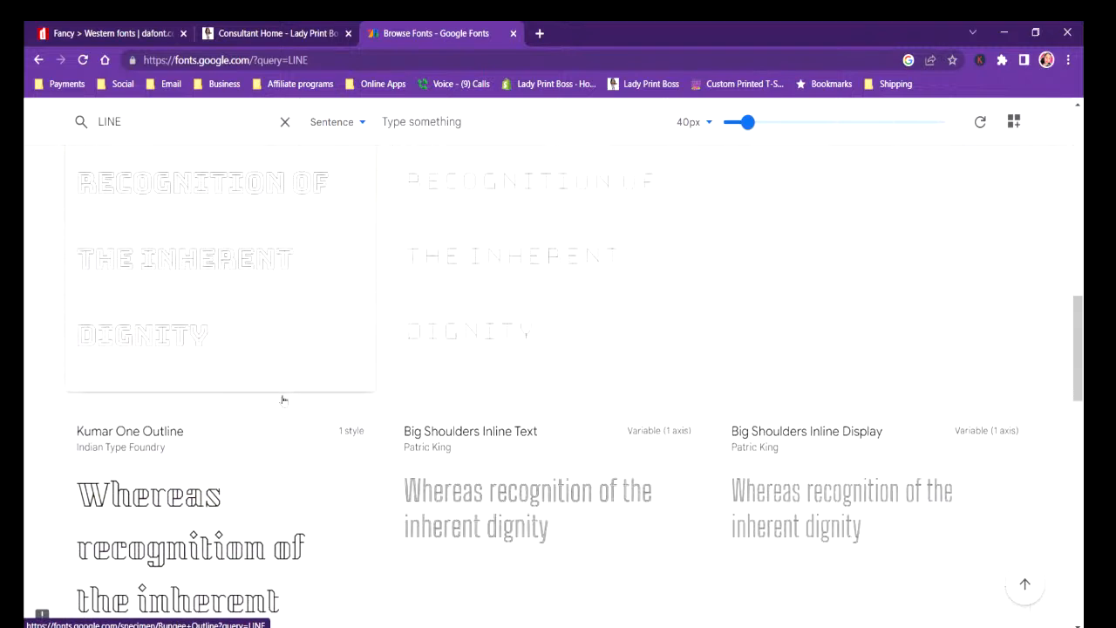
scroll(282, 399, "down", 9)
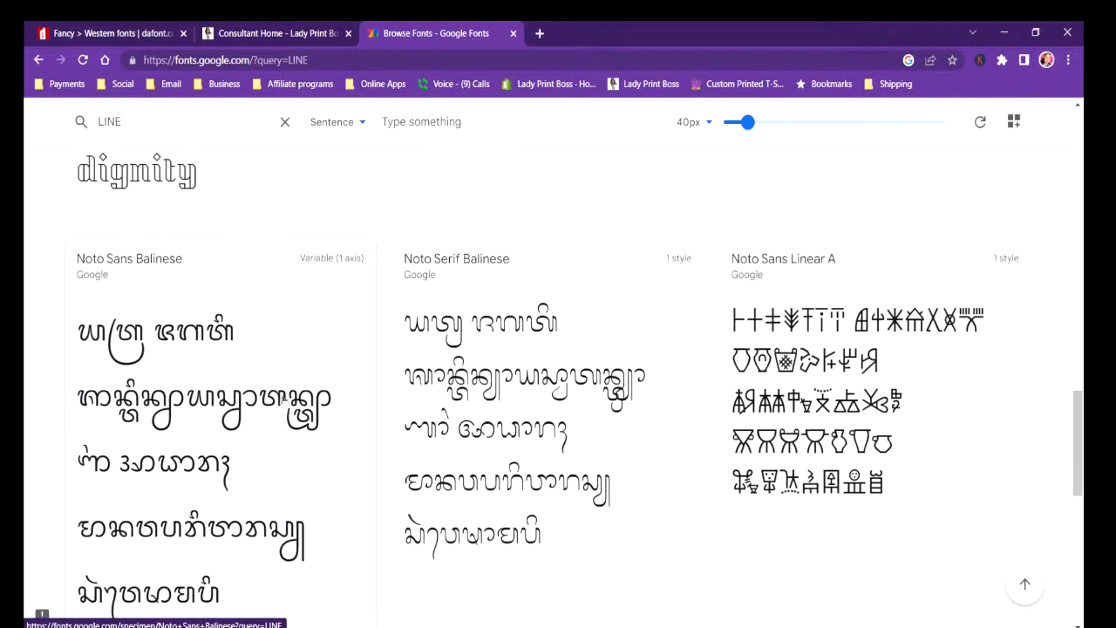
scroll(283, 399, "down", 3)
scroll(296, 332, "up", 15)
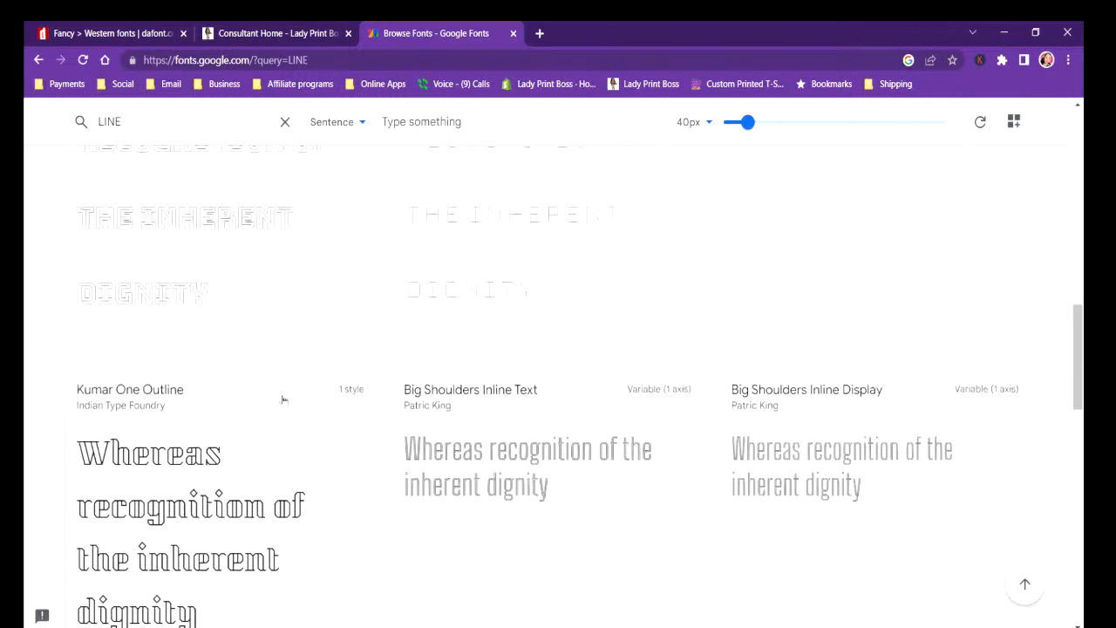
scroll(309, 272, "up", 10)
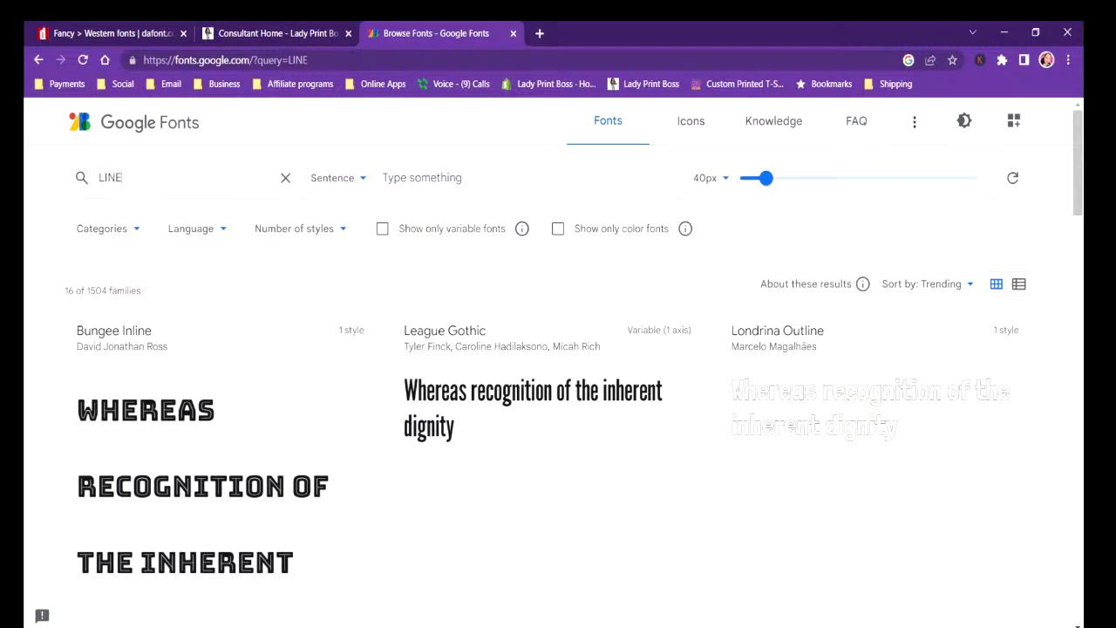
Switch to CorelDRAW and start a new line of text in the empty area just below the page with the A heart R design.
left_click(1009, 32)
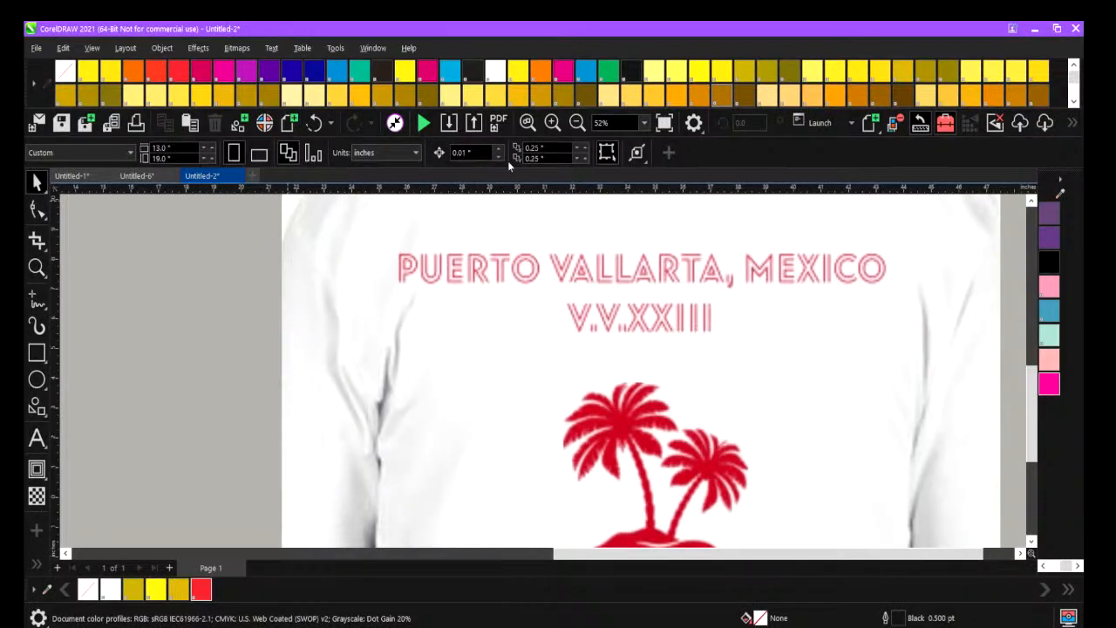
left_click(576, 123)
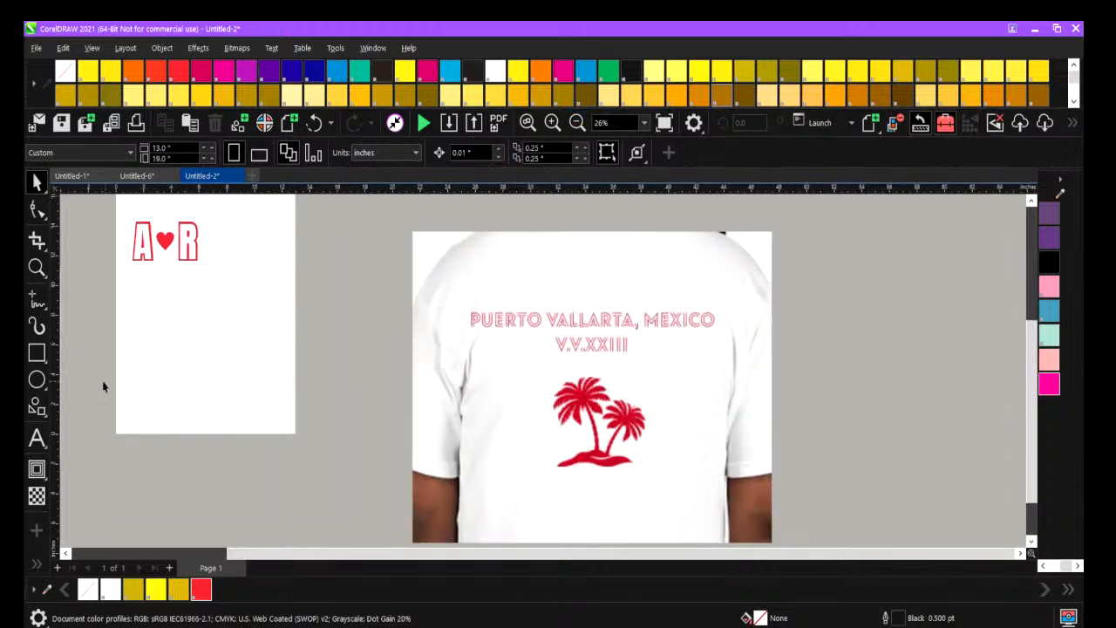
left_click(37, 438)
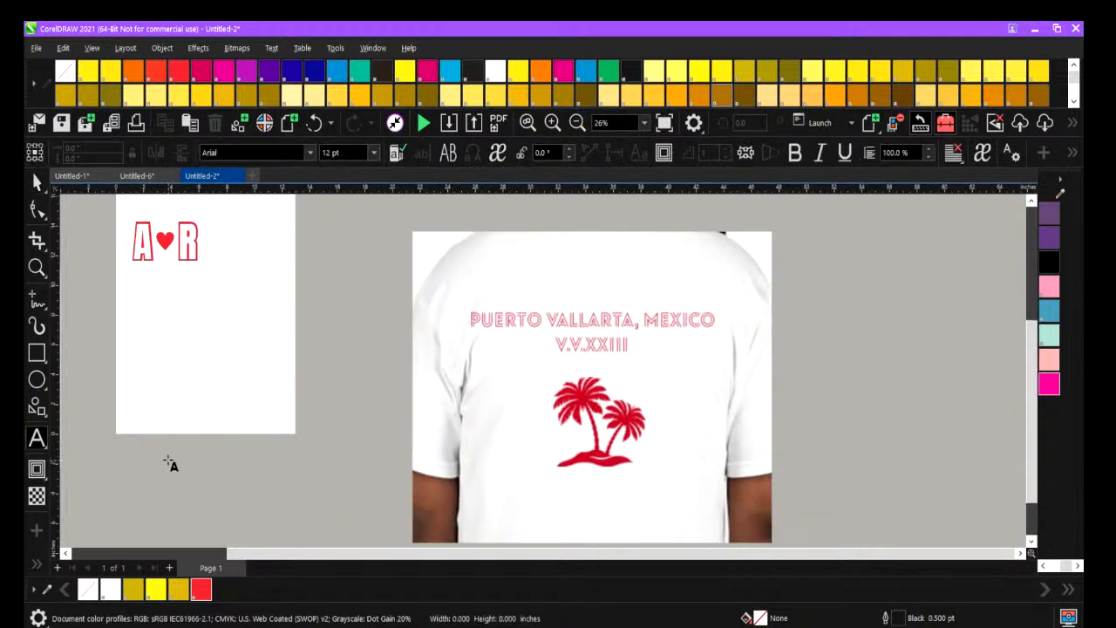
left_click(168, 460)
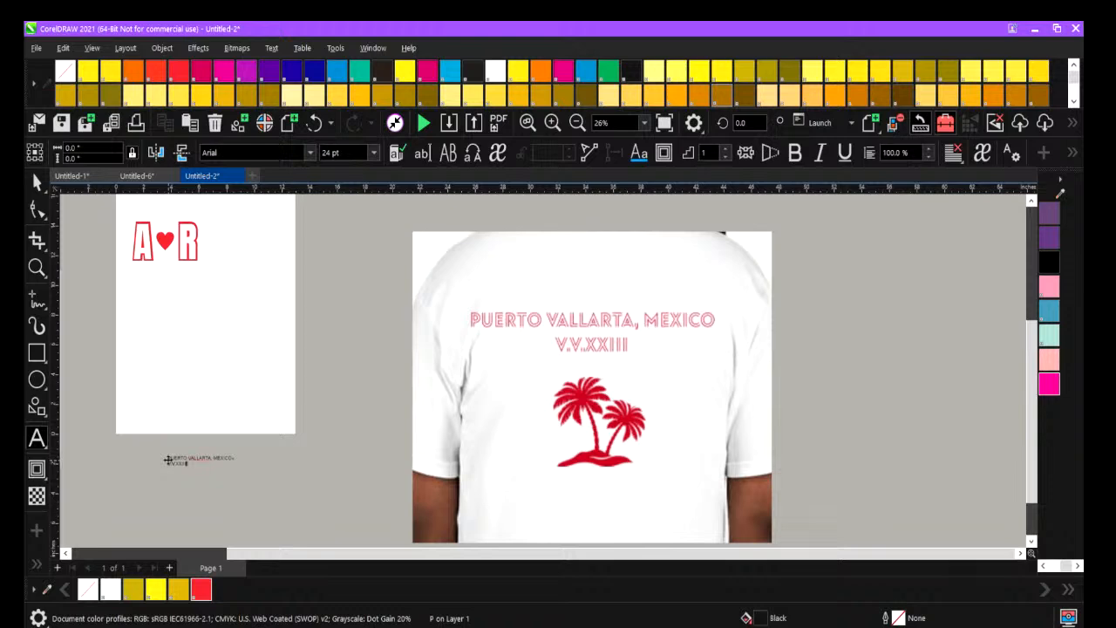
Enlarge the two-line PUERTO VALLARTA, MEXICO / V.V.XXIII text to about 26.3 in wide and center-align its lines.
left_click(167, 460)
left_click_drag(277, 435, 531, 374)
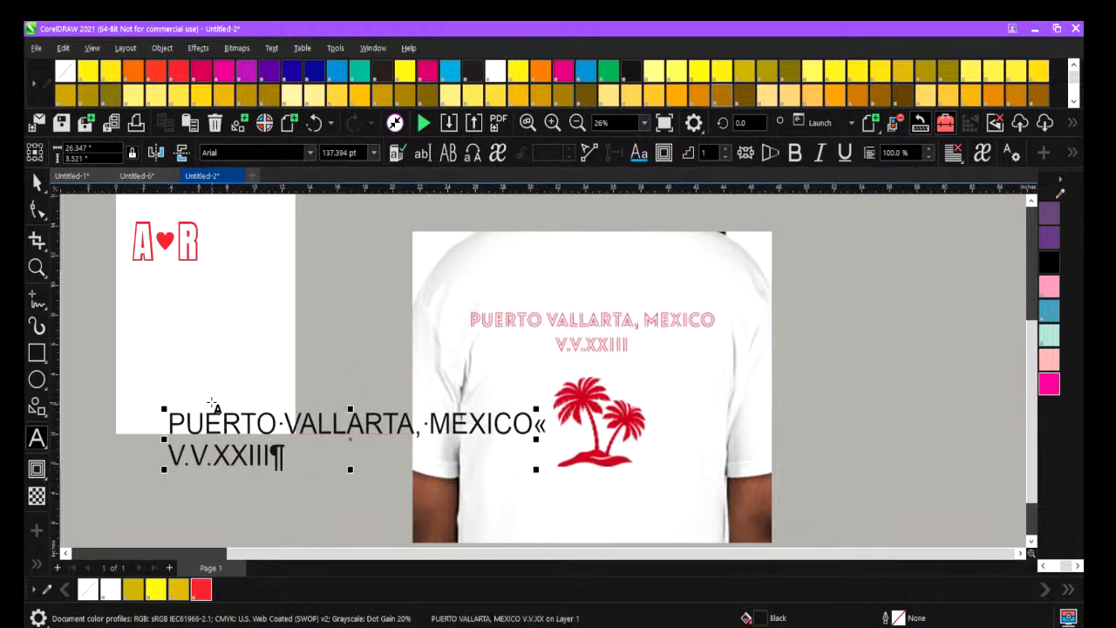
left_click_drag(171, 427, 339, 476)
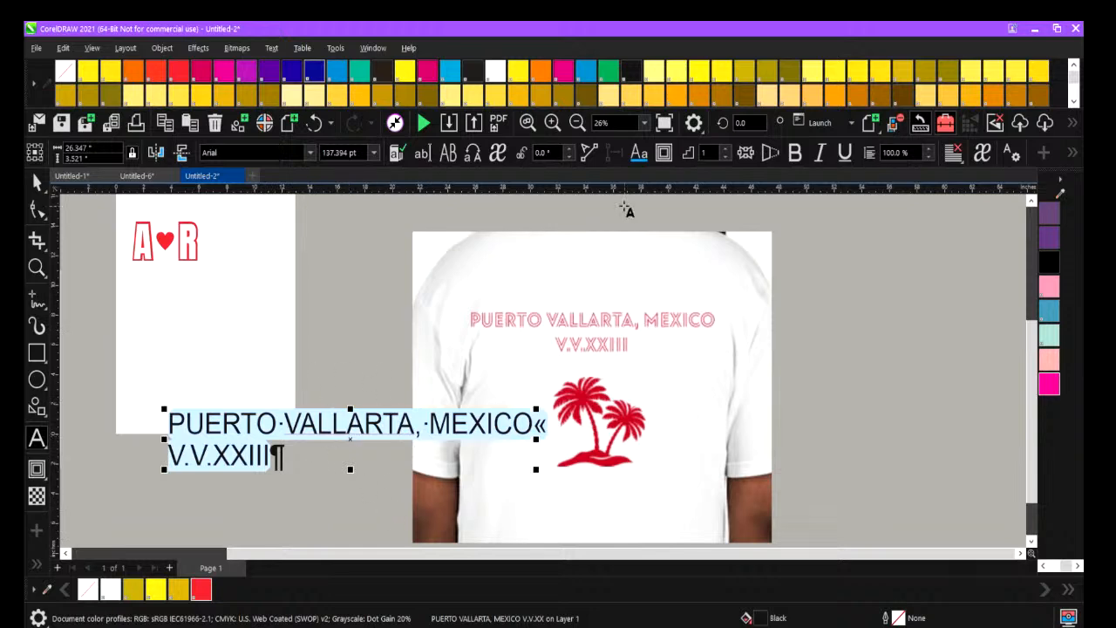
left_click(953, 152)
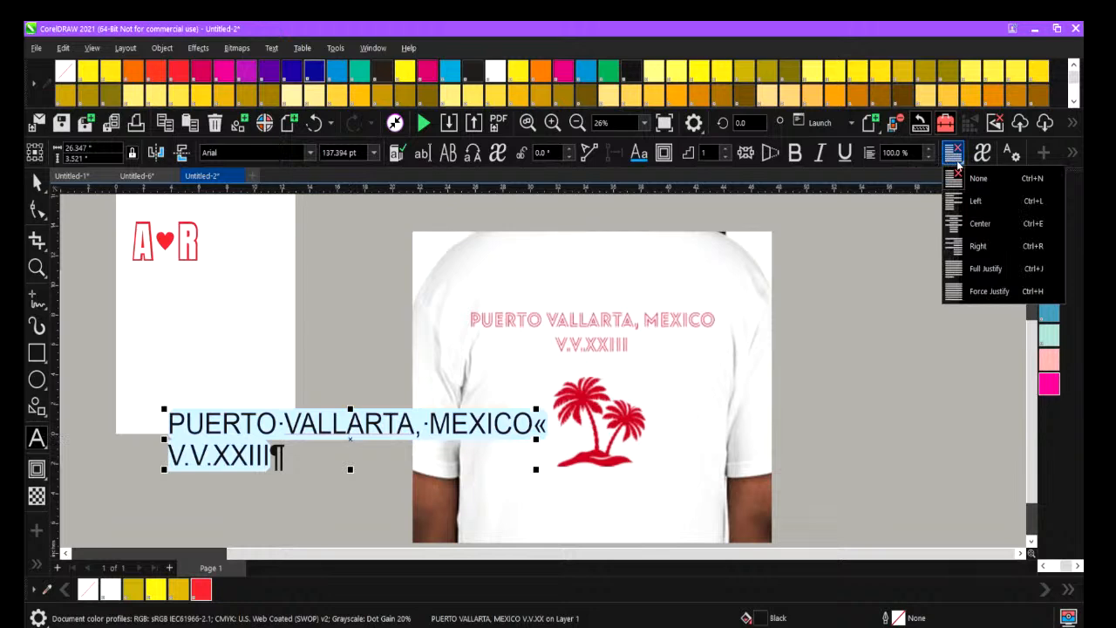
left_click(972, 221)
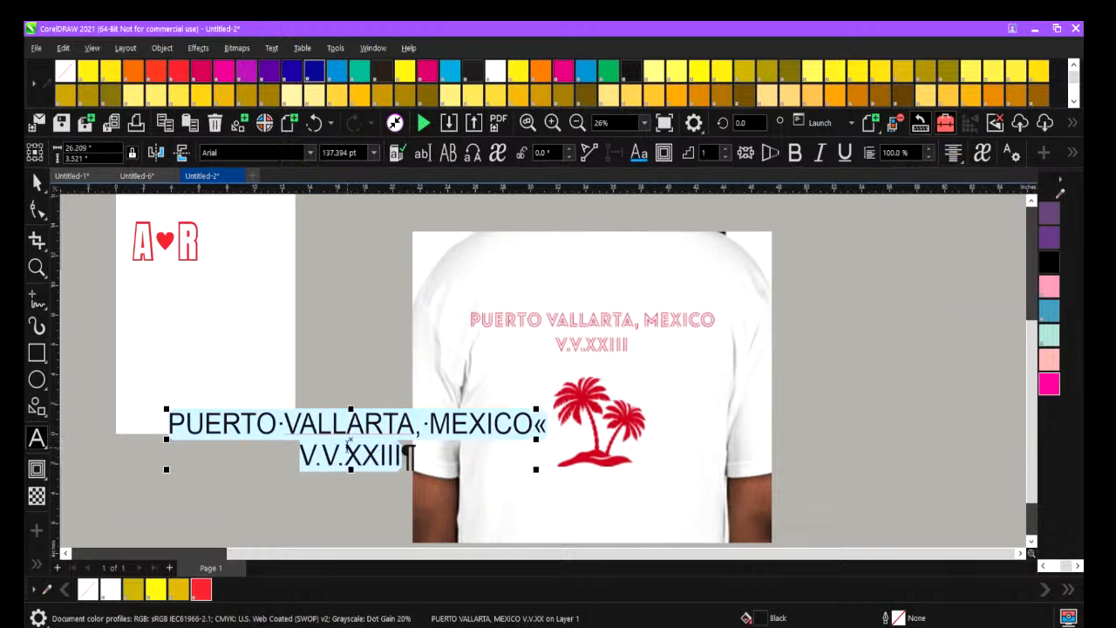
Move the new text onto the shirt photo just above the original lettering and fill it with PANTONE Red 032 C.
left_click_drag(360, 441, 527, 272)
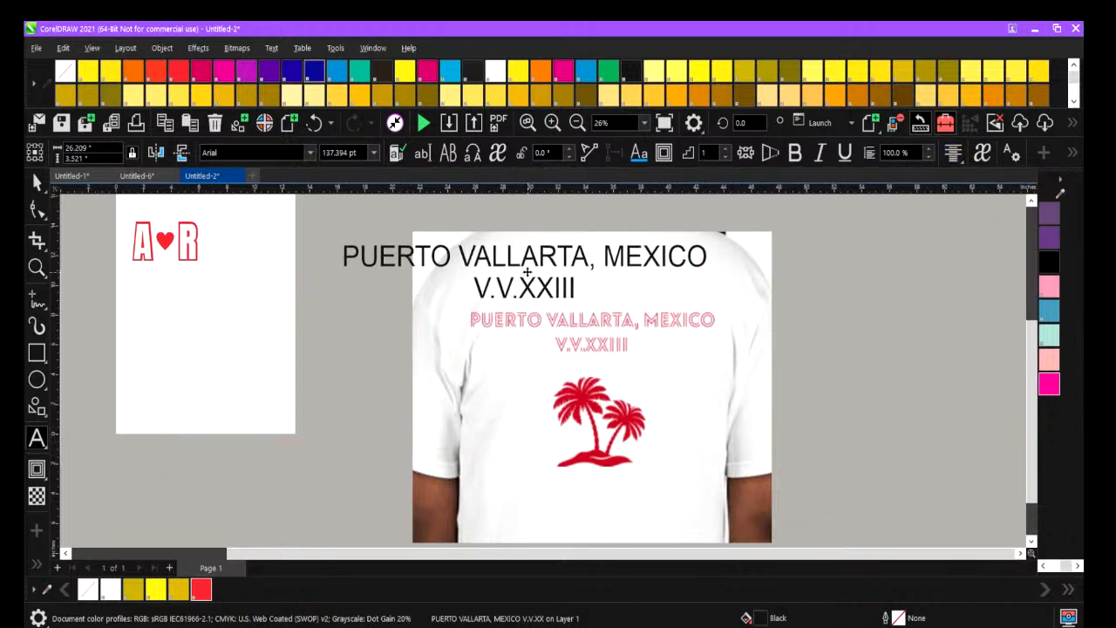
left_click(526, 272)
left_click_drag(345, 258, 706, 261)
left_click_drag(652, 322, 575, 293)
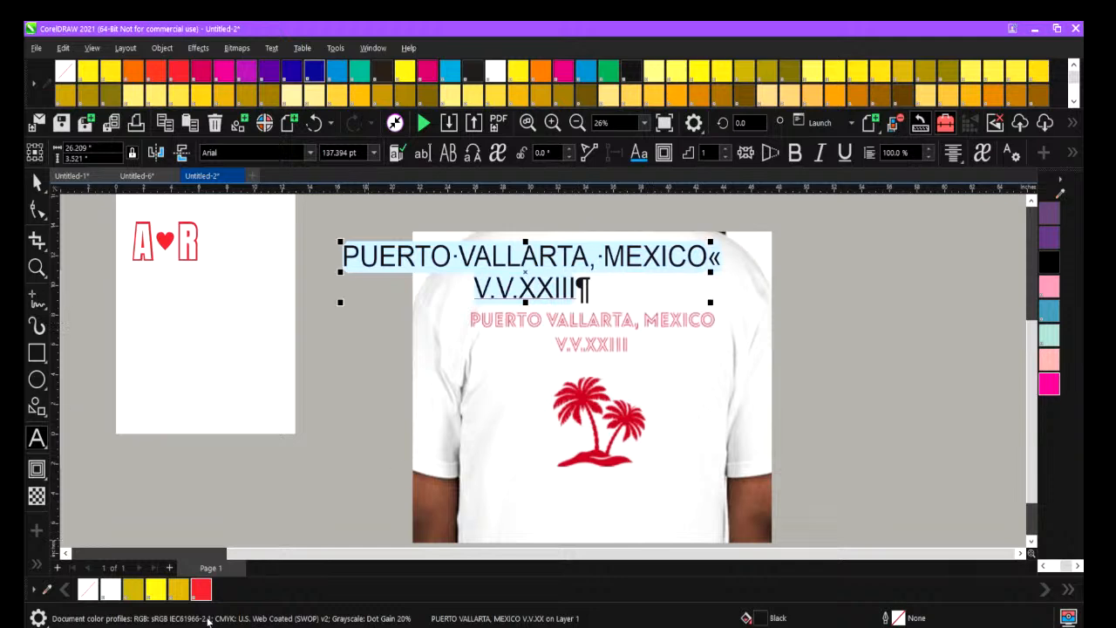
left_click(201, 589)
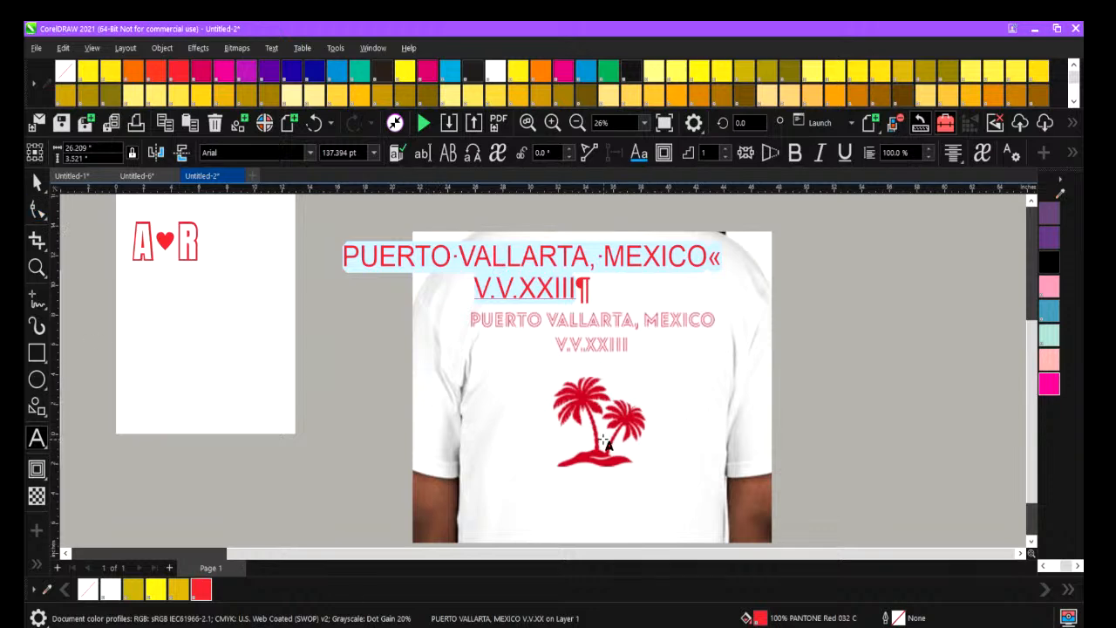
Switch to the browser, search Google for palm tree clip art and show the image results.
key("alt+Tab")
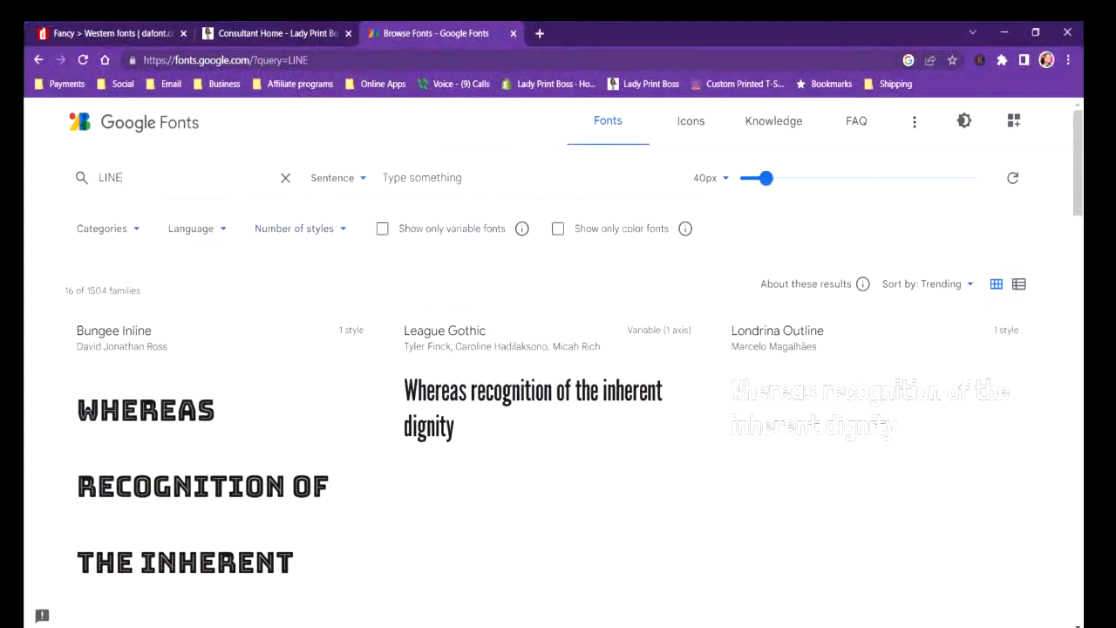
left_click(298, 60)
type("PA")
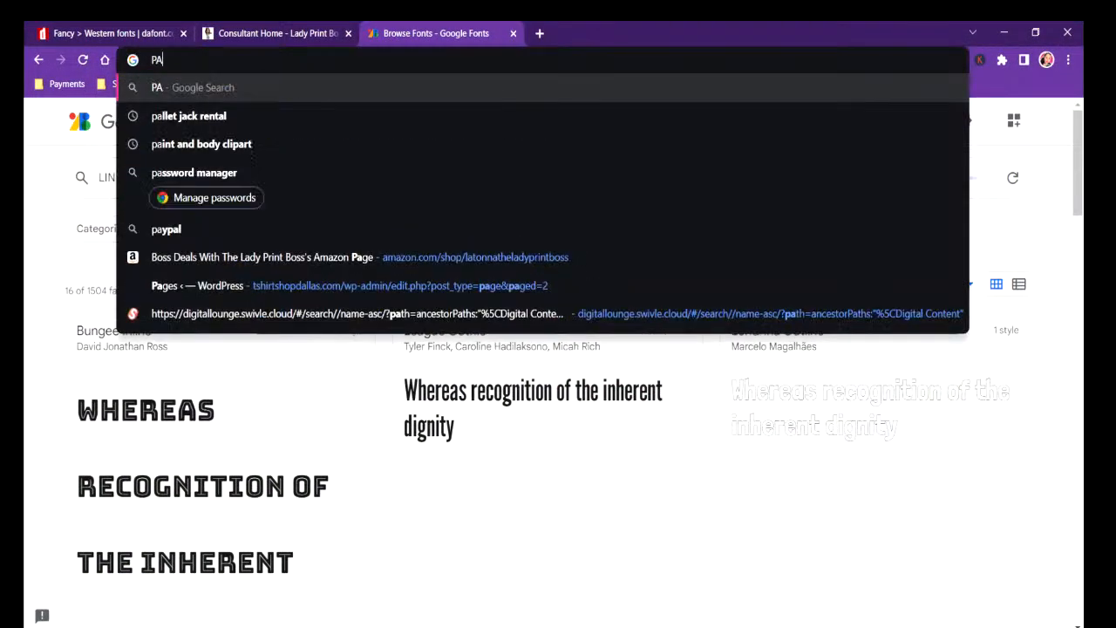
type("LM TREE CLIP")
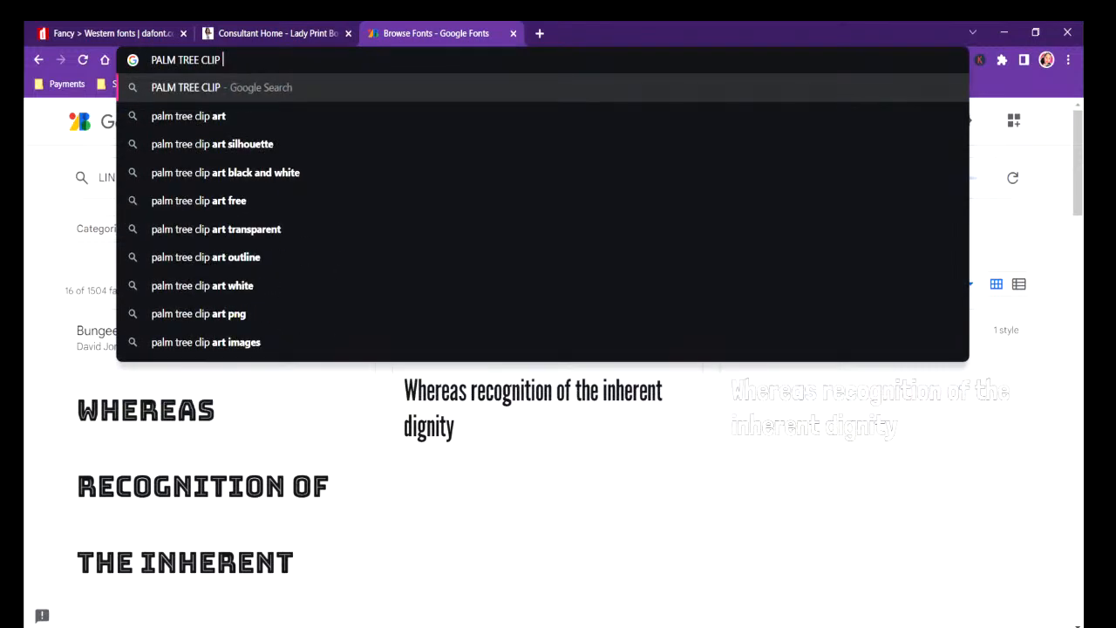
left_click(248, 114)
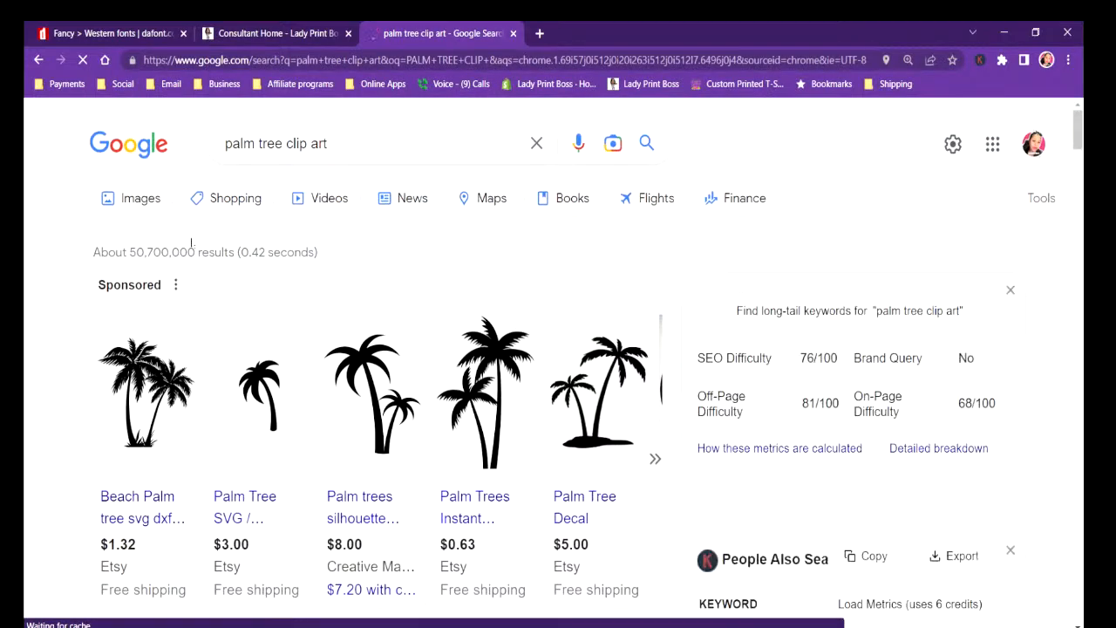
left_click(129, 199)
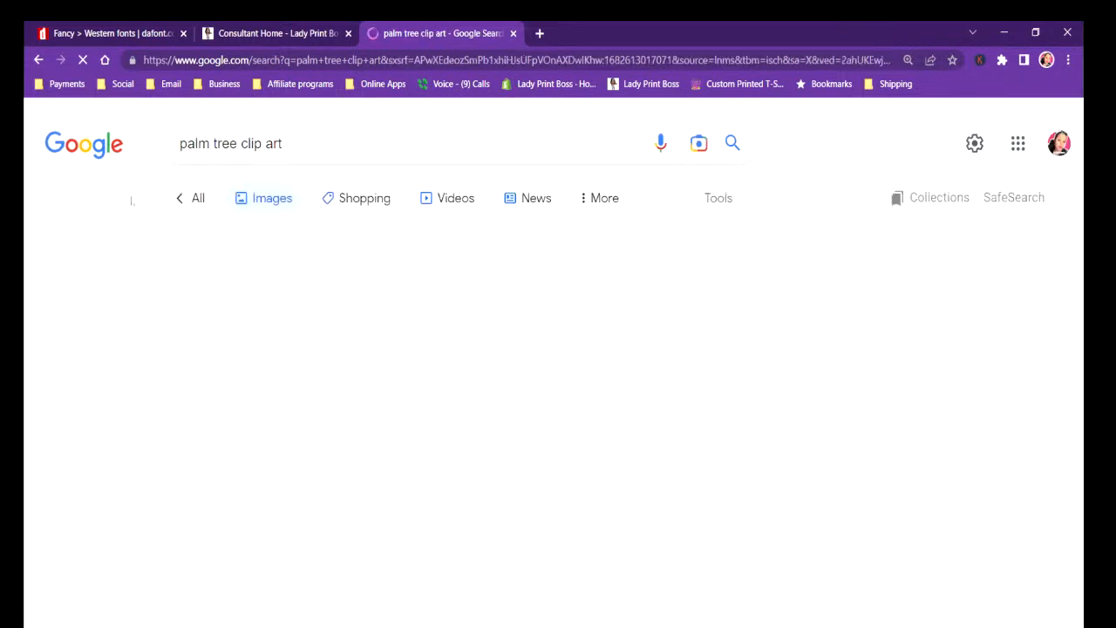
Look through the palm tree clip art images and open the $1.52 Etsy listing of two palm silhouettes on a mound.
scroll(561, 540, "down", 2)
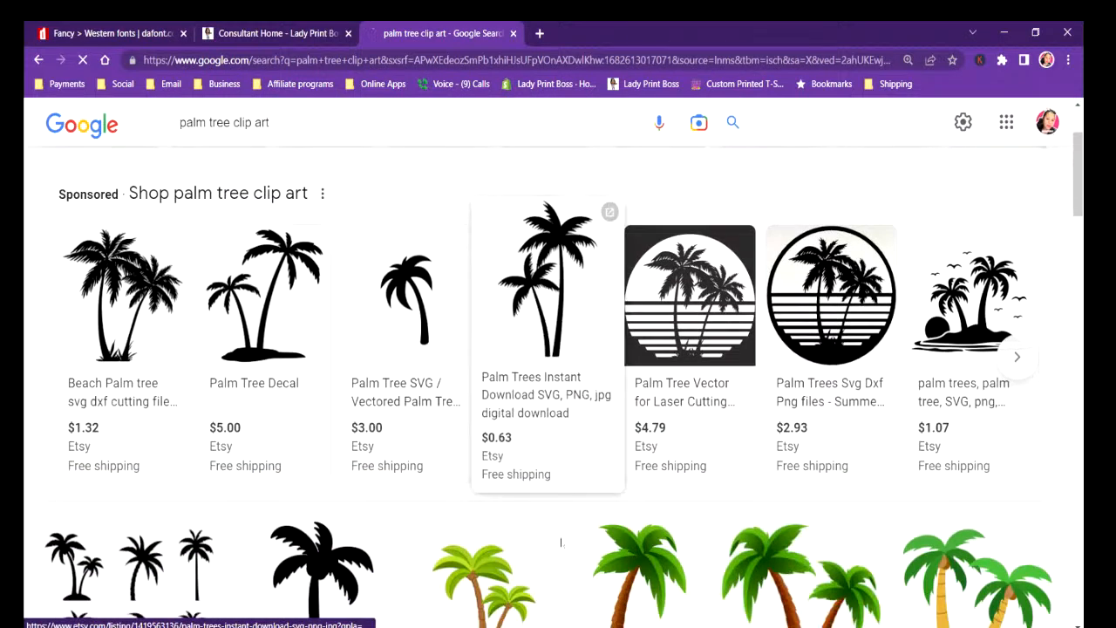
scroll(561, 541, "down", 3)
scroll(561, 541, "down", 6)
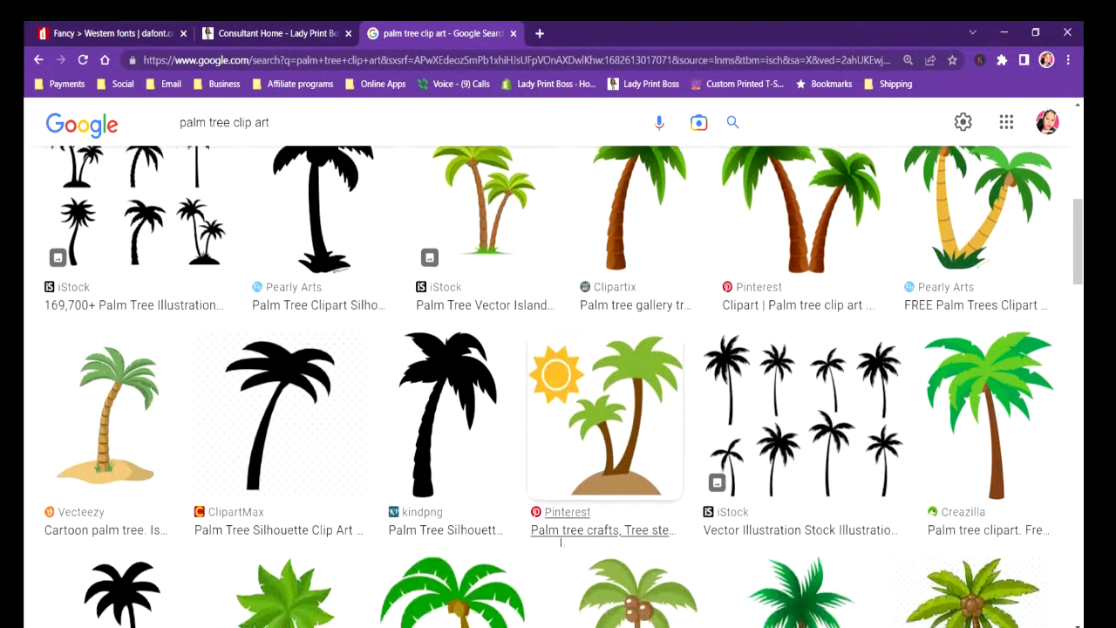
scroll(561, 542, "down", 7)
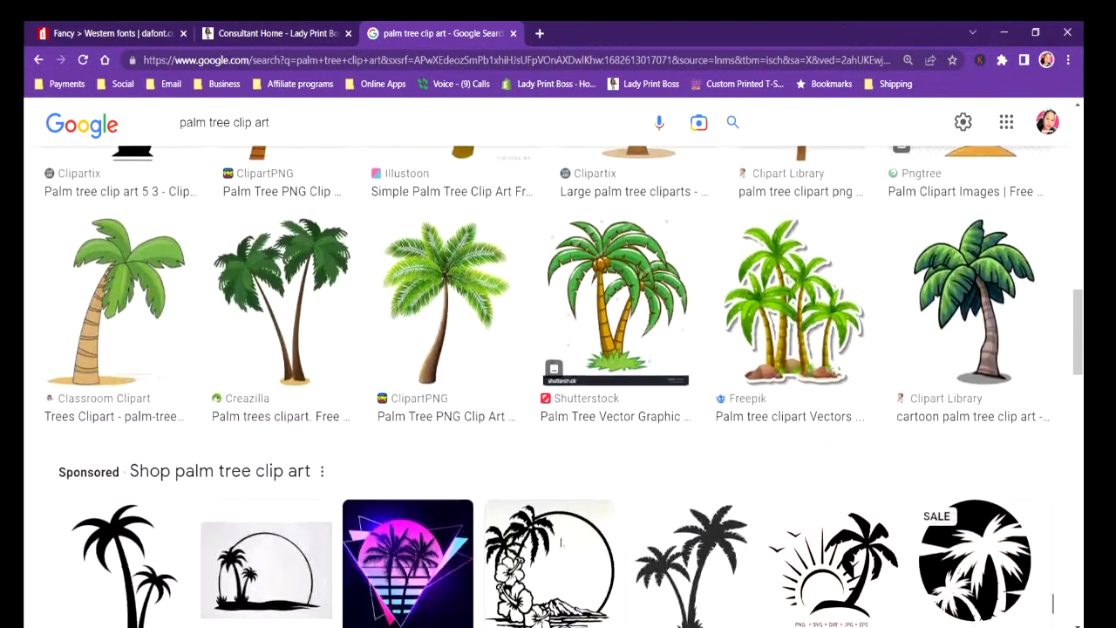
scroll(560, 542, "down", 4)
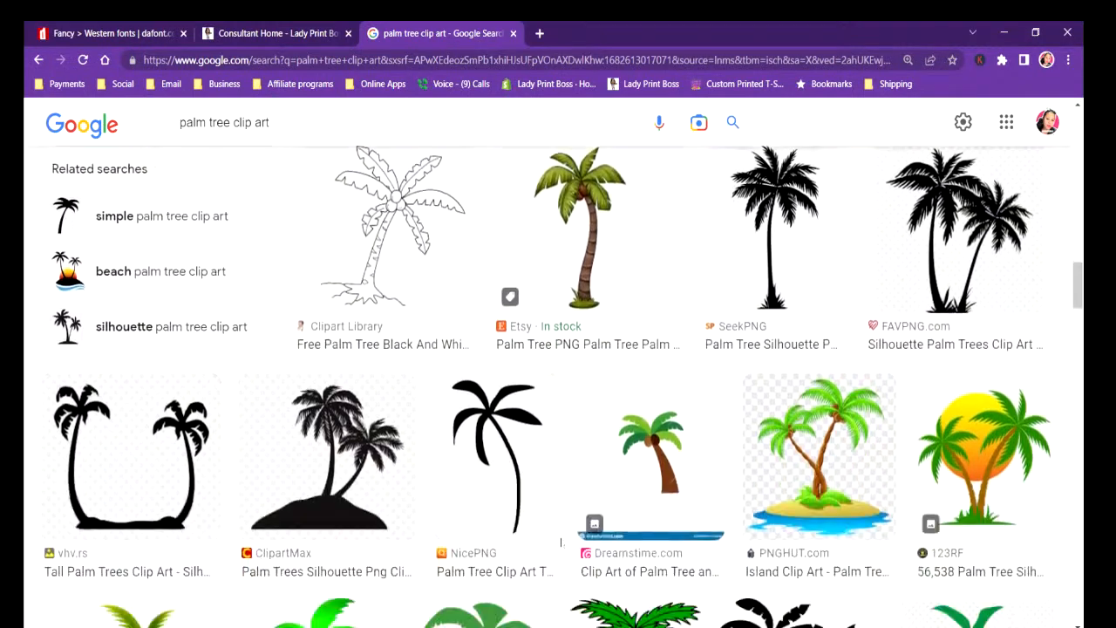
scroll(331, 351, "up", 1)
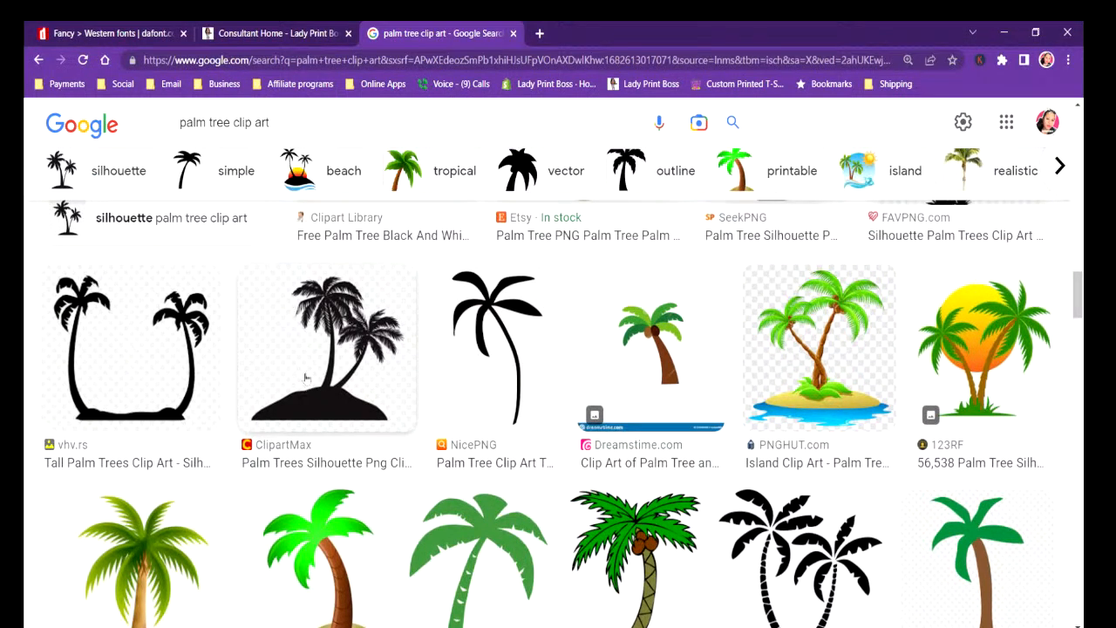
scroll(367, 427, "down", 6)
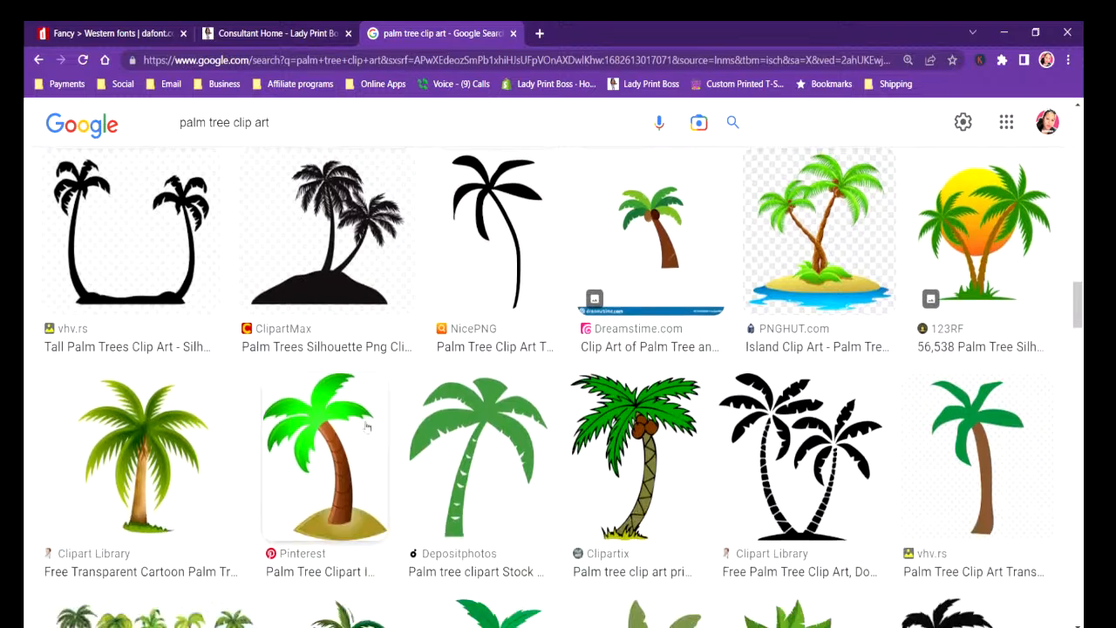
scroll(367, 426, "down", 2)
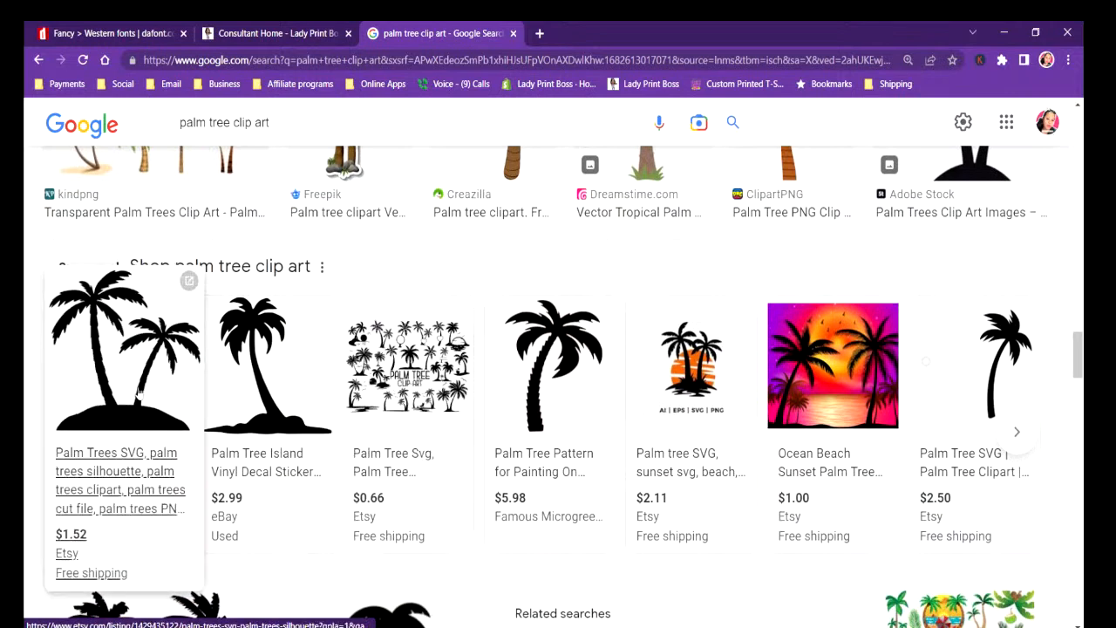
left_click(133, 395)
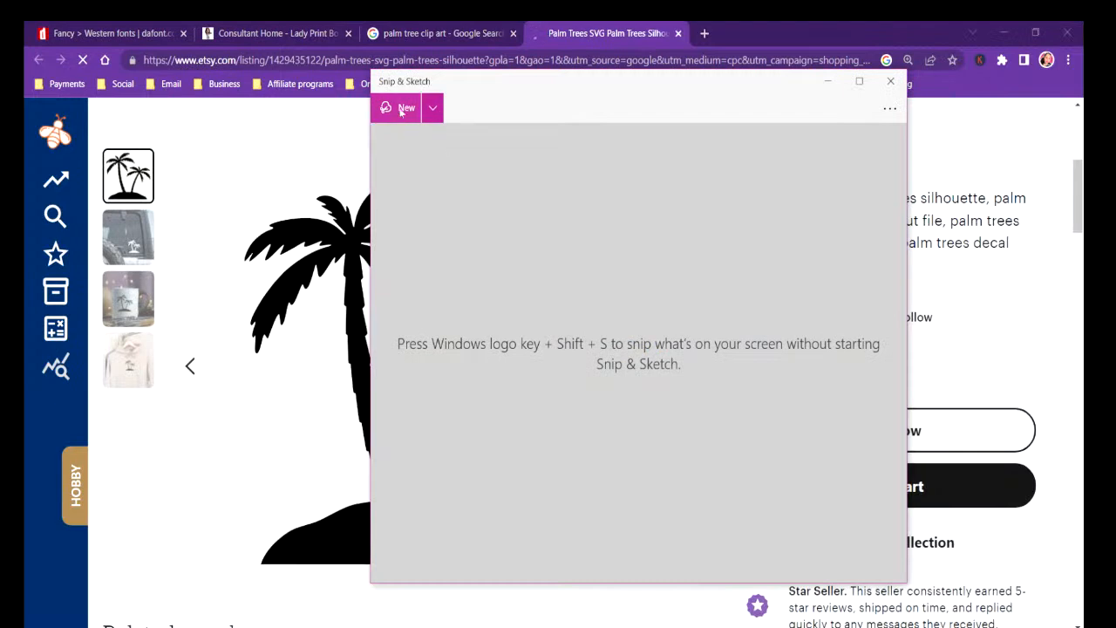
Capture the listing's two-palm silhouette with Snip & Sketch and save it to the Desktop as PNG file PALM TREE.
left_click(392, 109)
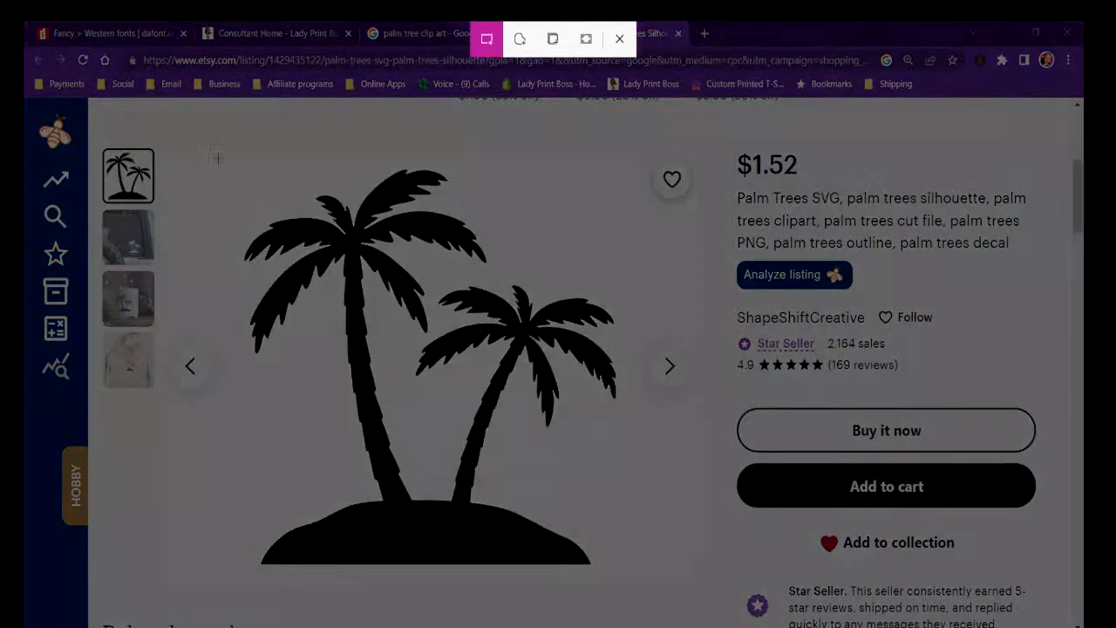
left_click_drag(214, 146, 660, 595)
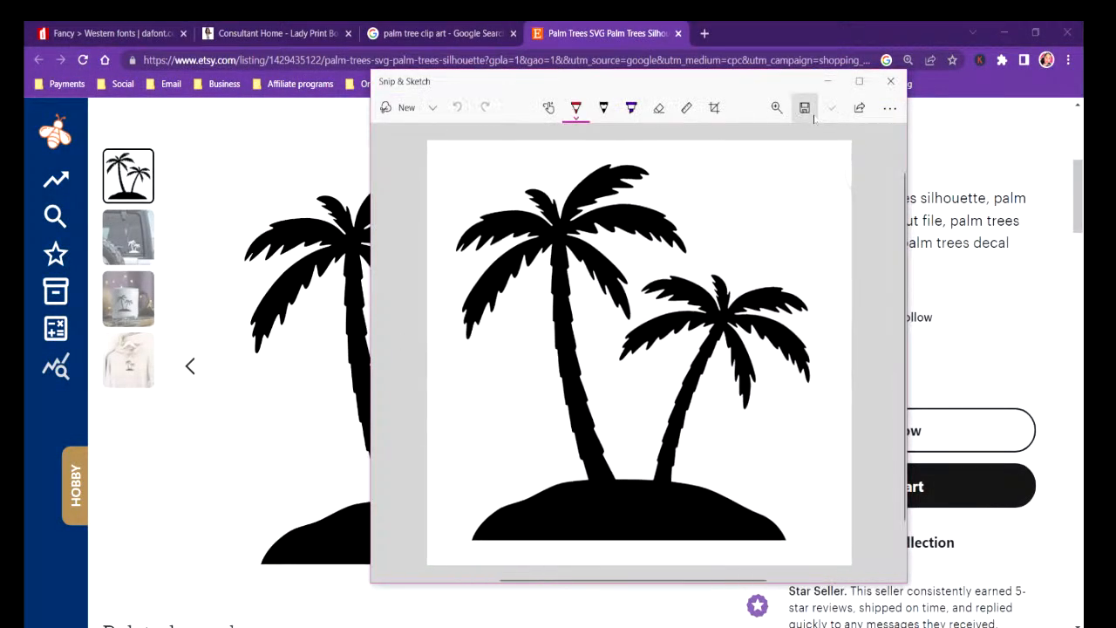
left_click(804, 107)
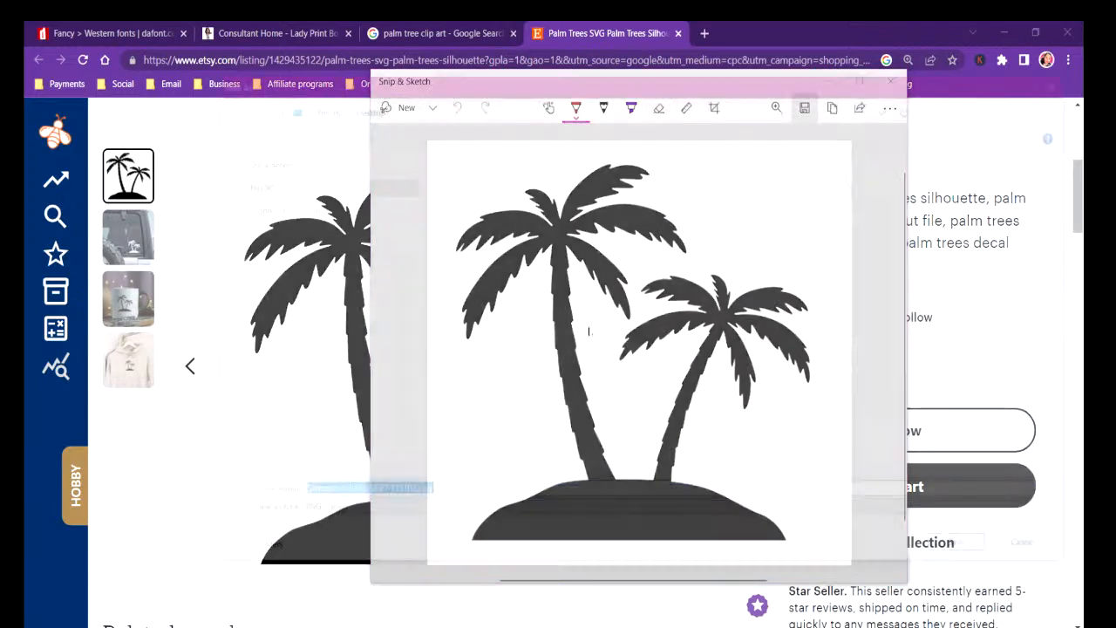
type("PALM TREE")
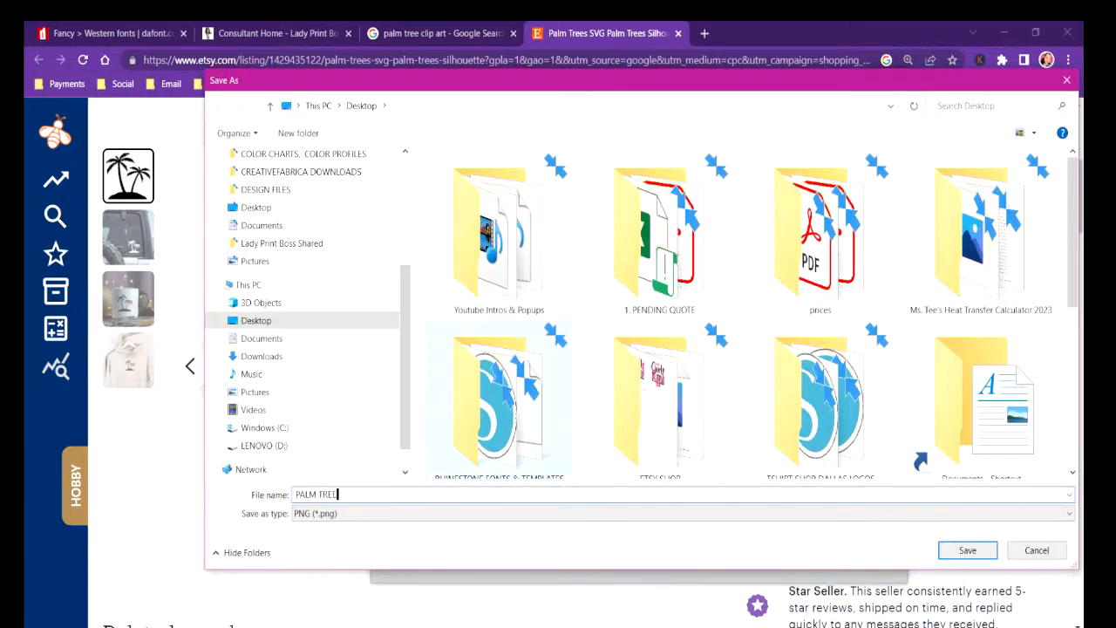
left_click(989, 555)
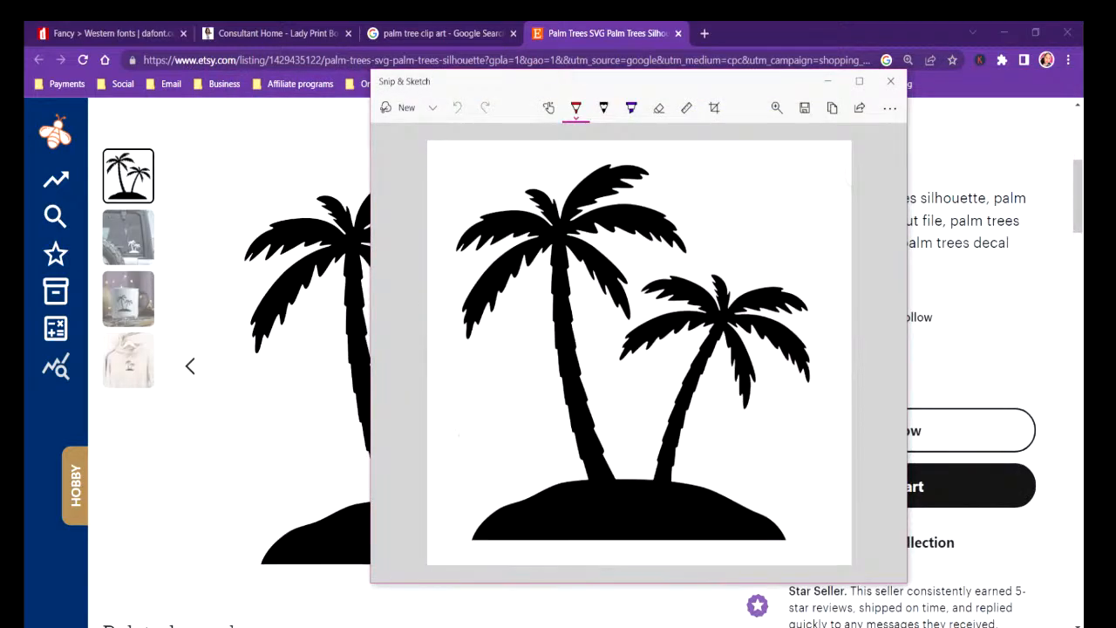
Switch to the Untitled-2 document in CorelDRAW and paste the palm tree snip in the empty area between the page and shirt photo.
left_click(569, 215)
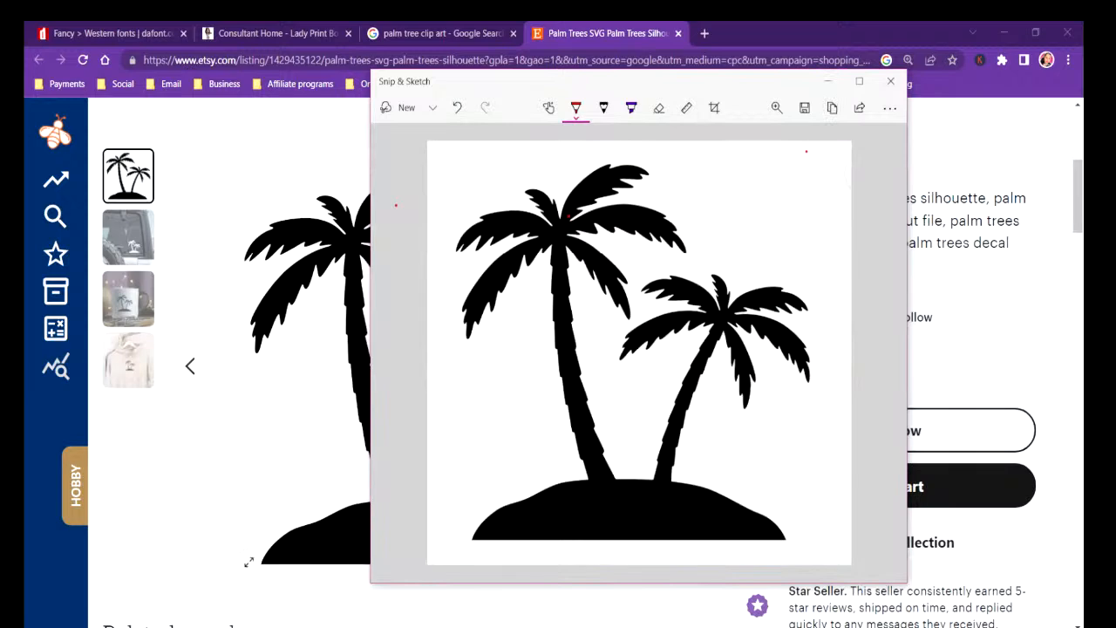
left_click(352, 627)
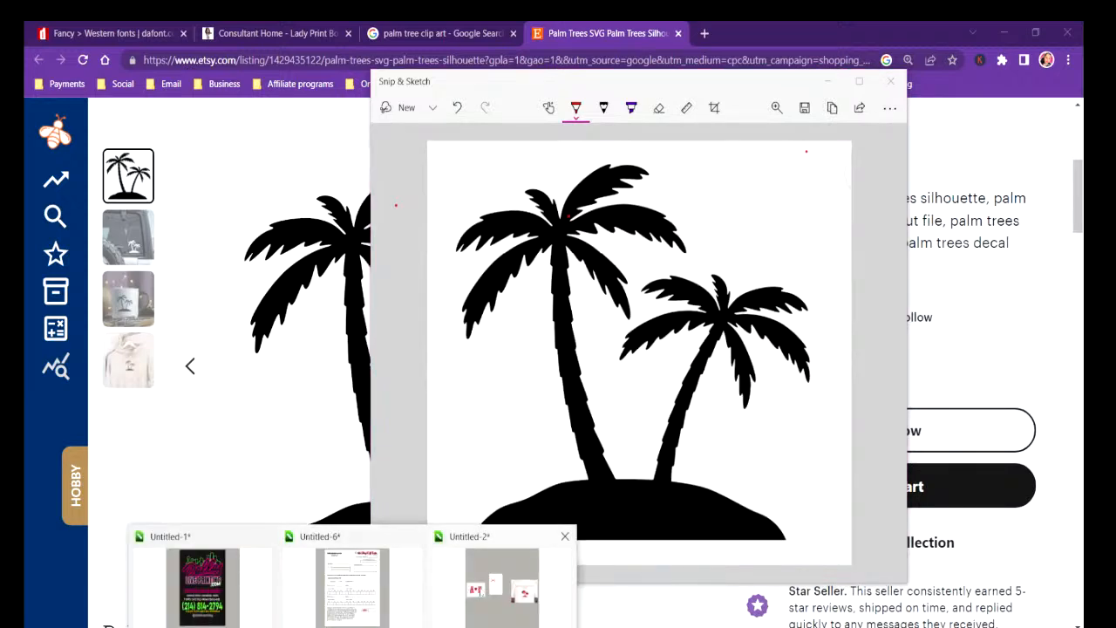
left_click(486, 590)
left_click(376, 426)
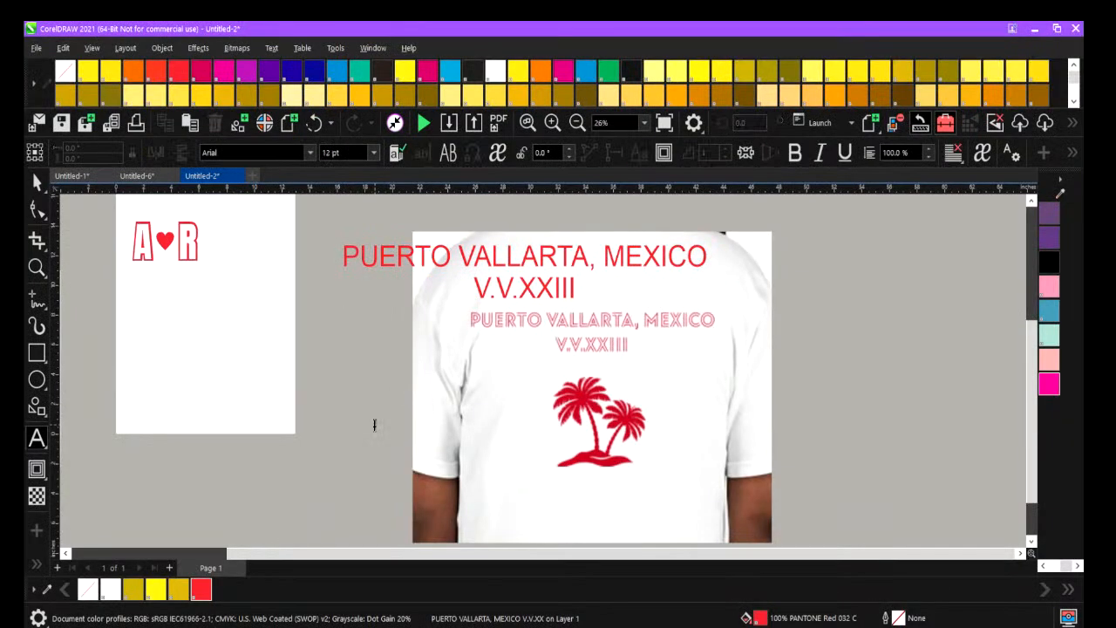
right_click(374, 425)
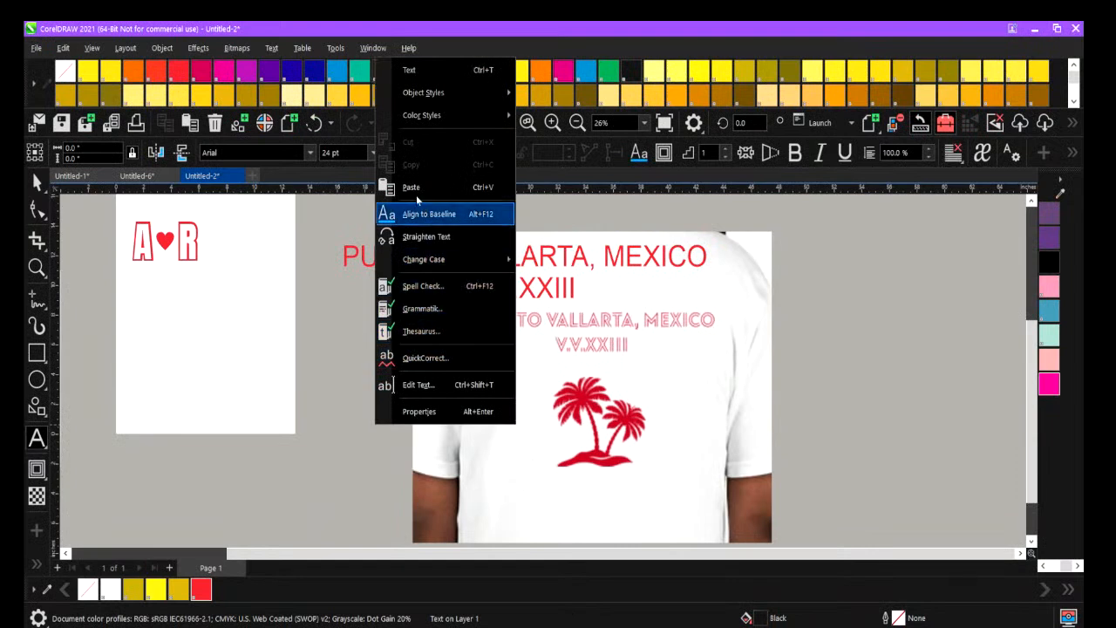
left_click(397, 495)
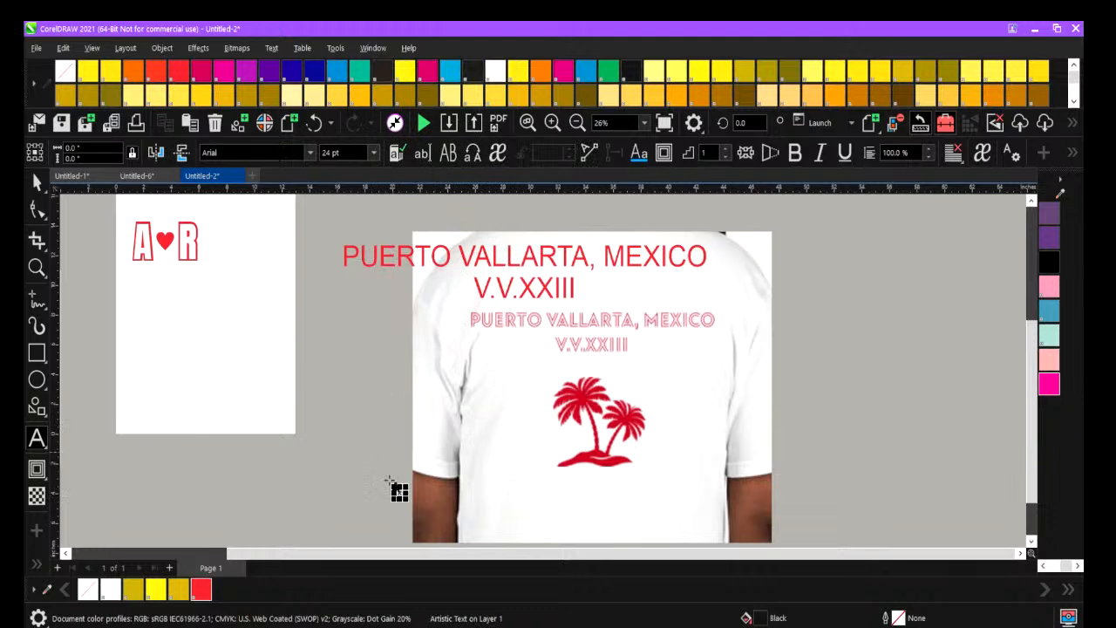
Enlarge the pasted palm tree picture in two passes, scaling its text object to about 1,419 pt, and deselect it.
left_click_drag(399, 493, 226, 331)
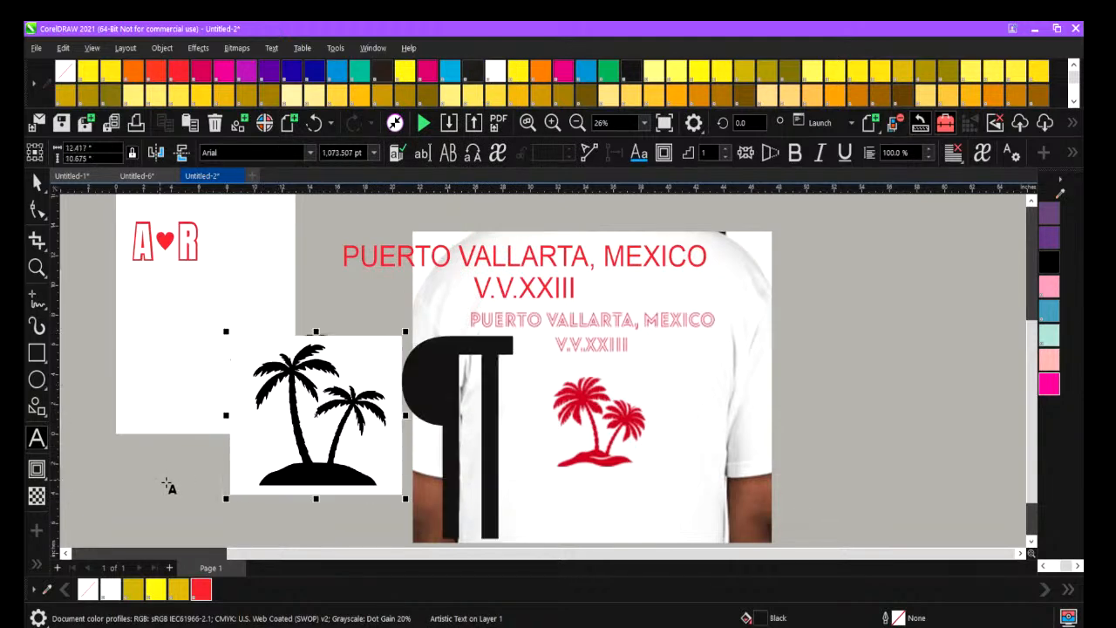
left_click(167, 493)
left_click(281, 409)
left_click_drag(406, 332, 555, 281)
left_click(131, 476)
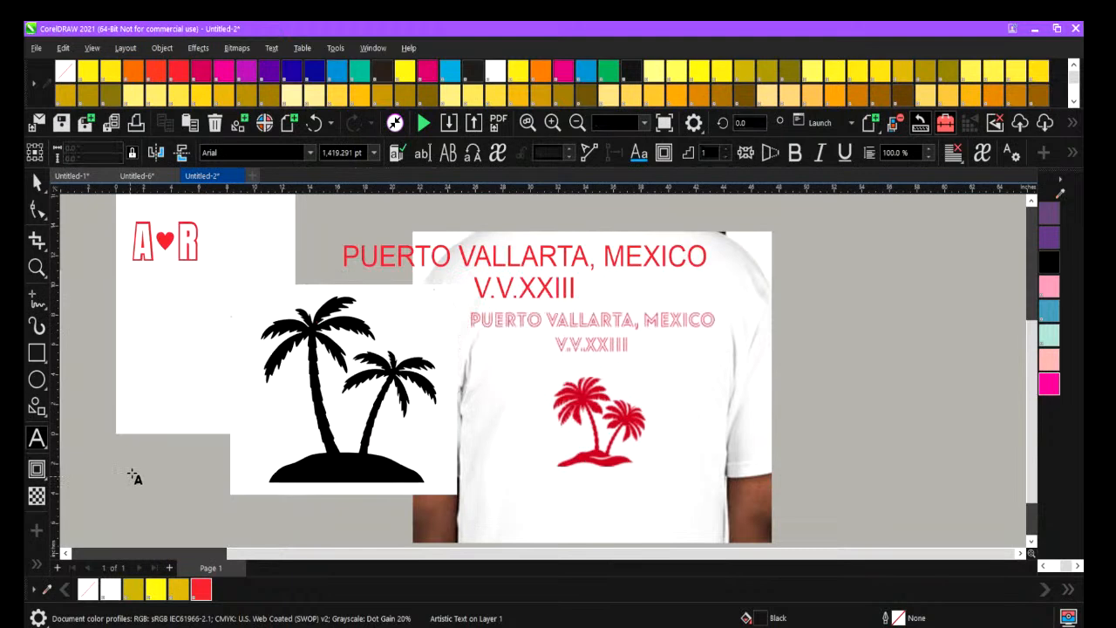
left_click(329, 413)
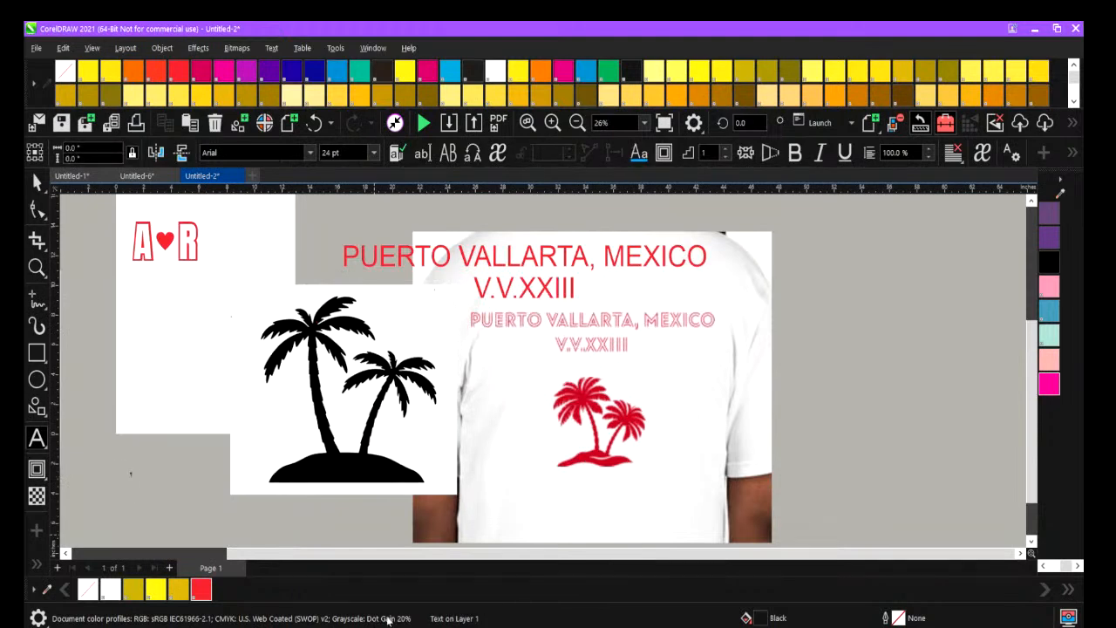
Switch to the browser and open the Creative Fabrica website in place of the Etsy listing.
key("alt+Tab")
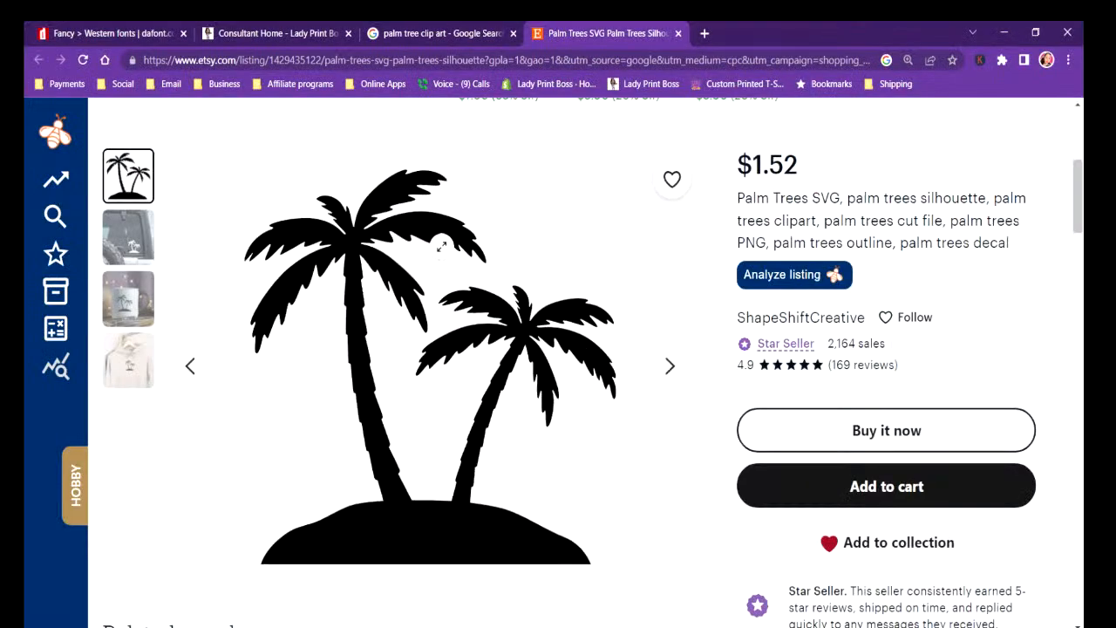
left_click(364, 63)
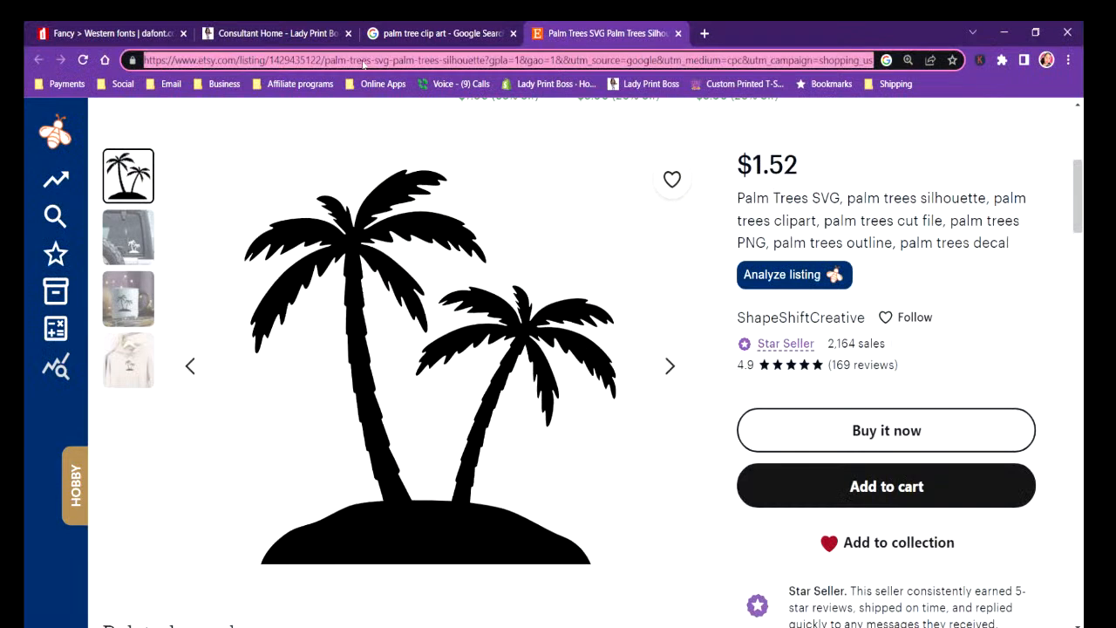
type("CREATIVE")
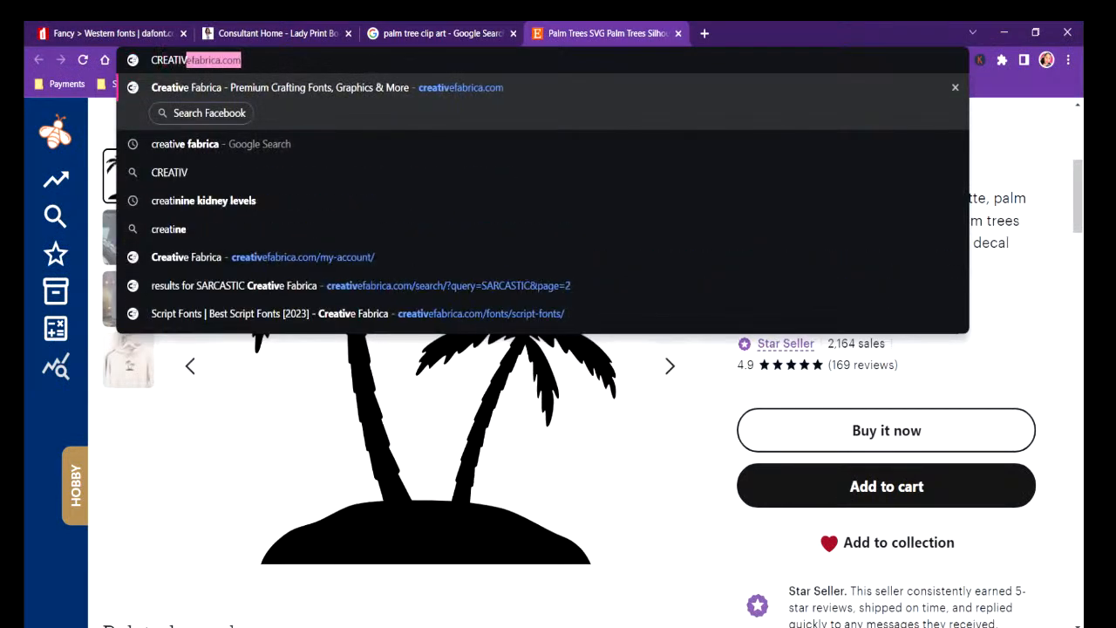
left_click(404, 89)
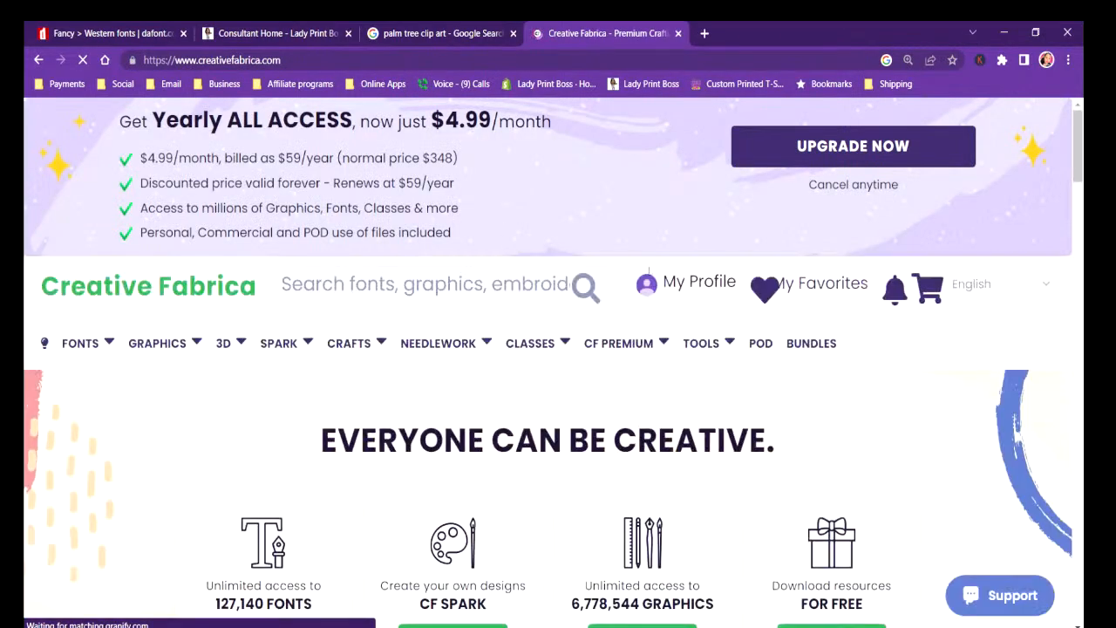
Search Creative Fabrica for PALM TREE.
scroll(285, 388, "down", 3)
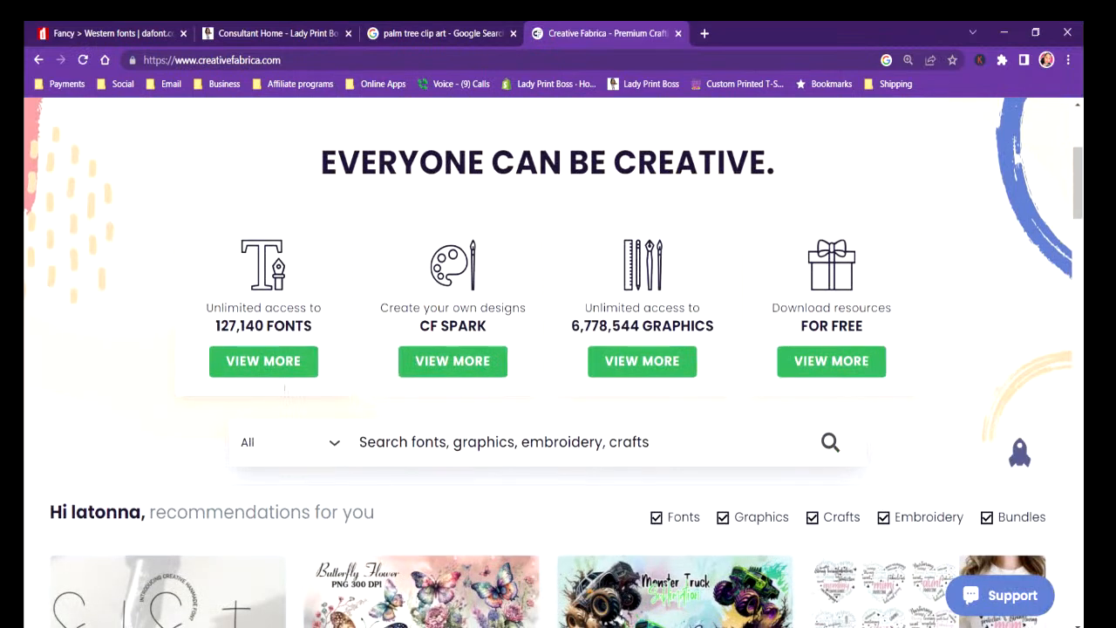
scroll(271, 296, "up", 3)
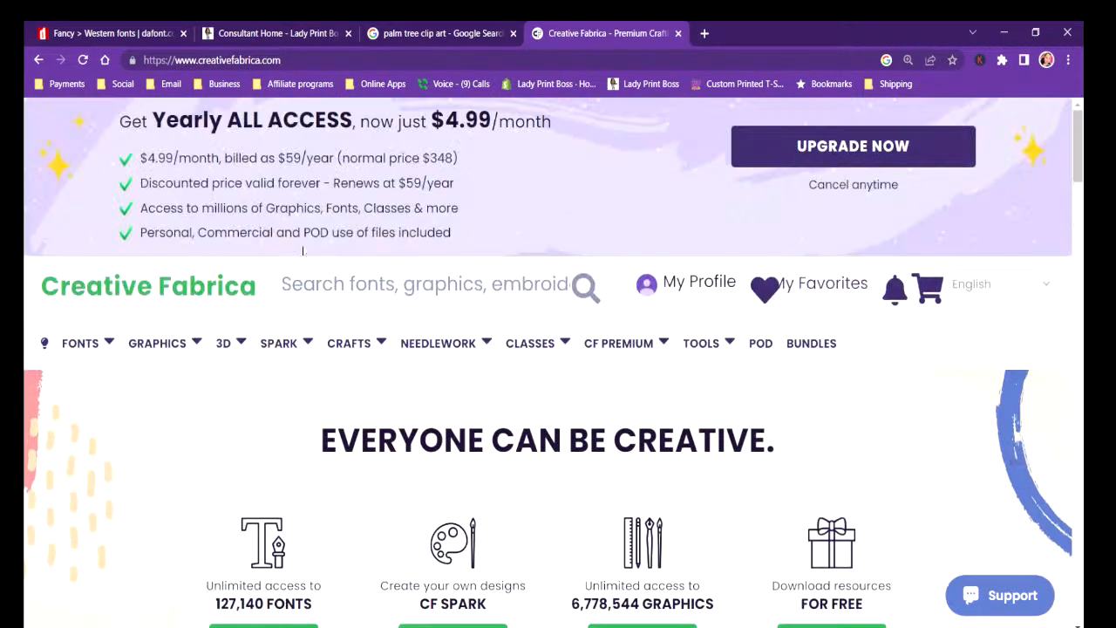
type("PALM TR")
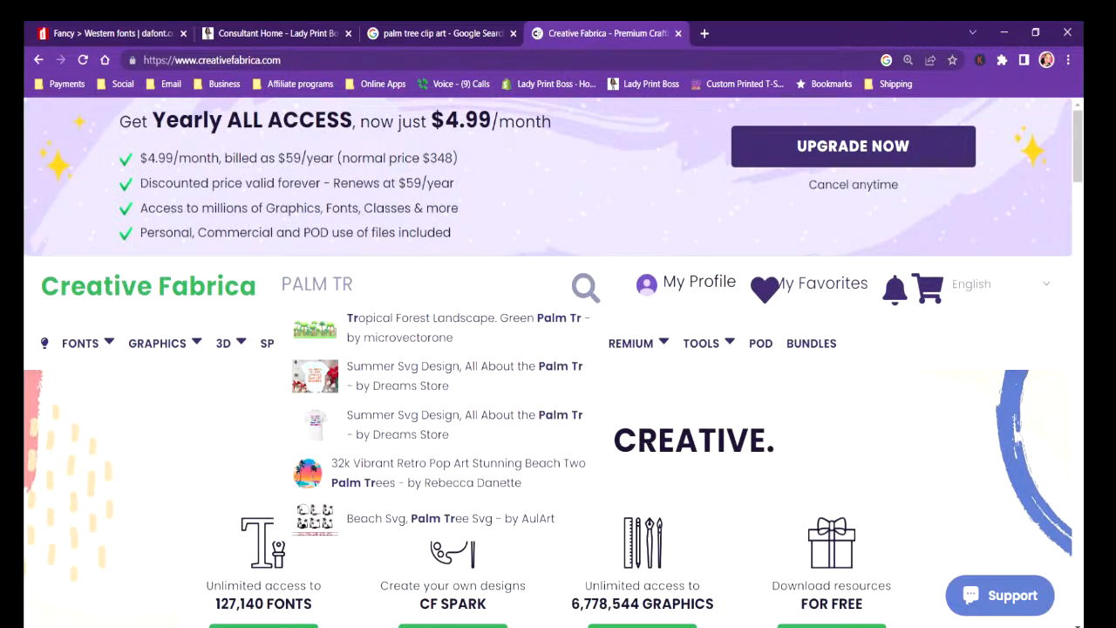
type("EE")
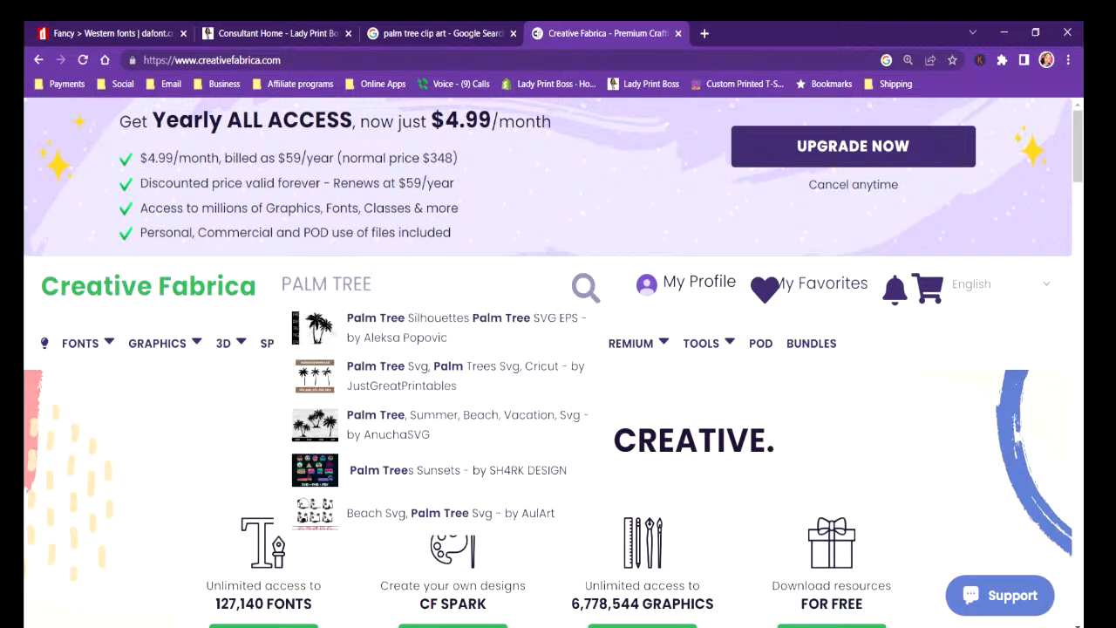
left_click(586, 298)
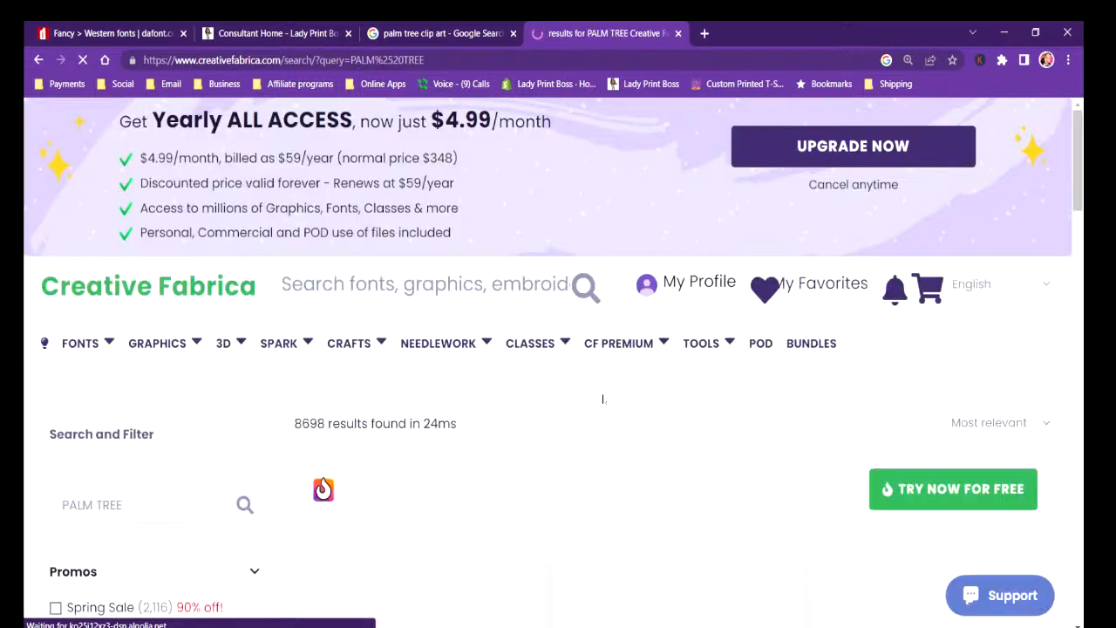
Look through the first two pages of palm tree results for a silhouette resembling the shirt's two-palm graphic.
scroll(602, 399, "down", 5)
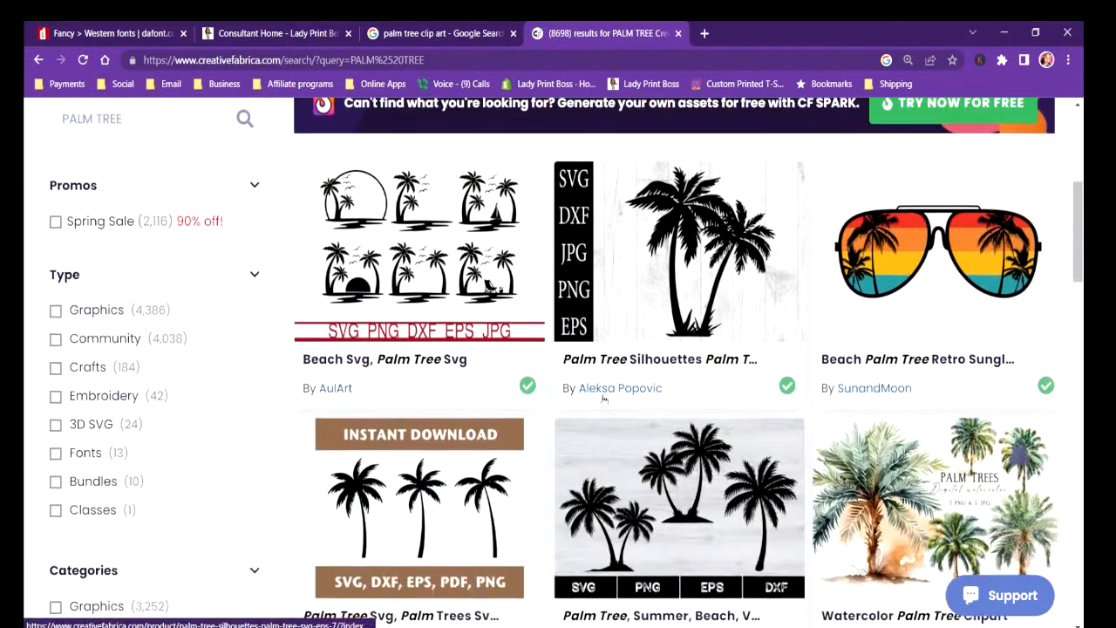
scroll(603, 399, "down", 1)
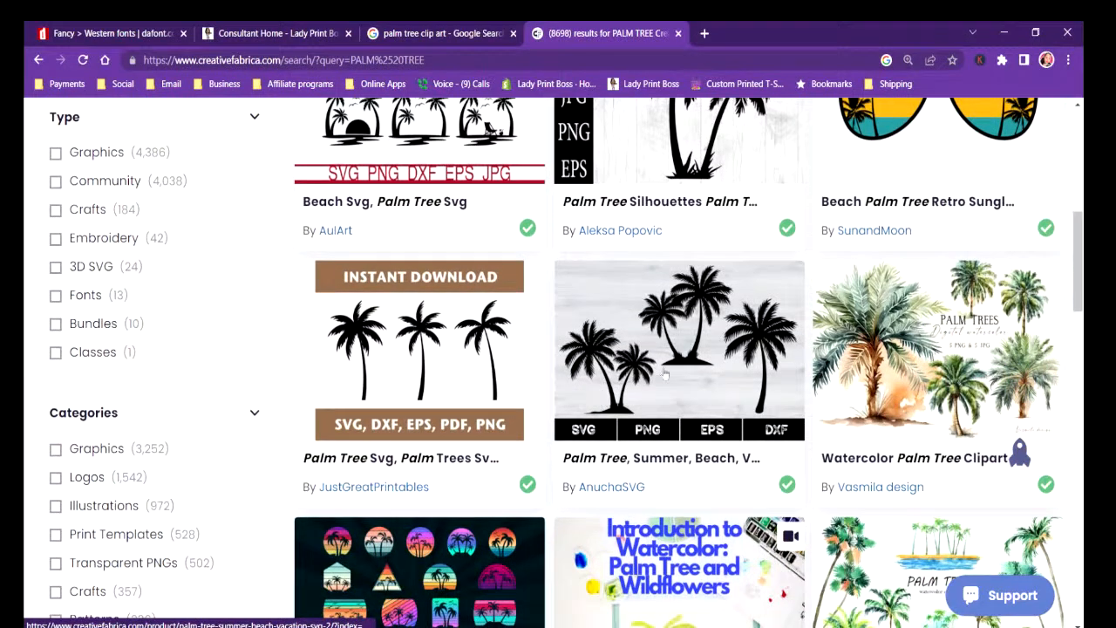
scroll(693, 348, "down", 1)
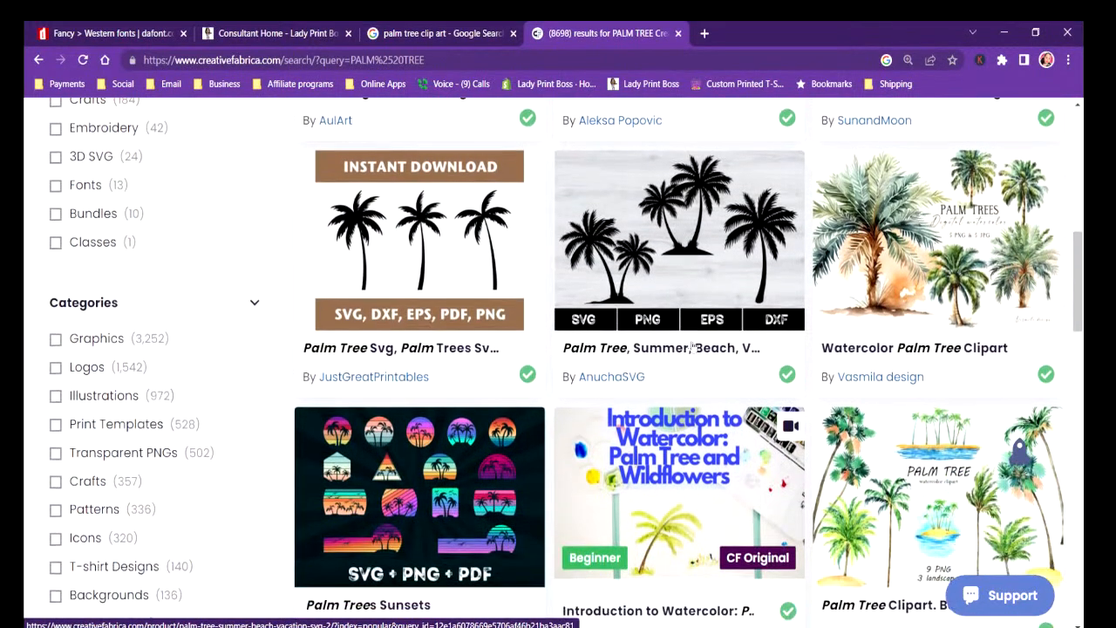
scroll(693, 347, "down", 1)
scroll(693, 347, "up", 1)
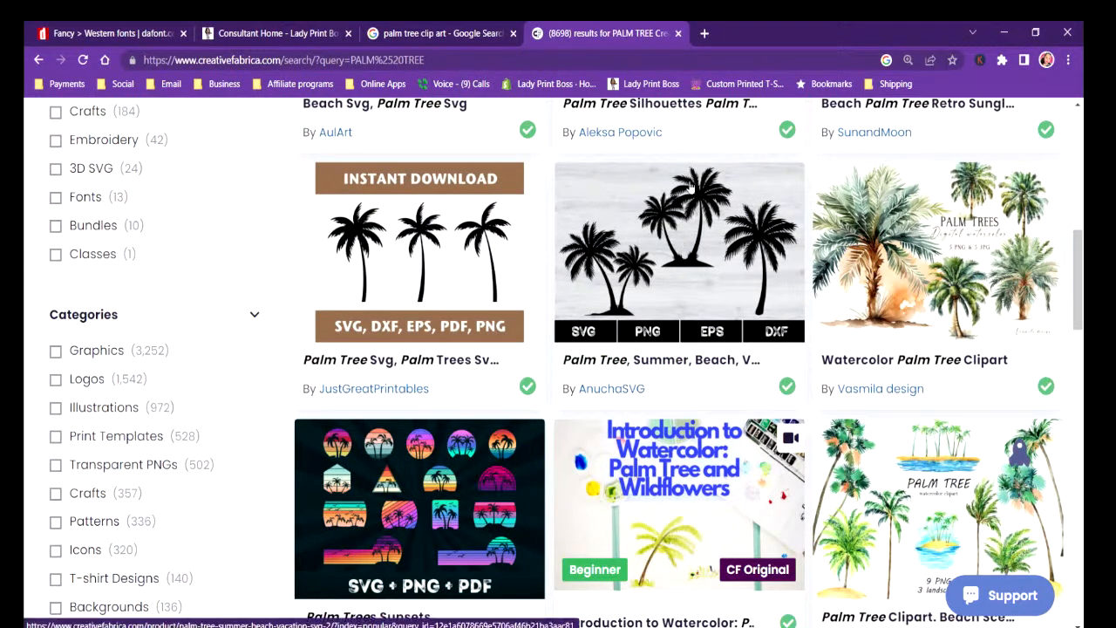
scroll(689, 249, "down", 4)
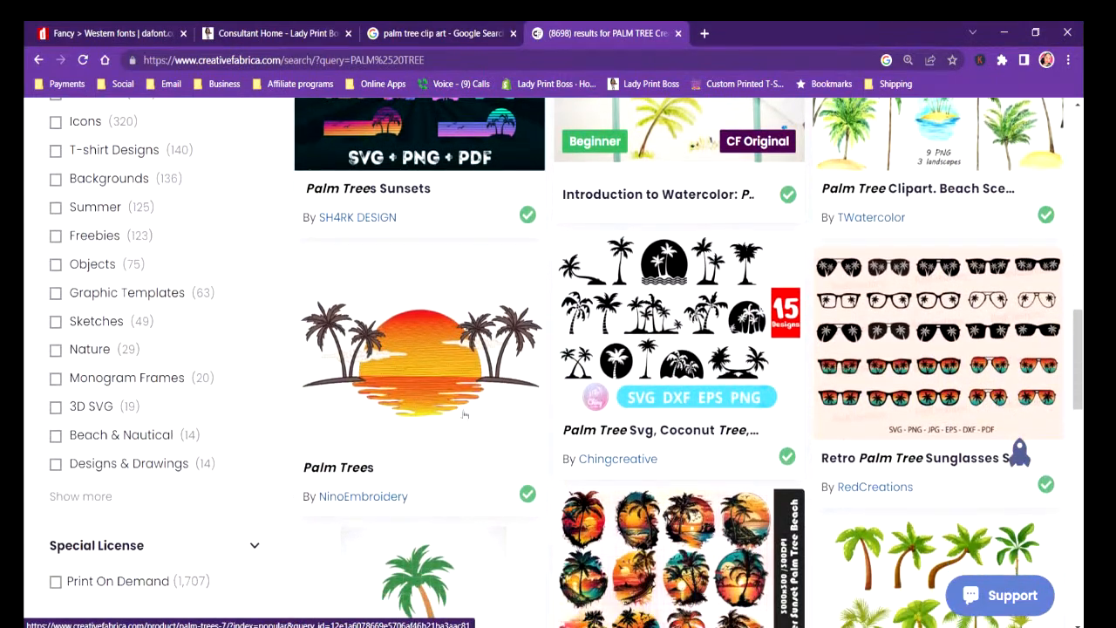
scroll(483, 373, "down", 1)
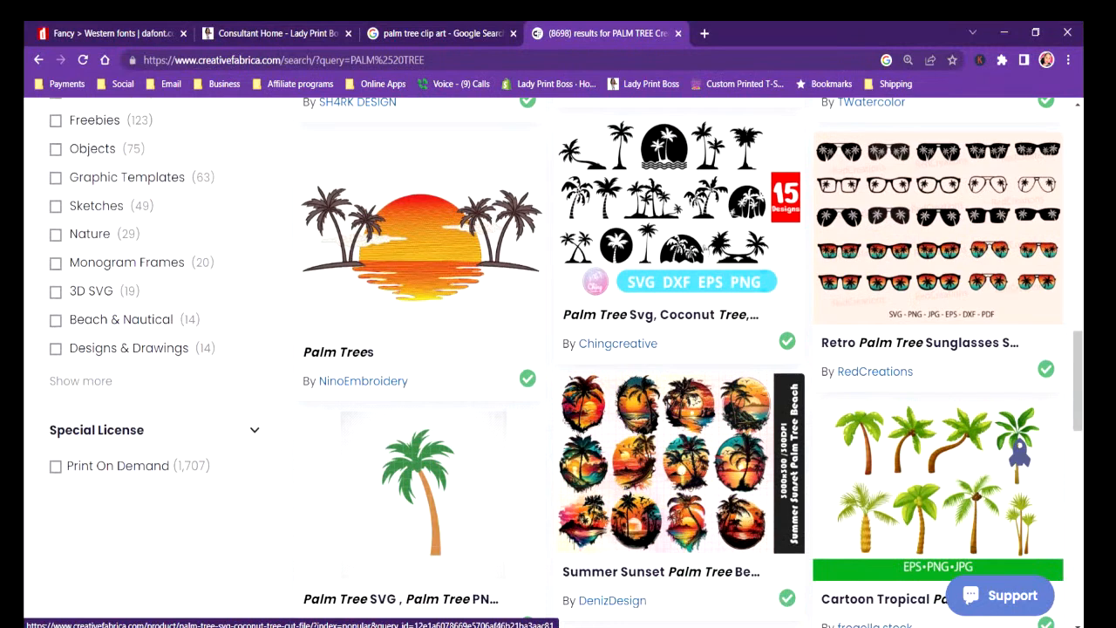
scroll(704, 249, "down", 6)
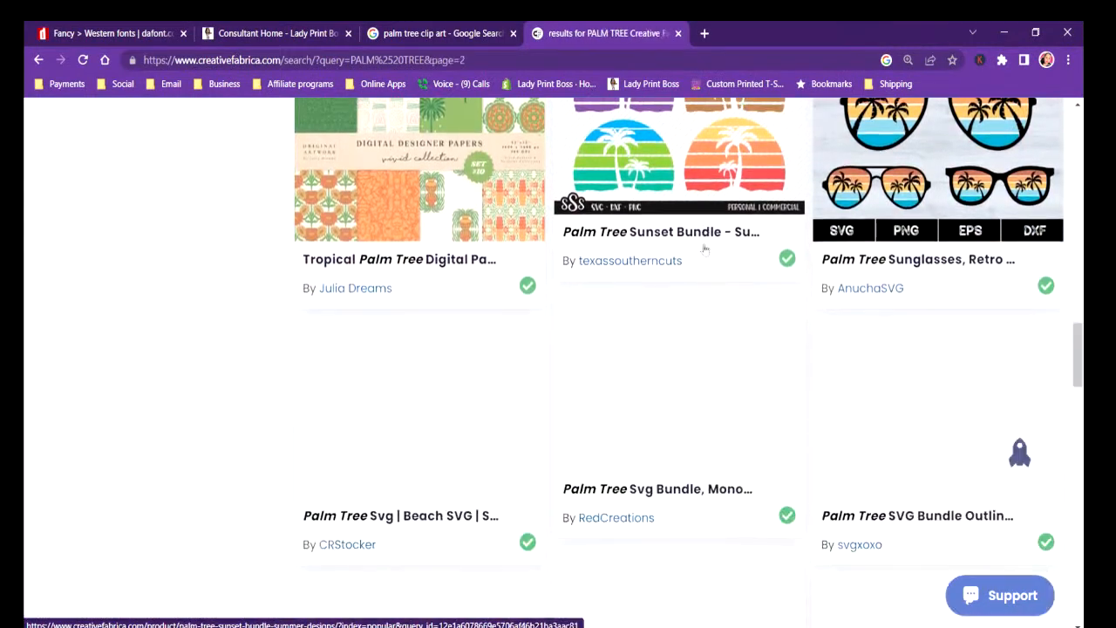
scroll(704, 248, "down", 5)
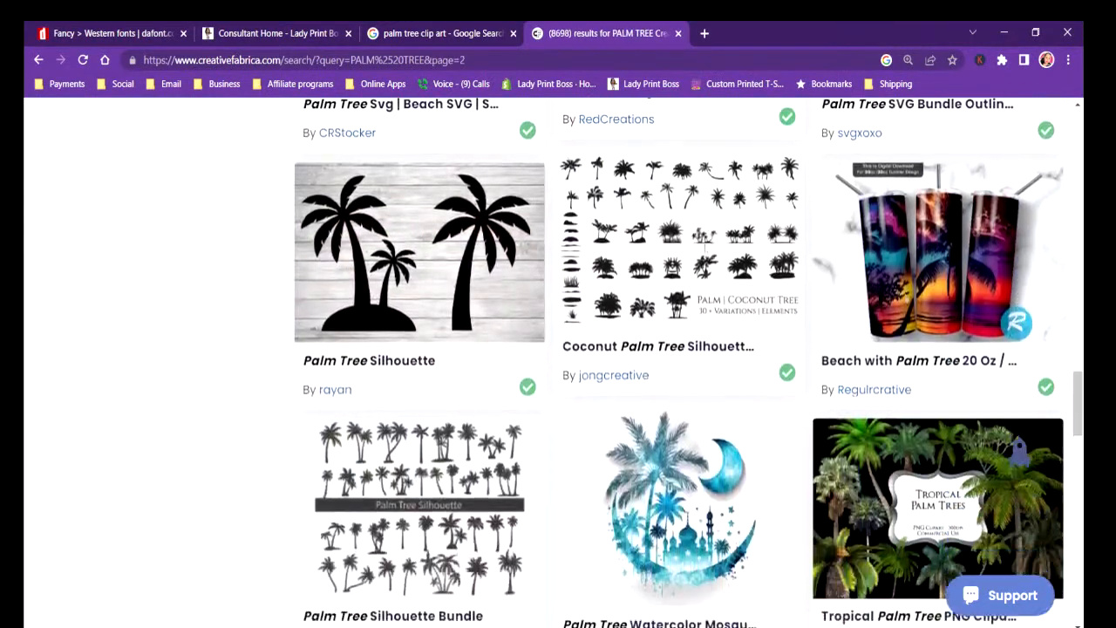
scroll(705, 248, "down", 3)
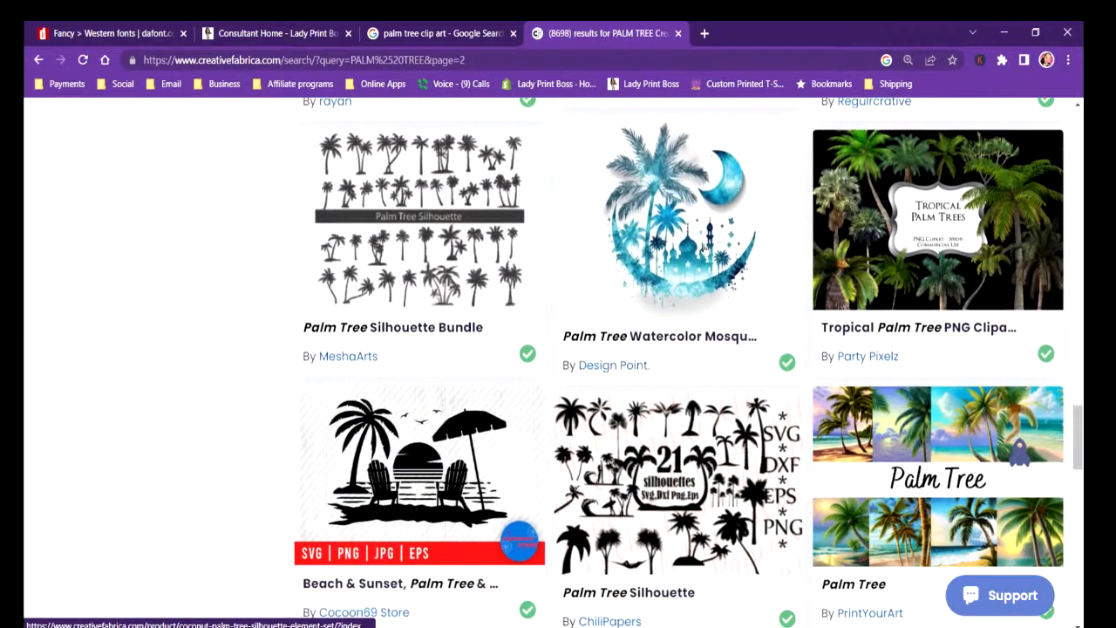
scroll(705, 249, "down", 4)
scroll(705, 249, "up", 3)
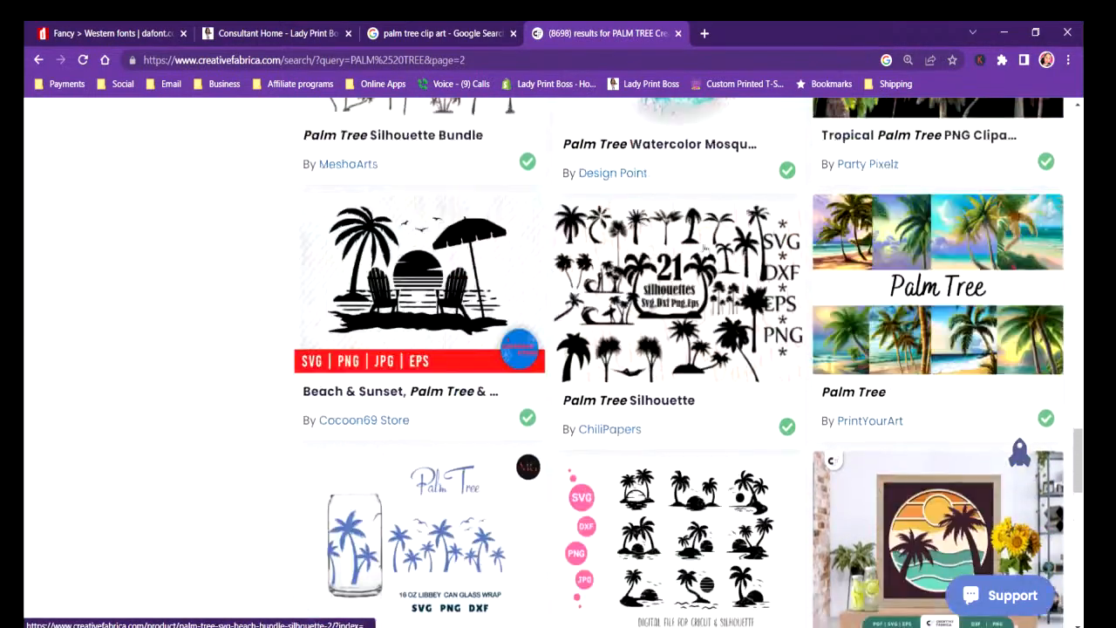
scroll(705, 249, "down", 6)
scroll(705, 248, "up", 10)
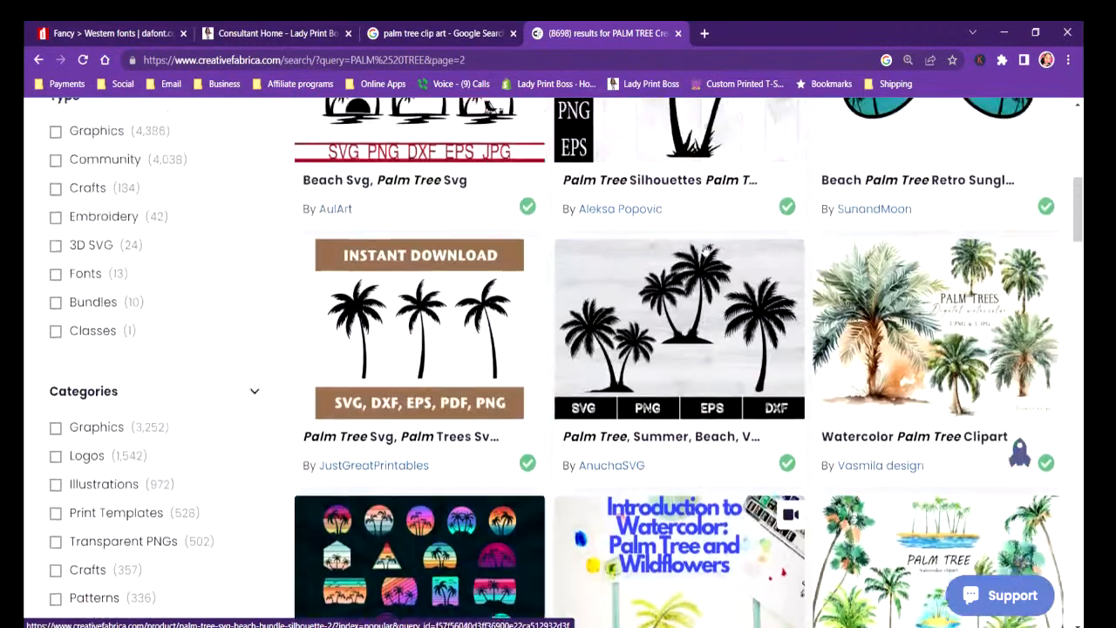
scroll(704, 248, "up", 2)
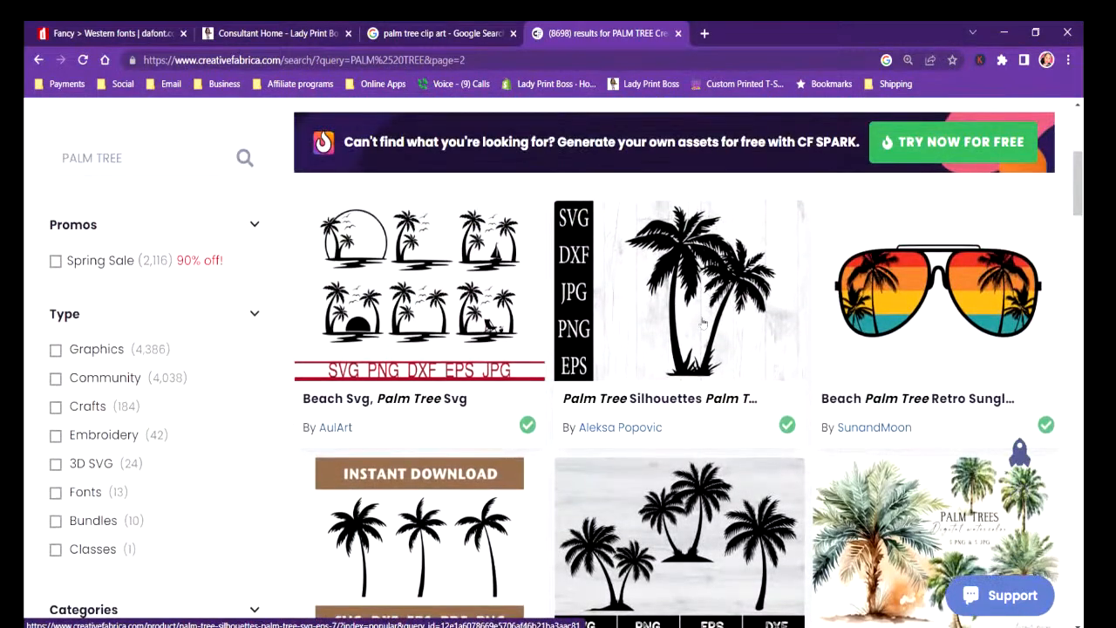
Open the product Palm Tree, Summer, Beach, Vacation, Svg by AnuchaSVG and download its zip file.
scroll(702, 323, "down", 3)
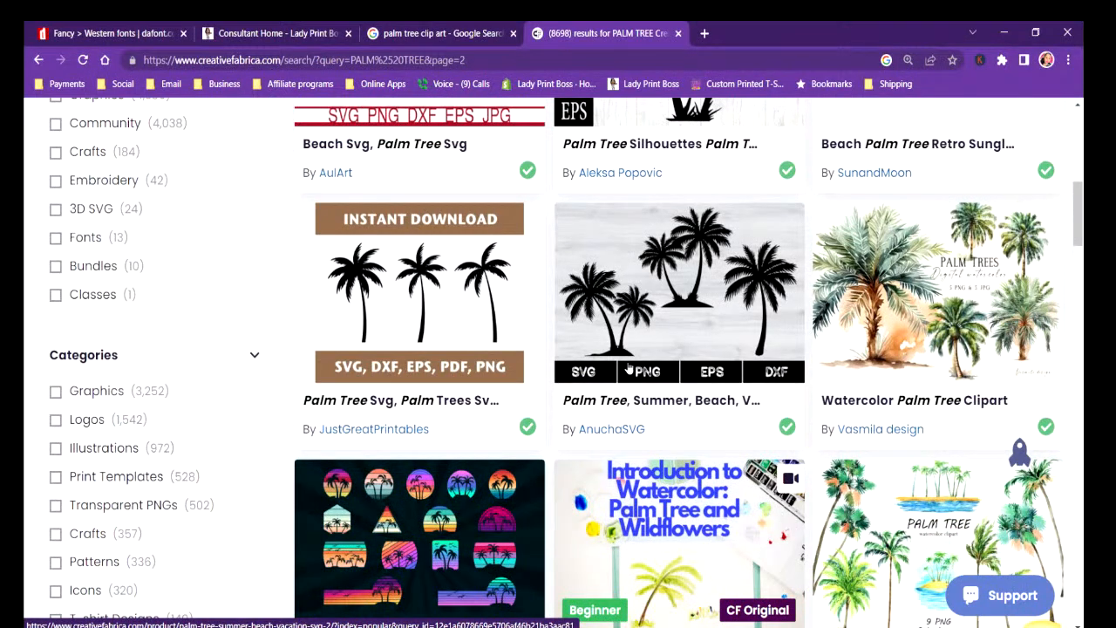
left_click(708, 294)
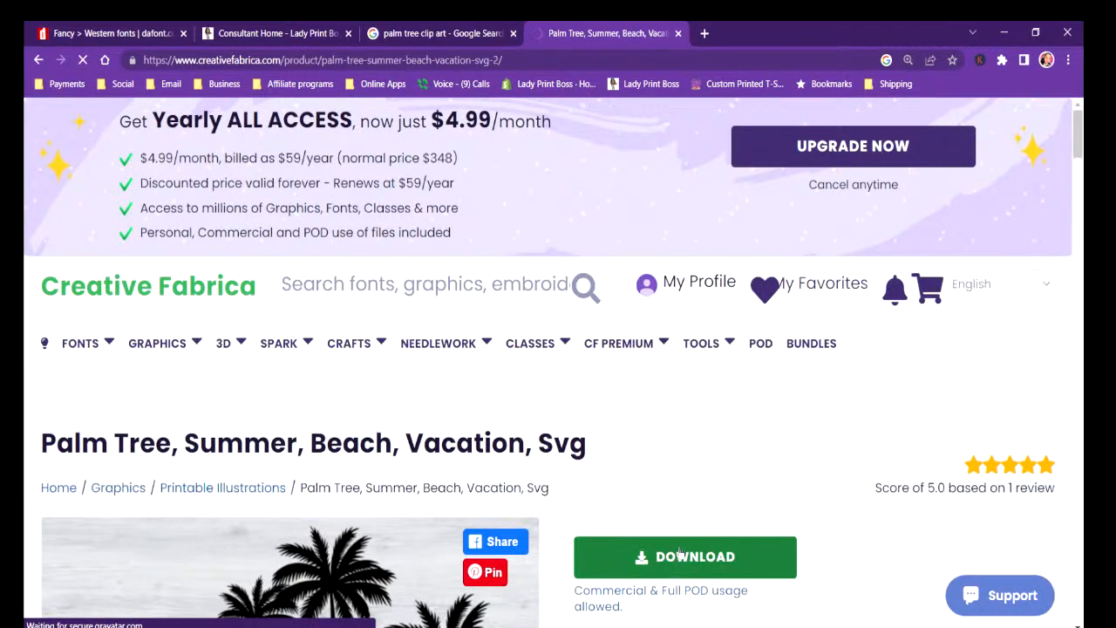
left_click(679, 551)
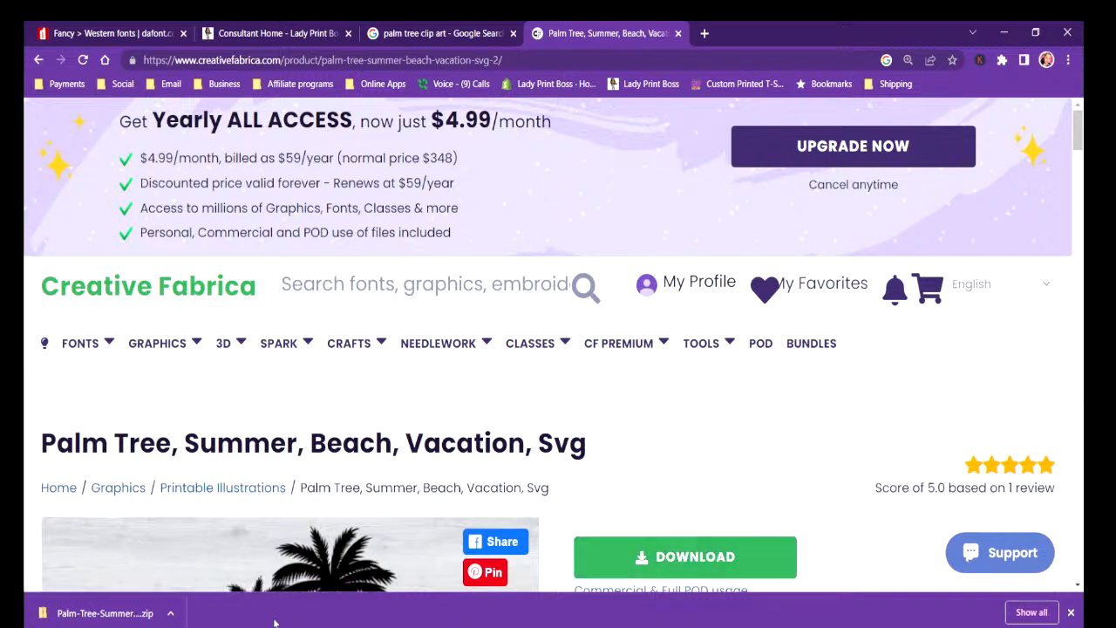
Show the downloaded palm tree zip in its Downloads folder and minimize the browser window.
left_click(171, 613)
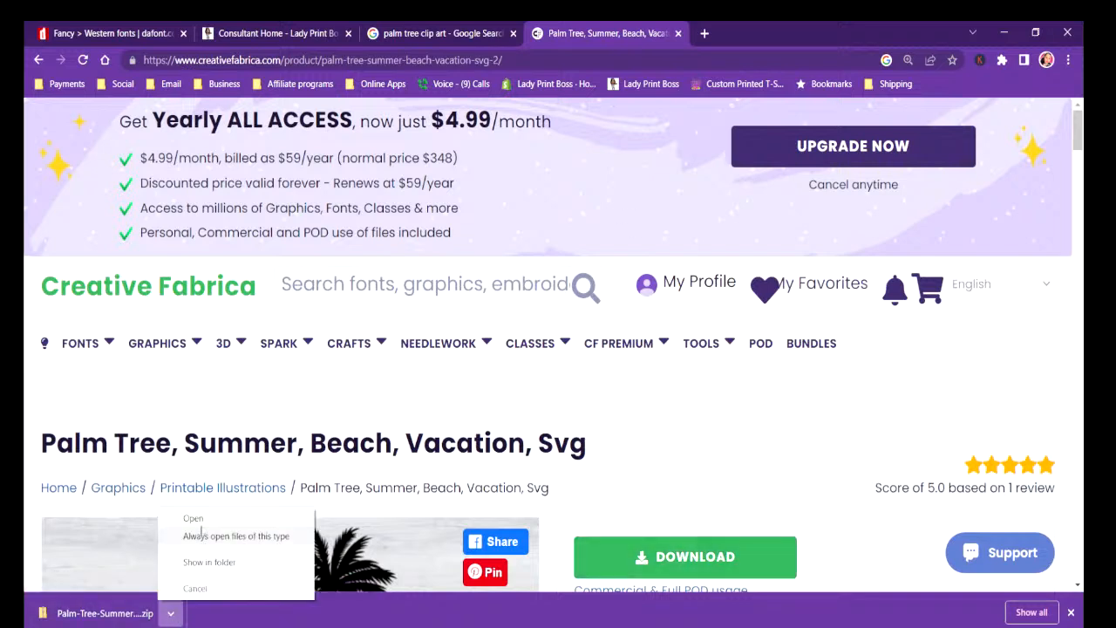
left_click(207, 568)
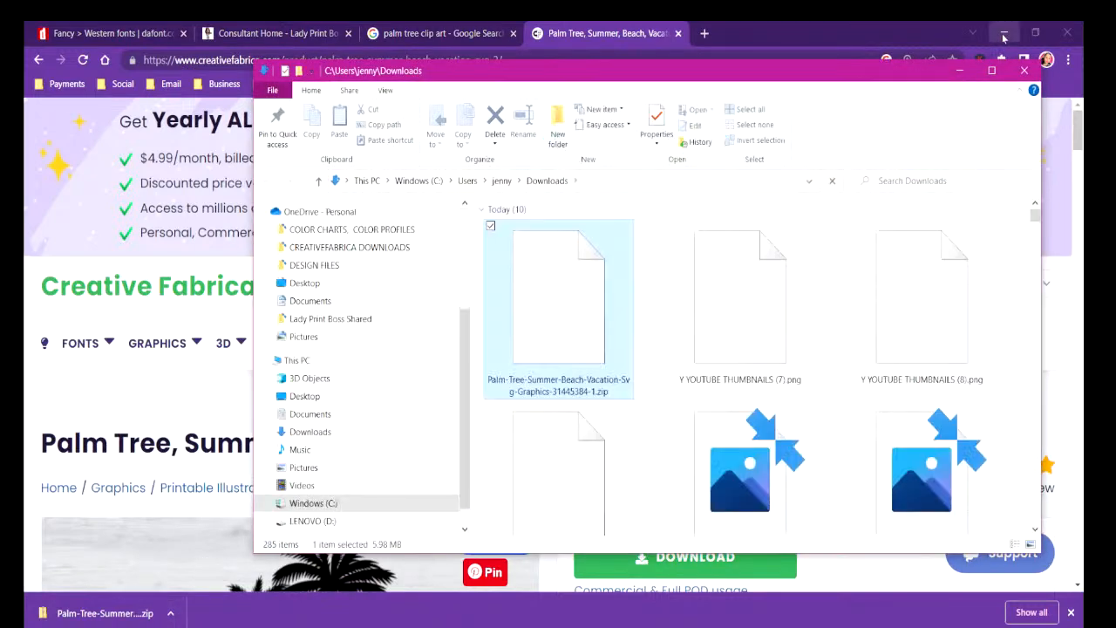
left_click(1004, 38)
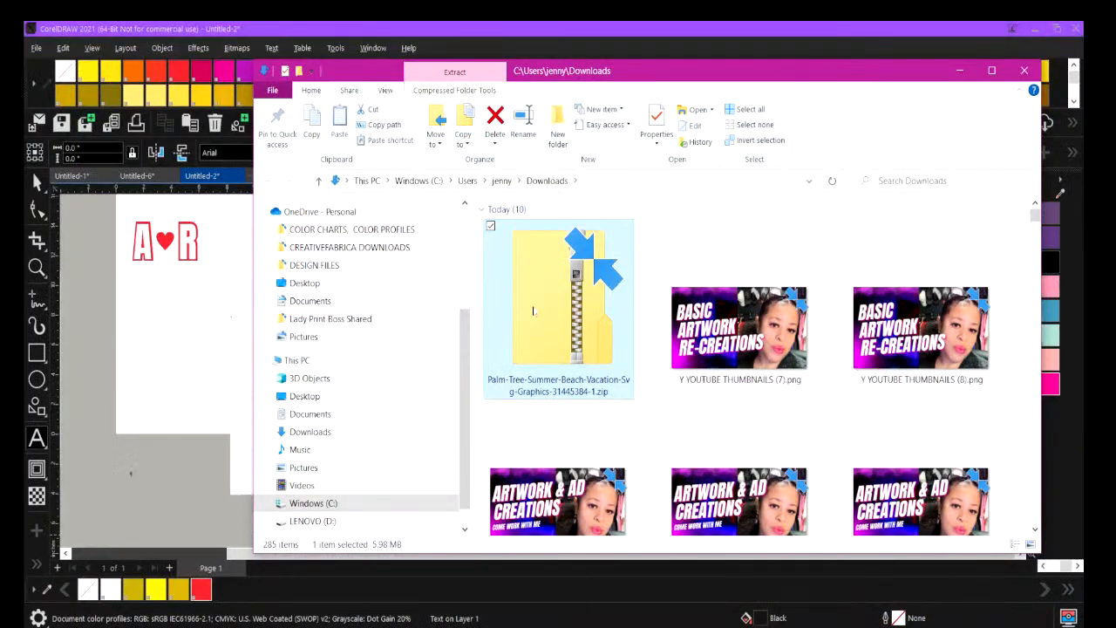
Open the palm tree zip archive and go into its Palm Tree-1 folder.
double_click(533, 310)
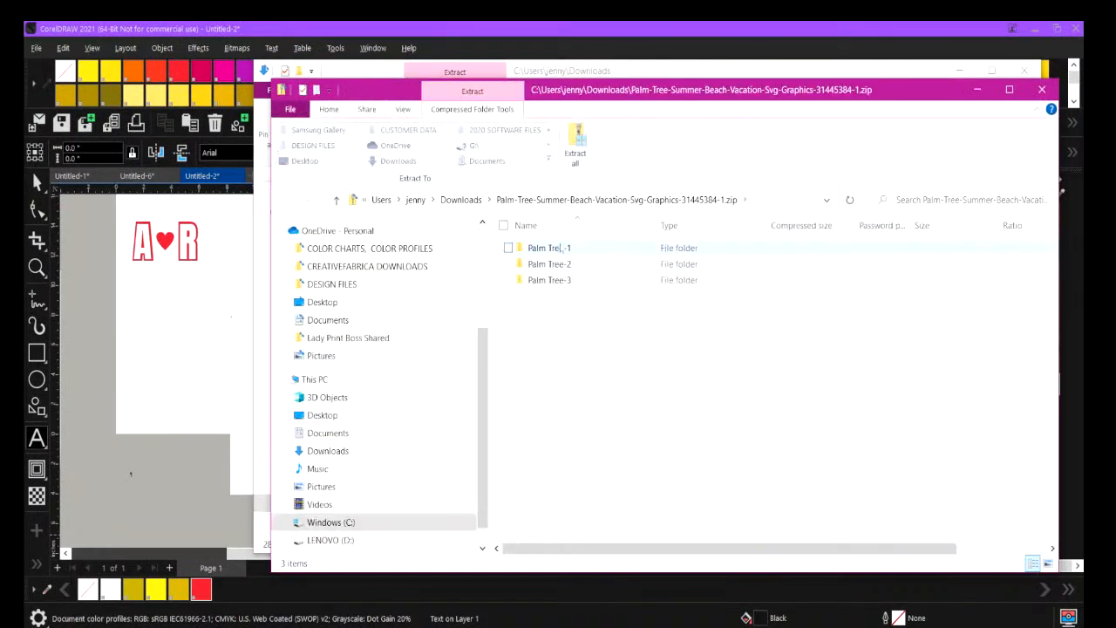
left_click(560, 248)
double_click(560, 248)
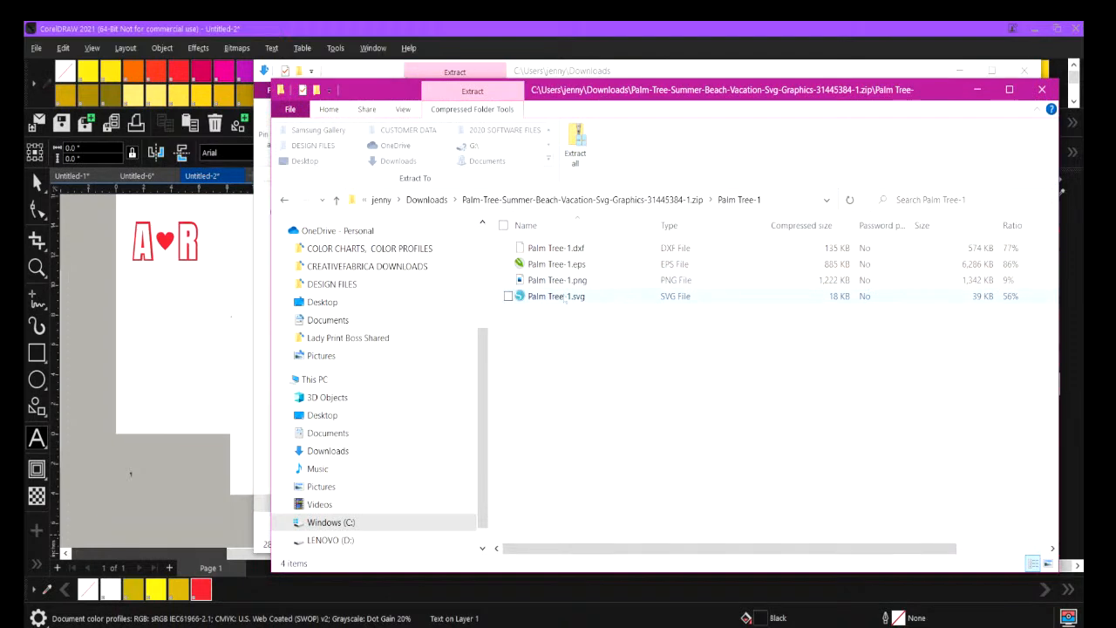
Select Palm Tree-1.svg and extract the whole archive to the suggested folder in Downloads without showing the extracted files.
left_click(558, 296)
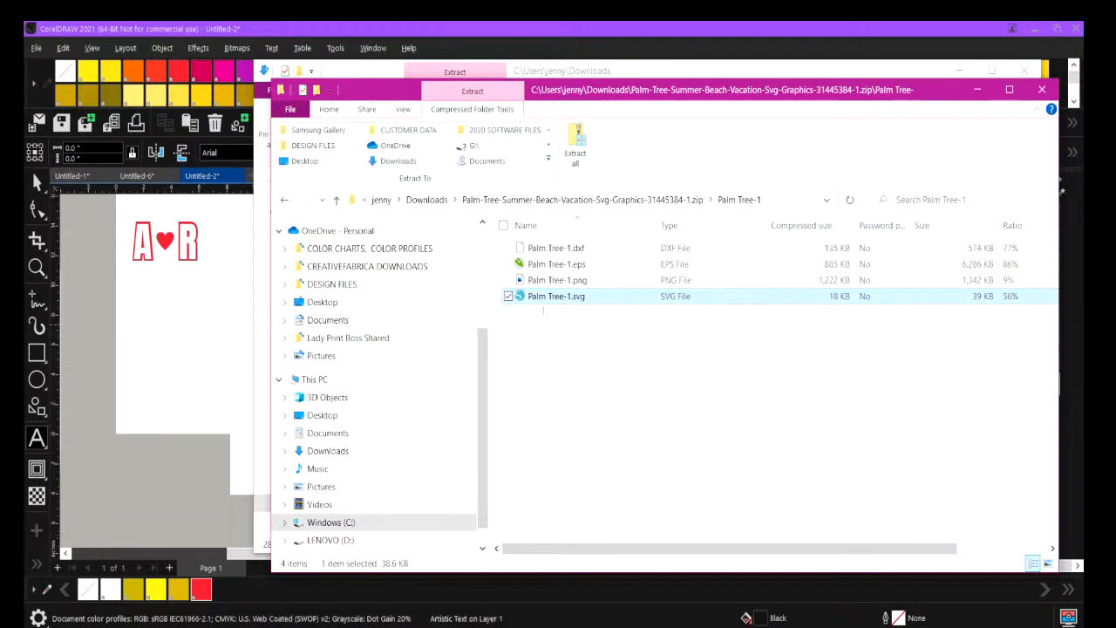
left_click(577, 156)
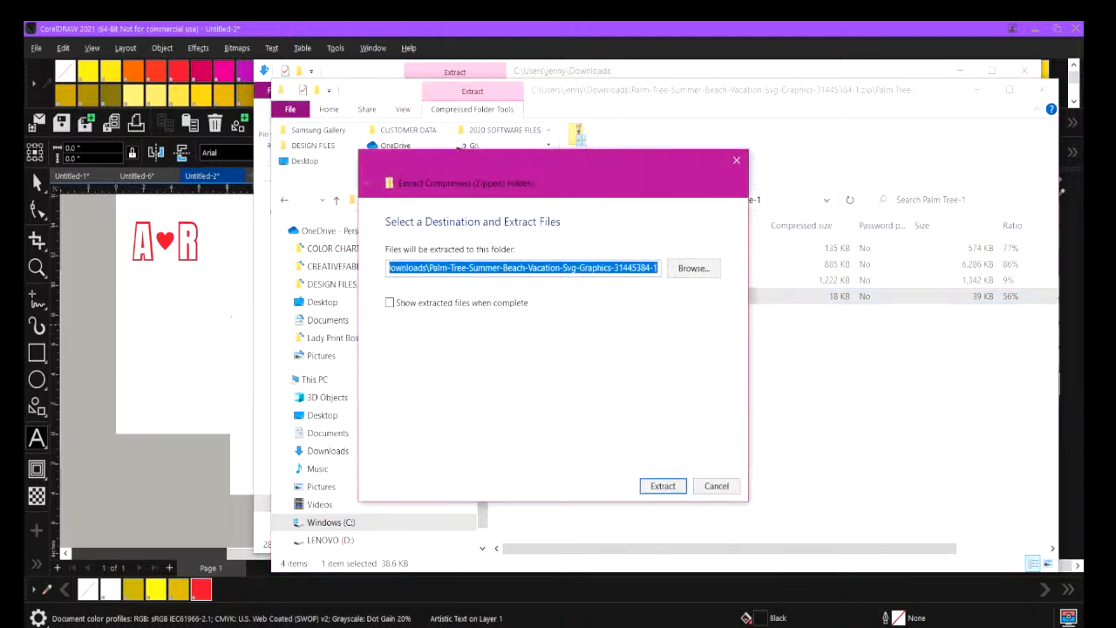
left_click(660, 486)
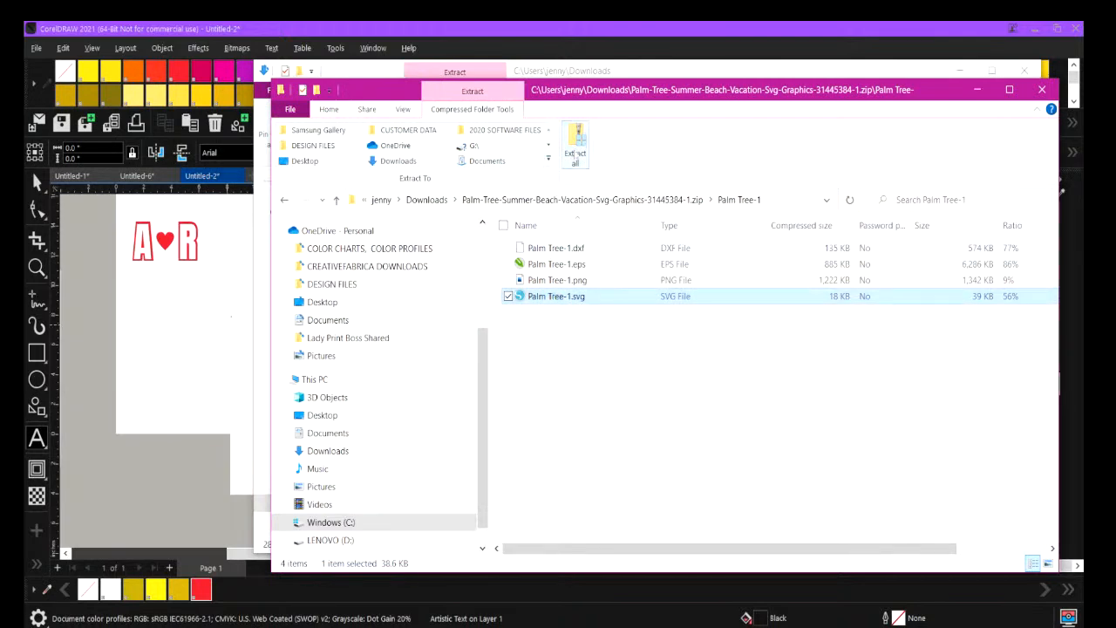
Extract the archive to the same folder again with Show extracted files when complete enabled, skipping the files already there.
left_click(576, 147)
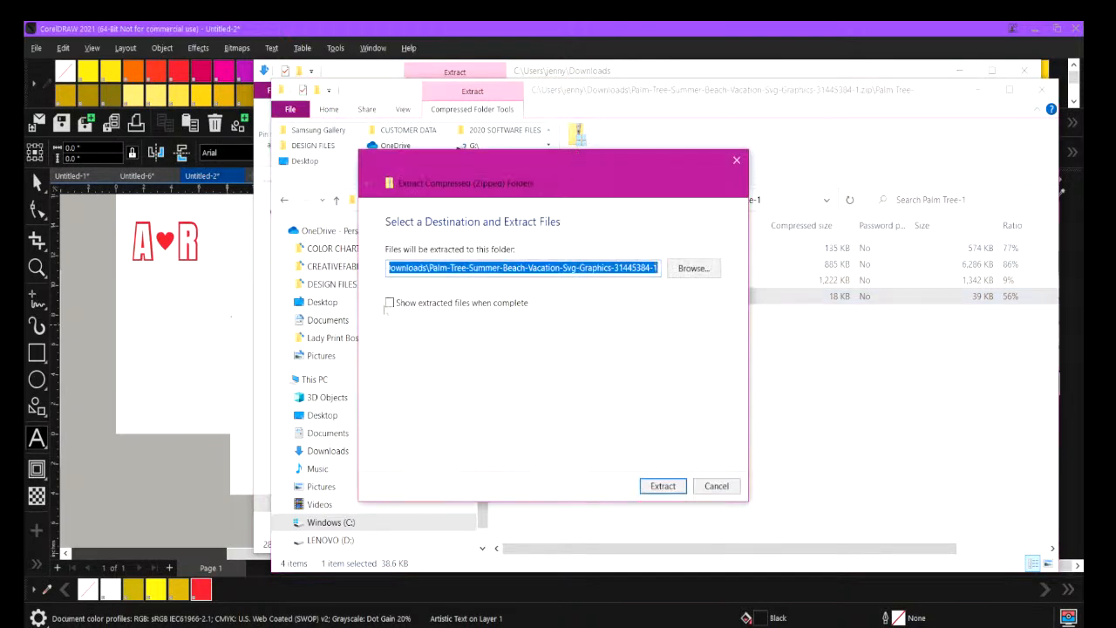
left_click(389, 304)
left_click(658, 487)
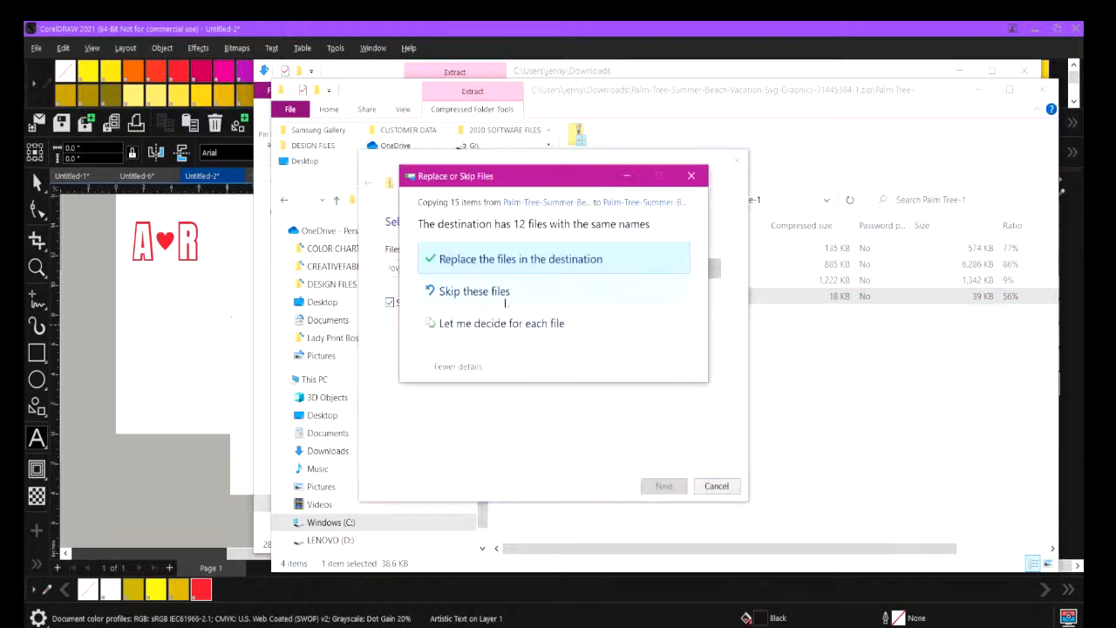
left_click(506, 300)
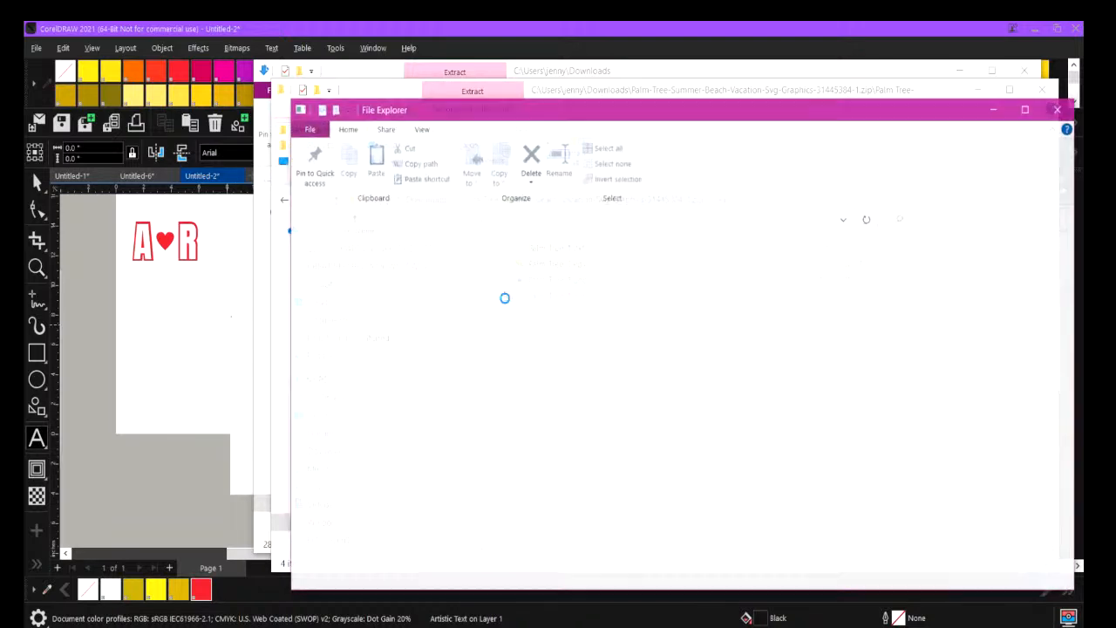
Place Palm Tree-1.svg from the extracted Palm Tree-1 folder into the Untitled-2 CorelDRAW document.
left_click(558, 270)
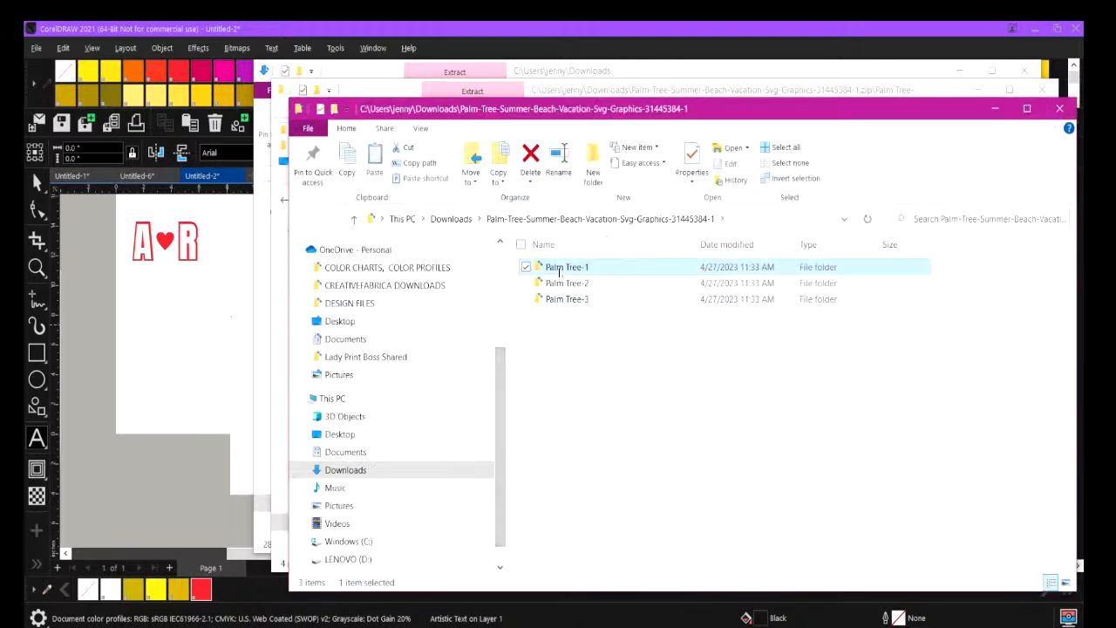
double_click(559, 268)
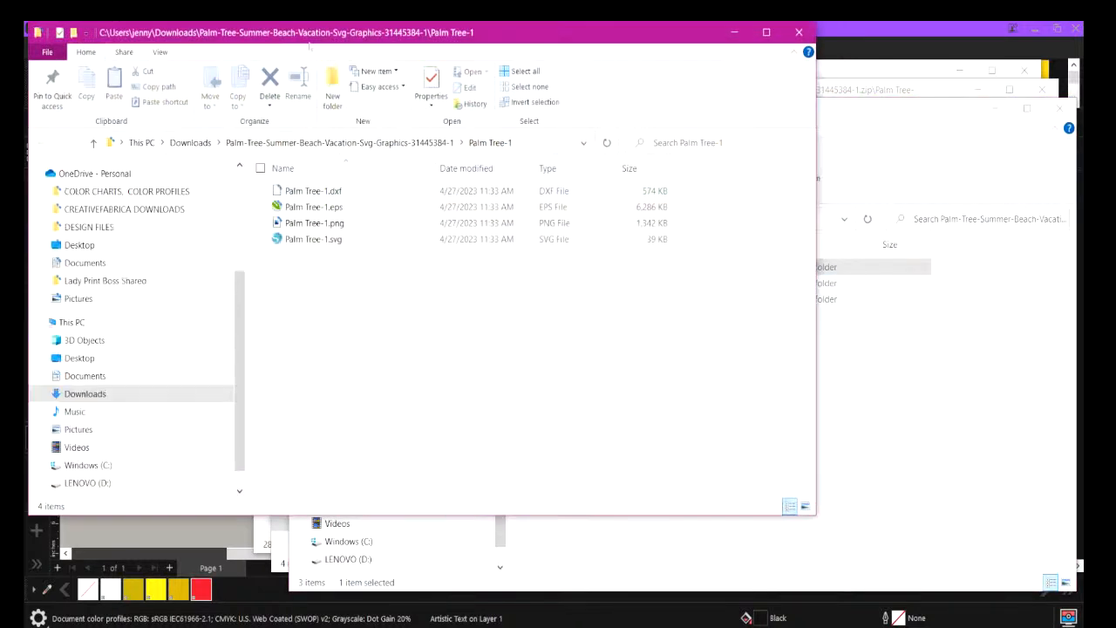
left_click_drag(309, 37, 660, 98)
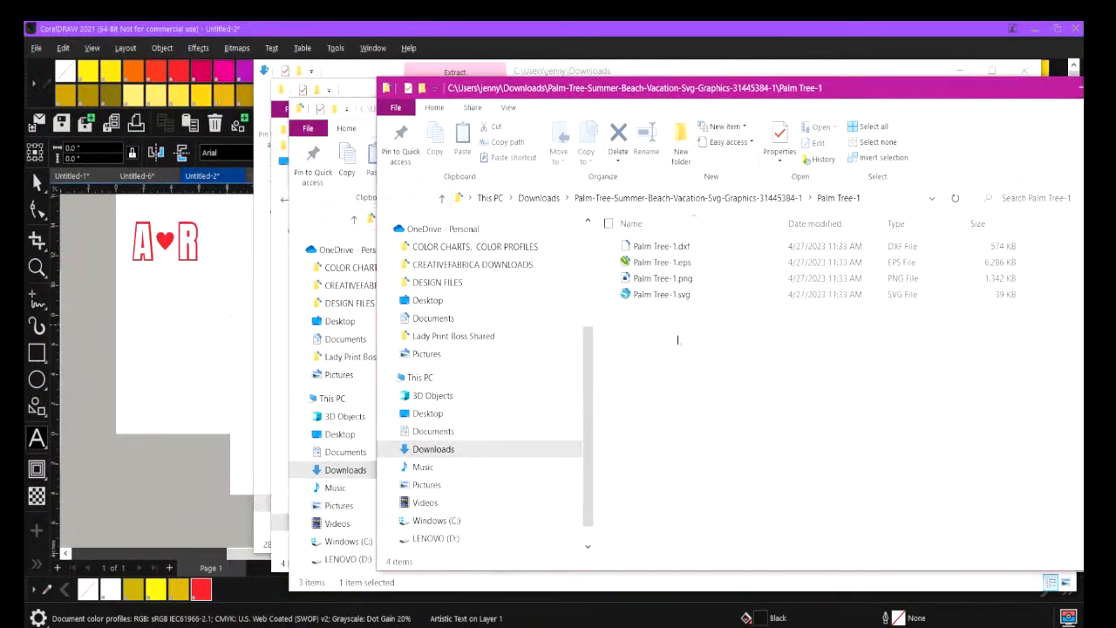
left_click_drag(661, 294, 170, 367)
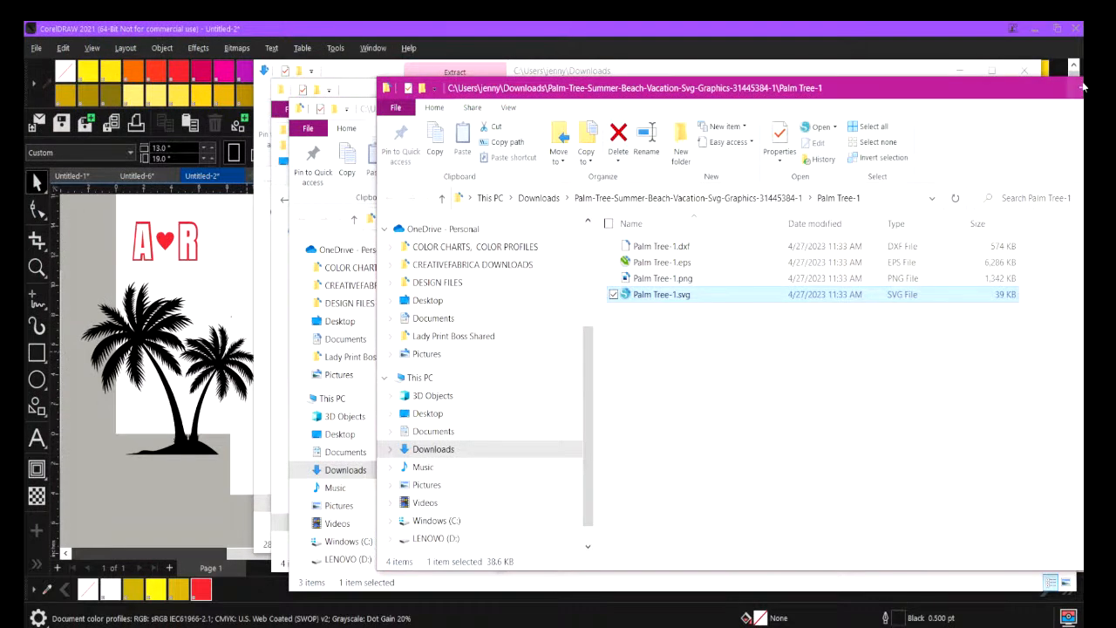
Close all the open File Explorer windows to return to the CorelDRAW artwork.
left_click_drag(1084, 88, 940, 140)
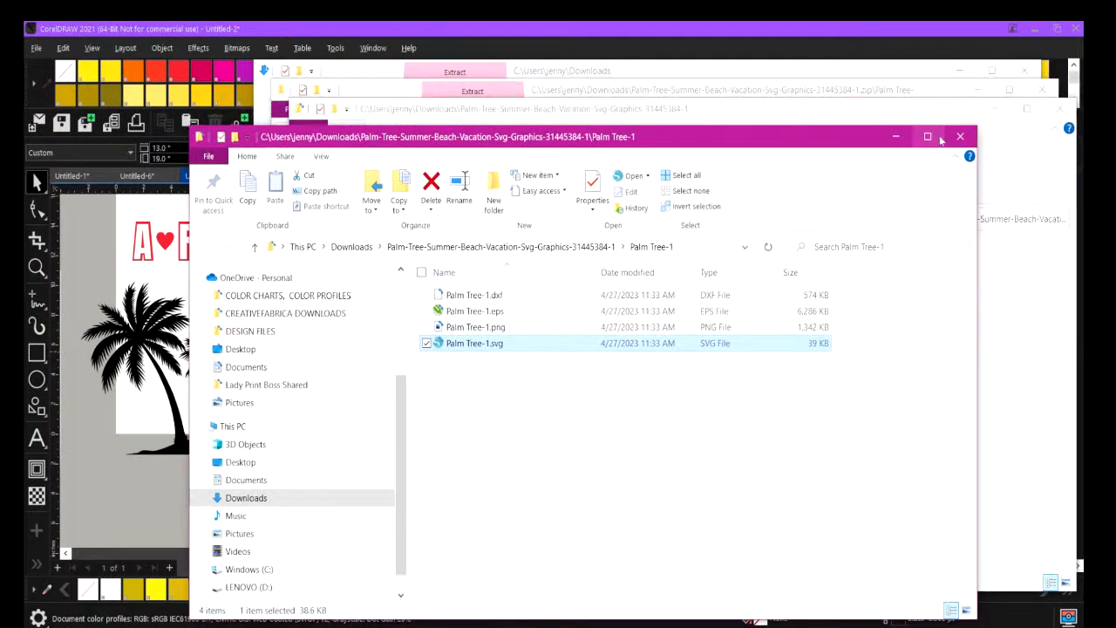
left_click(960, 137)
left_click(1059, 108)
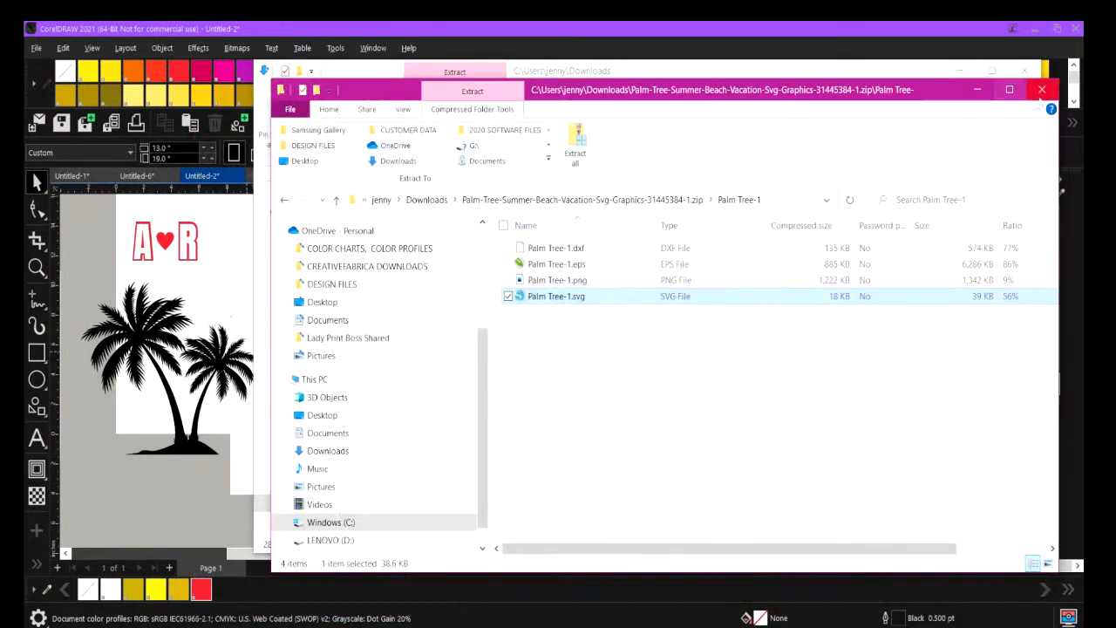
left_click(1044, 91)
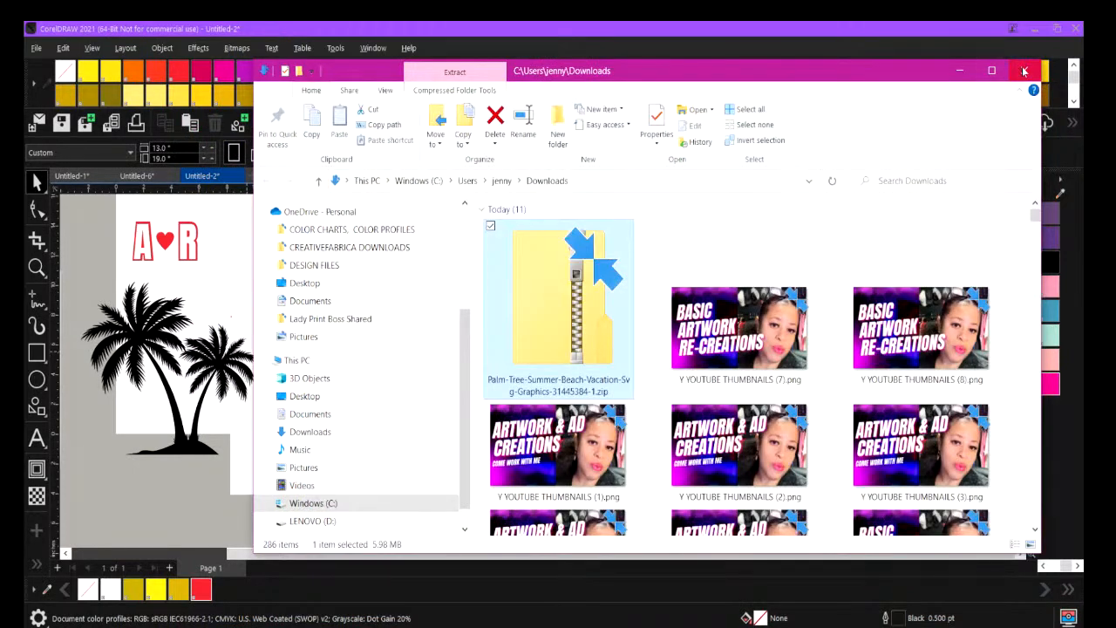
left_click(1024, 70)
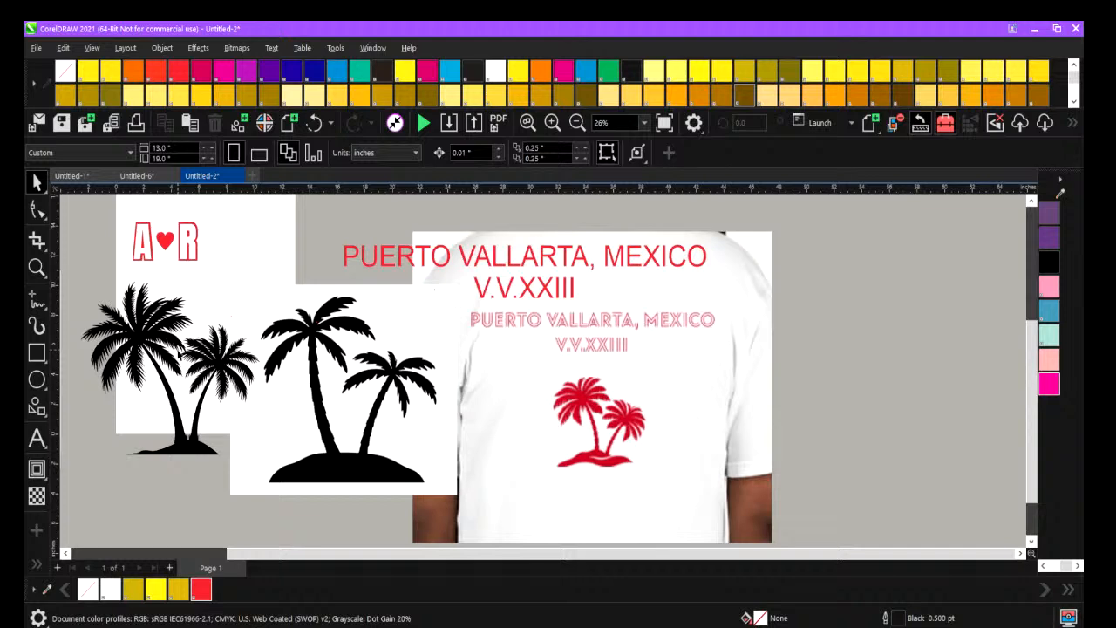
Delete the black palm tree object with the white background beside the imported palm tree vector.
left_click(325, 392)
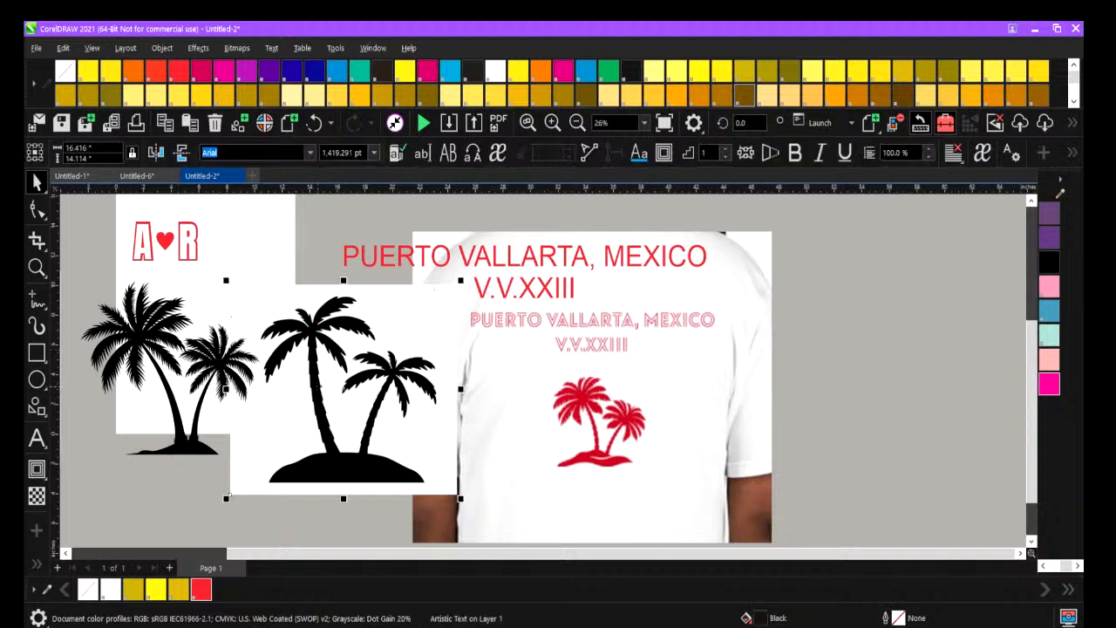
left_click(305, 375)
key("Delete")
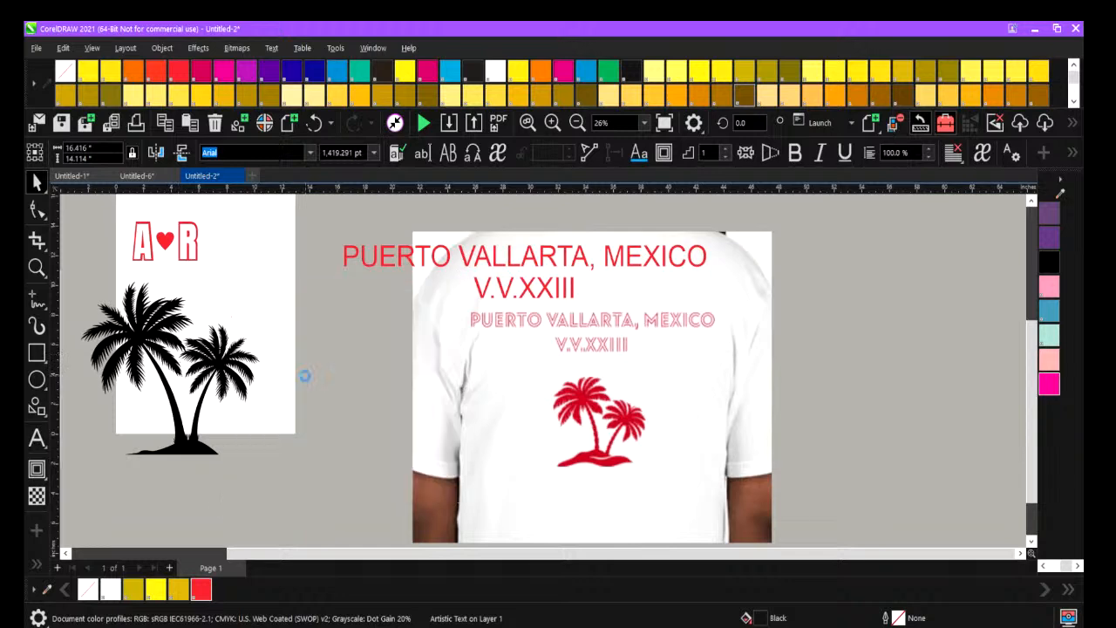
Recolor the imported palm tree vector with the red swatch from the document palette.
left_click(164, 329)
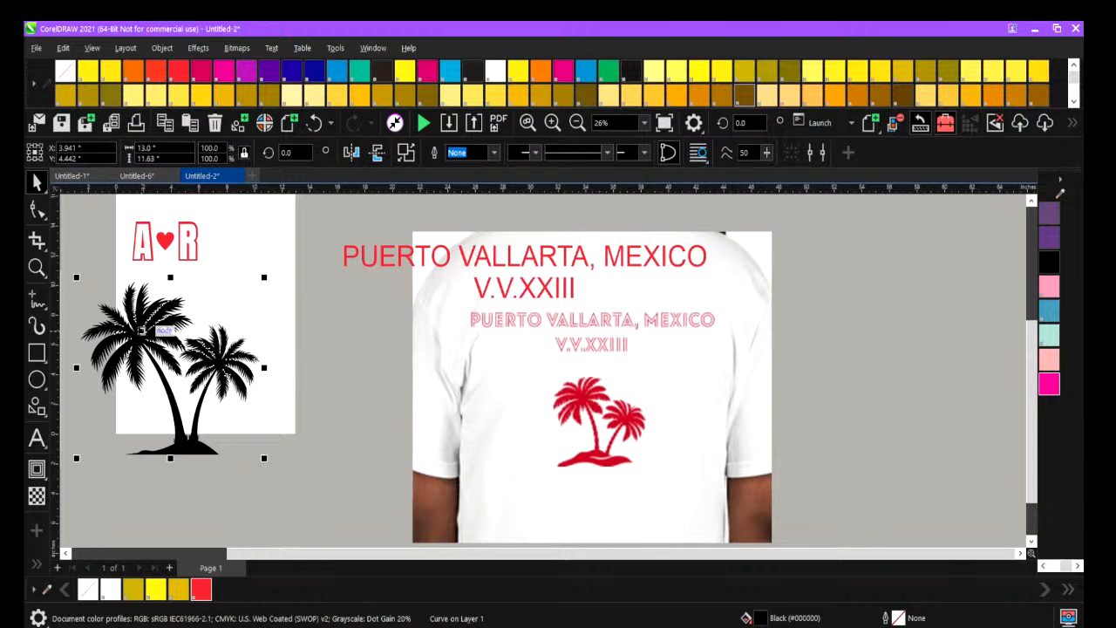
left_click(200, 591)
left_click(241, 490)
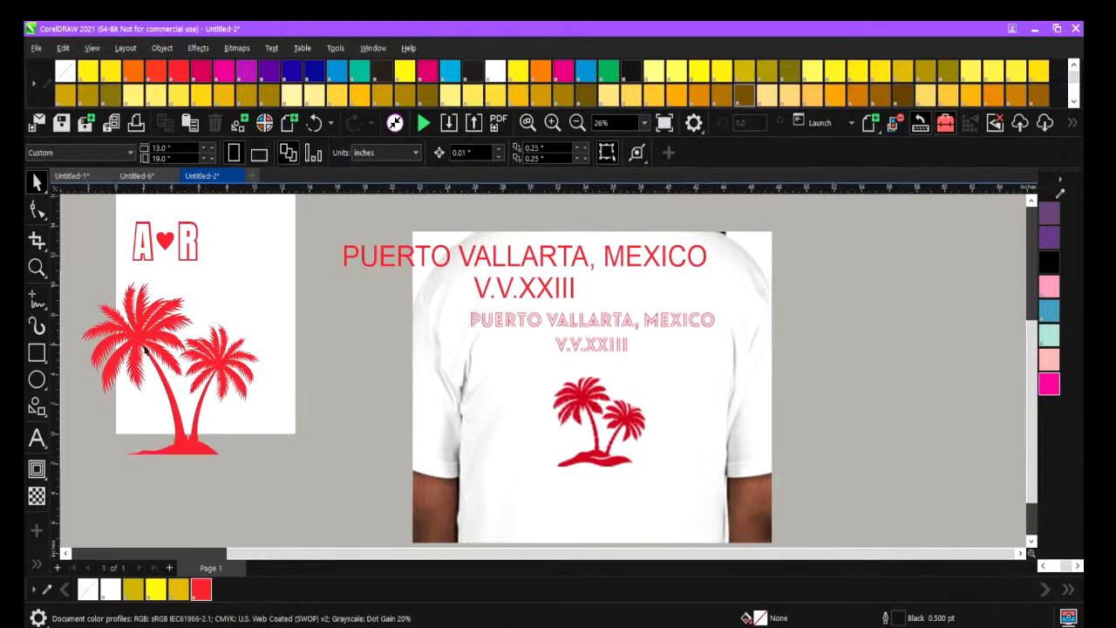
Unlock the T-shirt reference photo, move it aside, and place the Puerto Vallarta text in the cleared space.
right_click(484, 324)
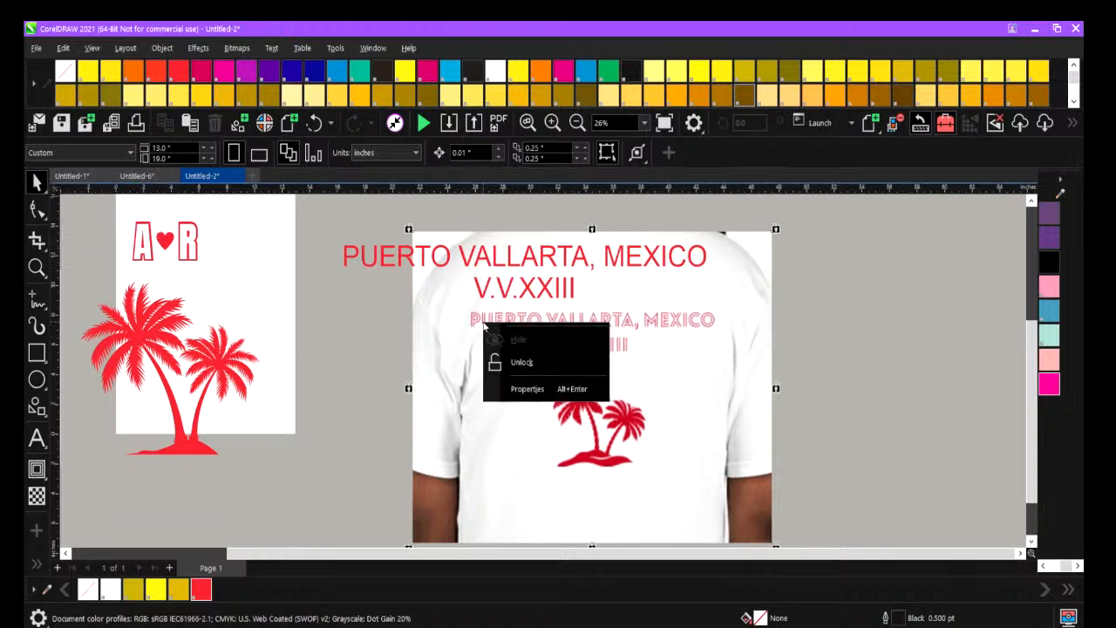
left_click(513, 373)
left_click_drag(480, 354, 805, 317)
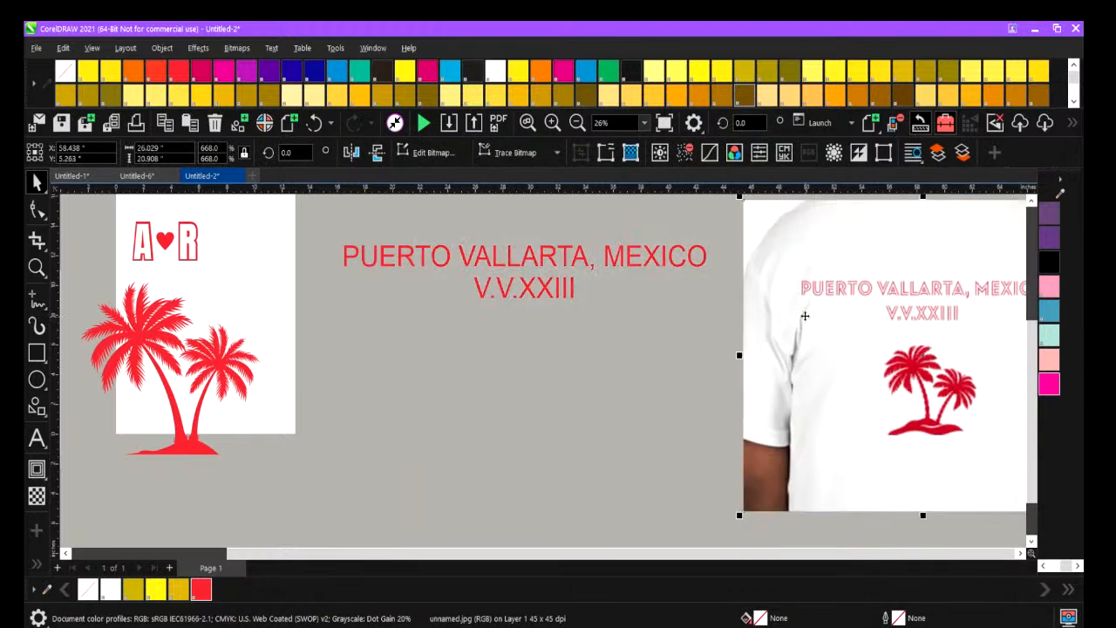
left_click(473, 254)
left_click_drag(473, 254, 449, 334)
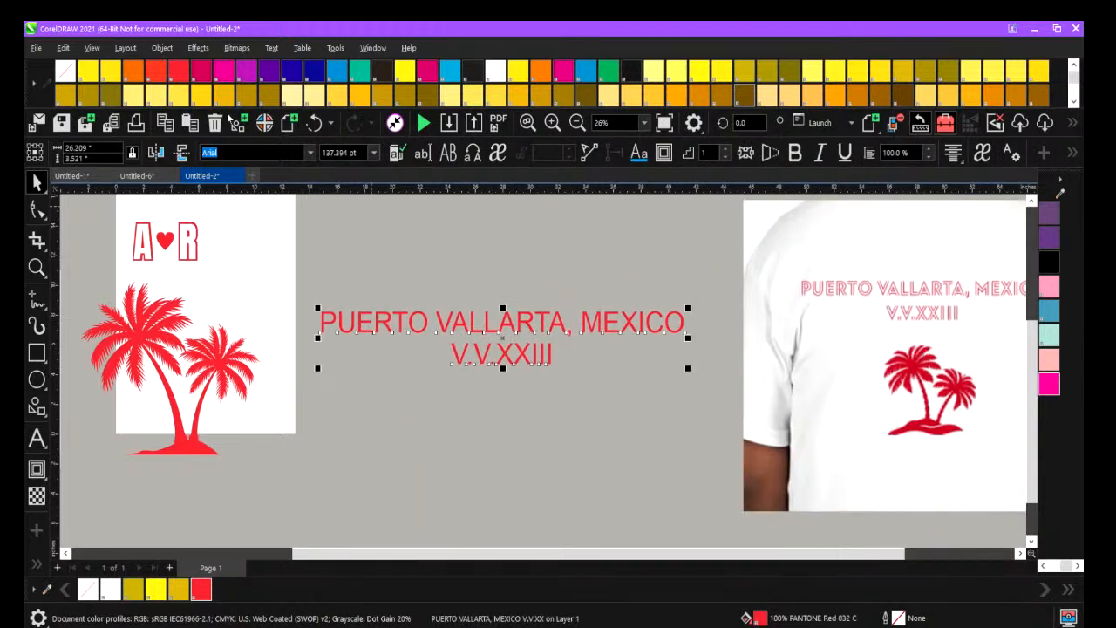
Try the Adriator font on the Puerto Vallarta text, enlarged to about 25.8 inches wide and placed near the shirt's lettering.
left_click(310, 152)
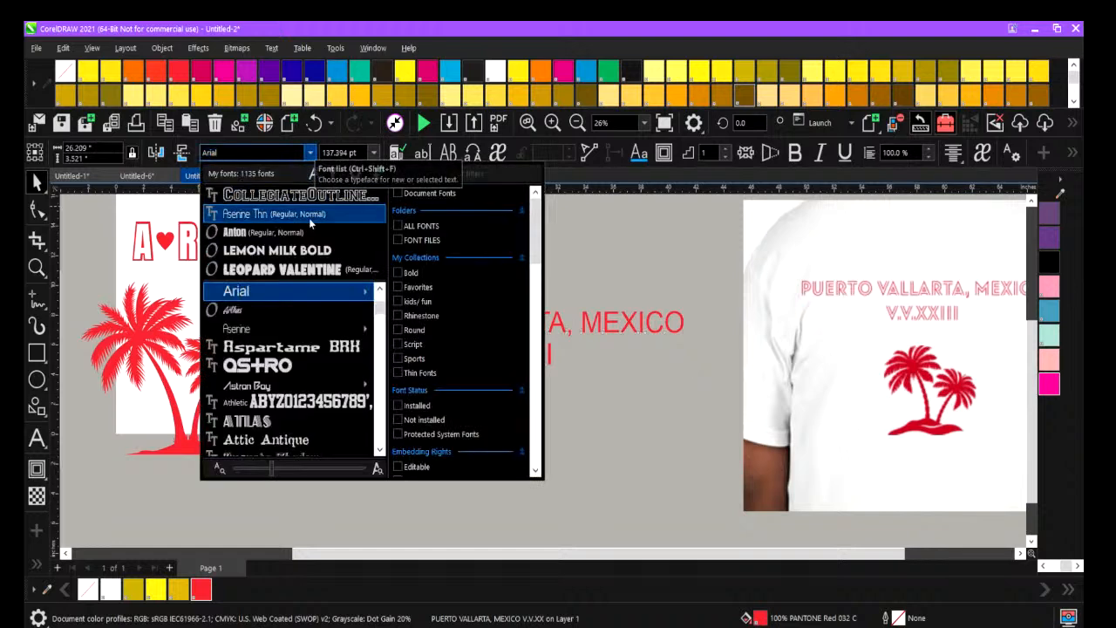
mouse_move(322, 331)
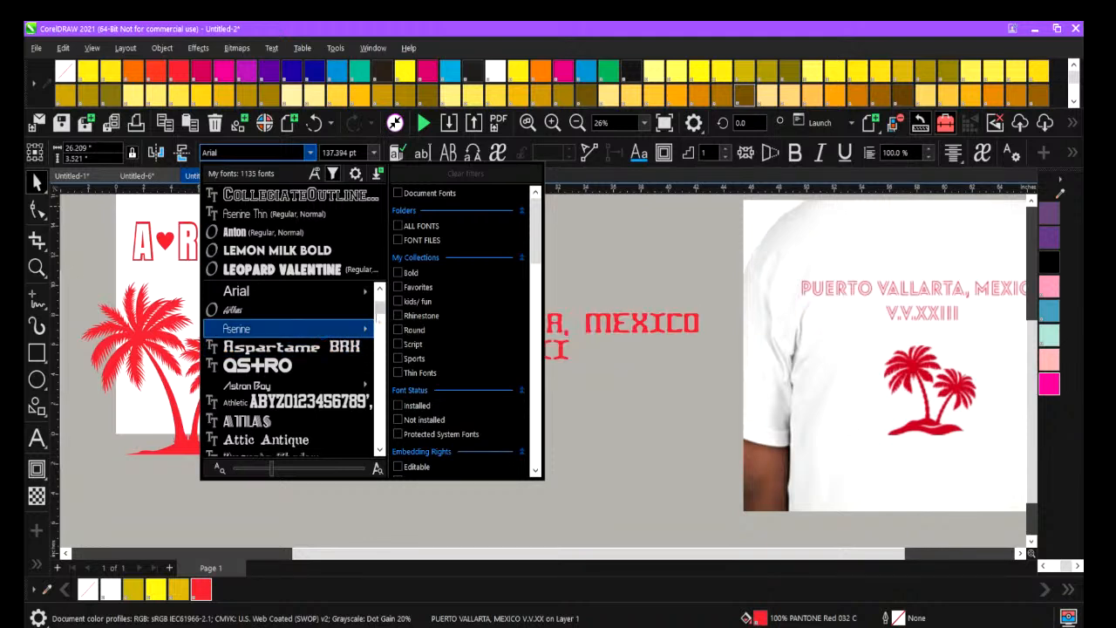
left_click_drag(379, 309, 380, 294)
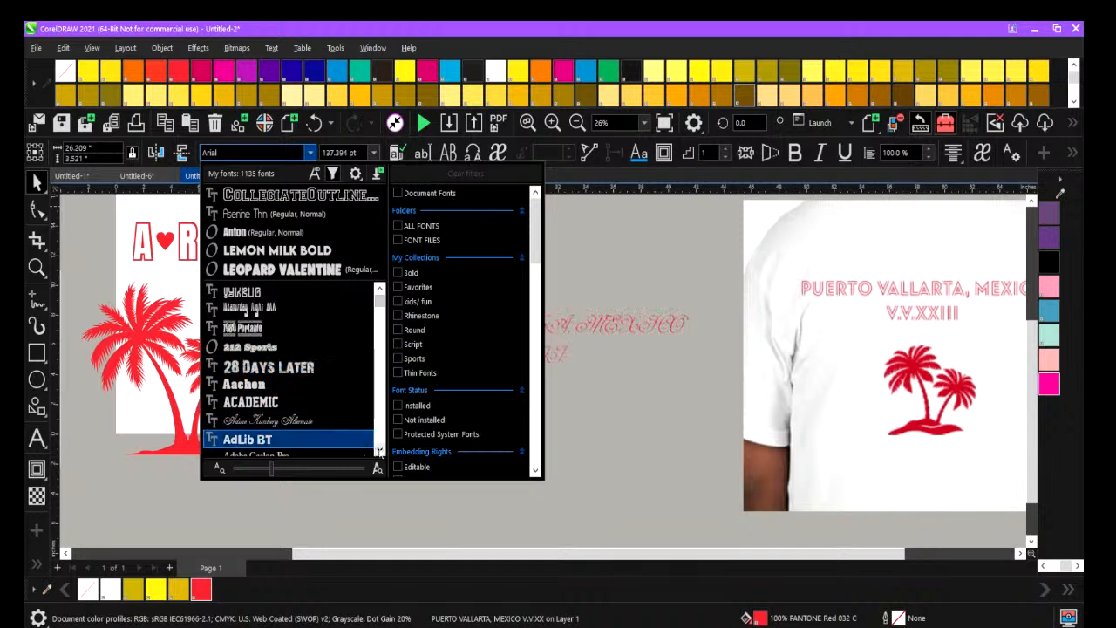
left_click(380, 451)
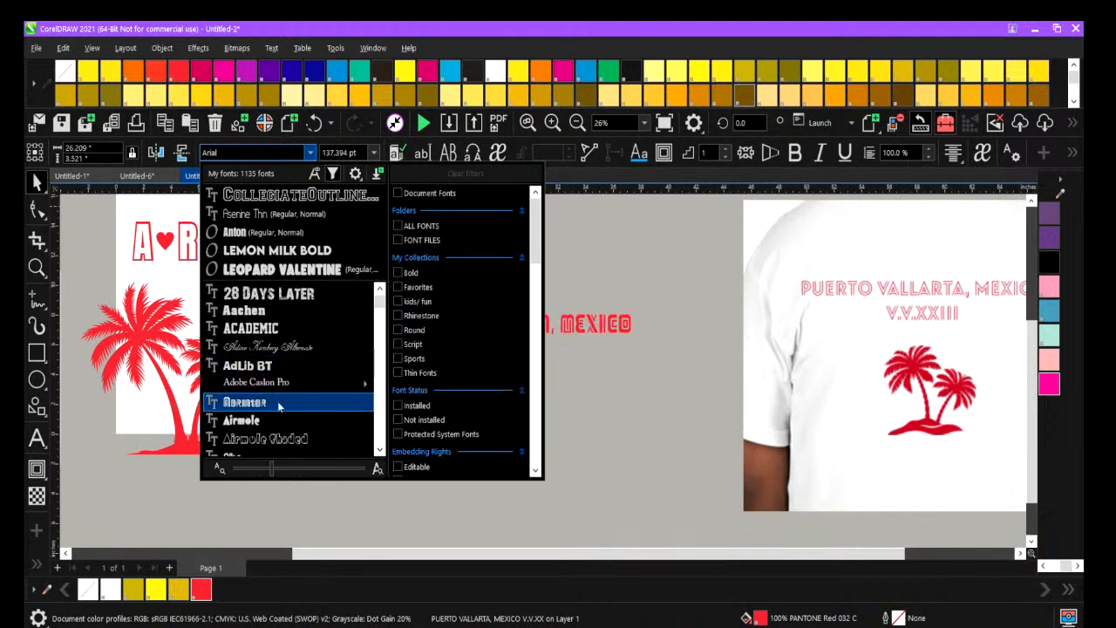
left_click(279, 407)
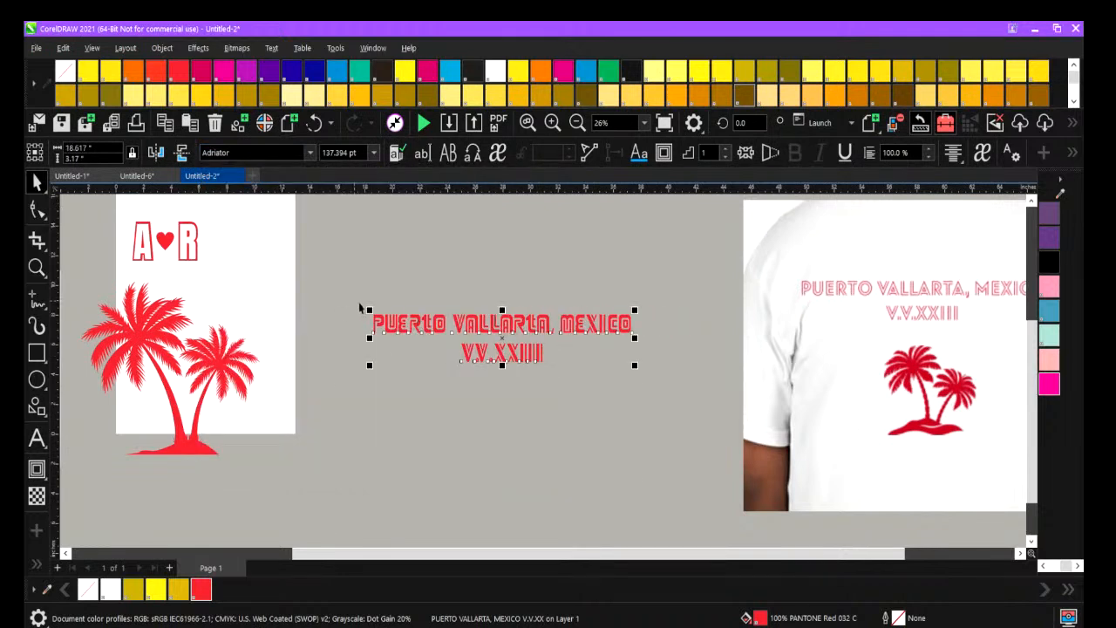
left_click_drag(366, 305, 271, 293)
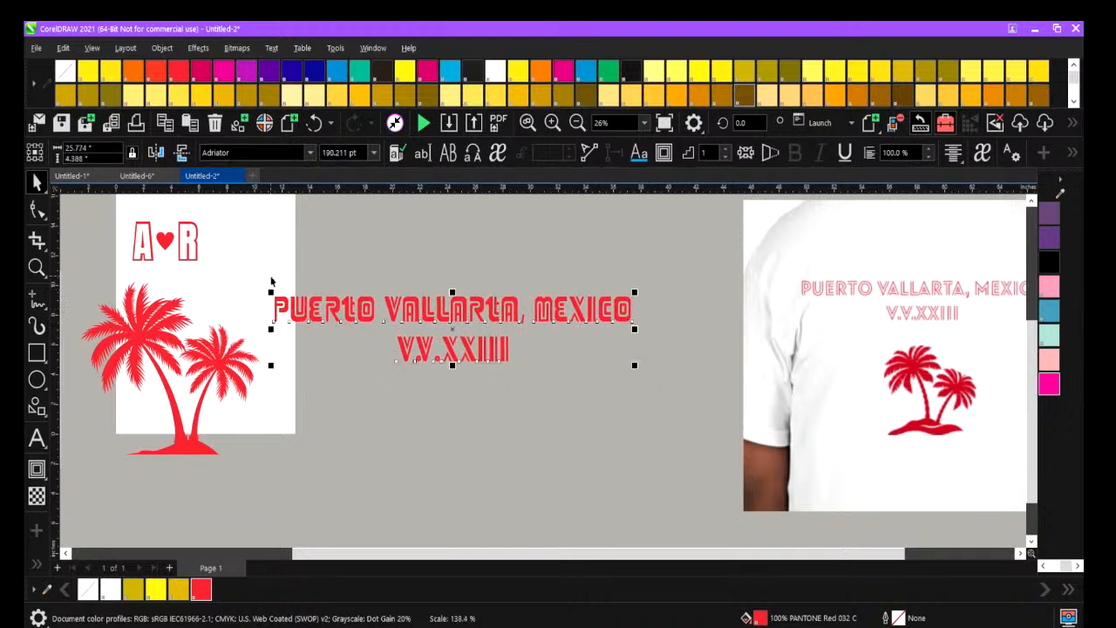
left_click_drag(452, 329, 757, 300)
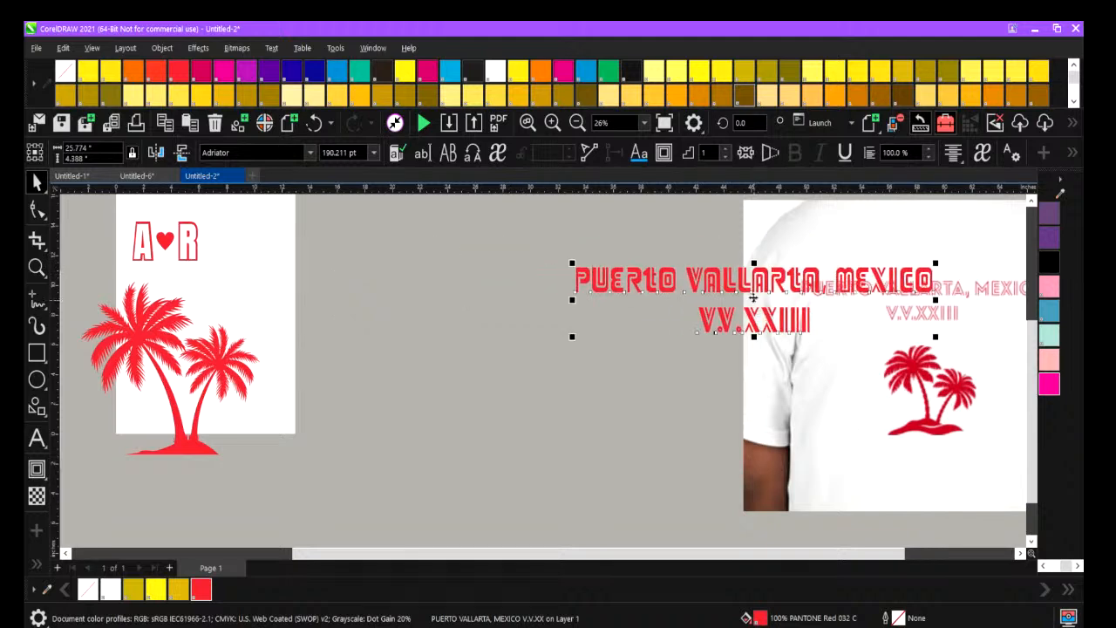
Set the Puerto Vallarta text's font to Atlas.
left_click(308, 154)
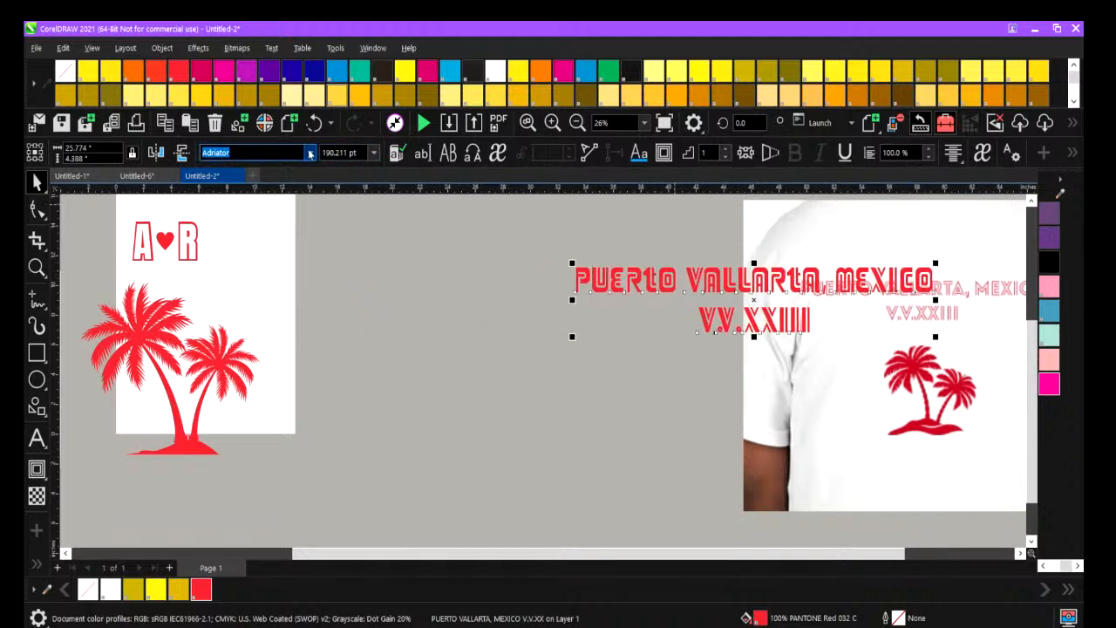
left_click(310, 154)
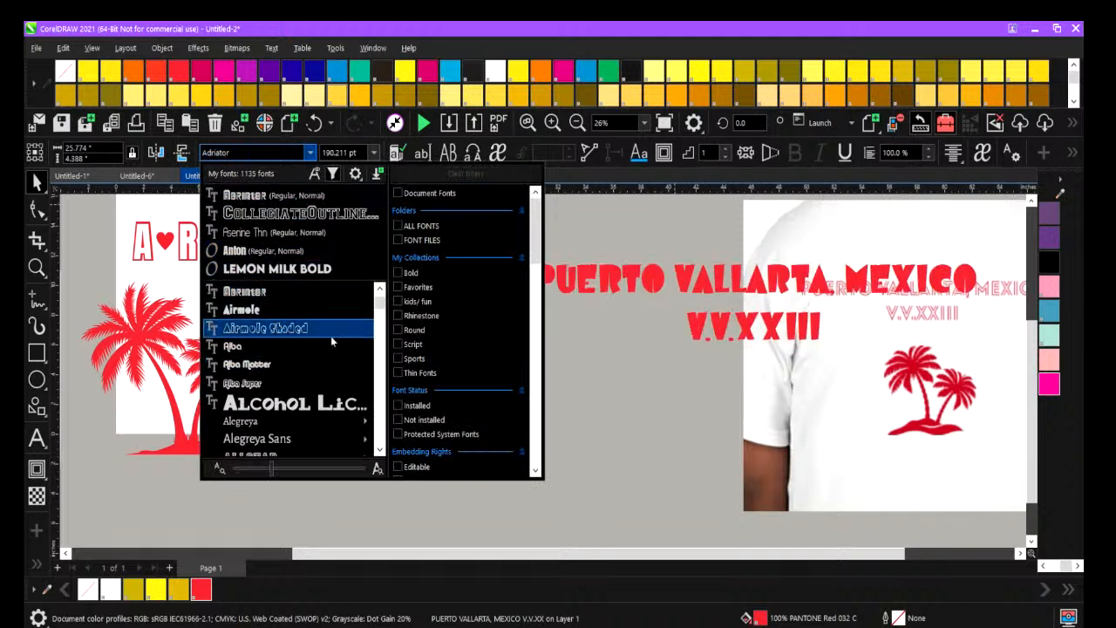
left_click_drag(379, 305, 379, 308)
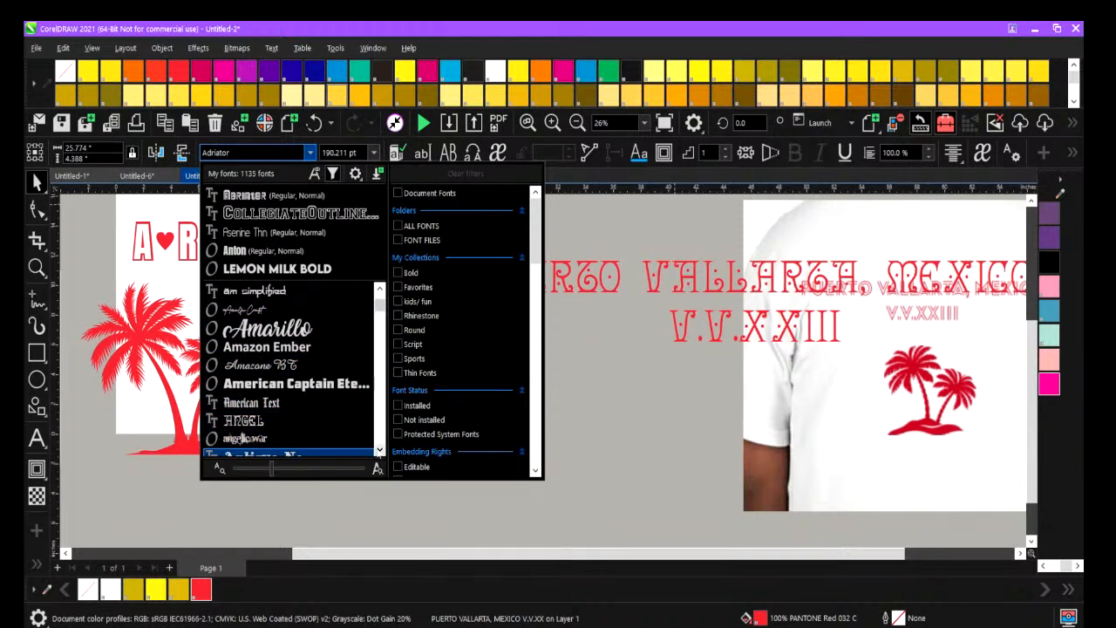
left_click(380, 452)
left_click(379, 452)
left_click(378, 451)
left_click(378, 452)
left_click(378, 452)
left_click(378, 452)
left_click(379, 452)
left_click(378, 452)
left_click(379, 451)
left_click(378, 451)
left_click(379, 450)
left_click(380, 450)
left_click(380, 450)
left_click(379, 450)
left_click(380, 450)
left_click(379, 449)
left_click(380, 449)
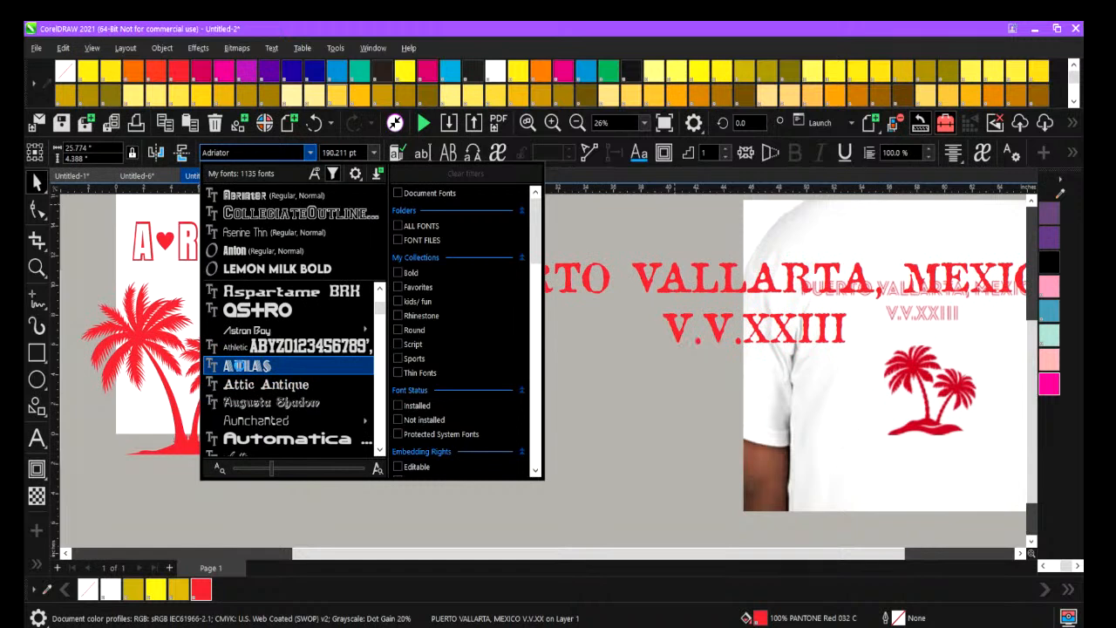
left_click(242, 370)
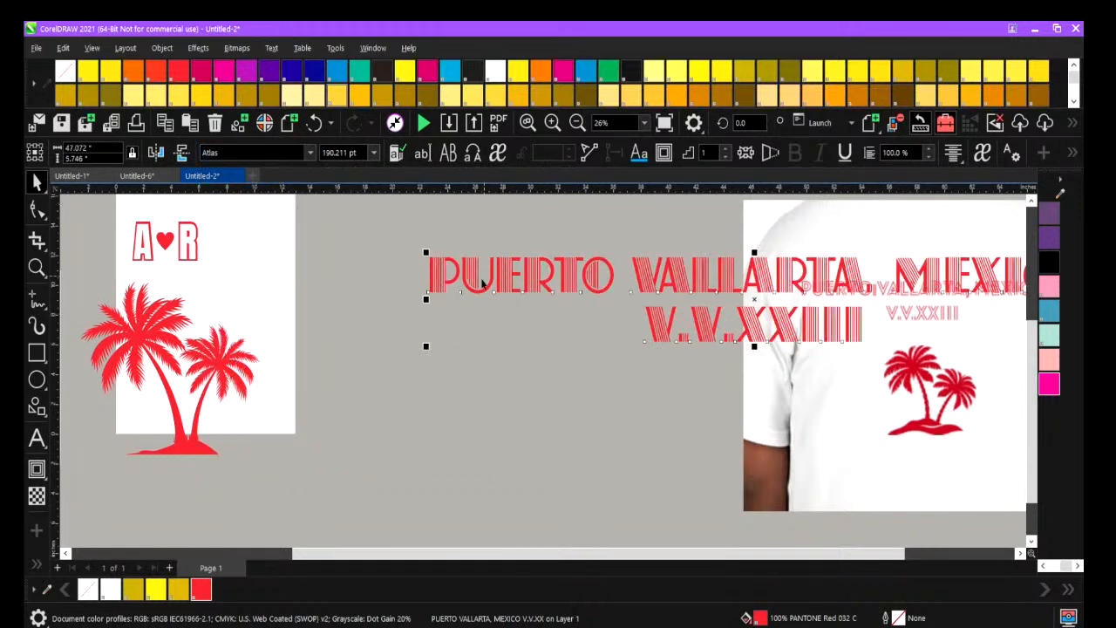
Shrink the Puerto Vallarta text to about 32.3 inches wide and move it off the shirt photo, near the palm tree vector.
left_click_drag(464, 273, 468, 368)
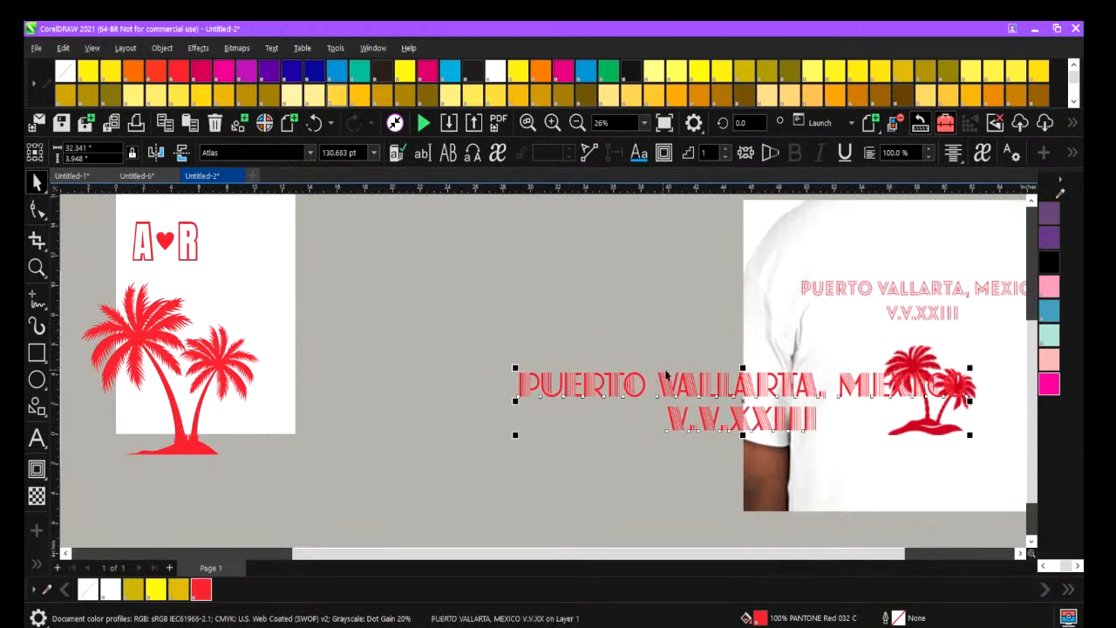
left_click_drag(691, 386, 406, 273)
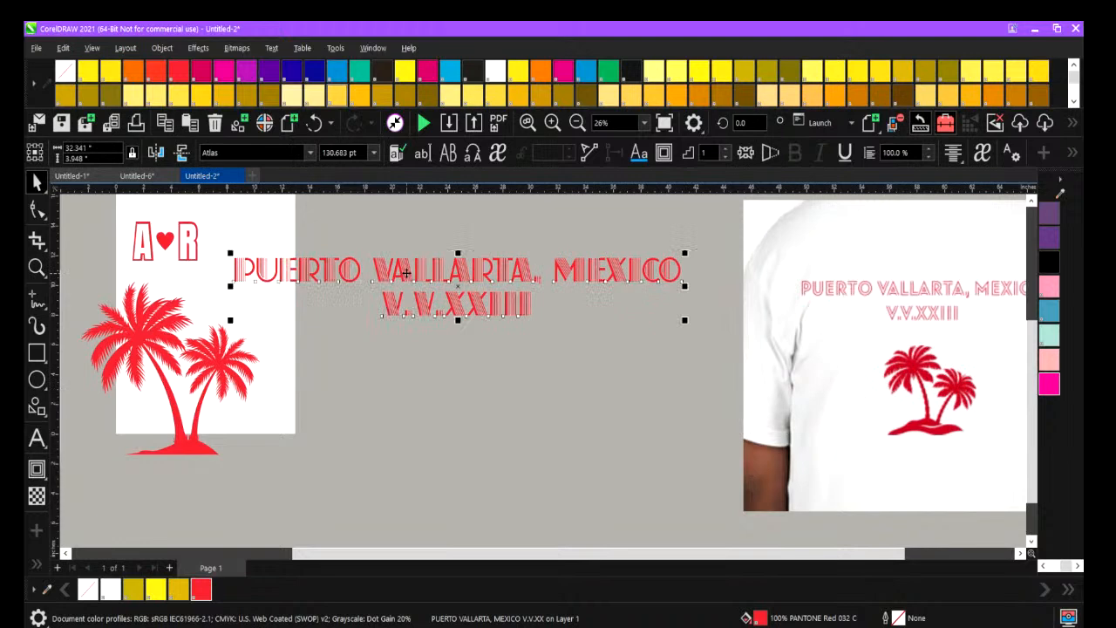
Delete the T-shirt reference photo and the A-heart-R reference image.
left_click(578, 123)
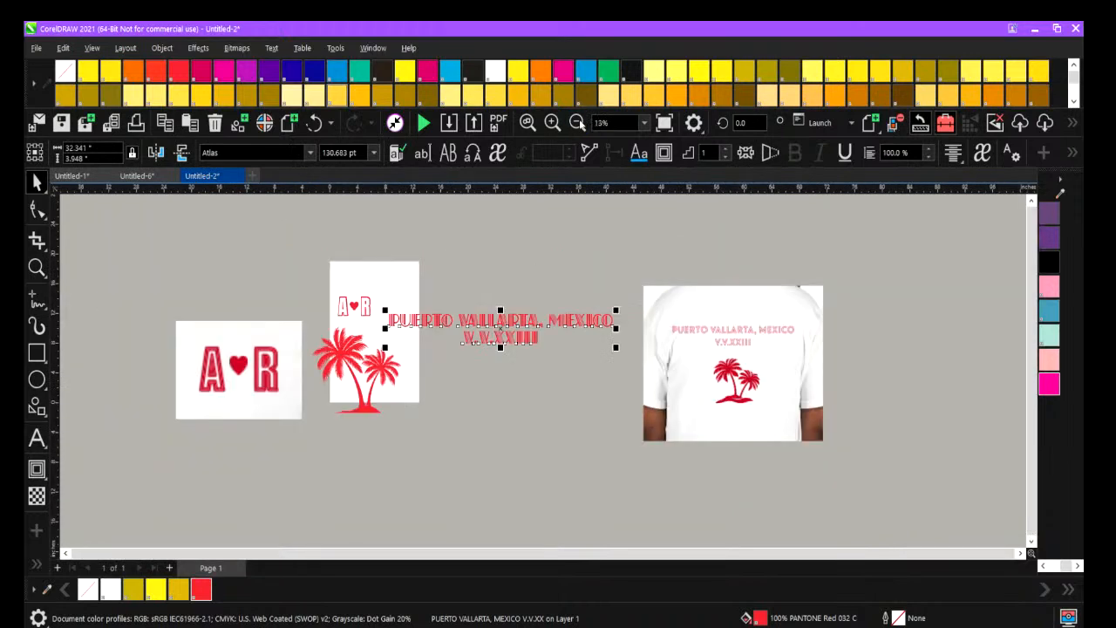
left_click(723, 374)
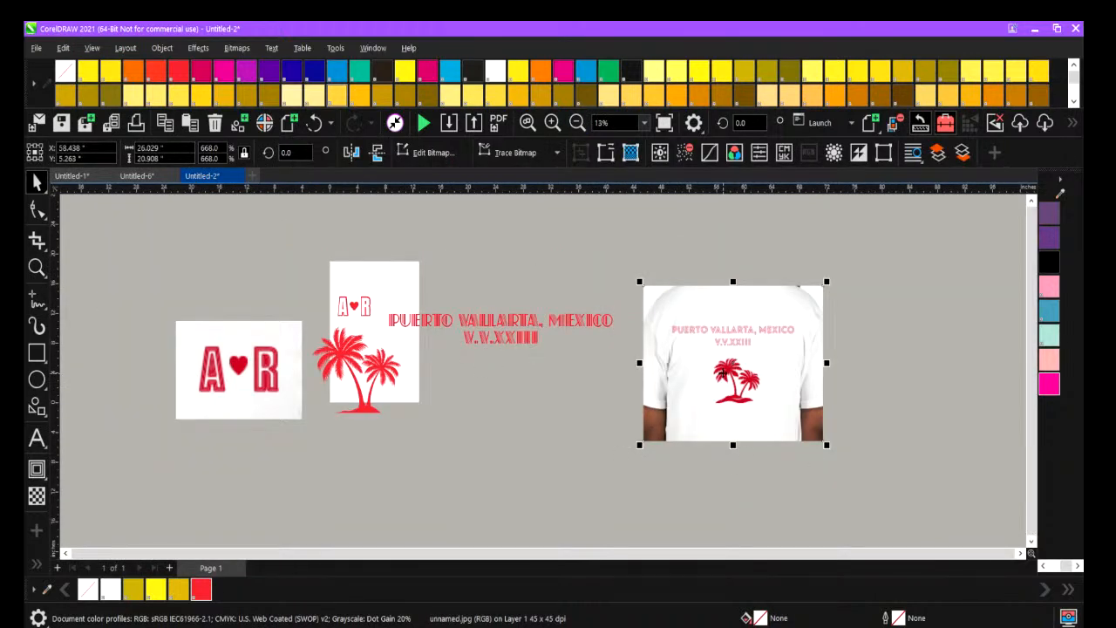
key("Delete")
left_click(248, 368)
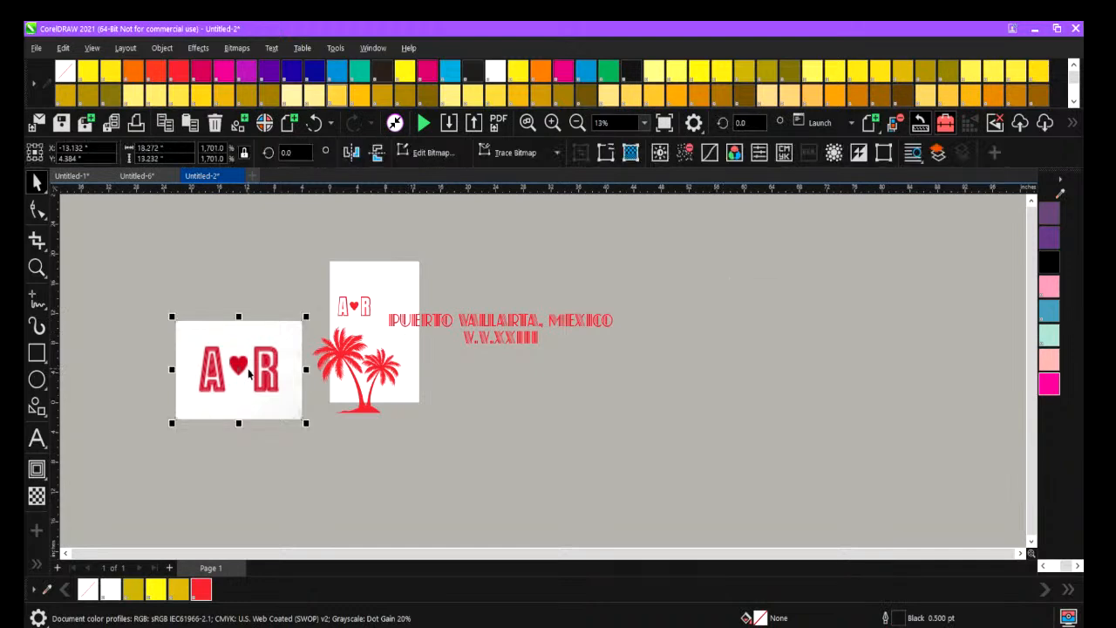
key("Delete")
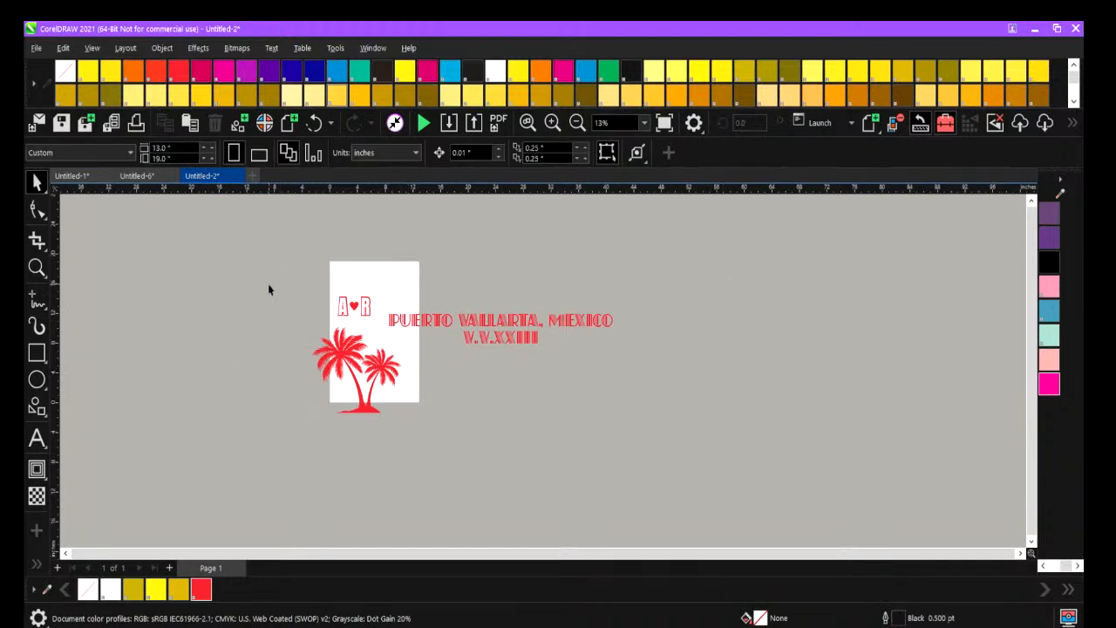
left_click(428, 322)
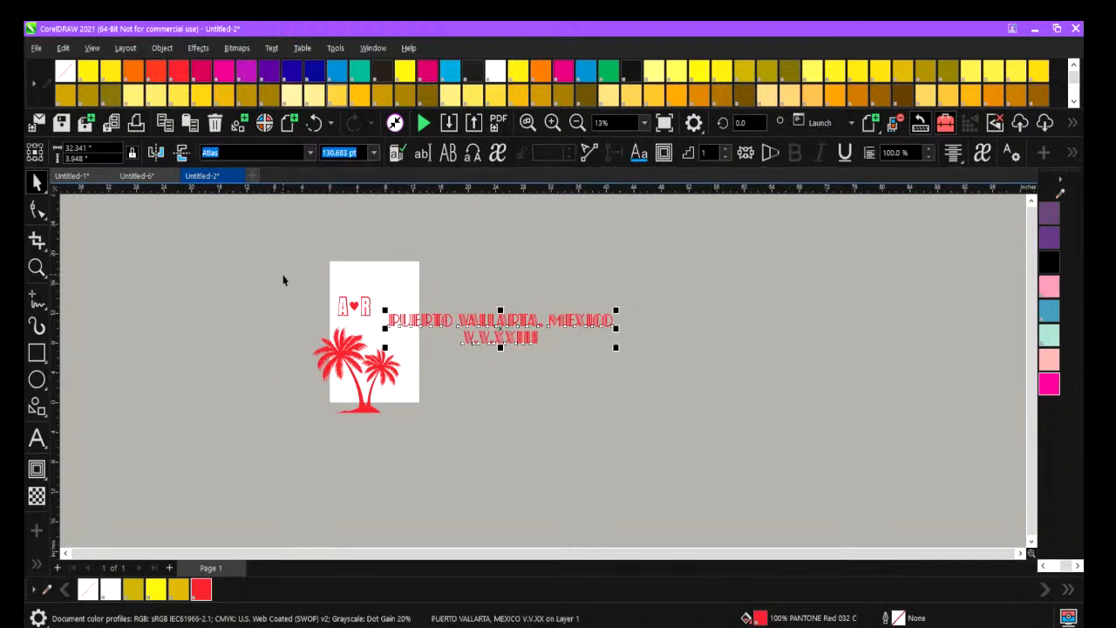
left_click(170, 307)
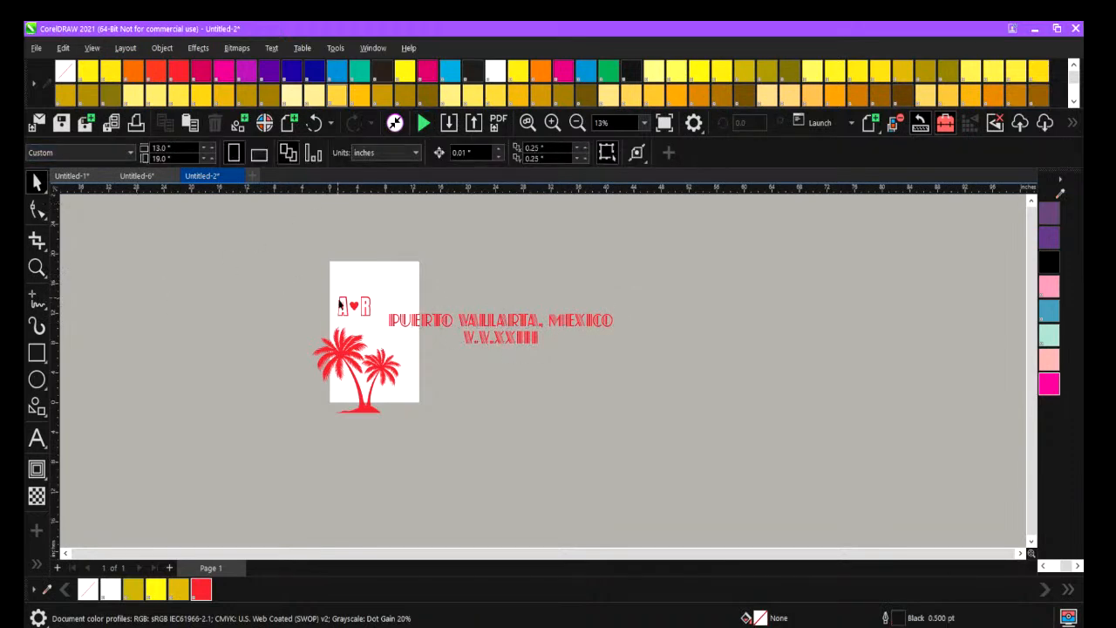
Shrink the Puerto Vallarta text to about 11.4 inches wide and move it onto the page near the palm trees.
left_click(393, 322)
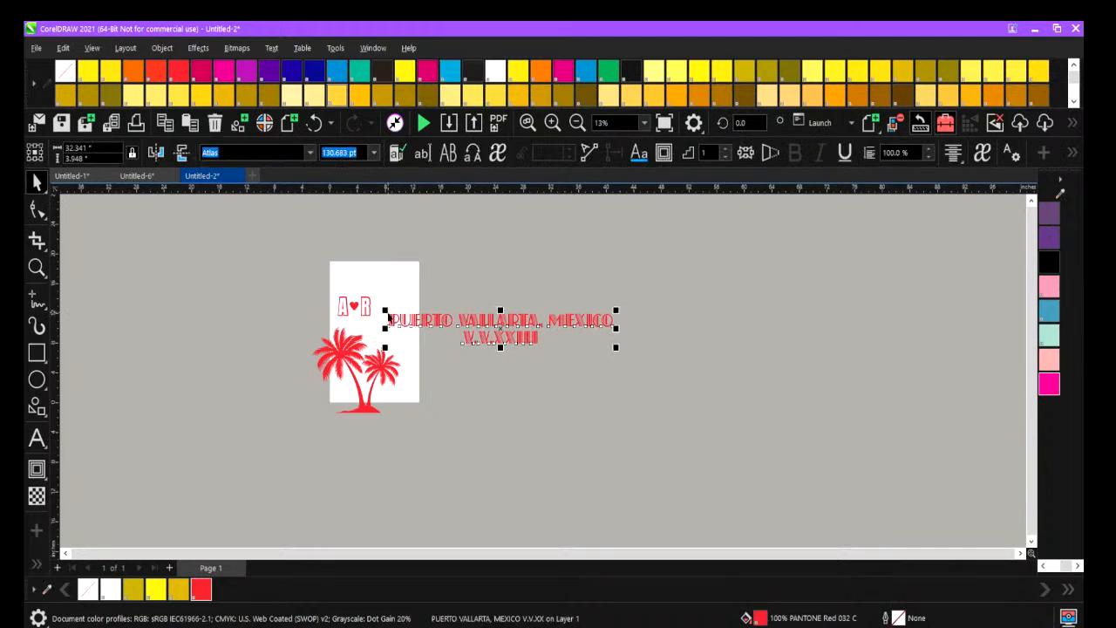
left_click_drag(384, 310, 436, 321)
left_click_drag(543, 339, 381, 332)
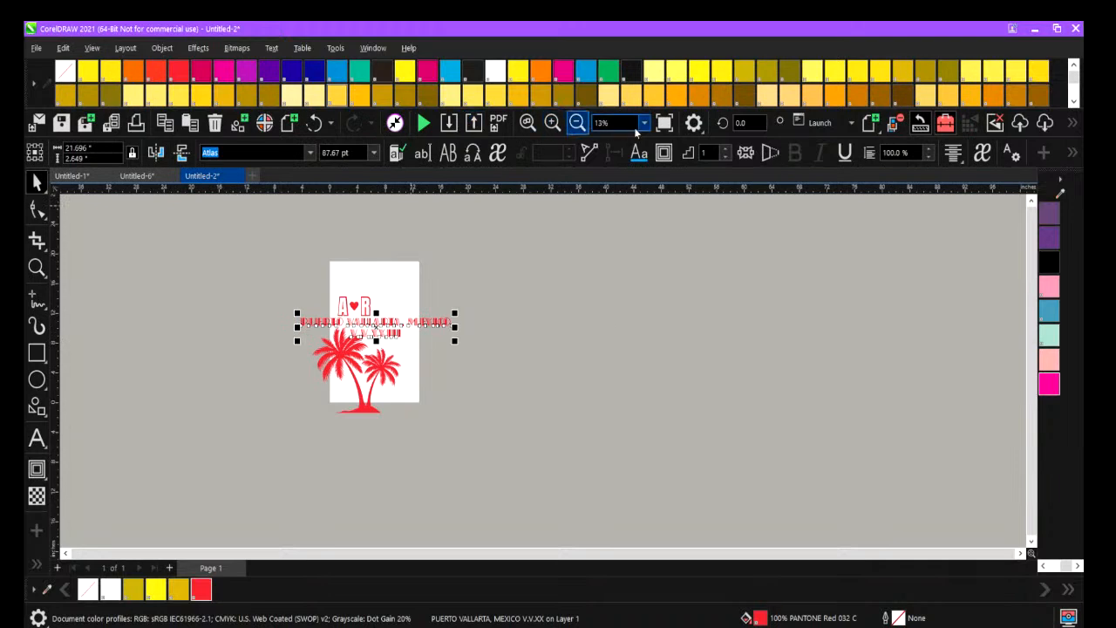
left_click(645, 128)
left_click(631, 144)
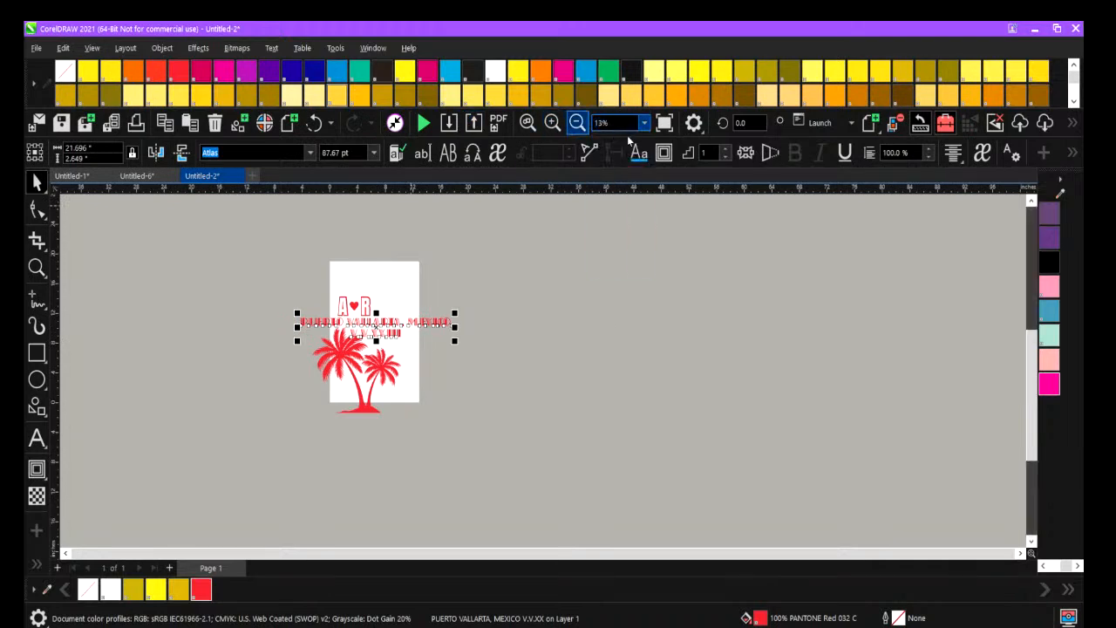
left_click_drag(320, 258, 527, 289)
left_click(452, 247)
left_click_drag(454, 228, 252, 281)
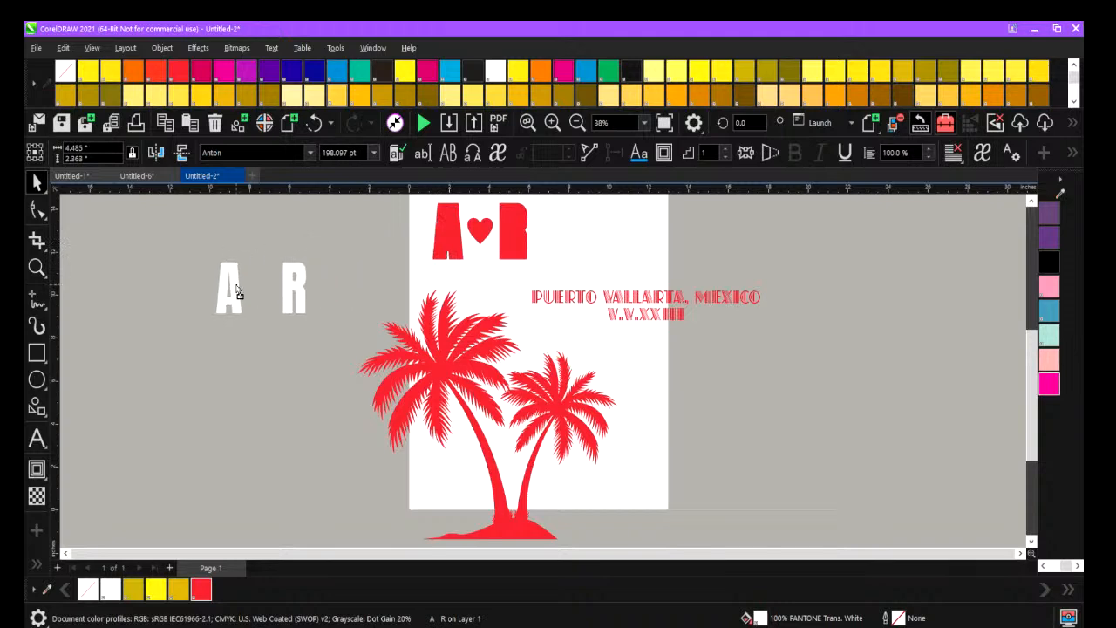
left_click(314, 122)
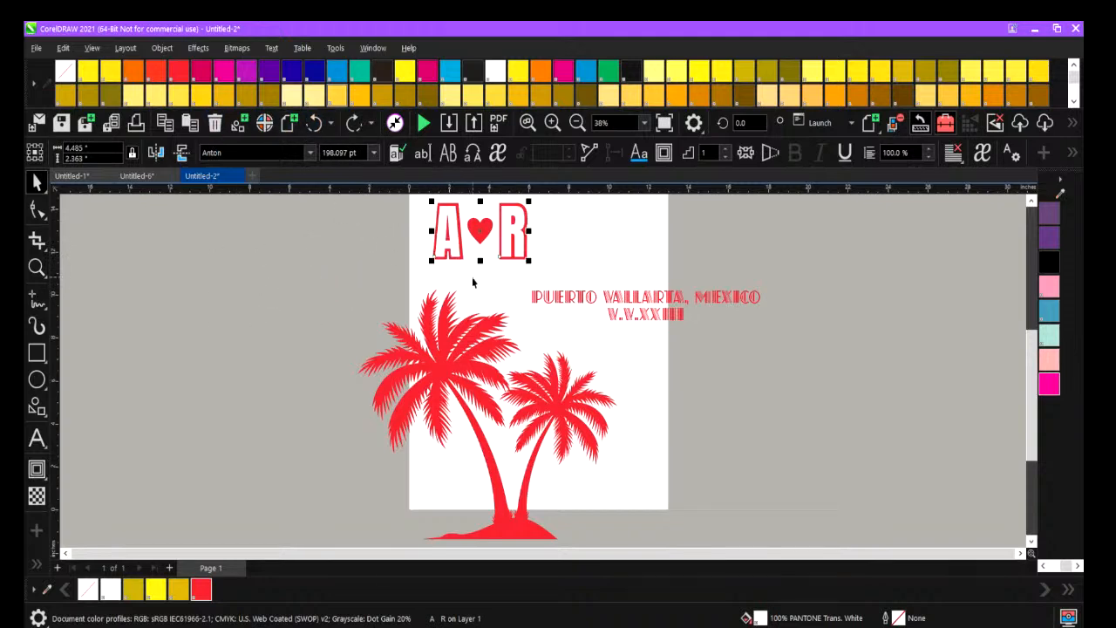
Move the complete A-heart-R lettering off the page and place the Puerto Vallarta text near the top of the page.
left_click_drag(546, 279, 384, 204)
key("ctrl+shift+z")
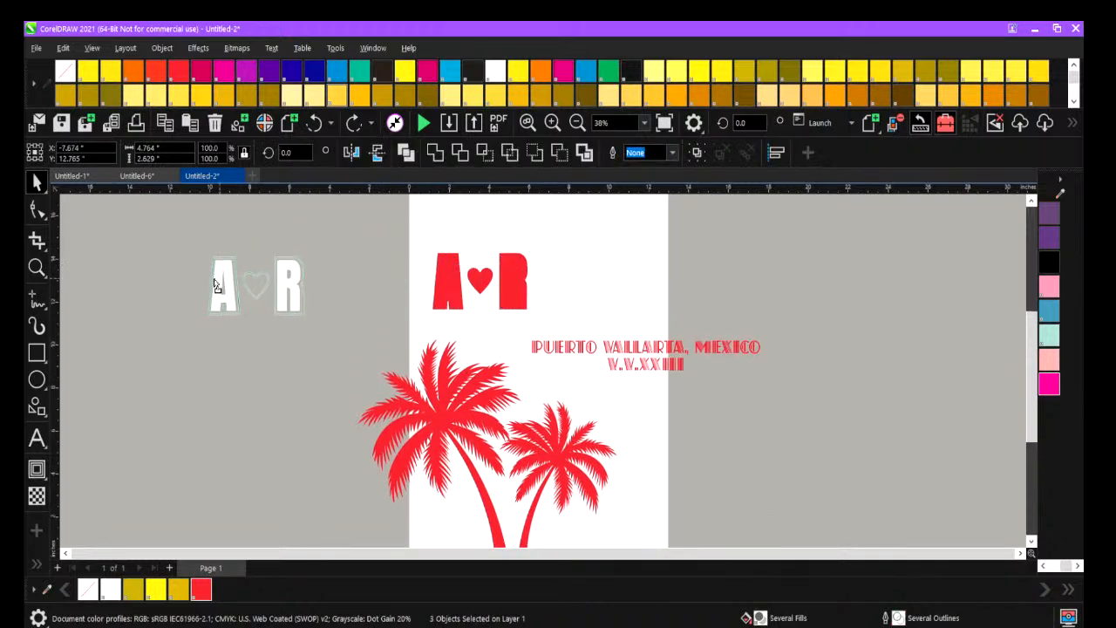
left_click(563, 348)
left_click_drag(563, 348, 458, 240)
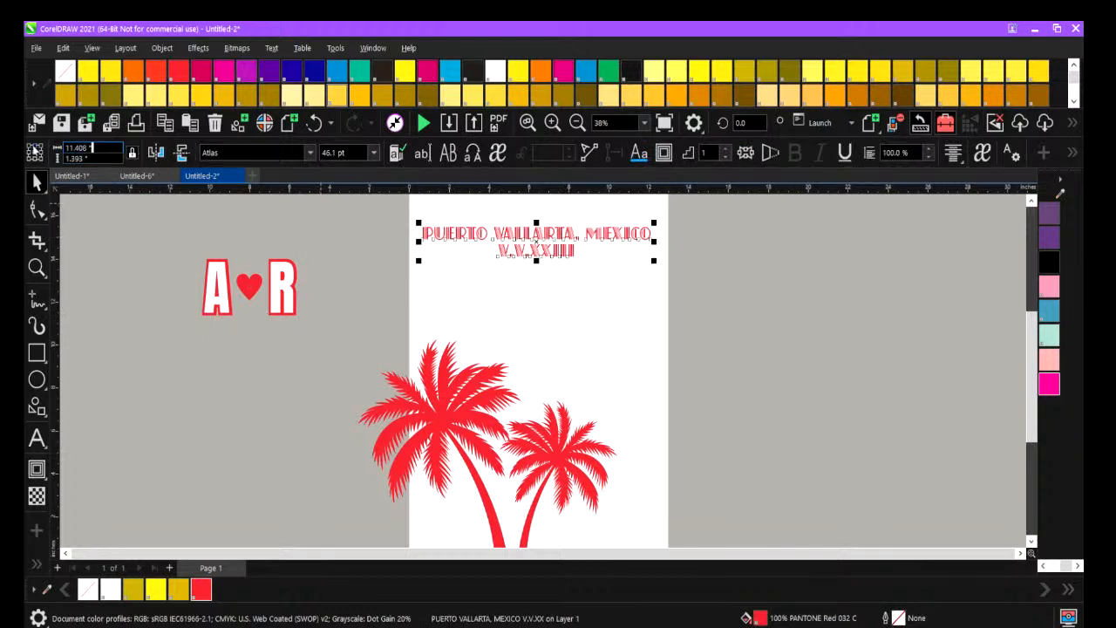
Set the Puerto Vallarta text's width to 12 inches and stretch it vertically to about 2.2 inches high.
double_click(92, 149)
type("12")
key("Return")
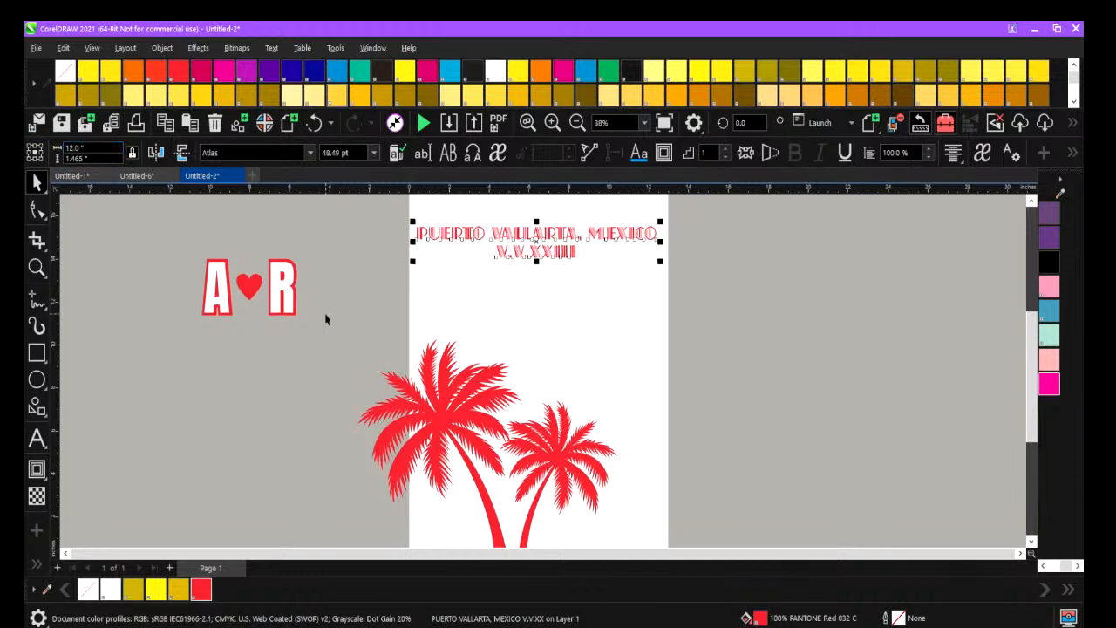
left_click(458, 353)
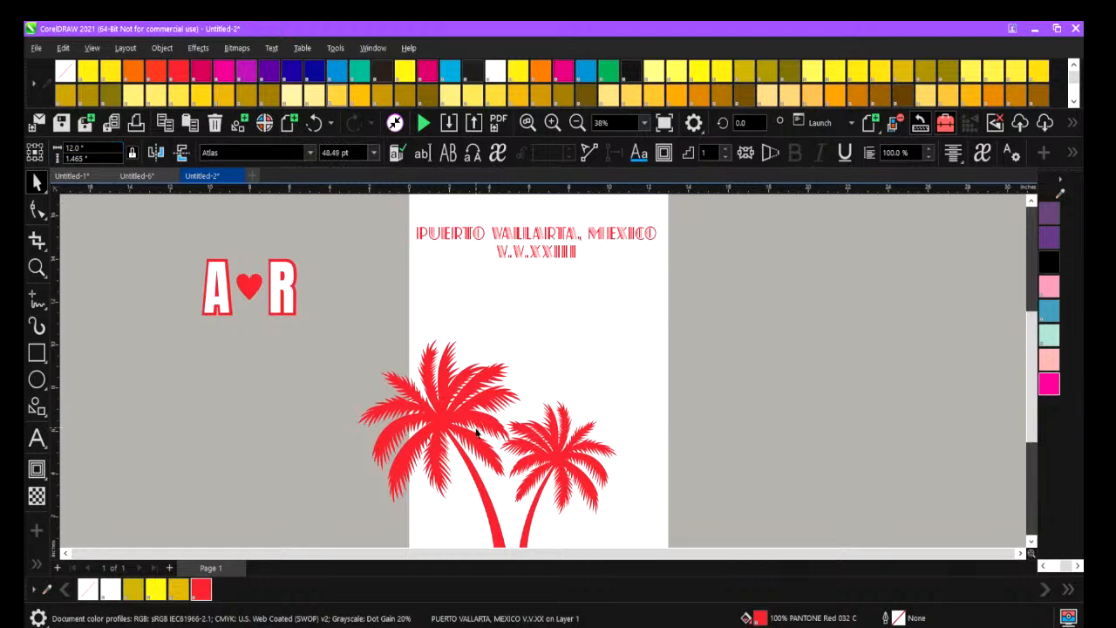
left_click(537, 253)
left_click_drag(536, 261, 537, 279)
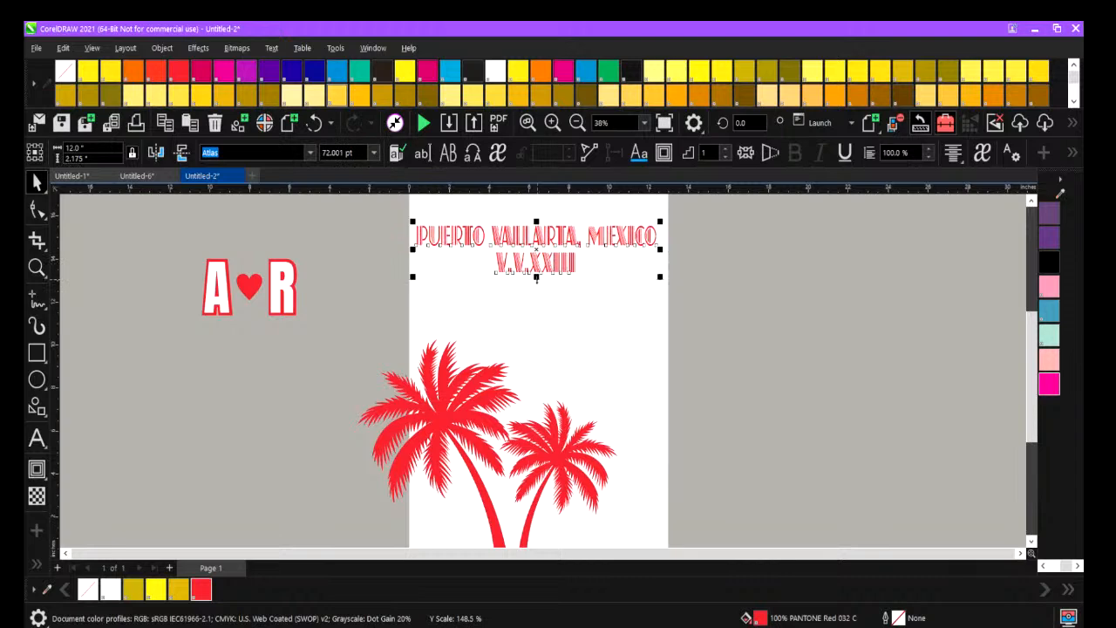
left_click(448, 315)
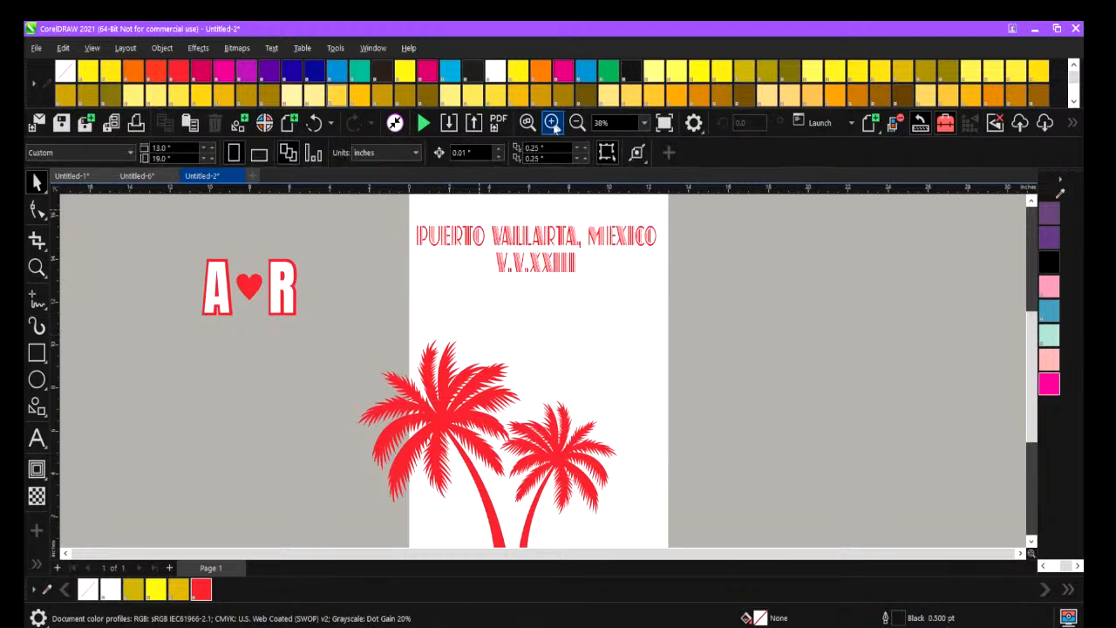
Stretch the Puerto Vallarta text horizontally to about 12.2 inches wide.
left_click(552, 123)
scroll(603, 392, "down", 3)
scroll(603, 394, "up", 4)
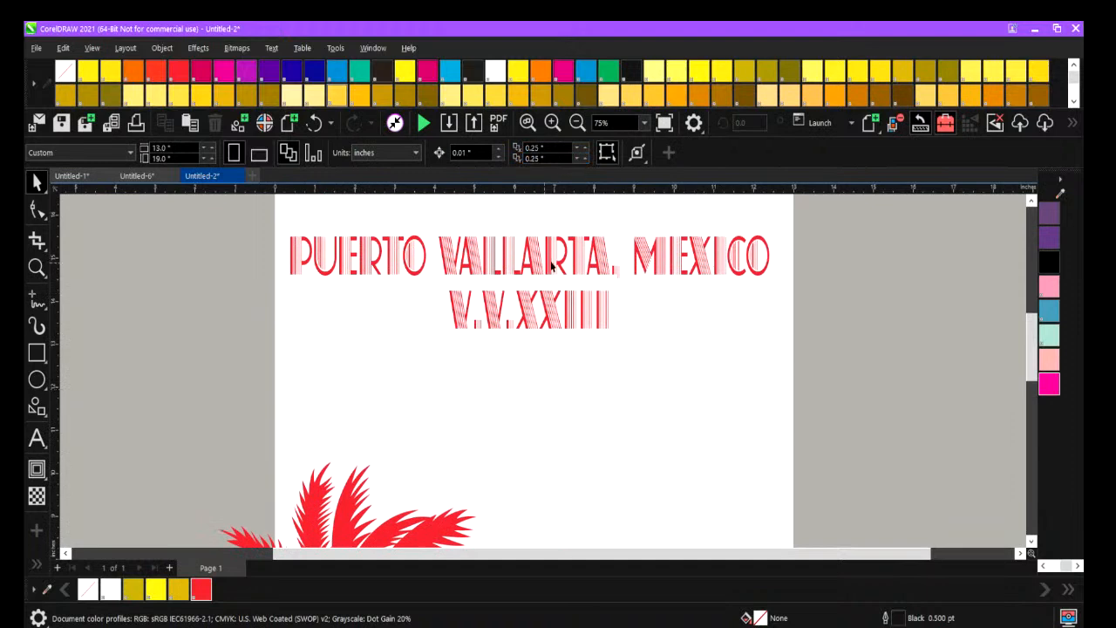
left_click(649, 254)
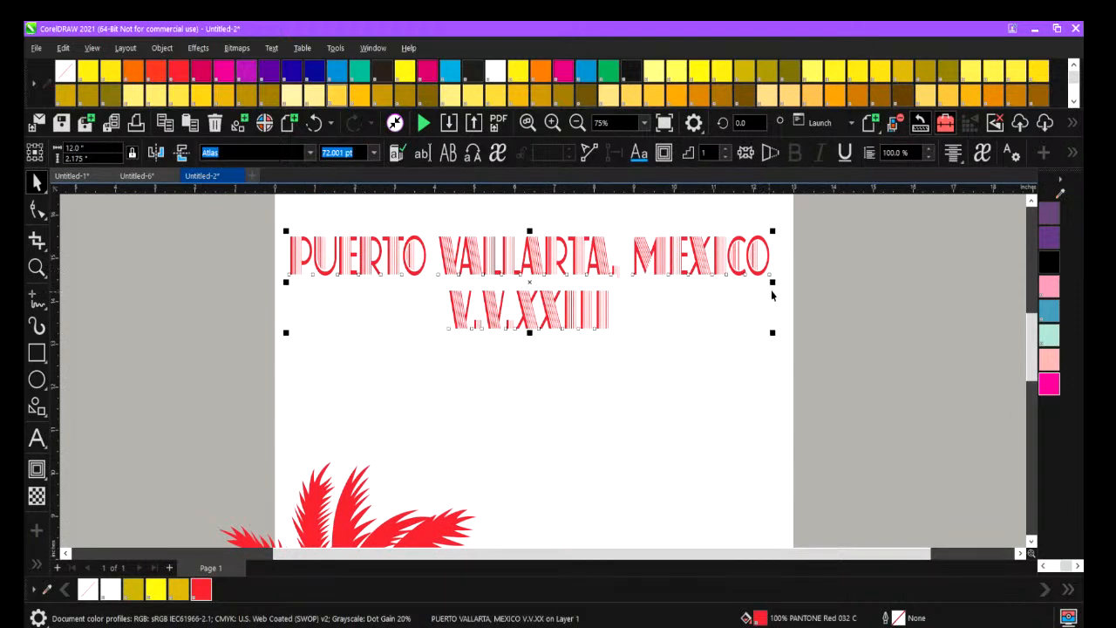
left_click_drag(772, 282, 782, 281)
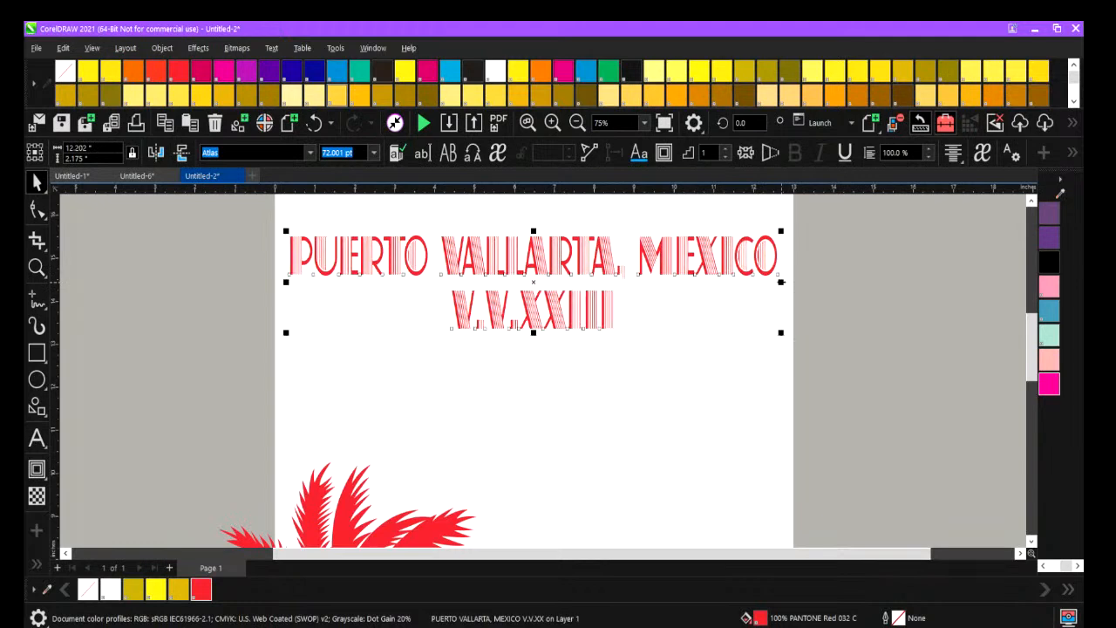
left_click(587, 416)
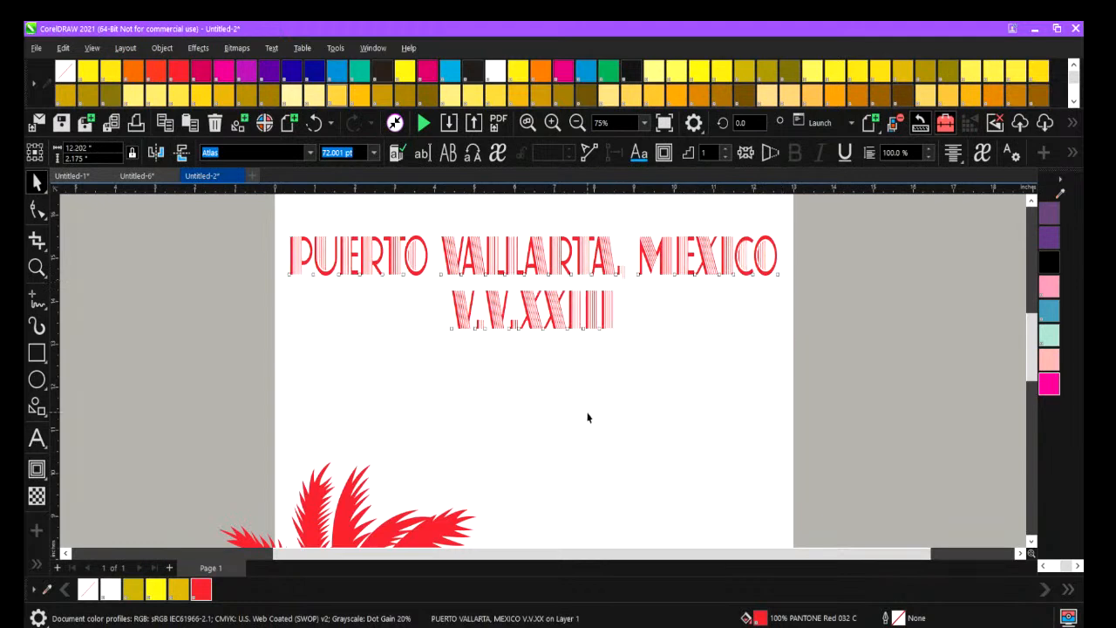
Scale the palm tree vector down to about 10.1 inches wide and place it on the page just below the Puerto Vallarta text.
left_click(576, 122)
left_click(425, 455)
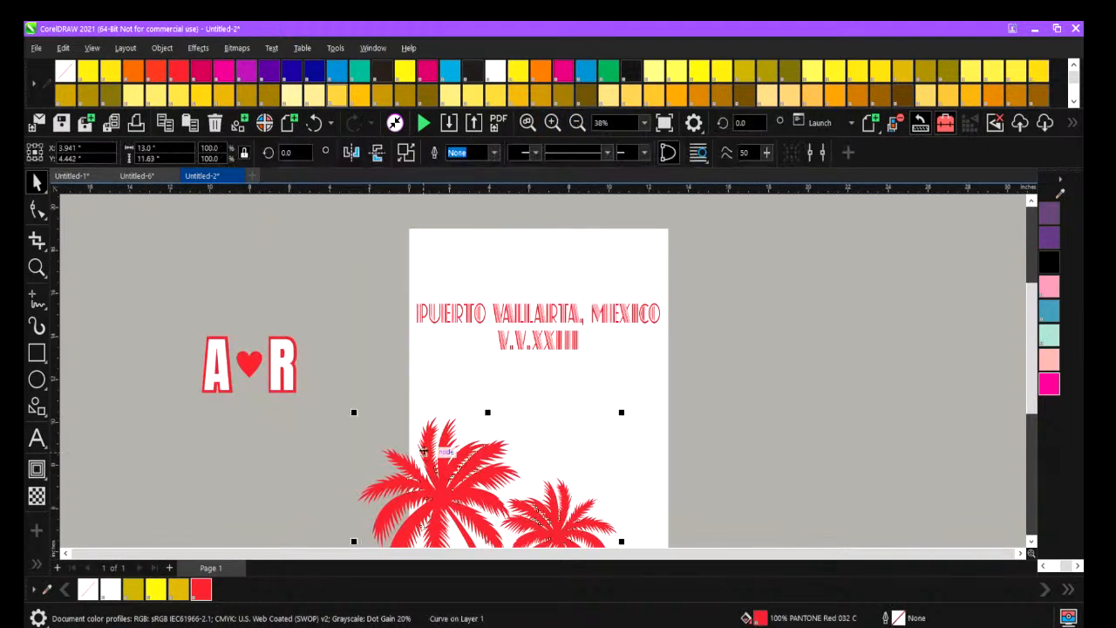
left_click_drag(352, 409, 410, 465)
left_click_drag(477, 510, 491, 379)
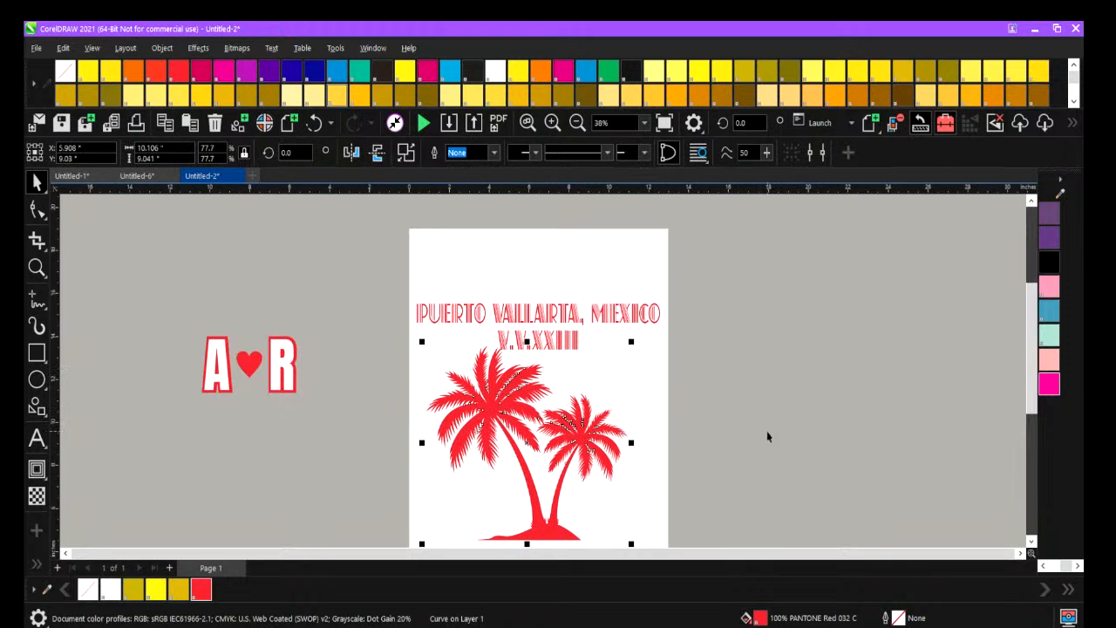
scroll(768, 436, "up", 3)
scroll(767, 436, "down", 4)
left_click_drag(499, 356, 474, 352)
left_click(398, 336)
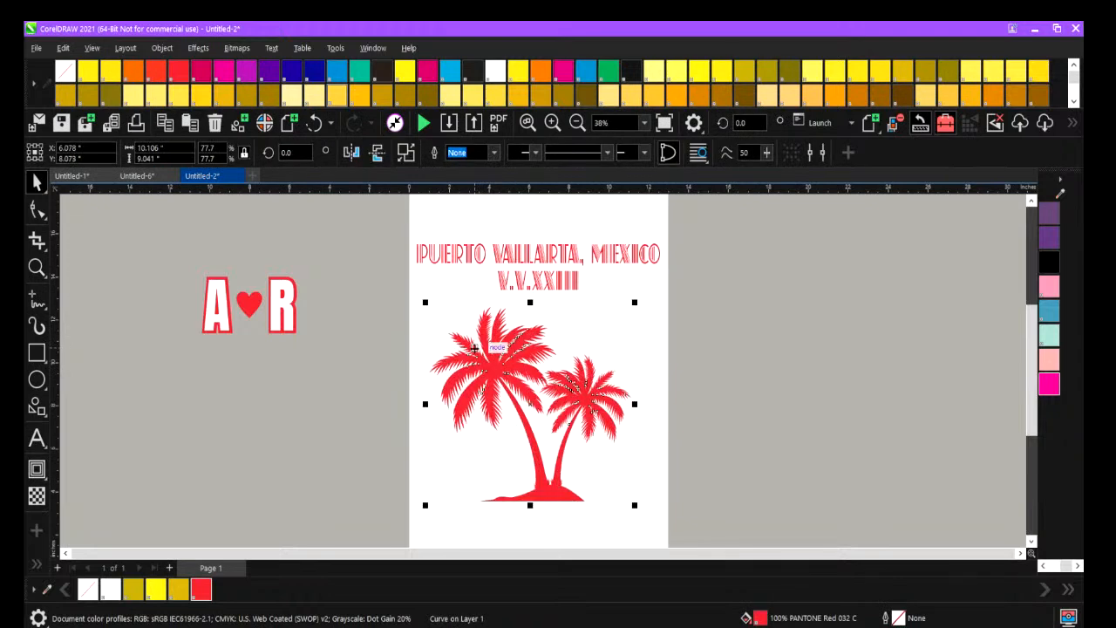
left_click_drag(397, 207, 693, 528)
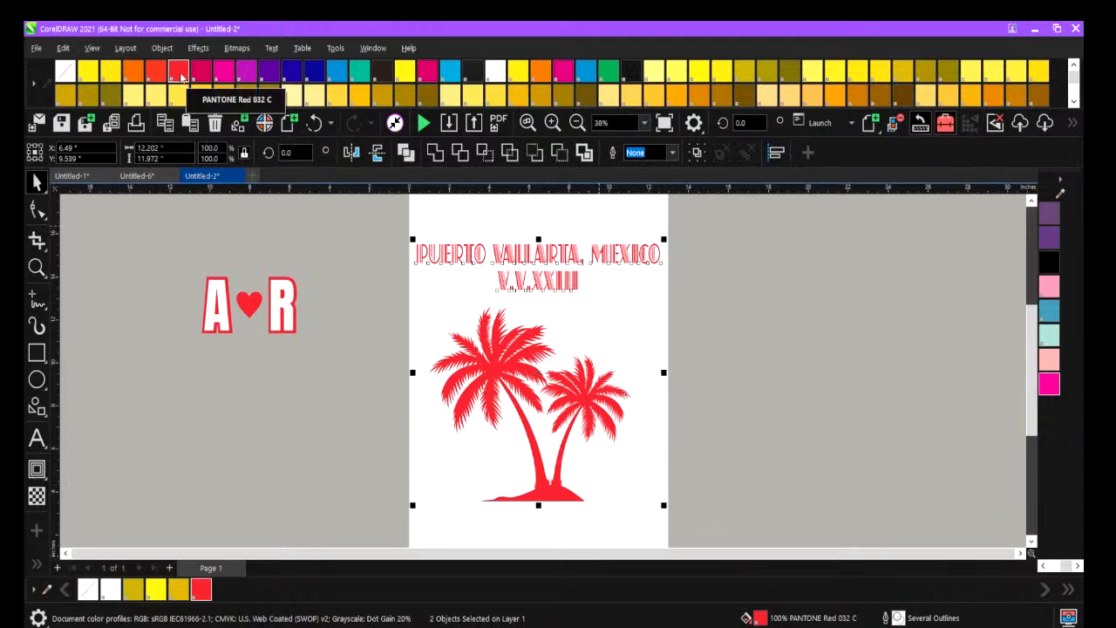
left_click(346, 336)
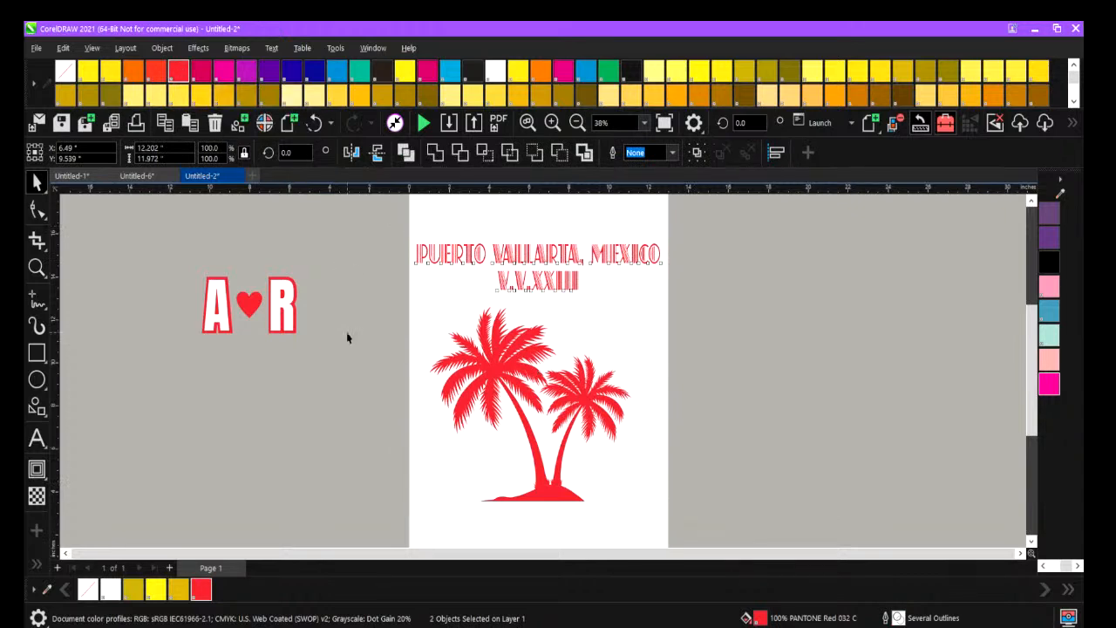
left_click(578, 122)
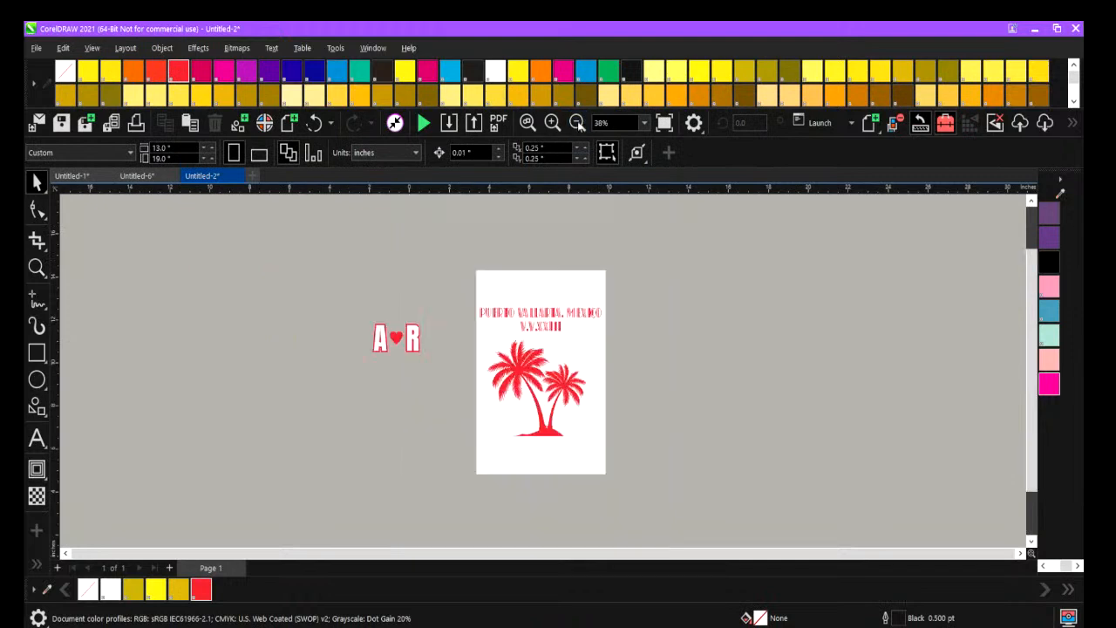
left_click_drag(455, 275, 578, 384)
left_click_drag(608, 489, 611, 485)
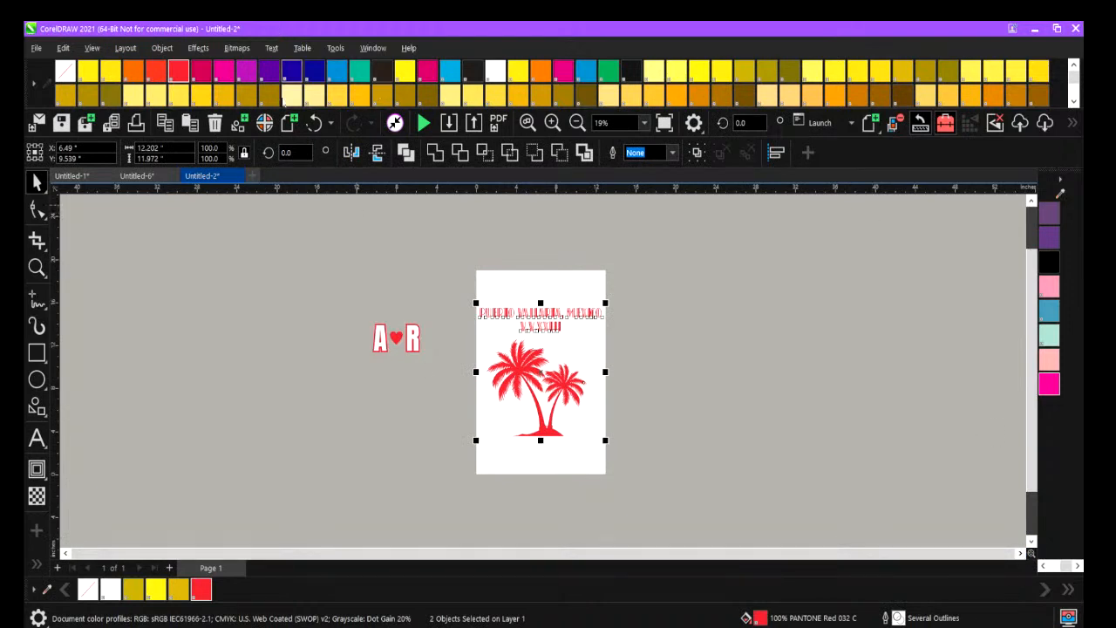
left_click(236, 49)
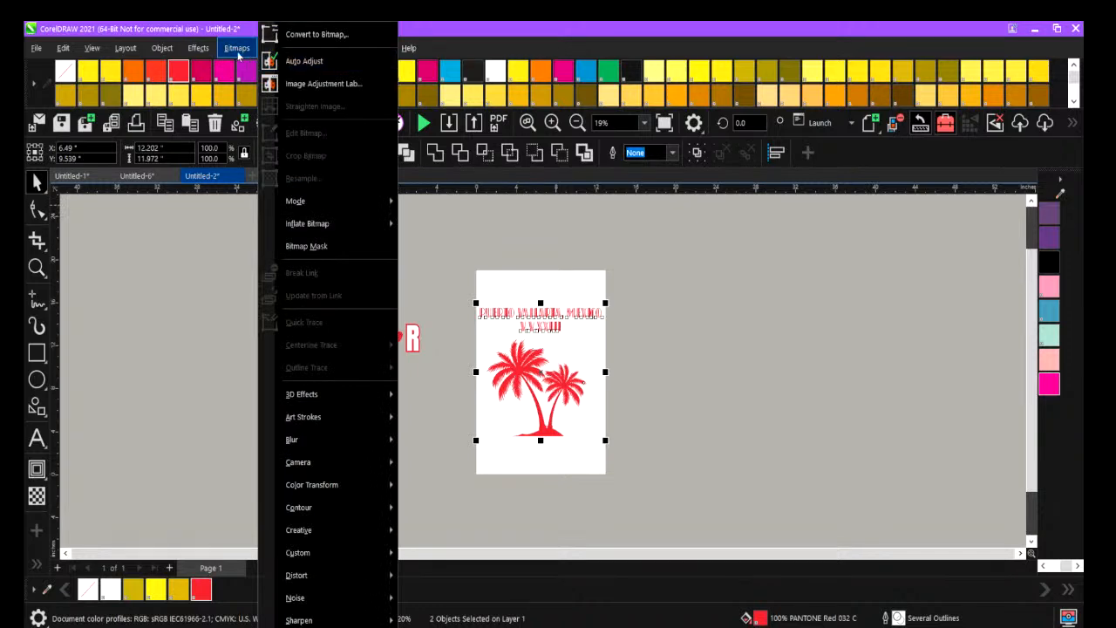
left_click(210, 273)
left_click(233, 219)
Run the LimitColors script and move its Vector Seps window clear of the artwork.
left_click(336, 48)
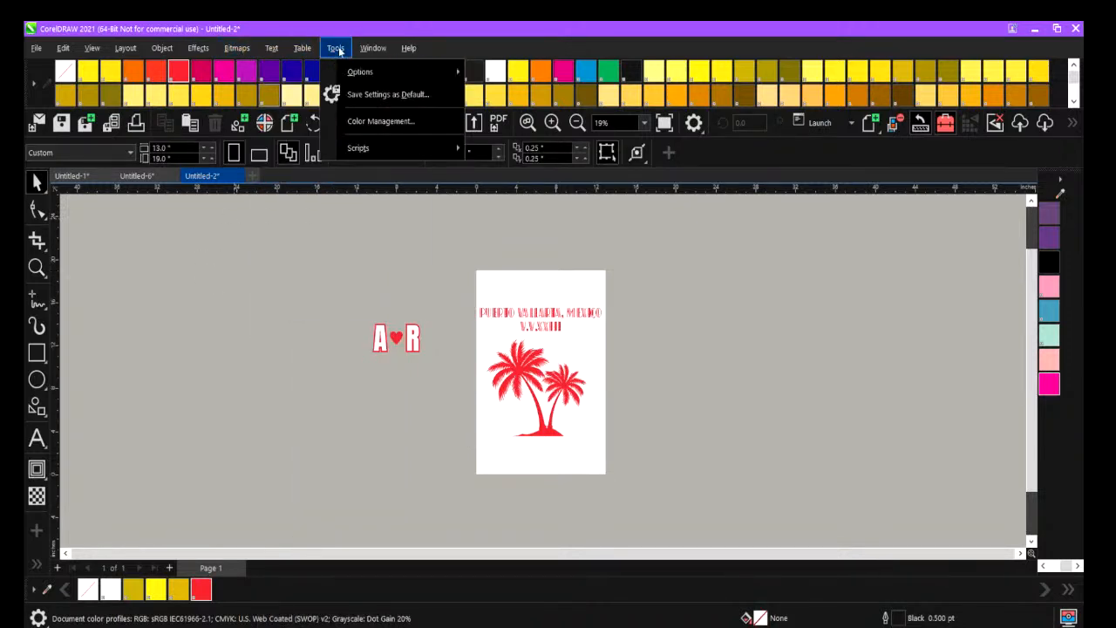
mouse_move(366, 147)
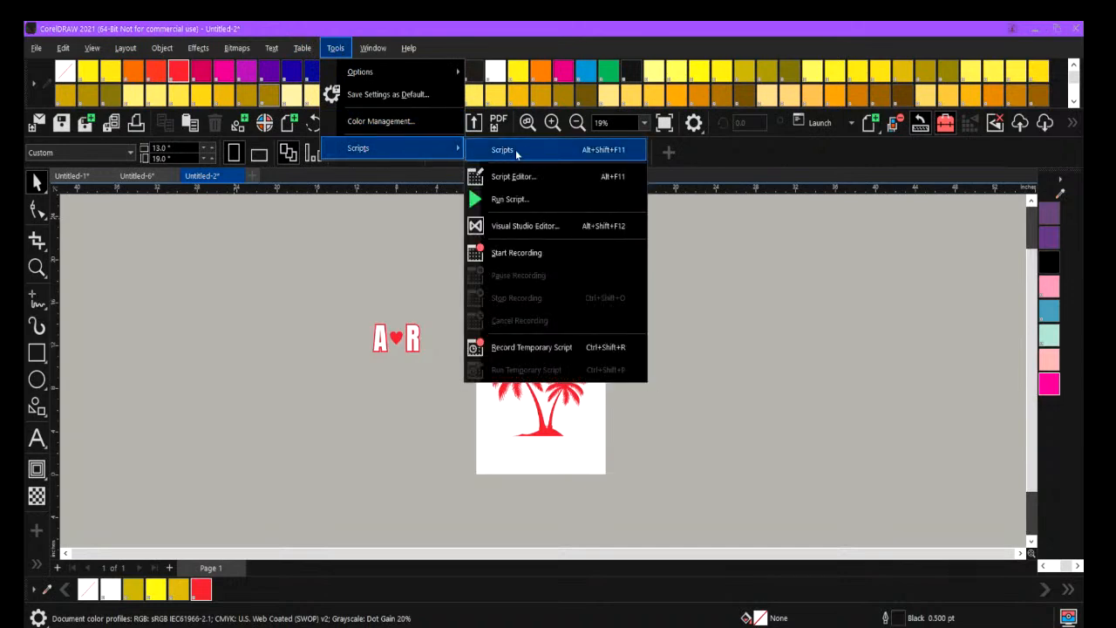
left_click(514, 150)
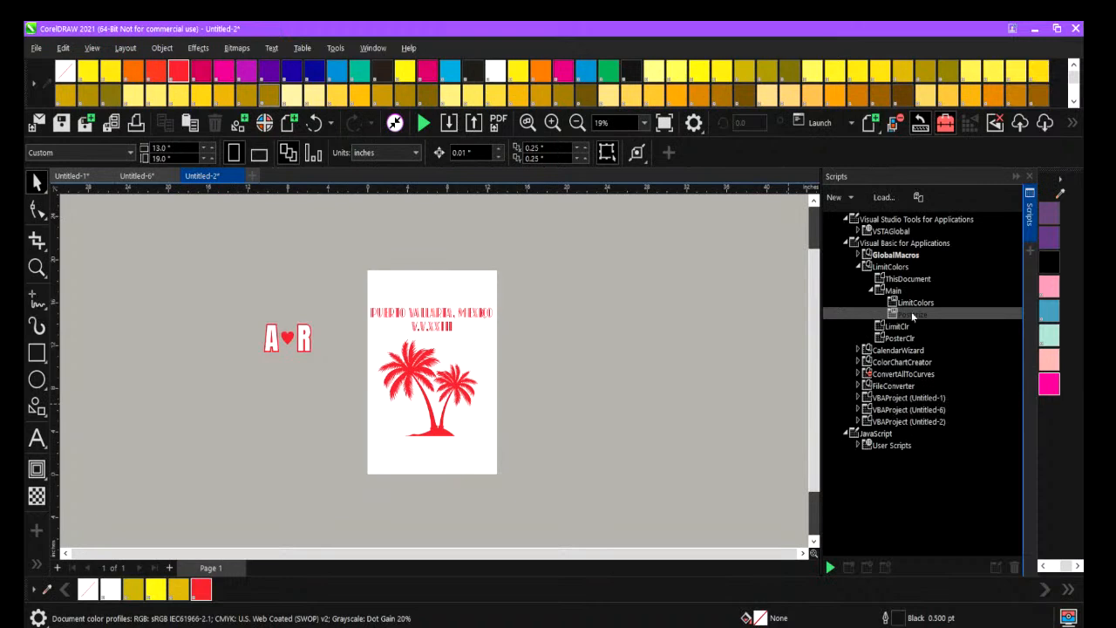
double_click(905, 303)
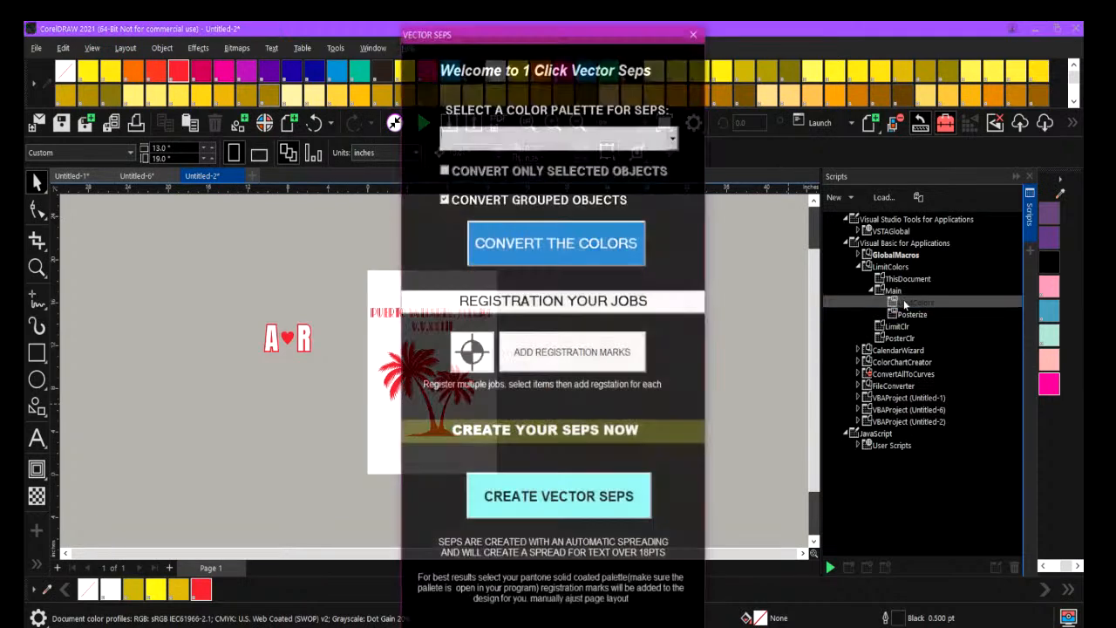
left_click_drag(553, 37, 879, 33)
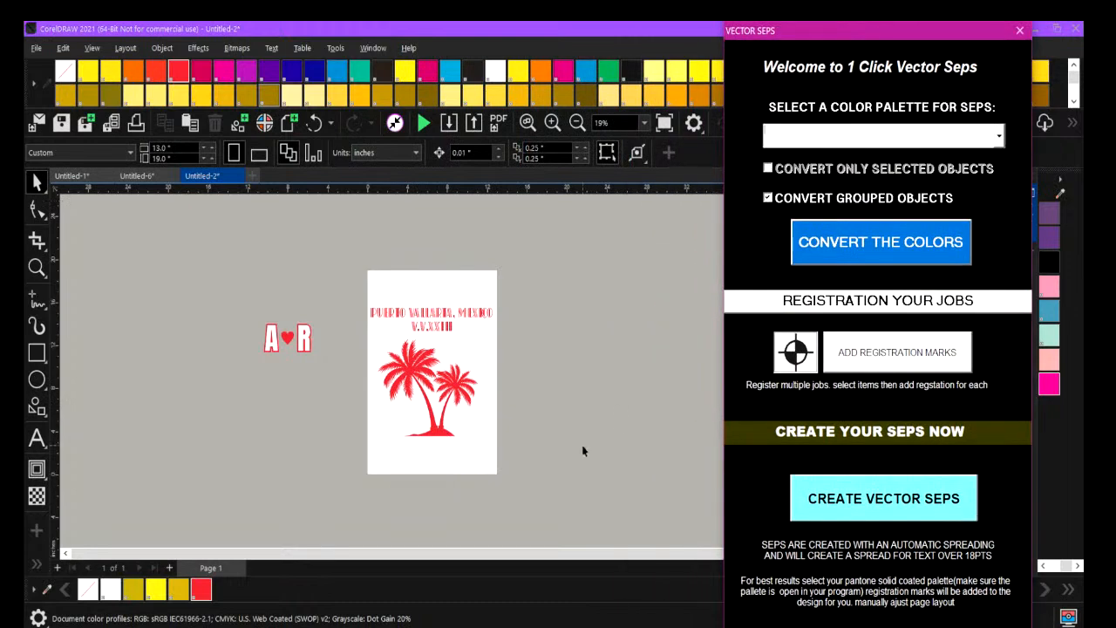
Add registration marks to the Puerto Vallarta text and palm tree artwork.
left_click_drag(364, 281, 580, 511)
left_click(891, 353)
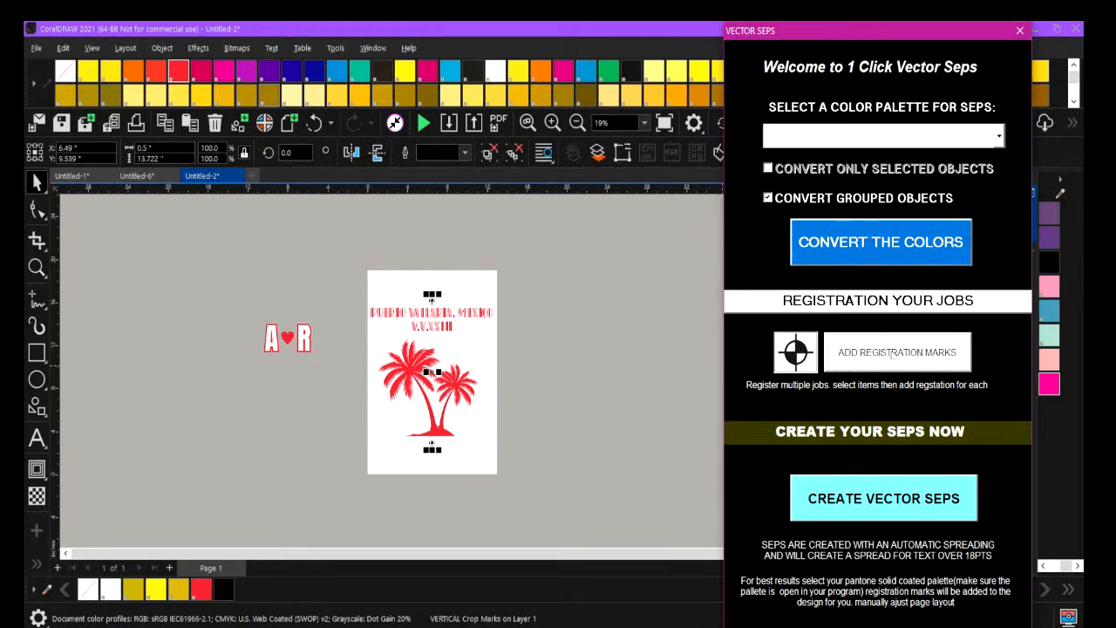
left_click(568, 378)
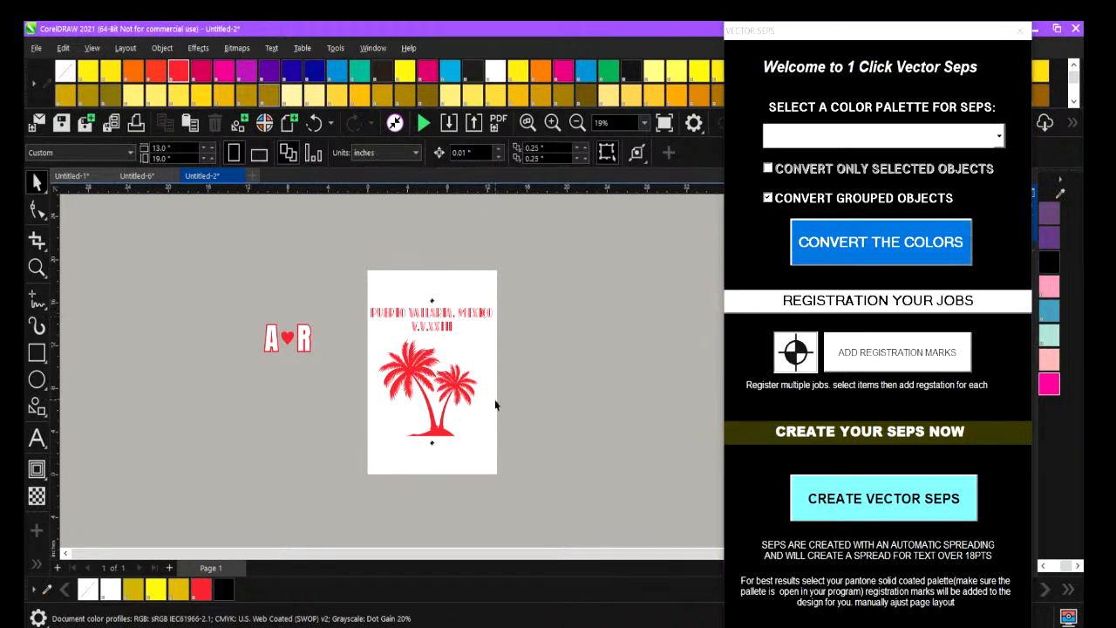
left_click(552, 123)
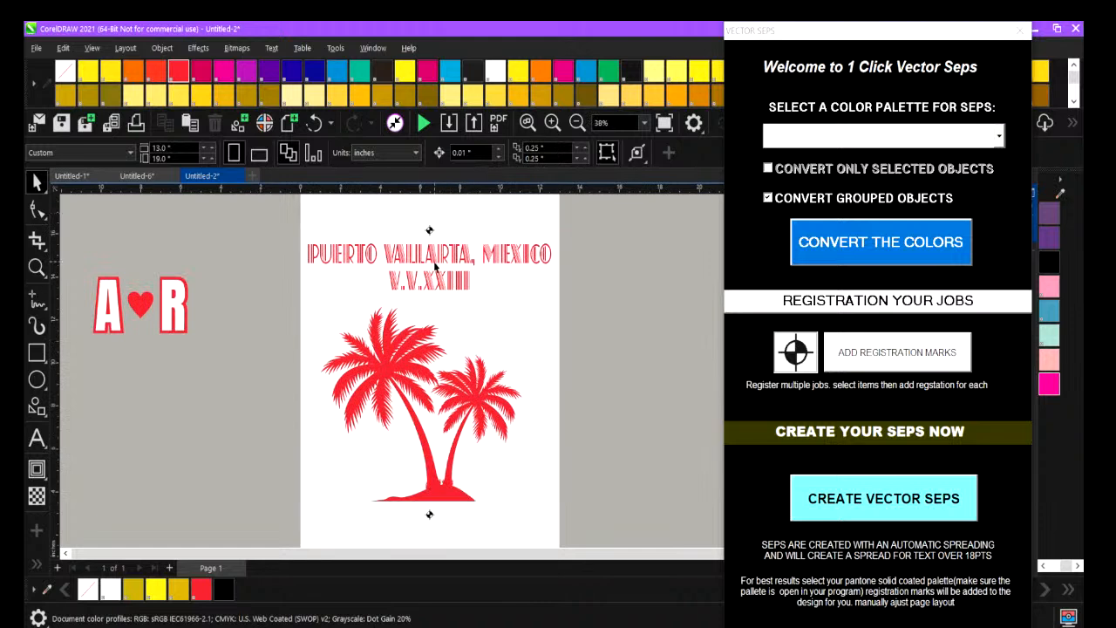
left_click(576, 123)
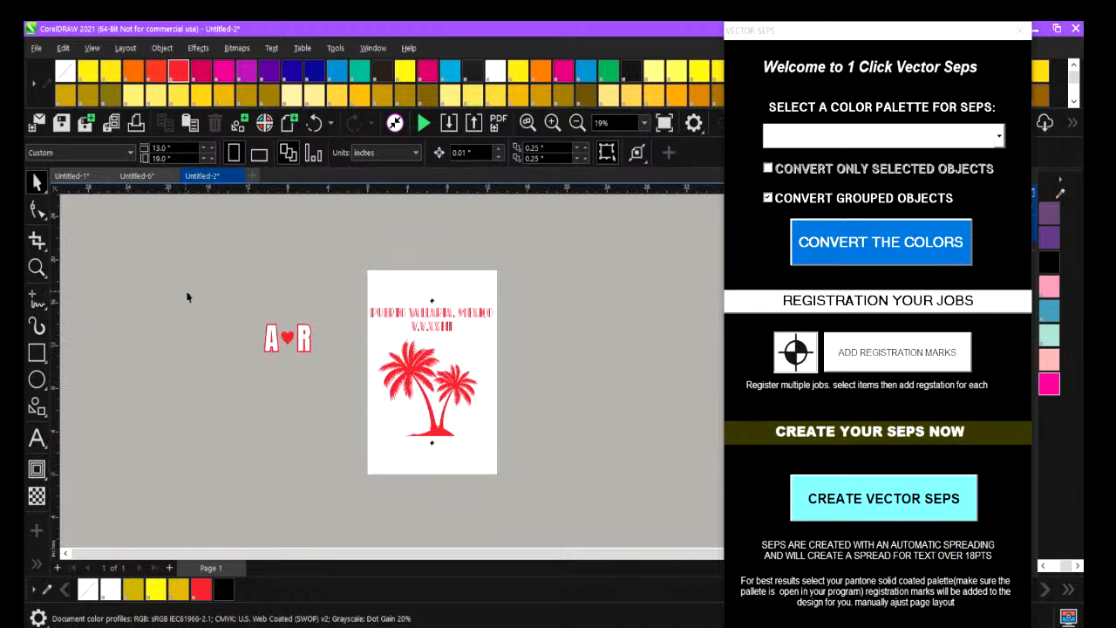
Group the three objects of the A-heart-R lettering beside the page.
right_click(222, 286)
left_click(254, 192)
left_click(552, 123)
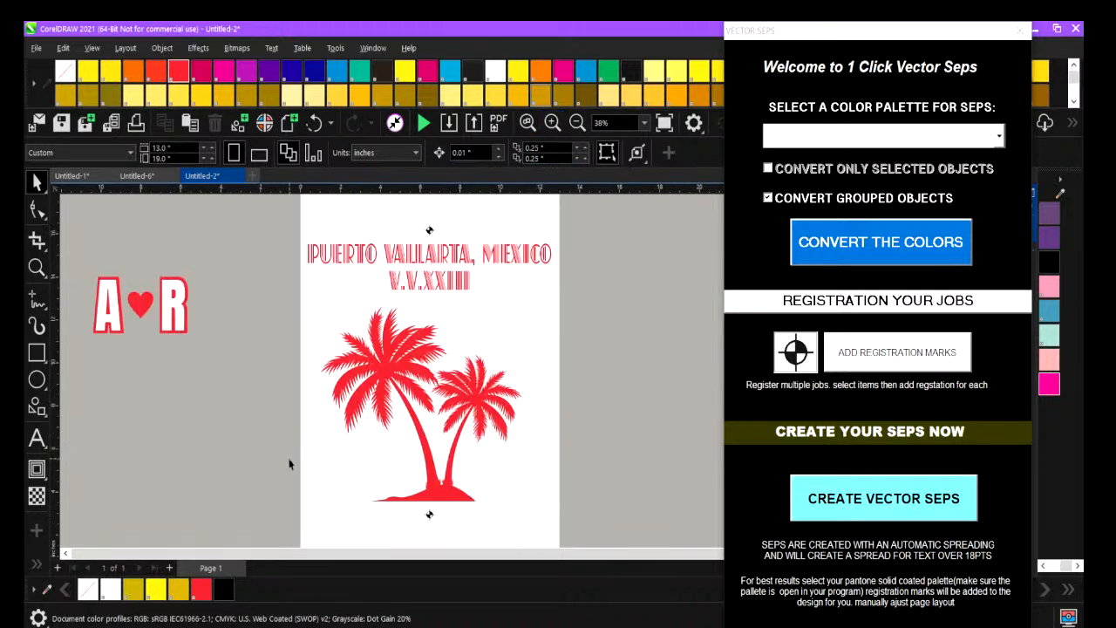
left_click_drag(110, 275, 241, 393)
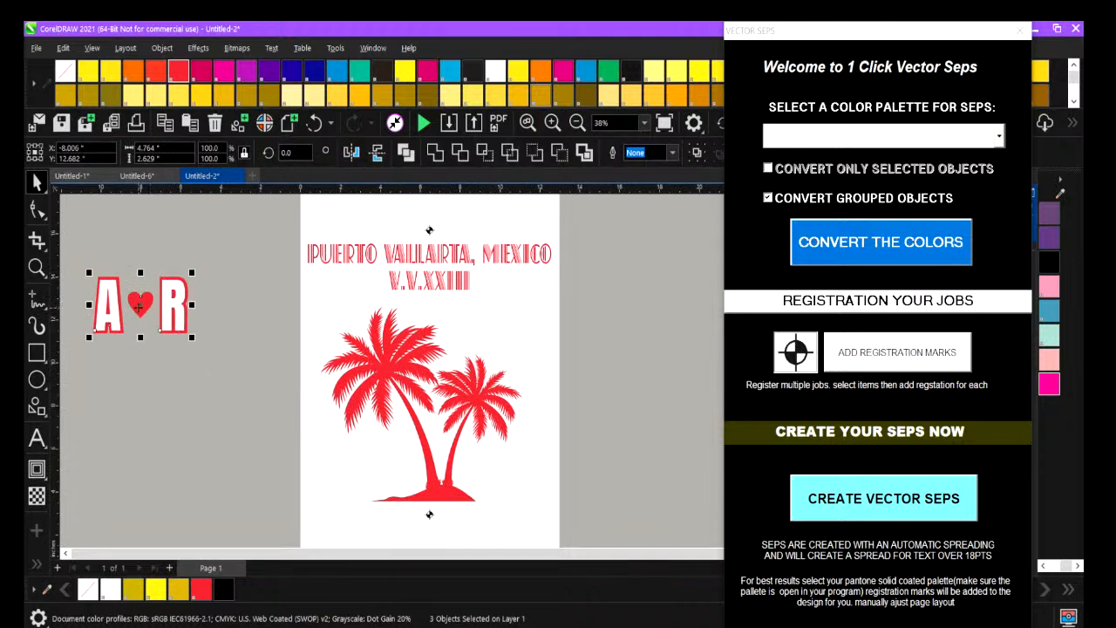
key("ctrl+g")
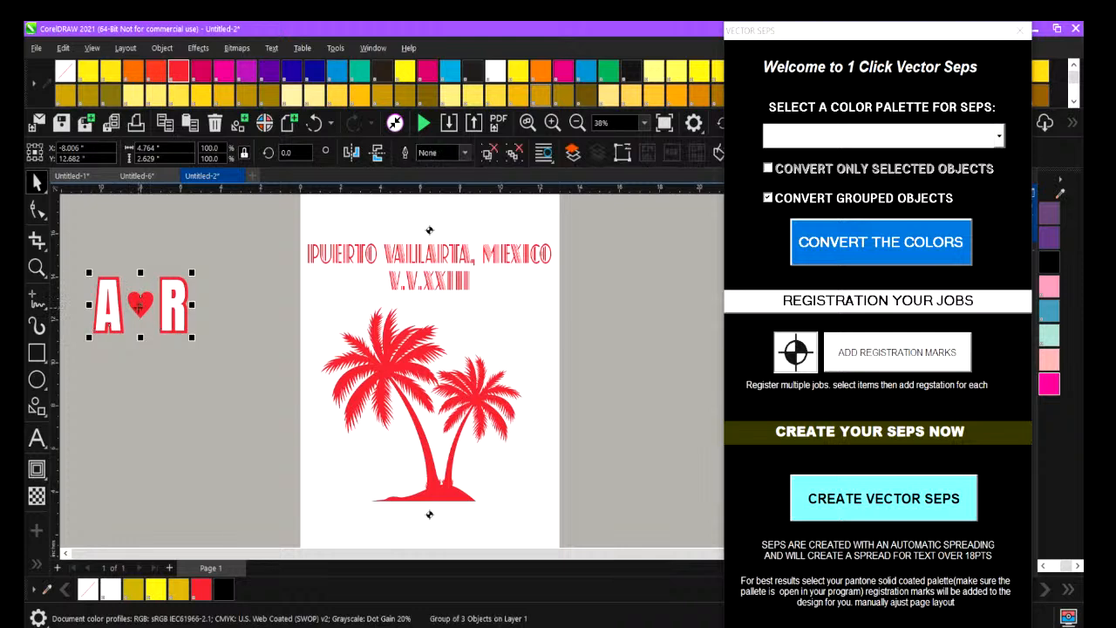
Set the width of the grouped A-heart-R lettering to 4 inches, keeping its proportions.
left_click(159, 149)
key("BackSpace")
key("BackSpace")
key("BackSpace")
key("BackSpace")
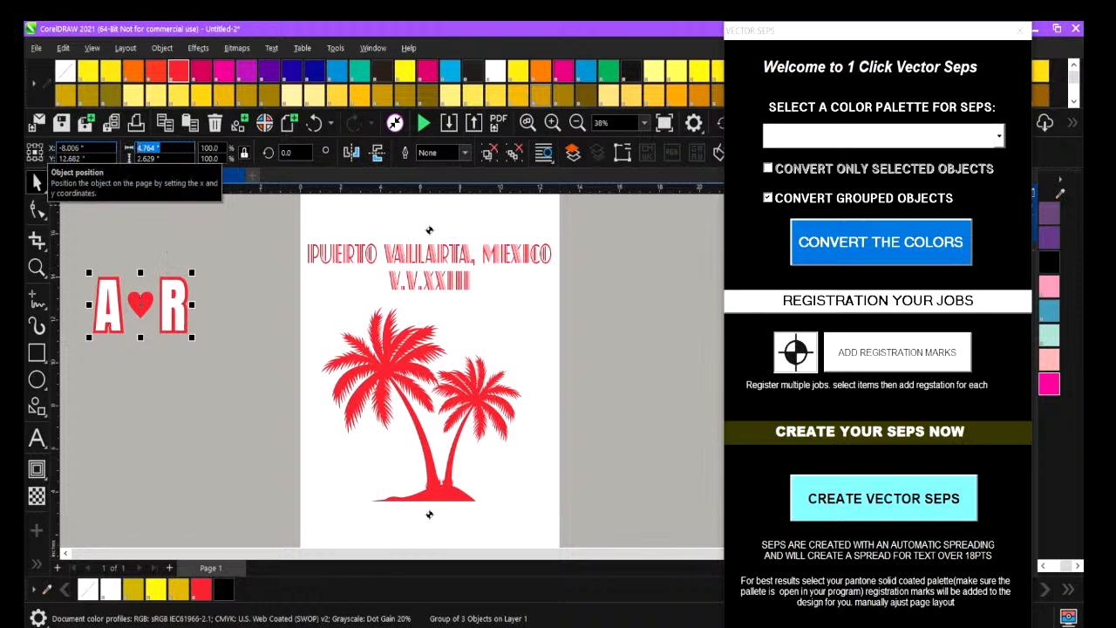
key("Return")
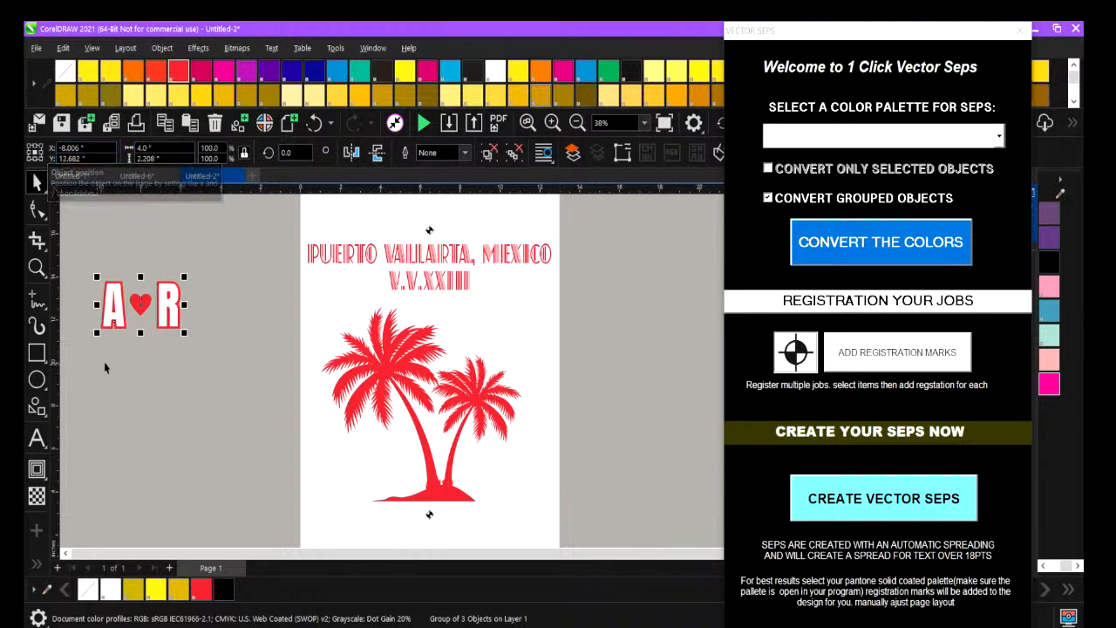
Place the A-heart-R lettering in the page's lower right corner, just below the palm trees.
left_click_drag(141, 304, 497, 521)
scroll(573, 481, "up", 2)
scroll(573, 482, "down", 4)
left_click_drag(498, 367, 499, 379)
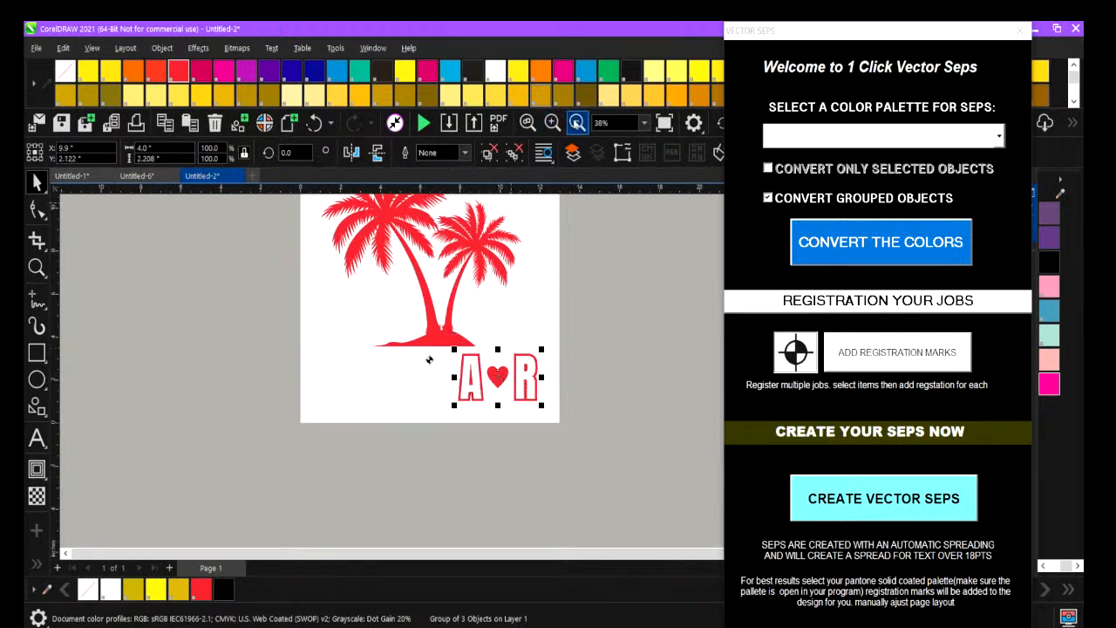
Move the A-heart-R lettering off the page onto the empty area to its left and deselect it.
left_click(576, 122)
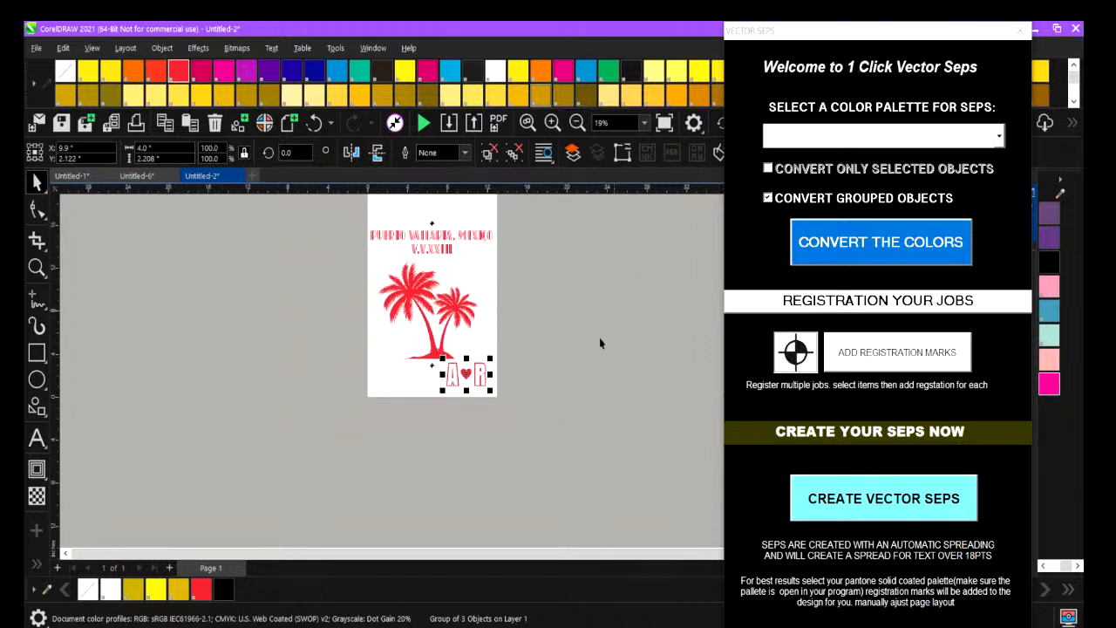
left_click_drag(456, 378, 209, 331)
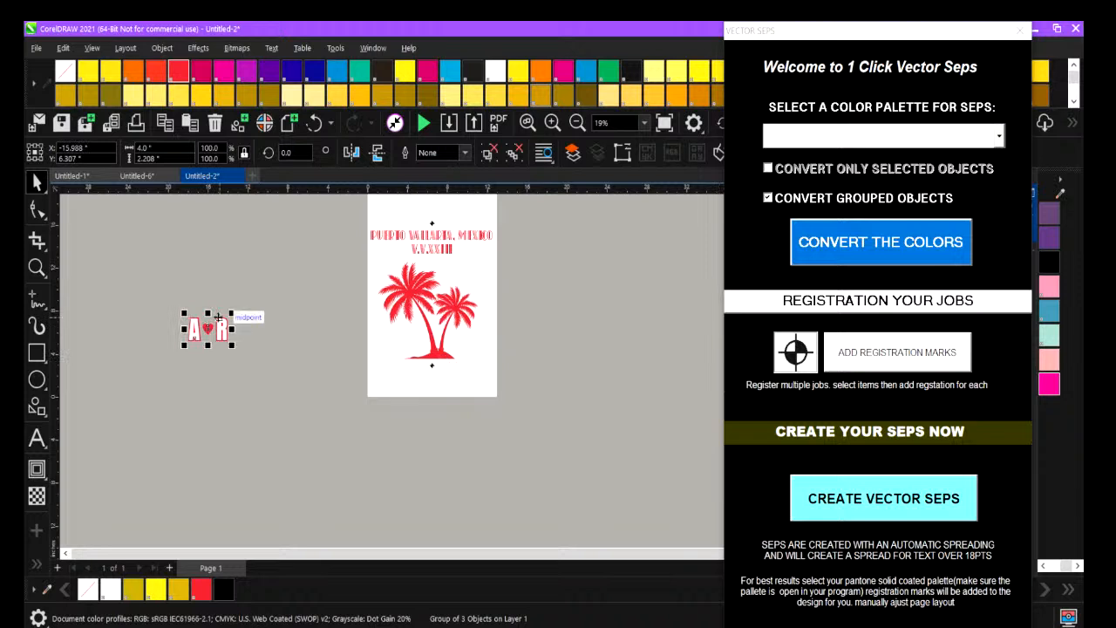
left_click(232, 265)
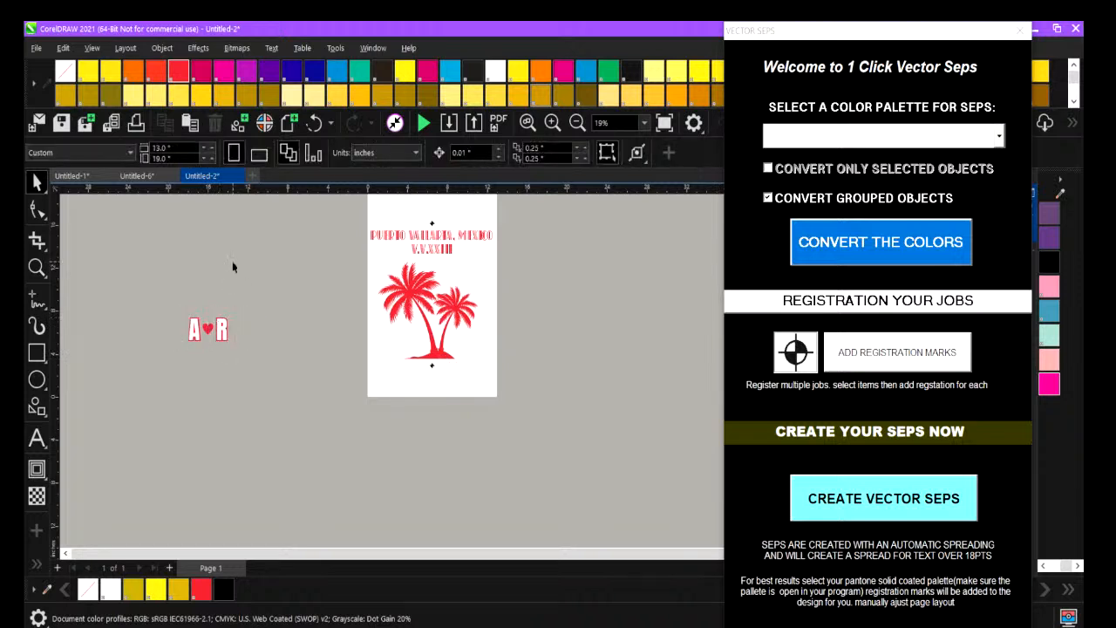
Create a new document from the quick reg.best.cdt template.
left_click(34, 50)
left_click(83, 73)
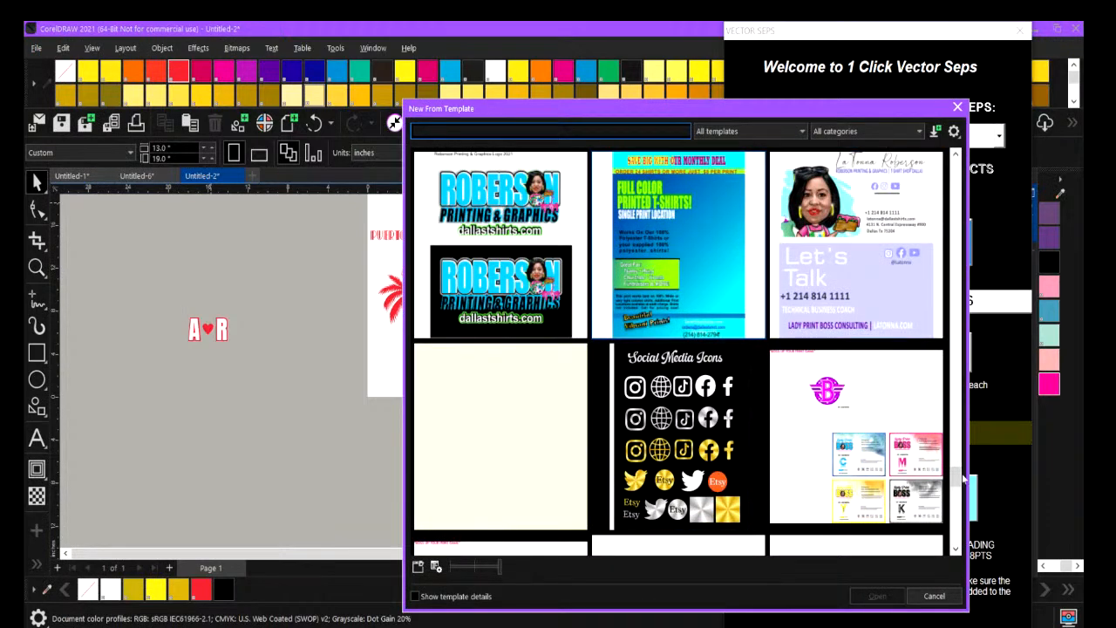
mouse_move(956, 475)
left_mouse_down()
mouse_move(956, 514)
mouse_move(1004, 298)
left_mouse_up()
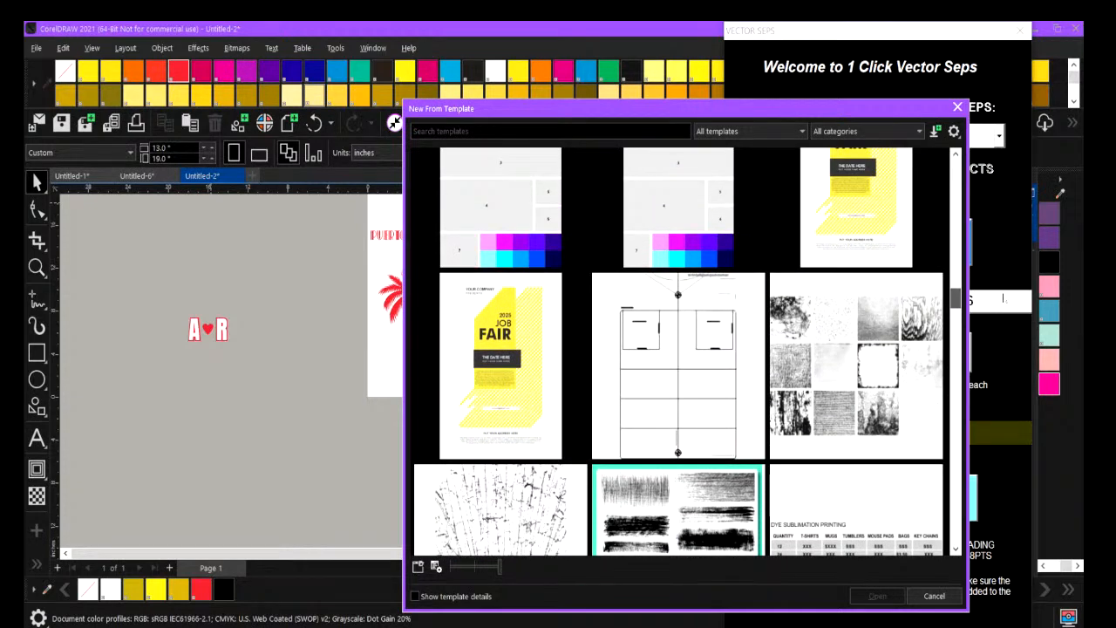
left_click(683, 363)
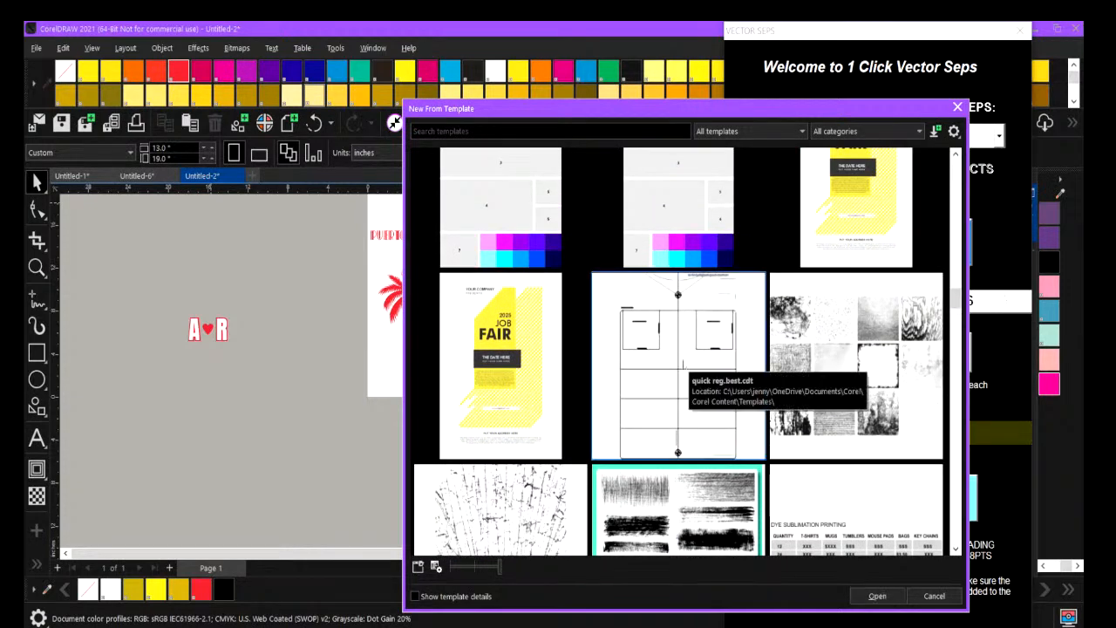
left_click(877, 596)
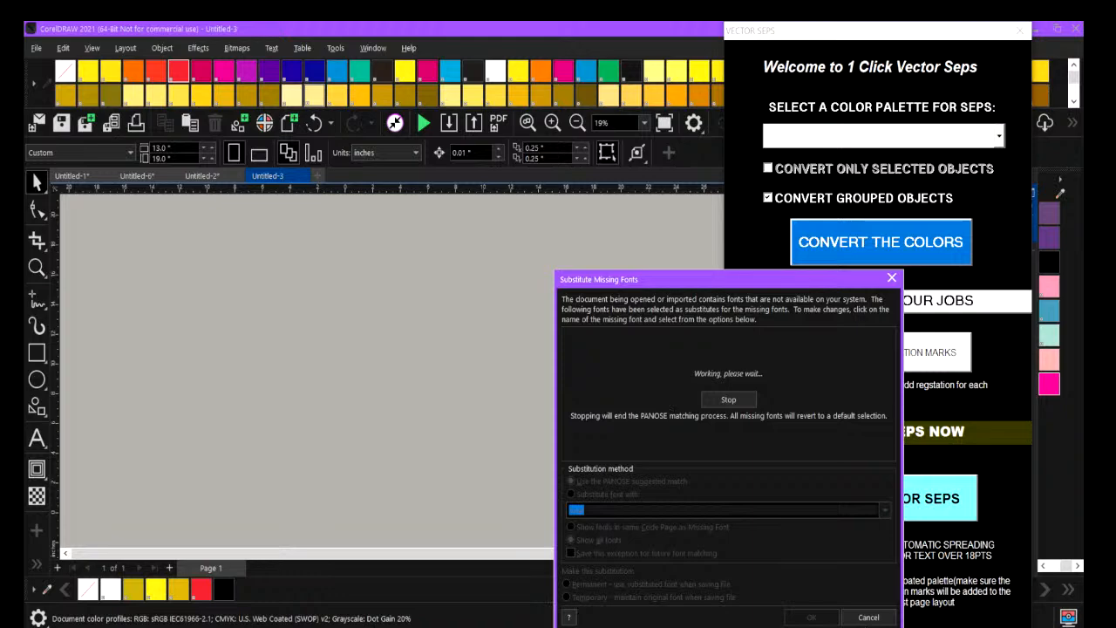
Minimize the OBS window and close the palm tree capture in Snip & Sketch without saving it.
left_click(663, 627)
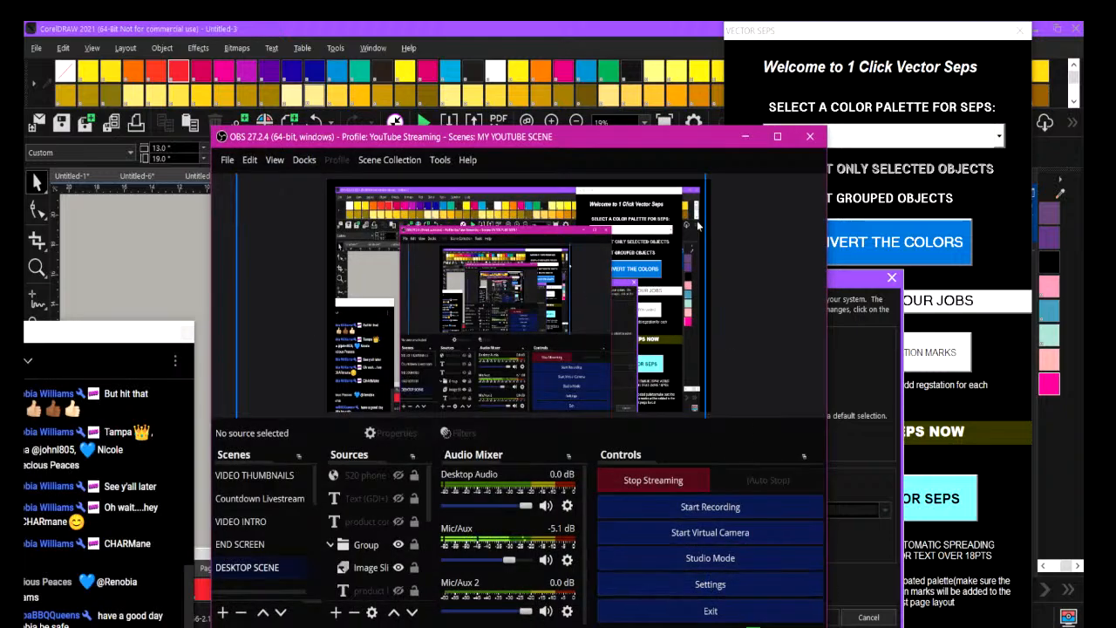
left_click_drag(665, 139, 671, 86)
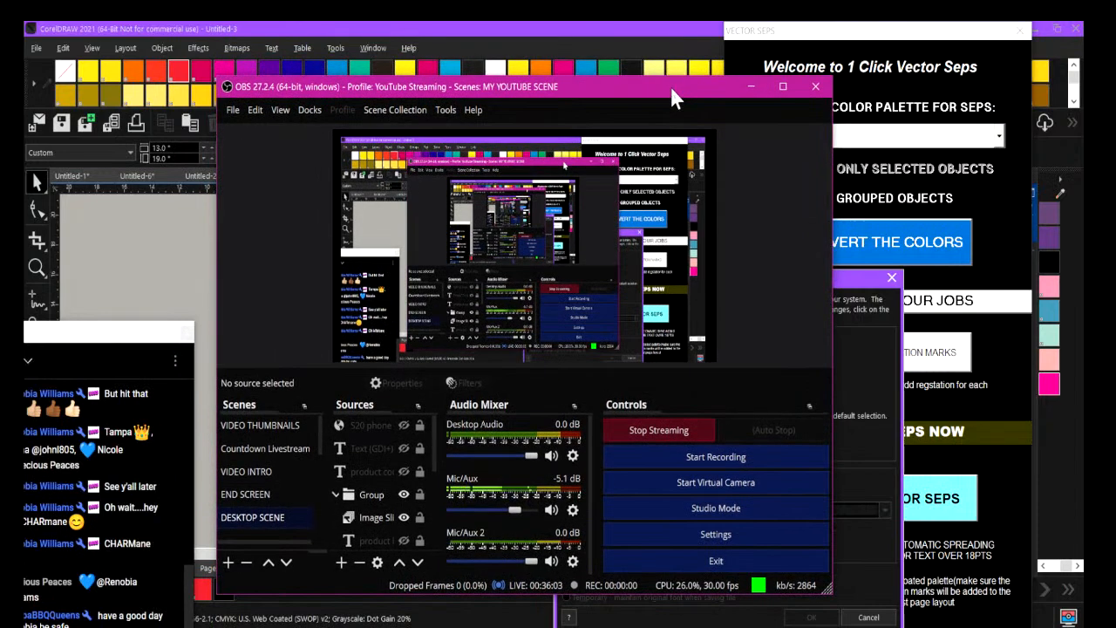
left_click(751, 87)
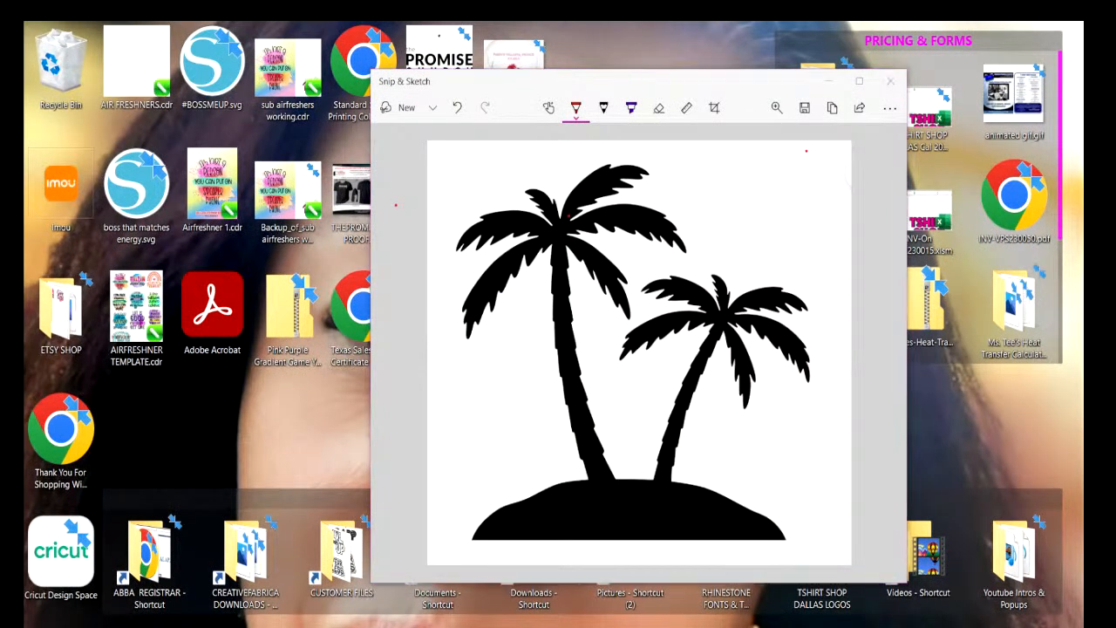
left_click(890, 87)
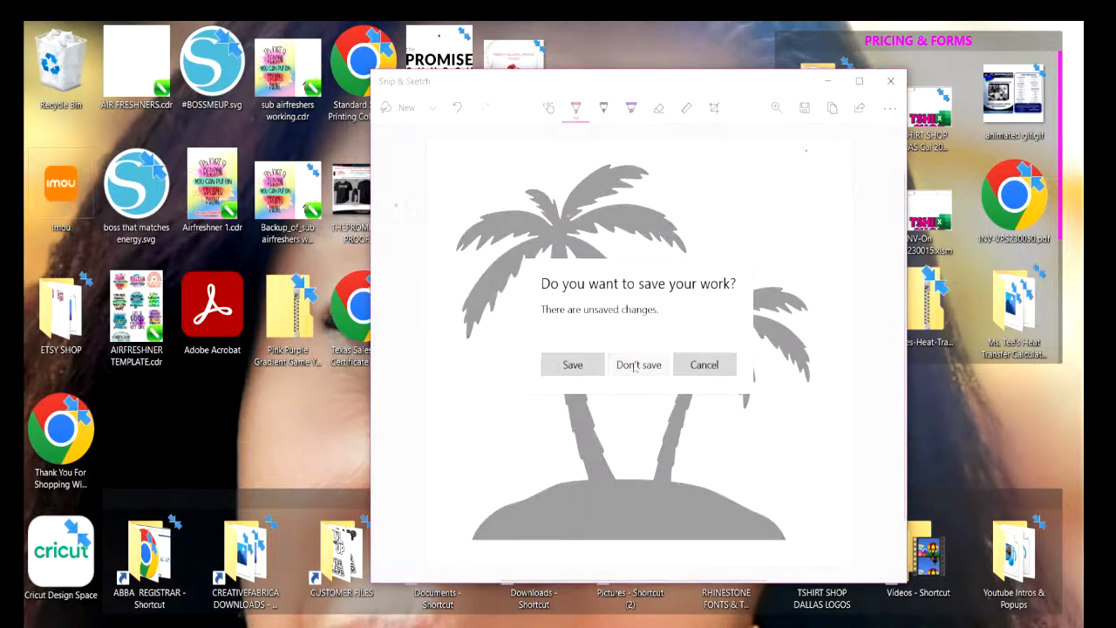
left_click(637, 365)
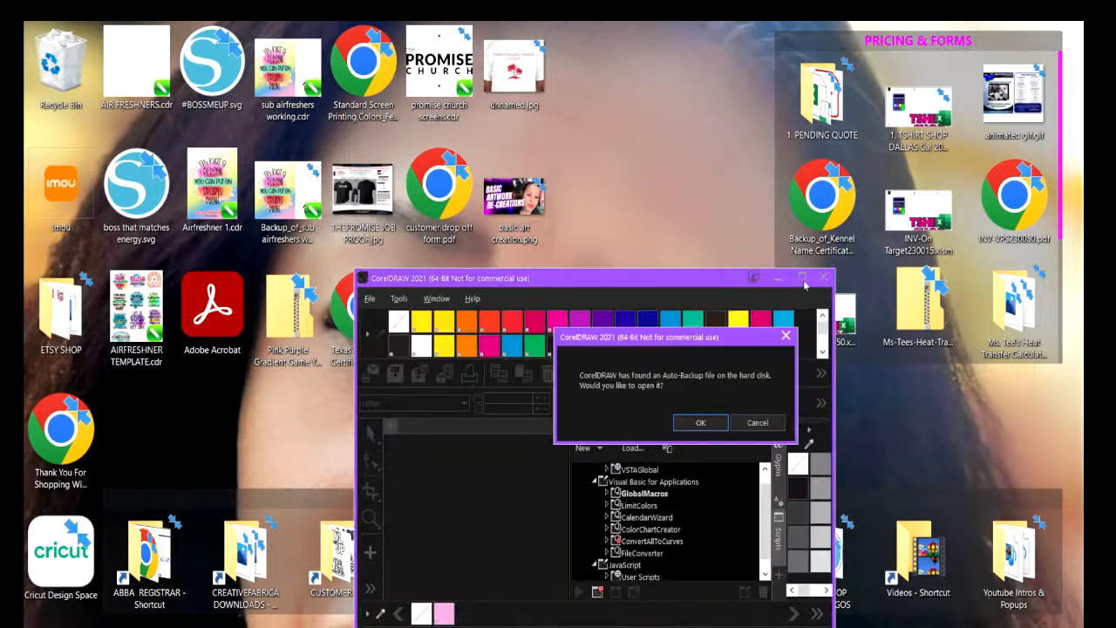
Open all the auto-backup files offered by the restarted CorelDRAW and maximize its window.
left_click(696, 422)
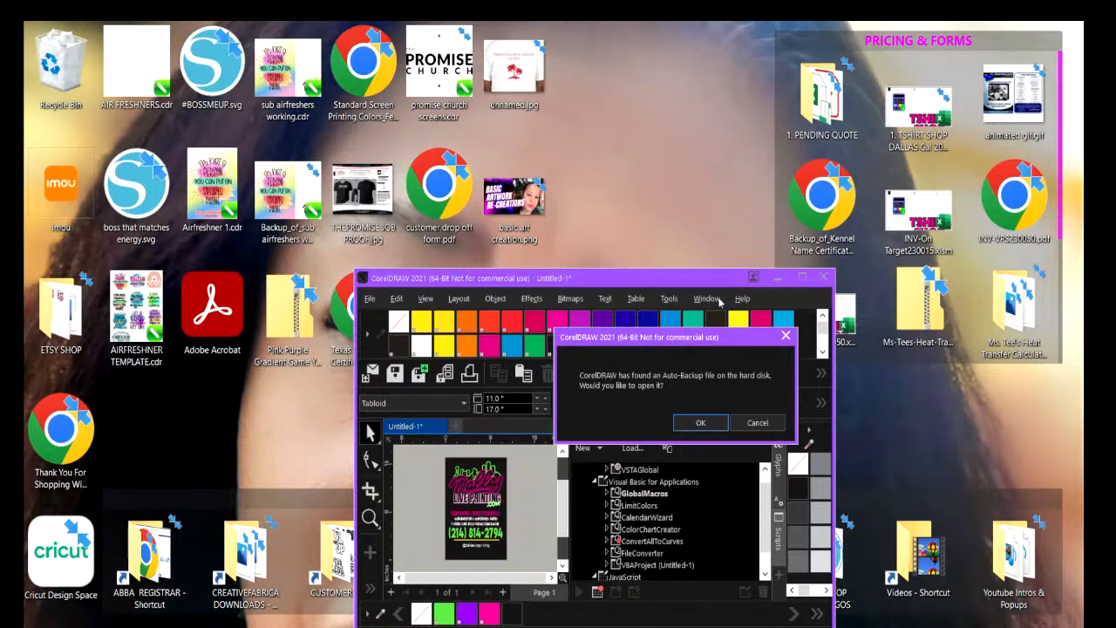
left_click(707, 425)
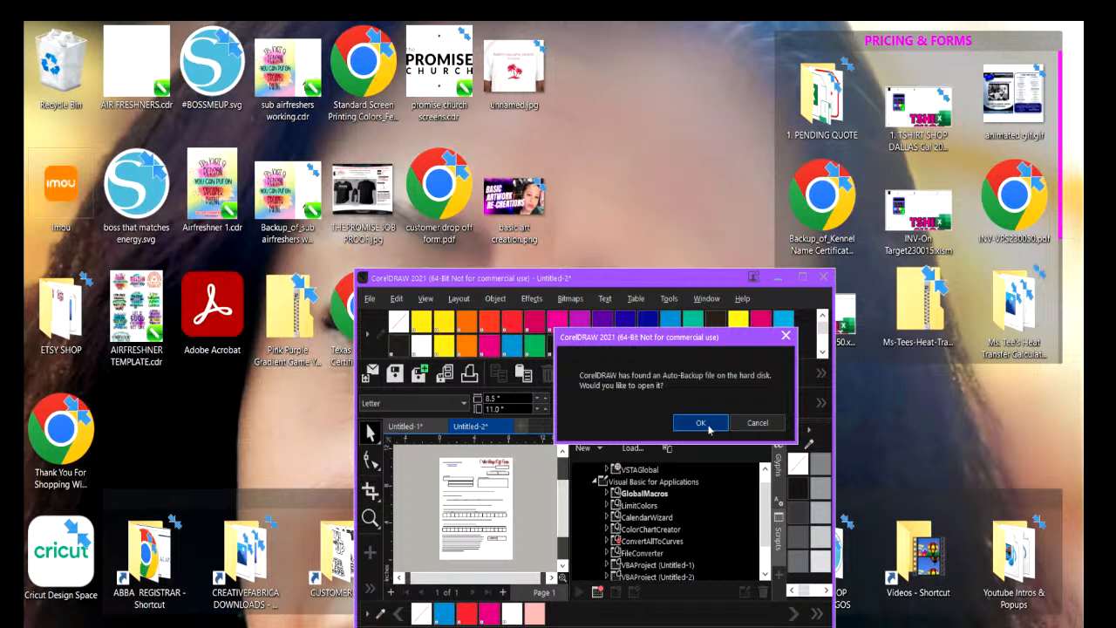
left_click(702, 426)
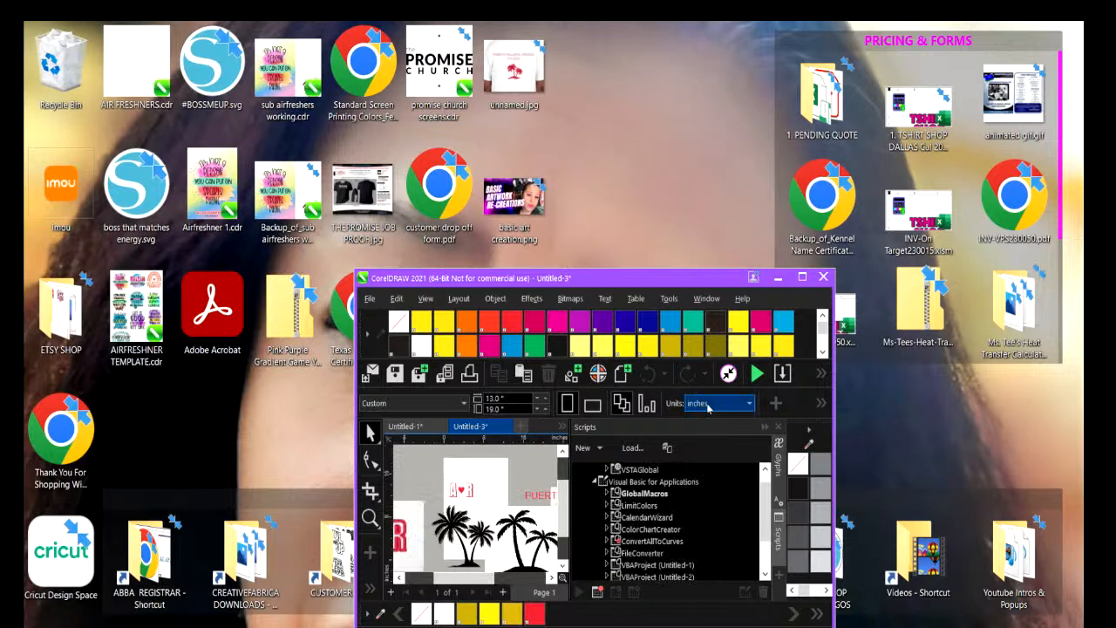
left_click(801, 277)
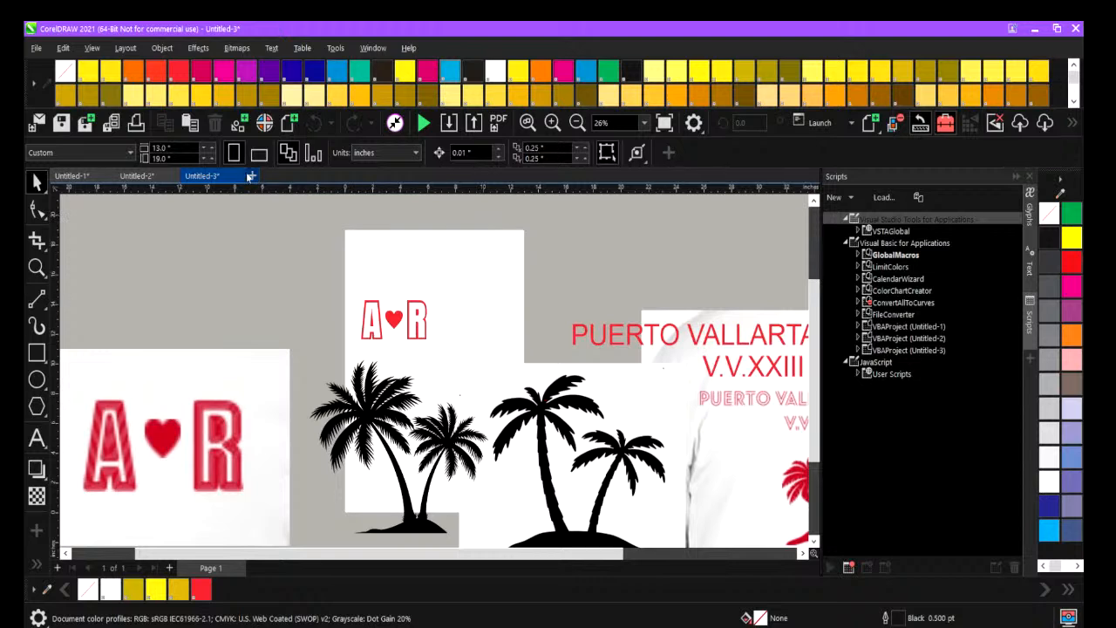
Try again to create a document from the quick reg.best.cdt registration template.
left_click(35, 50)
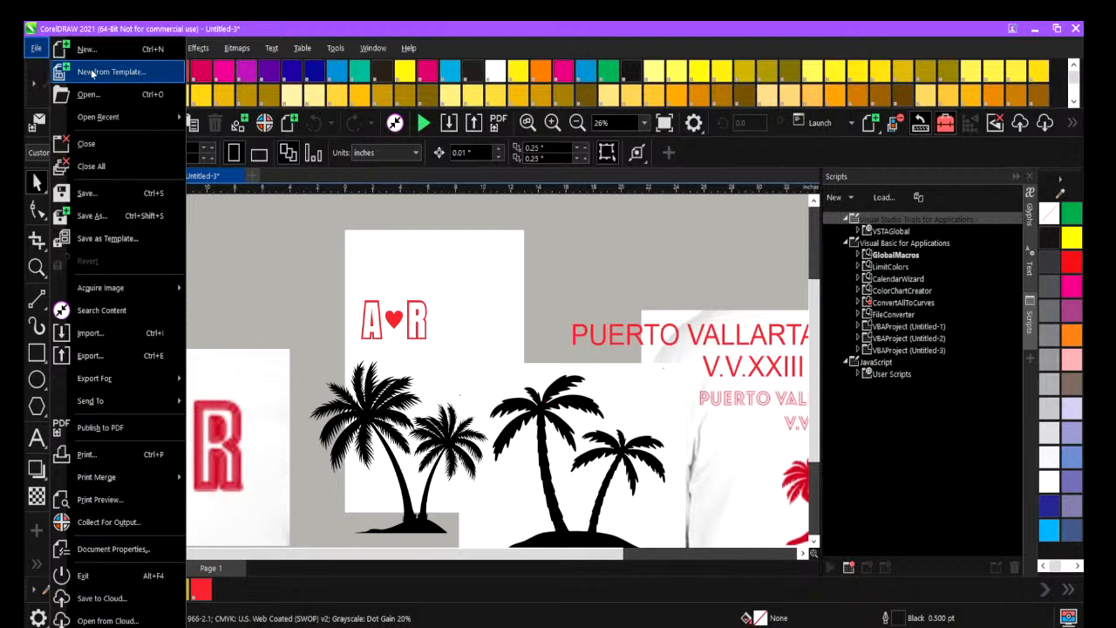
left_click(91, 72)
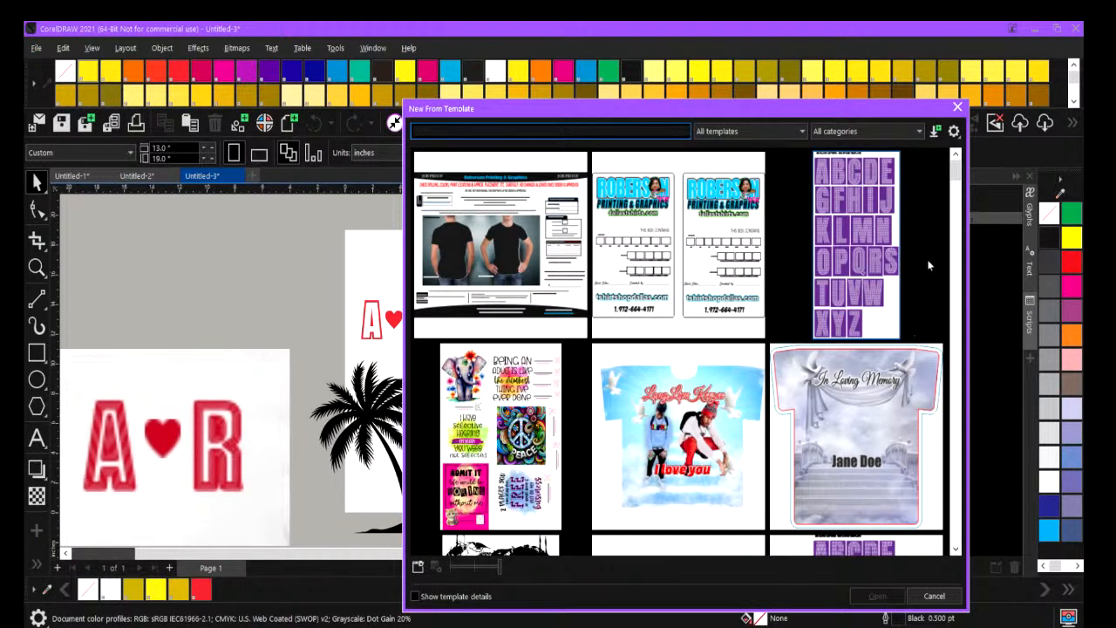
scroll(687, 349, "down", 1)
left_click_drag(957, 183, 965, 429)
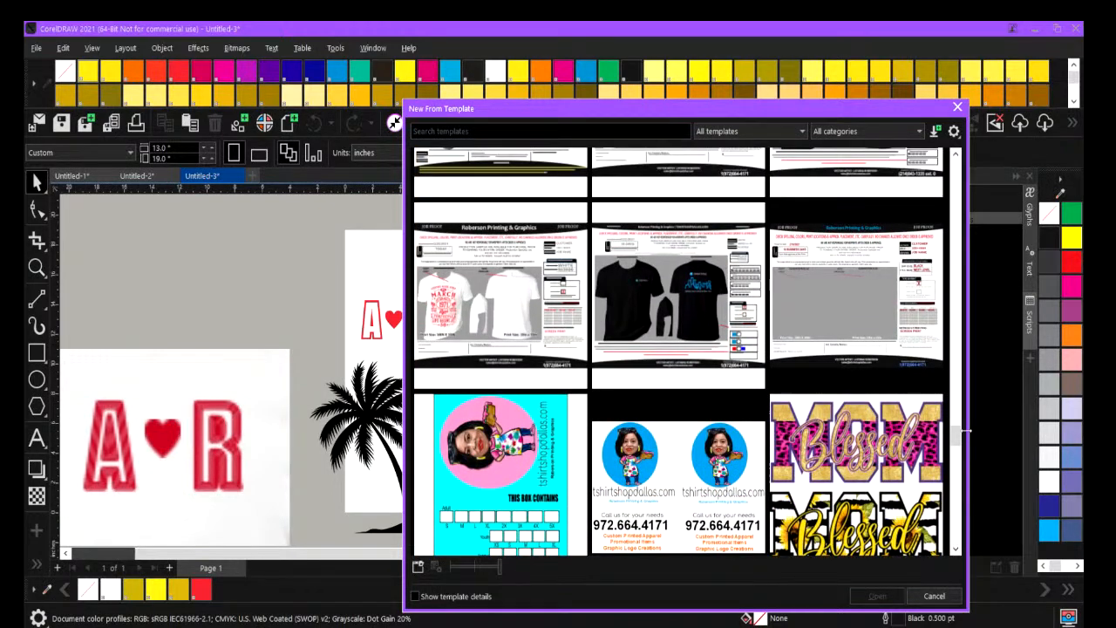
left_click_drag(964, 430, 997, 301)
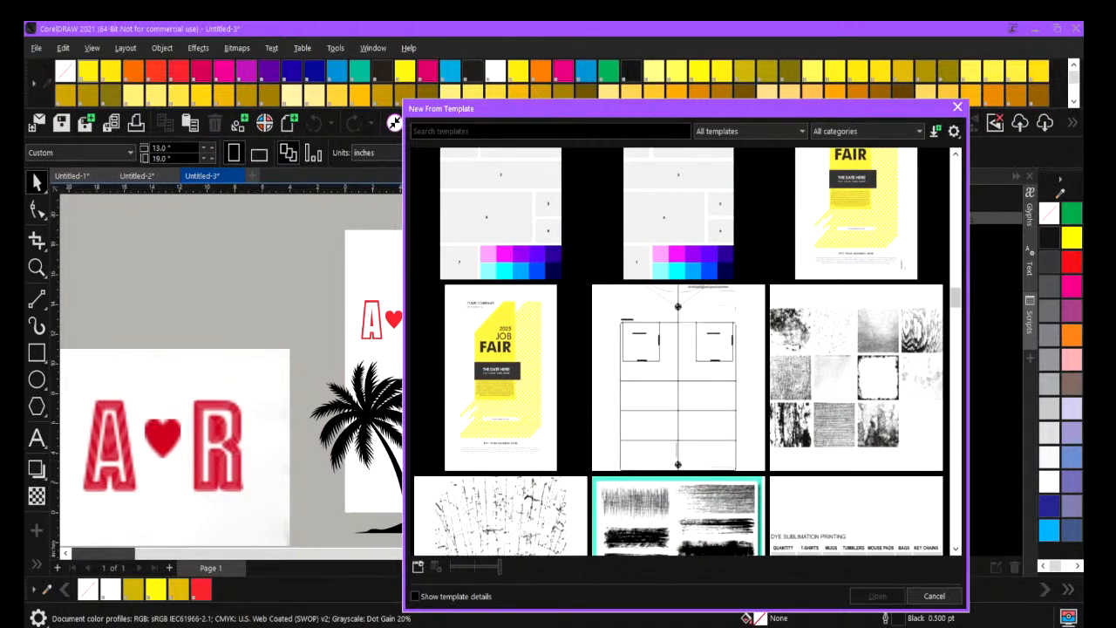
left_click(647, 369)
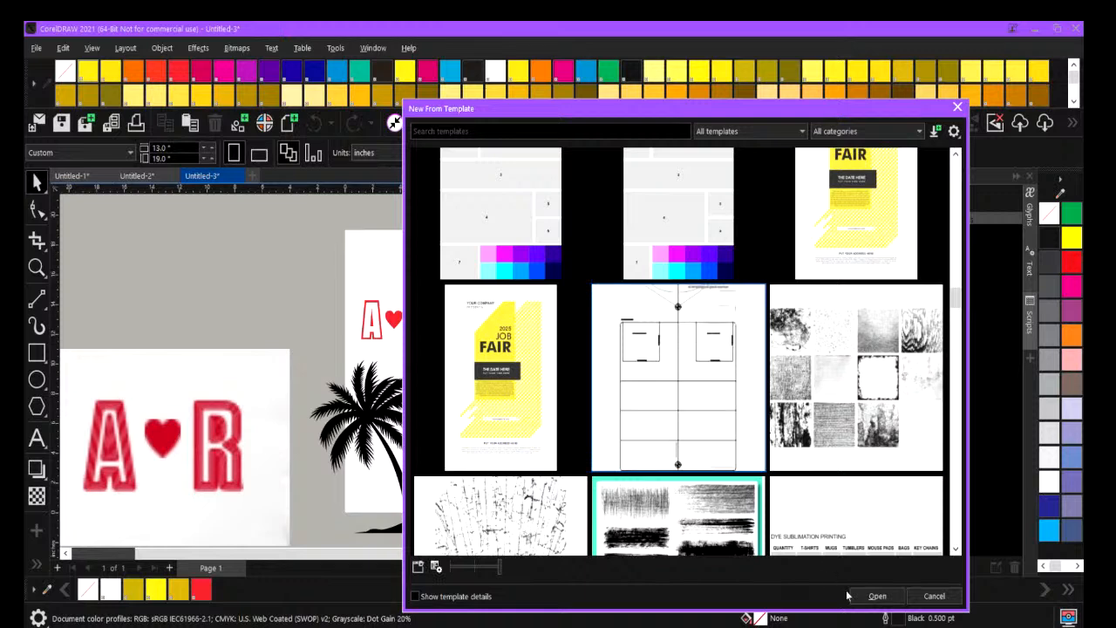
left_click(879, 596)
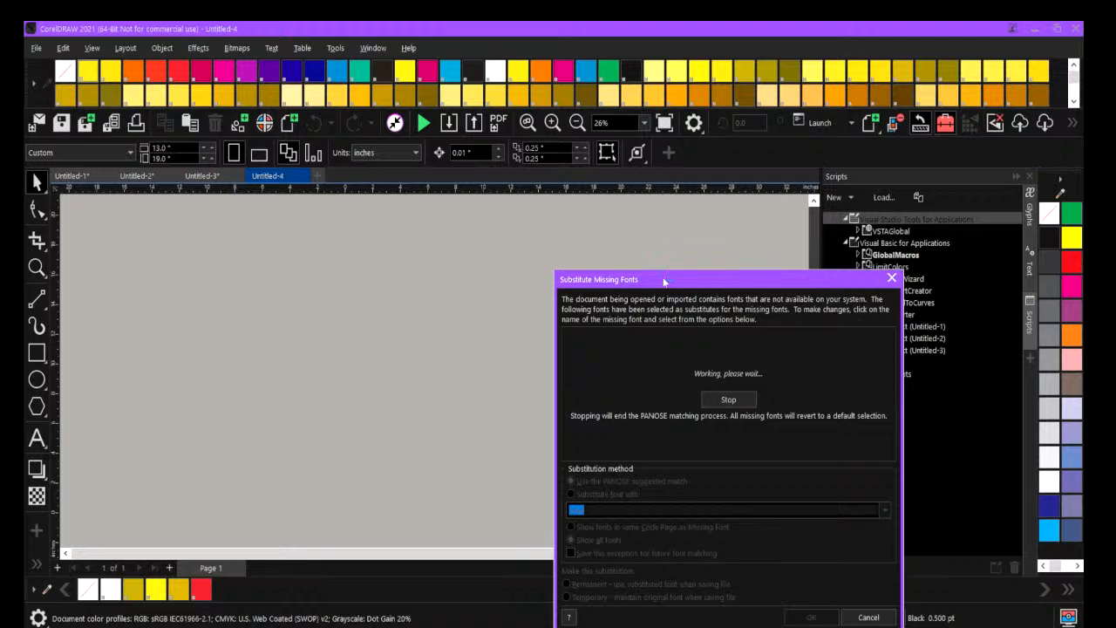
Show the desktop and relaunch CorelDRAW 2021.
key("super+d")
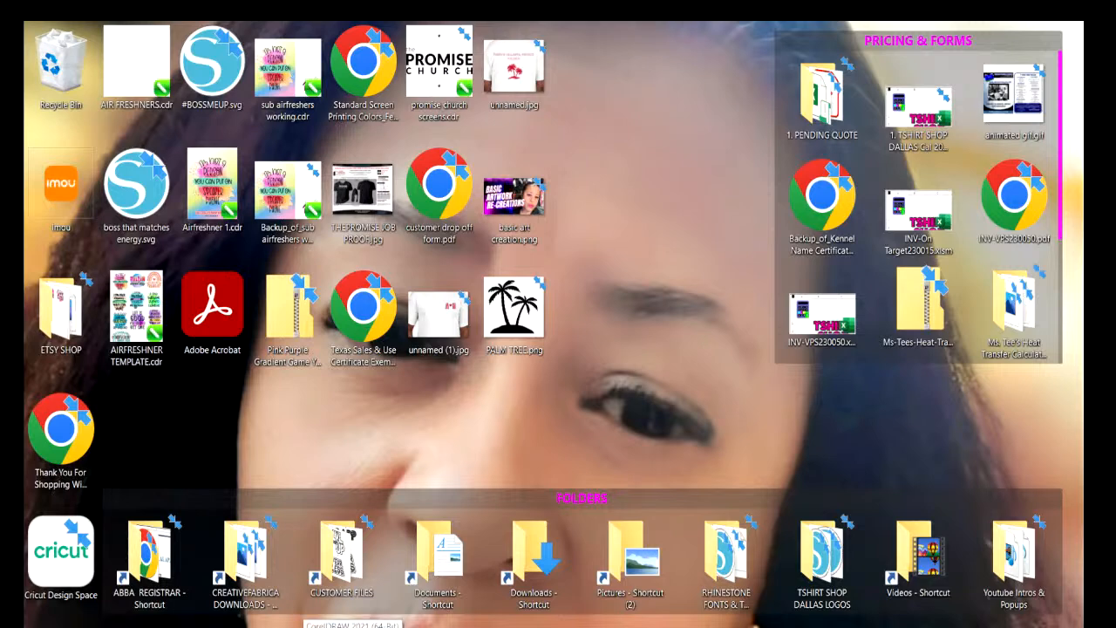
left_click(353, 627)
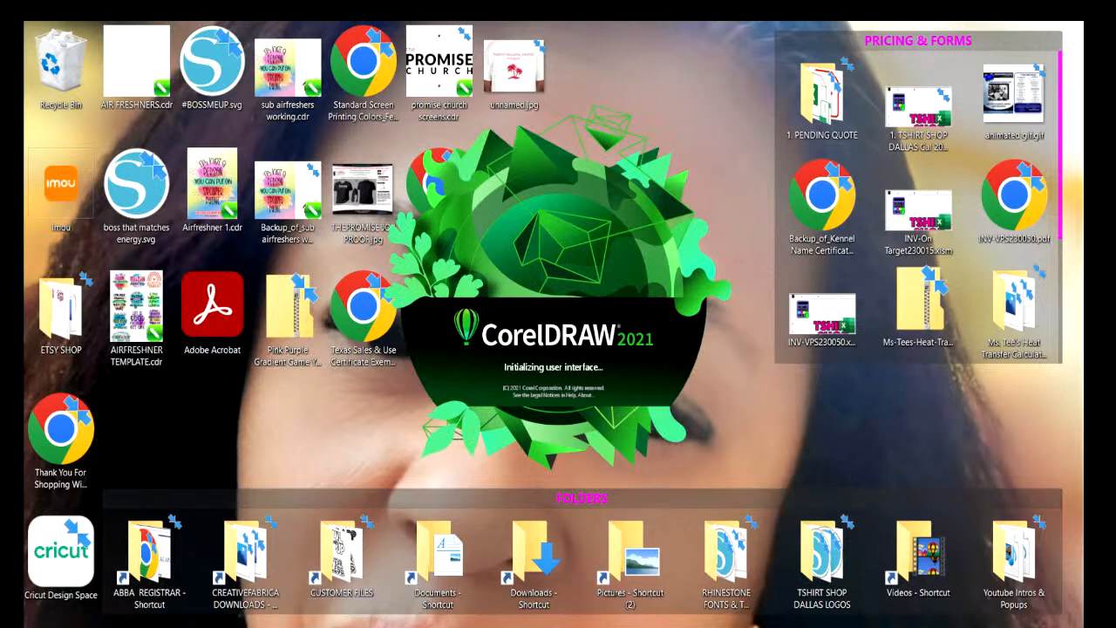
left_click(414, 627)
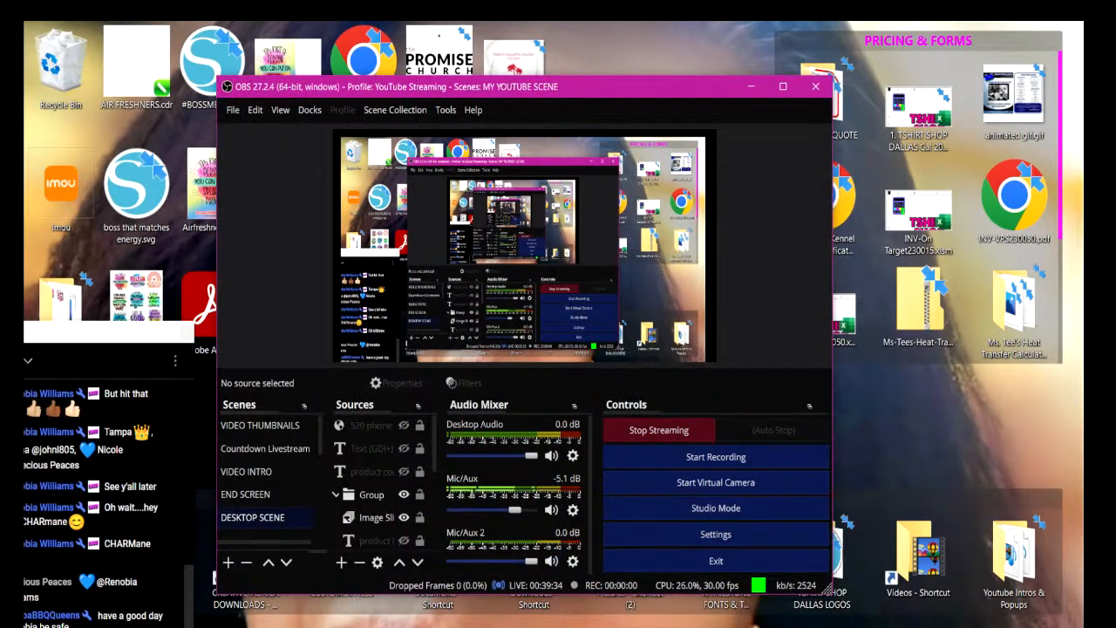
mouse_move(558, 627)
left_click(625, 539)
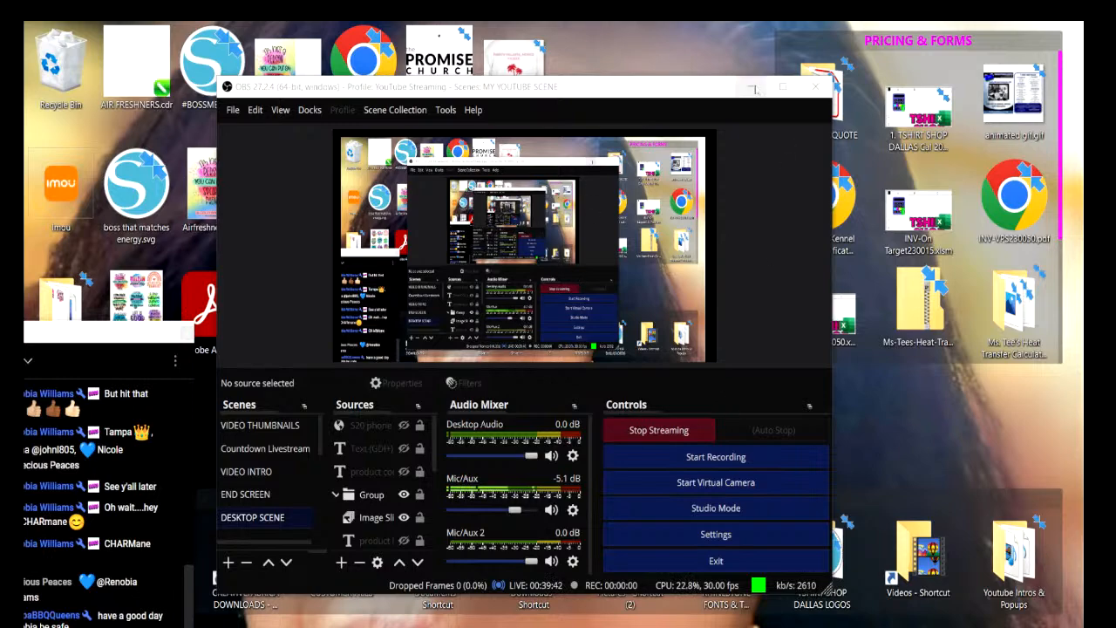
left_click(753, 87)
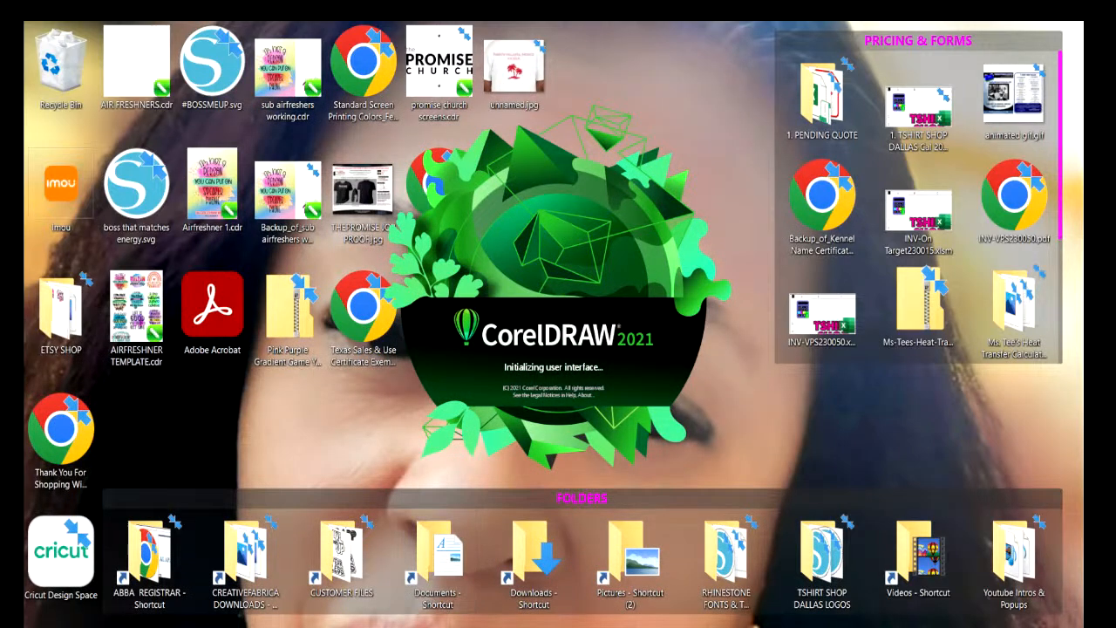
mouse_move(422, 627)
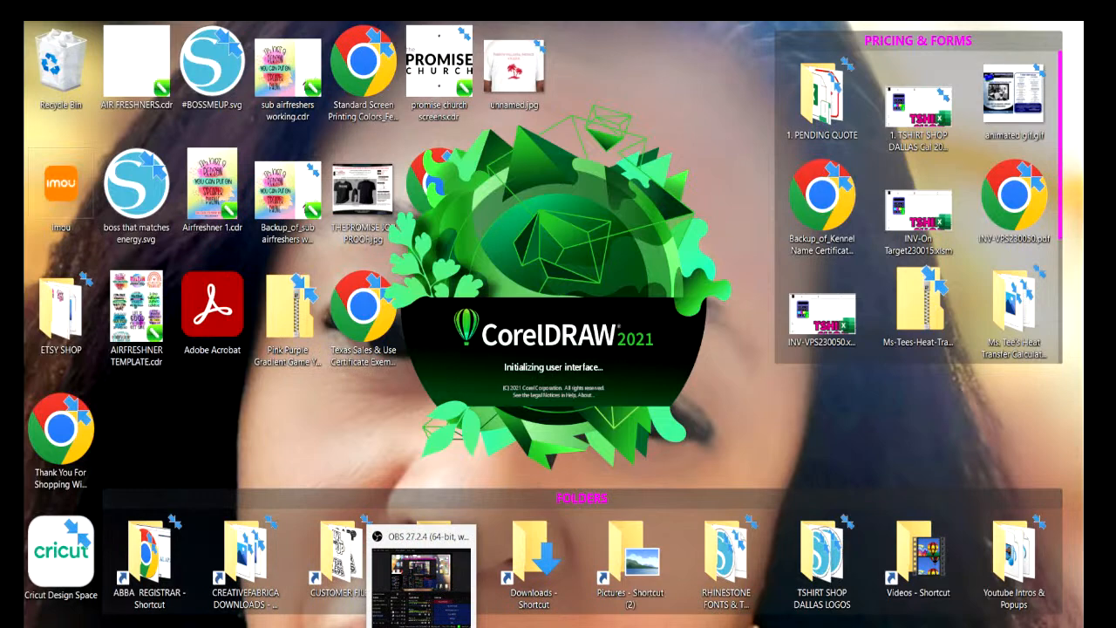
left_click(421, 575)
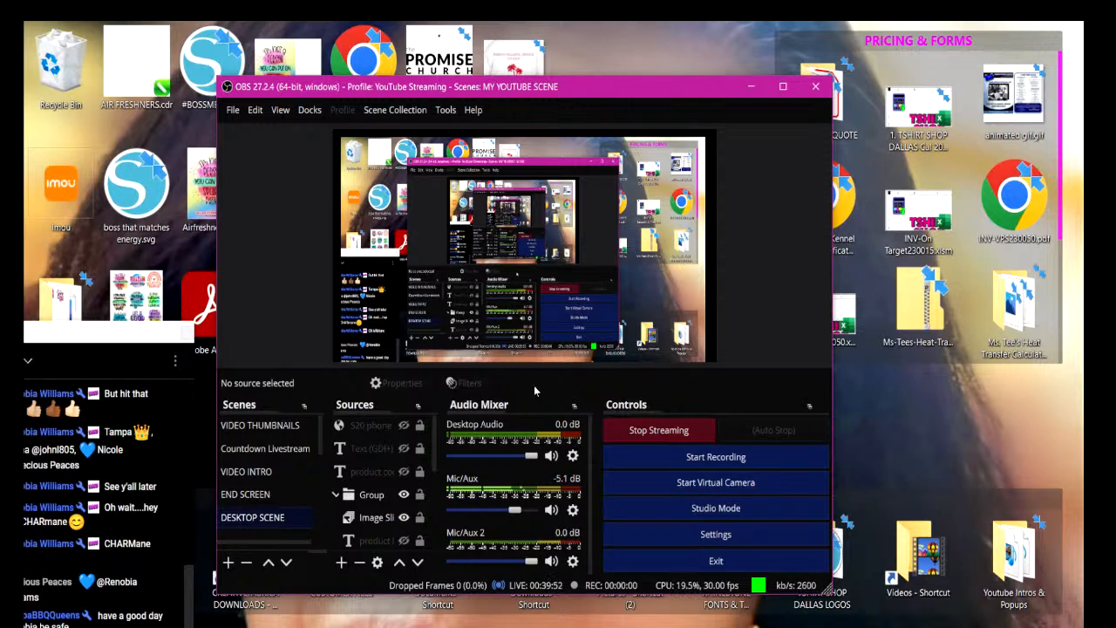
left_click(750, 90)
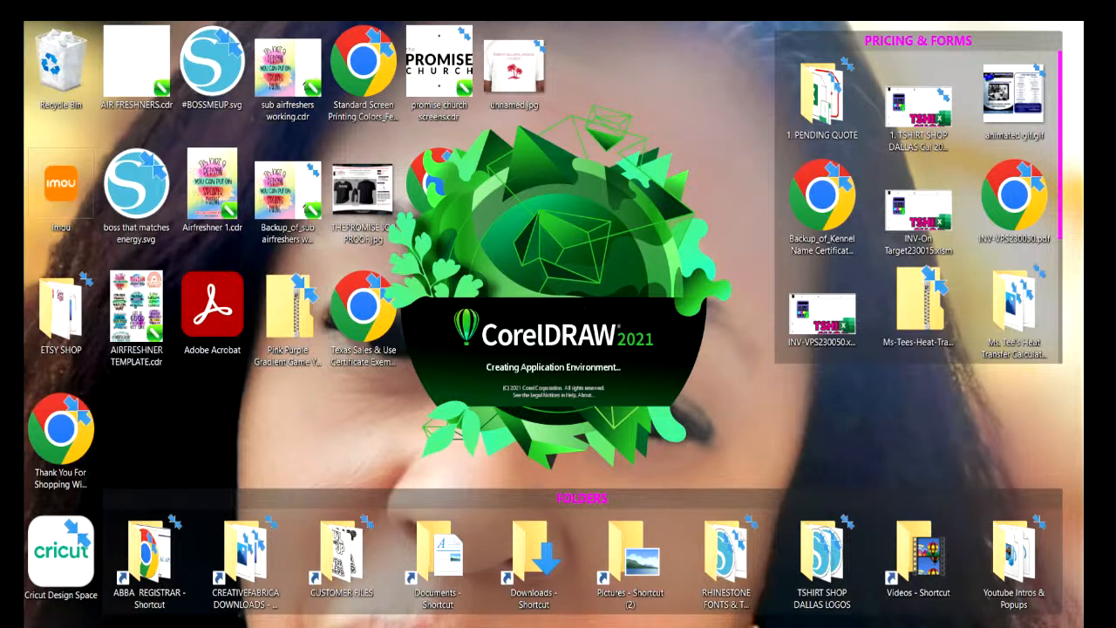
Find the RegTemplates folder in Documents and open QuickRegTemplate11x17.cdr from it.
double_click(409, 527)
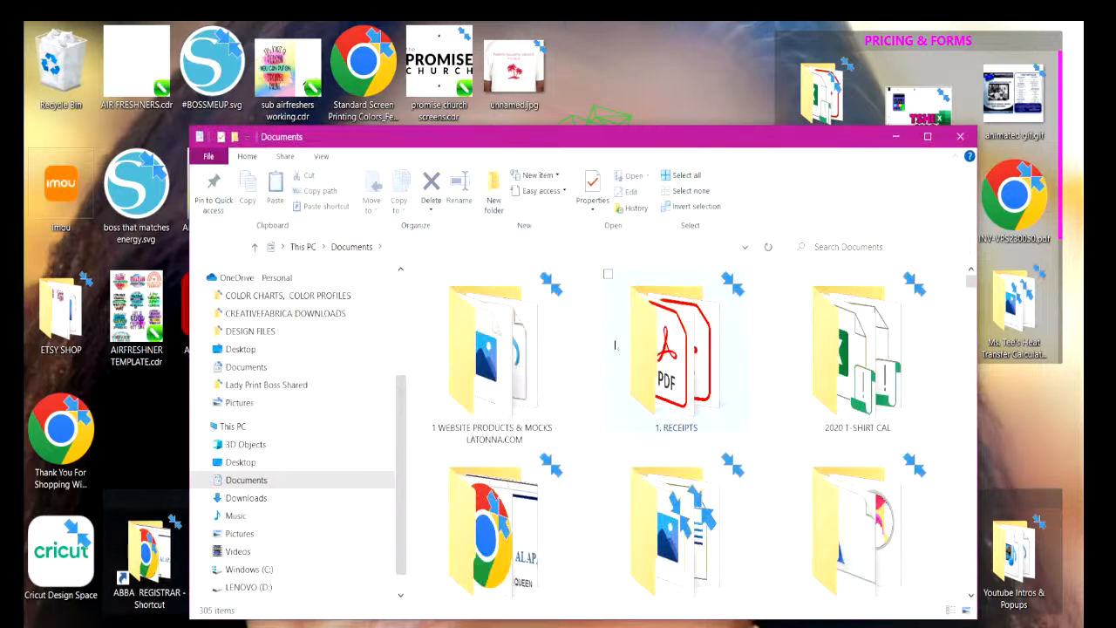
left_click_drag(968, 279, 970, 298)
left_click(928, 137)
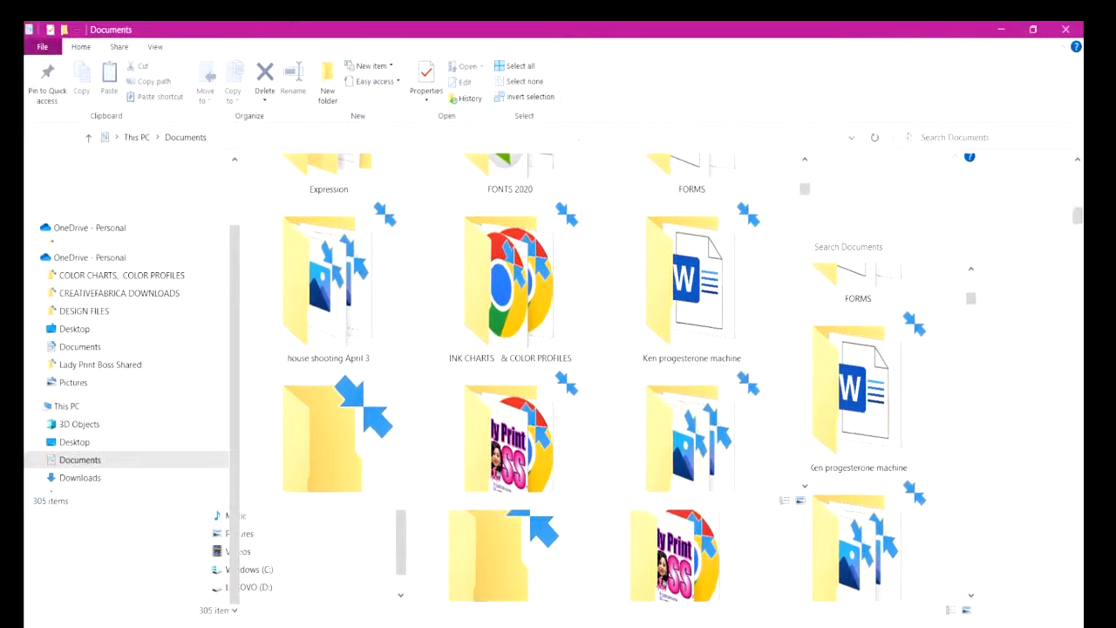
mouse_move(1081, 223)
left_mouse_down()
mouse_move(1081, 201)
mouse_move(1080, 211)
left_mouse_up()
left_click(629, 381)
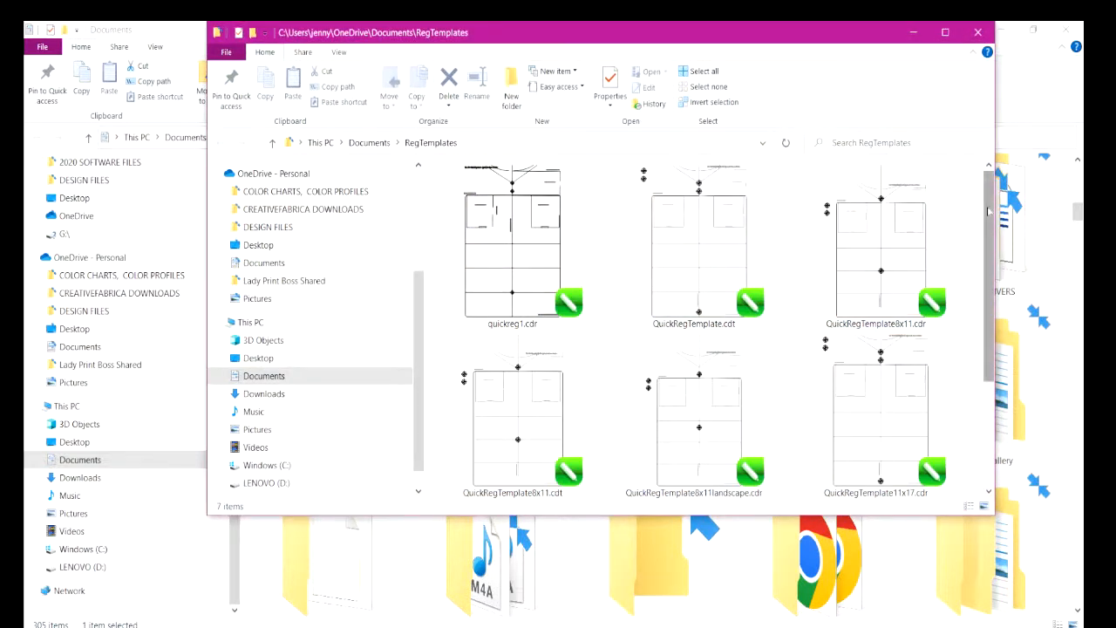
left_click_drag(988, 211, 986, 301)
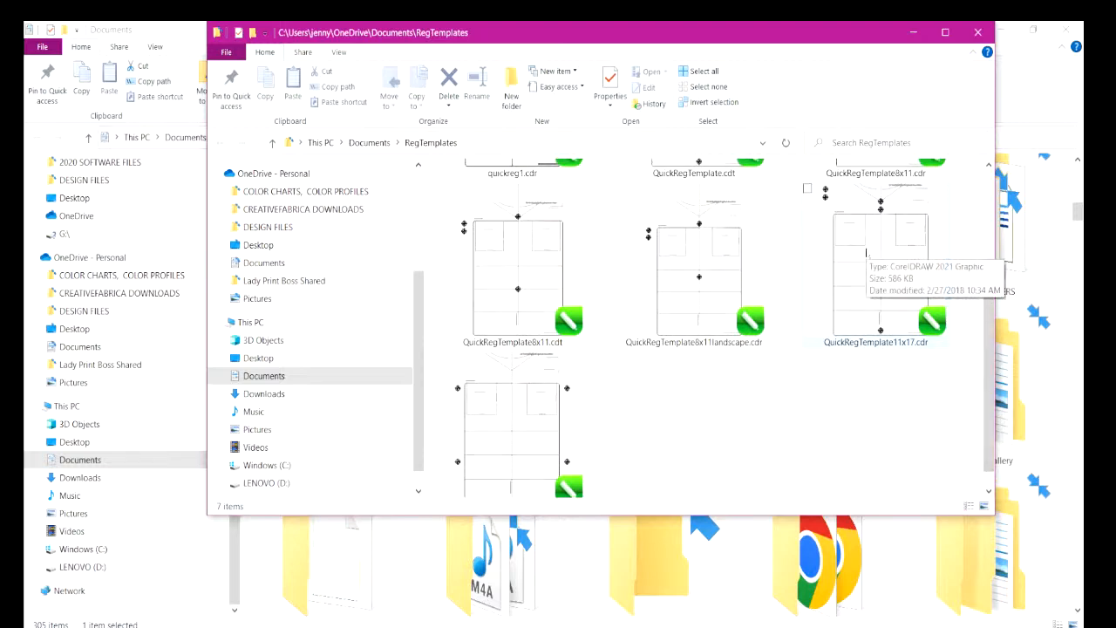
double_click(866, 243)
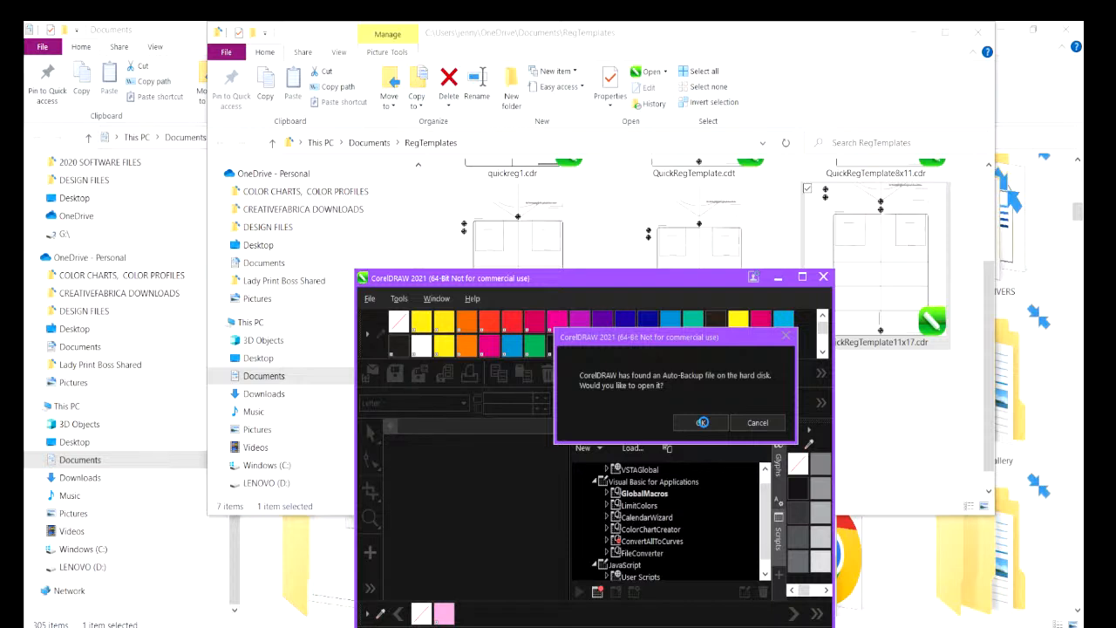
Open every offered auto-backup file, substituting Arial for the missing font, and maximize the CorelDRAW window.
left_click(704, 423)
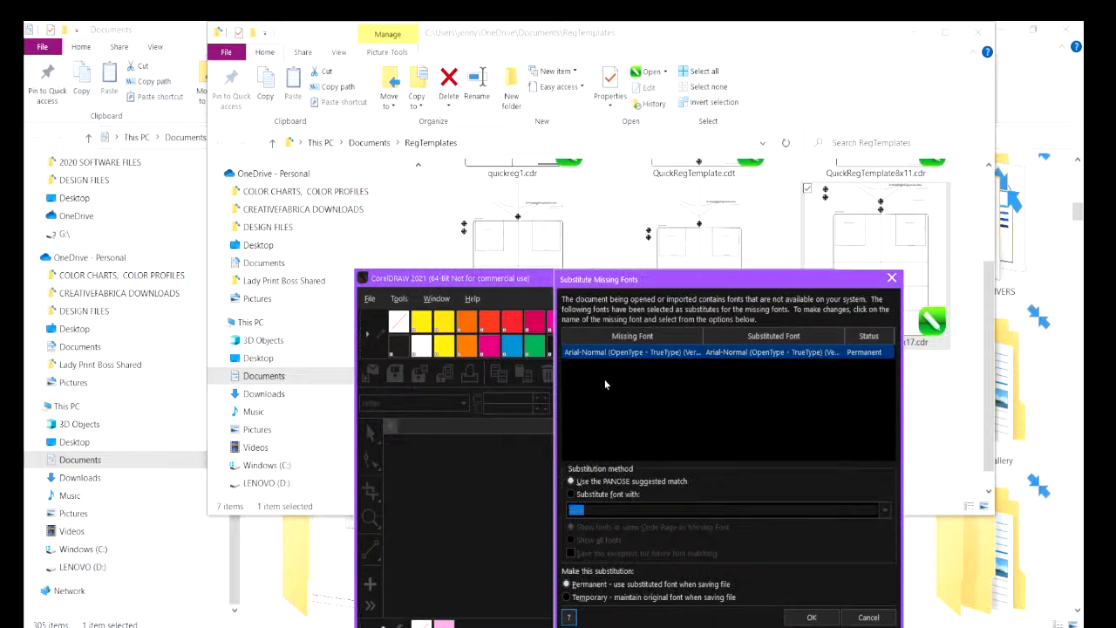
left_click(572, 494)
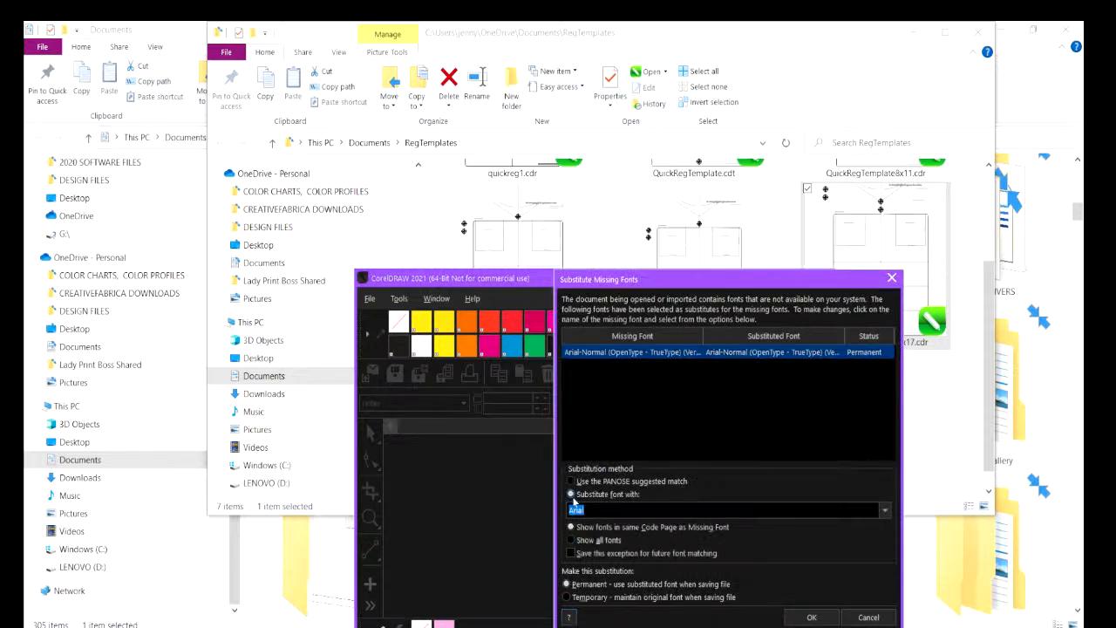
left_click(811, 617)
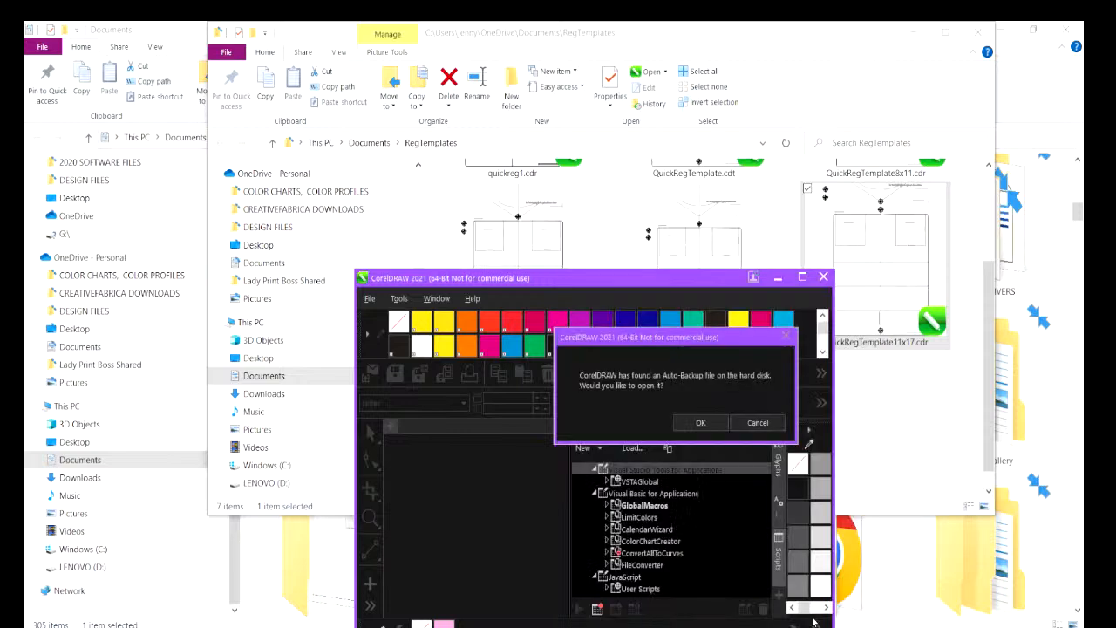
left_click(718, 421)
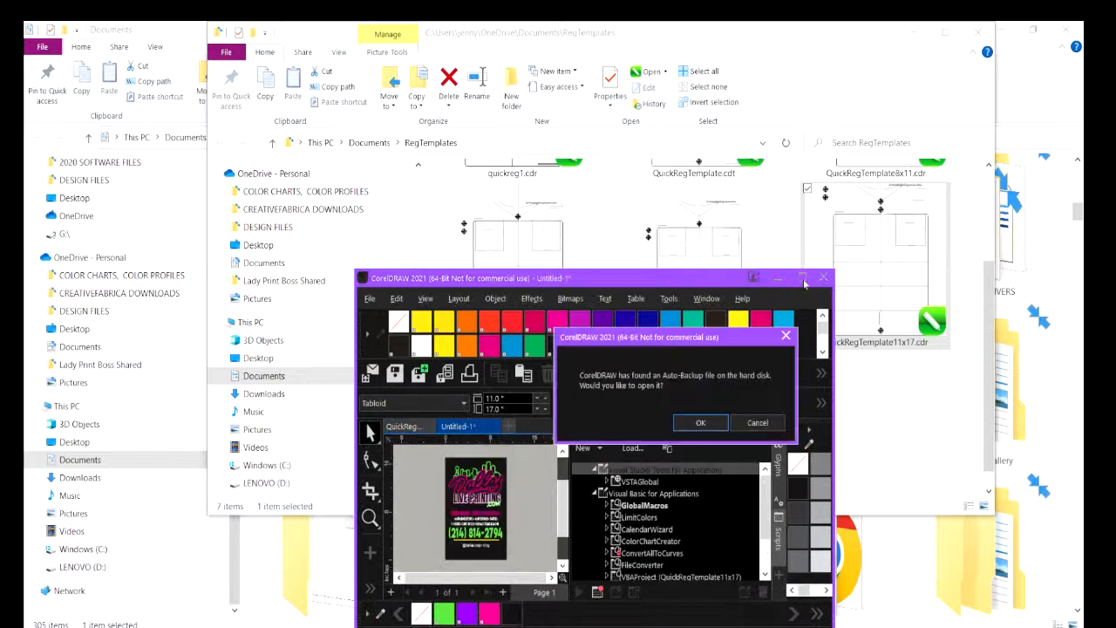
left_click(700, 422)
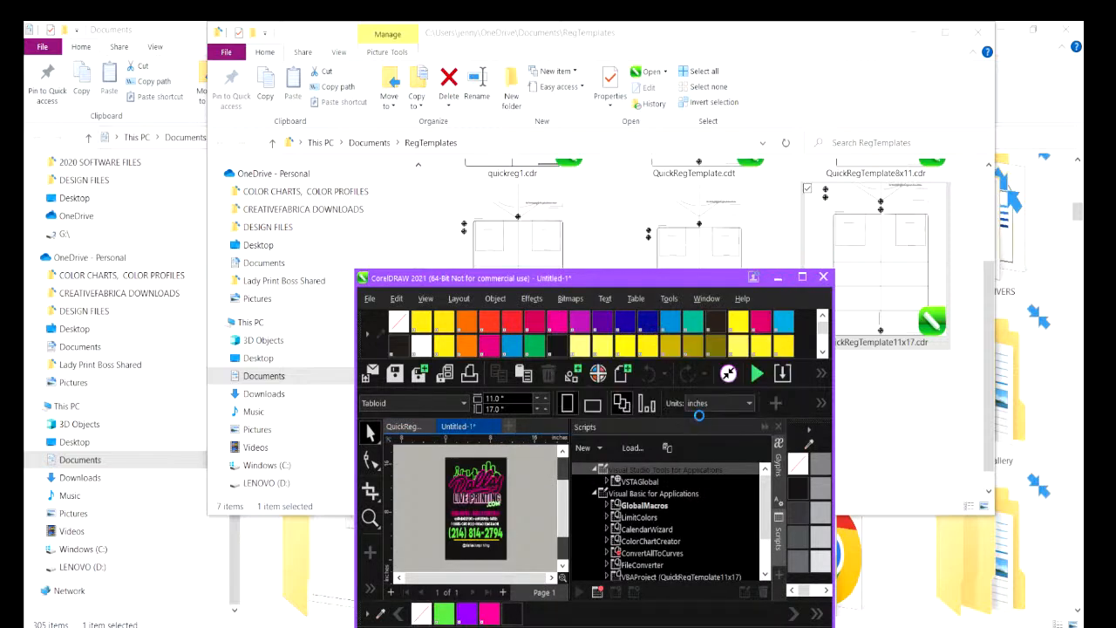
left_click(977, 32)
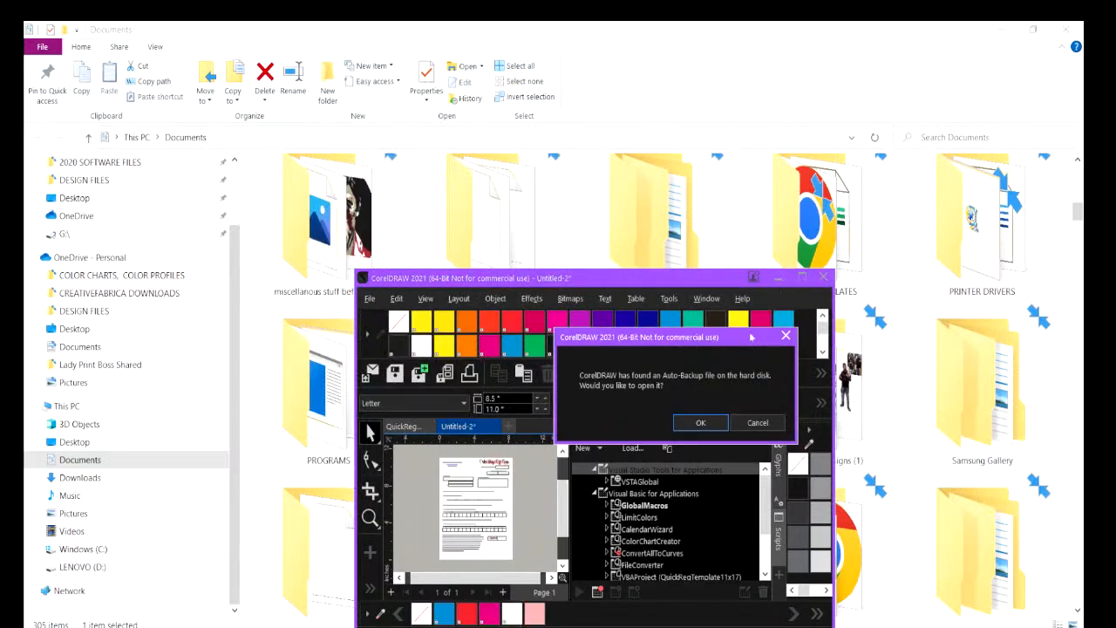
left_click(692, 421)
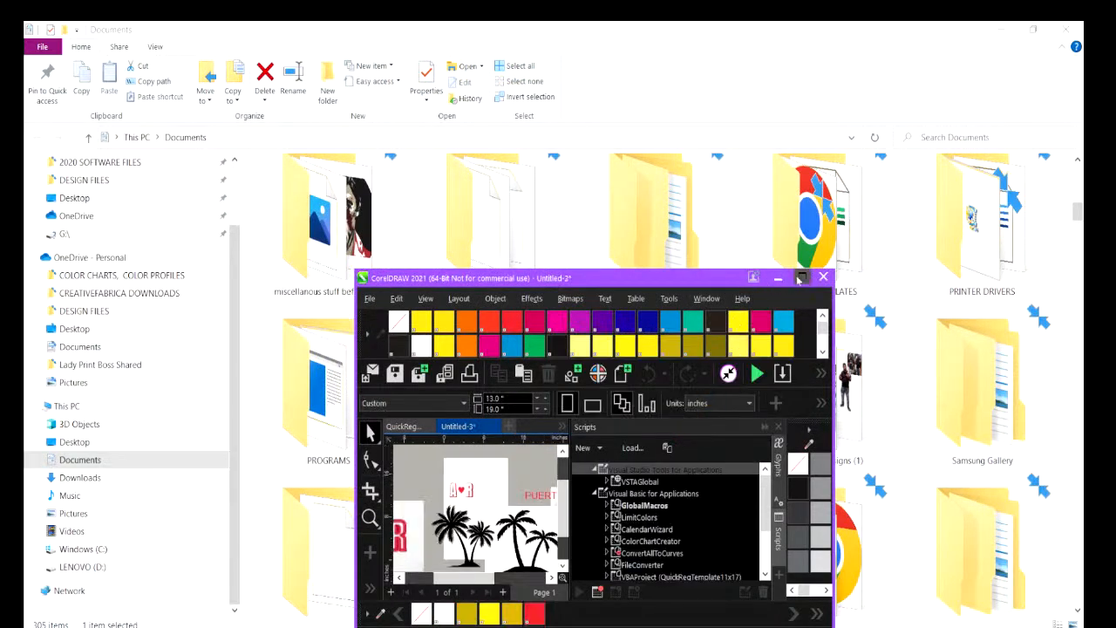
left_click(801, 277)
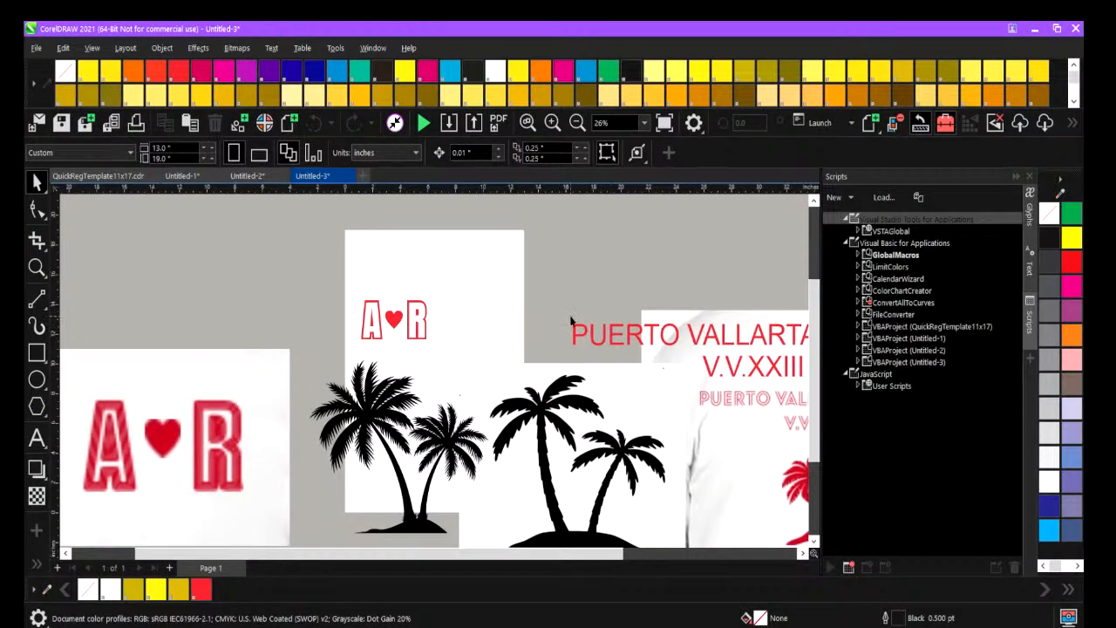
Look through the open template and recovered documents, examining the order drop off form in Untitled-2 from top to bottom.
left_click(252, 178)
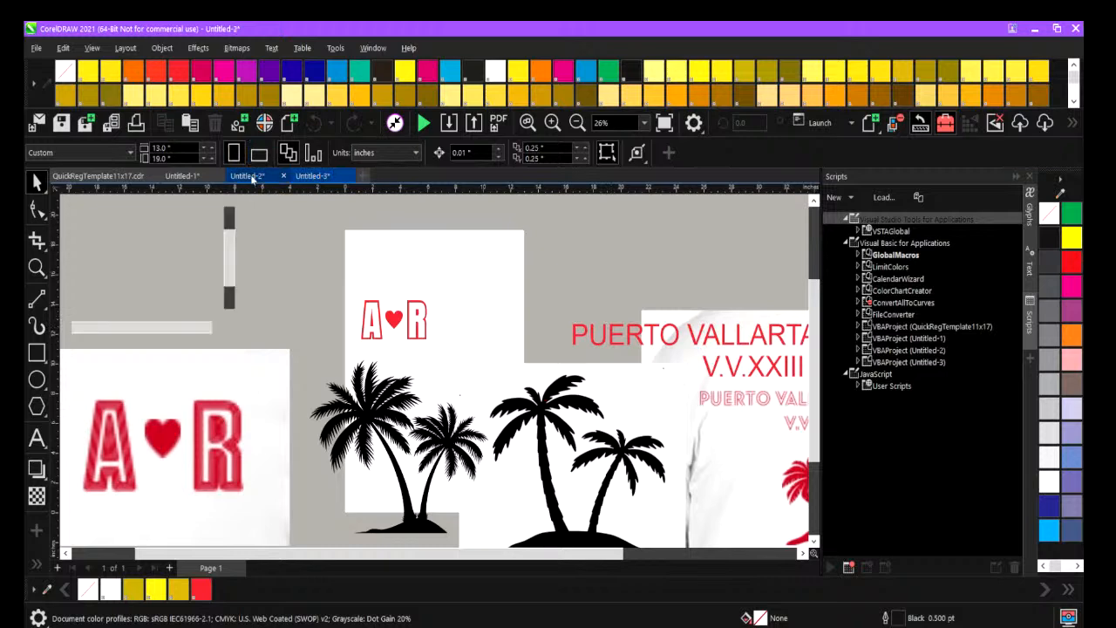
left_click(112, 177)
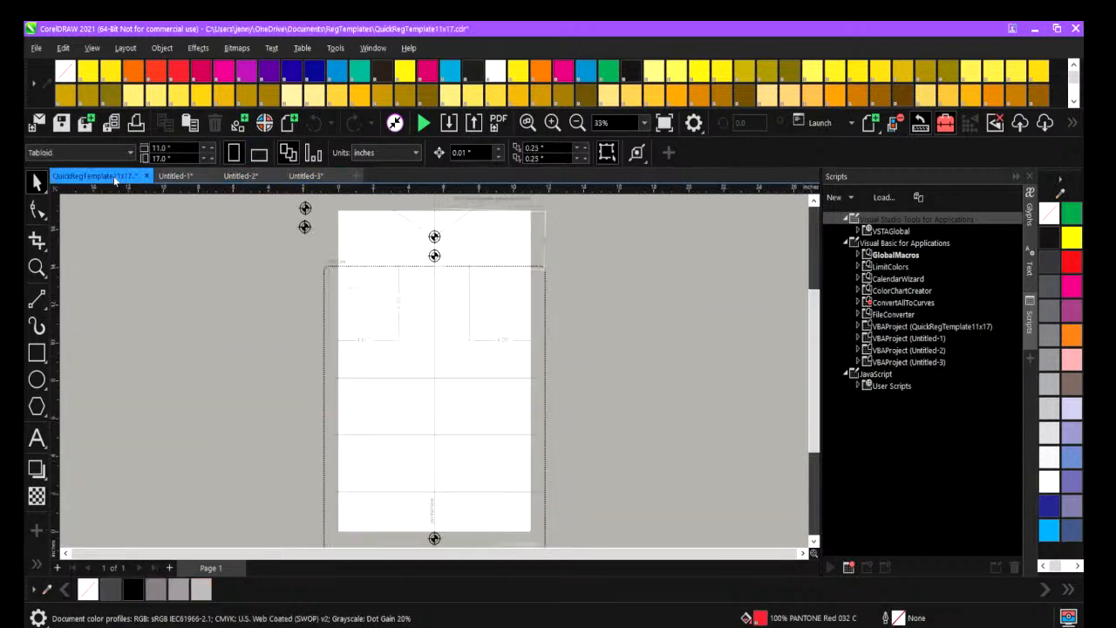
left_click(181, 177)
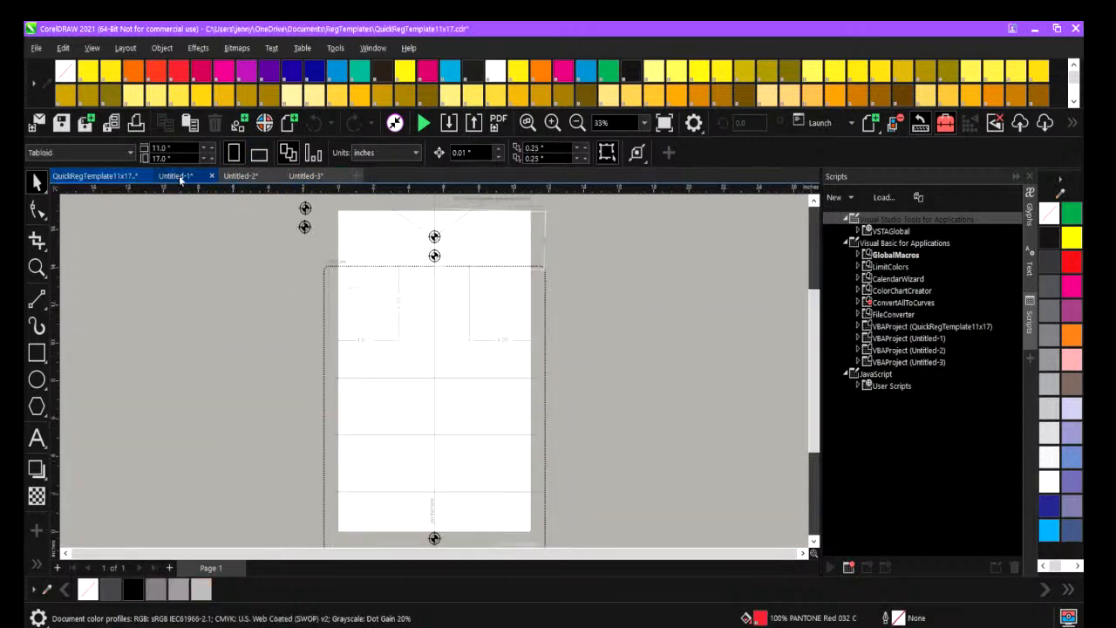
left_click(245, 176)
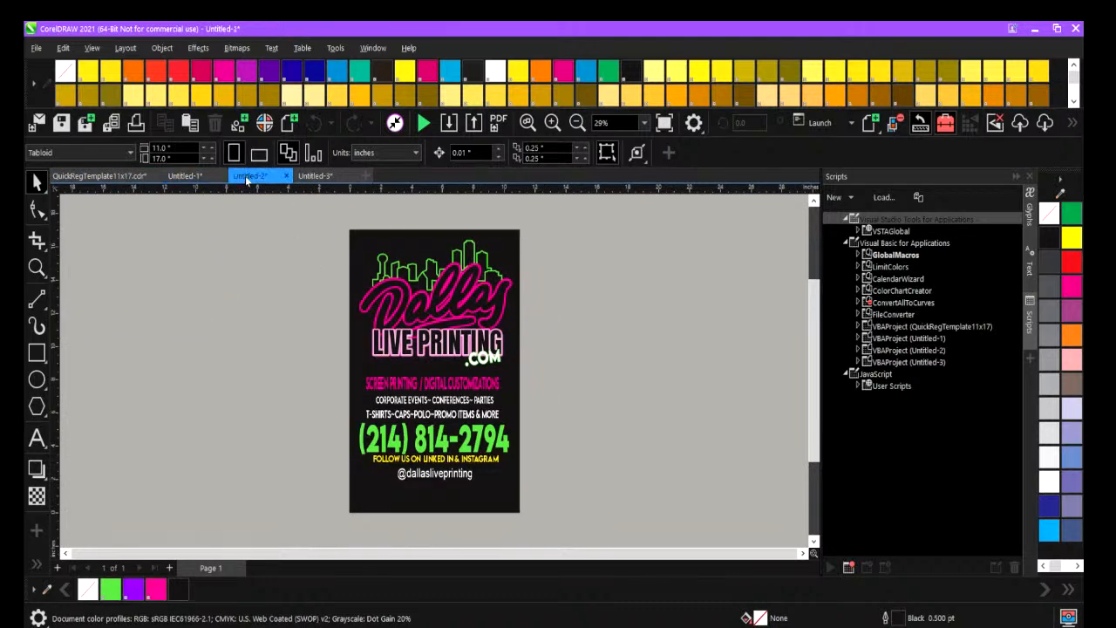
left_click(552, 123)
scroll(603, 375, "down", 3)
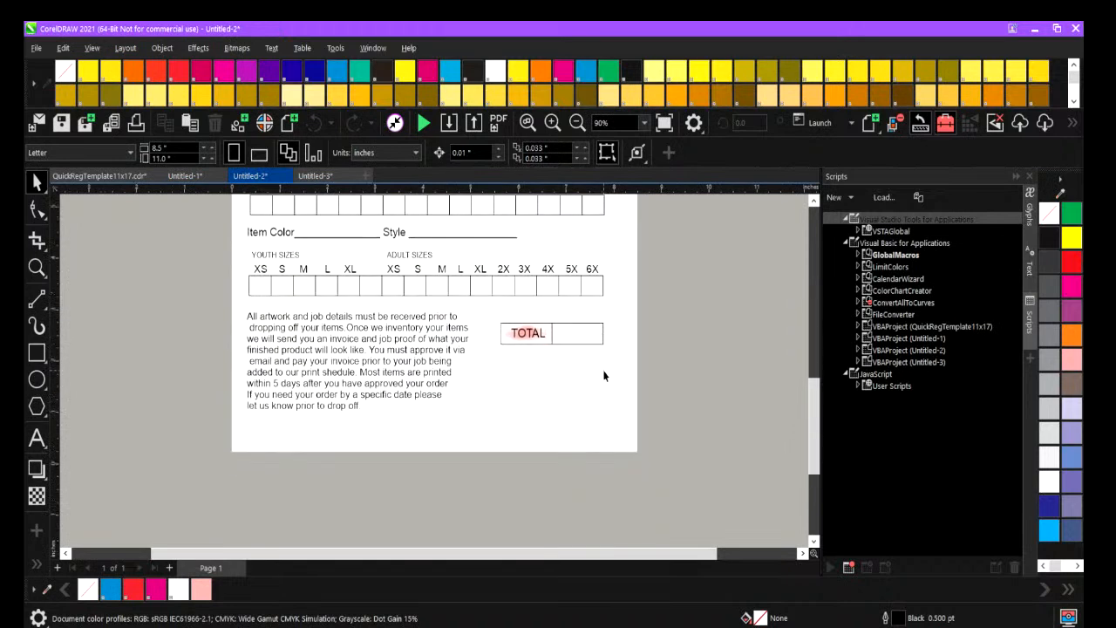
scroll(603, 375, "up", 5)
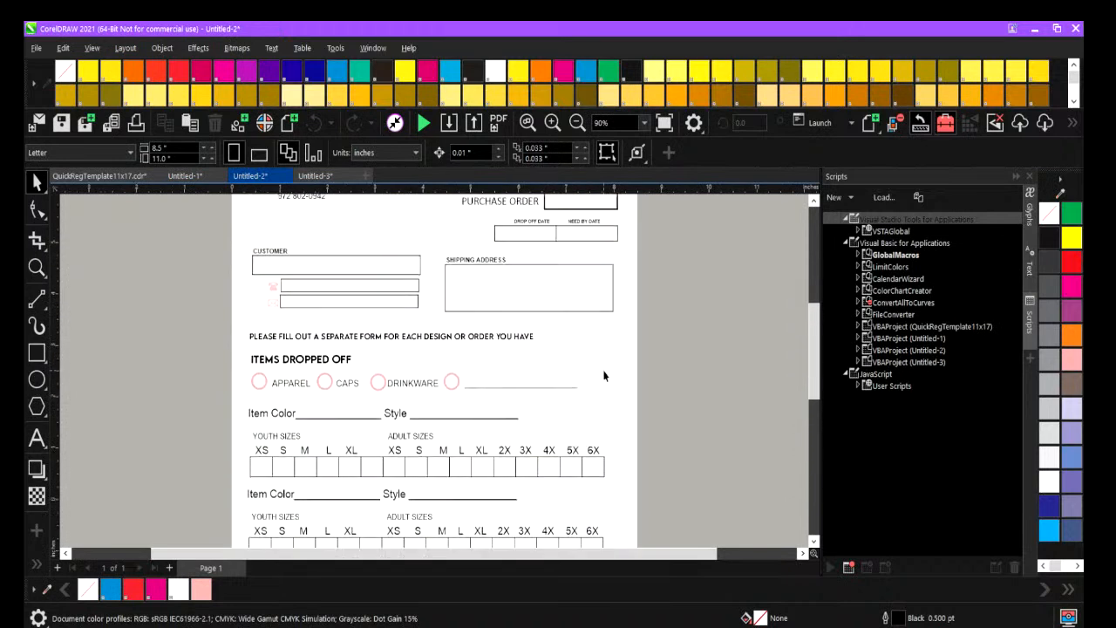
Set the page size of the QuickRegTemplate11x17 document to 13 by 19 inches.
left_click(68, 177)
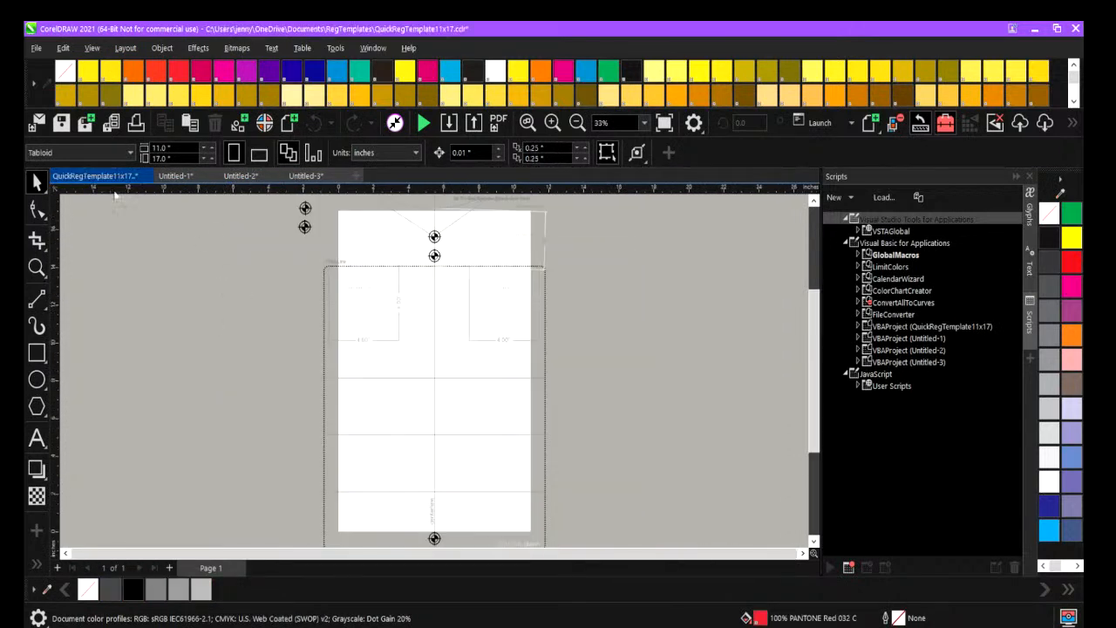
left_click(171, 147)
left_click_drag(171, 148, 73, 143)
type("13")
left_click_drag(173, 158, 46, 155)
type("19")
key("Return")
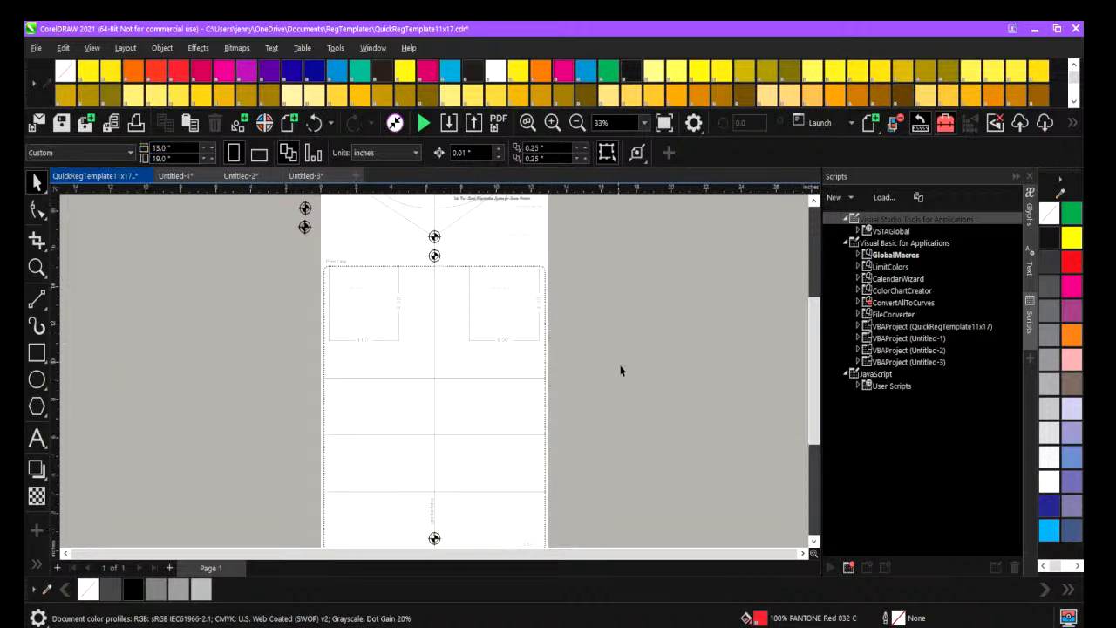
scroll(620, 369, "up", 4)
scroll(621, 370, "down", 3)
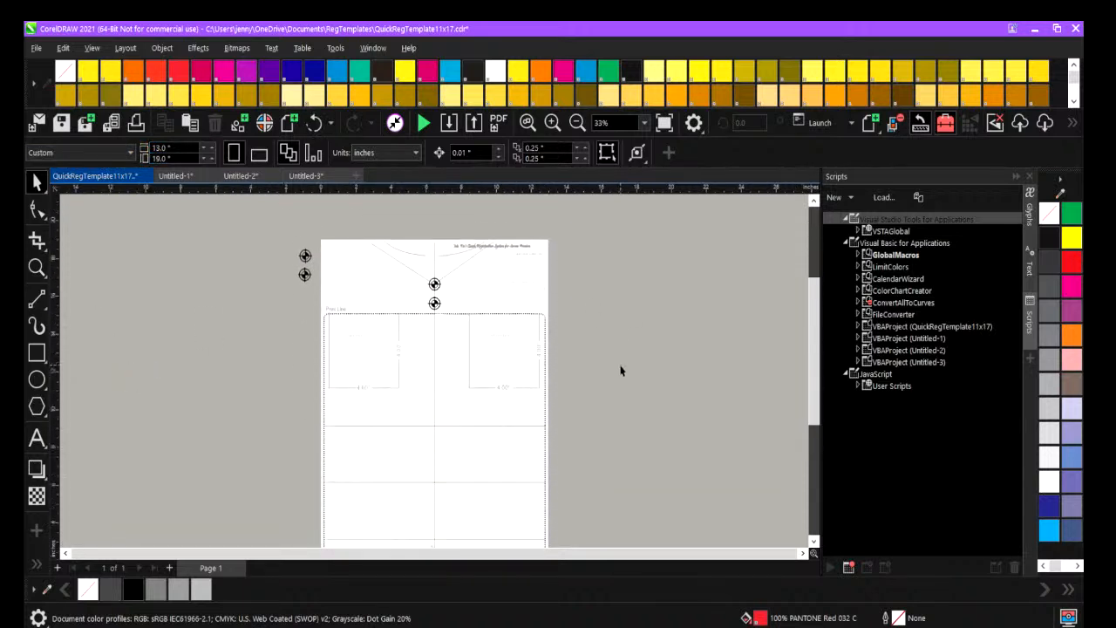
Select the A-heart-R artwork in Untitled-3 and try to switch to the Untitled-2 document.
left_click(304, 177)
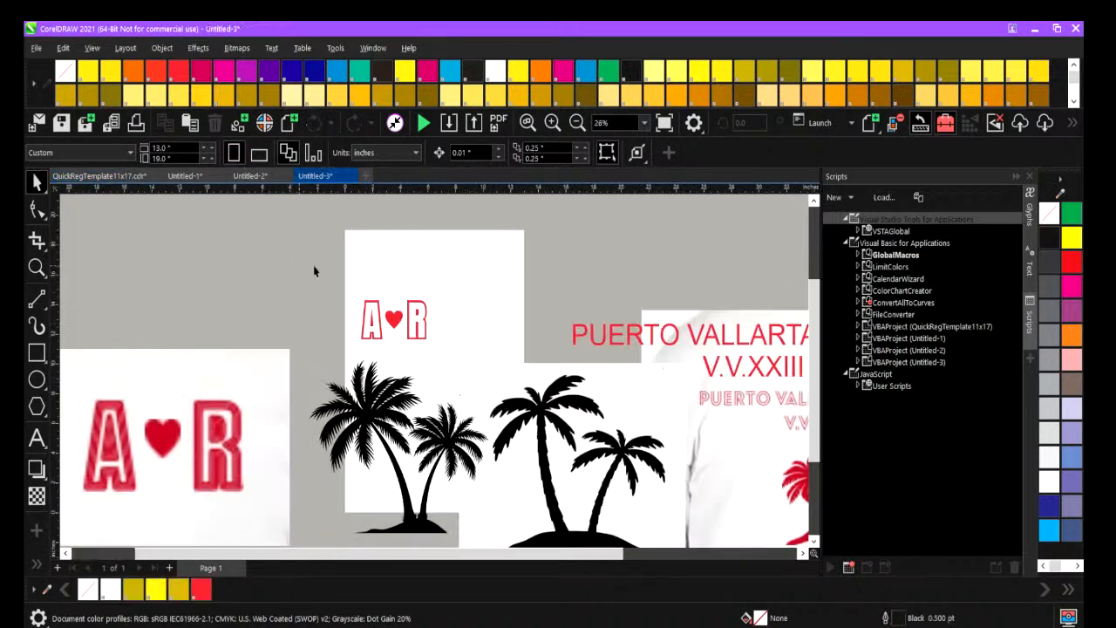
left_click_drag(459, 375, 460, 375)
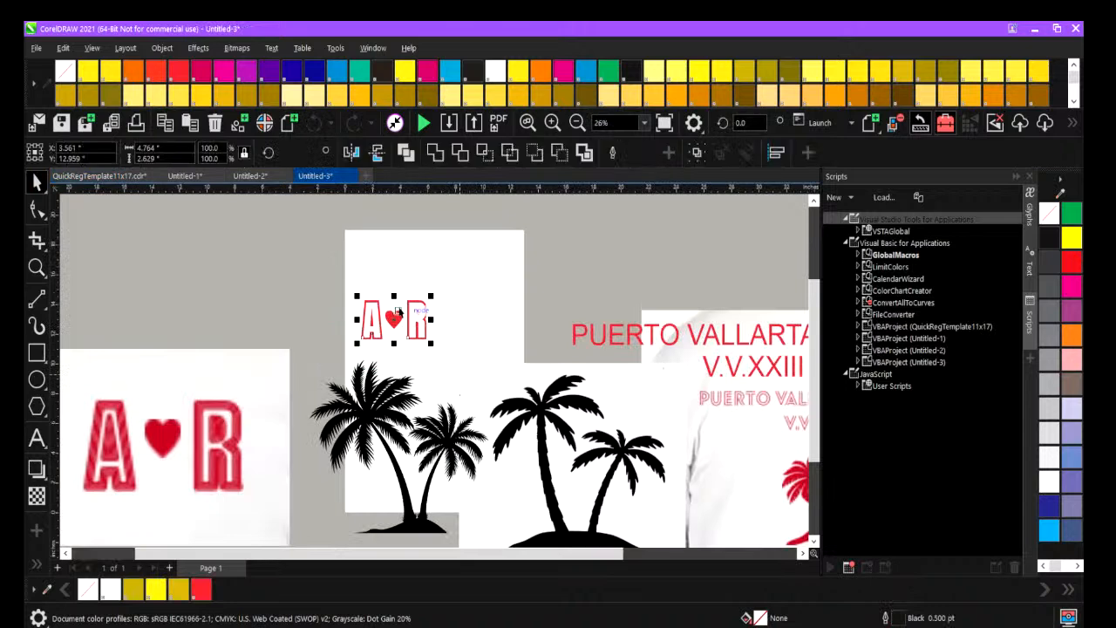
left_click(576, 122)
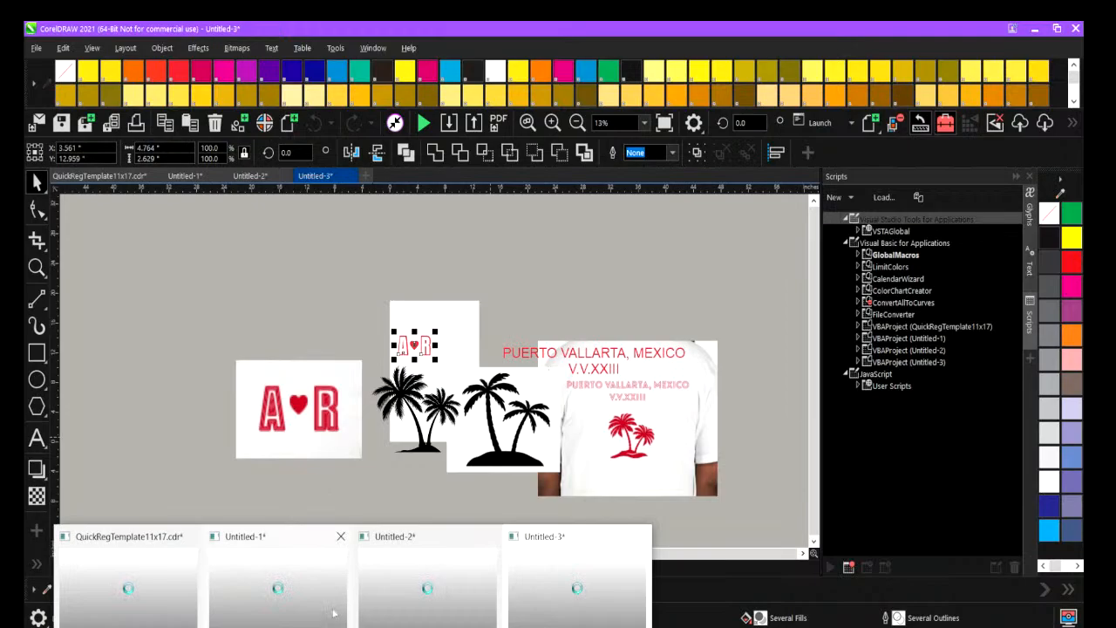
left_click(320, 599)
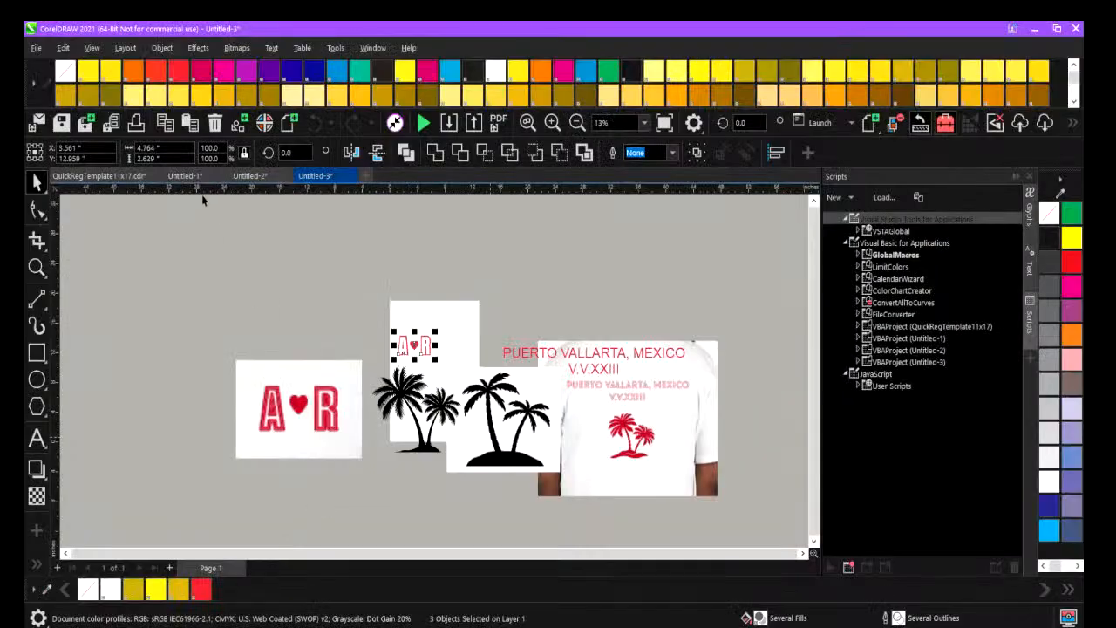
left_click(250, 178)
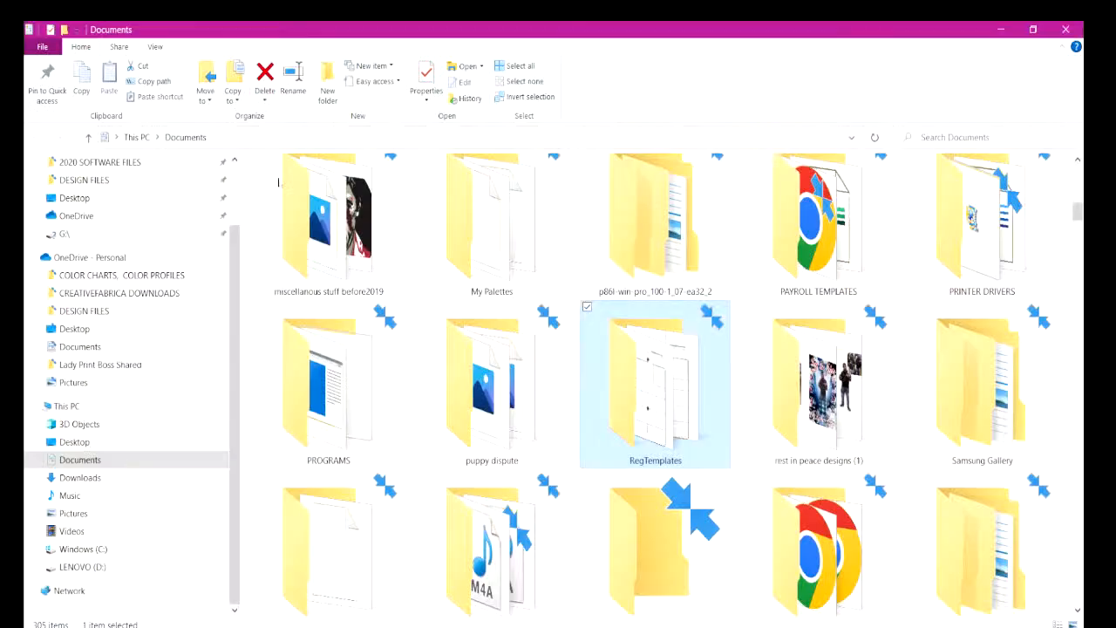
Launch CorelDRAW 2017, clearing the Documents and OBS windows out of the way.
left_click(1066, 29)
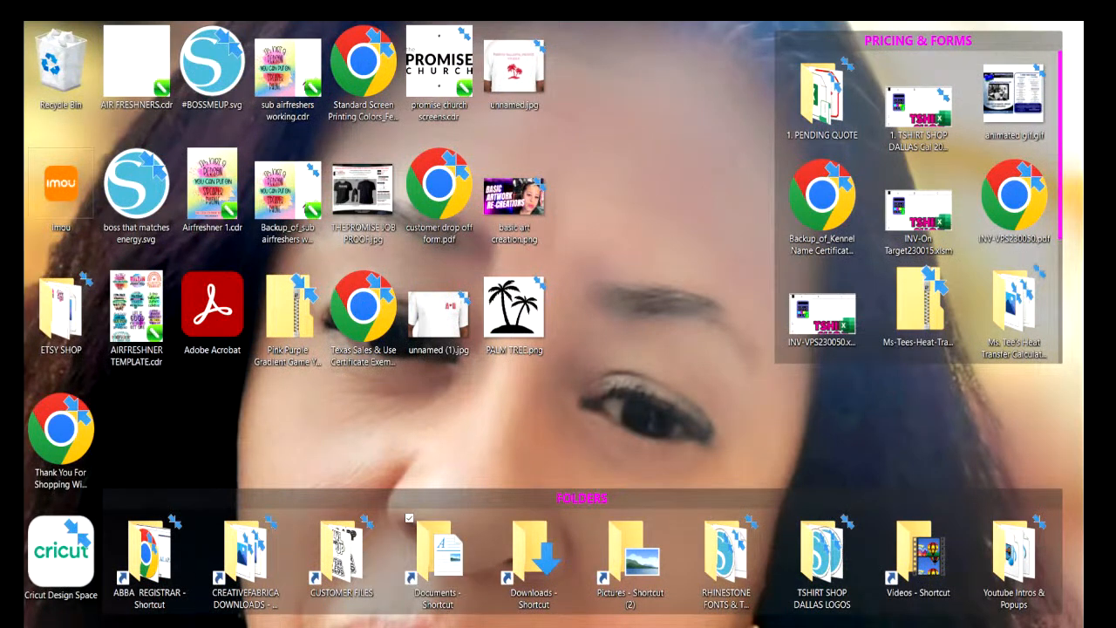
left_click(40, 624)
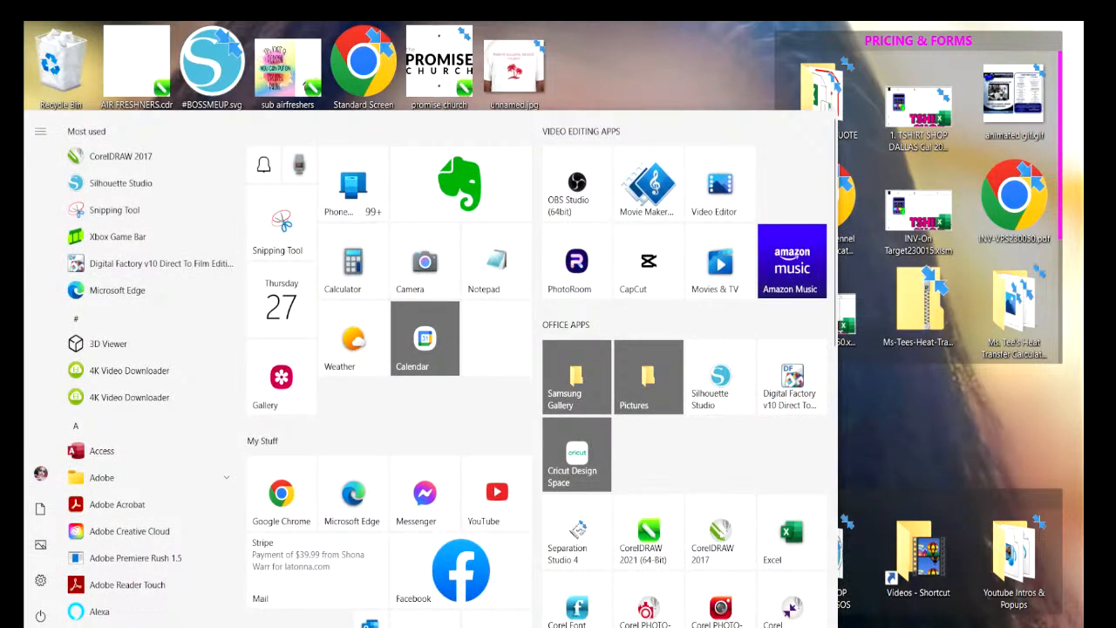
left_click(723, 539)
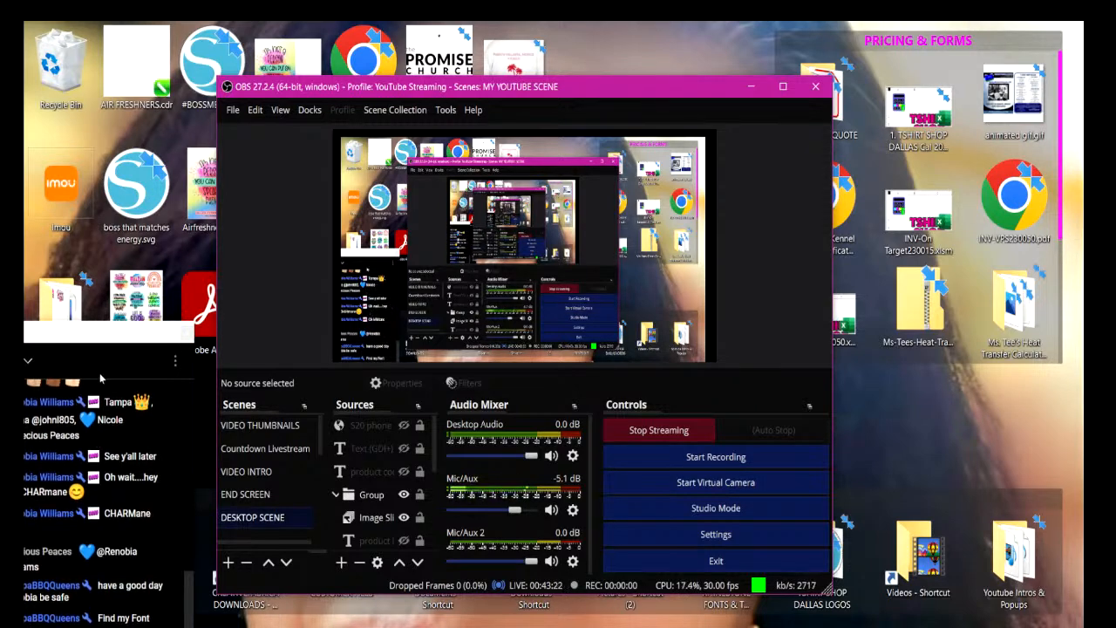
left_click(753, 87)
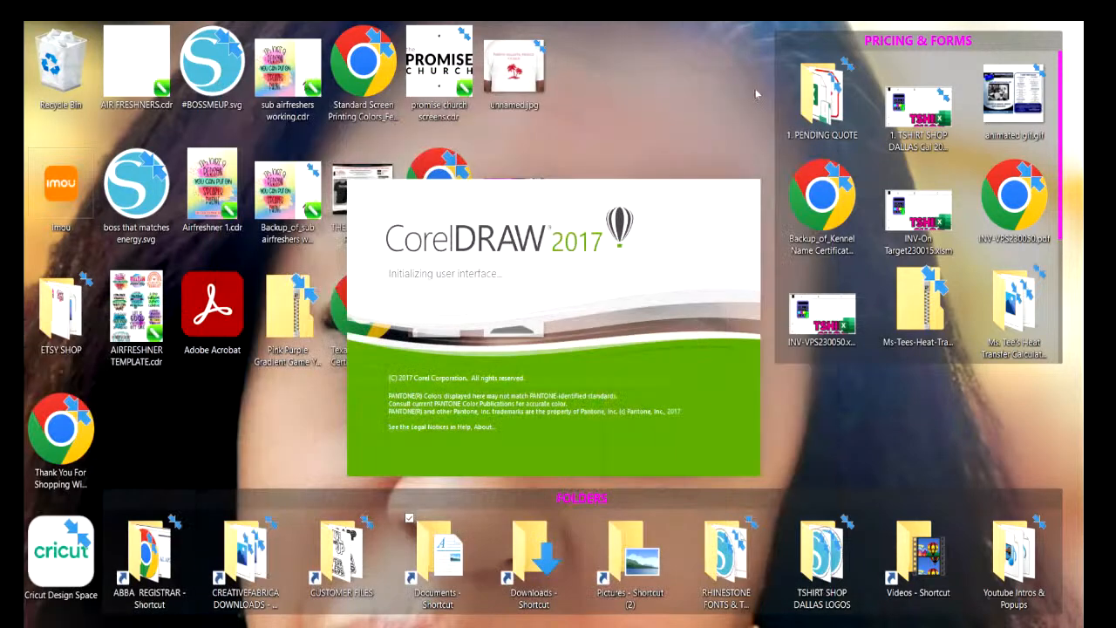
Import the shirt photos unnamed (1).jpg and unnamed.jpg from the Desktop folder and place them beside the blank page.
mouse_move(421, 626)
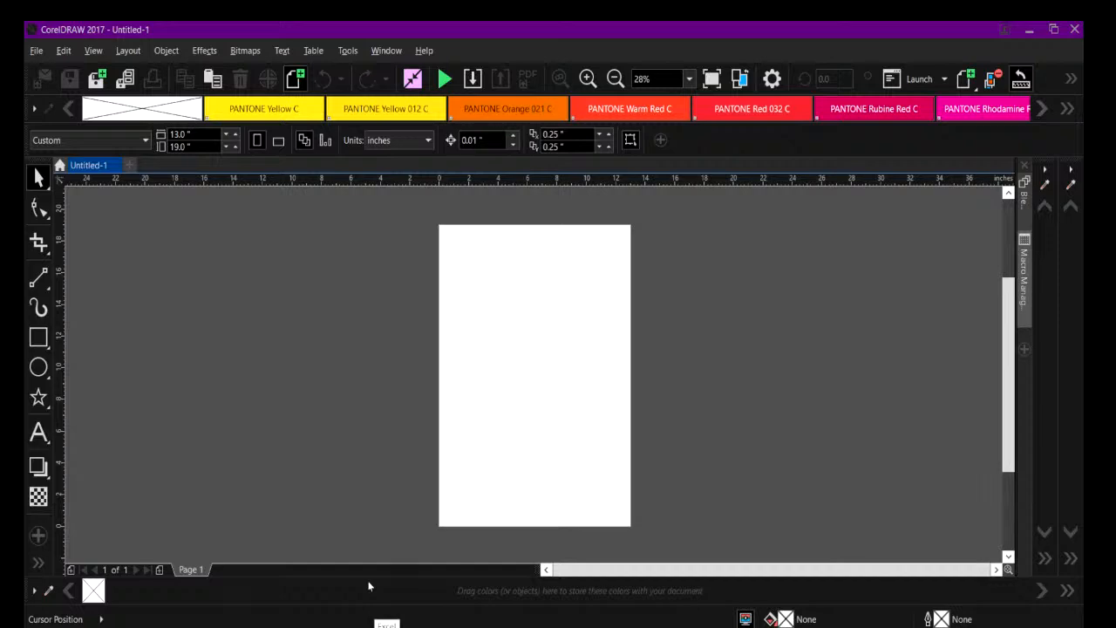
left_click(563, 617)
left_click(473, 79)
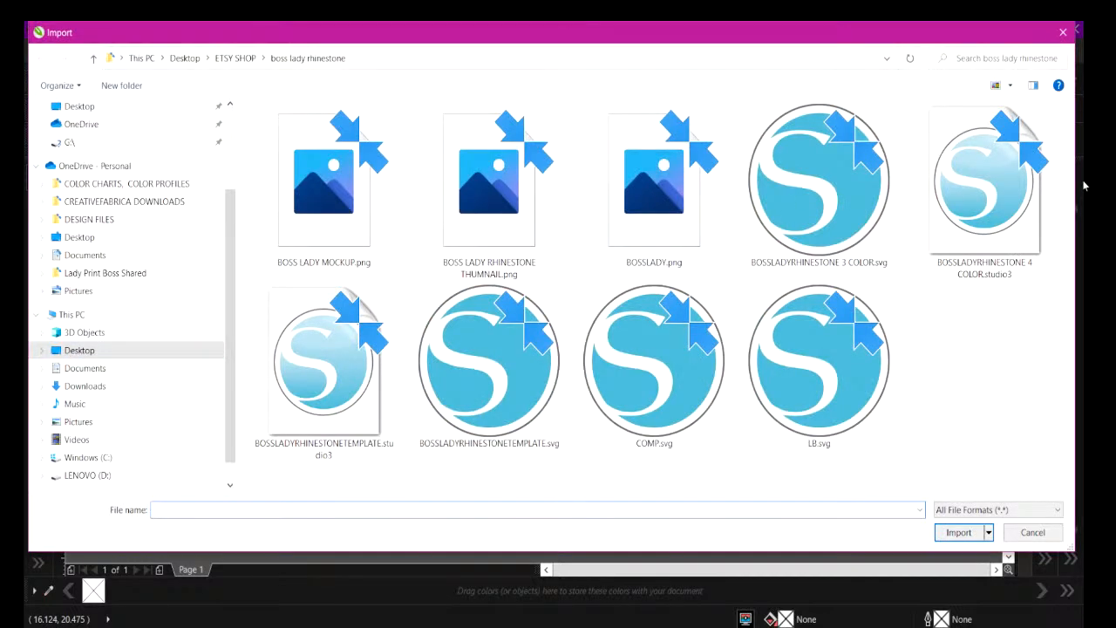
left_click(185, 58)
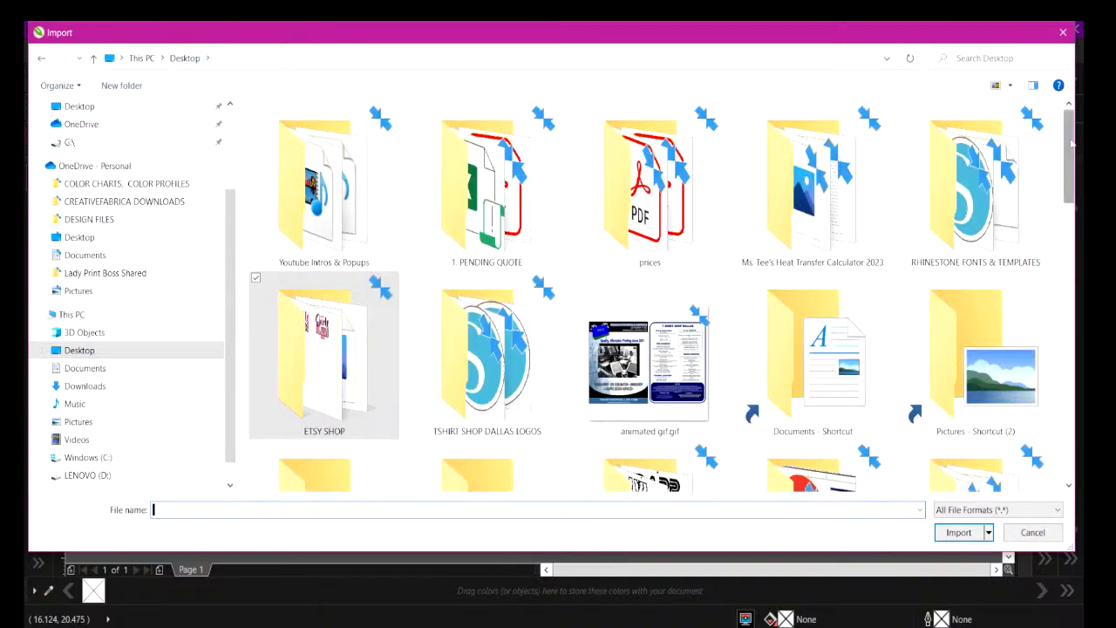
scroll(1045, 192, "down", 5)
scroll(994, 144, "down", 10)
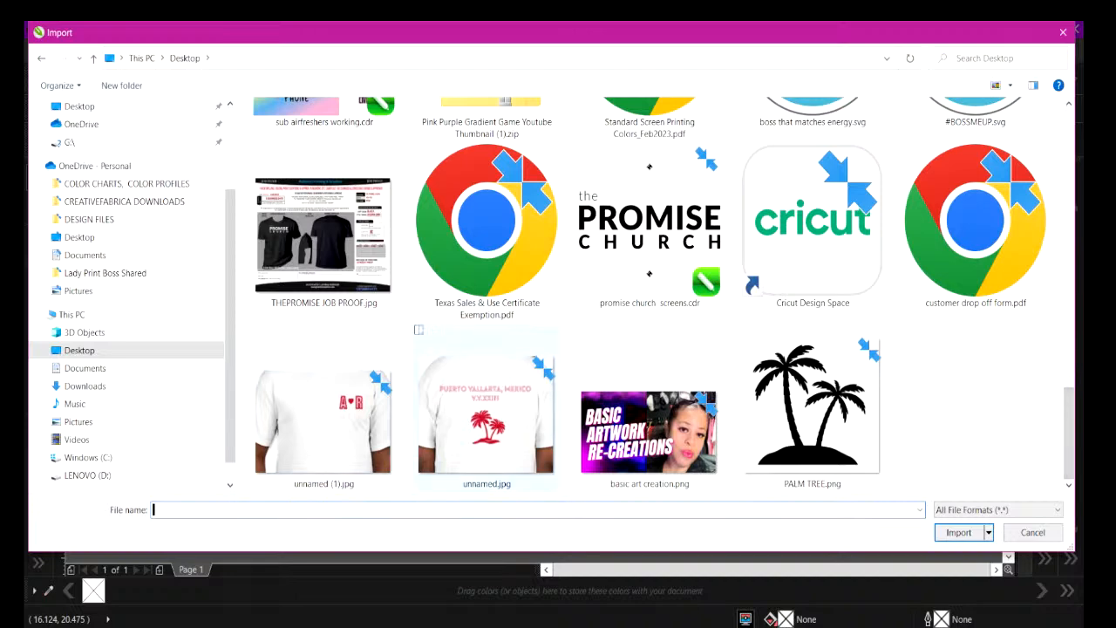
left_click(445, 436)
left_click(256, 330)
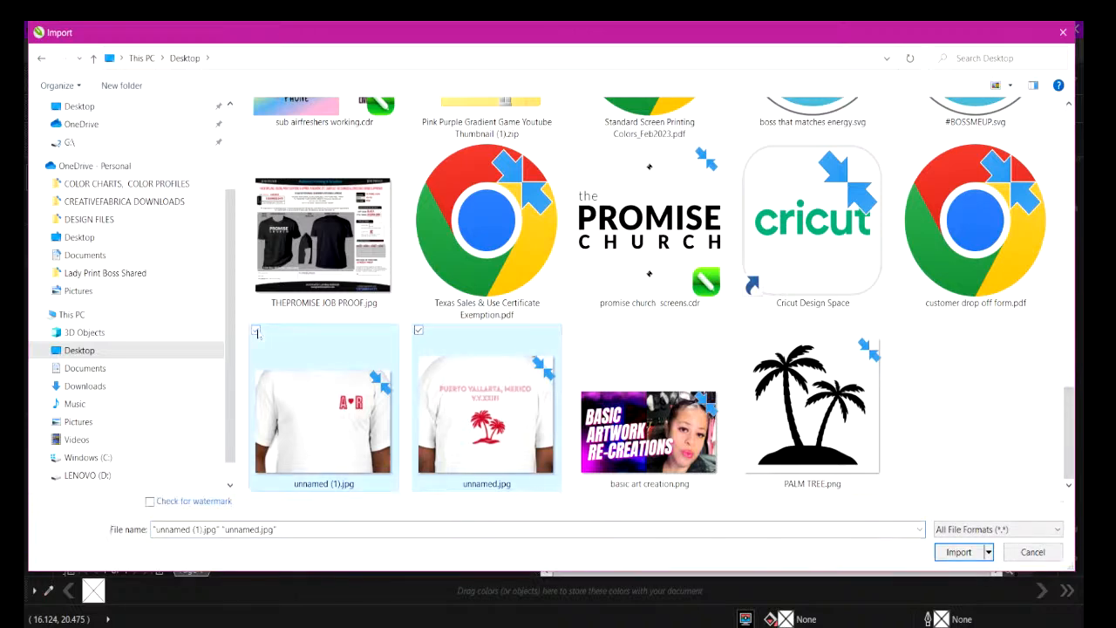
left_click(950, 555)
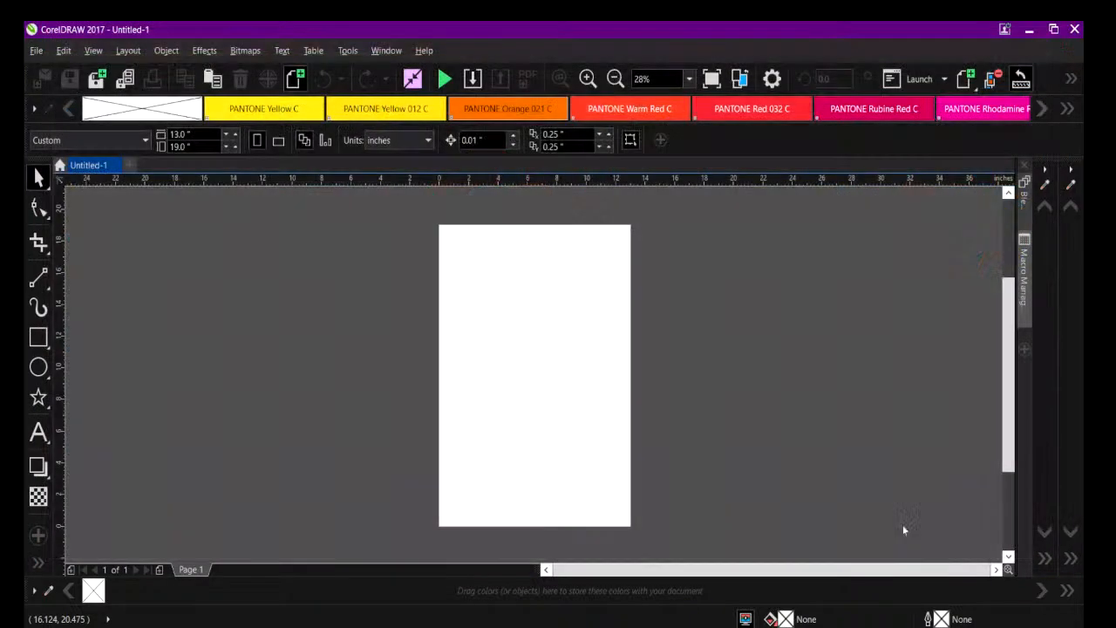
left_click(759, 309)
left_click(766, 416)
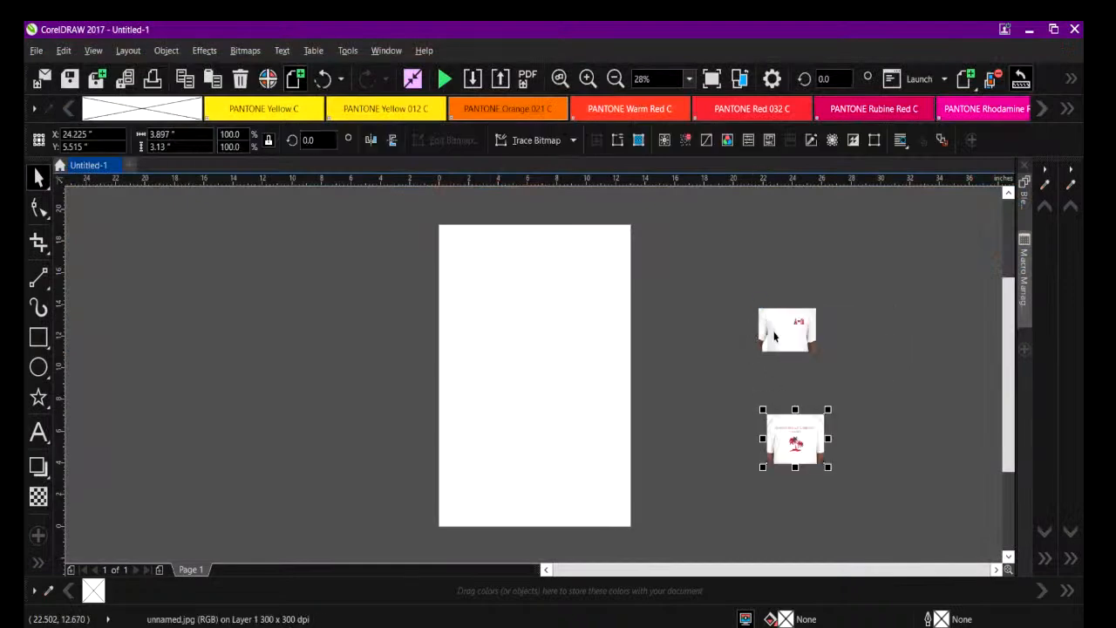
Enlarge both imported shirt photos, scaling the palm tree shirt photo to about 9.7 inches wide.
left_click(784, 328)
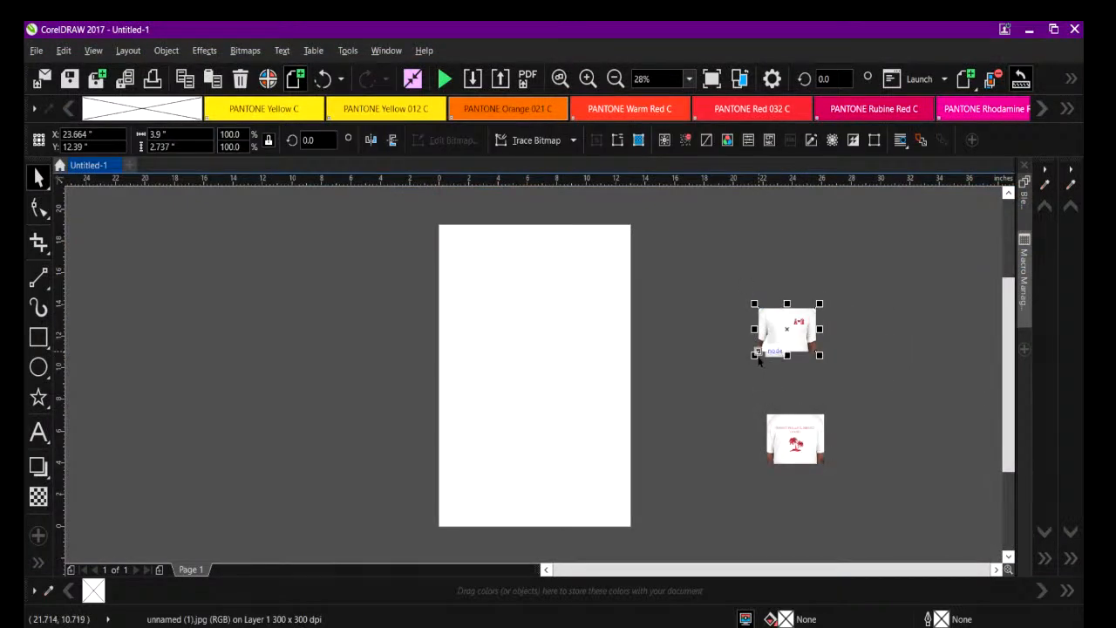
left_click_drag(755, 355, 577, 510)
left_click_drag(757, 406, 909, 283)
left_click(815, 453)
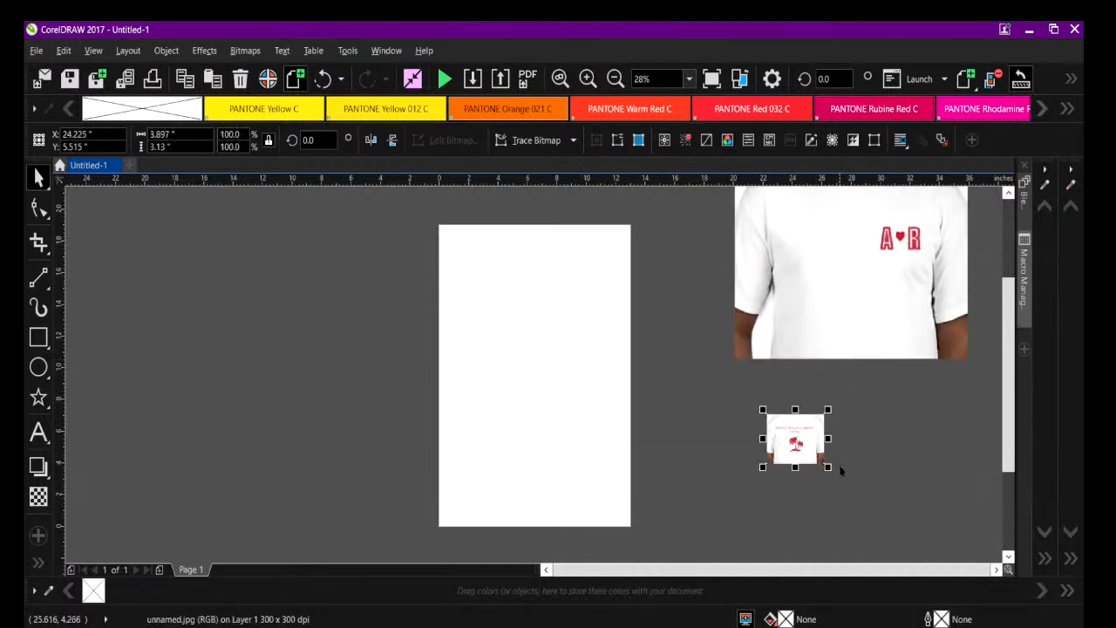
left_click_drag(825, 465, 913, 540)
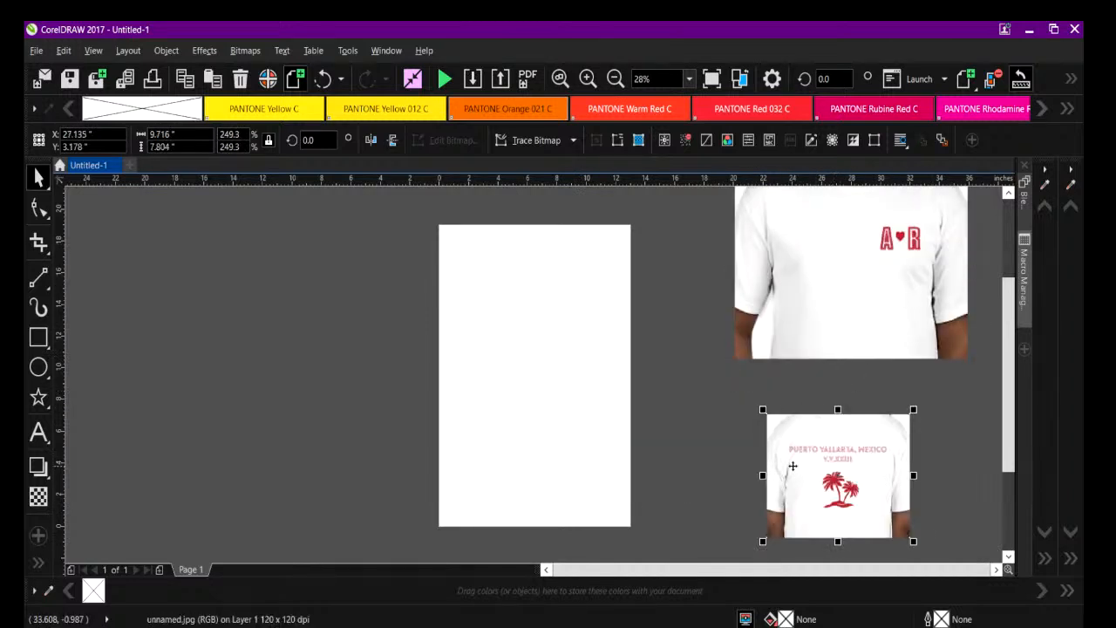
Switch to OBS, move the live chat window out of the way, and return to the maximized CorelDRAW window.
key("alt+Tab")
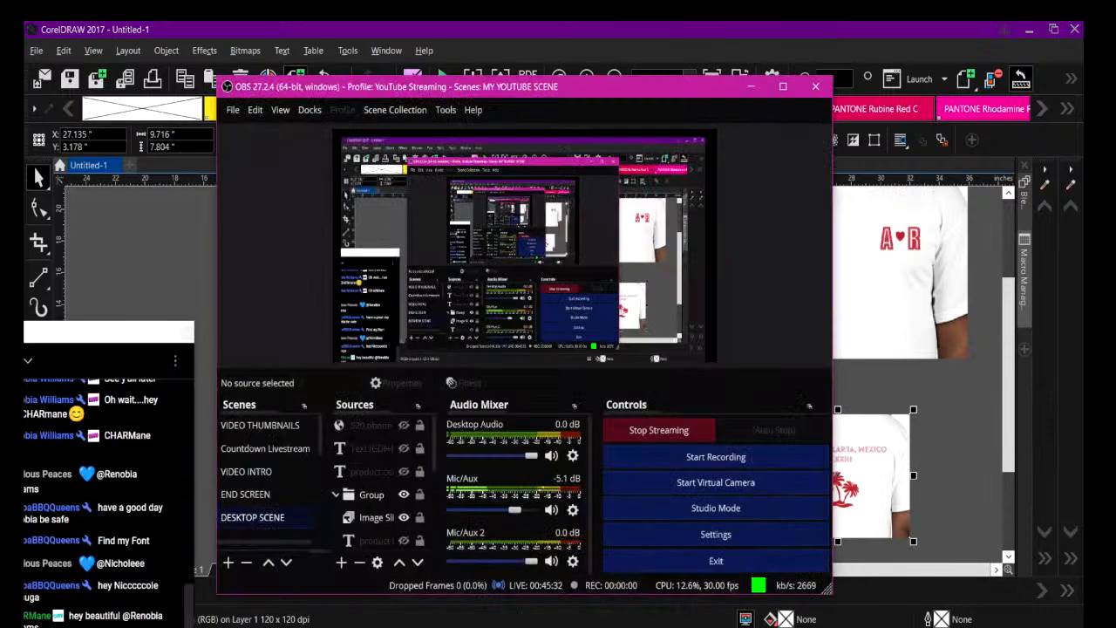
left_click_drag(71, 335, 929, 117)
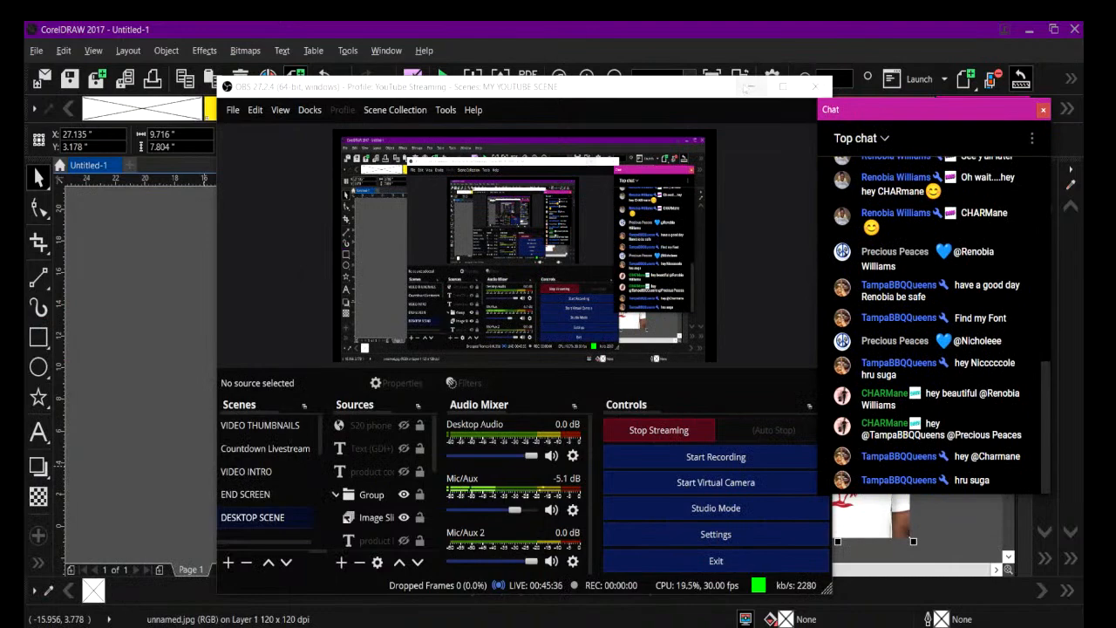
key("alt+Tab")
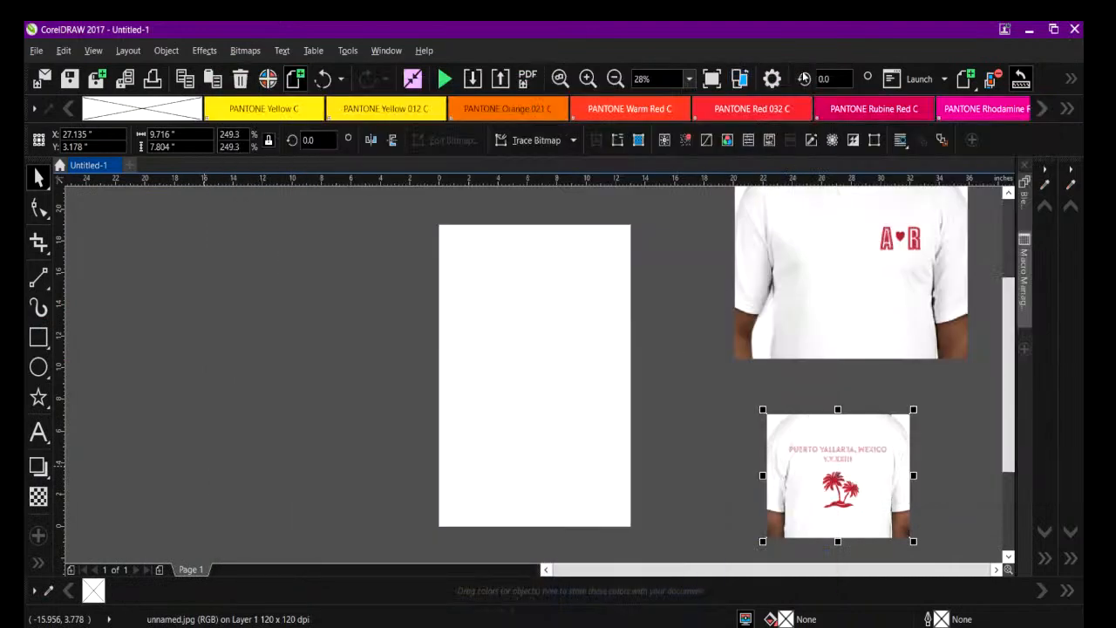
left_click(1053, 29)
left_click_drag(583, 96, 624, 72)
left_click(789, 63)
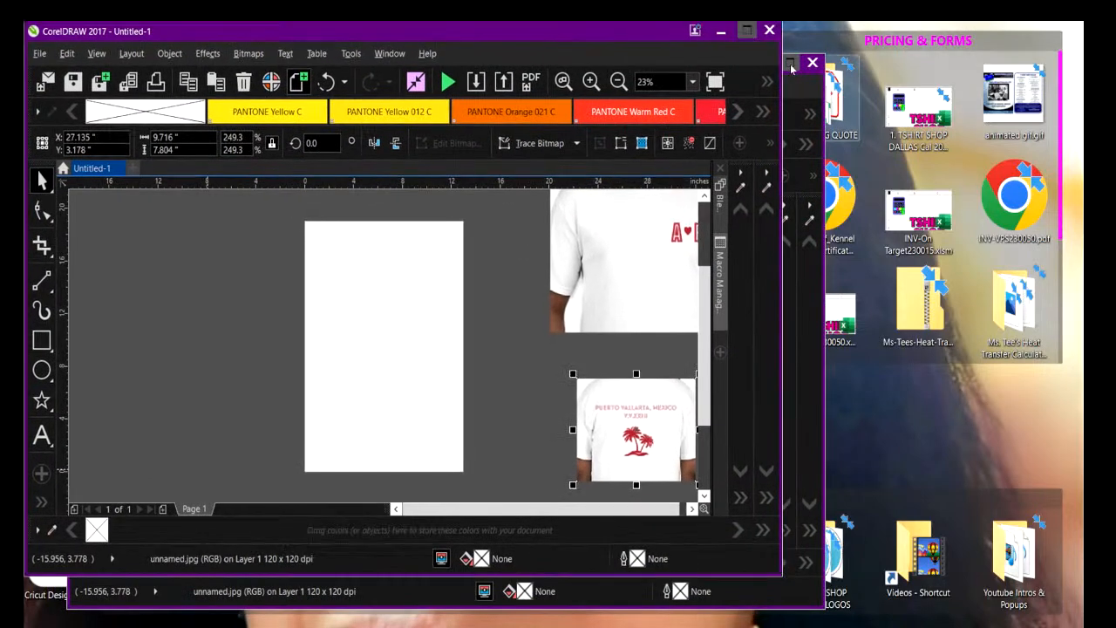
left_click(847, 462)
left_click(799, 450)
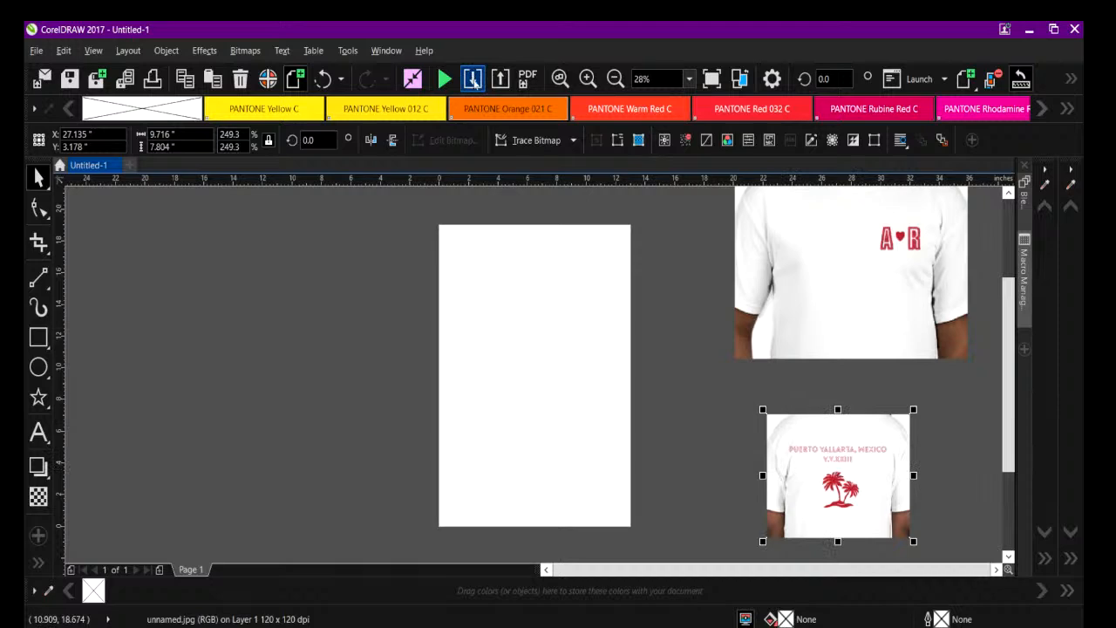
Start another import from the Downloads folder, showing file details and filtering the list to today's files.
left_click(472, 79)
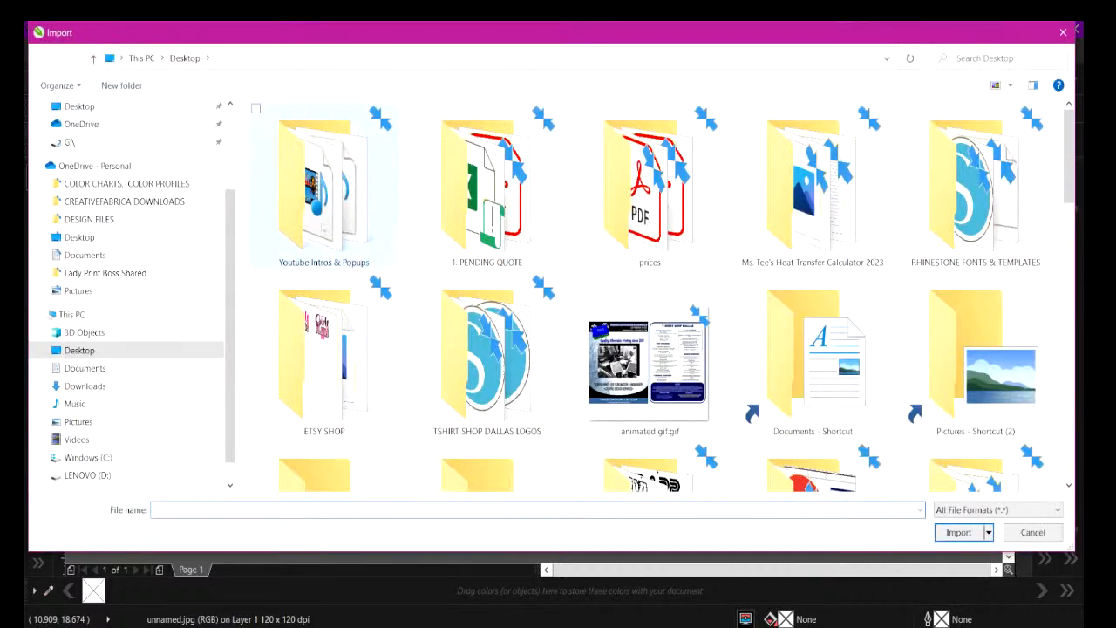
left_click(103, 388)
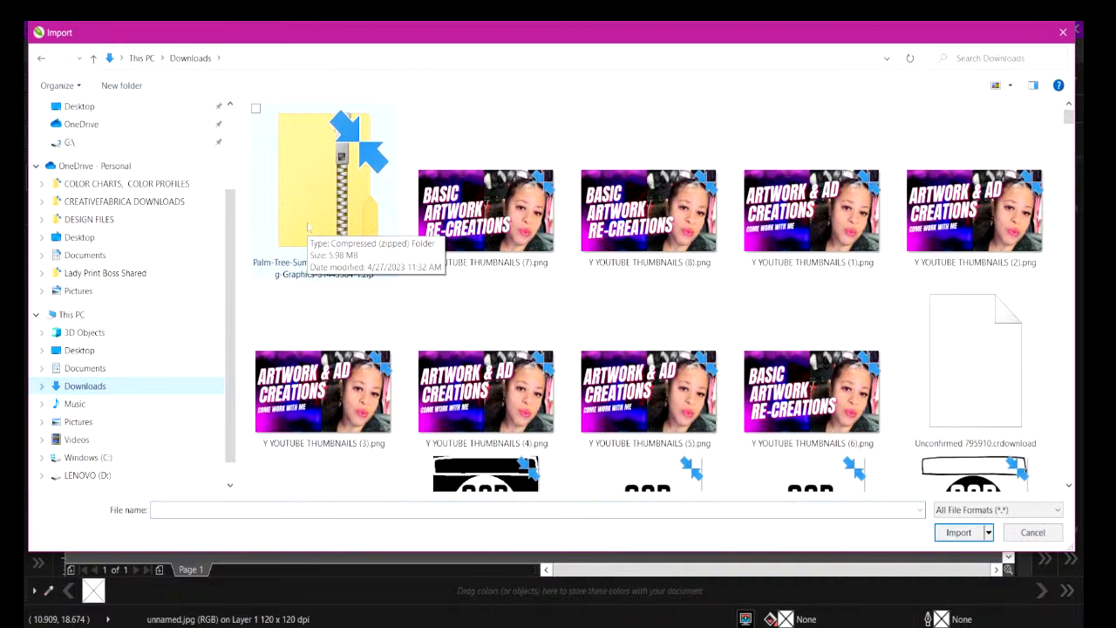
left_click_drag(1068, 117, 1078, 80)
left_click(1009, 84)
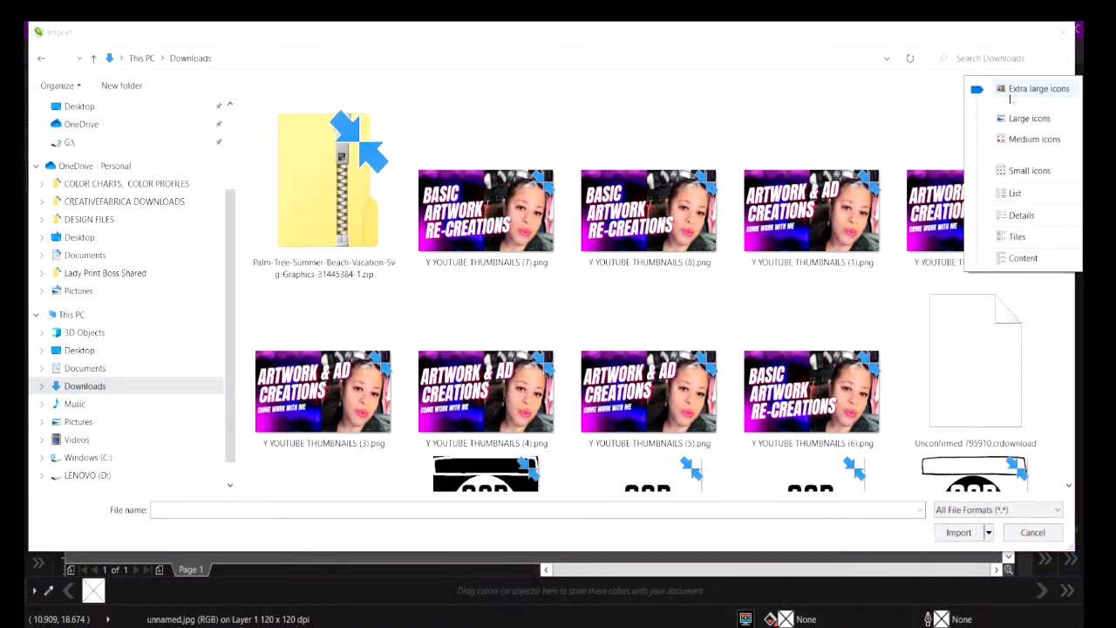
left_click(1018, 221)
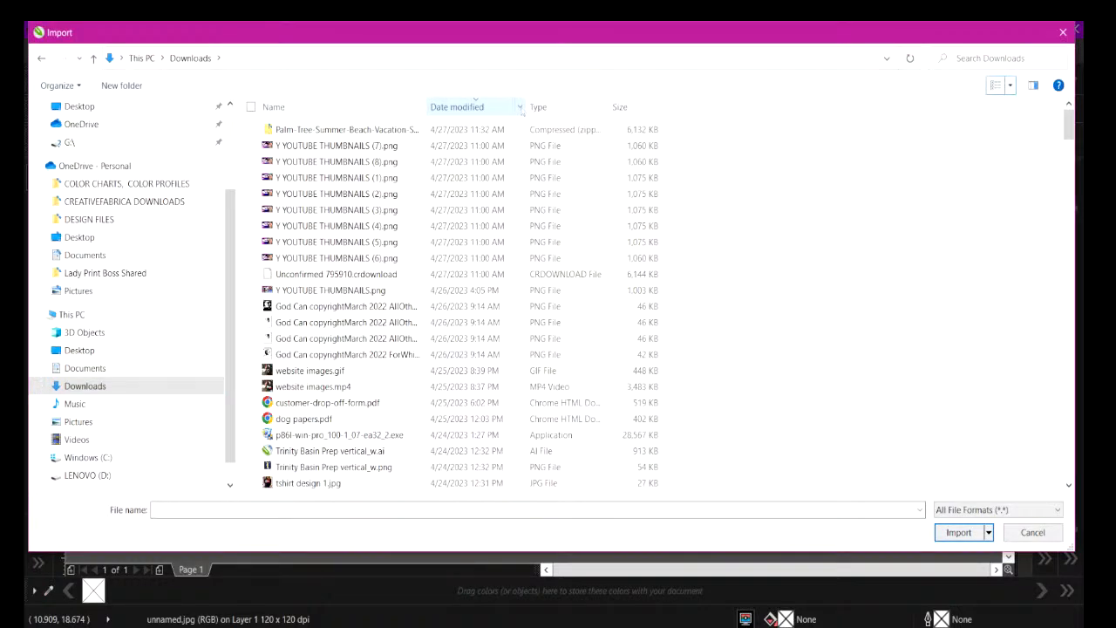
left_click(520, 107)
left_click(558, 361)
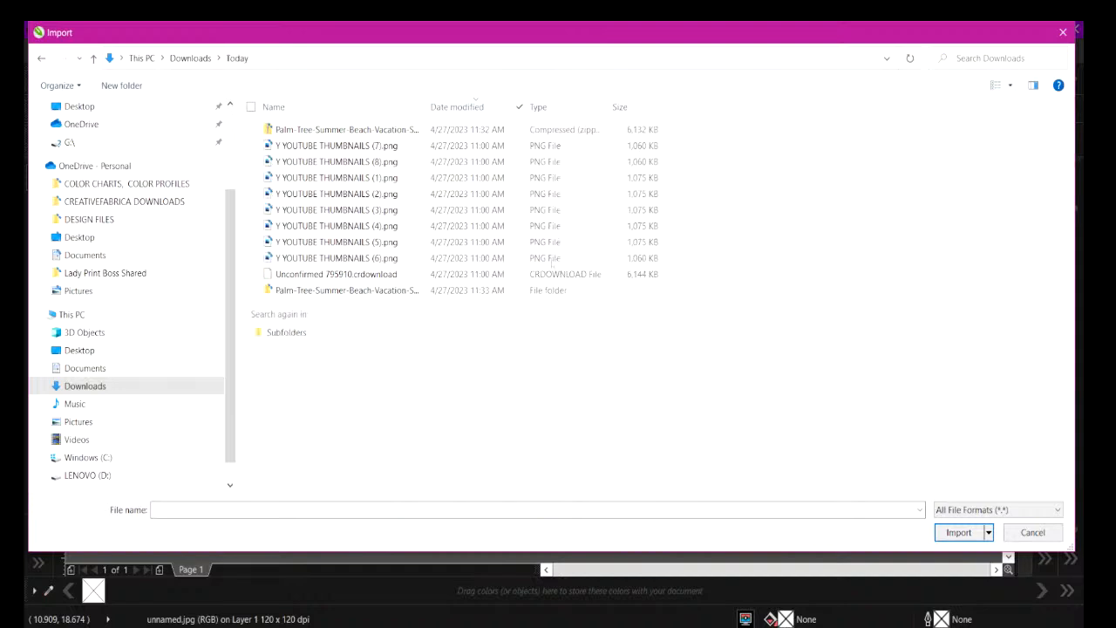
Import Palm Tree-1.svg from the Palm Tree-1 subfolder of the extracted palm tree graphics and place it on the page.
double_click(316, 291)
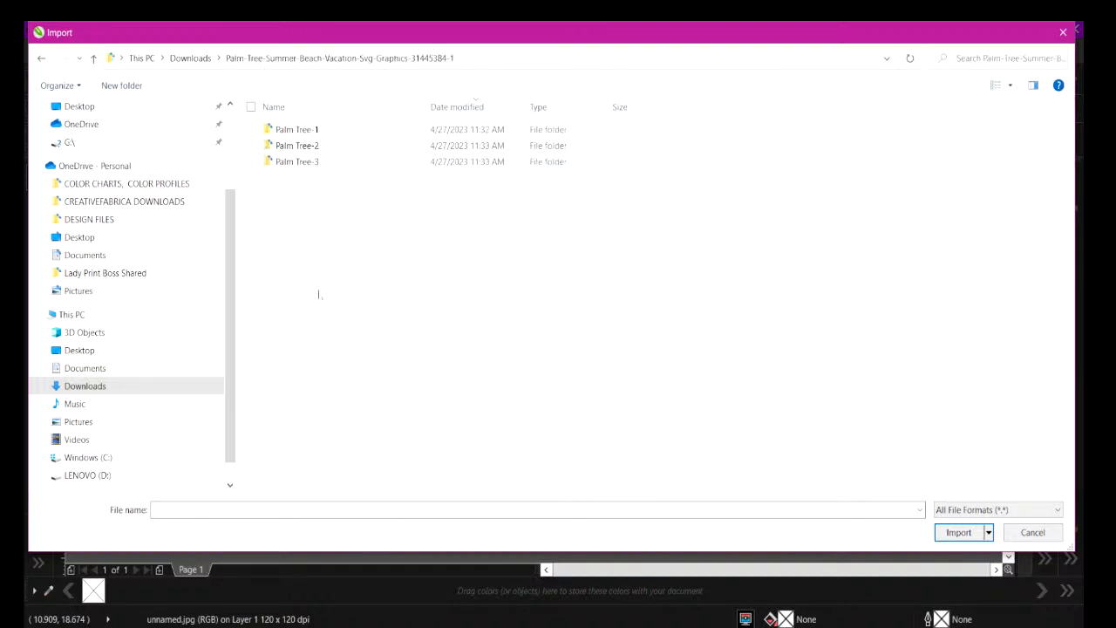
double_click(281, 131)
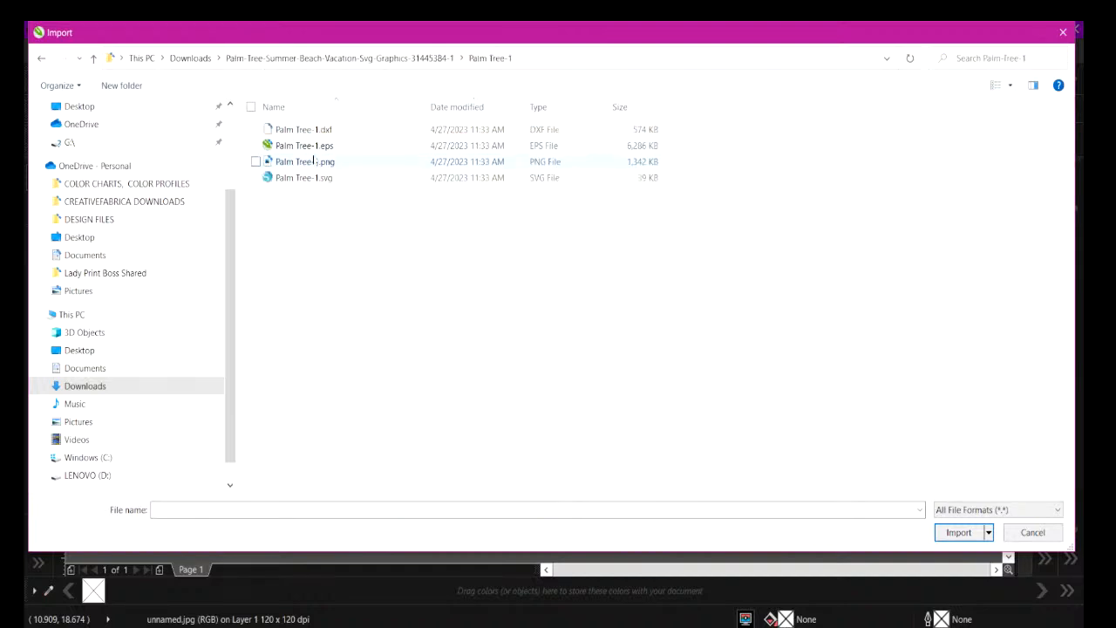
left_click(303, 178)
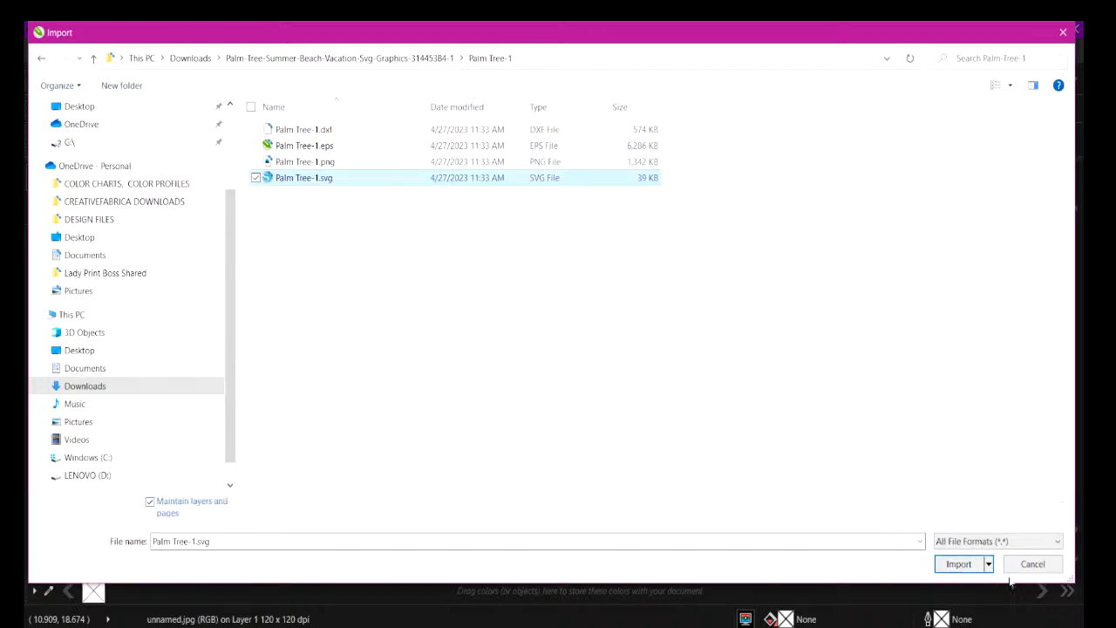
left_click(958, 565)
left_click(436, 311)
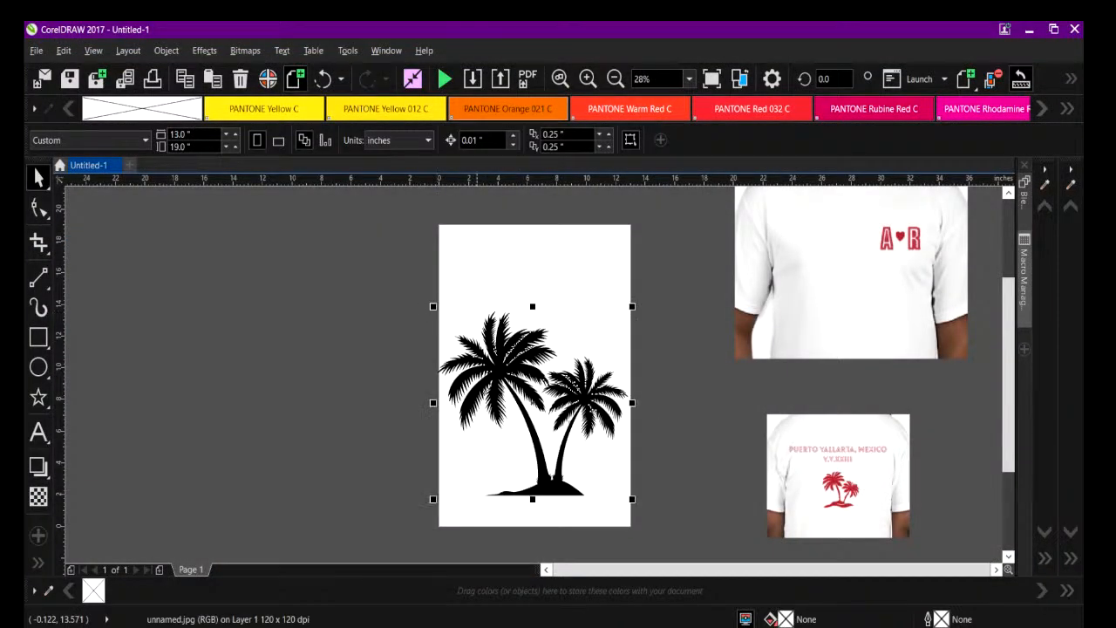
Resize the imported palm tree graphic proportionally to a width of 12 inches.
left_click_drag(434, 306, 438, 308)
left_click_drag(508, 368, 494, 378)
left_click(340, 307)
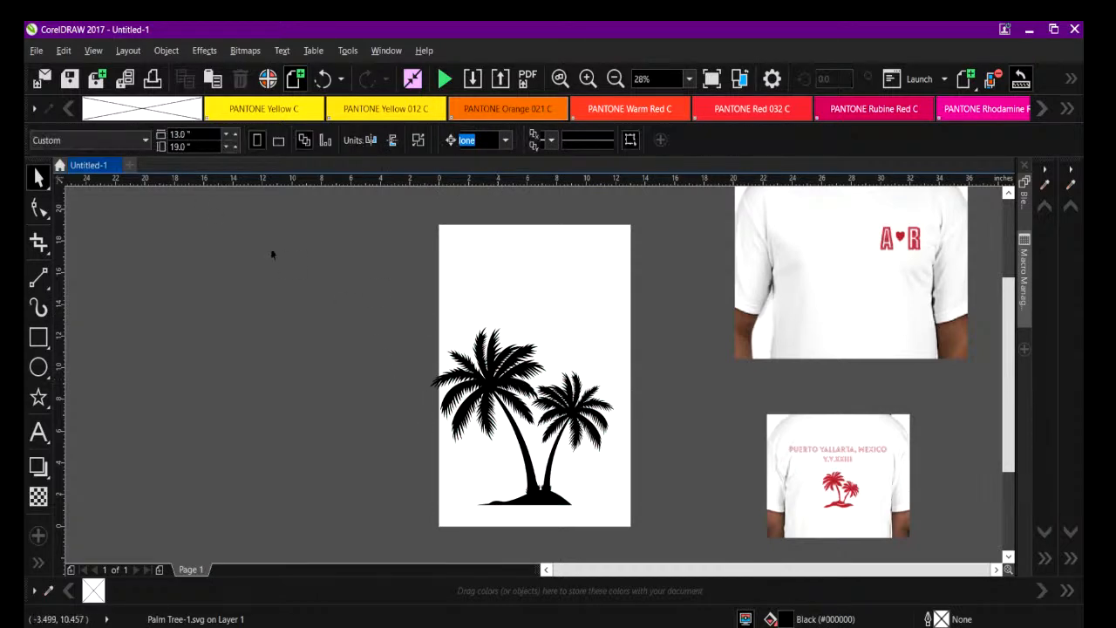
left_click(438, 343)
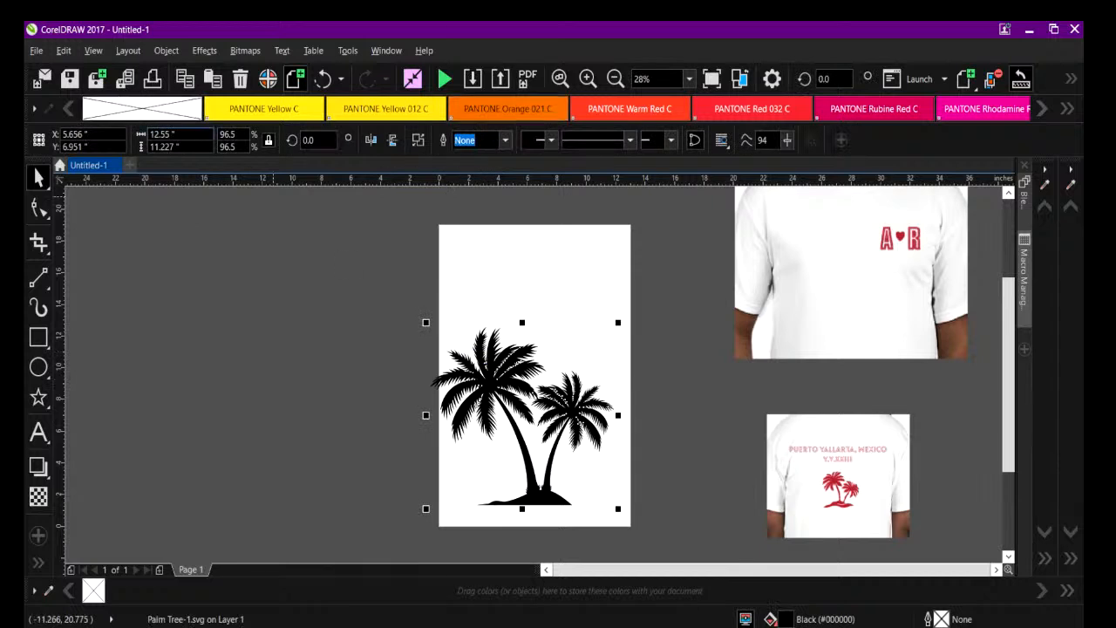
left_click_drag(181, 135, 117, 135)
type("12")
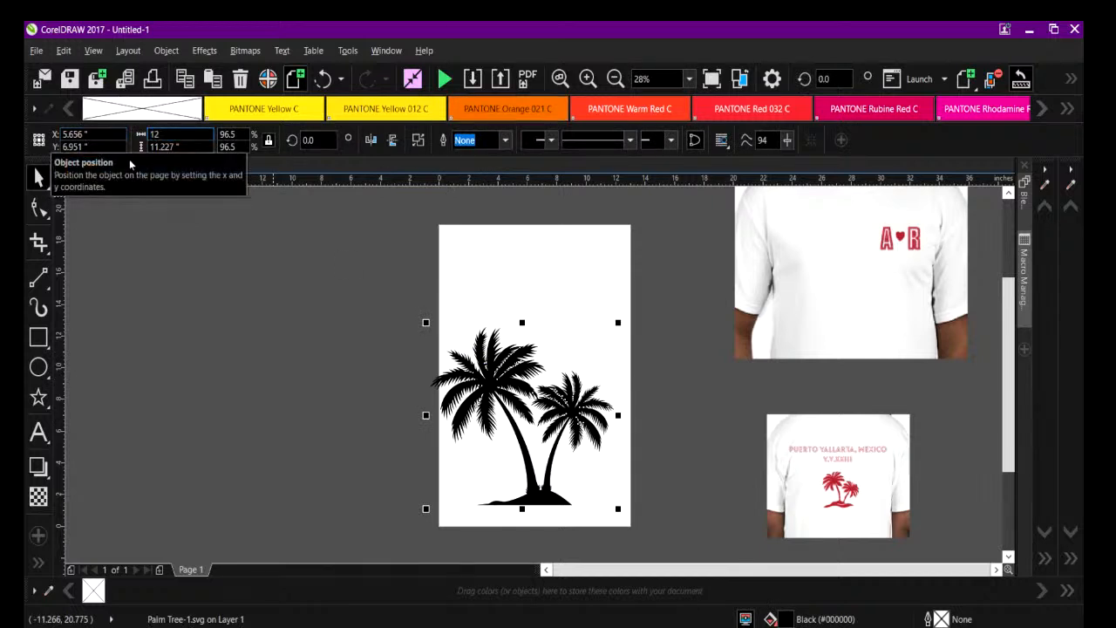
key("Return")
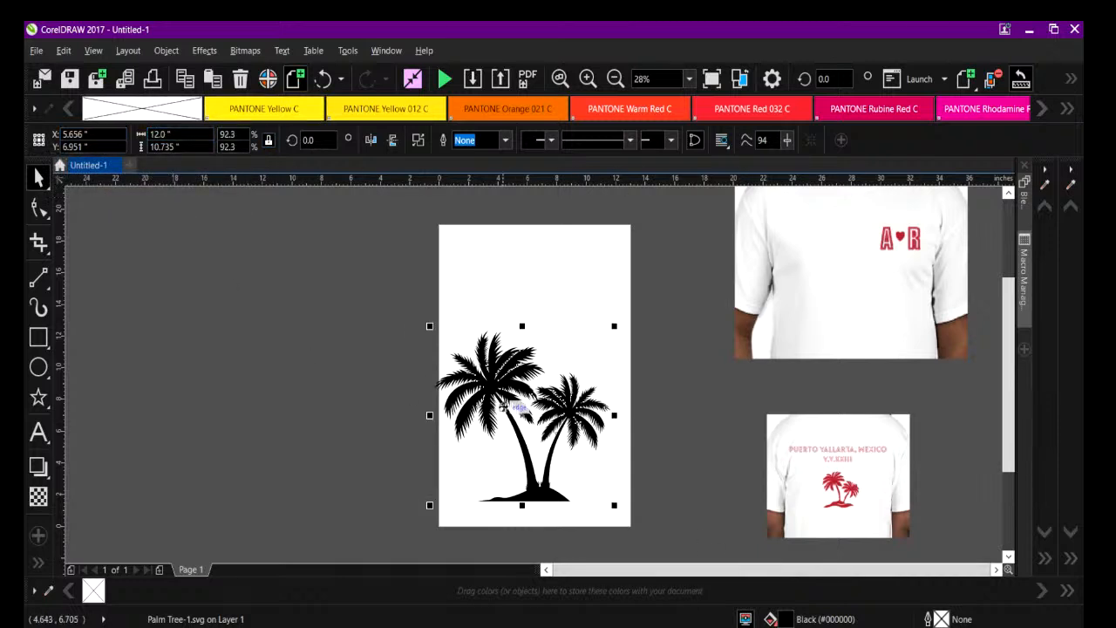
Center the palm tree graphic on the page and nudge it down to a Y position of 9.08 inches.
key("p")
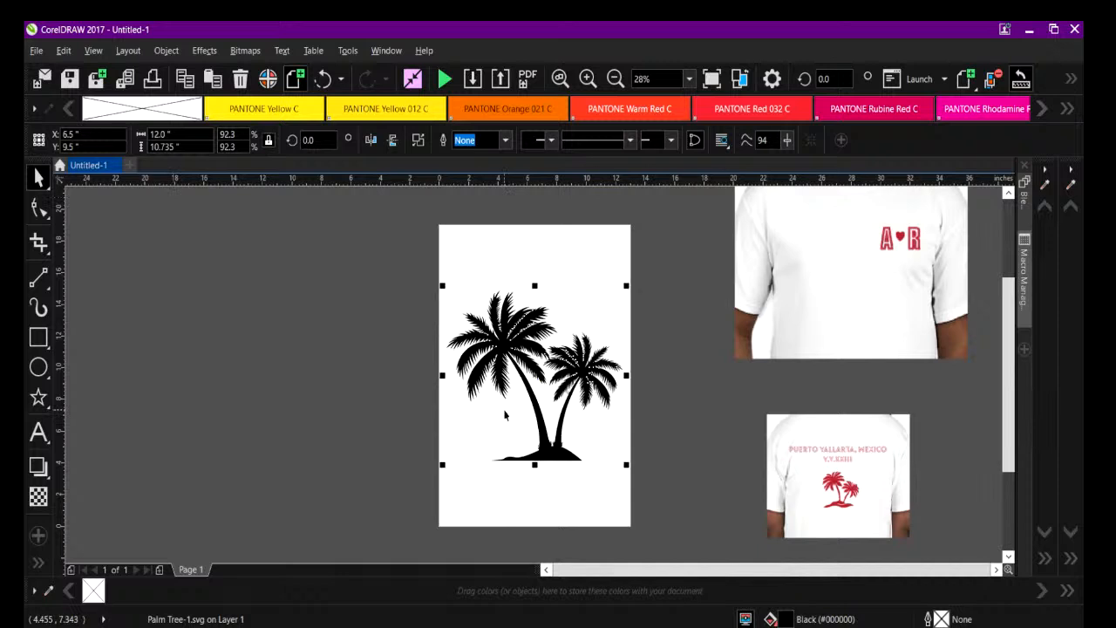
key("Down")
key("Down")
key("Down")
key("Down")
key("Down")
key("Down")
key("Down")
key("Down")
key("Down")
key("Down")
key("Down")
key("Down")
key("Down")
key("Down")
key("Down")
key("Down")
key("Down")
key("Down")
key("Down")
key("Down")
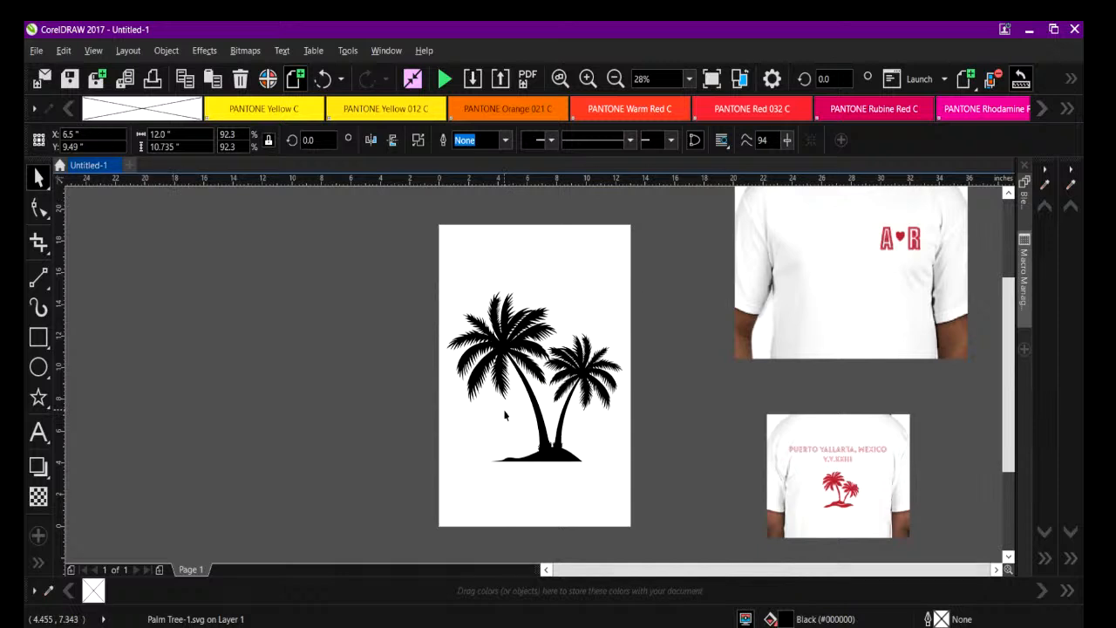
key("Down")
key("Down")
key("Down")
key("Down")
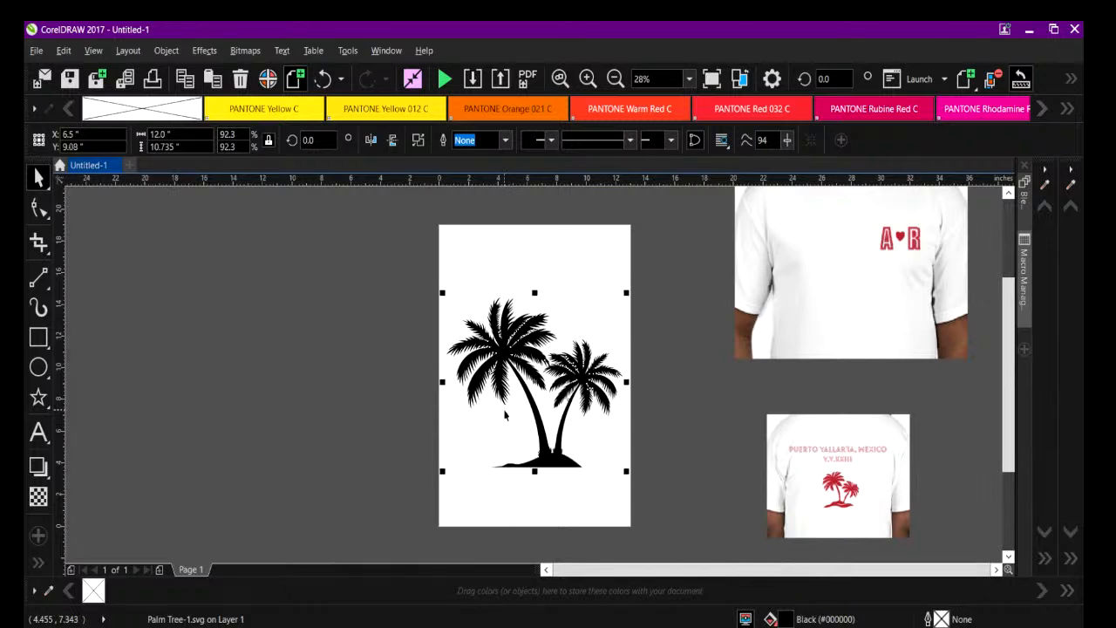
Deselect the palm tree and add the artistic text PUERTO in 24 pt Arial on the empty area outside the page.
left_click(209, 374)
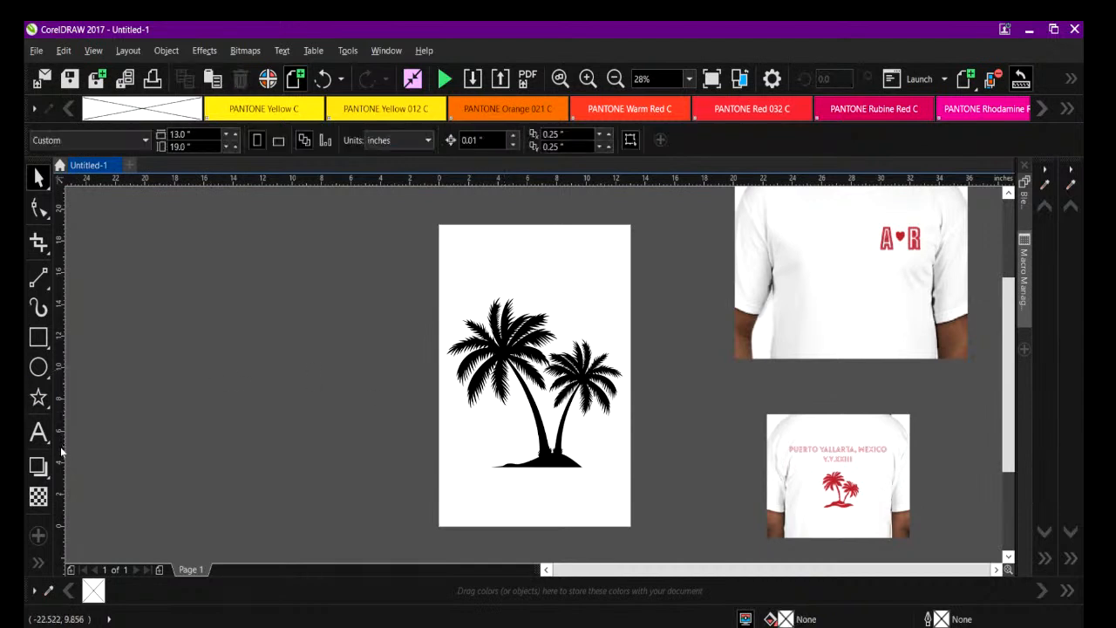
left_click(38, 433)
left_click(337, 267)
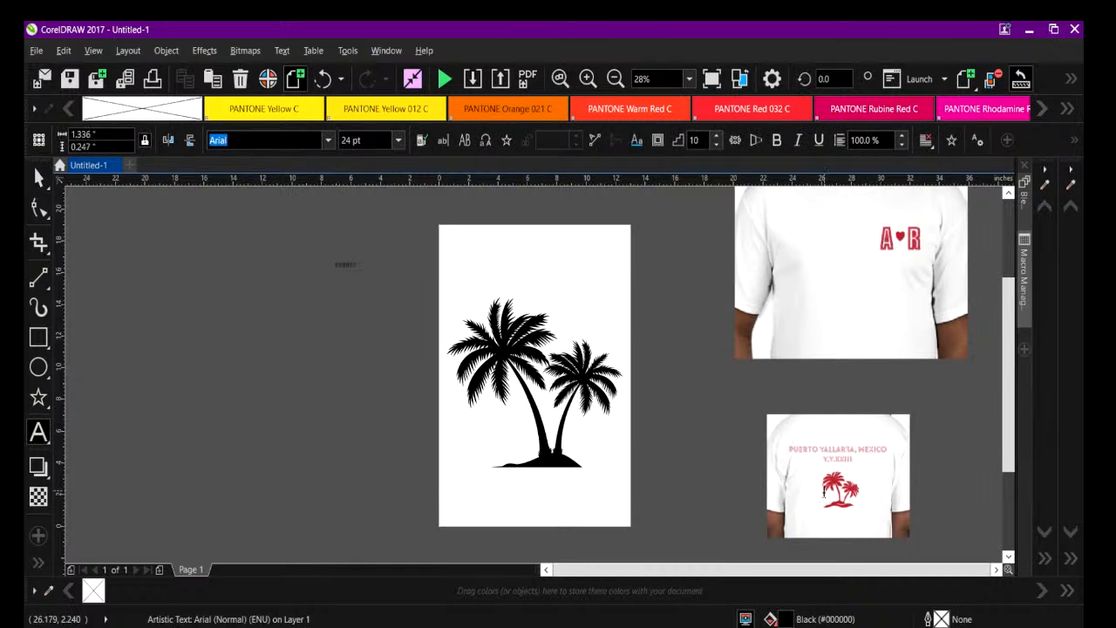
Enlarge the Puerto Vallarta palm tree shirt photo proportionally to about 17.1 inches wide.
left_click(39, 178)
left_click(765, 413)
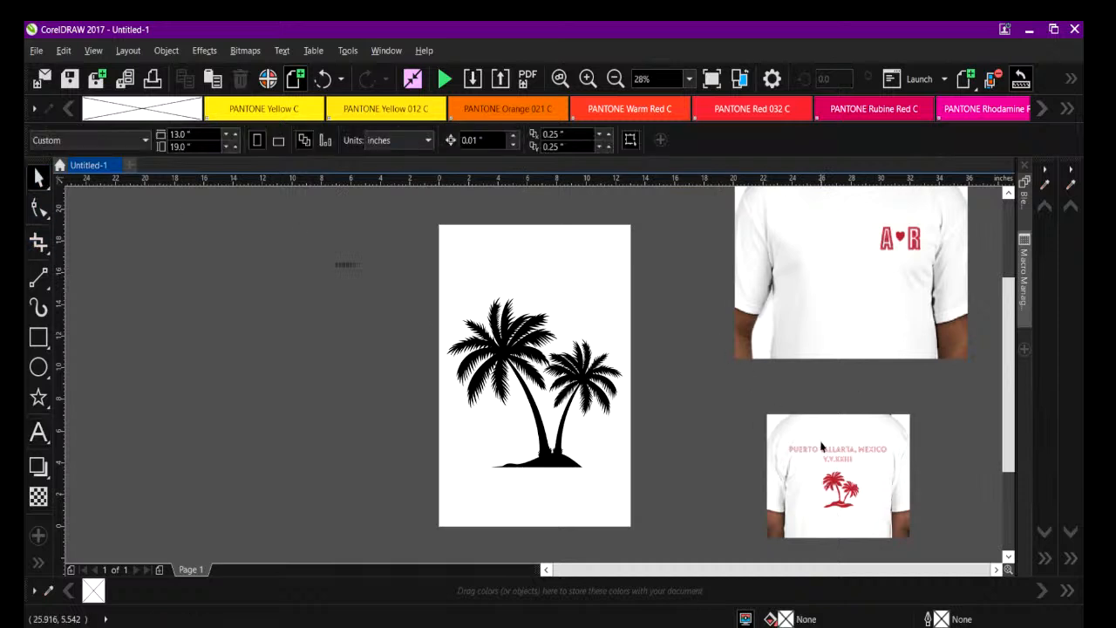
left_click_drag(620, 330, 615, 333)
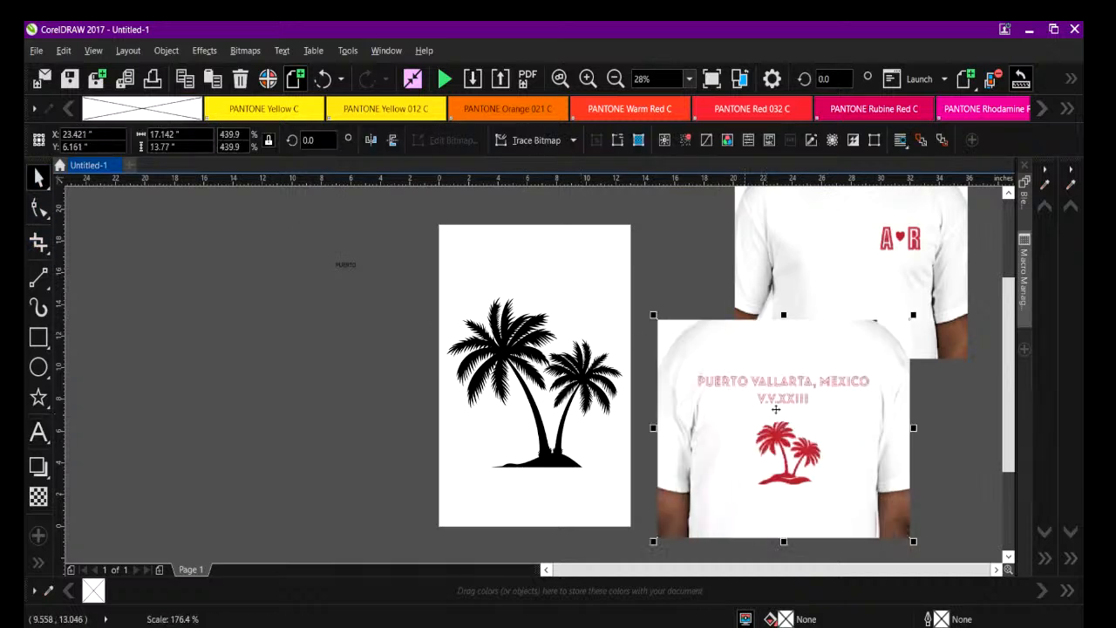
Enlarge the PUERTO artistic text to about 116 pt and extend it to read PUERTO VALLARTA, MEXICO.
left_click(345, 266)
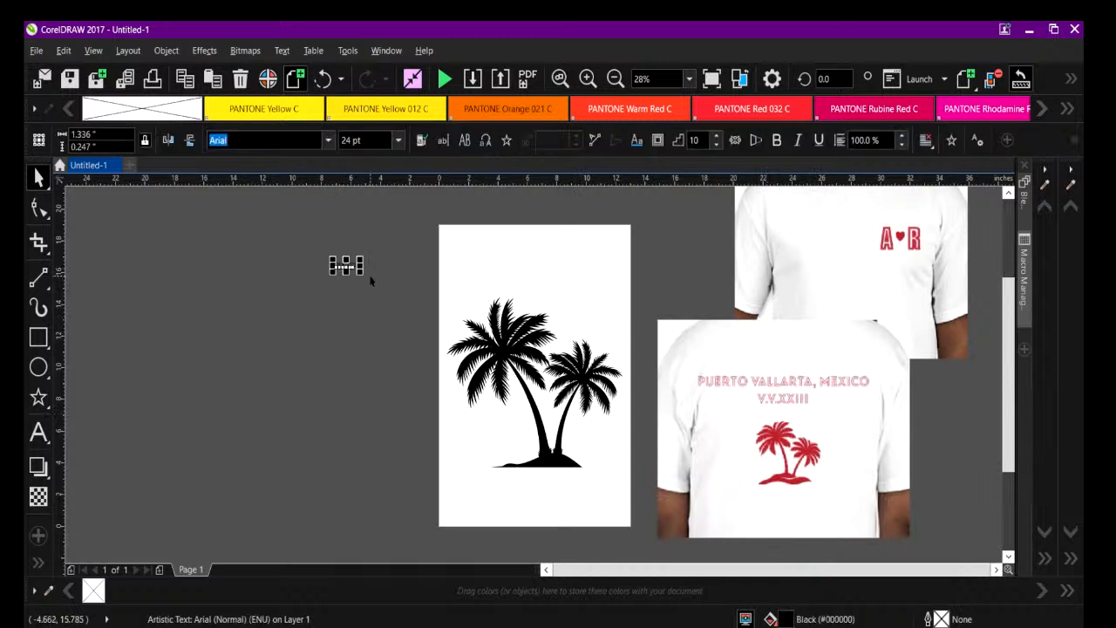
left_click_drag(363, 275, 434, 283)
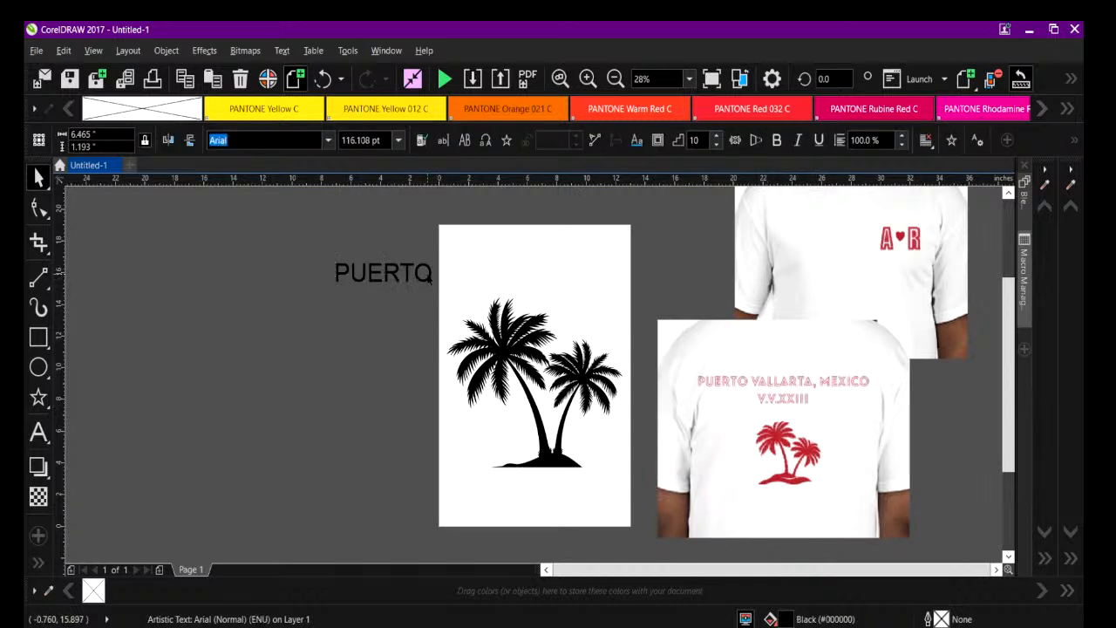
left_click(430, 278)
double_click(429, 278)
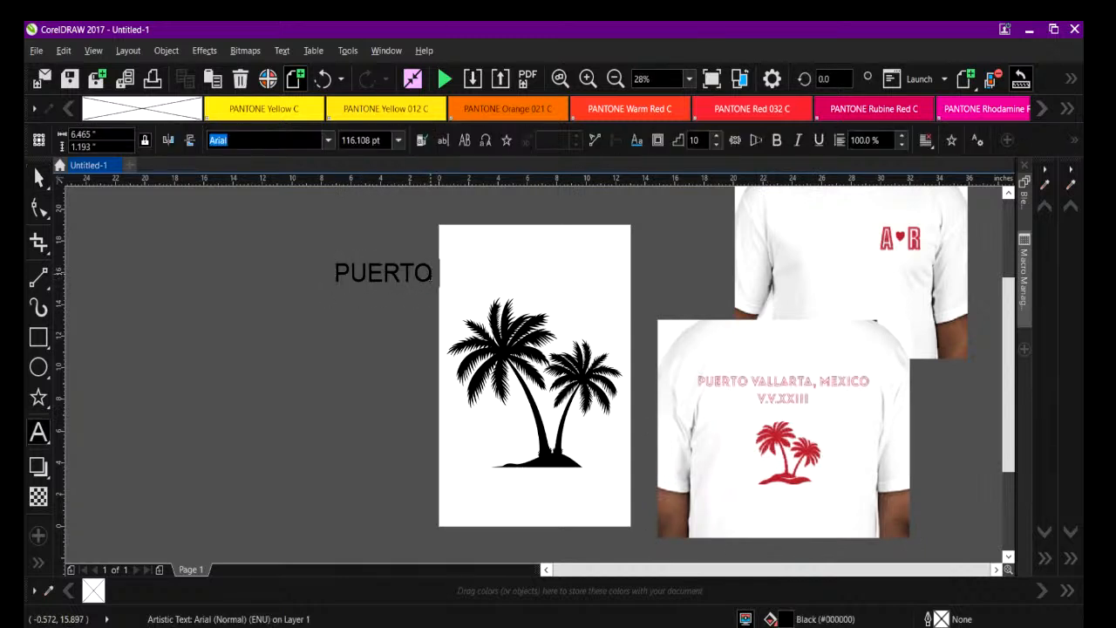
type("VALLART")
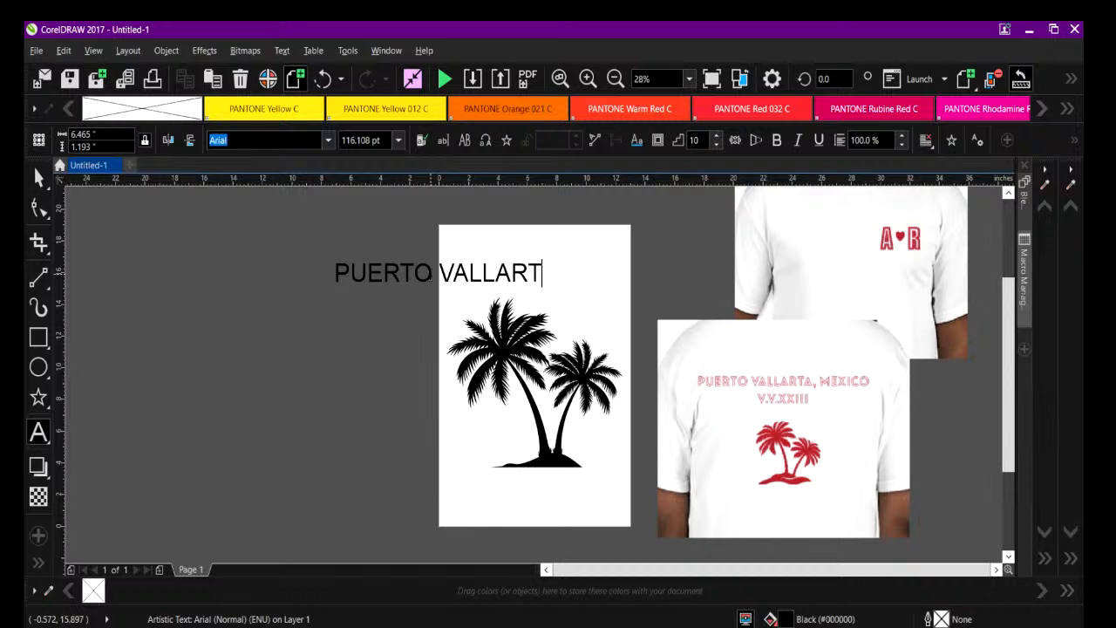
type("A , MEXICO")
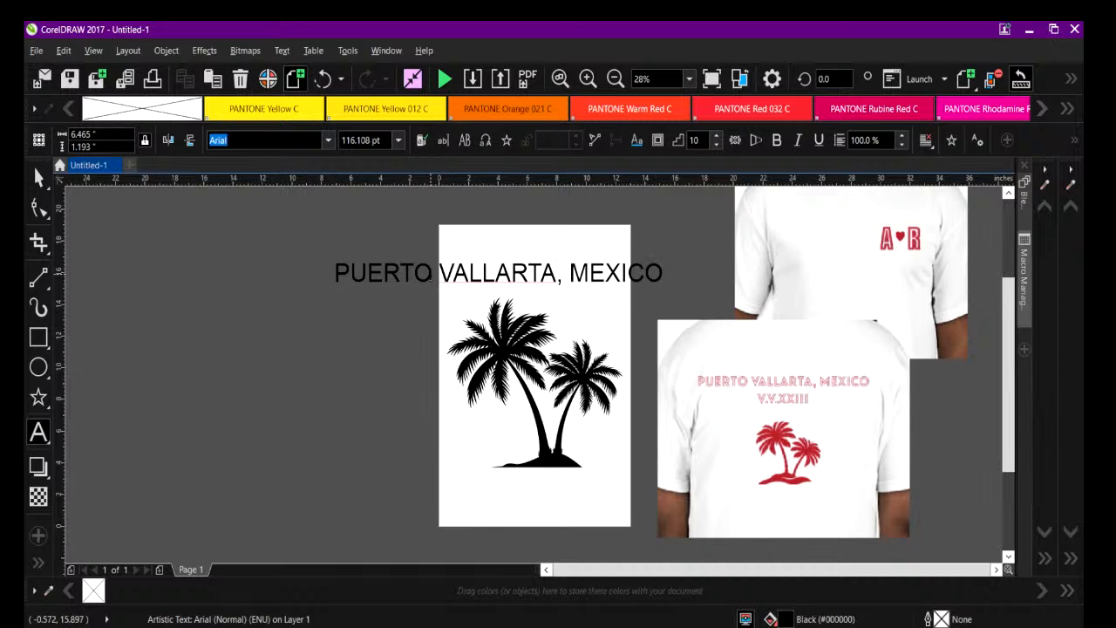
left_click(352, 230)
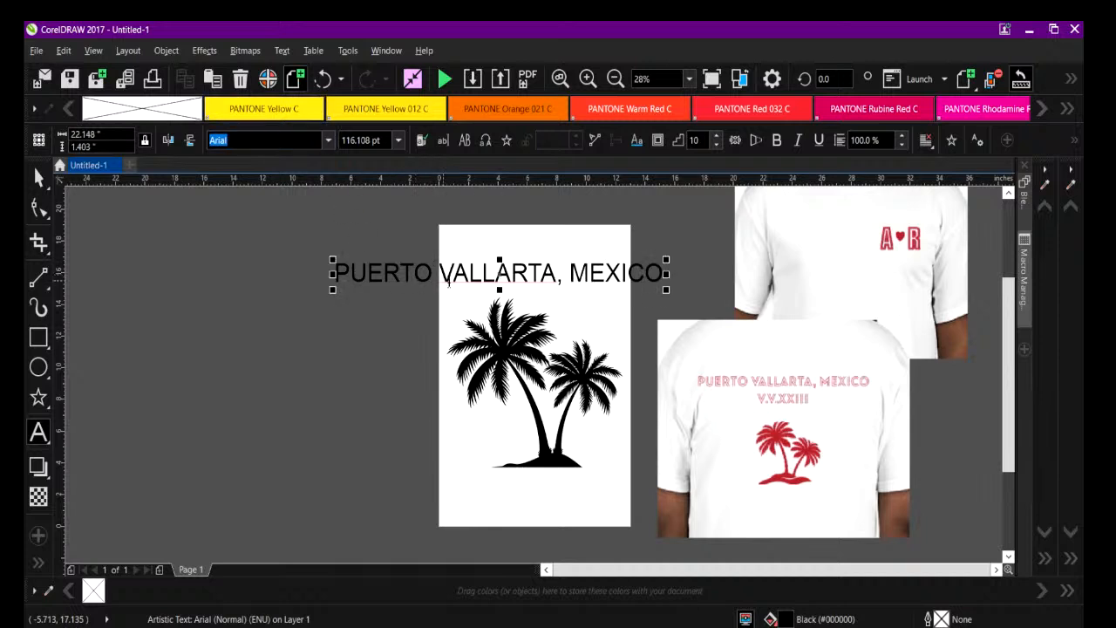
Scale the heading down to about 99 pt higher above the palm tree and add the second line V.V.XX.III.
left_click_drag(329, 254, 379, 261)
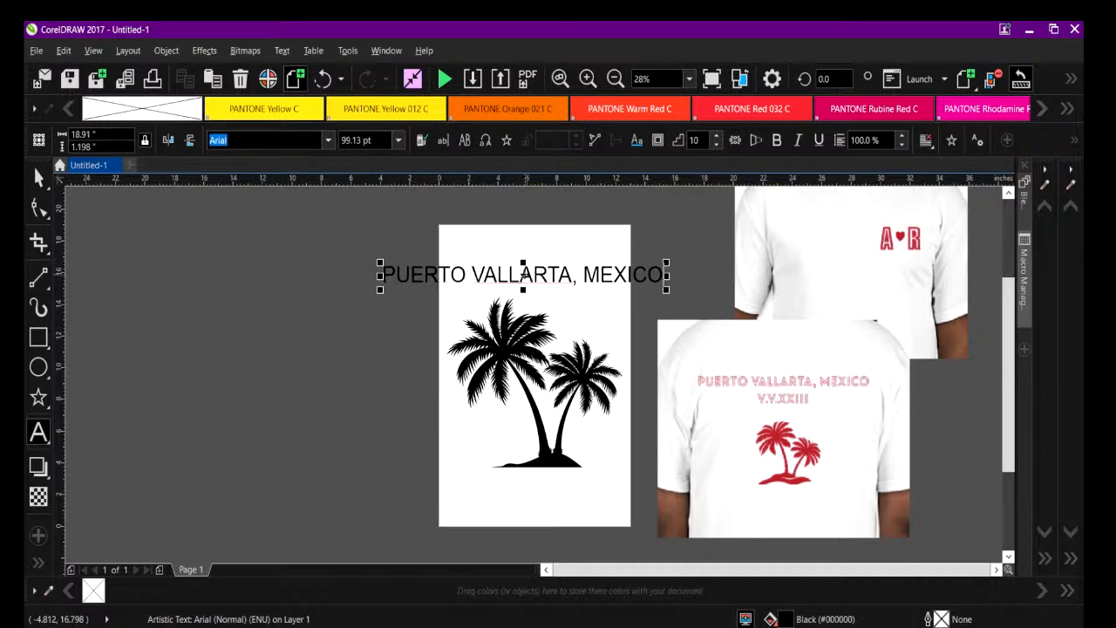
left_click_drag(524, 274, 527, 256)
left_click(668, 253)
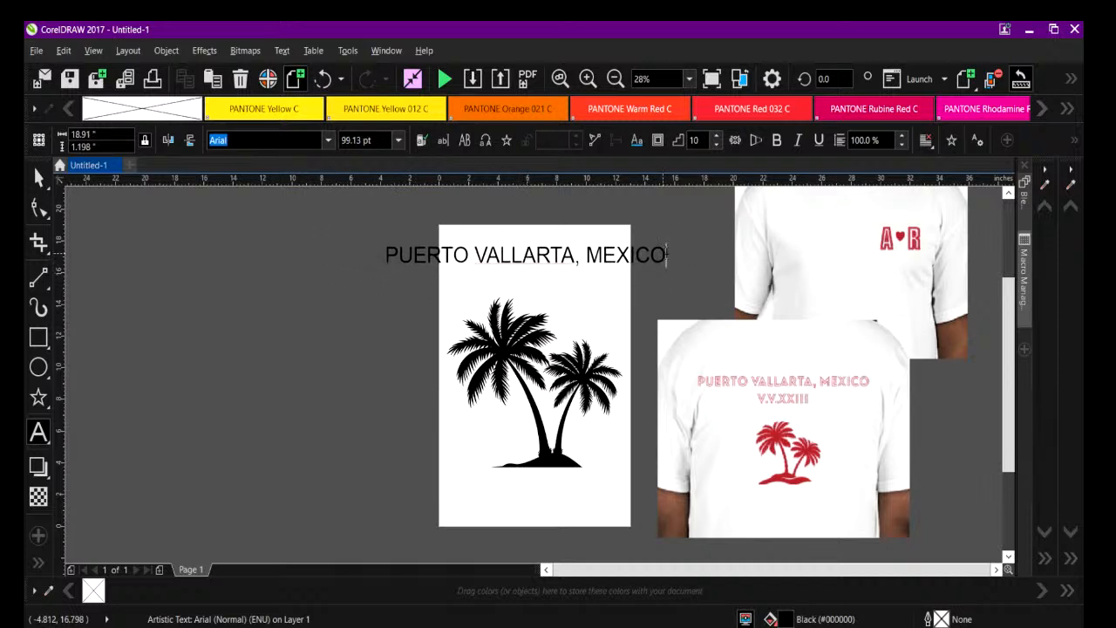
key("Return")
type("V.V.XX.III")
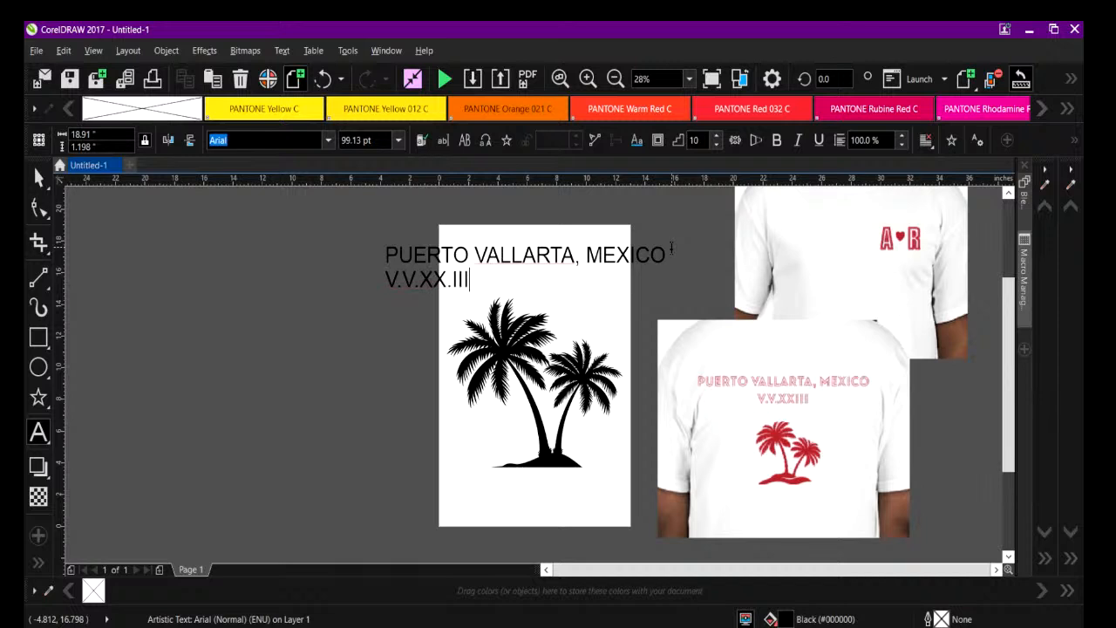
Set the heading's line spacing to 99% and center-align its two lines.
left_click(902, 144)
left_click(928, 146)
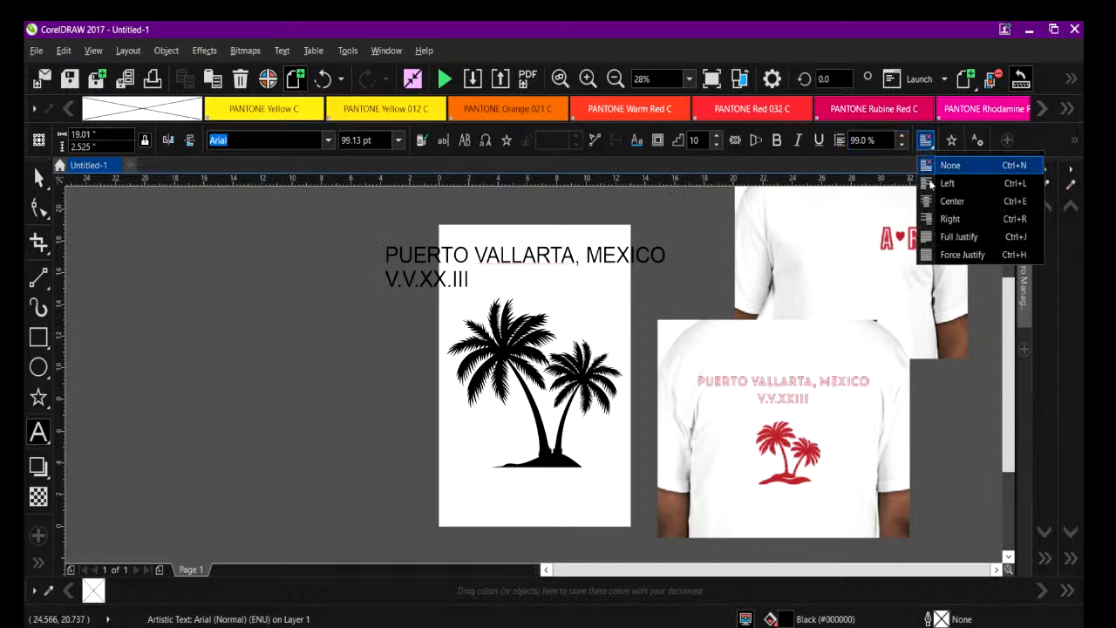
left_click(940, 202)
Shrink the two-line heading proportionally to about 11.9 inches wide and place it across the page above the palm tree.
left_click_drag(383, 242, 460, 248)
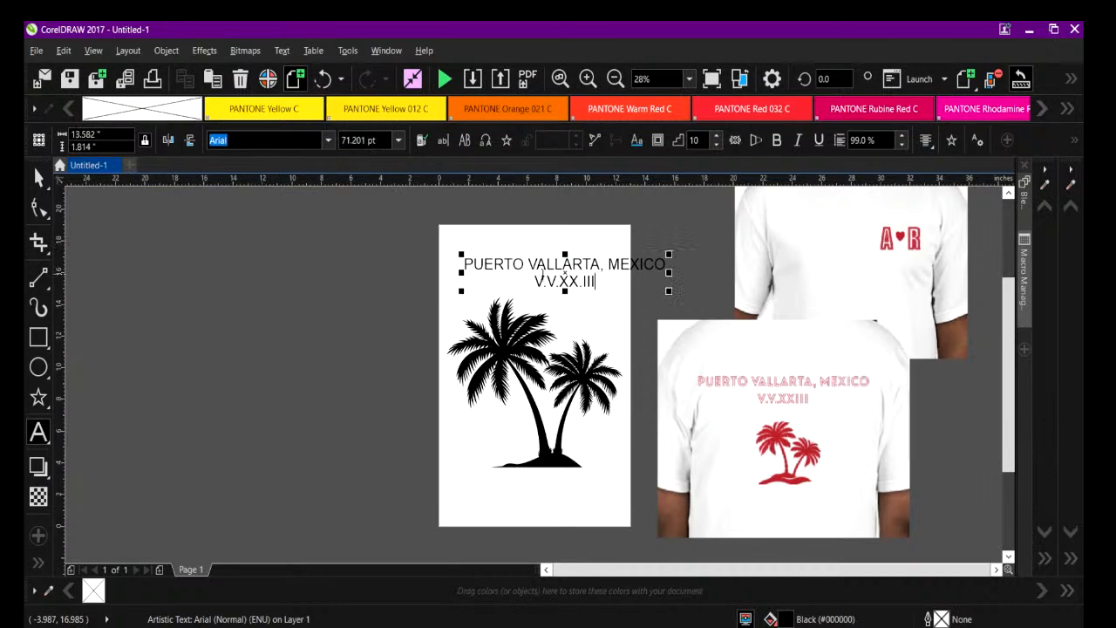
left_click(568, 268)
left_click_drag(565, 278, 541, 277)
left_click_drag(438, 253, 450, 255)
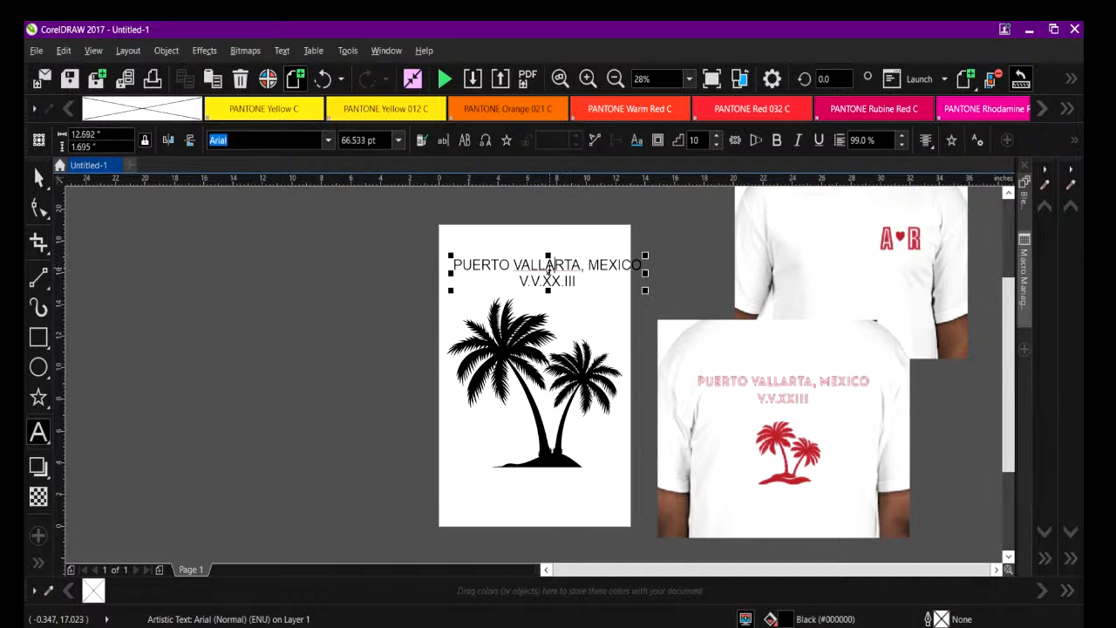
left_click_drag(546, 271, 541, 267)
left_click_drag(634, 252, 621, 255)
left_click_drag(528, 271, 537, 270)
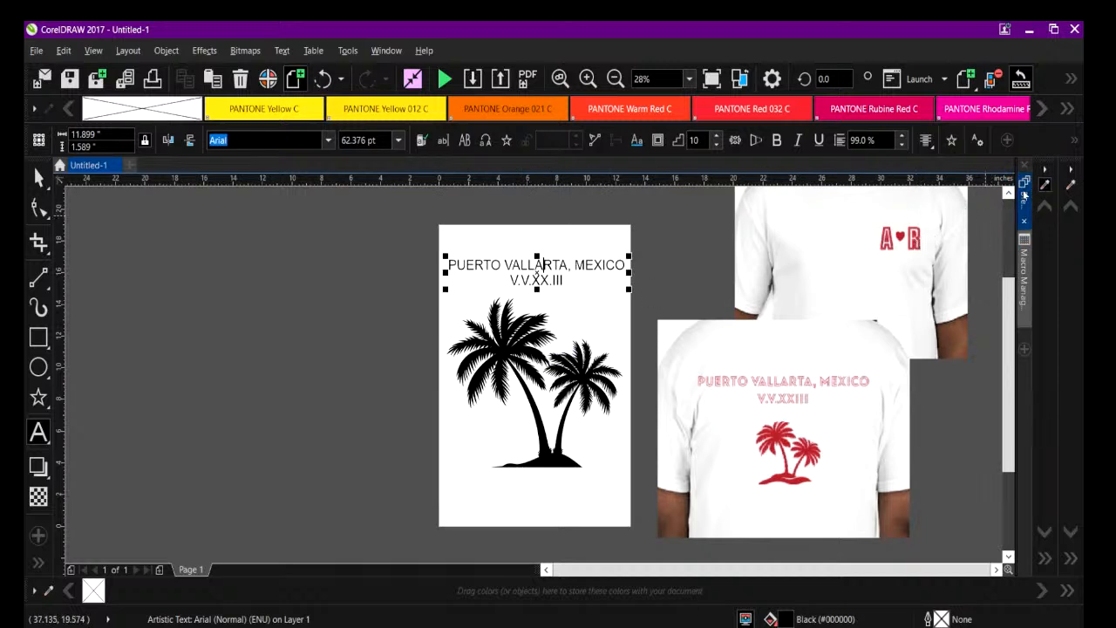
Check the options of the empty docked color palette and display the first CMYK Palette.
left_click(1044, 560)
left_click(1045, 171)
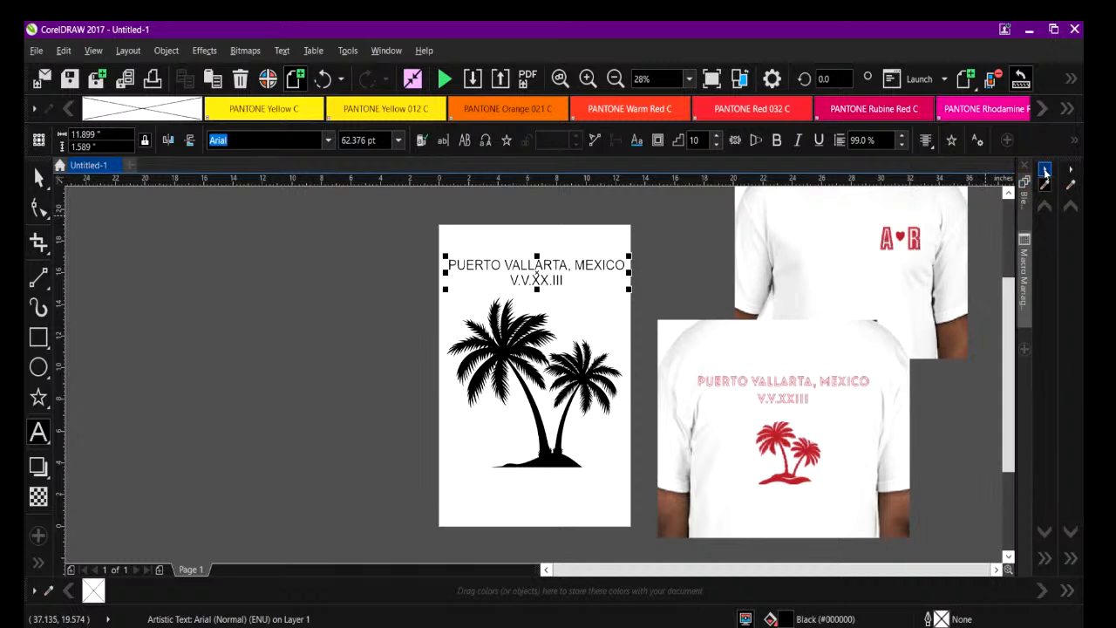
left_click(1045, 172)
mouse_move(986, 175)
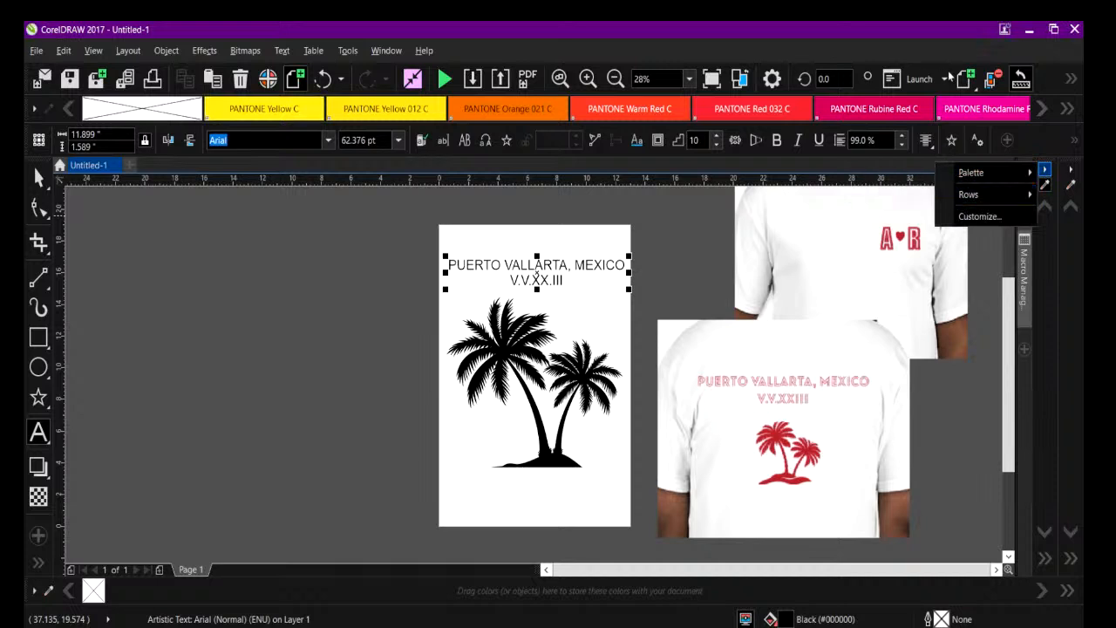
left_click(964, 80)
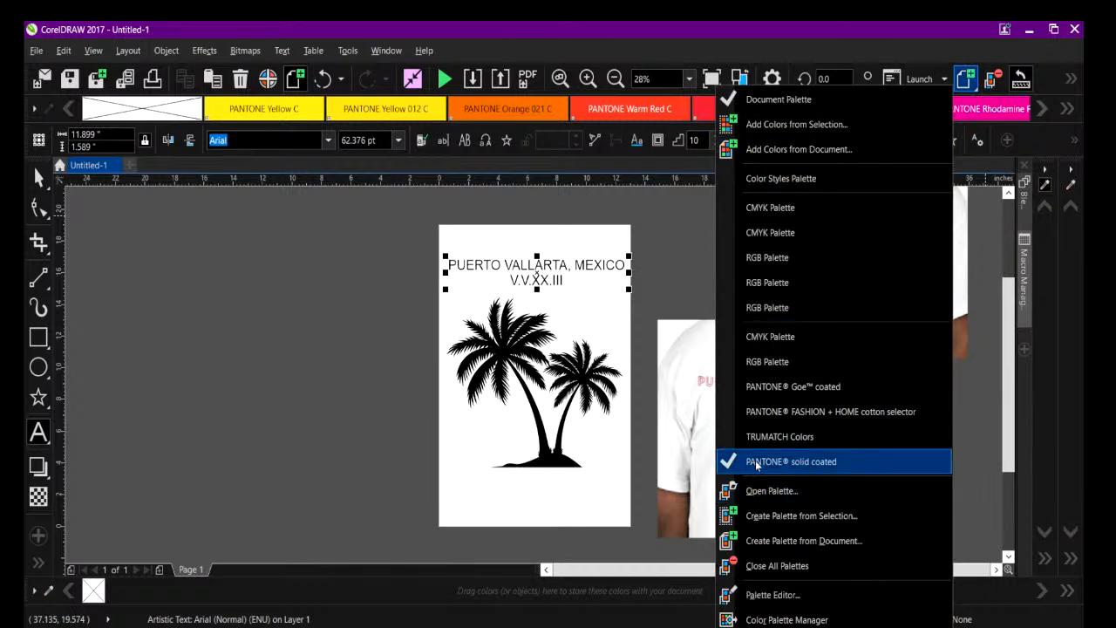
left_click(758, 209)
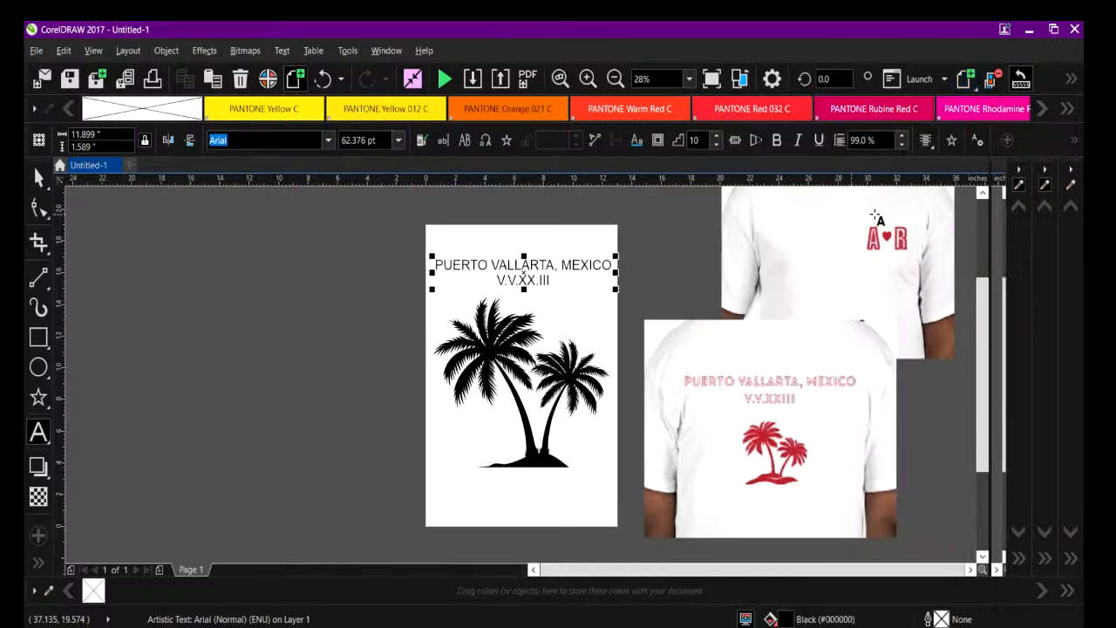
Undock and close the two empty color palettes on either side of the CMYK palette.
left_click(1044, 169)
left_click(1031, 197)
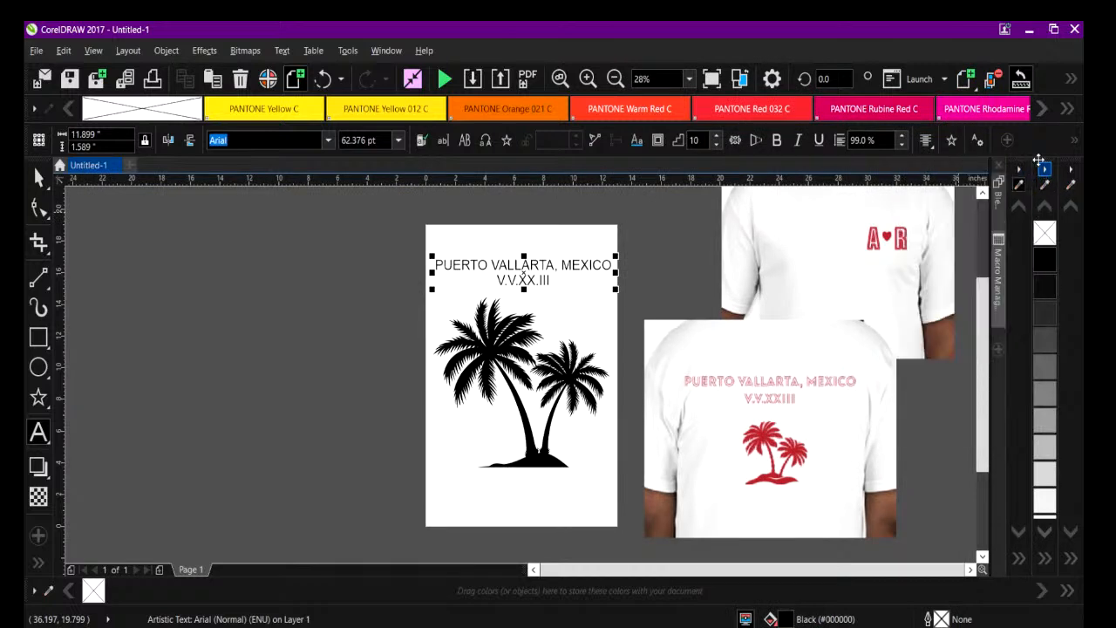
left_click(1018, 171)
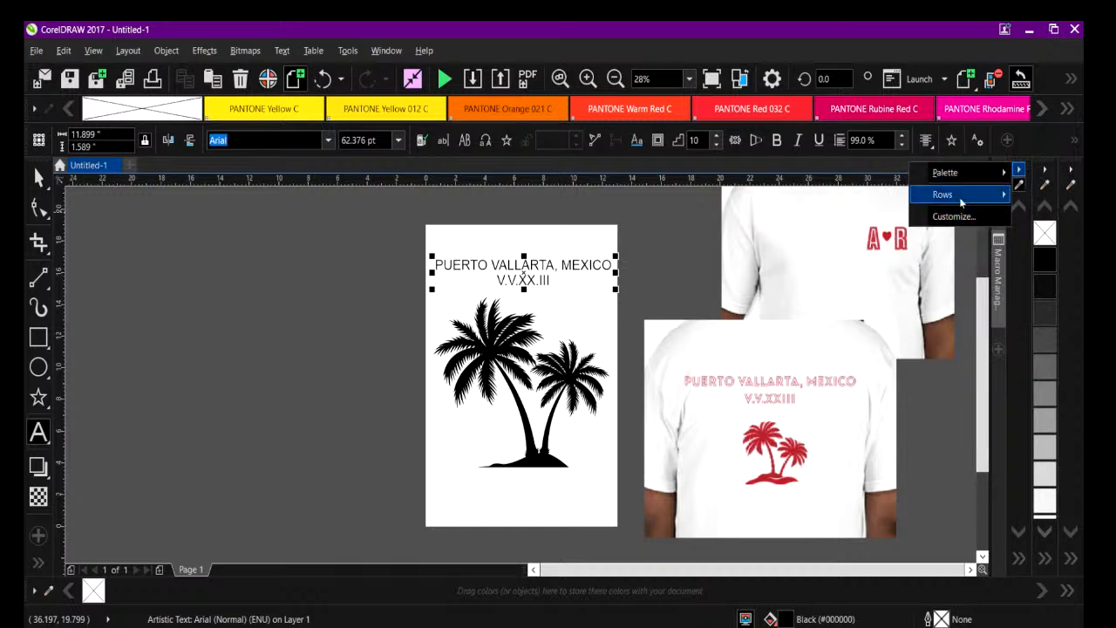
mouse_move(961, 202)
mouse_move(955, 176)
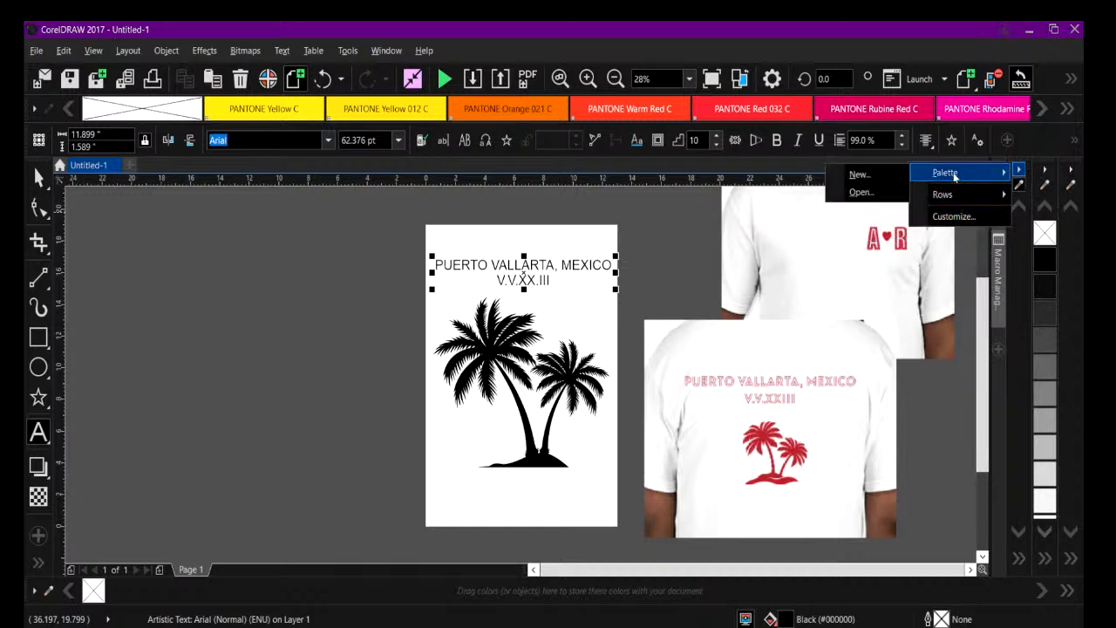
left_click(1020, 161)
left_click_drag(1020, 162, 790, 190)
left_click(772, 179)
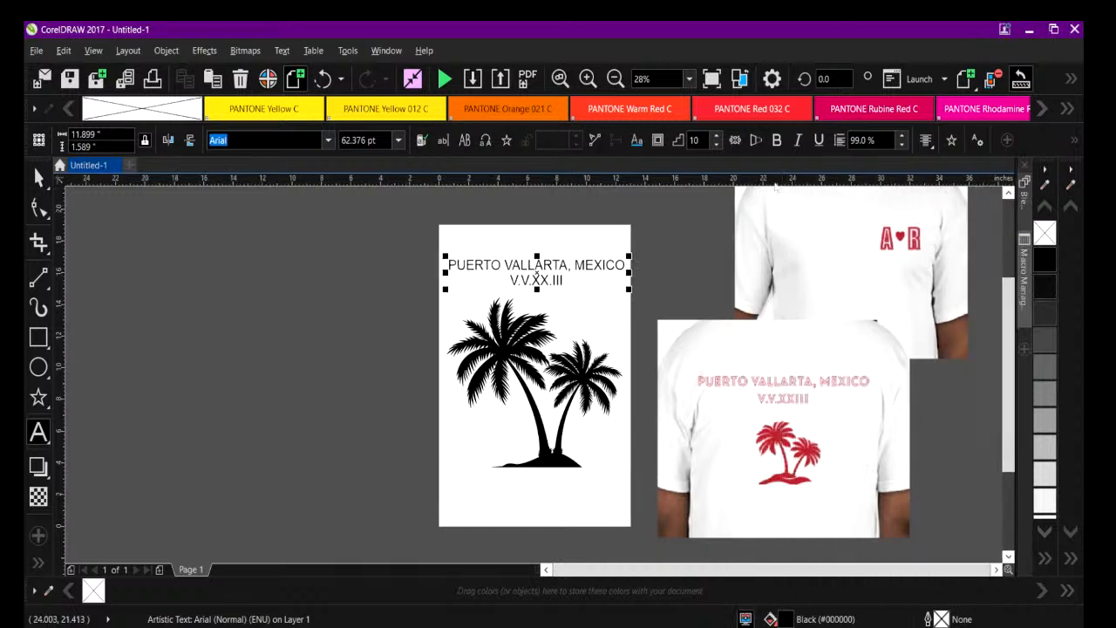
left_click_drag(1069, 160, 733, 191)
left_click(750, 196)
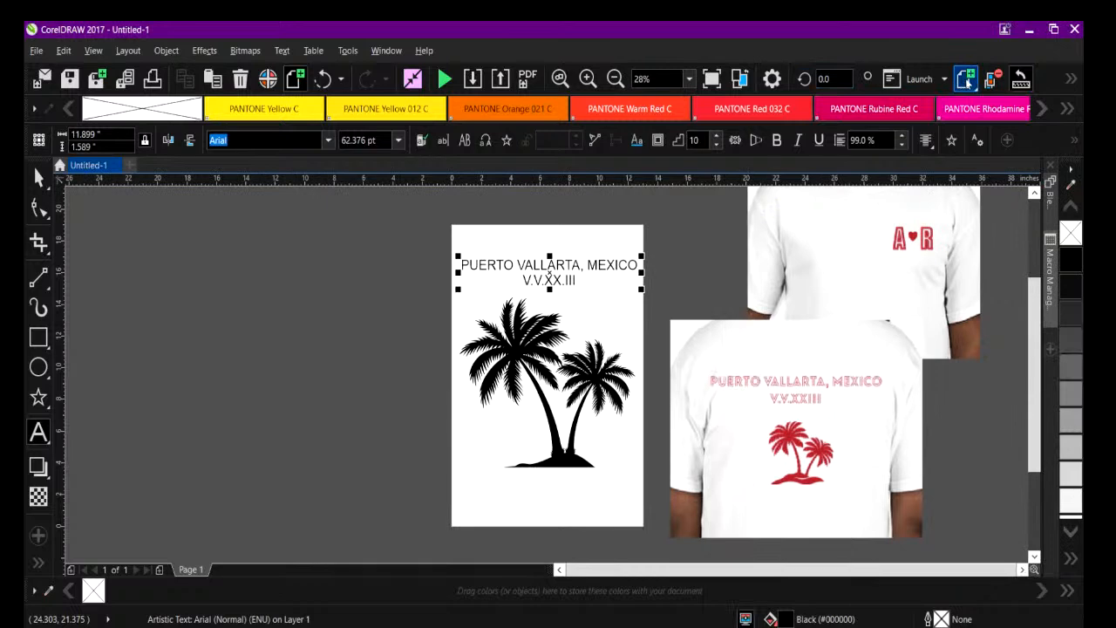
Open the custom palette GILDAN 500 Colors.xml from the CUSTOM COREL INK COLOR Pallettes folder and expand it to show all swatches.
left_click(966, 78)
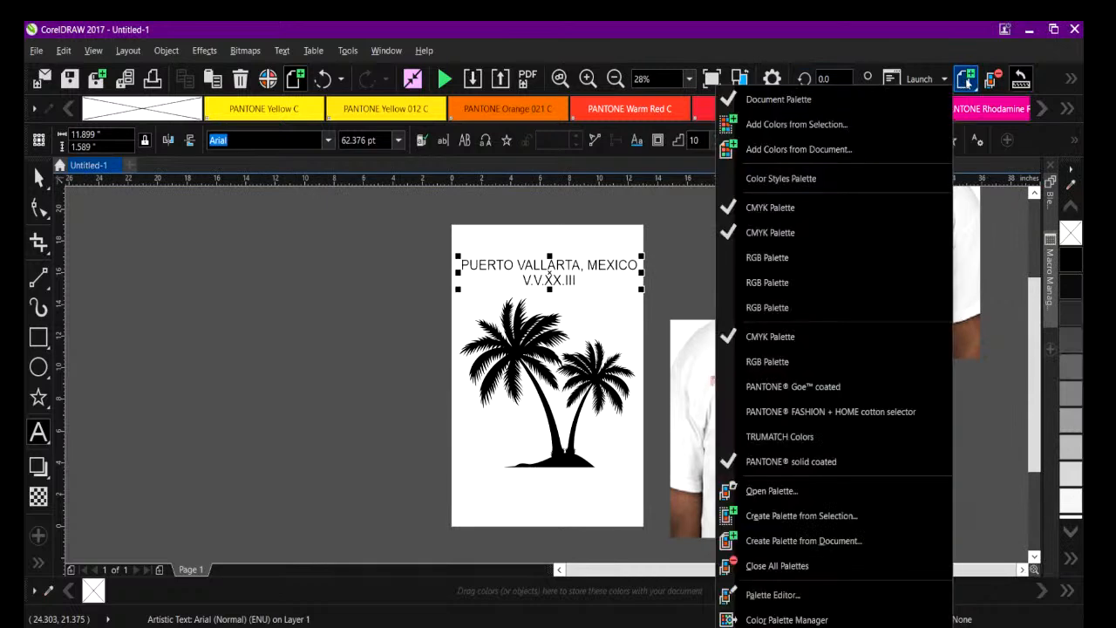
left_click(762, 491)
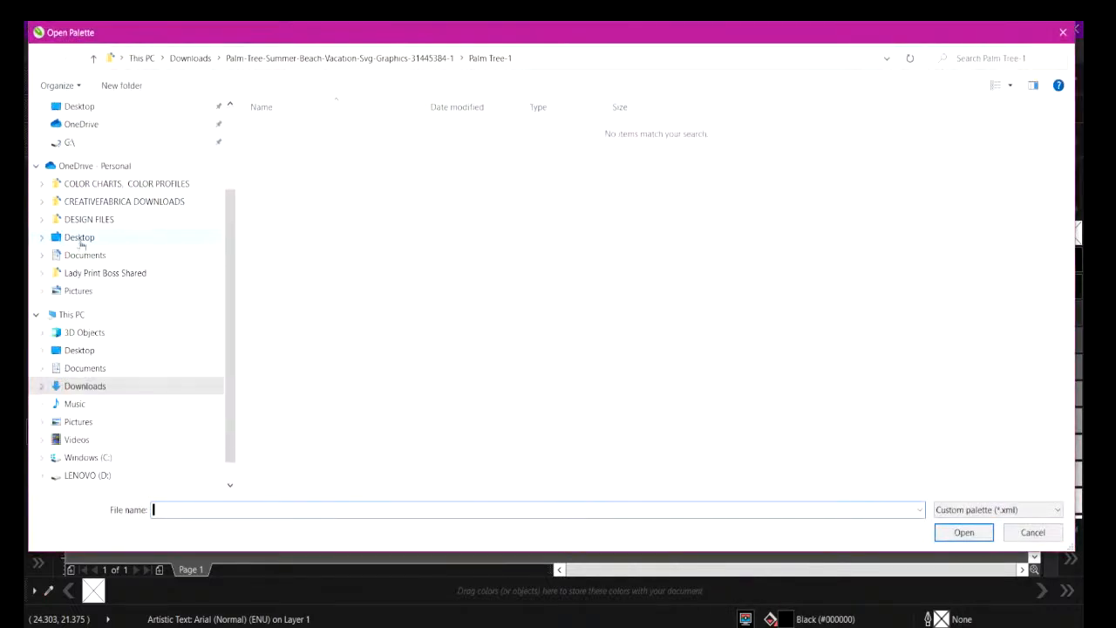
left_click(98, 186)
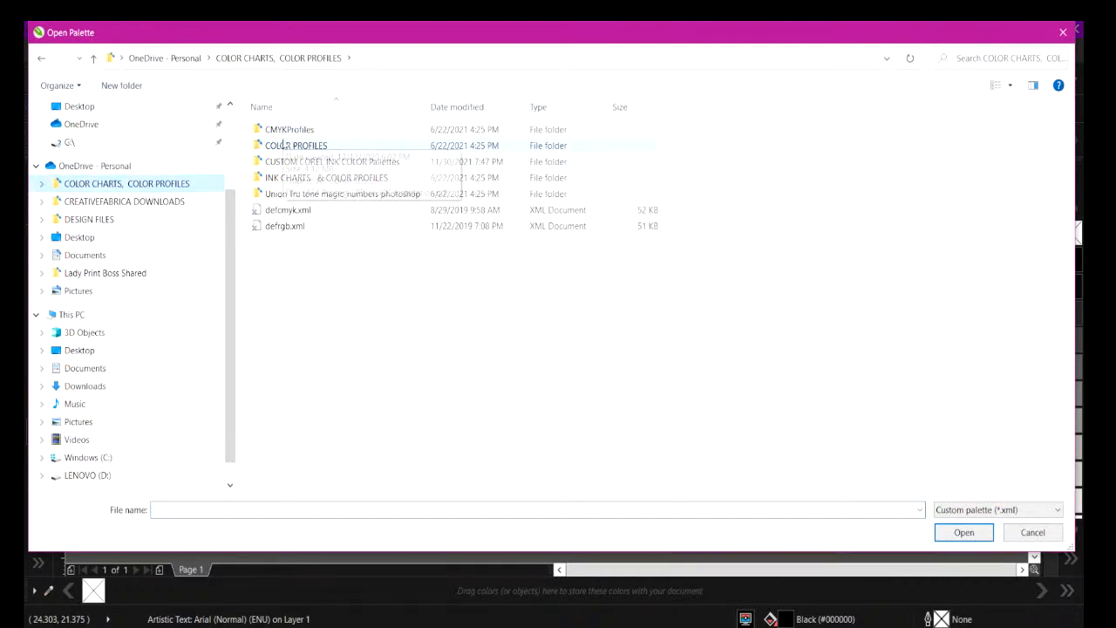
left_click(329, 162)
double_click(267, 163)
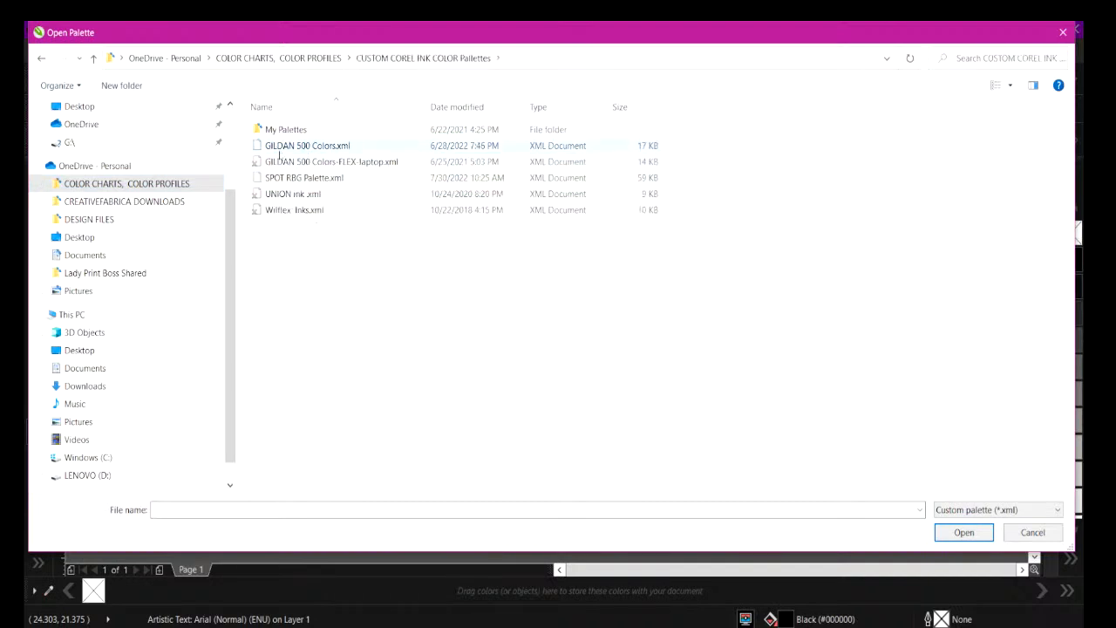
left_click(279, 148)
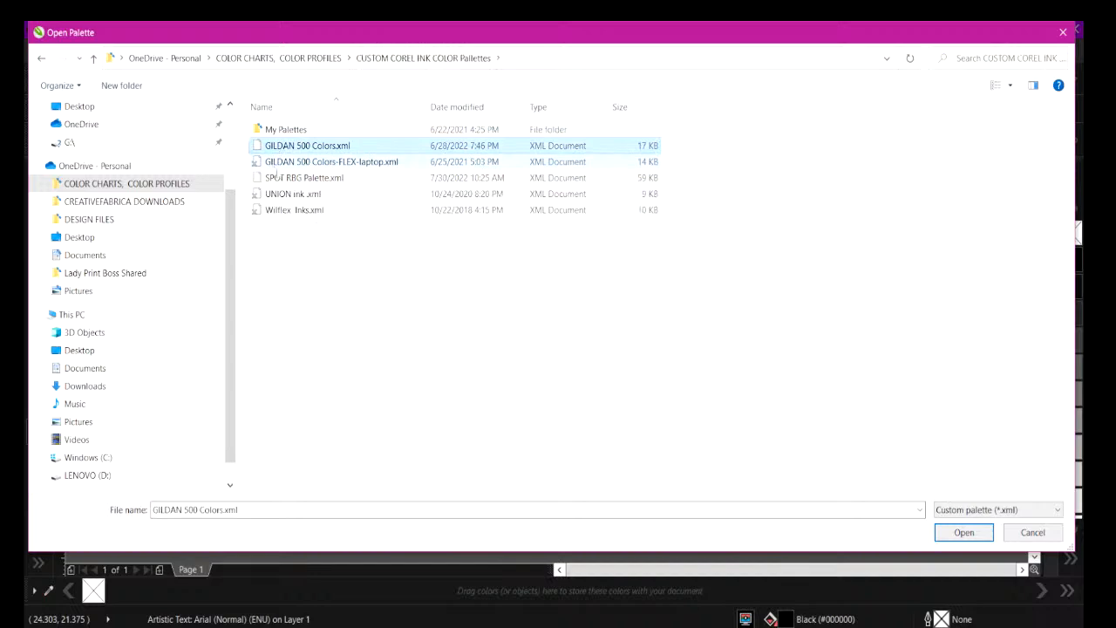
left_click(964, 531)
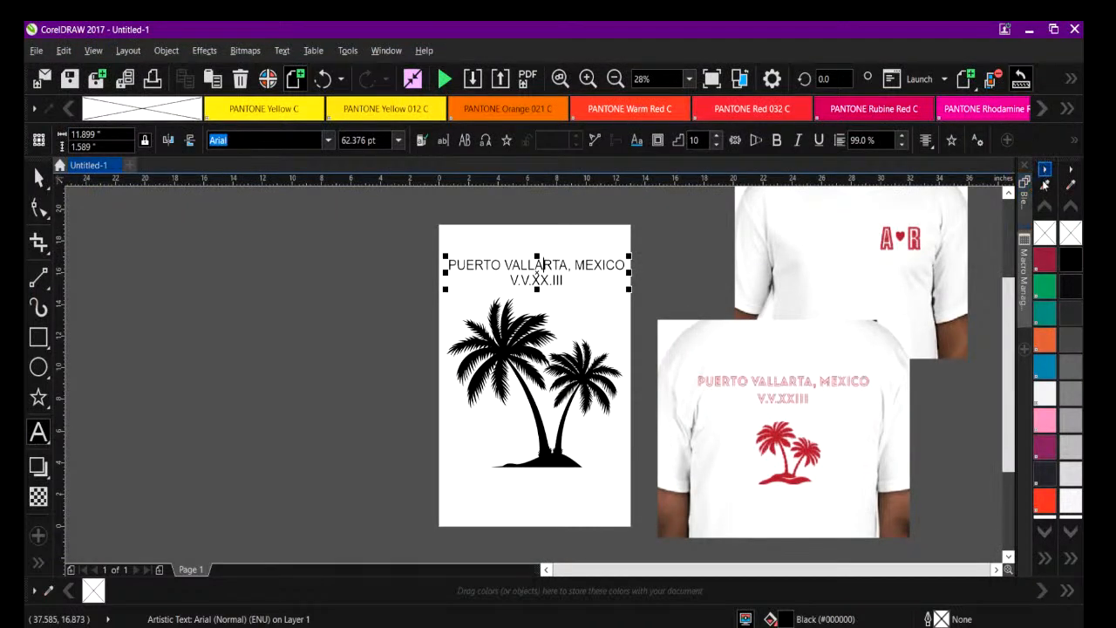
left_click(1045, 558)
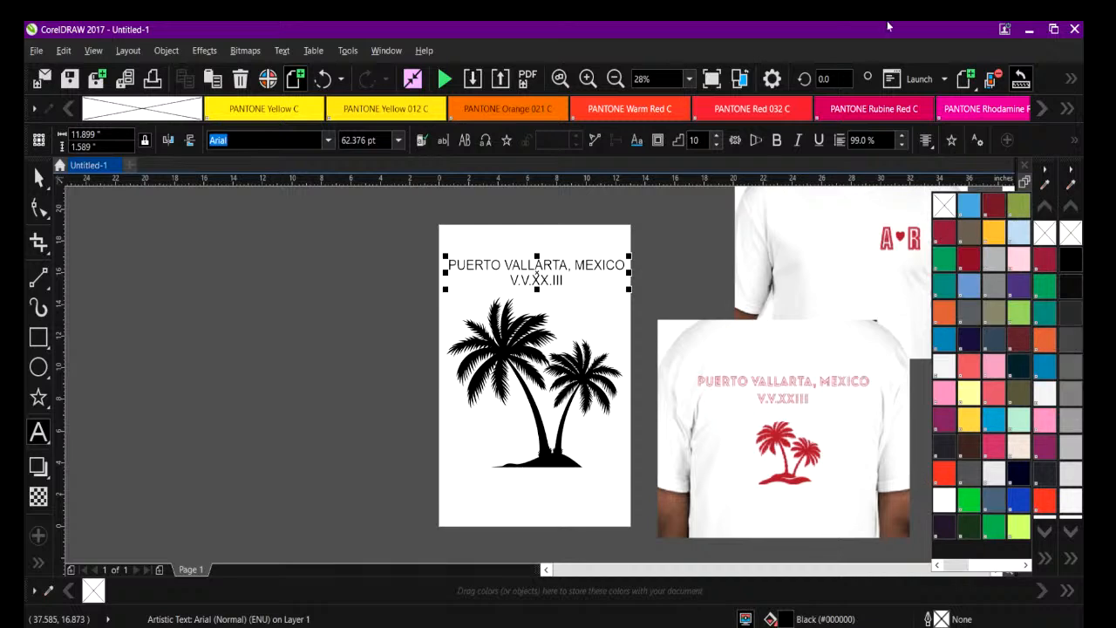
Open the custom palette file SPOT RBG Palette.xml from the CUSTOM COREL INK COLOR Pallettes folder.
left_click(943, 80)
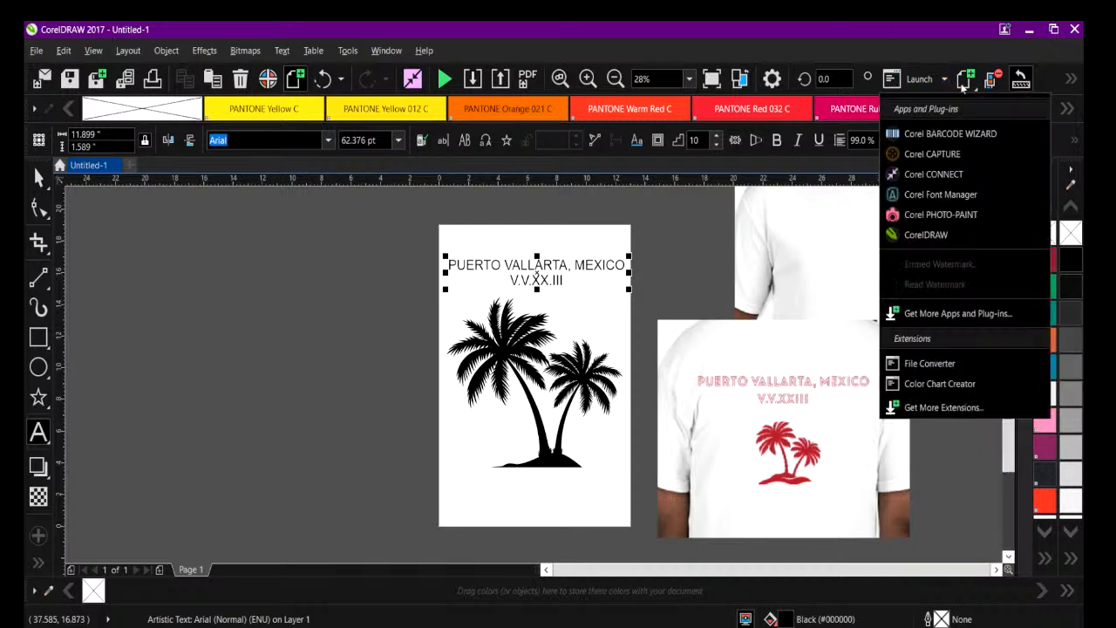
left_click(973, 86)
left_click(975, 88)
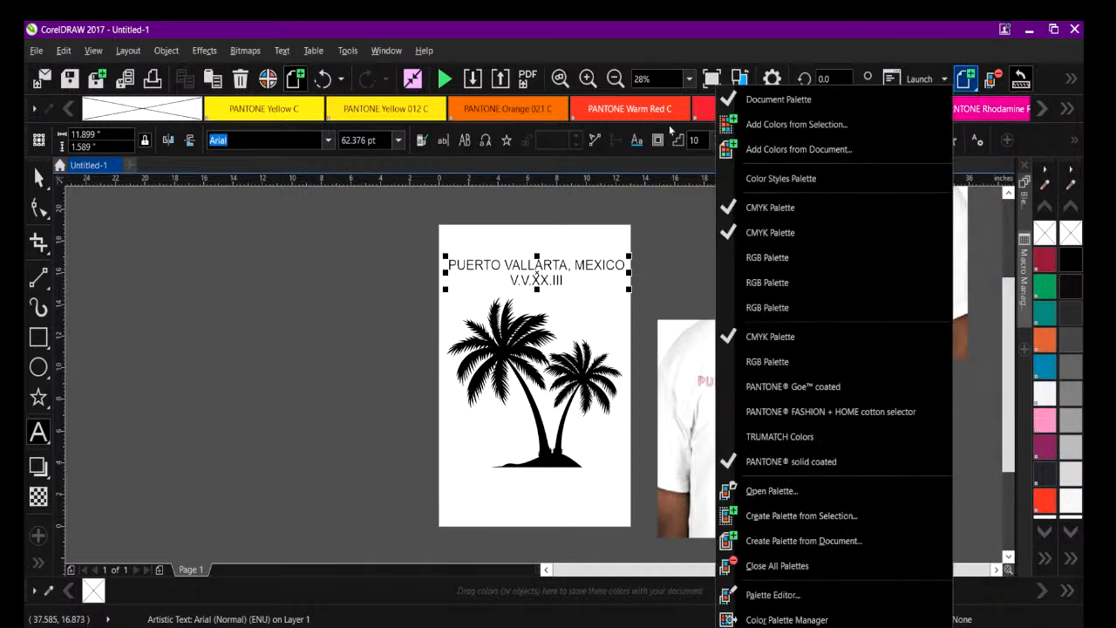
left_click(760, 493)
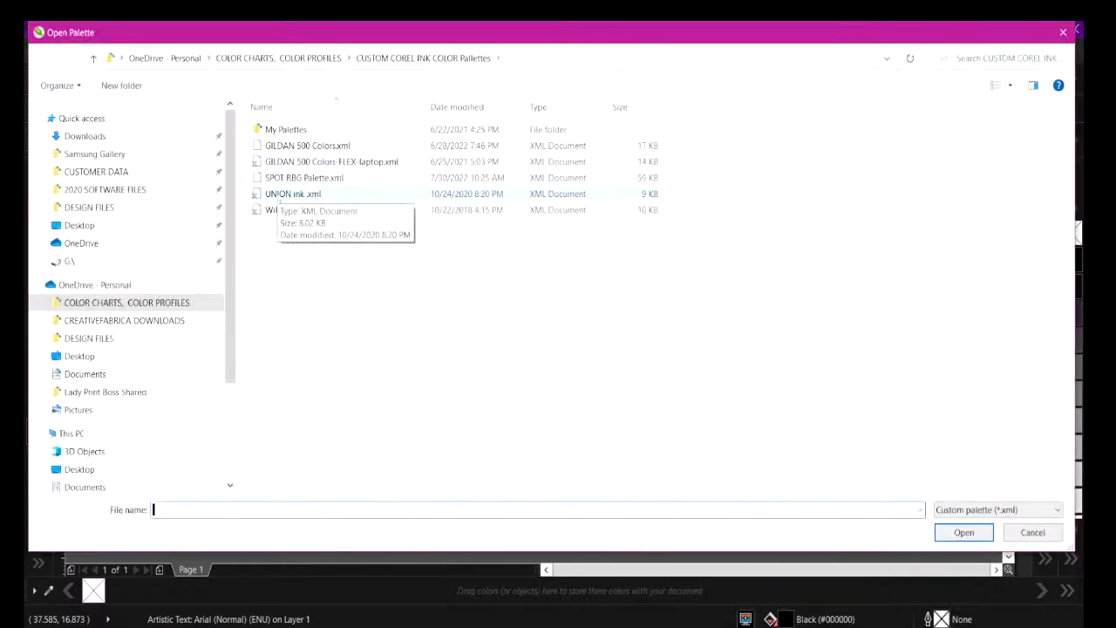
left_click(279, 178)
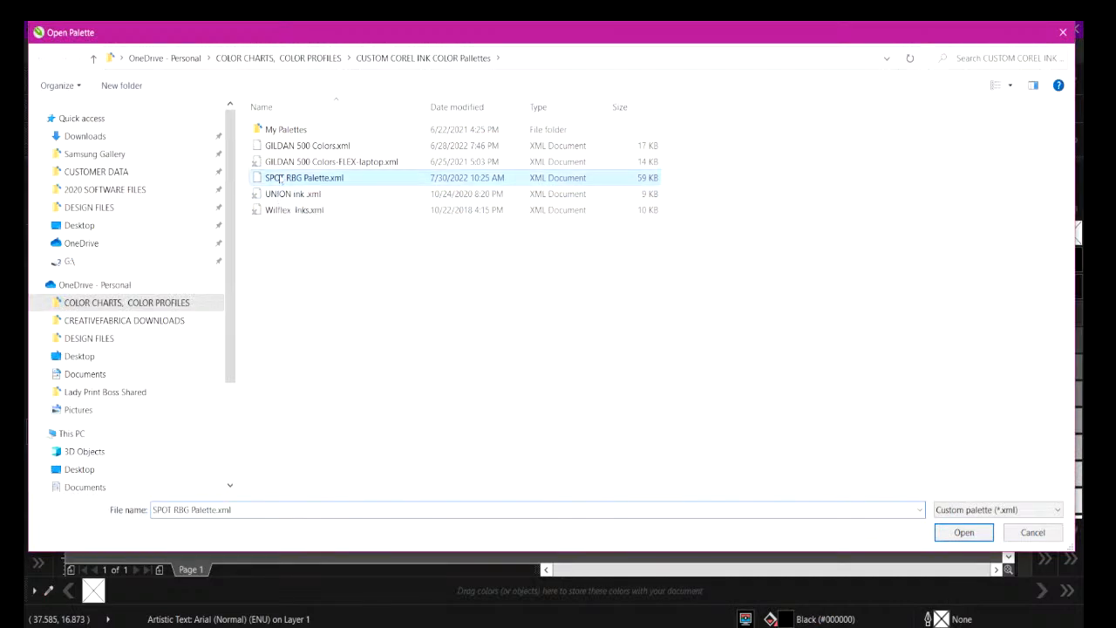
left_click(963, 531)
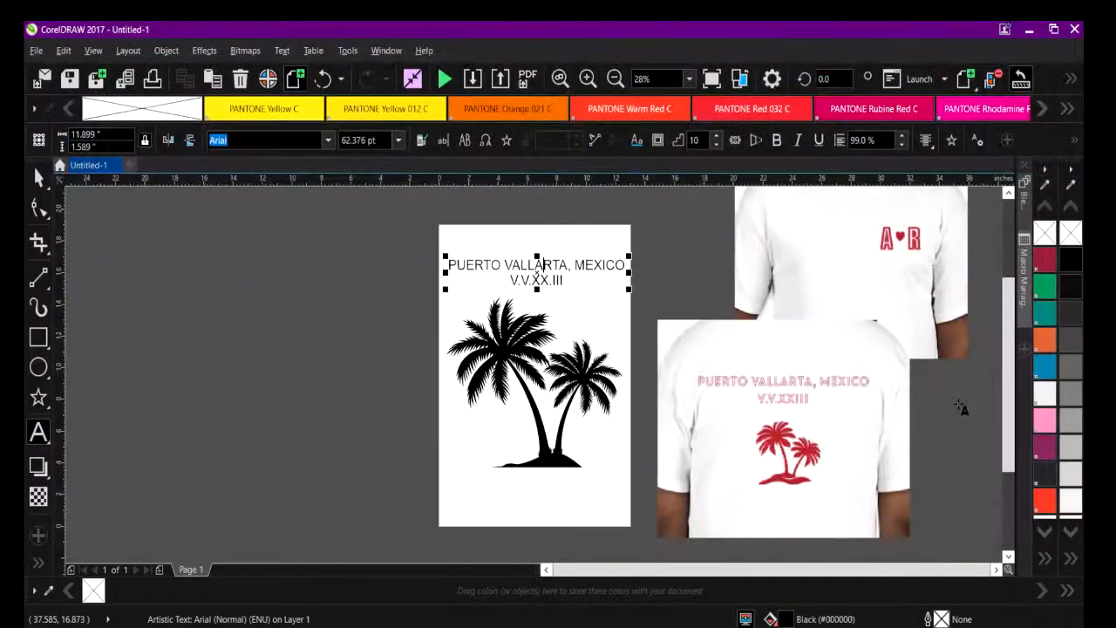
Look through the named swatches of the spot RGB palette and dock it beside the other vertical color palettes.
left_click(115, 184)
scroll(114, 288, "down", 5)
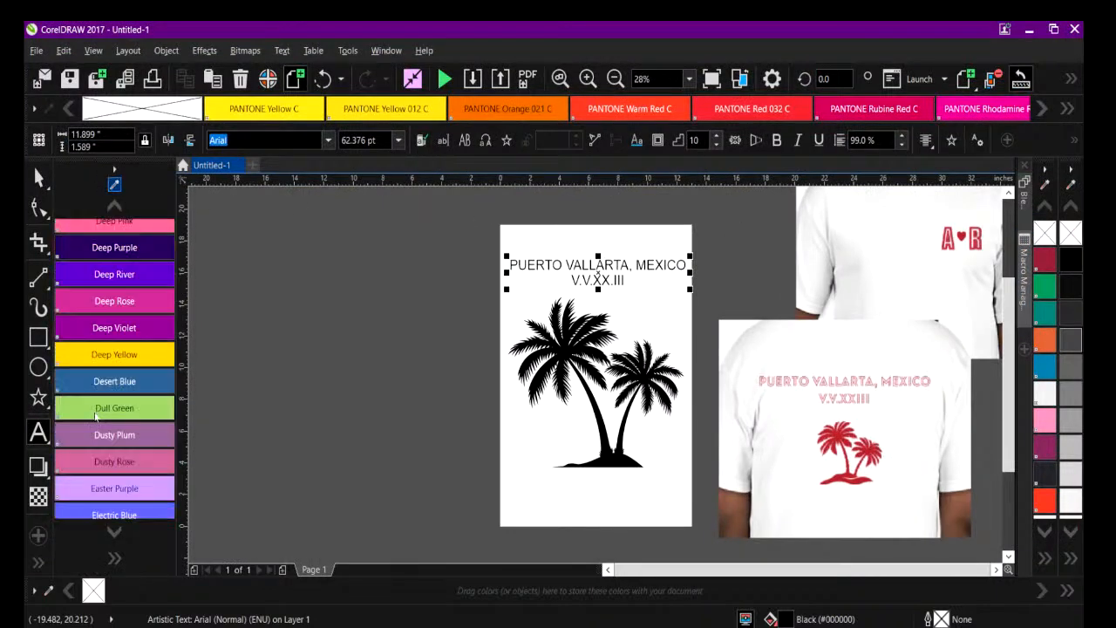
scroll(114, 296, "down", 10)
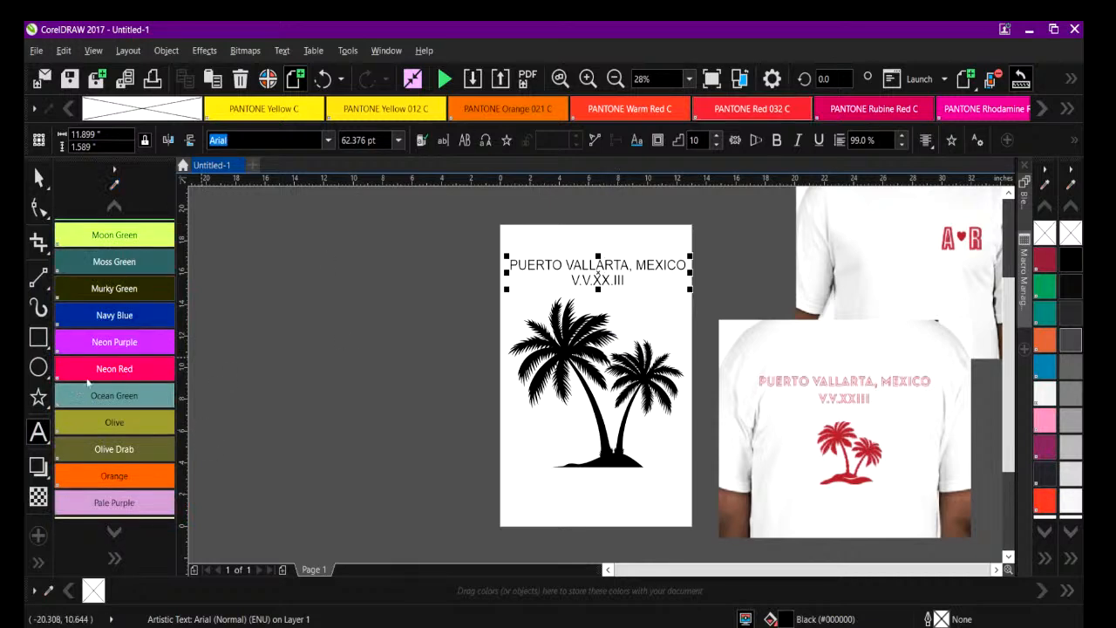
scroll(281, 434, "up", 3)
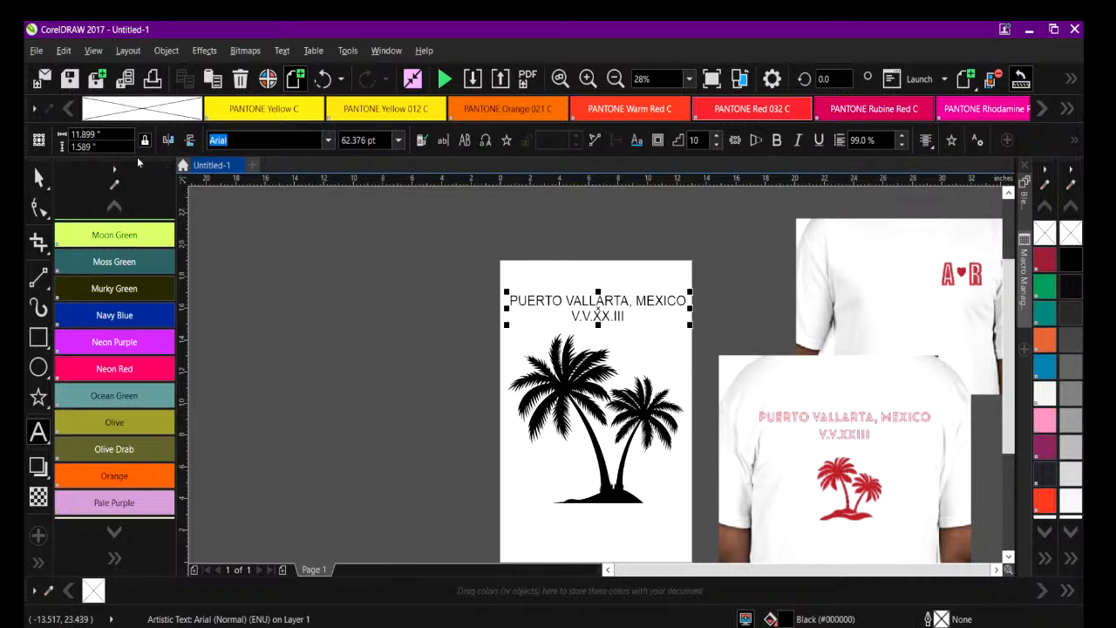
left_click_drag(136, 160, 1084, 167)
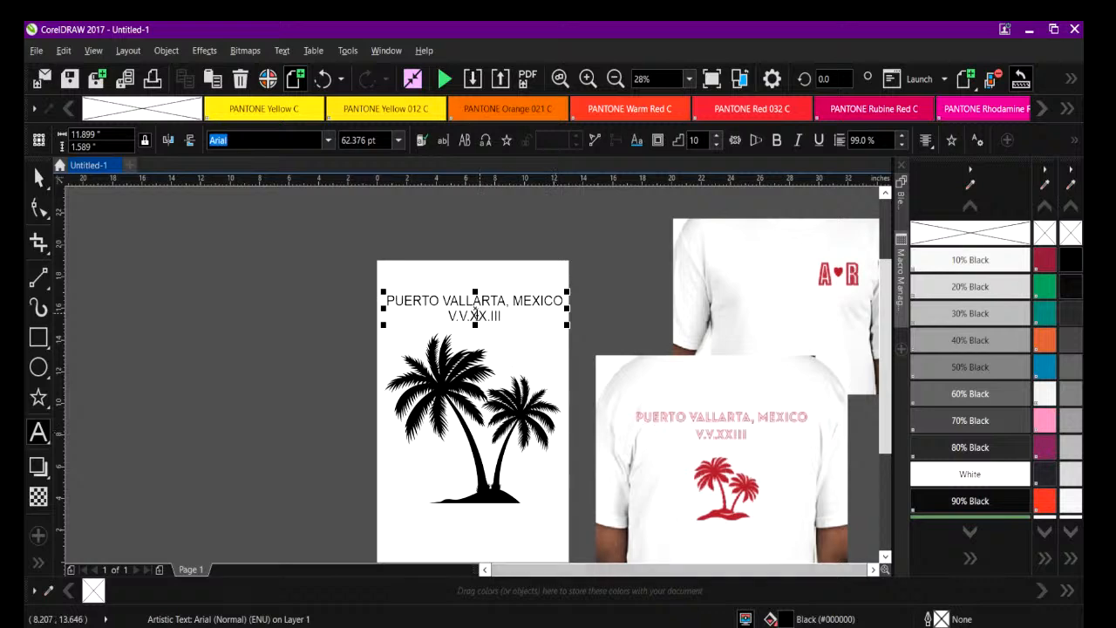
Try to change the font of the two-line heading to Asenine Thin.
left_click(327, 141)
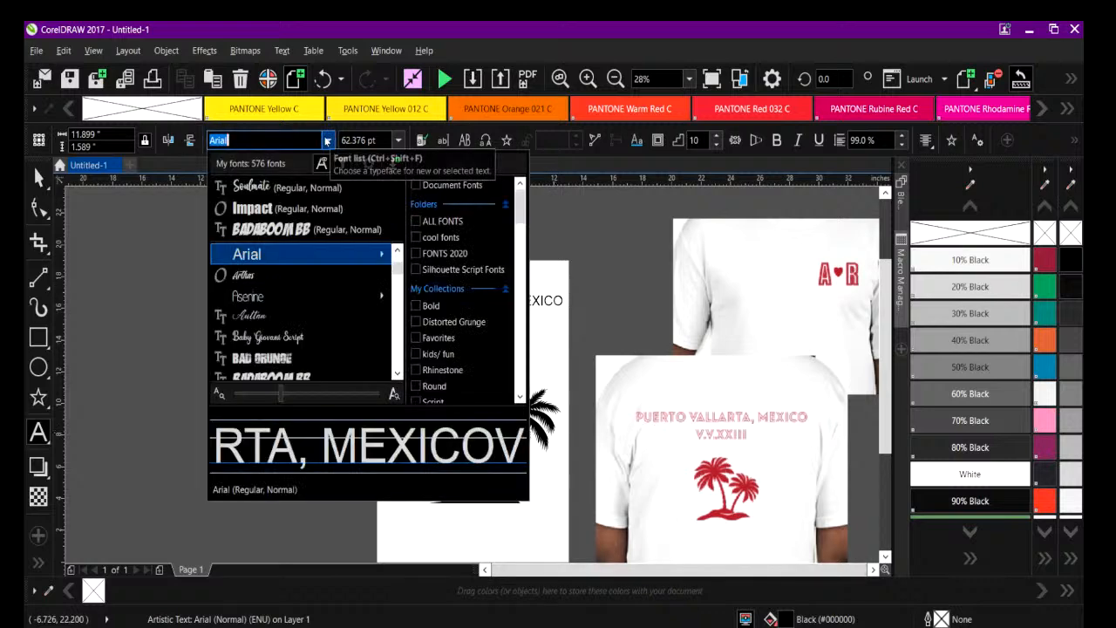
left_click(266, 295)
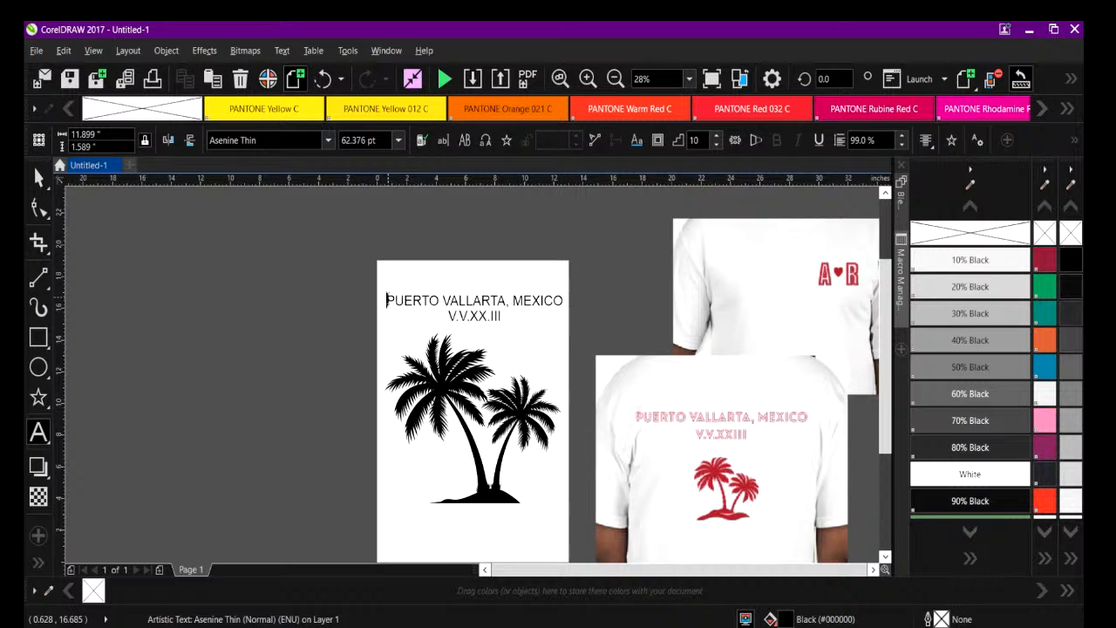
left_click_drag(386, 301, 565, 301)
left_click(503, 317)
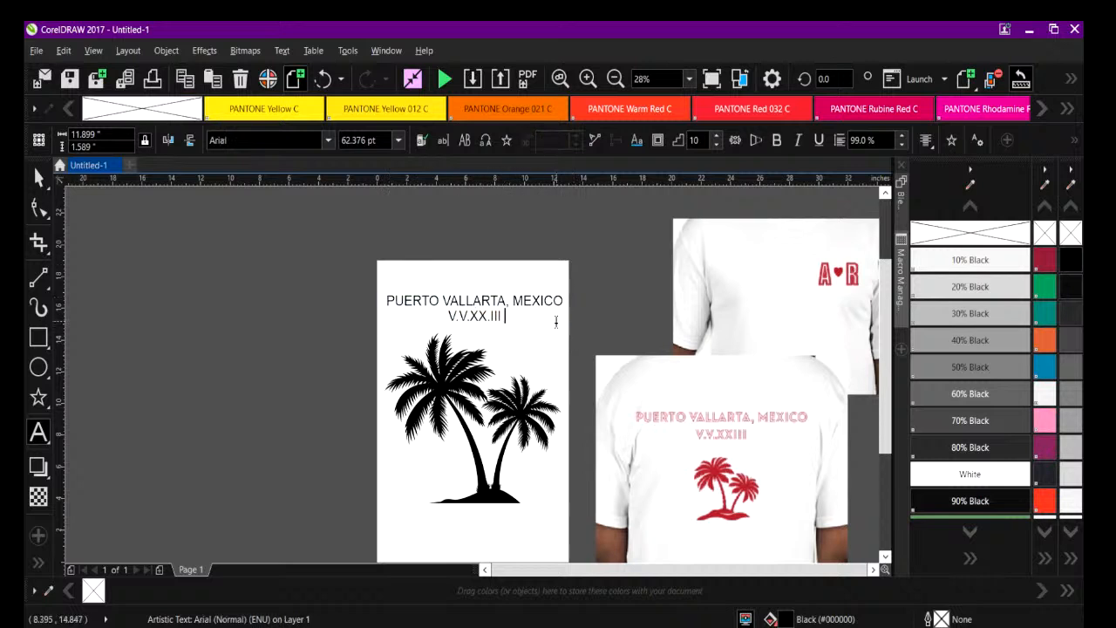
Set both heading lines in Asenine Thin and enlarge the heading to about 12.8 by 3 inches above the palm tree.
left_click(385, 300)
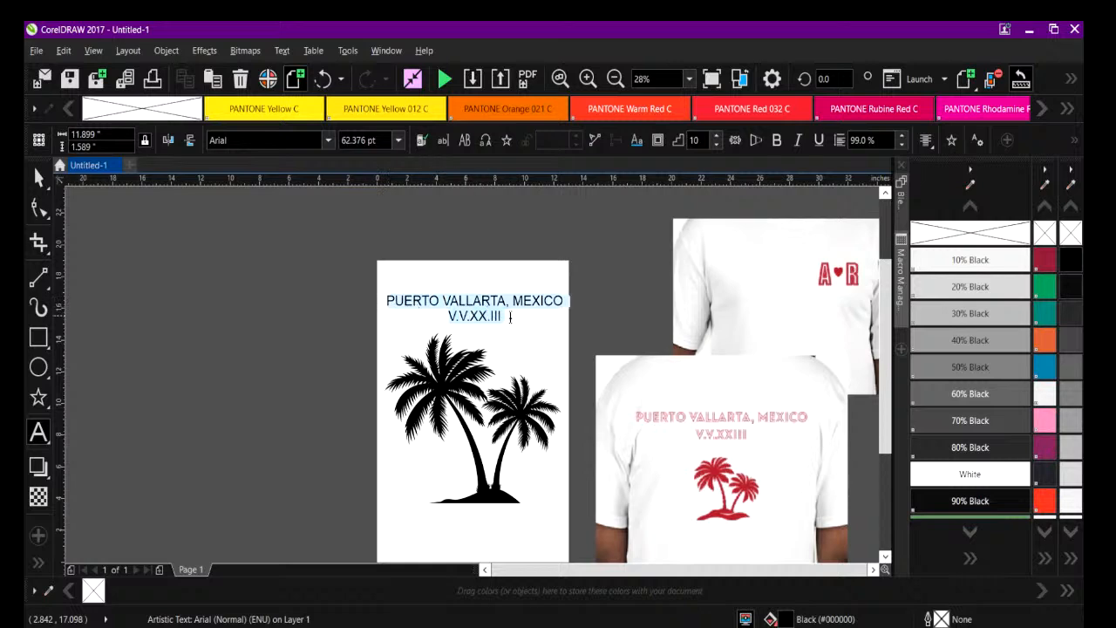
left_click_drag(503, 317, 522, 318)
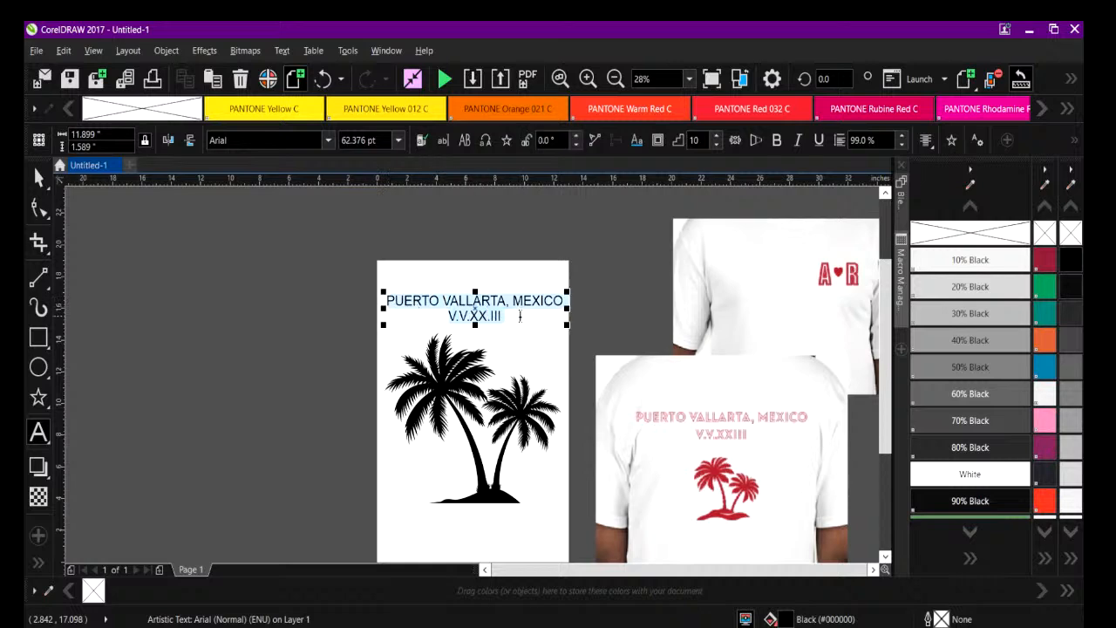
left_click(328, 140)
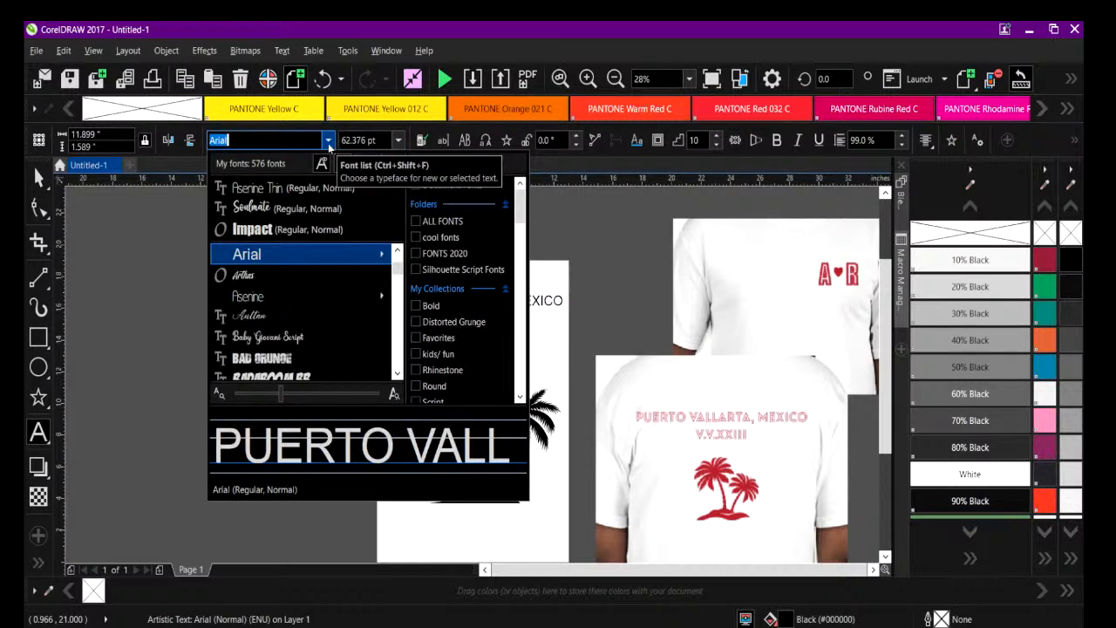
left_click(321, 189)
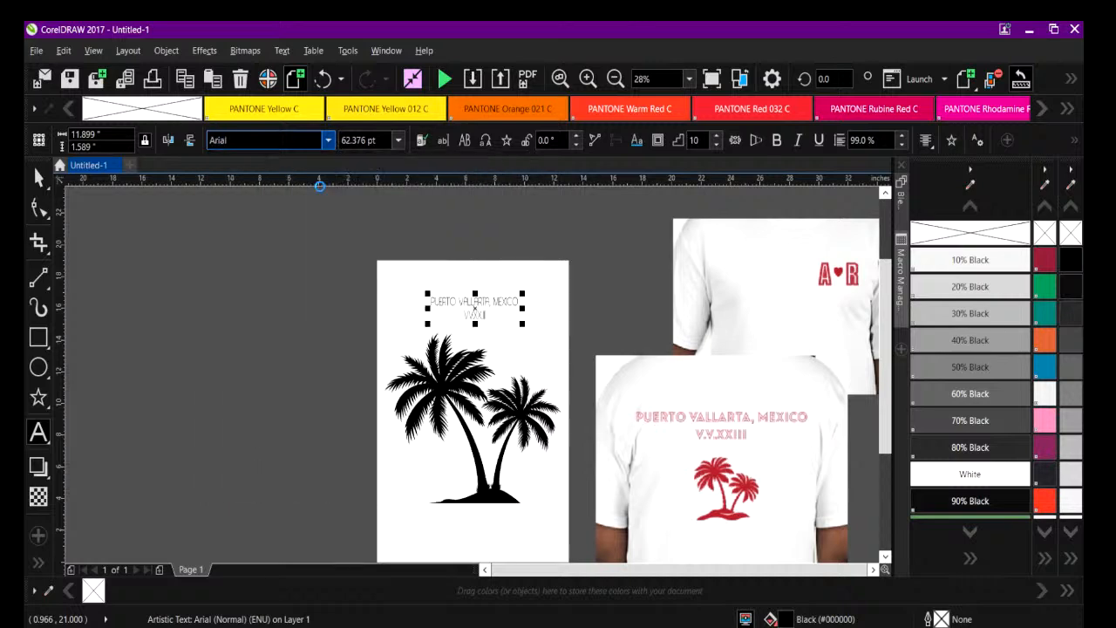
left_click_drag(426, 294, 327, 267)
left_click_drag(425, 294, 466, 314)
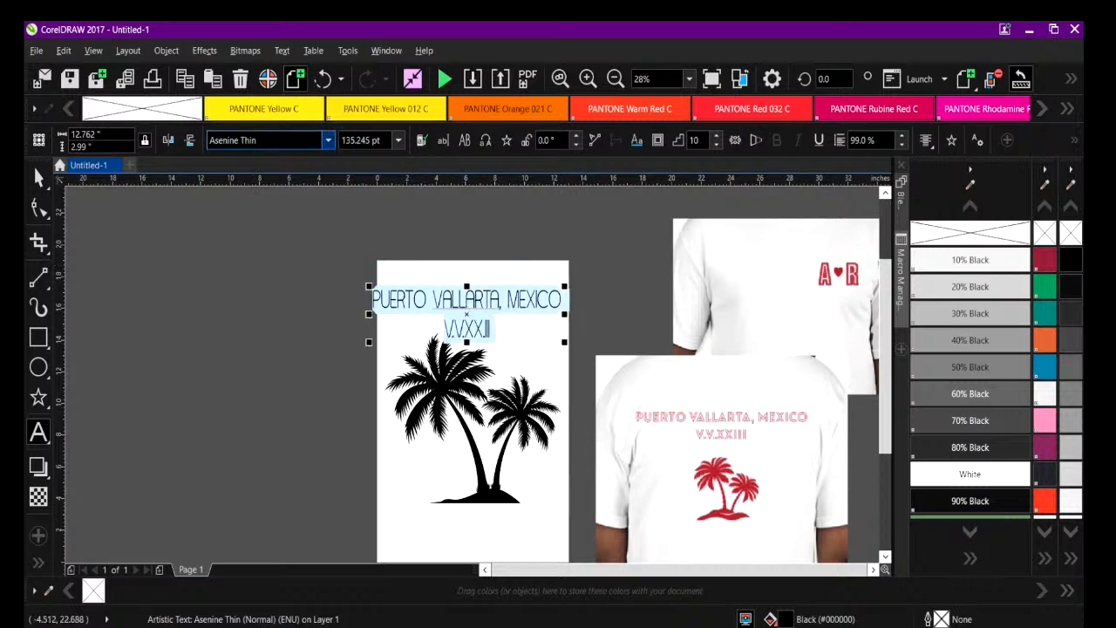
Browse the installed fonts for an outlined typeface like the shirt mockup's and set the two-line heading in NEON GLOW.
left_click(327, 141)
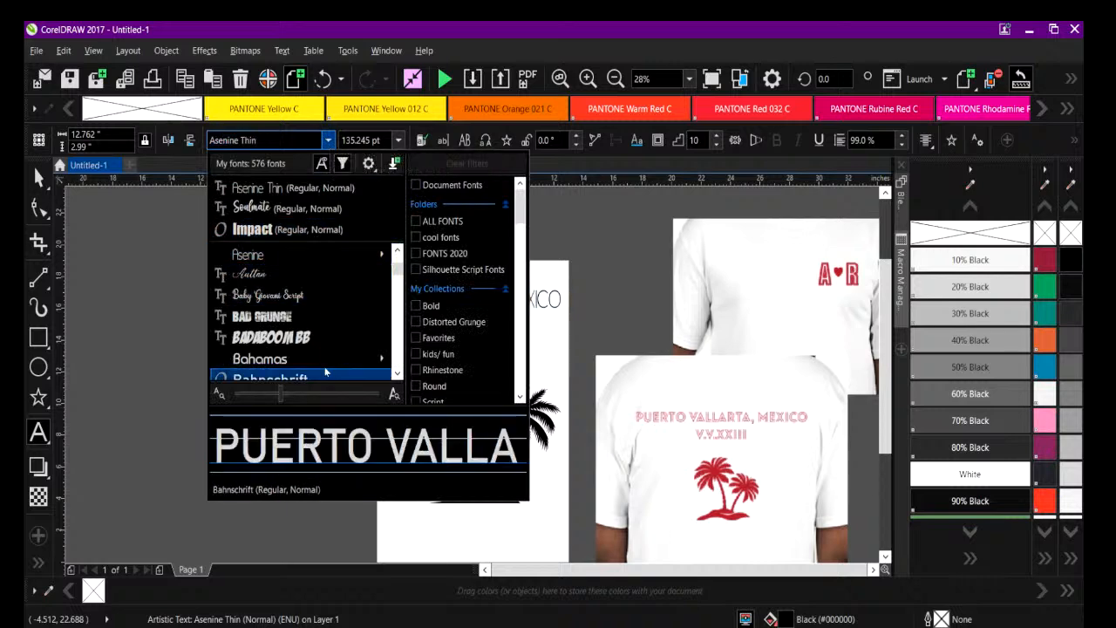
mouse_move(384, 359)
scroll(394, 373, "down", 4)
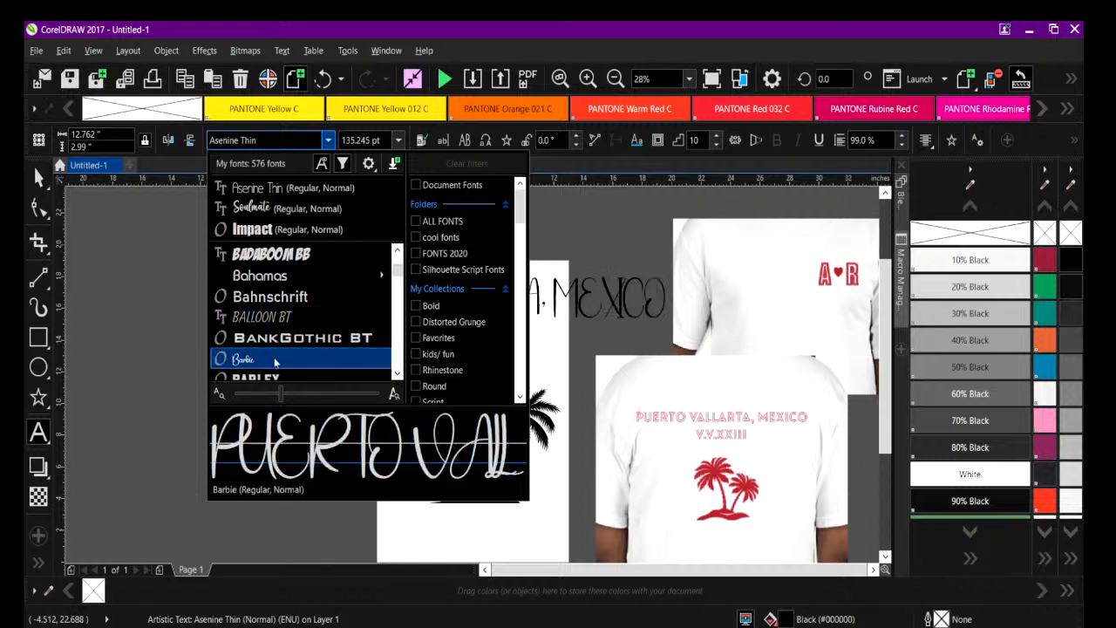
scroll(300, 314, "down", 5)
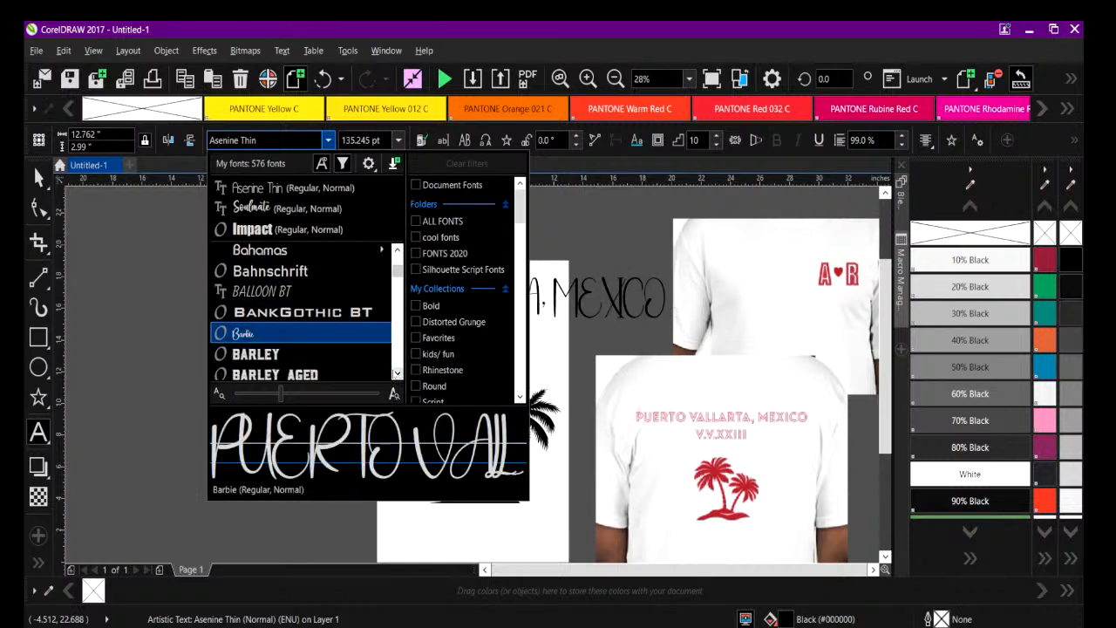
scroll(350, 371, "down", 1)
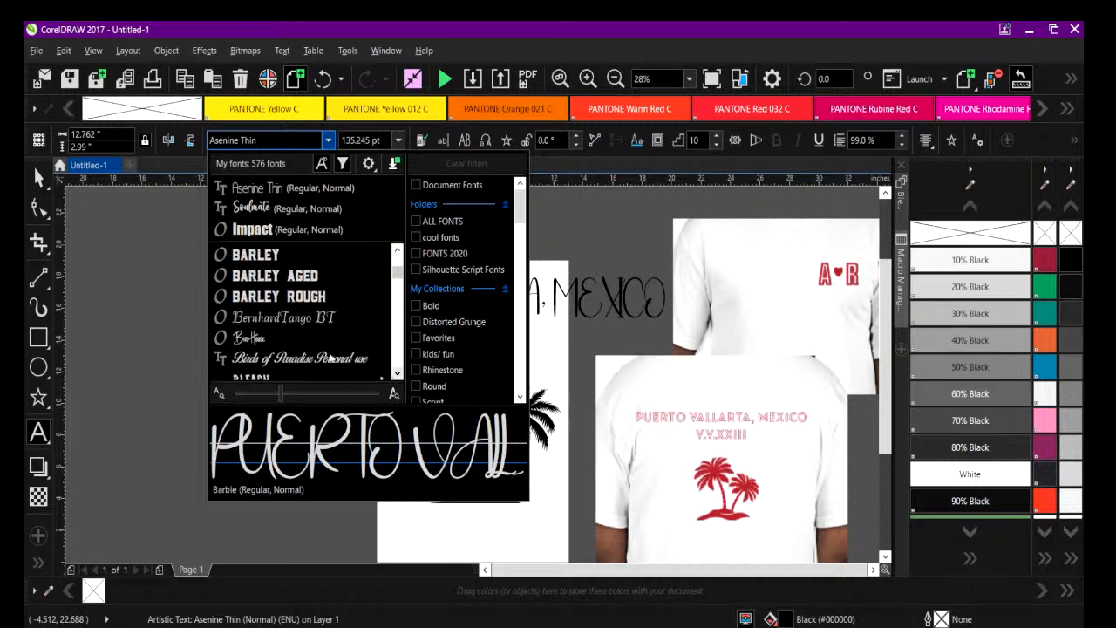
left_click(397, 374)
left_click(397, 373)
left_click(398, 373)
left_click(397, 373)
left_click(398, 373)
left_click(397, 373)
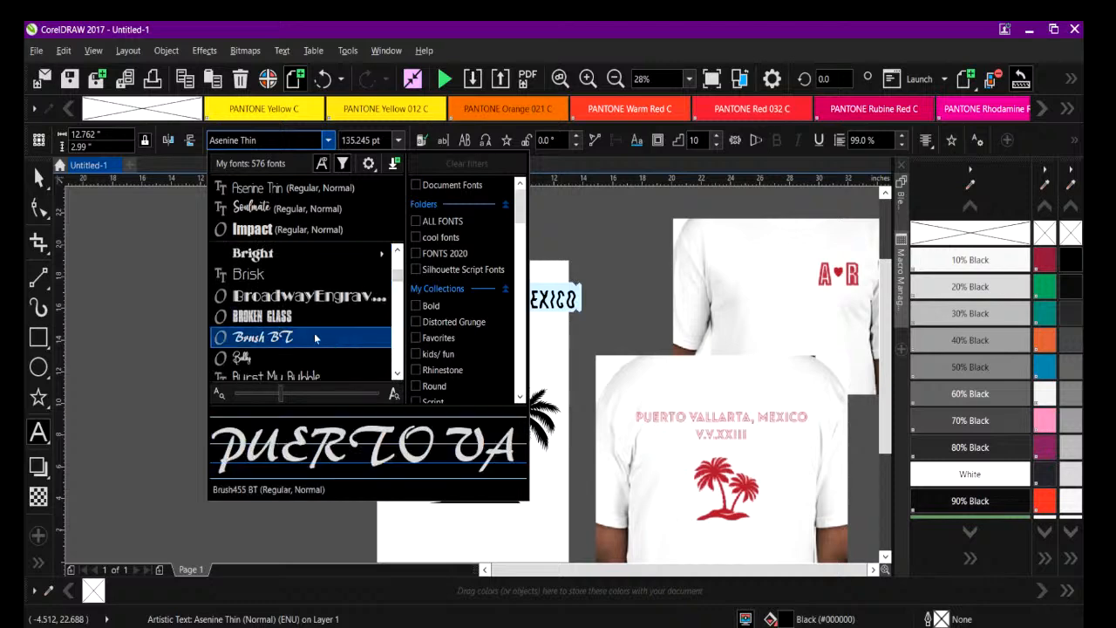
left_click(398, 375)
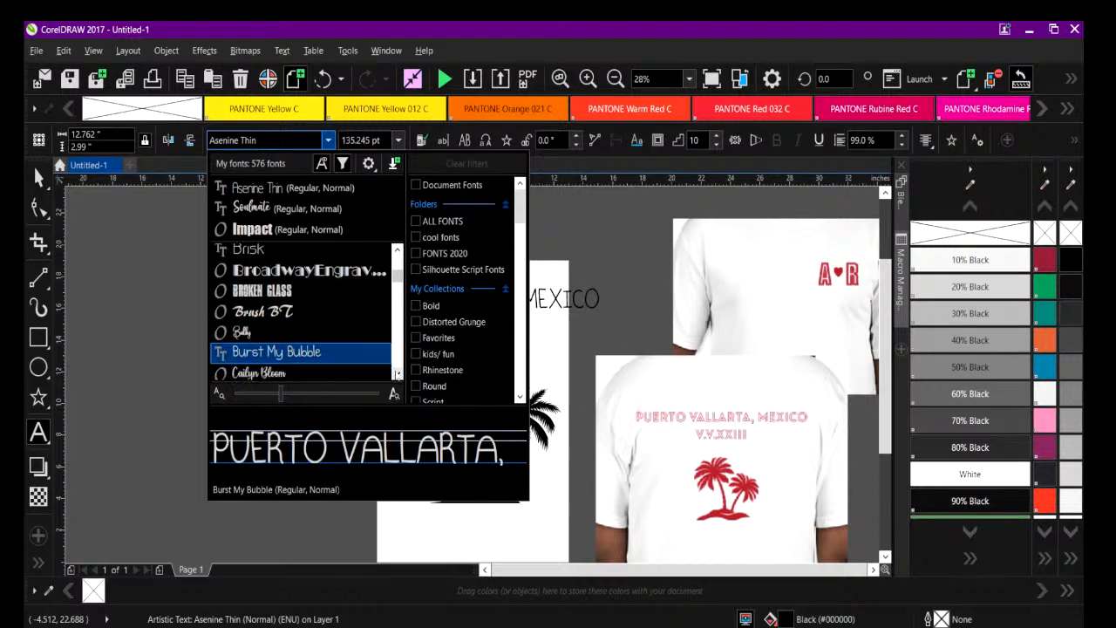
left_click(398, 374)
left_click(398, 375)
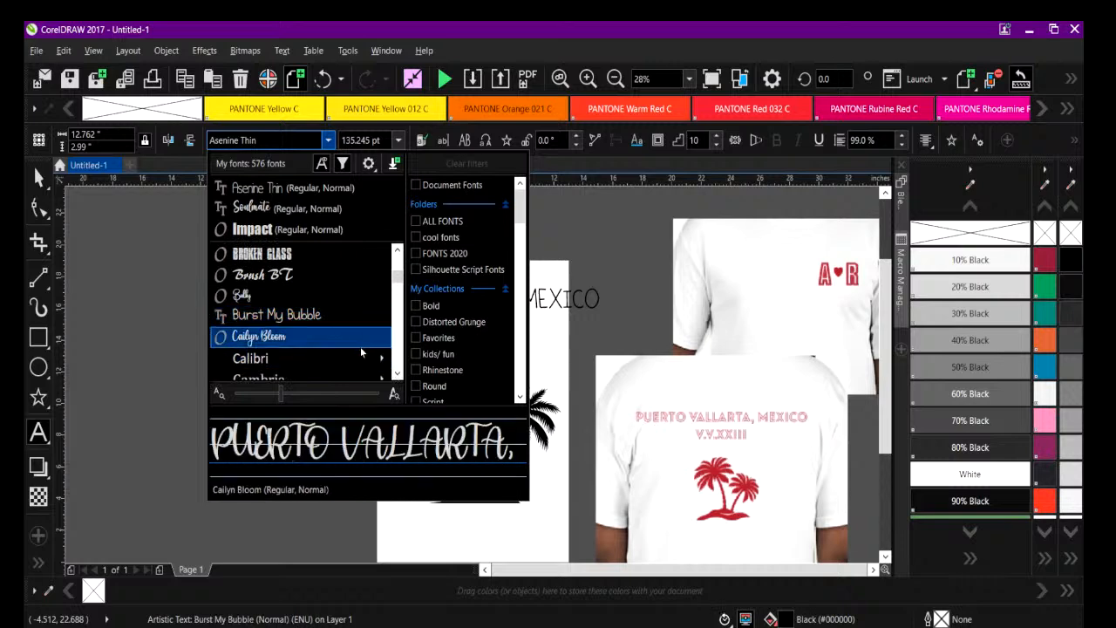
left_click(397, 374)
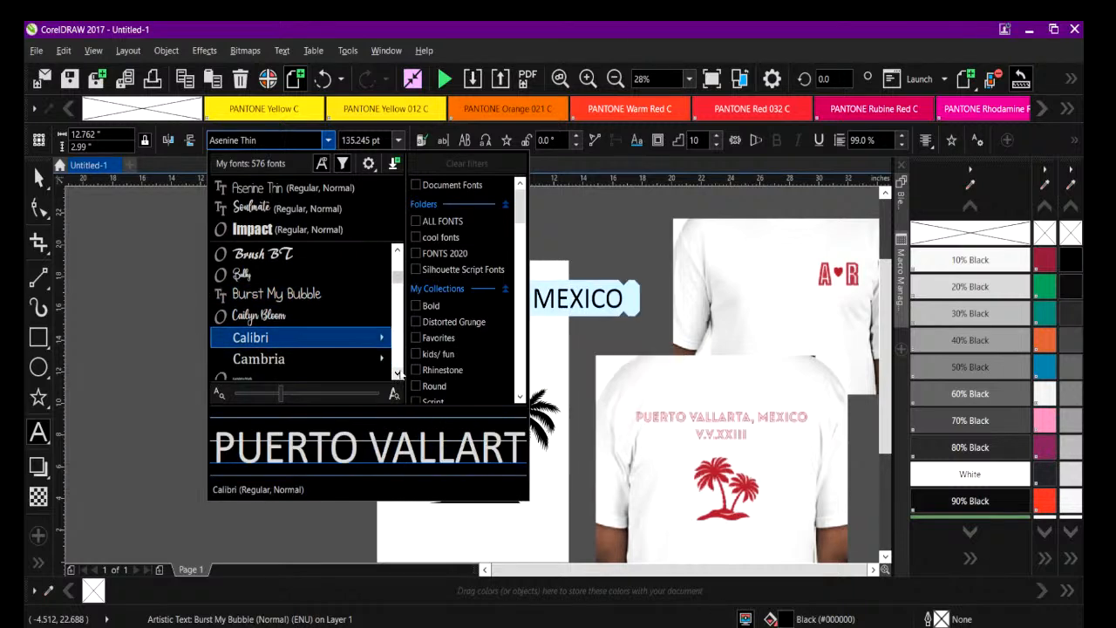
left_click(397, 374)
left_click(398, 374)
left_click(398, 374)
left_click(397, 374)
left_click(397, 374)
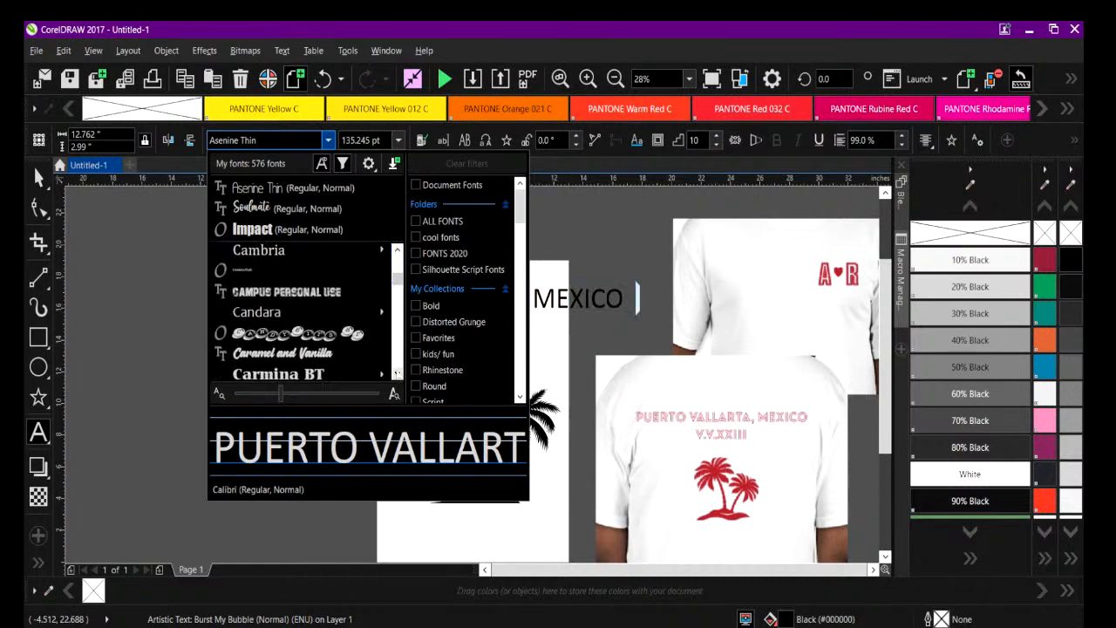
left_click(397, 374)
left_click(397, 374)
left_click(397, 374)
scroll(314, 335, "down", 2)
scroll(314, 335, "down", 2)
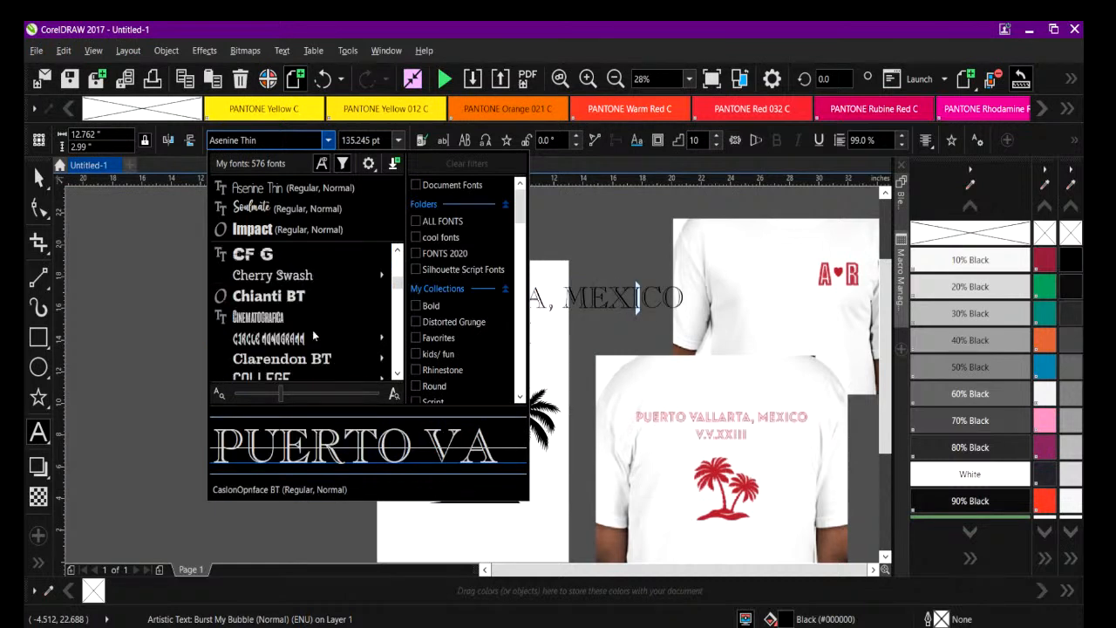
scroll(266, 338, "down", 5)
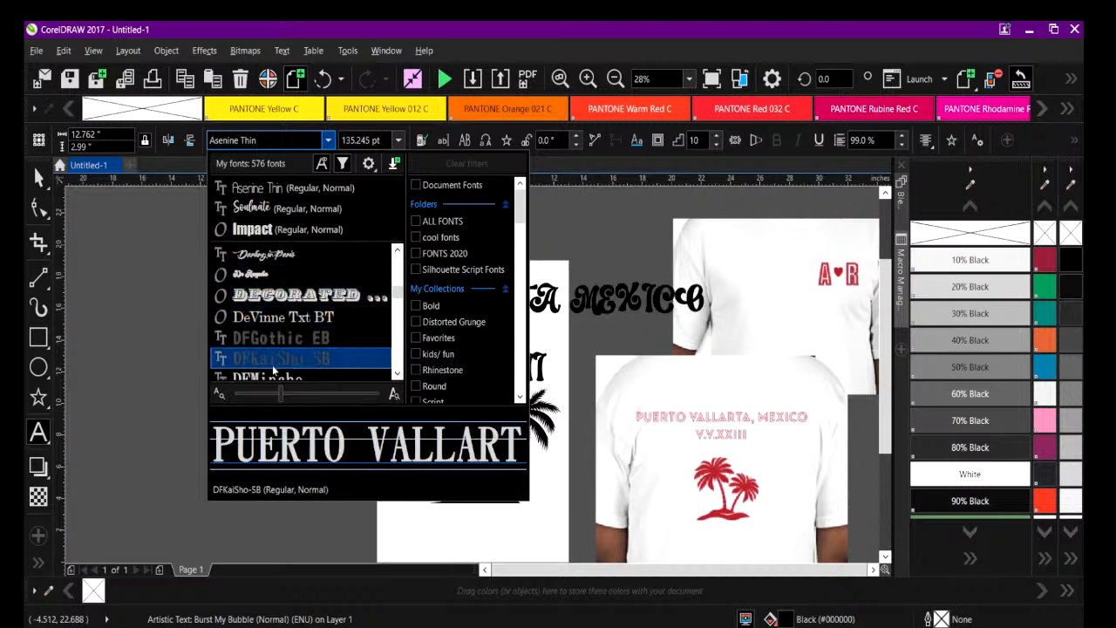
scroll(397, 373, "down", 6)
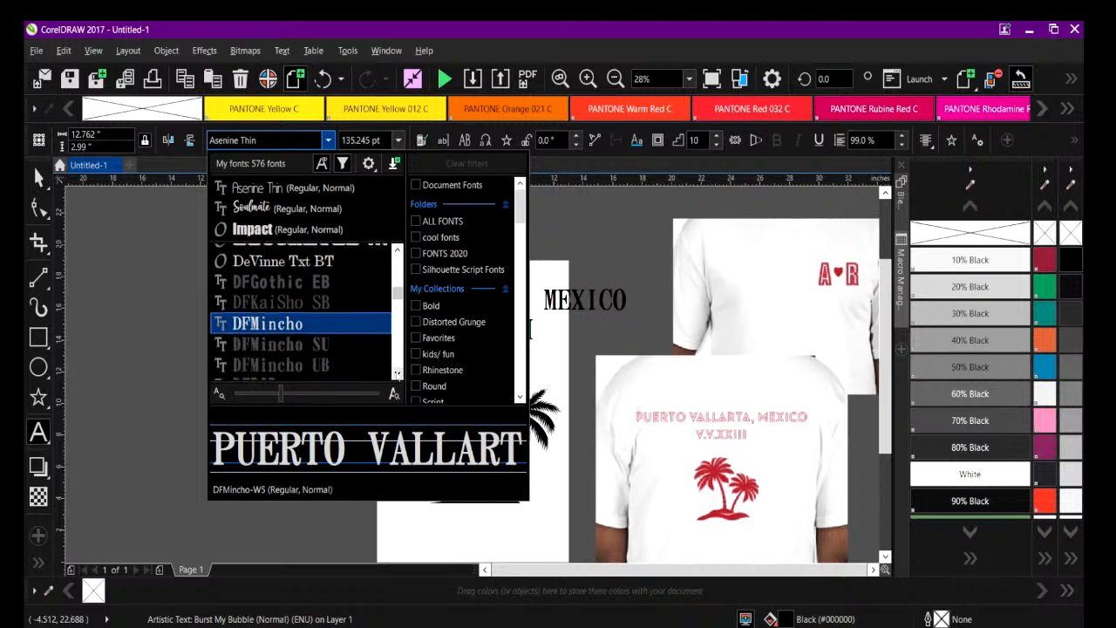
scroll(397, 373, "down", 5)
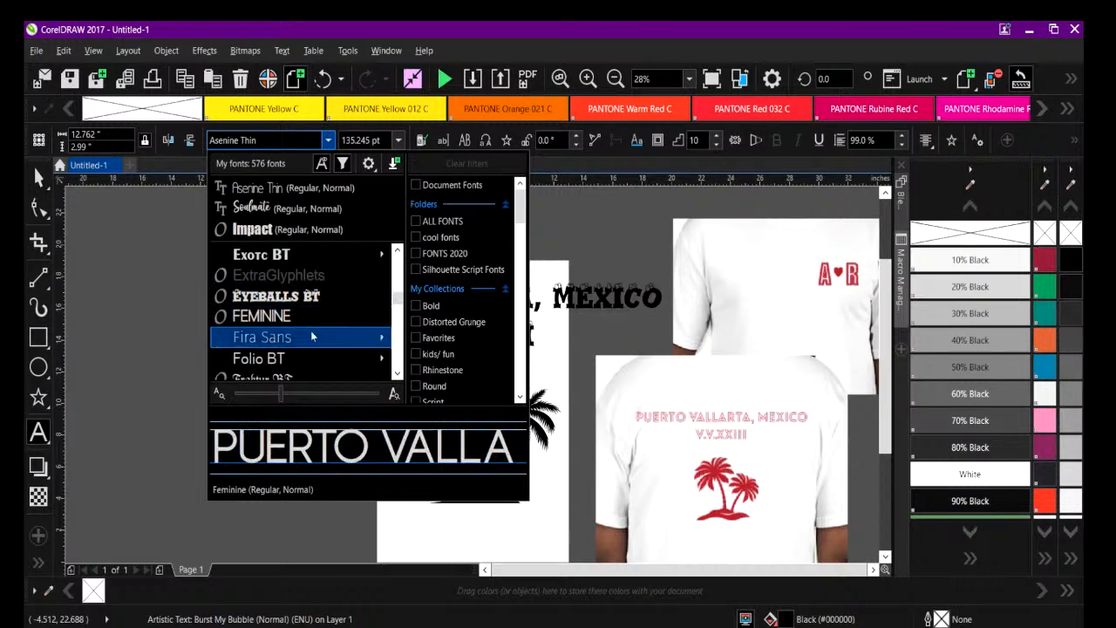
mouse_move(312, 337)
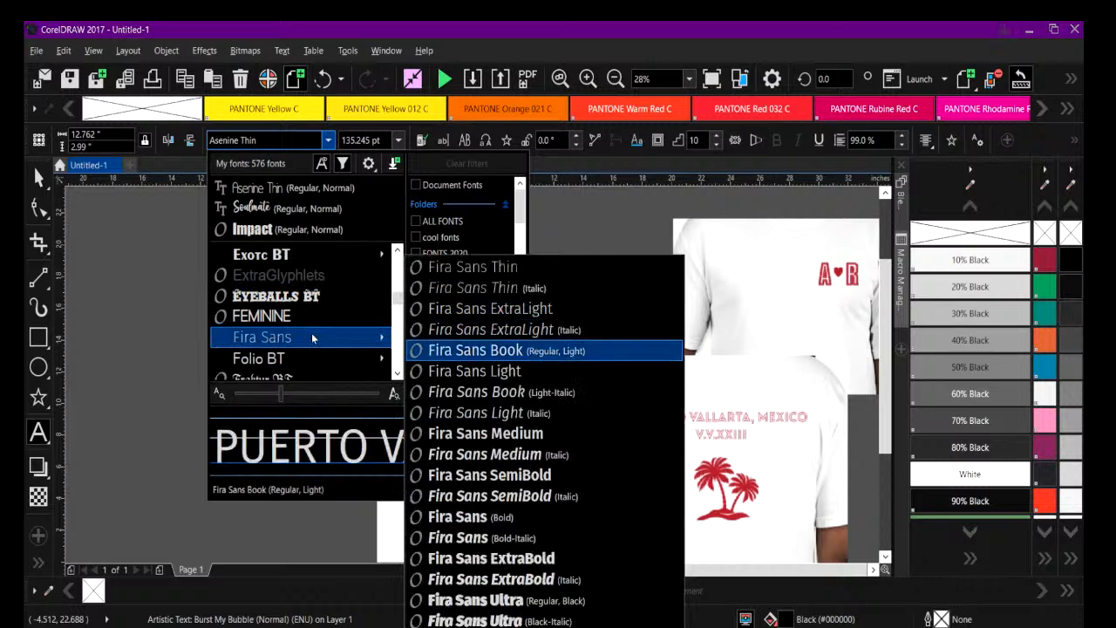
key("Down")
key("Down")
key("Down")
key("Down")
key("Down")
key("Down")
key("Down")
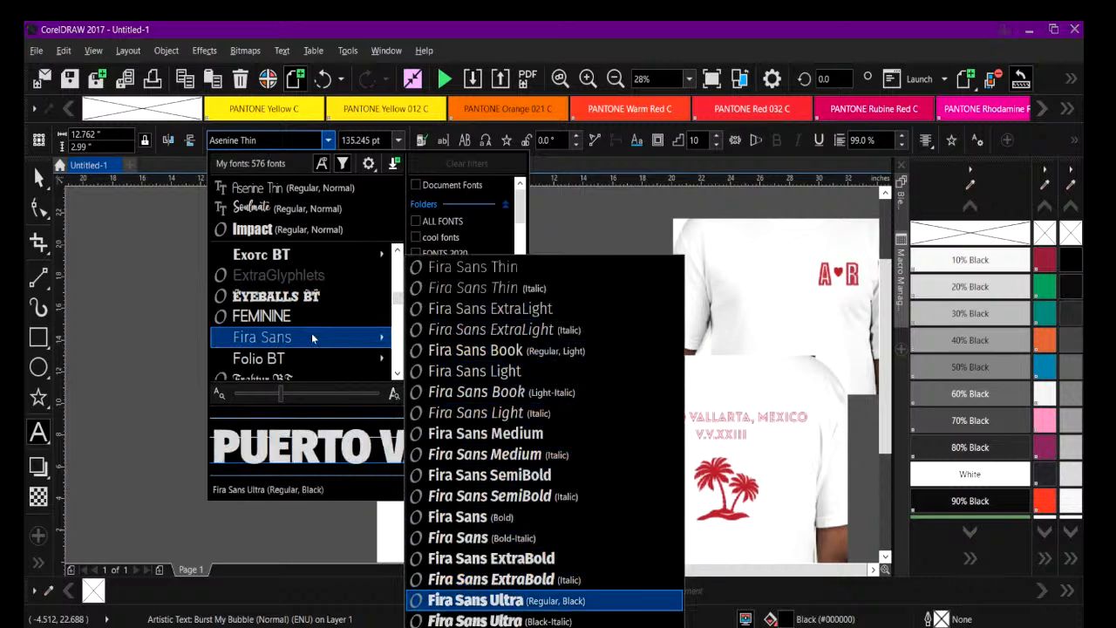
scroll(312, 337, "down", 5)
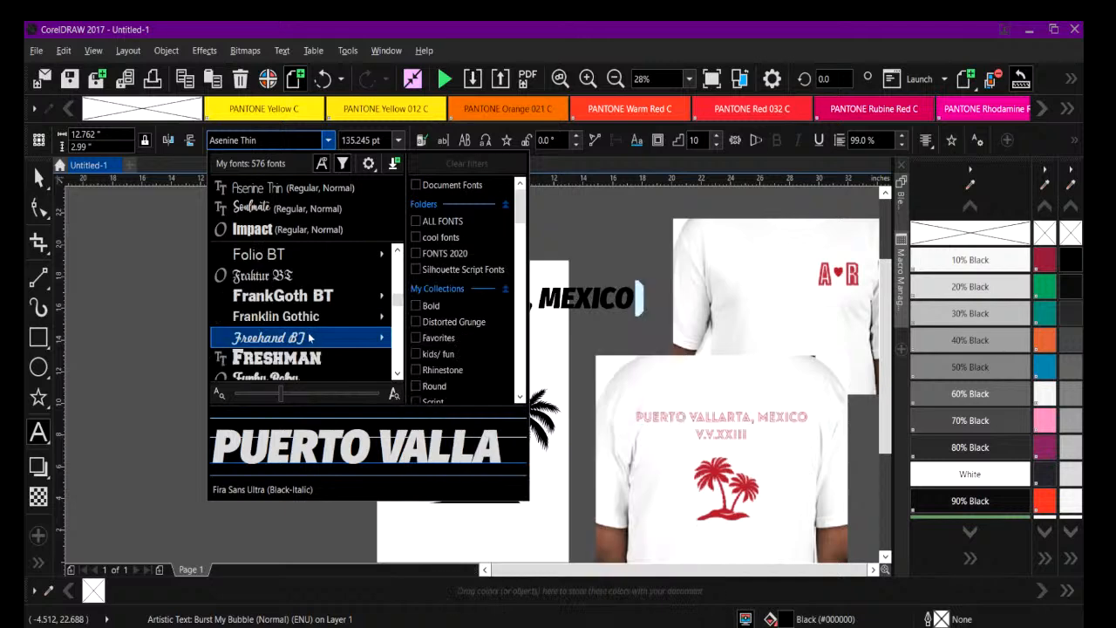
scroll(311, 339, "down", 3)
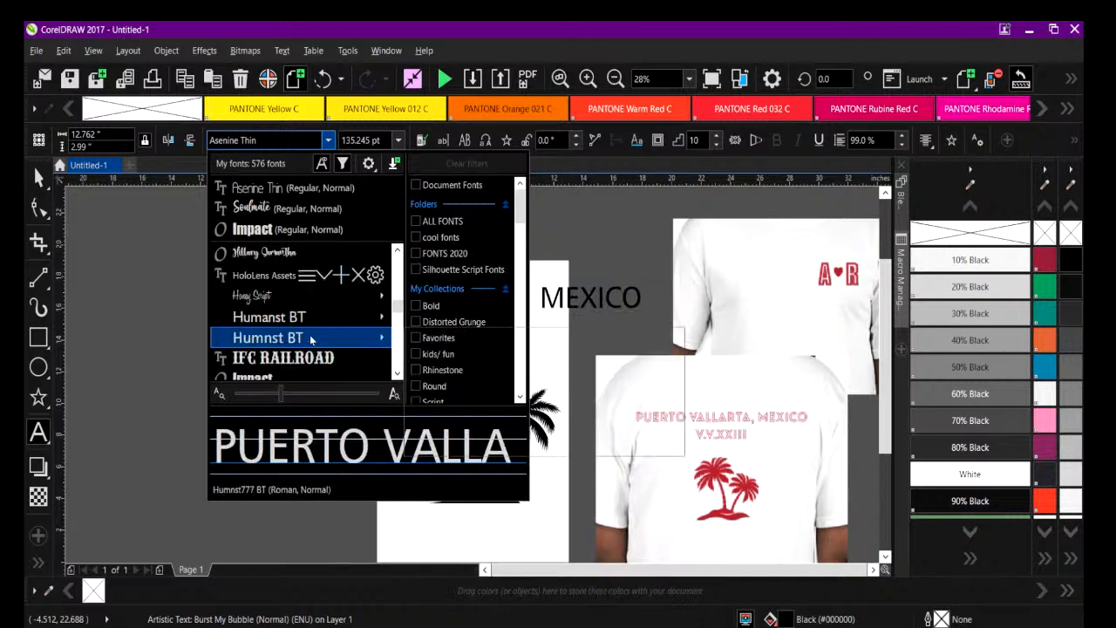
scroll(310, 342, "down", 6)
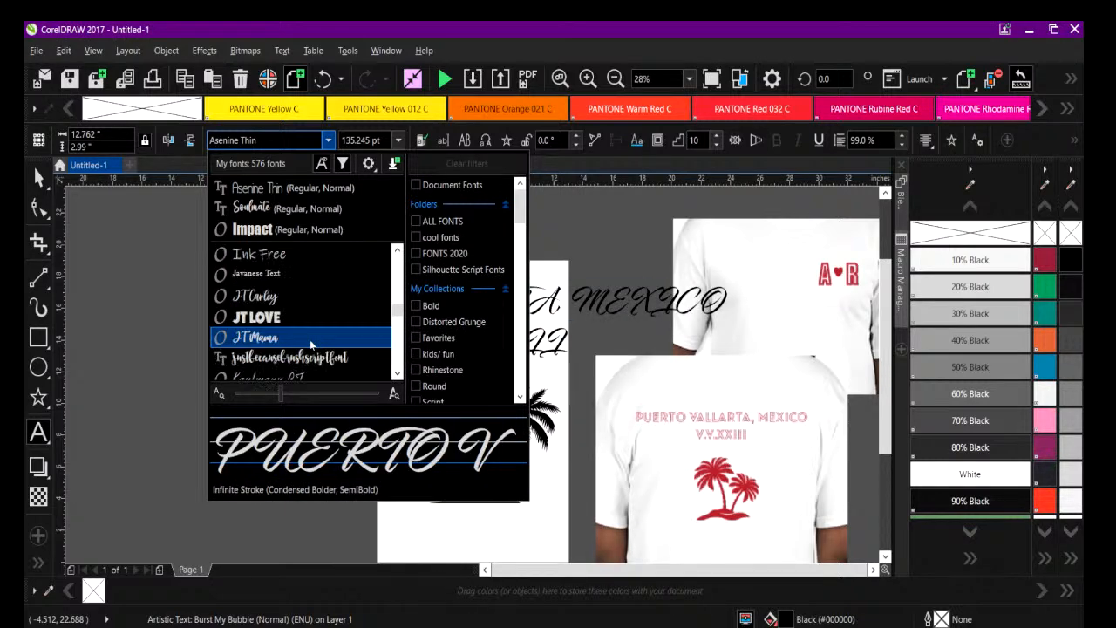
scroll(311, 343, "down", 2)
scroll(311, 344, "down", 6)
scroll(311, 344, "down", 5)
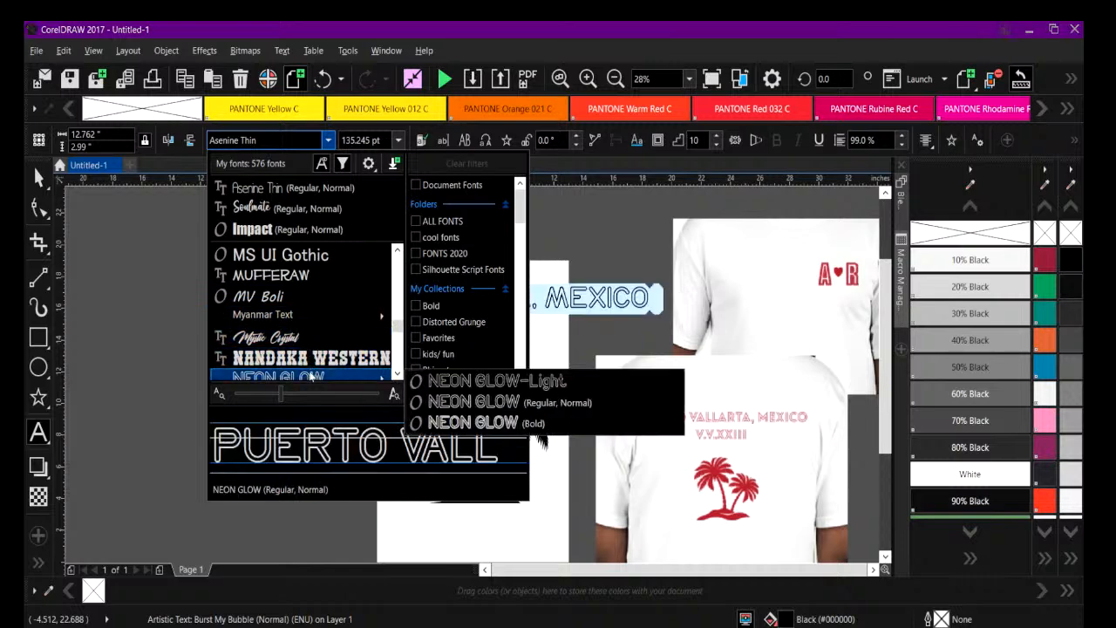
left_click(311, 375)
left_click(249, 337)
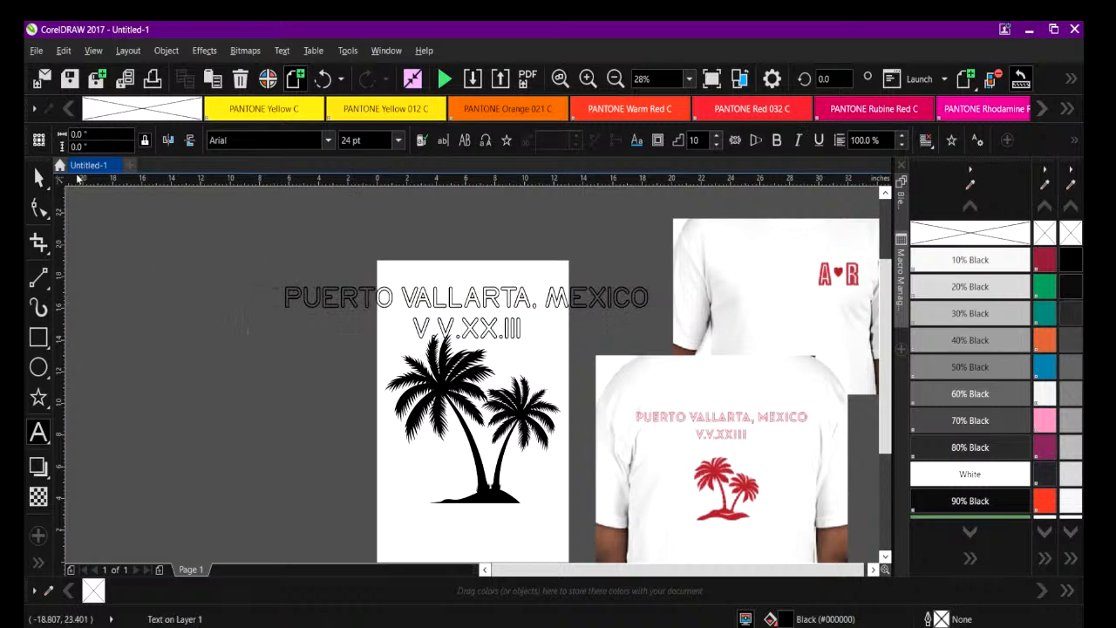
Scale the heading to about 12.1 by 1.8 inches and place it within the page above the palm trees.
left_click(39, 177)
left_click(286, 295)
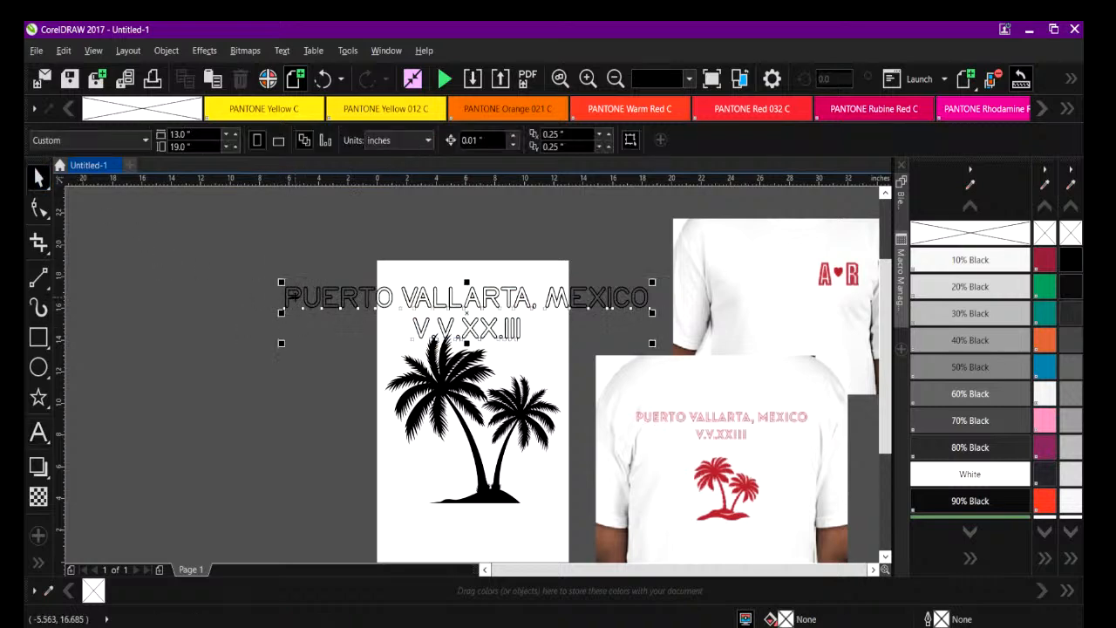
left_click_drag(281, 281, 456, 307)
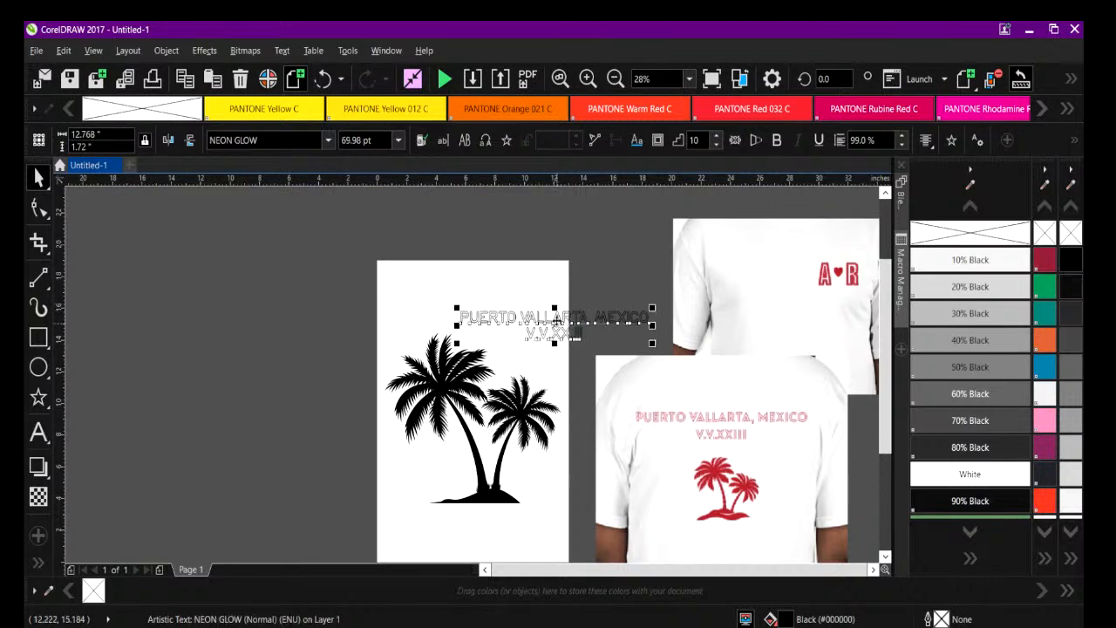
left_click_drag(554, 319, 473, 309)
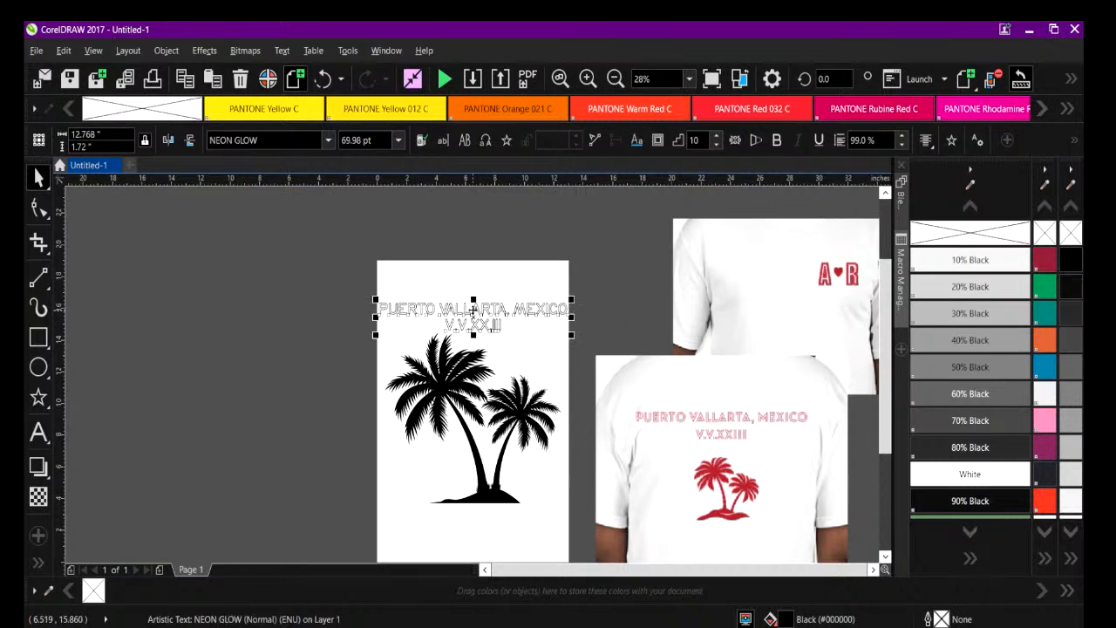
left_click_drag(571, 299, 561, 301)
left_click_drag(468, 301, 470, 313)
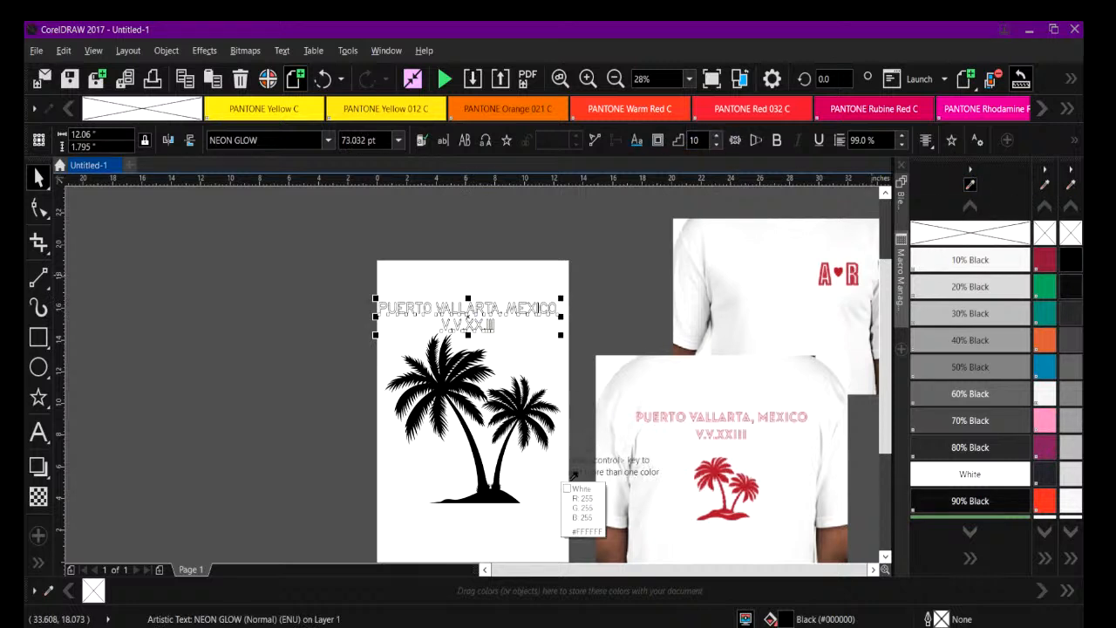
Sample the dark red from the mockup's palm tree and fill the heading and palm trees with R183 G42 B48.
left_click(716, 479)
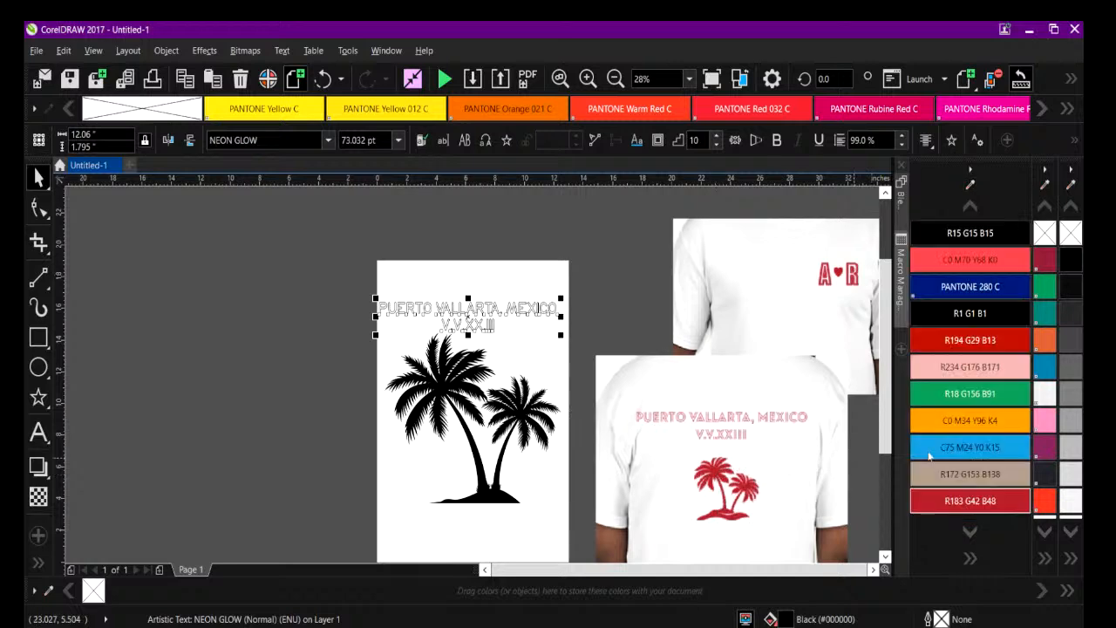
left_click_drag(295, 261, 580, 543)
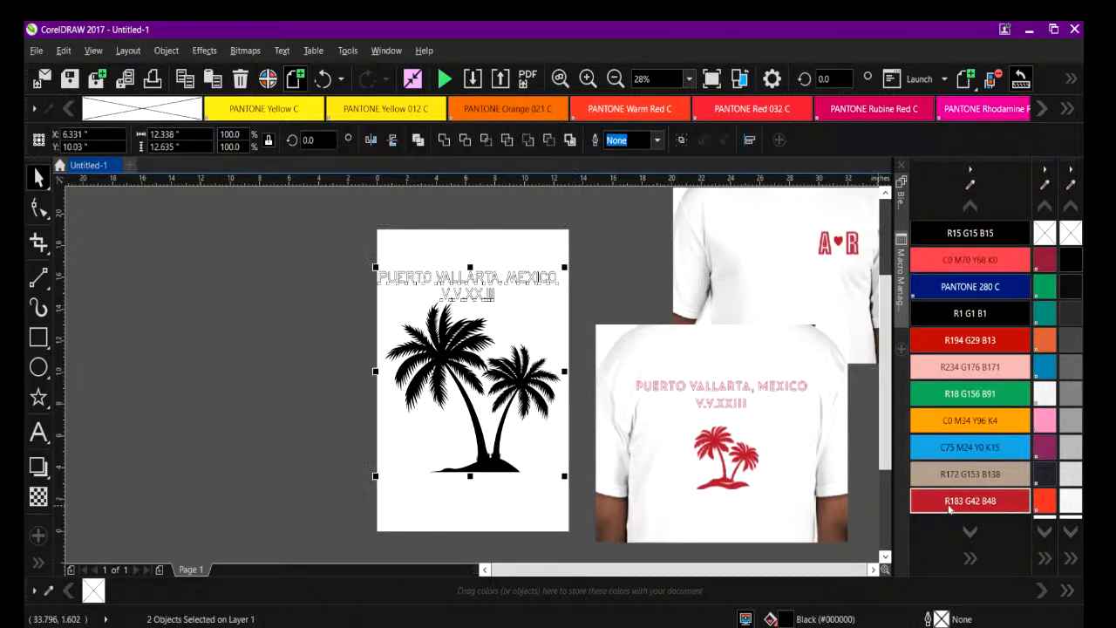
left_click(969, 501)
left_click(598, 285)
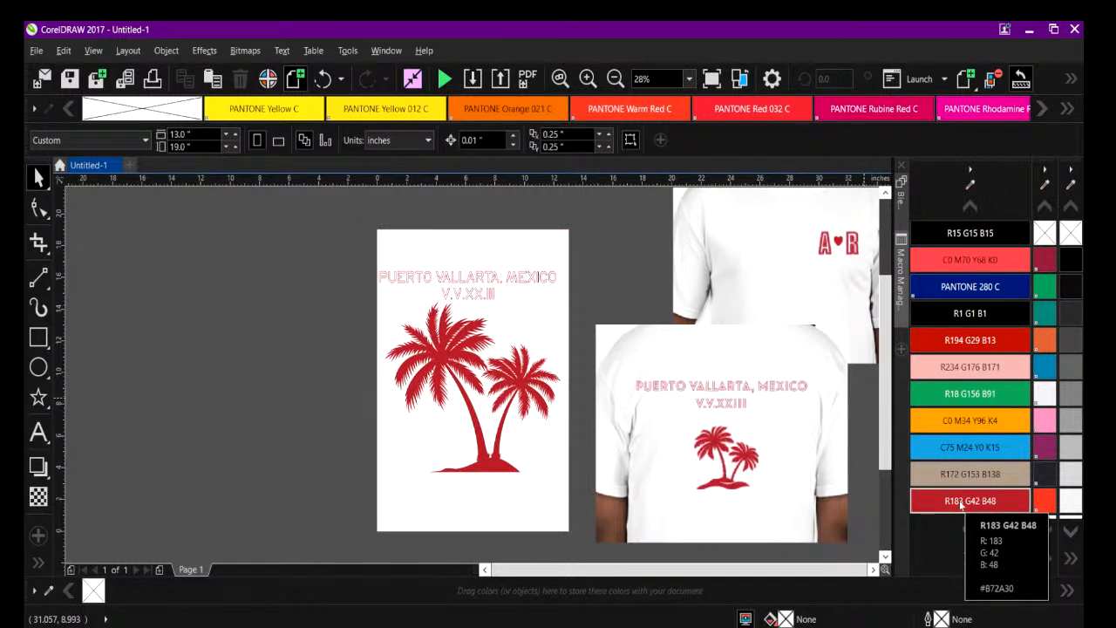
Move the heading slightly to the right so it sits centred above the palm trees.
left_click_drag(348, 246, 572, 464)
left_click(324, 311)
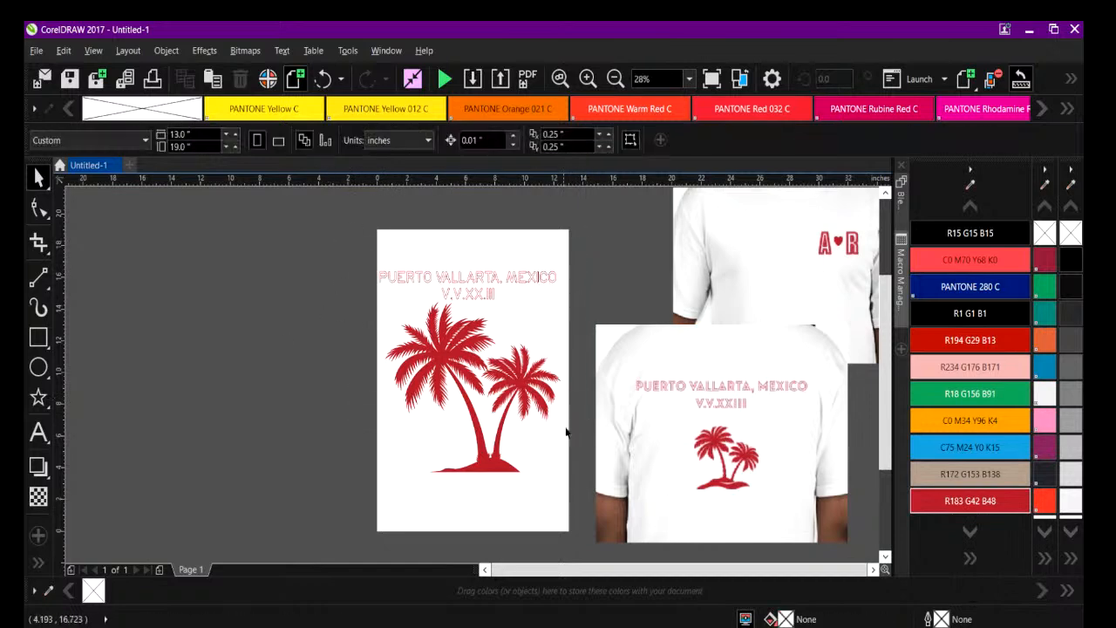
left_click(463, 281)
left_click_drag(462, 281, 466, 286)
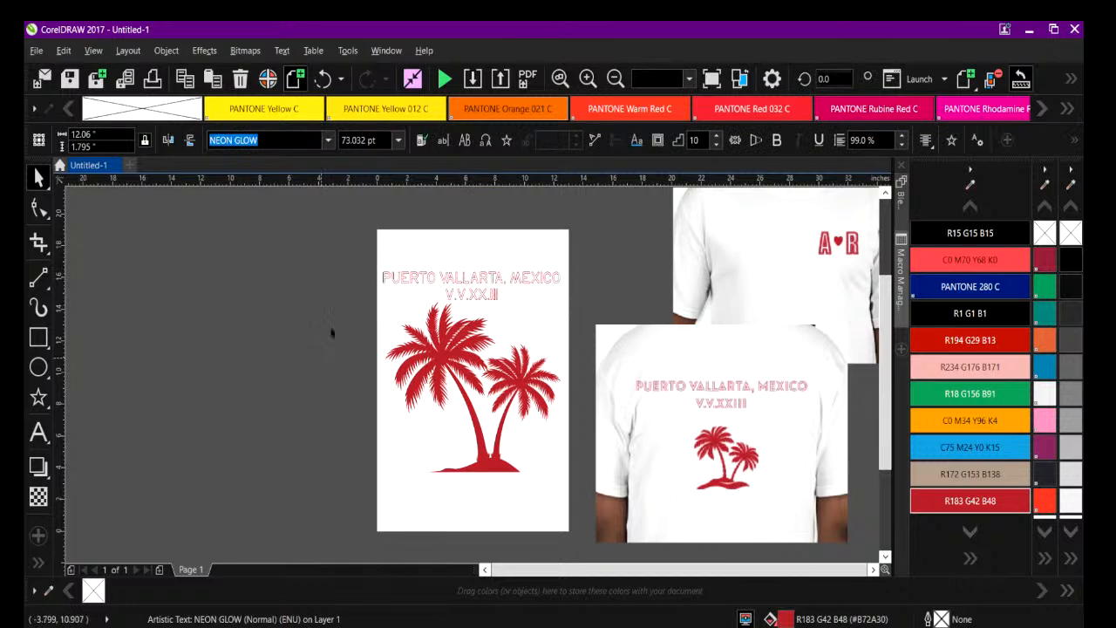
left_click(324, 354)
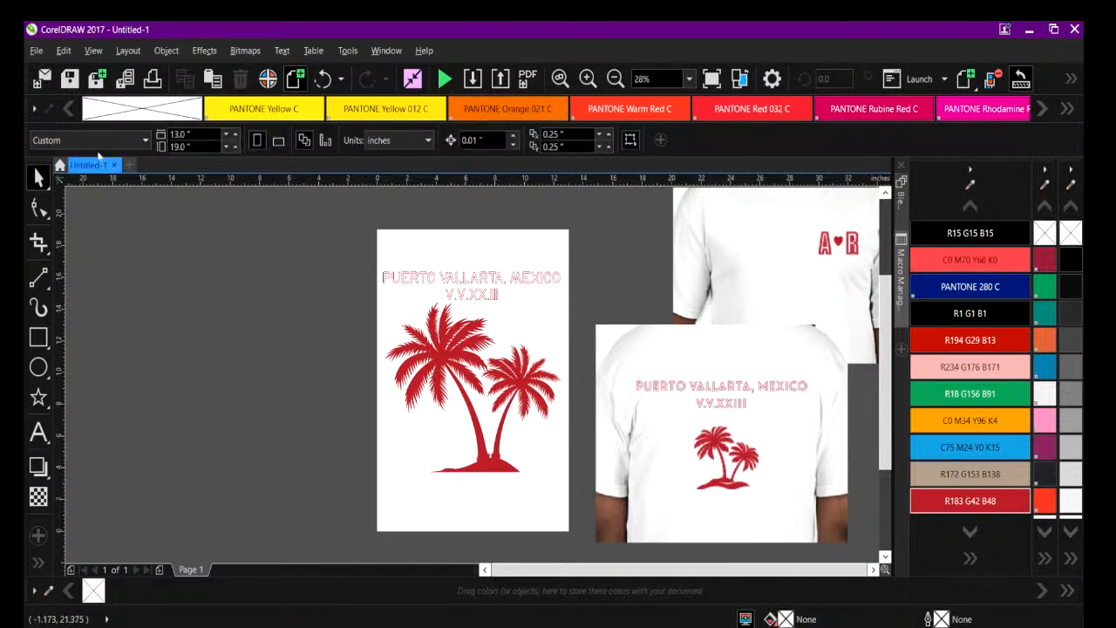
Fill both the heading and the palm trees with the named Red swatch of the spot RGB palette.
left_click(36, 50)
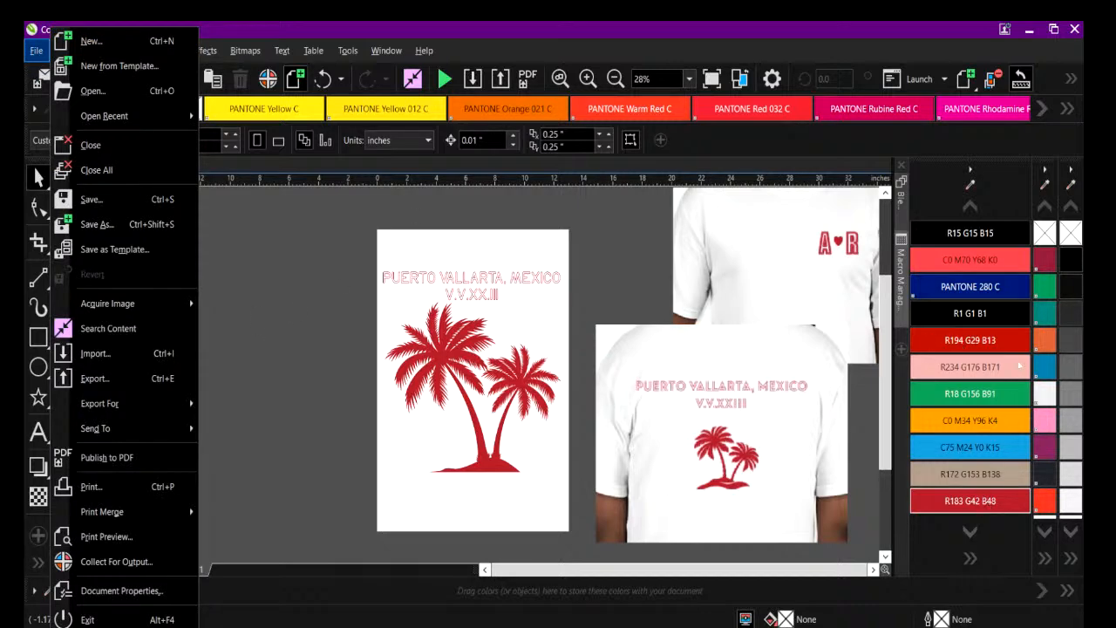
scroll(994, 373, "down", 5)
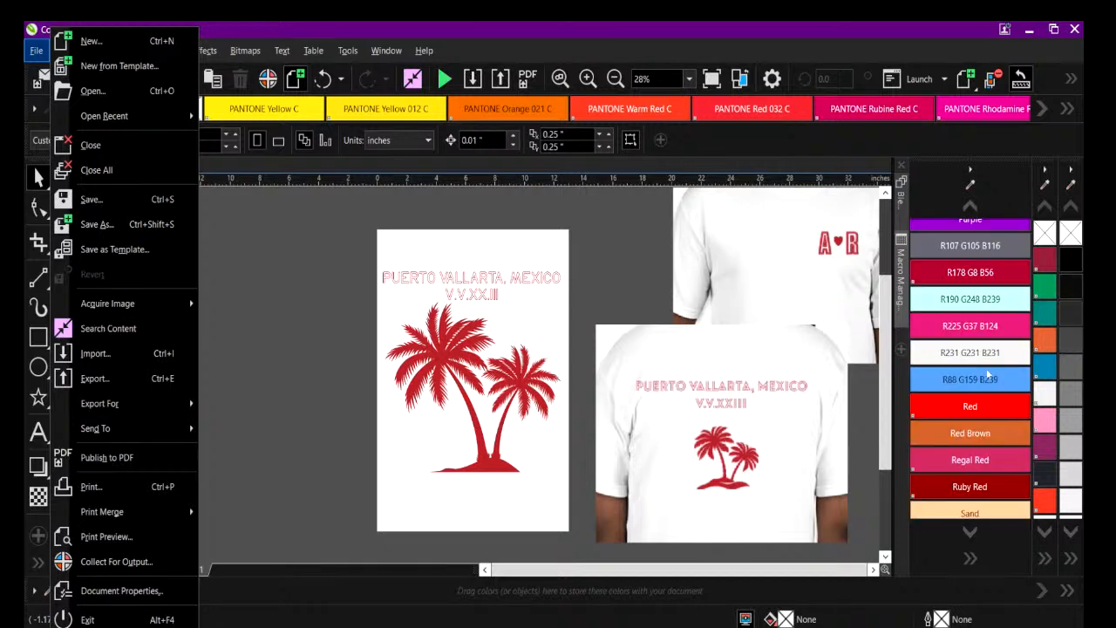
left_click(346, 262)
left_click_drag(347, 250, 680, 532)
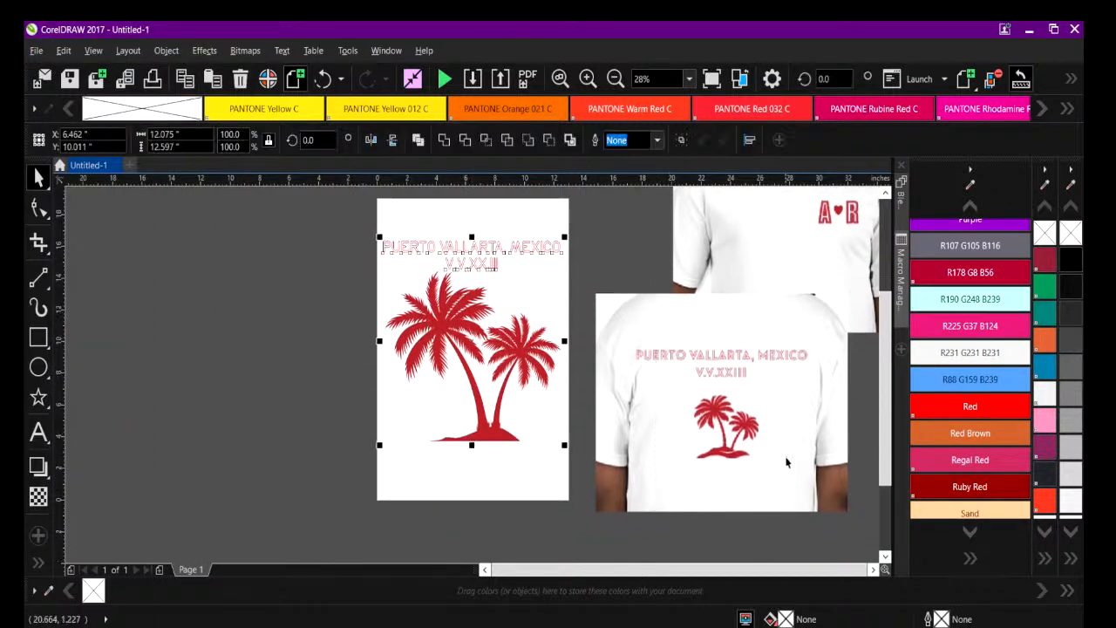
left_click(964, 407)
left_click(715, 276)
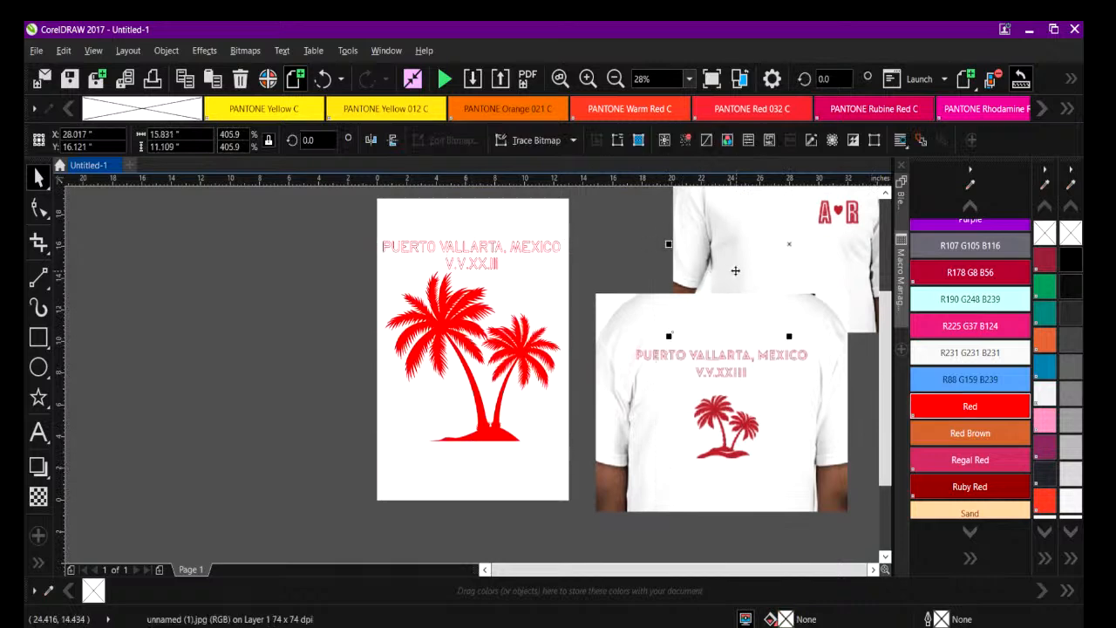
Add the artistic text "A R" beside the page, with a wide gap between the letters, at about 10.6 by 4.1 inches.
left_click_drag(366, 230, 595, 489)
left_click(37, 430)
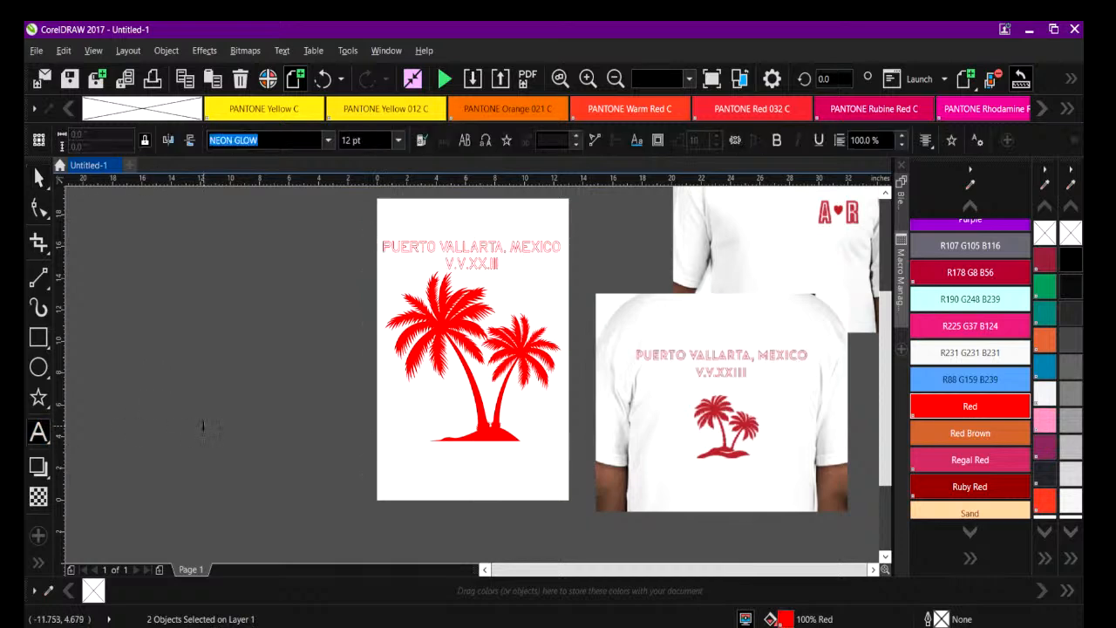
left_click(205, 425)
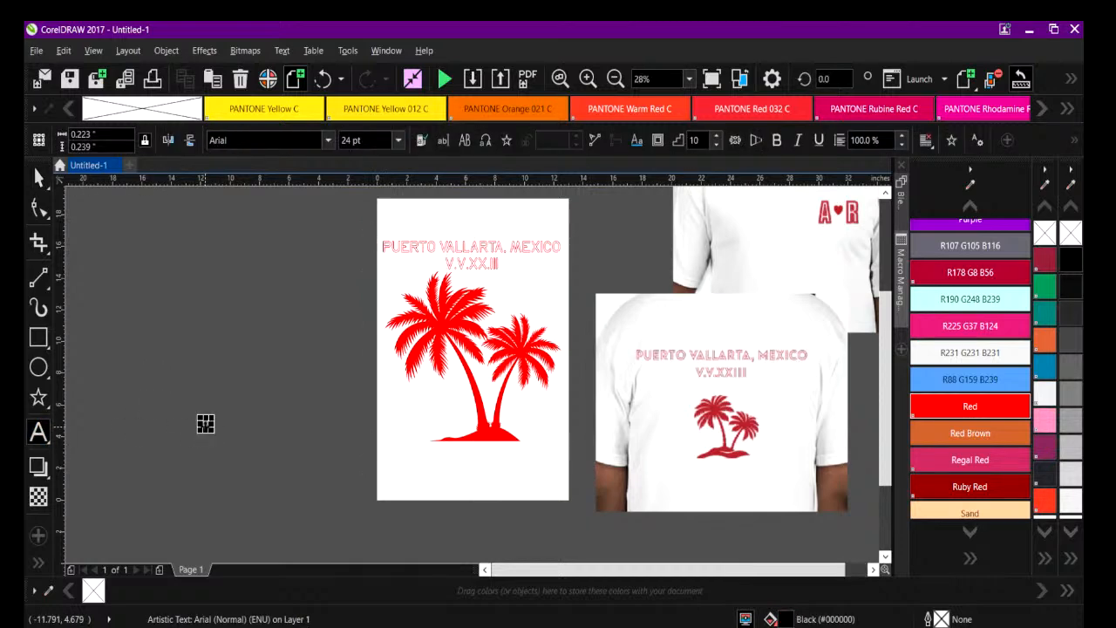
type("A♥R")
left_click_drag(225, 436, 319, 498)
left_click(261, 453)
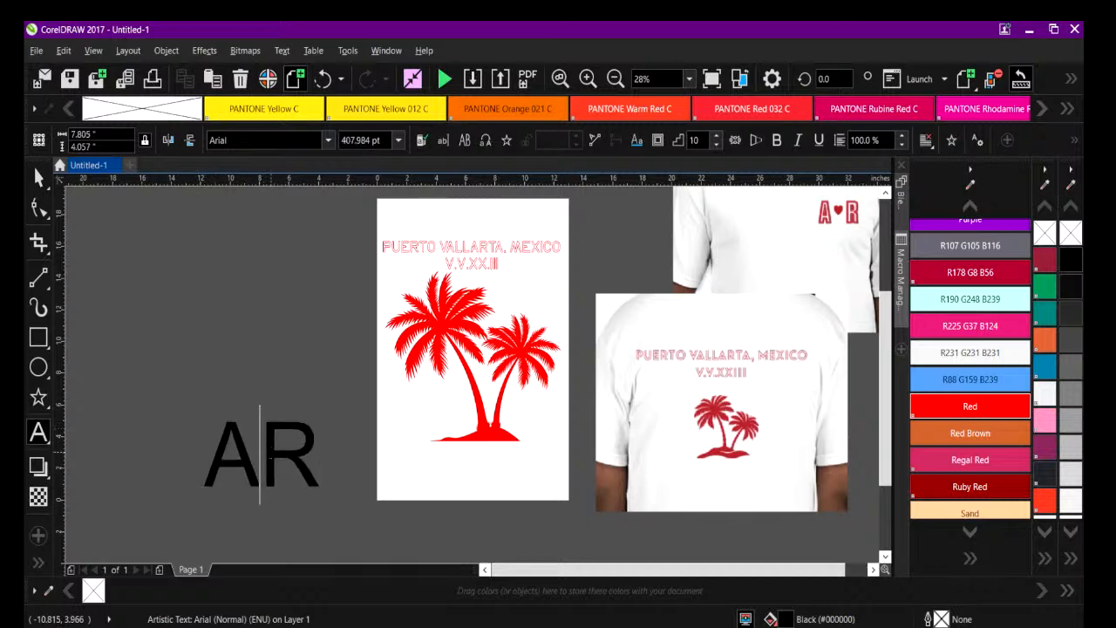
left_click(39, 177)
key("ctrl+space")
Set the A R lettering in the heading's NEON GLOW font.
left_click(407, 248)
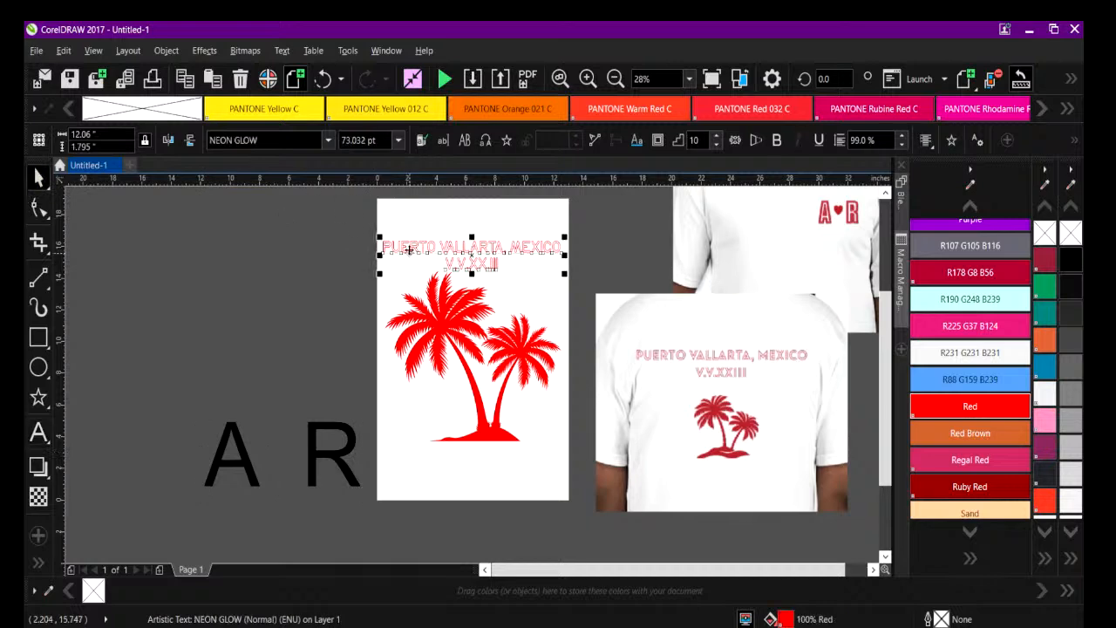
left_click(207, 465)
double_click(214, 464)
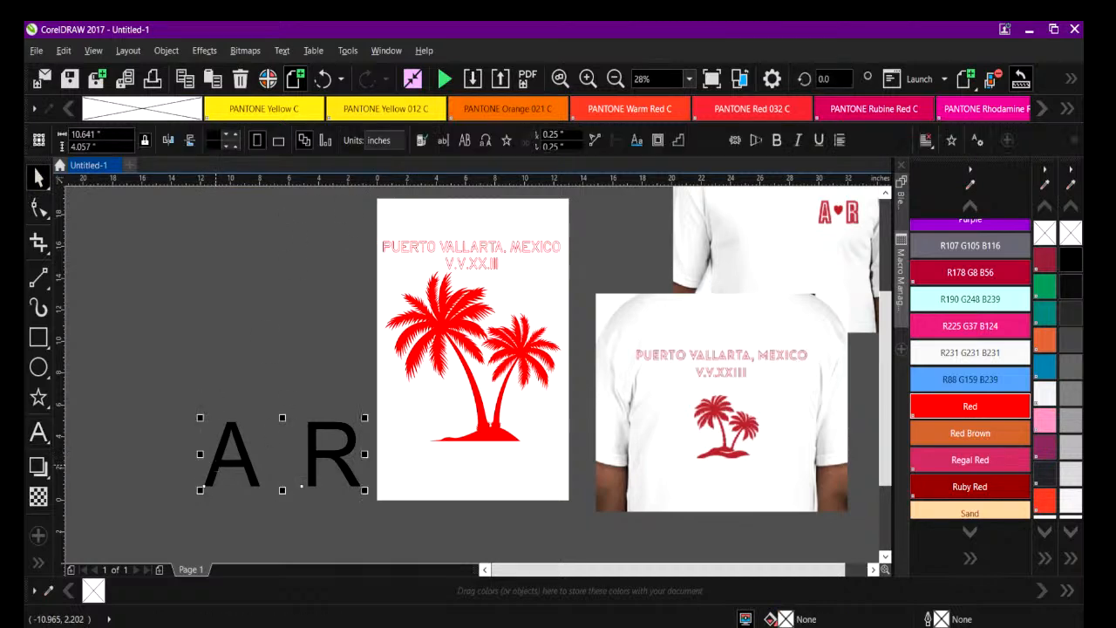
left_click_drag(207, 453, 365, 454)
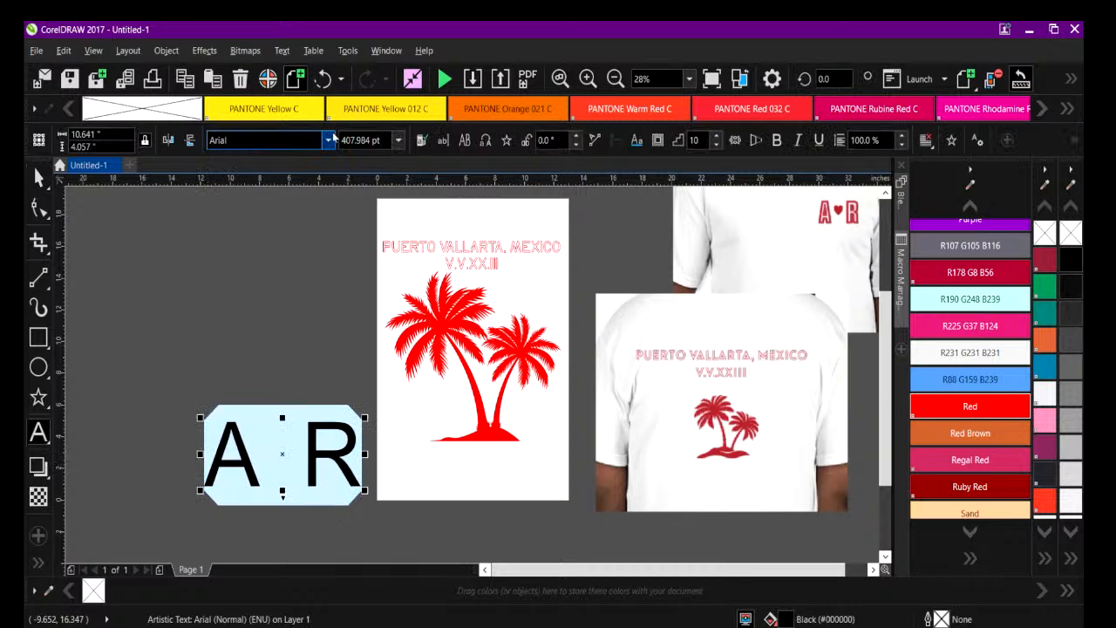
left_click(327, 142)
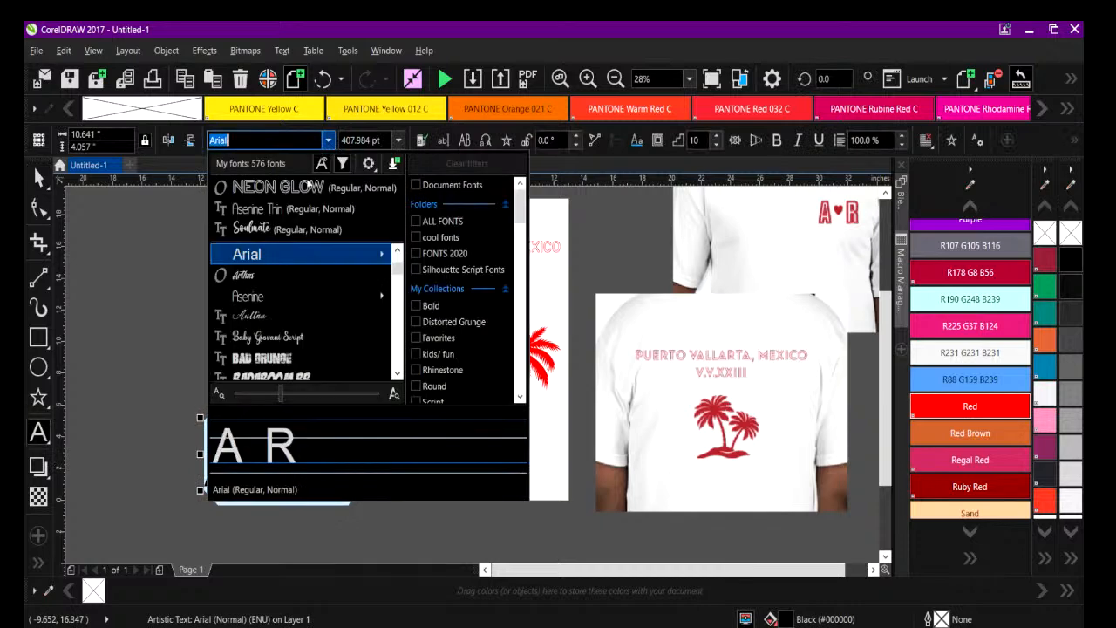
left_click(281, 190)
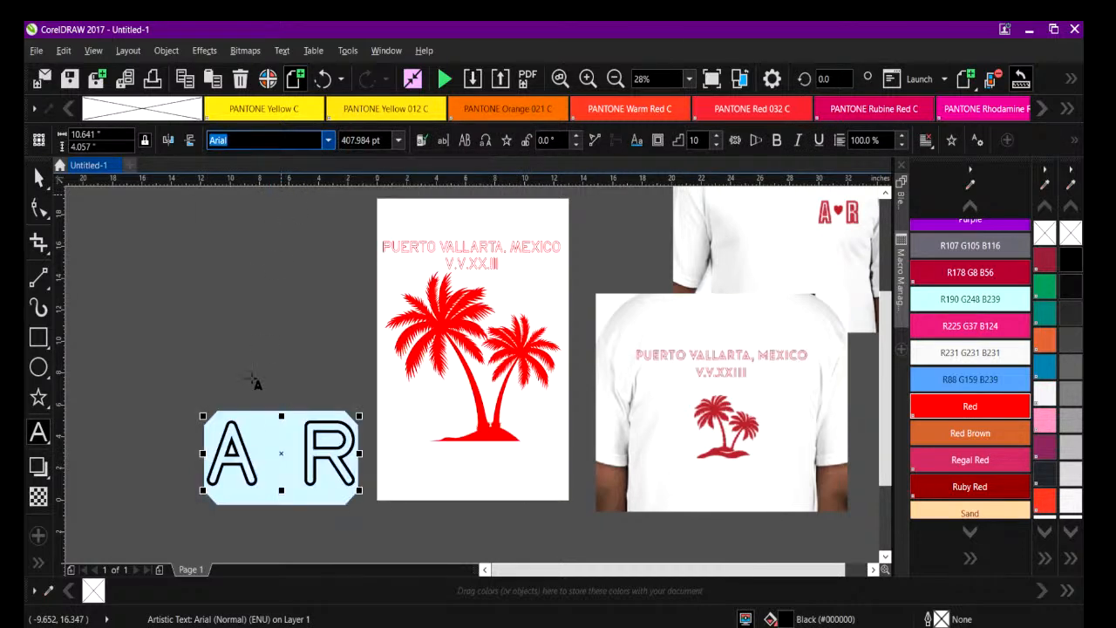
Colour the A R lettering with the Red swatch of the spot palette.
left_click(270, 460)
left_click_drag(210, 443, 363, 454)
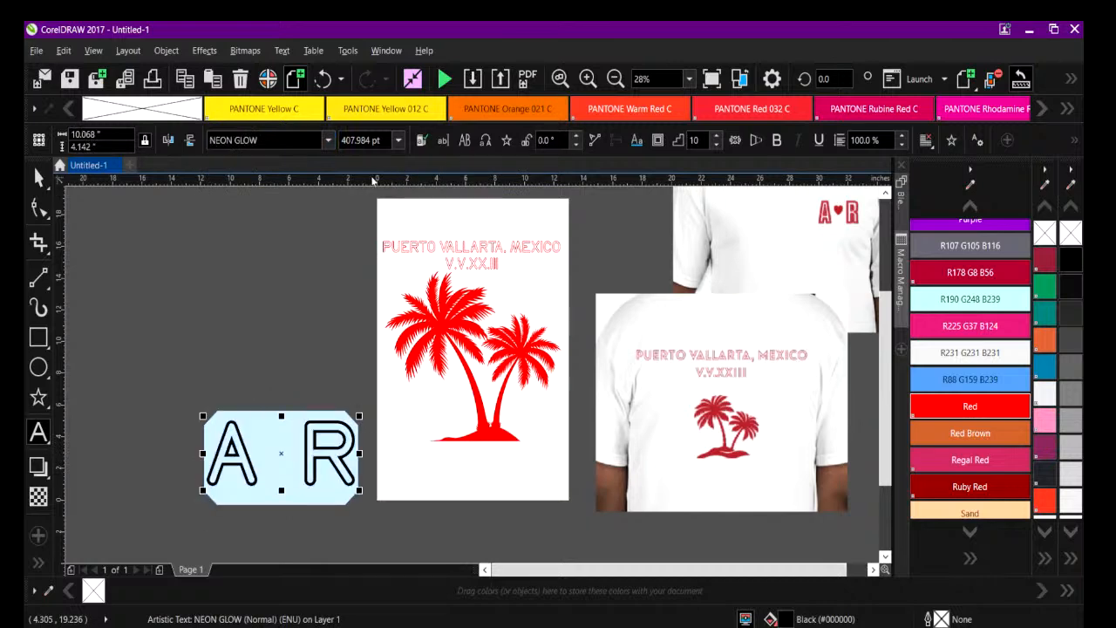
right_click(969, 406)
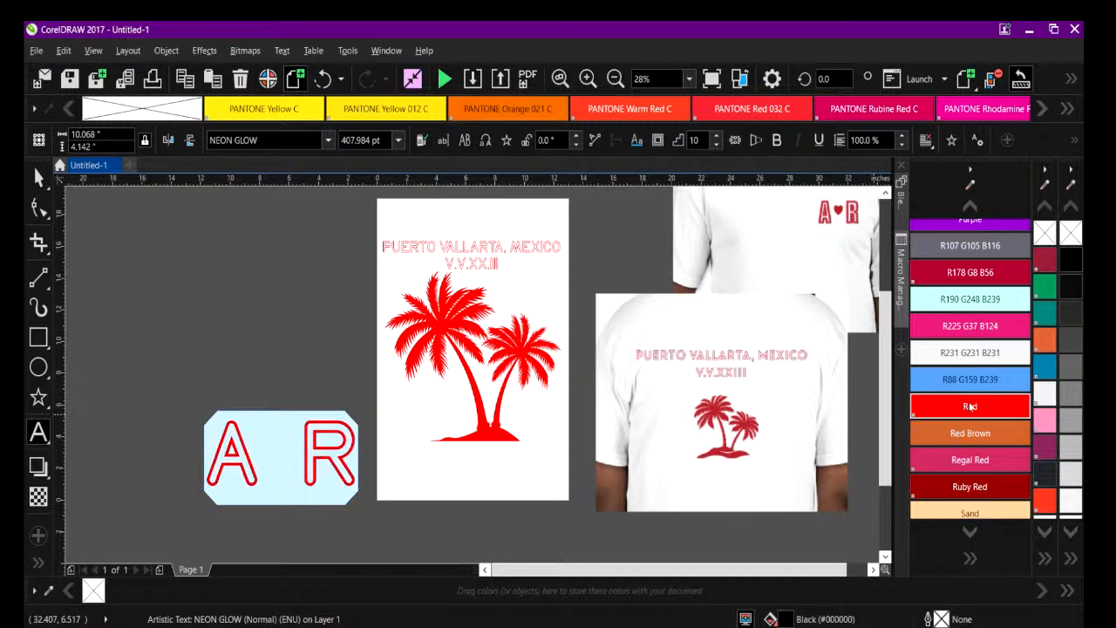
Draw a heart basic shape about 2.4 by 2.1 inches in the gap between the A and the R.
left_click(140, 347)
left_click(49, 351)
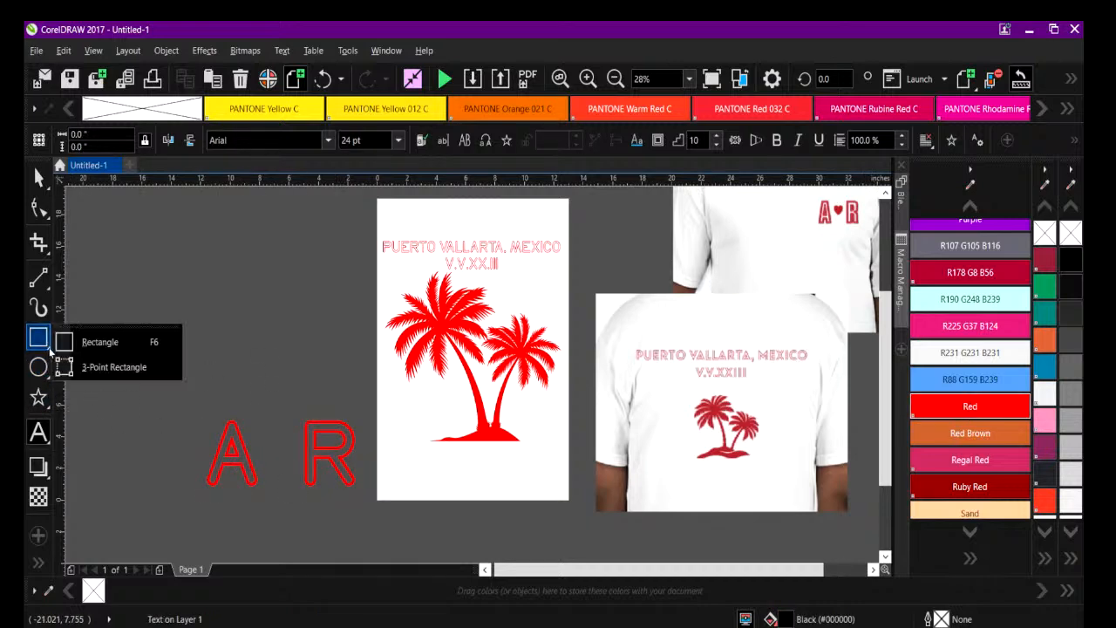
left_click(48, 372)
left_click(48, 393)
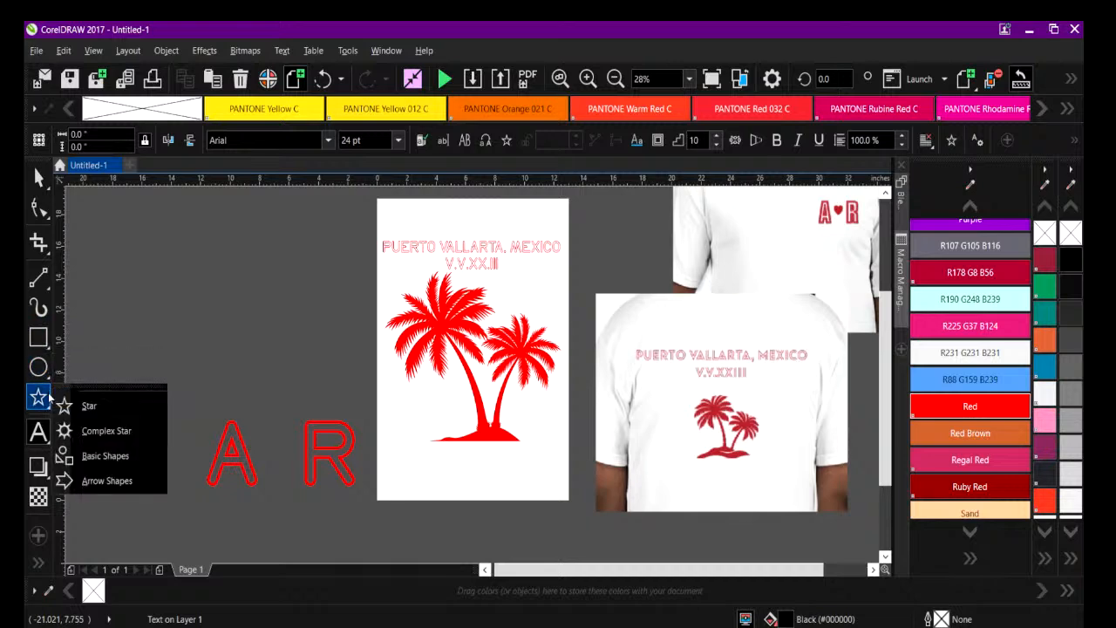
left_click(85, 464)
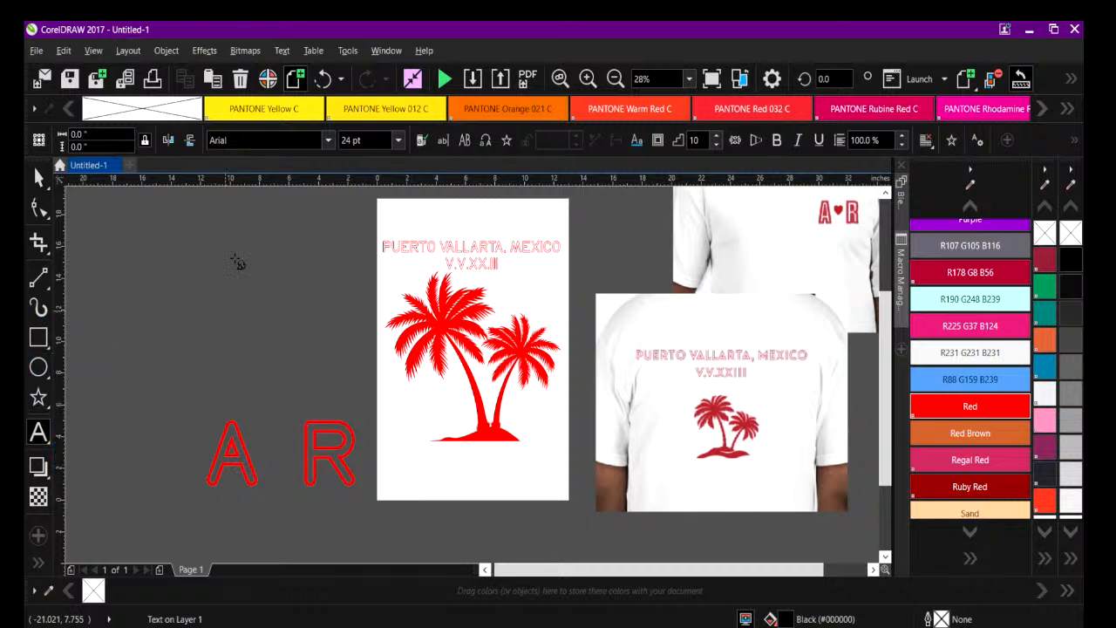
left_click(419, 141)
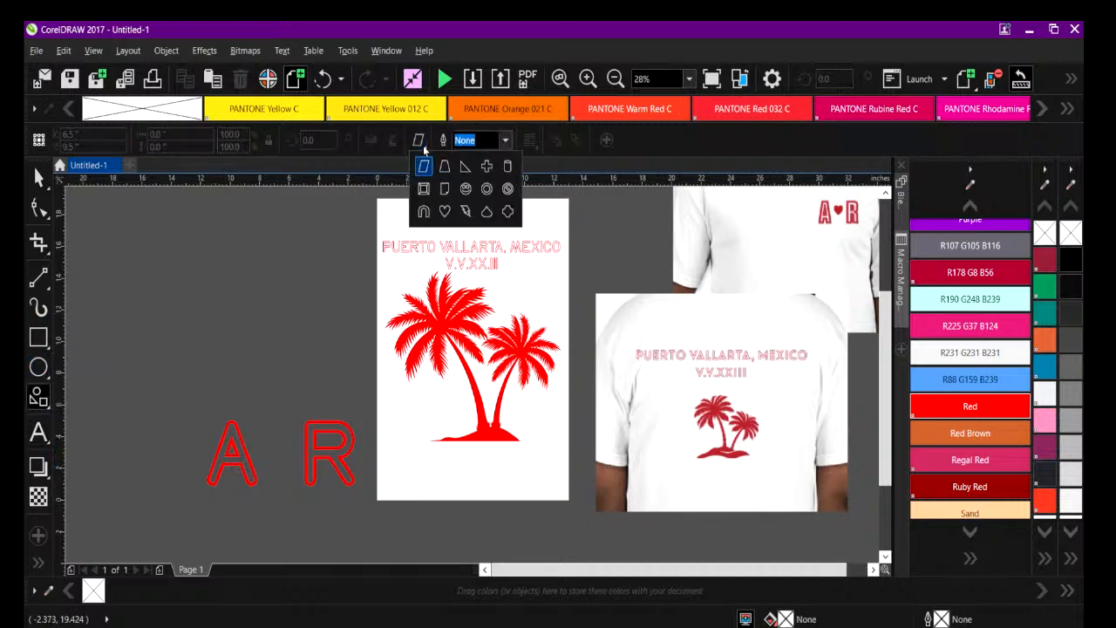
left_click(445, 211)
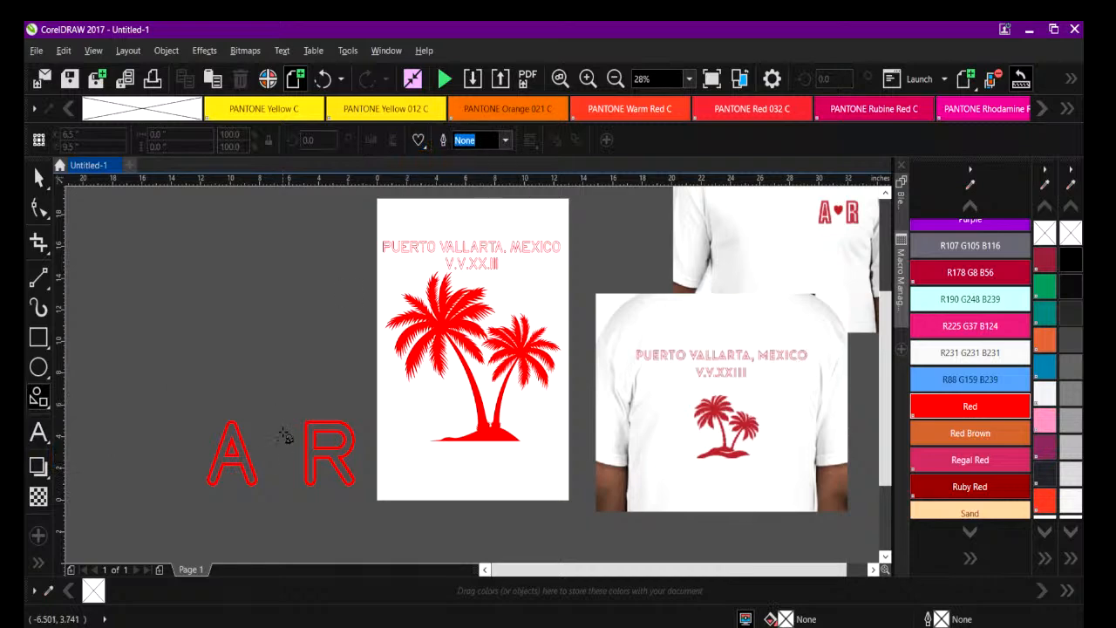
left_click_drag(279, 438, 248, 469)
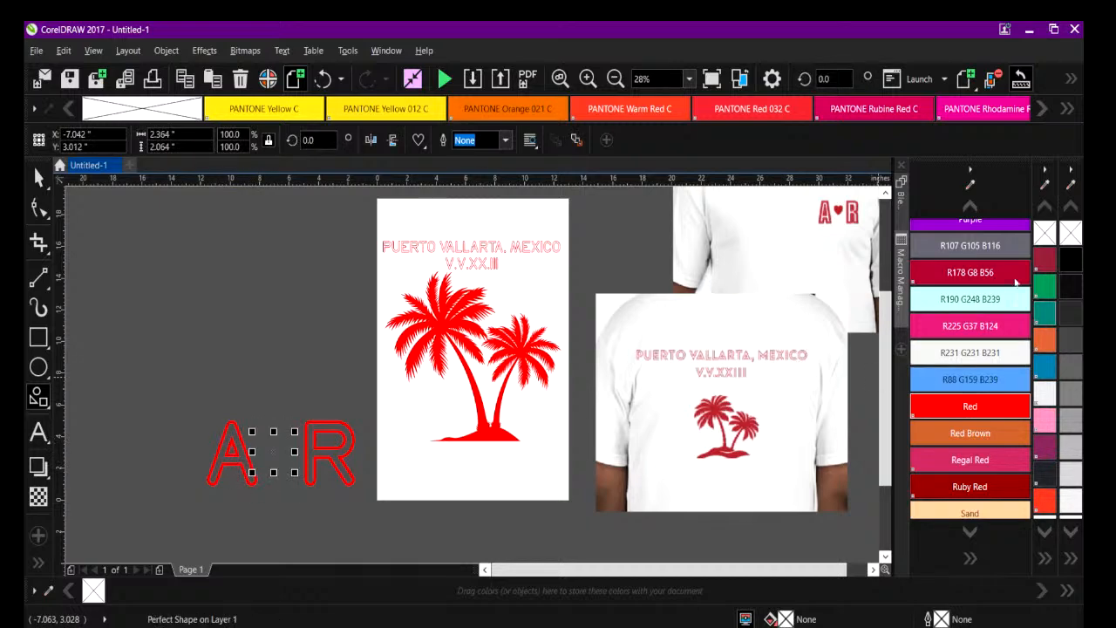
Fill the heart with the Red swatch and shift it slightly so it sits centred between the letters.
key("space")
left_click(281, 427)
left_click(272, 454)
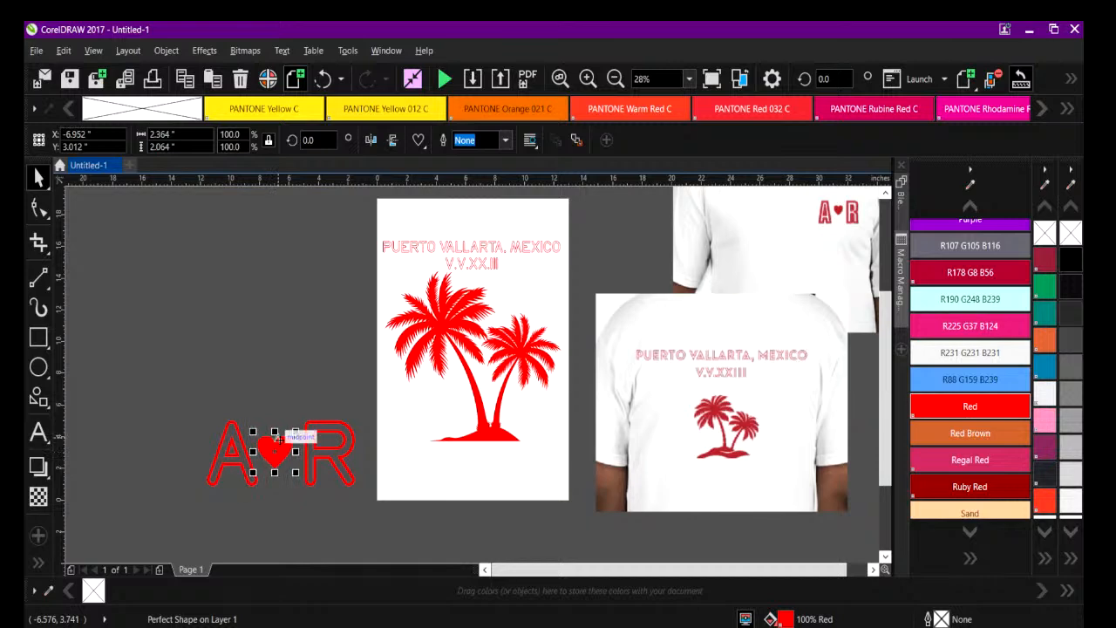
left_click_drag(280, 441, 279, 440)
Move the A R lettering and heart higher beside the page and scale them together to about 4.3 by 1.8 inches.
left_click_drag(198, 393, 406, 535)
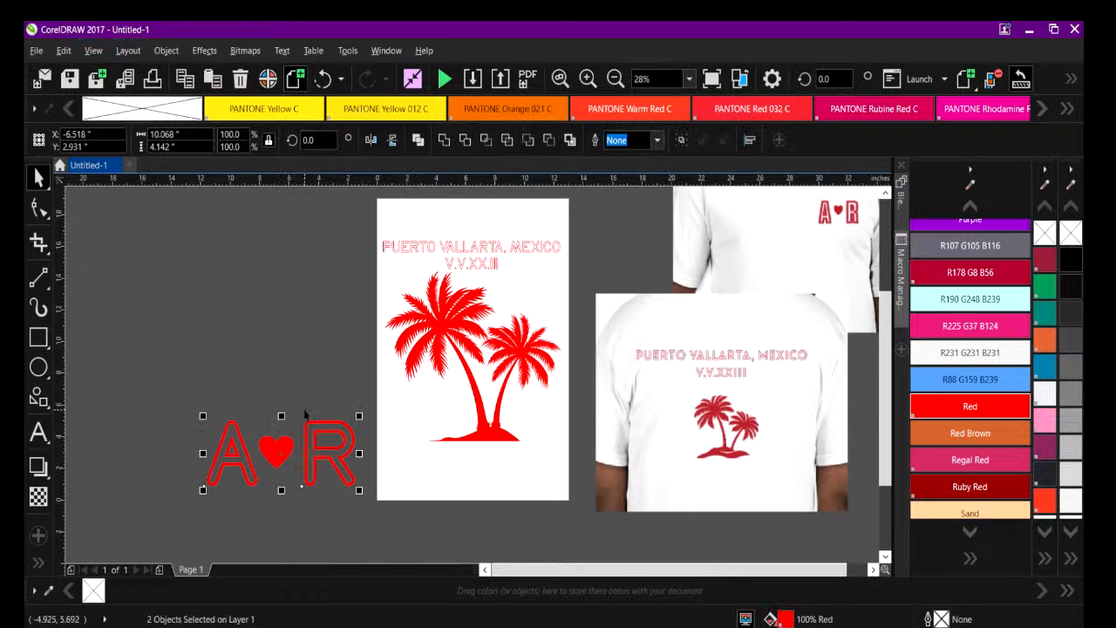
key("g")
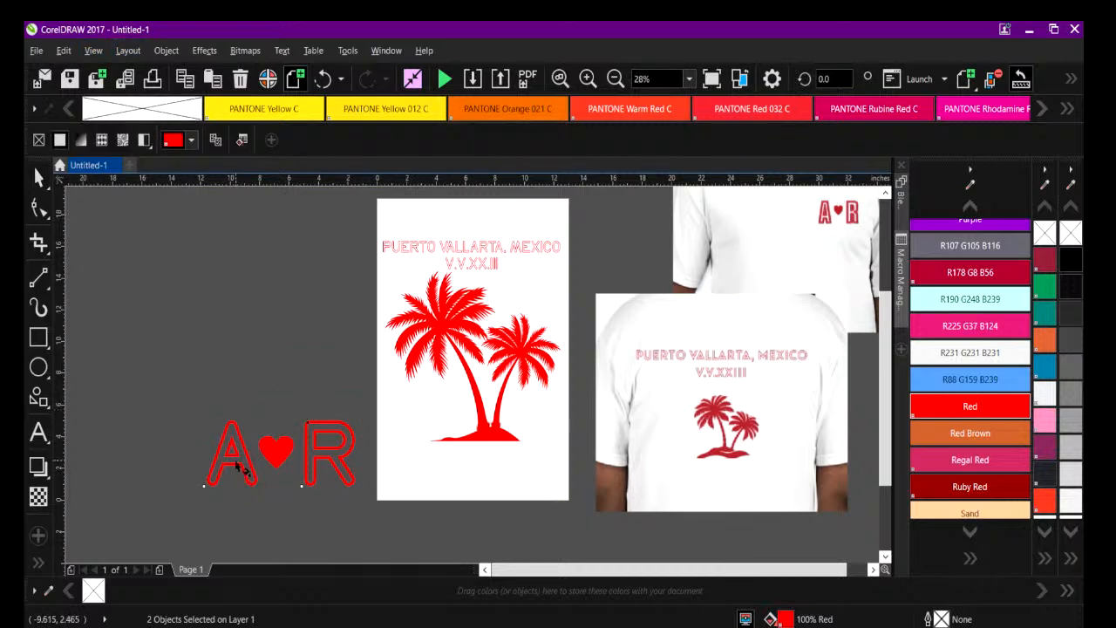
left_click(38, 178)
left_click_drag(278, 452, 243, 303)
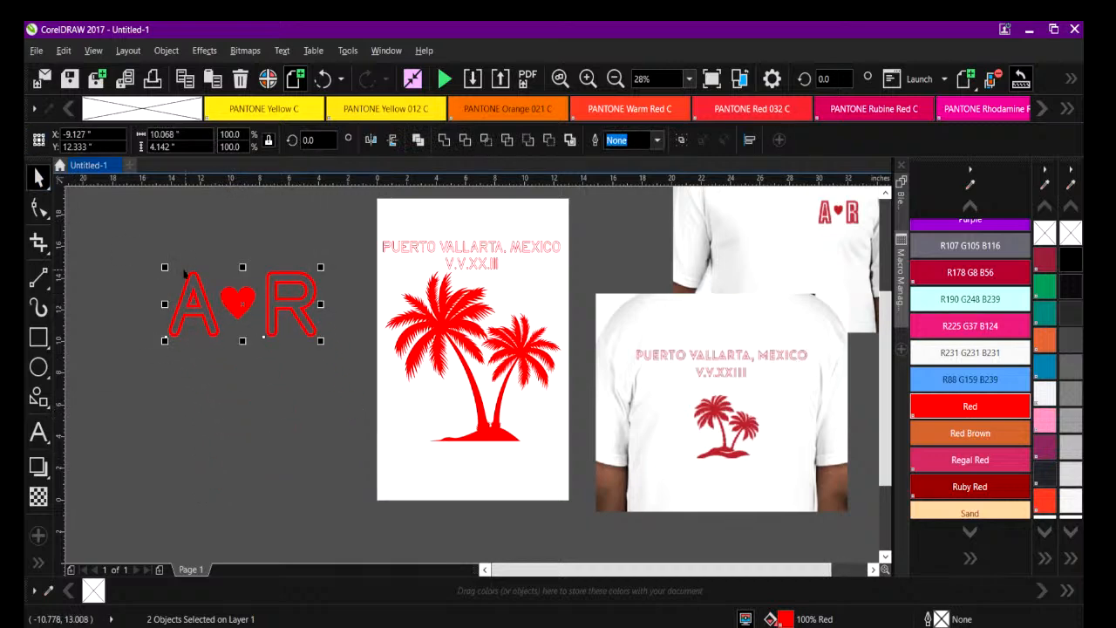
left_click_drag(164, 267, 343, 344)
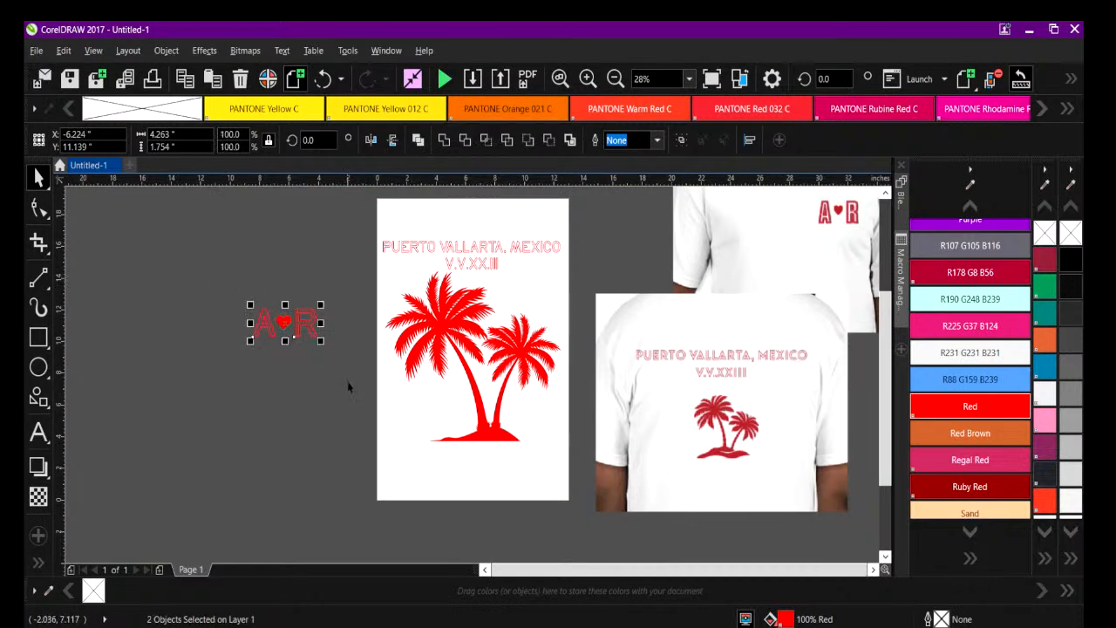
Delete both T-shirt mockup images, front and back, beside the page.
left_click(747, 338)
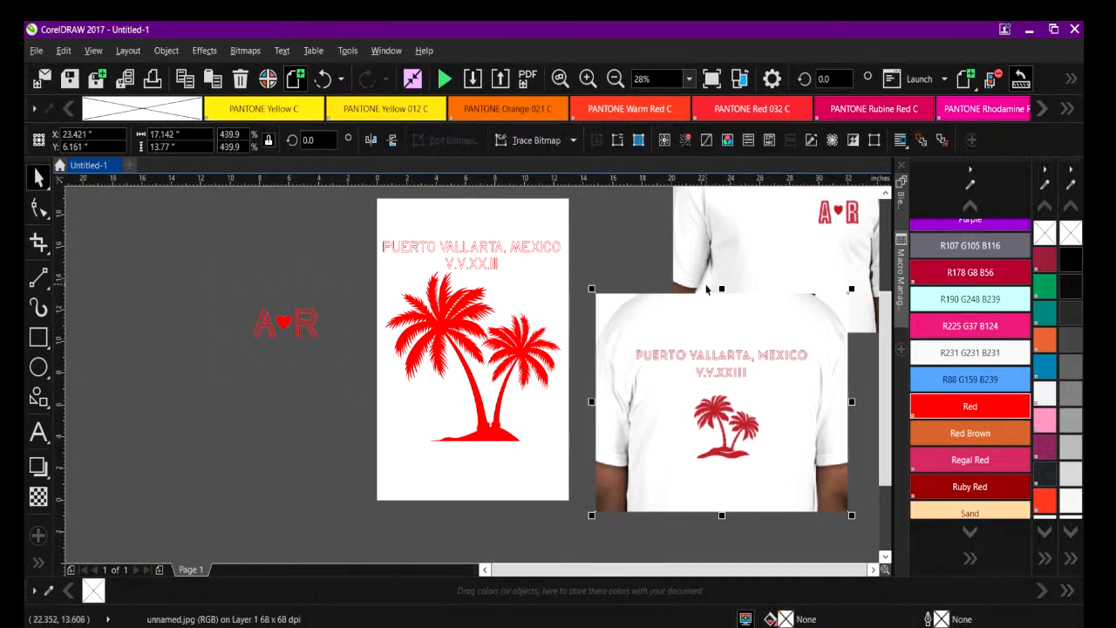
left_click(731, 245)
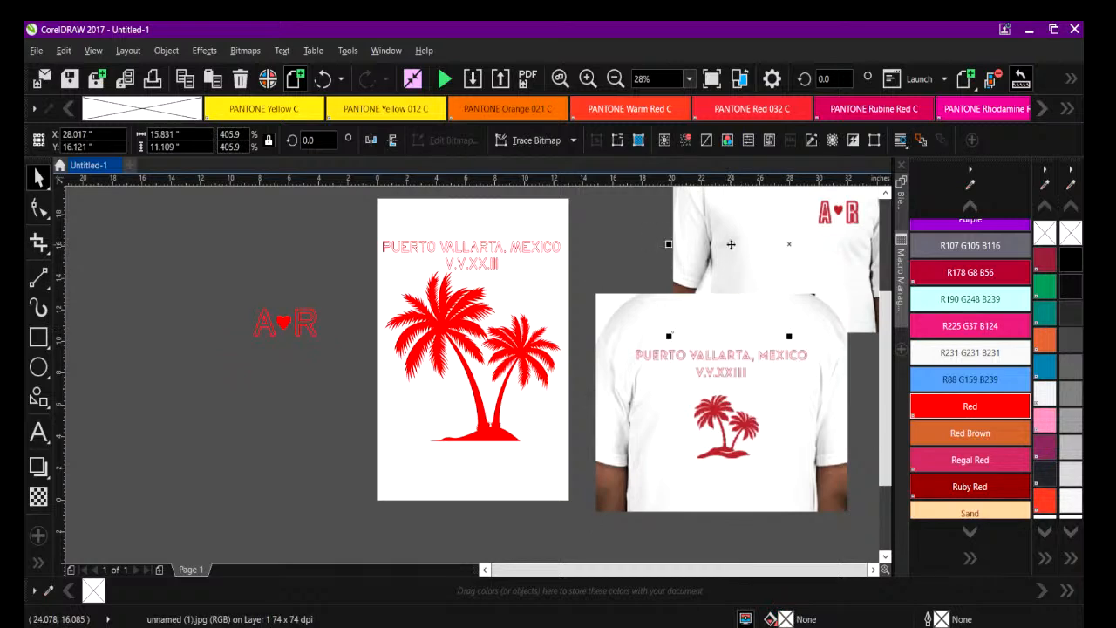
key("Delete")
left_click(711, 324)
key("Delete")
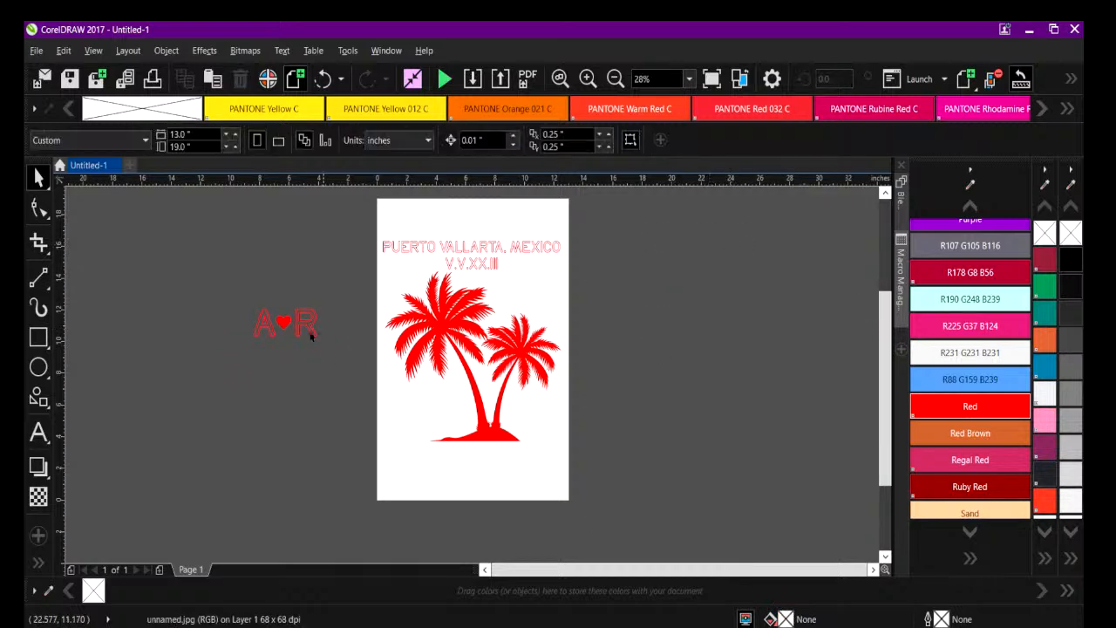
Place the A-heart-R artwork in the page's lower left corner, below the palm trees.
left_click_drag(187, 277, 426, 472)
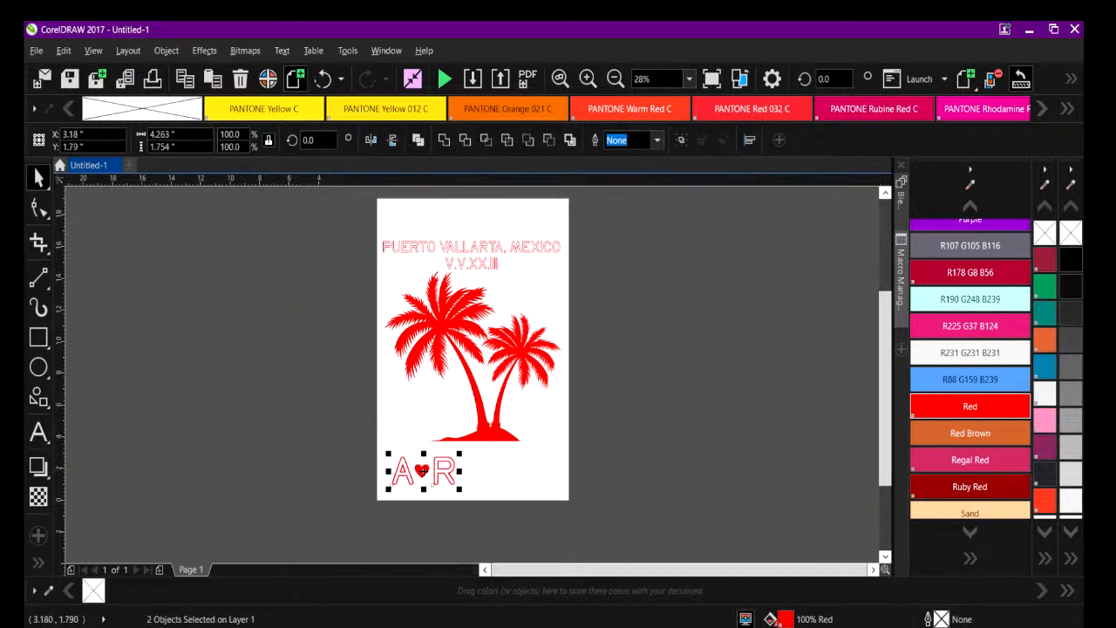
left_click(281, 423)
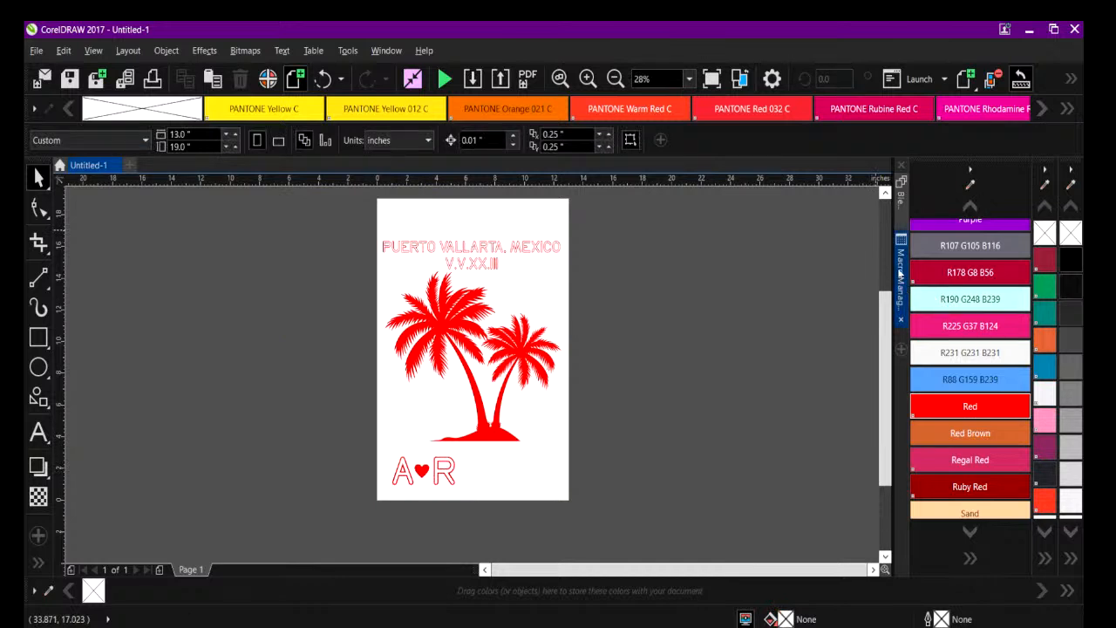
left_click(900, 273)
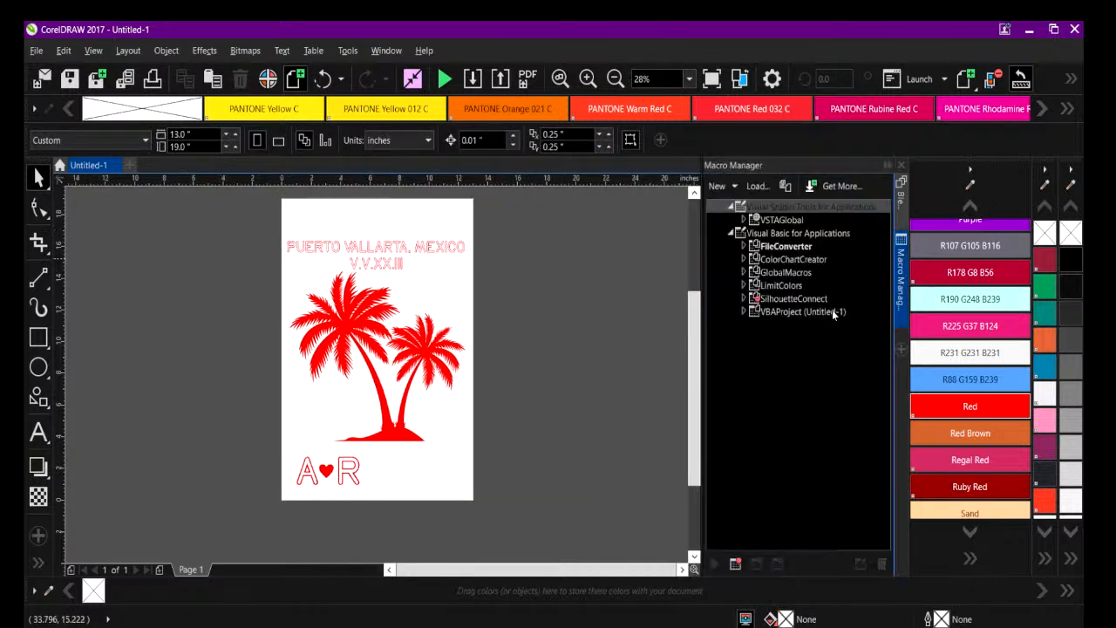
left_click(888, 166)
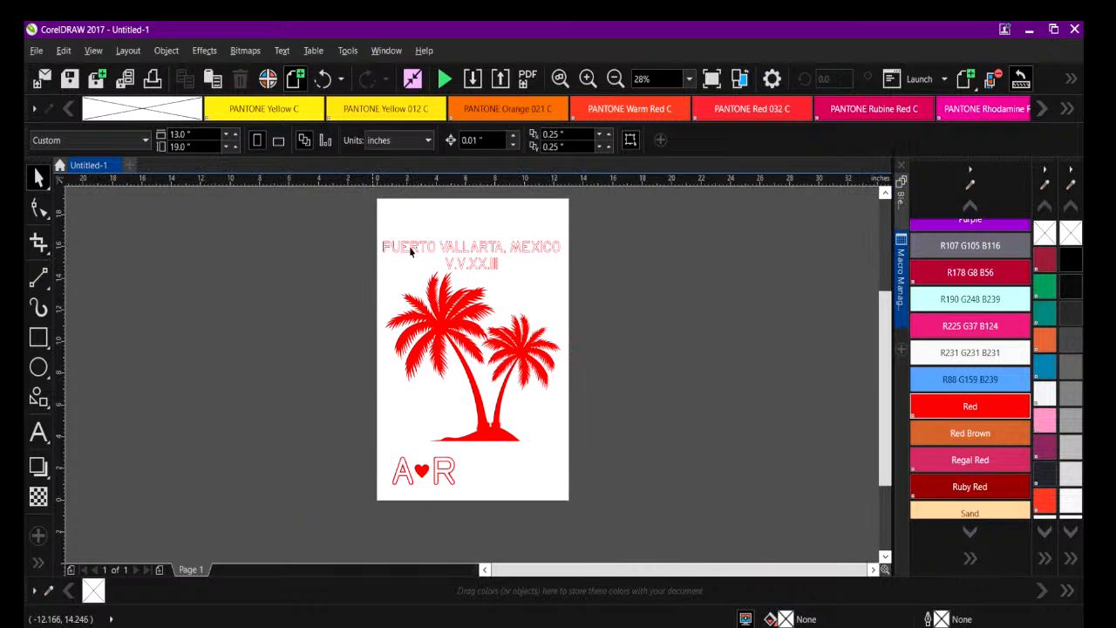
Create a new document from the 4 JOB PROOF BASIC template in My Templates.
left_click(35, 50)
left_click(96, 67)
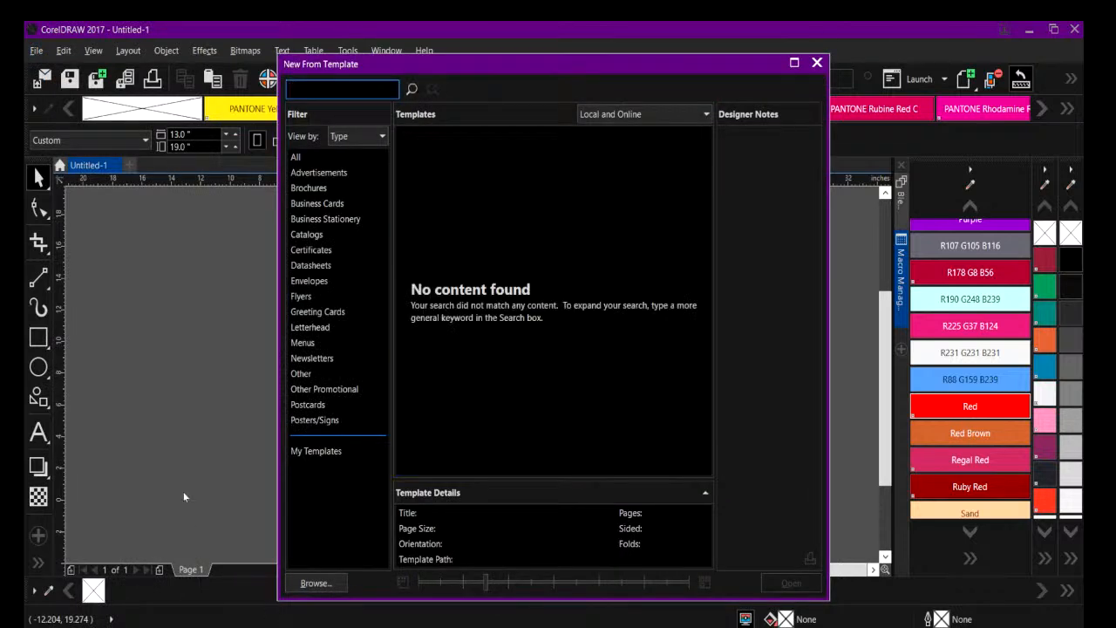
left_click(305, 450)
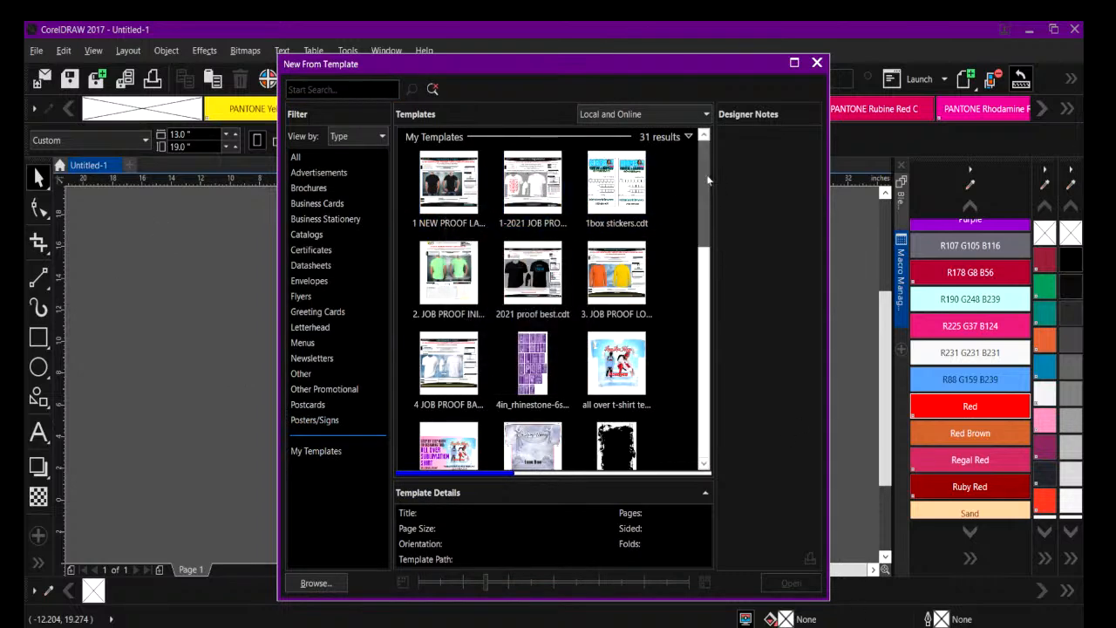
scroll(706, 194, "down", 3)
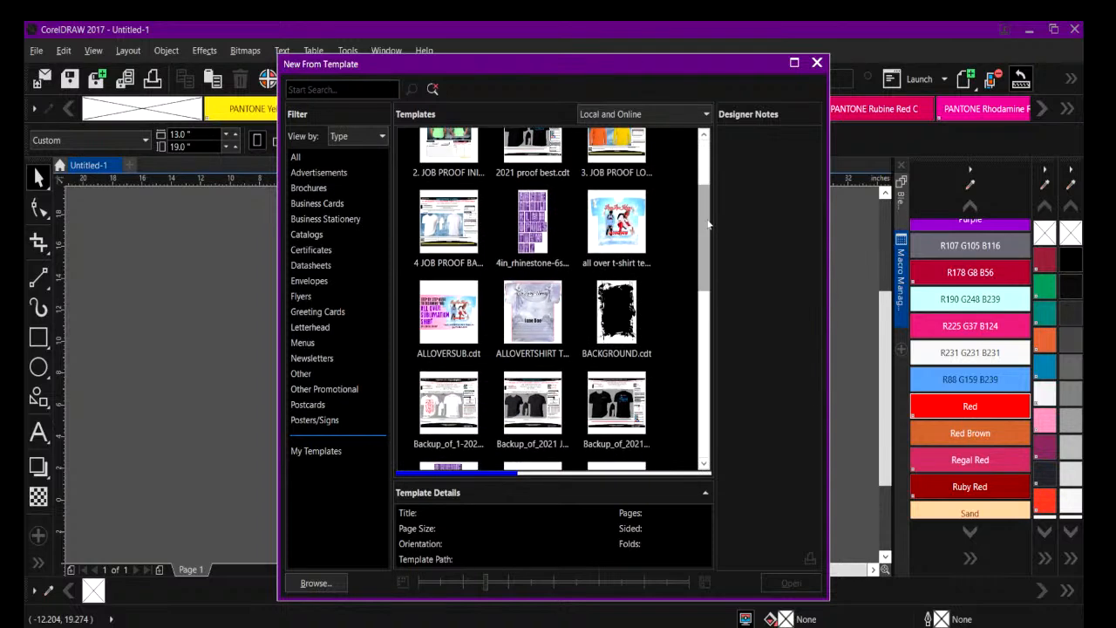
left_click(448, 225)
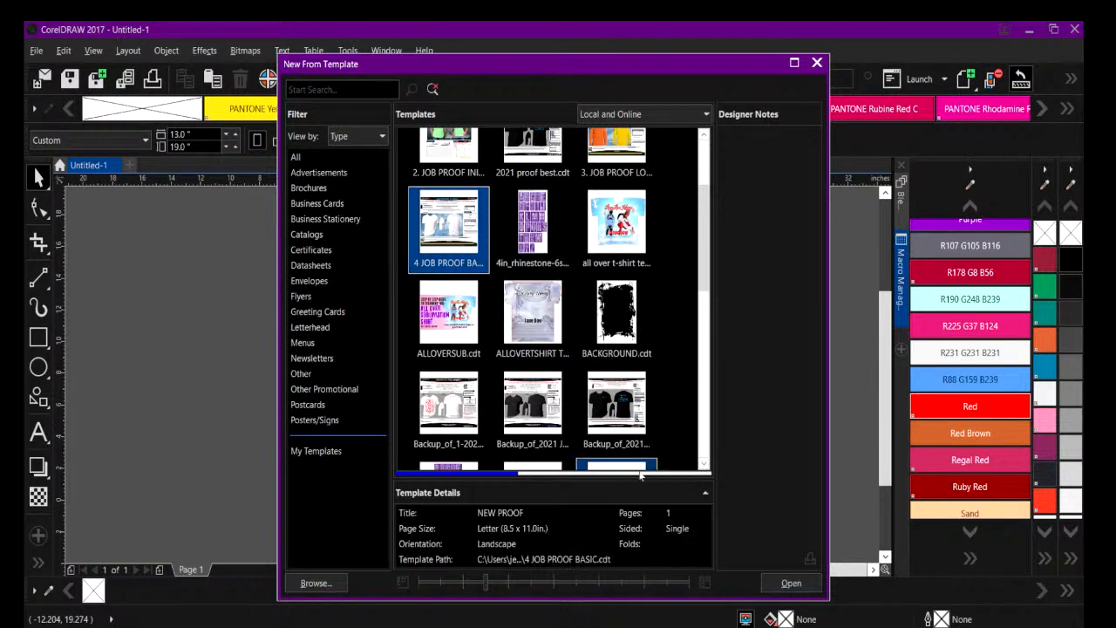
left_click(790, 581)
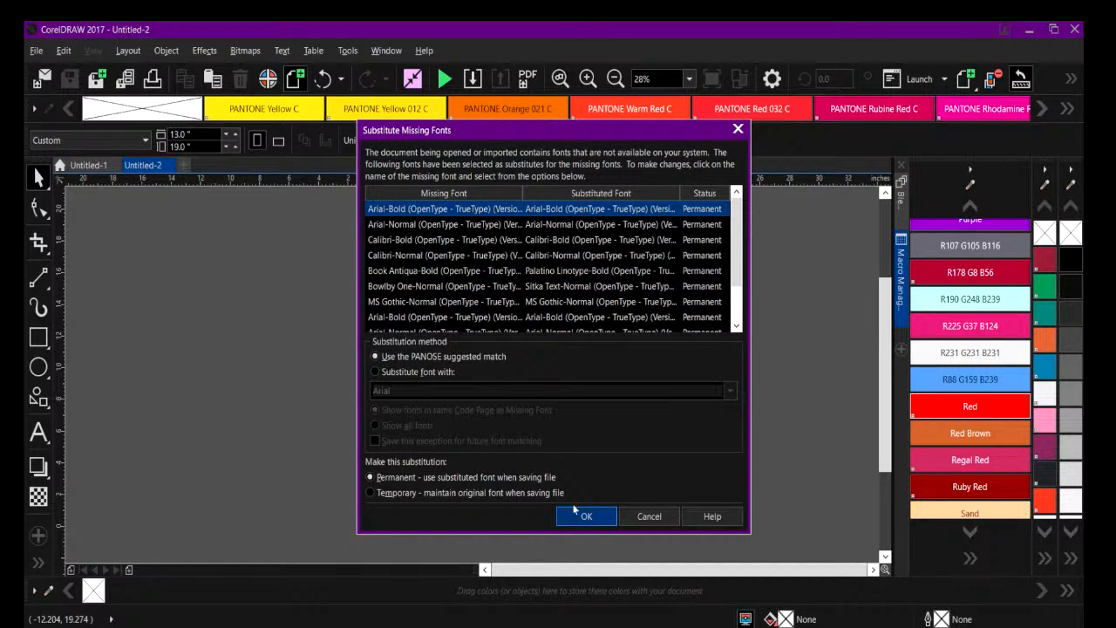
Accept permanent substitution of the template's missing fonts using the PANOSE suggested match.
left_click(379, 373)
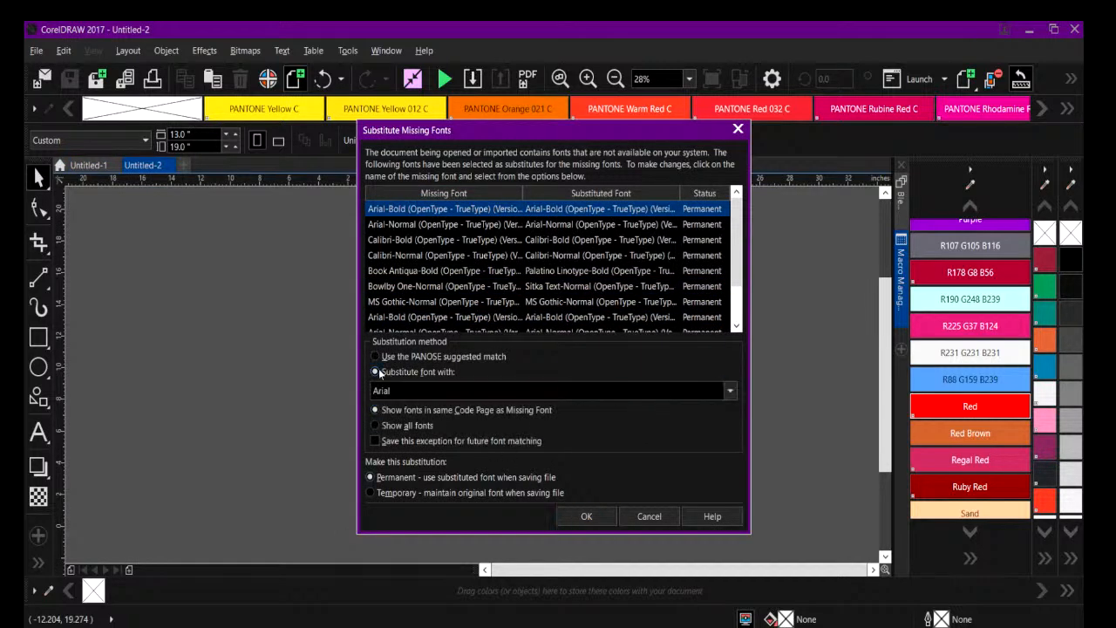
left_click(375, 358)
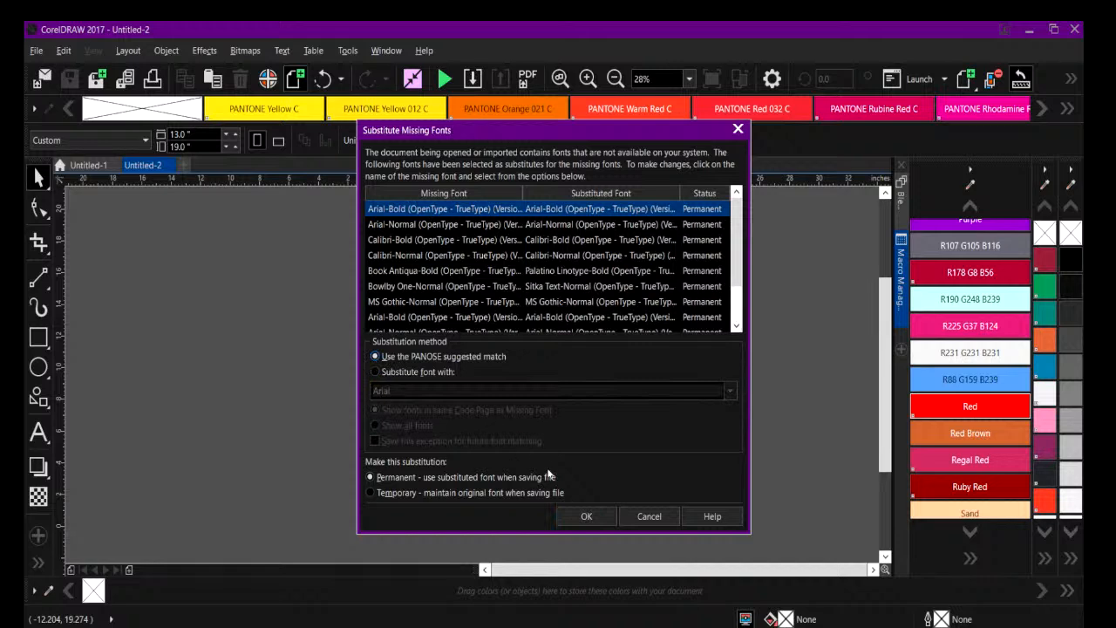
left_click(587, 516)
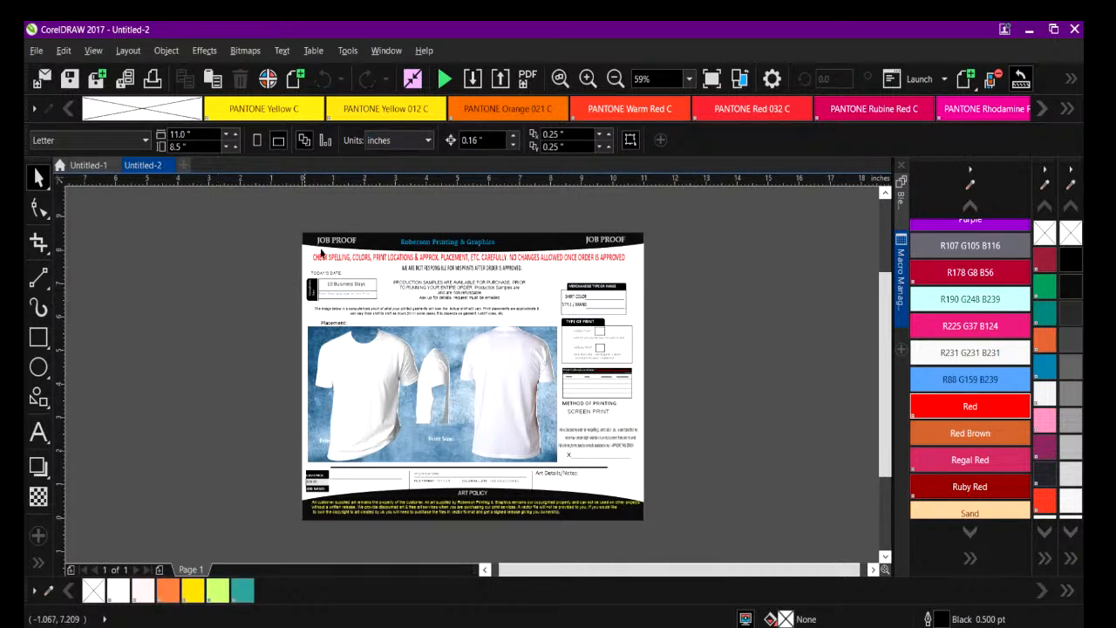
Check whether the completion time text, shirt color line and front T-shirt on the job proof can be selected individually.
left_click(588, 79)
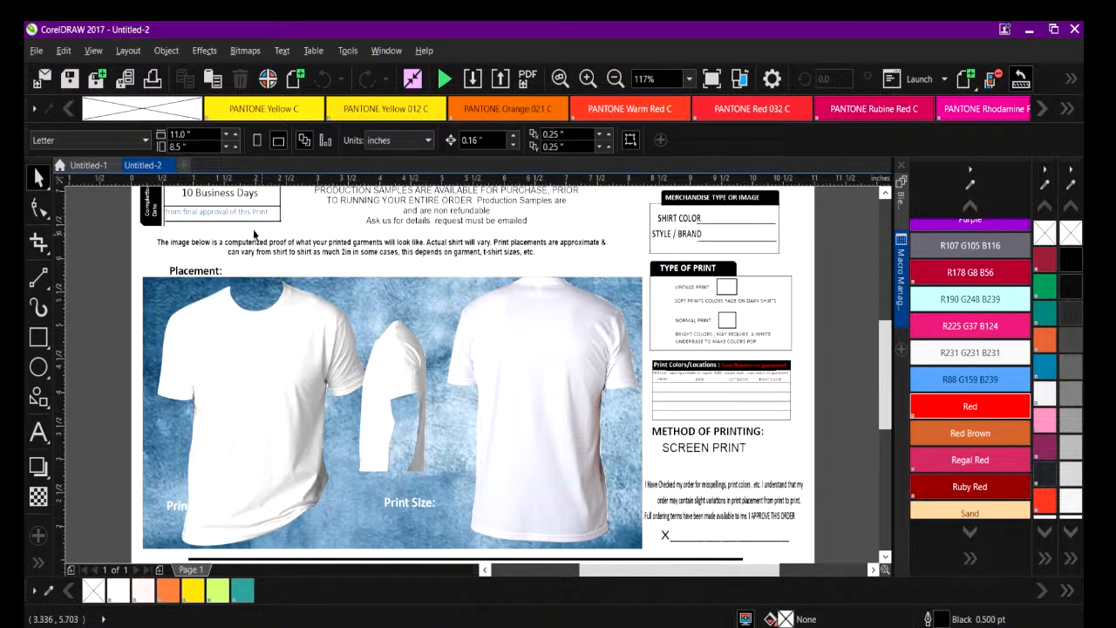
left_click_drag(888, 366, 888, 340)
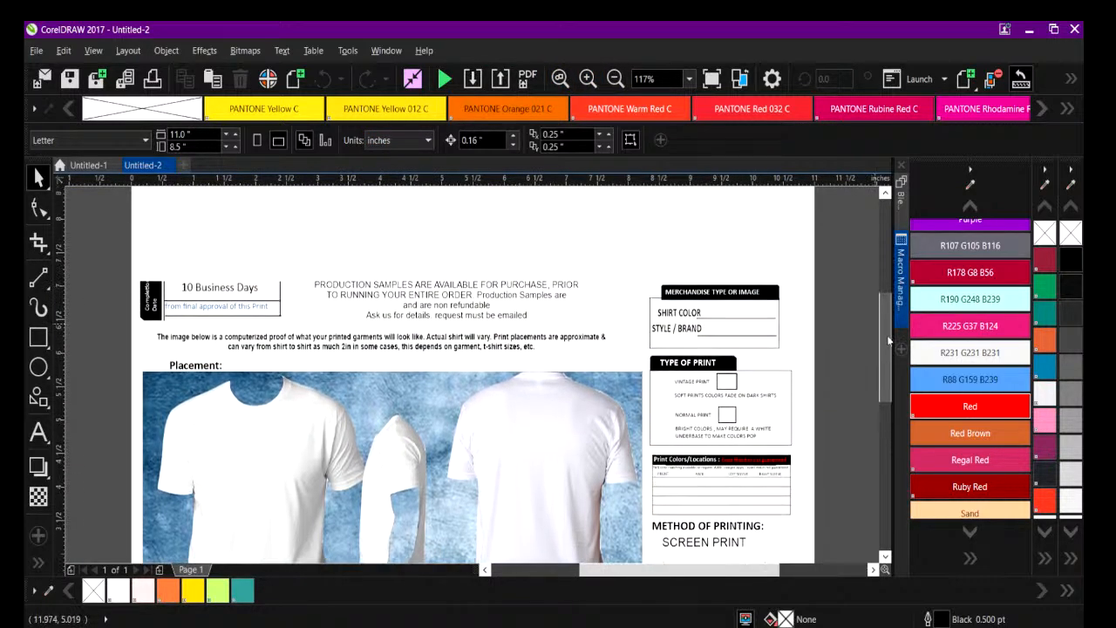
left_click(202, 290)
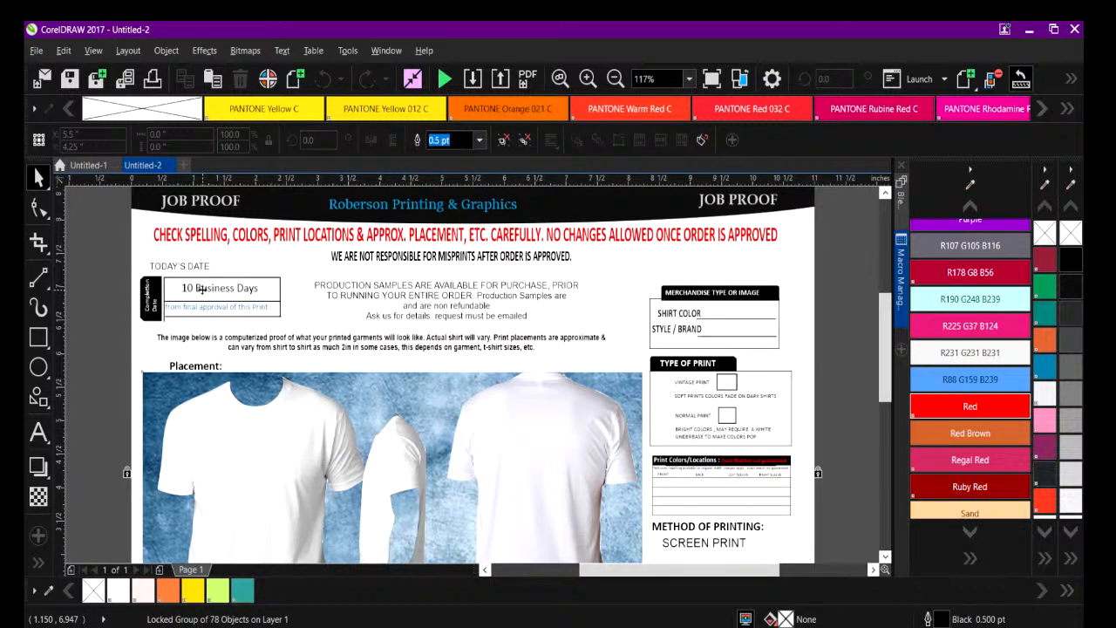
key("Escape")
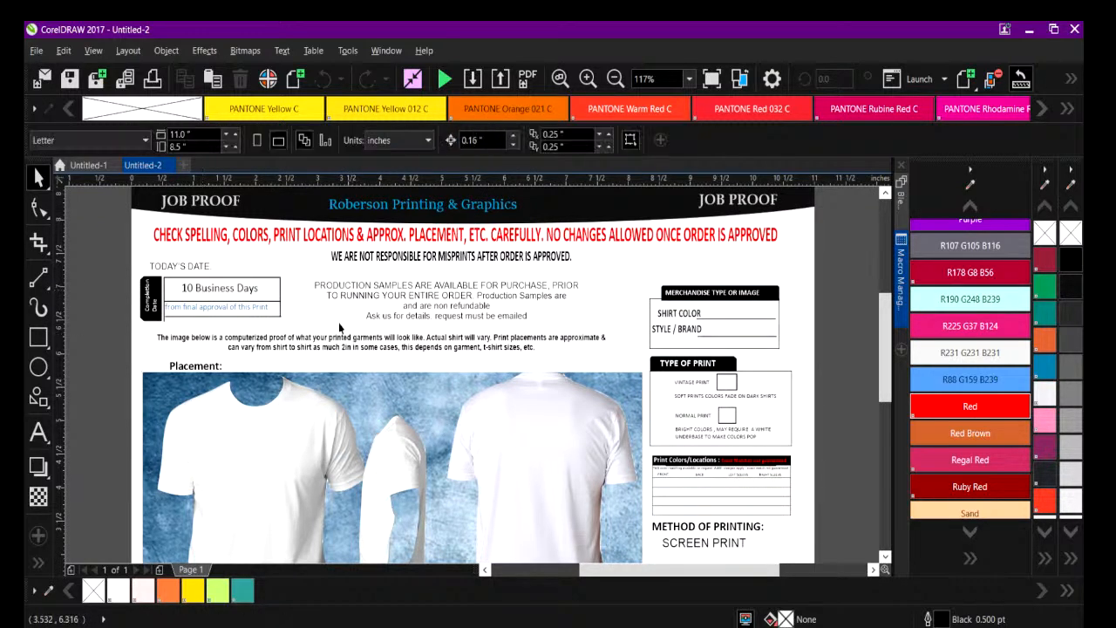
left_click(711, 316)
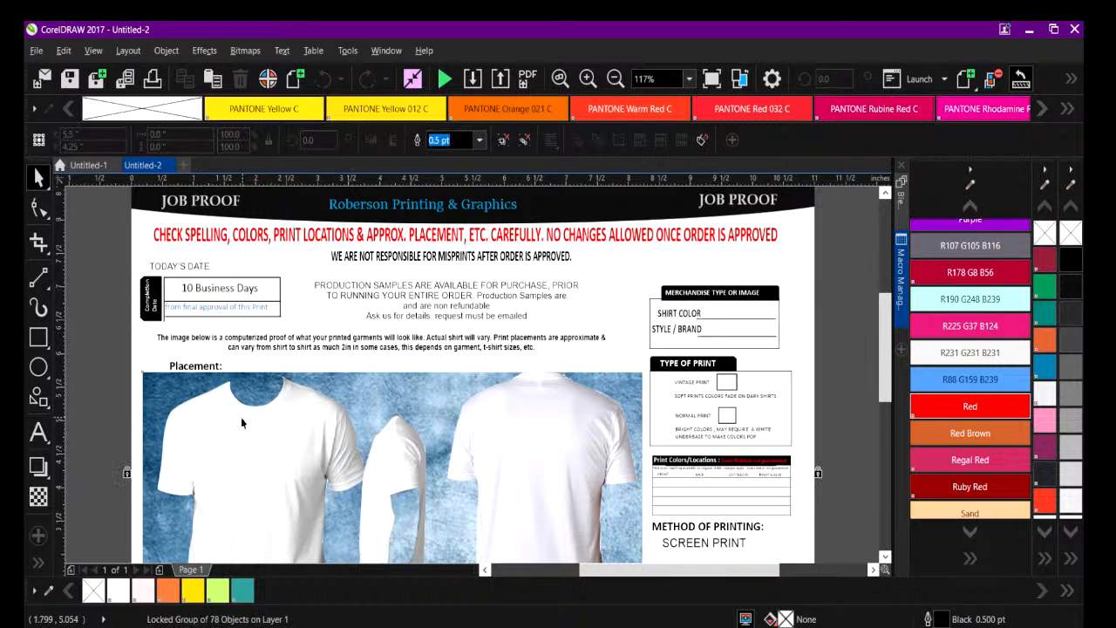
left_click(191, 403)
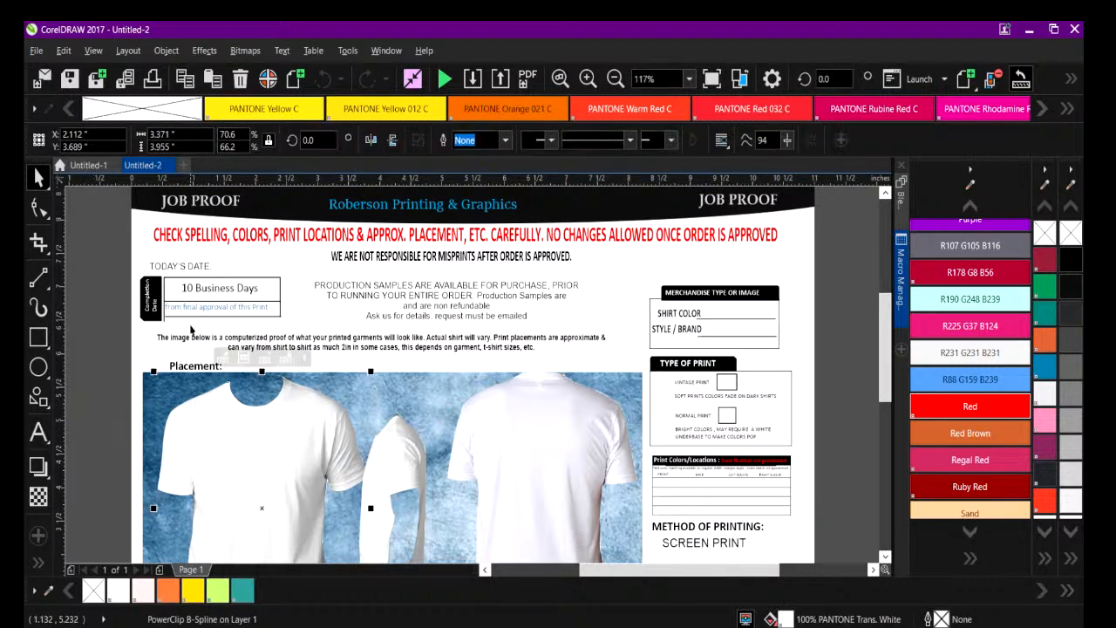
left_click(190, 288)
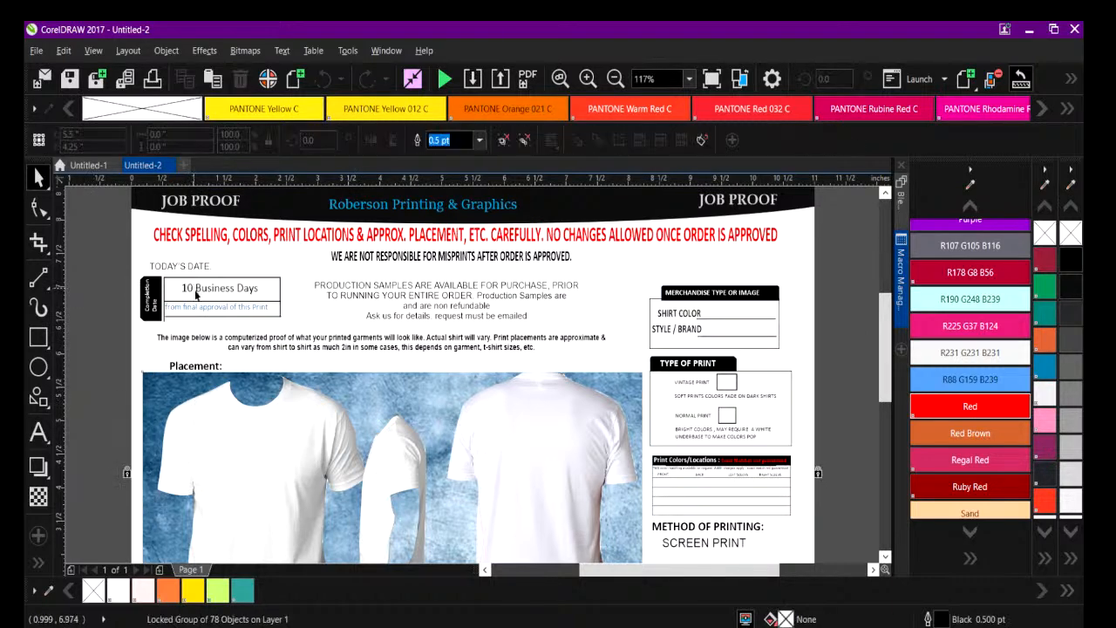
left_click(305, 310)
right_click(297, 304)
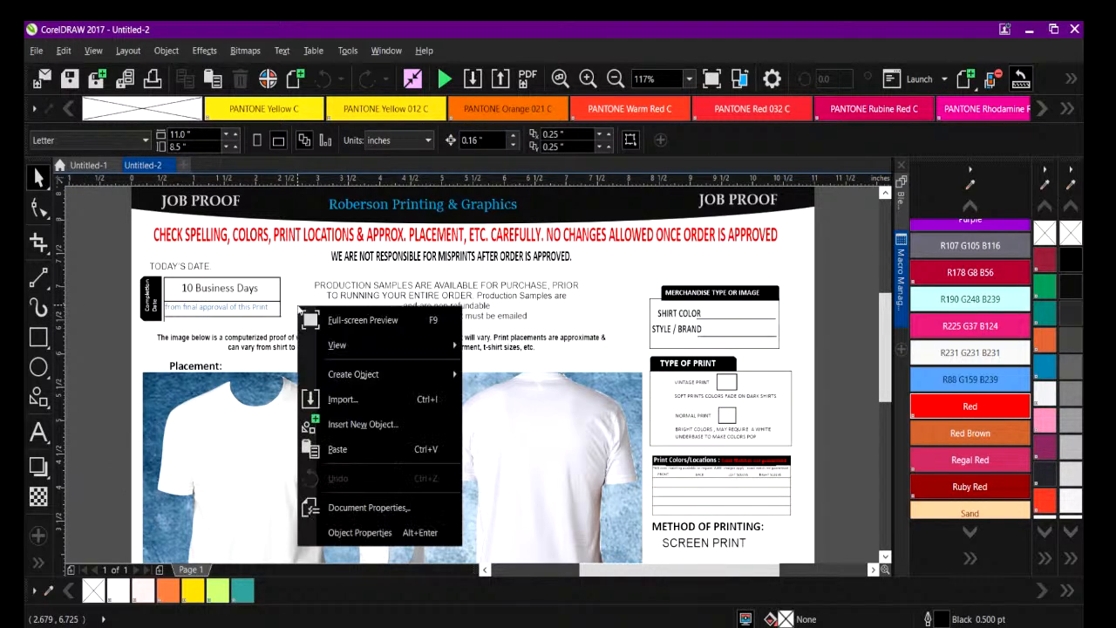
left_click(103, 245)
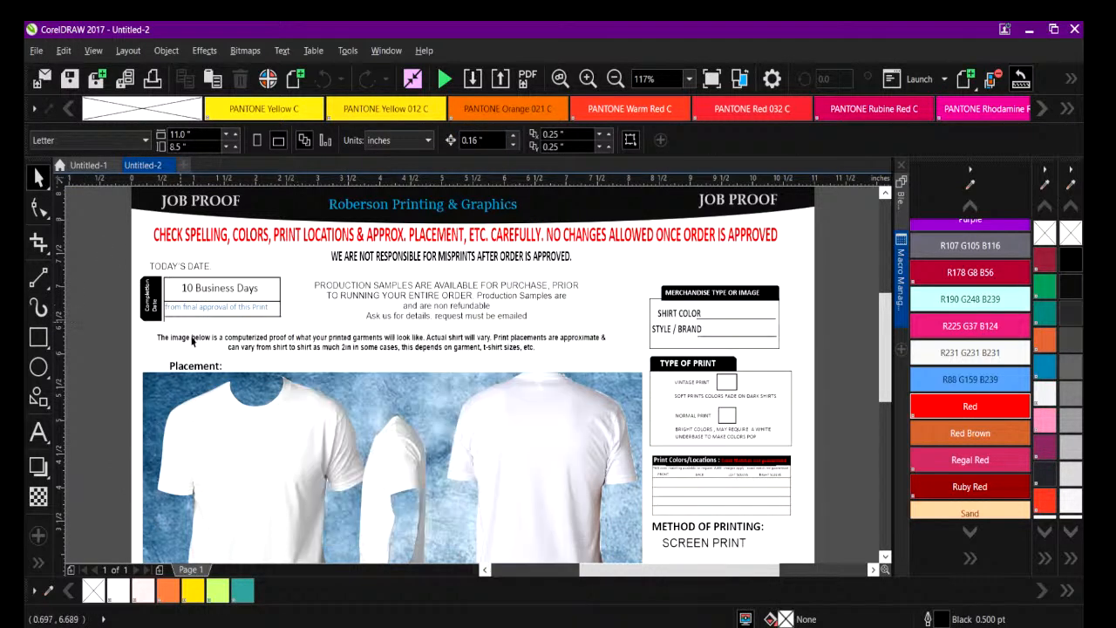
left_click(234, 415)
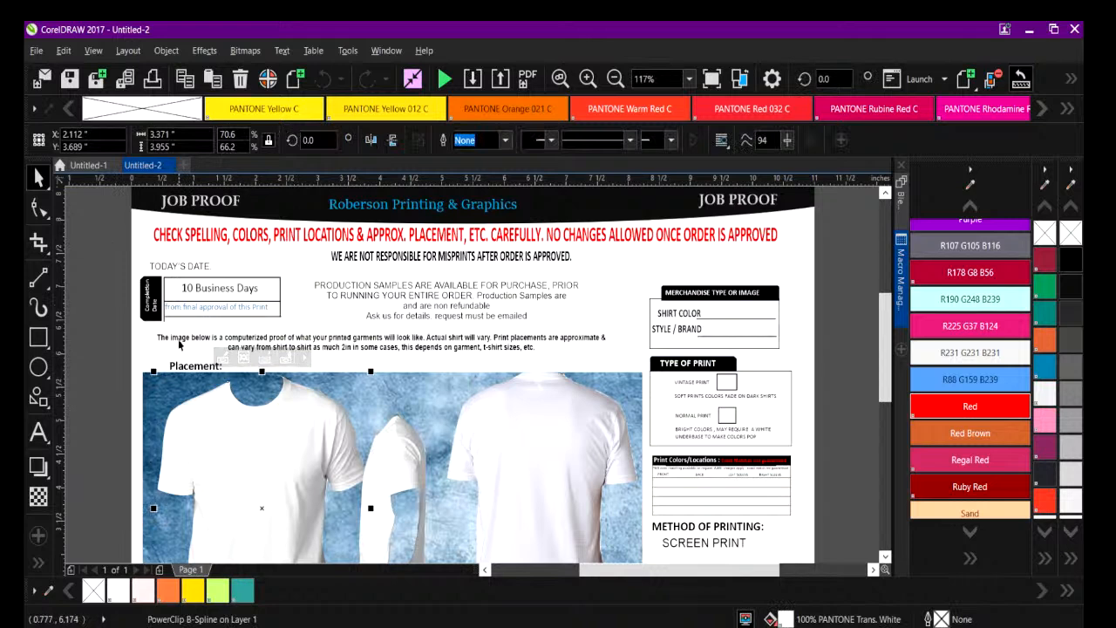
left_click(186, 288)
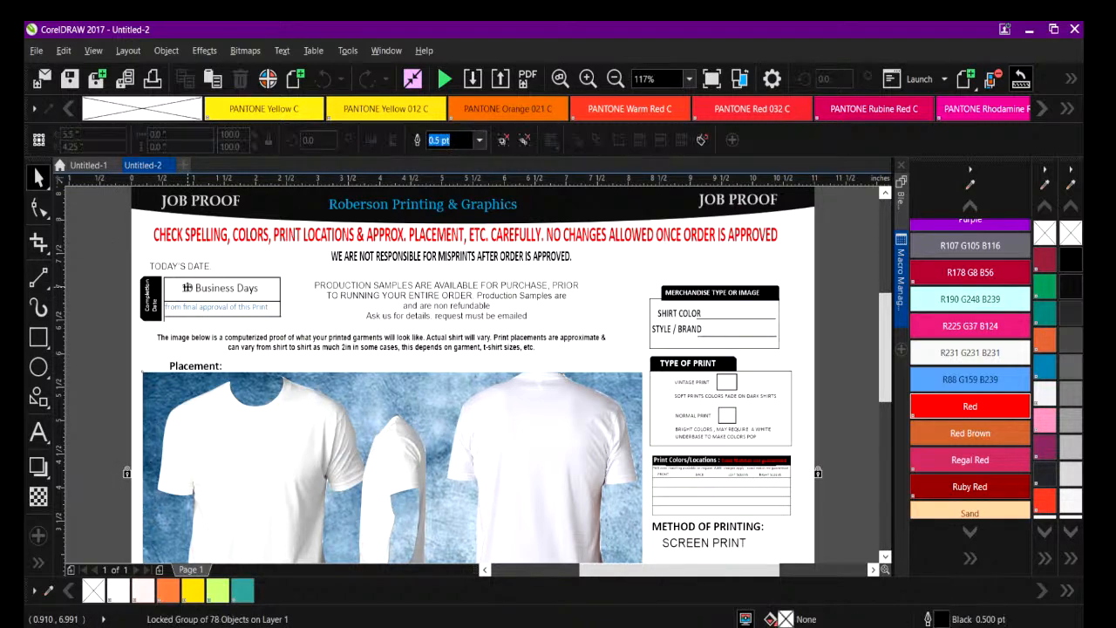
left_click(823, 452)
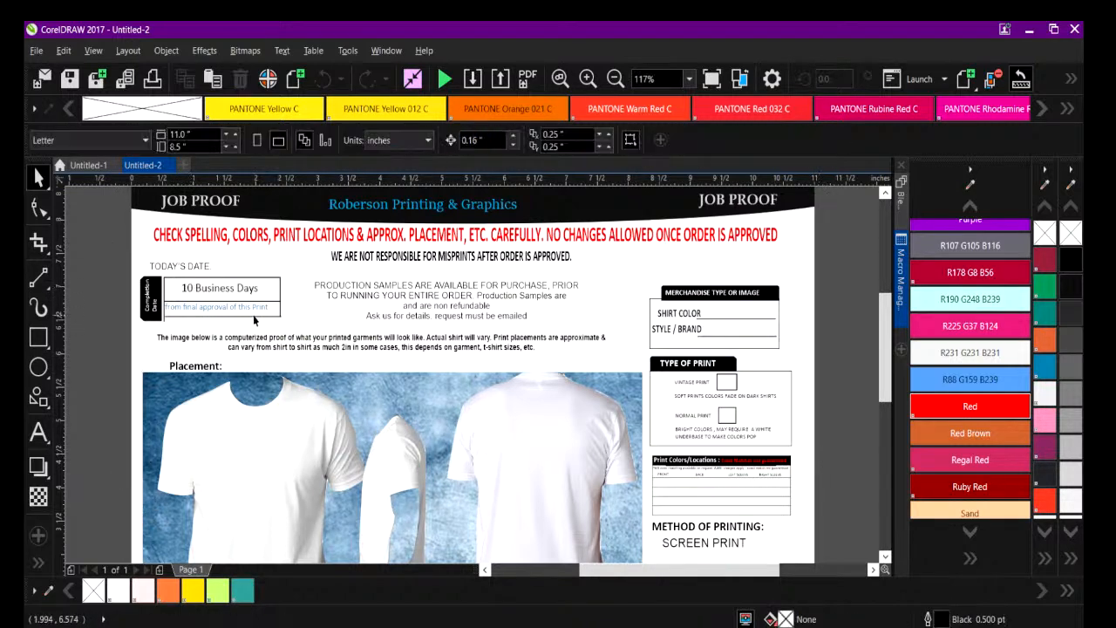
Unlock all locked objects in the job proof and check that the form group can be selected.
right_click(140, 381)
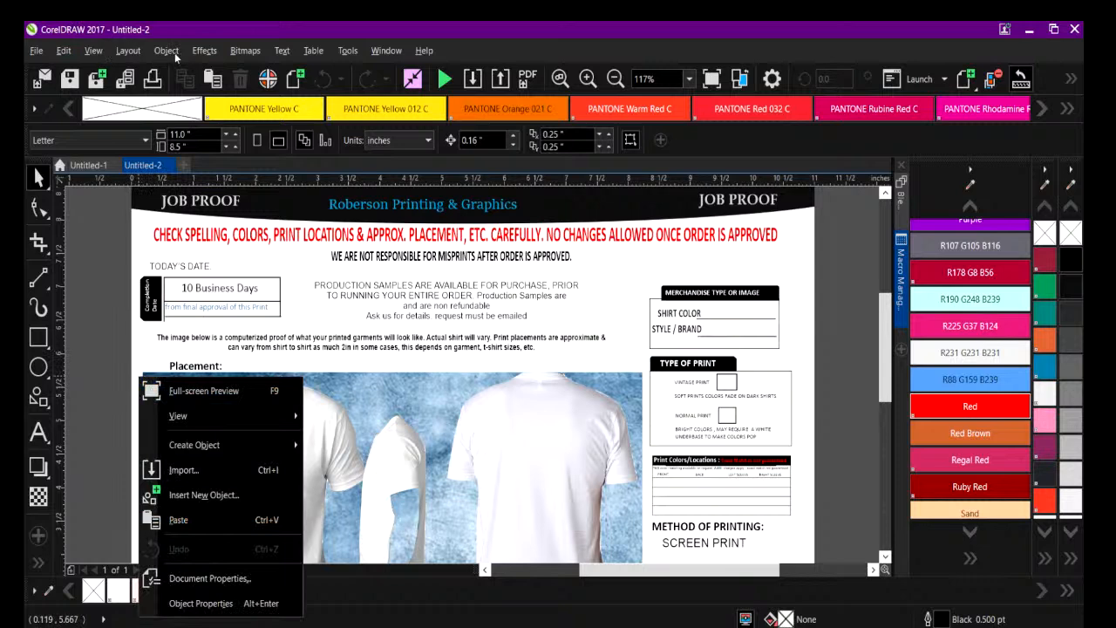
left_click(172, 51)
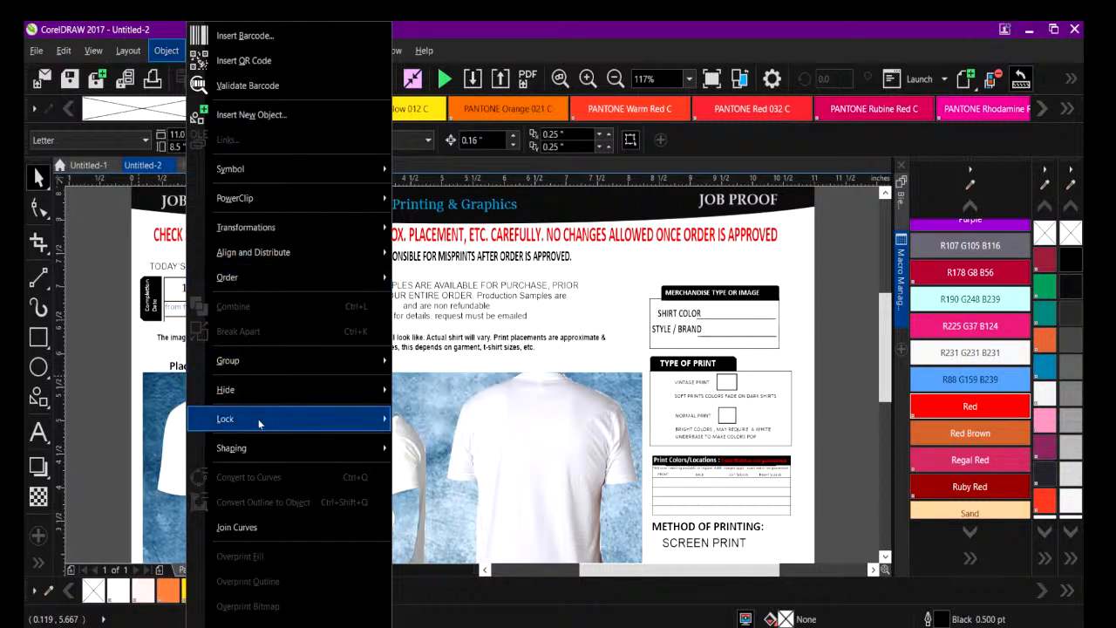
mouse_move(260, 424)
left_click(434, 468)
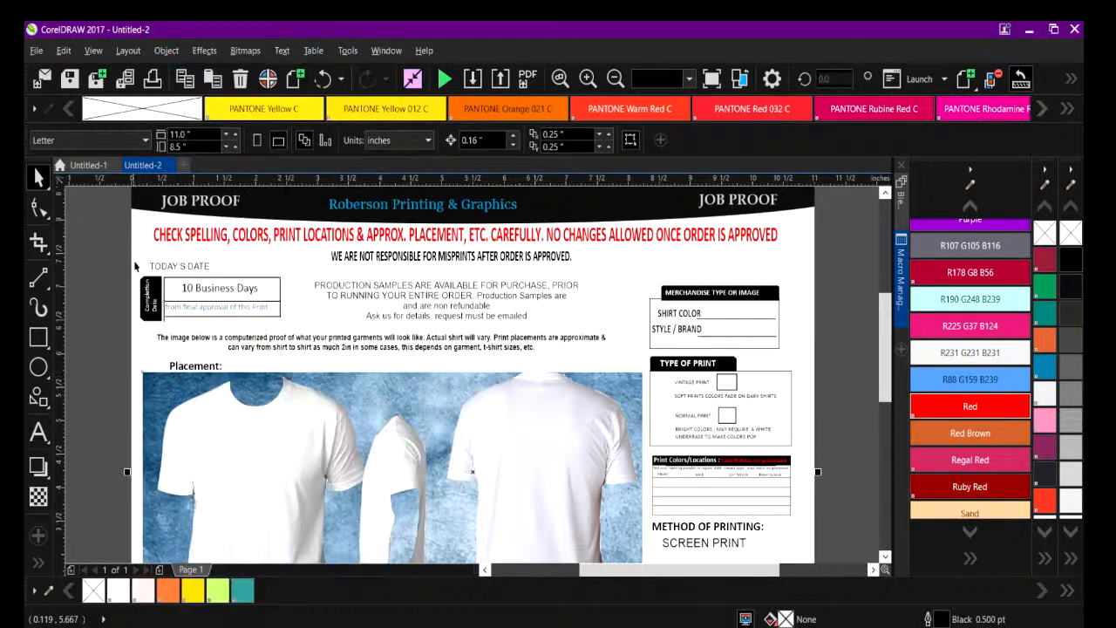
left_click(102, 257)
left_click(186, 288)
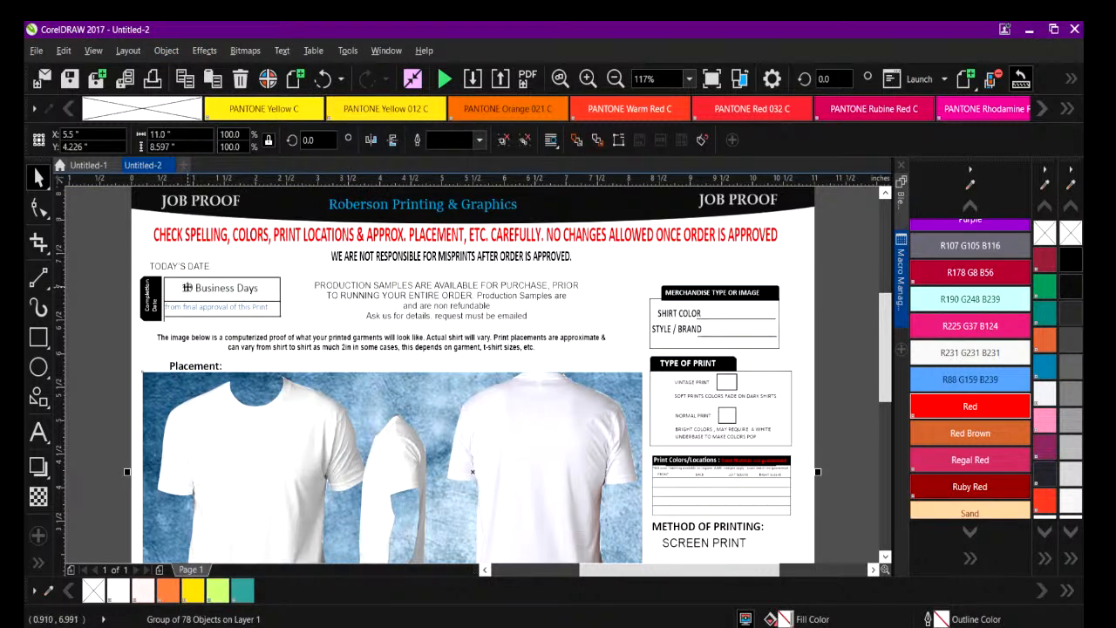
left_click(145, 356)
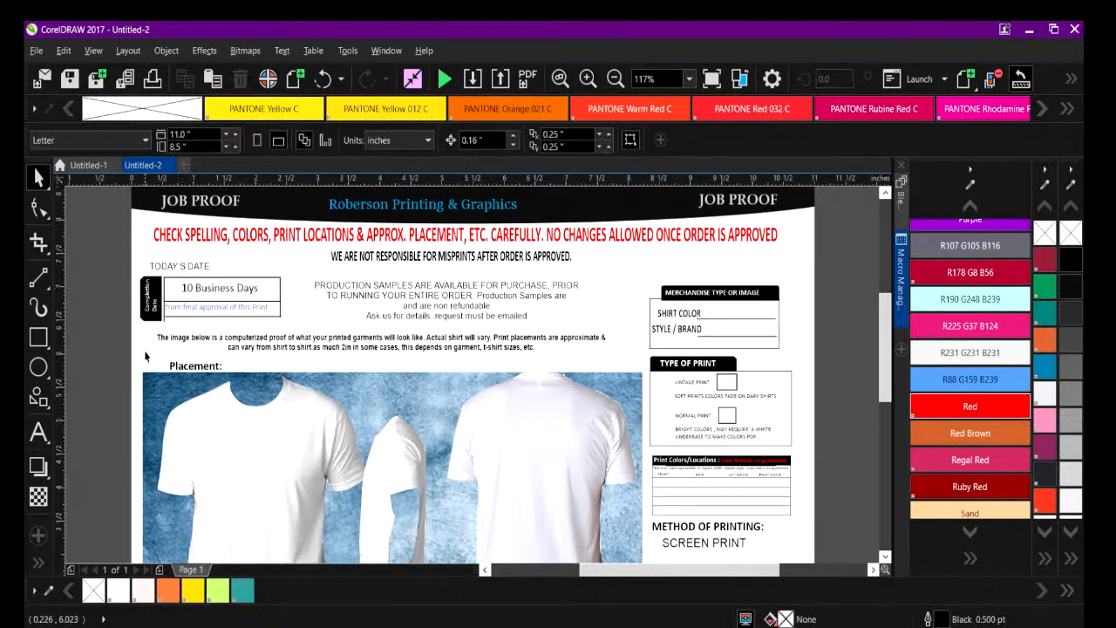
left_click(169, 410)
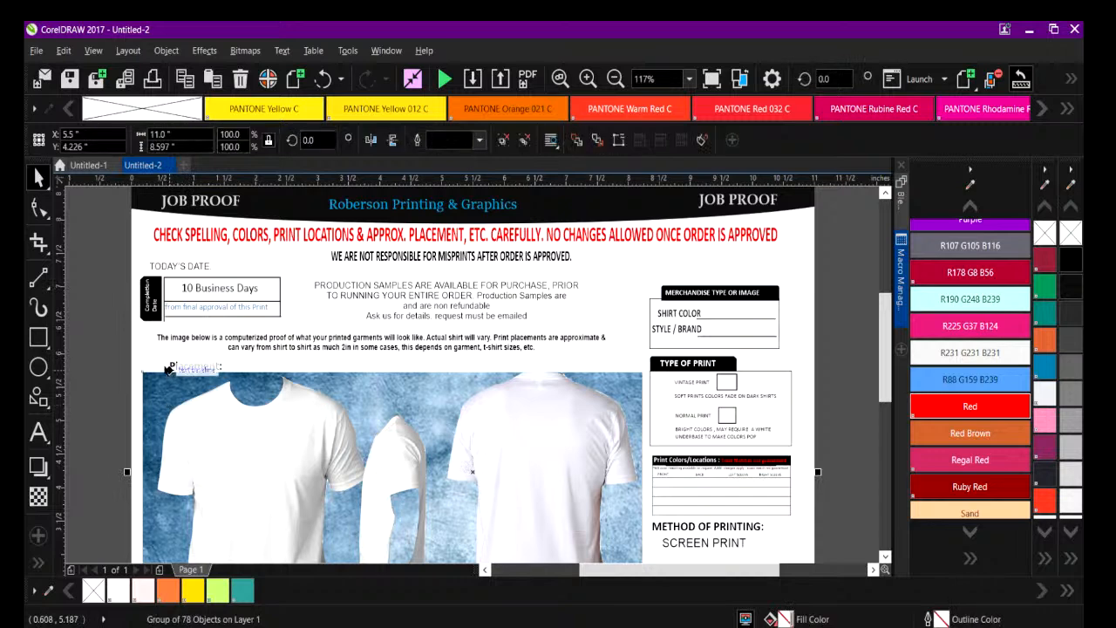
Ungroup the job proof form group so its text and boxes can be edited separately.
left_click(113, 358)
left_click(211, 288)
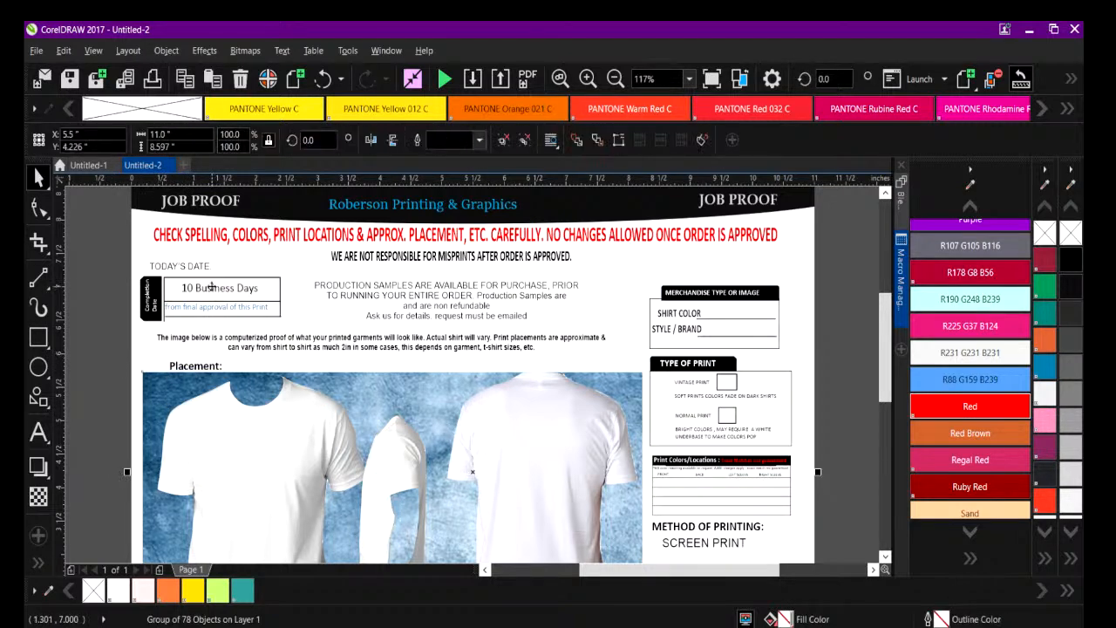
right_click(212, 285)
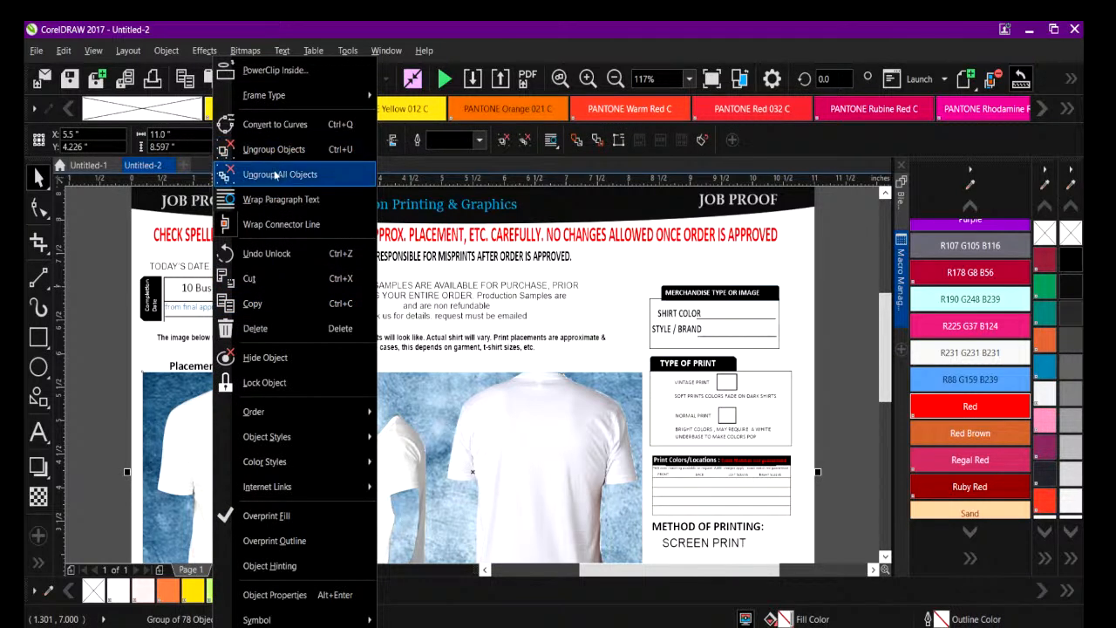
left_click(266, 149)
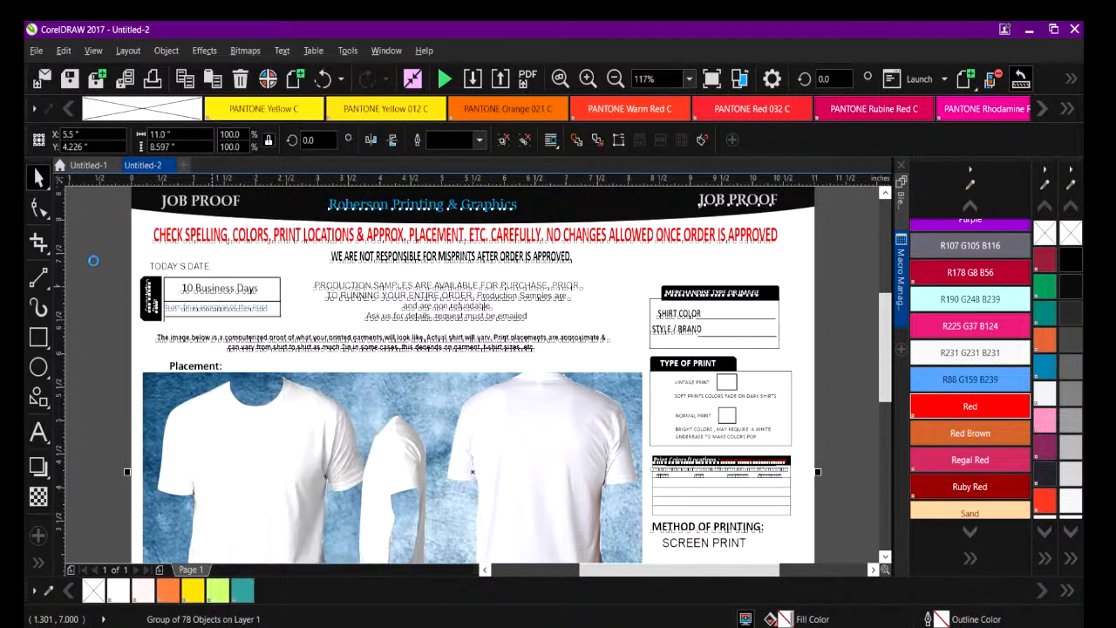
left_click(94, 261)
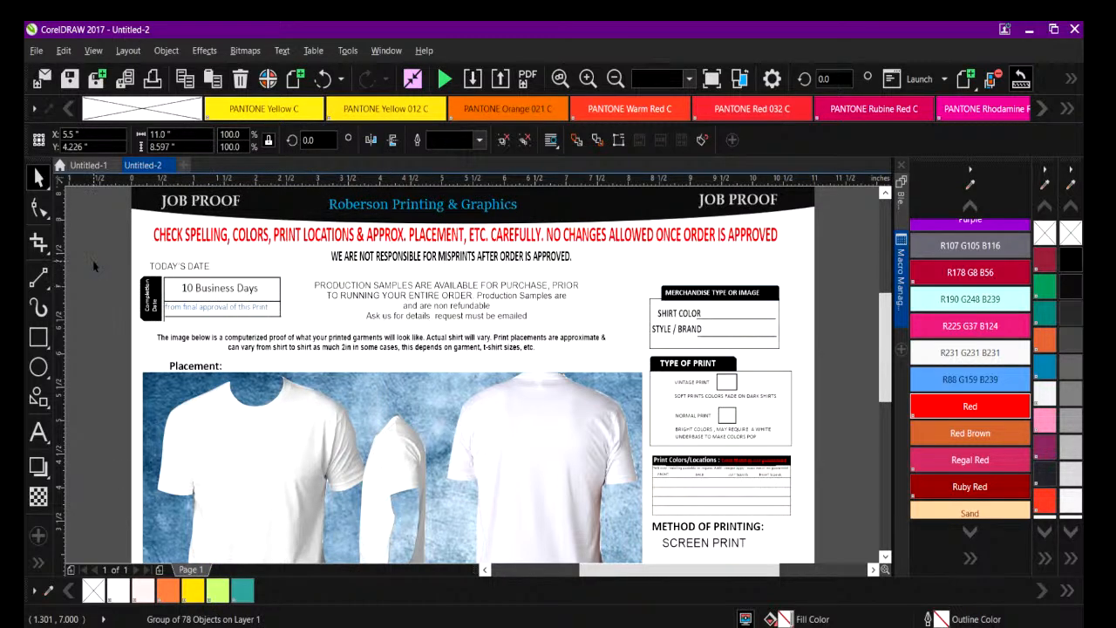
Replace the "10 Business Days" text in the Completion Date box with "5 DAYS".
double_click(184, 288)
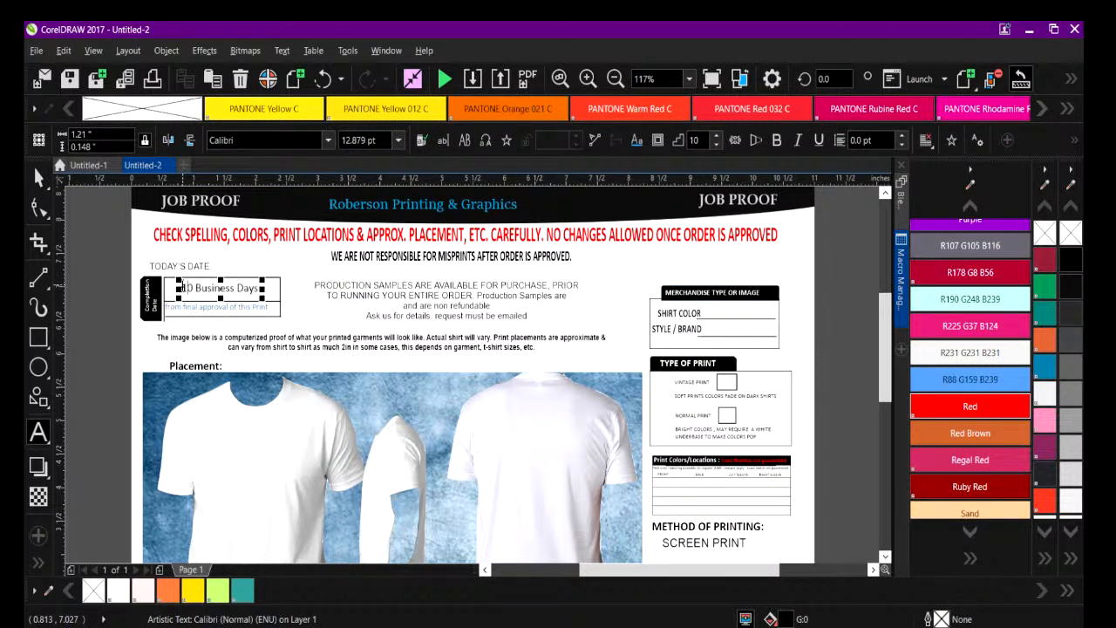
left_click_drag(181, 288, 281, 287)
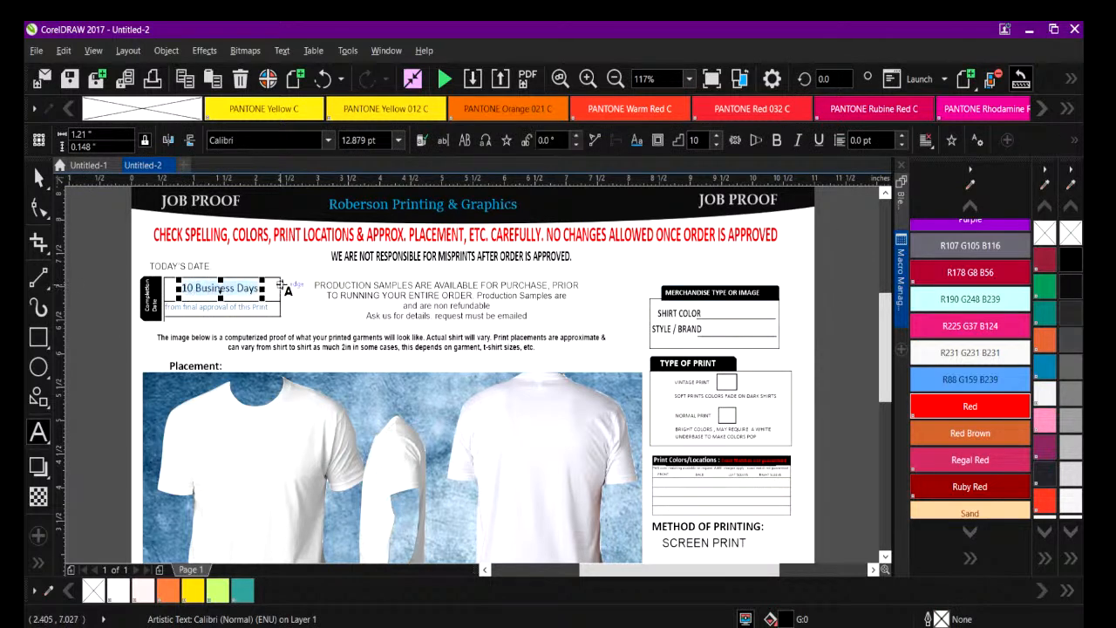
key("Delete")
type("5 DAYS")
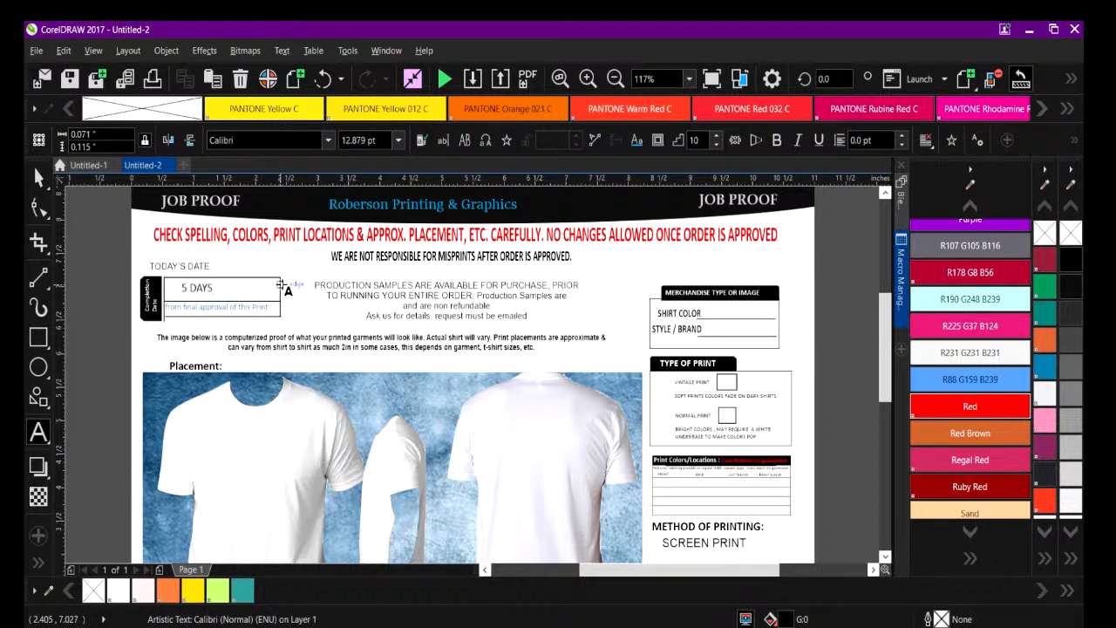
key("Escape")
Add the date 4/27/2023 as 24 pt Arial artistic text, starting just outside the page's left edge near the front T-shirt.
left_click(93, 272)
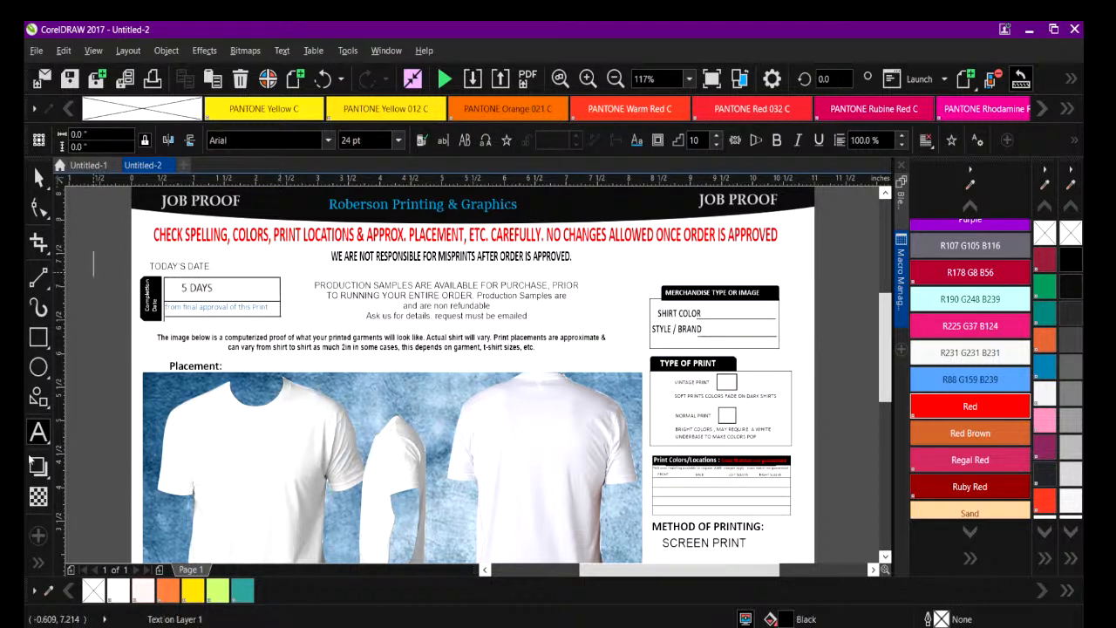
left_click(99, 422)
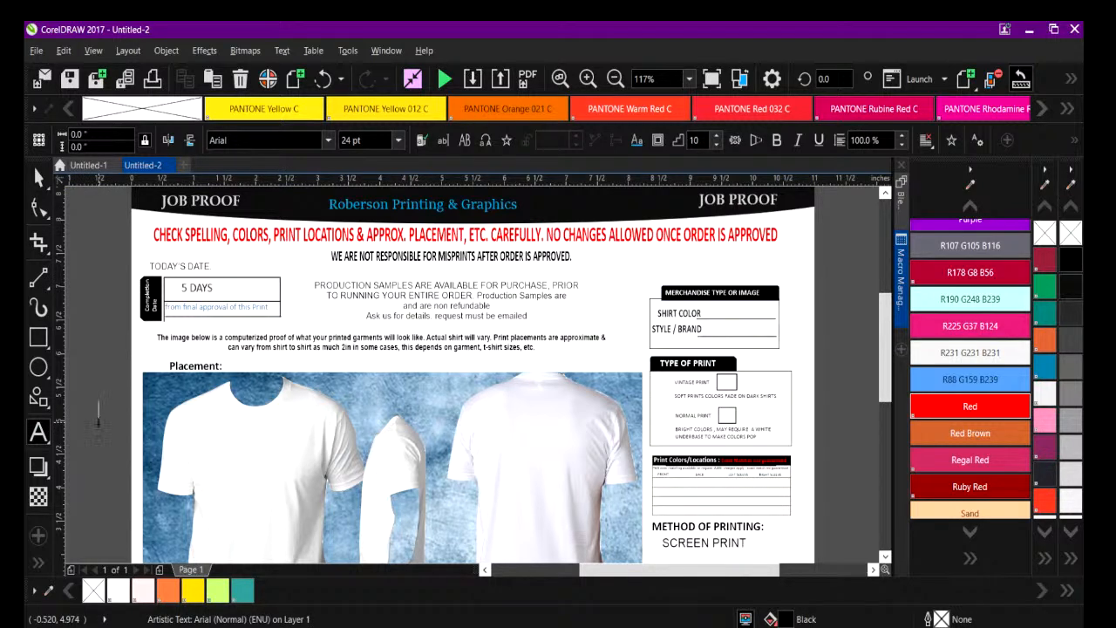
type("4/27/2023")
left_click(38, 177)
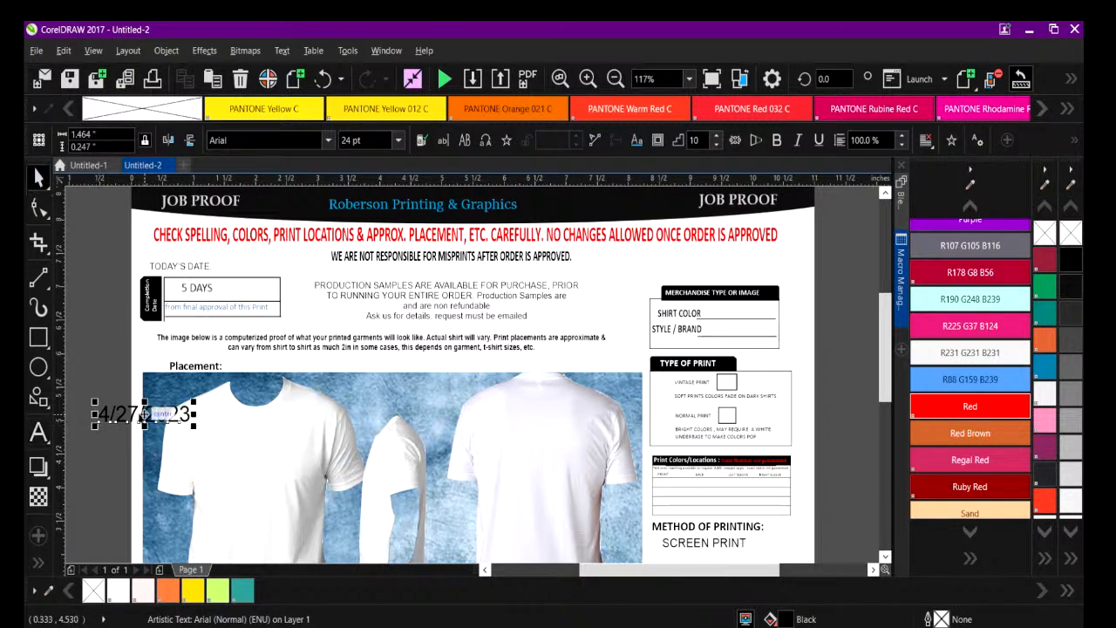
Shrink the 4/27/2023 text to about 18.9 pt and place it right after the TODAY'S DATE label.
left_click_drag(162, 409, 277, 266)
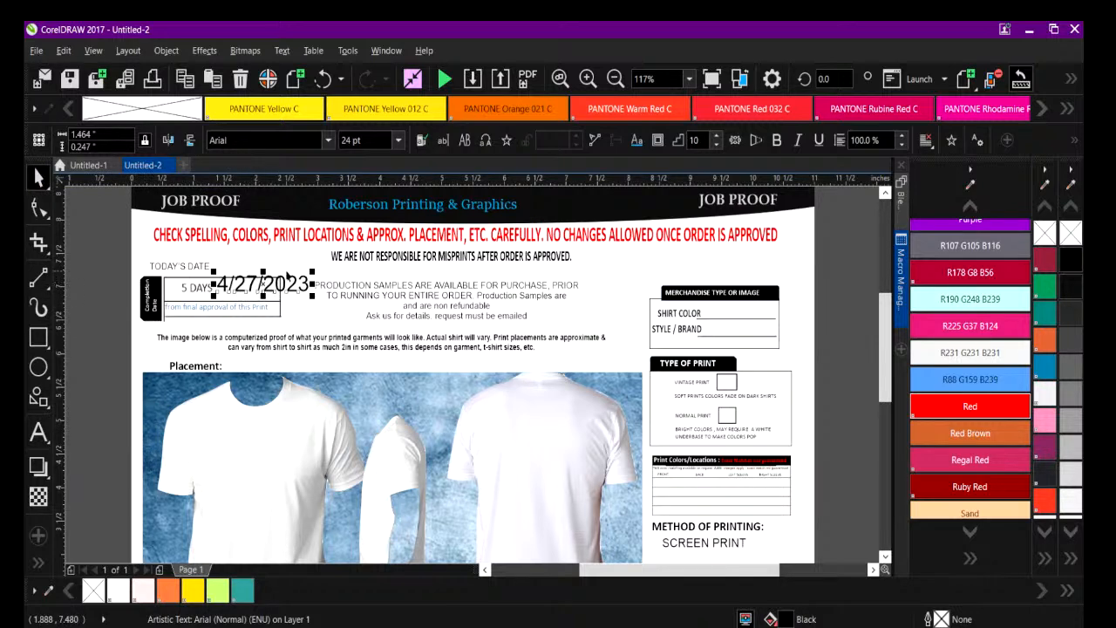
left_click(312, 280)
left_click(307, 279)
left_click_drag(313, 269, 250, 268)
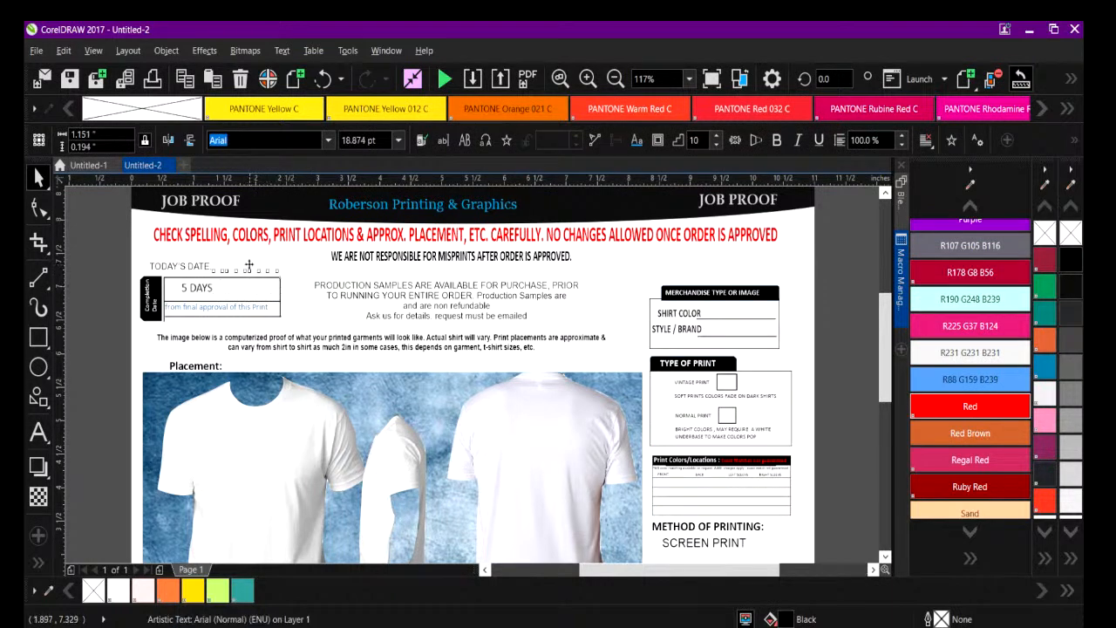
Add the two-line text WHITE and HANES, sized about 20.4 pt, onto the SHIRT COLOR and STYLE / BRAND lines.
left_click(38, 431)
left_click(755, 259)
type("WHIT")
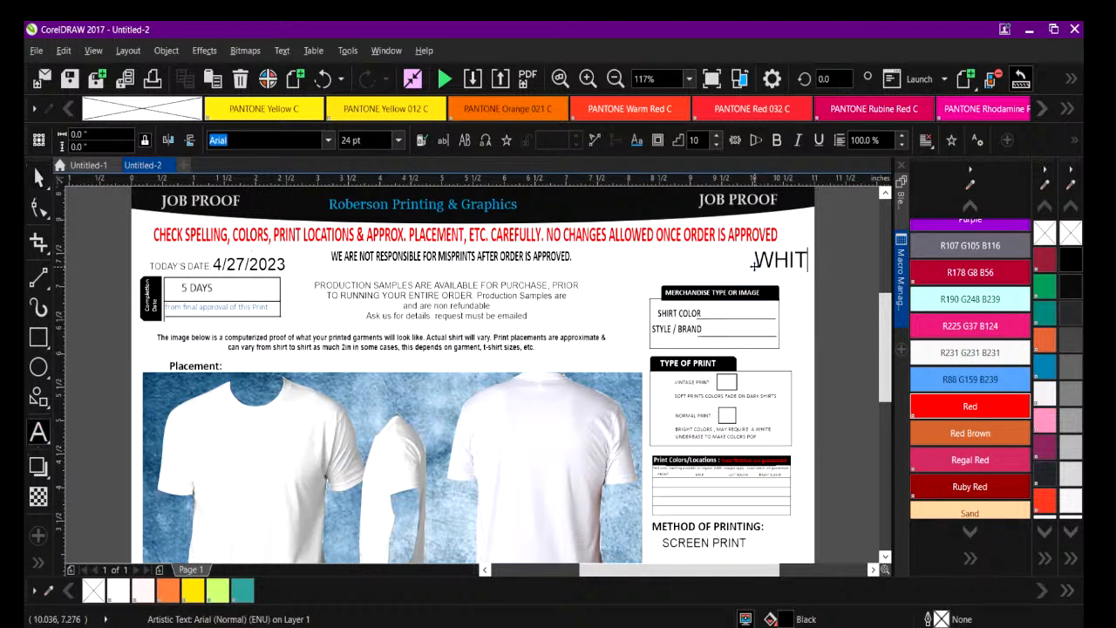
type("RE")
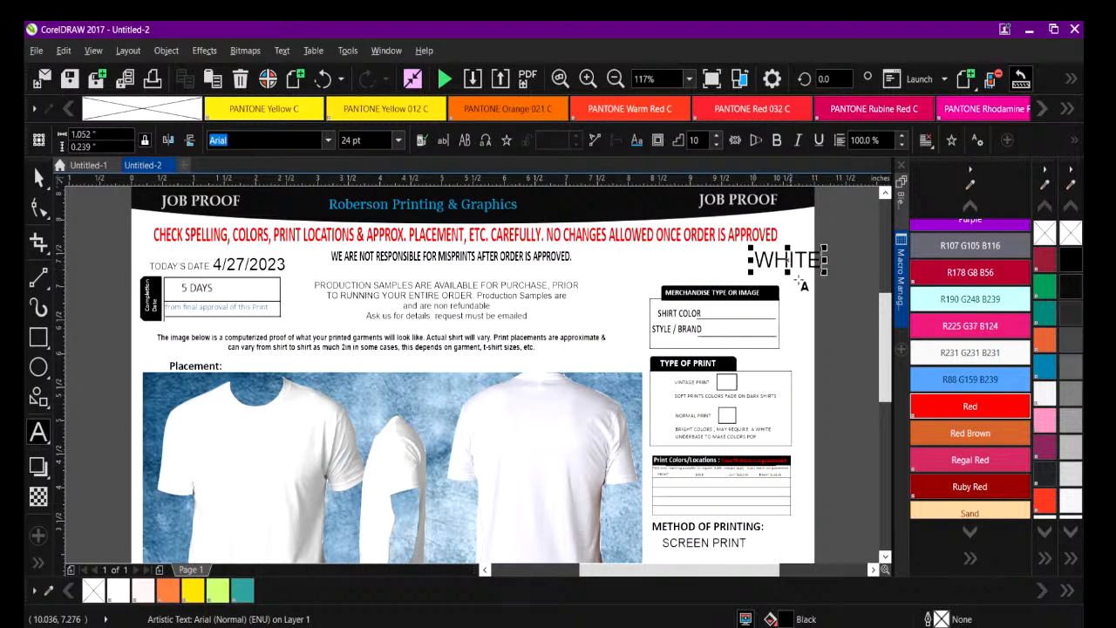
key("Return")
type("HANES")
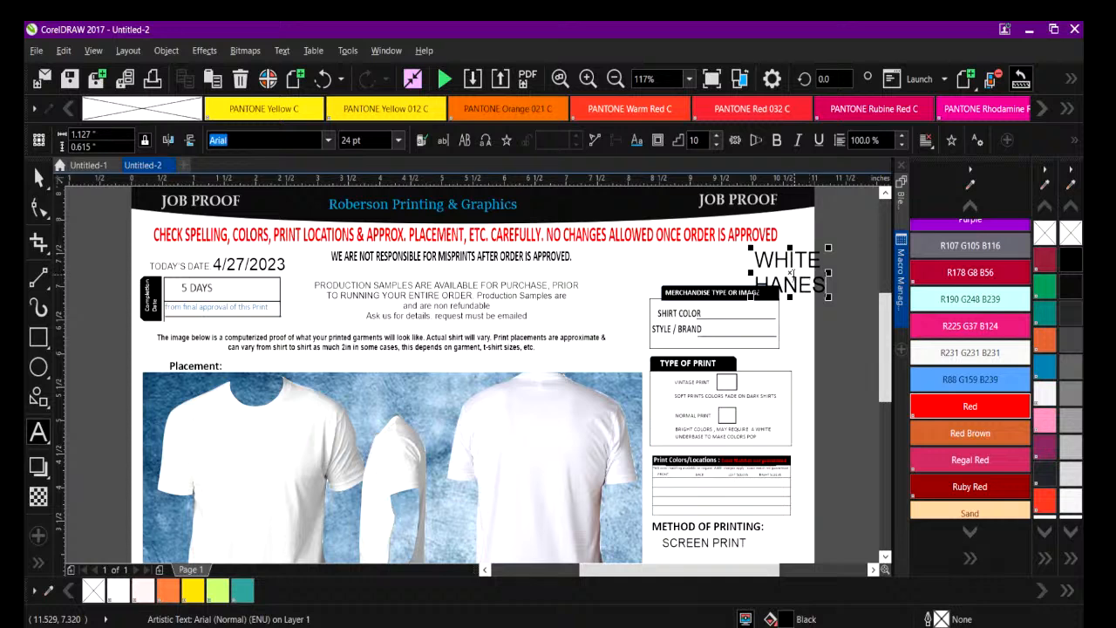
left_click_drag(752, 250, 741, 323)
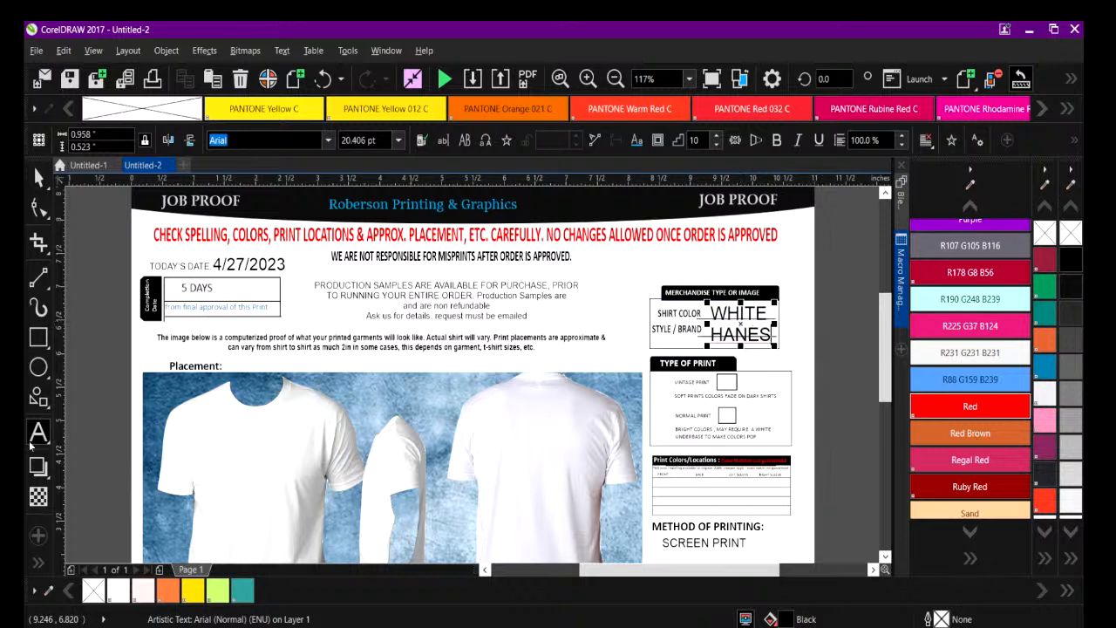
Mark the NORMAL PRINT box with a 24 pt Arial X.
left_click(813, 377)
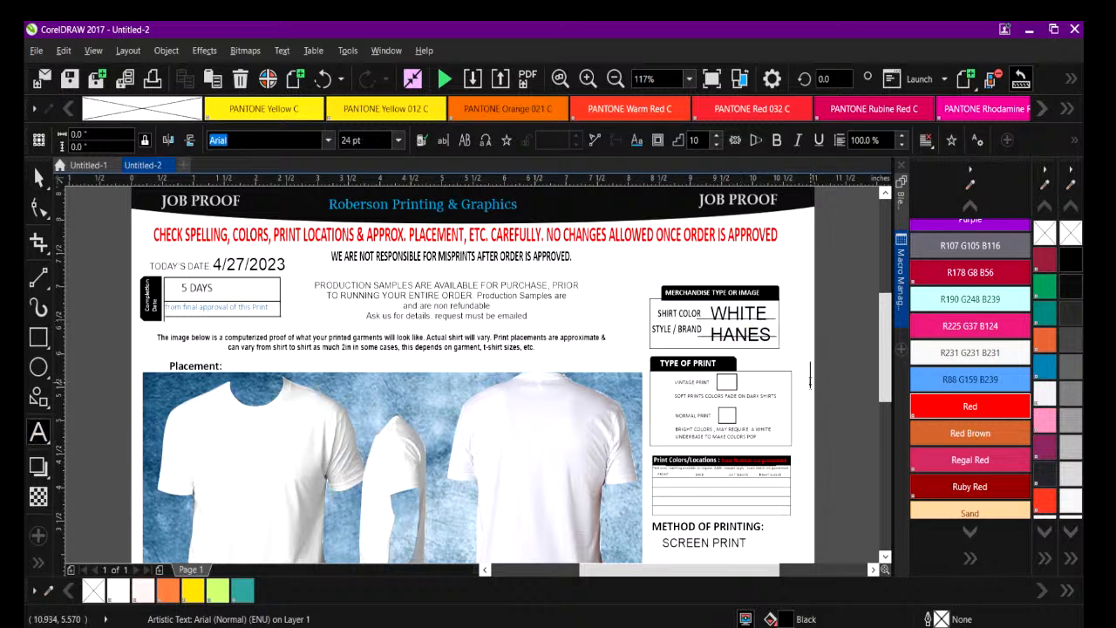
left_click_drag(817, 375, 727, 416)
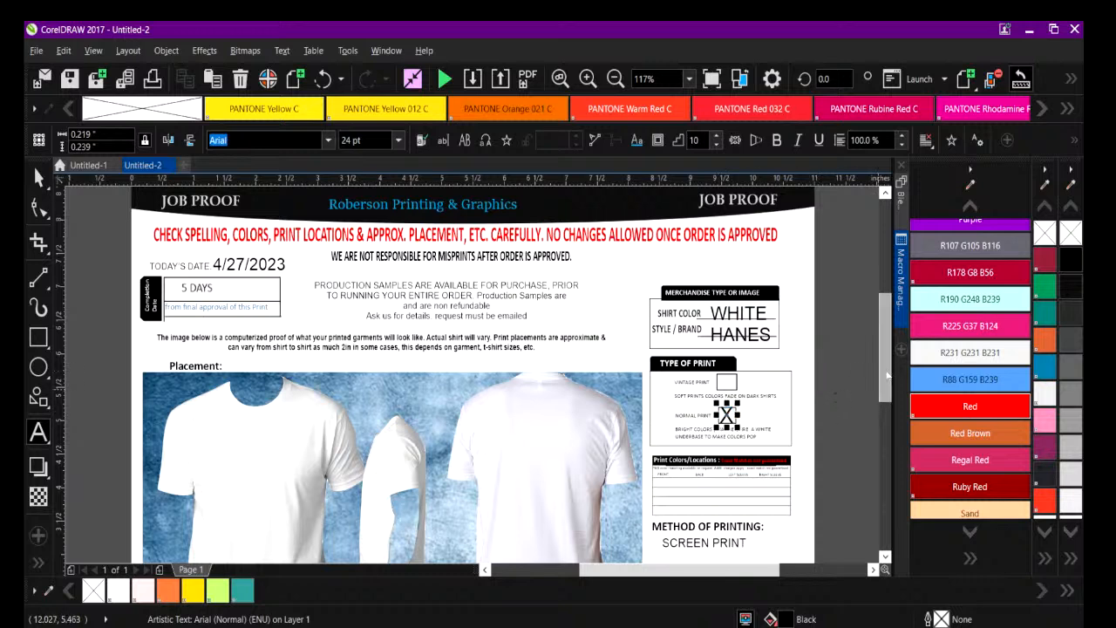
Add the text RED at about 9.2 pt in the first row under FRONT in the Print Colors/Locations table.
left_click_drag(888, 377, 888, 396)
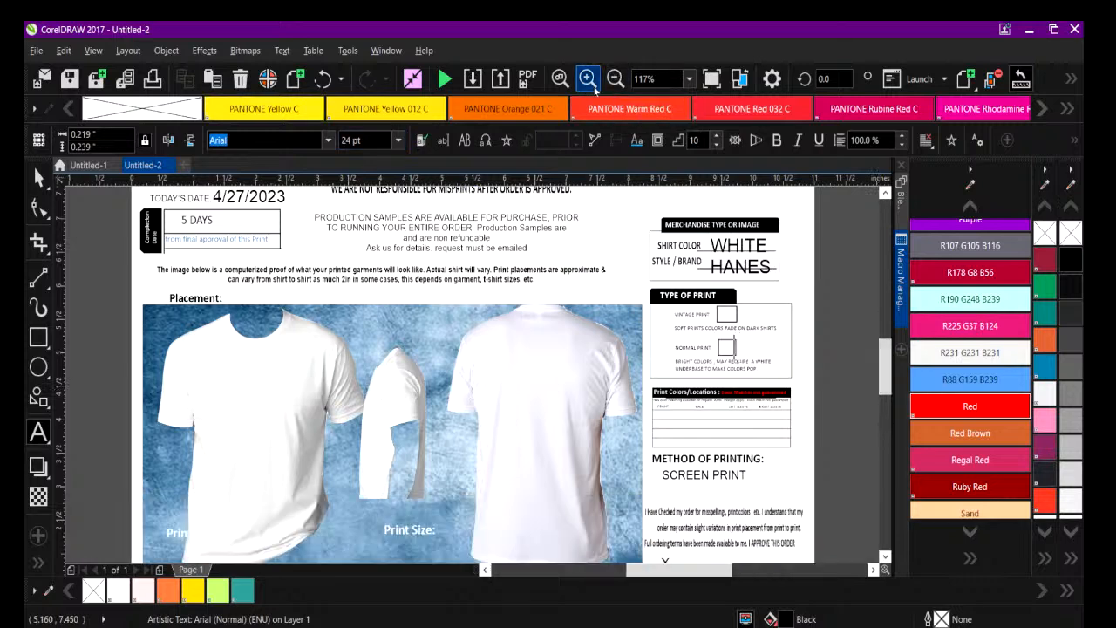
left_click(588, 79)
left_click_drag(698, 570, 765, 570)
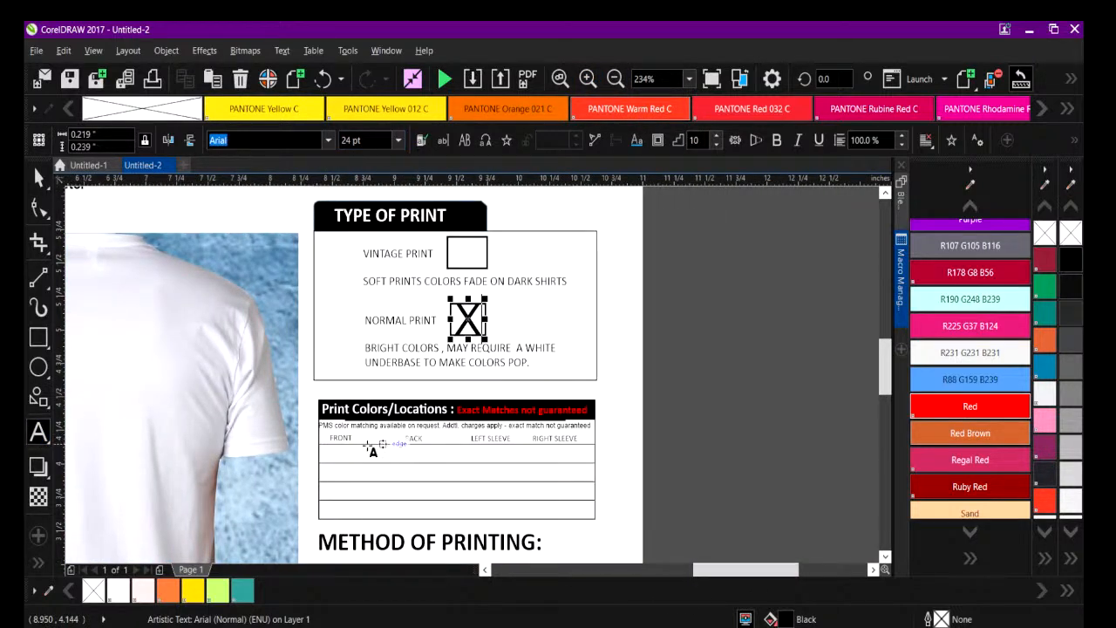
left_click(332, 454)
type("RED")
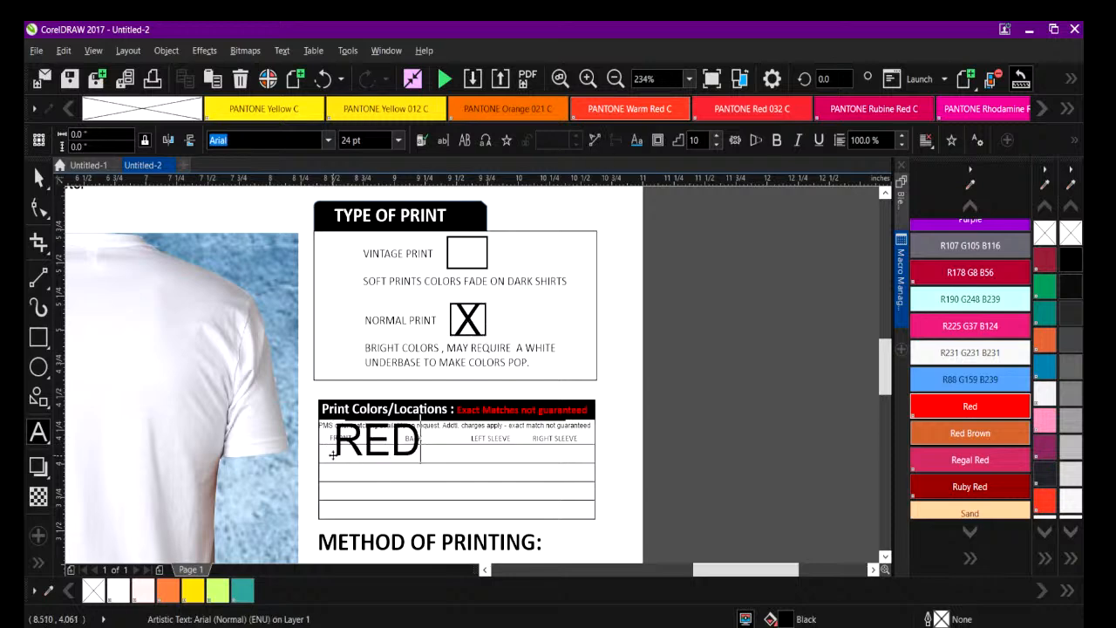
left_click_drag(423, 417, 343, 455)
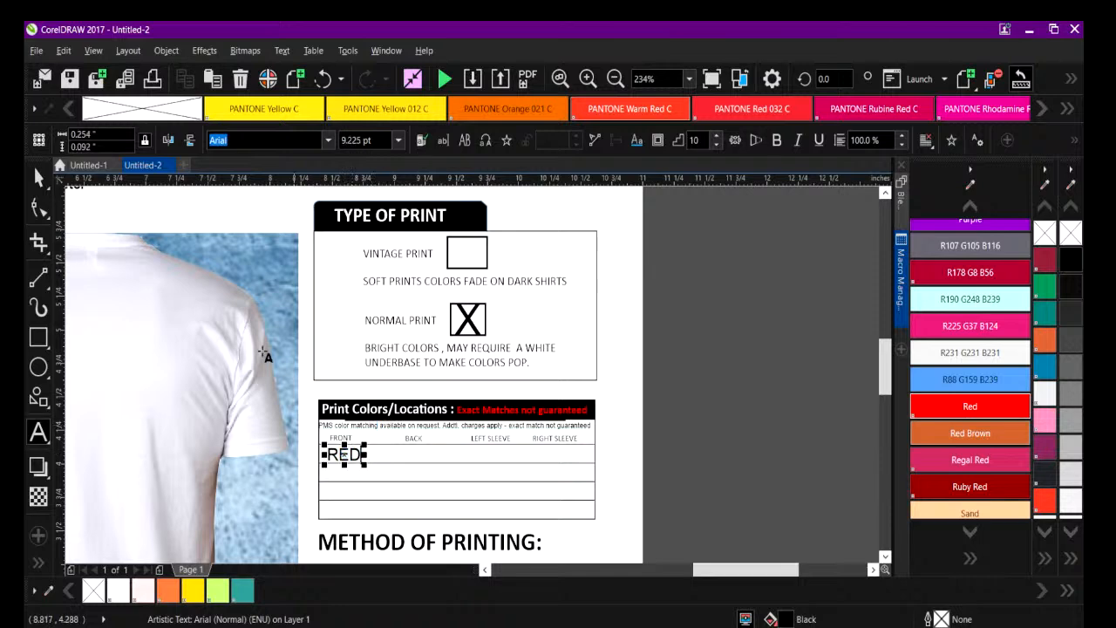
left_click(689, 79)
left_click(644, 96)
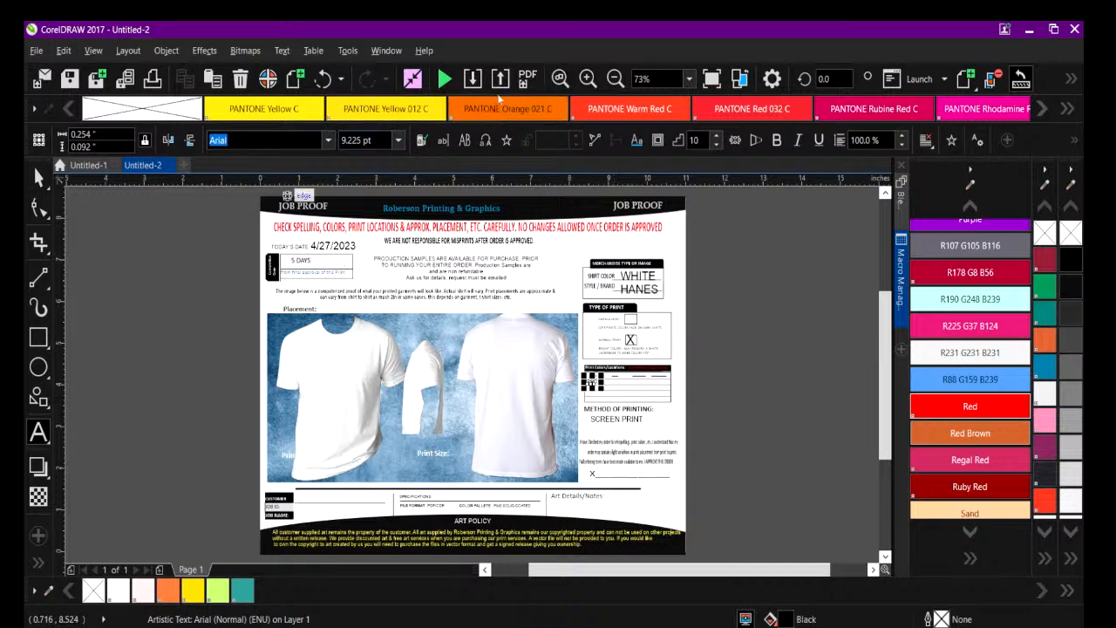
left_click(38, 177)
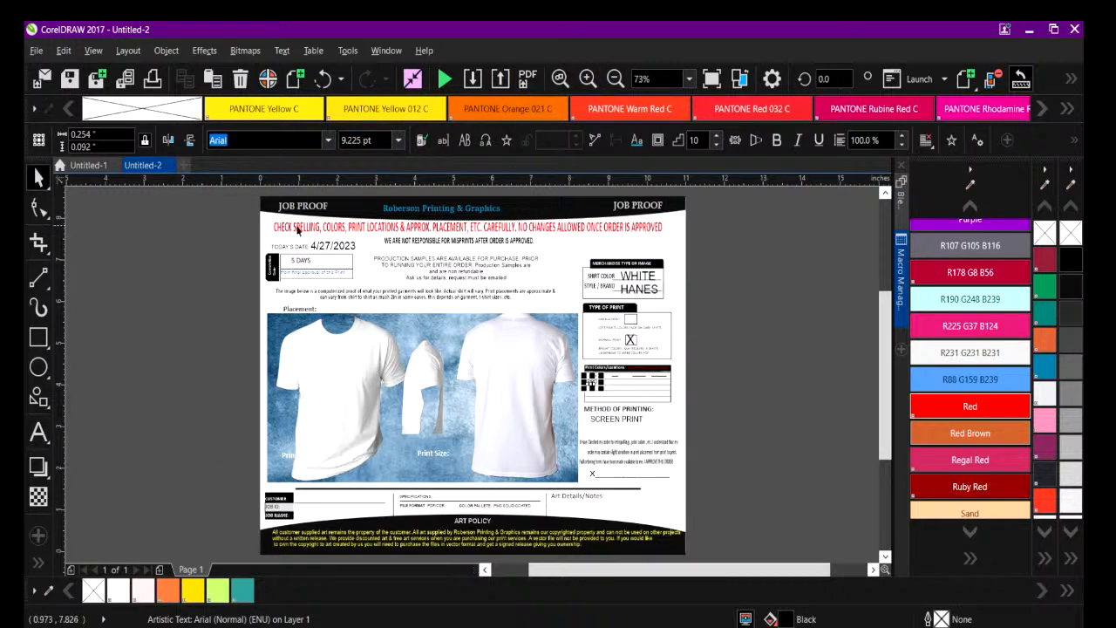
left_click_drag(232, 192, 738, 547)
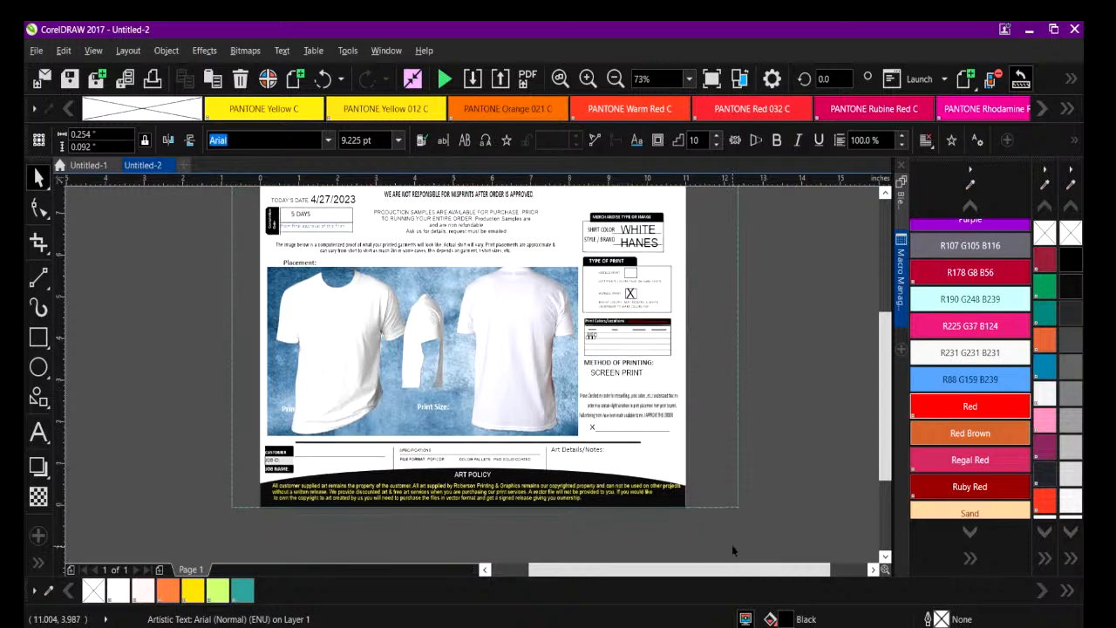
left_click(210, 343)
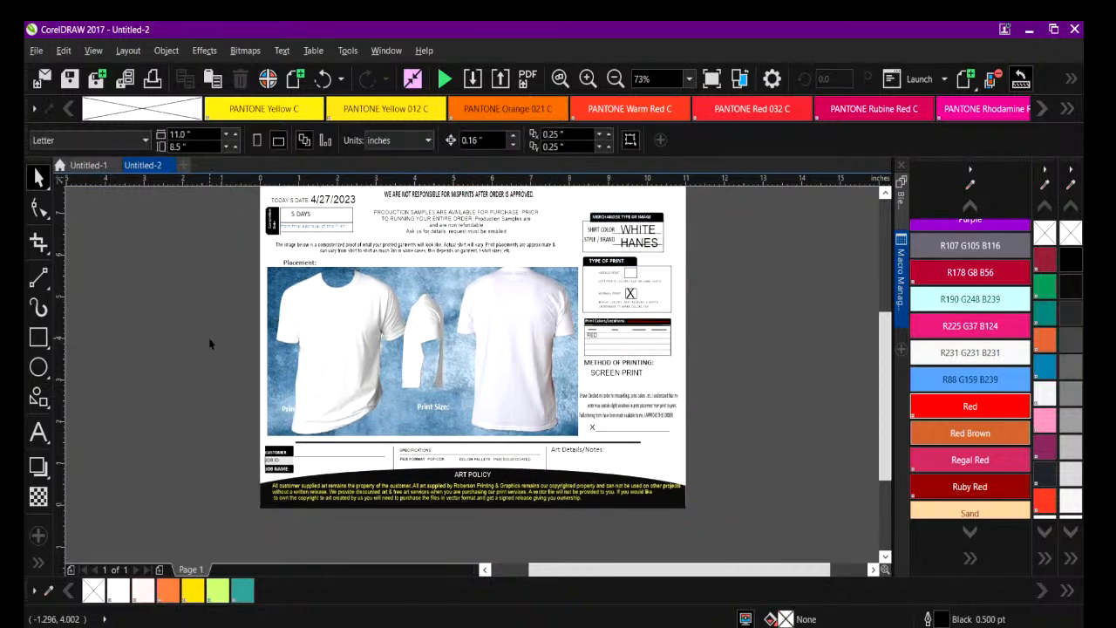
In Untitled-1, group the Puerto Vallarta title text with the palm trees, leaving out the A-heart-R artwork.
left_click(94, 166)
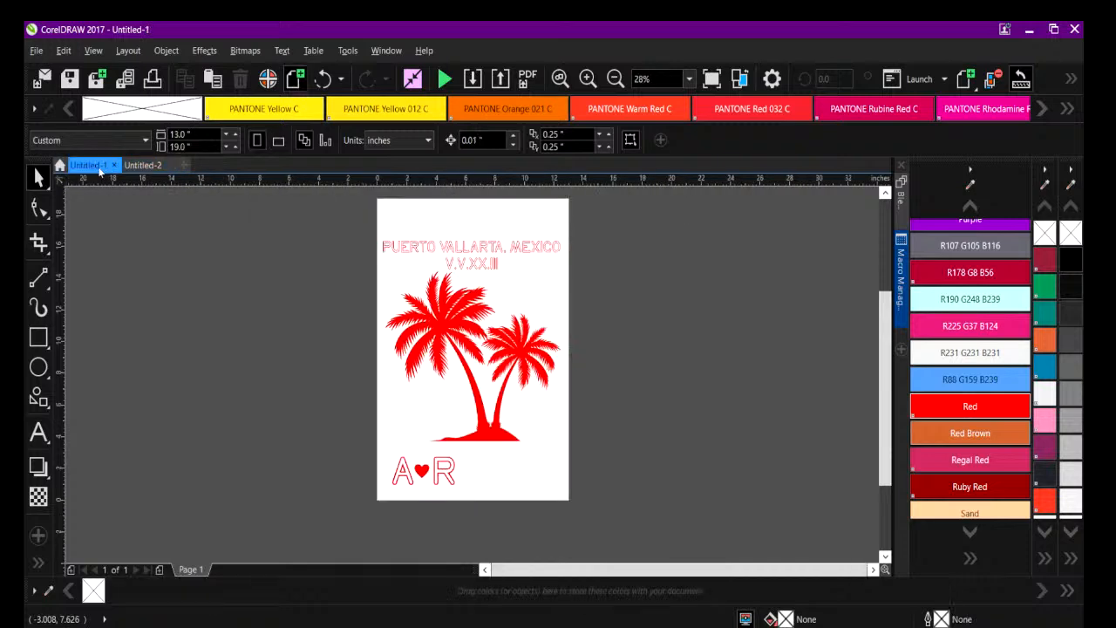
left_click_drag(366, 227, 604, 444)
right_click(516, 375)
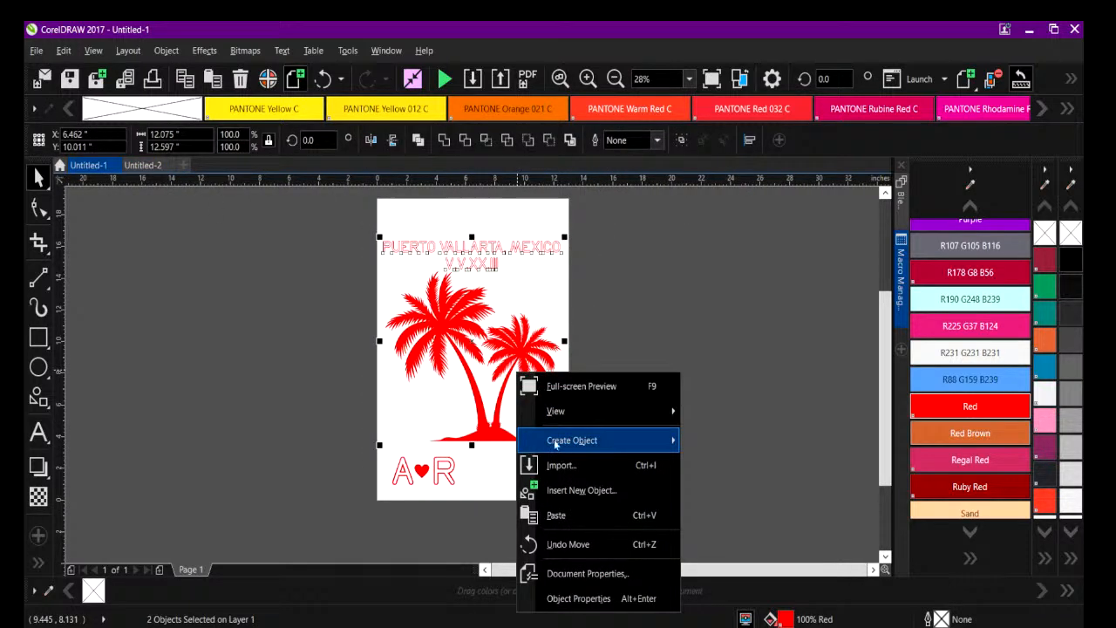
mouse_move(558, 440)
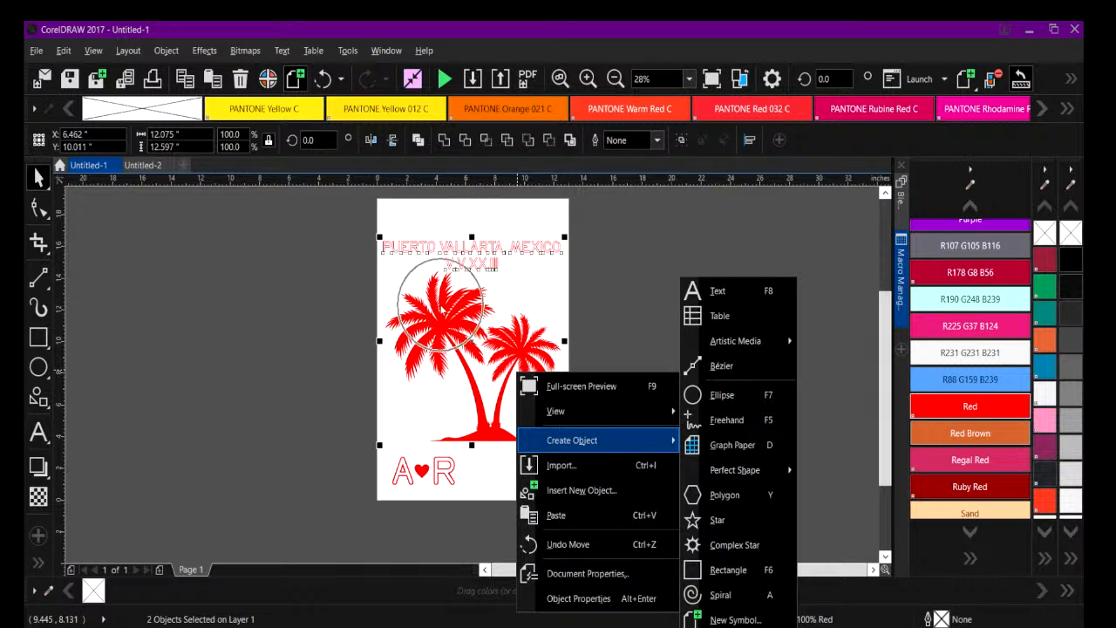
left_click(307, 303)
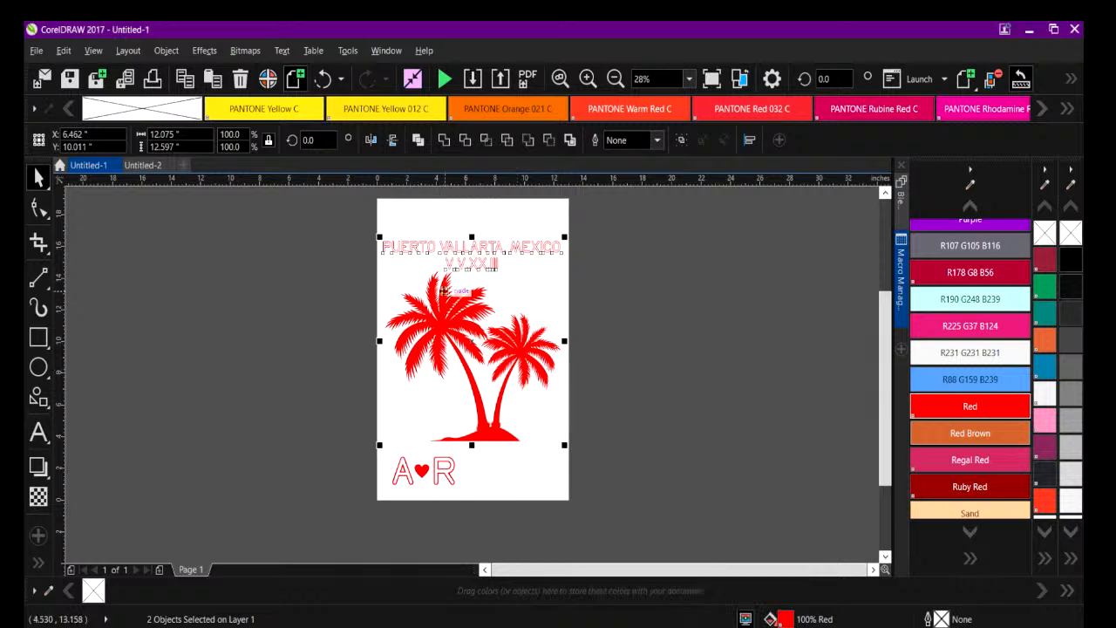
key("ctrl+g")
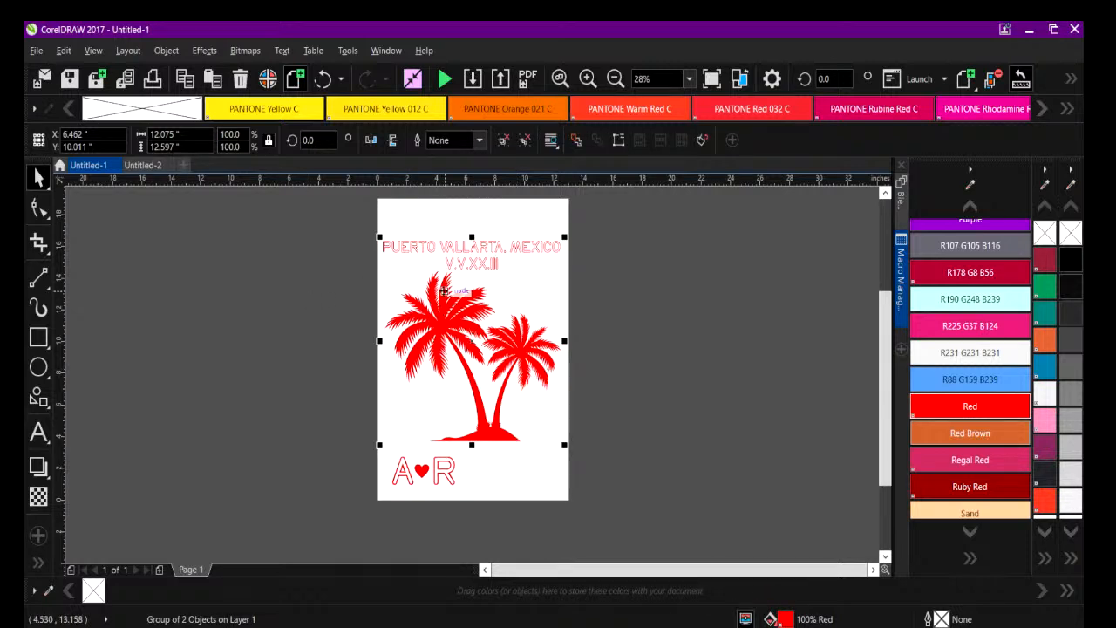
Copy all the artwork from Untitled-1 into the Untitled-2 job proof and move it off the page to the right.
left_click_drag(341, 221, 607, 529)
right_click(420, 335)
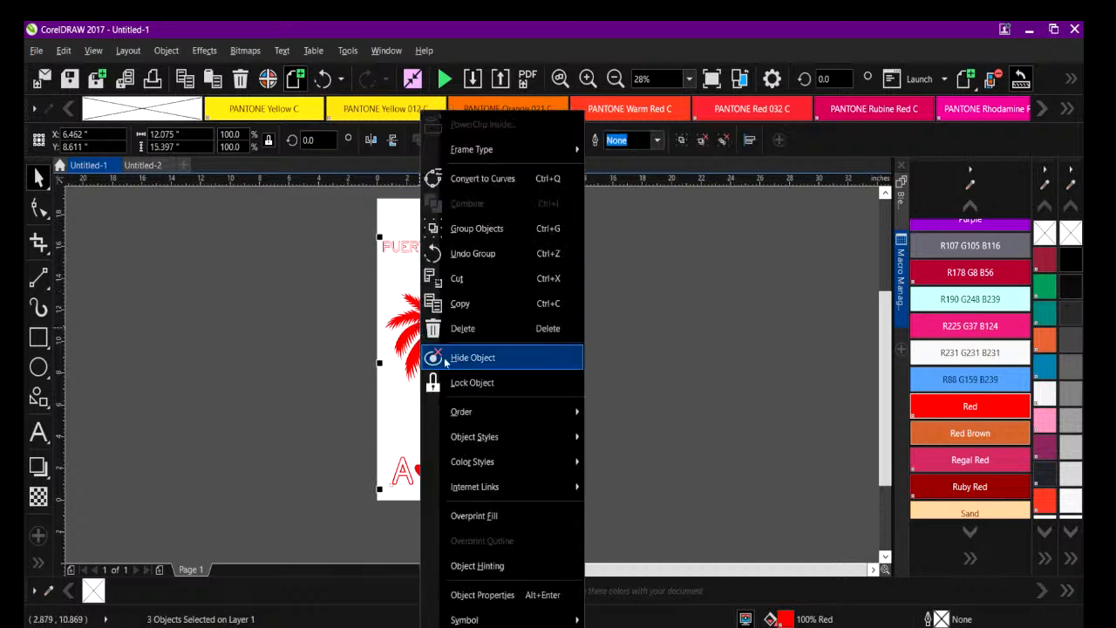
left_click(449, 304)
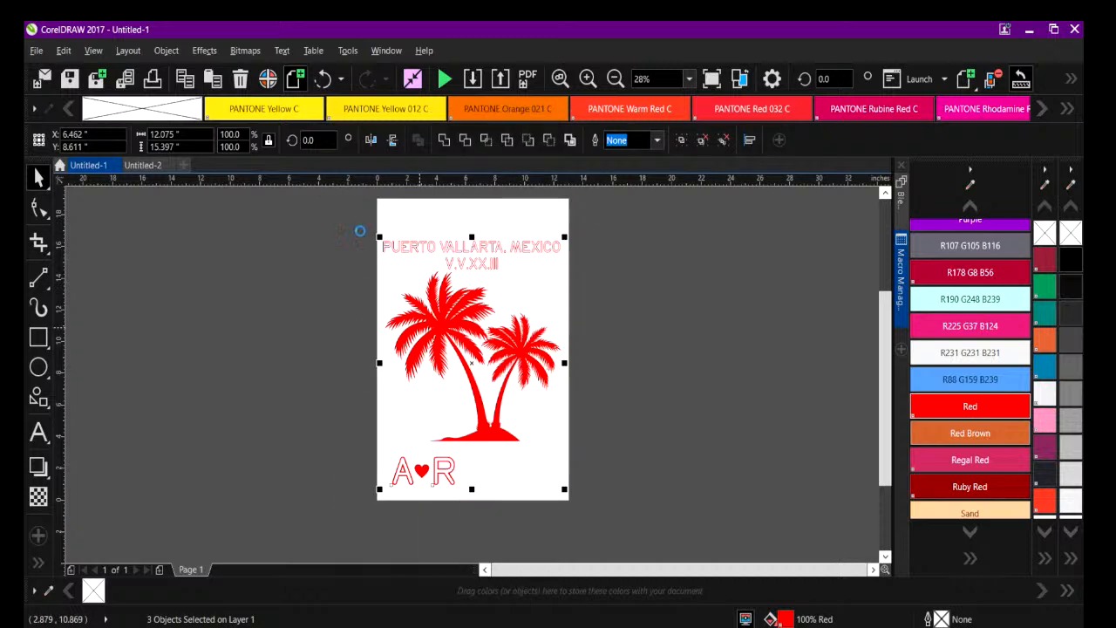
left_click(139, 166)
right_click(176, 259)
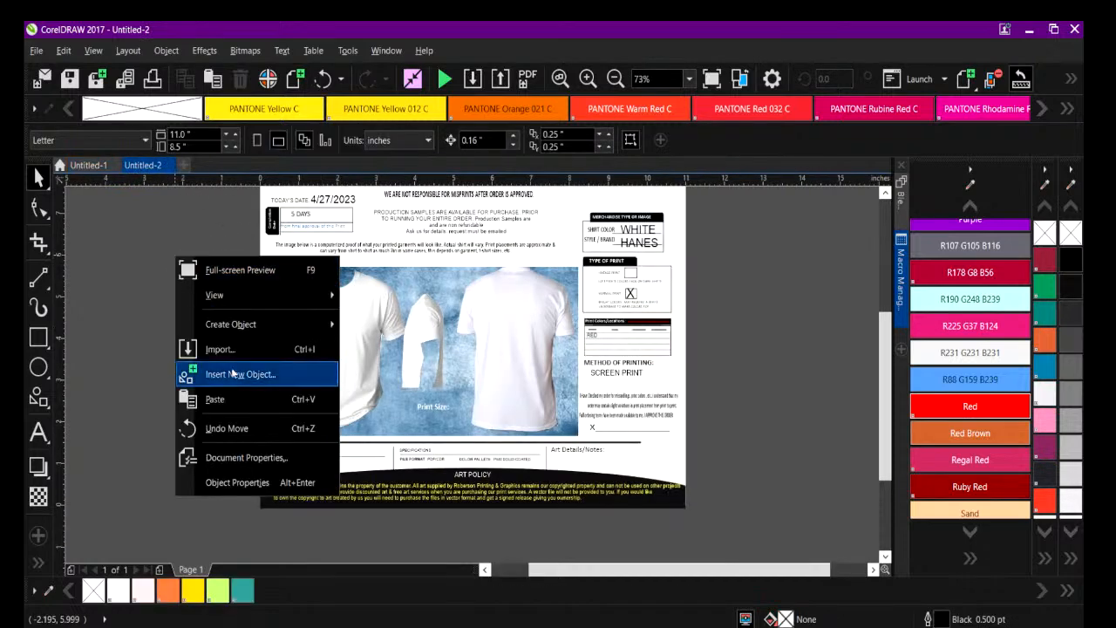
left_click(231, 401)
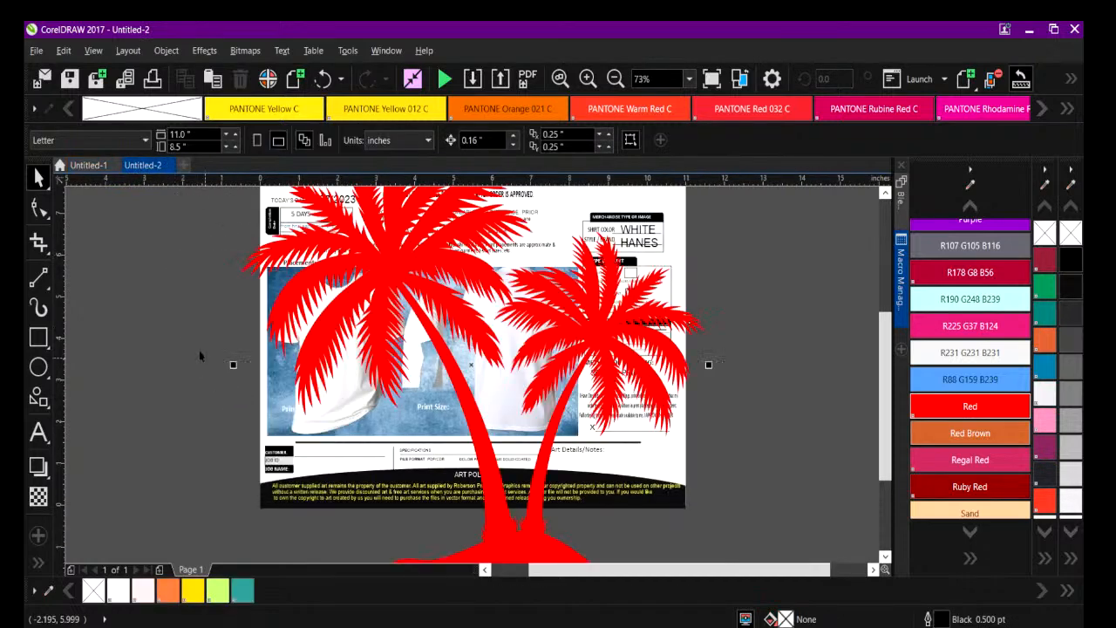
left_click(614, 78)
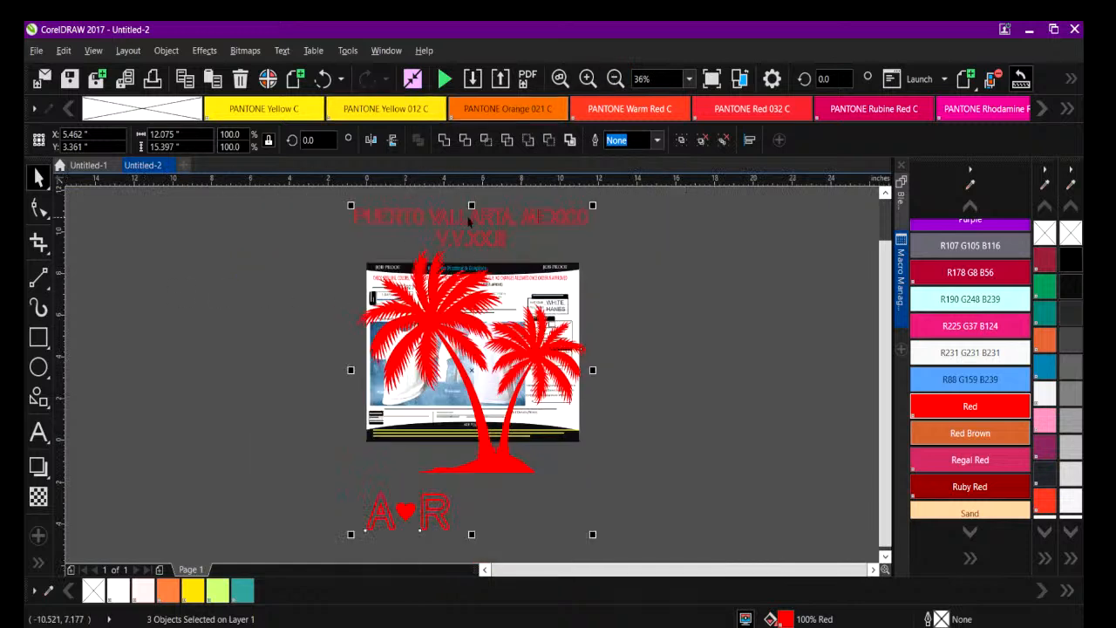
left_click_drag(449, 219, 705, 236)
left_click(654, 532)
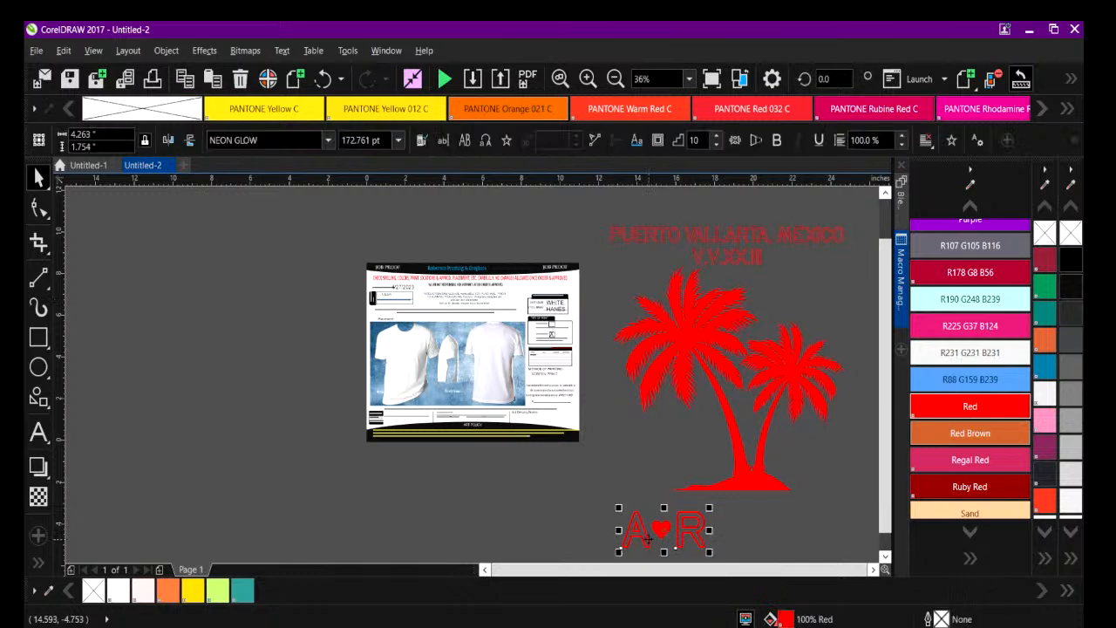
left_click_drag(663, 530, 245, 340)
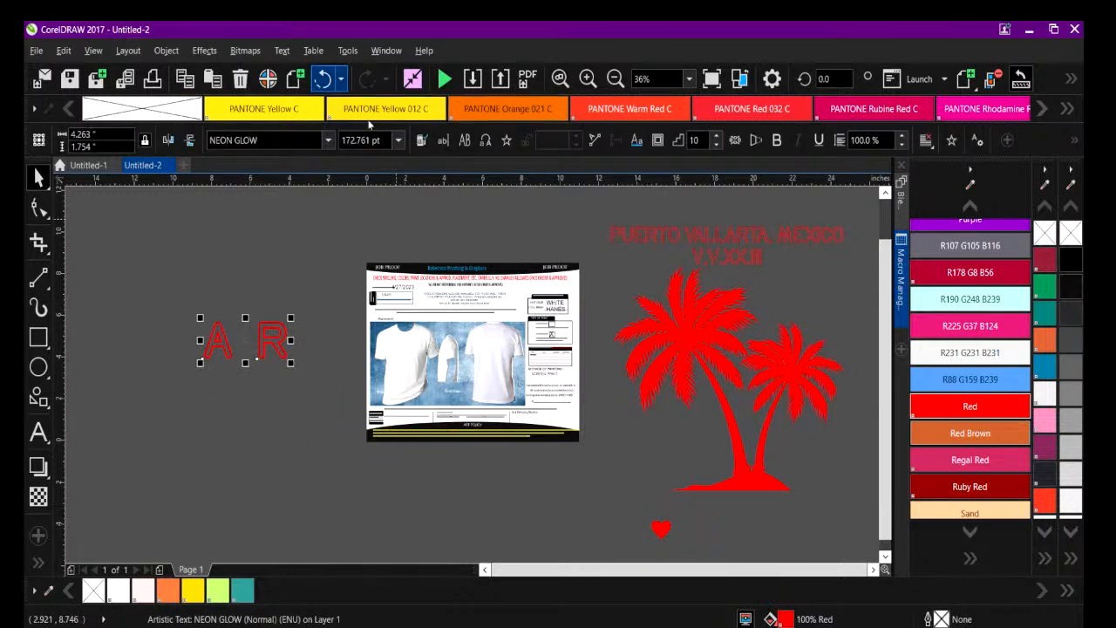
left_click(323, 78)
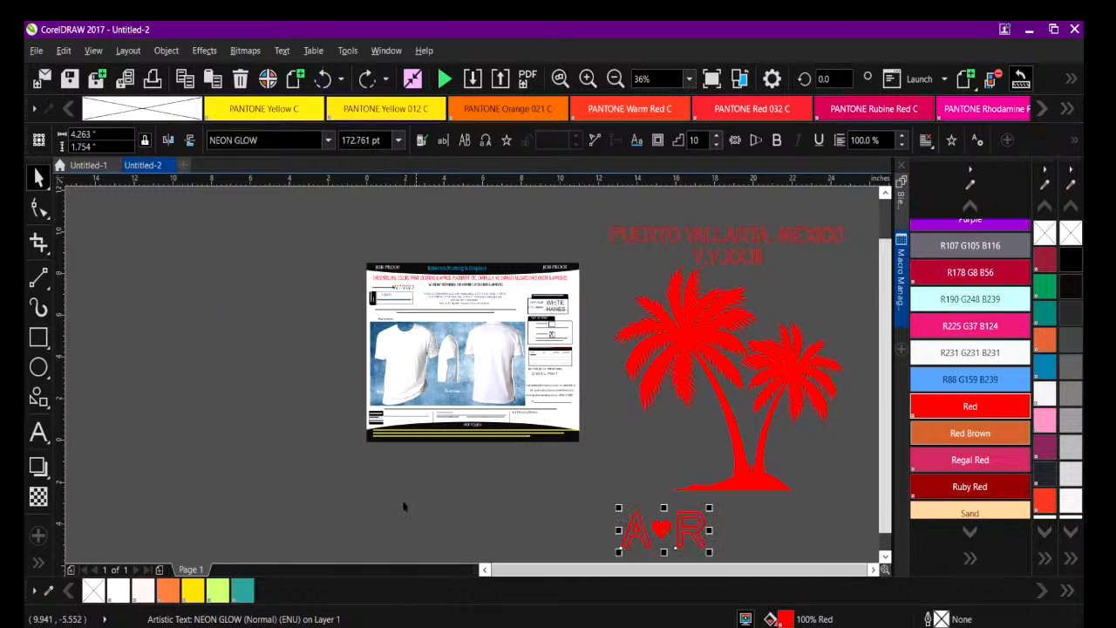
Check in Untitled-1 how the A-heart-R pieces and the palm-and-title artwork are grouped, and return to Untitled-2.
left_click(88, 165)
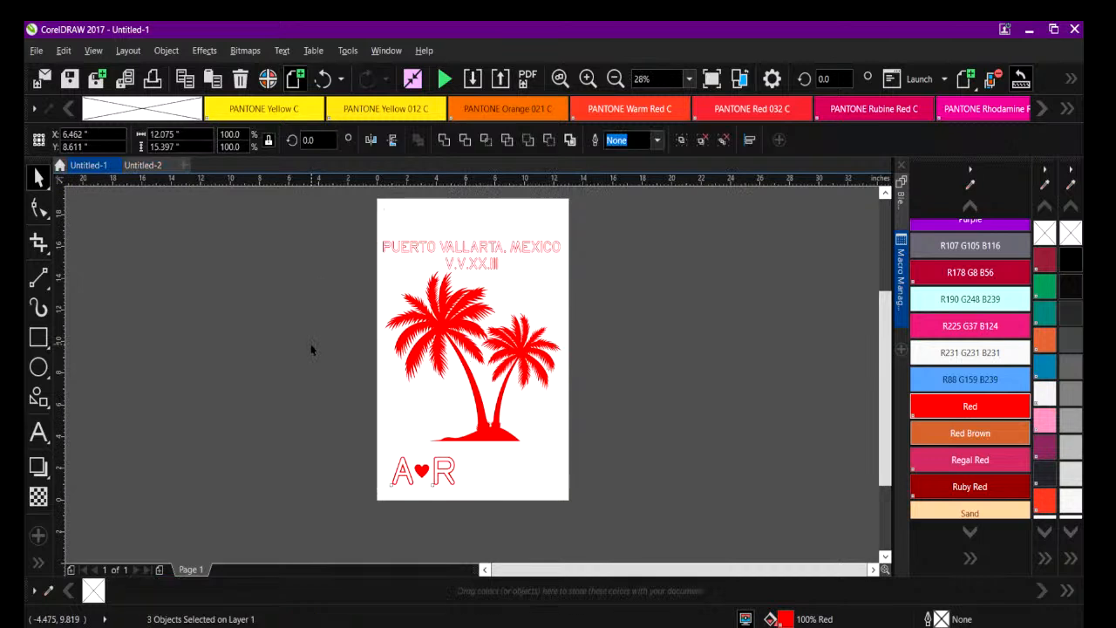
left_click_drag(379, 452, 525, 515)
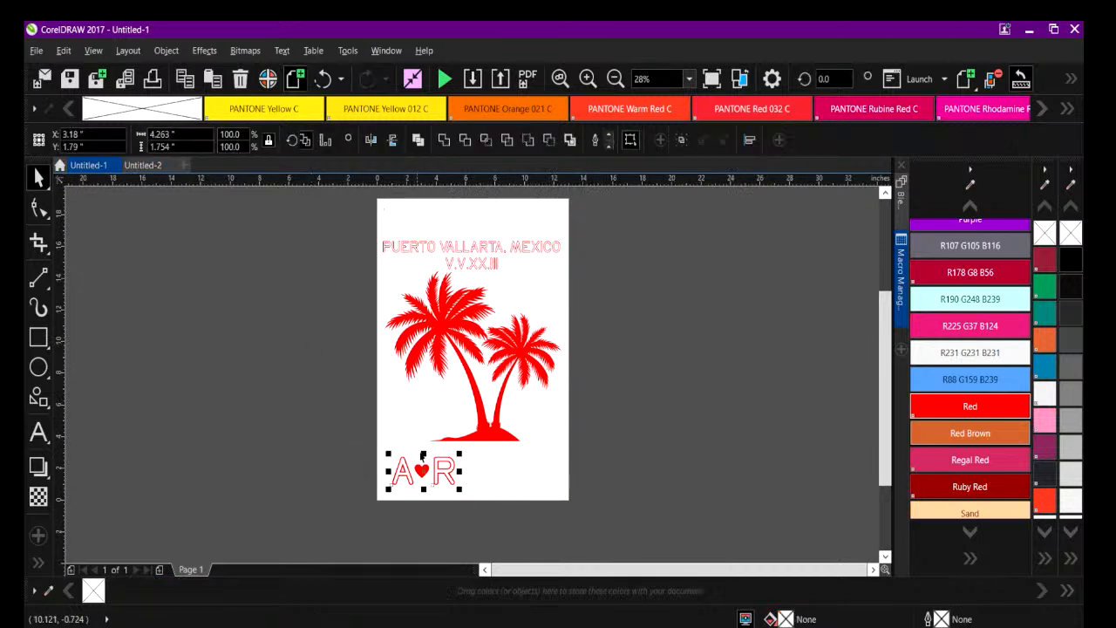
left_click_drag(414, 227, 589, 455)
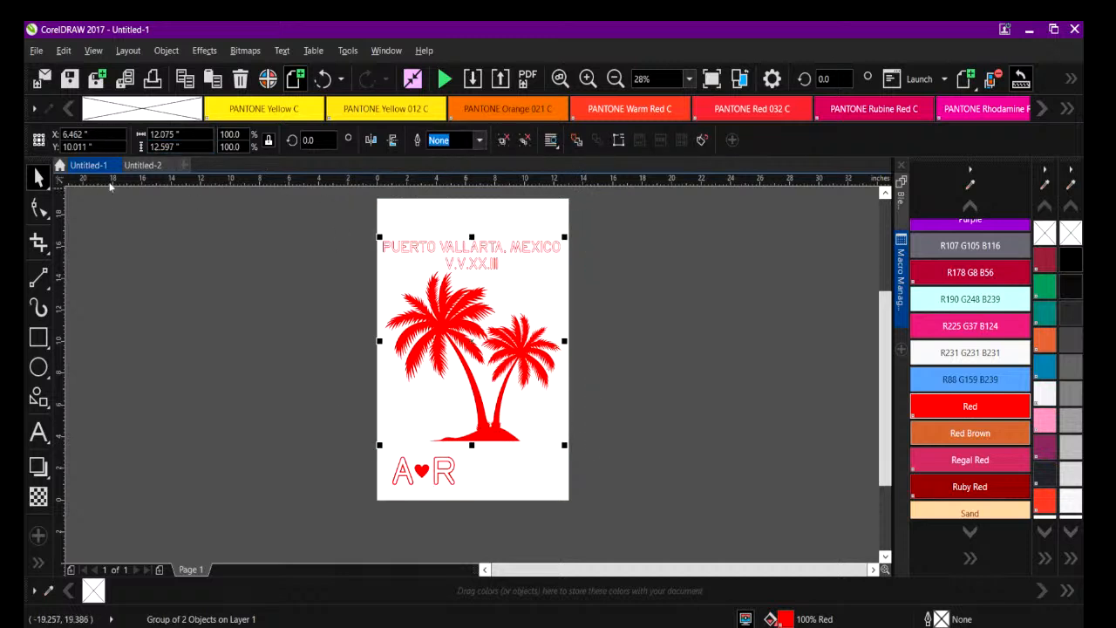
left_click(158, 164)
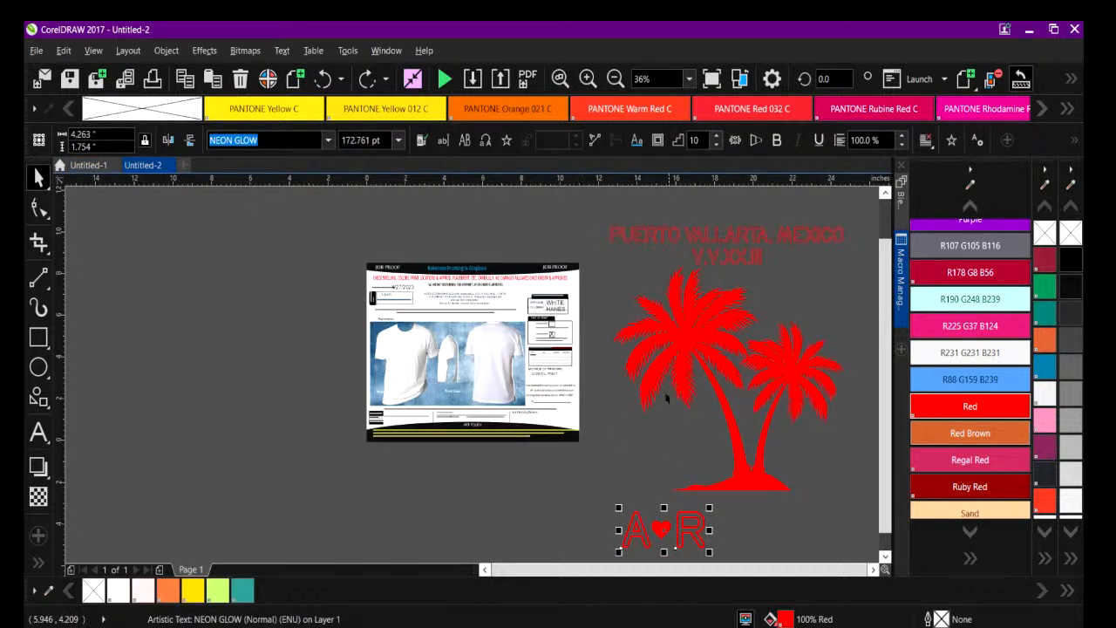
Scale the palm-and-title group to about 3.8 by 4.0 inches and place it just outside the proof page's right edge.
left_click_drag(589, 217, 853, 486)
left_click_drag(525, 223, 691, 368)
left_click_drag(725, 447, 548, 355)
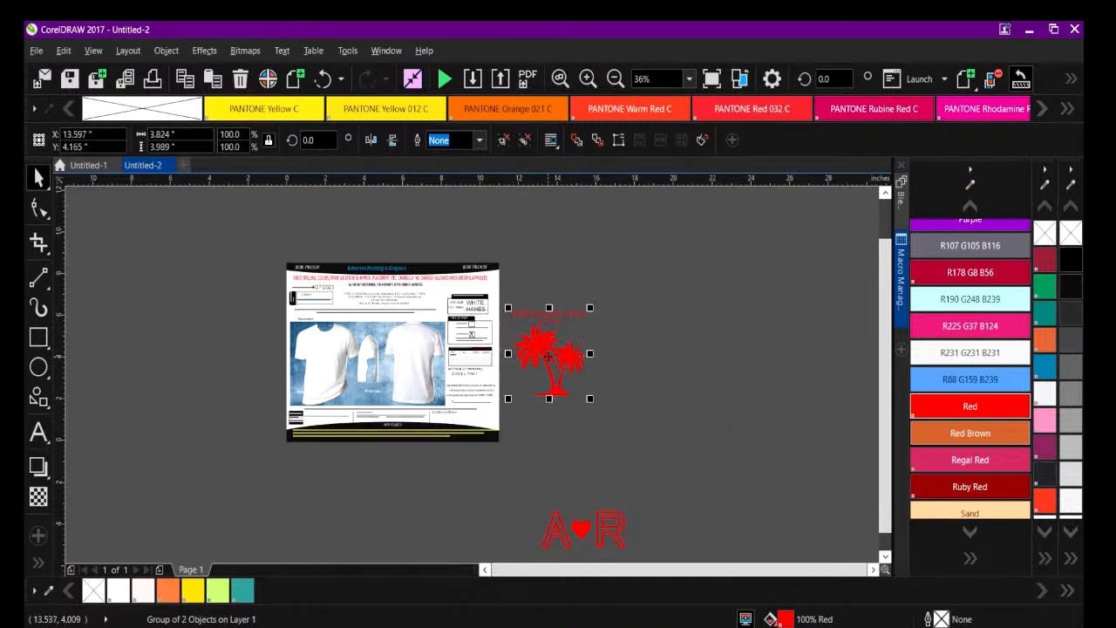
left_click(588, 78)
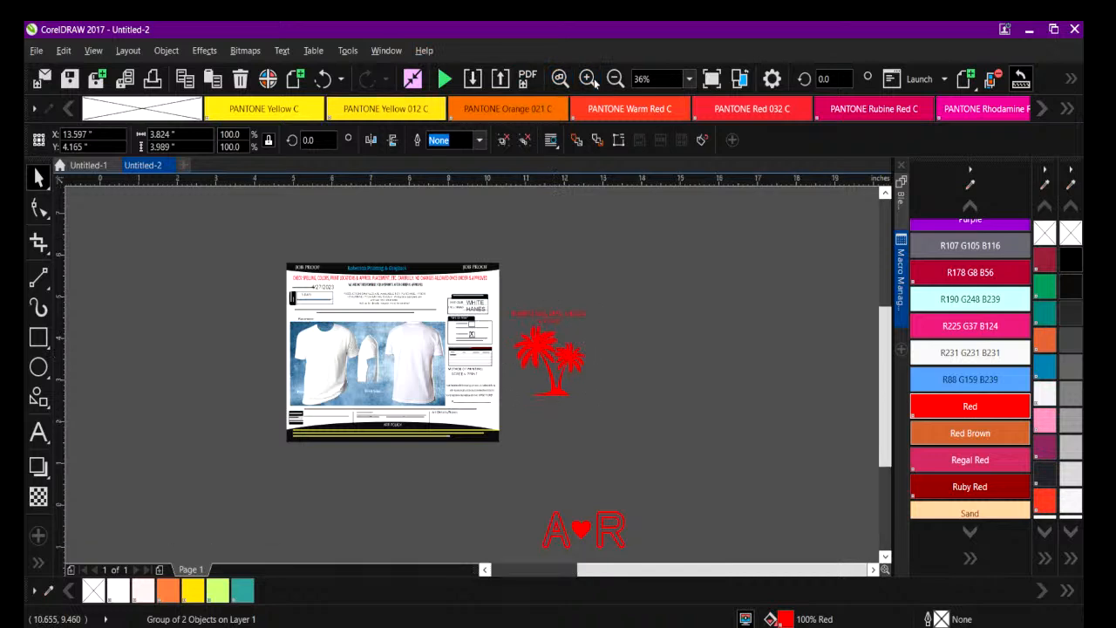
Place the palm-and-title group over the back view of the white T-shirt in the proof.
left_click_drag(622, 568, 585, 571)
left_click(480, 356)
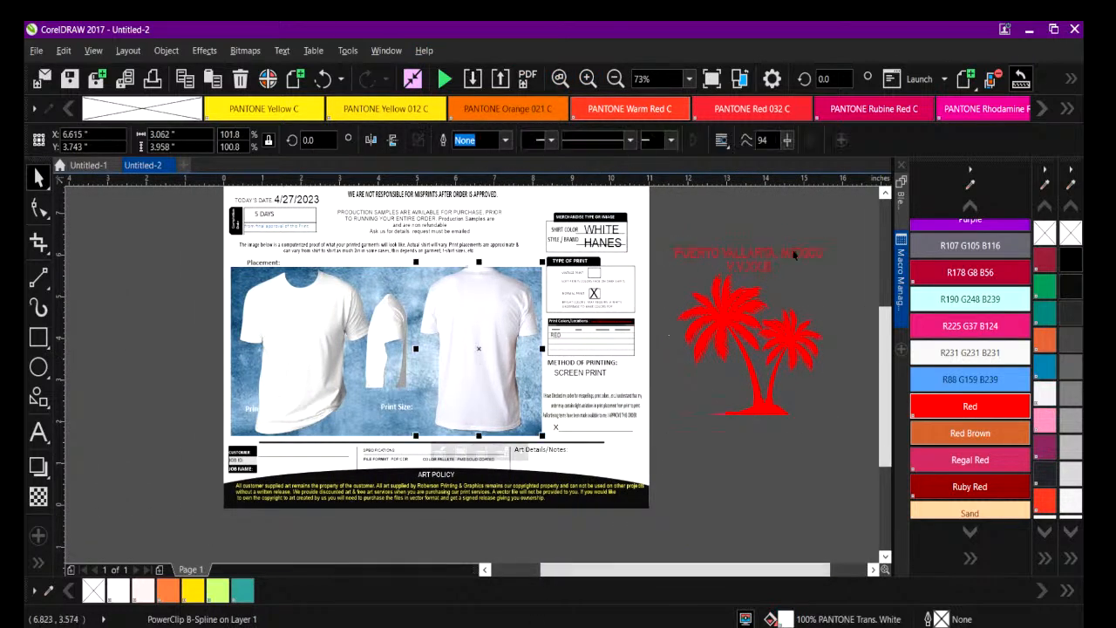
left_click(741, 328)
left_click_drag(742, 328, 476, 336)
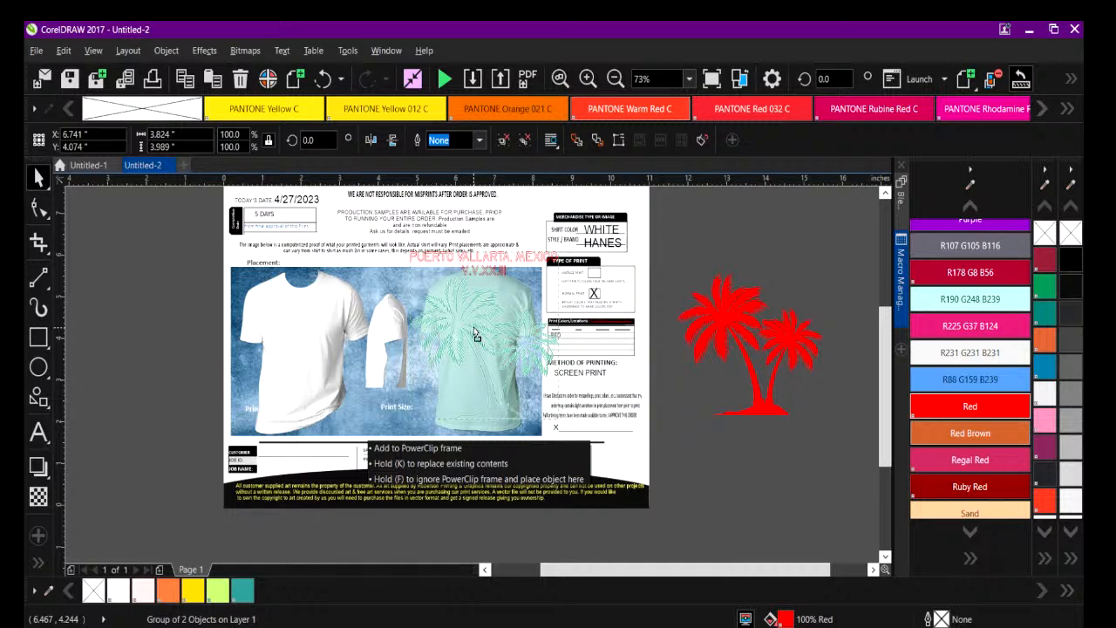
left_click_drag(473, 327, 473, 327)
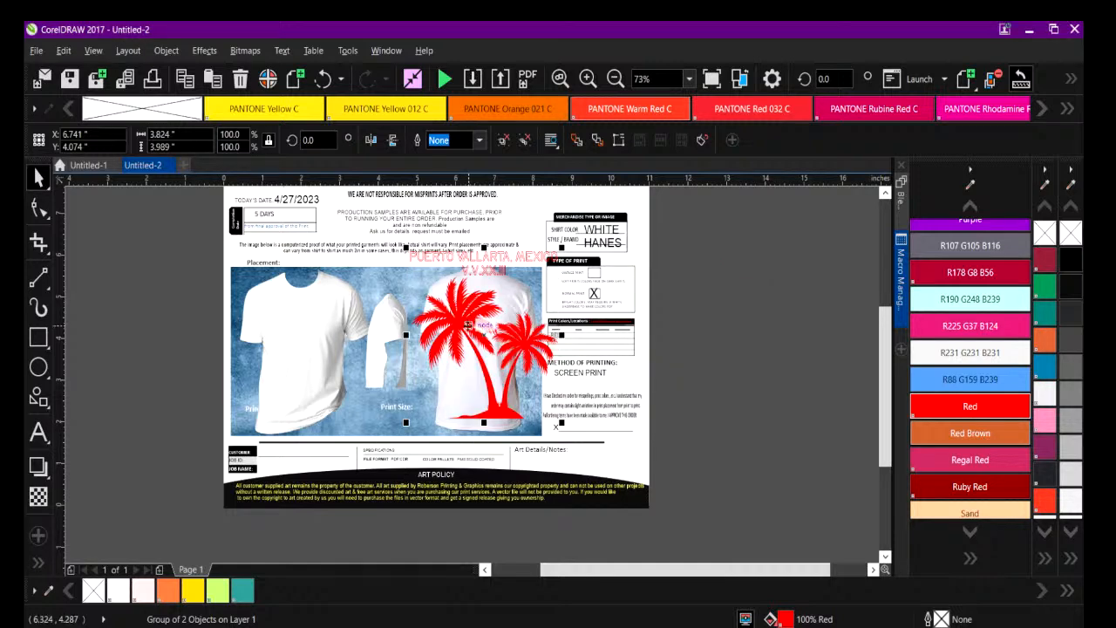
left_click_drag(402, 248, 474, 338)
left_click(588, 78)
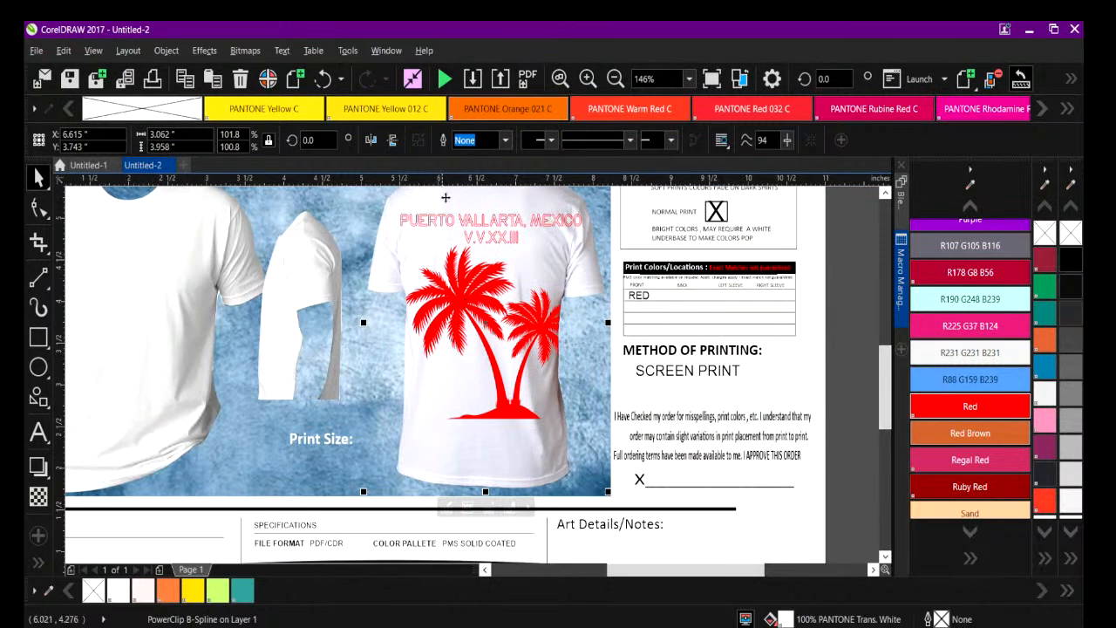
left_click(324, 81)
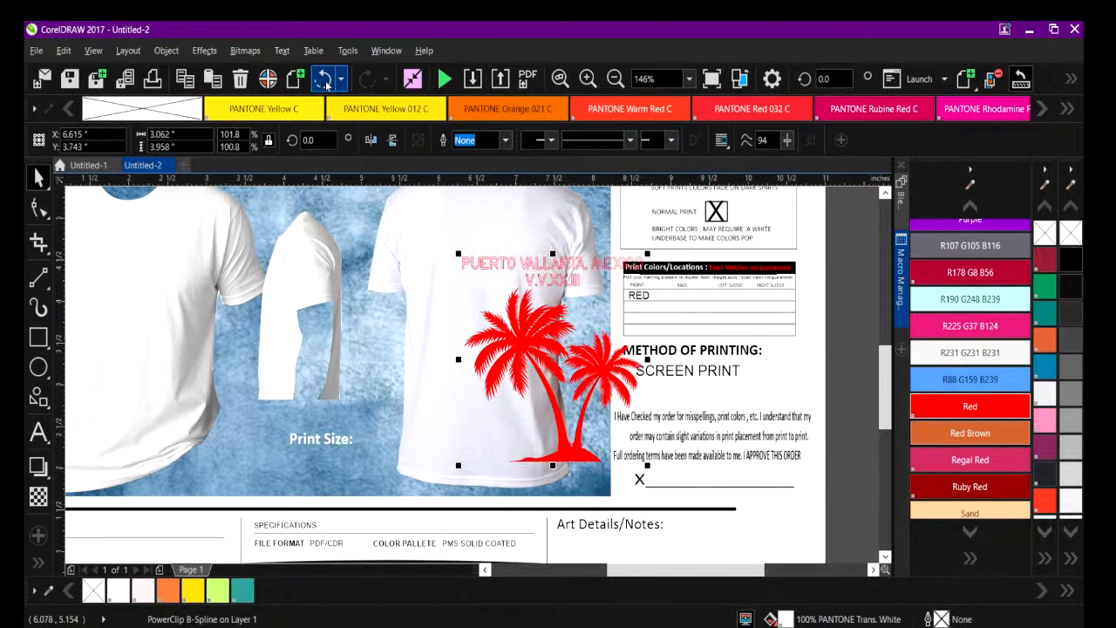
left_click(324, 80)
left_click_drag(452, 268, 493, 295)
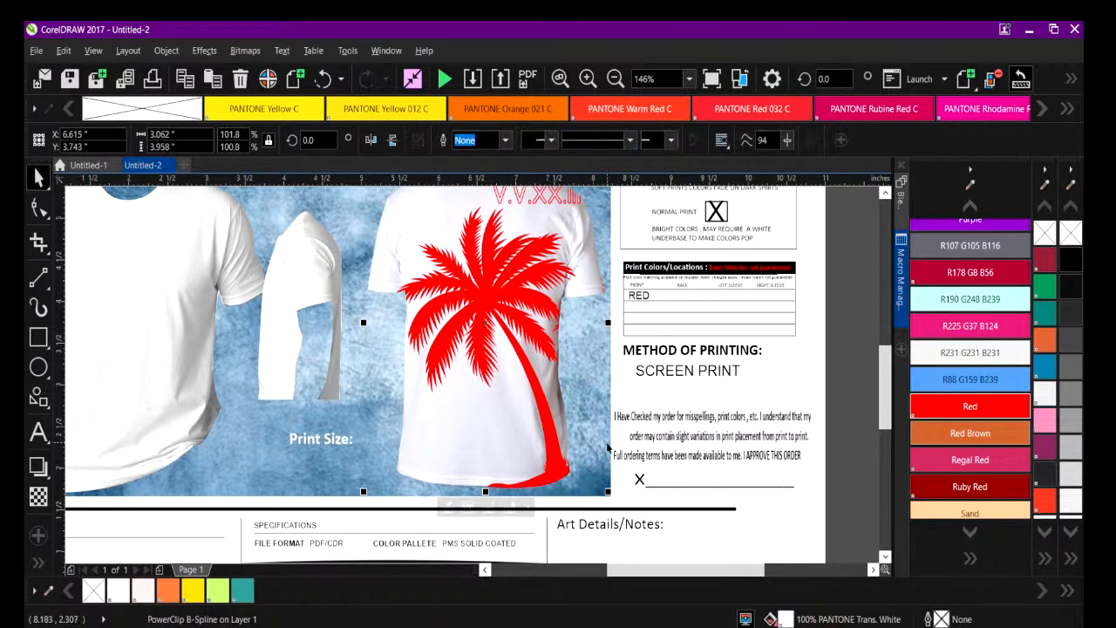
scroll(885, 390, "up", 3)
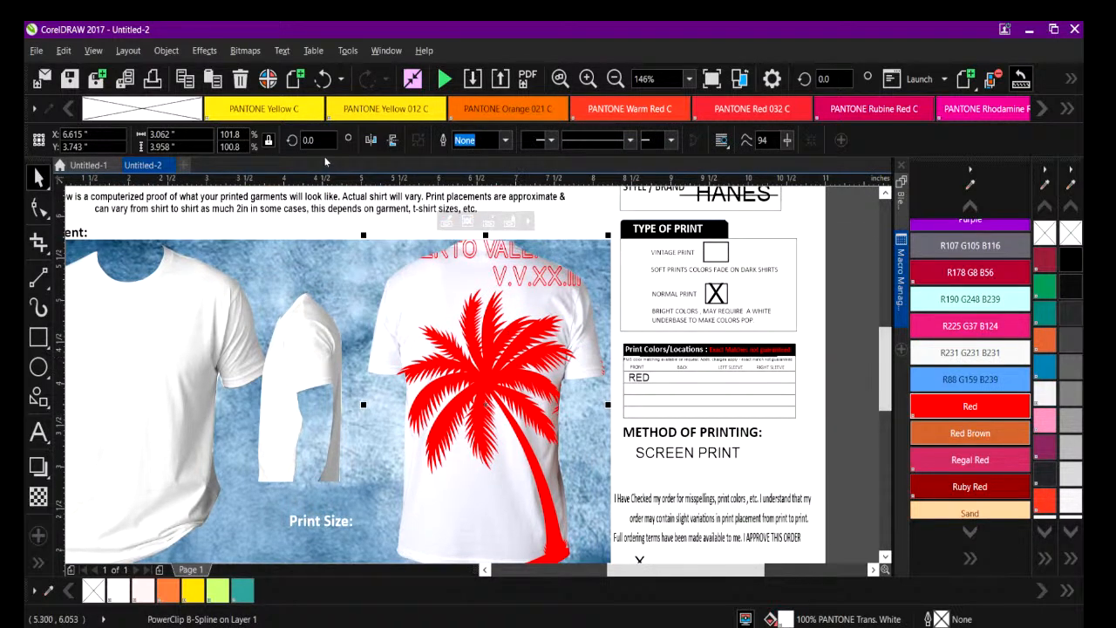
left_click(322, 80)
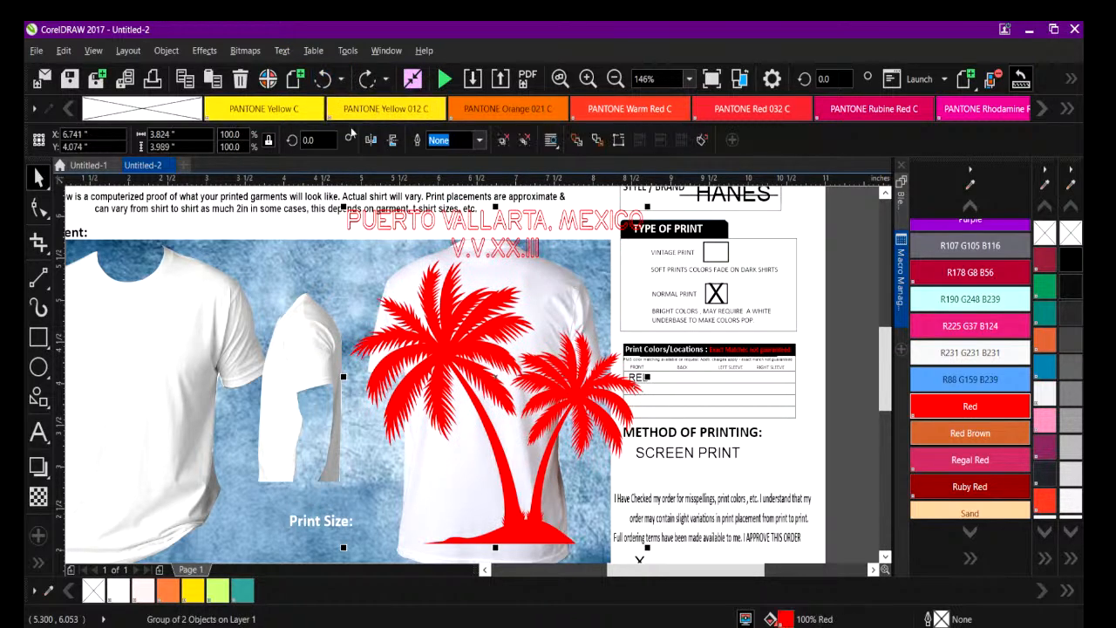
Scale the palm-and-title group to about 2.1 by 2.2 inches and center it on the back shirt.
left_click_drag(343, 206, 477, 300)
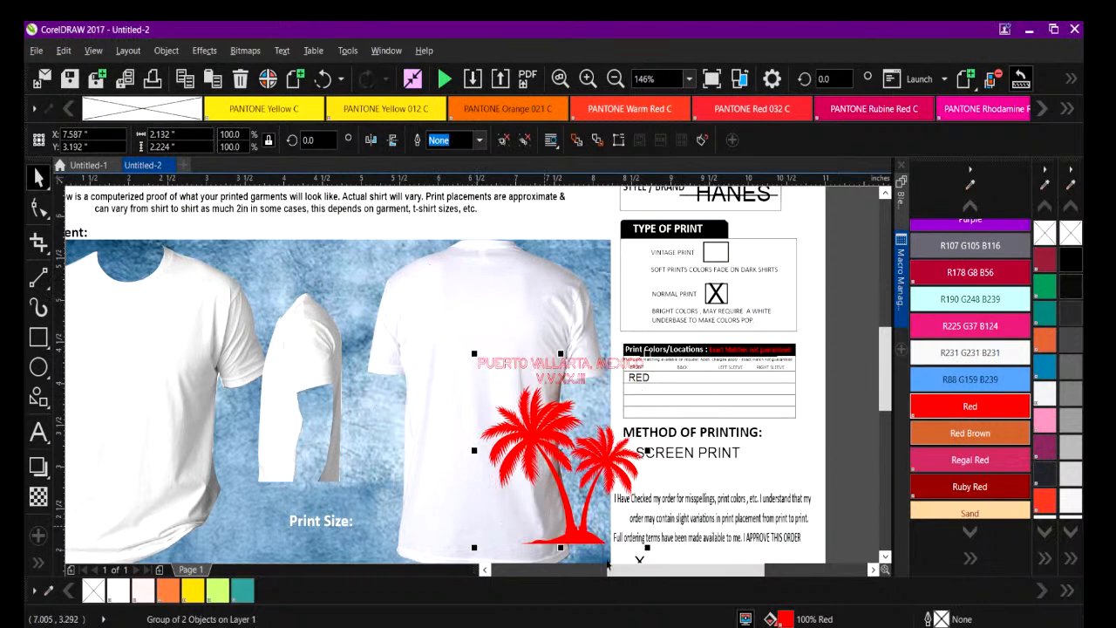
left_click_drag(559, 449, 478, 385)
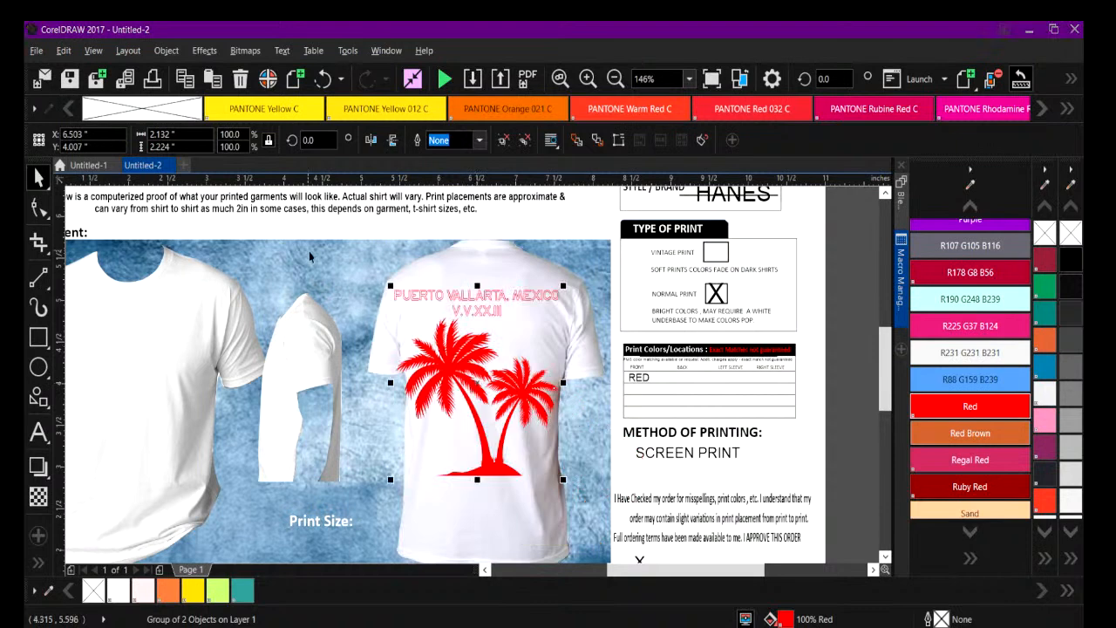
left_click(346, 301)
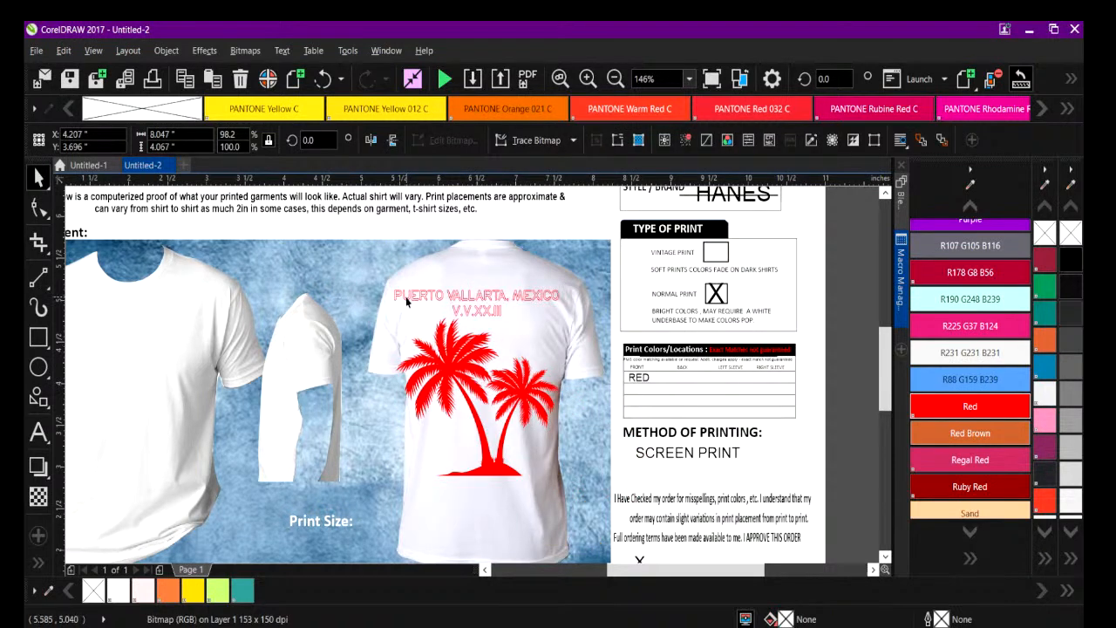
Shrink the palm-and-title group further and place it inside the back shirt's PowerClip frame on the upper back.
left_click(406, 302)
left_click_drag(390, 285, 441, 313)
left_click_drag(479, 366, 474, 357)
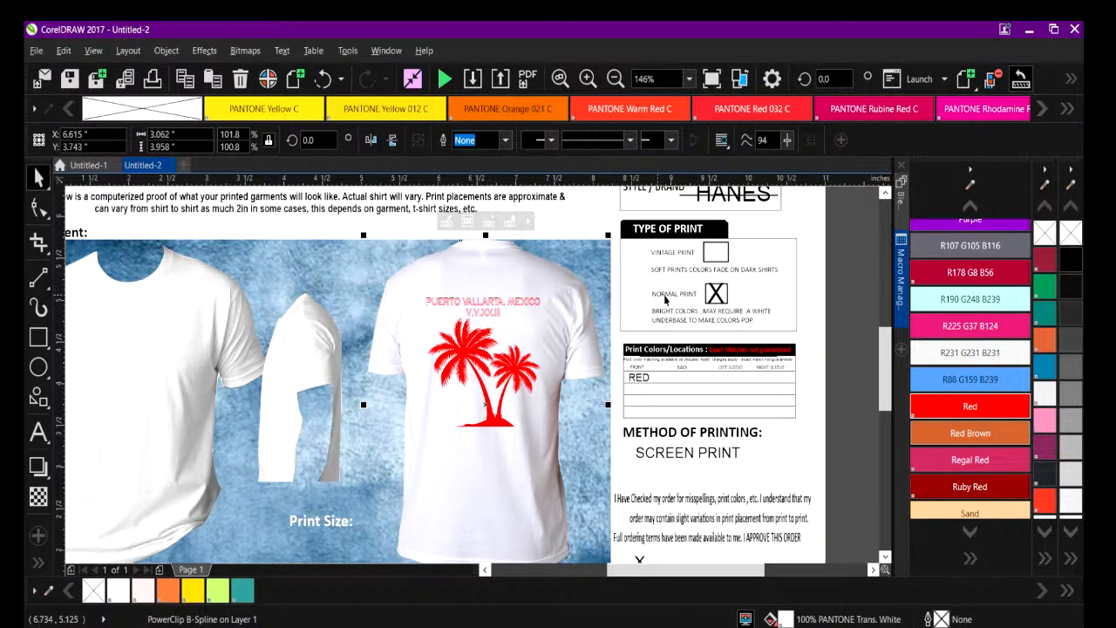
left_click(573, 211)
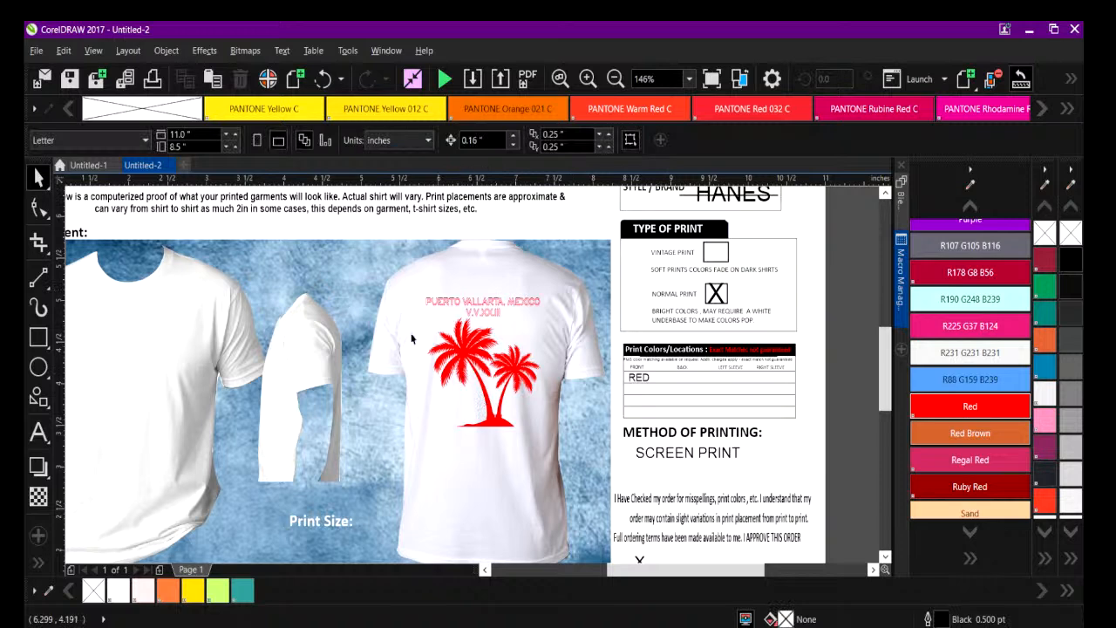
Move the A-heart-R artwork from below the proof page to the empty area beyond the page's left edge.
scroll(599, 572, "left", 3)
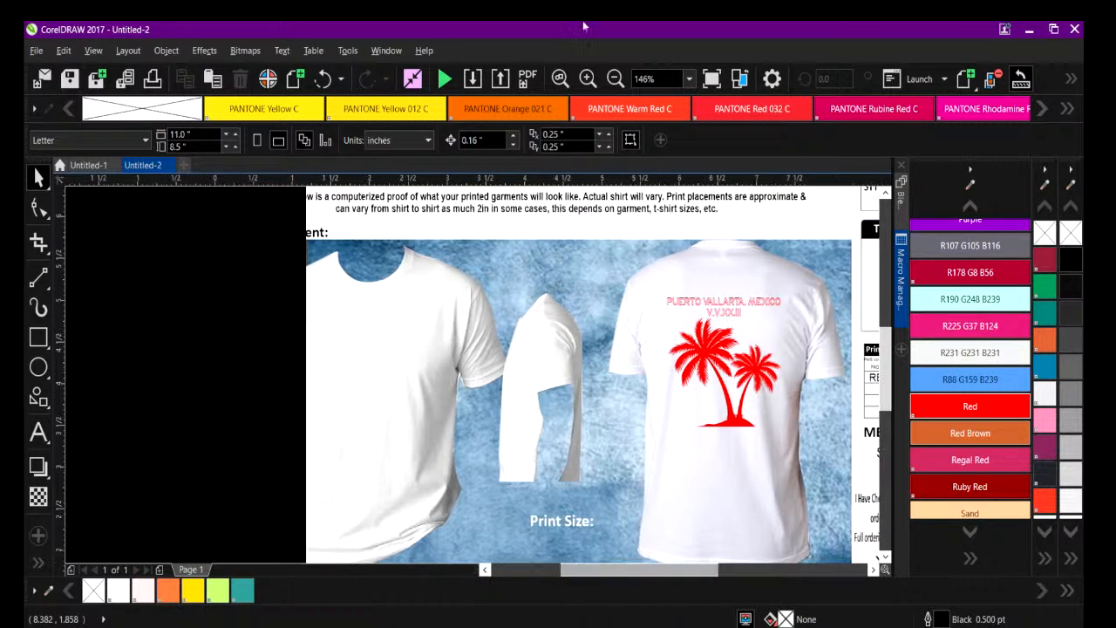
left_click(614, 78)
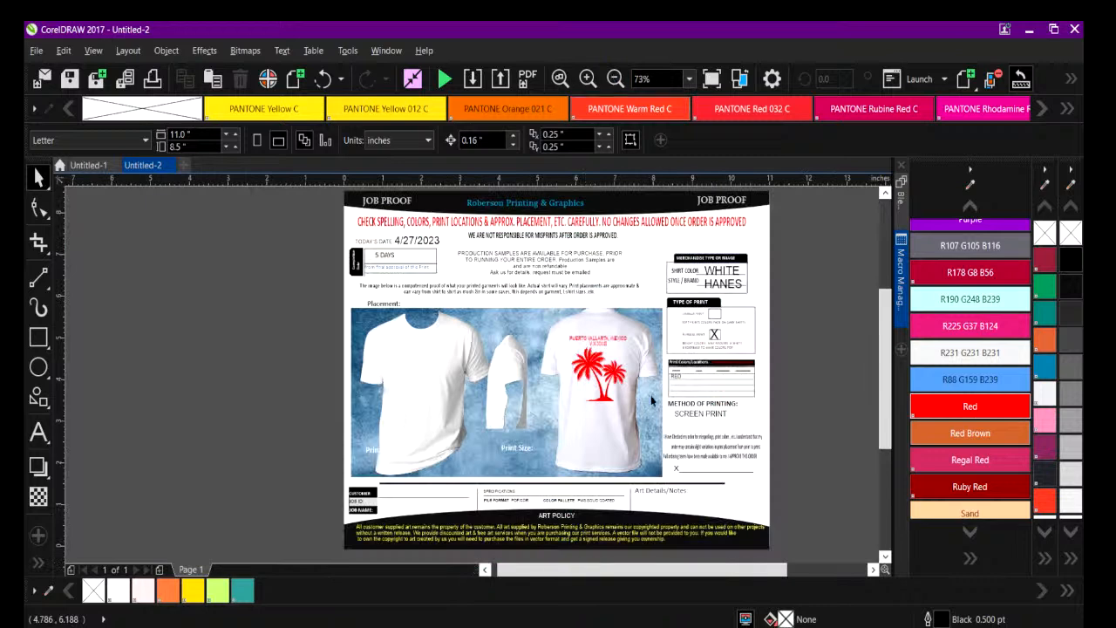
left_click_drag(613, 573, 661, 573)
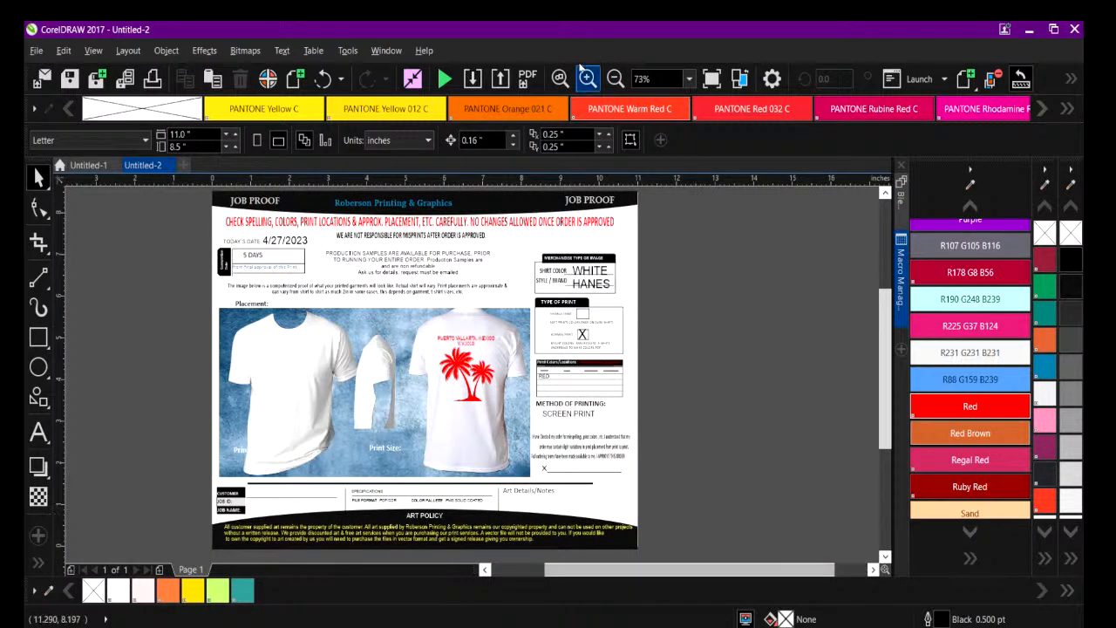
left_click(614, 78)
left_click_drag(588, 488, 696, 533)
left_click_drag(635, 482, 188, 290)
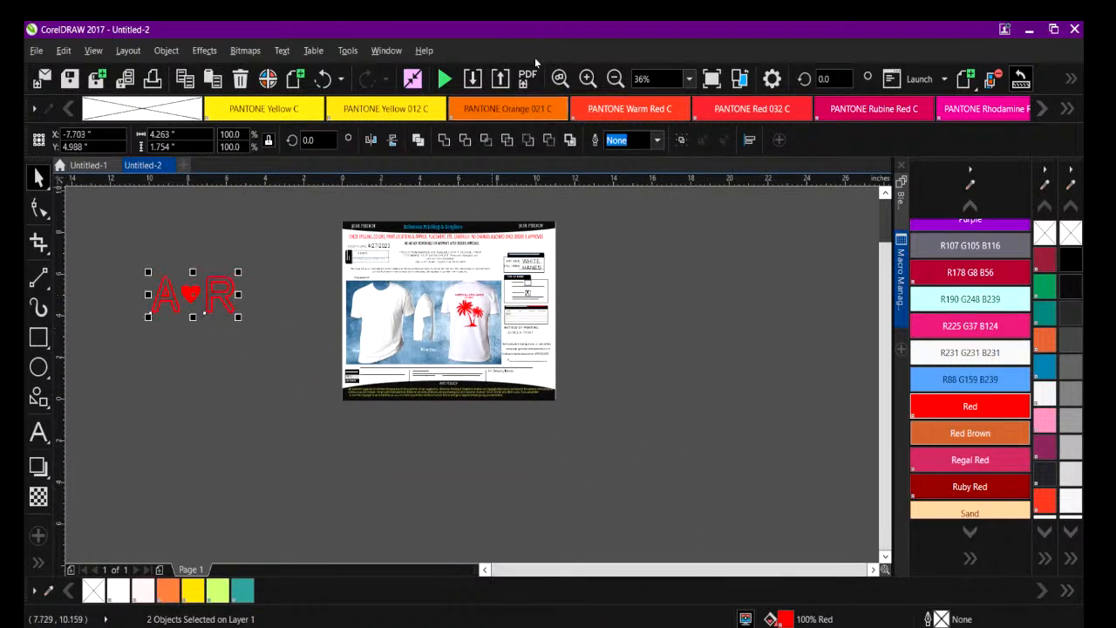
Scale the A-heart-R artwork to about 0.7 by 0.3 inches and place it on the front shirt's left chest.
left_click(587, 78)
left_click_drag(626, 571, 568, 571)
scroll(869, 370, "up", 2)
left_click_drag(98, 312, 286, 320)
left_click_drag(242, 289, 478, 340)
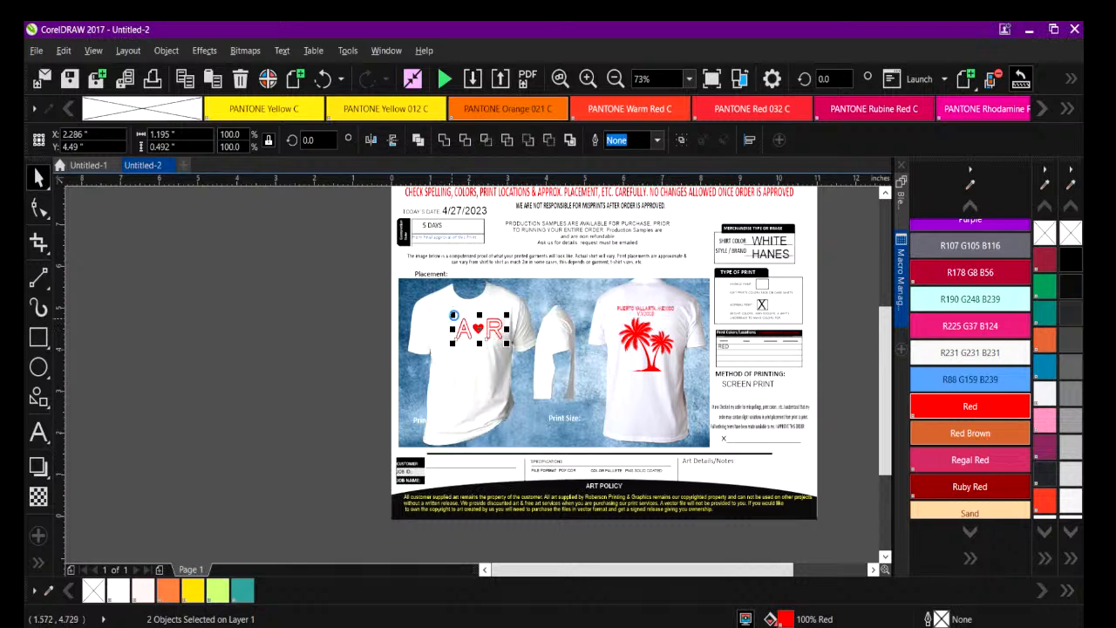
left_click_drag(451, 314, 473, 326)
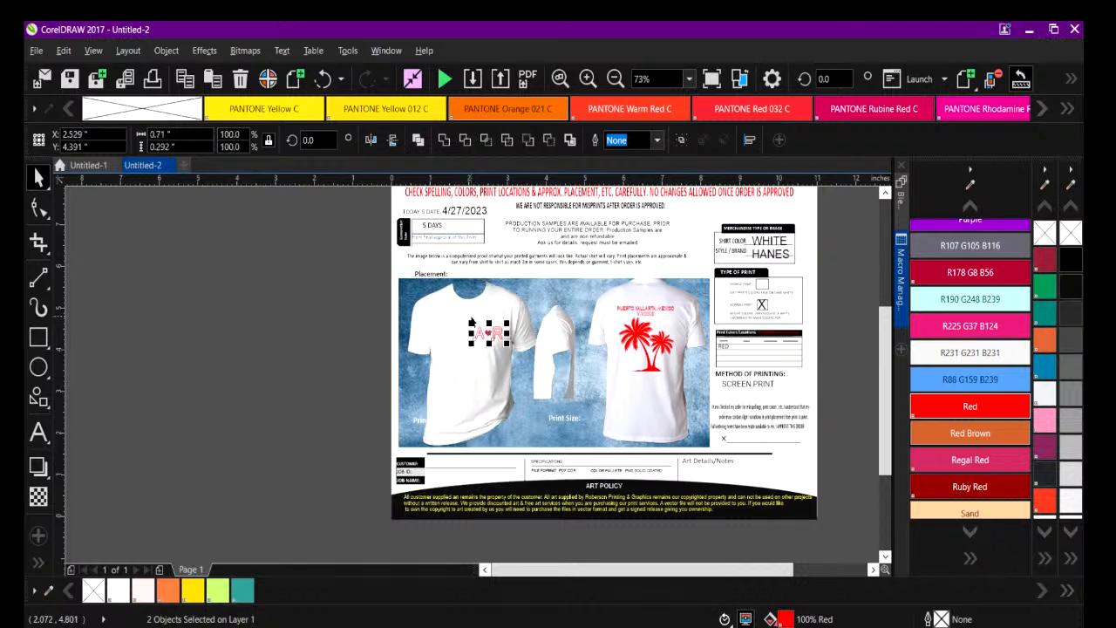
left_click(359, 321)
Recolor both Print Size labels under the shirts to black.
left_click(588, 78)
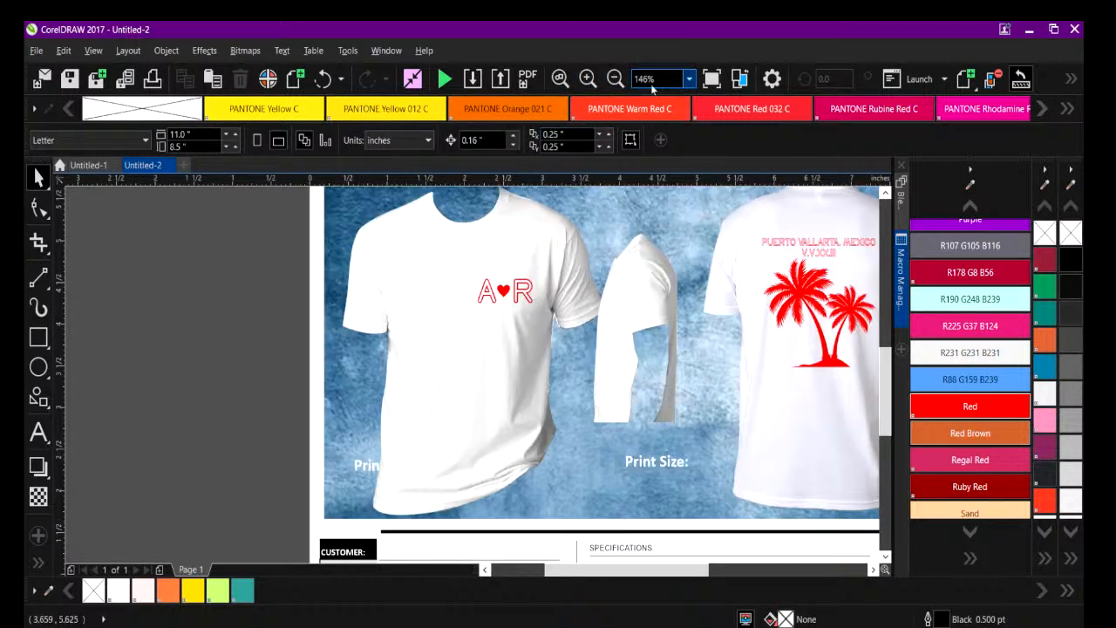
left_click(363, 468)
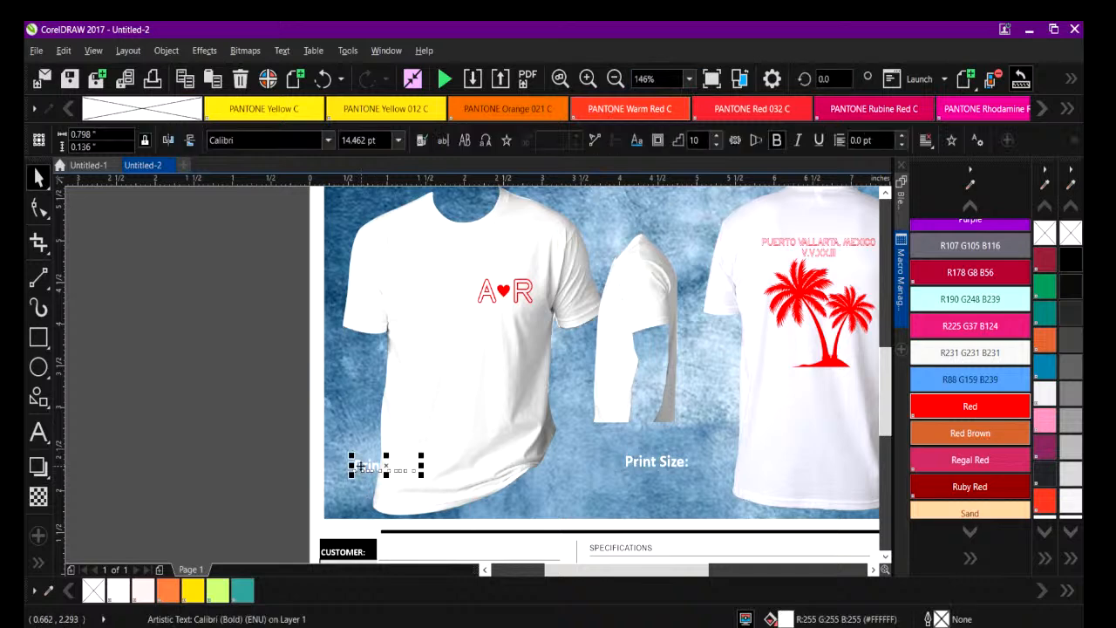
left_click(655, 462, "shift")
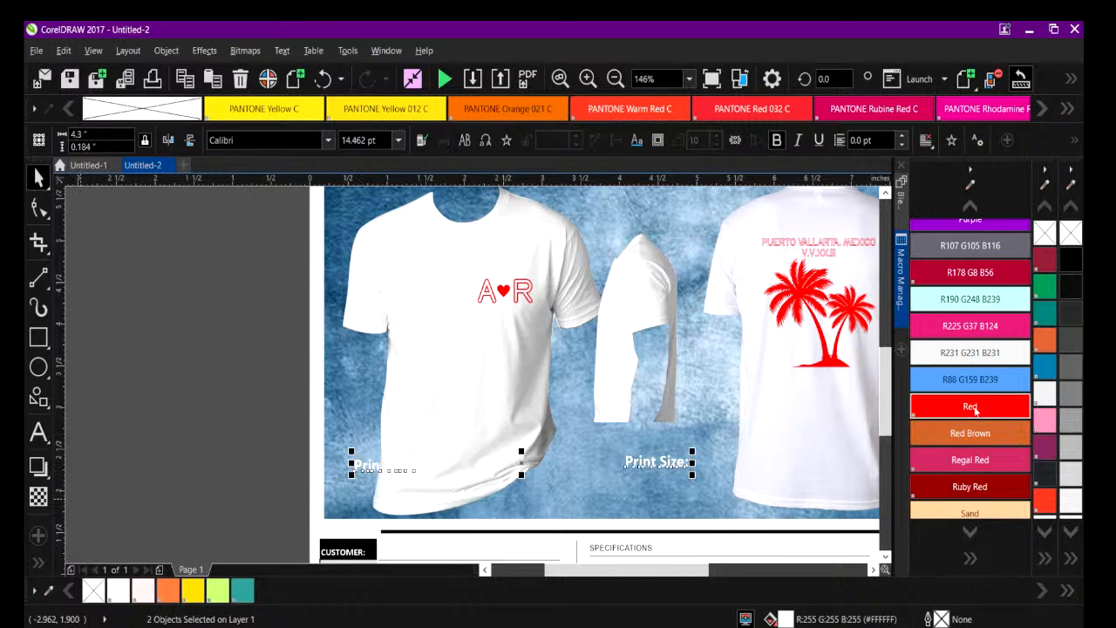
left_click(971, 407)
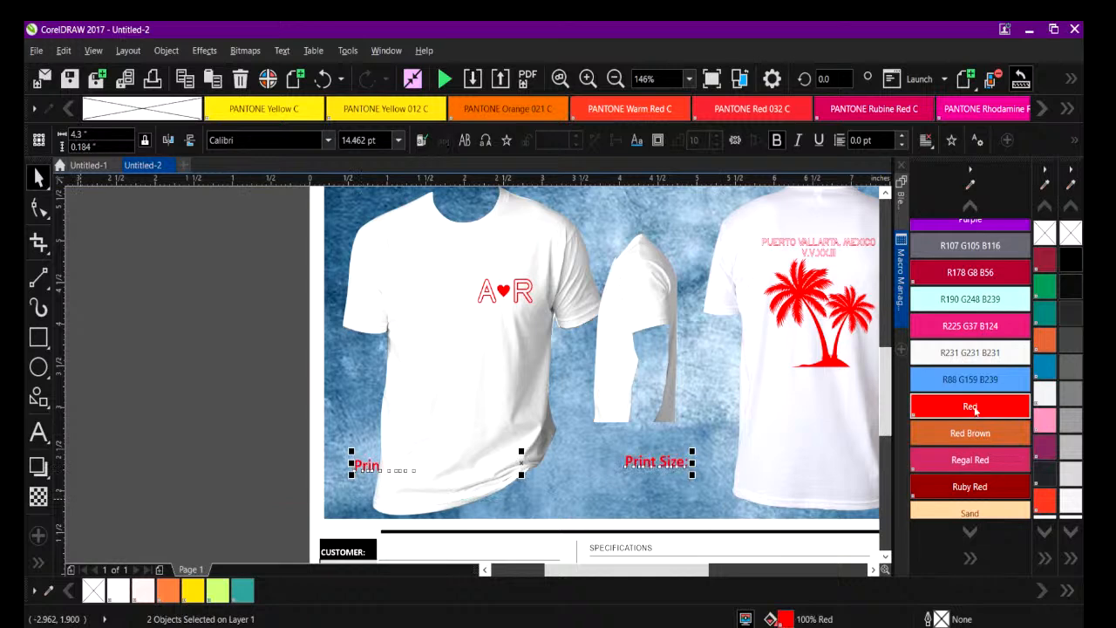
left_click(1070, 266)
left_click(209, 334)
Delete the blue textured background bitmap behind the shirts.
left_click(335, 349)
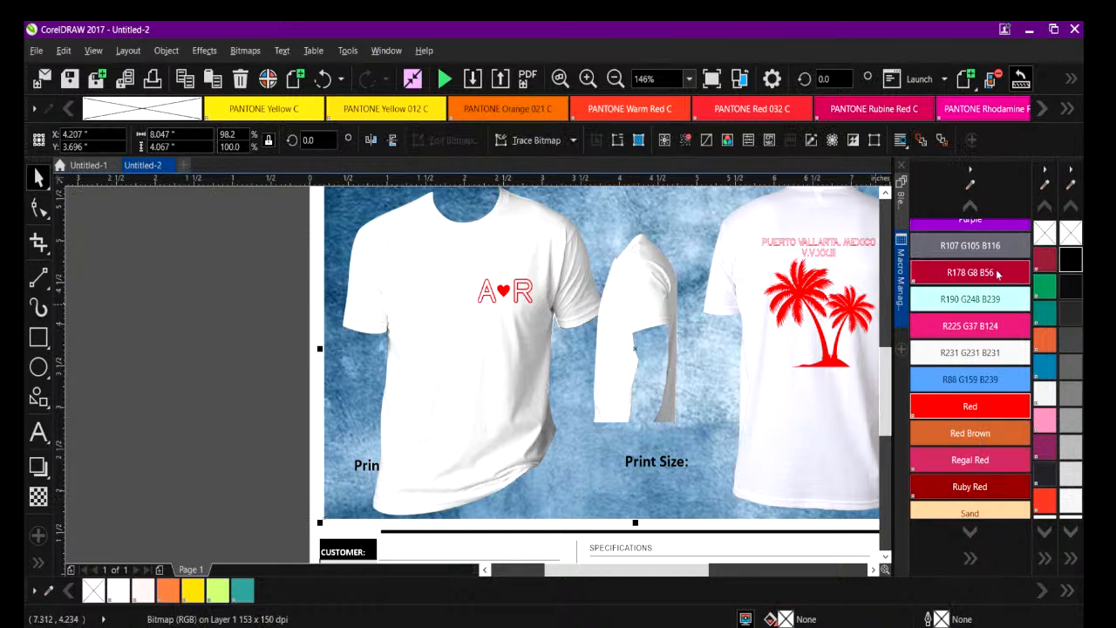
left_click(615, 79)
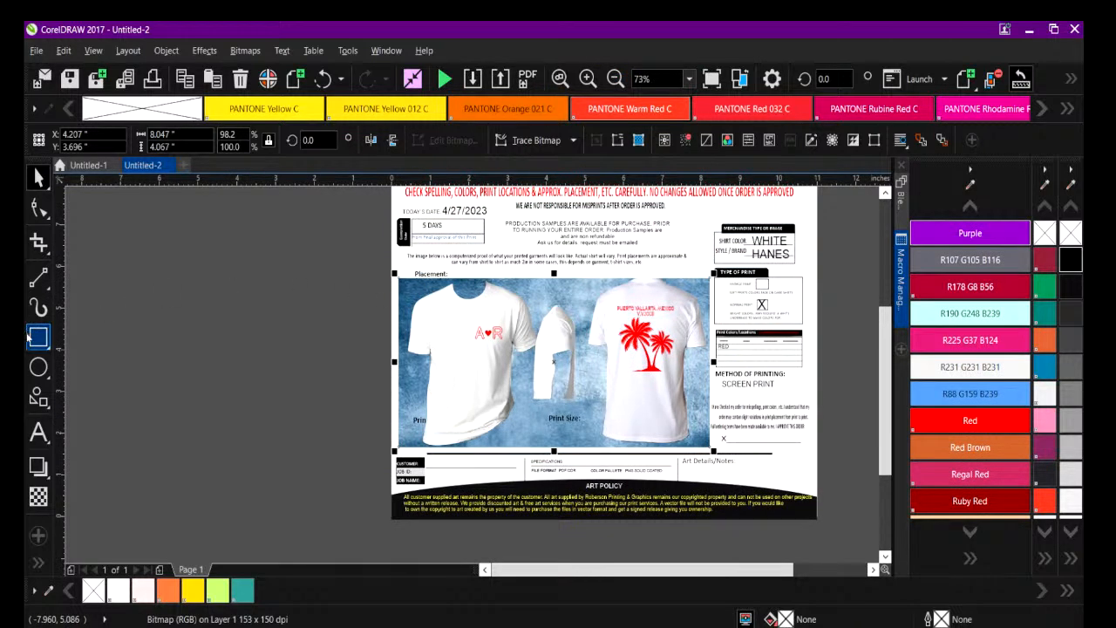
key("Delete")
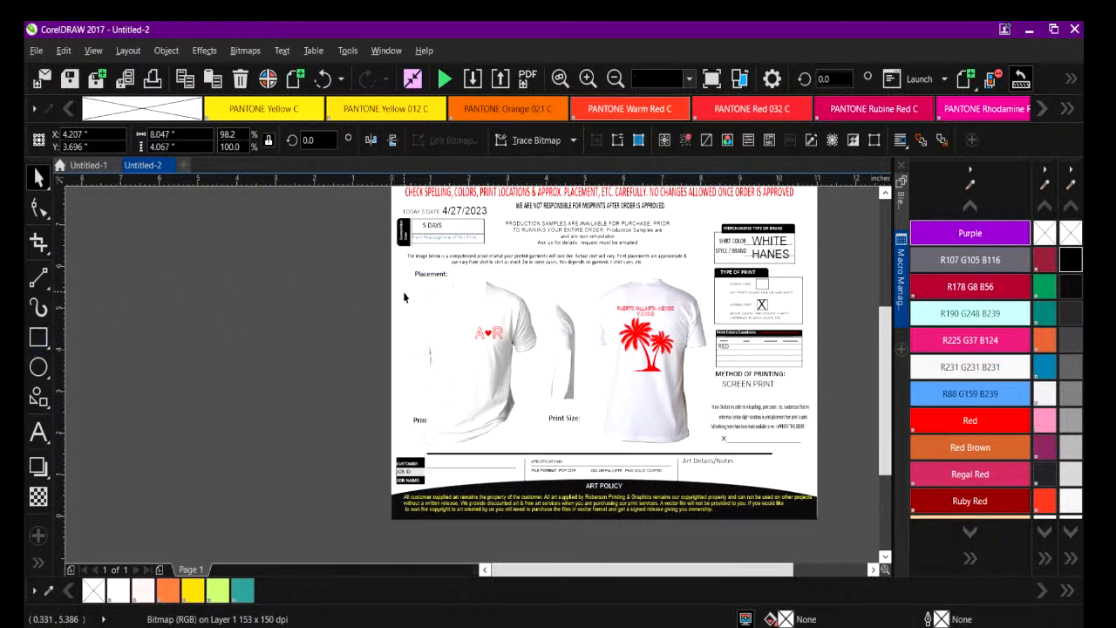
Draw a rectangle about 7.9 by 4.2 inches over the shirt area, fill it black and send it behind the shirts.
key("F6")
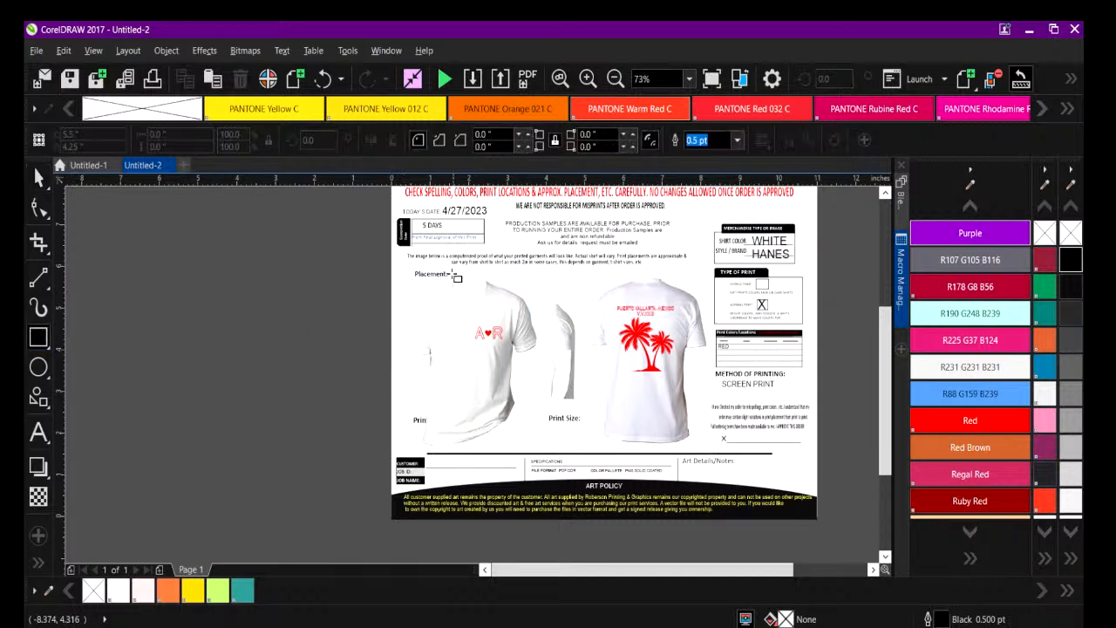
left_click_drag(401, 269, 712, 450)
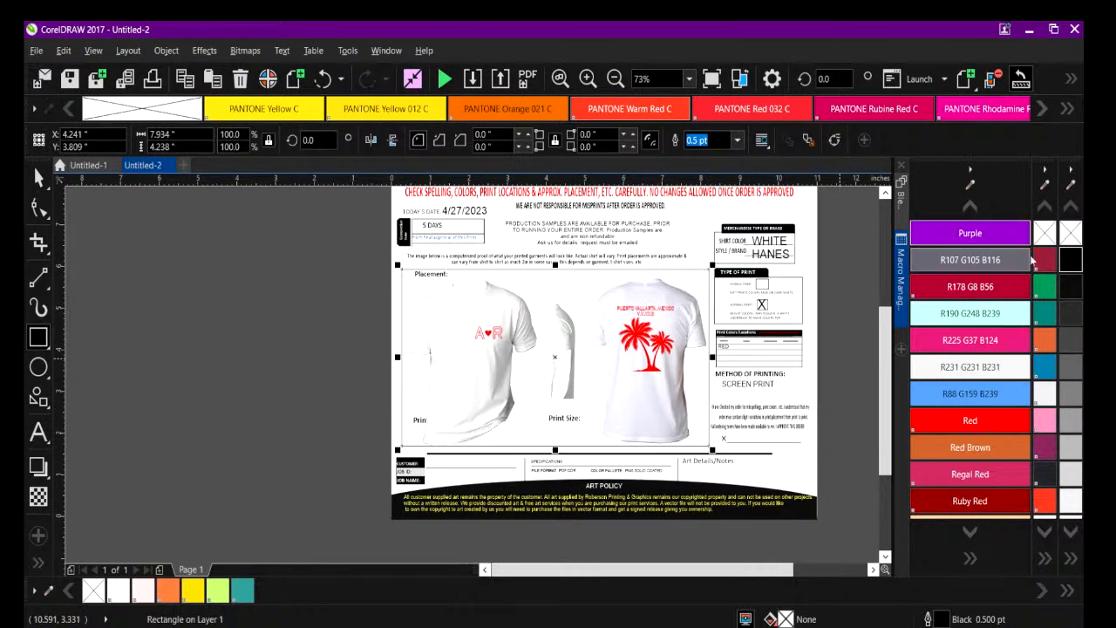
left_click(1071, 259)
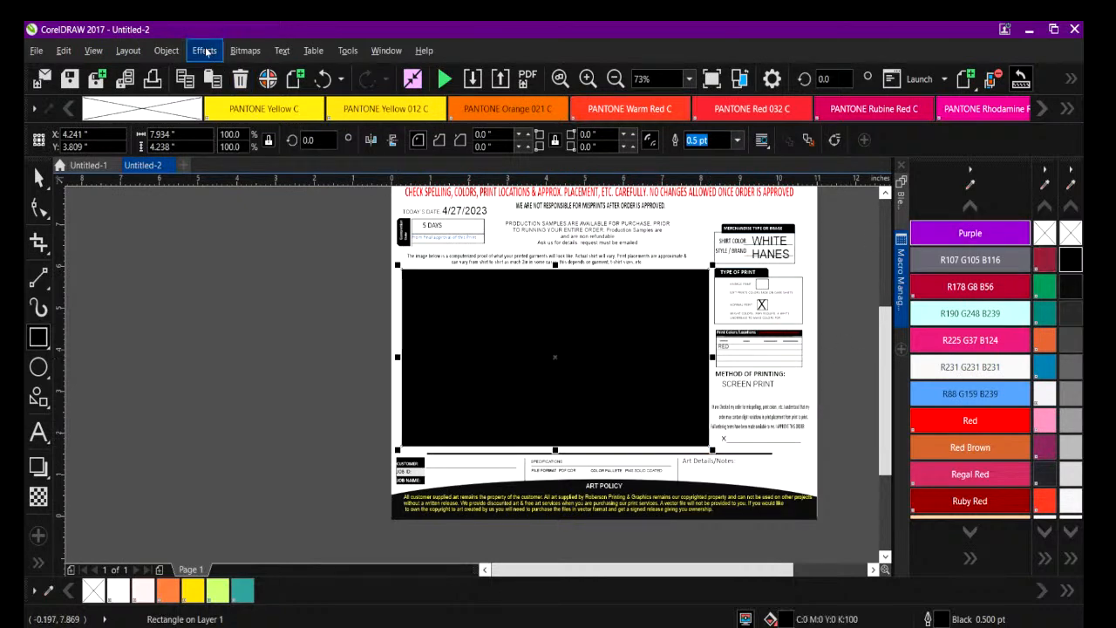
left_click(166, 50)
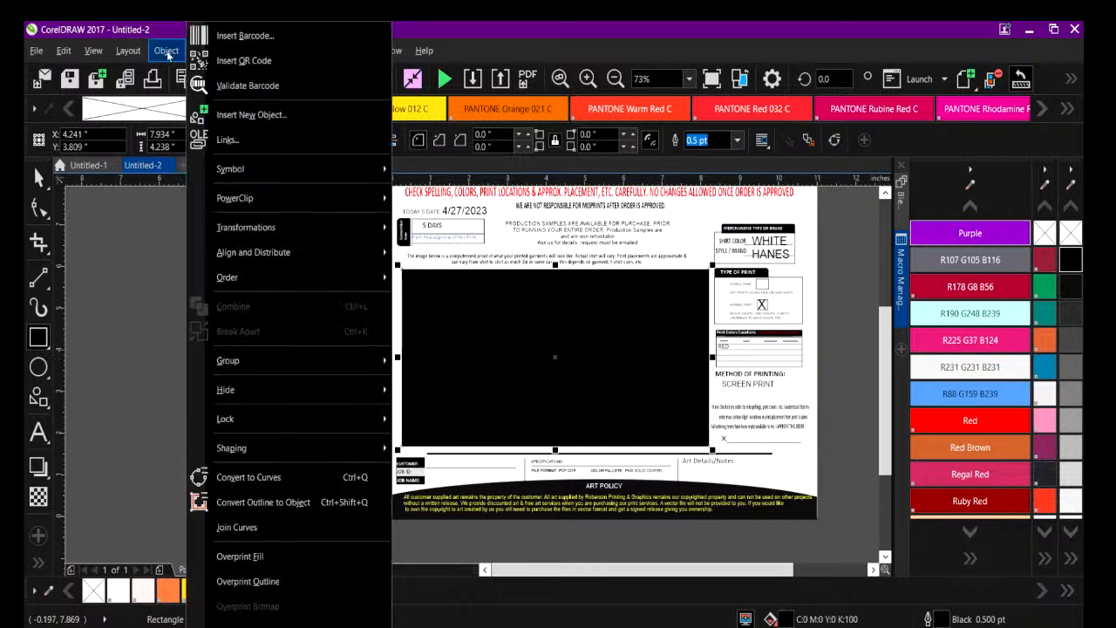
mouse_move(236, 288)
left_click(475, 306)
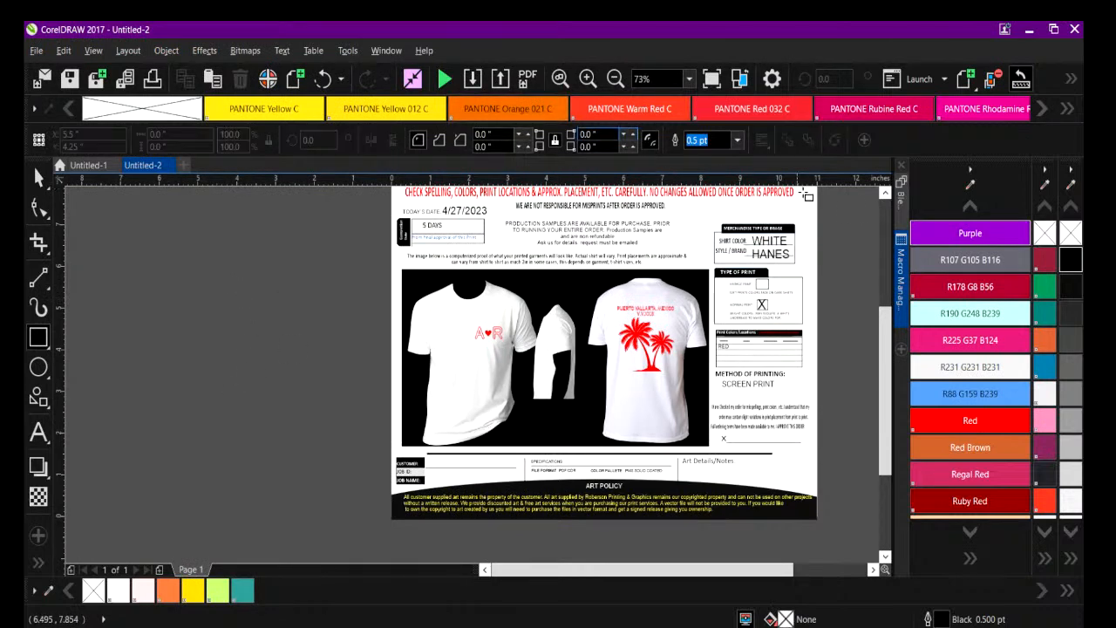
Select the whole job proof and export it to the Desktop as Untitled-2.png in PNG format with transparency turned off.
scroll(888, 332, "up", 2)
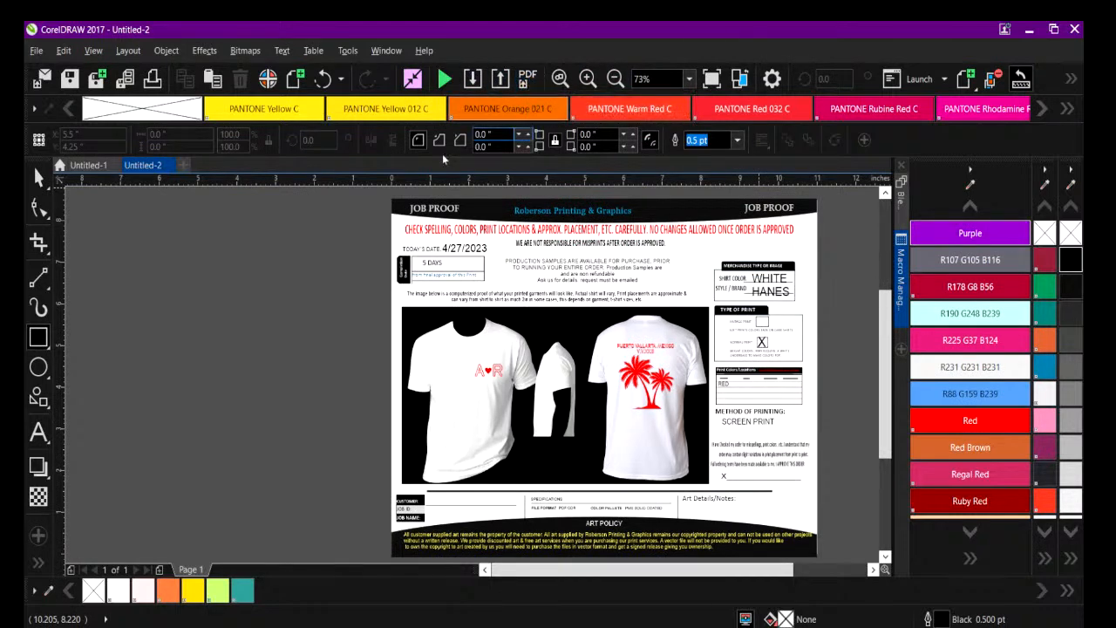
left_click(37, 178)
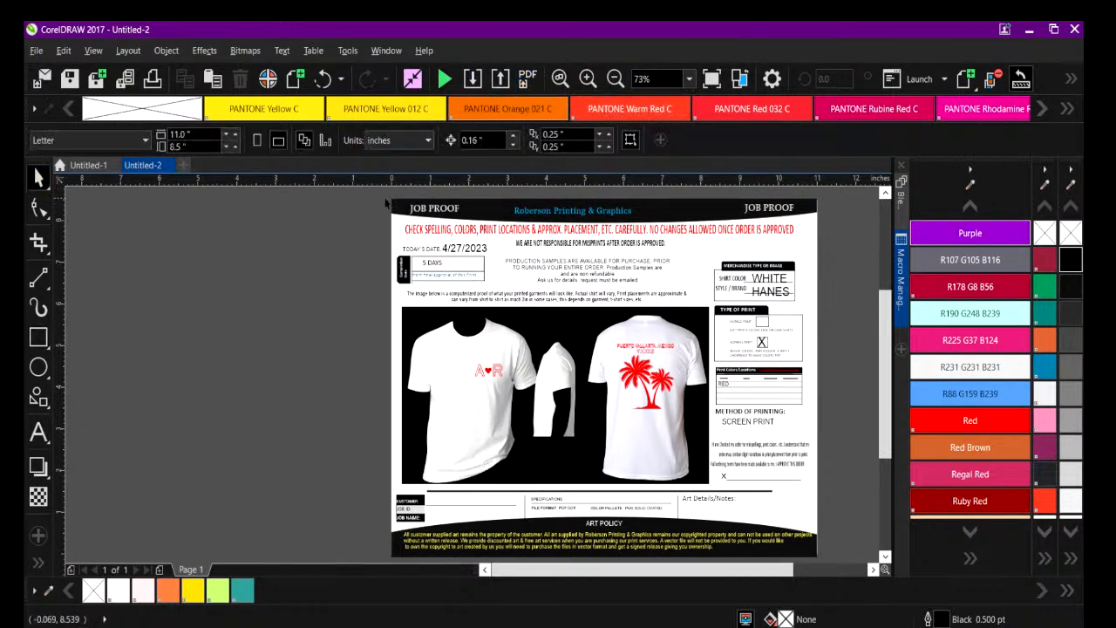
left_click_drag(371, 193, 716, 522)
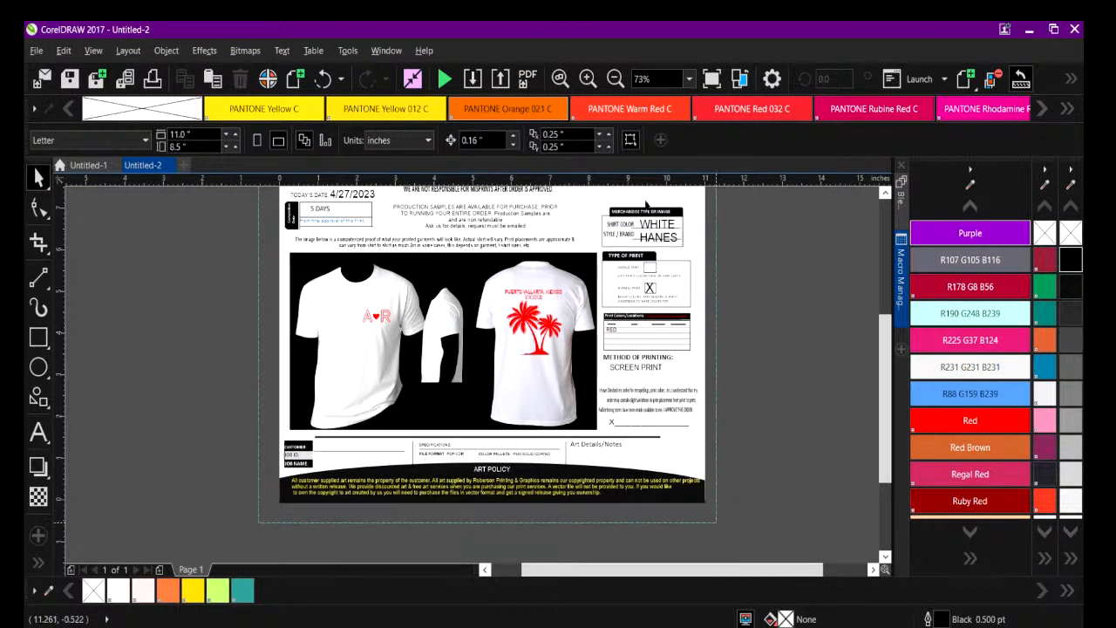
left_click(502, 79)
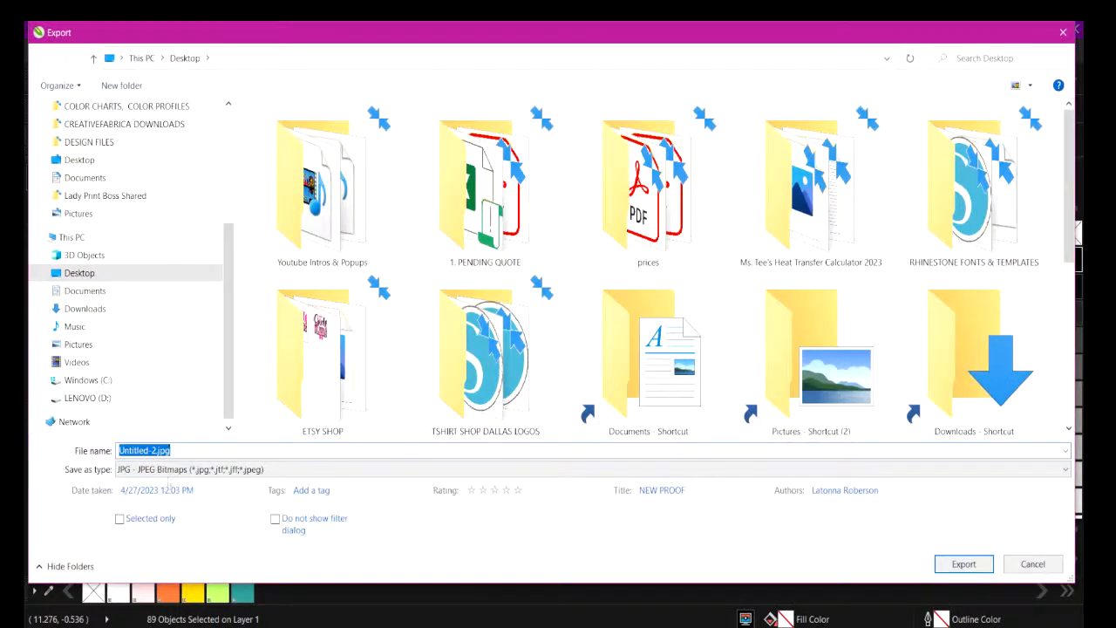
left_click(272, 469)
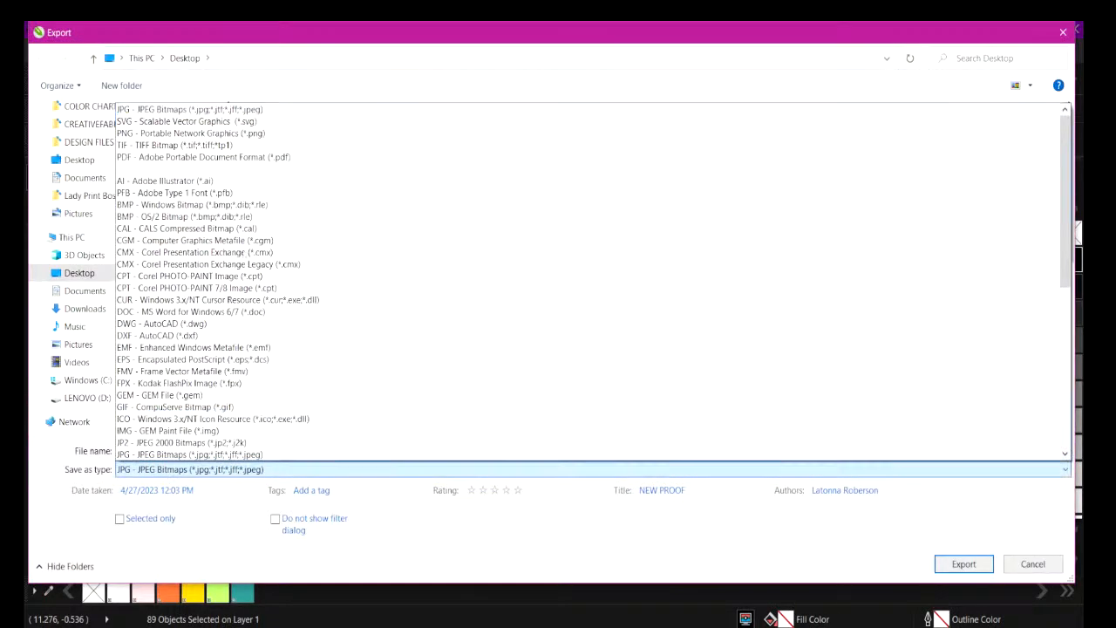
left_click(213, 136)
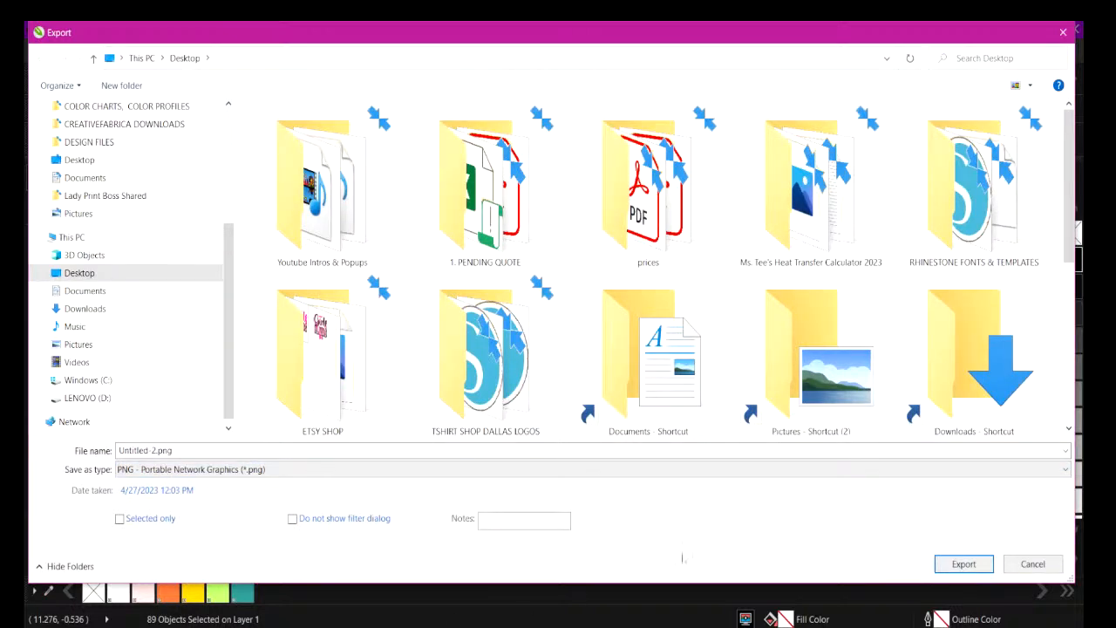
left_click(964, 565)
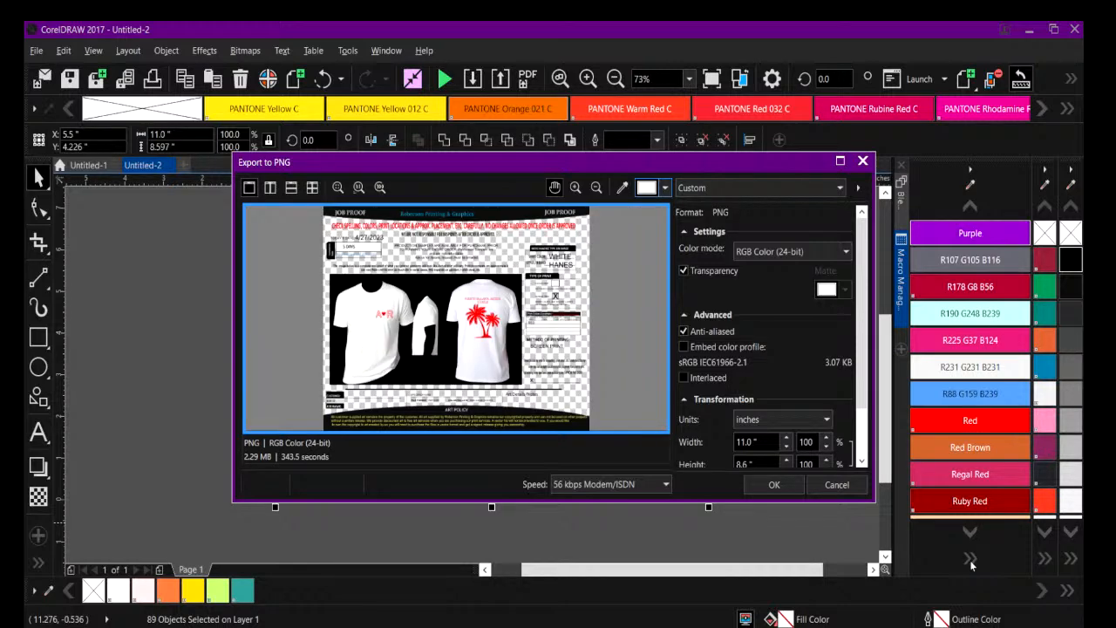
left_click(683, 271)
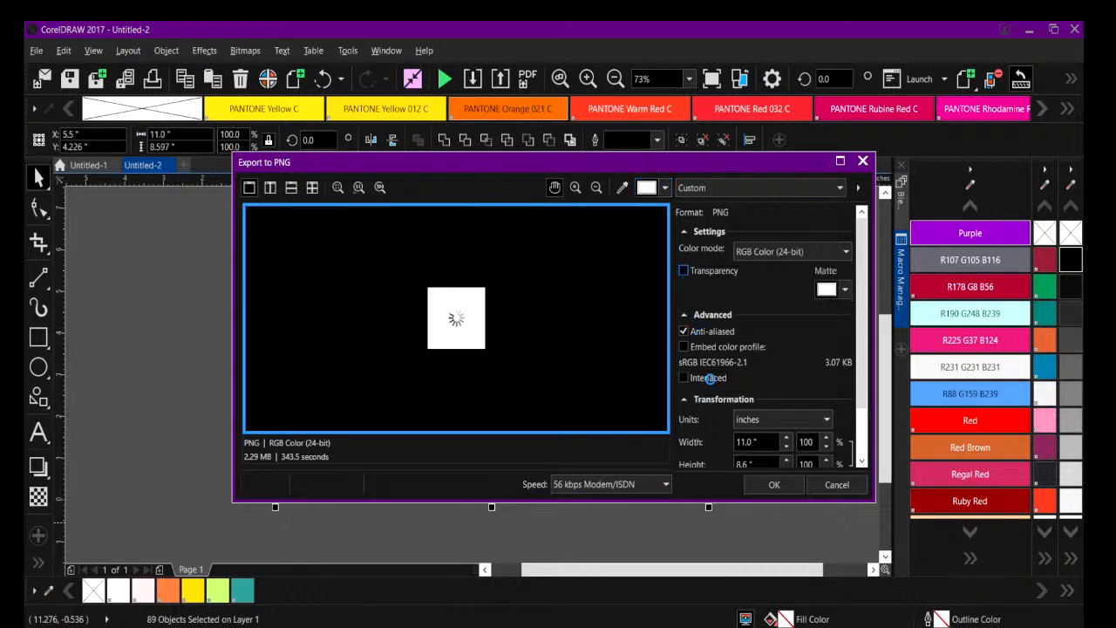
left_click(774, 485)
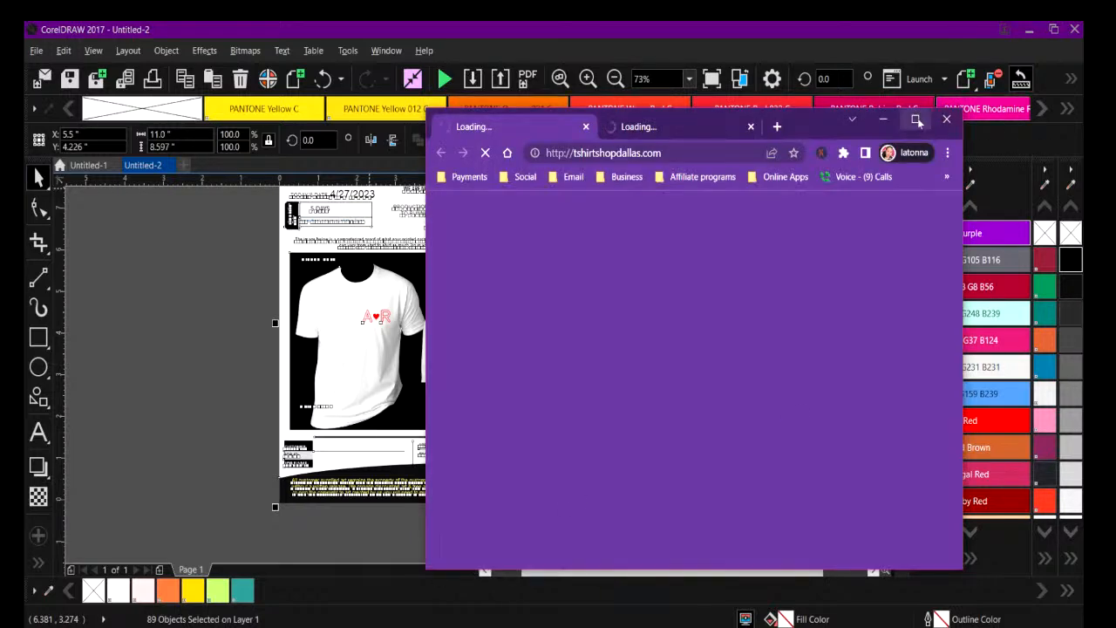
Switch to the web browser in a maximized window, open the Gmail inbox and expand its main menu.
left_click(914, 118)
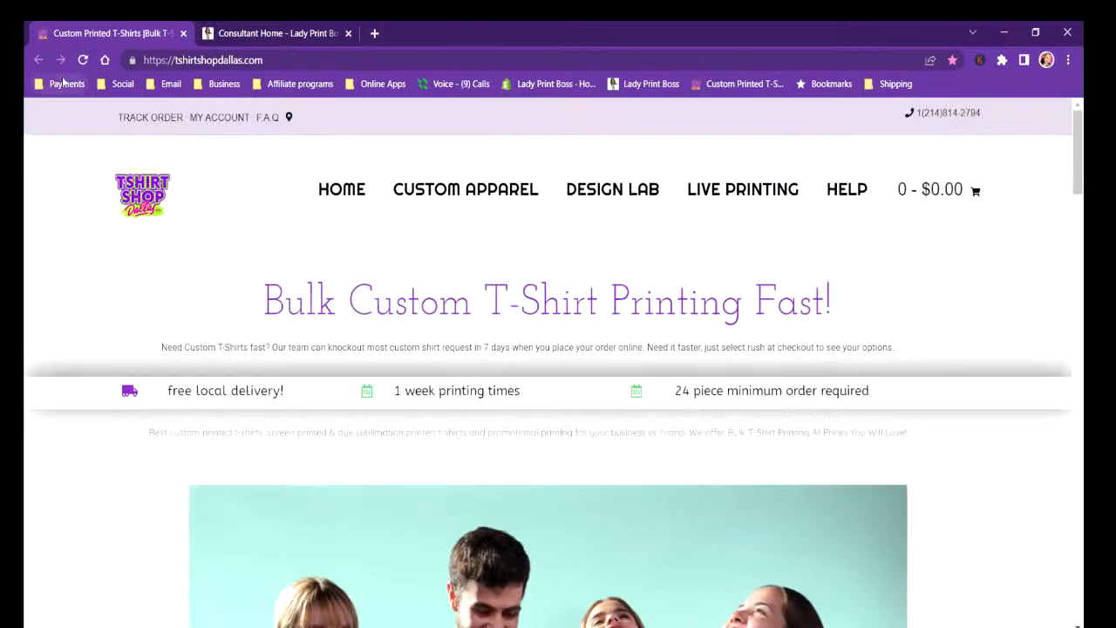
left_click(170, 84)
left_click(218, 106)
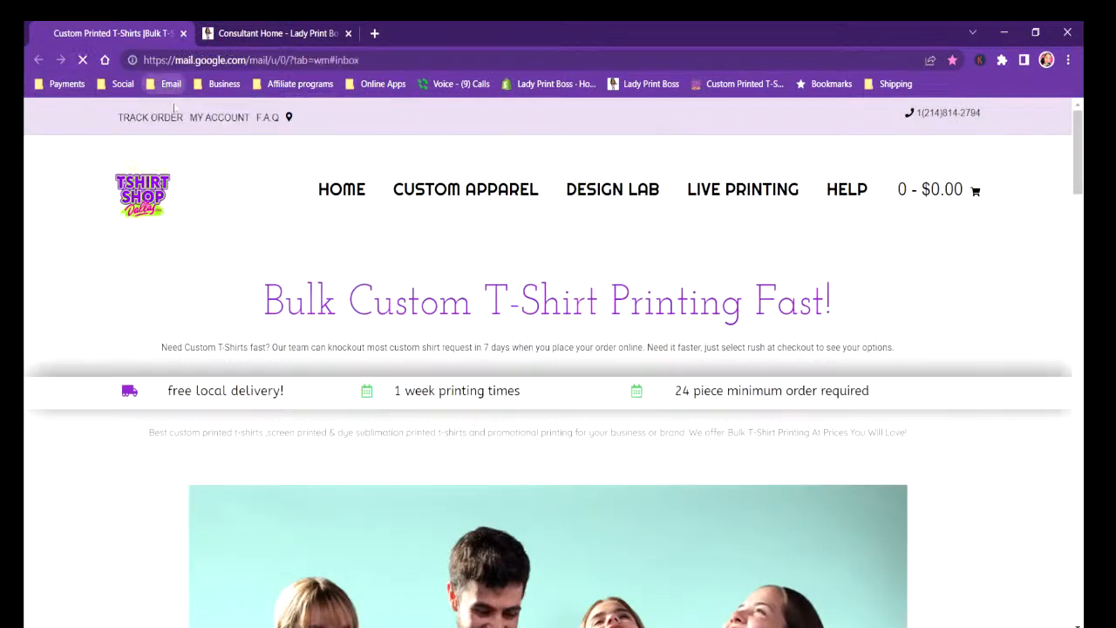
left_click(131, 84)
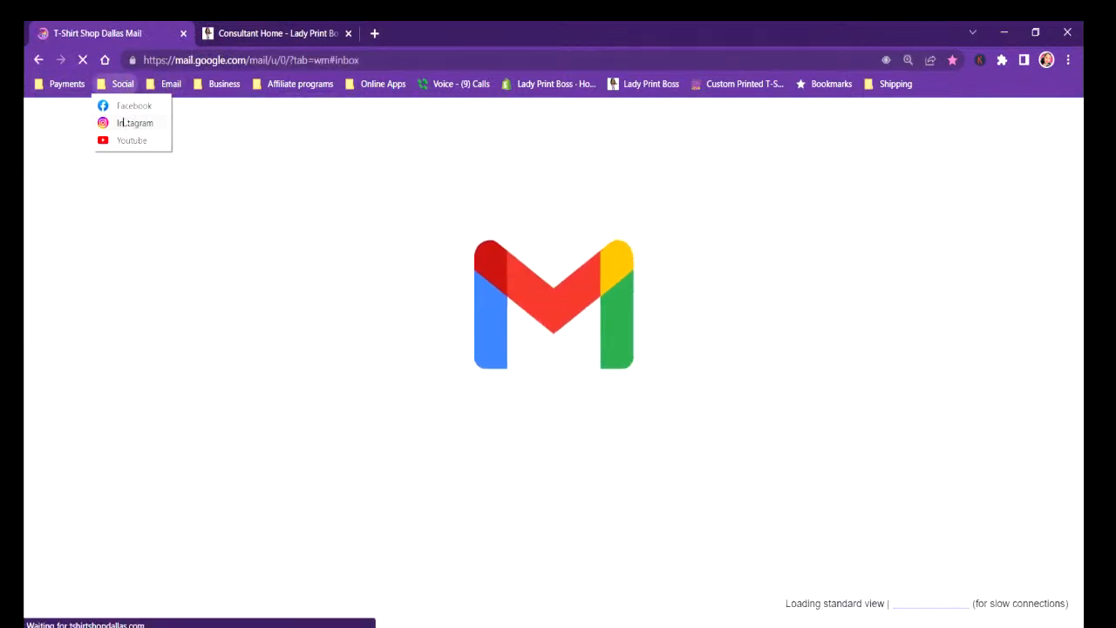
mouse_move(166, 85)
left_click(183, 121)
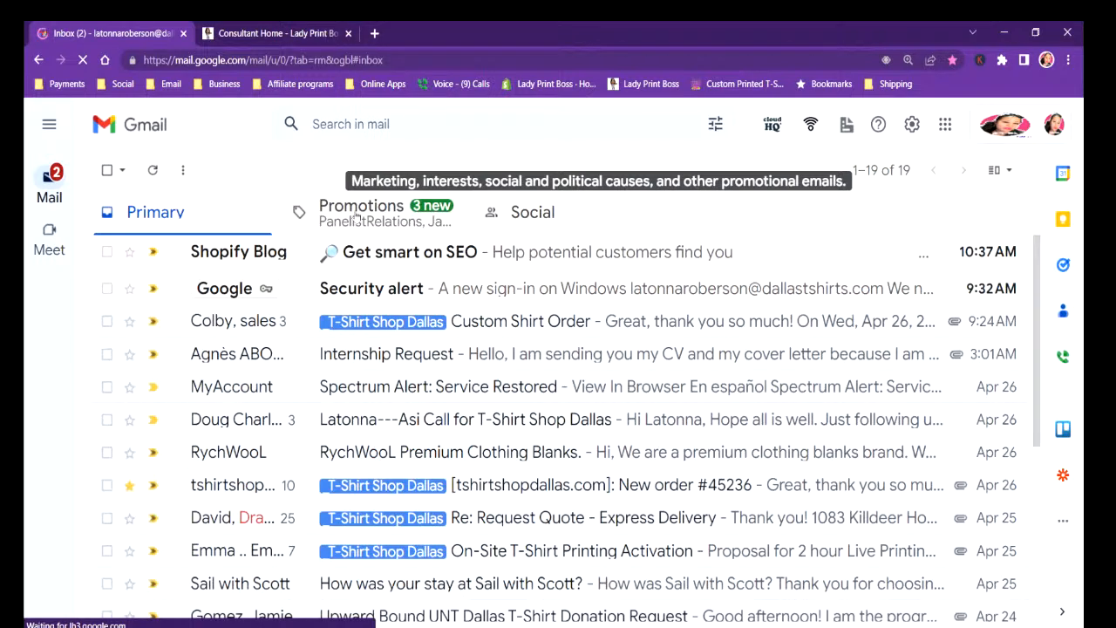
left_click(49, 126)
left_click(136, 179)
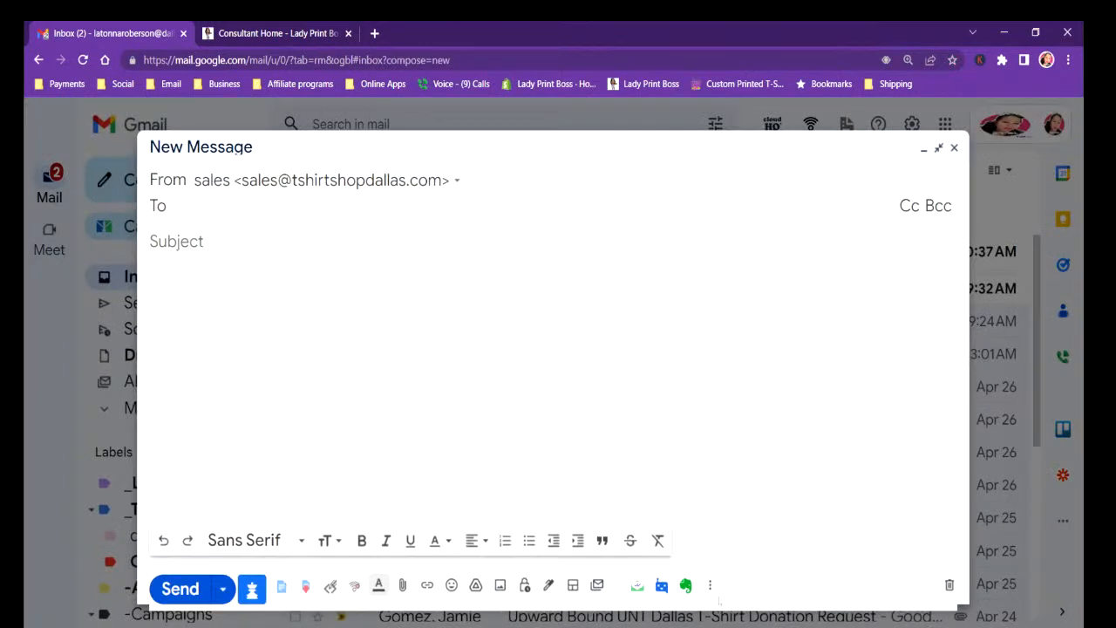
left_click(710, 586)
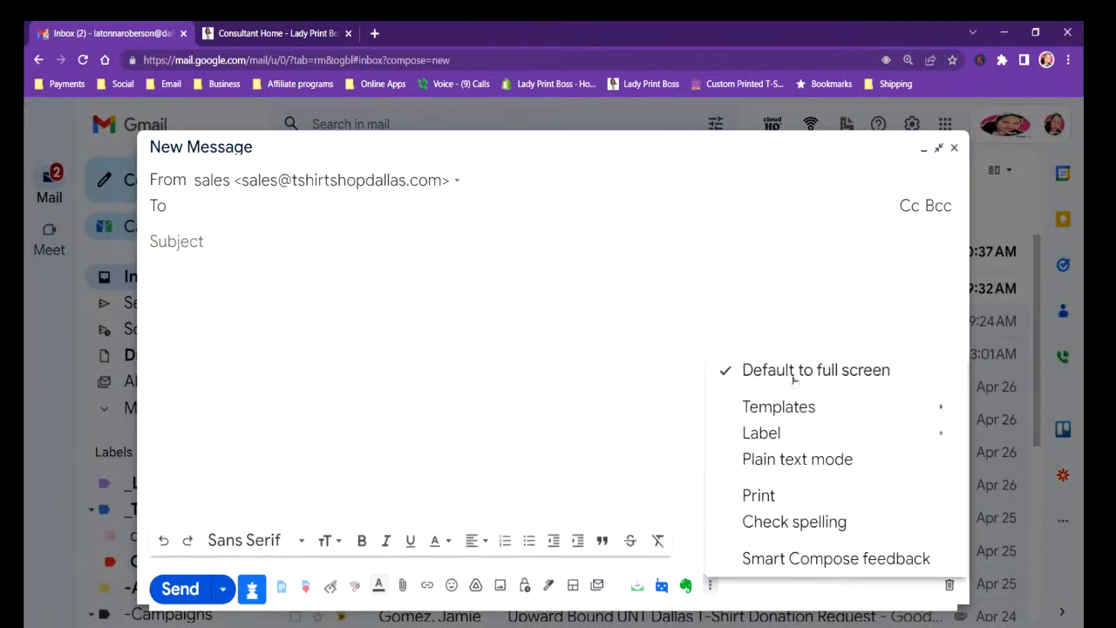
mouse_move(798, 407)
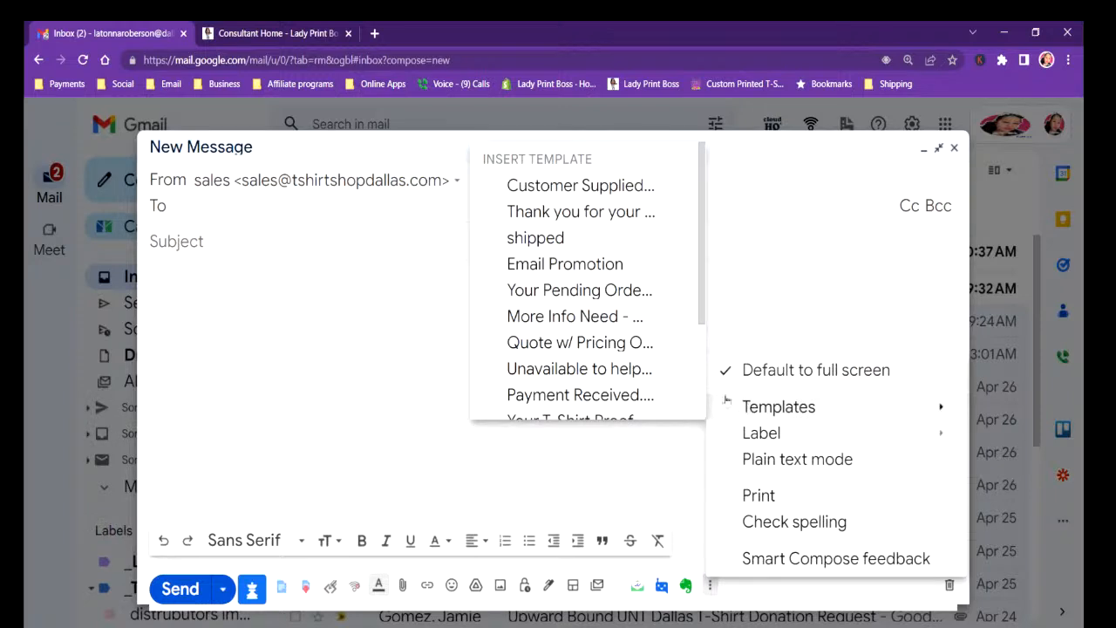
left_click(566, 218)
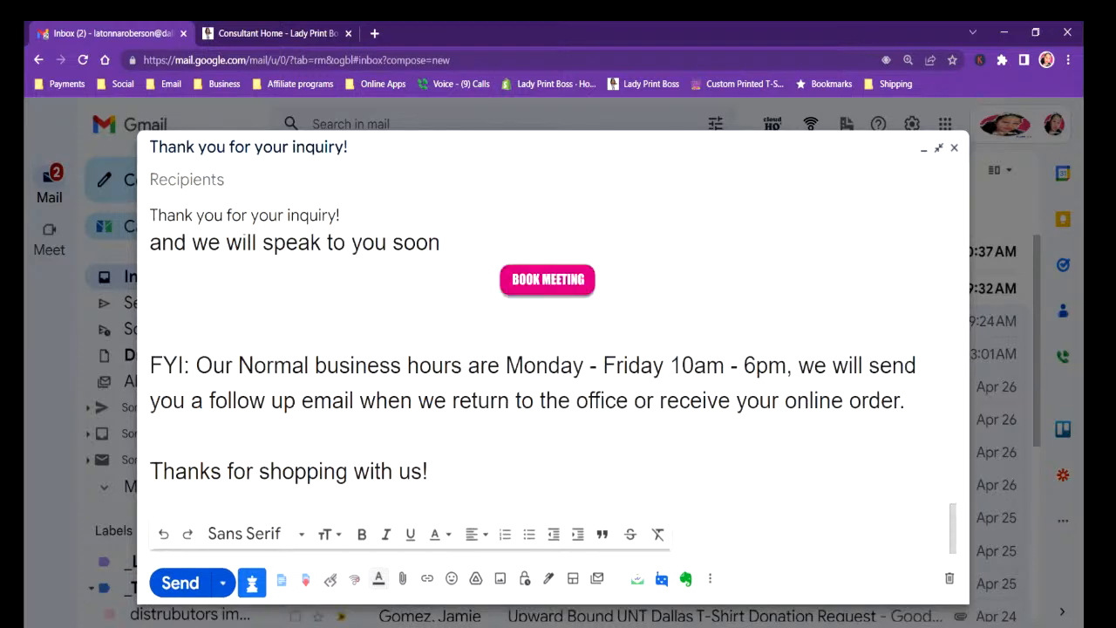
scroll(553, 375, "up", 19)
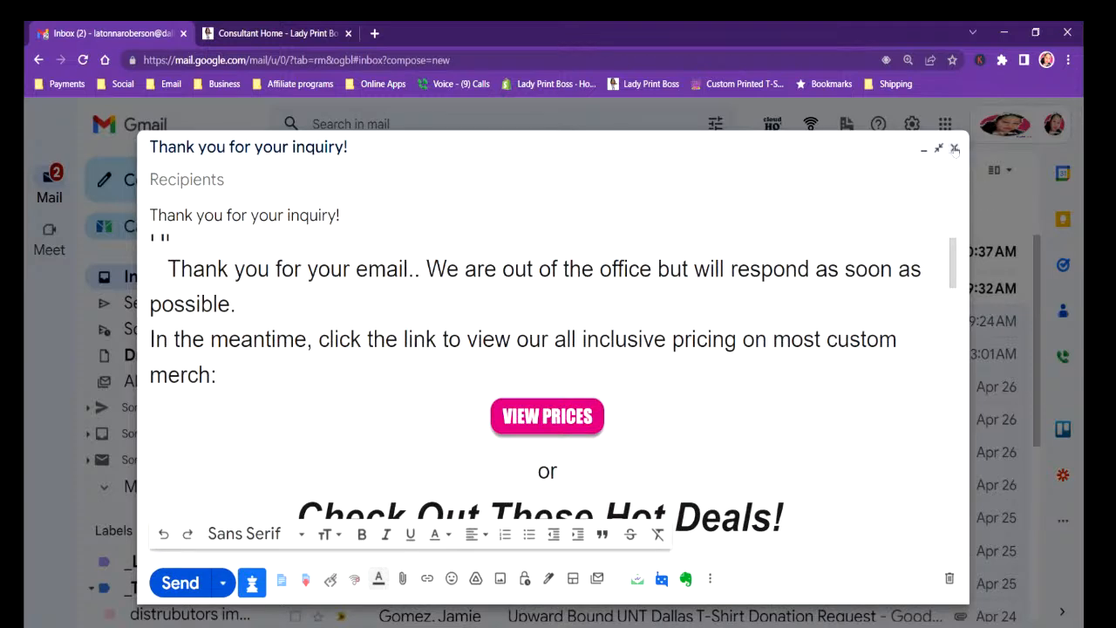
left_click(955, 149)
Compose a new message from the "Your Pending Order Needs Payment" email template.
left_click(131, 197)
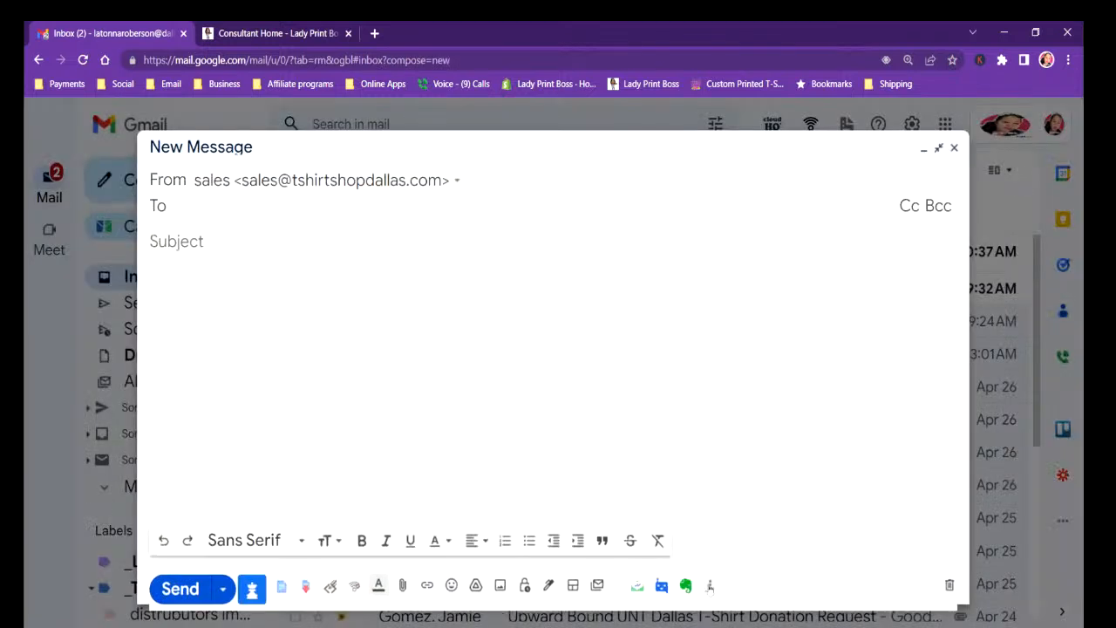
left_click(709, 586)
mouse_move(741, 410)
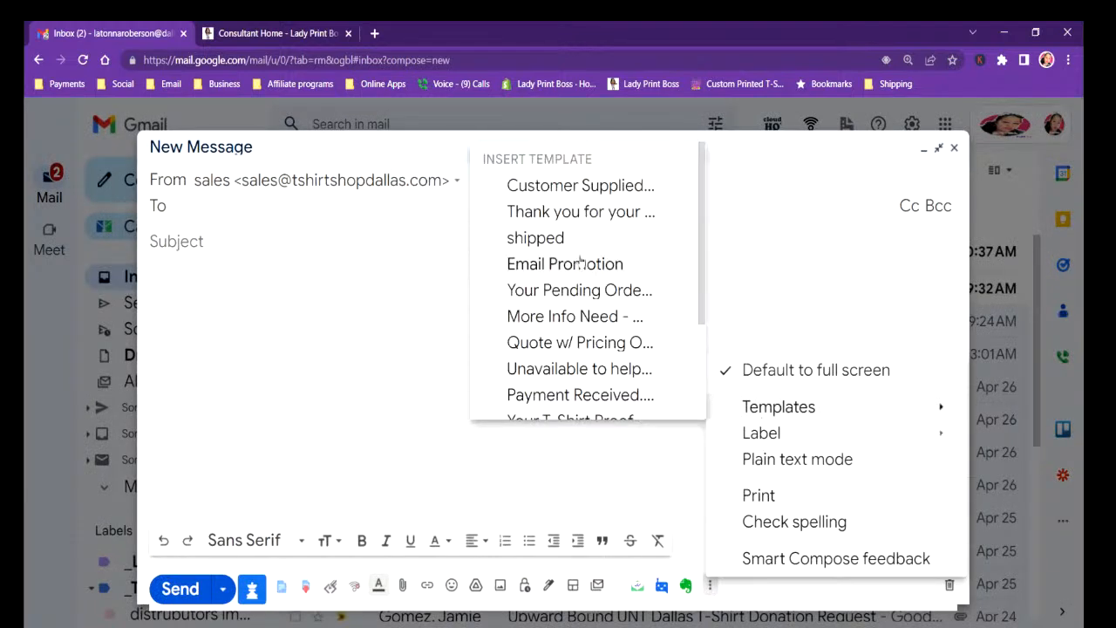
left_click(580, 290)
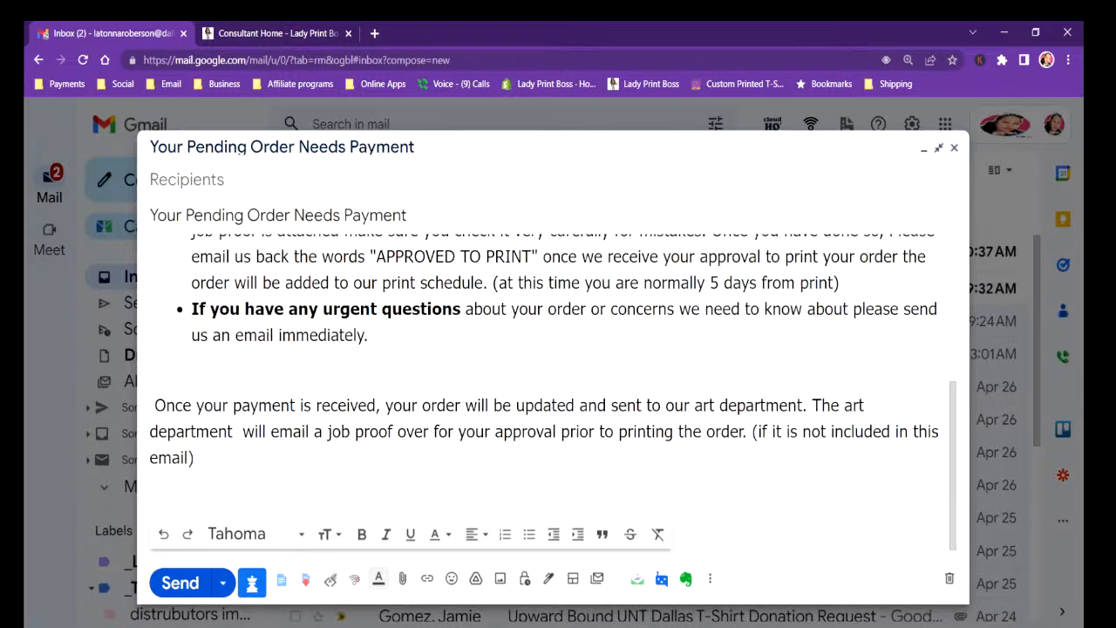
scroll(551, 383, "up", 5)
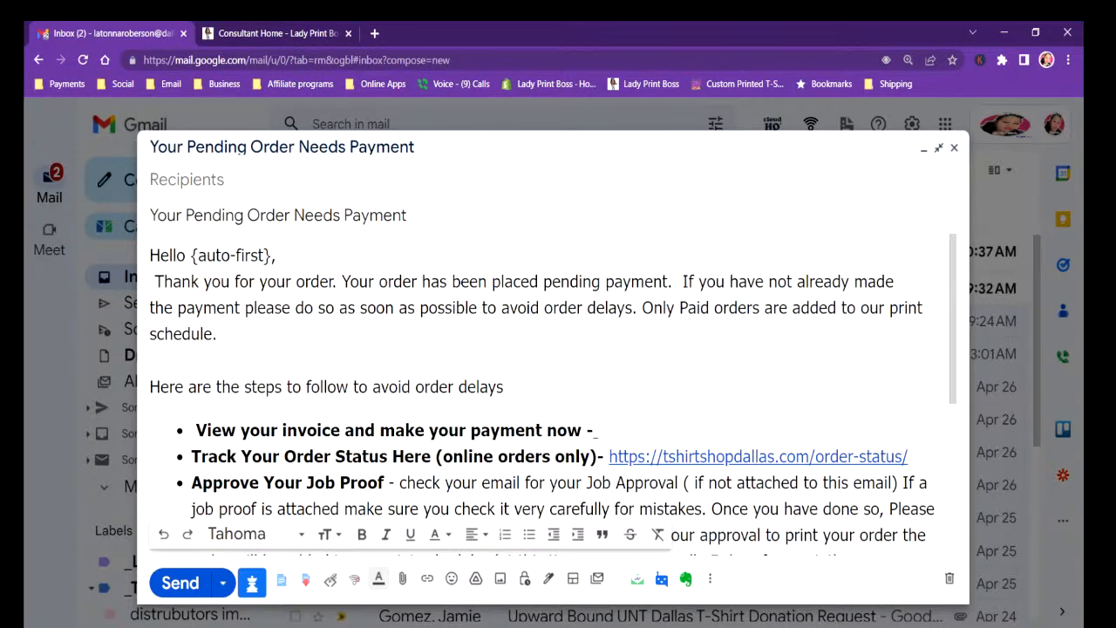
left_click(597, 431)
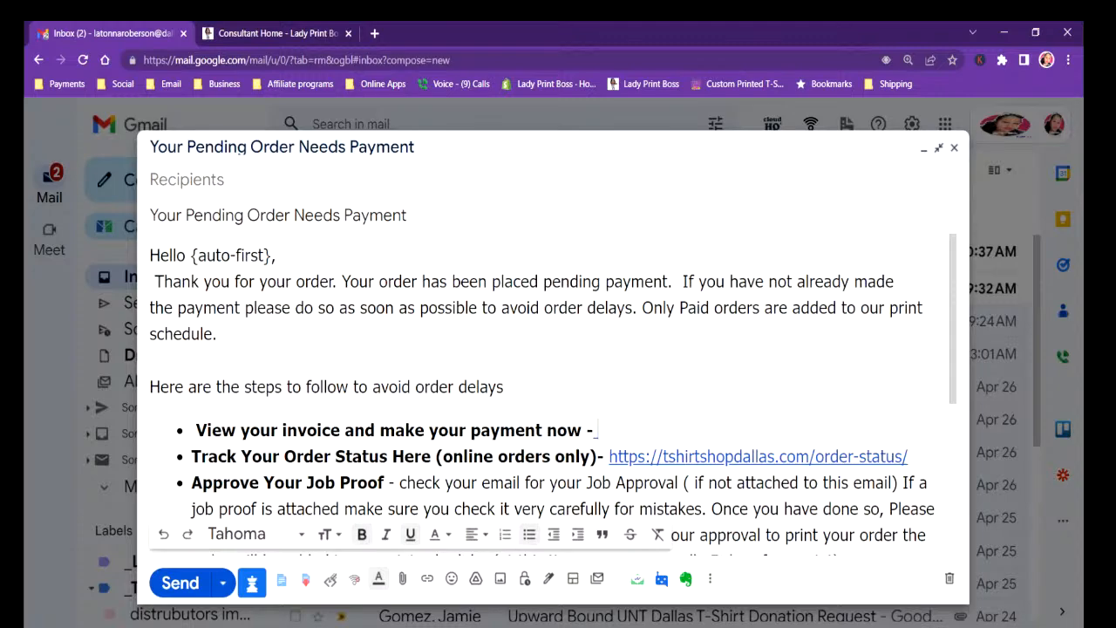
Make the words "APPROVED TO PRINT" in the Approve Your Job Proof bullet bold with red text.
scroll(943, 370, "down", 3)
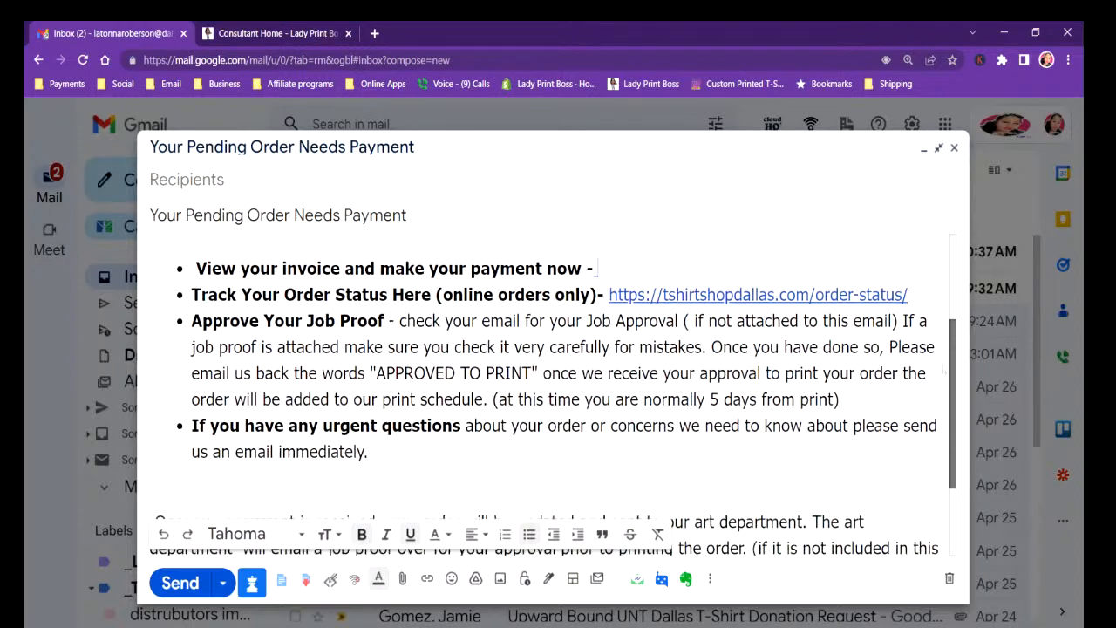
scroll(943, 369, "down", 2)
scroll(938, 426, "up", 1)
scroll(554, 397, "up", 1)
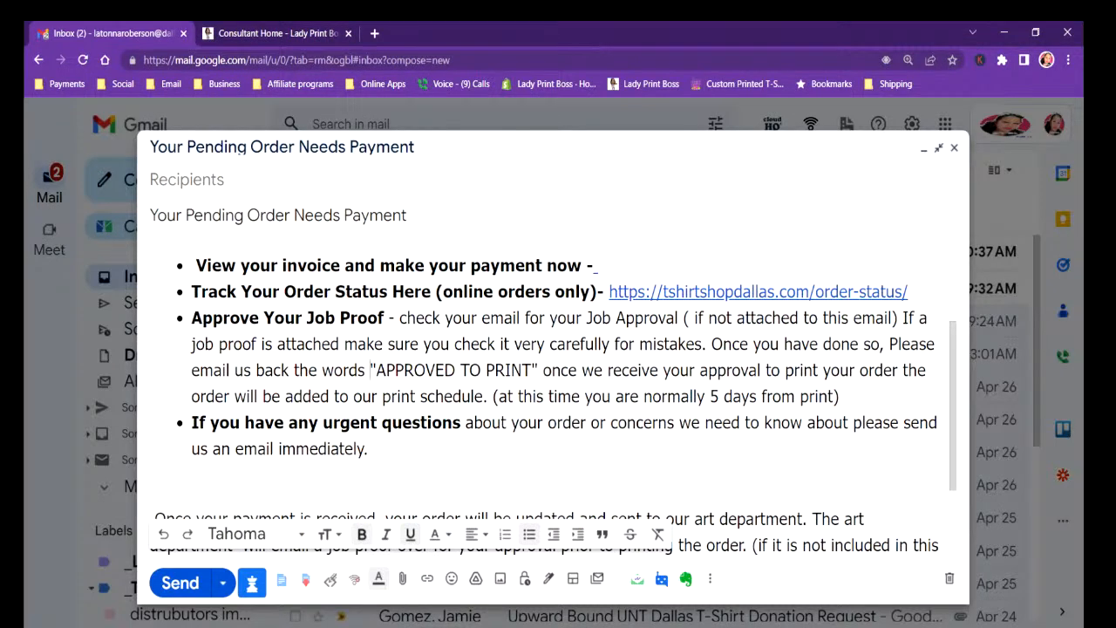
left_click_drag(370, 370, 538, 369)
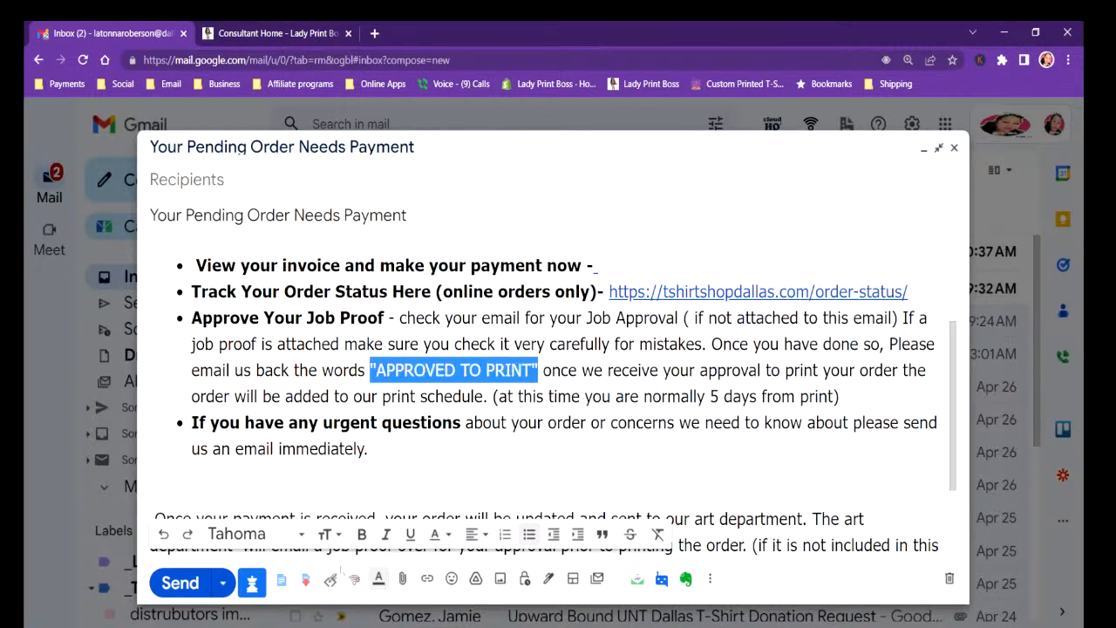
left_click(361, 535)
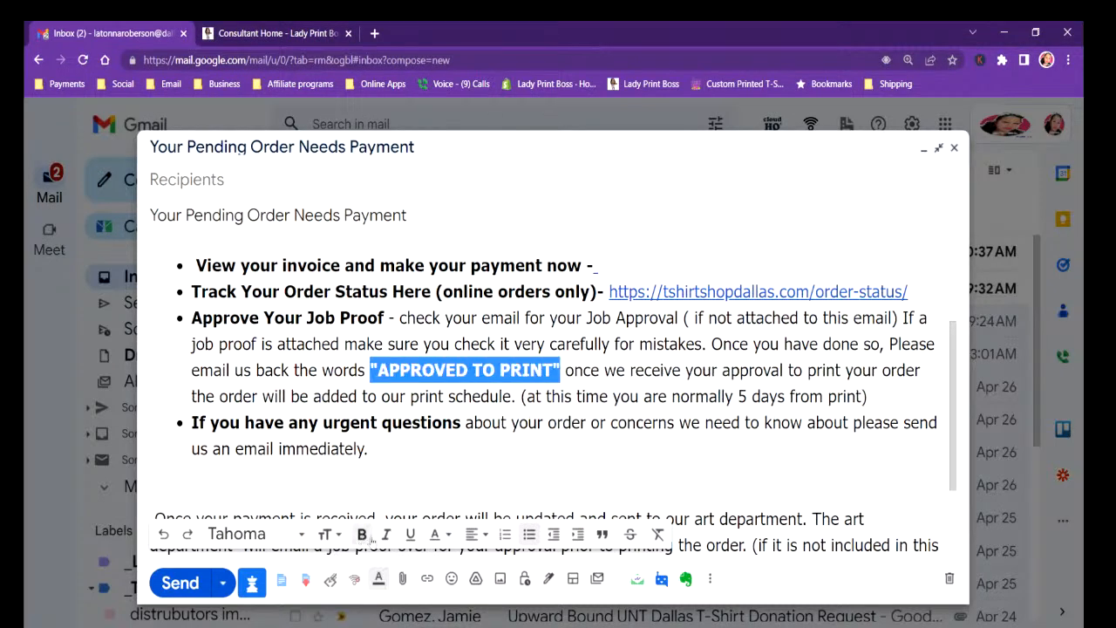
left_click(448, 536)
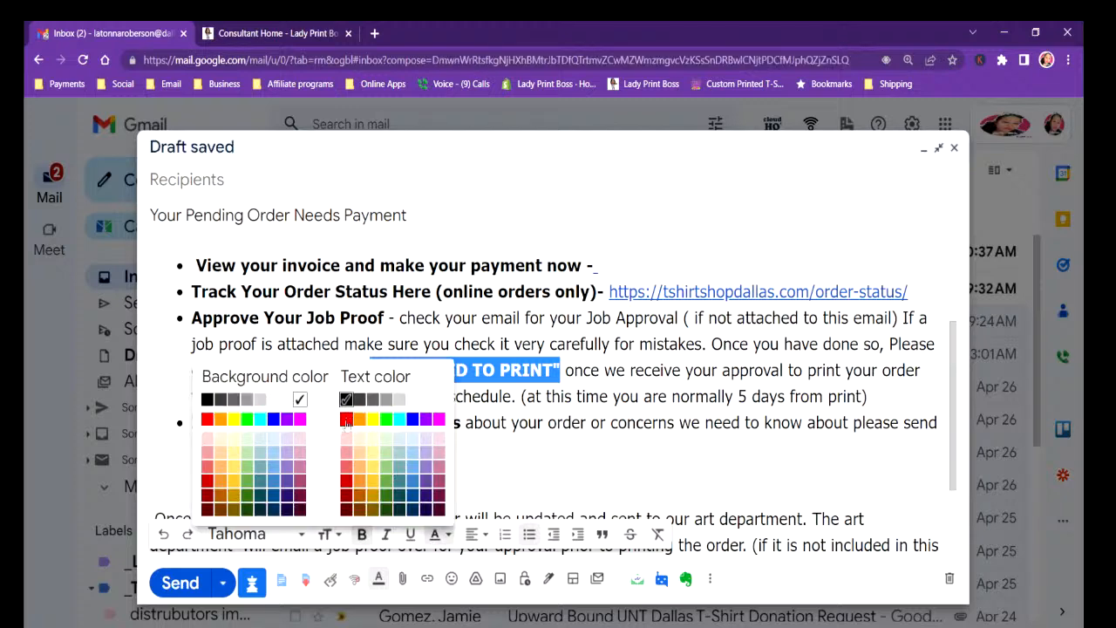
left_click(347, 421)
left_click(150, 492)
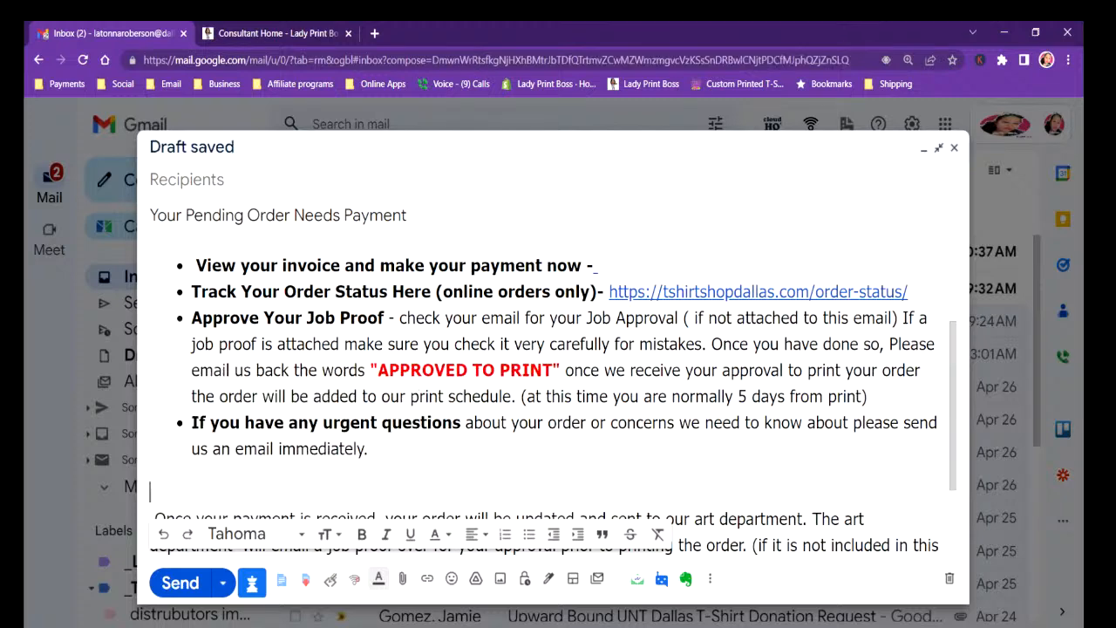
scroll(554, 394, "down", 2)
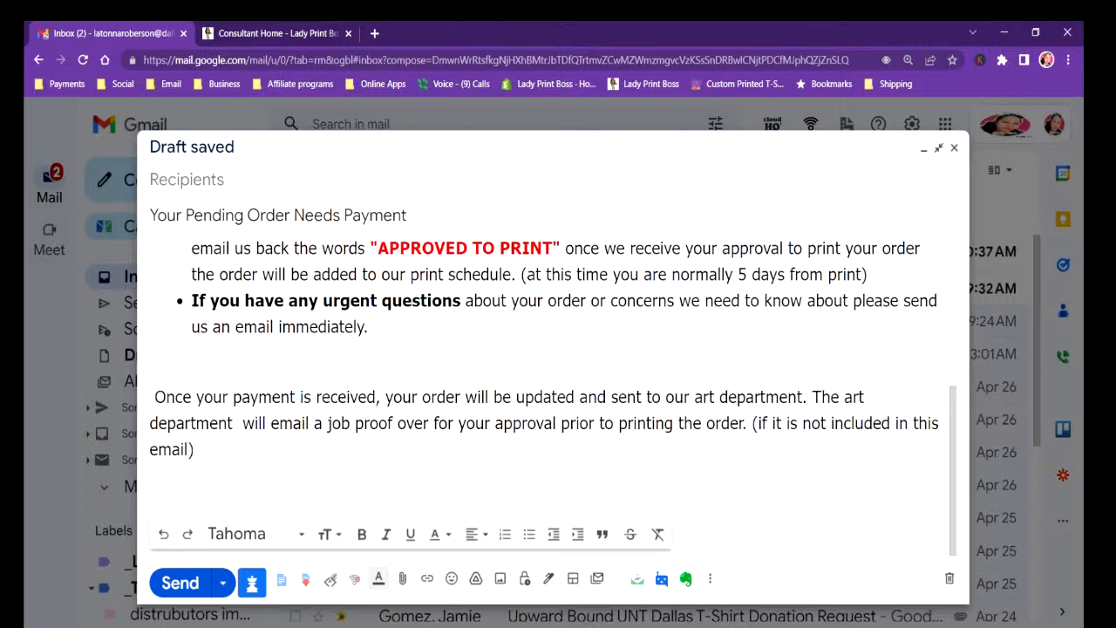
scroll(952, 408, "up", 2)
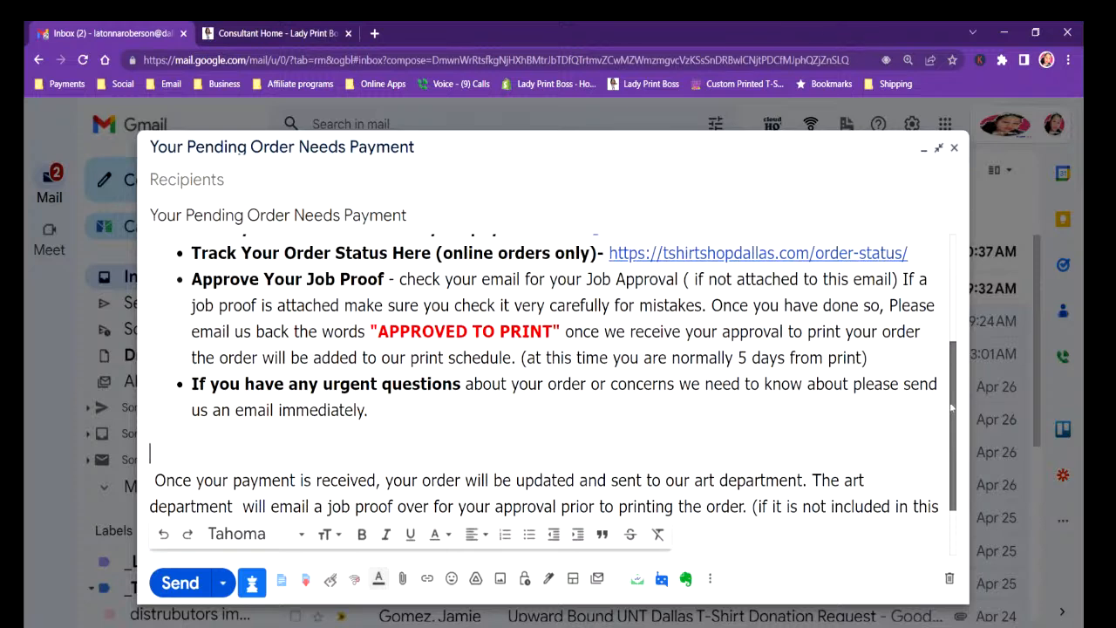
scroll(952, 408, "up", 1)
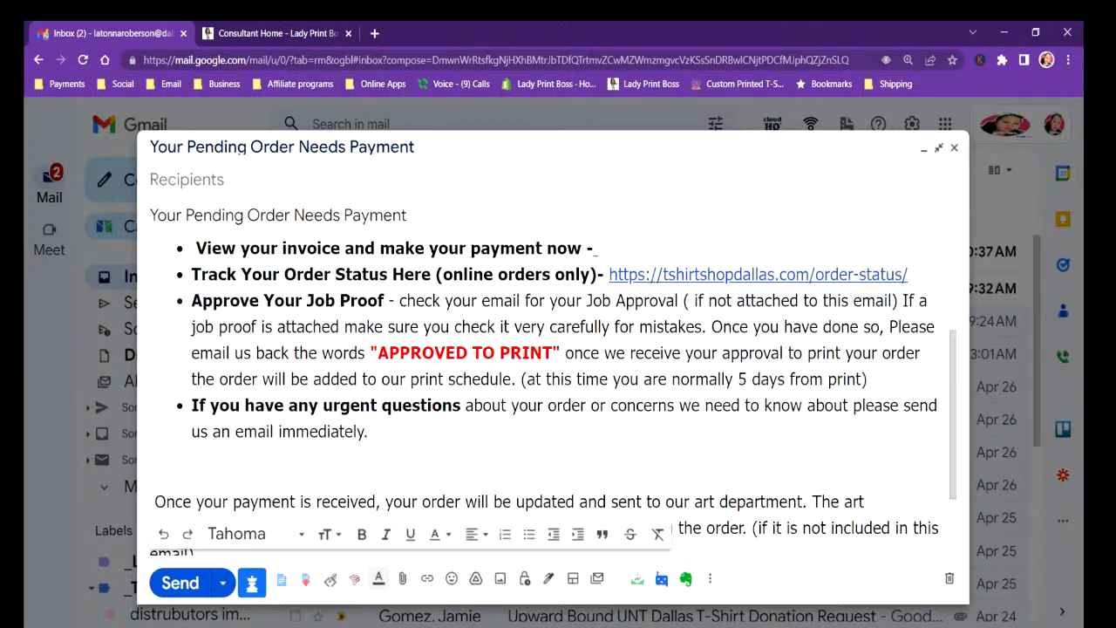
left_click(868, 380)
key("Return")
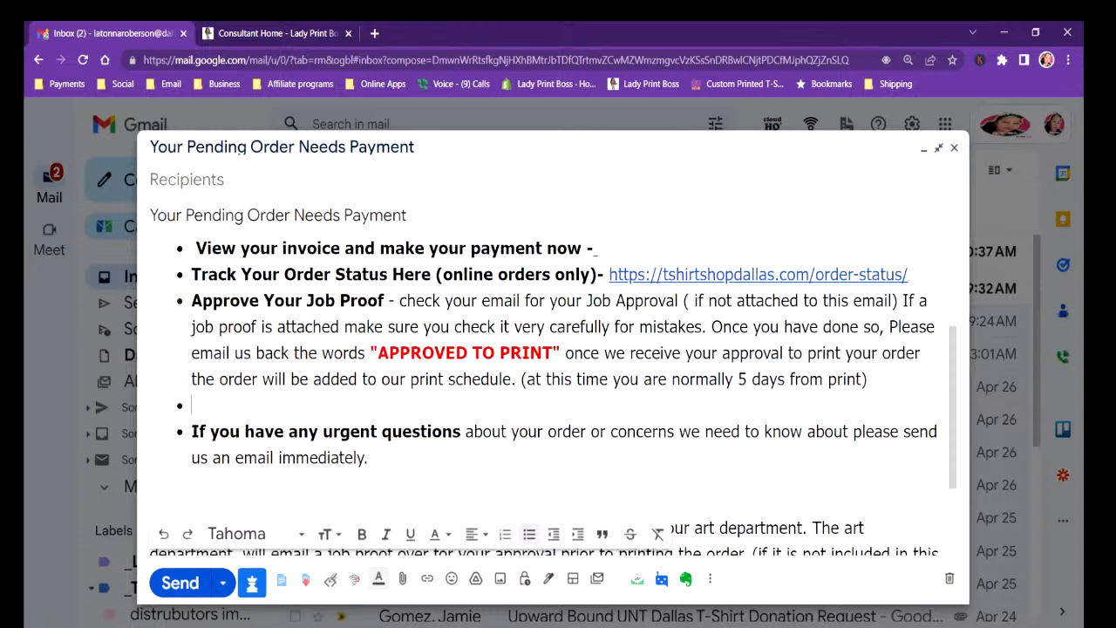
key("BackSpace")
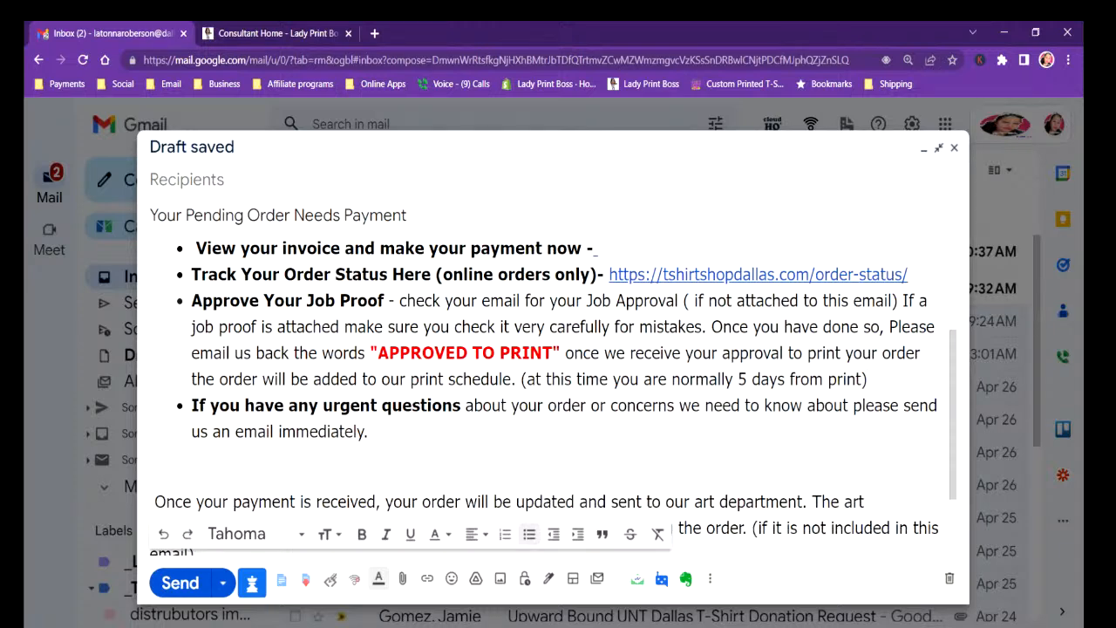
Insert the palm-tree T-shirt job proof image from the Desktop inline, above the "Once your payment is received" paragraph.
left_click(151, 474)
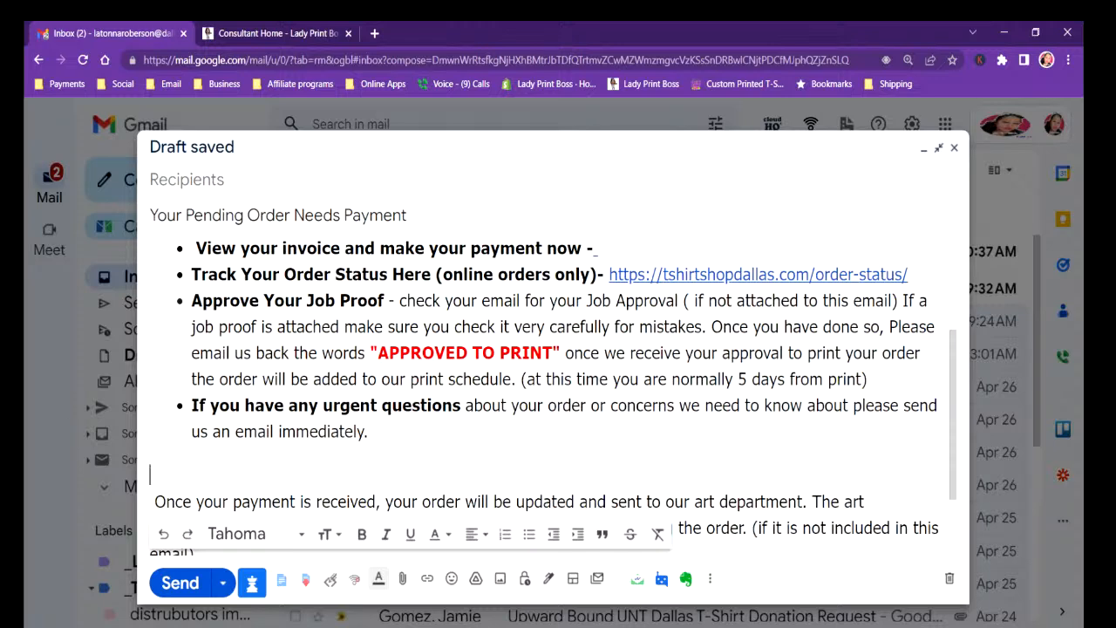
left_click(501, 579)
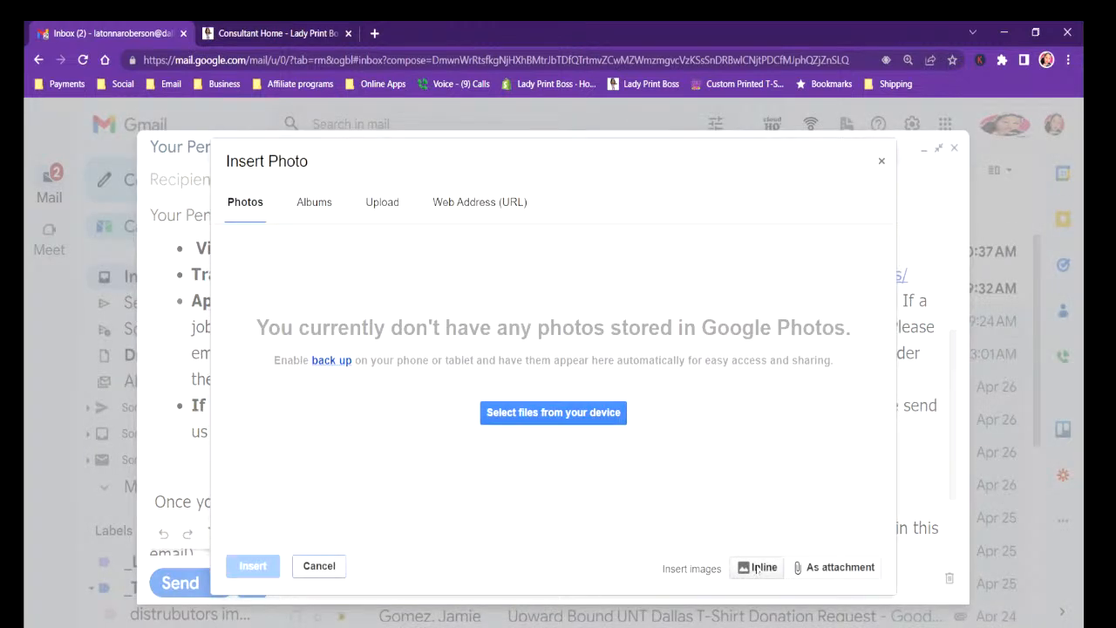
left_click(382, 202)
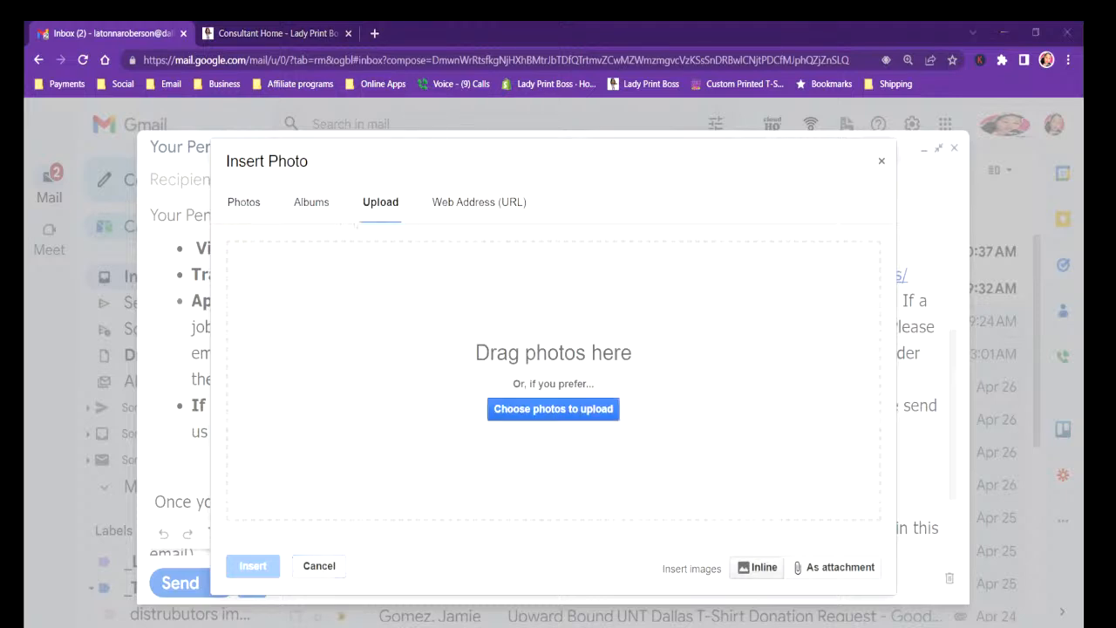
left_click(533, 406)
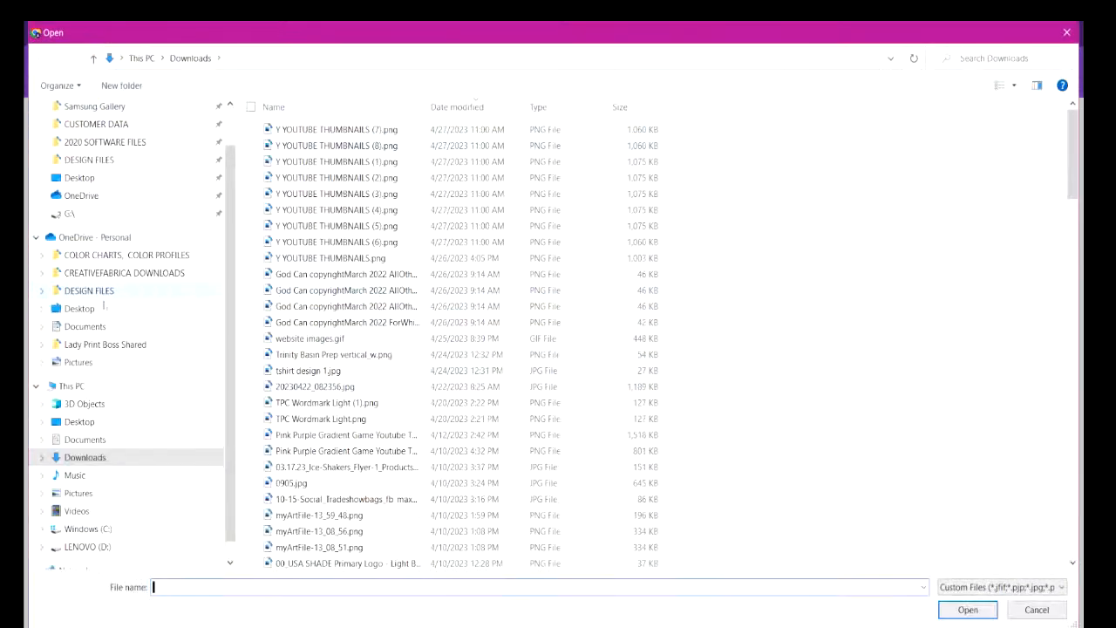
left_click(77, 422)
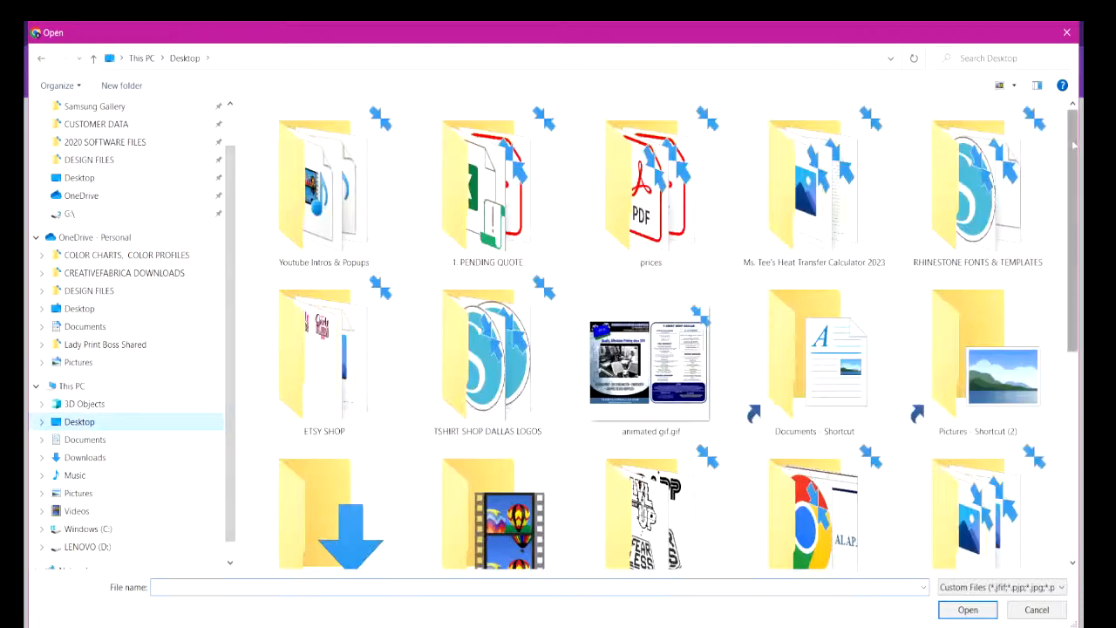
scroll(1049, 334, "down", 4)
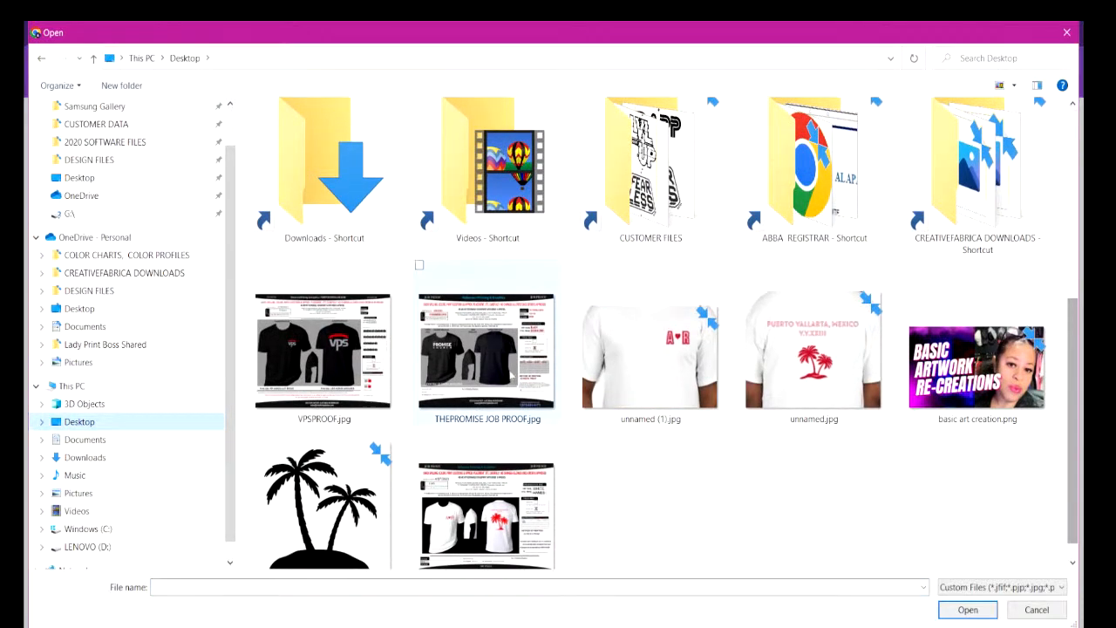
left_click(487, 514)
left_click(951, 613)
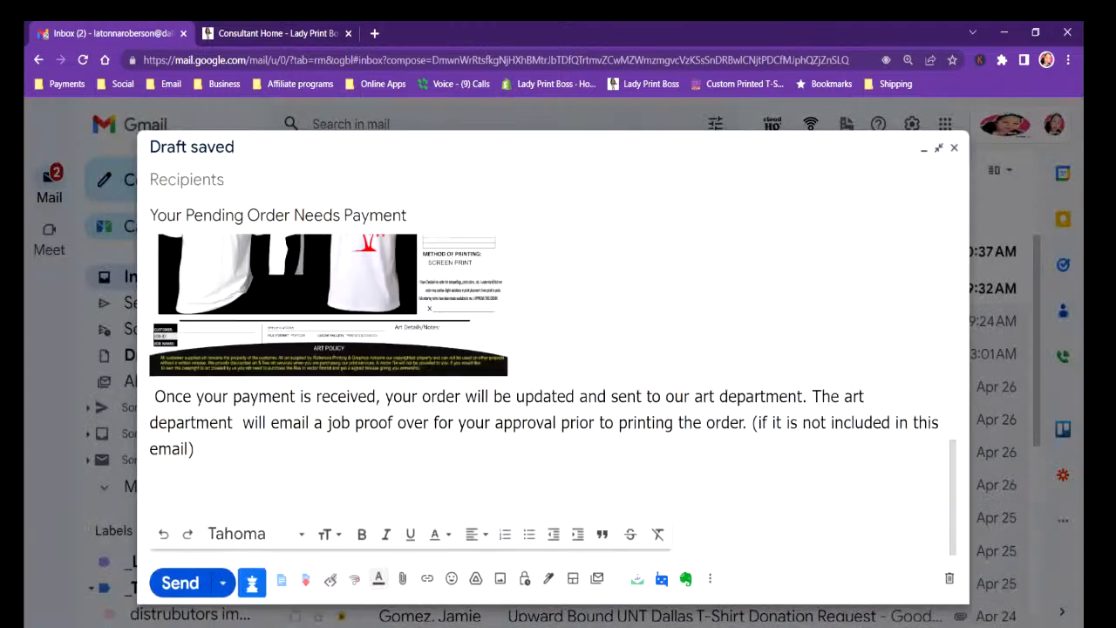
Enlarge the inserted job proof image in two stages until it spans most of the message width.
left_click(938, 149)
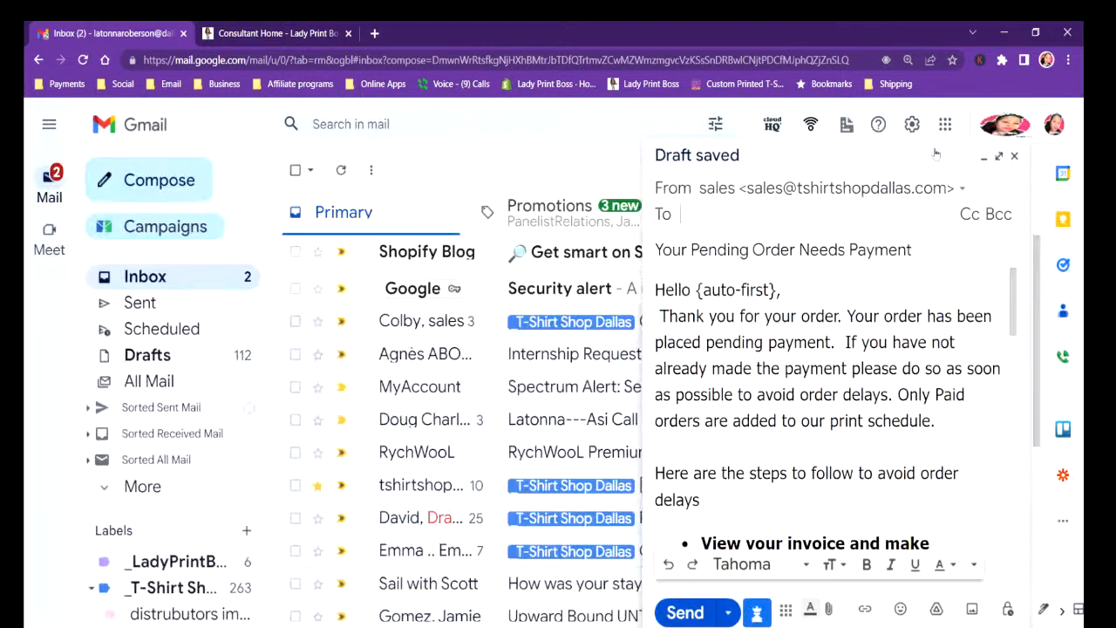
left_click(999, 157)
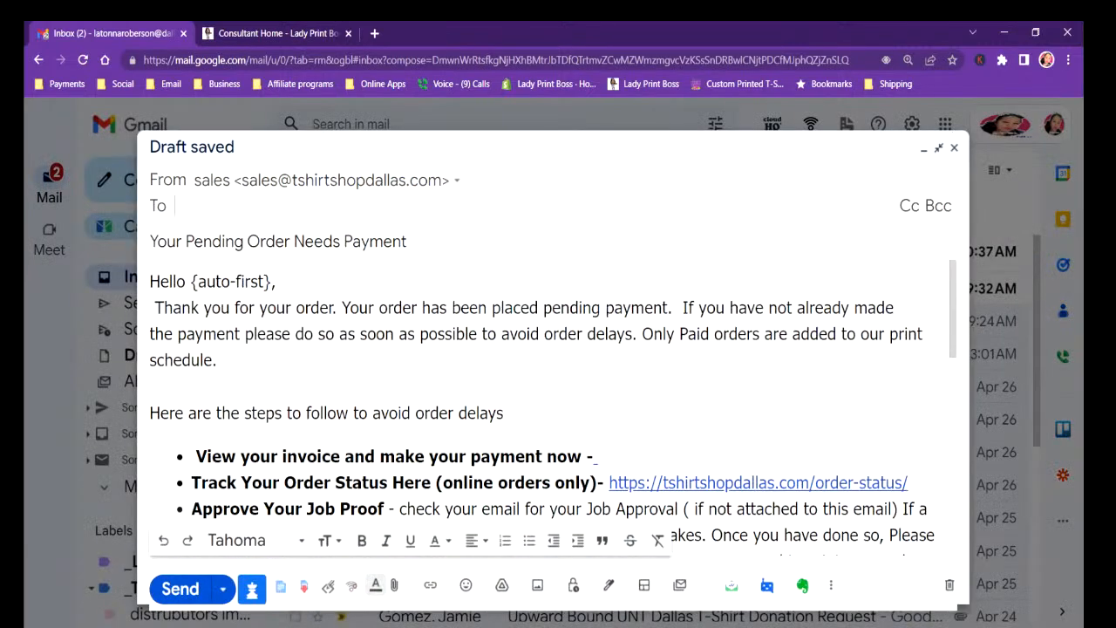
left_click_drag(952, 301, 945, 445)
left_click_drag(961, 316, 947, 466)
left_click(366, 393)
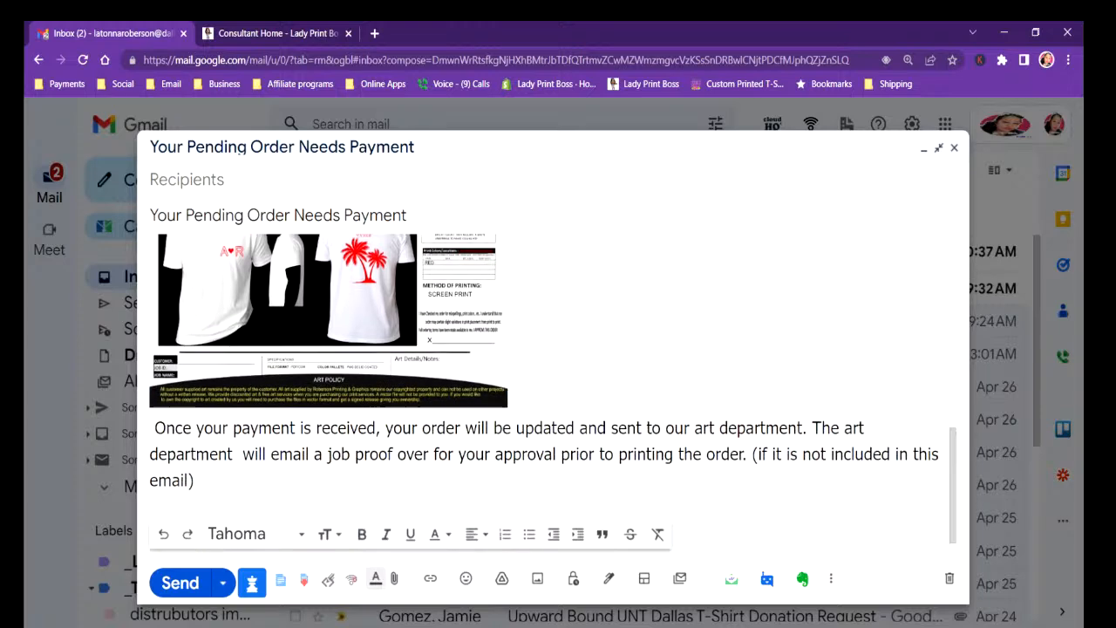
left_click(470, 384)
left_click_drag(508, 407, 688, 549)
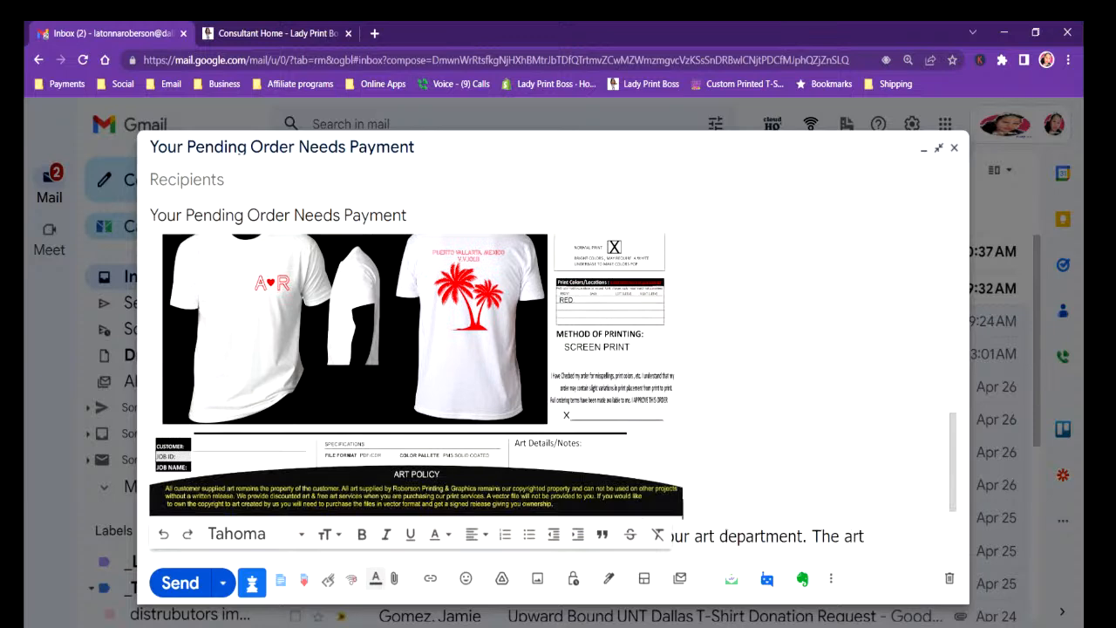
mouse_move(954, 449)
left_mouse_down()
mouse_move(954, 400)
mouse_move(953, 468)
left_mouse_up()
left_click(592, 433)
left_click_drag(683, 451, 835, 552)
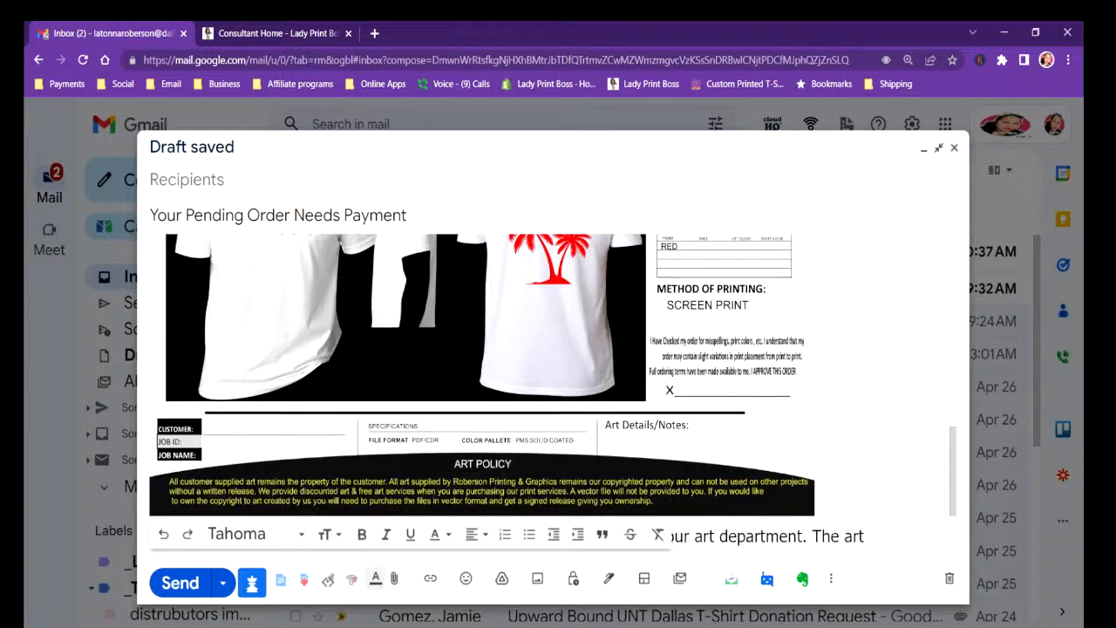
Review the email draft around the enlarged proof and place the cursor after "View your invoice and make your payment now -".
scroll(933, 358, "up", 4)
scroll(933, 358, "up", 1)
scroll(916, 435, "down", 5)
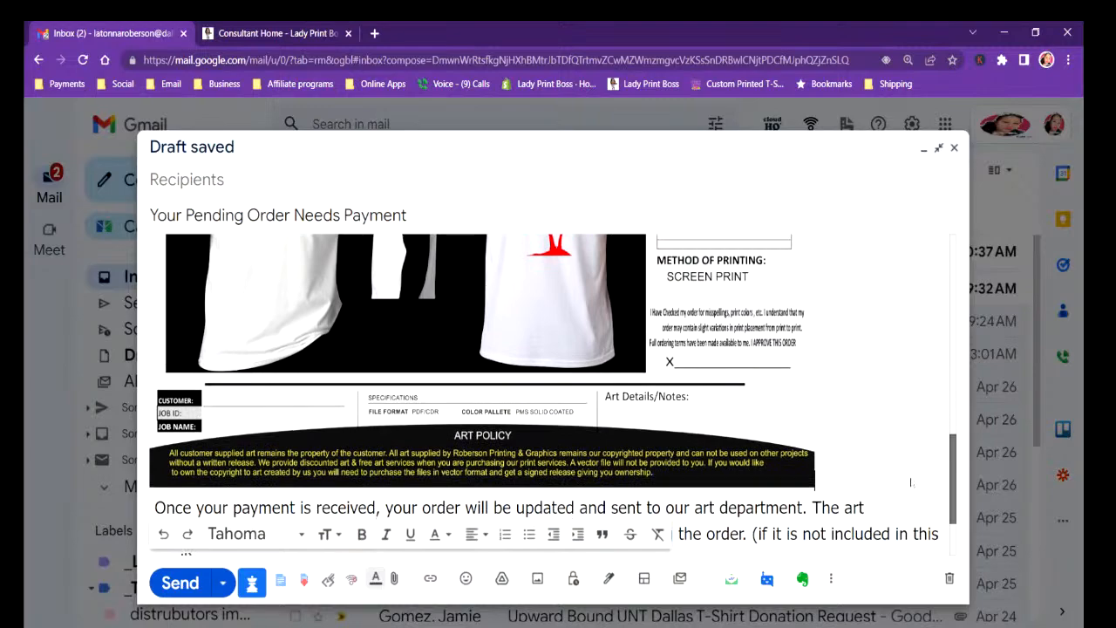
scroll(907, 514, "down", 2)
scroll(907, 520, "up", 10)
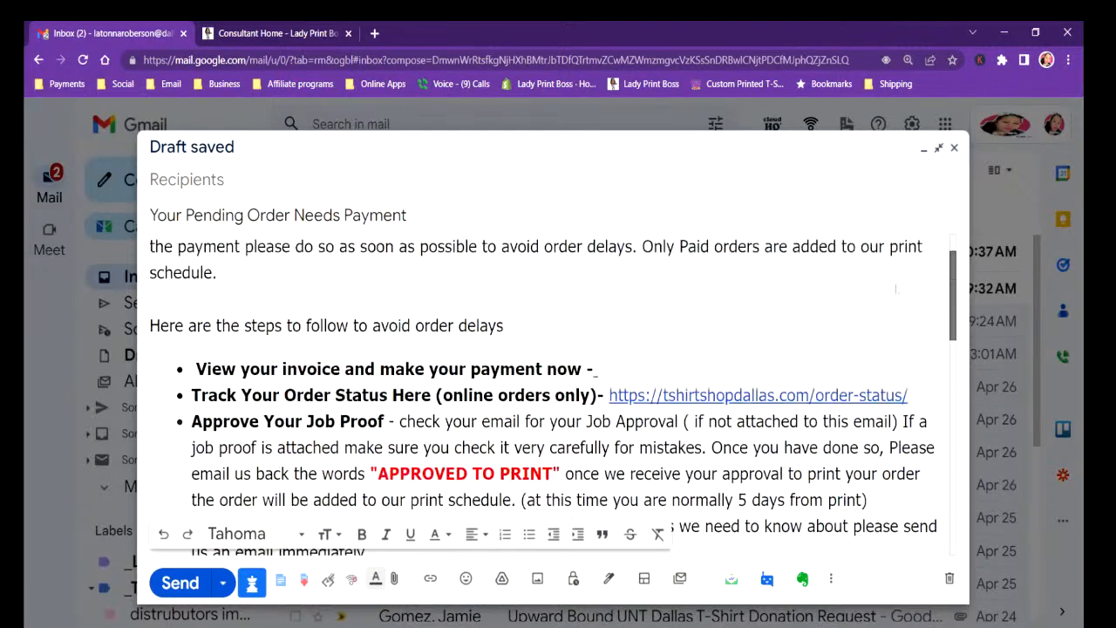
left_click(597, 431)
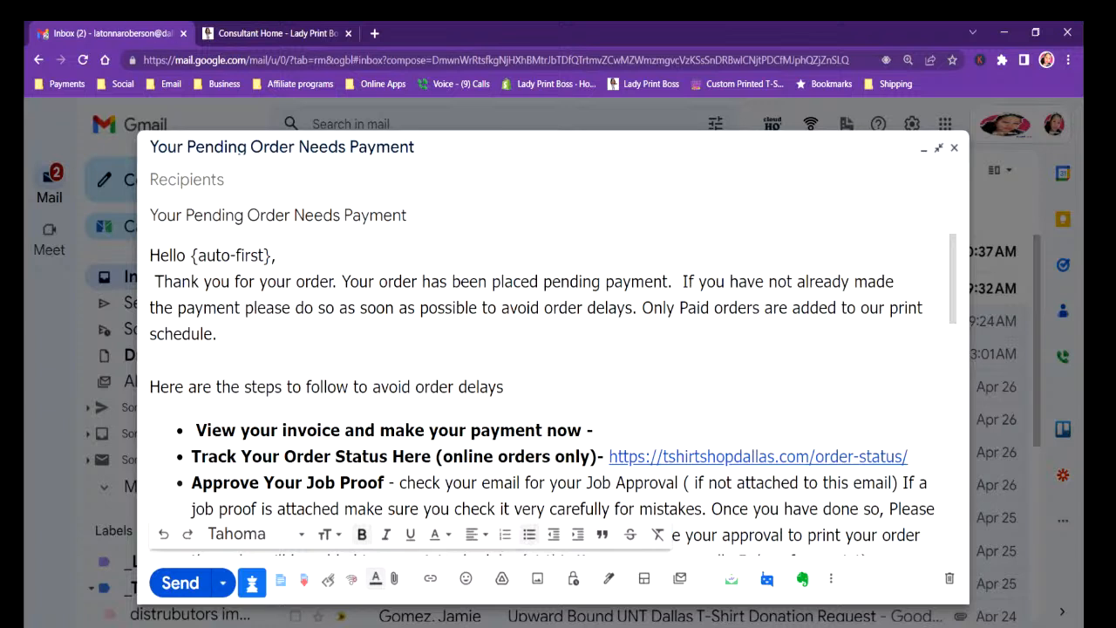
Switch to CorelDRAW and start saving the Untitled-1 palm-tree artwork as a new file.
left_click(1006, 35)
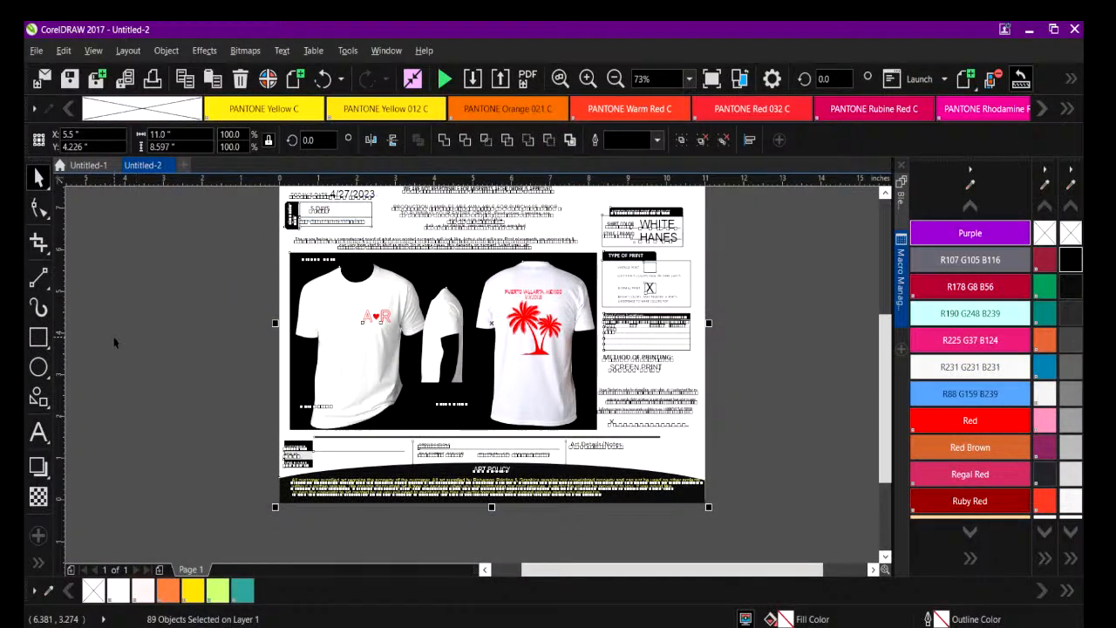
left_click(87, 165)
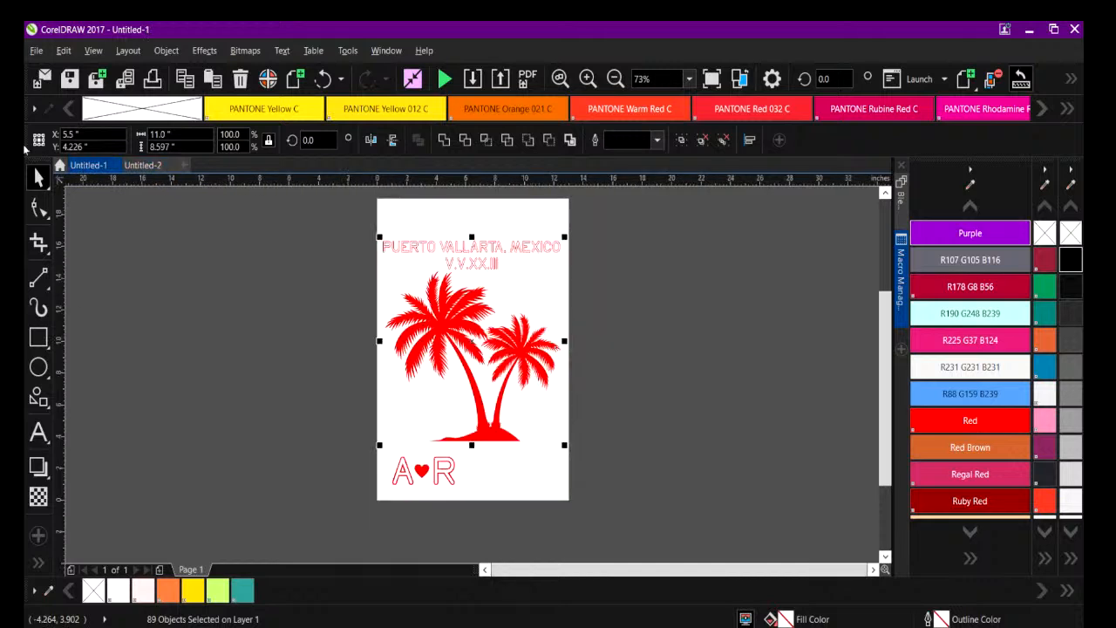
left_click(370, 229)
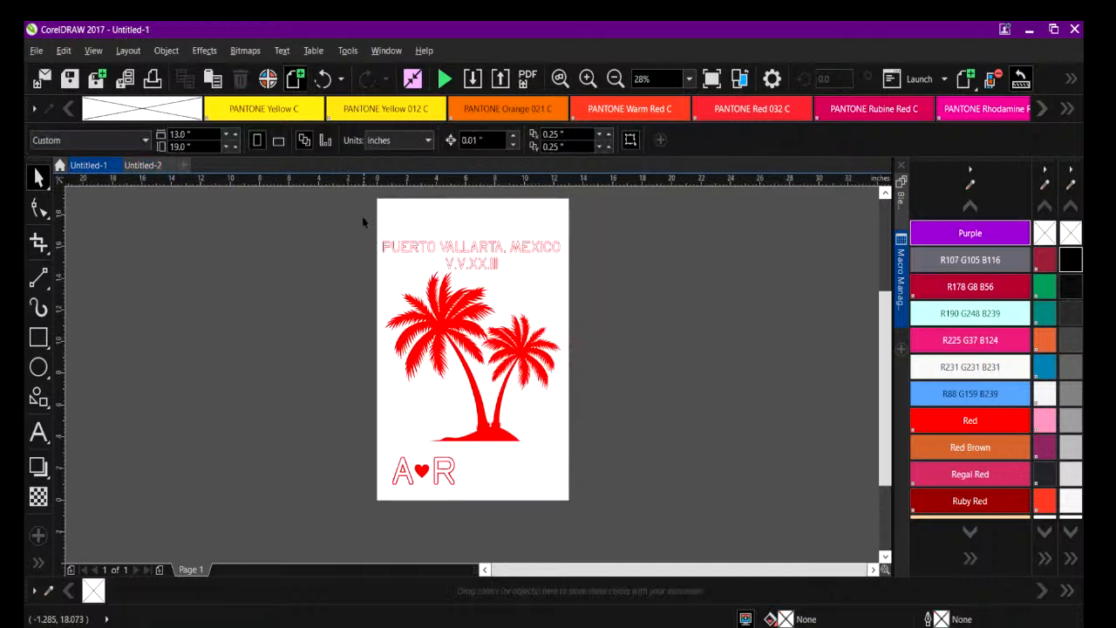
left_click(33, 50)
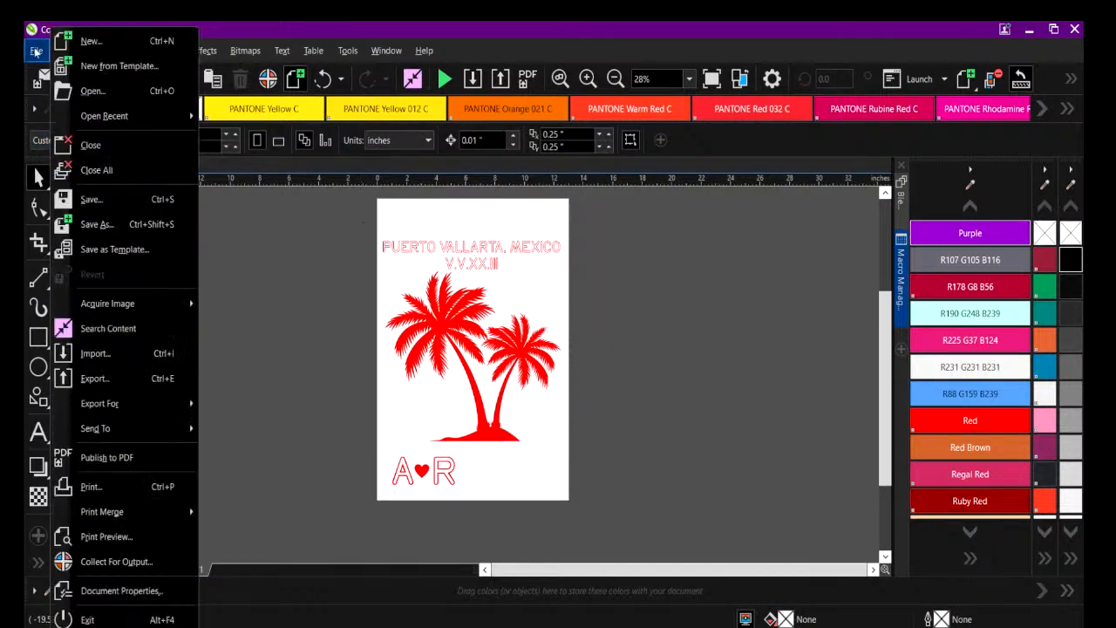
left_click(94, 225)
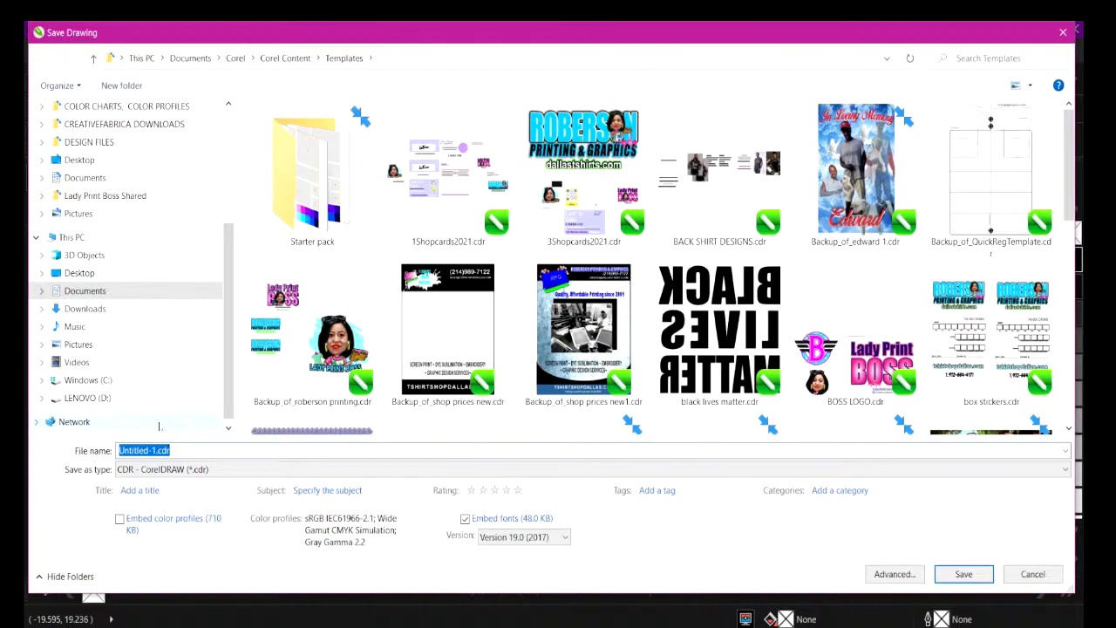
Name the artwork drawing PUERTO SCREENS.
type("PUR")
key("BackSpace")
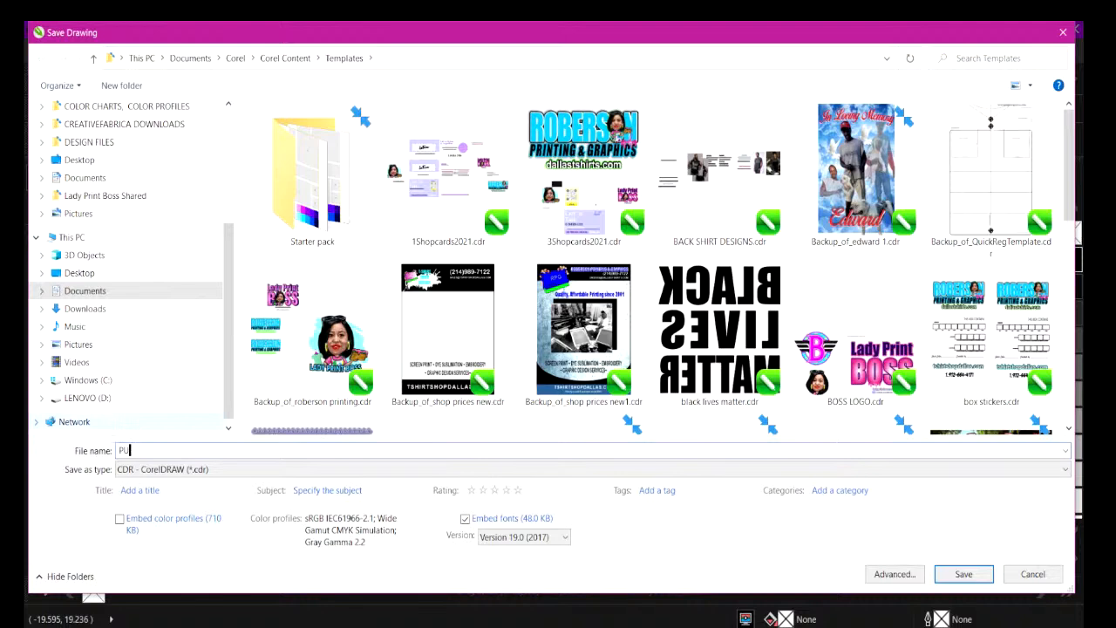
type("ERTO SCREENS")
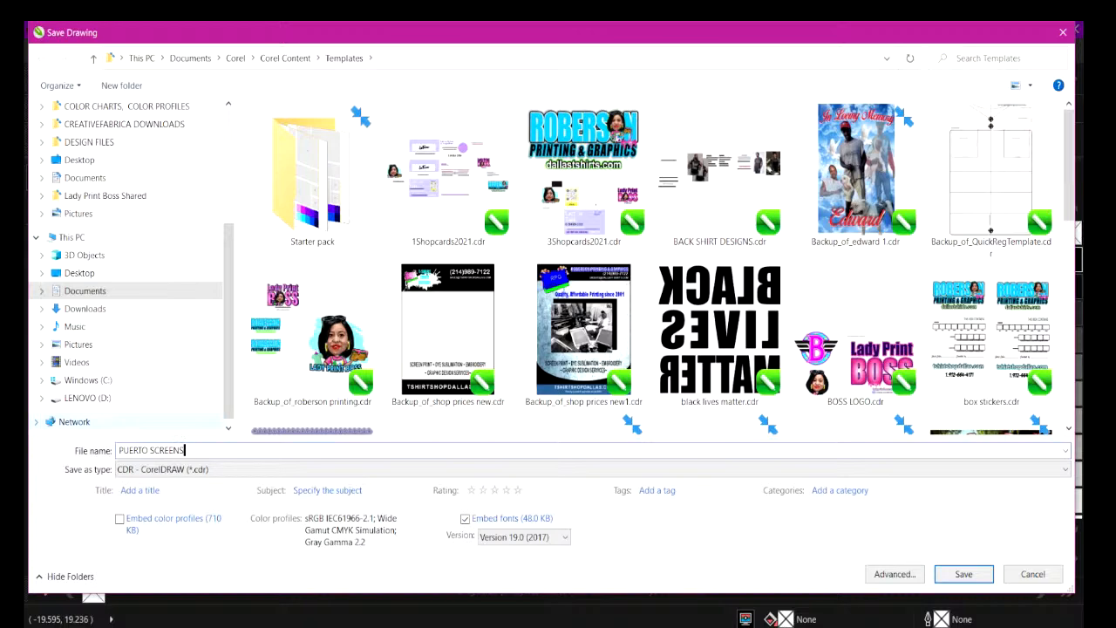
Save the drawing in CDR format in the location opened by the Desktop's CUSTOMER FILES shortcut.
left_click(77, 275)
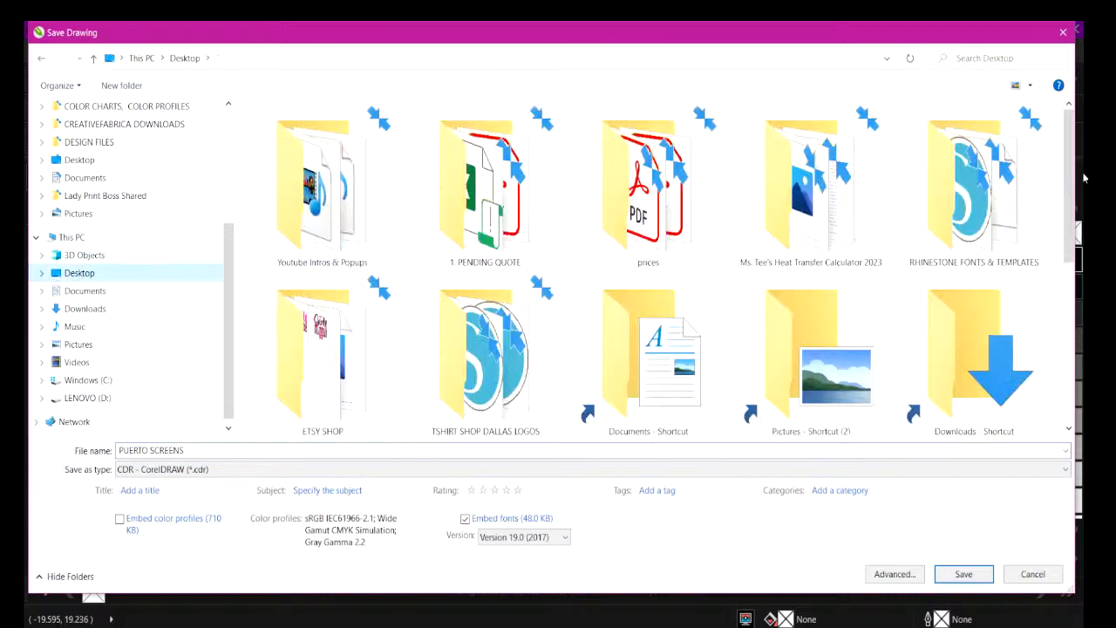
scroll(973, 361, "down", 5)
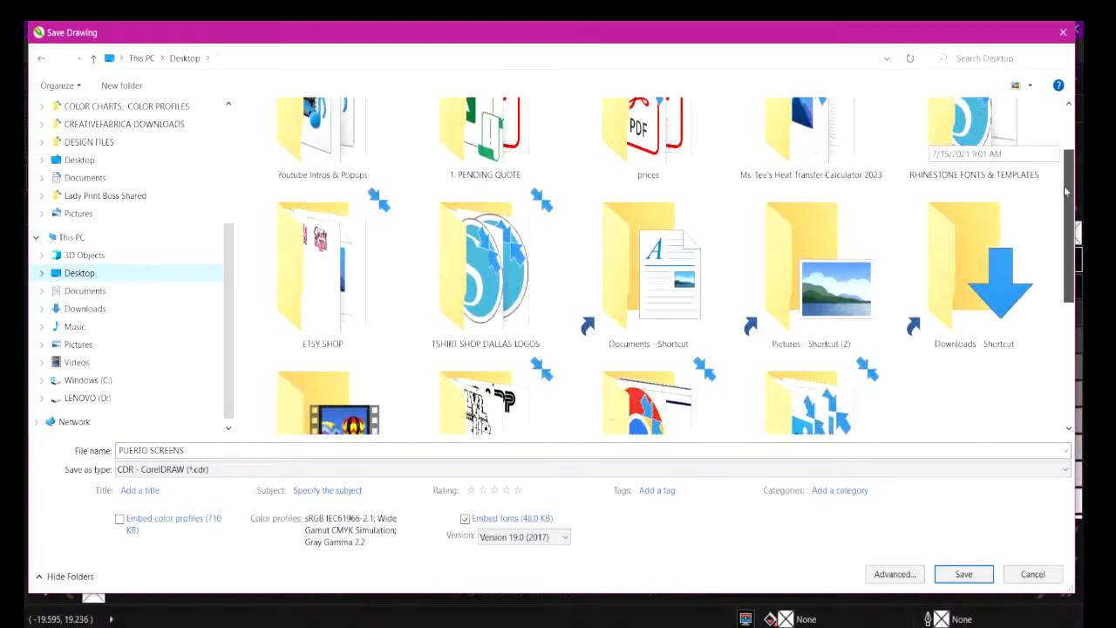
scroll(973, 360, "down", 1)
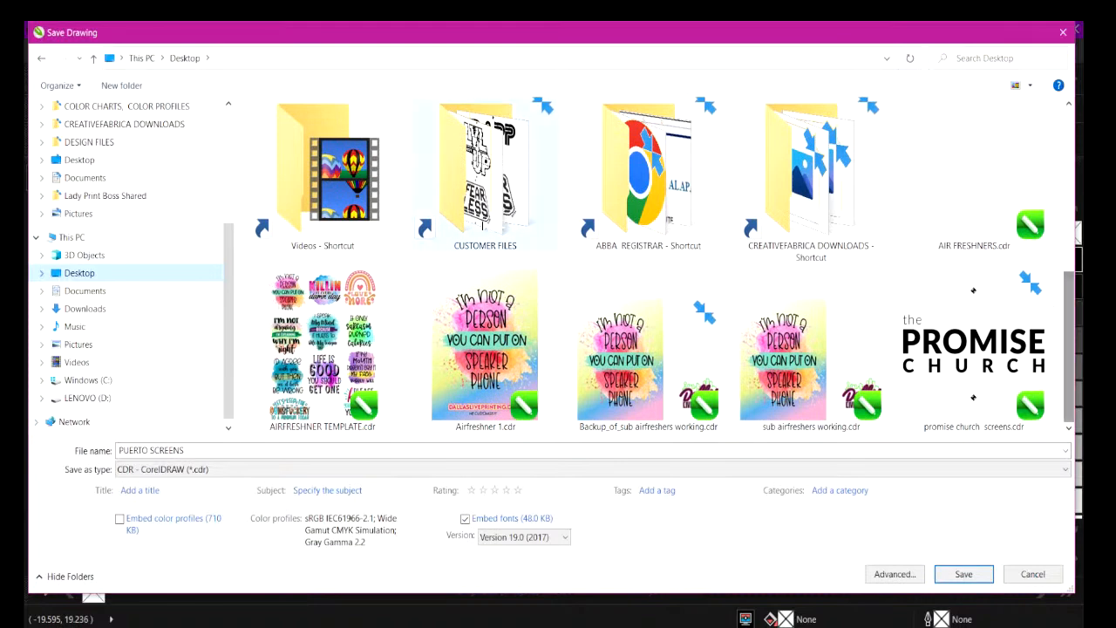
double_click(484, 223)
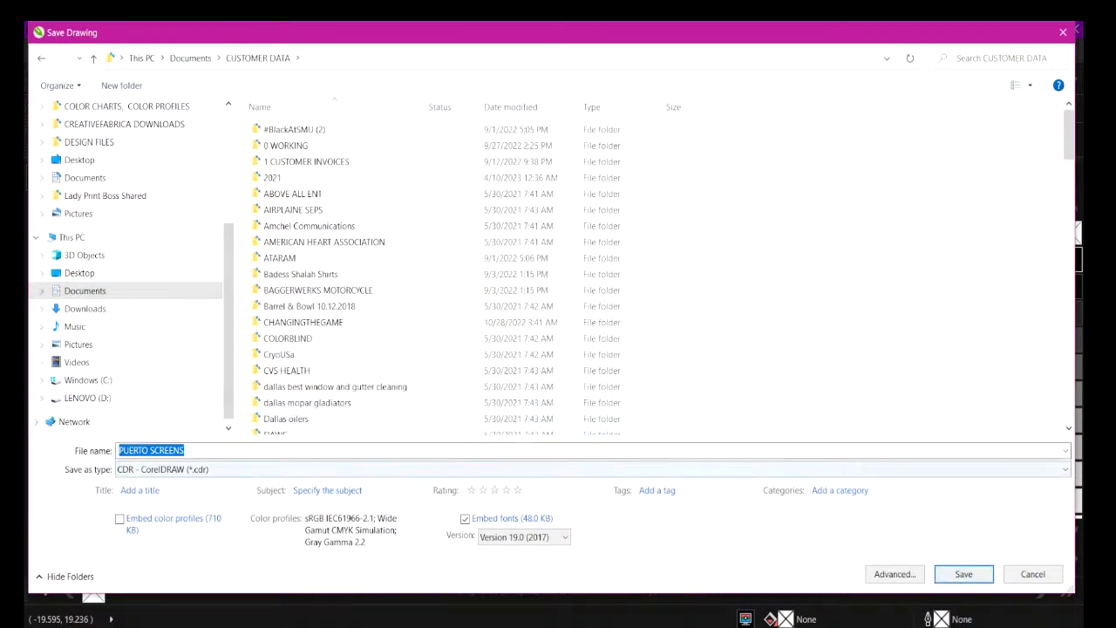
left_click(962, 579)
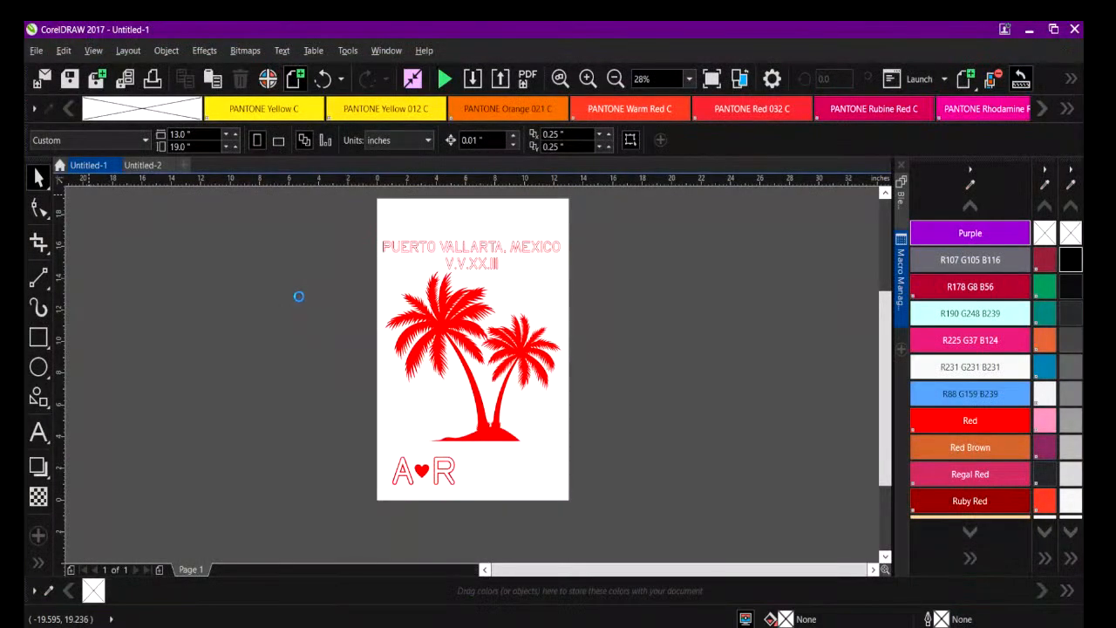
Start publishing the Untitled-2 job proof to PDF with the file name PUERTOVALLAJOBPROOF.
left_click(180, 171)
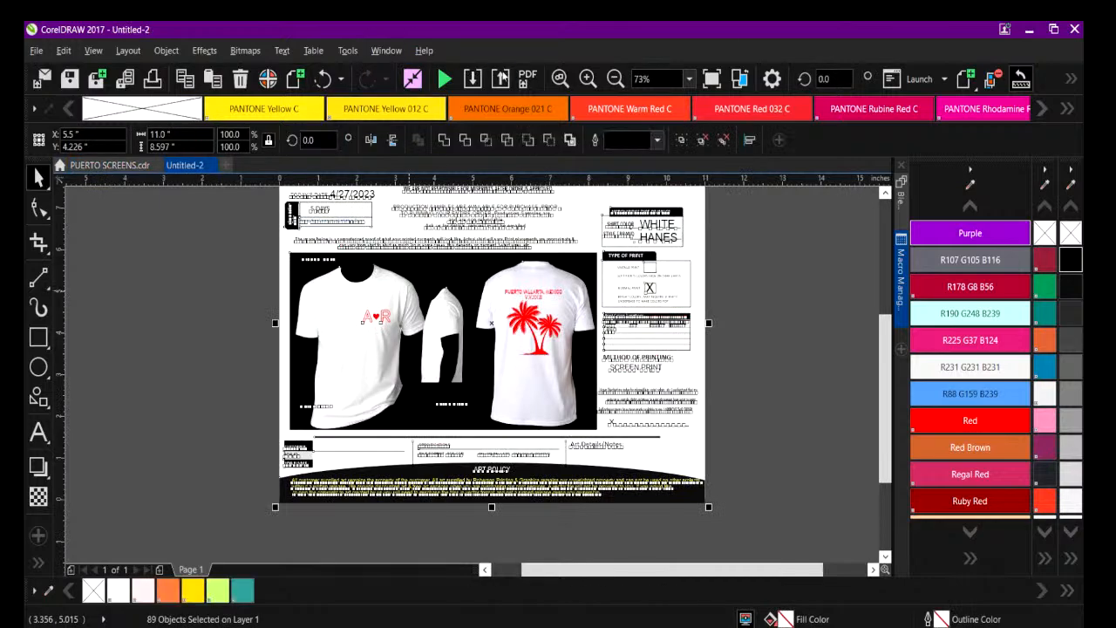
left_click(528, 79)
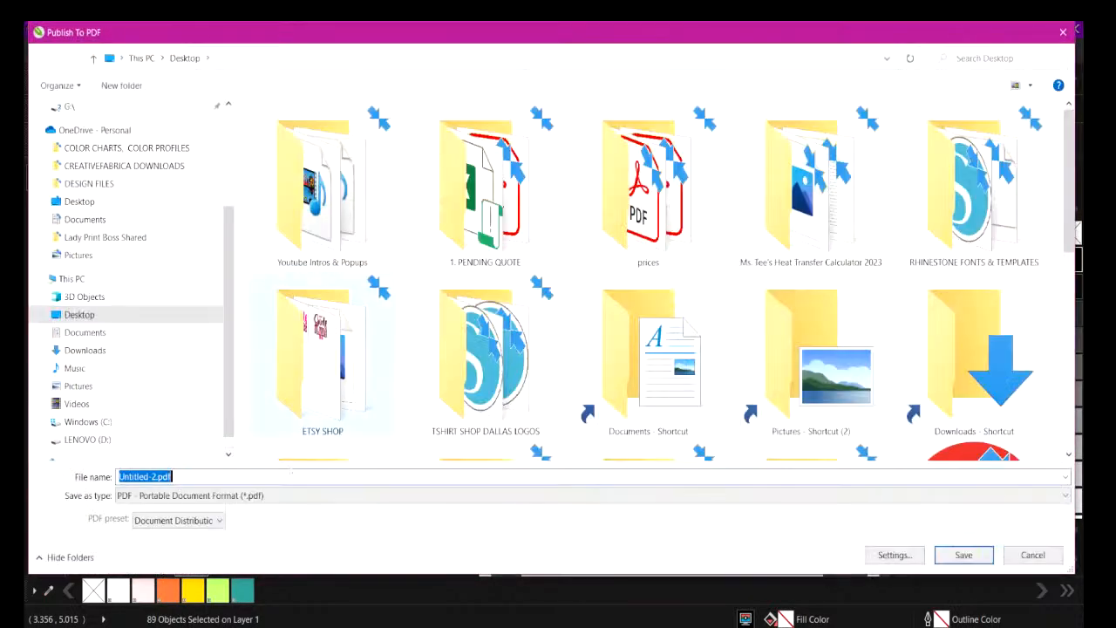
type("PU")
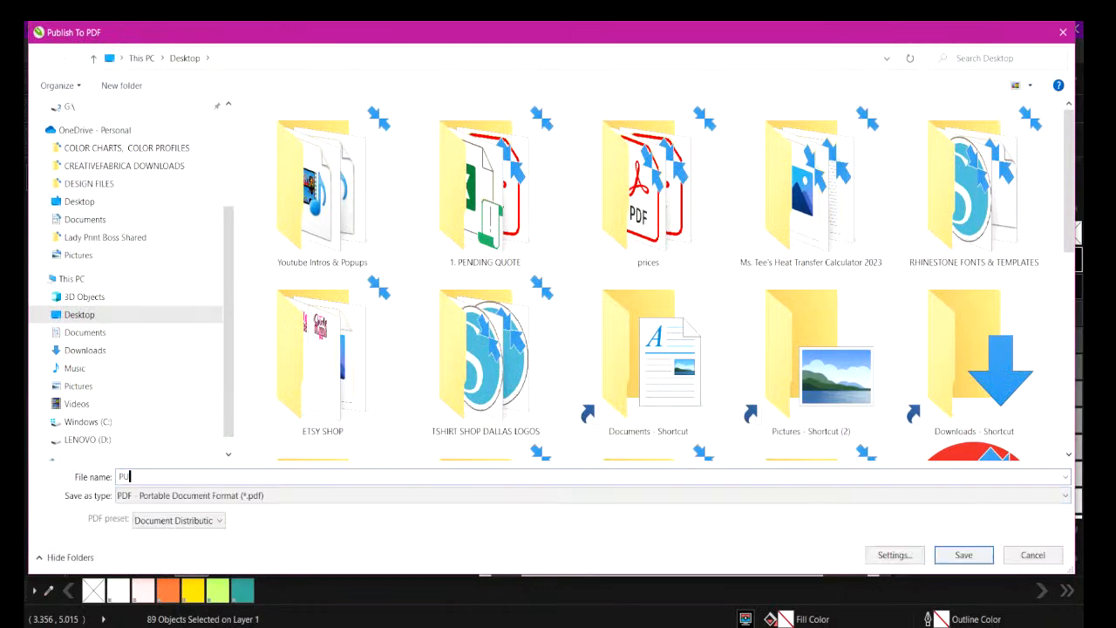
type("ERTOVALLAJOBPROOF")
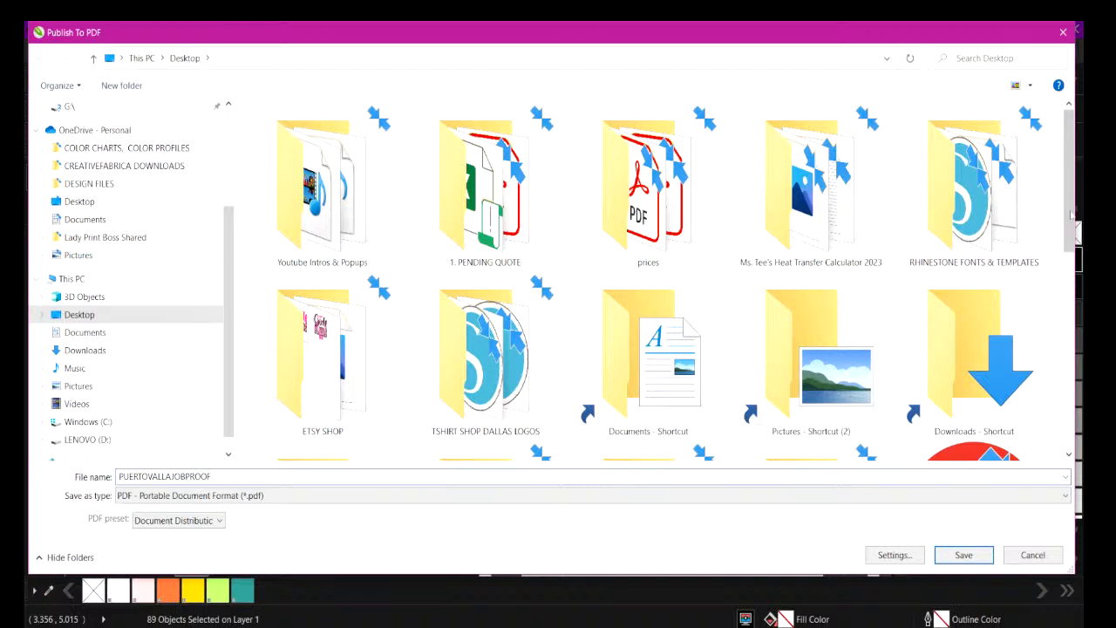
Save the PDF proof in the location opened by the Desktop's CUSTOMER FILES shortcut.
left_click_drag(1072, 193, 1066, 287)
double_click(458, 328)
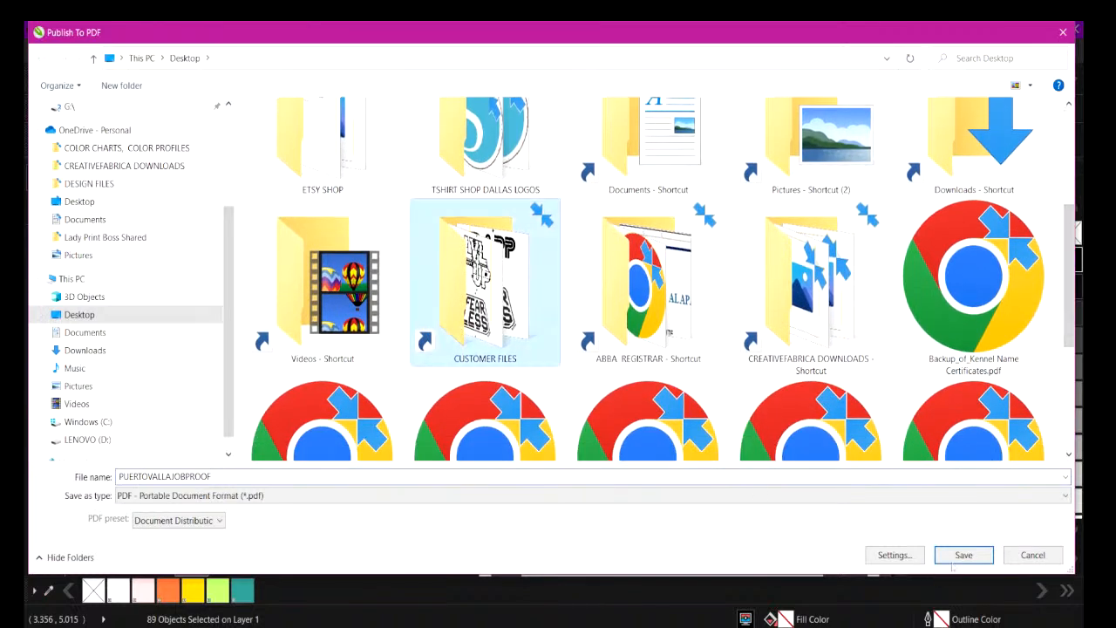
left_click(962, 556)
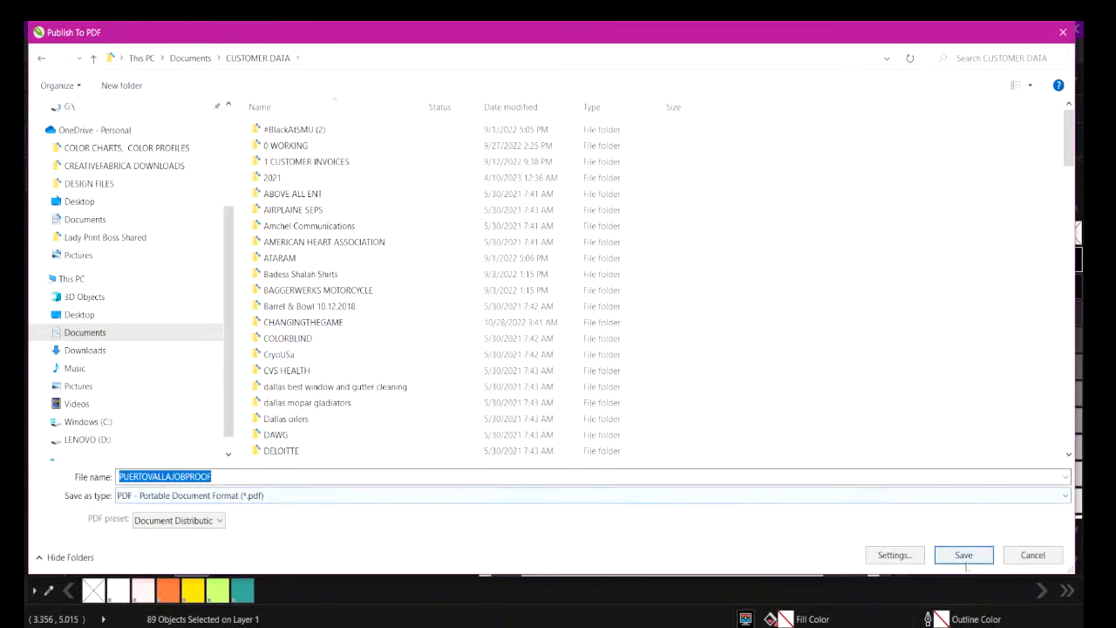
left_click(964, 556)
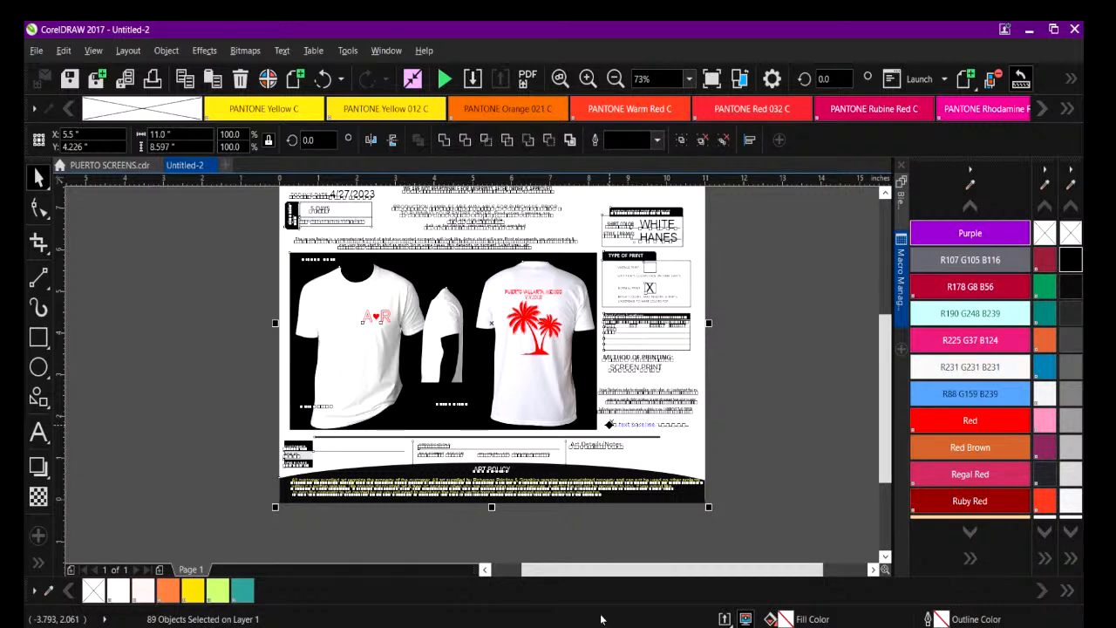
Create a new blank 13 by 19 inch document.
left_click(226, 165)
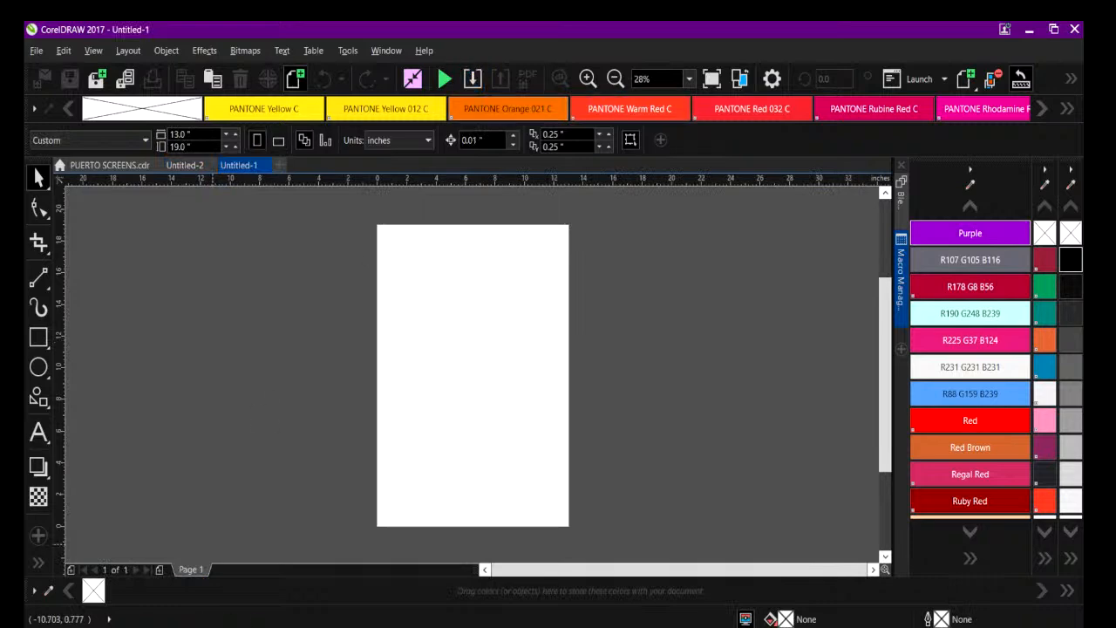
Switch to File Explorer and open the ALL ADVERTISEMENTS & MARKETING MATERIALS folder in Documents.
key("super+e")
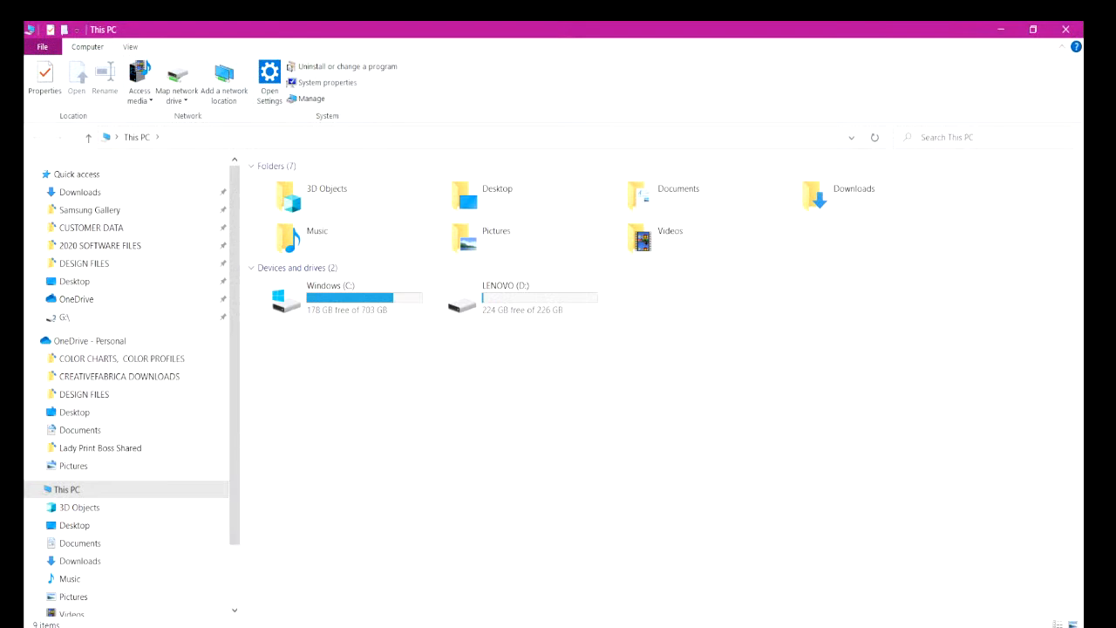
left_click(631, 190)
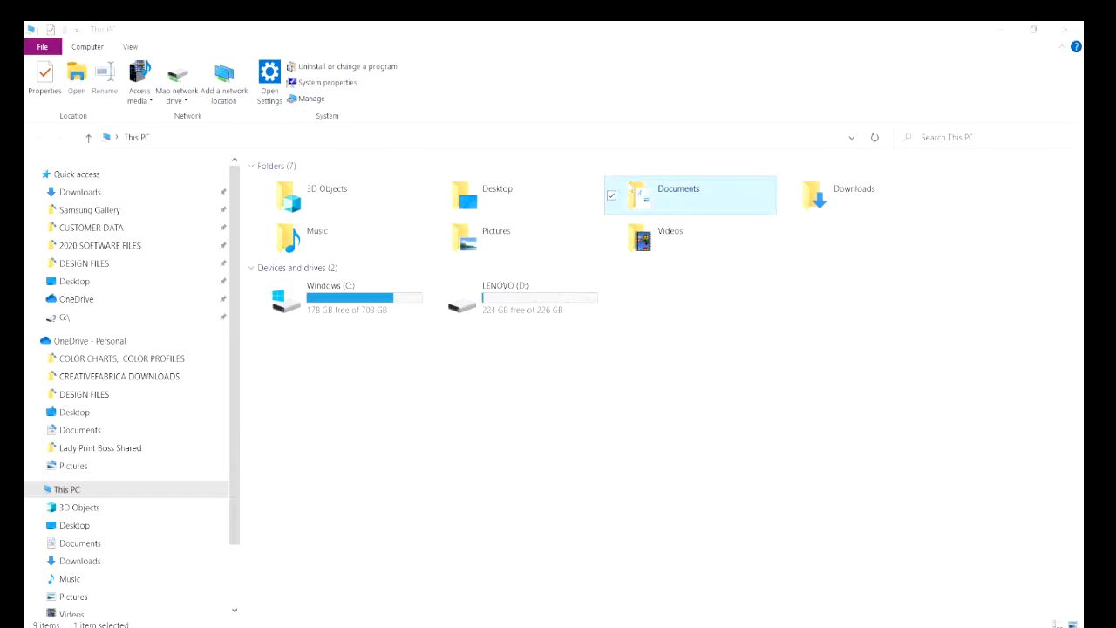
double_click(630, 189)
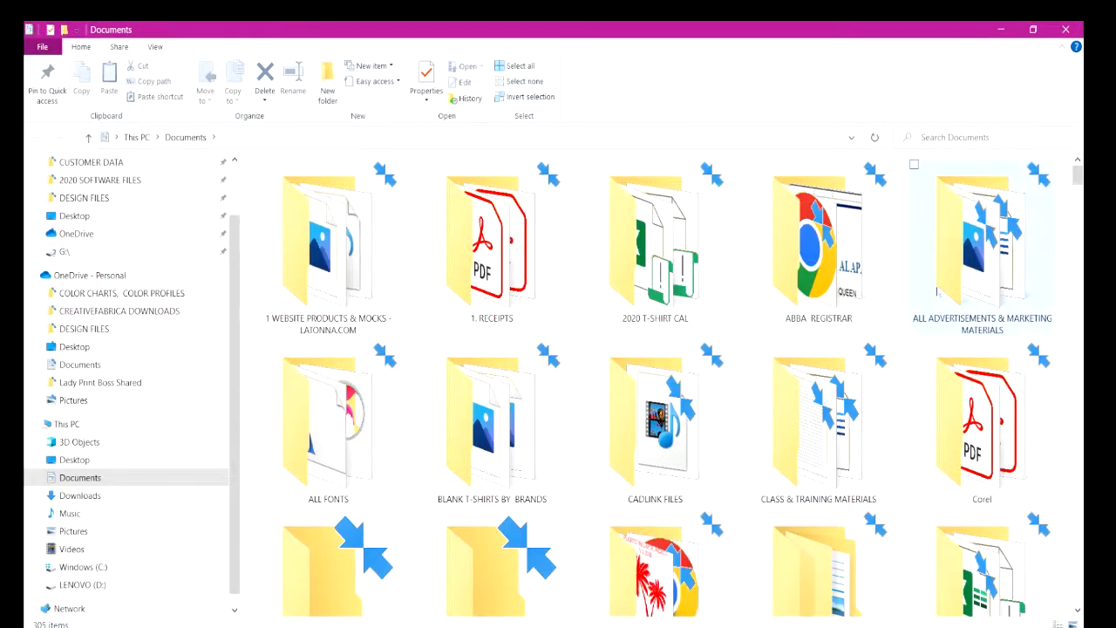
left_click(1013, 242)
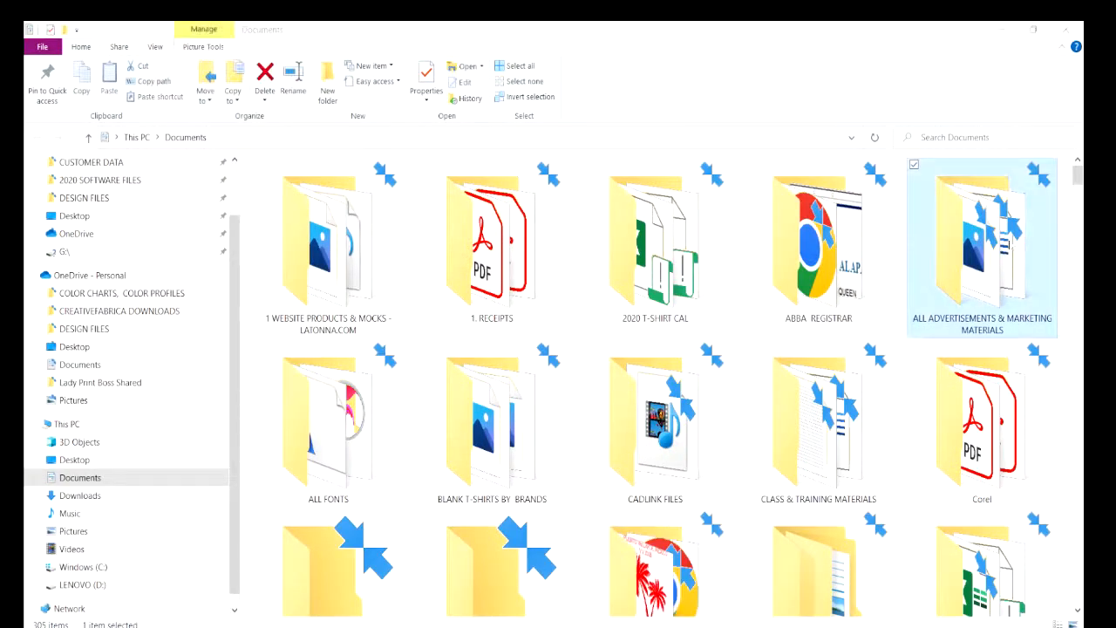
double_click(1009, 246)
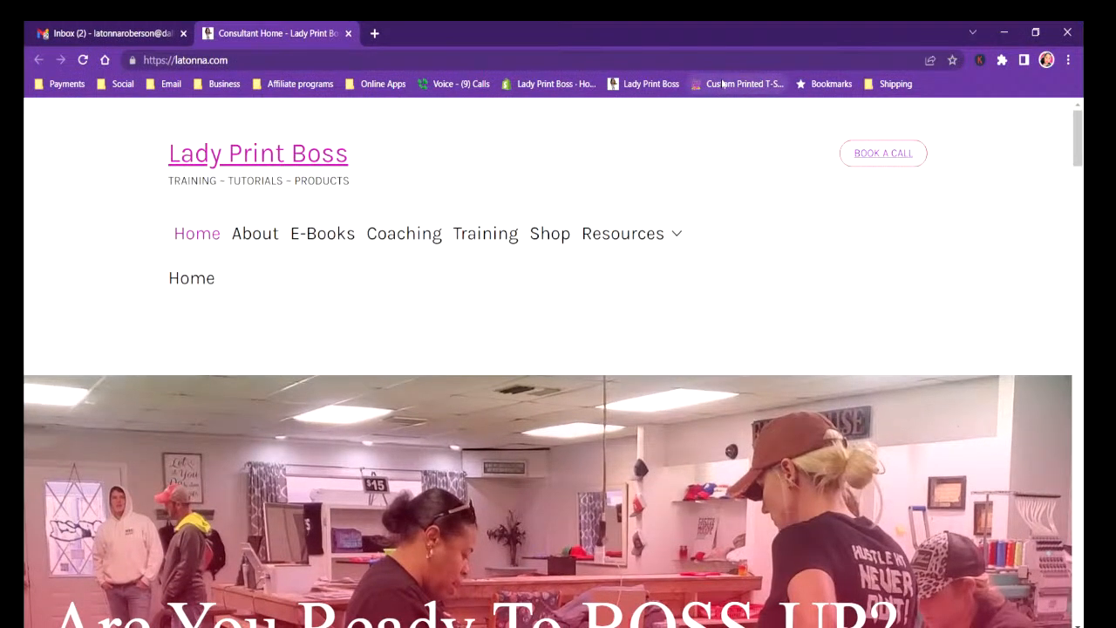
Open tshirtshopdallas.com in Chrome and examine the promotional banners and product images on its home page.
left_click(729, 83)
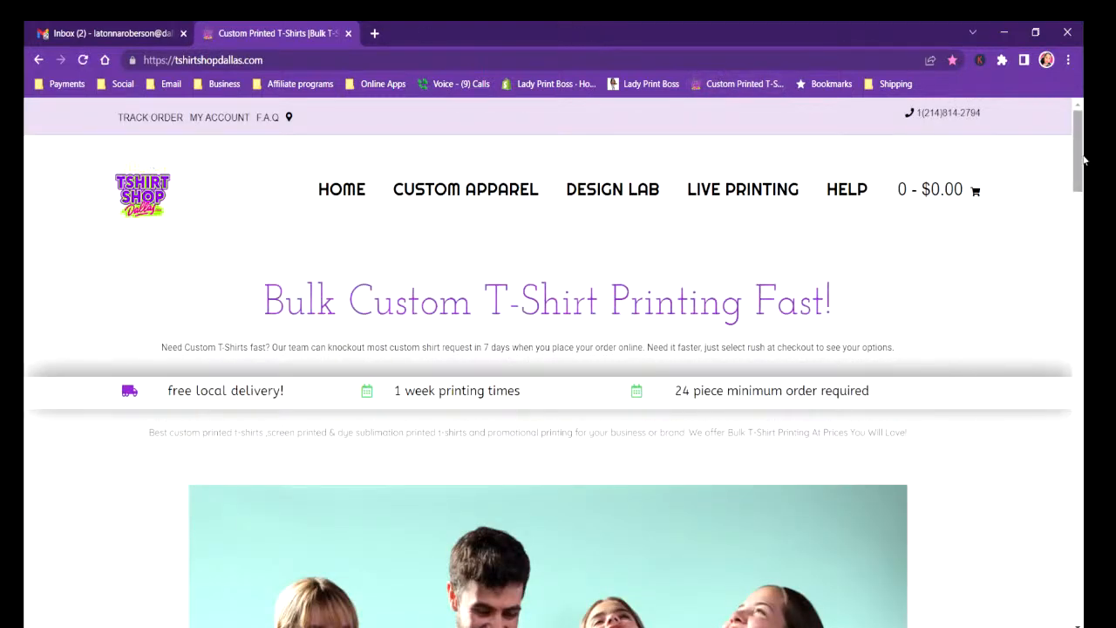
left_click_drag(1080, 140, 1057, 218)
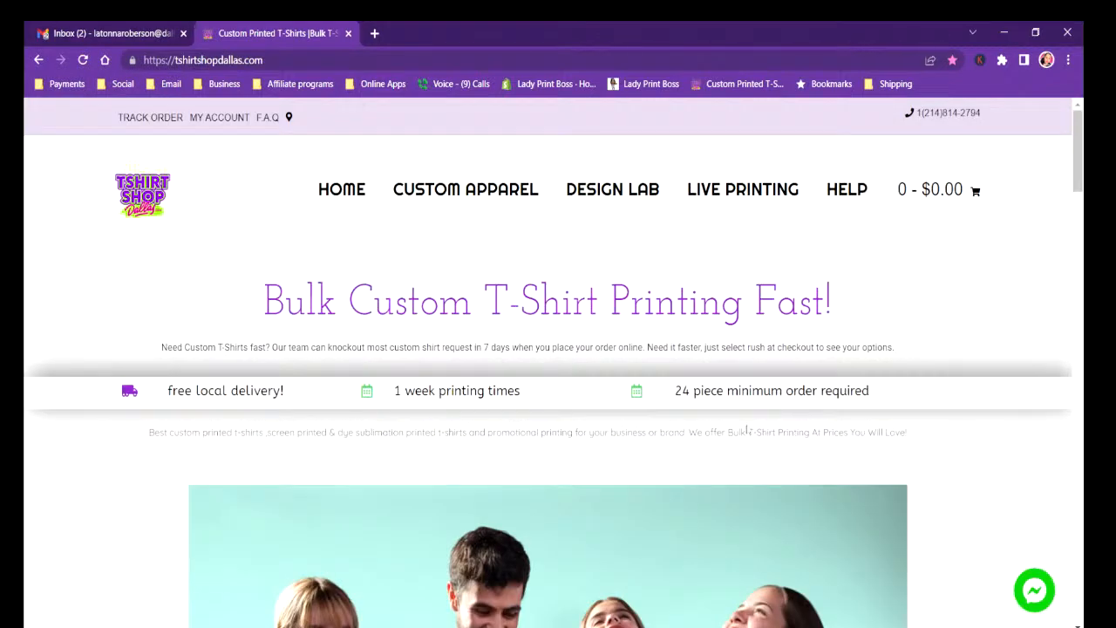
scroll(747, 429, "down", 9)
scroll(747, 429, "down", 1)
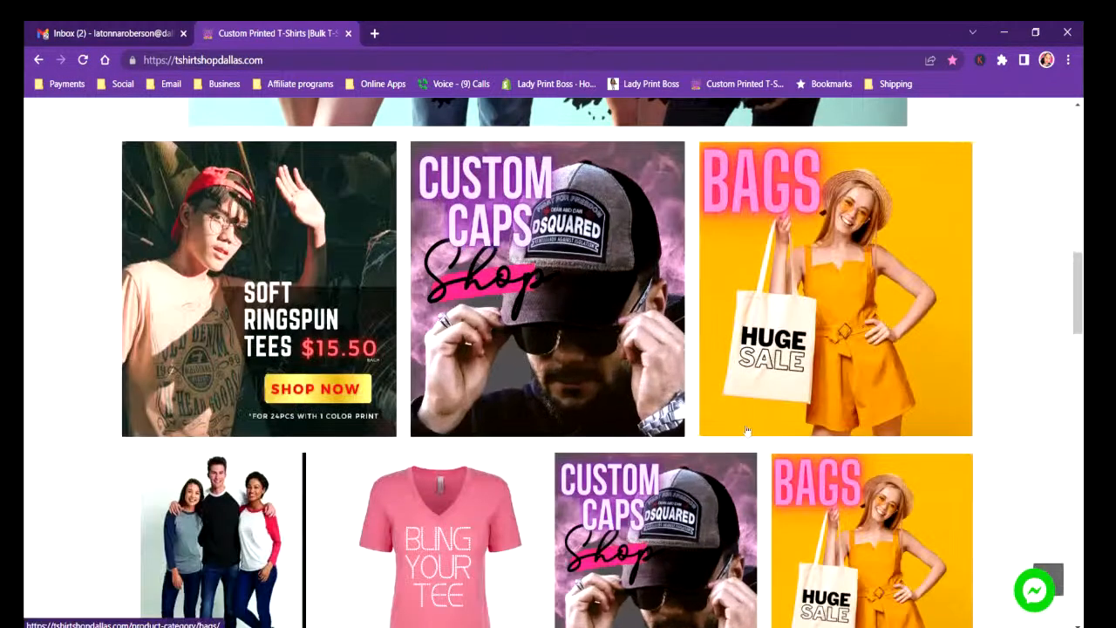
scroll(747, 429, "up", 8)
scroll(747, 429, "up", 2)
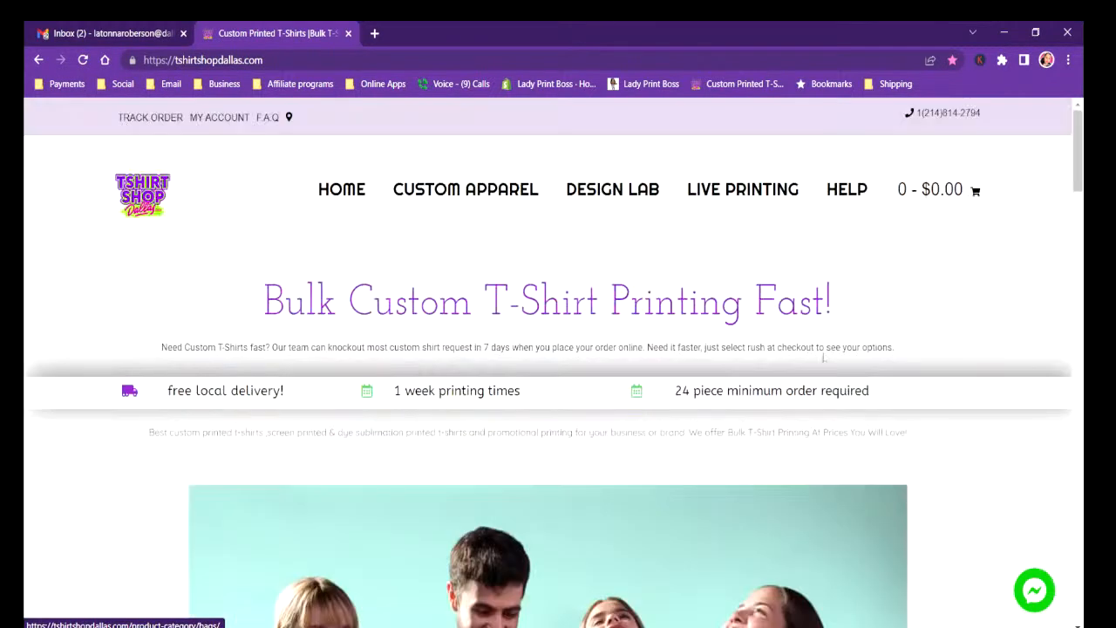
scroll(747, 429, "down", 7)
scroll(1056, 278, "down", 5)
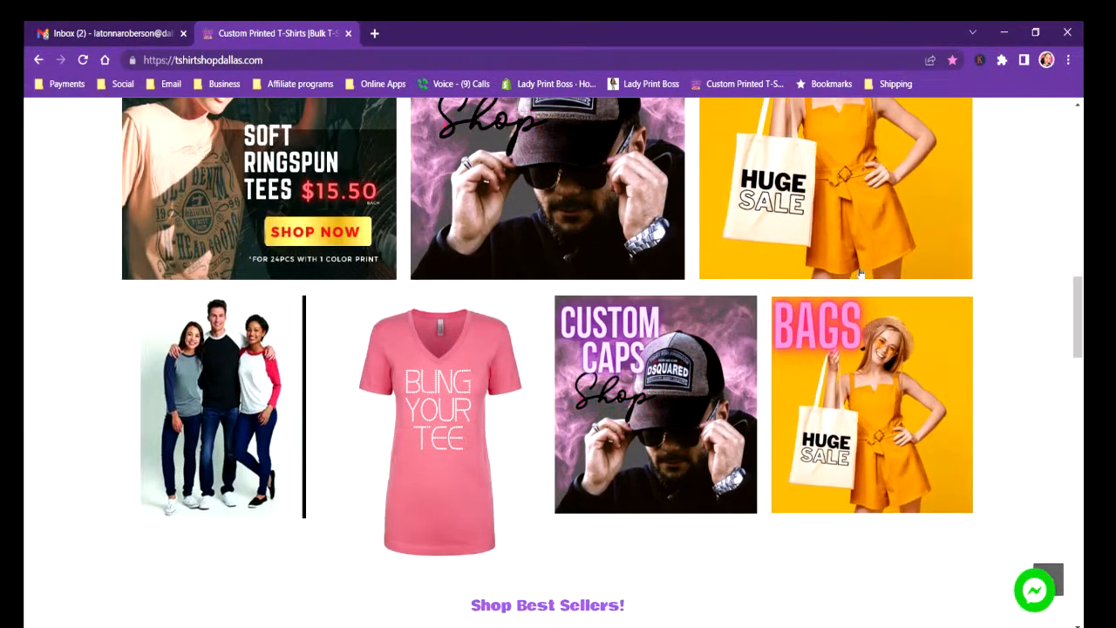
scroll(1062, 252, "up", 5)
scroll(1062, 251, "up", 1)
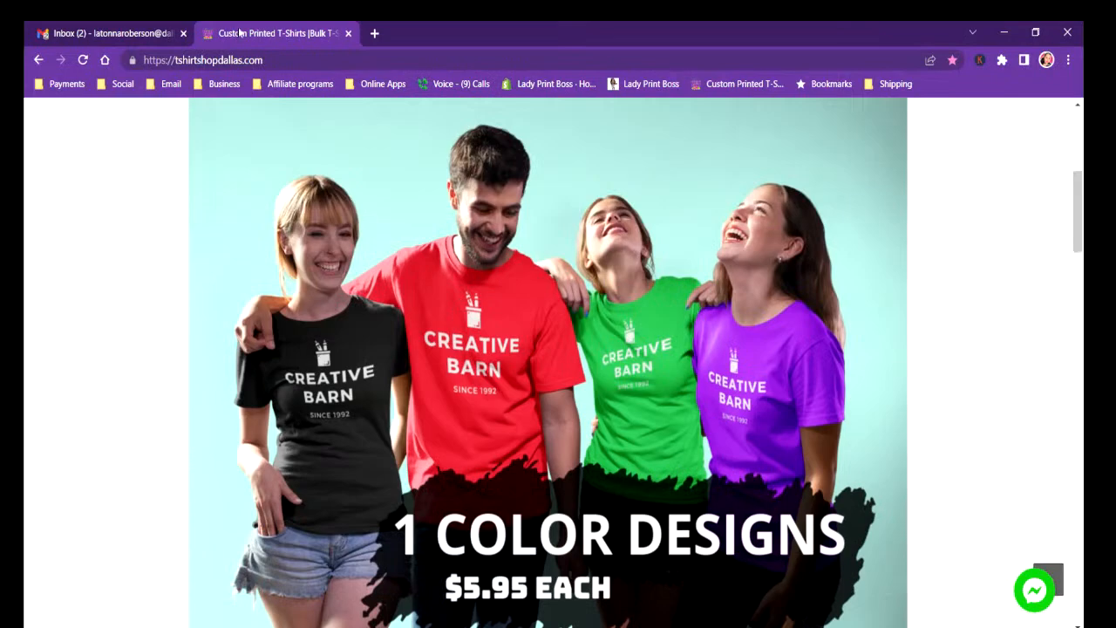
Switch back to File Explorer, look through Documents, and open the ADS_ BANNERS folder inside DESIGN FILES.
mouse_move(320, 626)
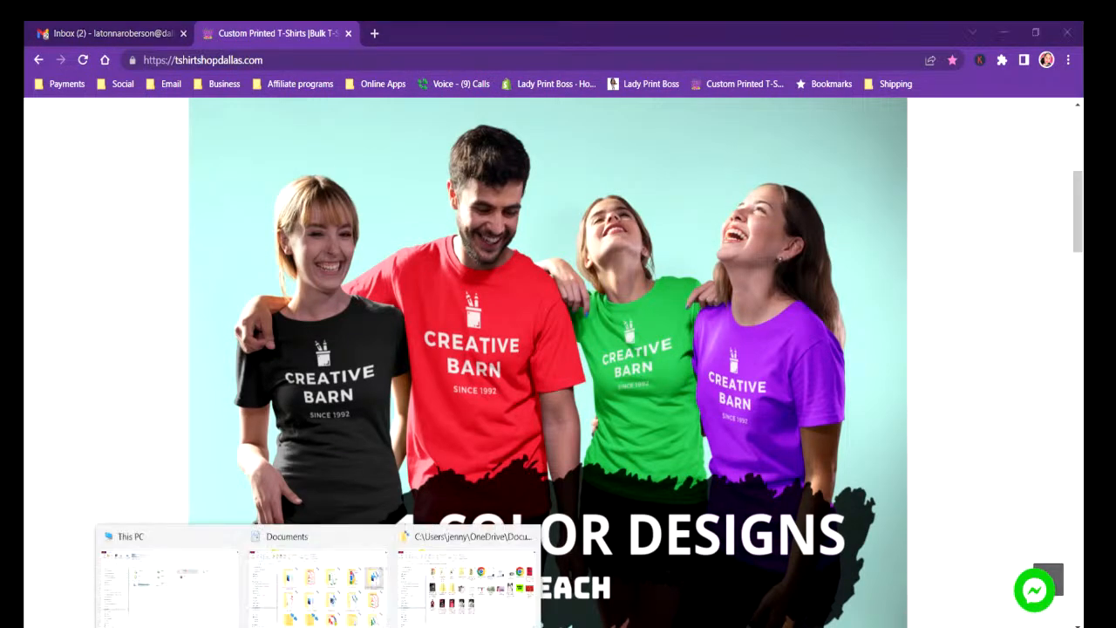
left_click(478, 599)
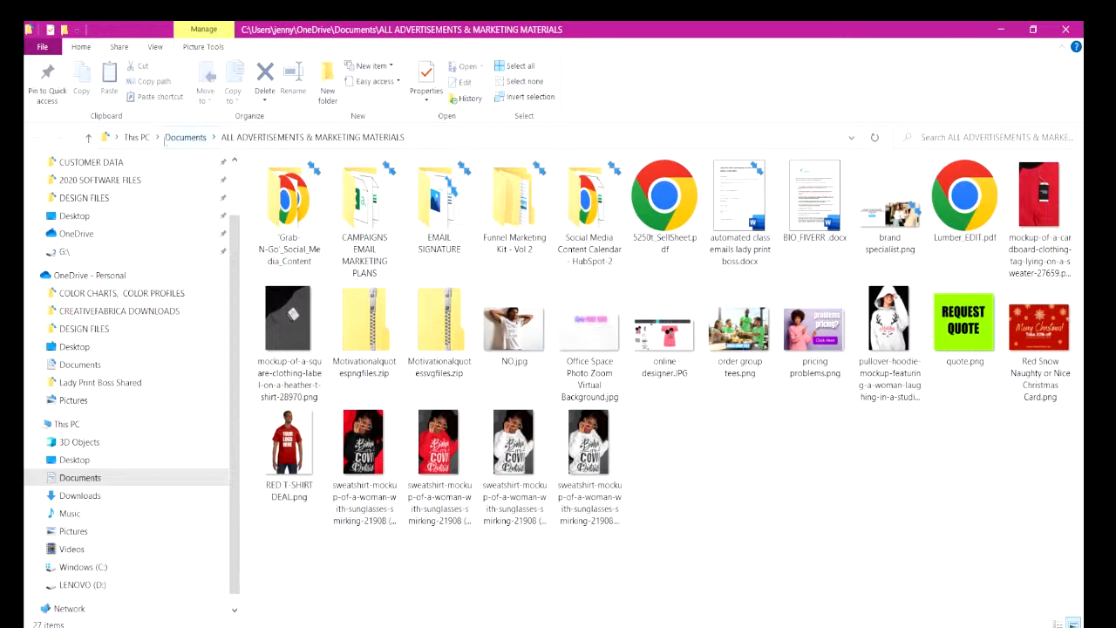
left_click(186, 136)
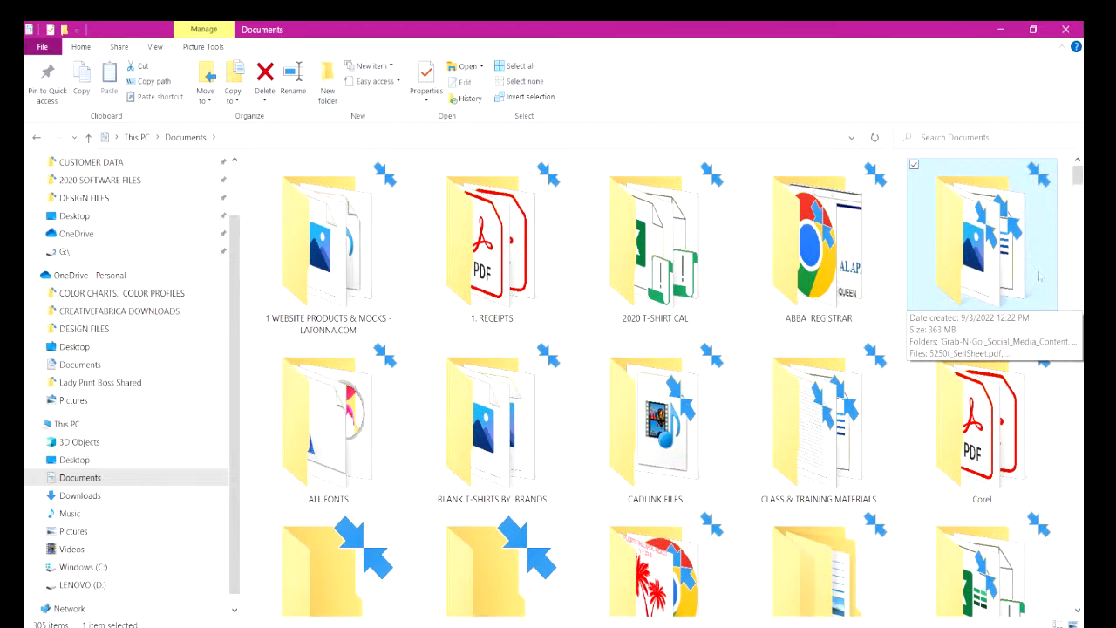
left_click_drag(1078, 177, 1078, 259)
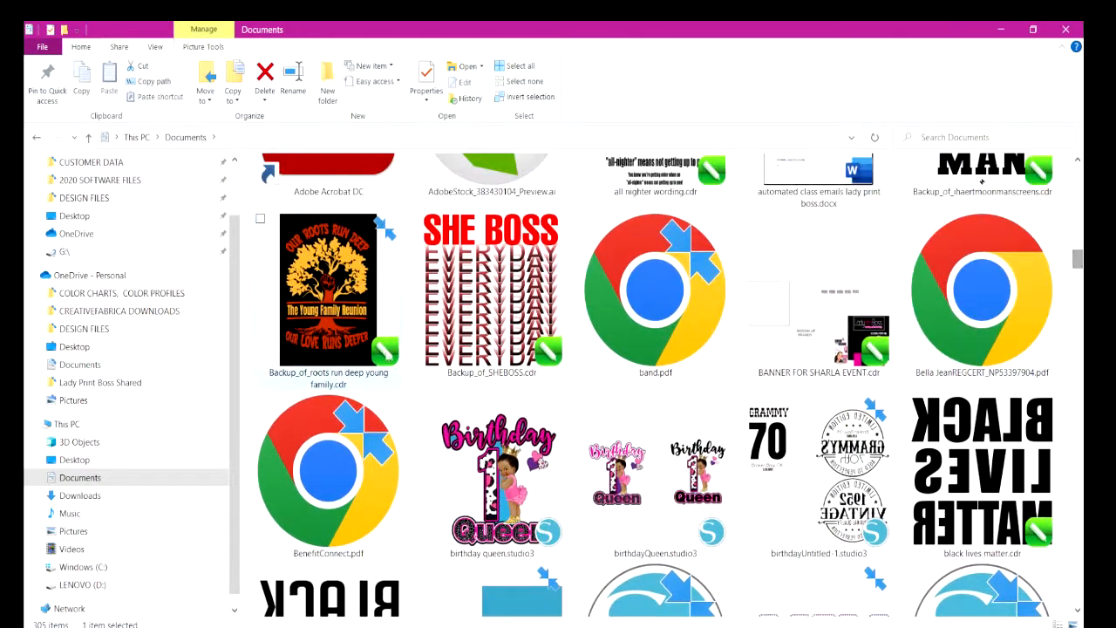
left_click(75, 200)
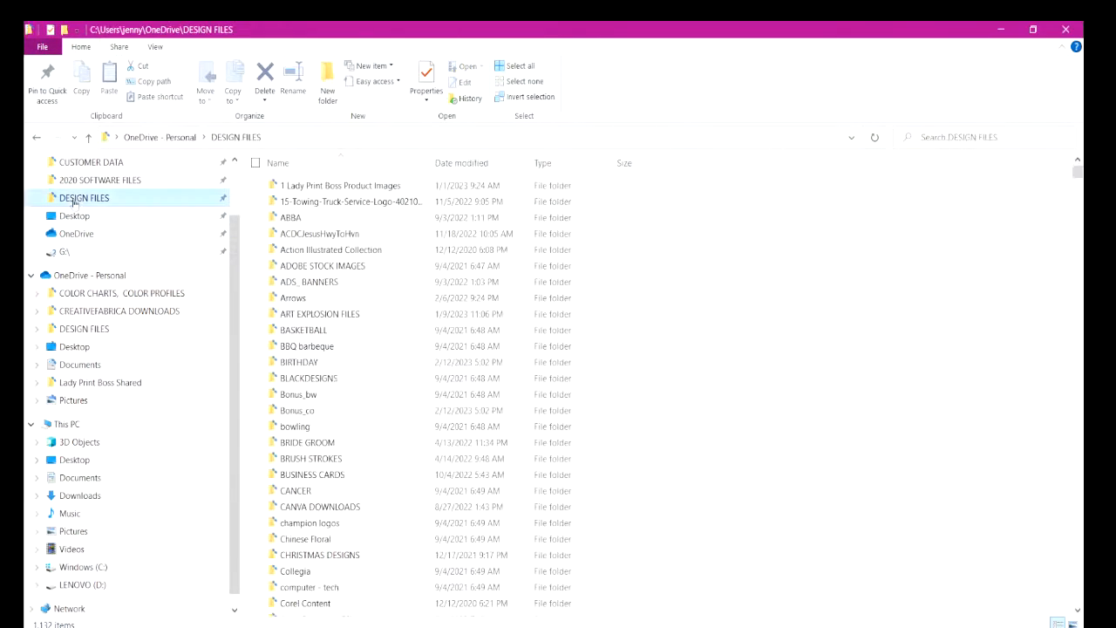
left_click(311, 283)
double_click(310, 283)
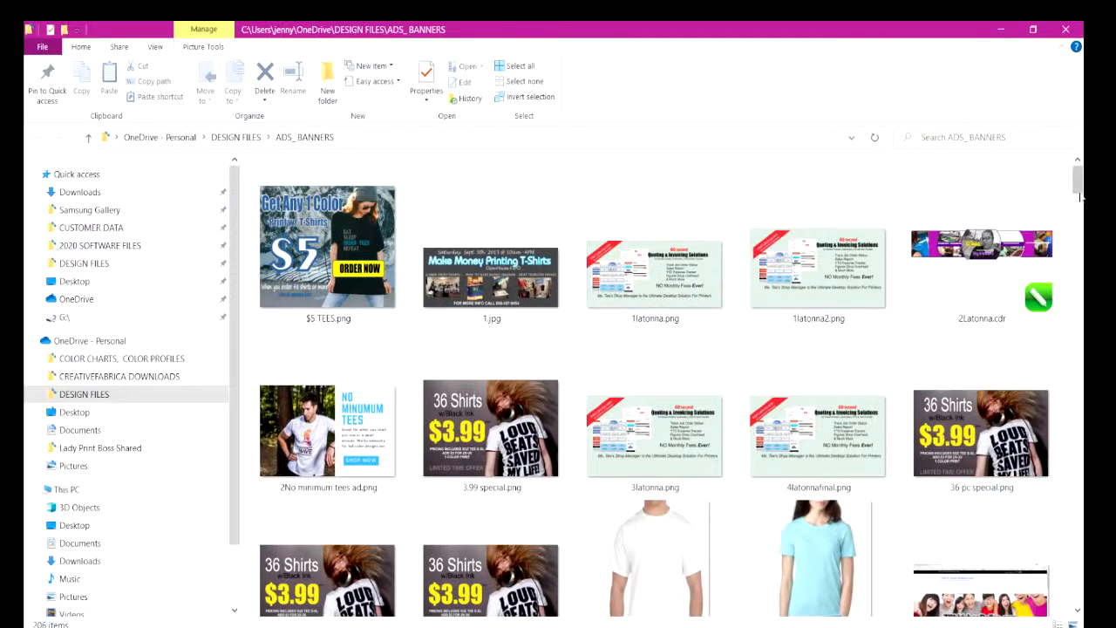
Check the file properties of 36pcbanner.png in the ADS_ BANNERS folder, leaving them unmodified.
scroll(1065, 218, "down", 2)
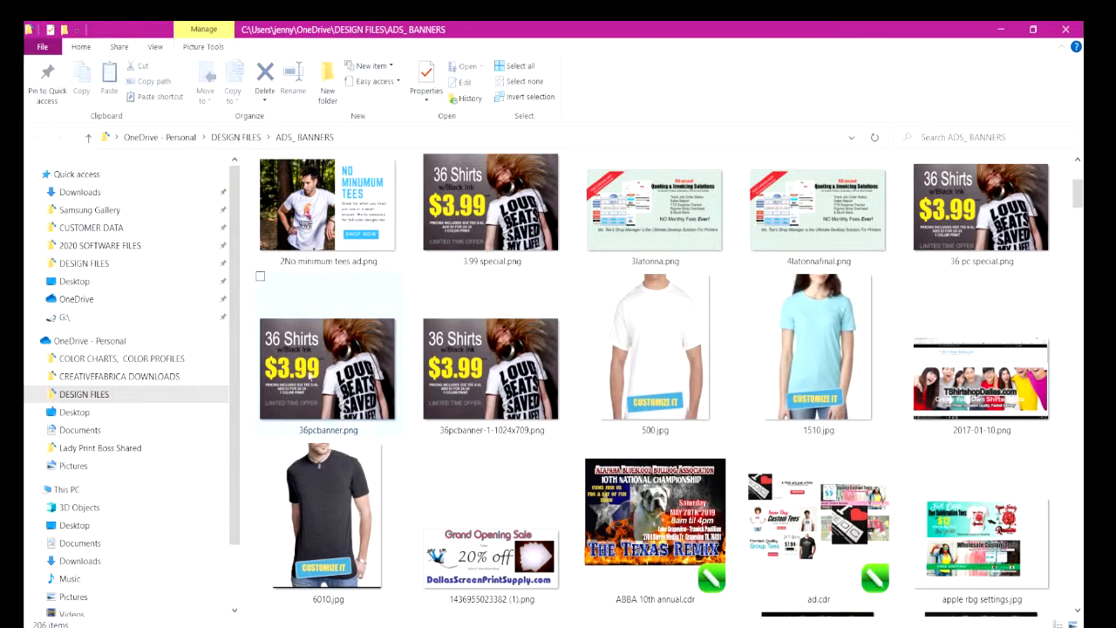
mouse_move(314, 377)
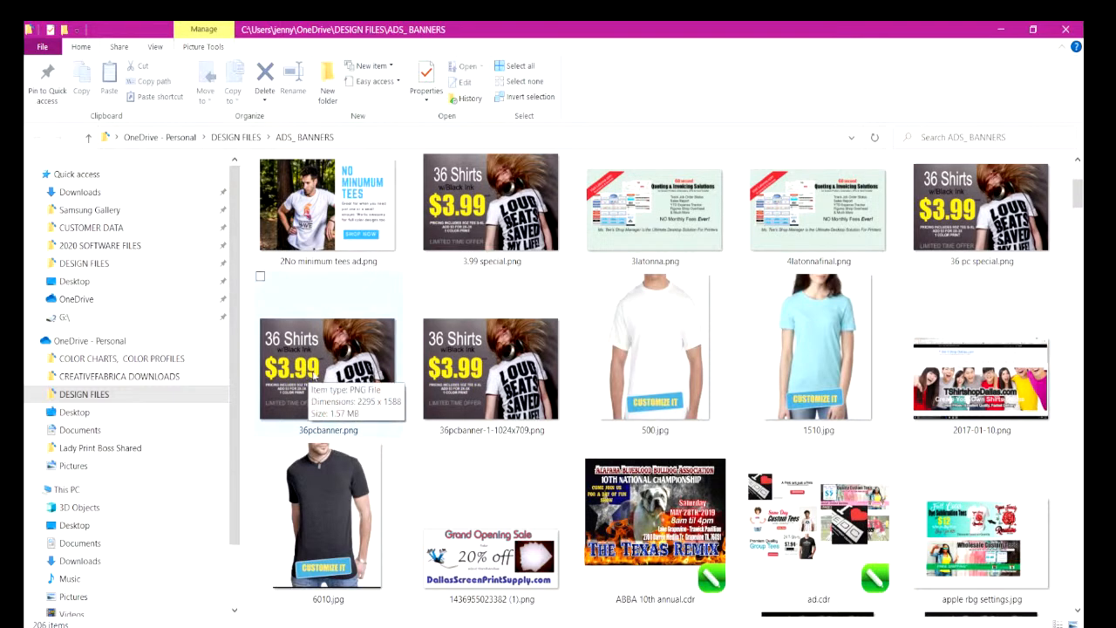
right_click(314, 373)
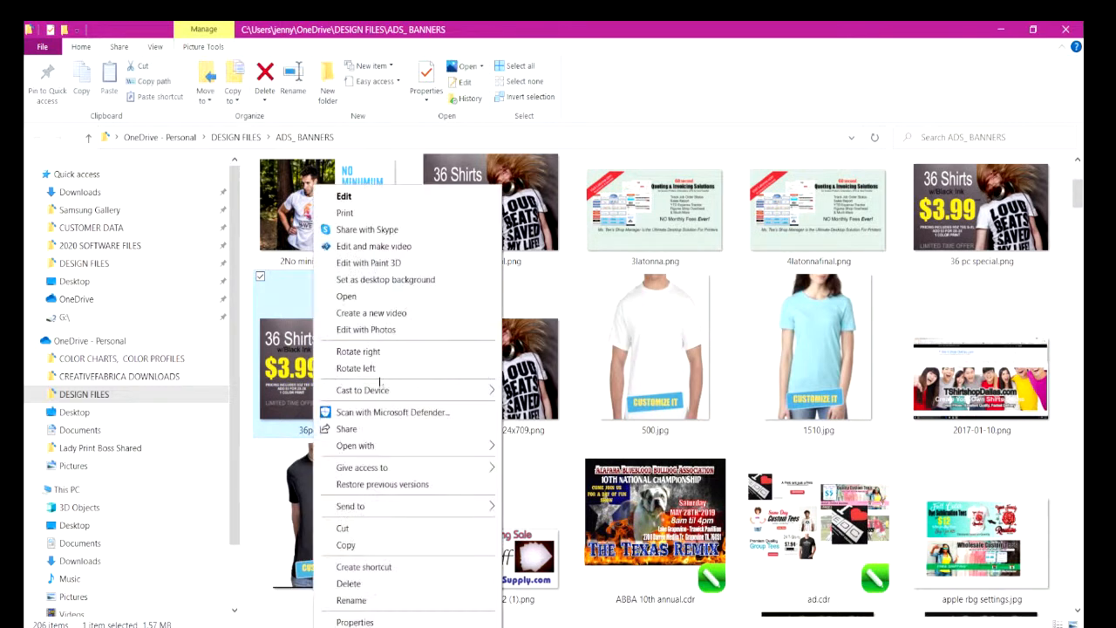
left_click(374, 621)
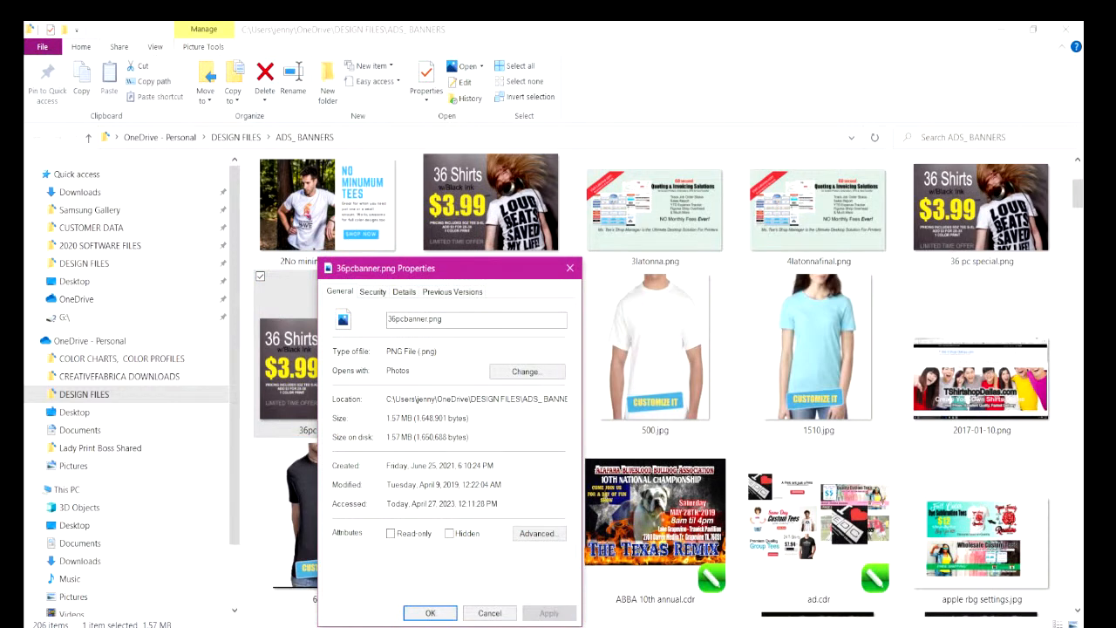
left_click(489, 613)
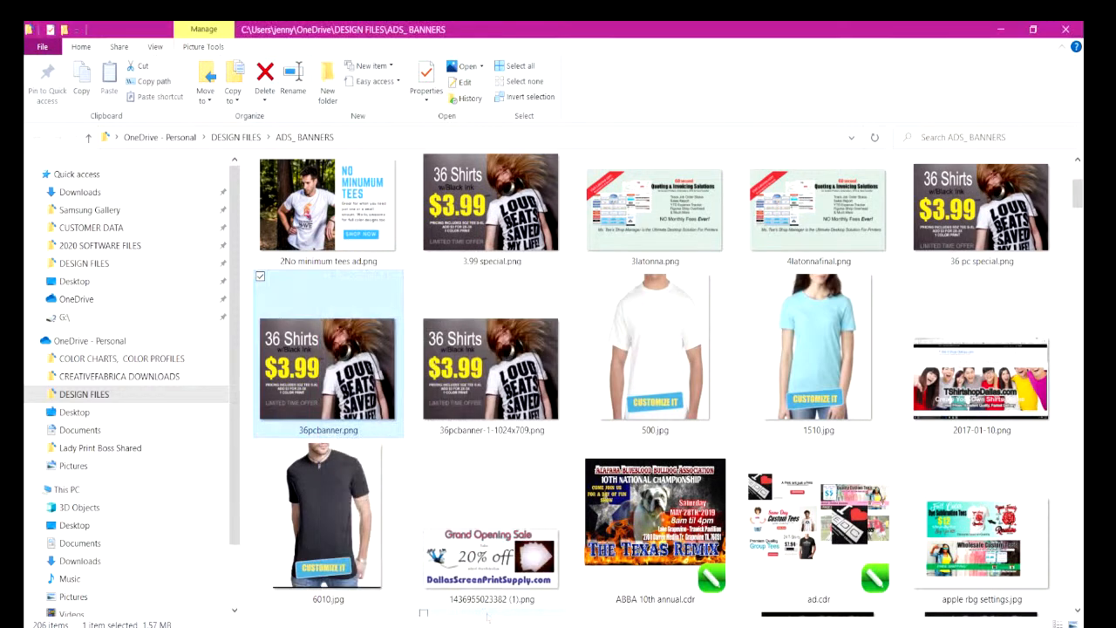
Open new website banner.cdr from the ADS_ BANNERS folder in CorelDRAW, accepting permanent font substitution with the PANOSE suggested match.
left_click_drag(1078, 195, 1076, 256)
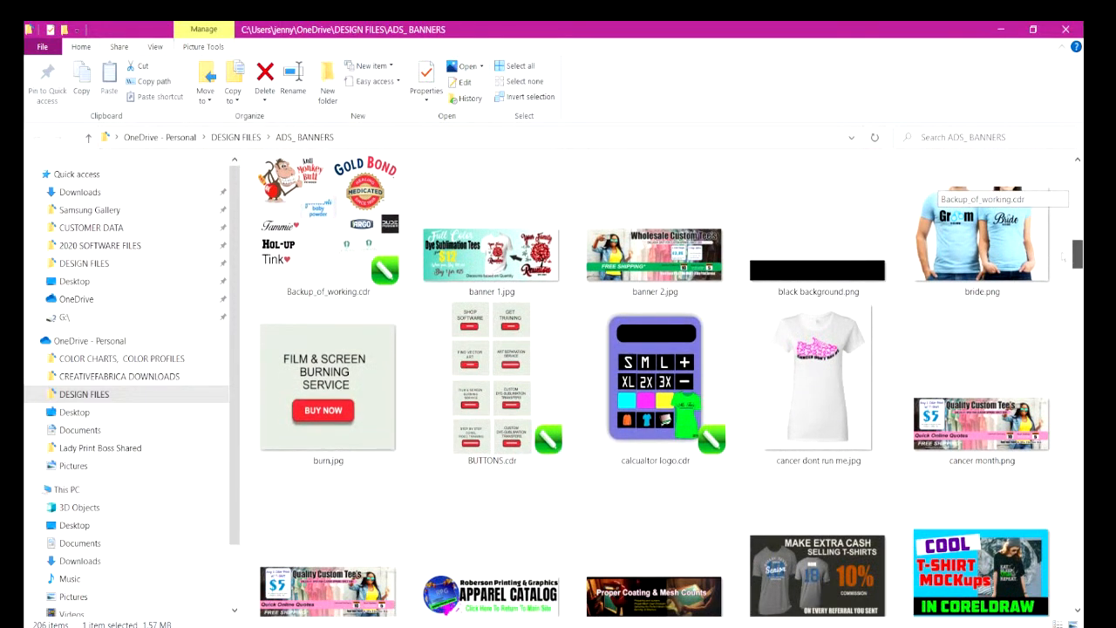
scroll(1056, 262, "down", 3)
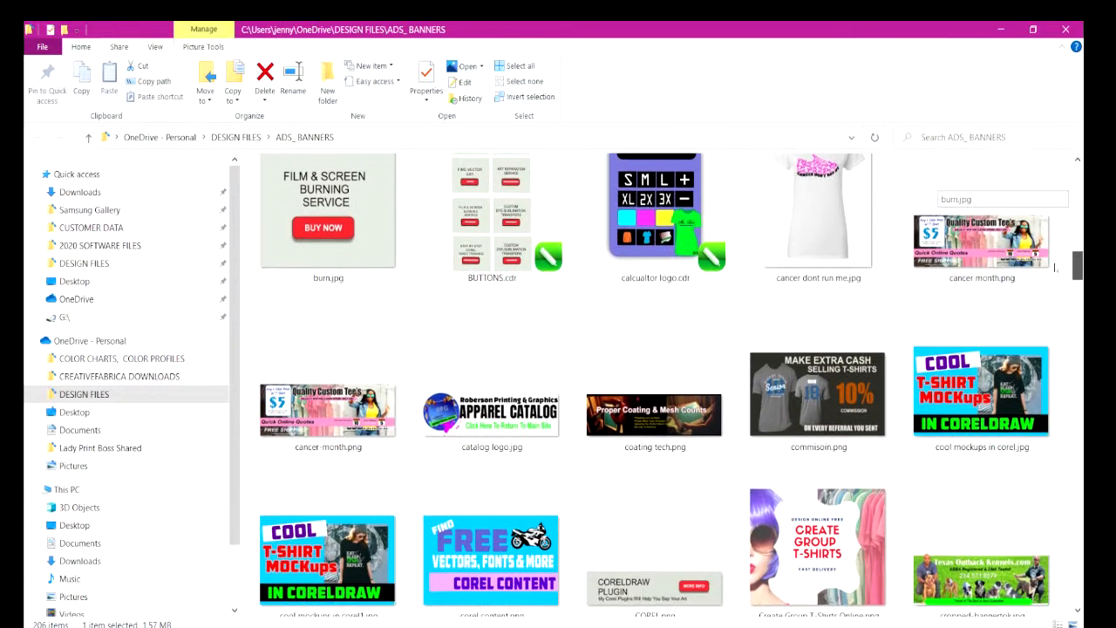
scroll(1056, 270, "down", 1)
scroll(1055, 271, "down", 7)
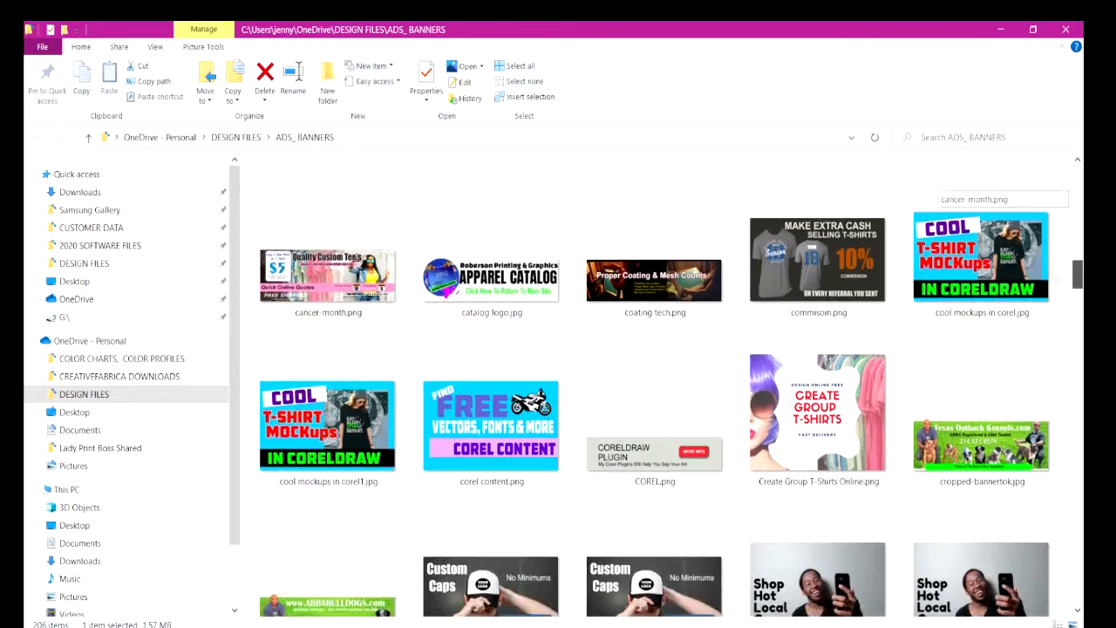
scroll(1045, 298, "down", 6)
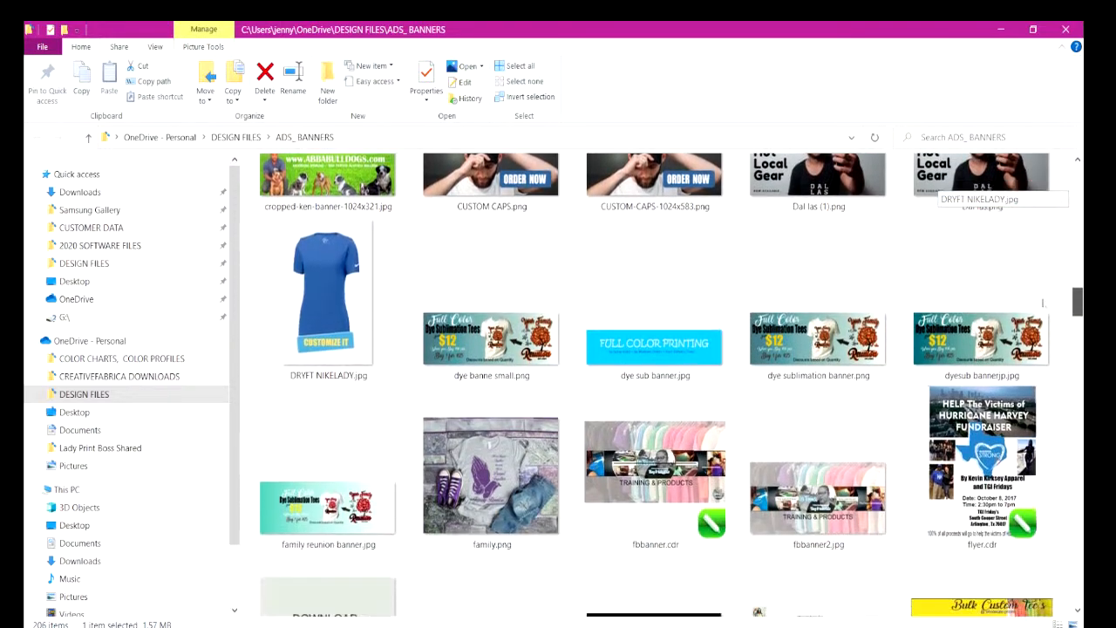
scroll(1044, 298, "down", 2)
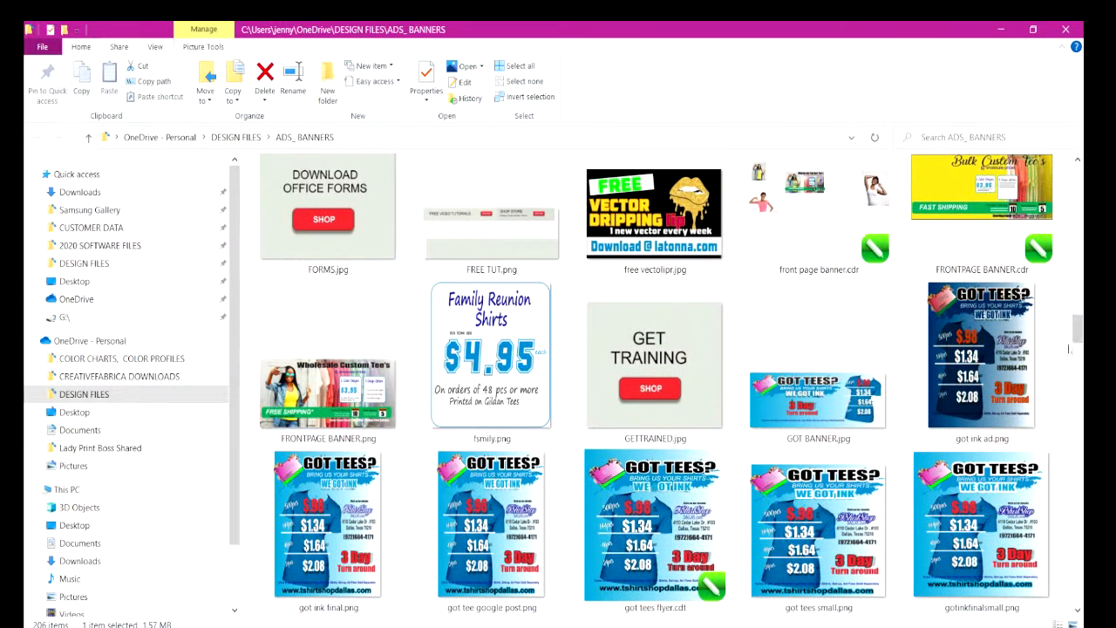
scroll(1081, 336, "down", 2)
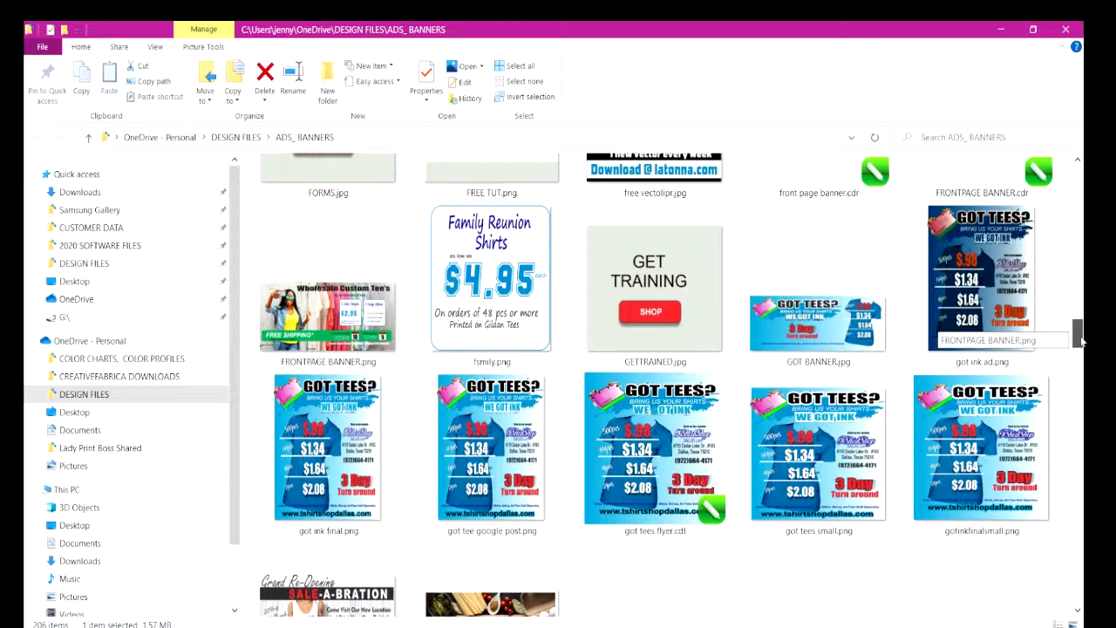
scroll(1079, 340, "down", 1)
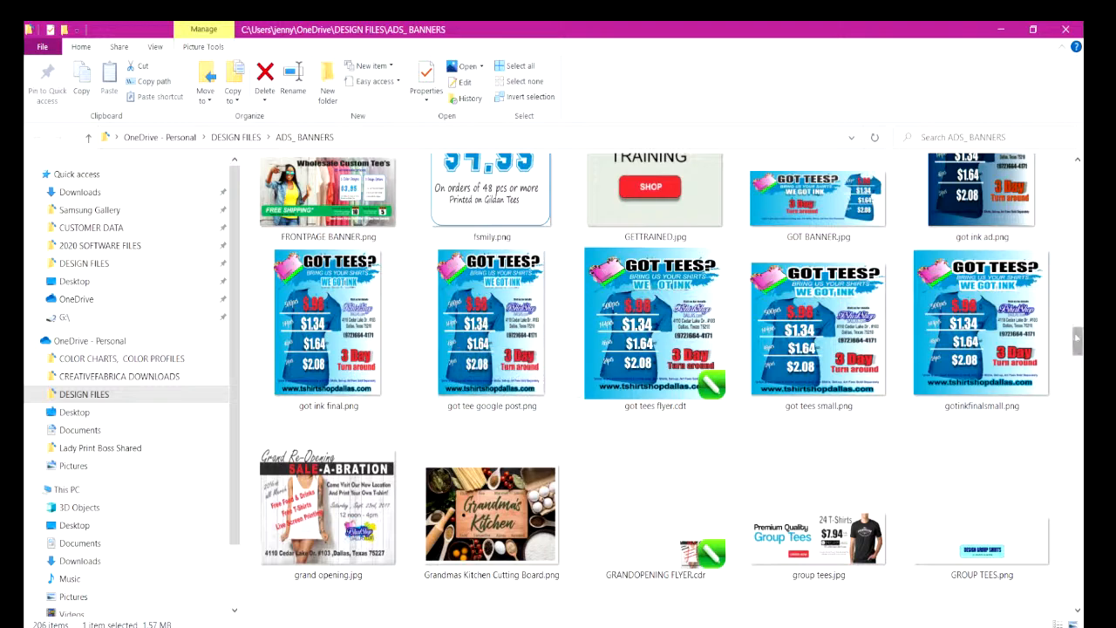
scroll(1079, 340, "down", 3)
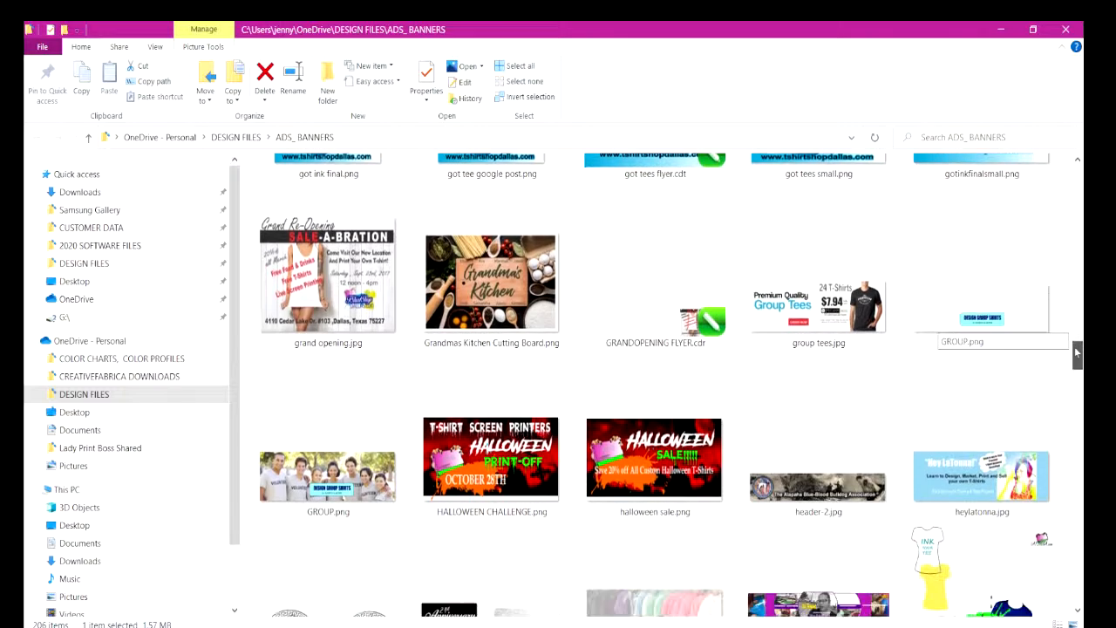
left_click_drag(1076, 352, 1051, 397)
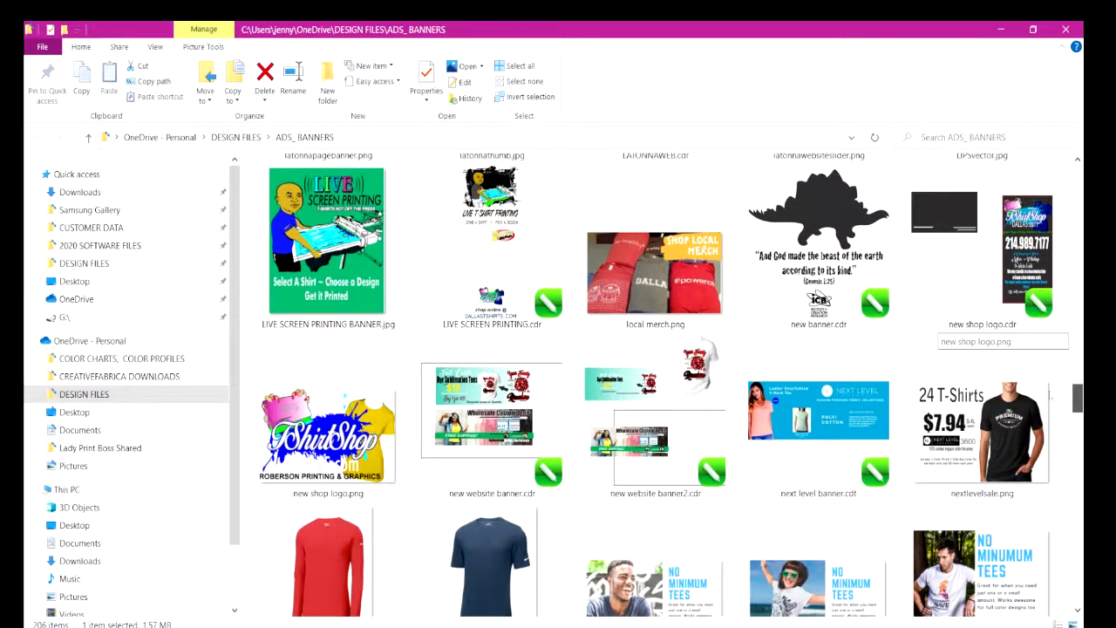
double_click(431, 394)
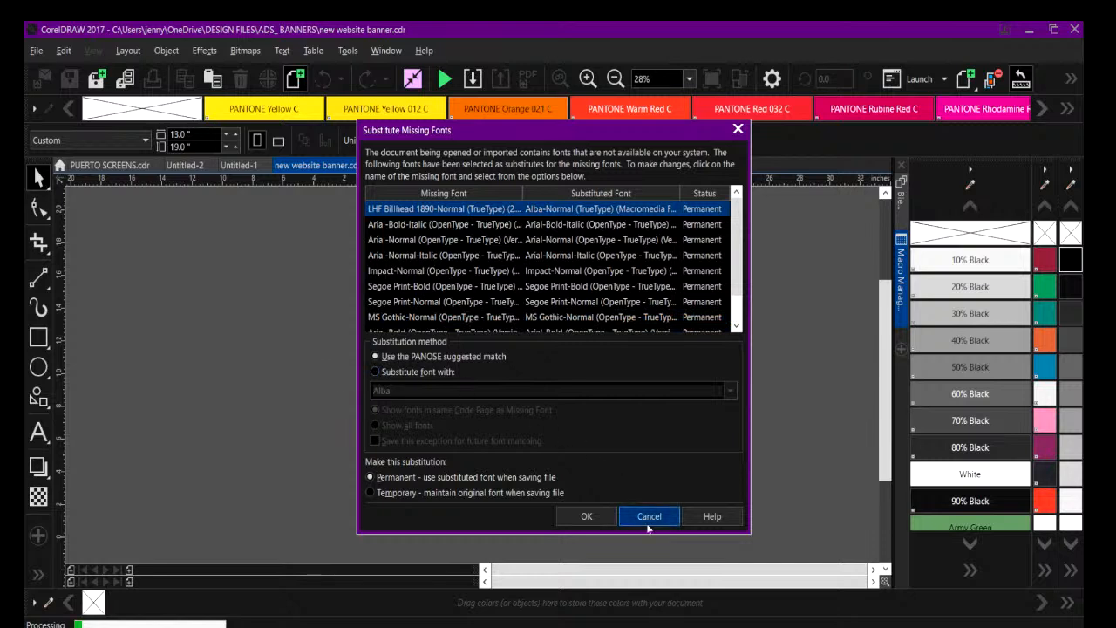
left_click(602, 518)
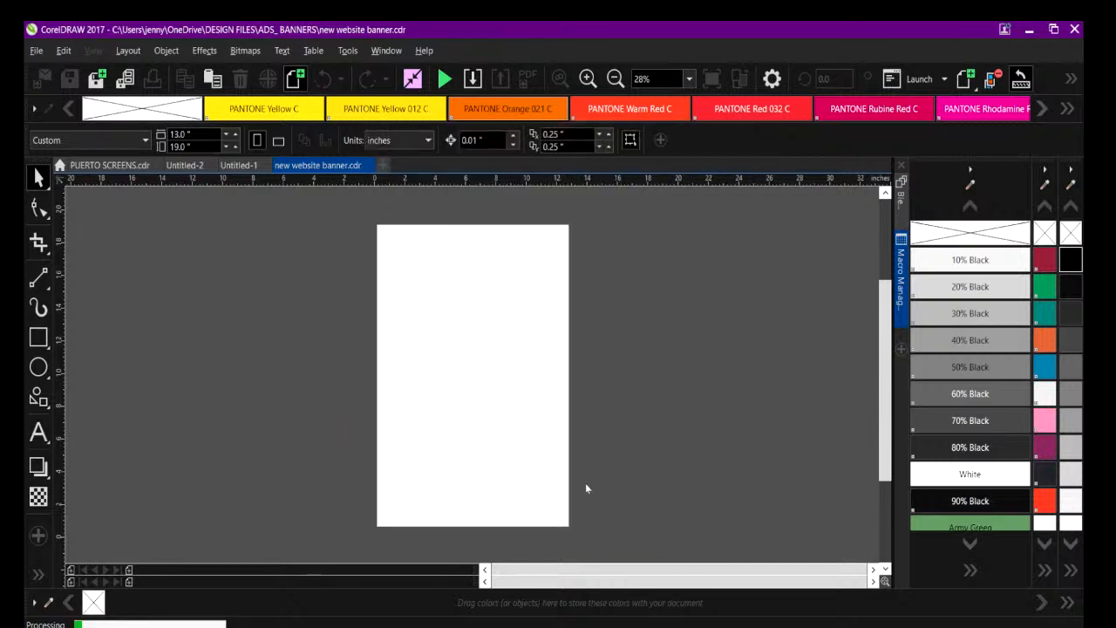
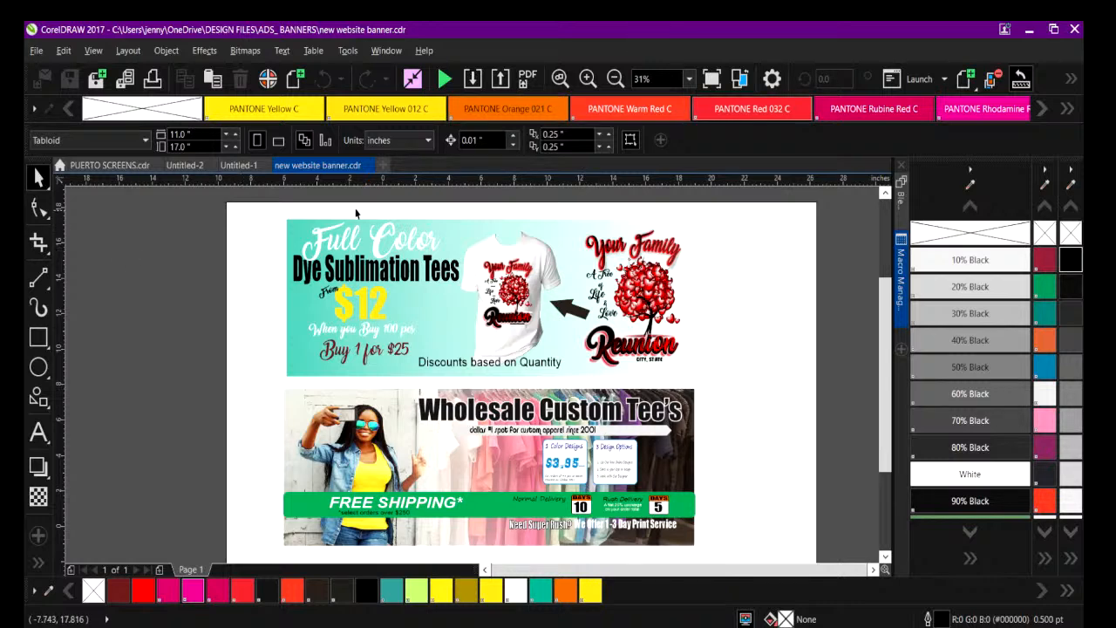
Delete the large white background rectangle and the complete Full Color Dye Sublimation Tees banner above the Wholesale Custom Tee's banner.
scroll(888, 366, "down", 2)
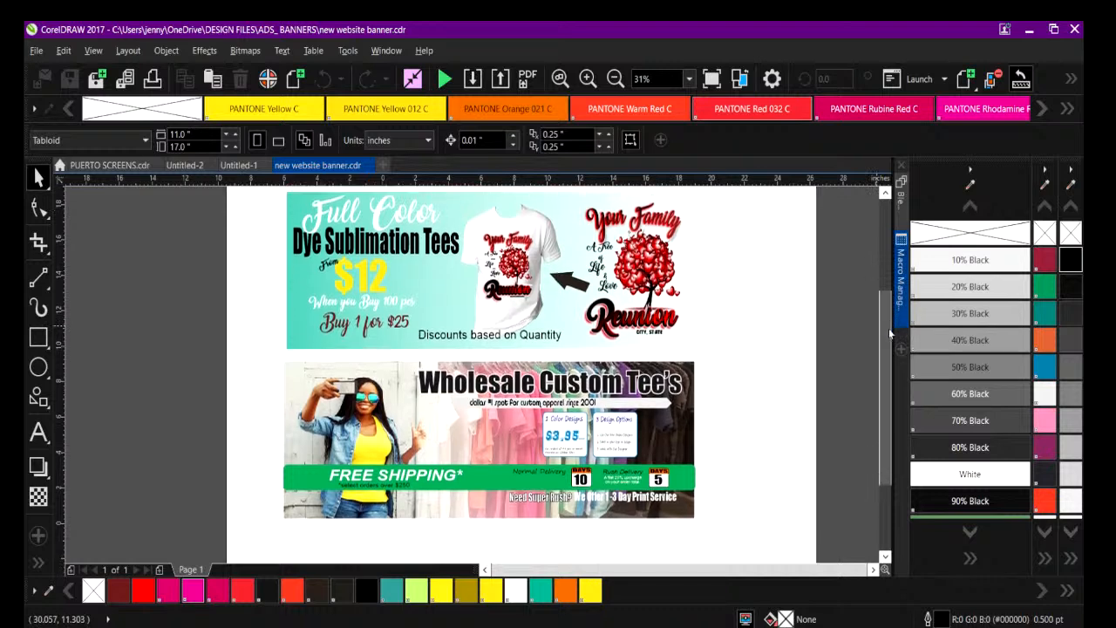
left_click_drag(888, 366, 888, 346)
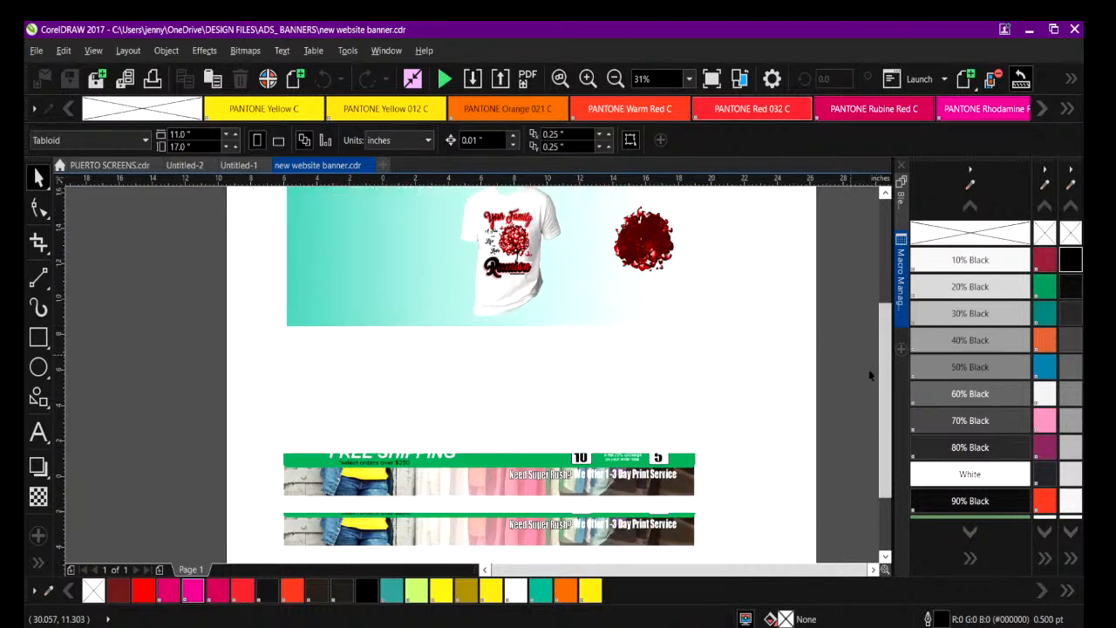
left_click_drag(887, 390, 887, 365)
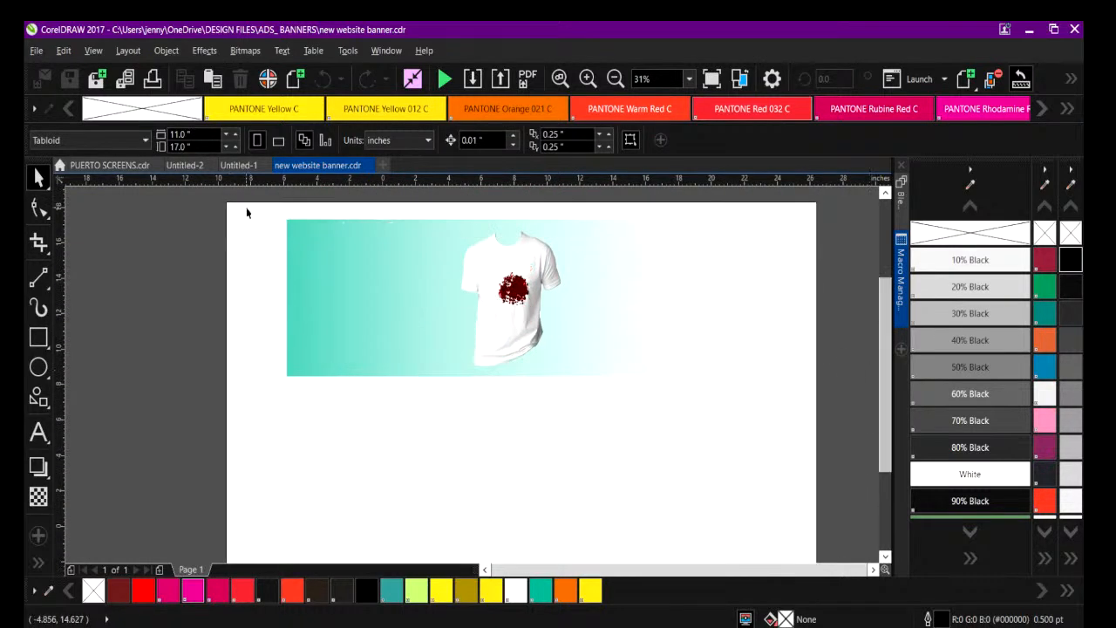
left_click_drag(259, 208, 677, 297)
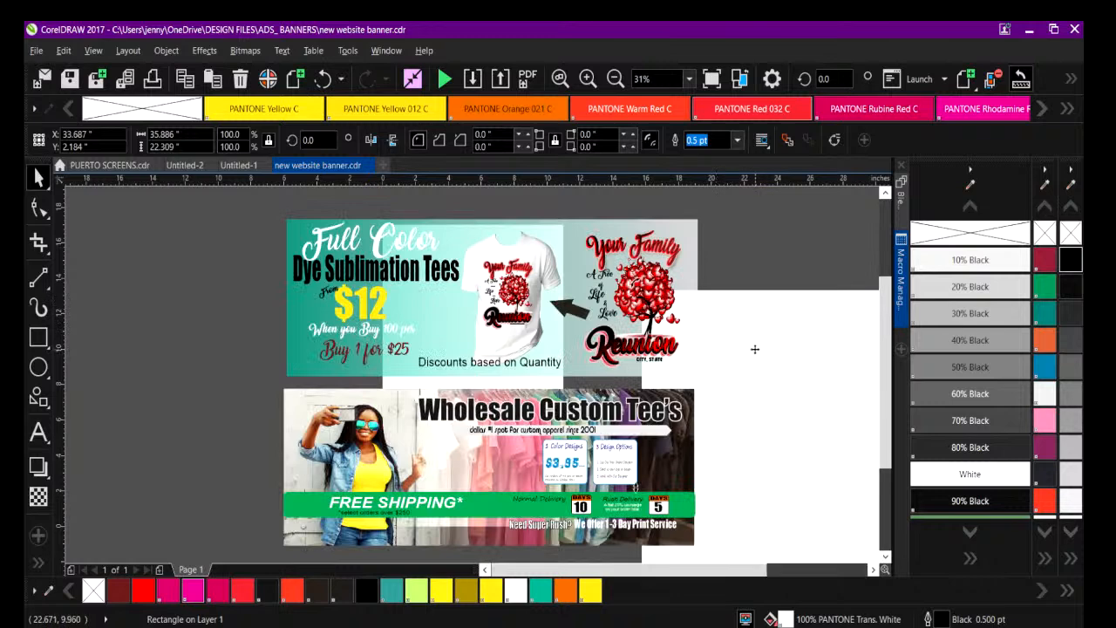
key("Delete")
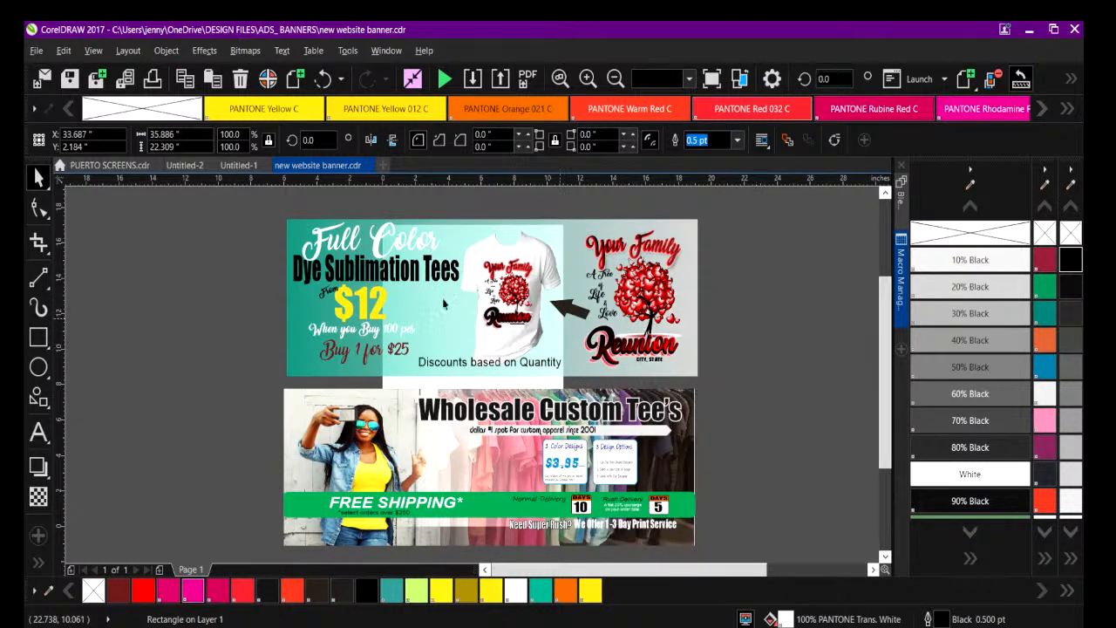
left_click_drag(251, 210, 741, 384)
key("Delete")
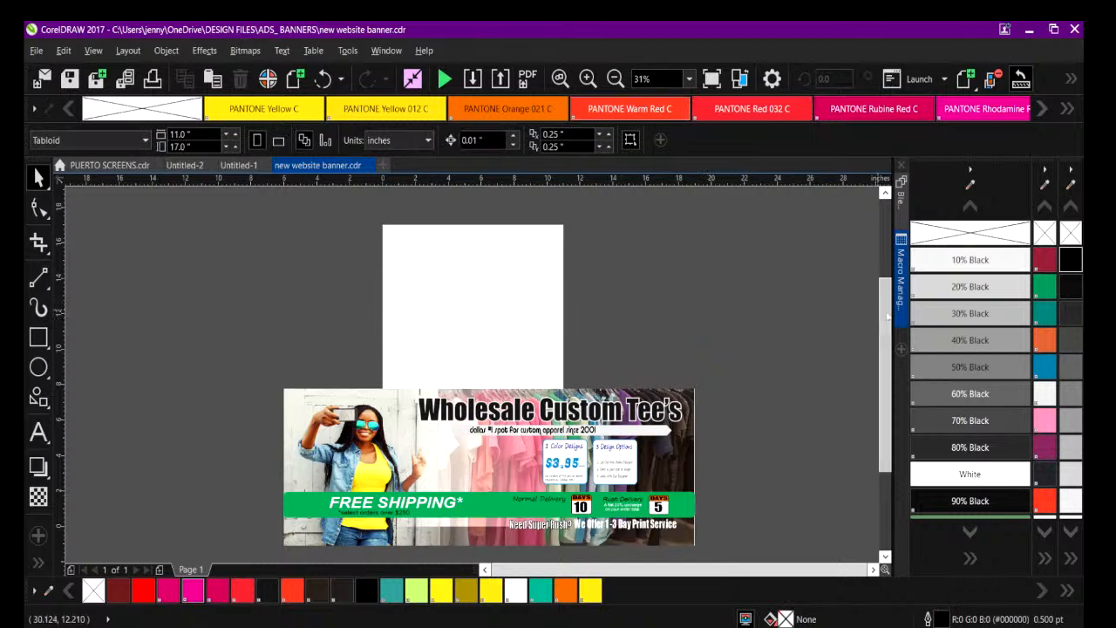
Change the price in the 1 Color Designs box to $5.95, accepting permanent font substitution with the PANOSE suggested match.
scroll(740, 210, "down", 2)
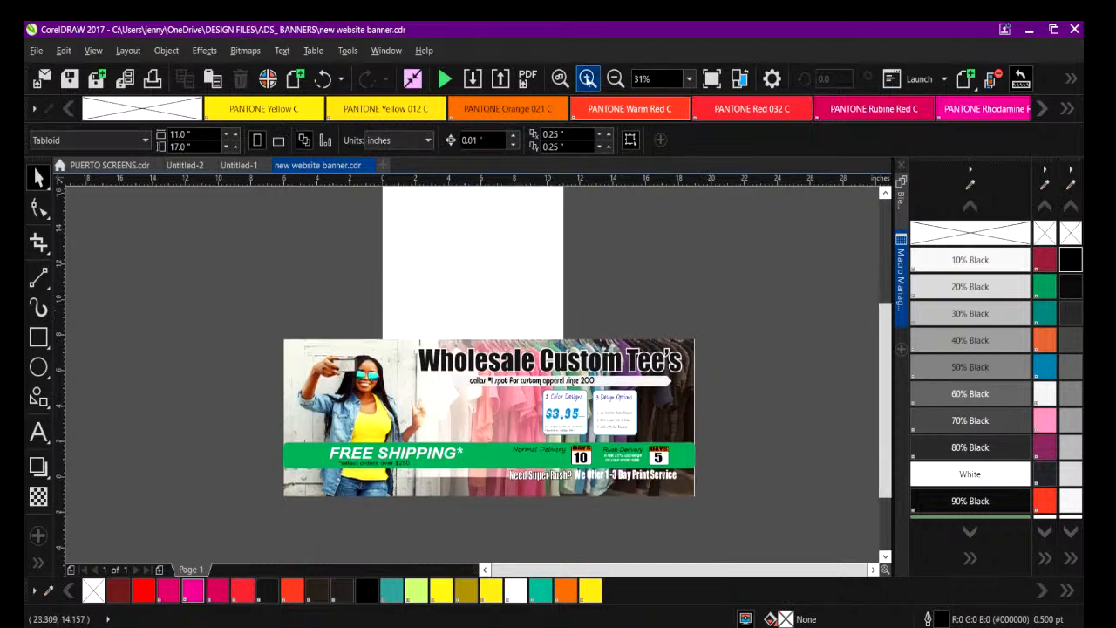
left_click(588, 78)
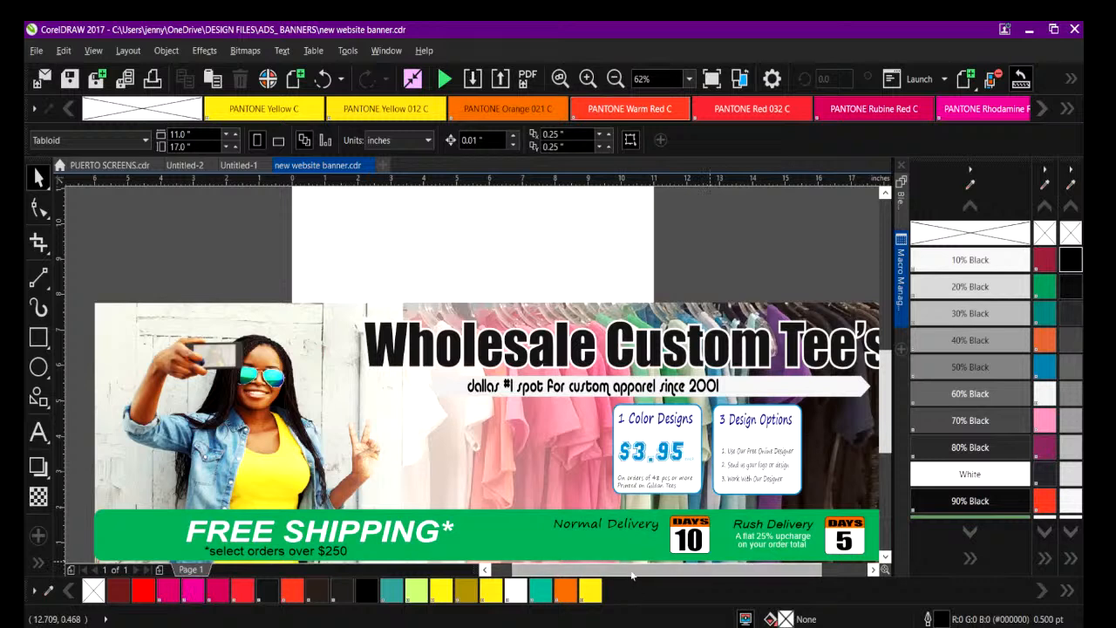
scroll(628, 571, "right", 4)
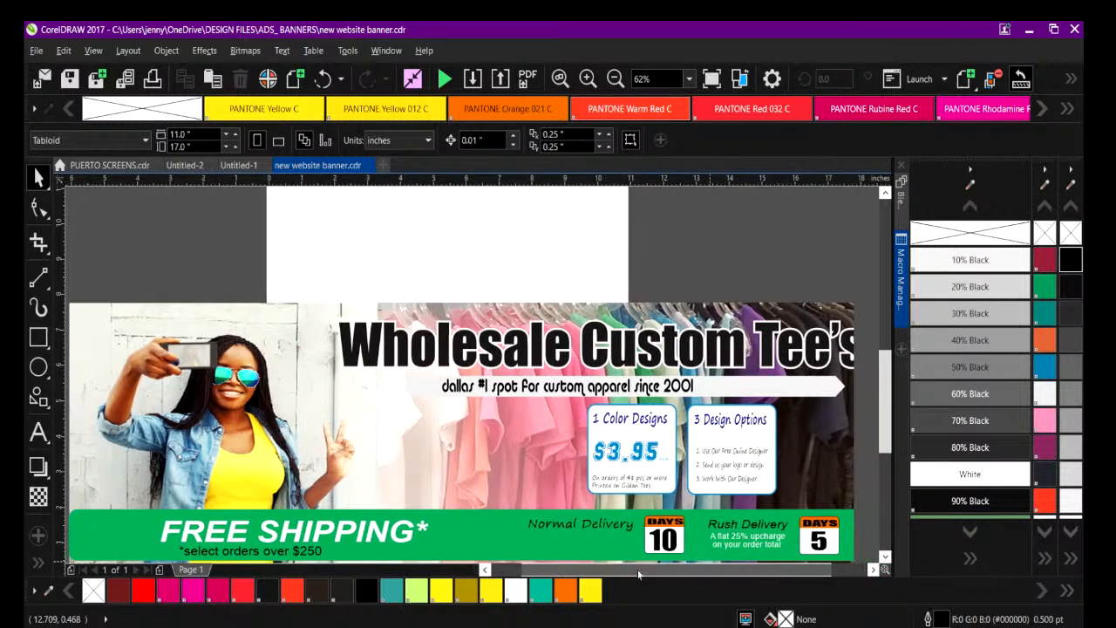
left_click_drag(884, 403, 875, 417)
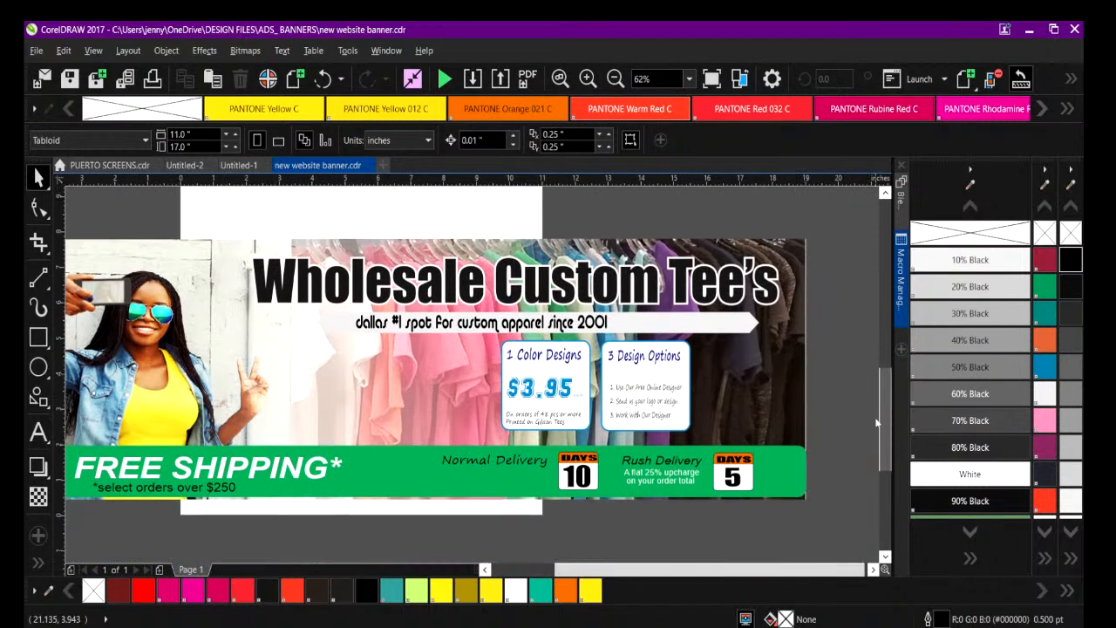
left_click(523, 389)
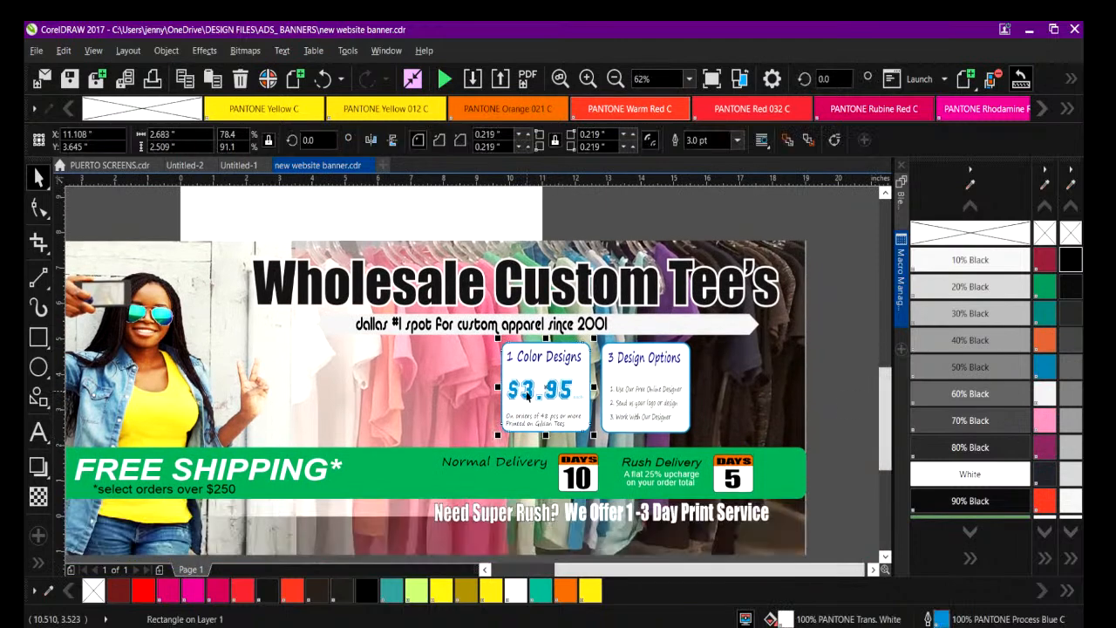
double_click(520, 390)
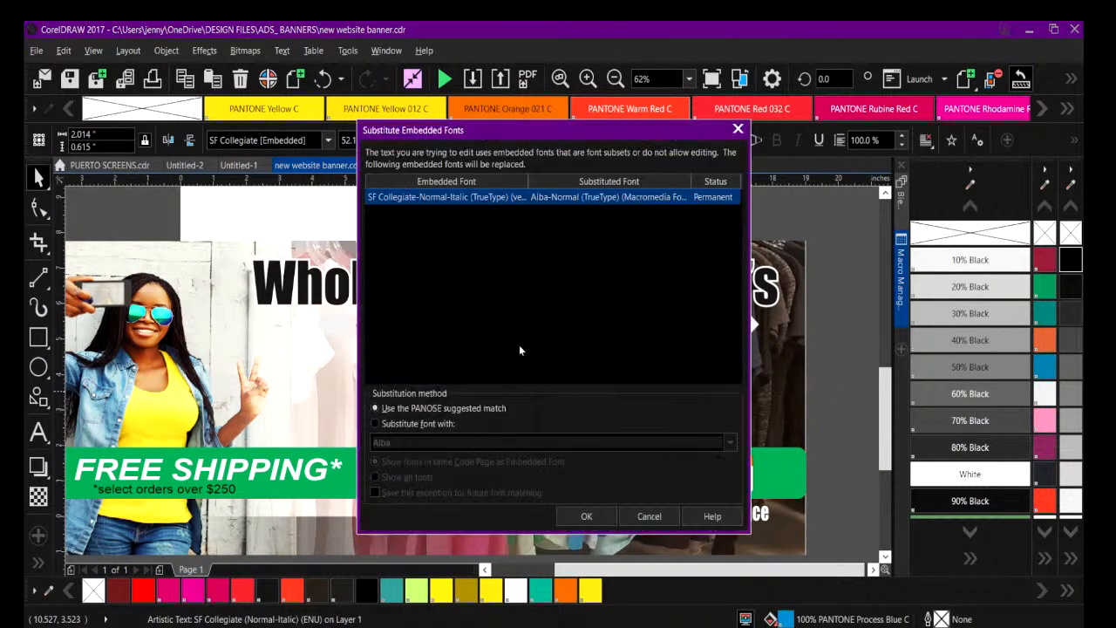
left_click(587, 515)
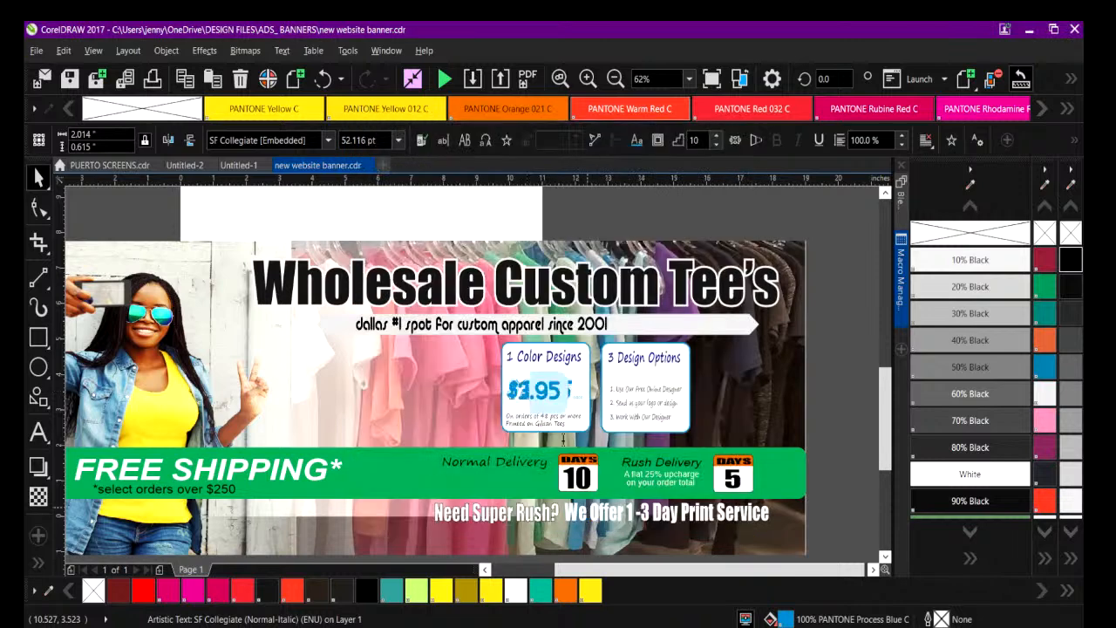
left_click_drag(511, 391, 523, 390)
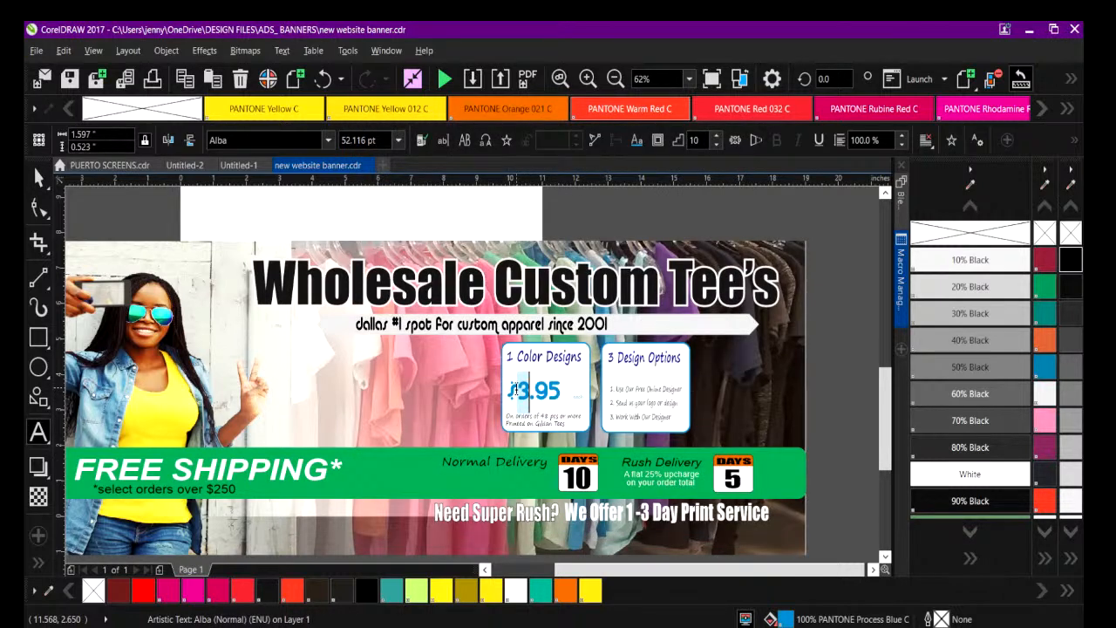
left_click(514, 392)
type("5")
key("Delete")
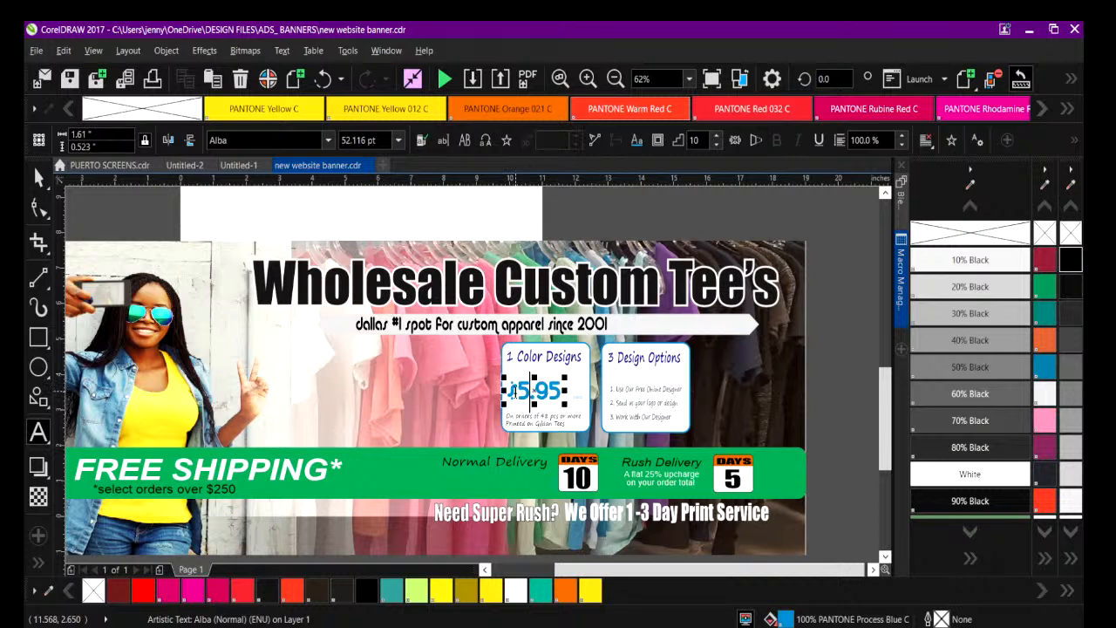
left_click(420, 392)
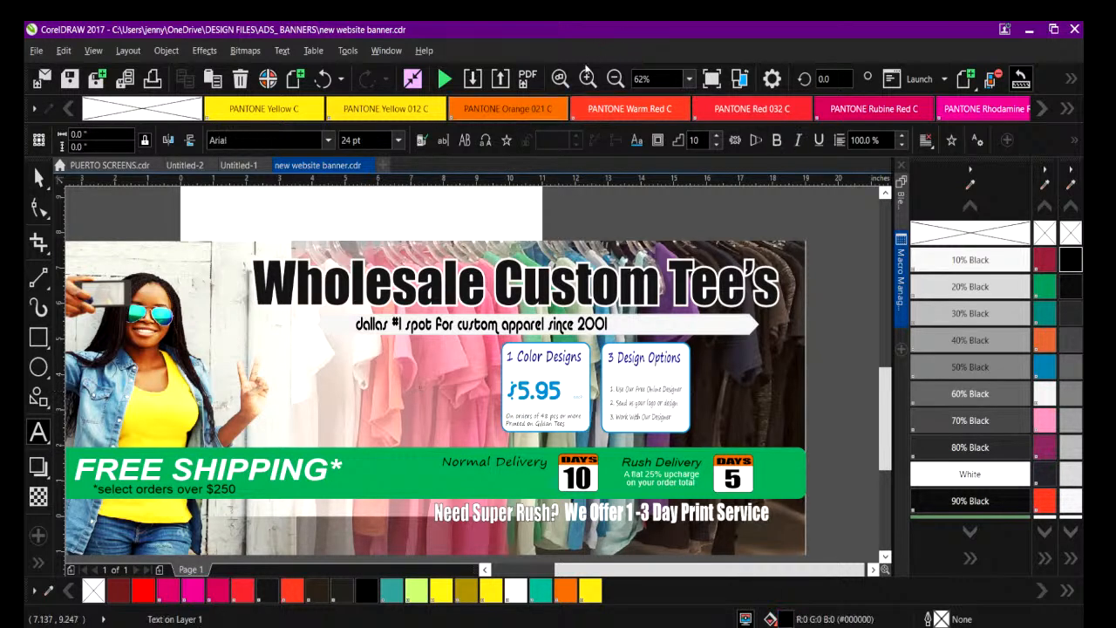
Set the $5.95 price text in the BadaBoom BB font and enlarge it to fill the width of its box.
left_click(588, 78)
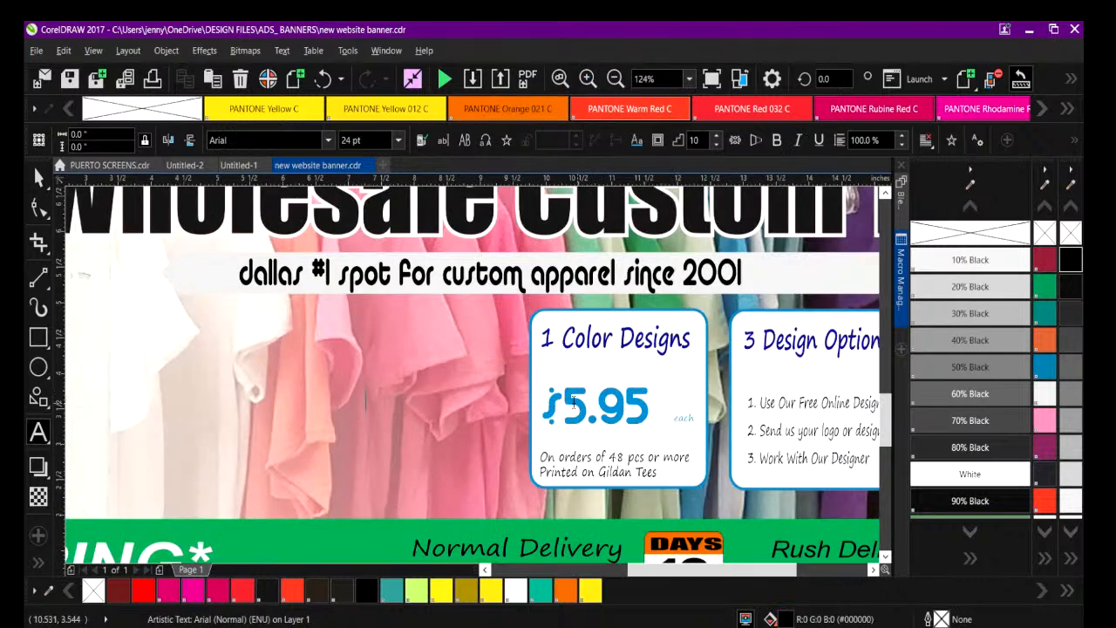
left_click(36, 178)
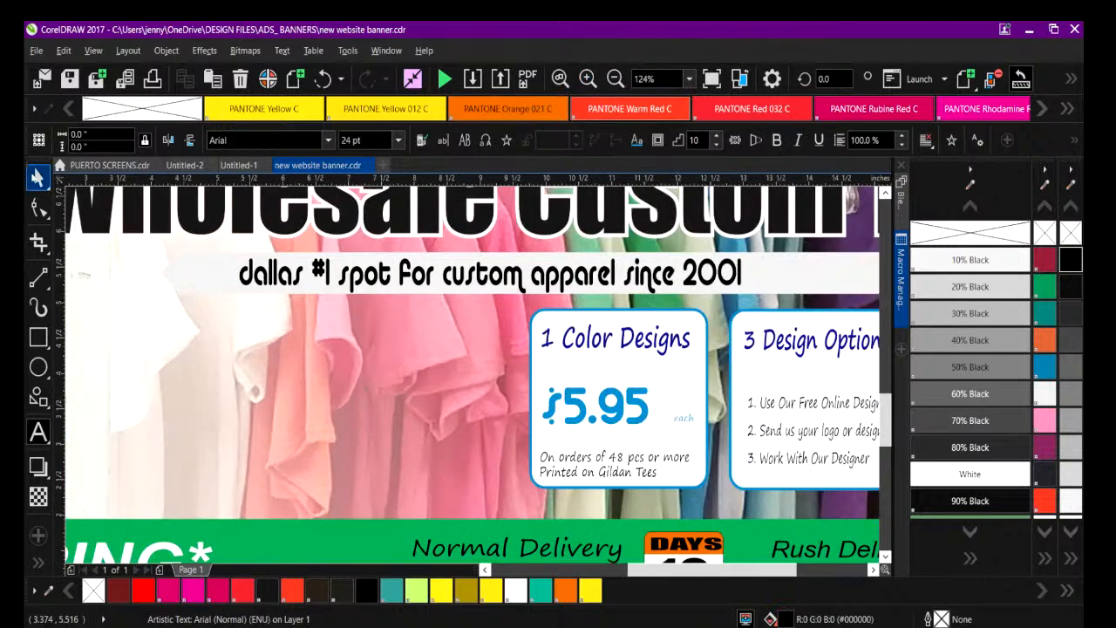
left_click(573, 399)
left_click(262, 140)
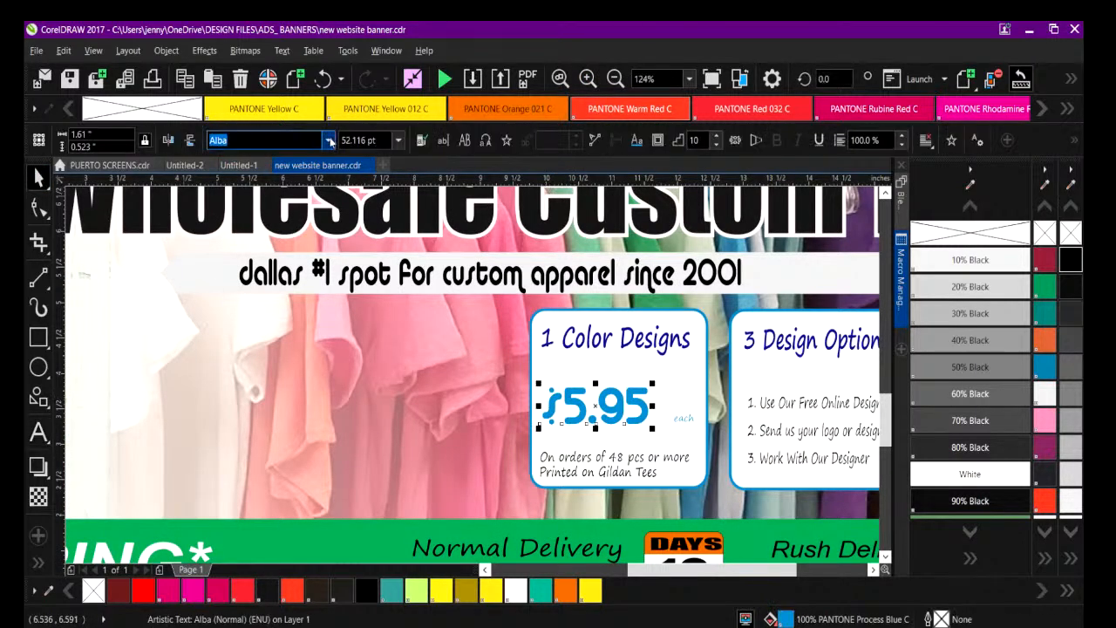
left_click(328, 141)
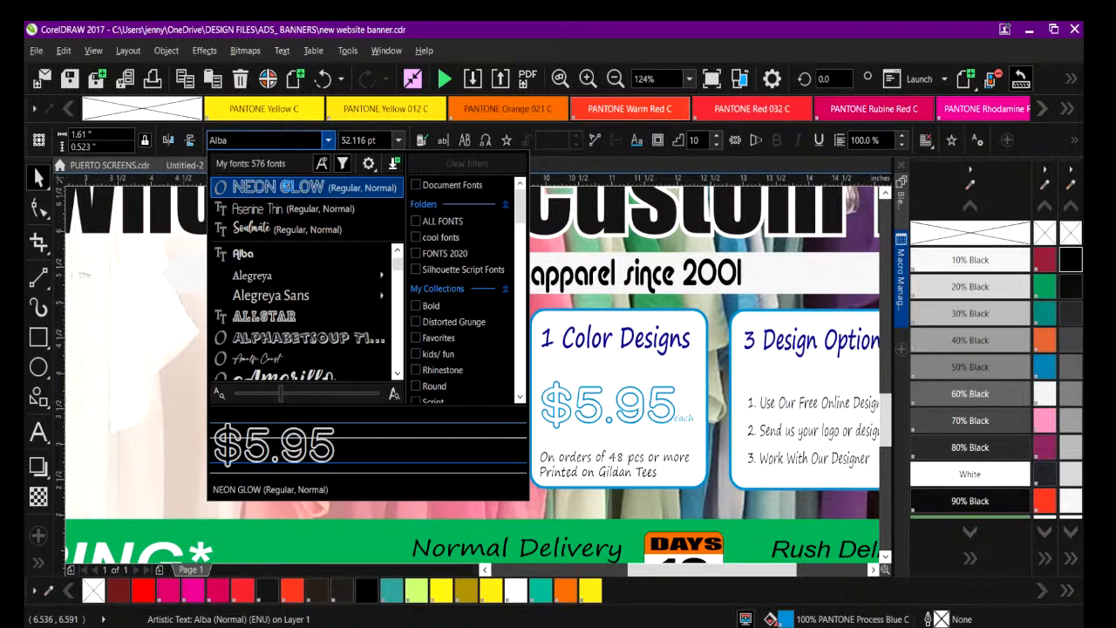
left_click_drag(399, 269, 399, 273)
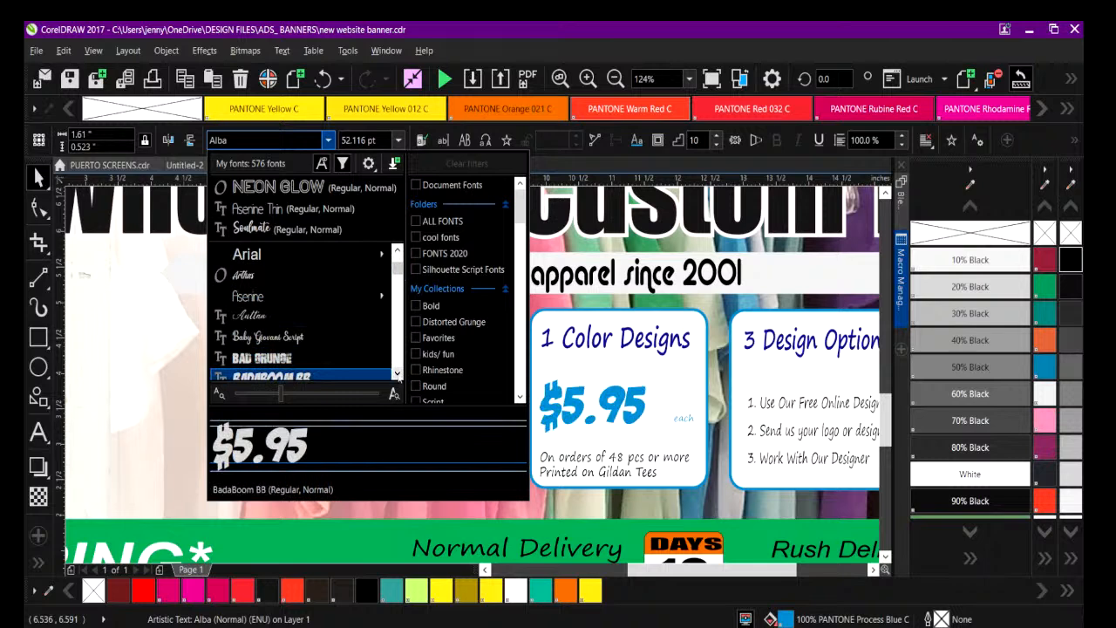
left_click(398, 375)
left_click(398, 375)
left_click(398, 375)
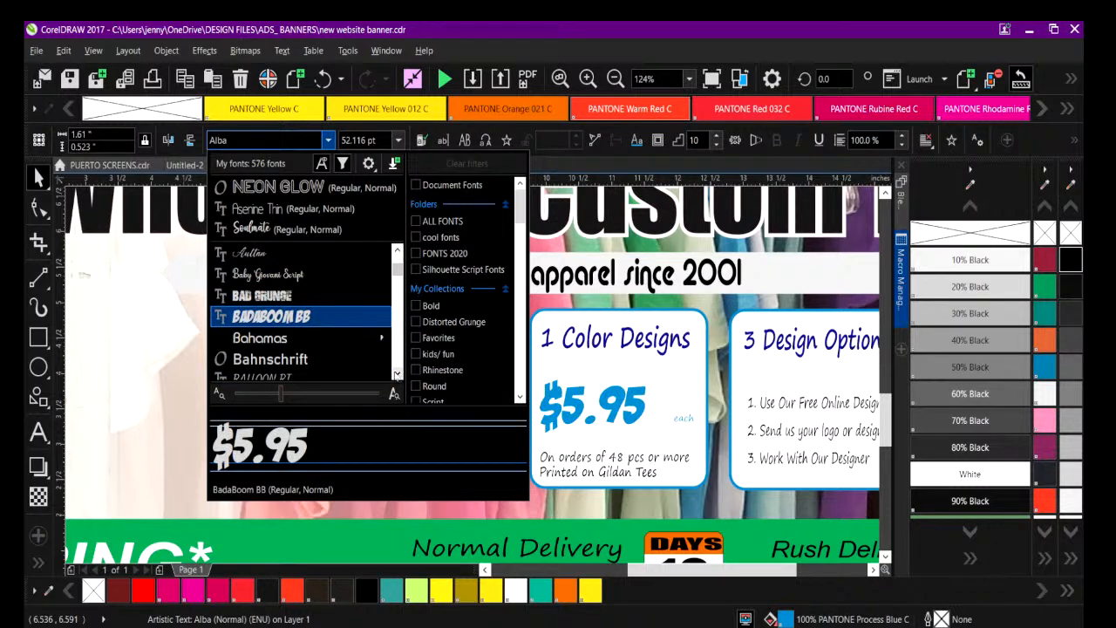
left_click(330, 318)
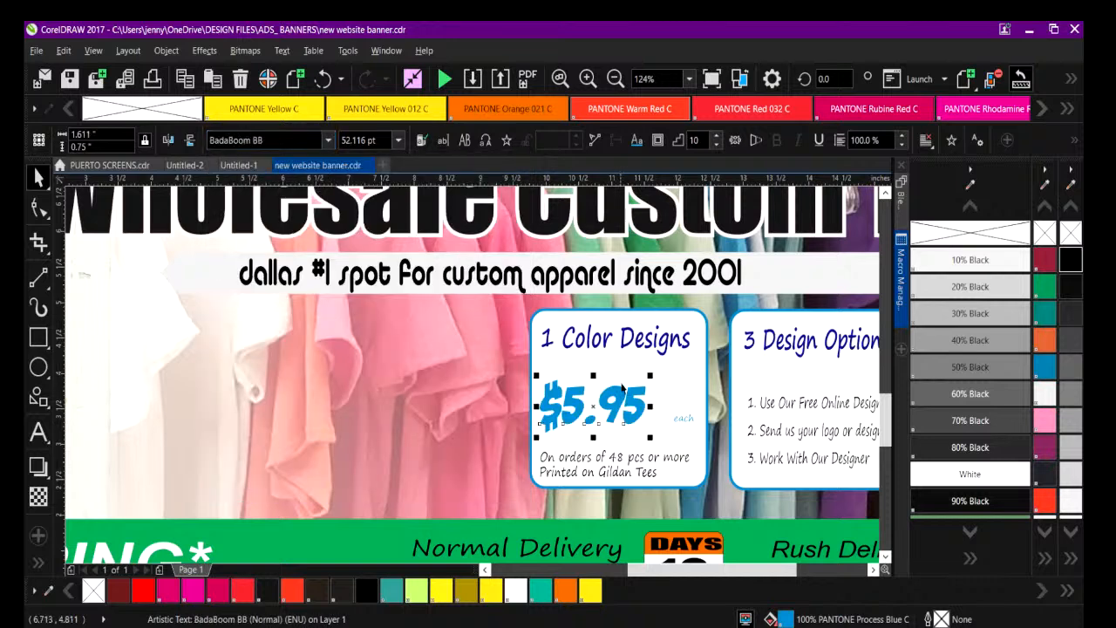
left_click_drag(649, 376, 677, 360)
Delete the 3 Design Options box together with its heading and list text from the banner.
left_click(601, 342)
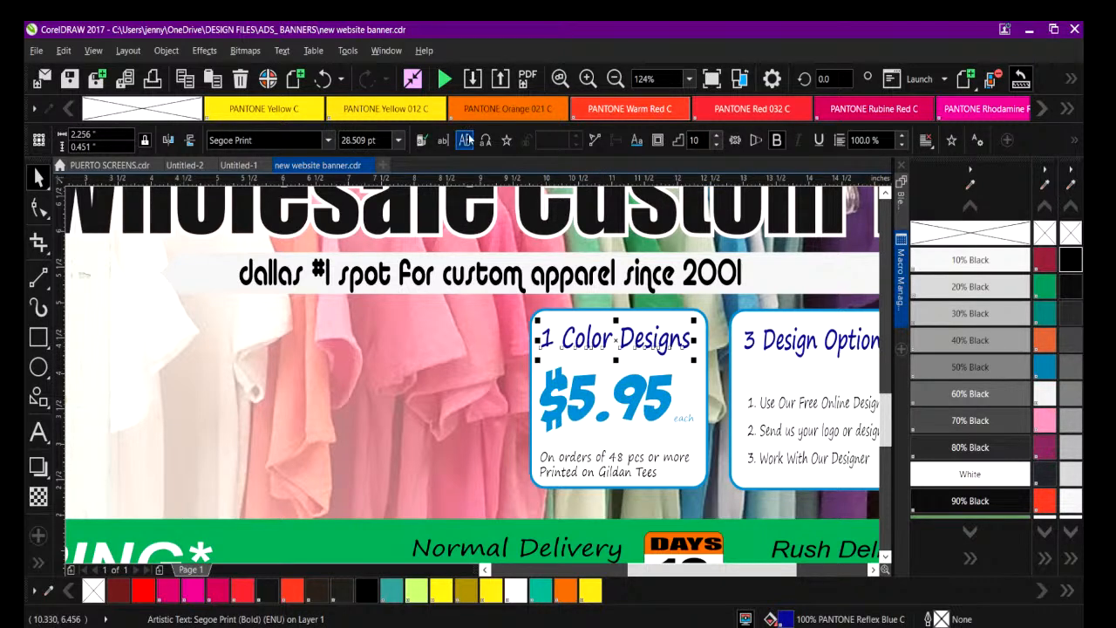
left_click(616, 79)
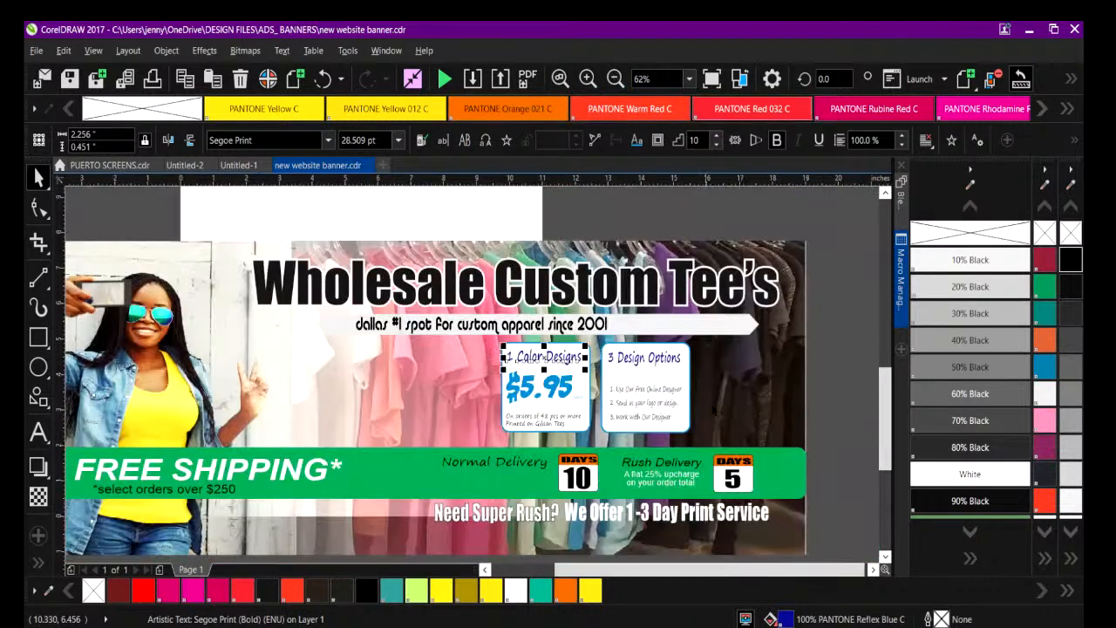
left_click(404, 483)
mouse_move(756, 572)
left_mouse_down()
mouse_move(646, 568)
mouse_move(736, 571)
left_mouse_up()
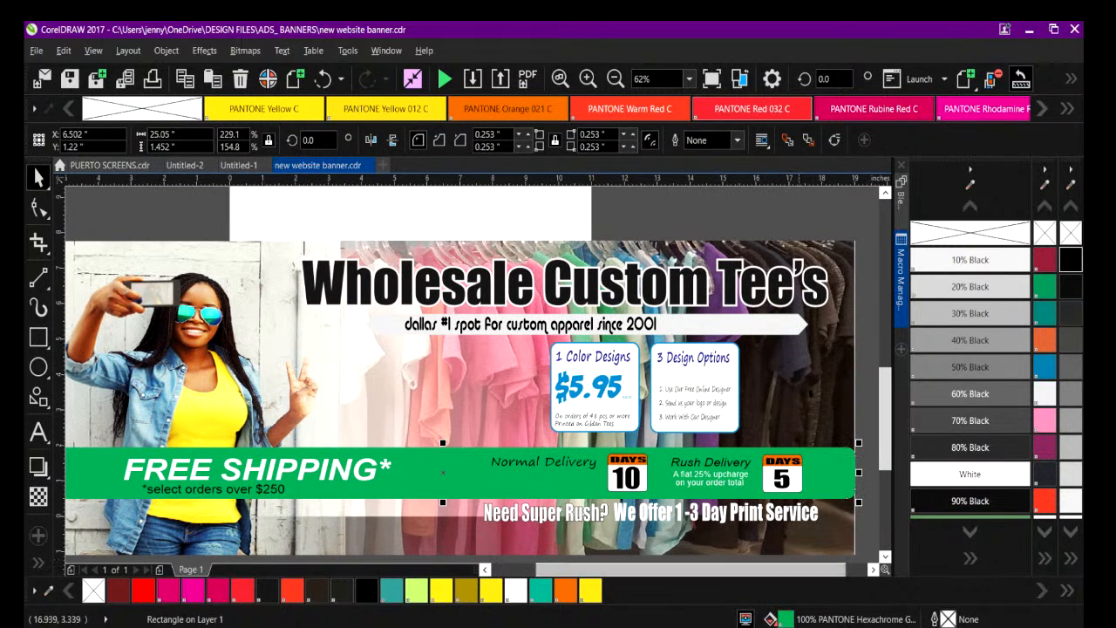
left_click_drag(869, 331, 638, 449)
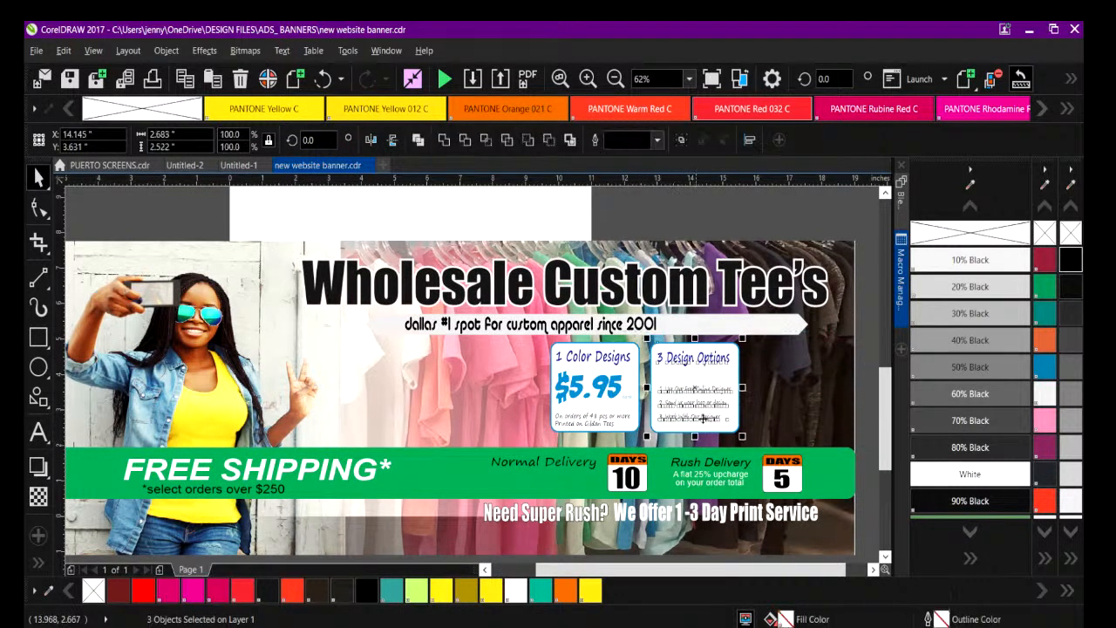
key("Delete")
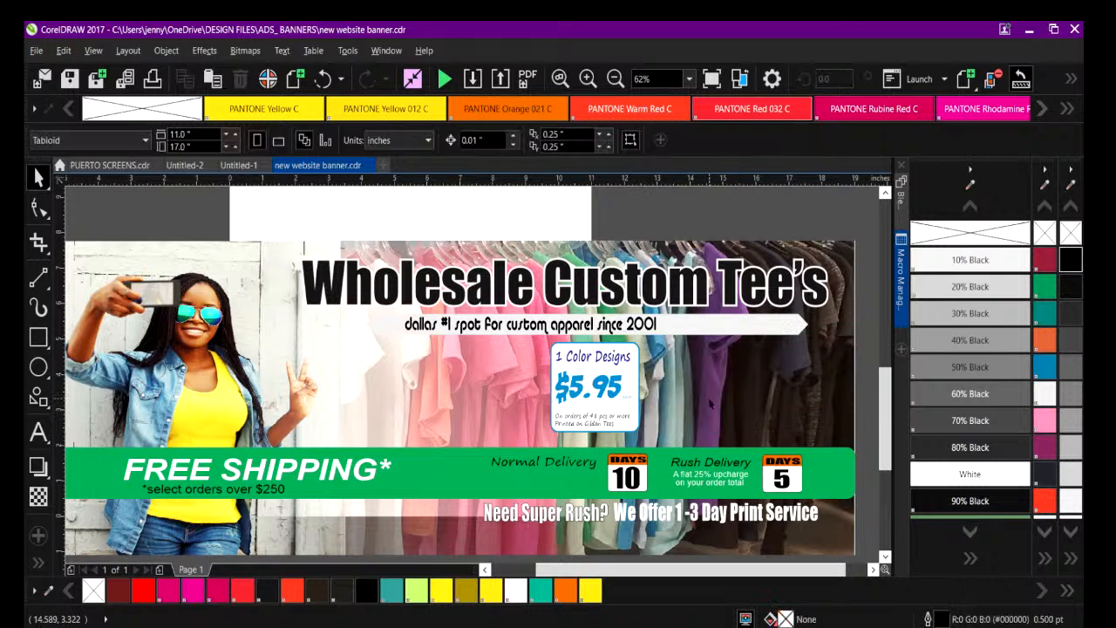
Swap the banner's background photos, moving the woman to the right end and the clothing rack to the left end.
left_click(184, 374)
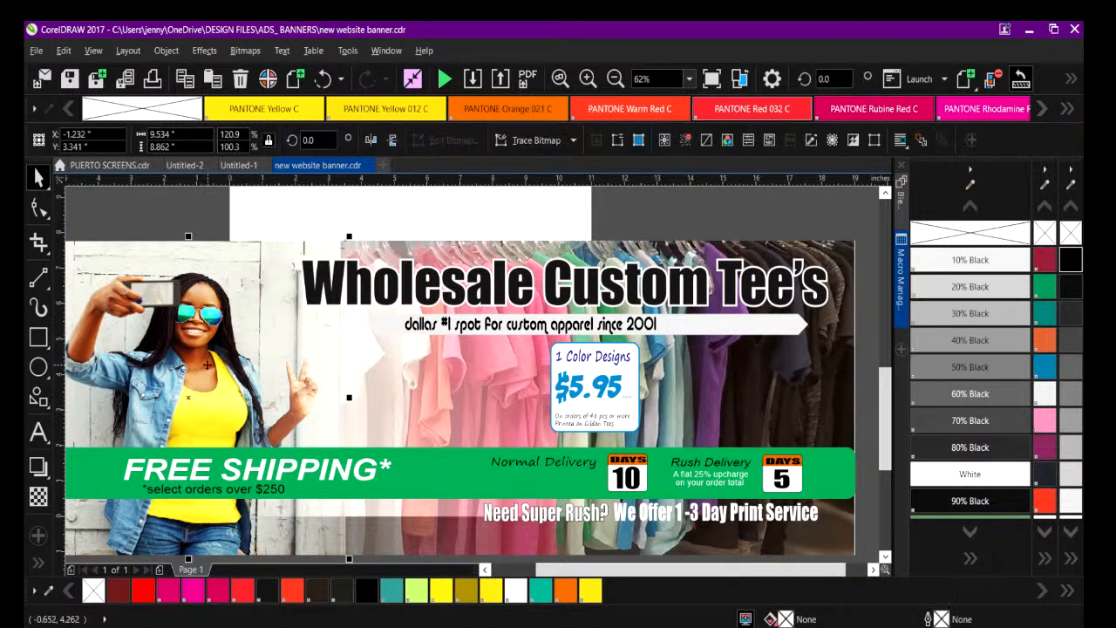
left_click_drag(171, 373, 677, 375)
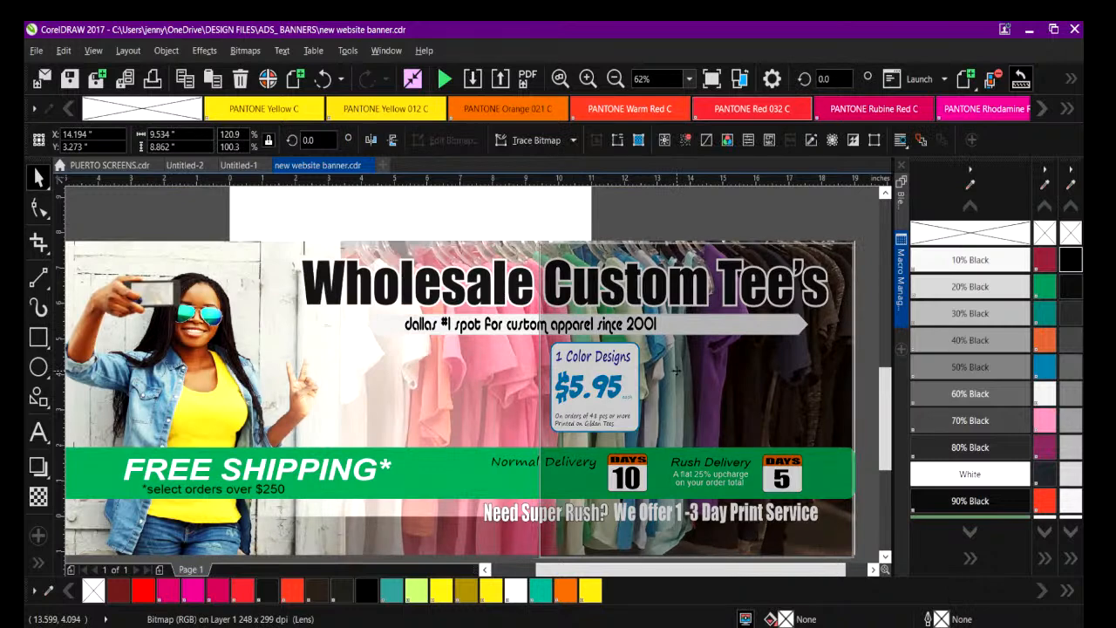
left_click(392, 354)
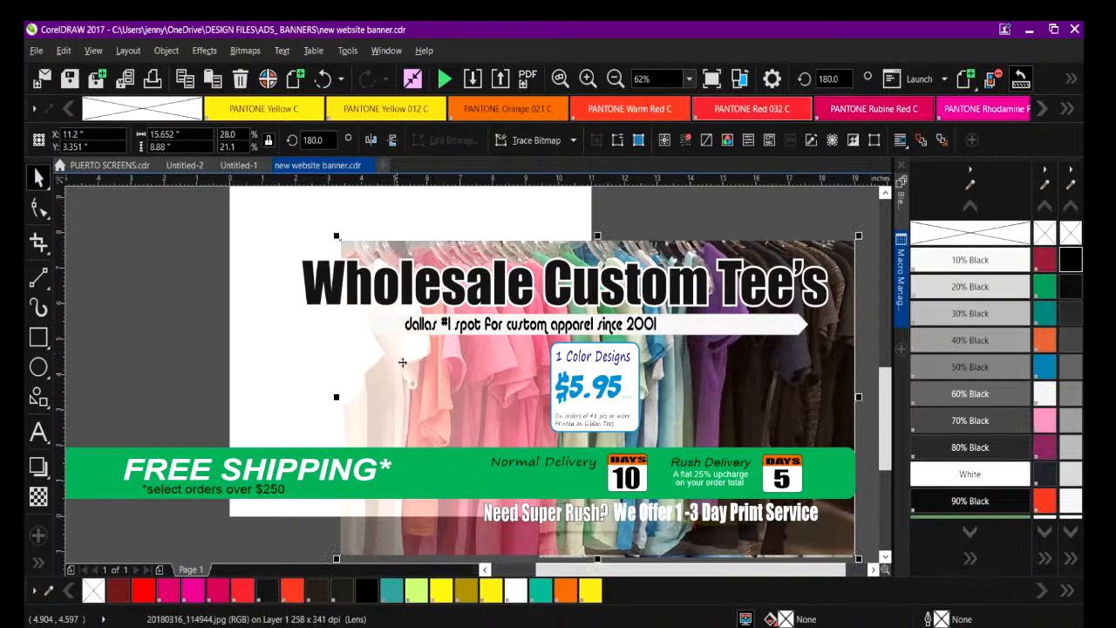
left_click_drag(431, 375, 185, 375)
left_click_drag(294, 391, 275, 396)
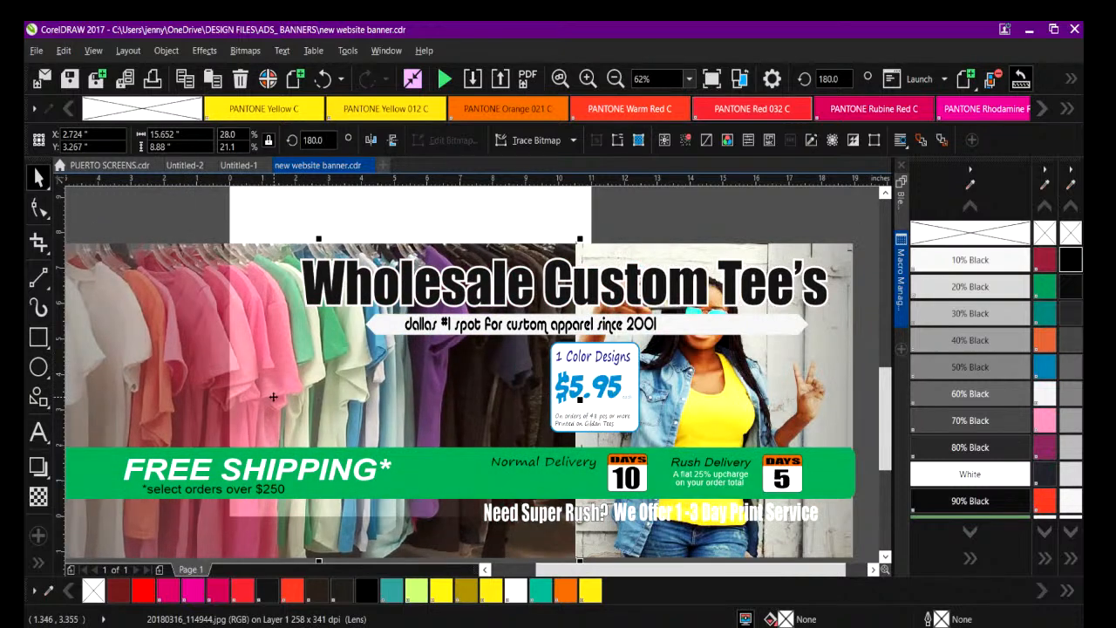
Mirror the clothing rack photo horizontally so its faded shirts face the photo of the woman.
left_click(615, 79)
left_click(298, 376)
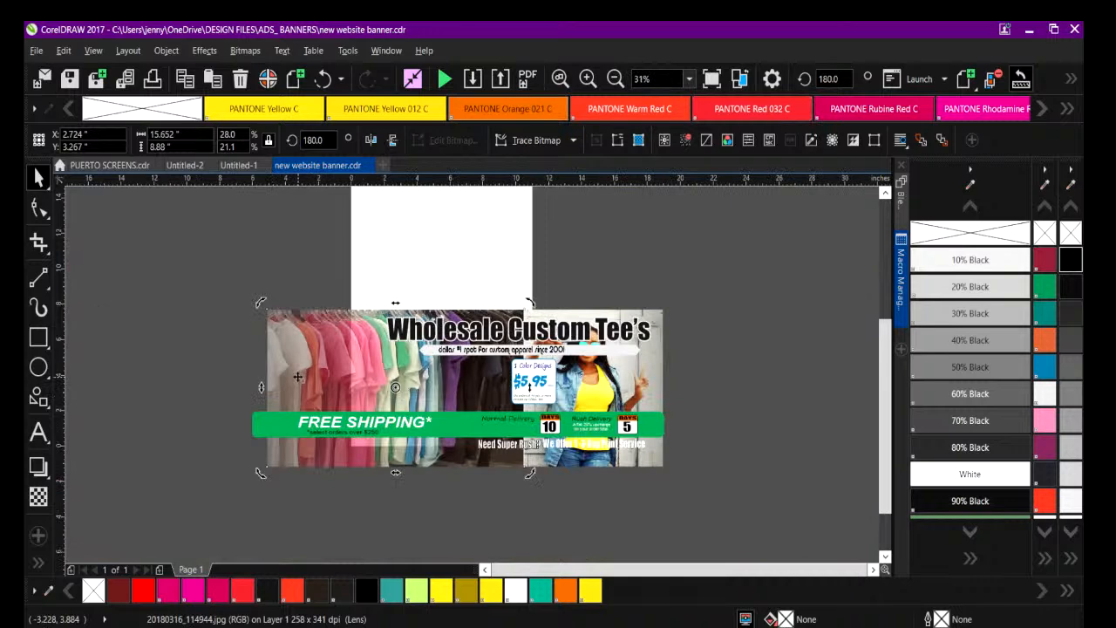
left_click(371, 139)
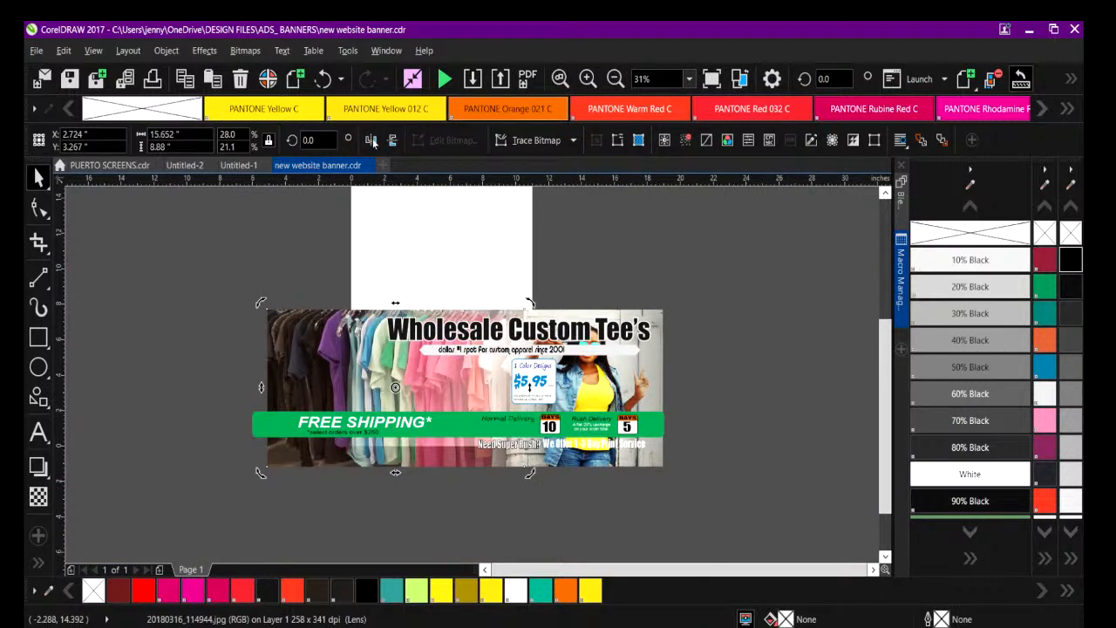
left_click(242, 290)
left_click_drag(242, 291, 802, 474)
left_click(587, 78)
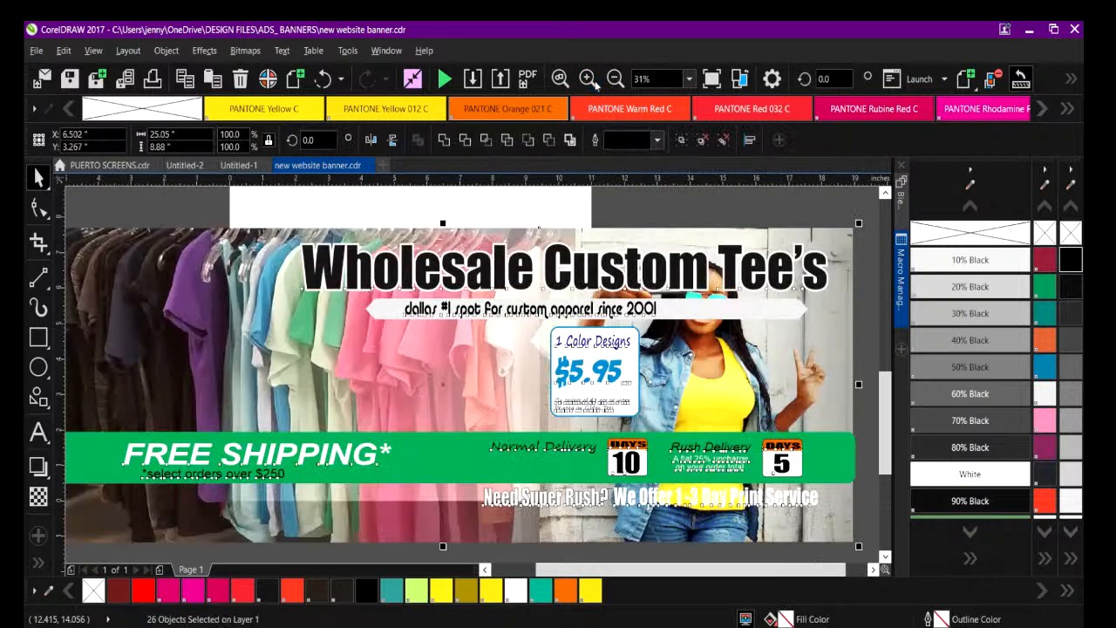
left_click_drag(538, 571, 504, 569)
left_click(312, 301)
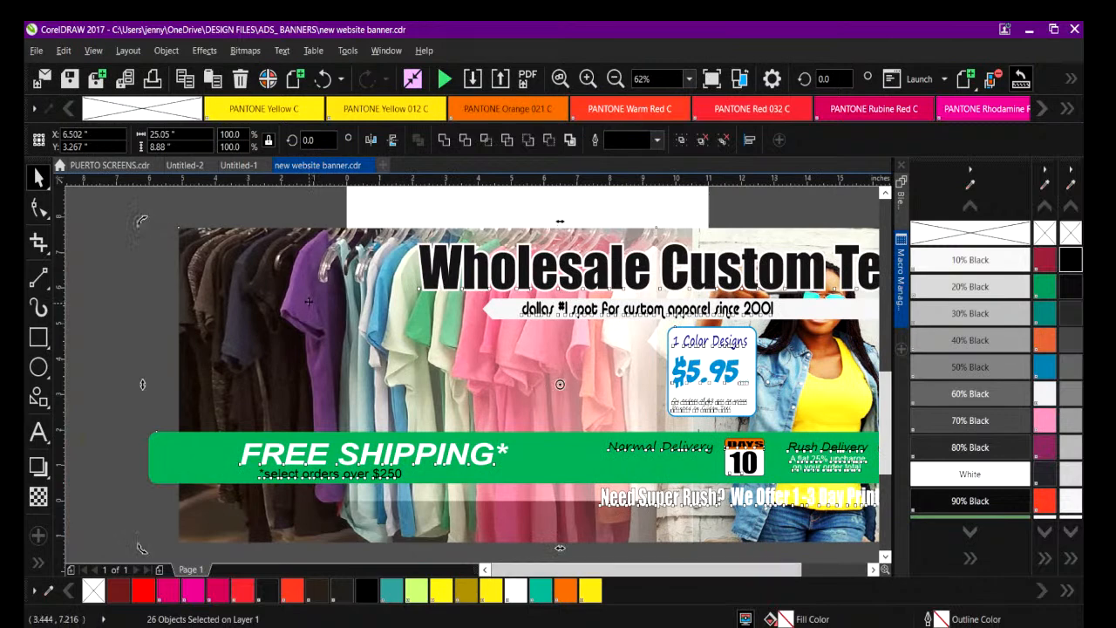
left_click(615, 78)
left_click(451, 267)
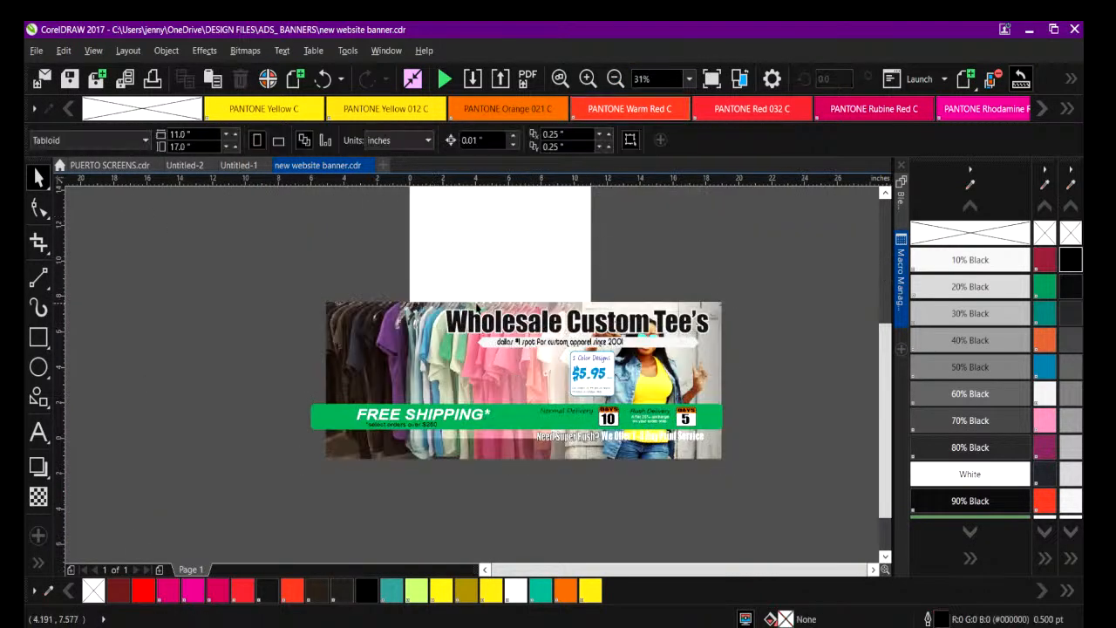
Move the Wholesale Custom Tee's headline and its slogan ribbon over the clothing rack photo, clear of the woman's face.
left_click_drag(404, 285, 727, 360)
left_click_drag(562, 330, 458, 330)
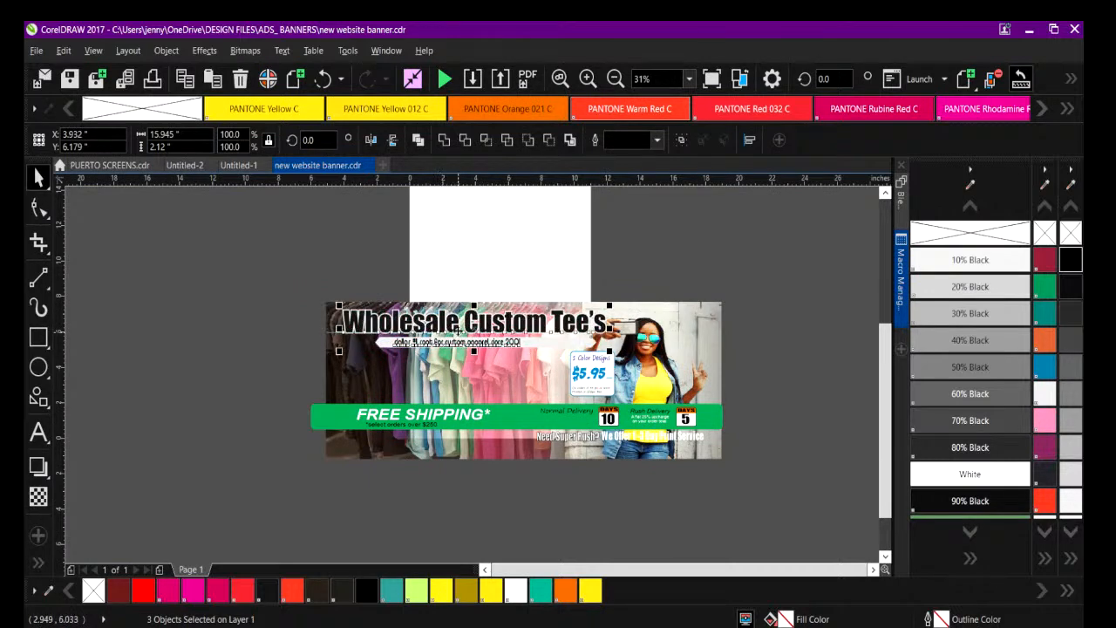
left_click(436, 236)
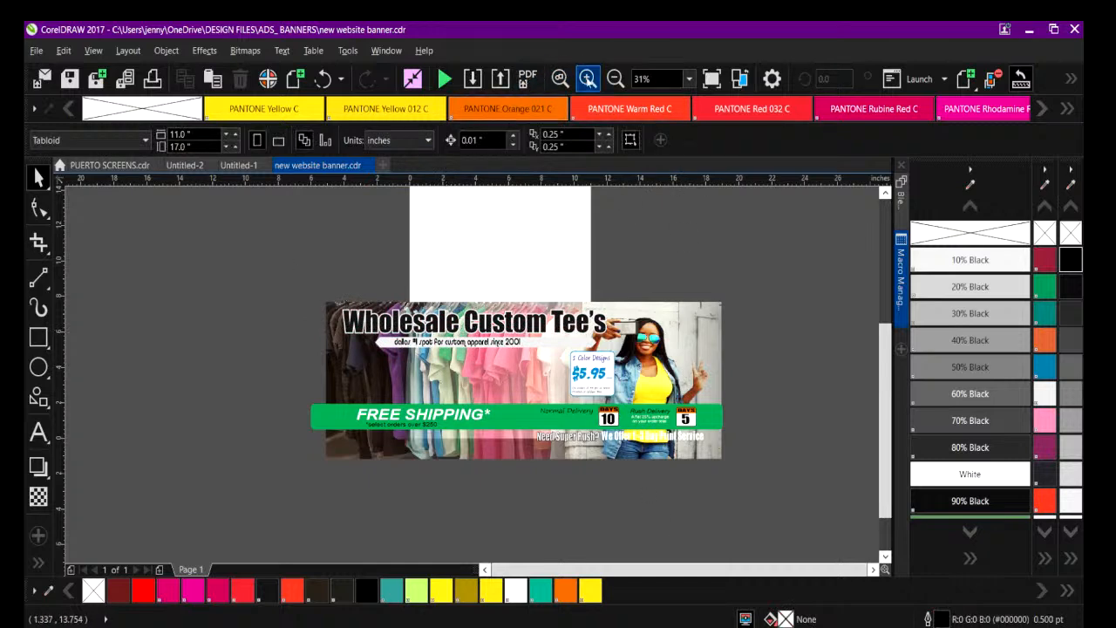
Replace the Wholesale Custom Tee's headline text with BLOW OUT SALE.
left_click(587, 79)
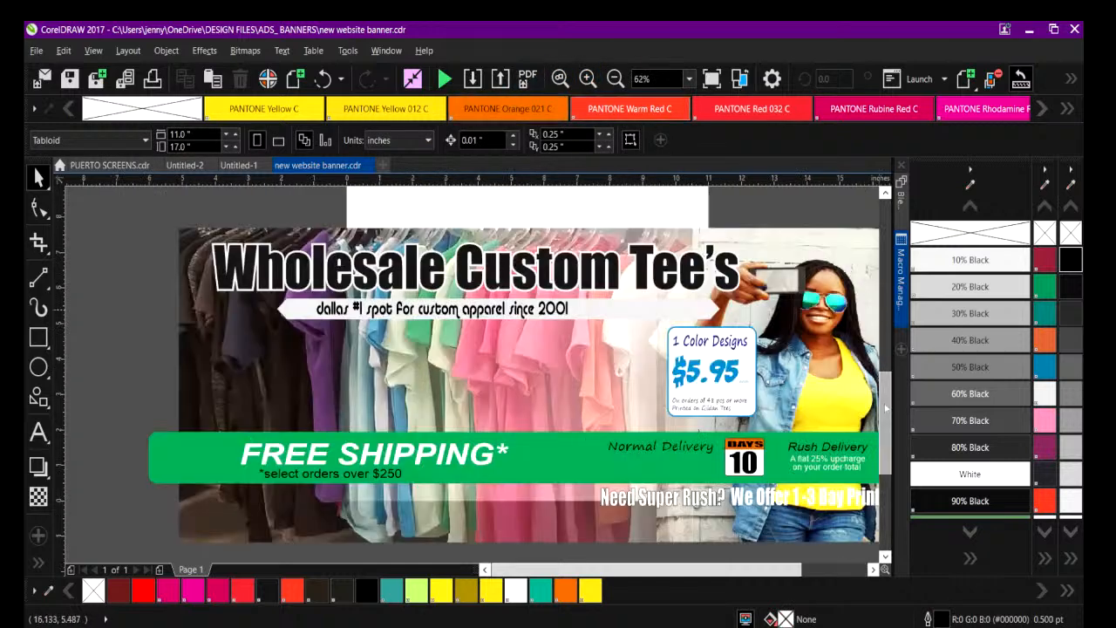
left_click_drag(886, 407, 886, 398)
left_click(226, 309)
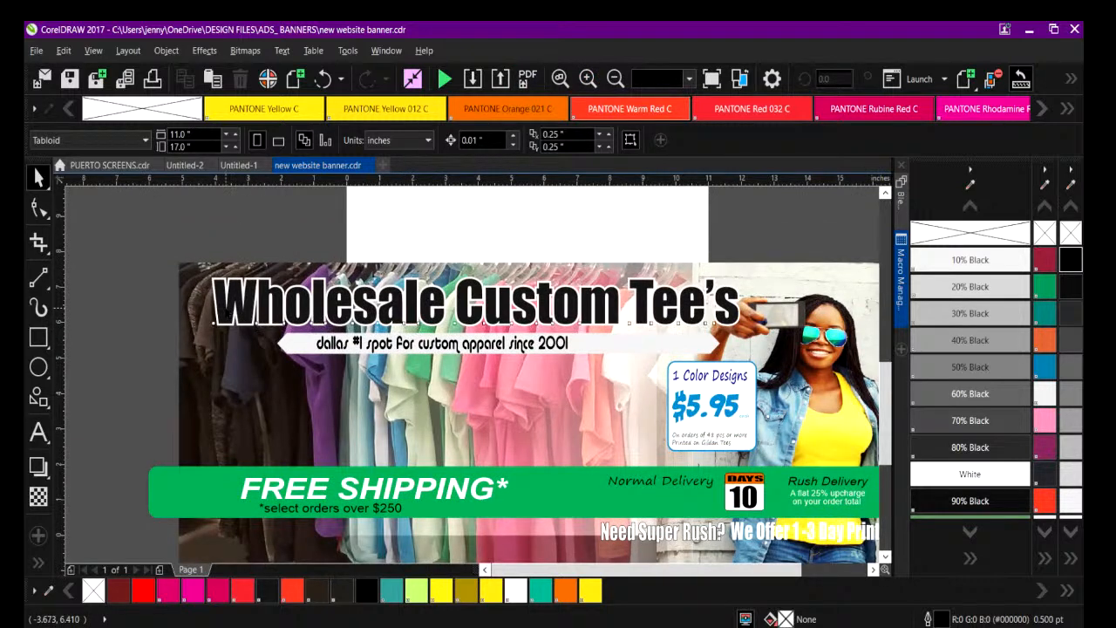
double_click(222, 308)
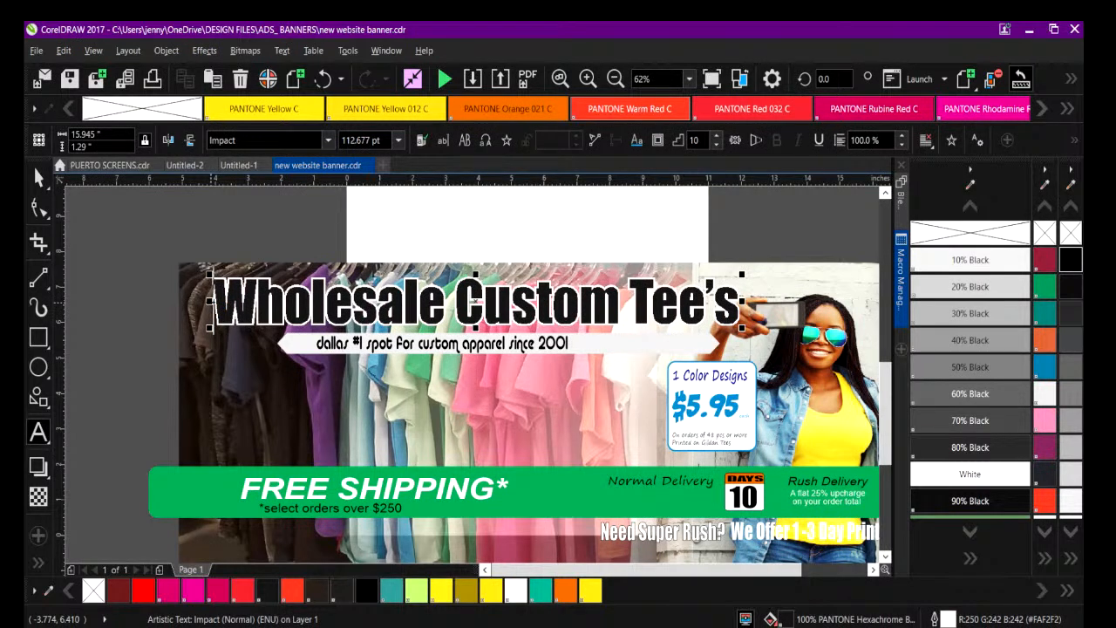
type("BLOW ")
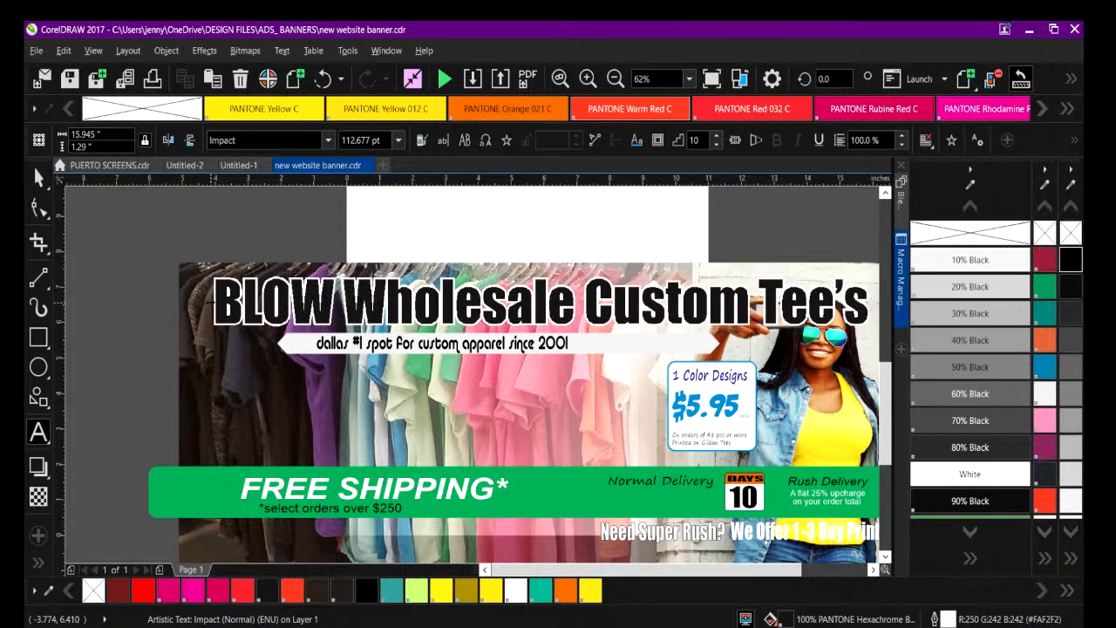
type("OUT SALE")
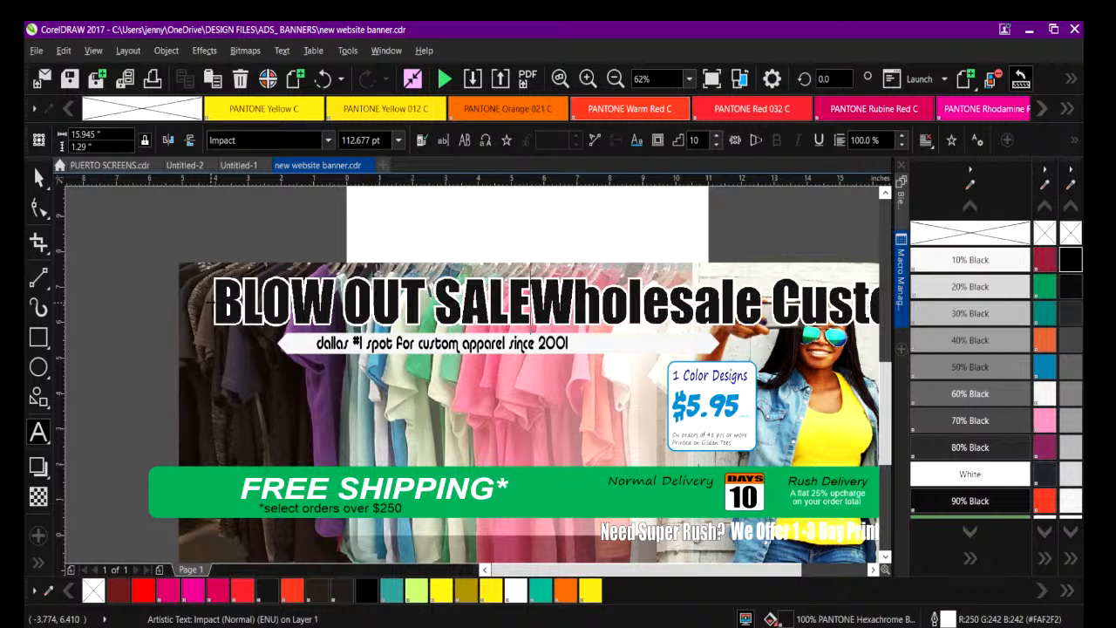
key("Delete")
key("Delete")
key("Delete")
key("Delete")
key("Delete")
key("Delete")
key("Delete")
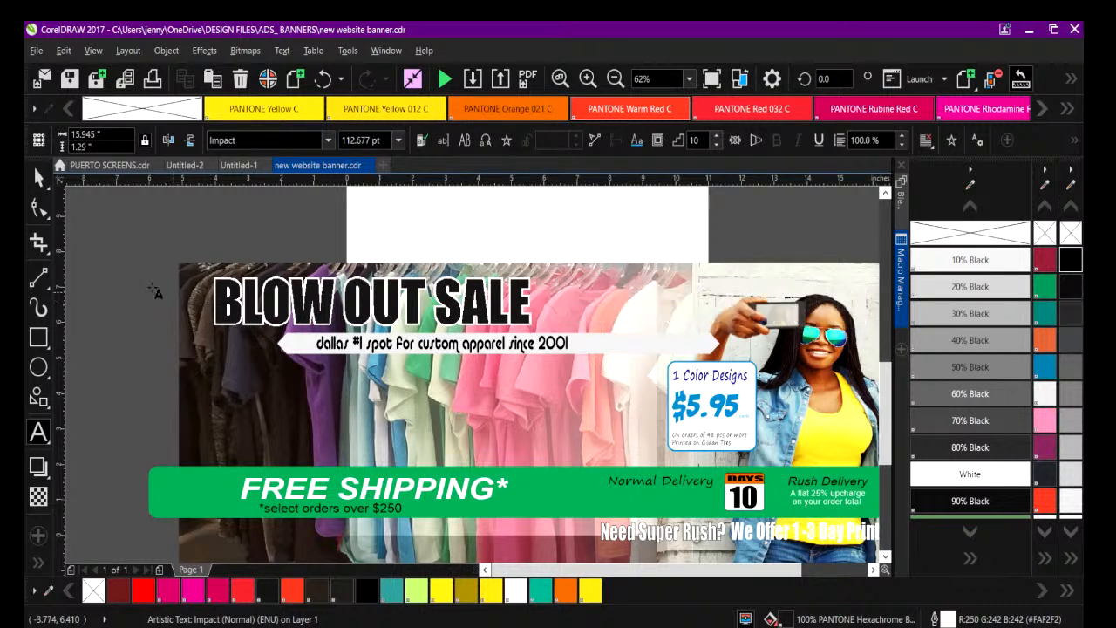
left_click(140, 289)
Move the slogan ribbon and its text off the banner into the space above it.
left_click(37, 177)
left_click_drag(152, 317, 747, 371)
left_click_drag(536, 344, 535, 207)
Enlarge the BLOW OUT SALE headline to about 135 pt and fill it with PANTONE Warm Red C.
left_click(376, 321)
left_click_drag(536, 329, 595, 336)
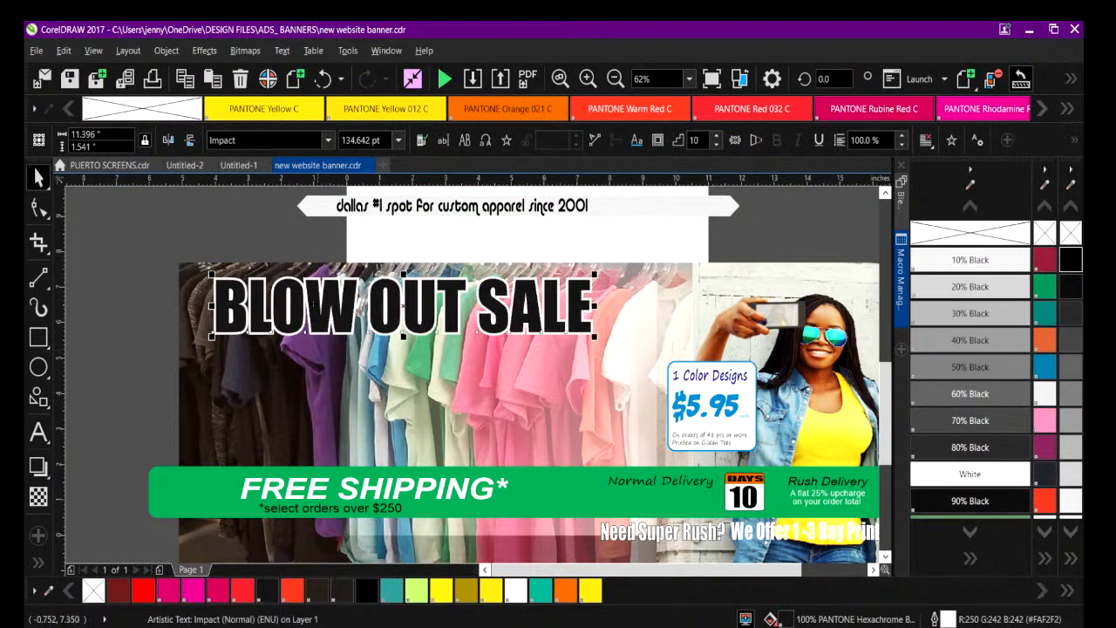
left_click(293, 591)
key("Escape")
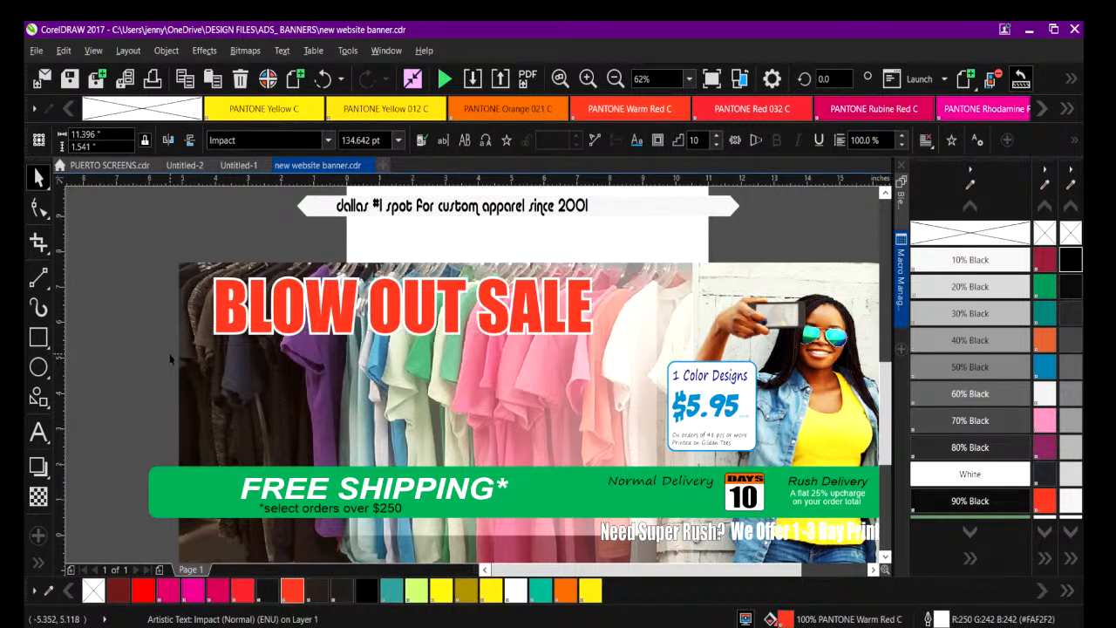
Fill the green Free Shipping bar with PANTONE Warm Red C.
left_click(612, 79)
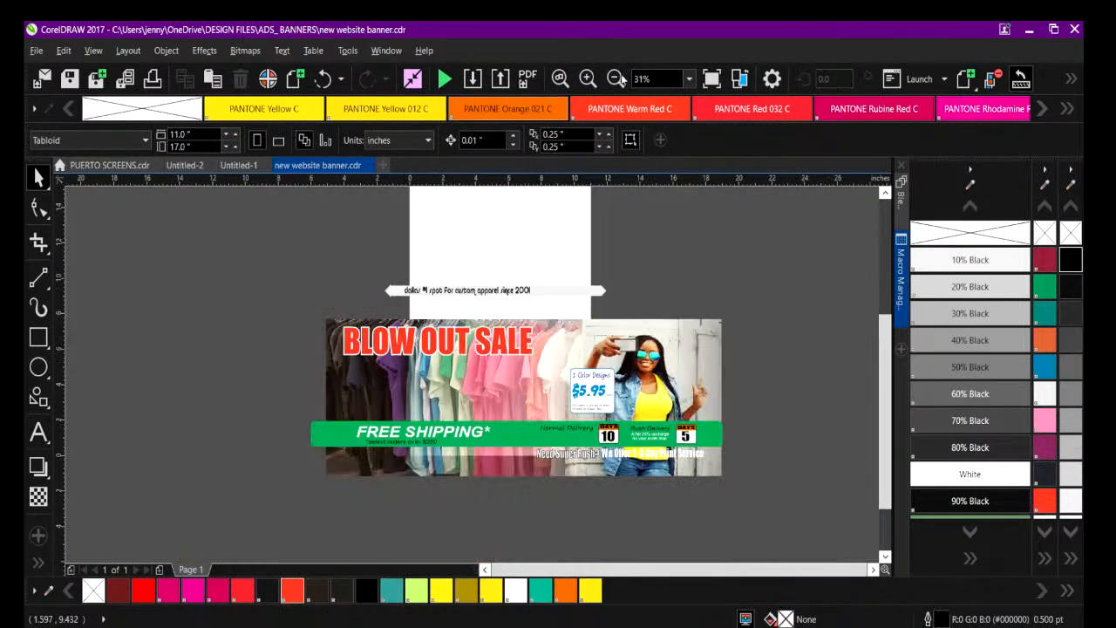
left_click(521, 442)
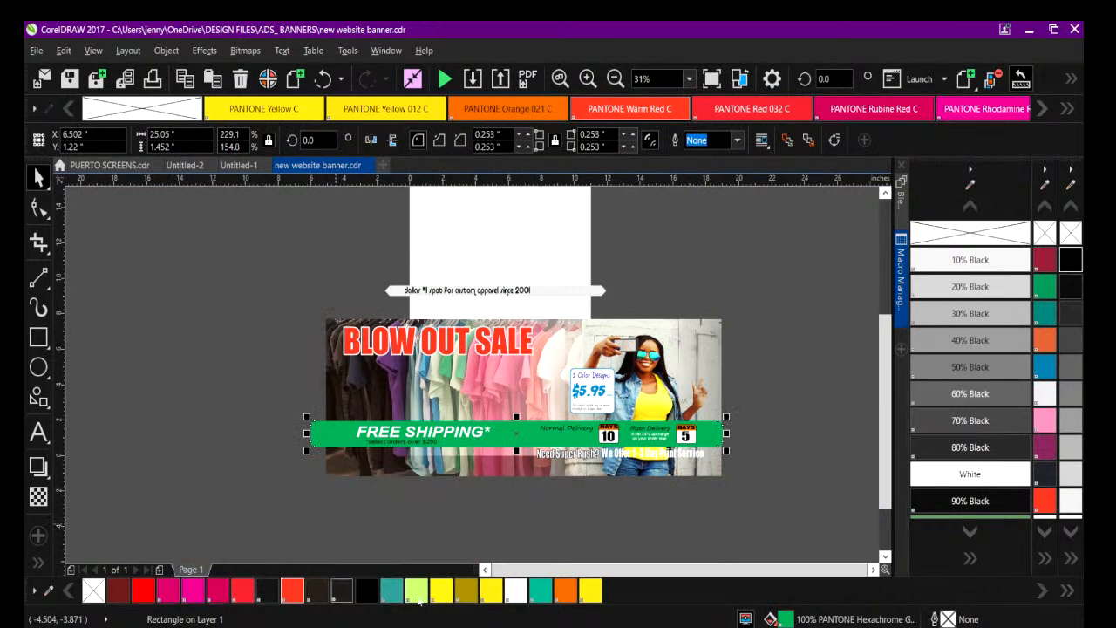
left_click(293, 592)
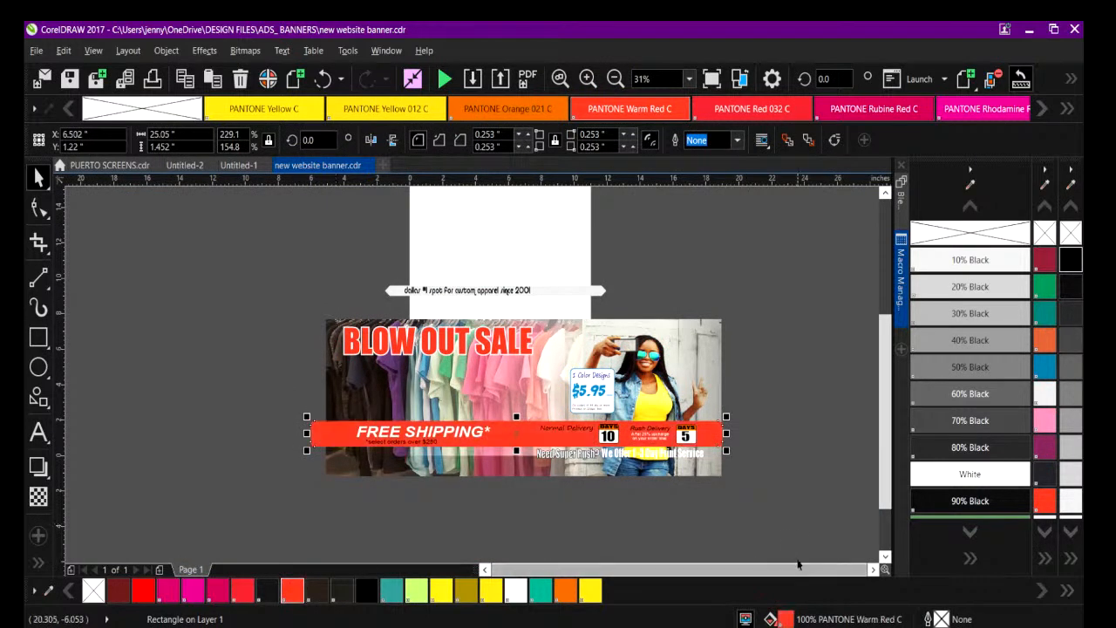
left_click(480, 281)
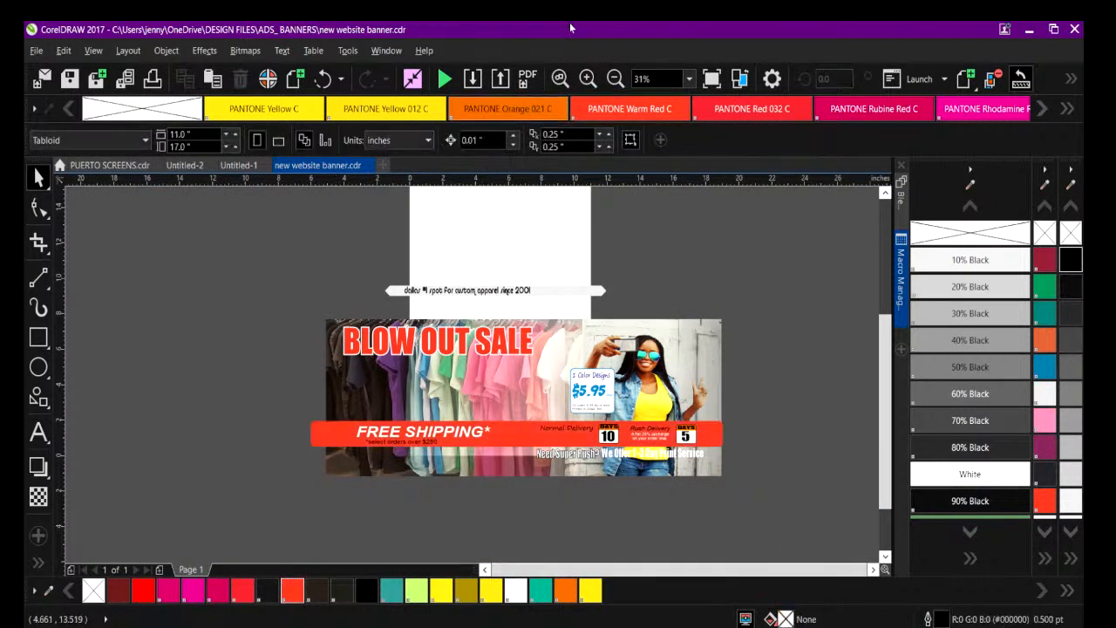
Give the Free Shipping bar a linear fountain fill running from red to white.
left_click(588, 79)
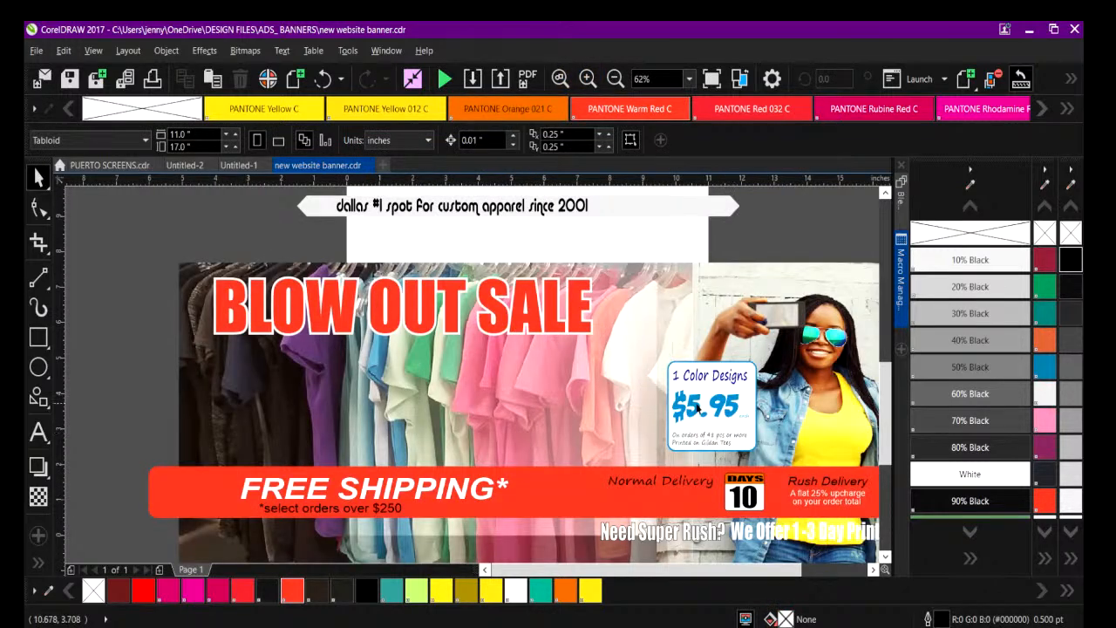
mouse_move(577, 571)
left_mouse_down()
mouse_move(621, 571)
mouse_move(597, 571)
left_mouse_up()
left_click(534, 498)
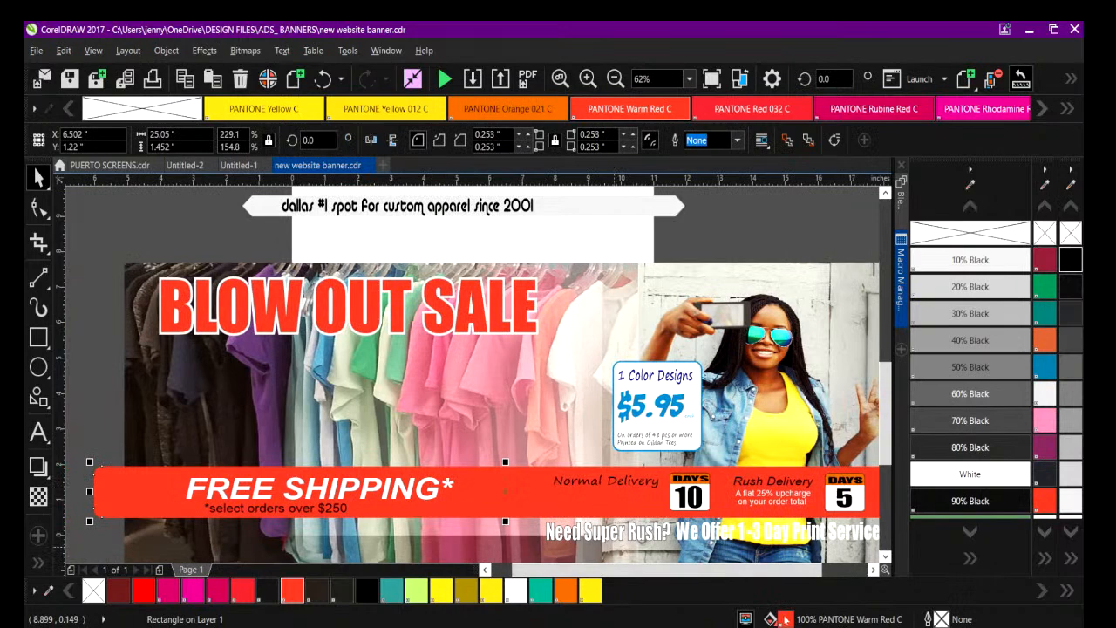
key("shift+F11")
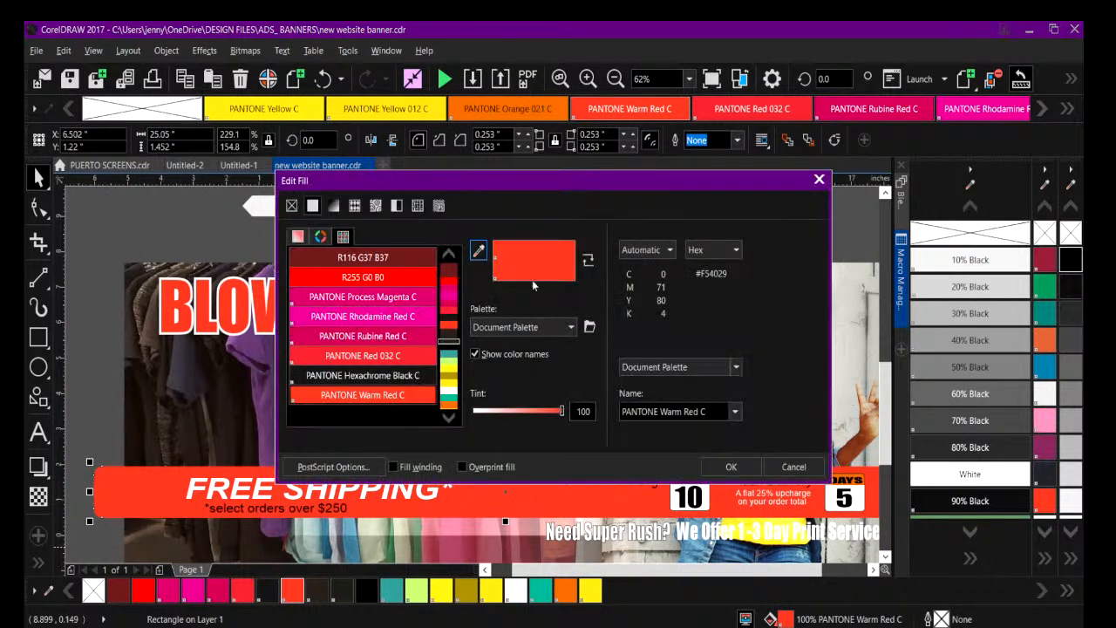
left_click(333, 206)
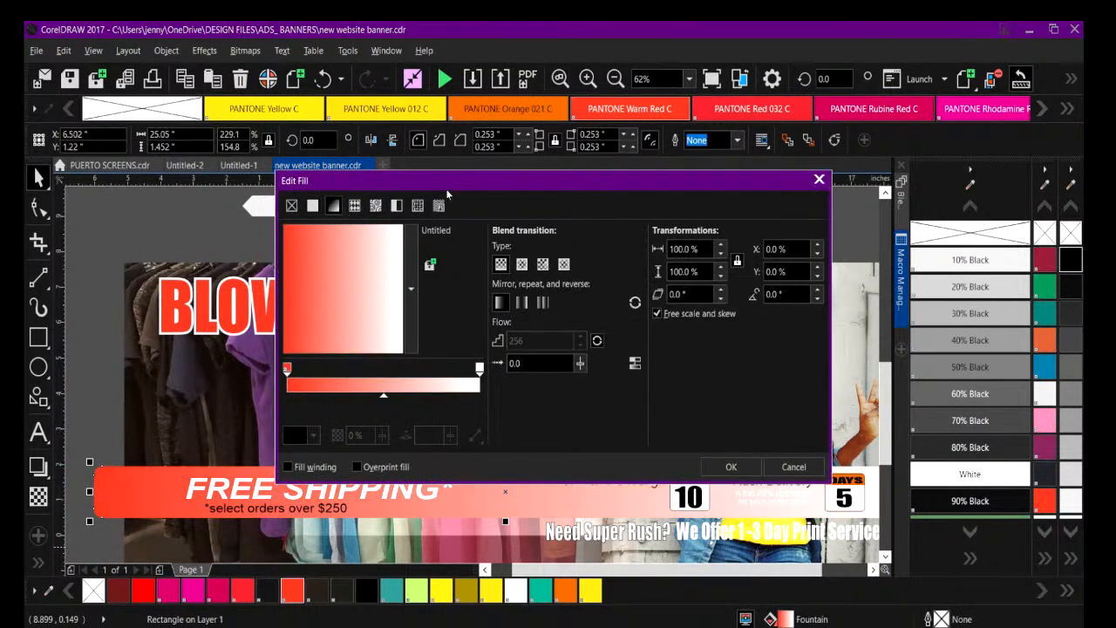
left_click_drag(485, 182, 287, 64)
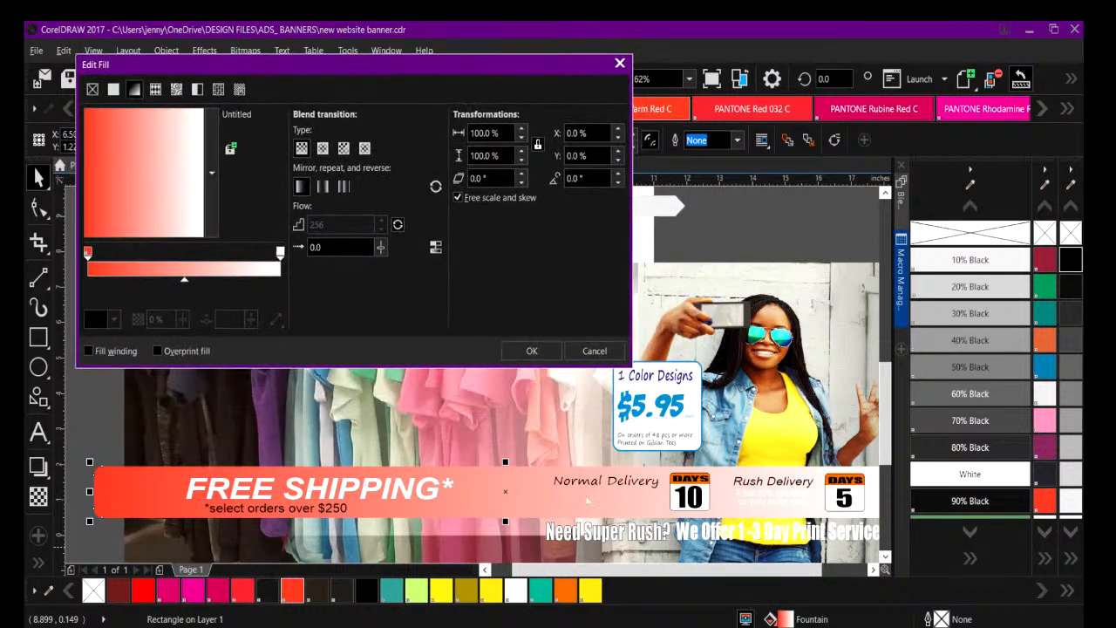
left_click(530, 351)
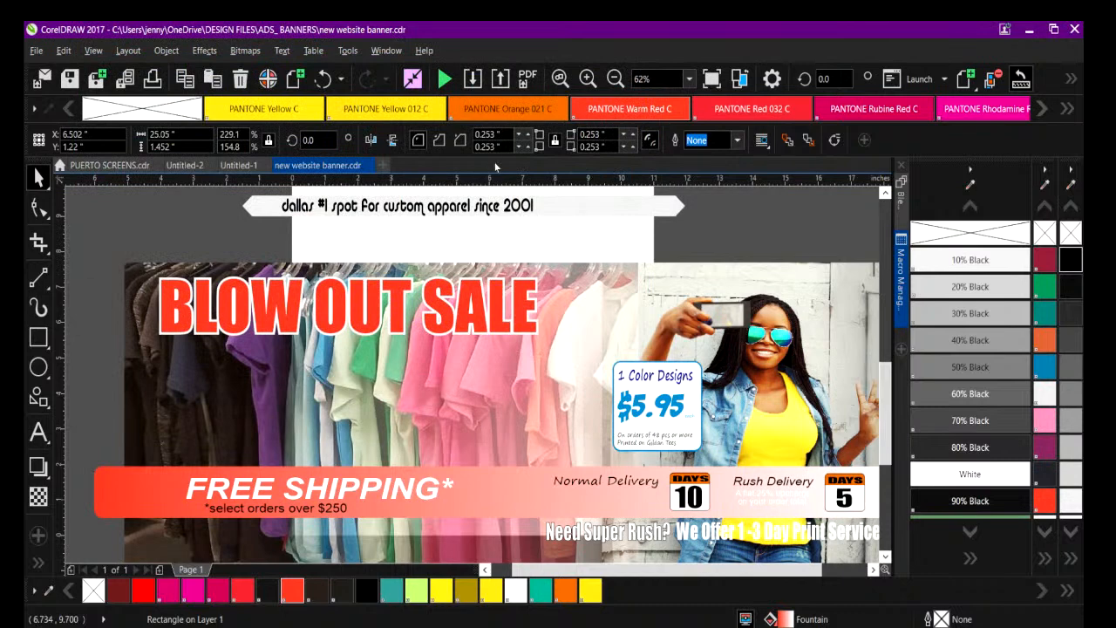
Hide the color names in the wide vertical color palette.
left_click(615, 78)
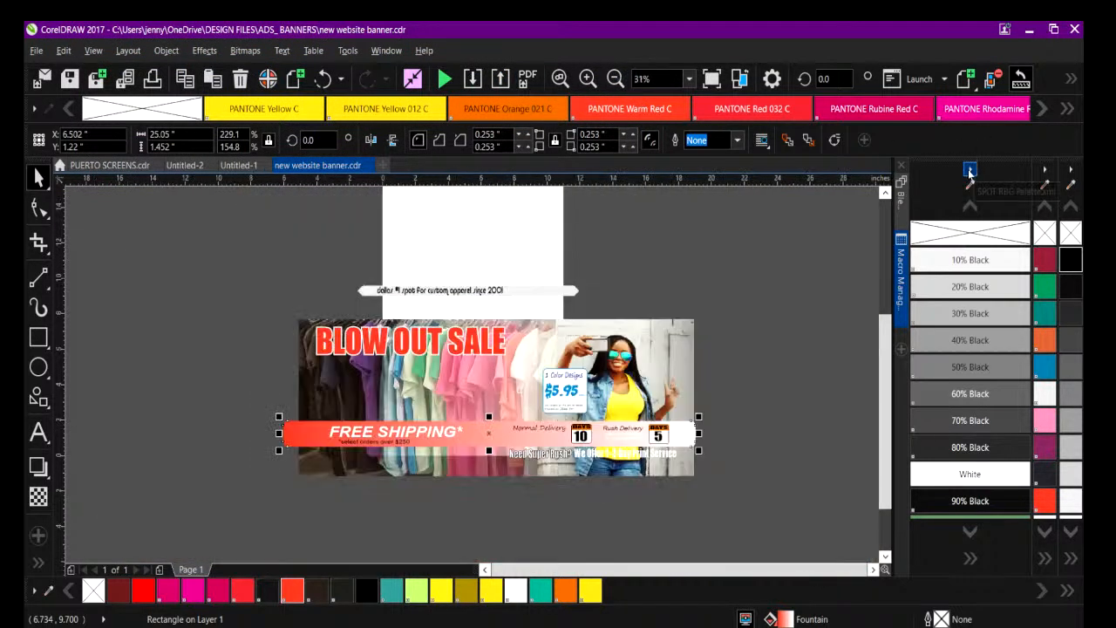
left_click(970, 171)
left_click(969, 171)
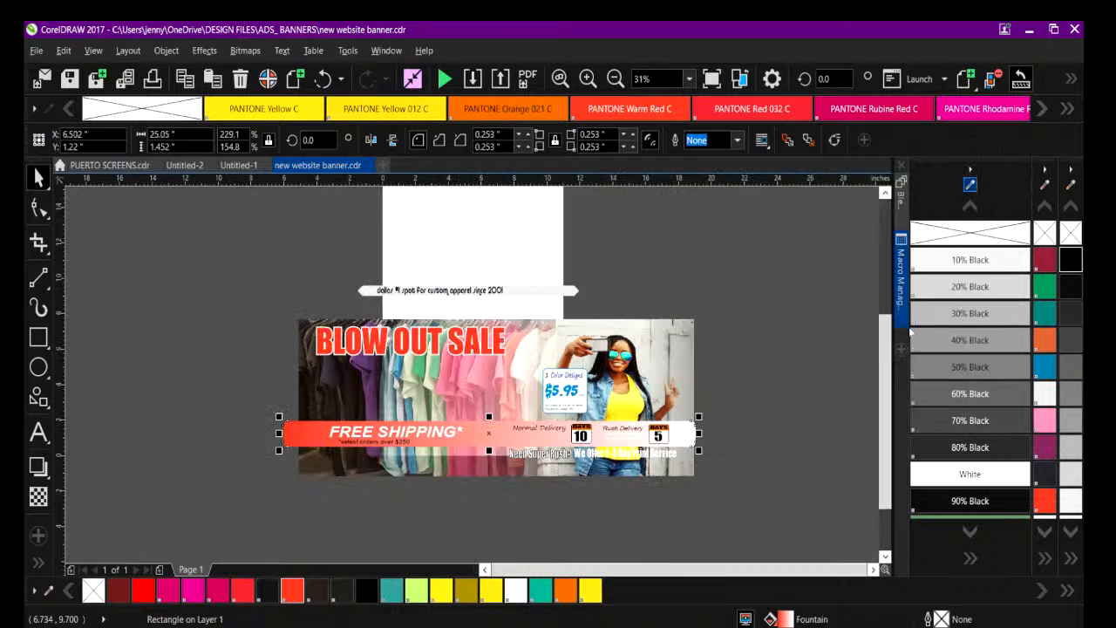
left_click(969, 171)
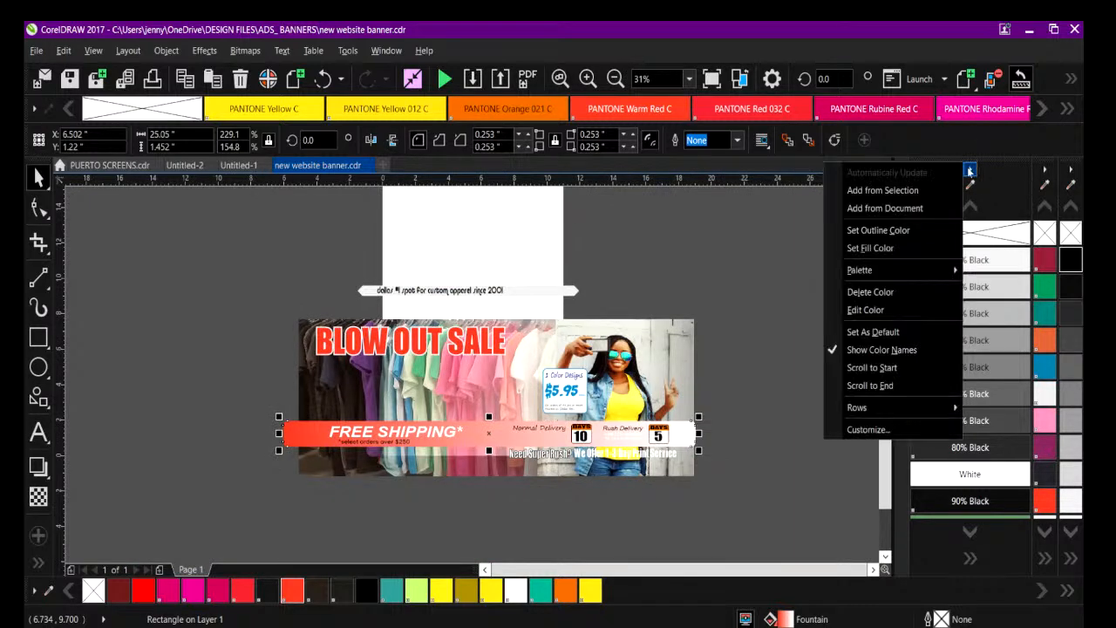
left_click(872, 350)
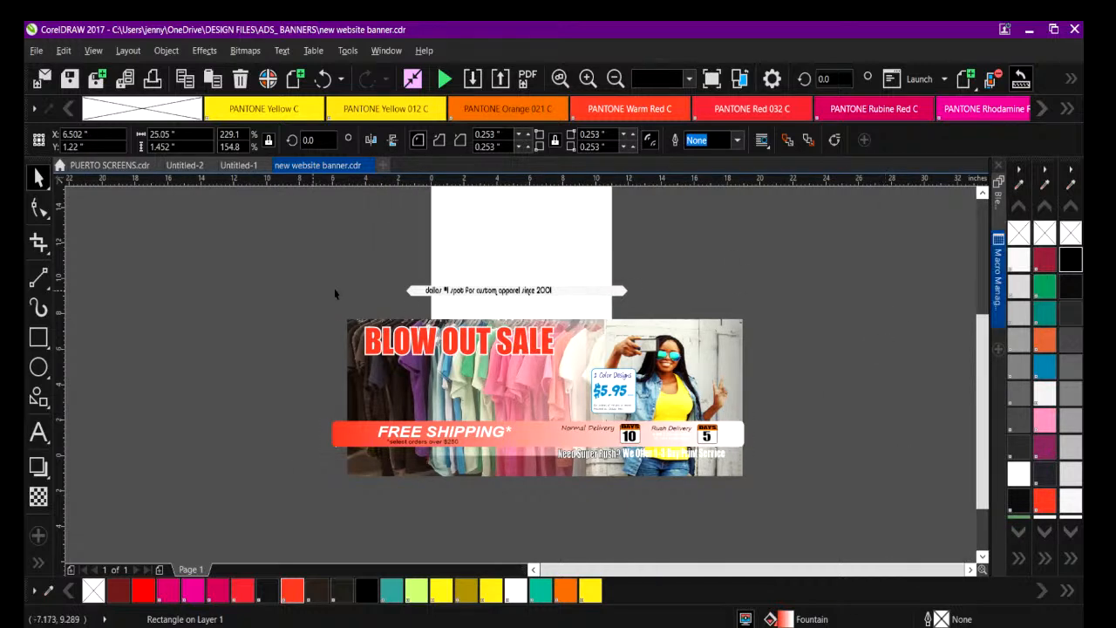
Enlarge the slogan ribbon with its text to about 24.2 inches wide and place it below the banner.
left_click(317, 294)
left_click_drag(392, 263, 803, 274)
left_click_drag(611, 286, 542, 551)
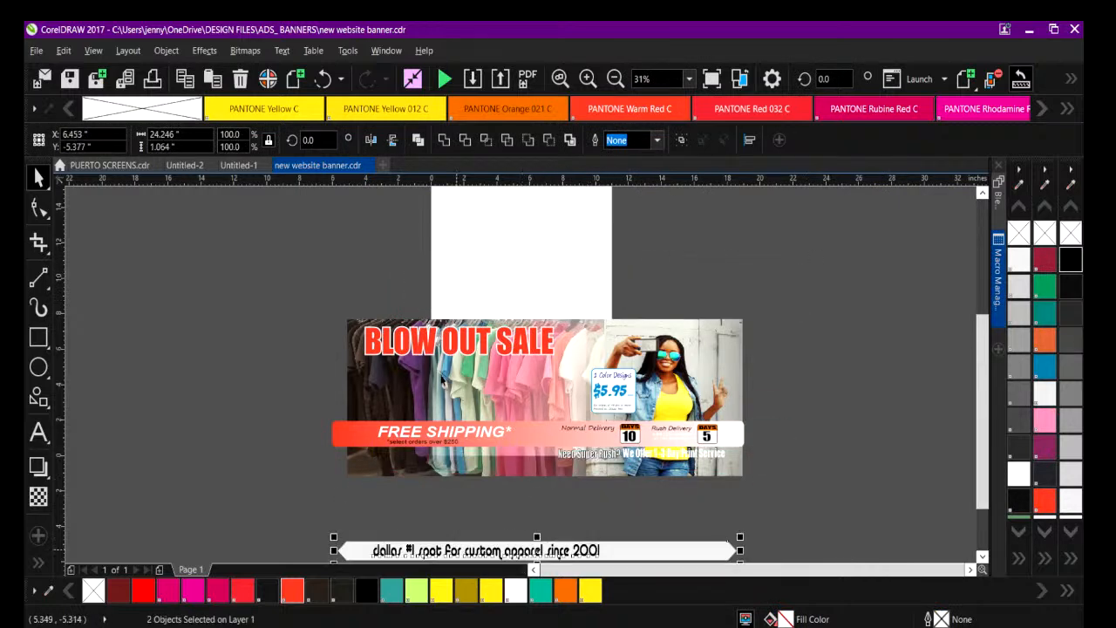
left_click_drag(315, 286, 802, 521)
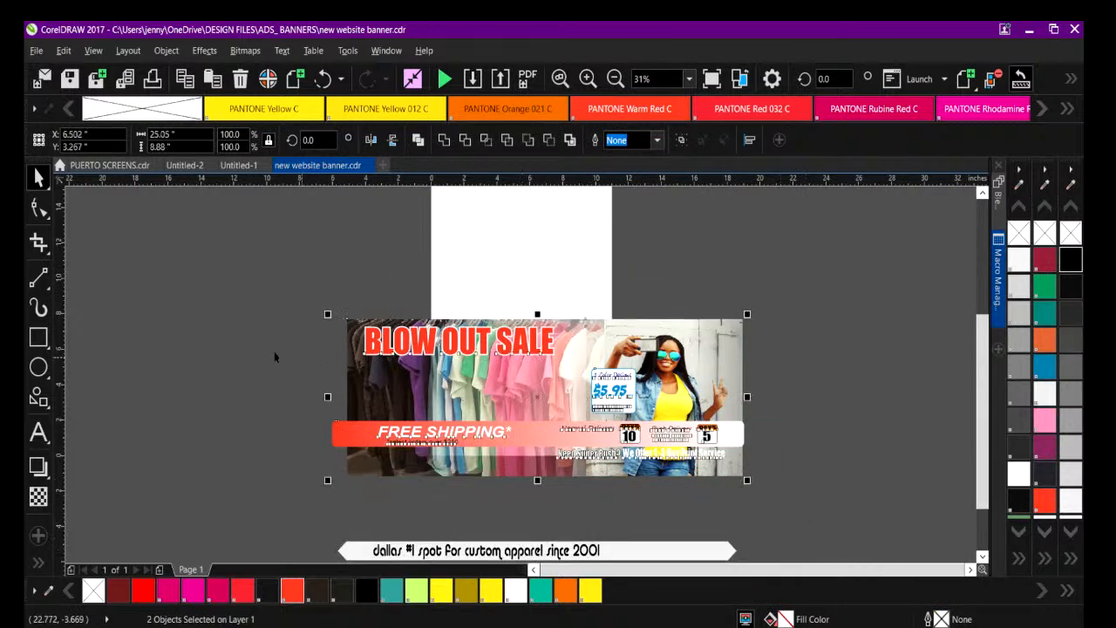
left_click(147, 330)
Draw a white-filled rectangle about 26.4 by 9.5 inches over the banner and send it to the back of the page.
left_click(37, 338)
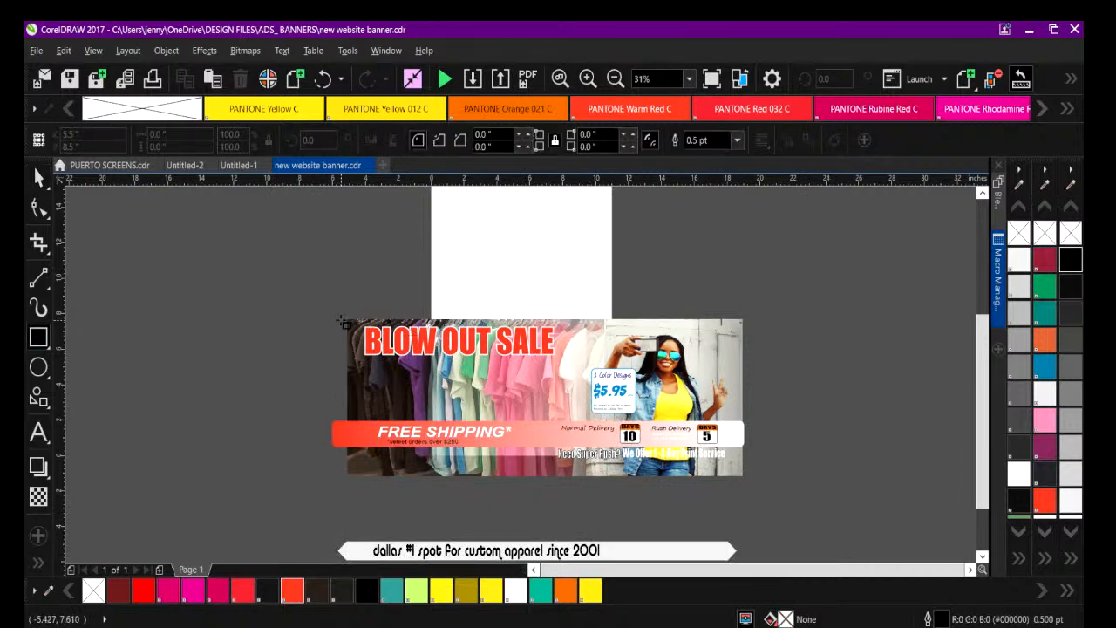
left_click_drag(337, 315, 776, 490)
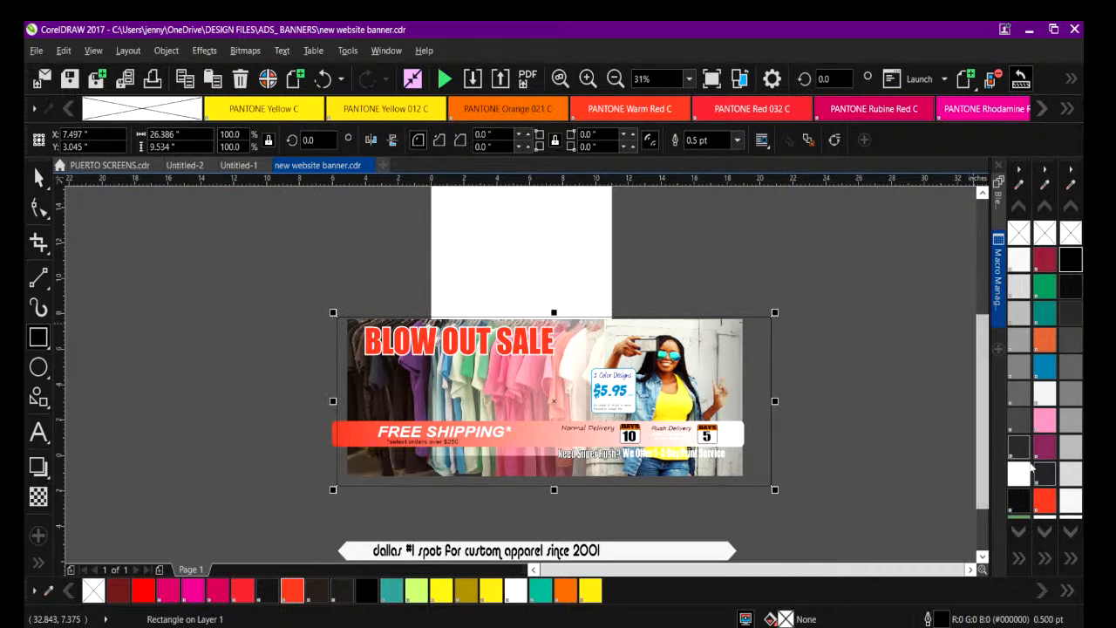
left_click(1019, 477)
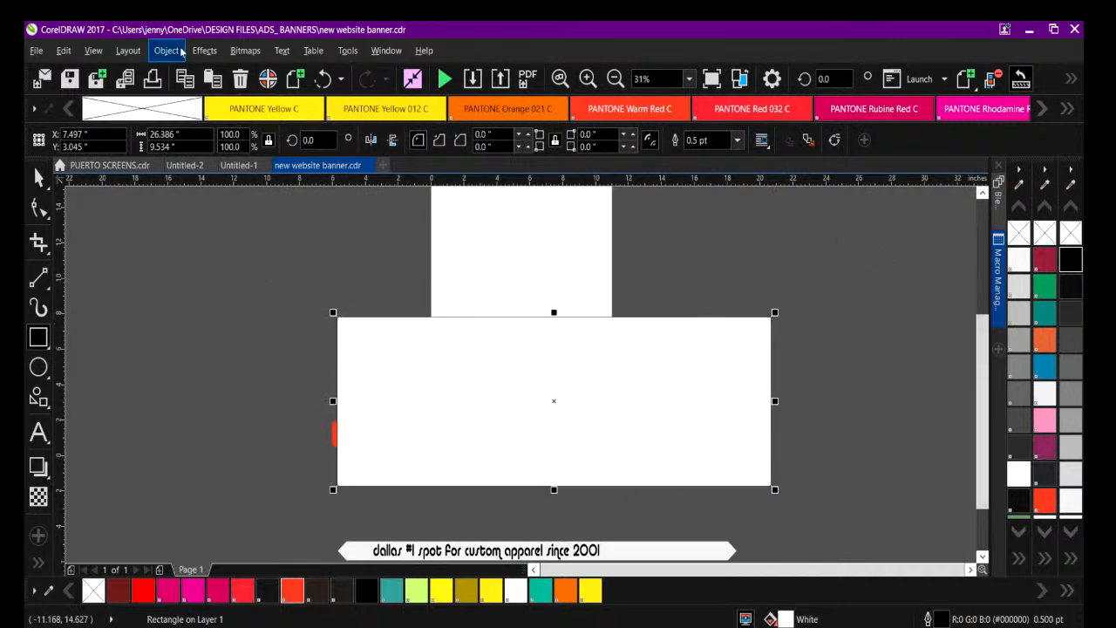
left_click(167, 52)
mouse_move(236, 277)
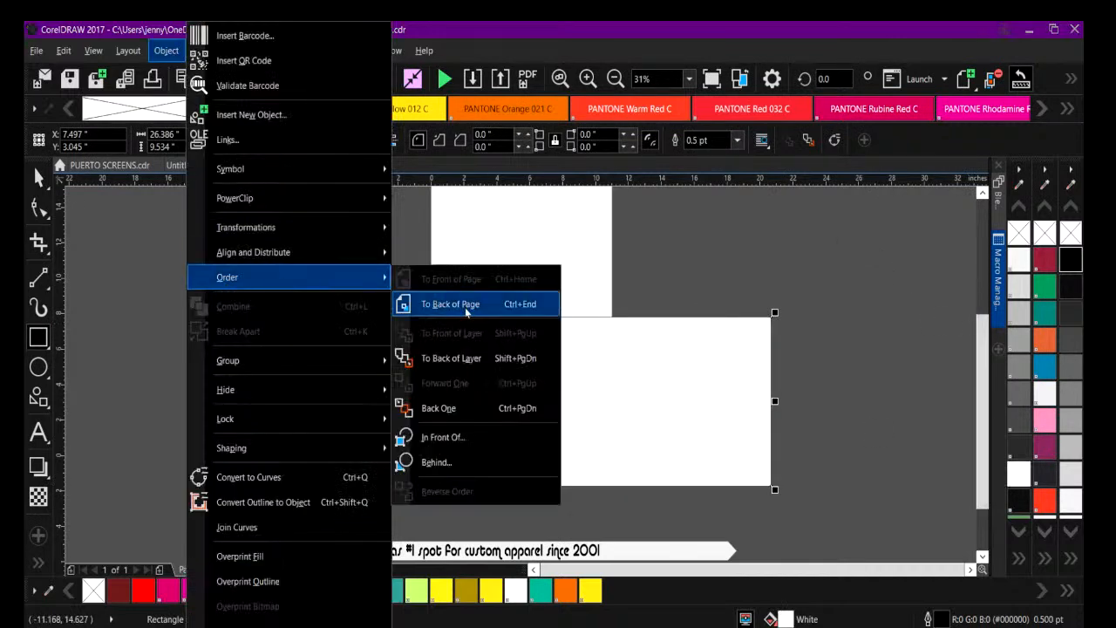
left_click(470, 303)
left_click(277, 282)
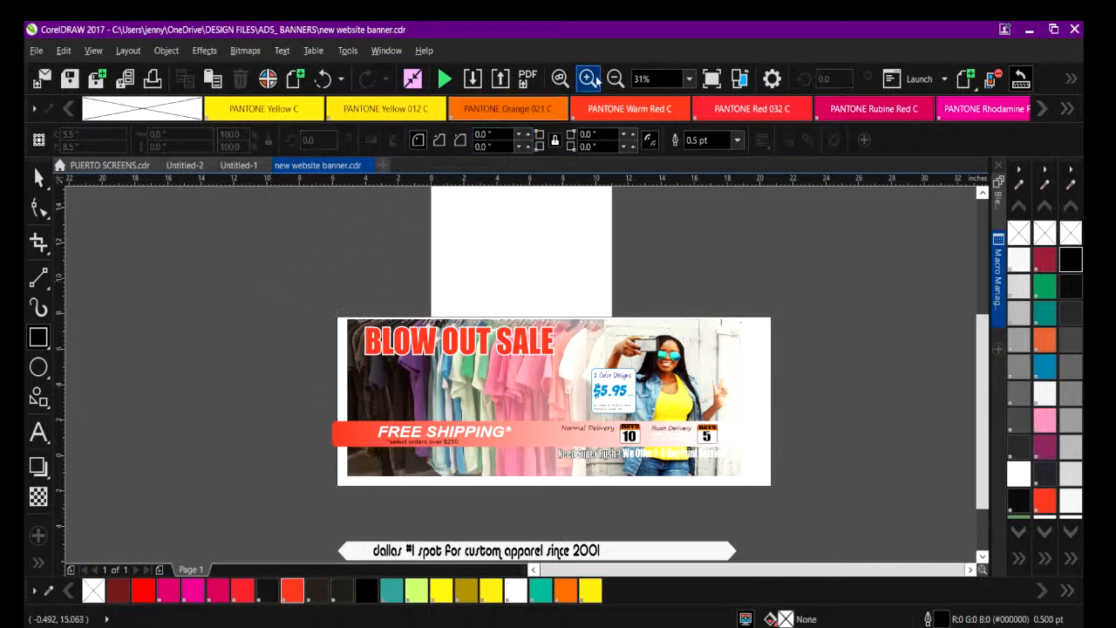
left_click(590, 79)
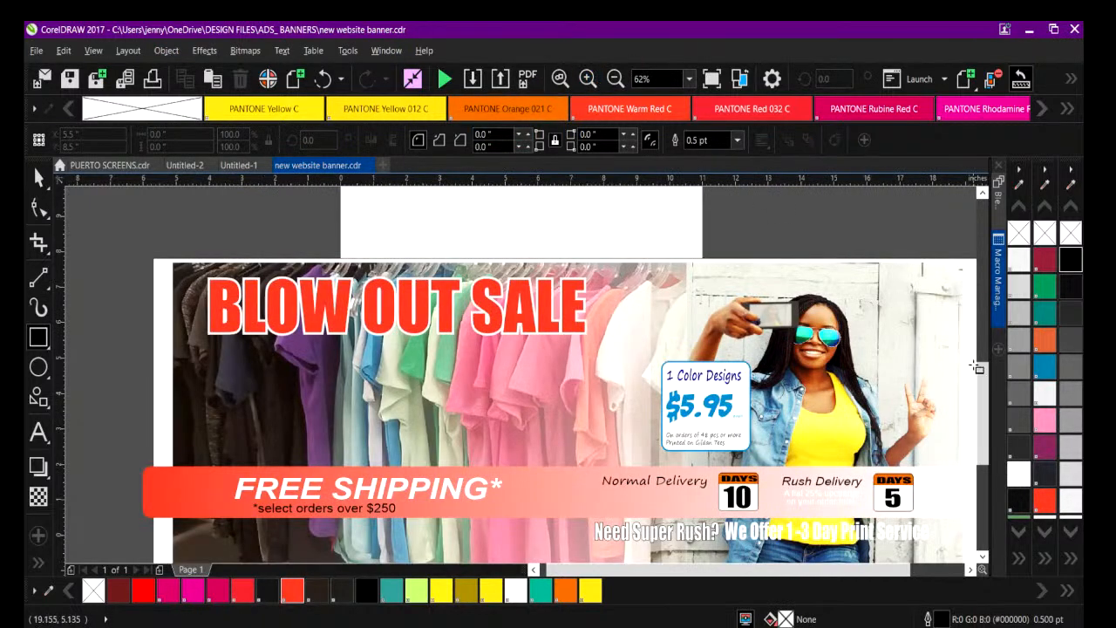
Pull the left ends of the white background rectangle and the Free Shipping bar in to the clothing photo's left edge.
scroll(975, 361, "down", 2)
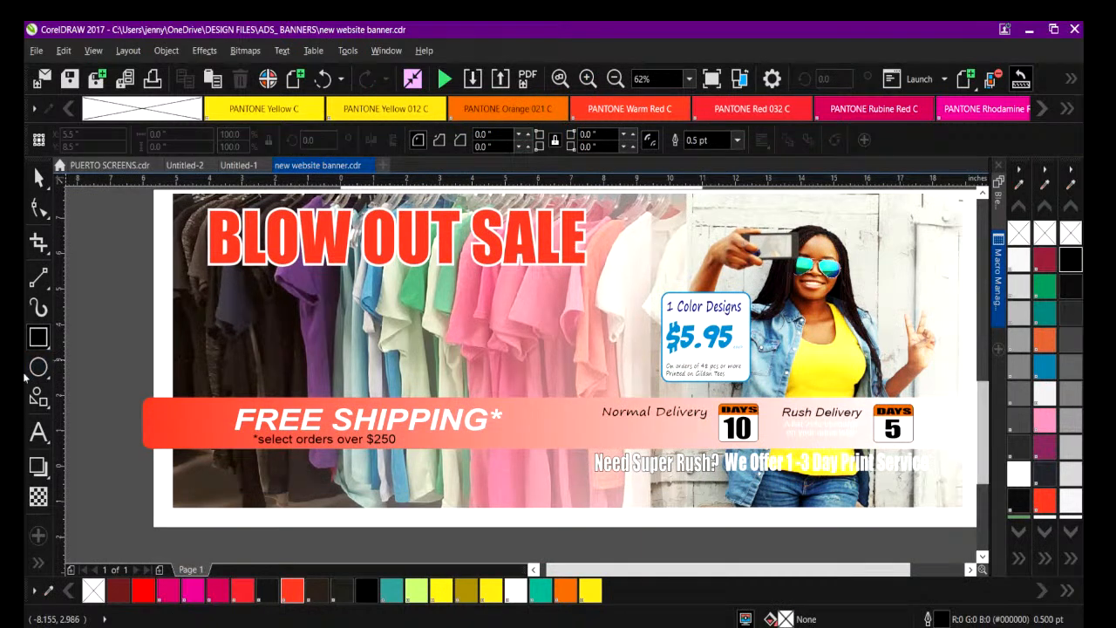
left_click(39, 177)
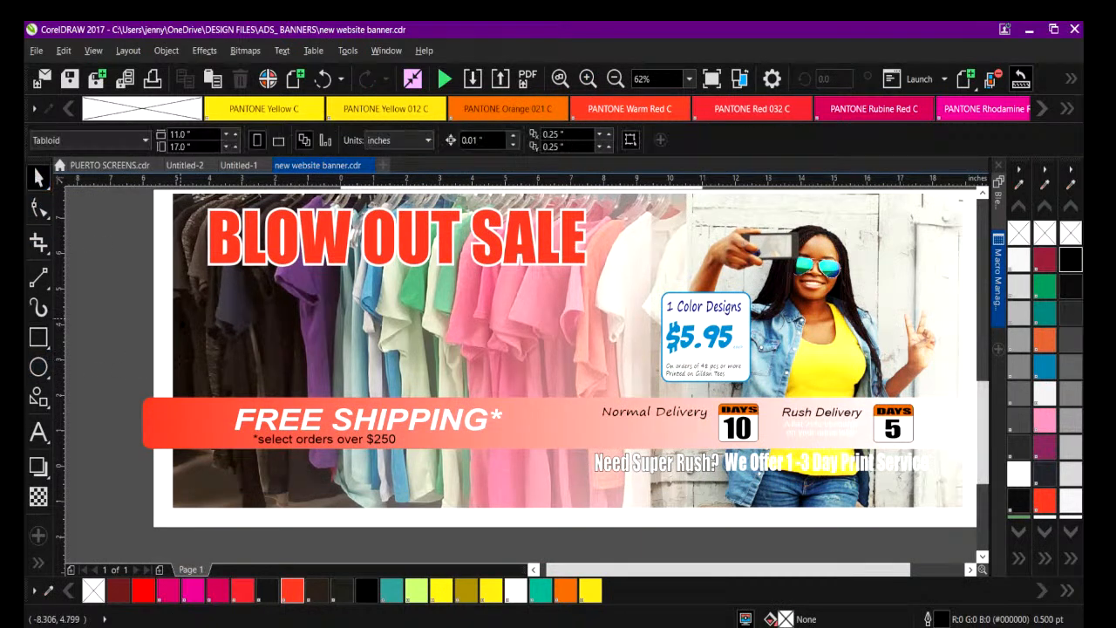
left_click(164, 329)
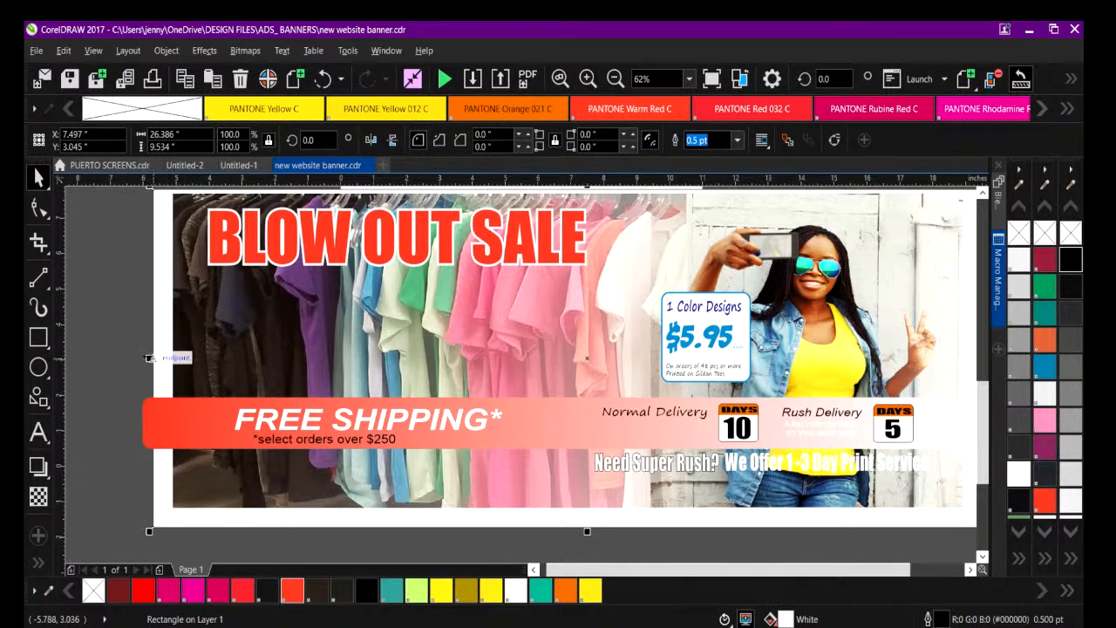
left_click_drag(158, 359, 173, 356)
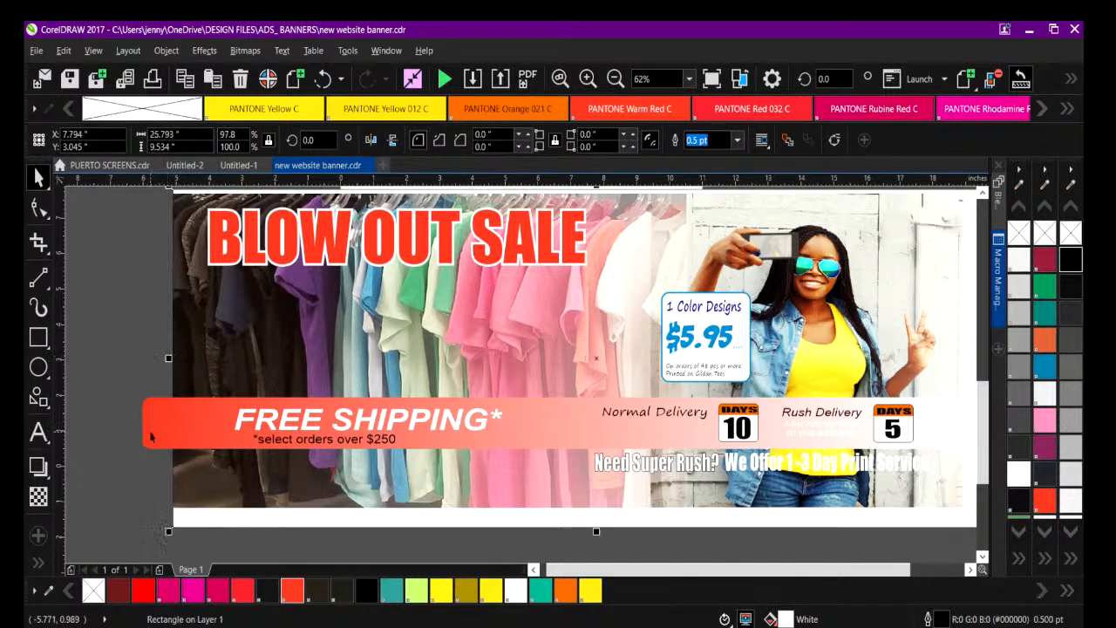
left_click(146, 424)
left_click_drag(137, 424, 169, 423)
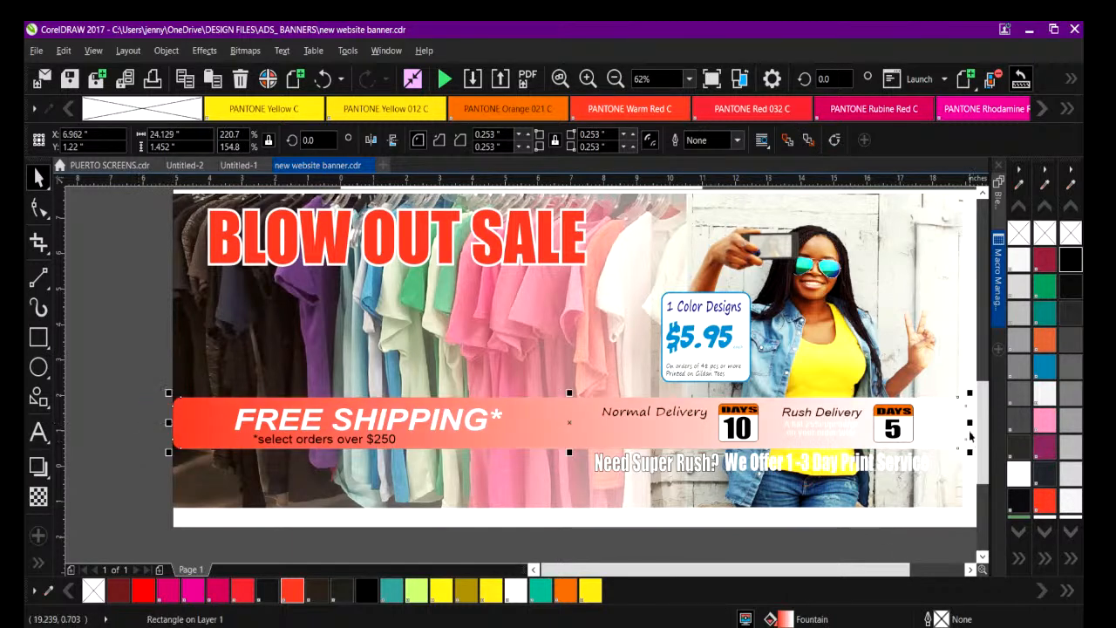
Trim the white rectangle's bottom and right edges to the banner photos, making it about 24.1 by 9 inches.
left_click(886, 527)
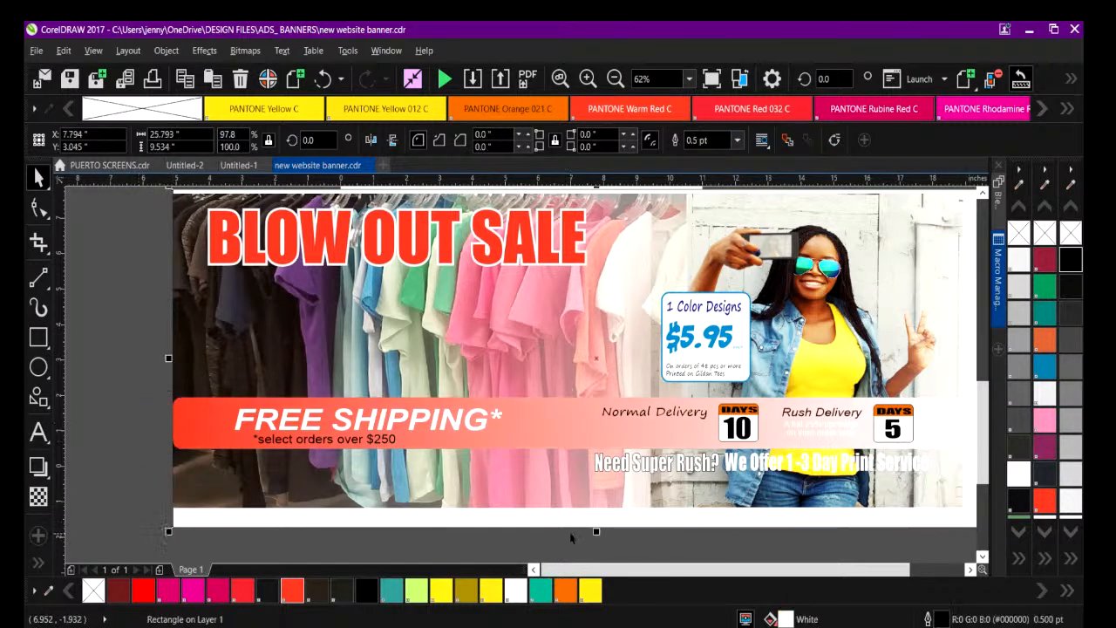
left_click_drag(592, 530, 596, 512)
left_click_drag(707, 566, 740, 566)
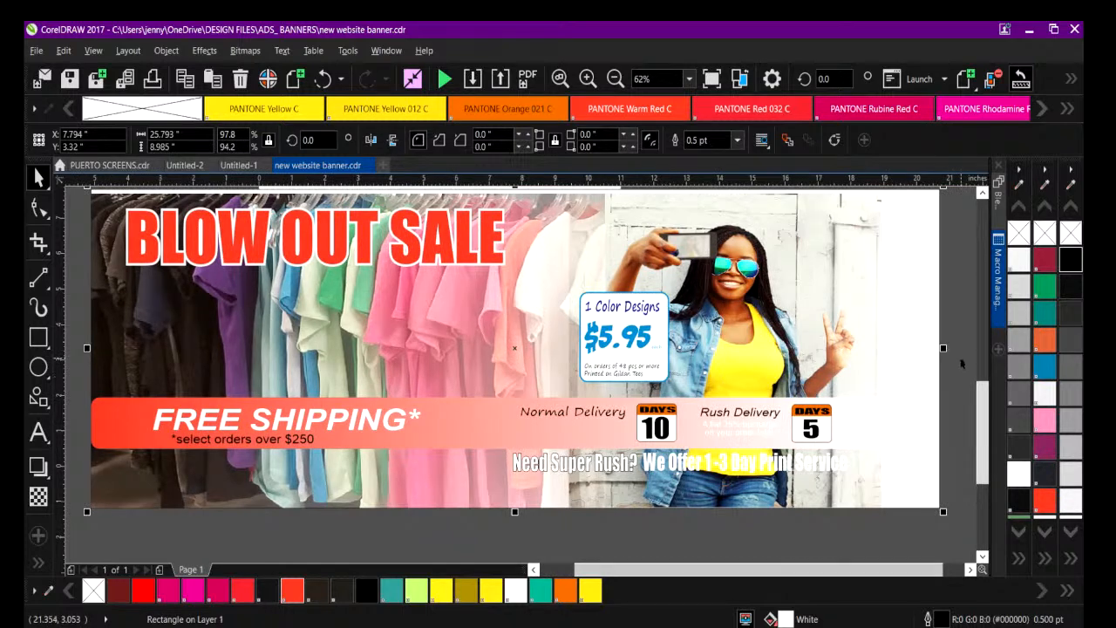
left_click_drag(942, 347, 884, 349)
left_click_drag(972, 405, 983, 389)
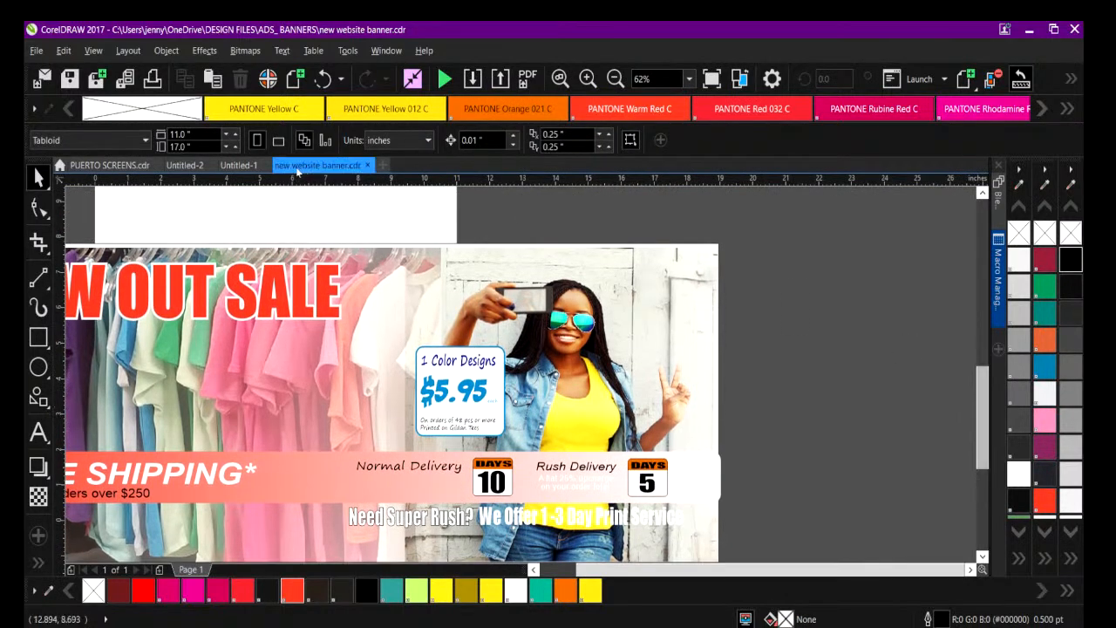
Lower the white rectangle's upper edge to the photos for a height of 8.88 inches and remove its outline.
left_click(393, 250)
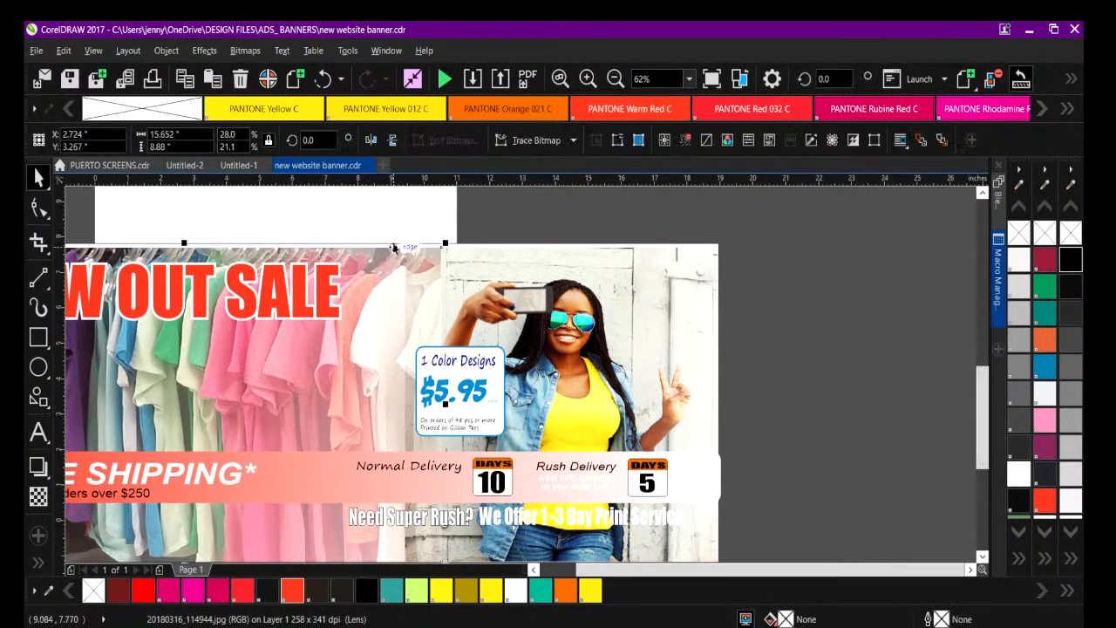
left_click(521, 253)
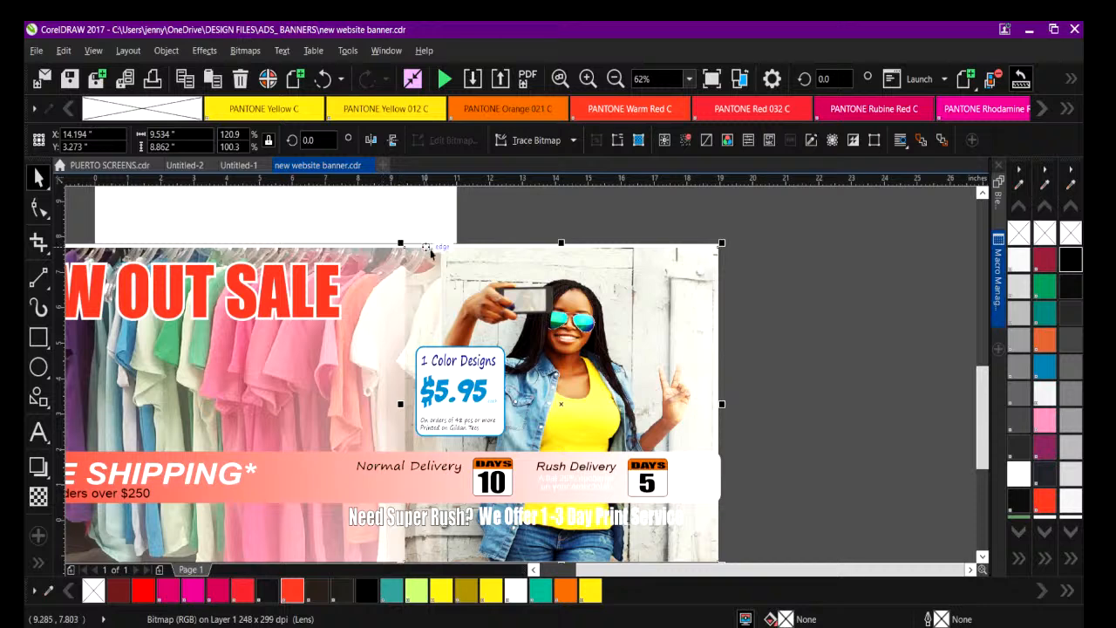
left_click_drag(721, 243, 722, 241)
left_click(335, 223)
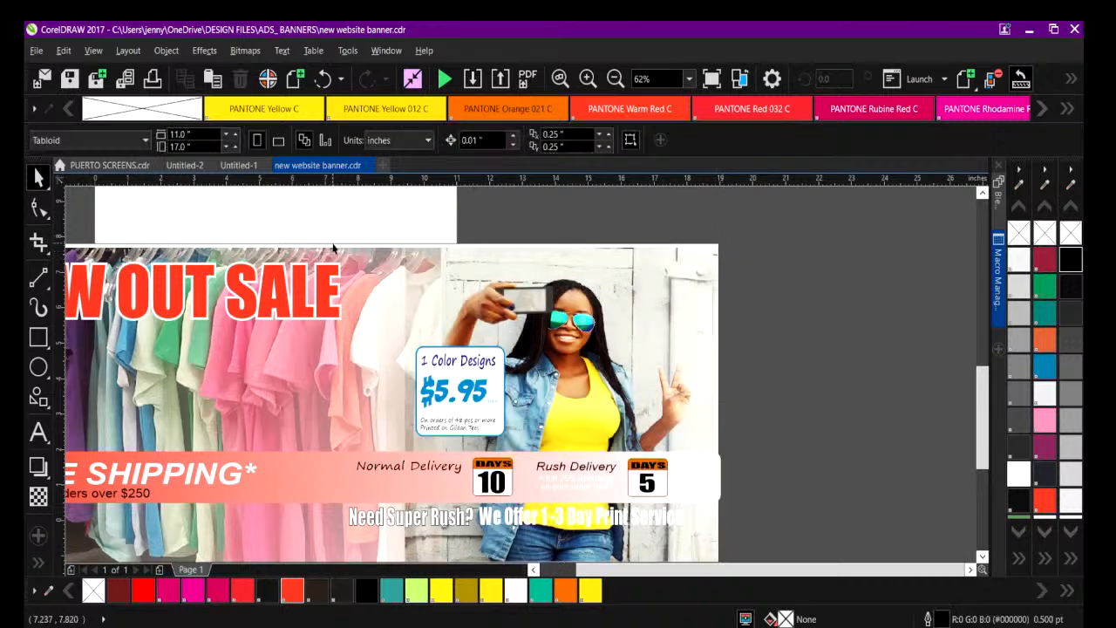
left_click(332, 243)
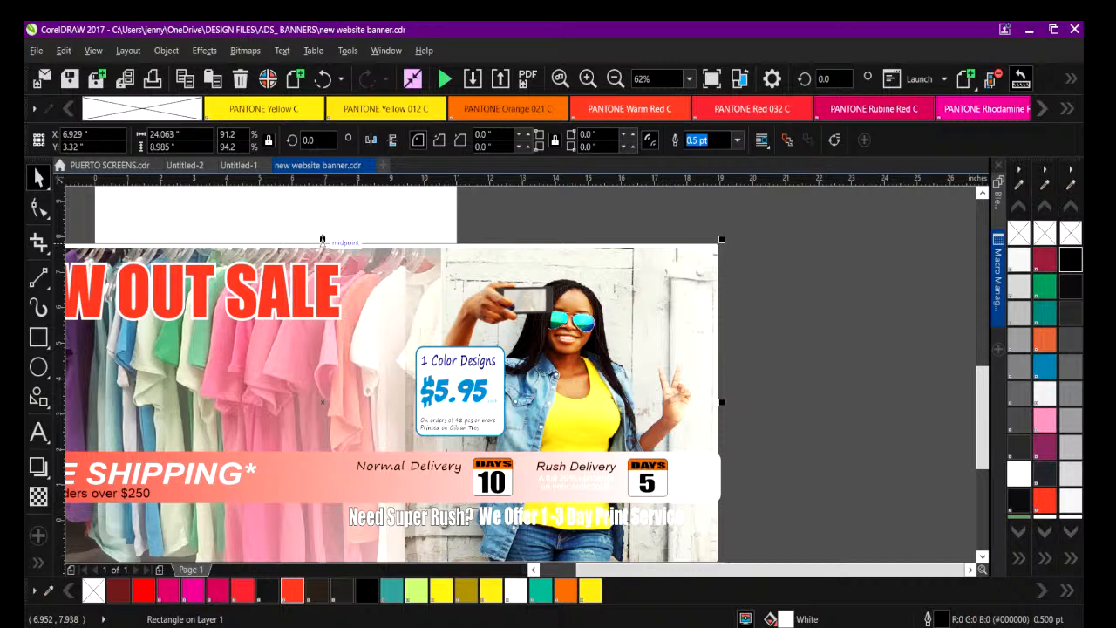
left_click_drag(323, 238, 323, 244)
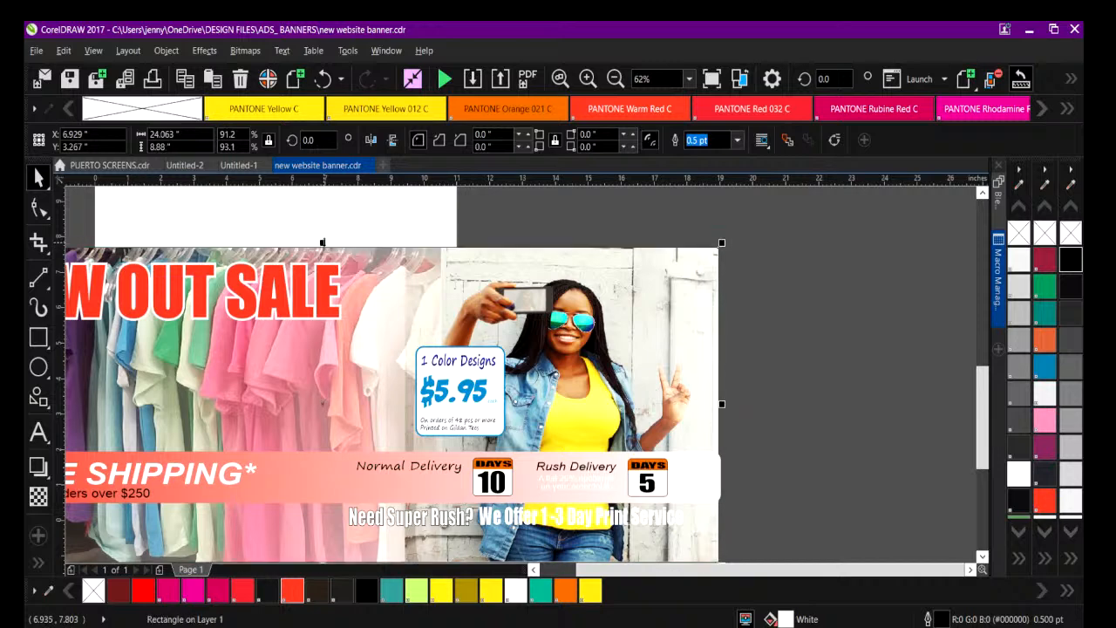
left_click(738, 141)
left_click(699, 153)
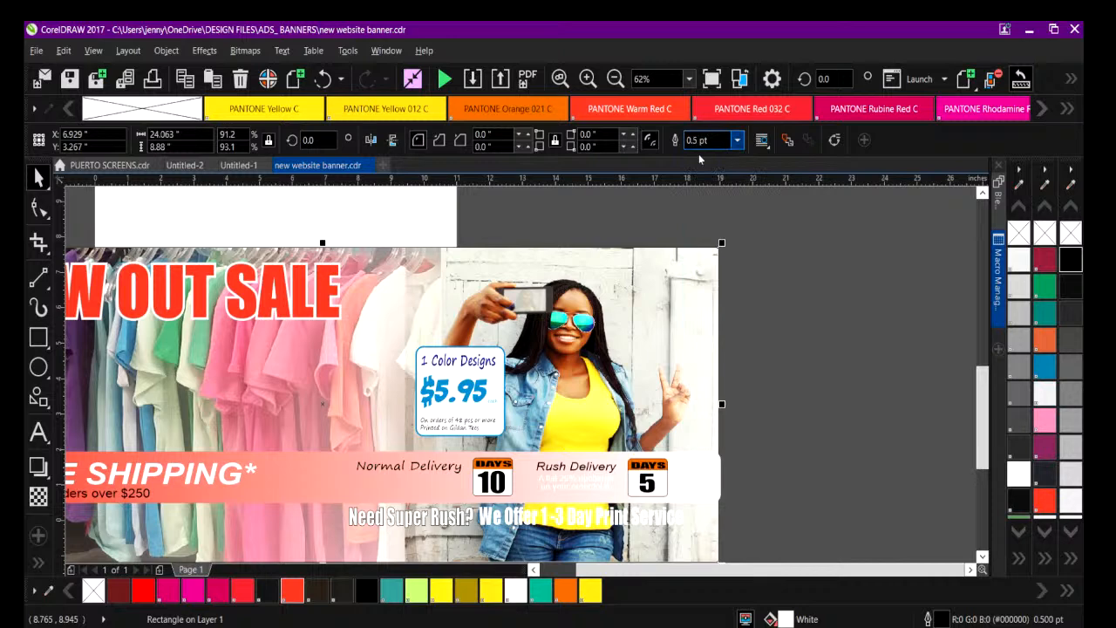
left_click(616, 78)
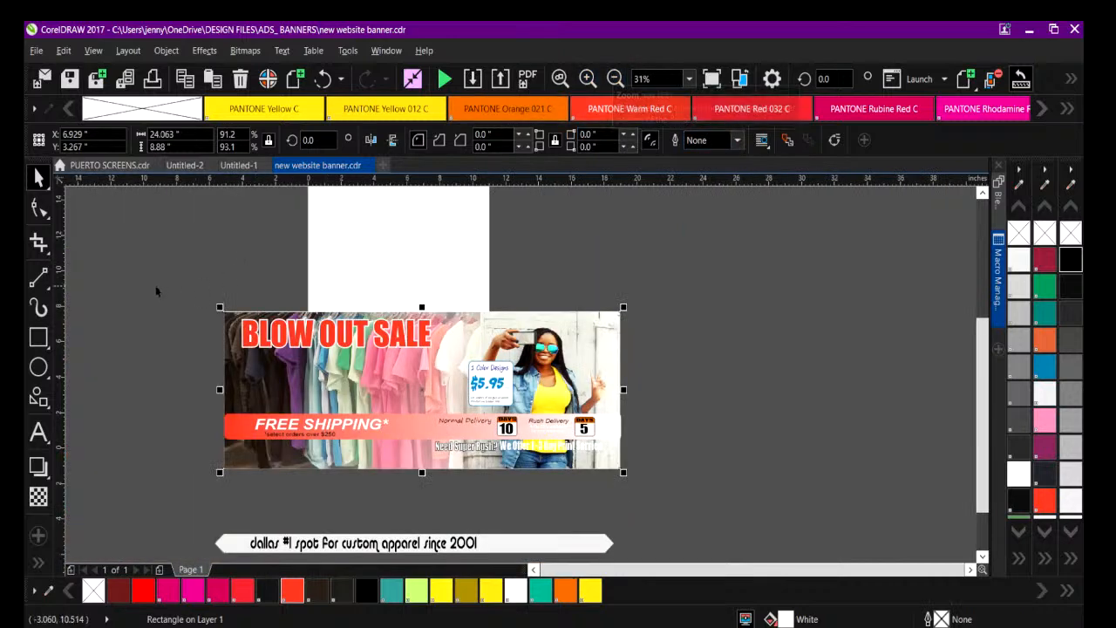
left_click(216, 293)
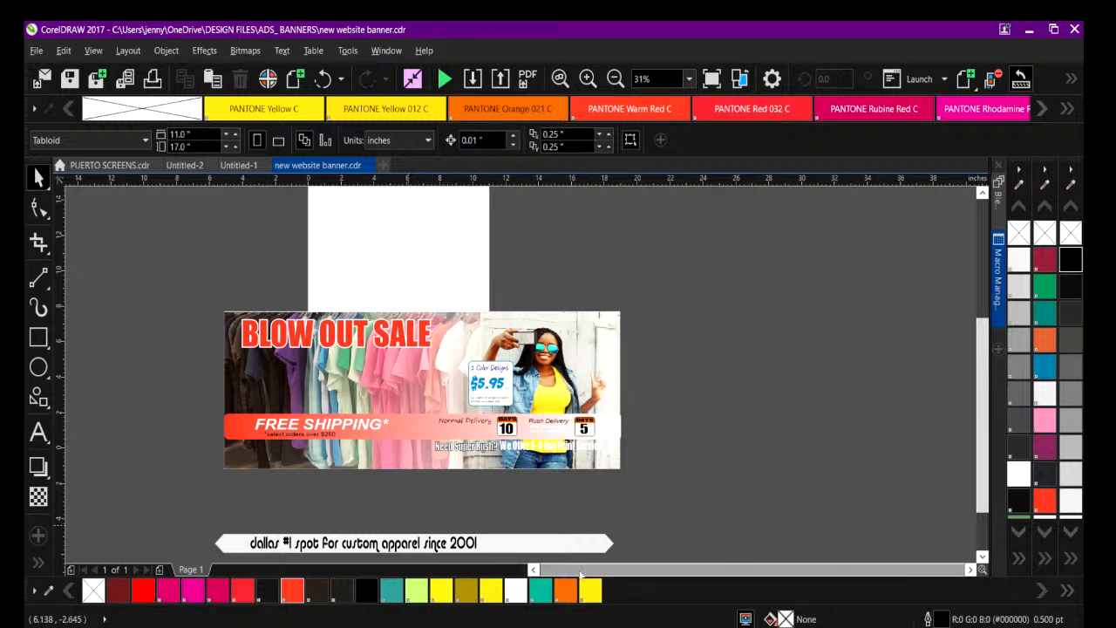
Move the "Need Super Rush? We Offer 1-3 Day Print Service" text off the photo to just below the banner.
left_click(587, 78)
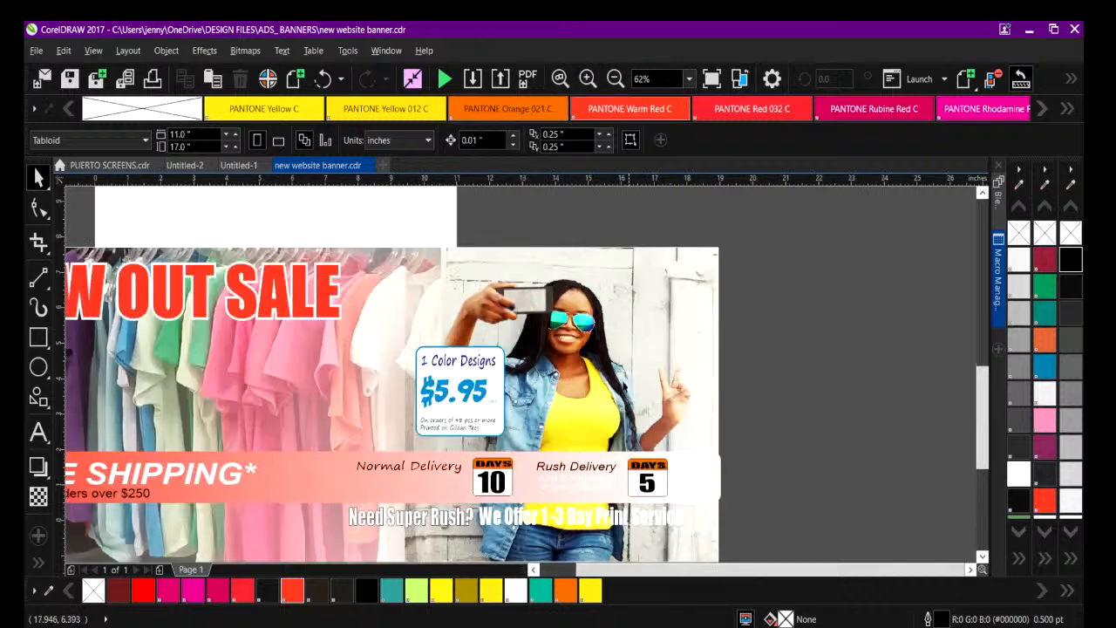
left_click(440, 521)
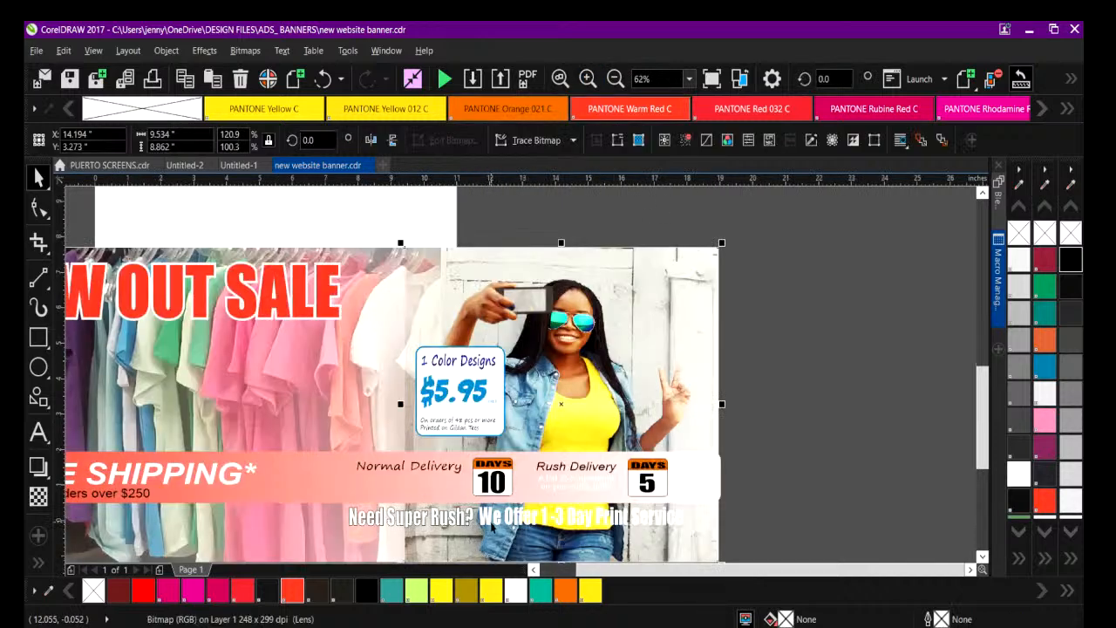
left_click(755, 529)
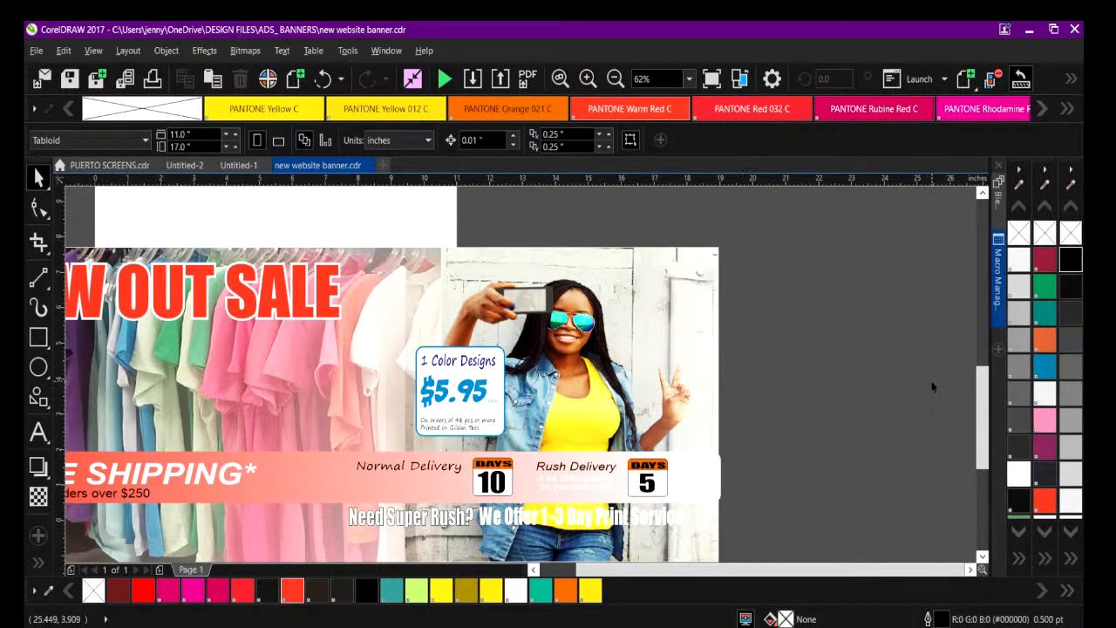
scroll(979, 398, "down", 3)
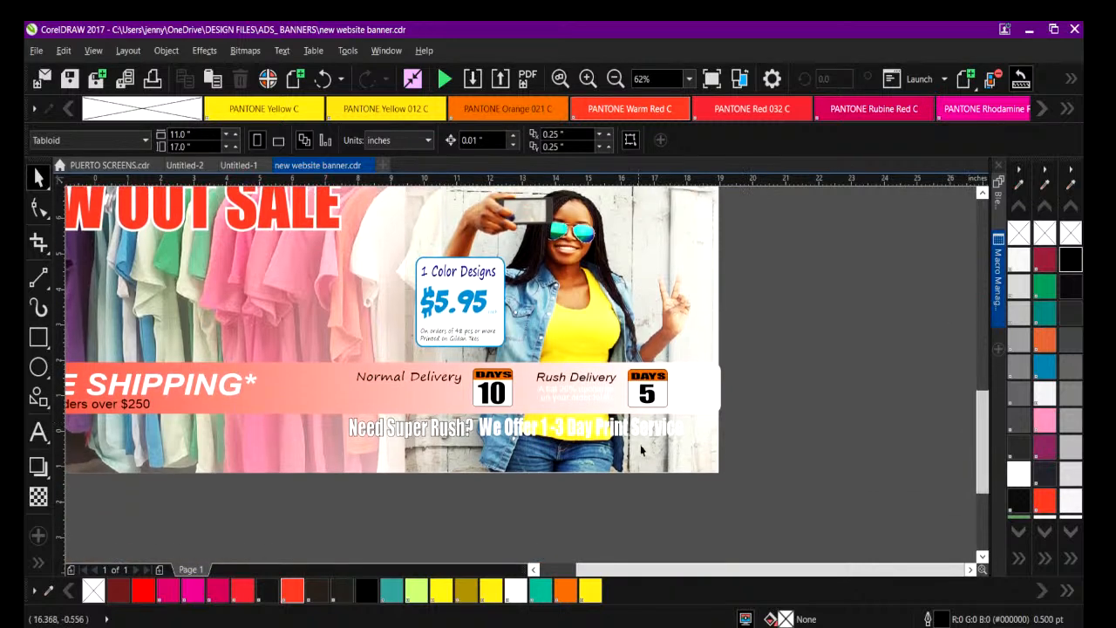
left_click(374, 436)
left_click_drag(374, 436, 376, 511)
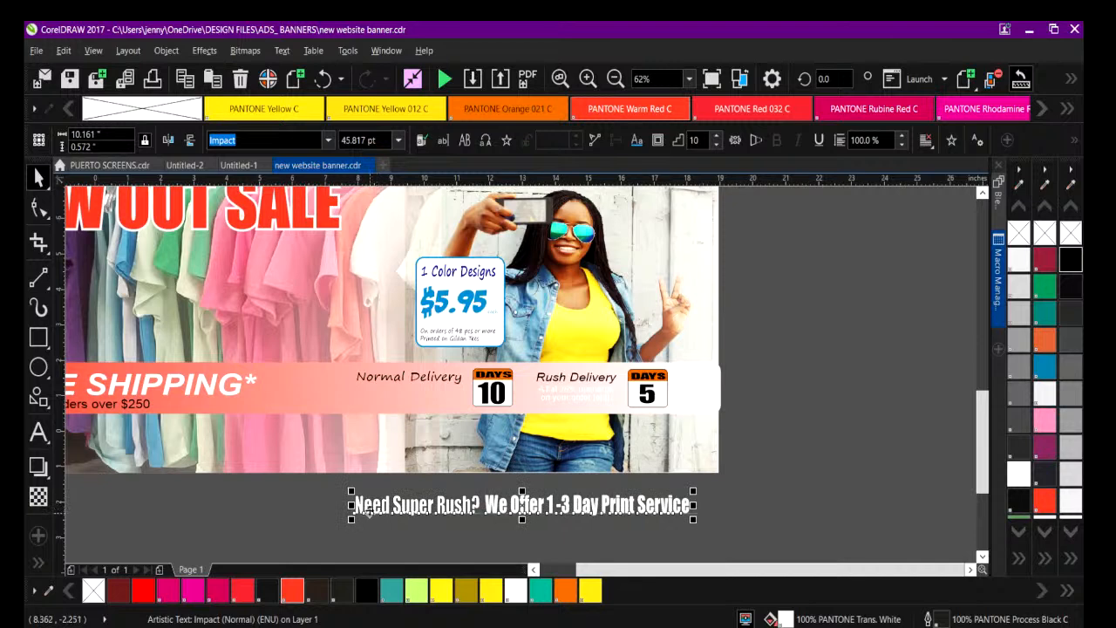
Select the $5.95 price badge's objects, switch to the browser showing tshirtshopdallas.com, and try to sample a color from its page with the palette eyedropper.
left_click_drag(762, 224, 378, 371)
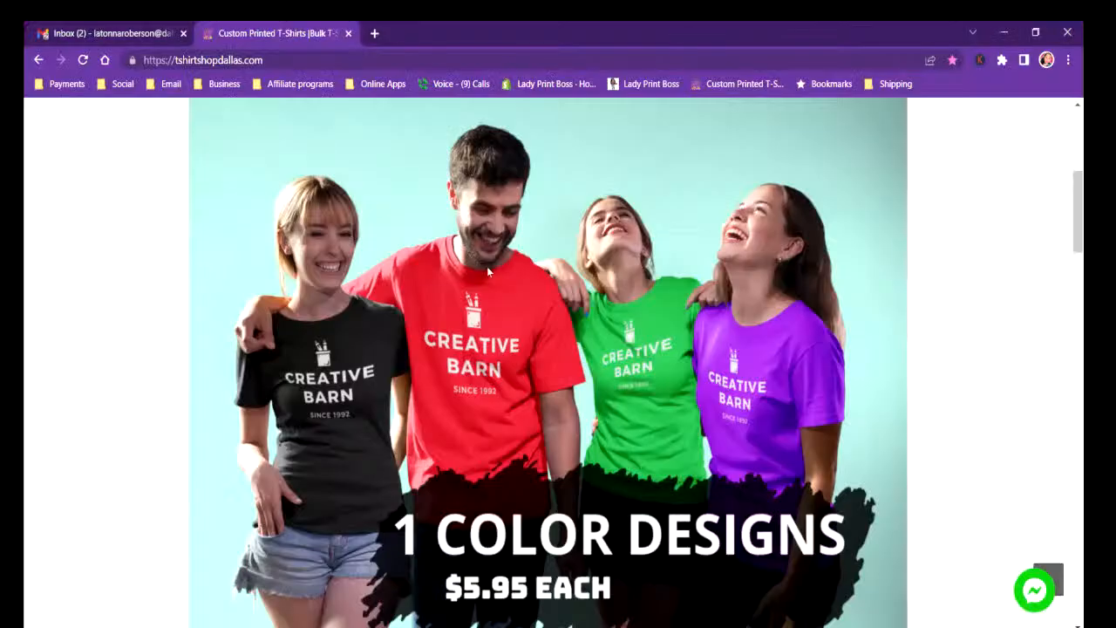
scroll(505, 394, "up", 5)
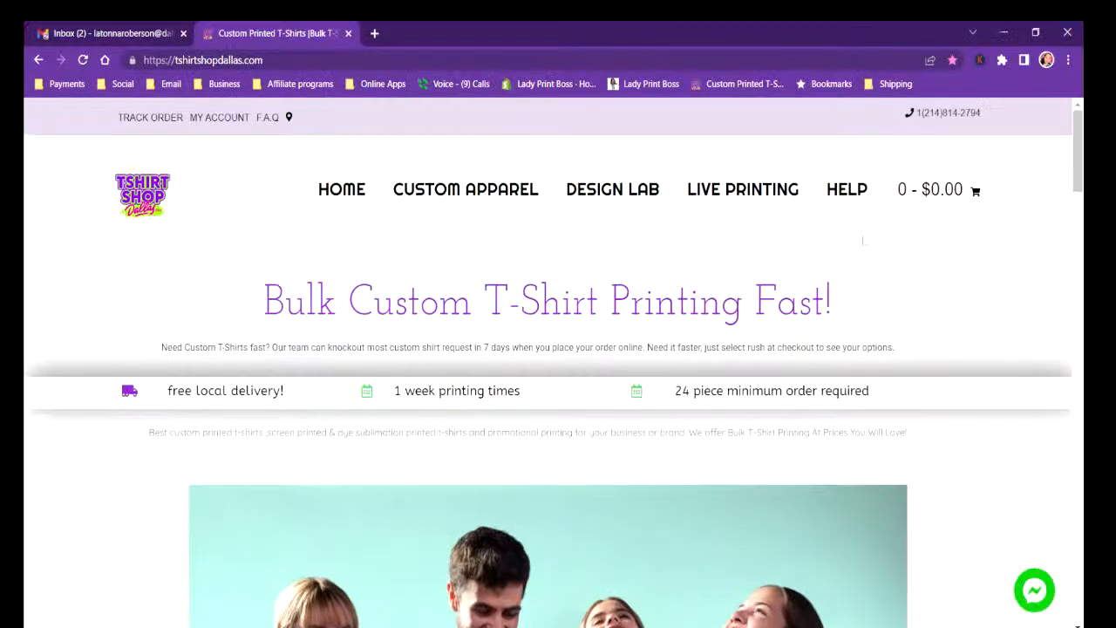
left_click_drag(983, 32, 463, 80)
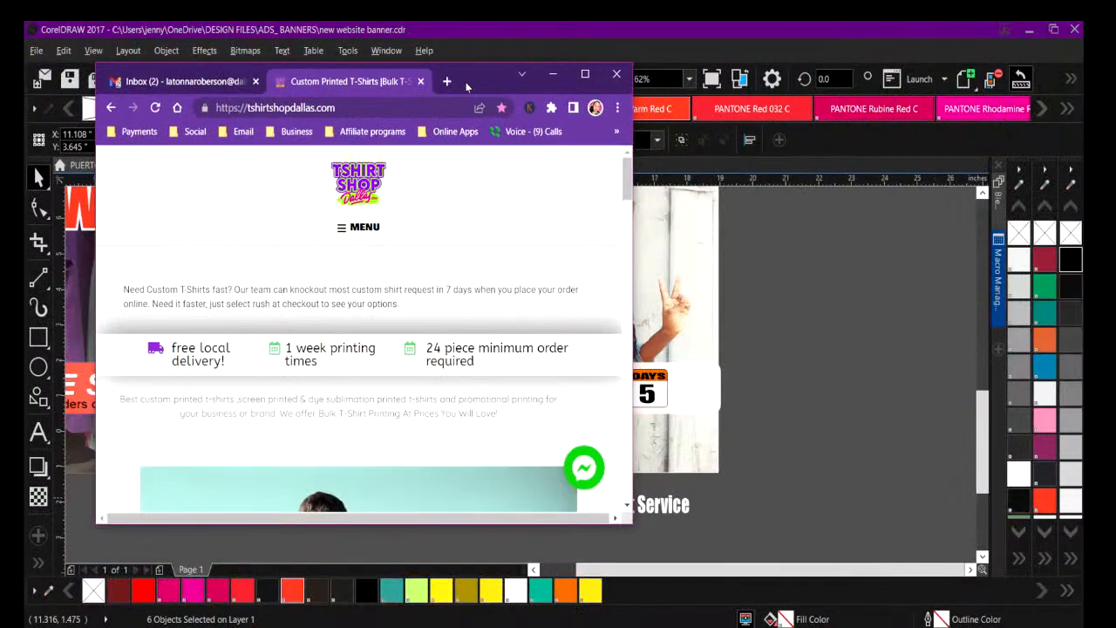
left_click(1019, 184)
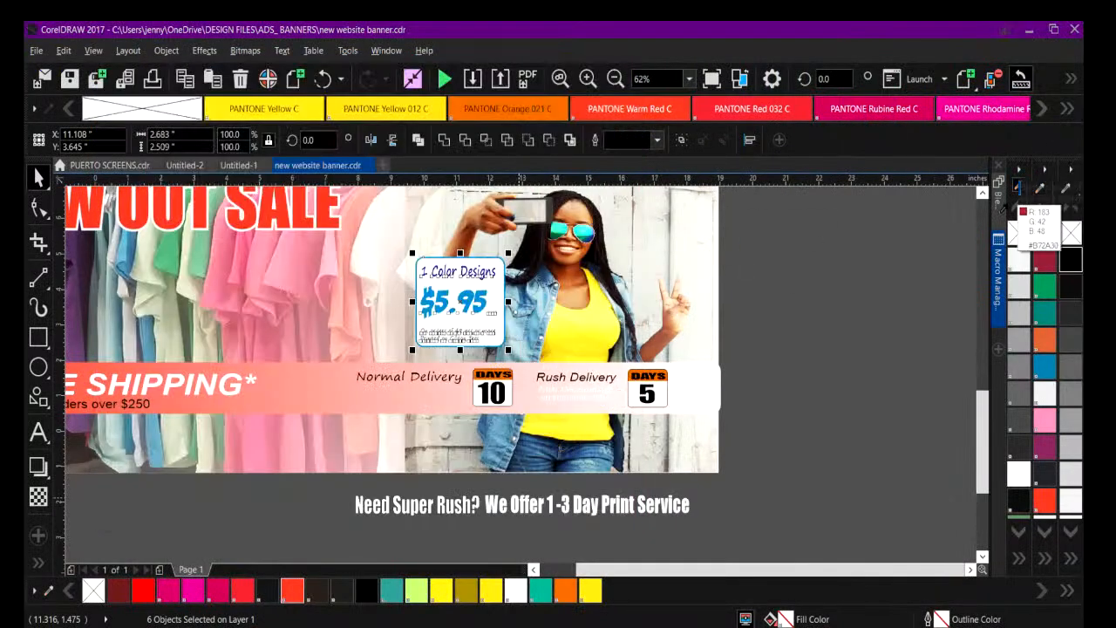
left_click(851, 314)
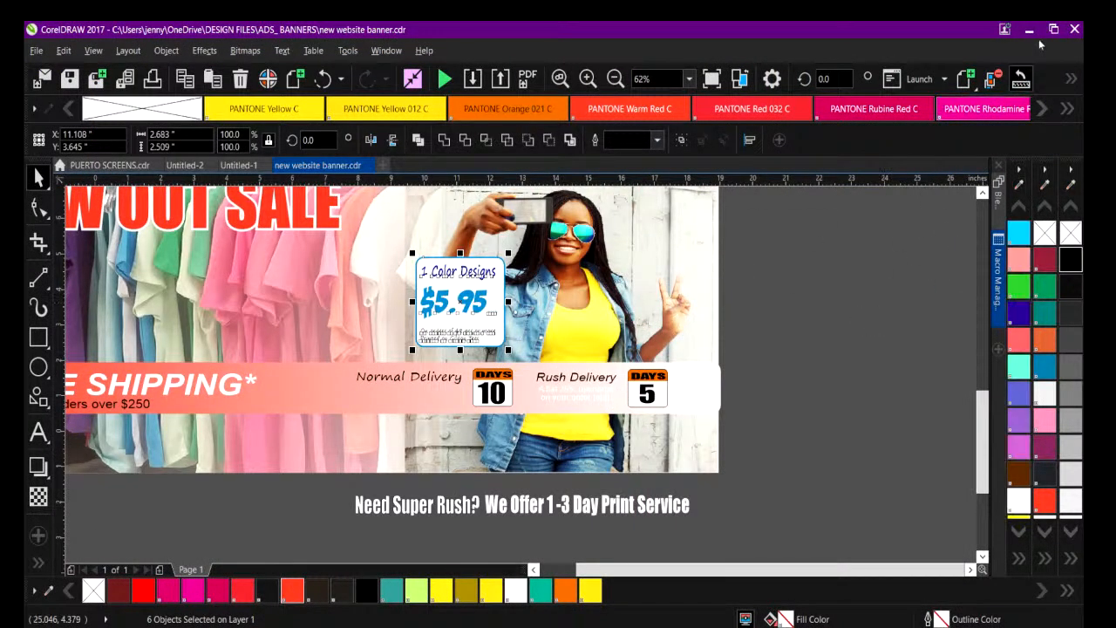
Reduce CorelDRAW to a smaller window and clear the open File Explorer windows off the desktop.
left_click(1053, 31)
left_click_drag(956, 34, 598, 162)
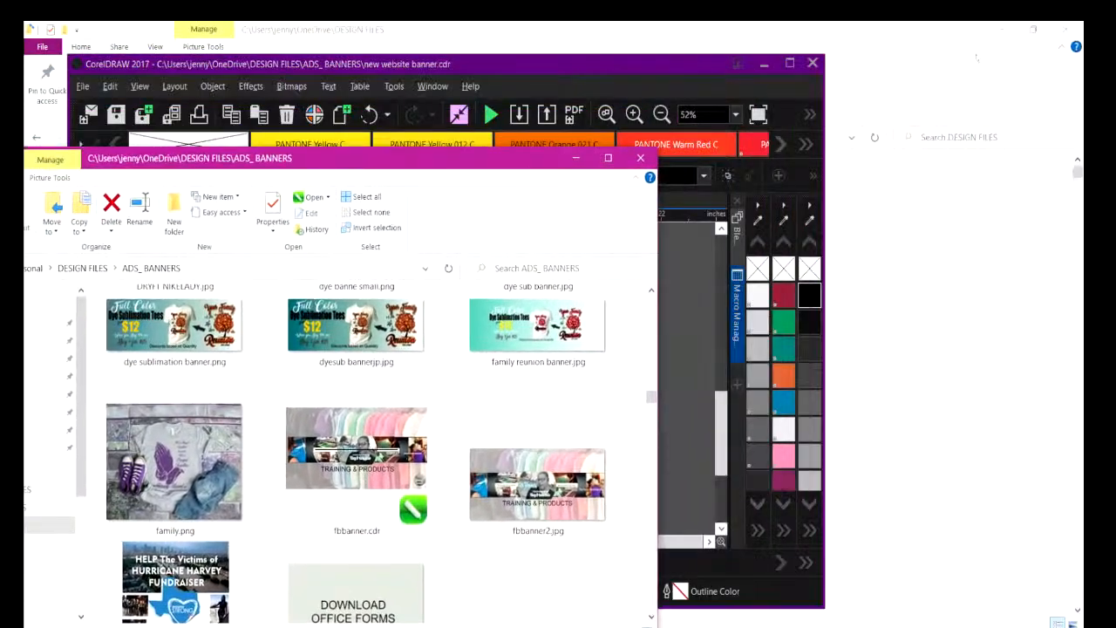
left_click(1001, 33)
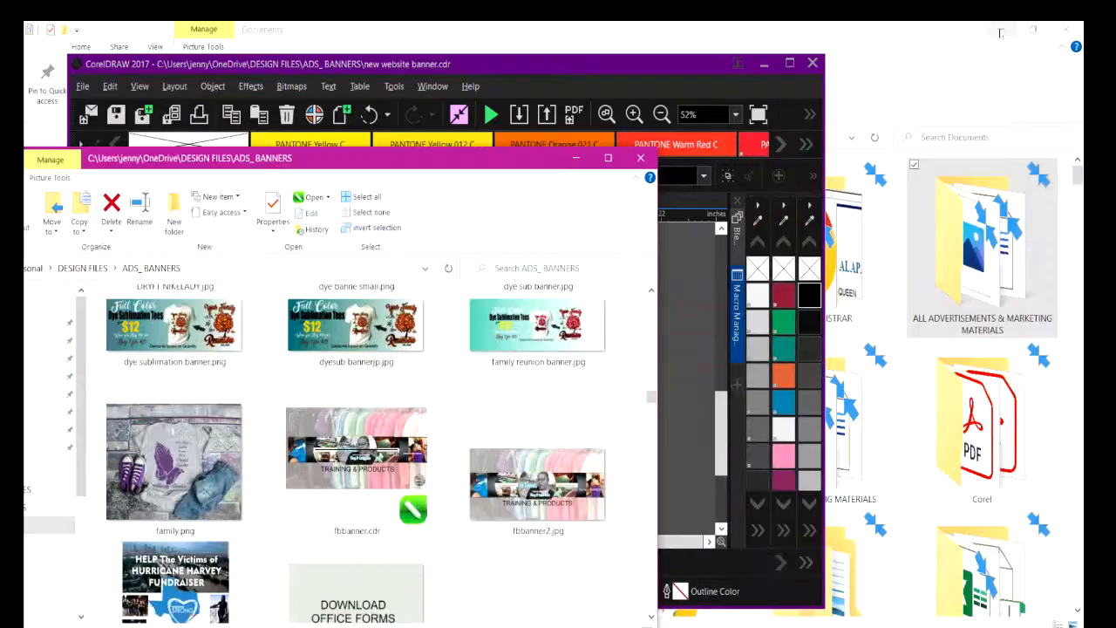
left_click(1001, 33)
left_click(1001, 34)
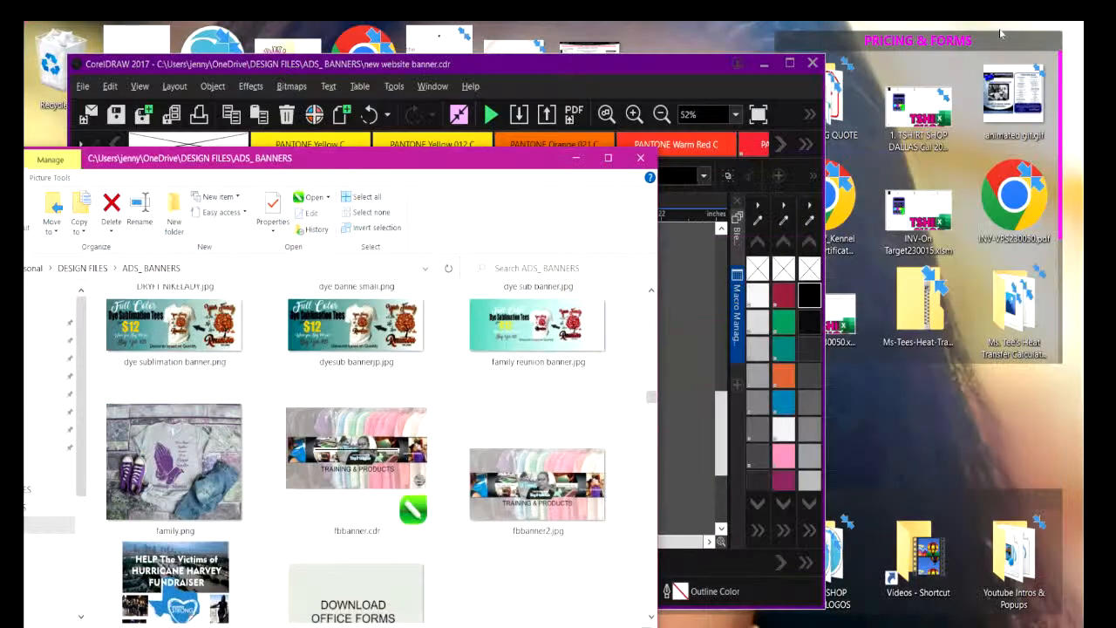
left_click_drag(493, 171, 758, 214)
left_click(752, 155)
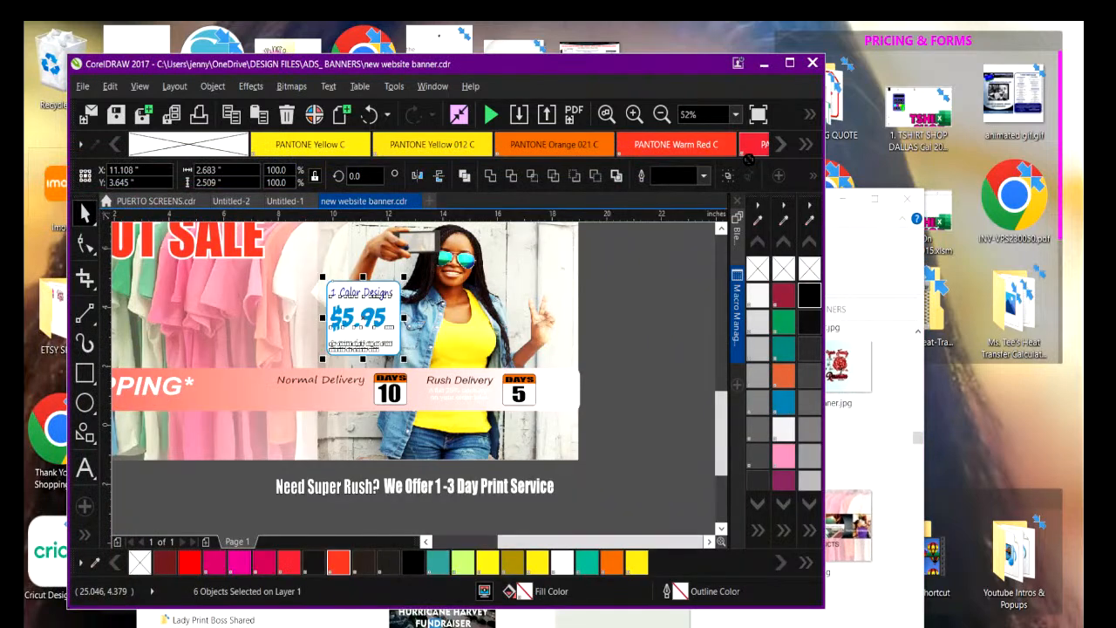
left_click(908, 199)
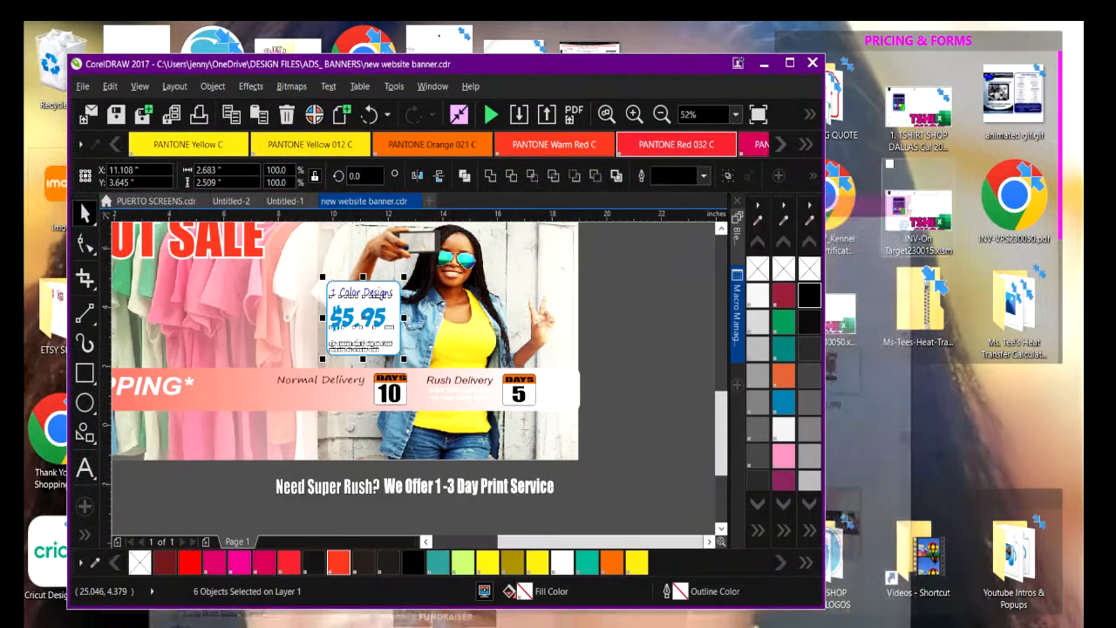
Bring the shop website's browser window forward and arrange it side by side with the CorelDRAW window.
key("alt+Tab")
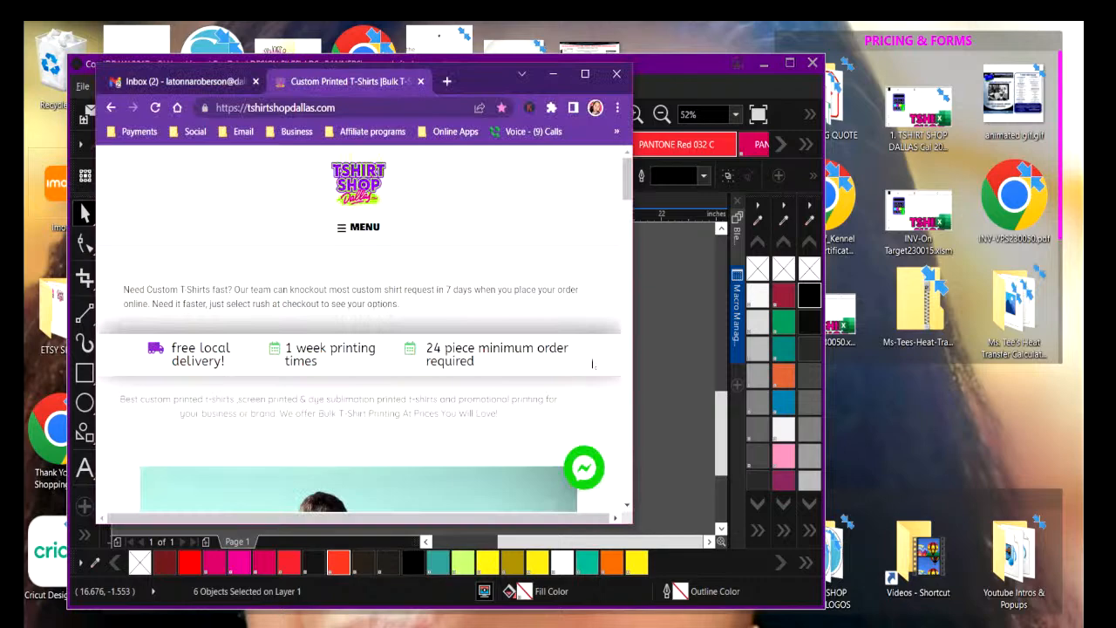
left_click_drag(467, 82, 902, 54)
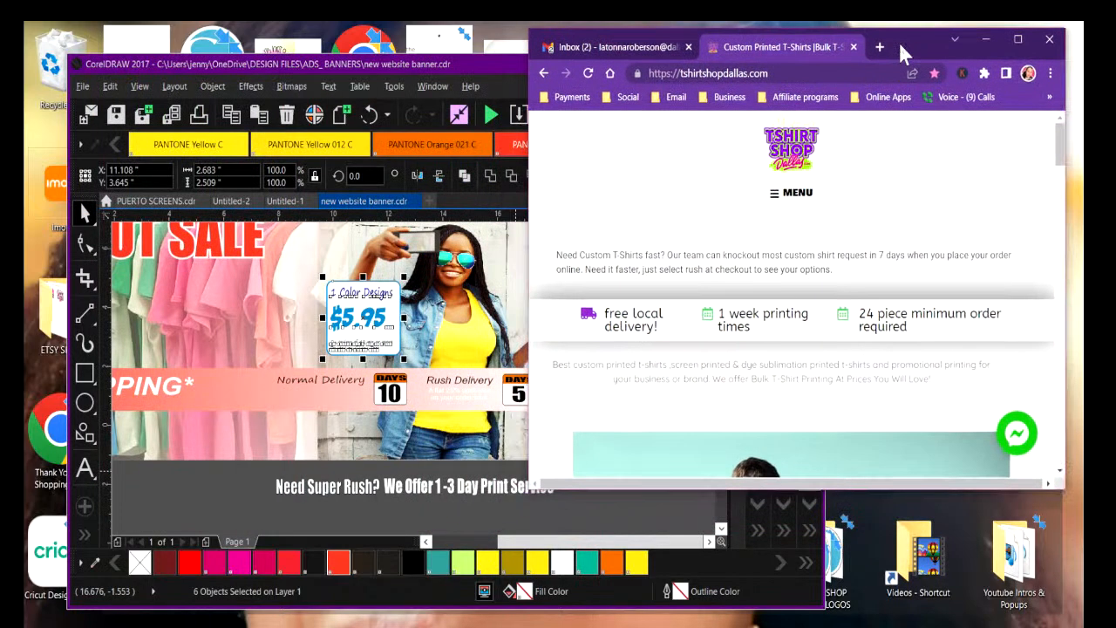
left_click_drag(502, 64, 192, 58)
Sample a color from the Tshirt Shop Dallas logo on the website into the document palette with the eyedropper.
left_click(448, 216)
left_click(598, 457)
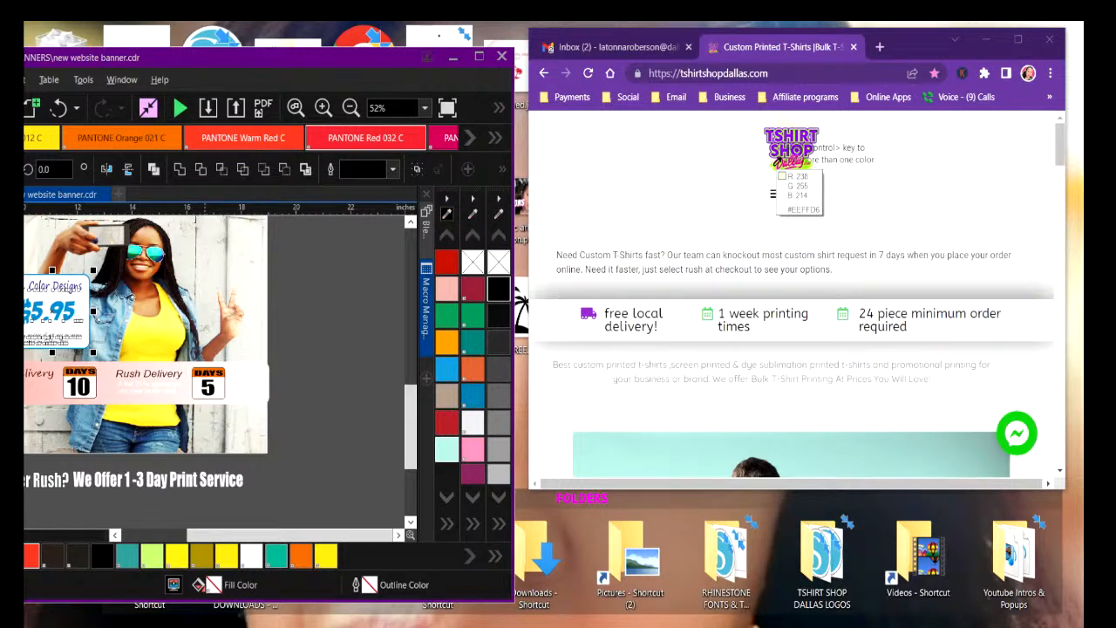
left_click(773, 165)
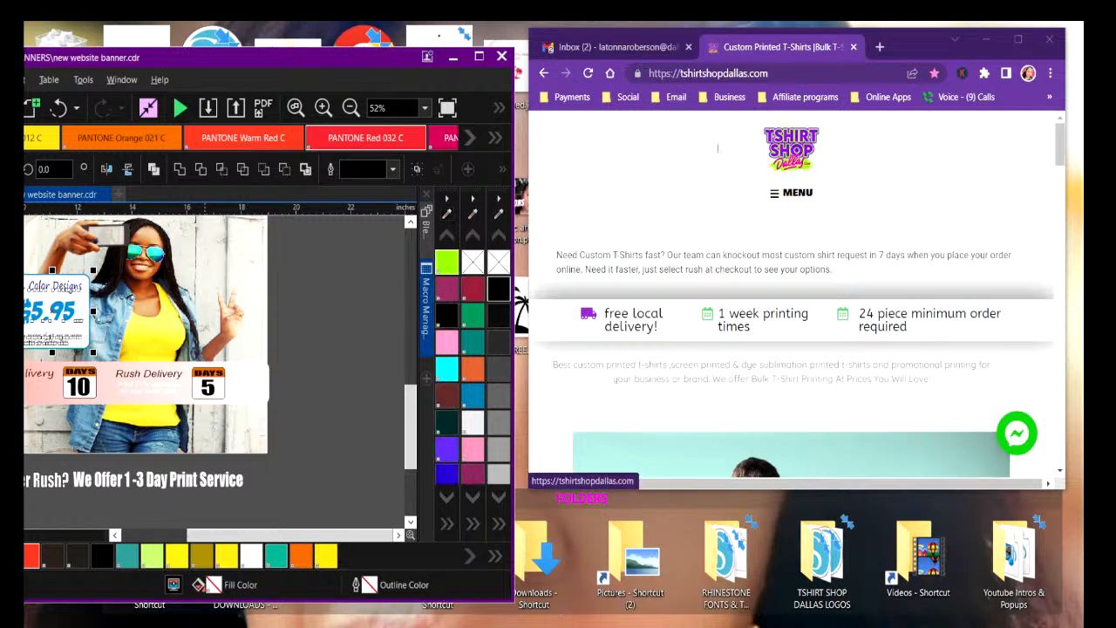
Sample another color from the Tshirt Shop Dallas logo into the document palette with the eyedropper and maximize the CorelDRAW window.
left_click(447, 212)
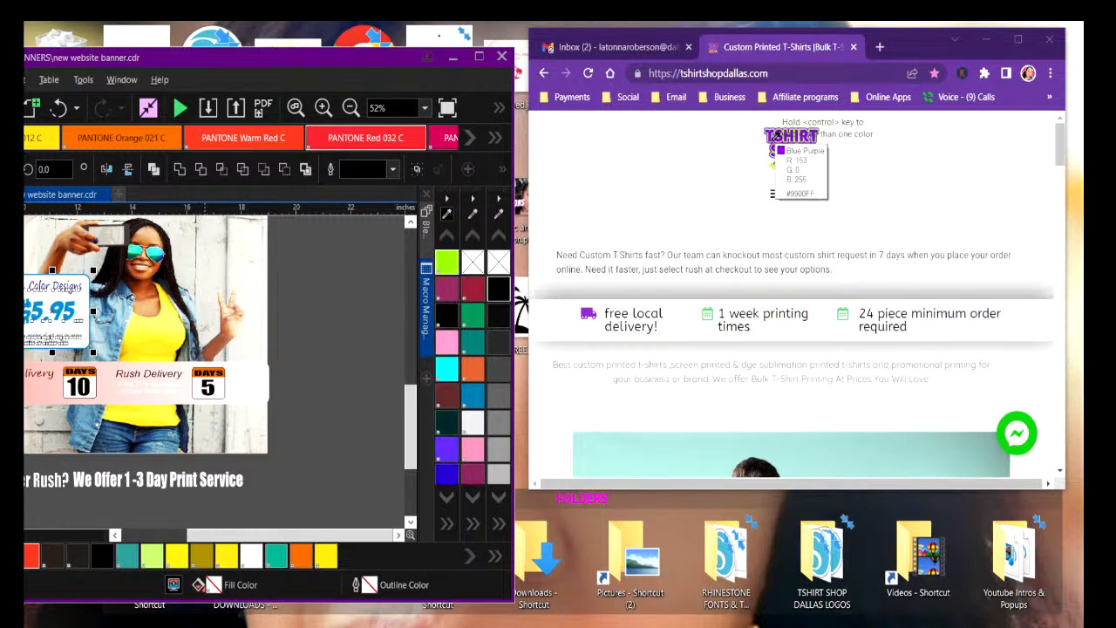
left_click(773, 149)
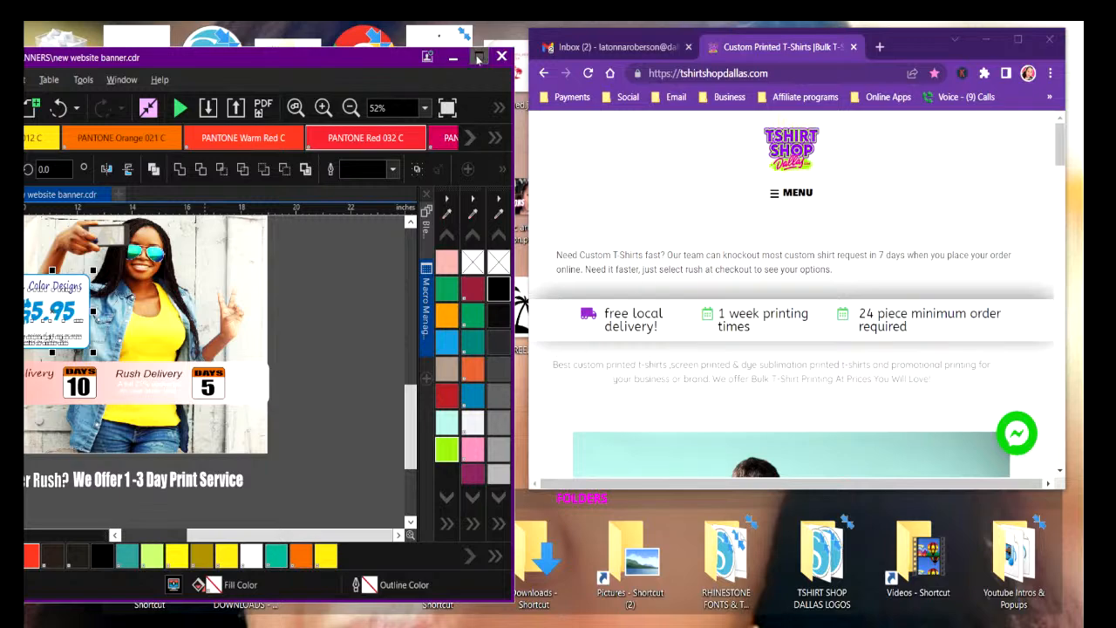
scroll(835, 349, "down", 10)
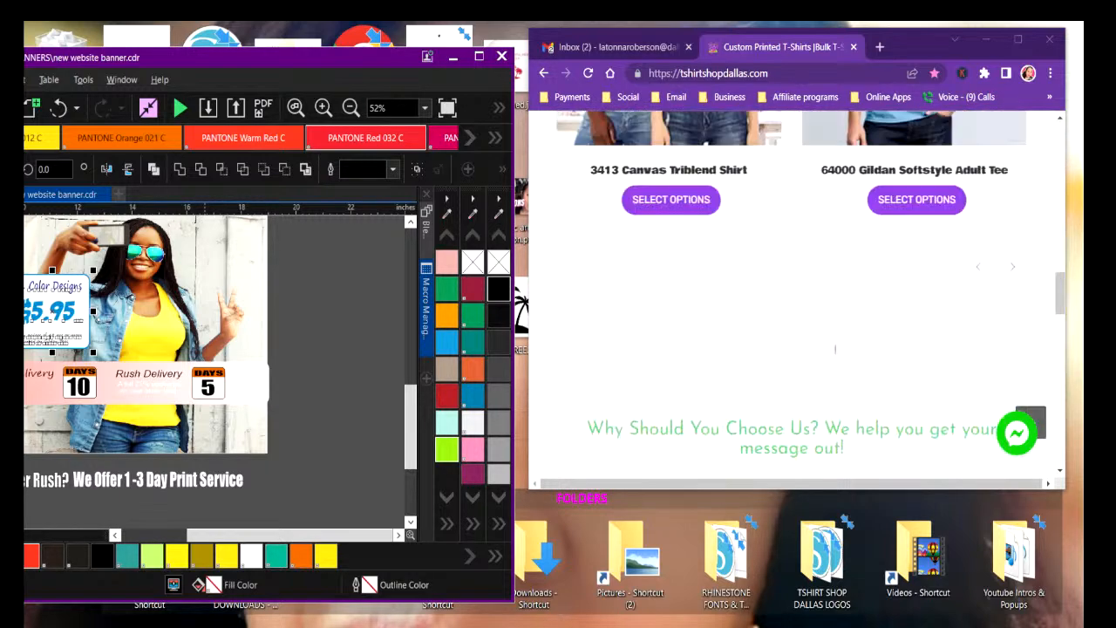
scroll(835, 349, "up", 10)
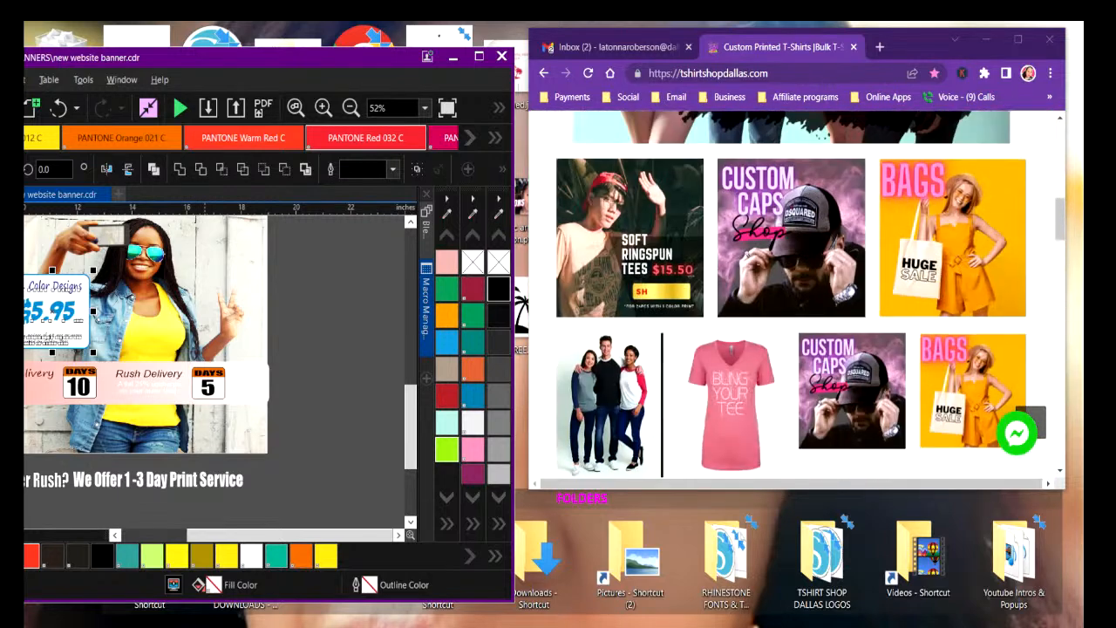
left_click(478, 57)
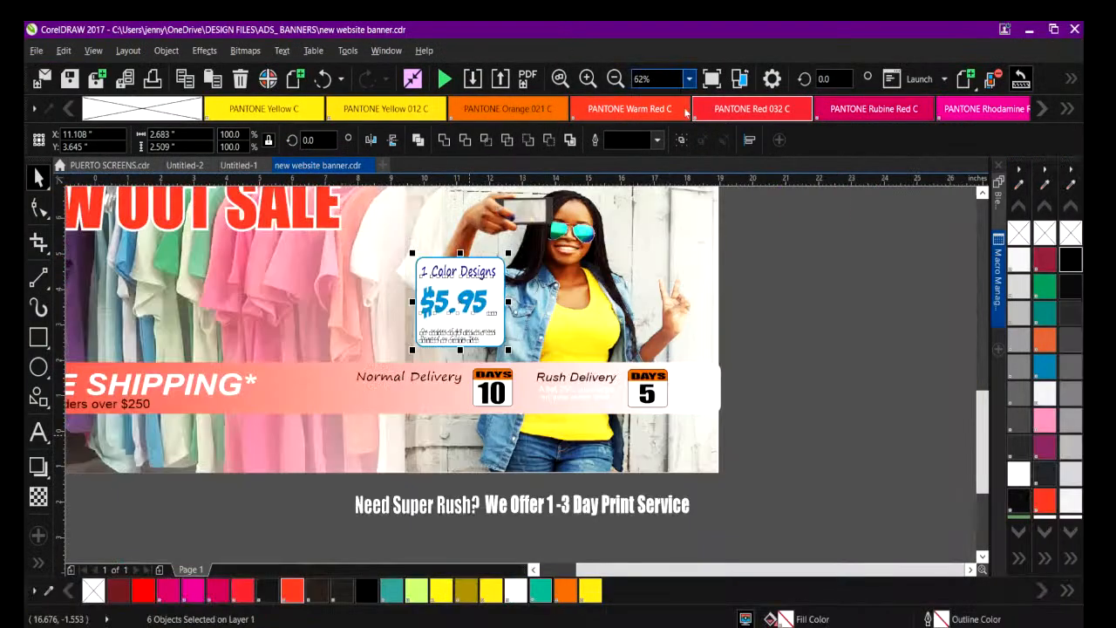
Enlarge the $5.95 price badge to about 3.24 by 3.03 inches and move it under the start of the BLOW OUT SALE headline.
scroll(975, 457, "up", 2)
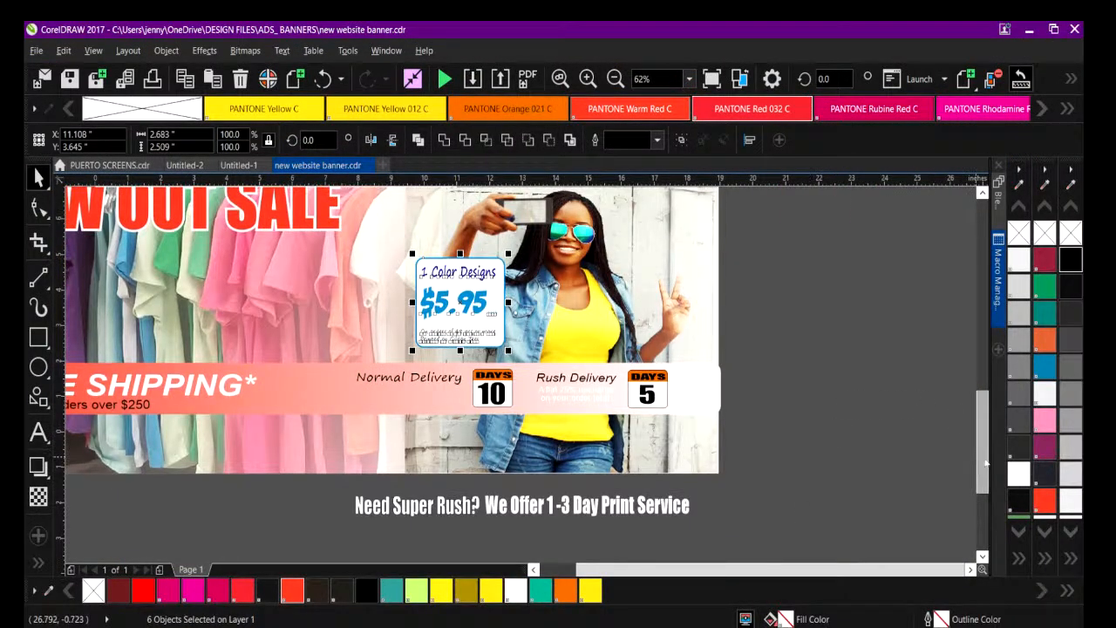
left_click_drag(675, 572, 636, 573)
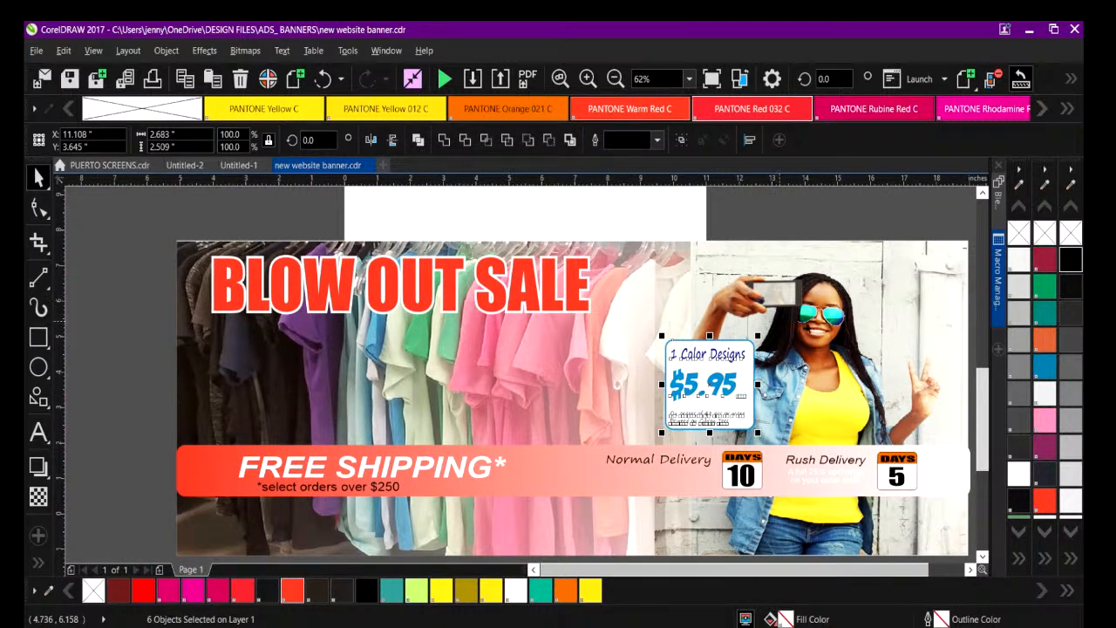
scroll(942, 378, "down", 1)
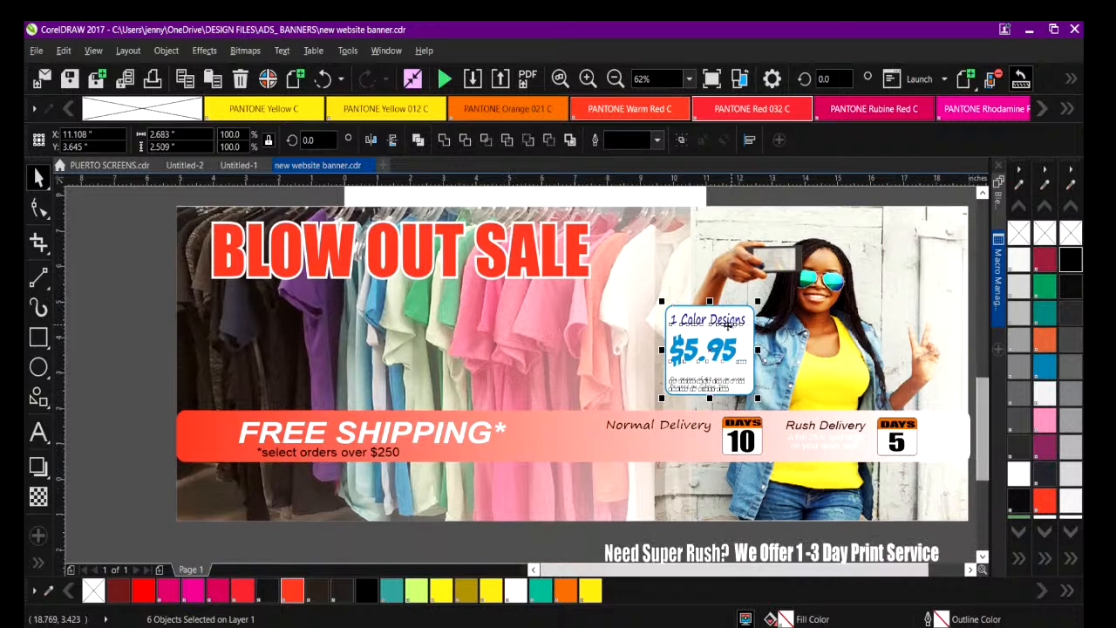
left_click_drag(662, 302, 621, 281)
left_click_drag(693, 342, 449, 323)
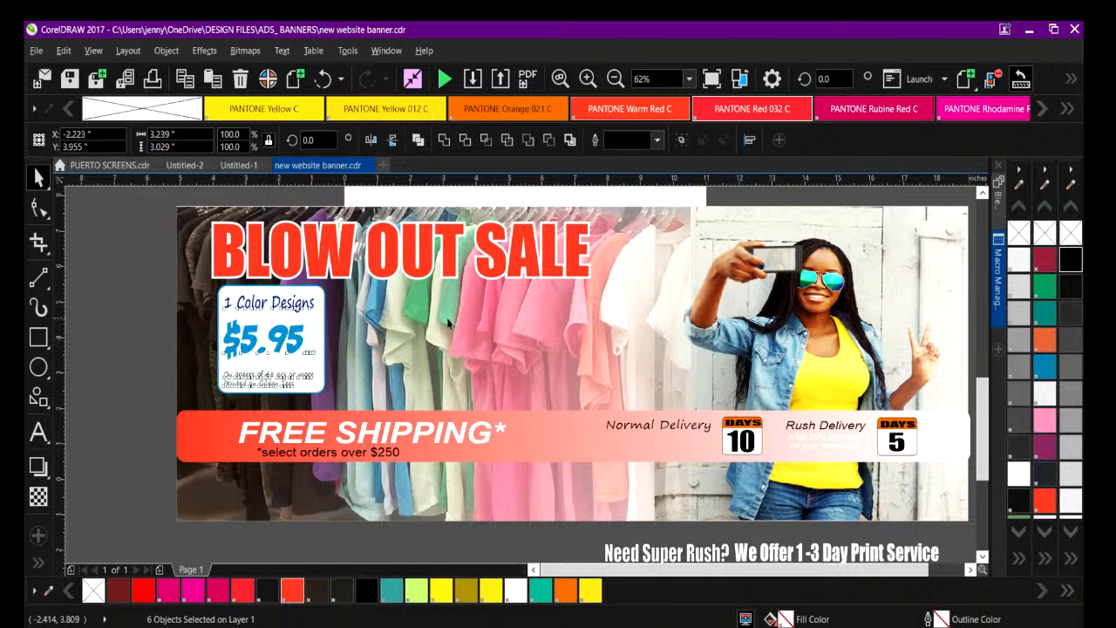
Add the artistic text "BASIC TEE" on the empty workspace beside the banner.
left_click(38, 432)
left_click(87, 412)
type("ALL IN")
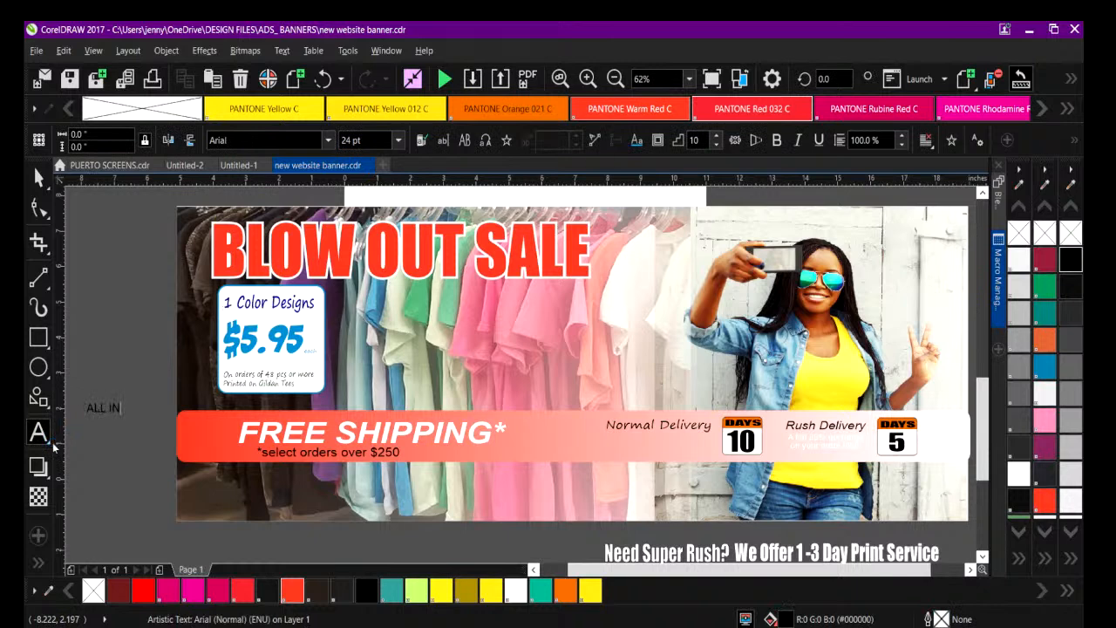
key("BackSpace")
key("BackSpace")
key("BackSpace")
key("BackSpace")
key("BackSpace")
key("BackSpace")
key("BackSpace")
key("BackSpace")
key("BackSpace")
key("BackSpace")
key("BackSpace")
type("BASIC TEE")
key("Escape")
Enlarge the BASIC TEE text to about 111 pt and place it beside the price badge, beneath the headline.
left_click_drag(149, 399, 210, 390)
left_click_drag(104, 421, 350, 366)
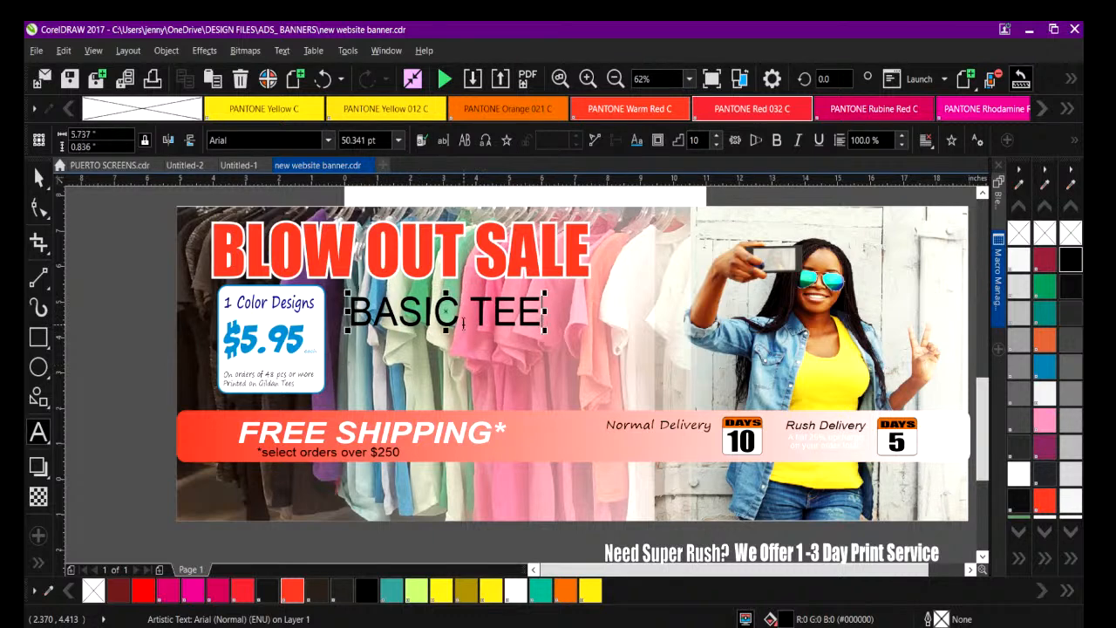
left_click_drag(543, 326, 611, 346)
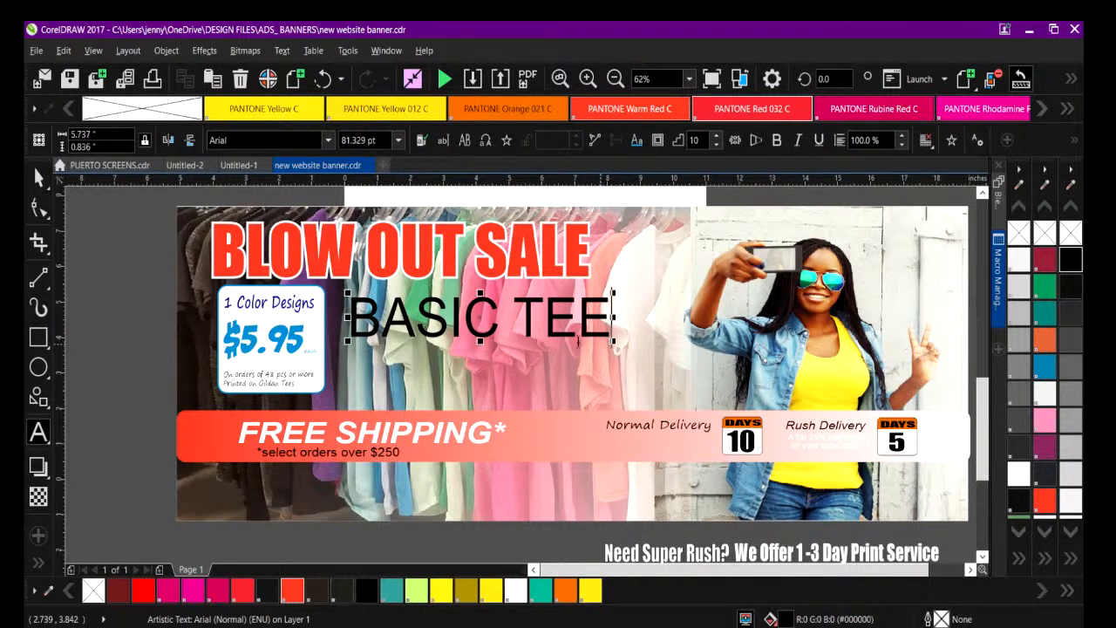
Extend the BASIC TEE text so that it reads "INSTOCK BASIC TEES".
left_click_drag(349, 315, 631, 312)
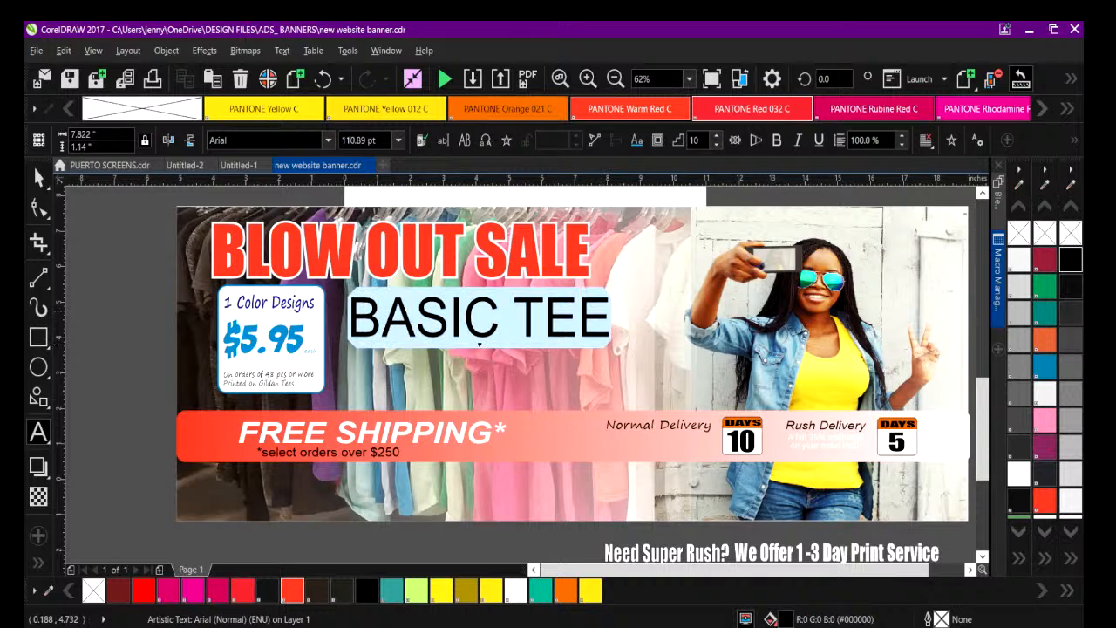
left_click(348, 319)
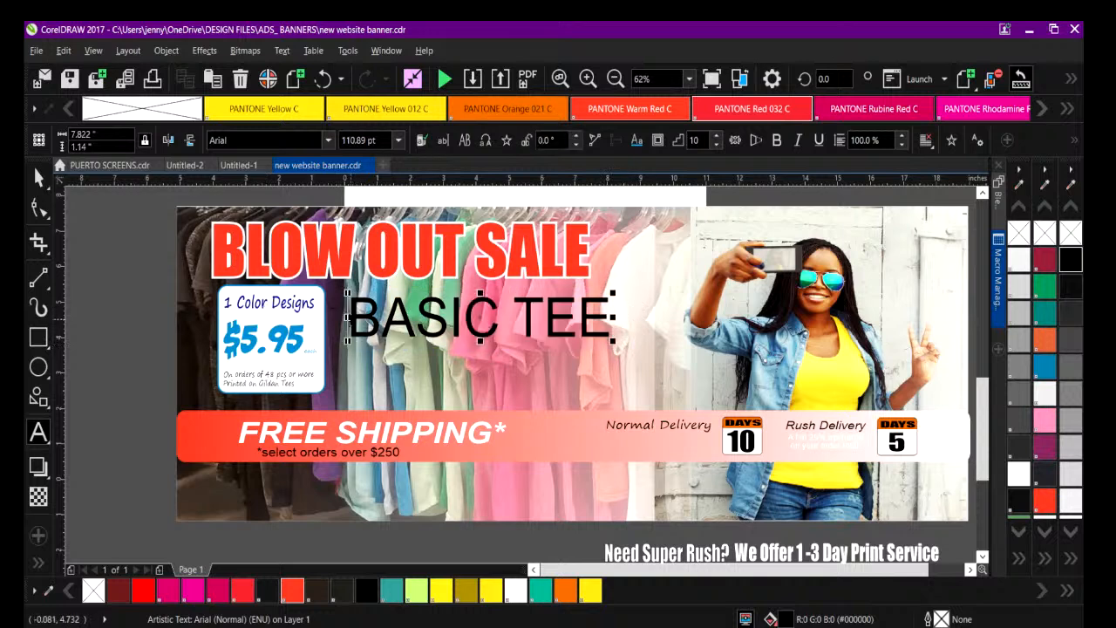
type("INSTOCK")
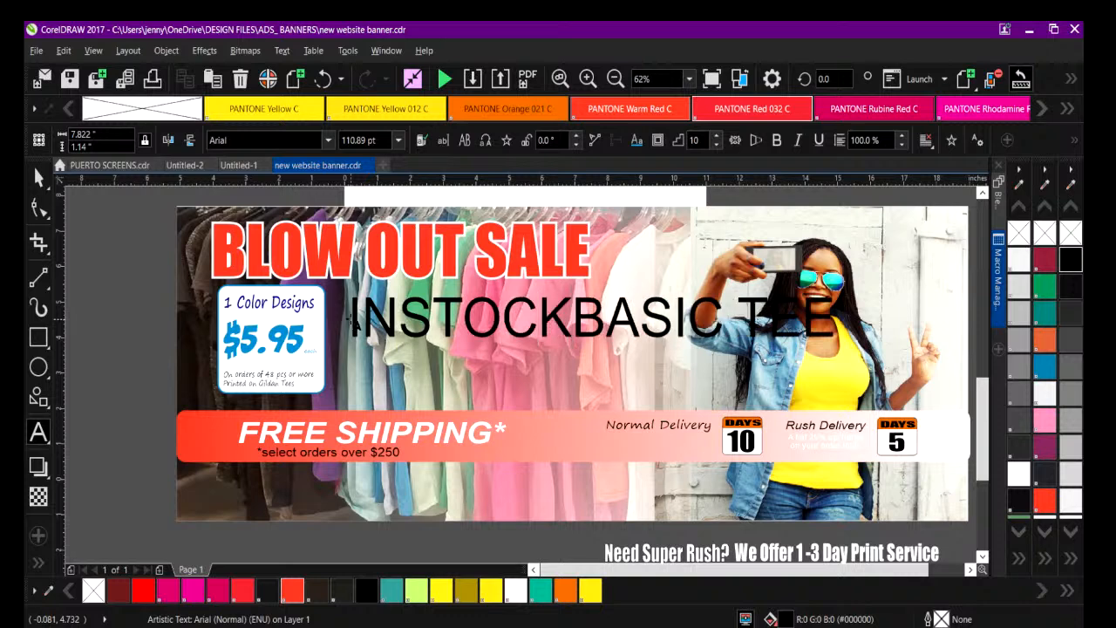
type(" B")
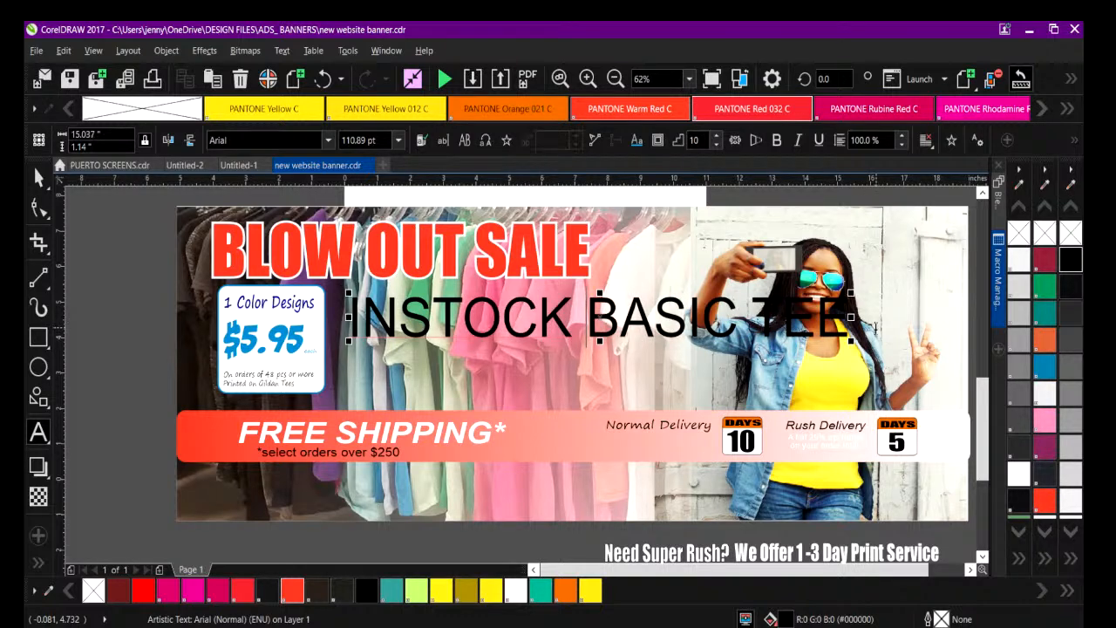
type("A")
key("BackSpace")
type("S")
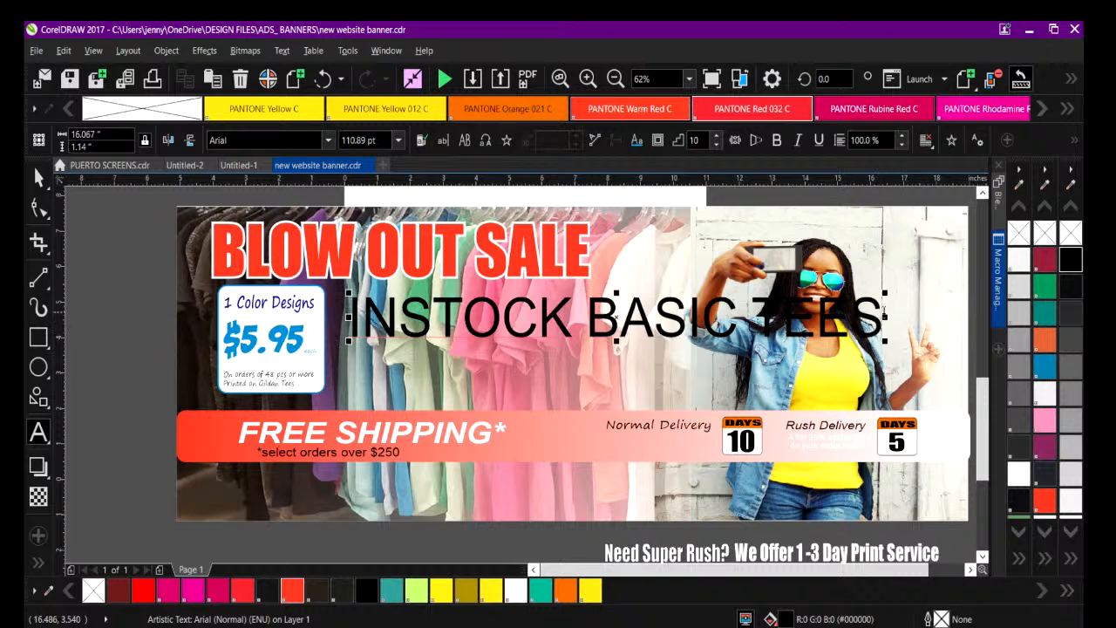
Scale the INSTOCK BASIC TEES text down to about 56 pt and nudge it up toward the headline.
left_click_drag(886, 291, 625, 313)
key("Up")
key("Up")
key("Up")
key("Up")
key("Up")
key("Up")
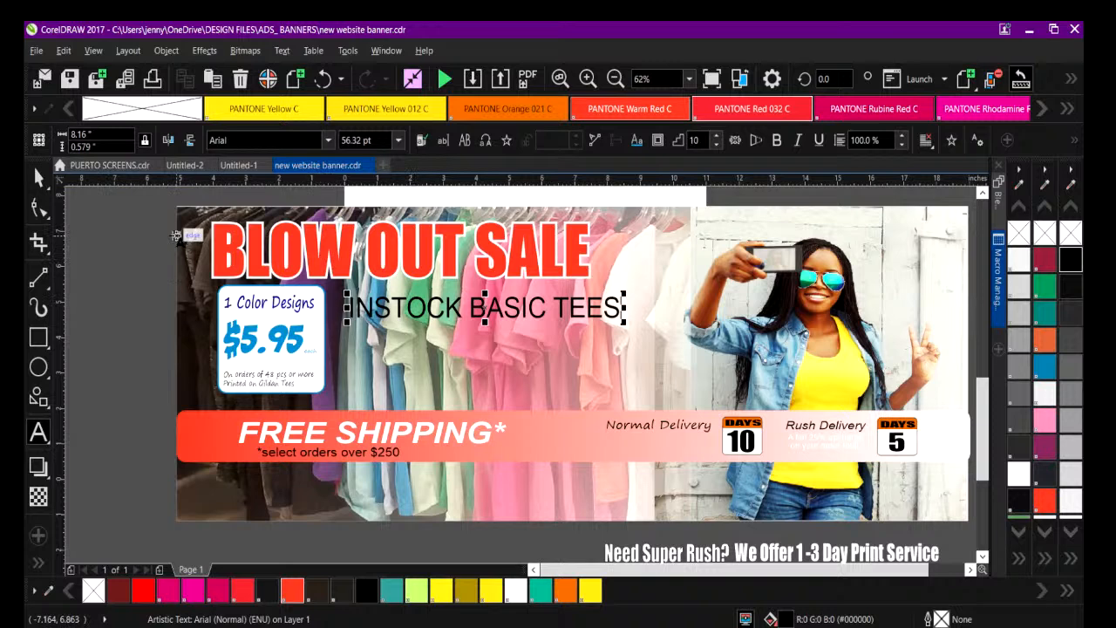
Check the BLOW OUT SALE headline's font and set the INSTOCK BASIC TEES text to the same Impact font.
left_click(38, 177)
left_click(392, 311)
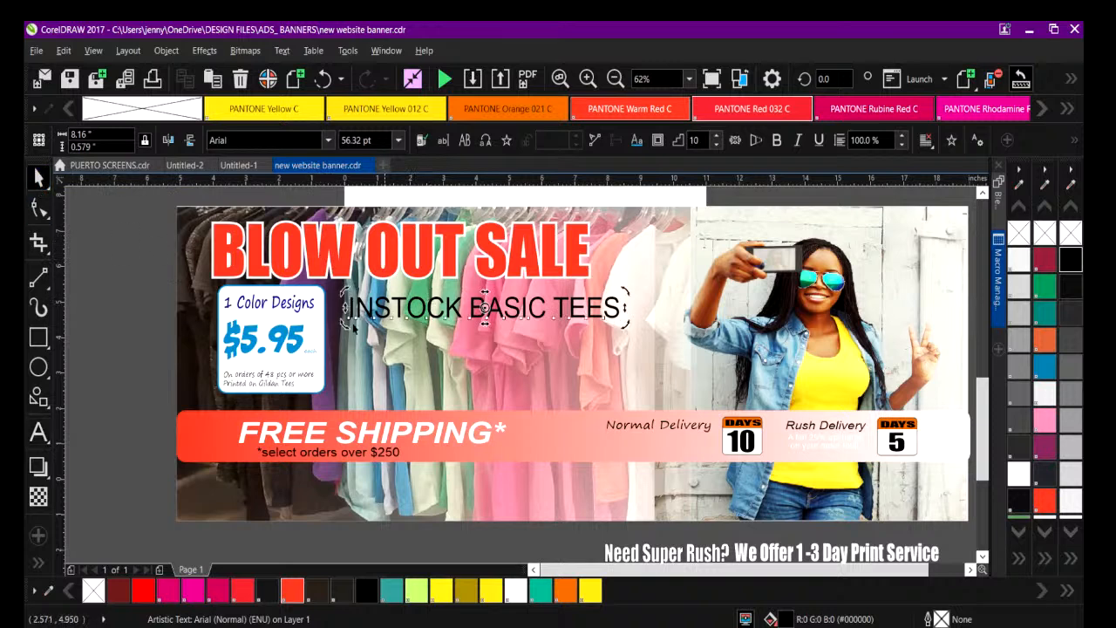
left_click(49, 444)
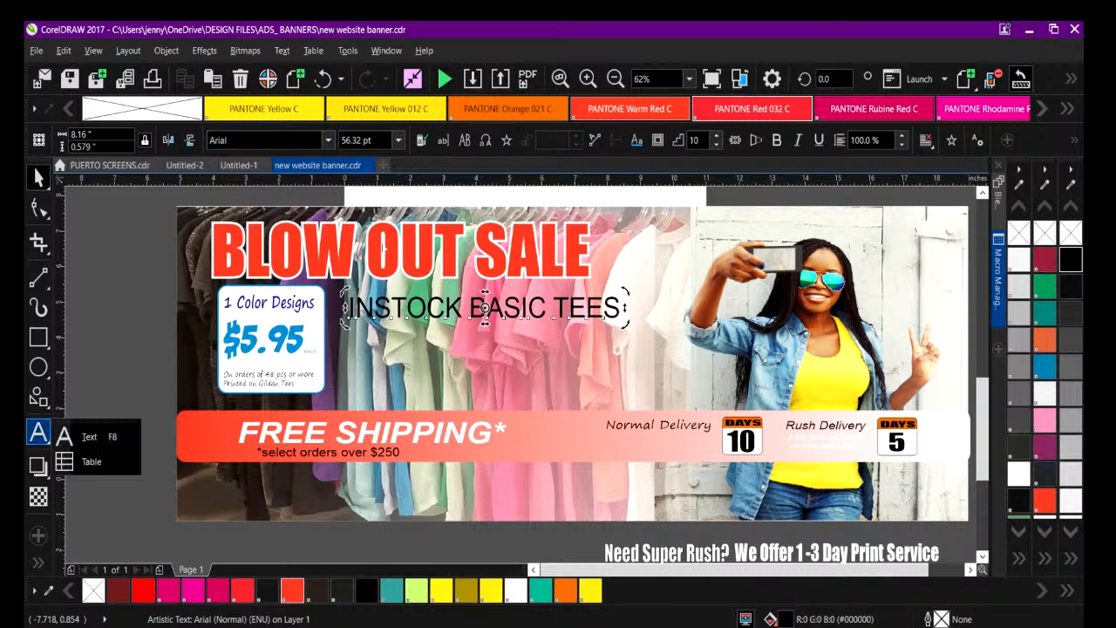
left_click(383, 249)
left_click(384, 251)
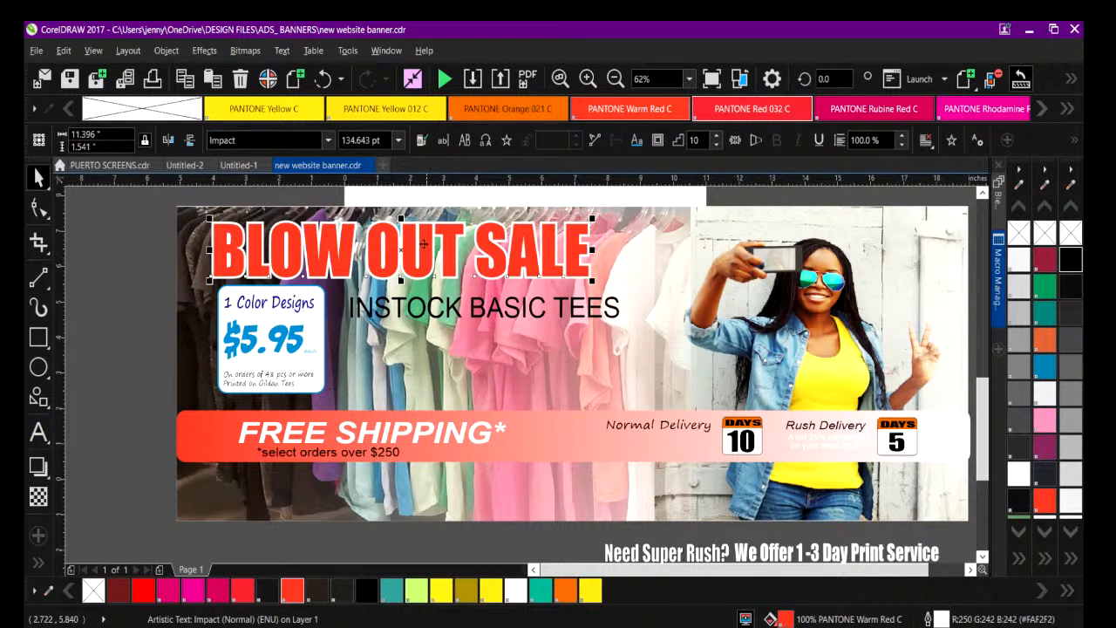
left_click(392, 332)
left_click(392, 312)
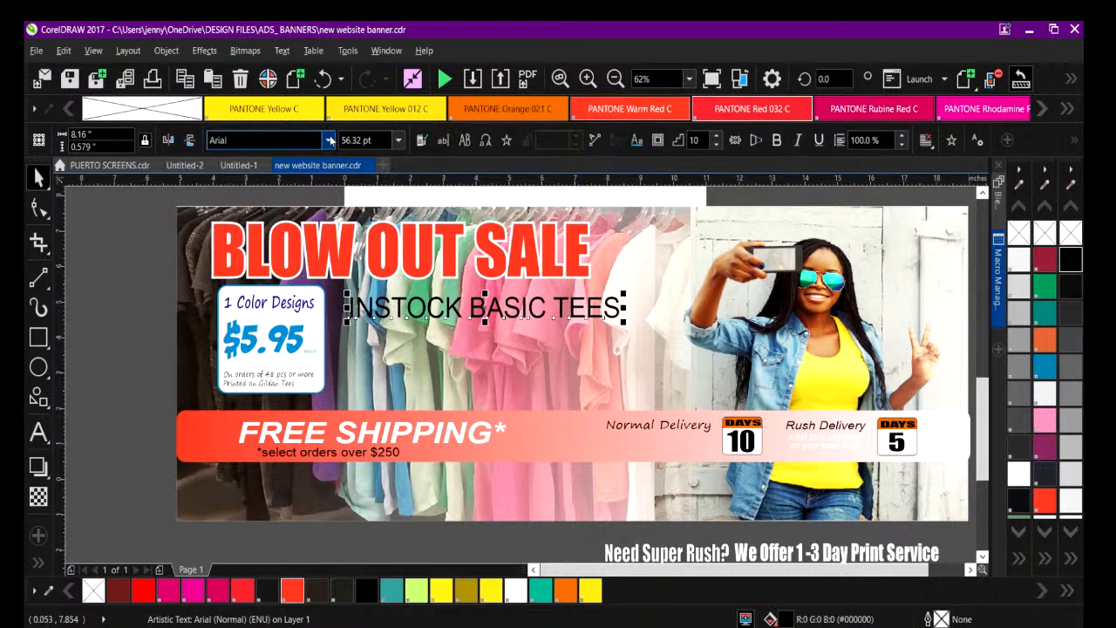
left_click(328, 141)
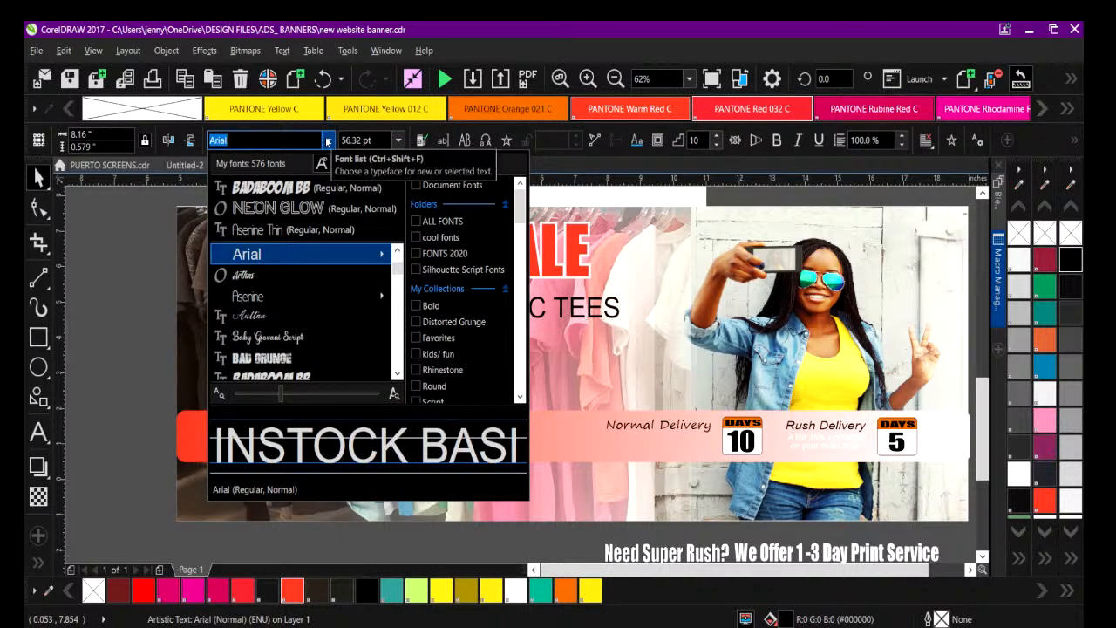
type("IM")
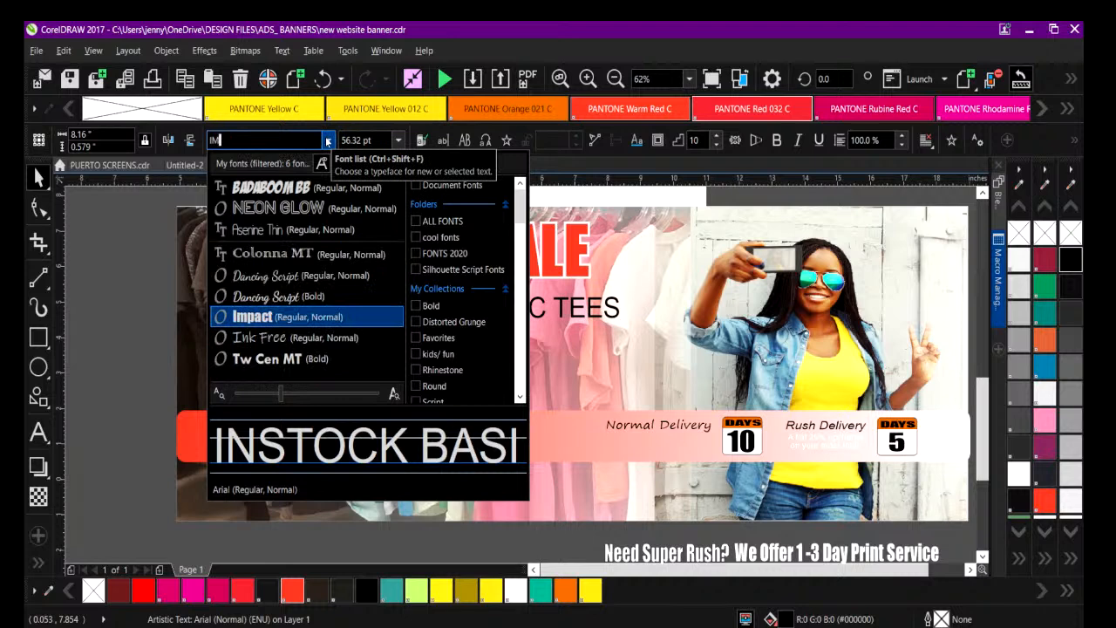
key("Return")
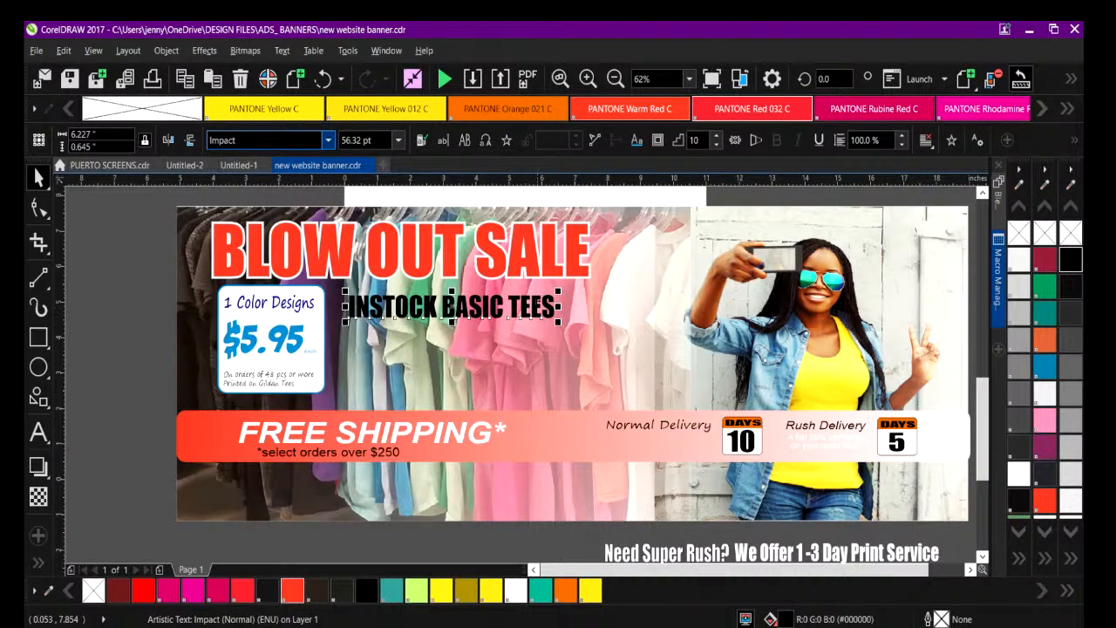
Enlarge the line under the headline to about 64.6 pt and insert a hyphen so it reads "IN-STOCK BASIC TEES".
left_click_drag(561, 322, 591, 332)
double_click(376, 307)
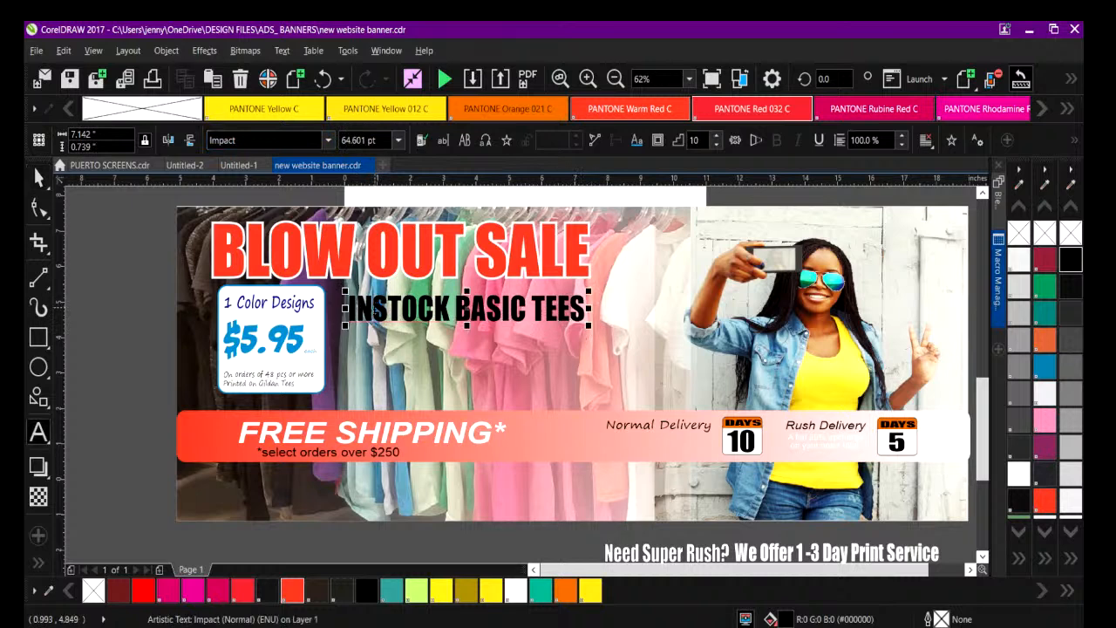
type("-")
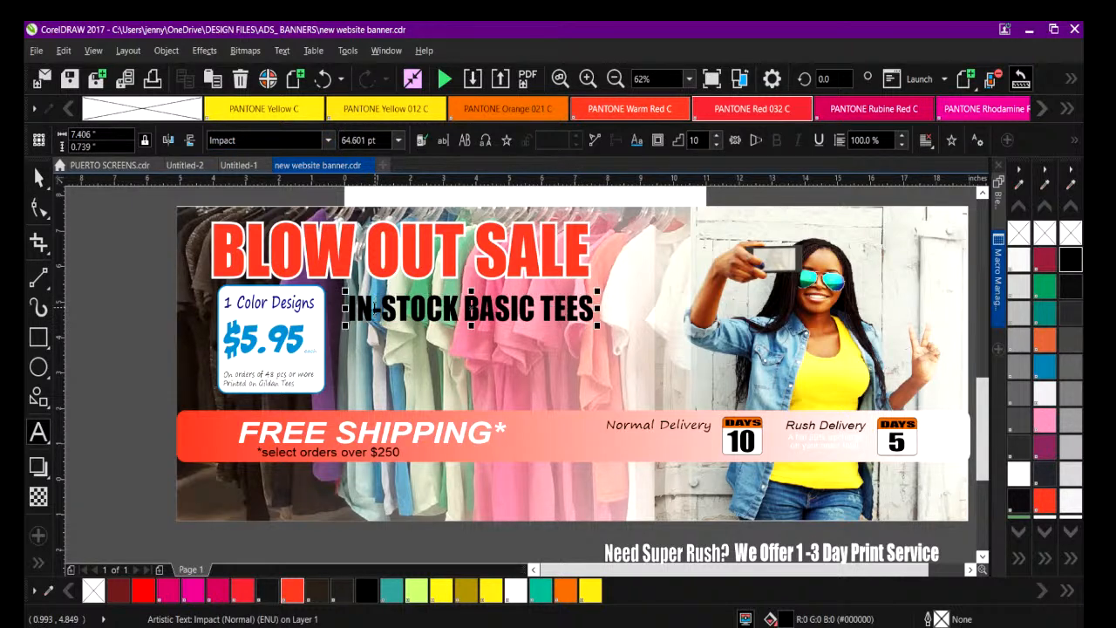
Activate the Contour tool for the IN-STOCK BASIC TEES text and fill the lettering with white.
left_click(51, 446)
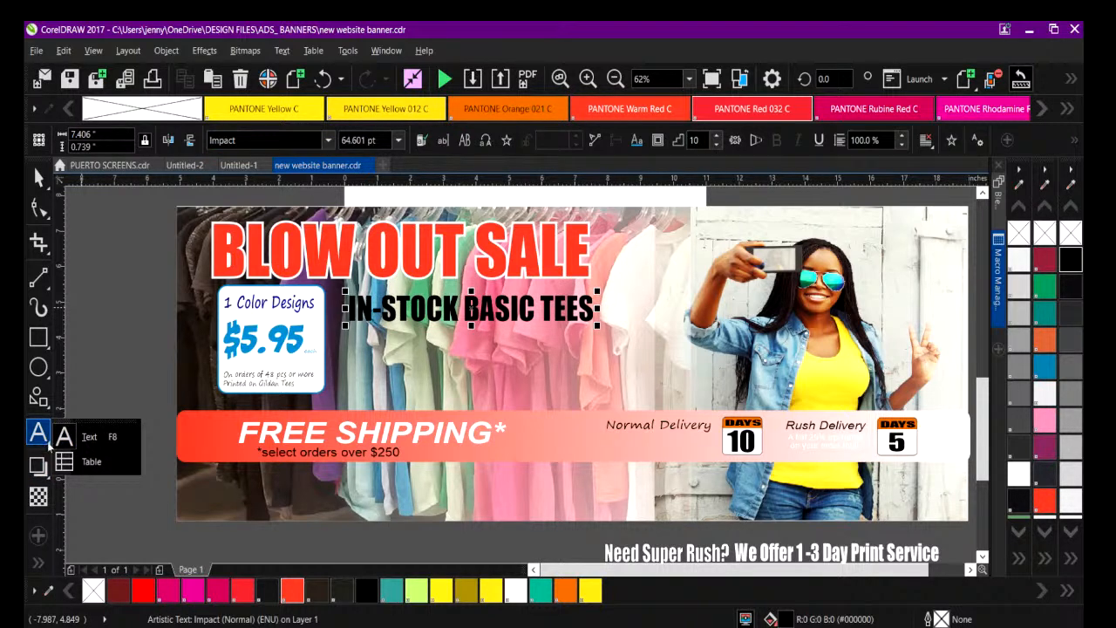
left_click(44, 475)
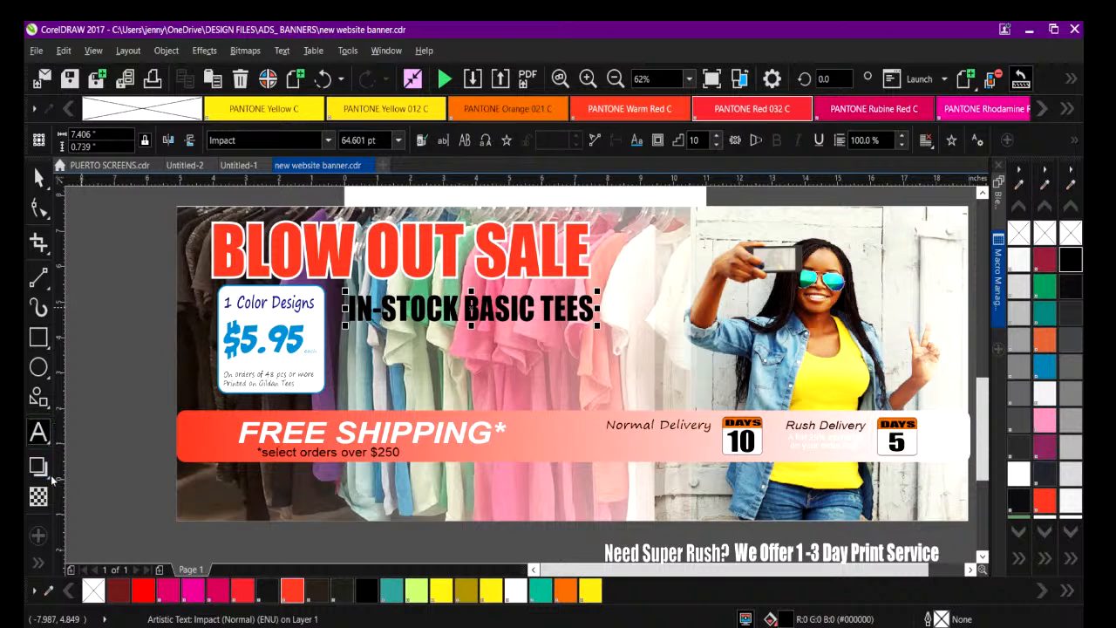
left_click(51, 475)
left_click(85, 496)
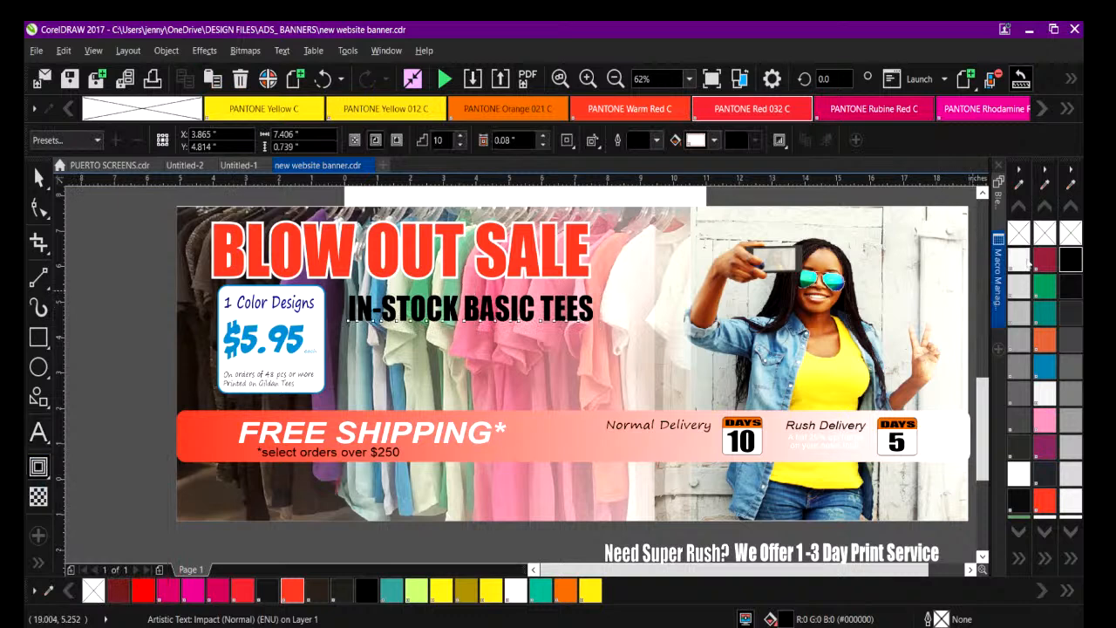
left_click(1018, 259)
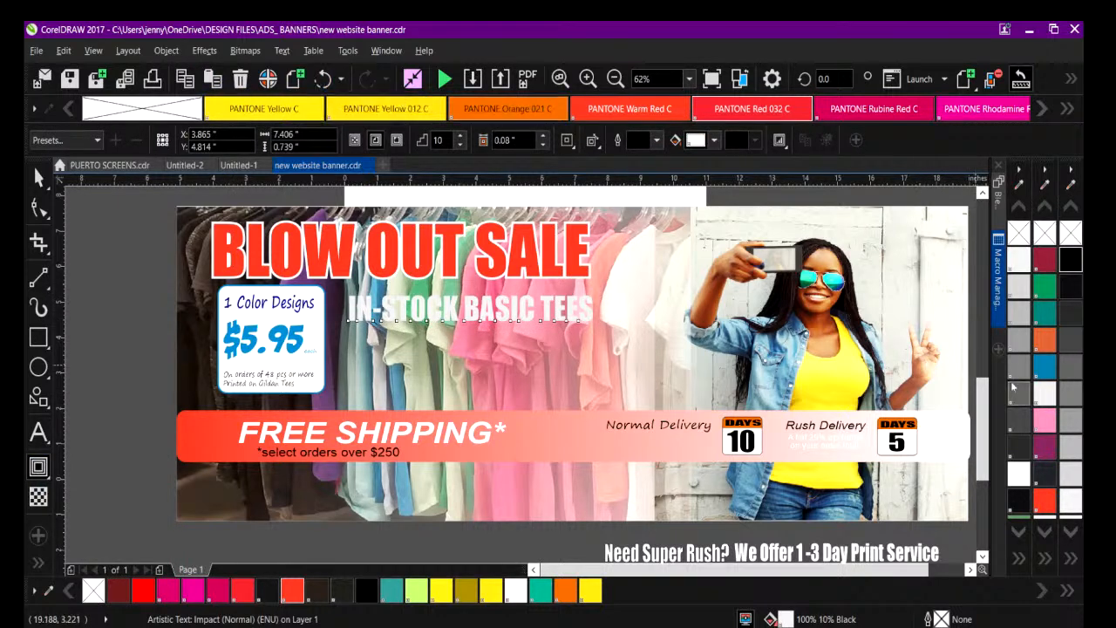
left_click(1019, 474)
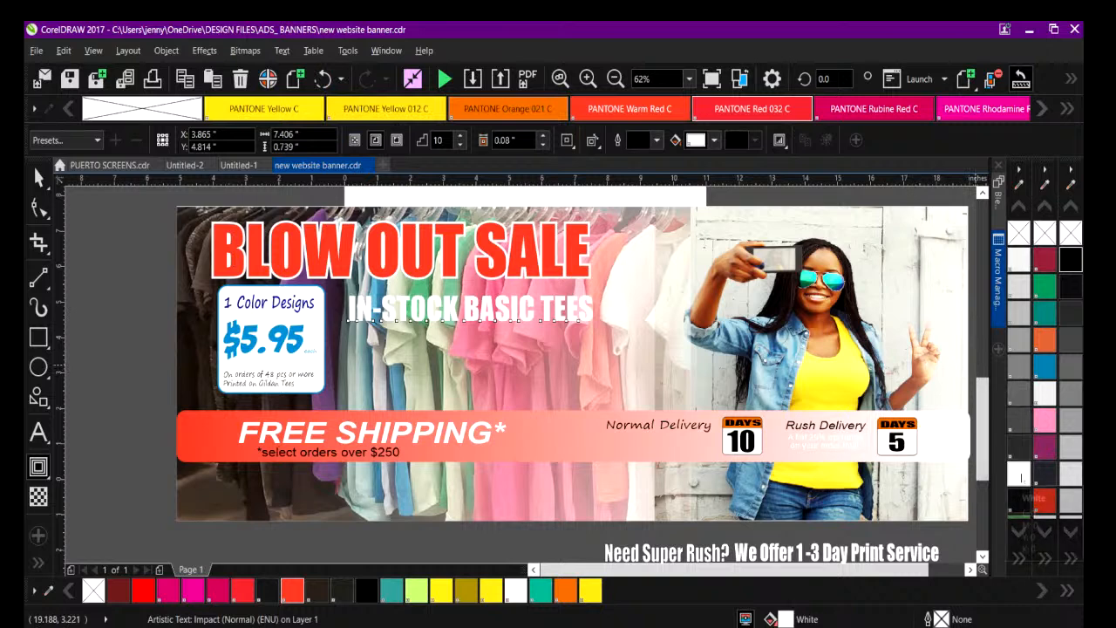
Apply an outside contour with 2 steps to the IN-STOCK BASIC TEES text and color the contour yellow.
left_click(396, 140)
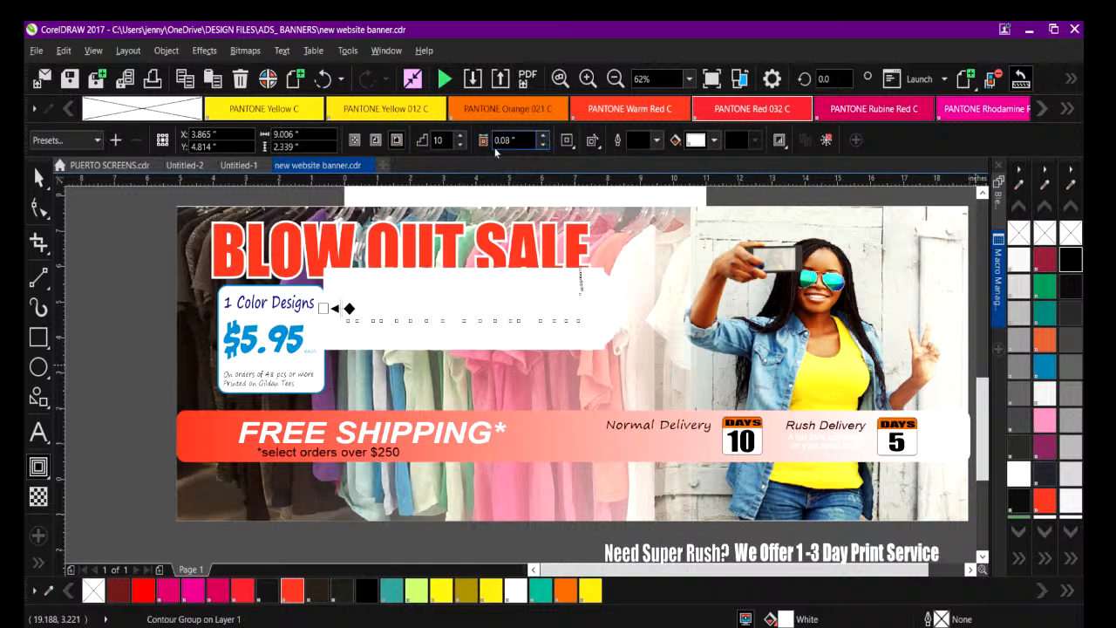
left_click(458, 146)
left_click(457, 146)
left_click(458, 145)
left_click(458, 146)
left_click(458, 146)
left_click(458, 146)
left_click(458, 145)
left_click(457, 145)
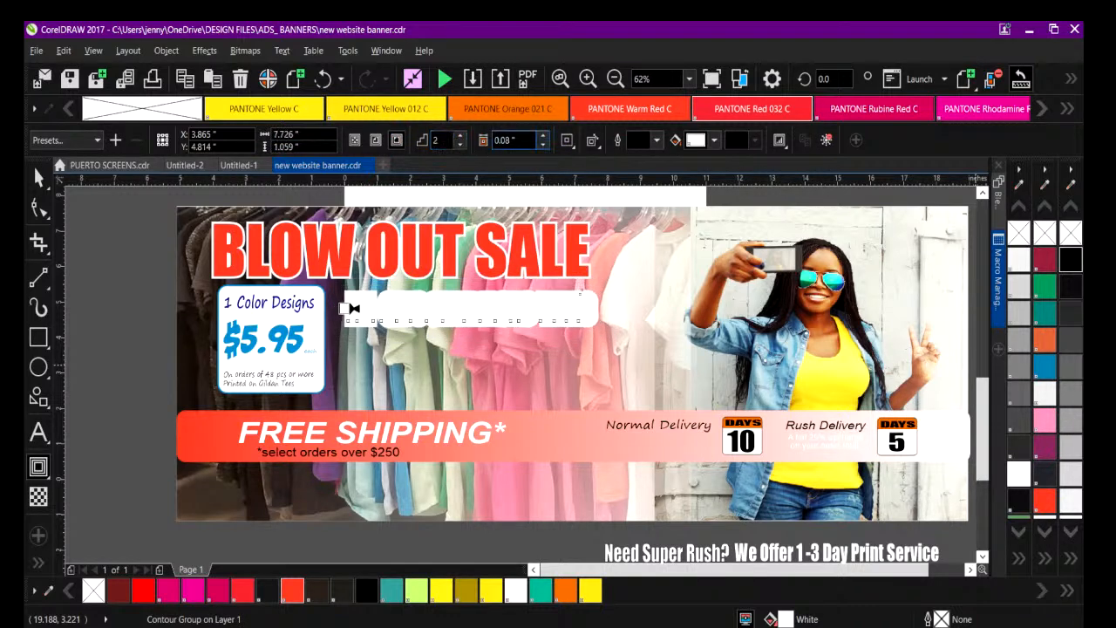
left_click(715, 142)
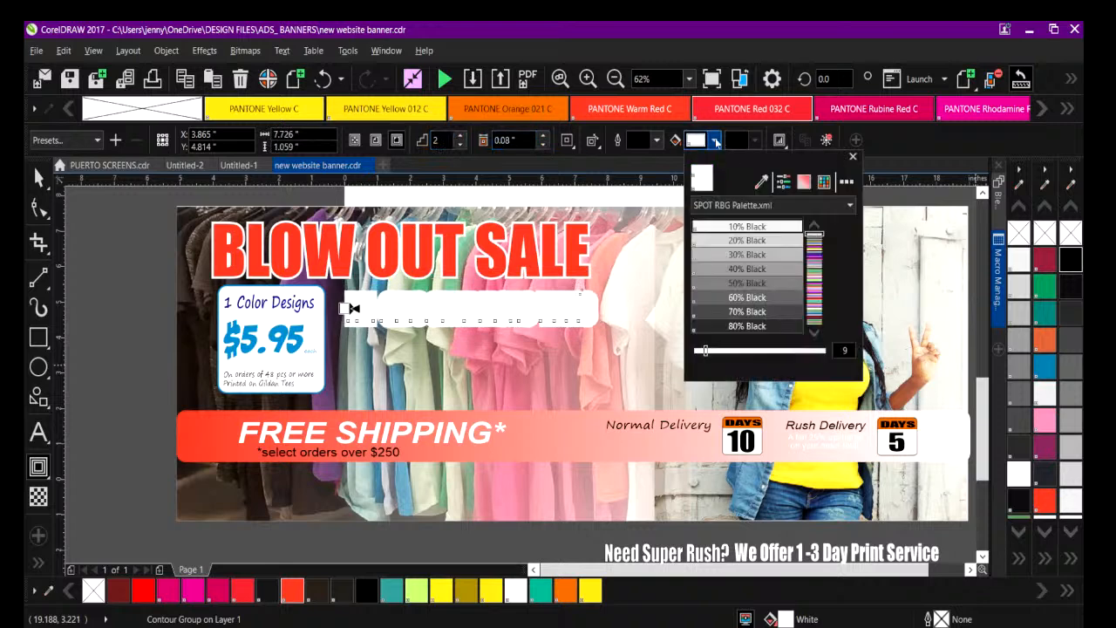
left_click(758, 181)
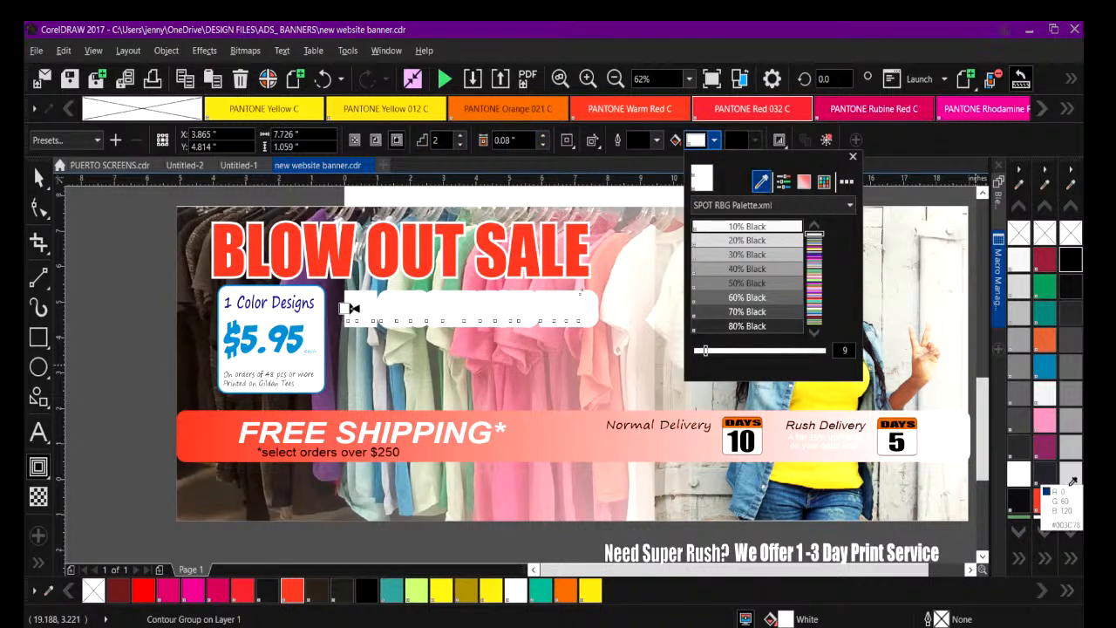
left_click(590, 591)
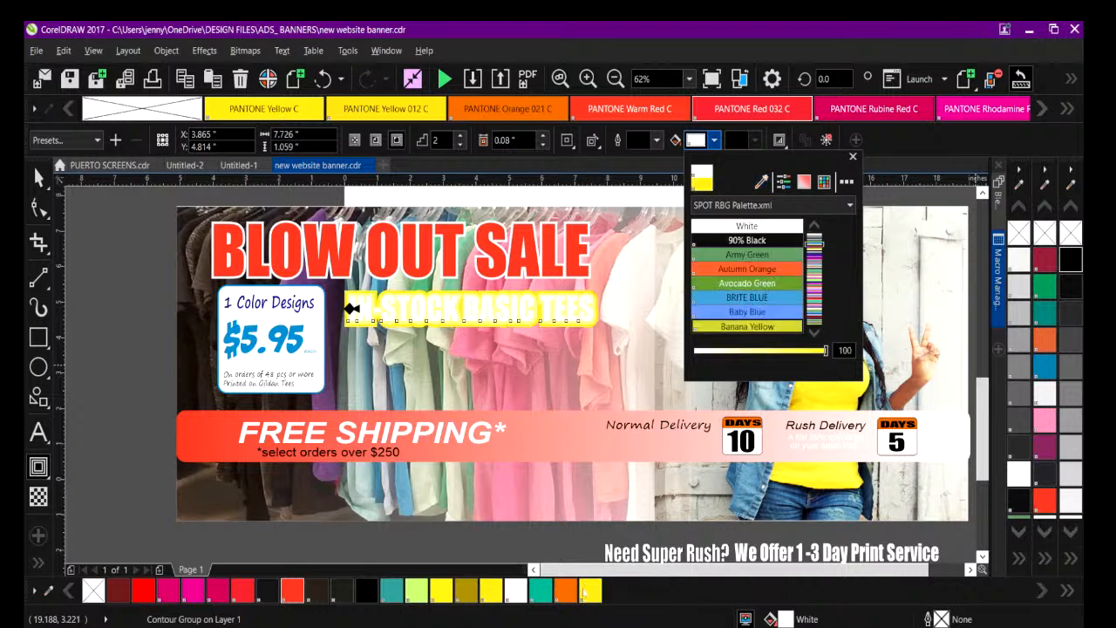
Tighten the text's contour to a 0.05" offset and a single contour step.
left_click(543, 146)
left_click(543, 145)
left_click(543, 145)
left_click(544, 145)
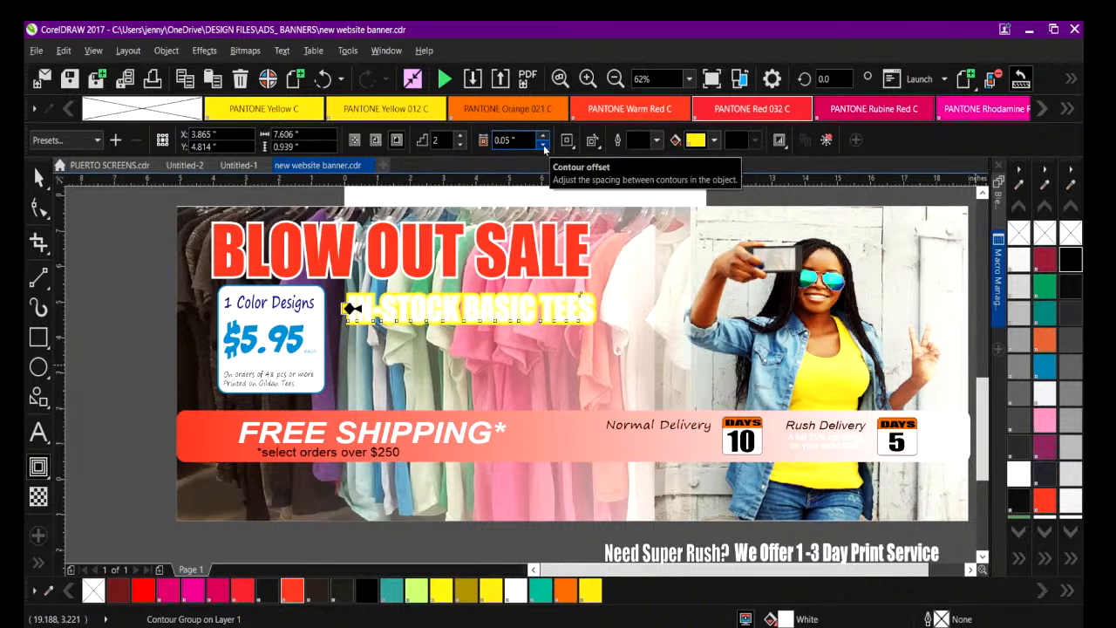
left_click(462, 146)
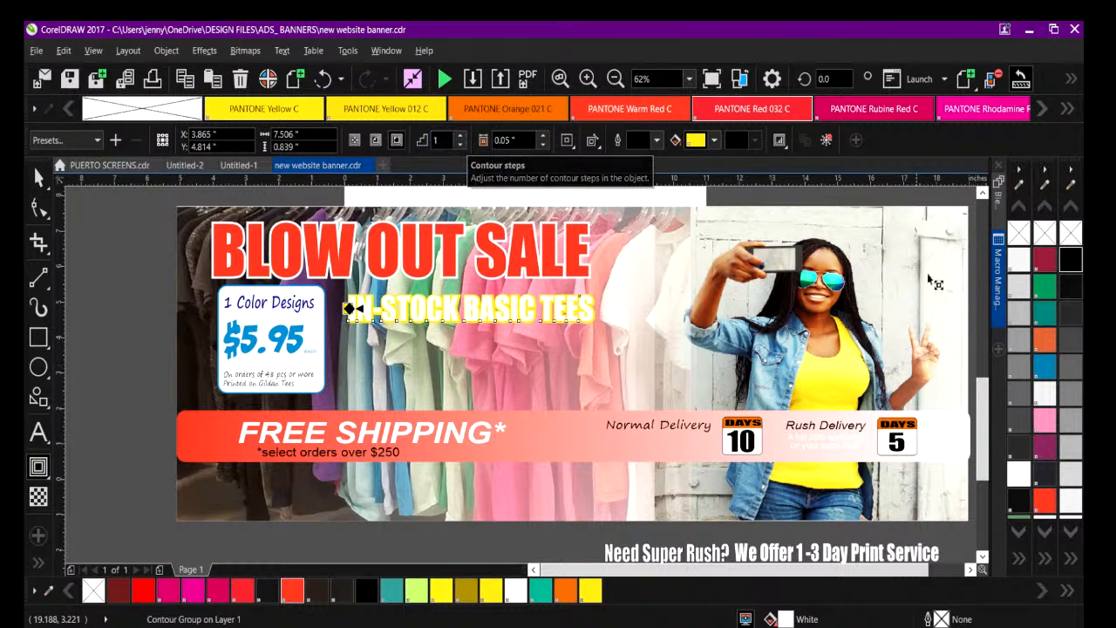
left_click(1019, 559)
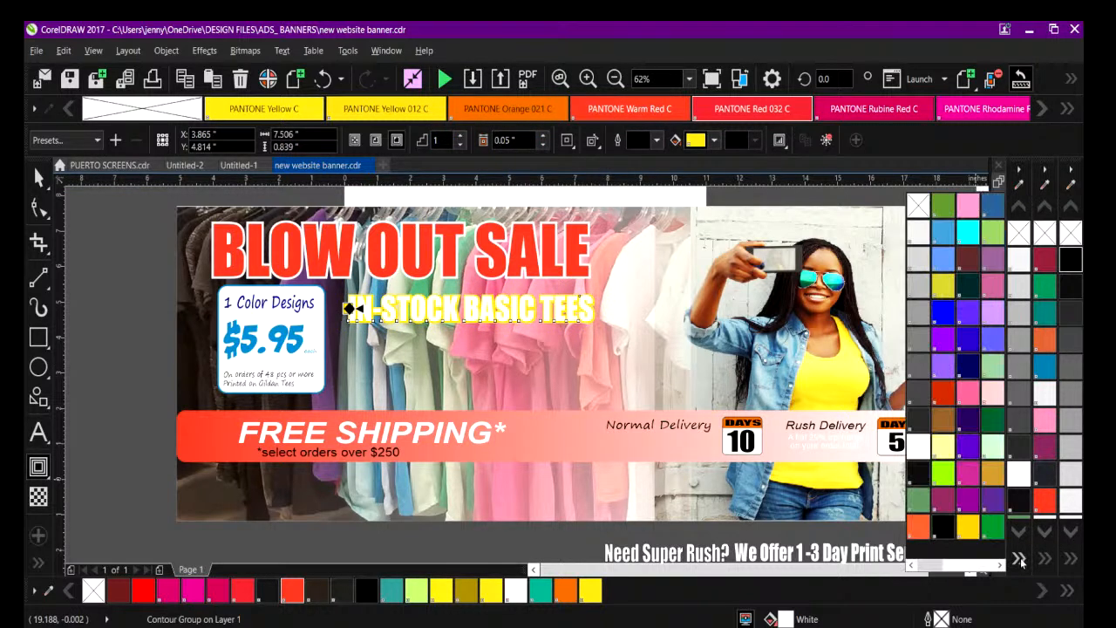
left_click_drag(935, 566, 984, 566)
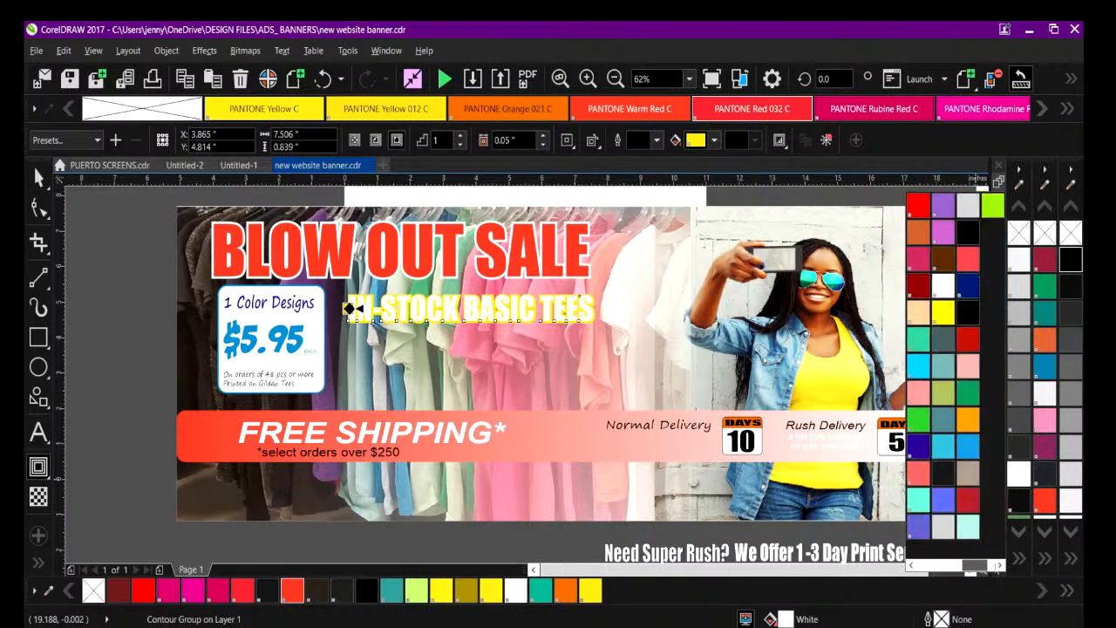
left_click(991, 207)
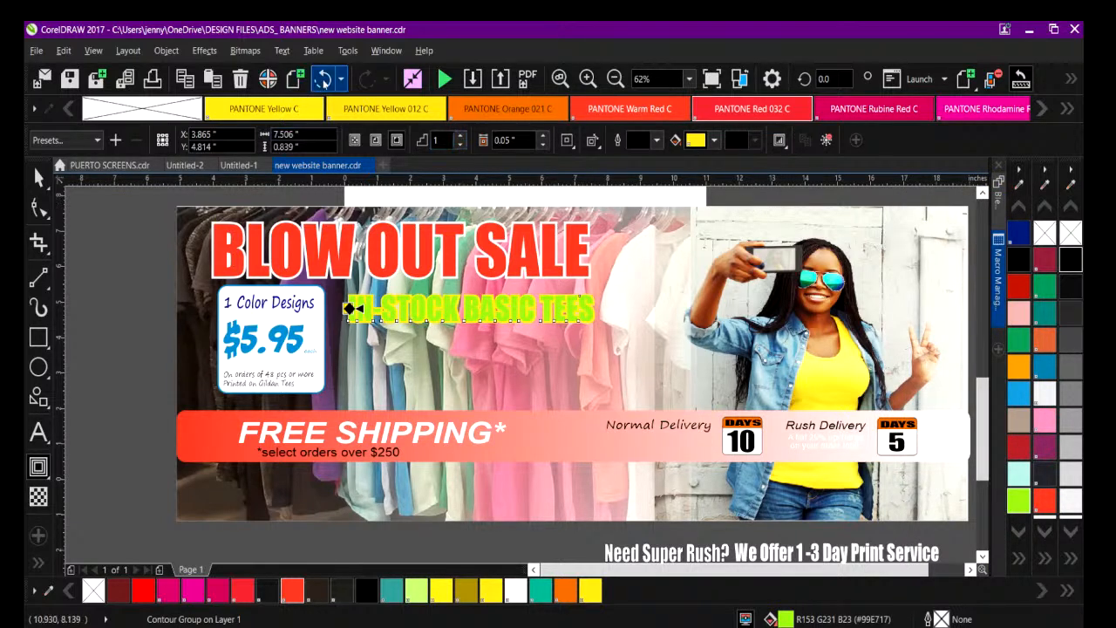
left_click(323, 79)
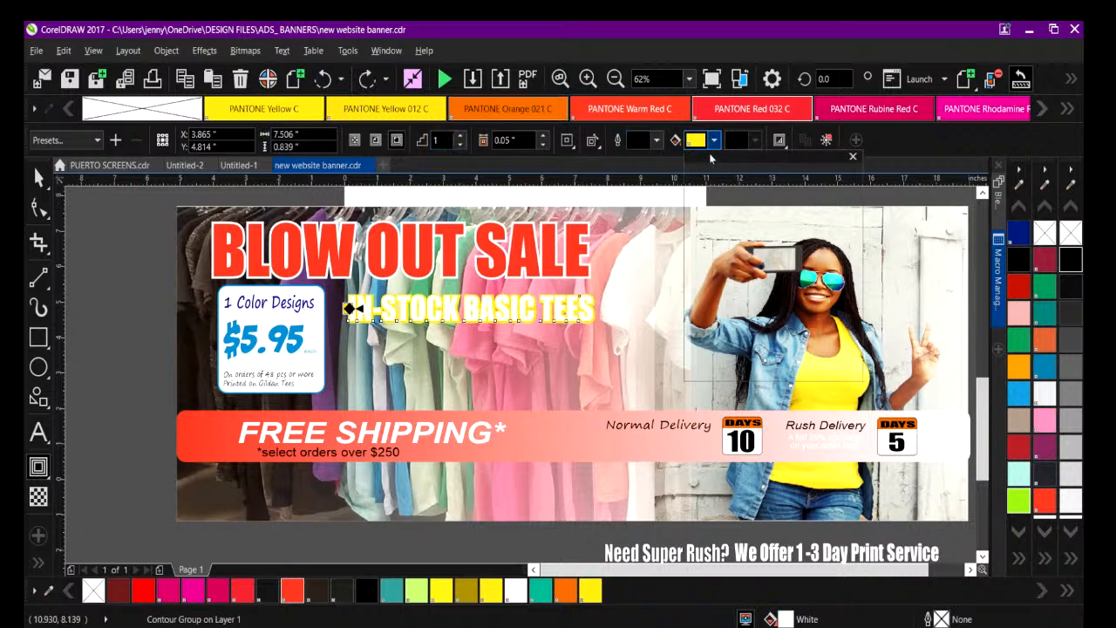
Recolor the IN-STOCK BASIC TEES contour to lime green R153 G231 B23, leaving the lettering white, and deselect it.
left_click(714, 141)
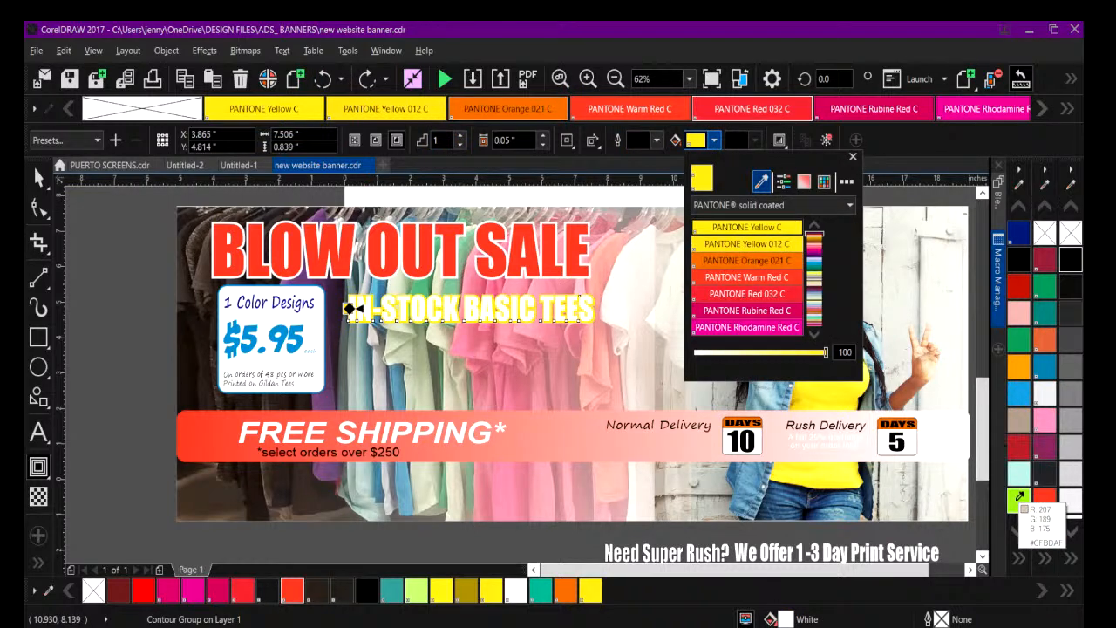
left_click(1019, 496)
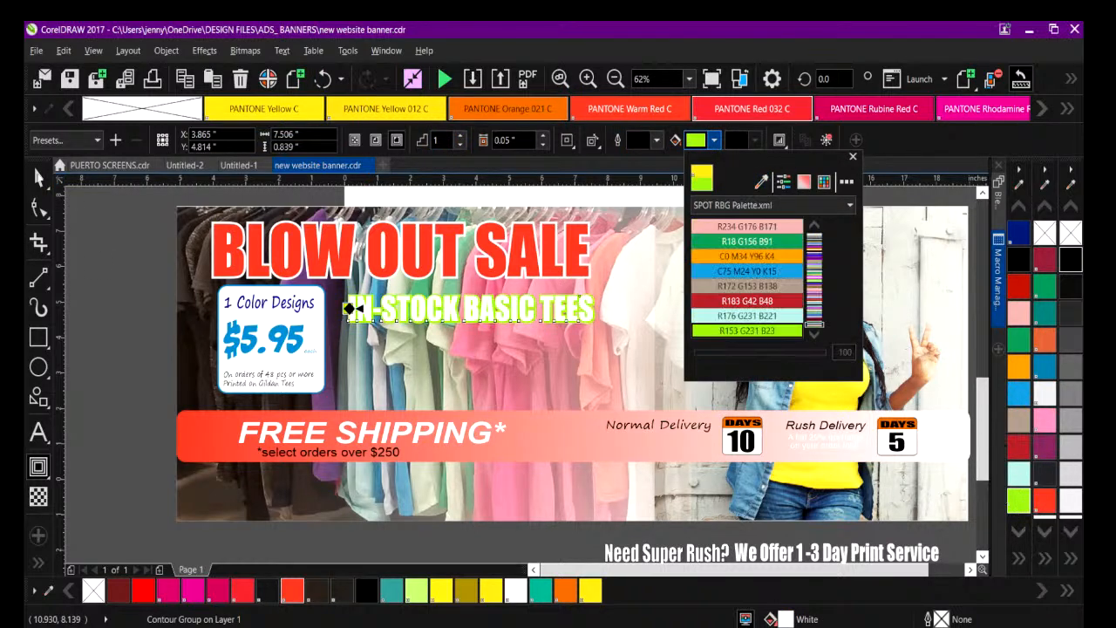
left_click(38, 178)
left_click(156, 238)
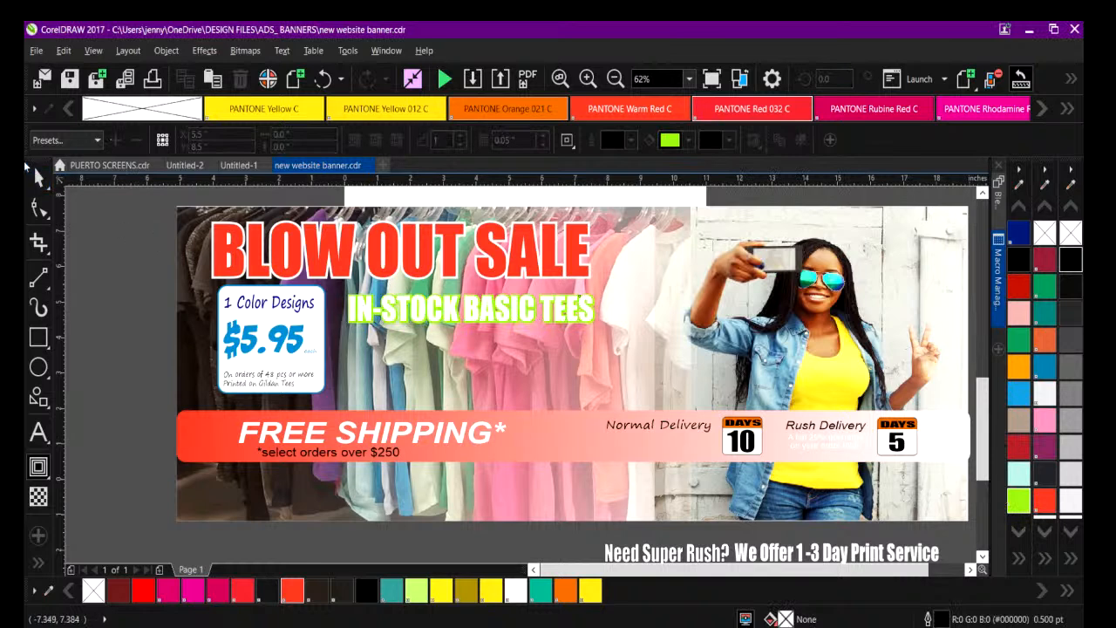
Recolor the $5.95 price text in the badge to Twilight Blue.
left_click(1019, 558)
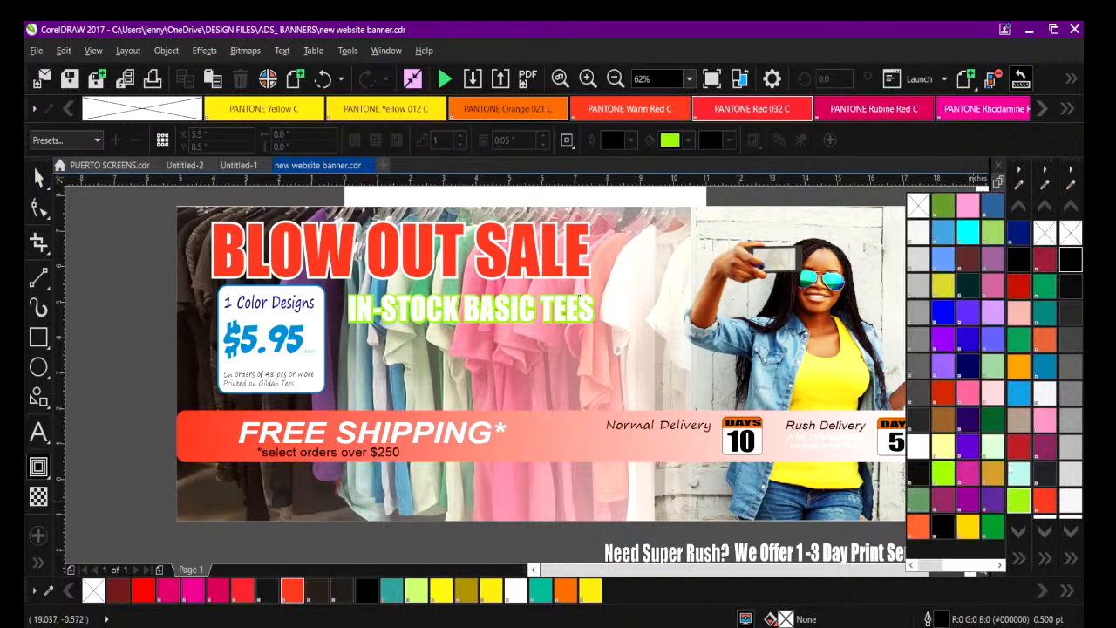
left_click(38, 177)
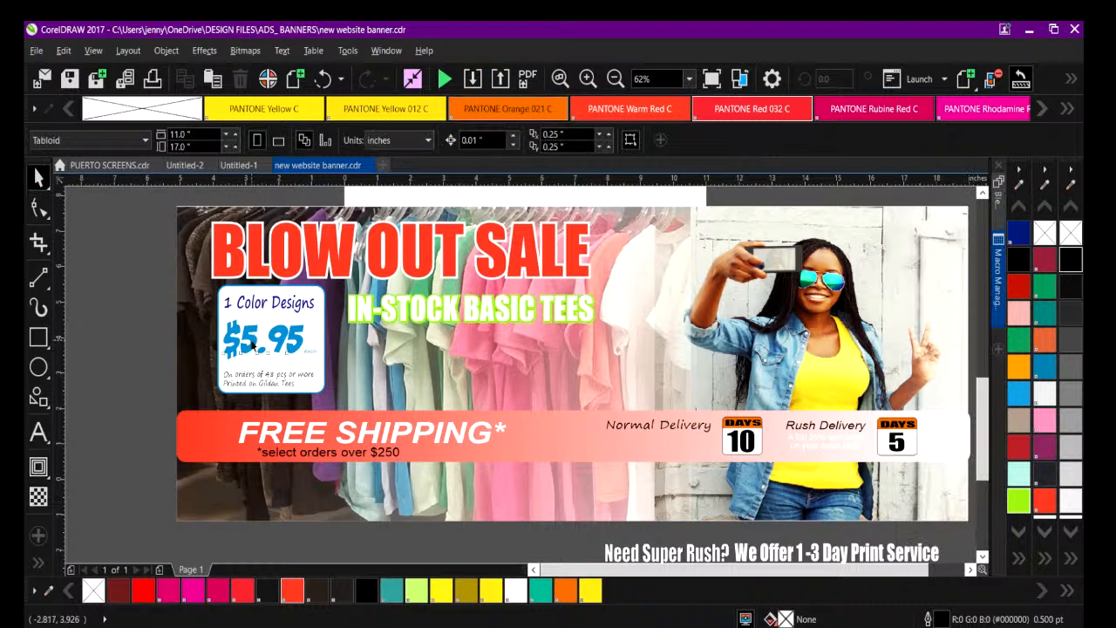
left_click(252, 345)
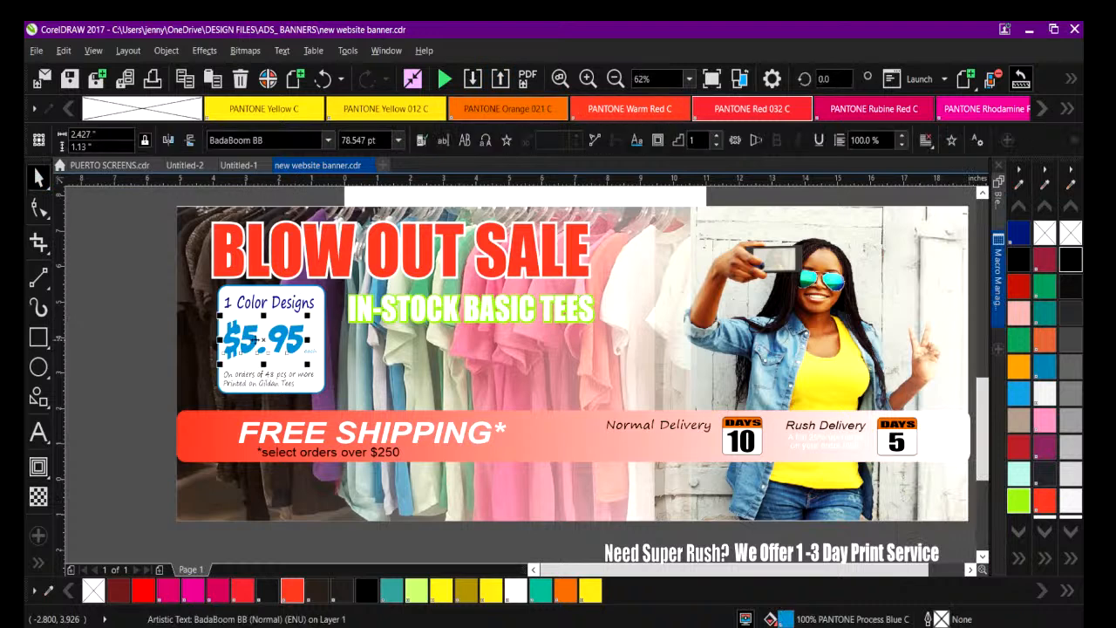
left_click(1019, 559)
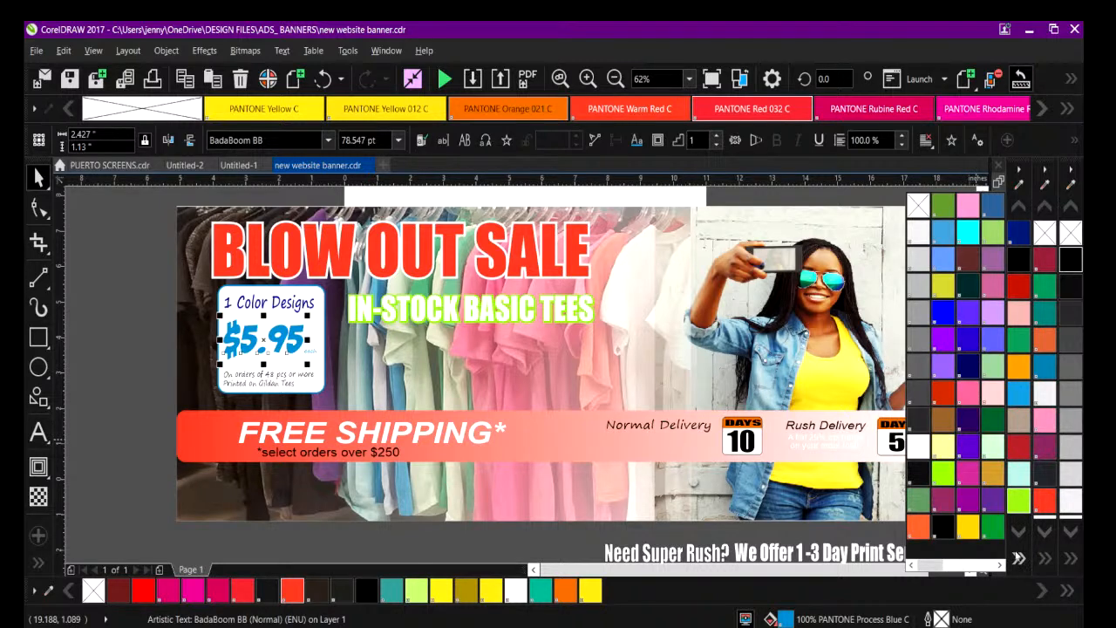
left_click_drag(927, 567, 978, 567)
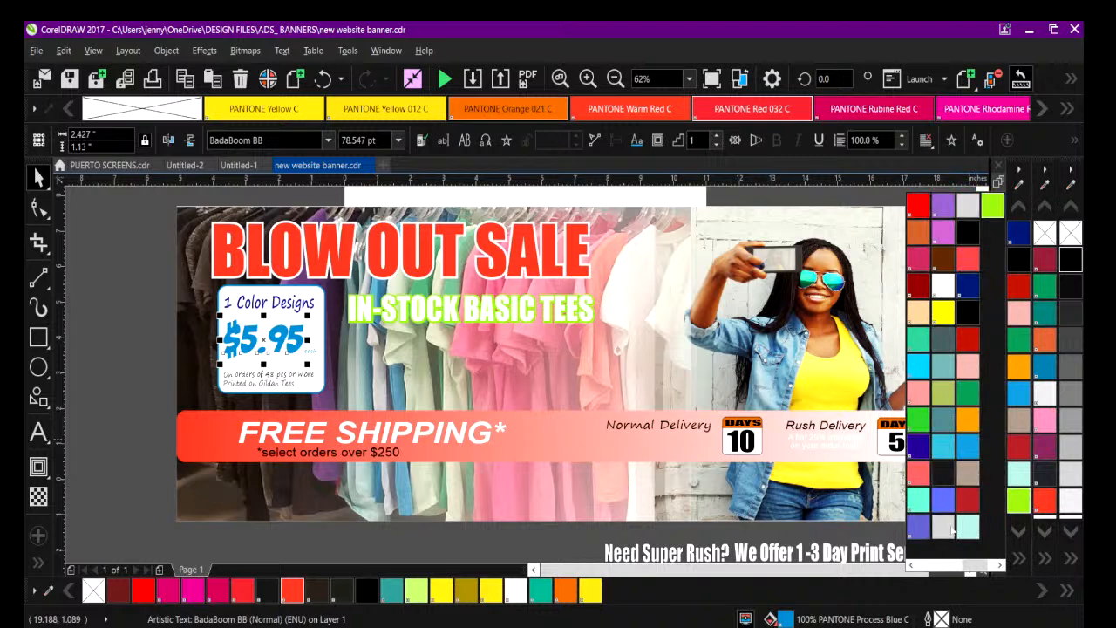
left_click(920, 529)
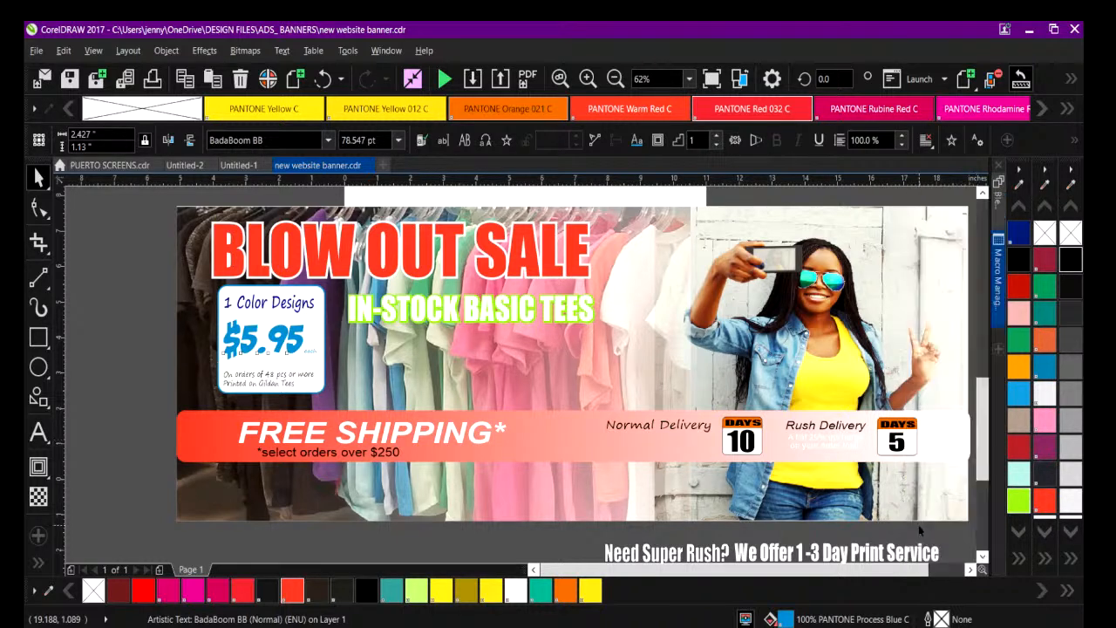
Fill the "1 Color Designs" text in the badge with the same Twilight Blue.
left_click(246, 300)
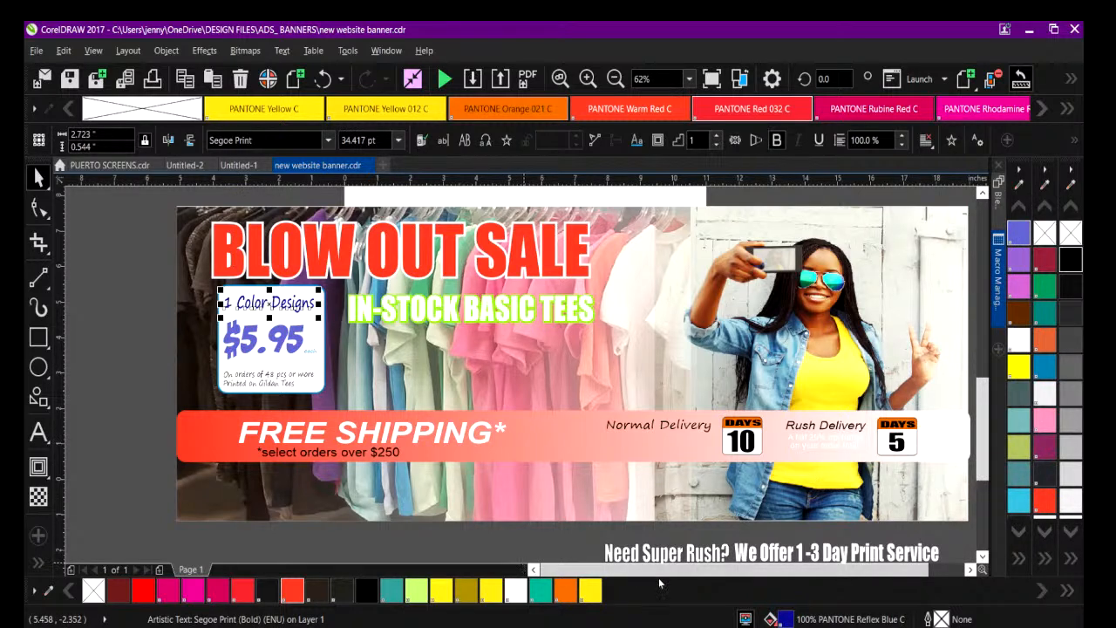
left_click(1017, 558)
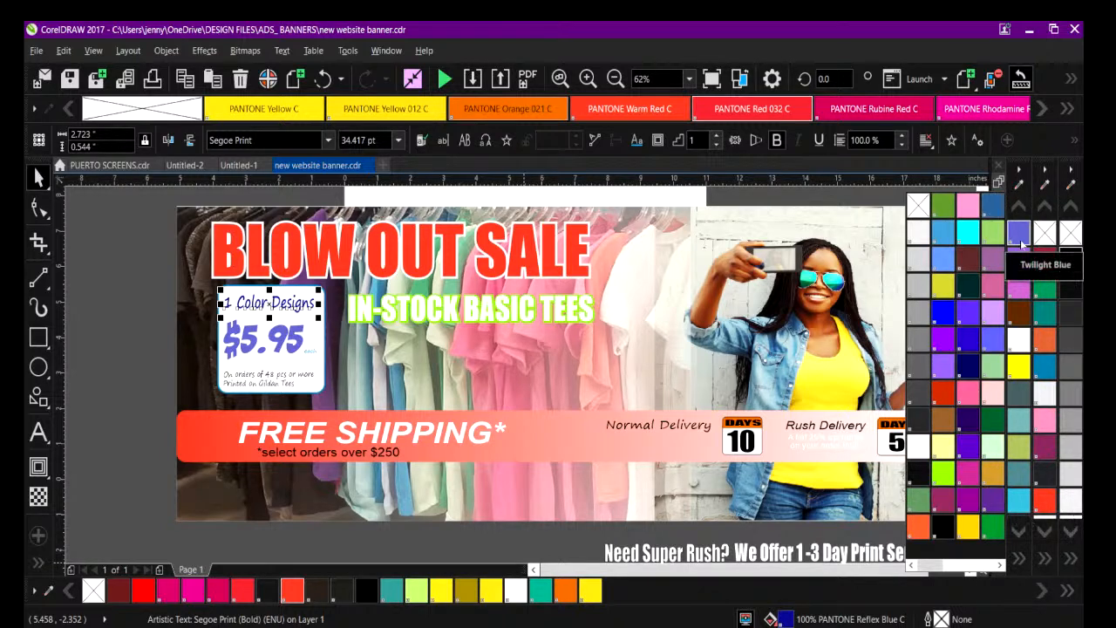
left_click(1020, 242)
left_click(111, 305)
Set the outline of the price badge's rounded rectangle to Twilight Violet.
left_click(242, 291)
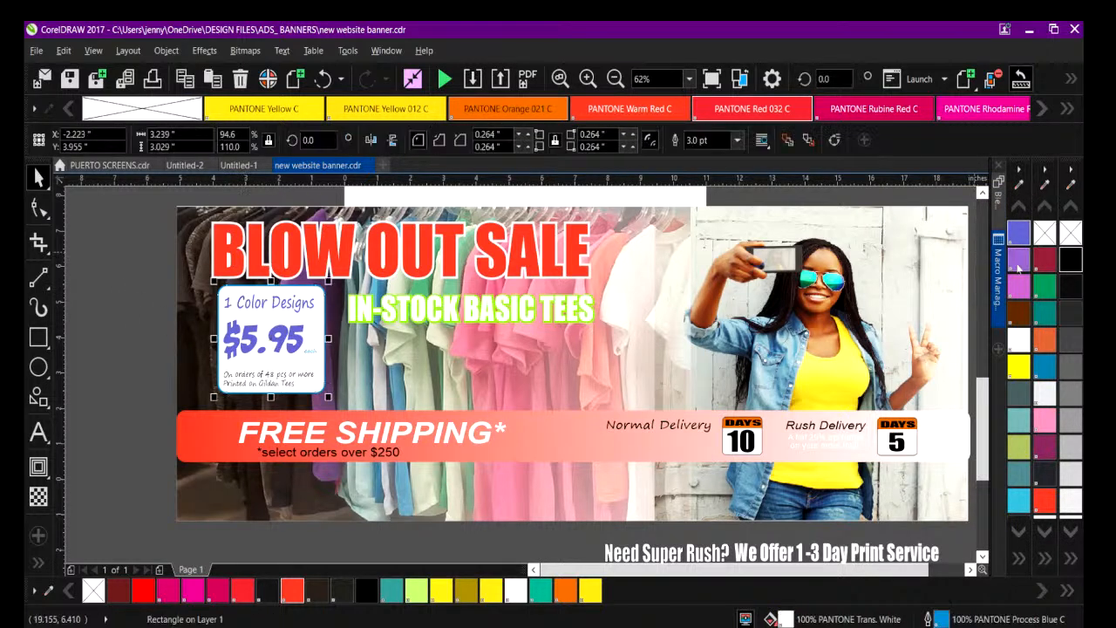
right_click(1014, 261)
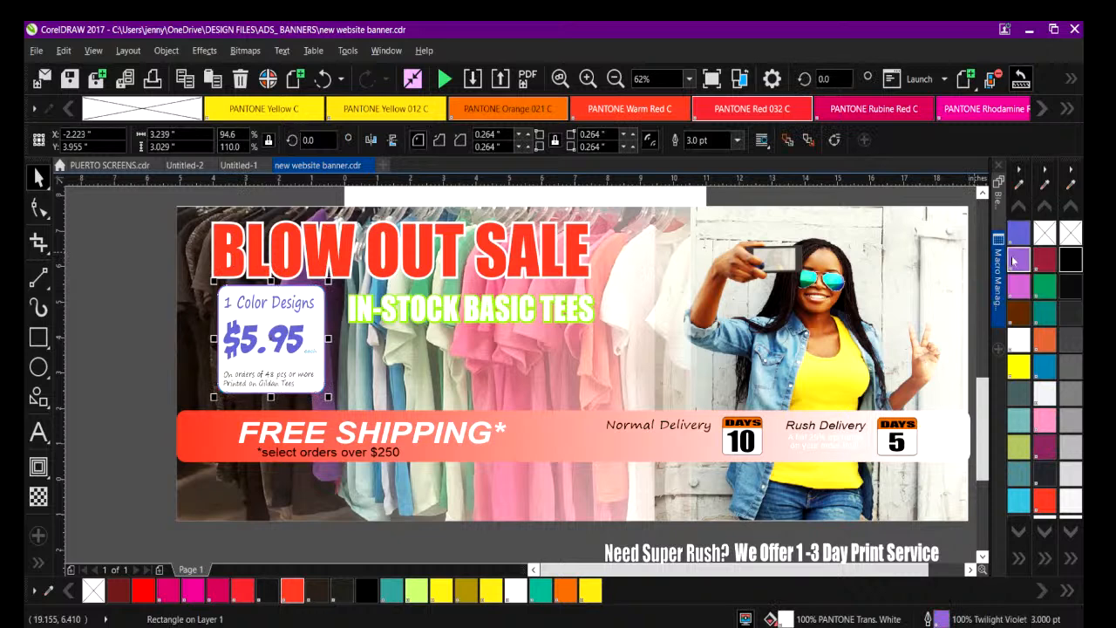
left_click(82, 337)
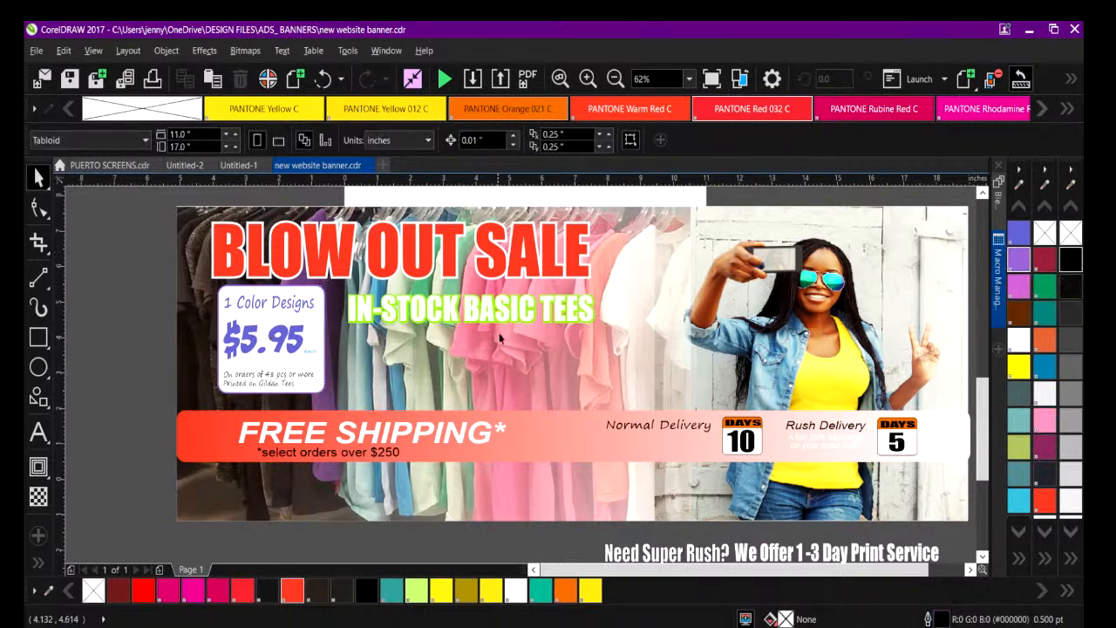
left_click(373, 454)
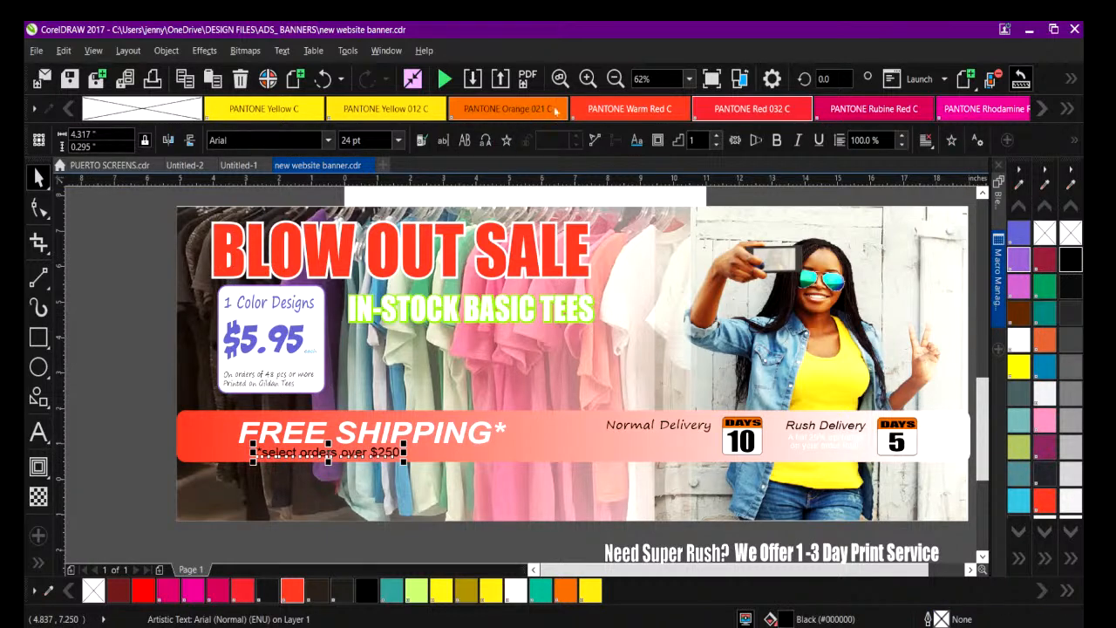
left_click(588, 79)
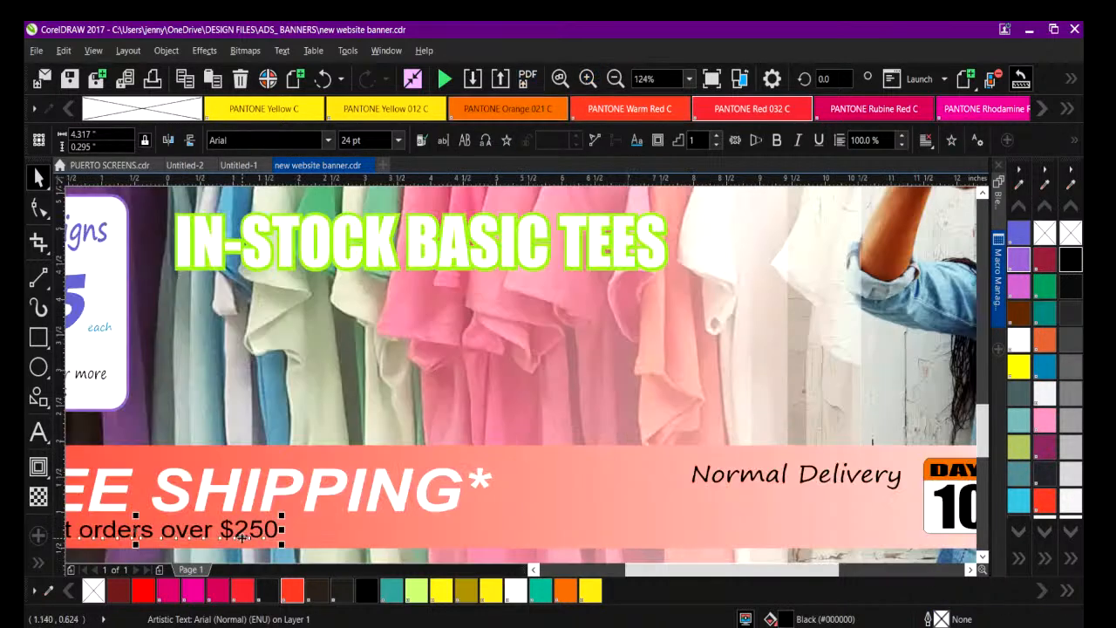
double_click(244, 529)
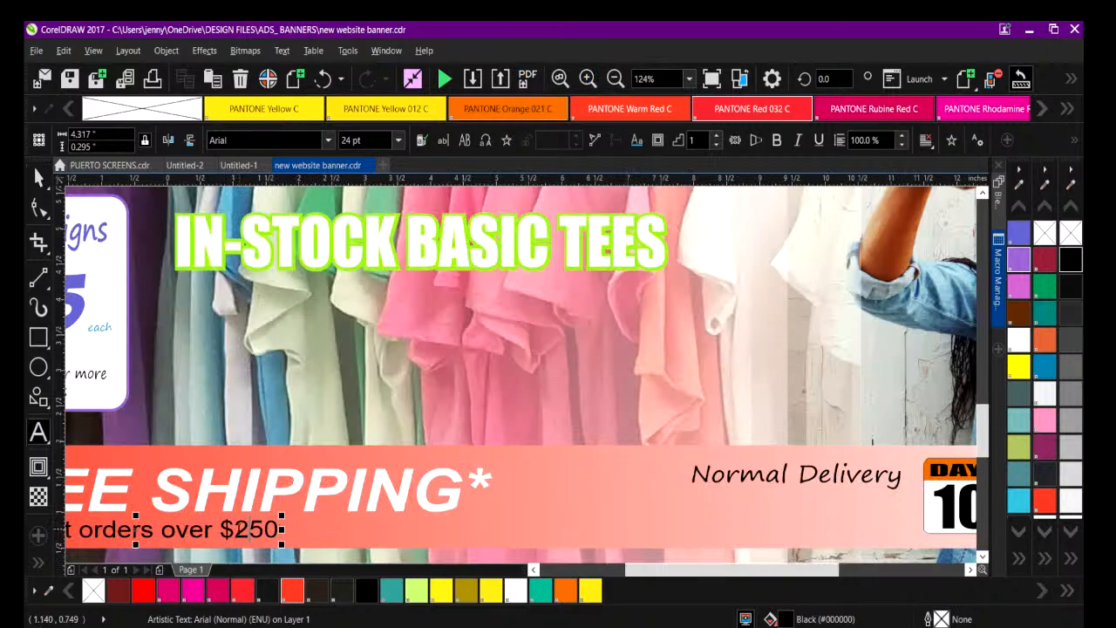
left_click_drag(628, 568, 551, 568)
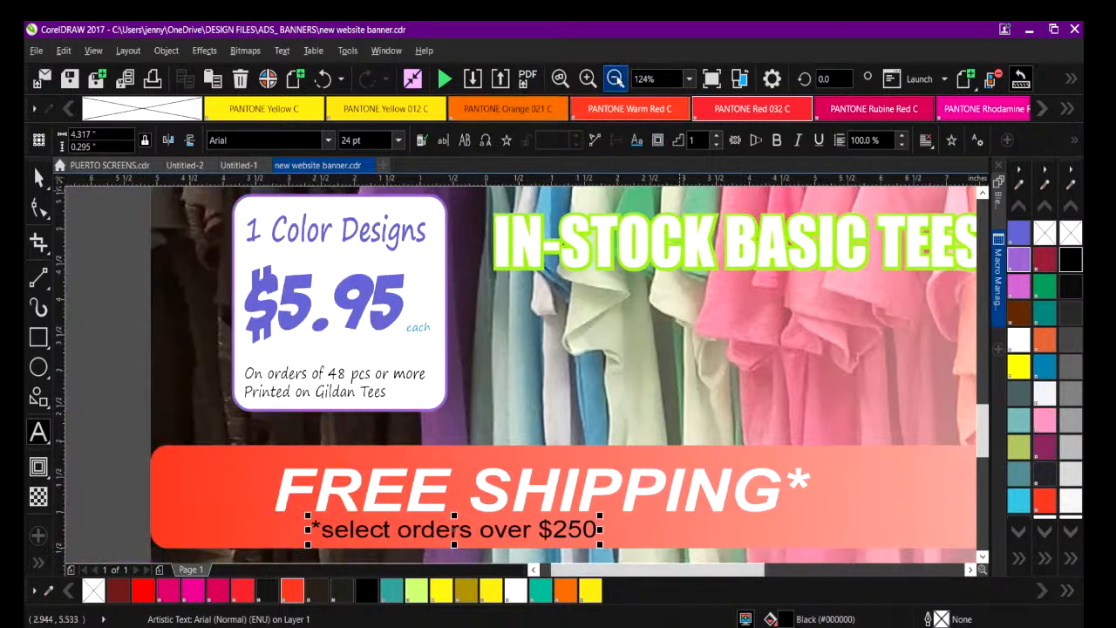
Reword the FREE SHIPPING* line to "FREE LOCAL DELIVERY" and narrow the text to about 7.96 inches wide.
left_click(614, 78)
left_click(497, 433)
type("LOCAL")
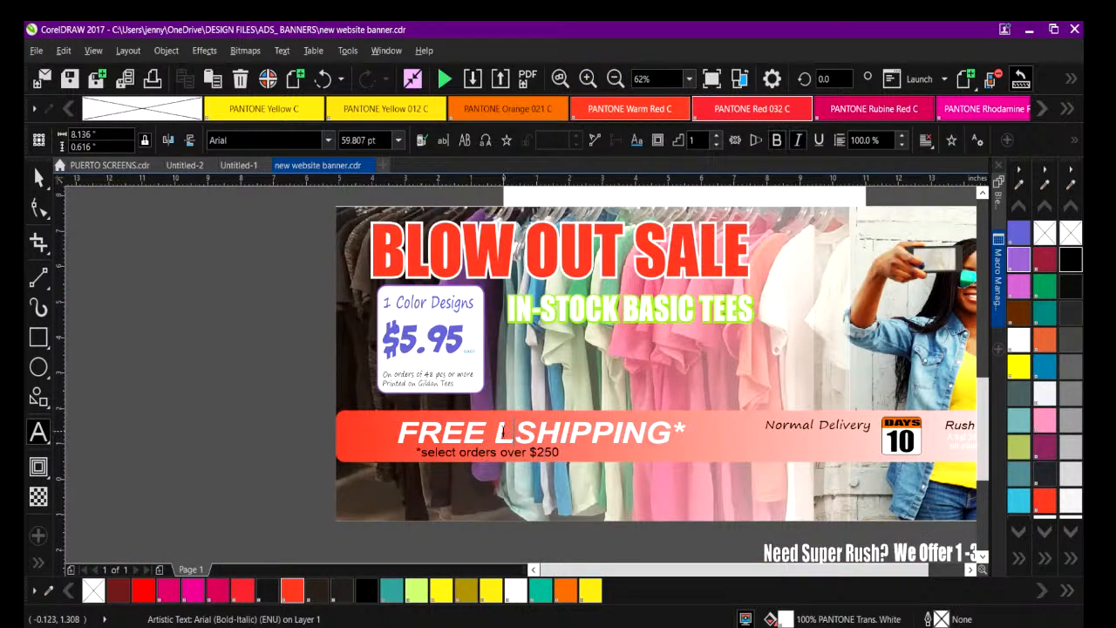
type(" DELIVER")
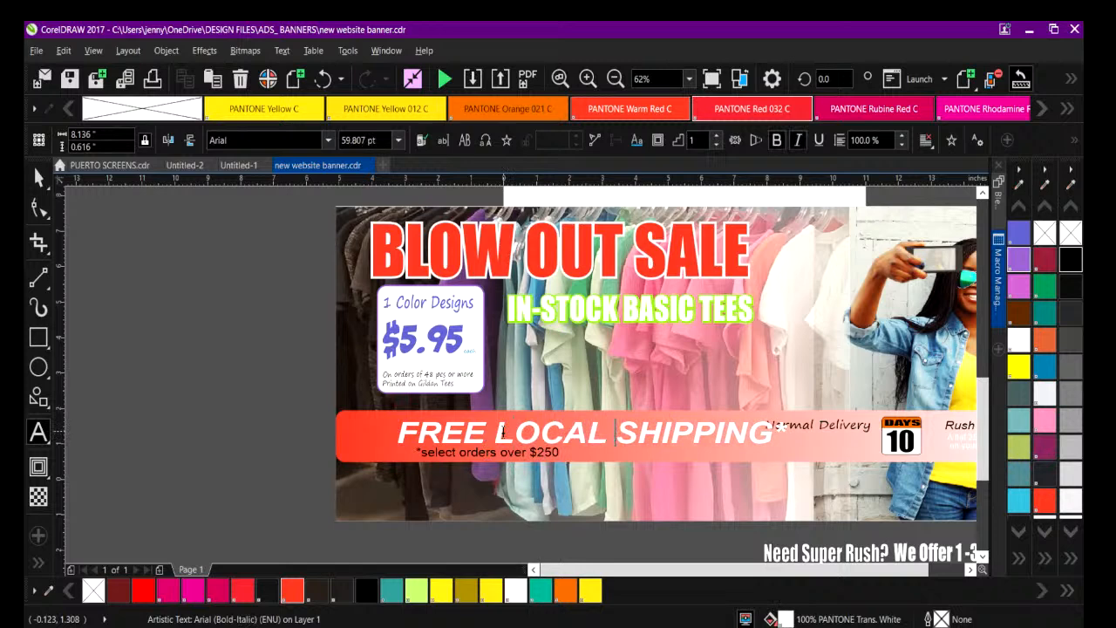
type("Y")
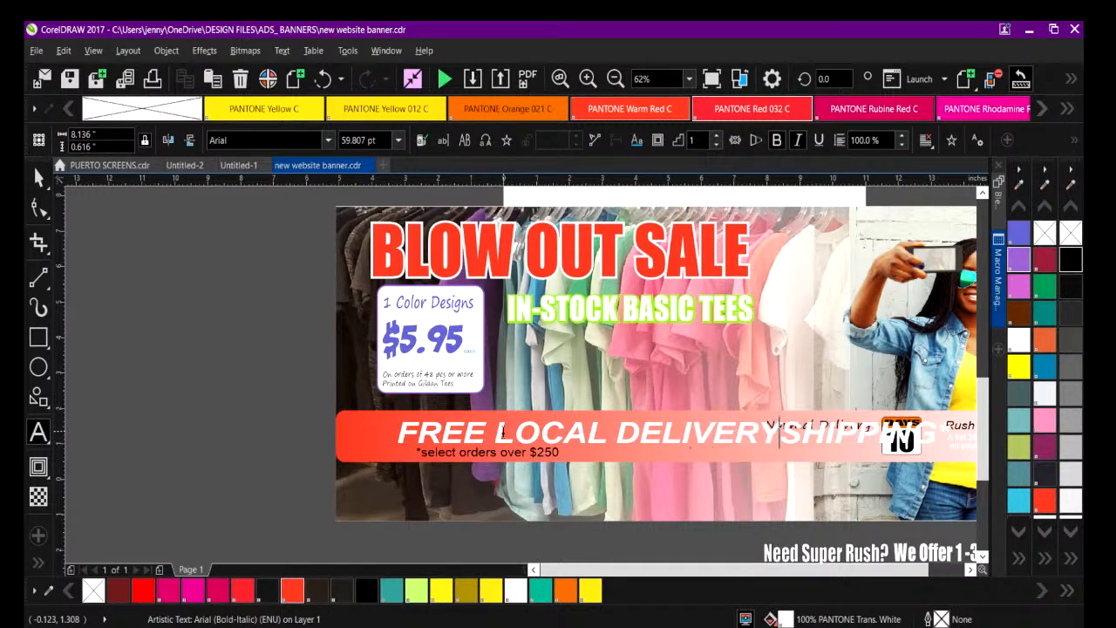
key("Delete")
key("Delete")
key("Delete")
key("Delete")
key("Delete")
key("Delete")
key("Delete")
key("Delete")
key("Delete")
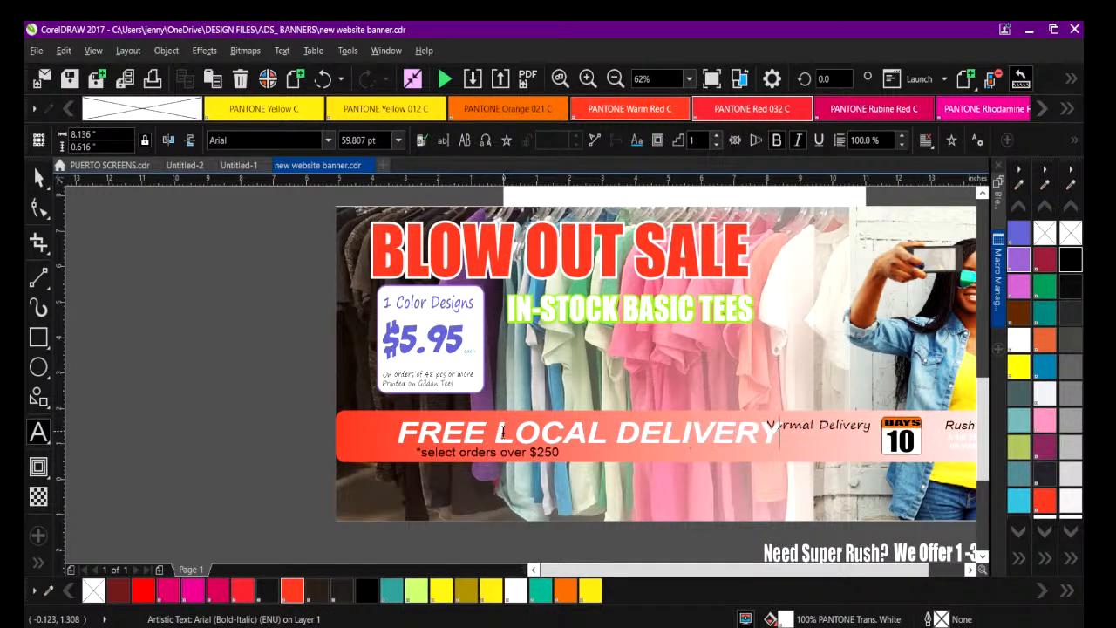
key("ctrl+space")
left_click_drag(788, 438, 667, 434)
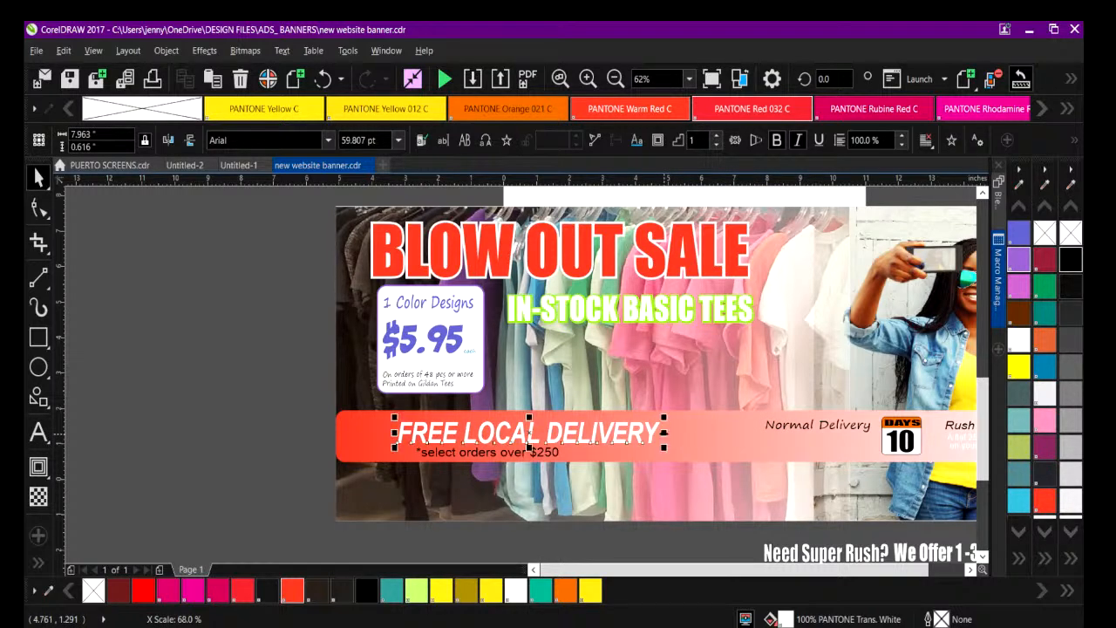
Change the amount in the "*select orders over" line beneath FREE LOCAL DELIVERY to $500.
left_click(486, 451)
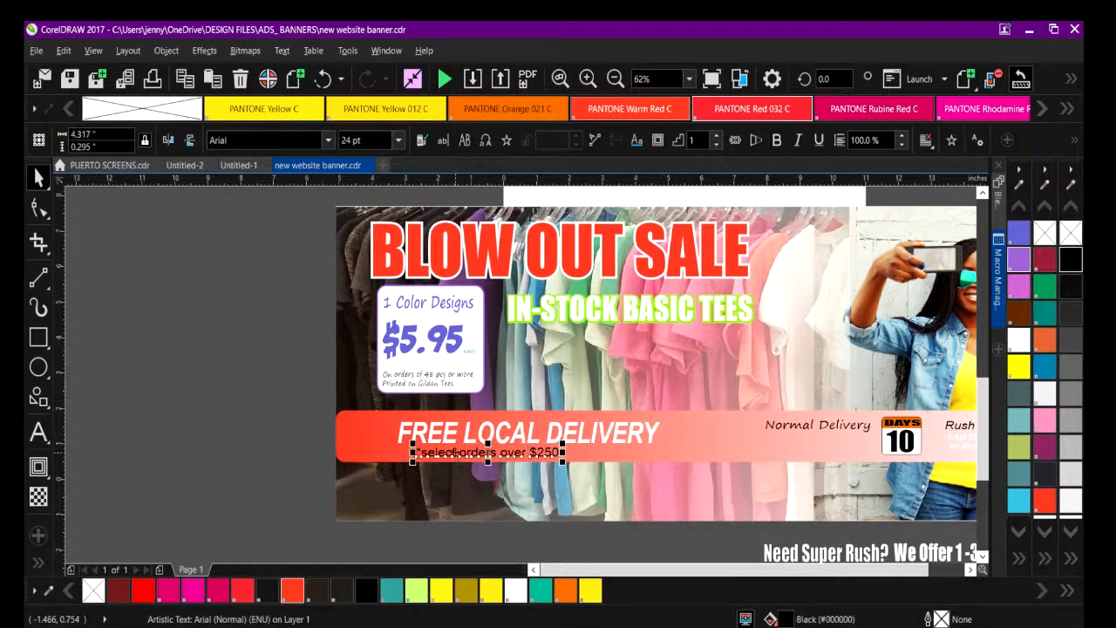
left_click(588, 79)
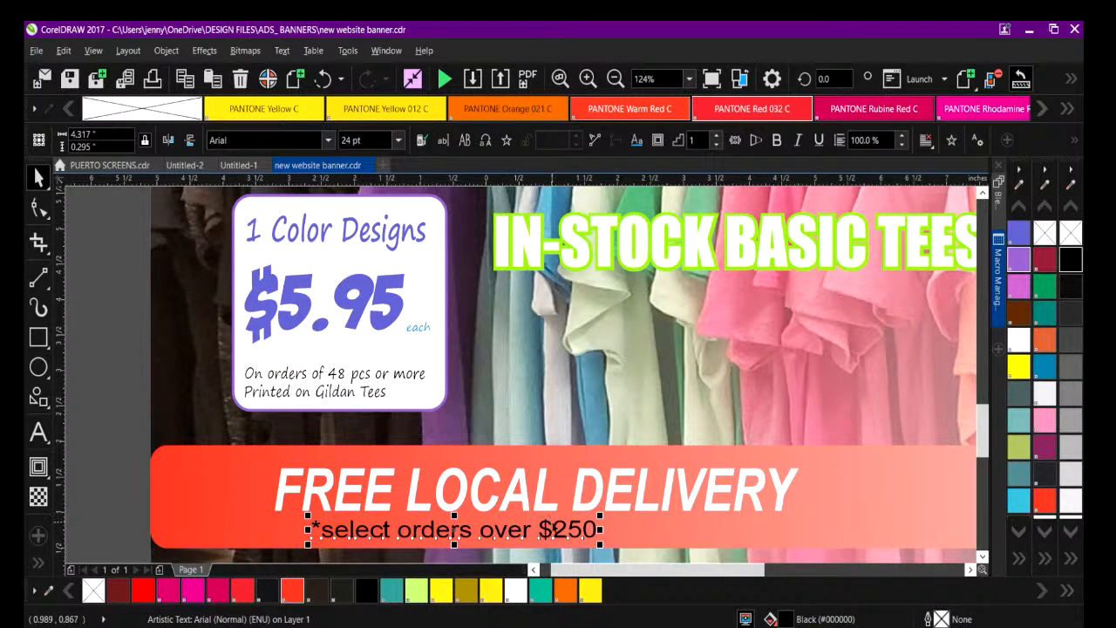
double_click(550, 527)
type("500")
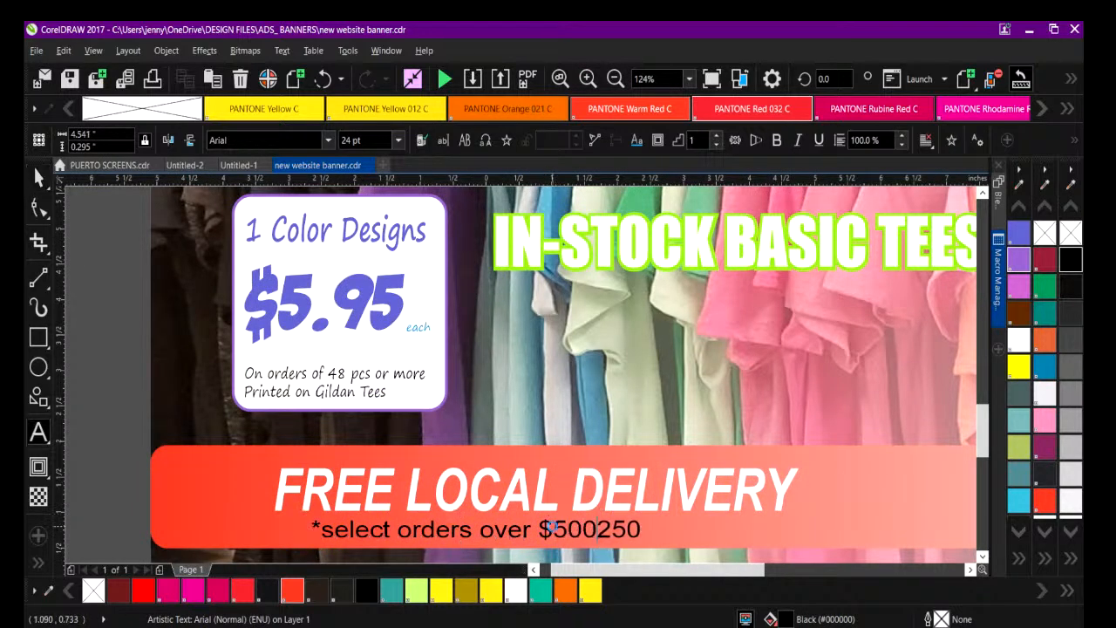
key("Delete")
key("Delete")
key("Delete")
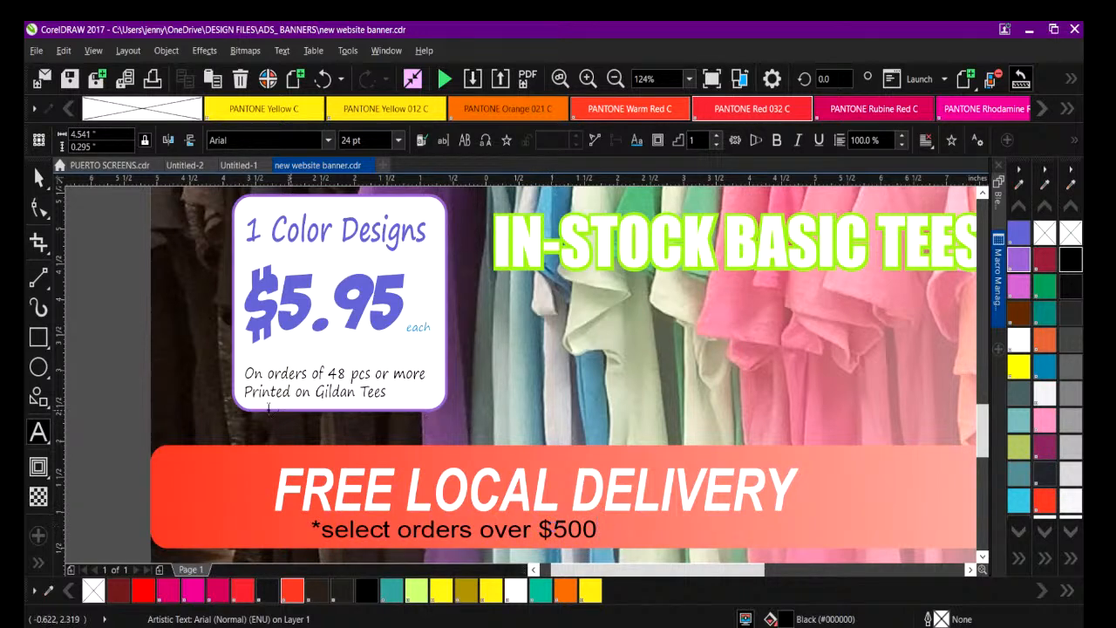
left_click(135, 394)
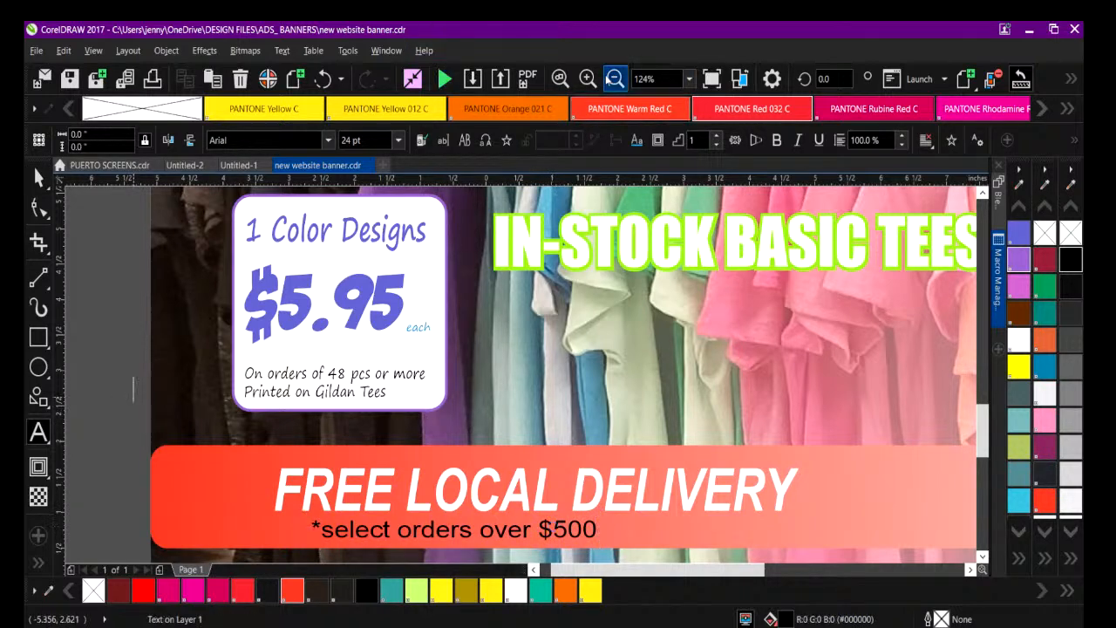
left_click(614, 79)
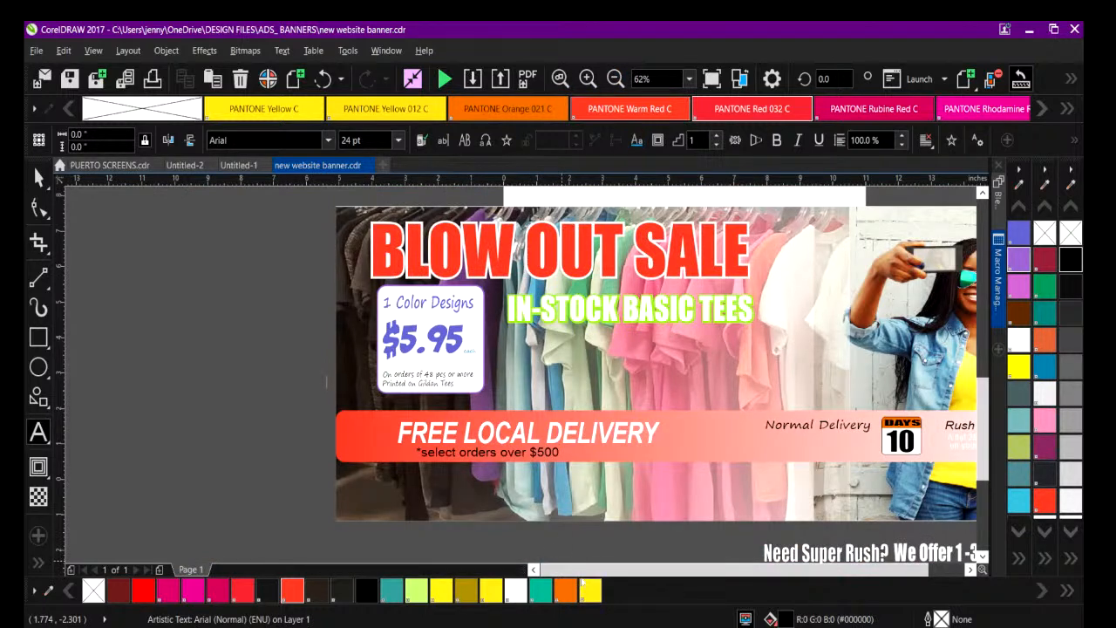
left_click_drag(580, 571, 602, 570)
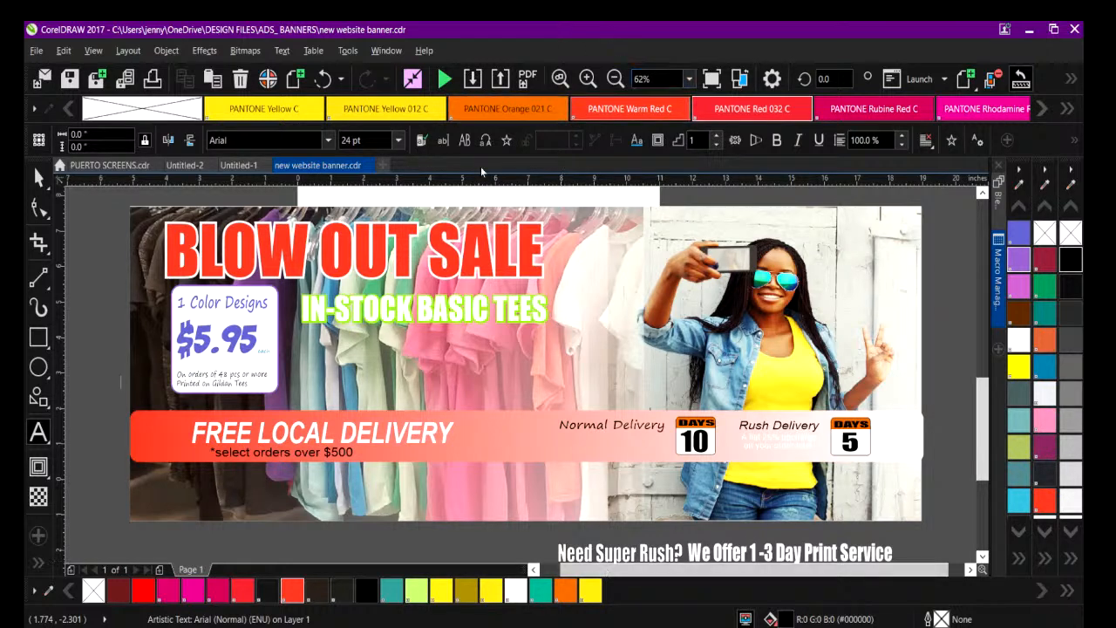
left_click(588, 78)
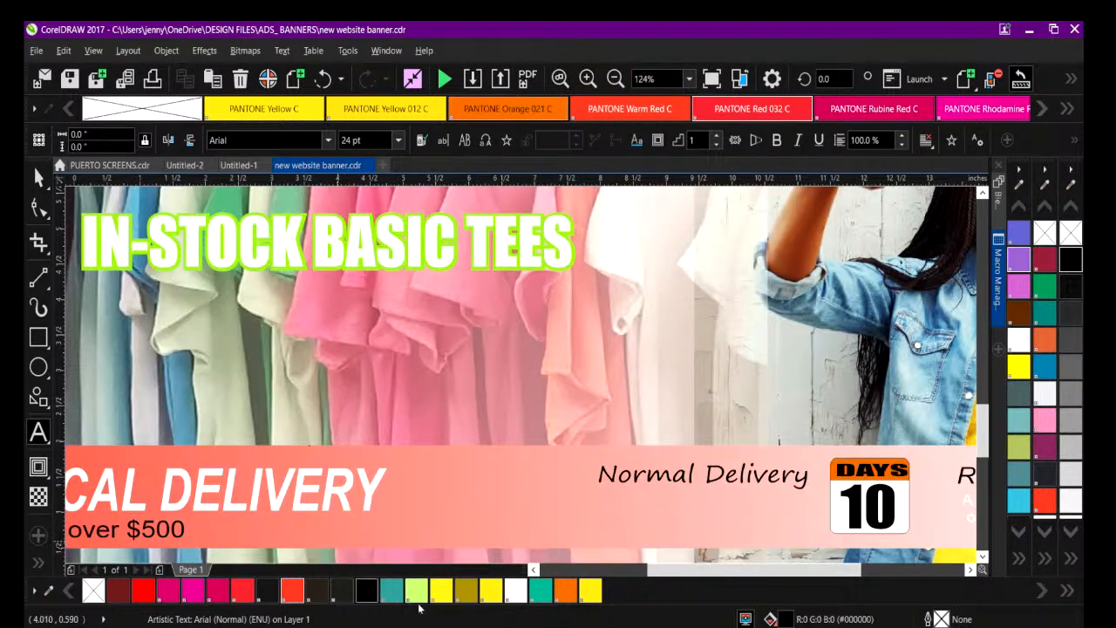
left_click_drag(673, 569, 592, 569)
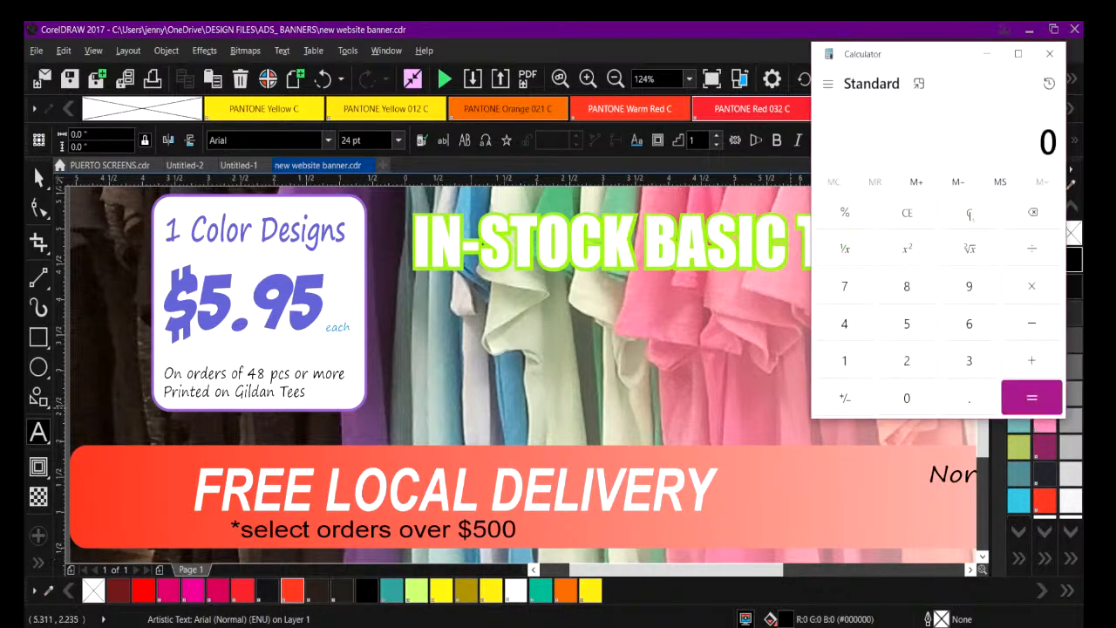
left_click(908, 324)
left_click(911, 397)
left_click(1032, 288)
left_click(909, 331)
left_click(969, 212)
Multiply the $5.95 unit price by 50 pieces in Calculator, and close it.
left_click(908, 324)
left_click(962, 398)
left_click(969, 291)
left_click(907, 324)
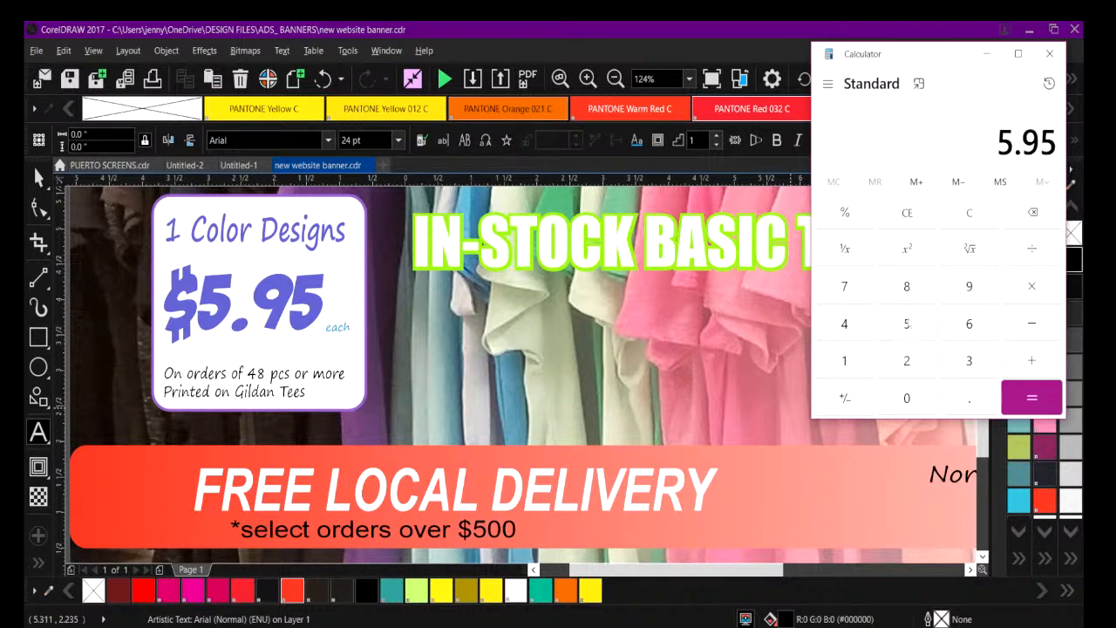
left_click(1032, 397)
left_click(910, 329)
left_click(907, 398)
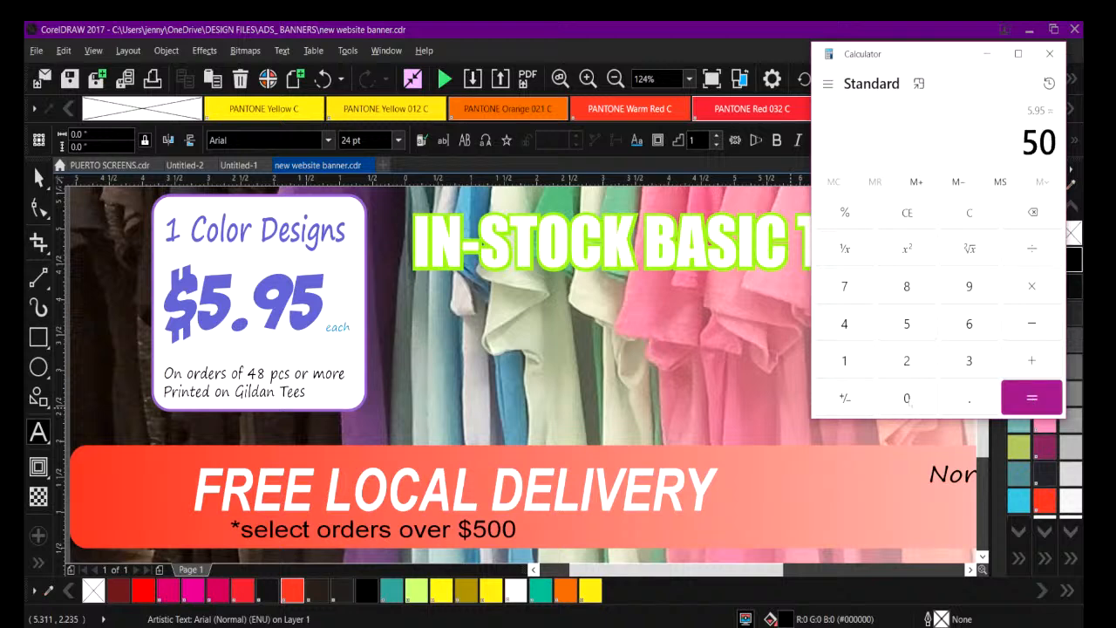
left_click(1024, 400)
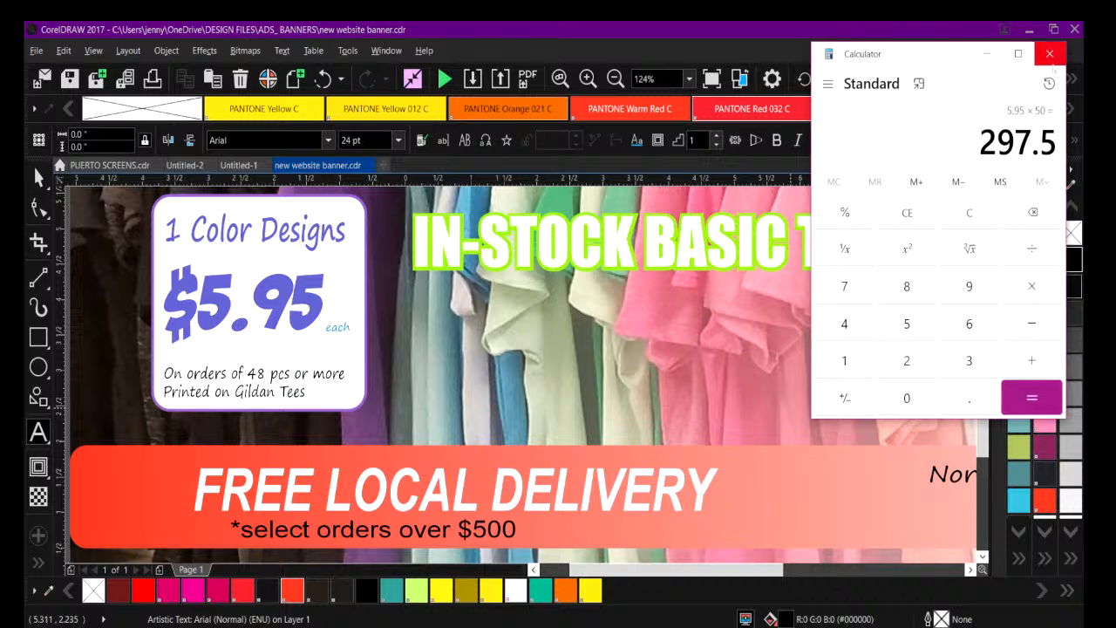
left_click(1050, 53)
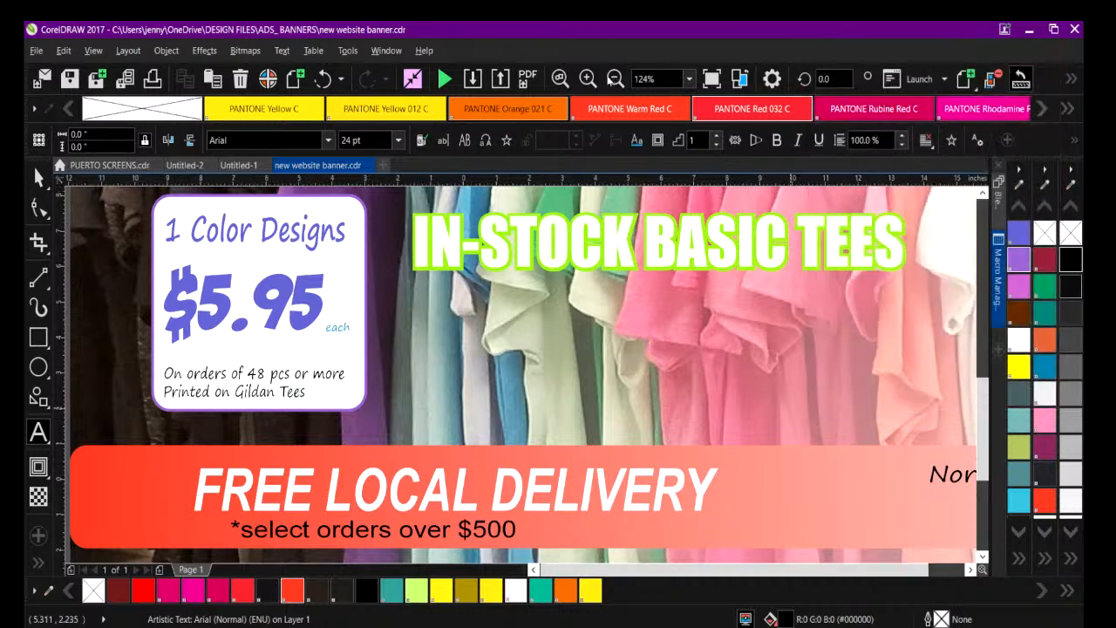
Move the whole FREE LOCAL DELIVERY strip, including its delivery texts and day icons, down about 1 inch on the banner.
key("F3")
left_click_drag(571, 572, 592, 571)
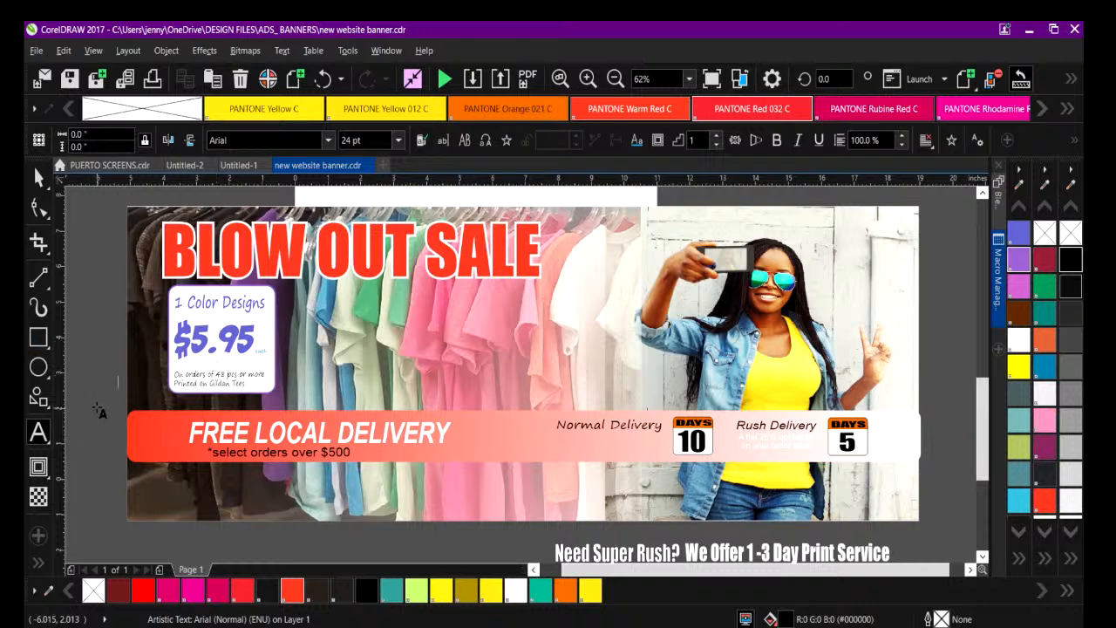
left_click(39, 177)
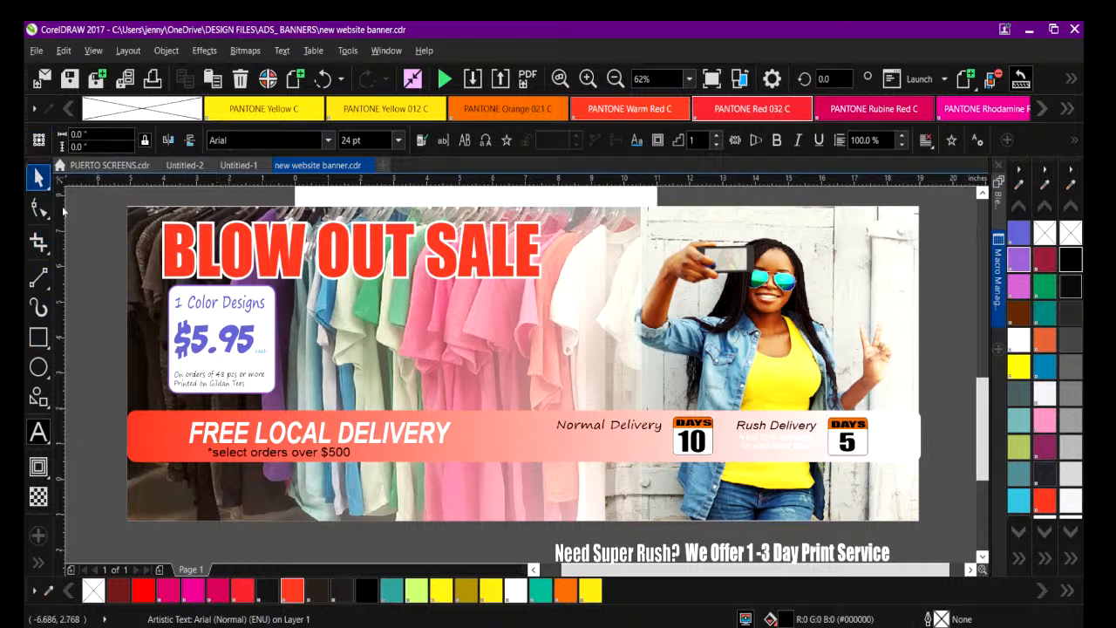
left_click_drag(94, 398, 947, 495)
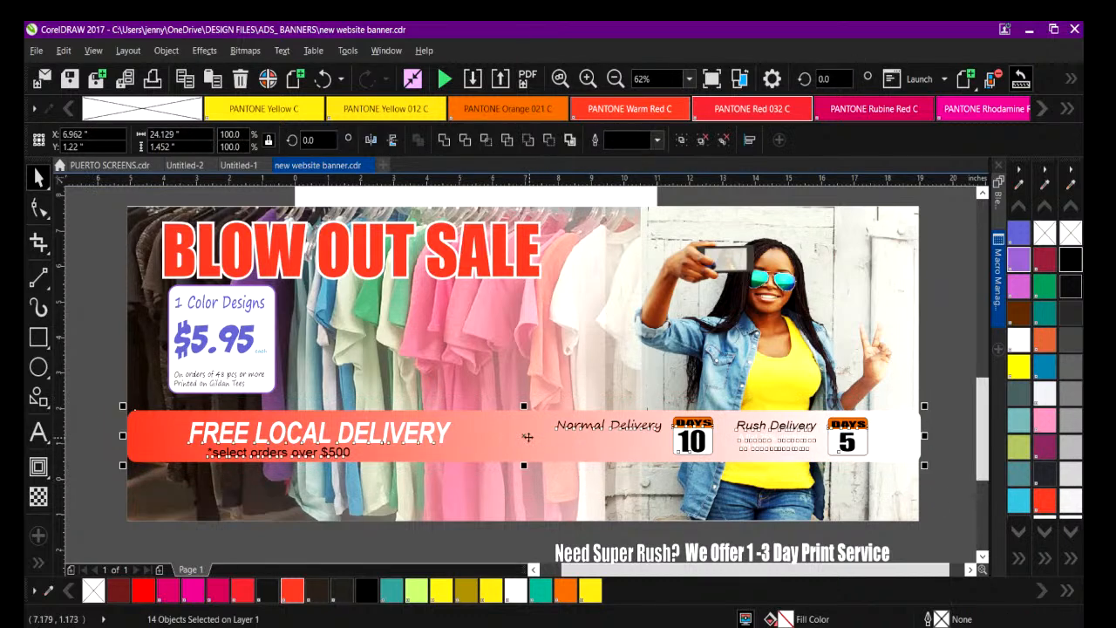
left_click_drag(524, 435, 525, 471)
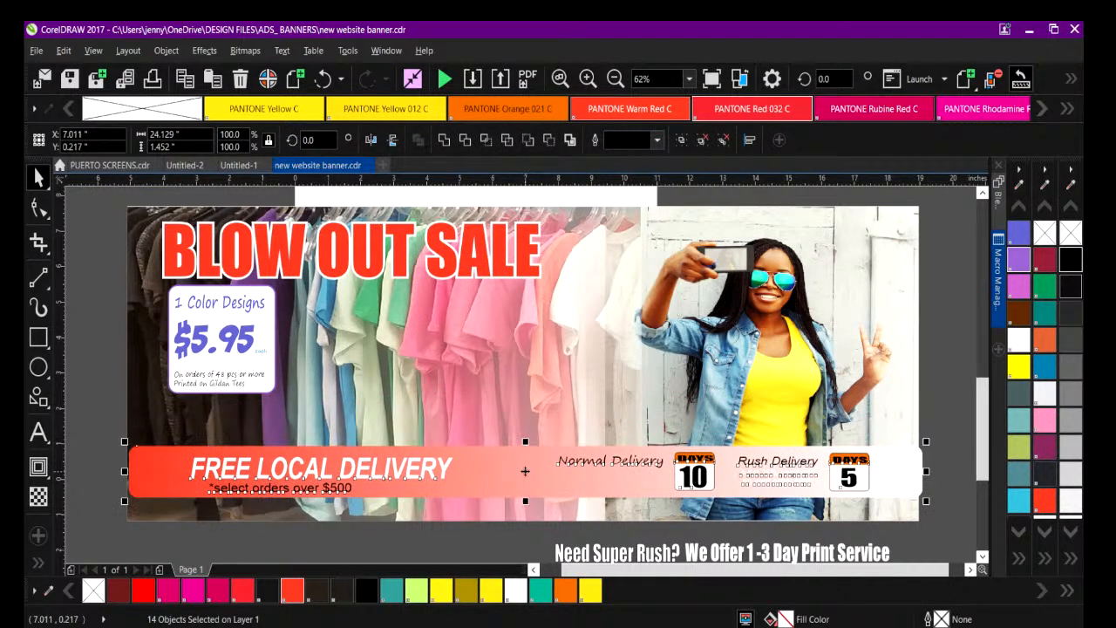
left_click(942, 410)
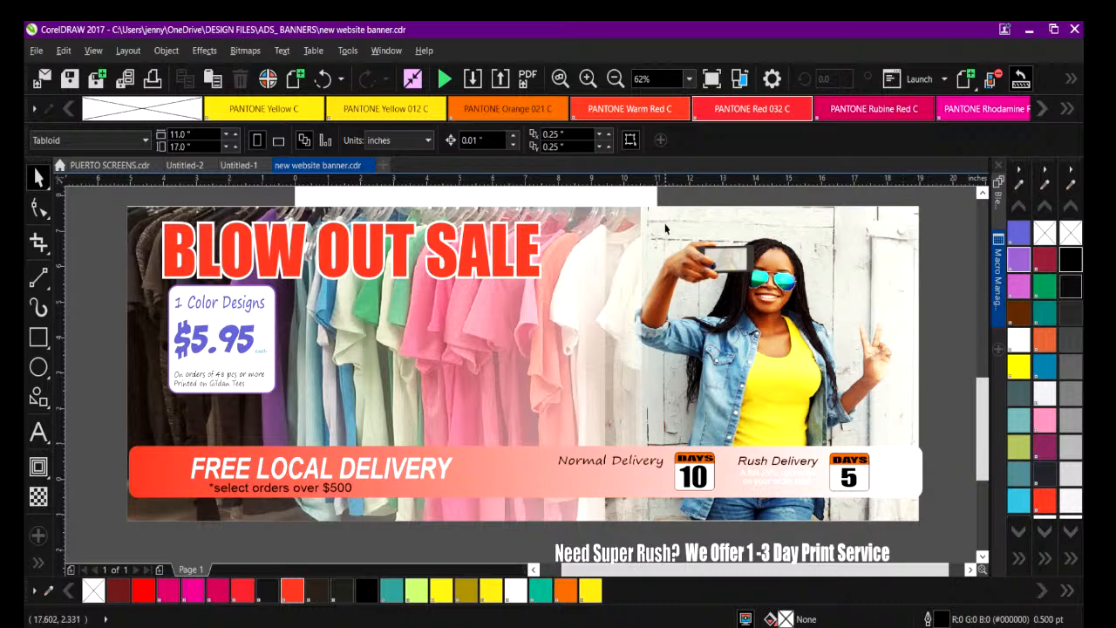
Fill the white flat upcharge note under Rush Delivery with black.
left_click(587, 78)
left_click(586, 79)
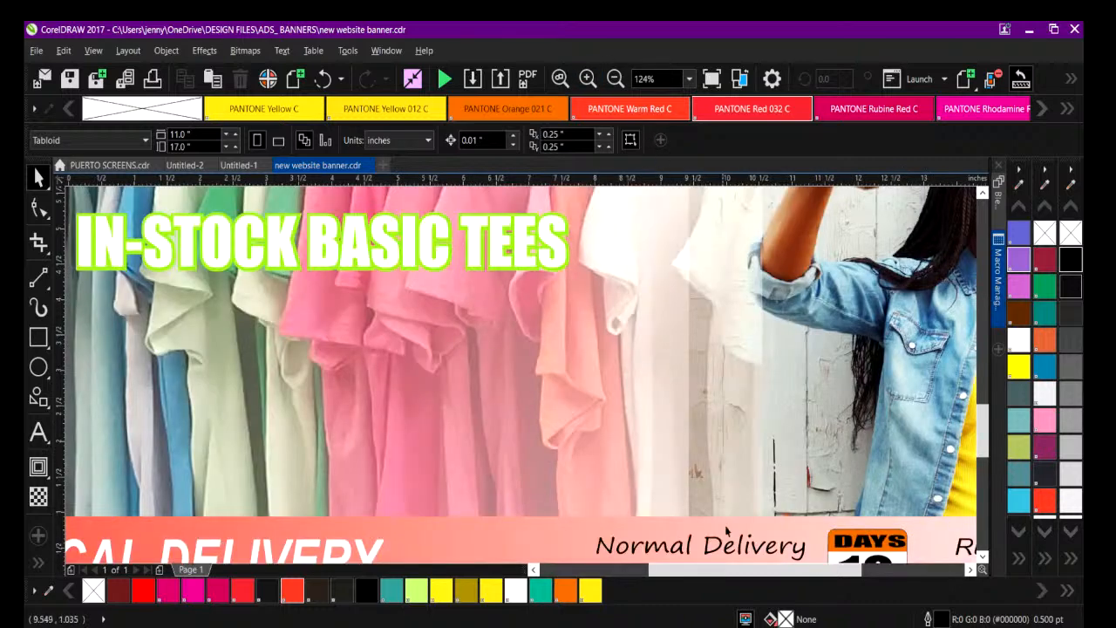
left_click_drag(738, 575, 835, 576)
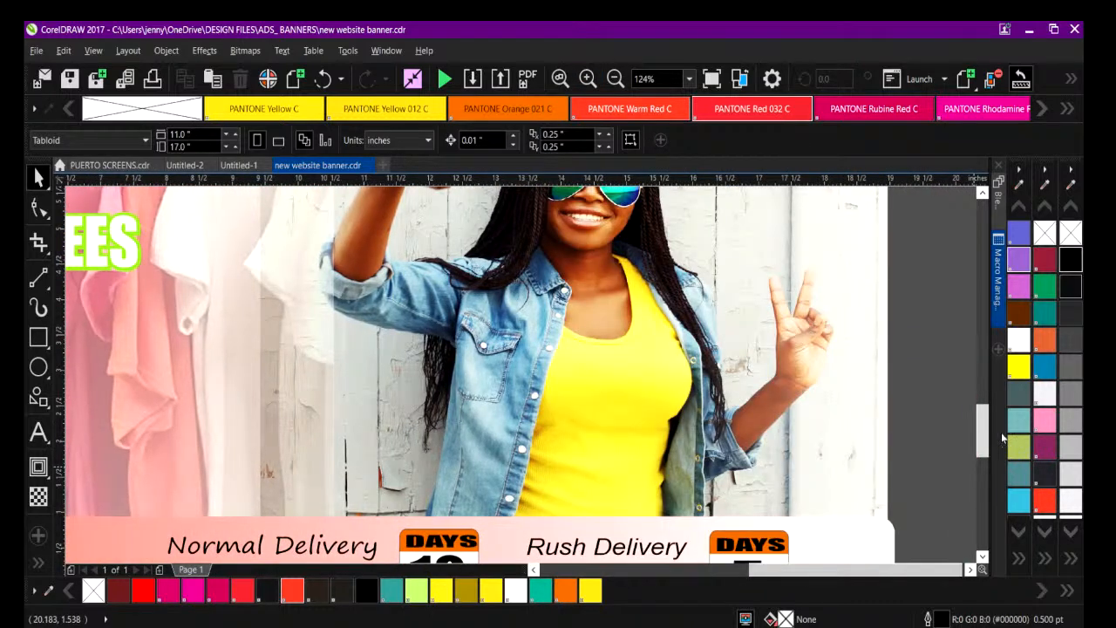
scroll(721, 442, "down", 3)
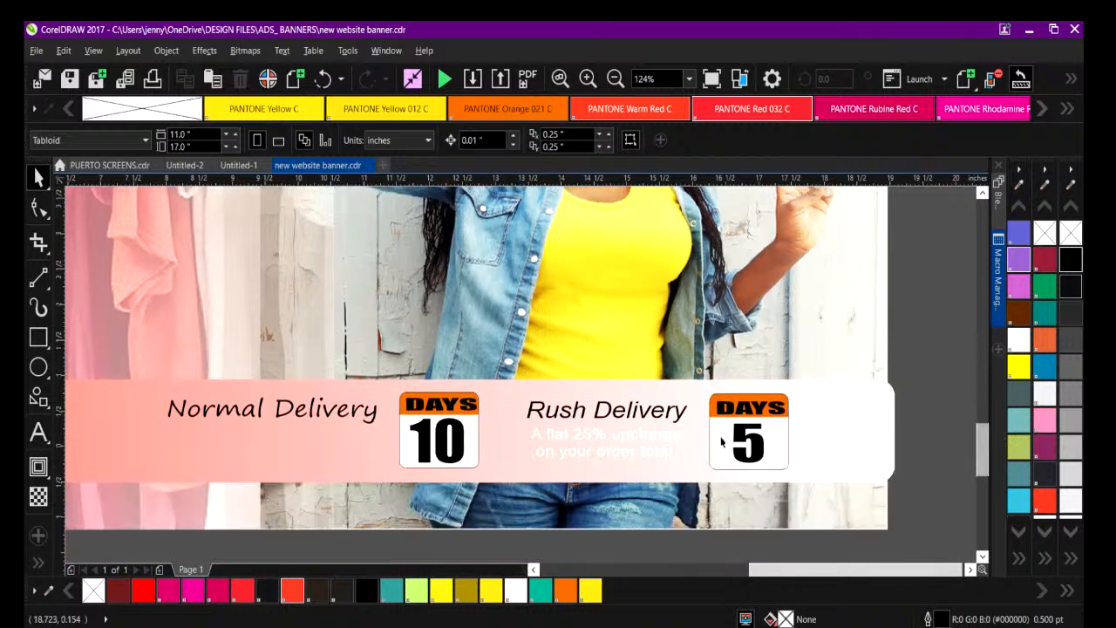
left_click(567, 438)
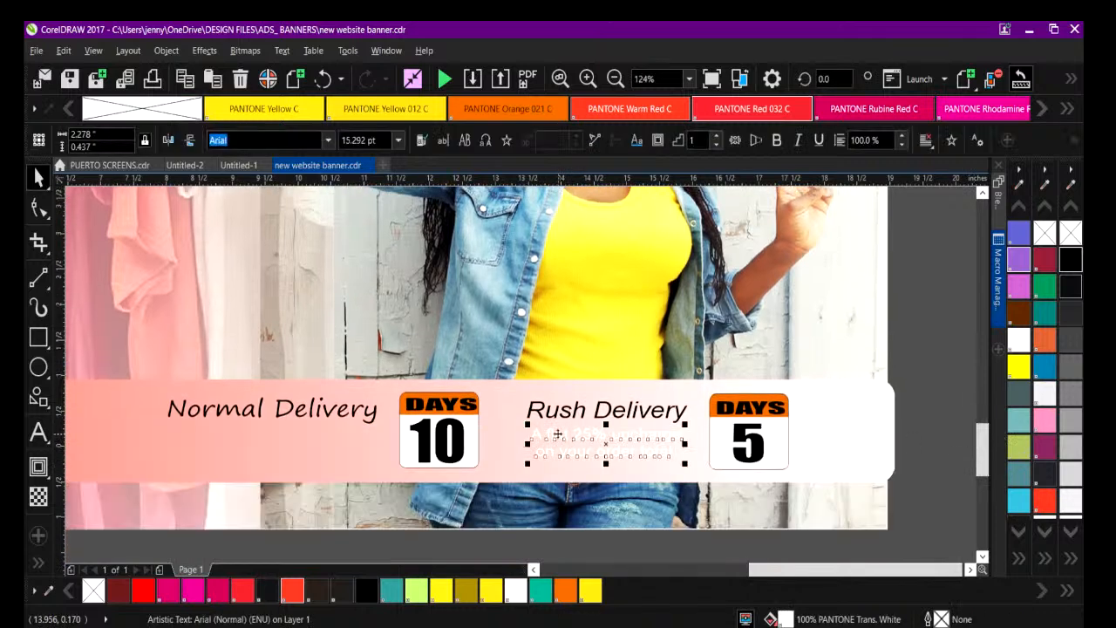
left_click(1065, 261)
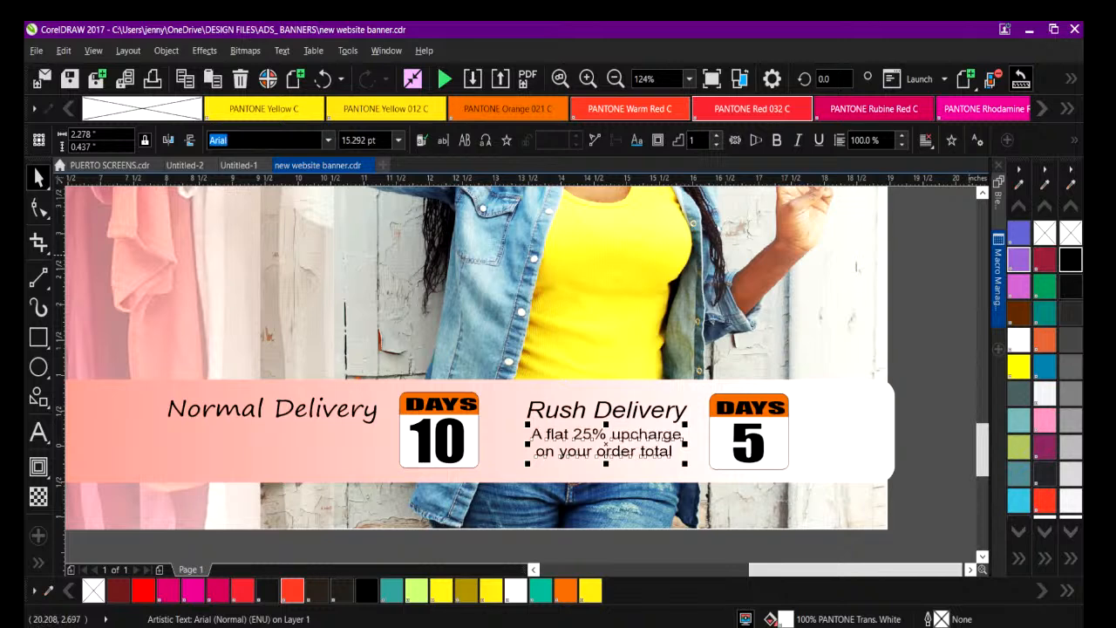
Change the upcharge percentage in the Rush Delivery note to 10%.
double_click(575, 434)
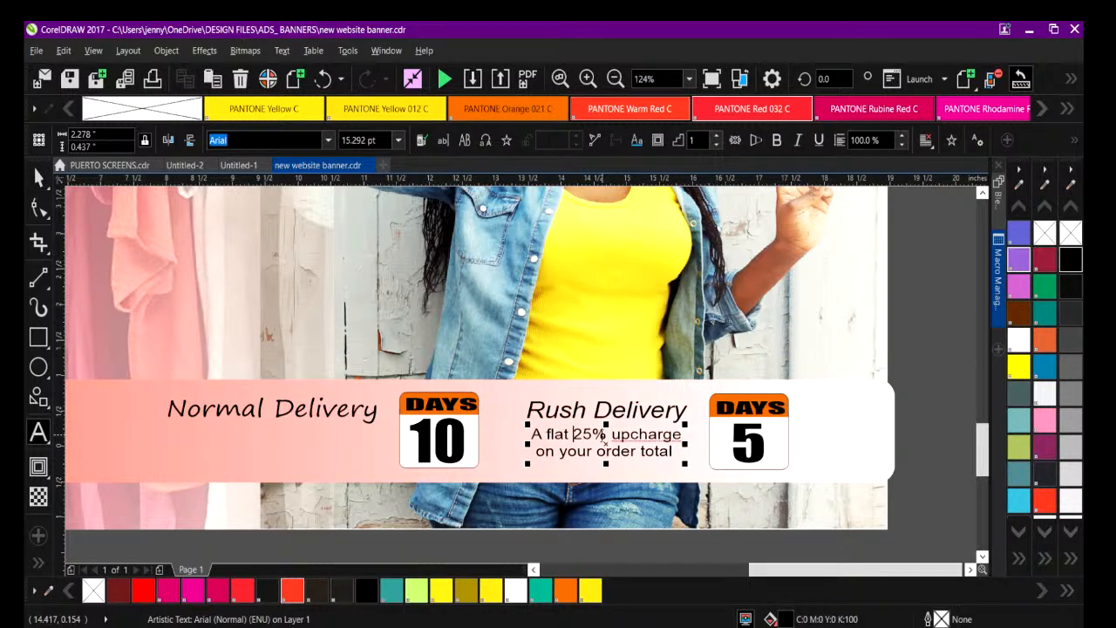
type("10")
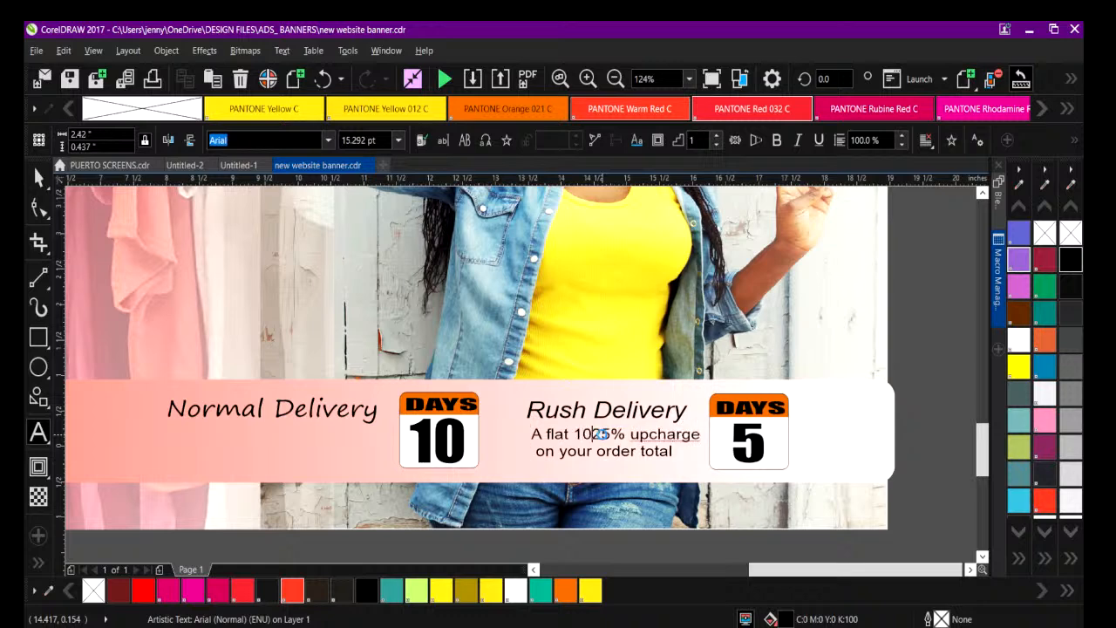
key("Delete")
key("Delete")
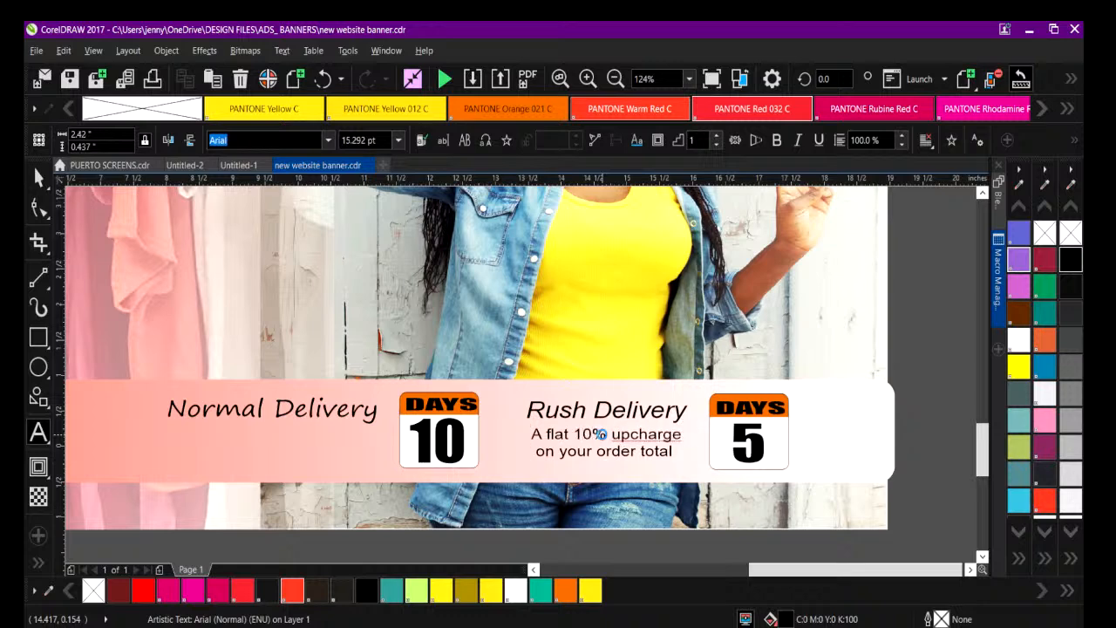
left_click(939, 370)
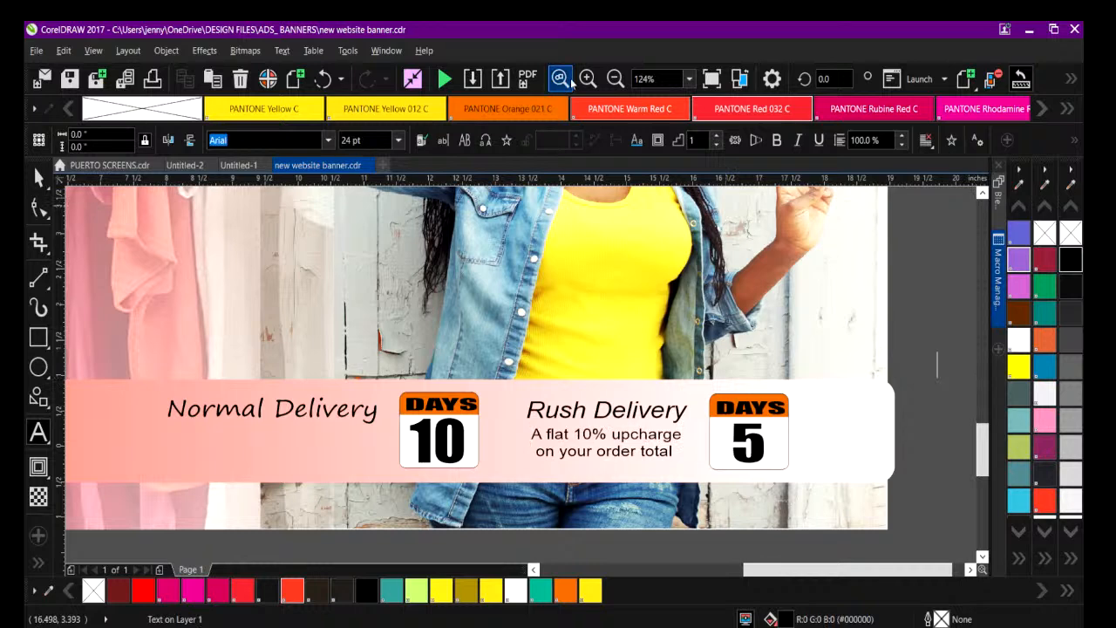
Reword the Super Rush line below the banner to offer "3 Day Print Service".
left_click(615, 78)
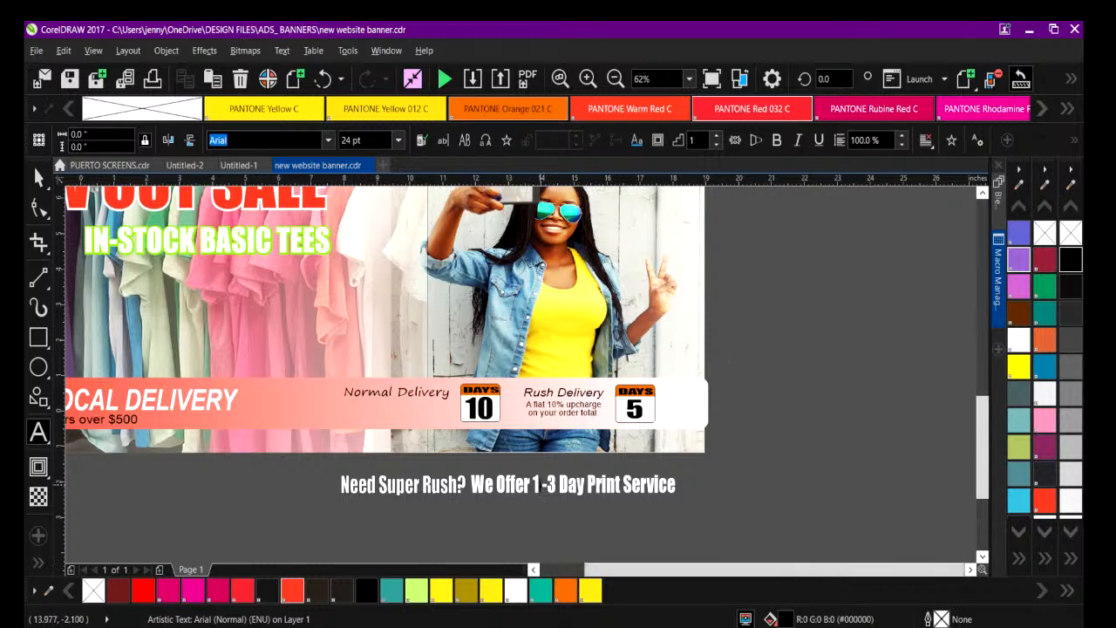
left_click(545, 485)
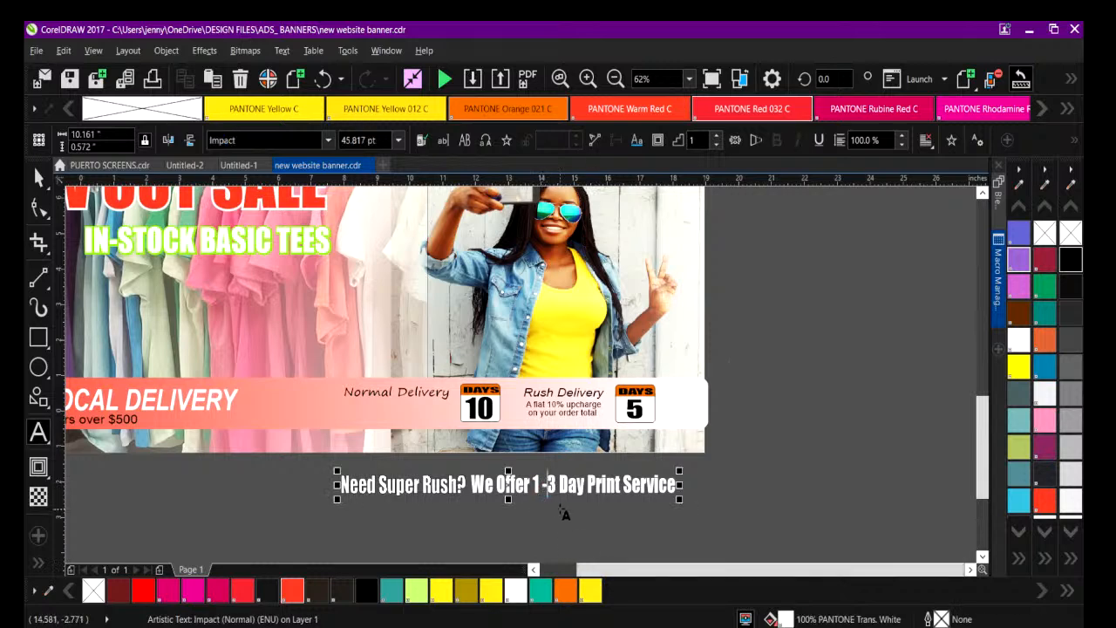
key("BackSpace")
key("BackSpace")
key("BackSpace")
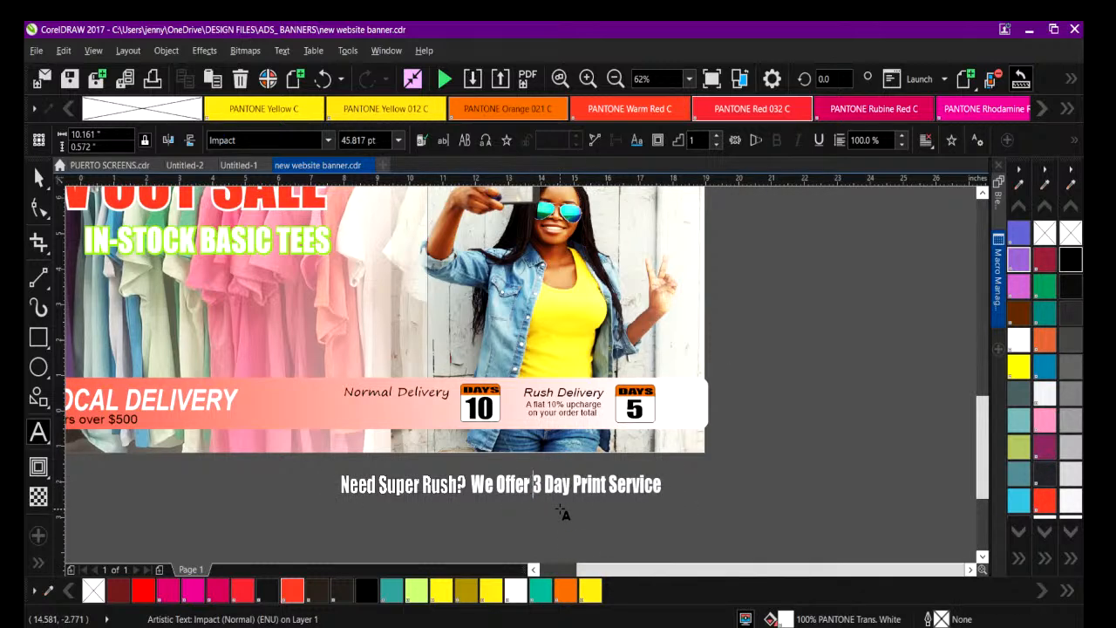
Enlarge the Super Rush line to about 12.65 inches wide and move it onto the banner's lower edge beneath the delivery strip.
left_click(38, 179)
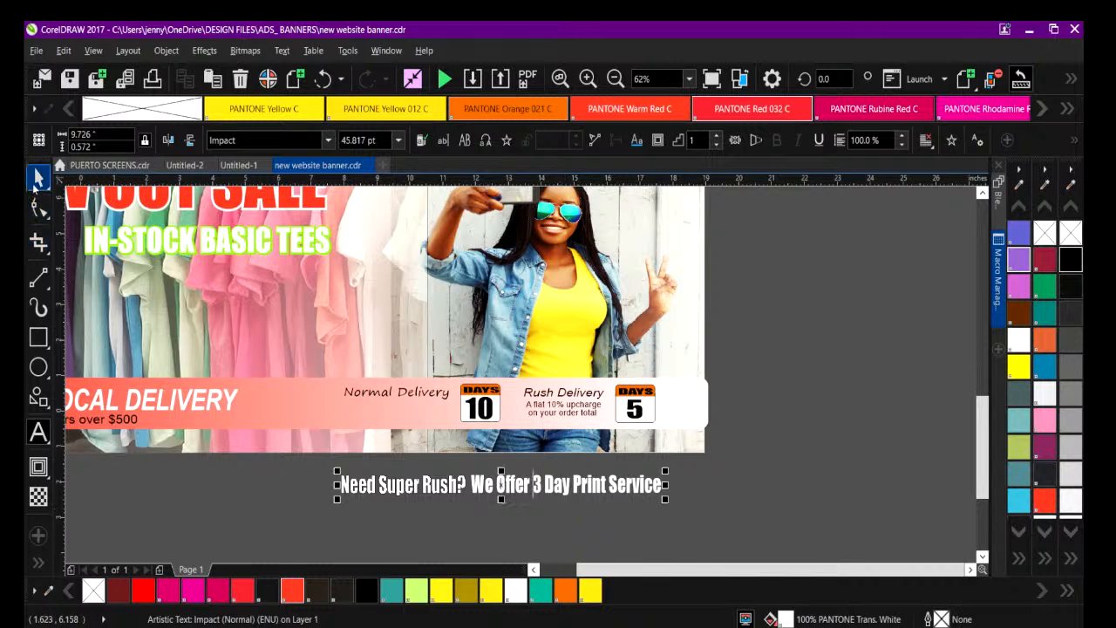
left_click_drag(337, 471, 236, 460)
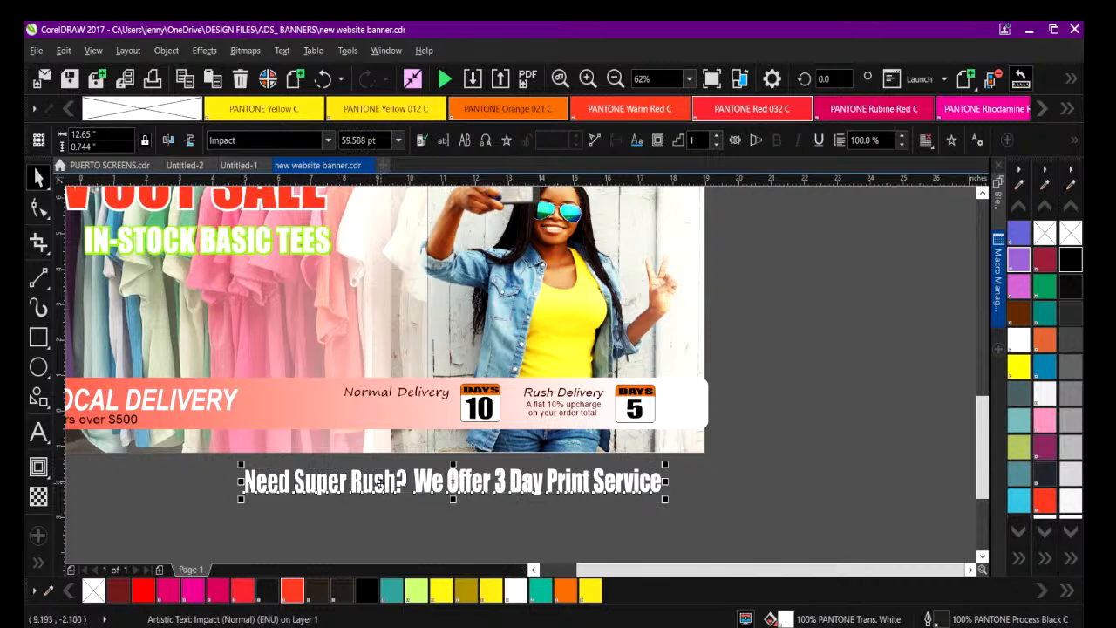
left_click_drag(385, 468, 407, 439)
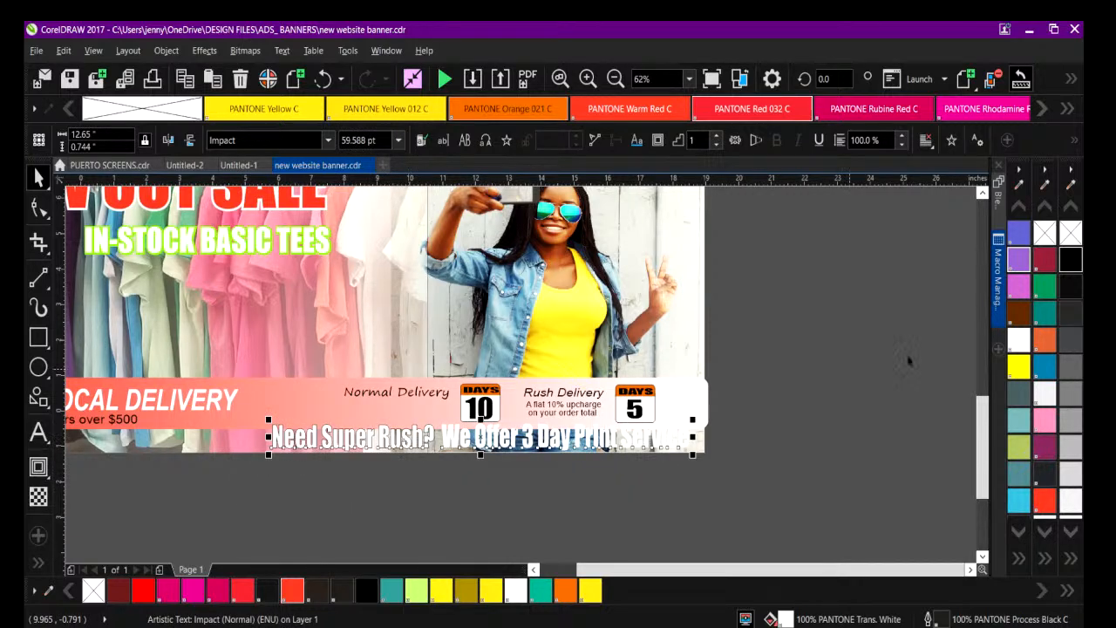
Fill the Super Rush line with the lime green palette colour R153 G231 B23.
left_click(1019, 288)
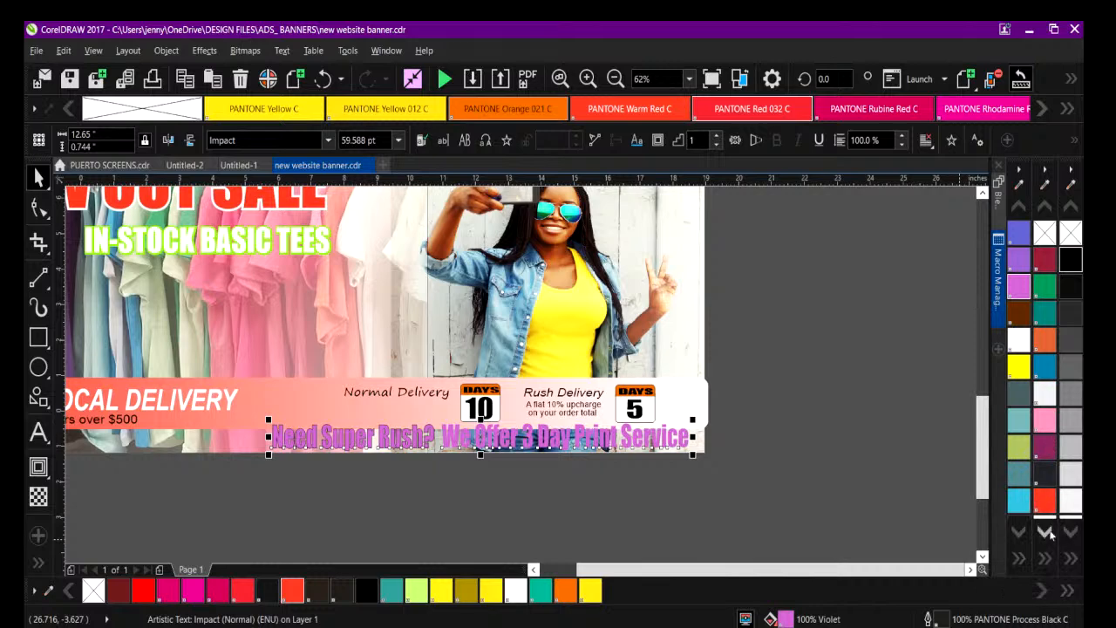
left_click(1020, 559)
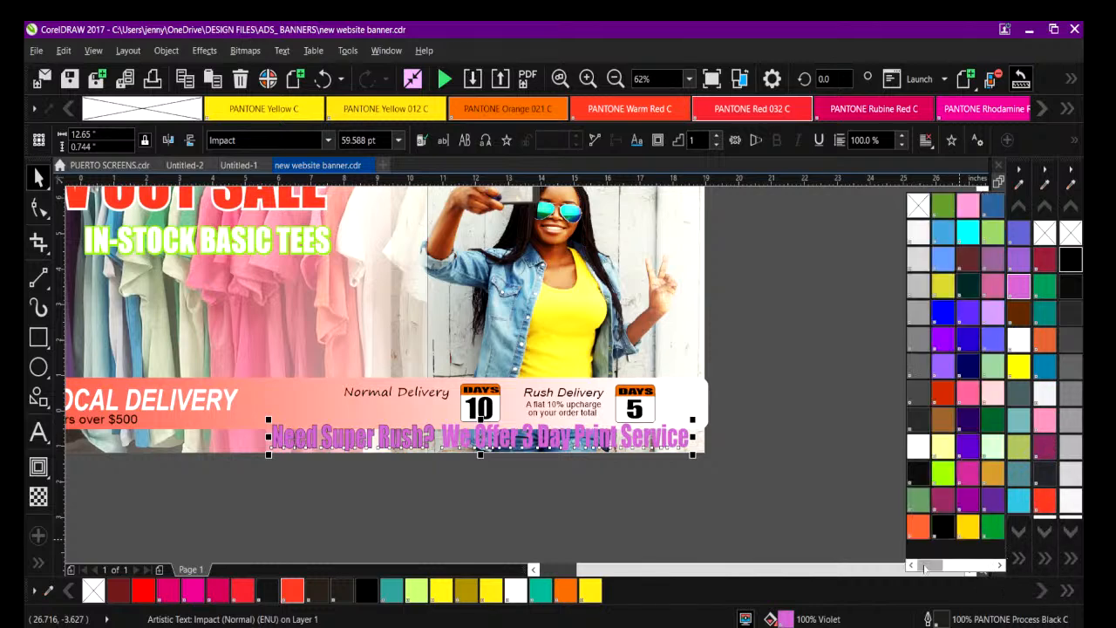
left_click_drag(929, 565, 962, 565)
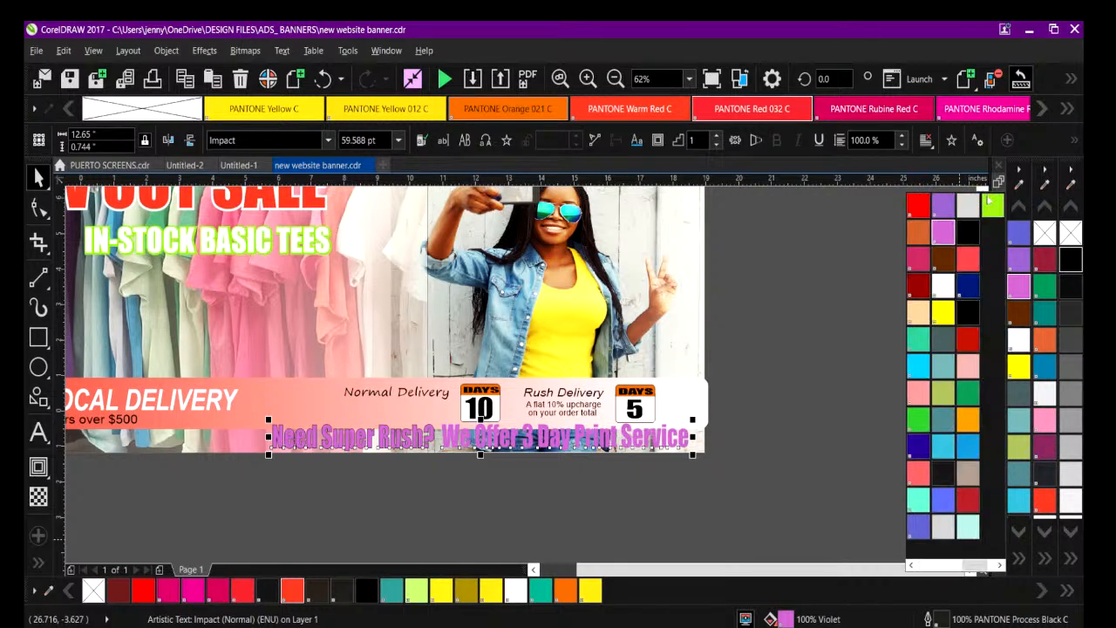
left_click(991, 206)
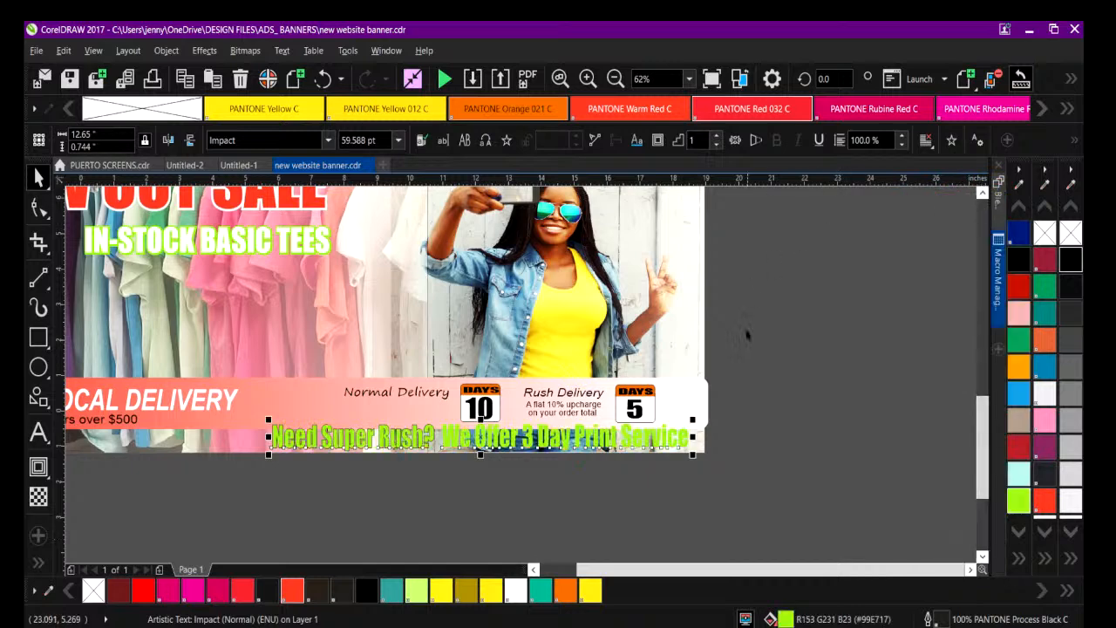
Give the Super Rush line a 4 pt outline in near-black #010101 that scales with the object.
right_click(940, 618)
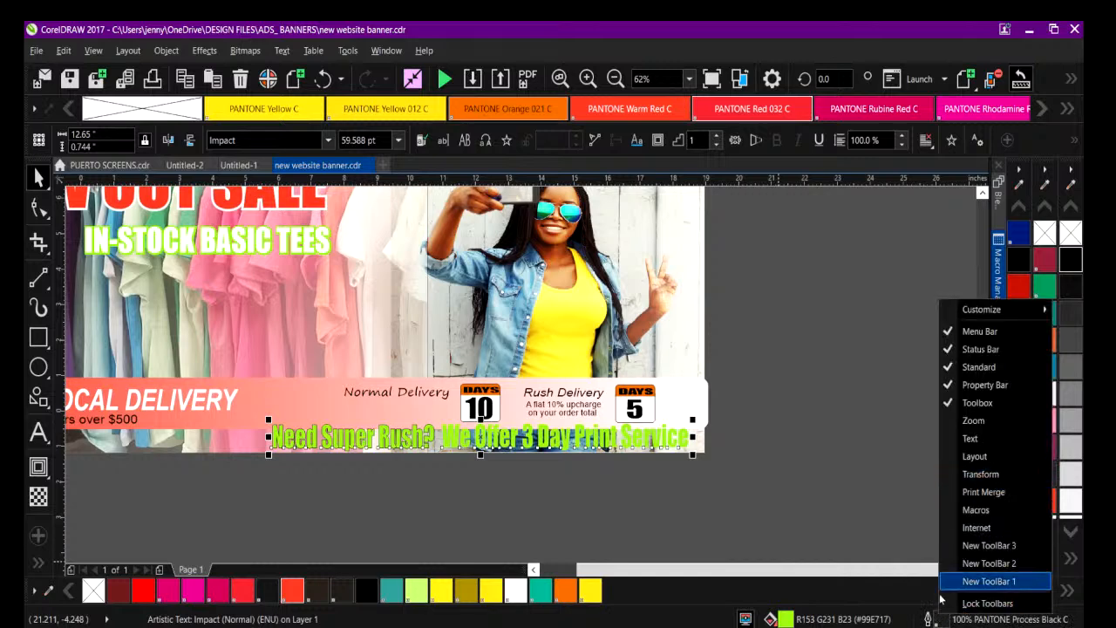
left_click(938, 621)
double_click(939, 620)
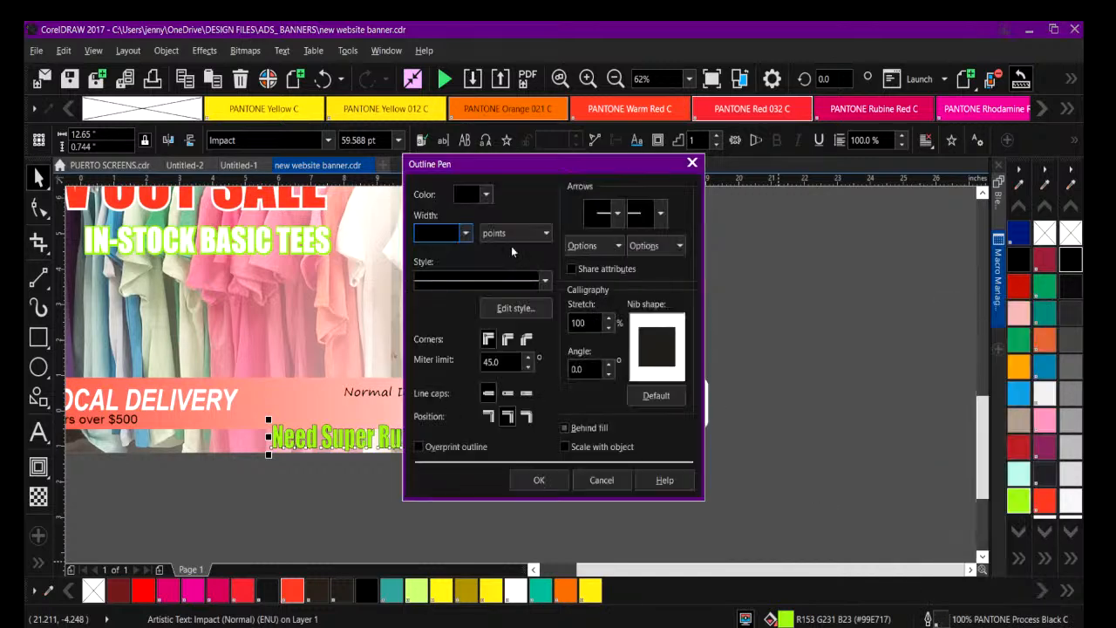
left_click(487, 195)
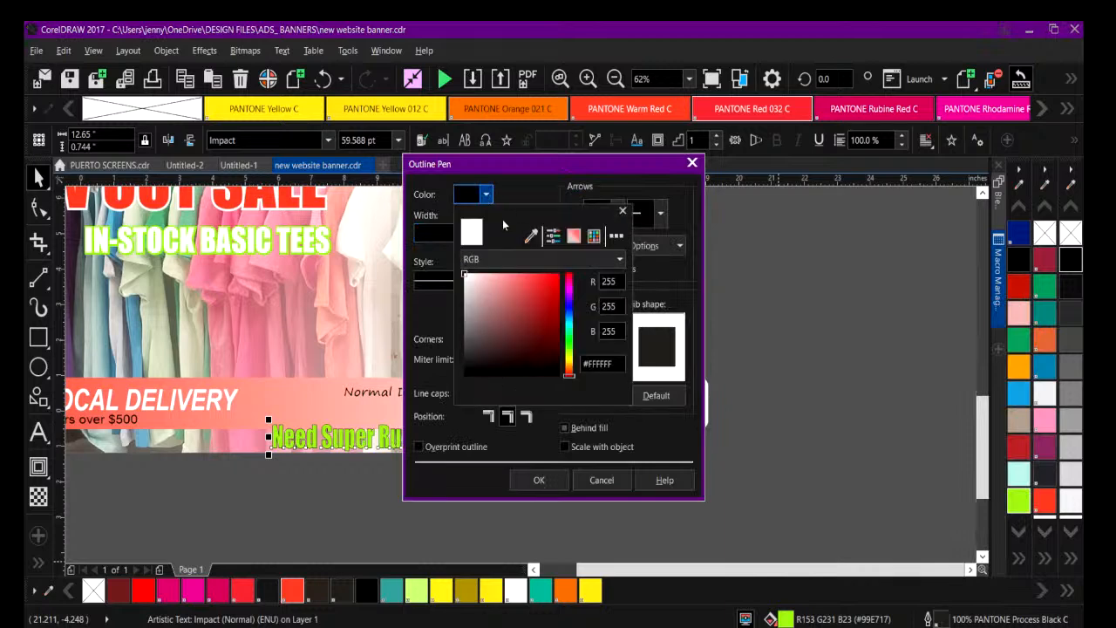
left_click(531, 235)
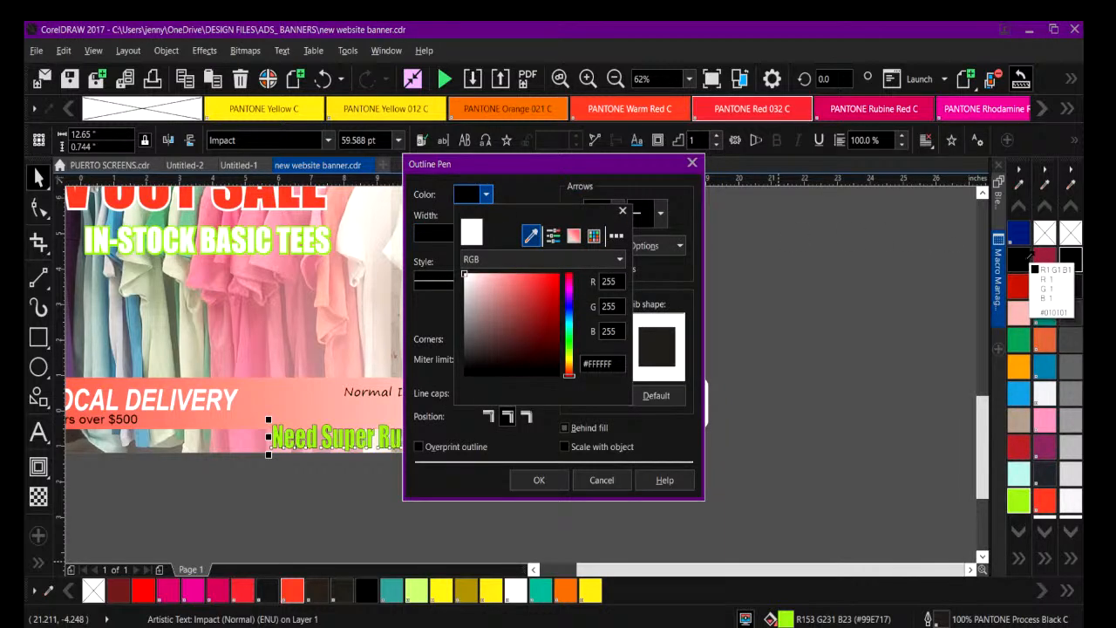
left_click(1022, 263)
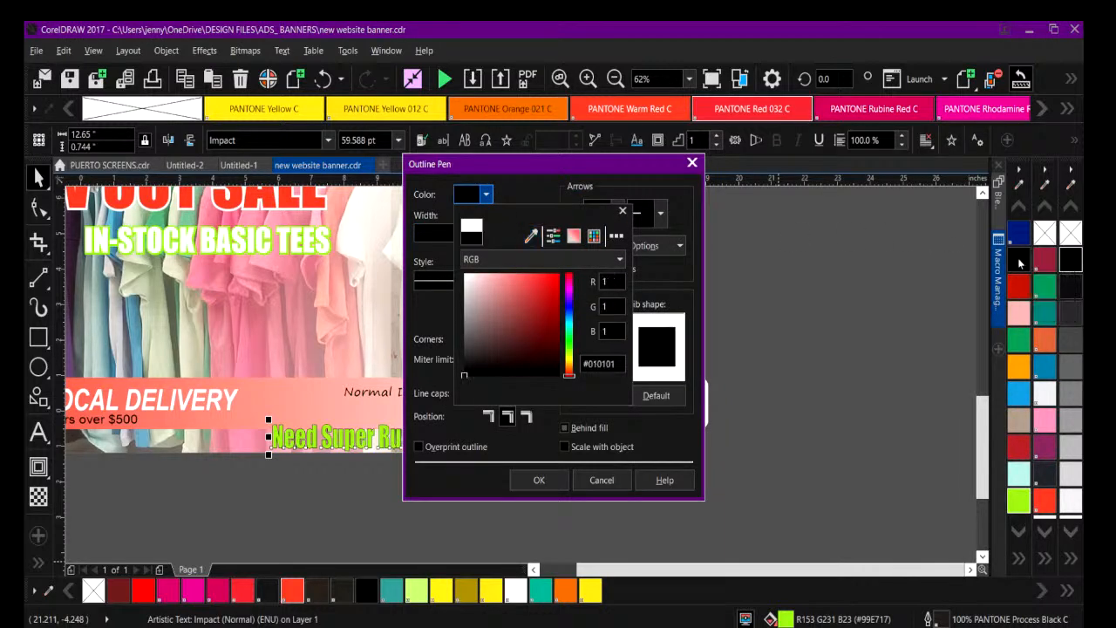
left_click(622, 212)
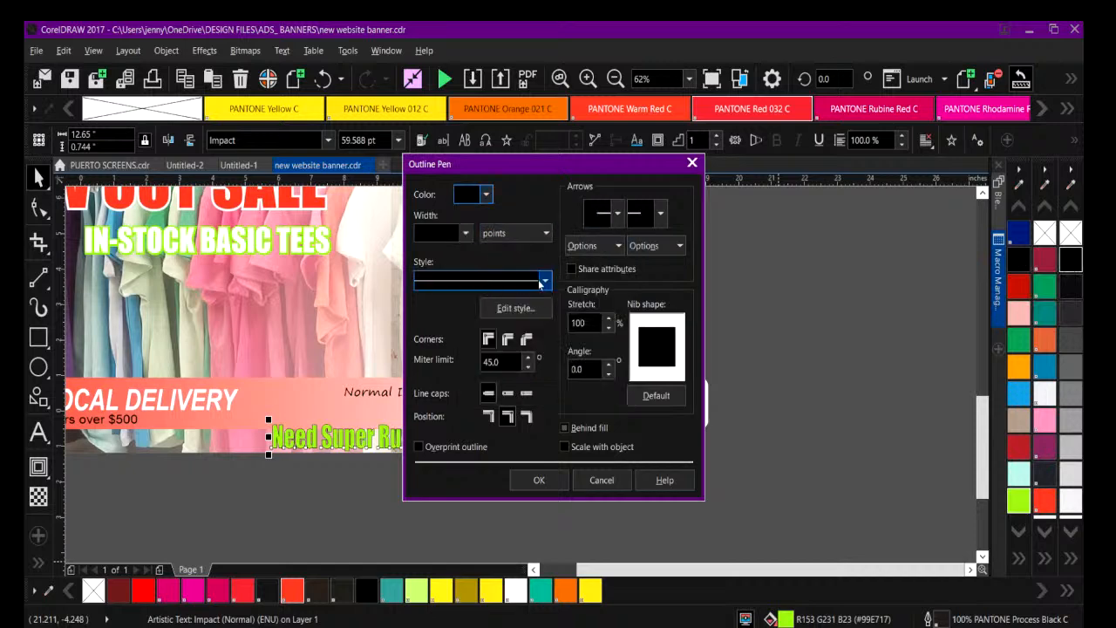
left_click(464, 233)
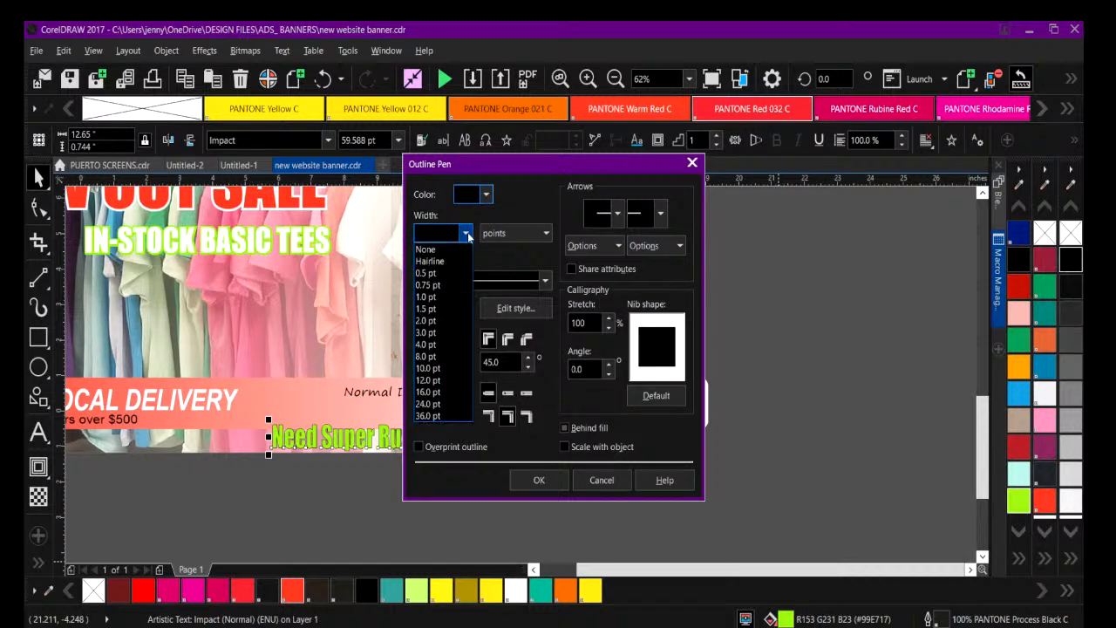
left_click(436, 345)
left_click_drag(472, 159, 721, 153)
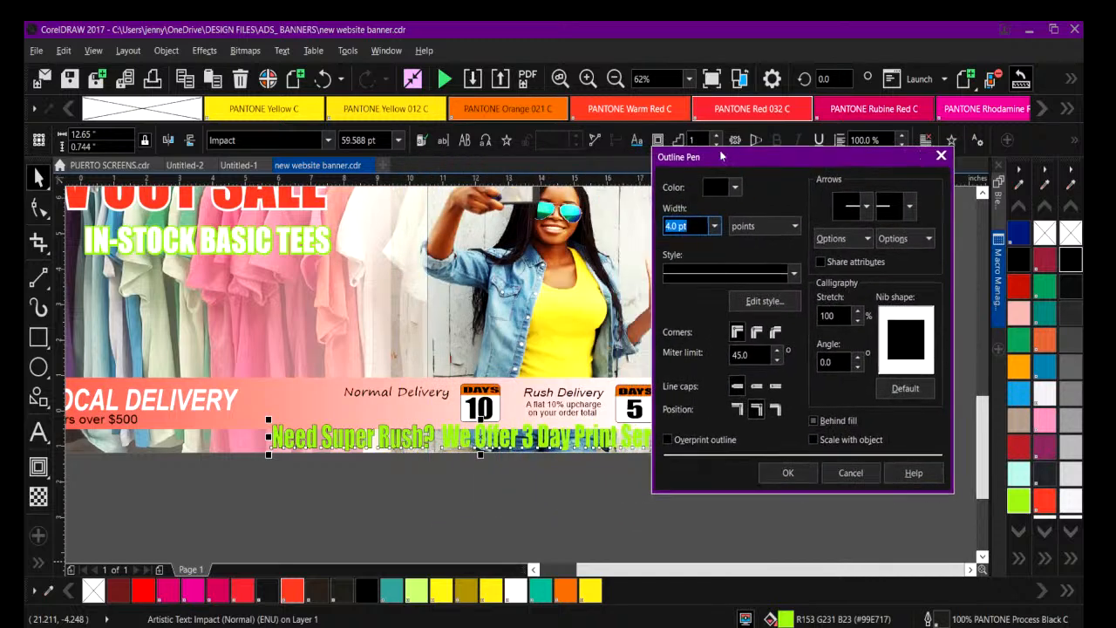
left_click(813, 440)
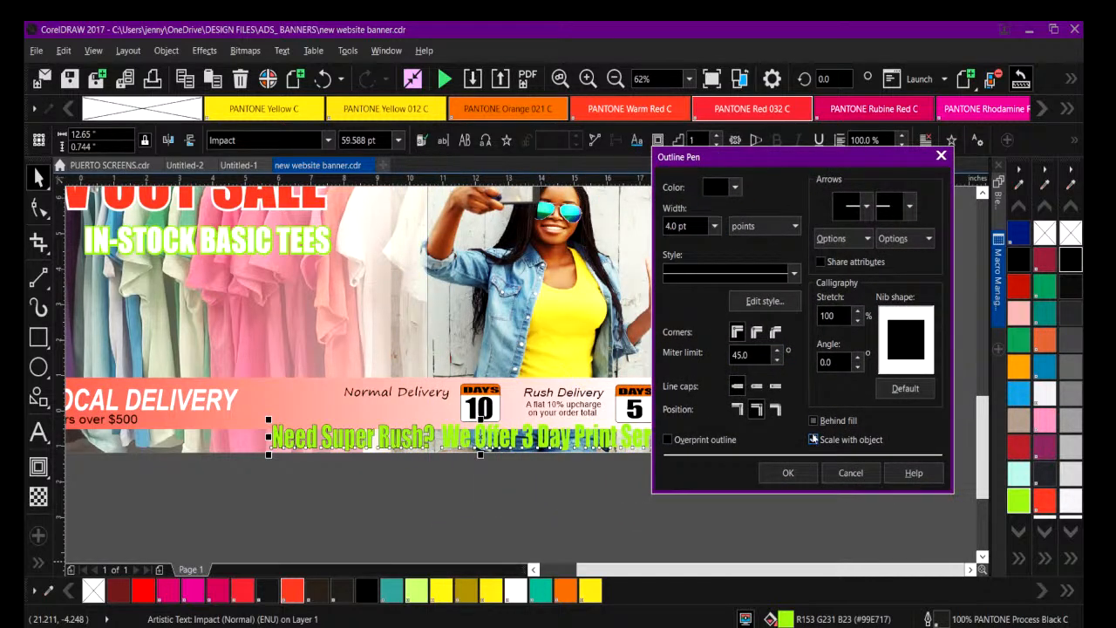
left_click(787, 472)
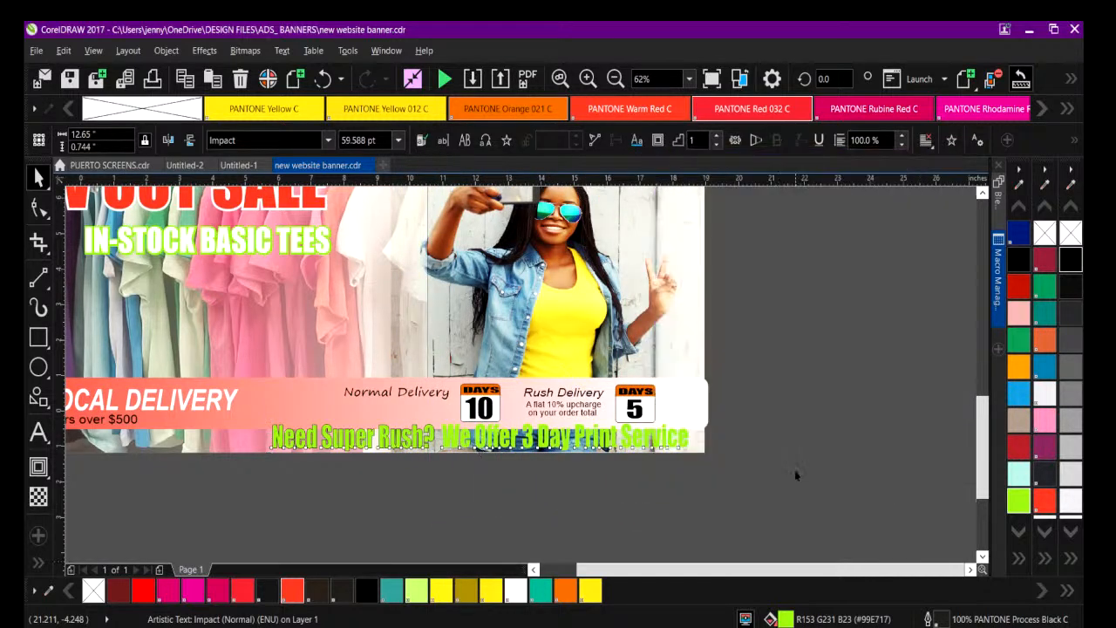
left_click(580, 508)
Set the outline of the words "Need Super Rush?" to 4 pt and place it behind the fill.
left_click(315, 438)
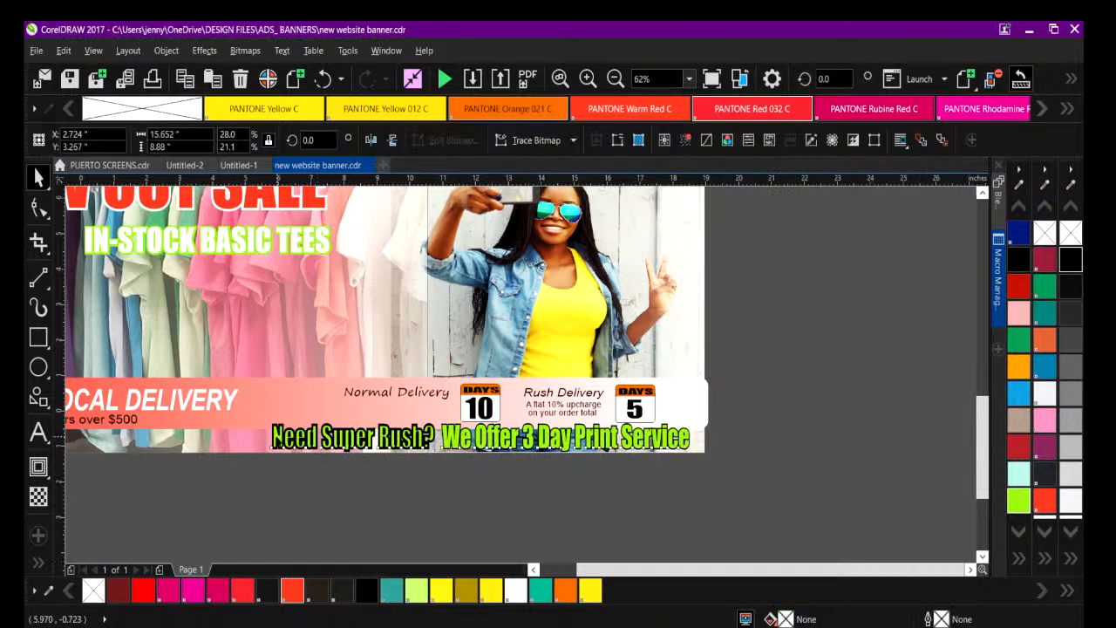
left_click(277, 435)
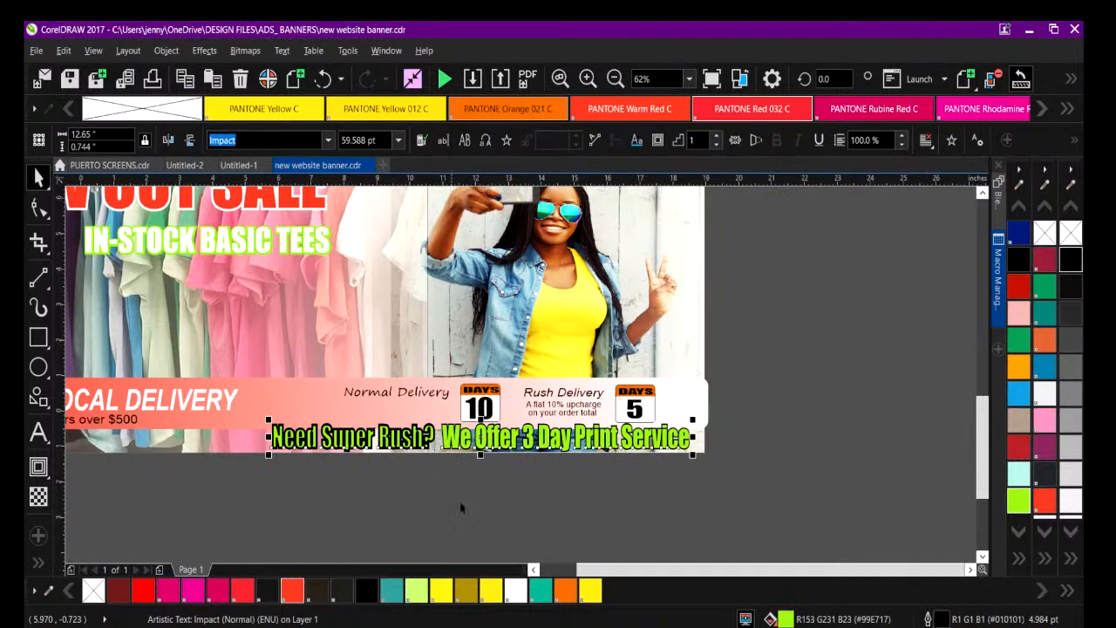
left_click(615, 78)
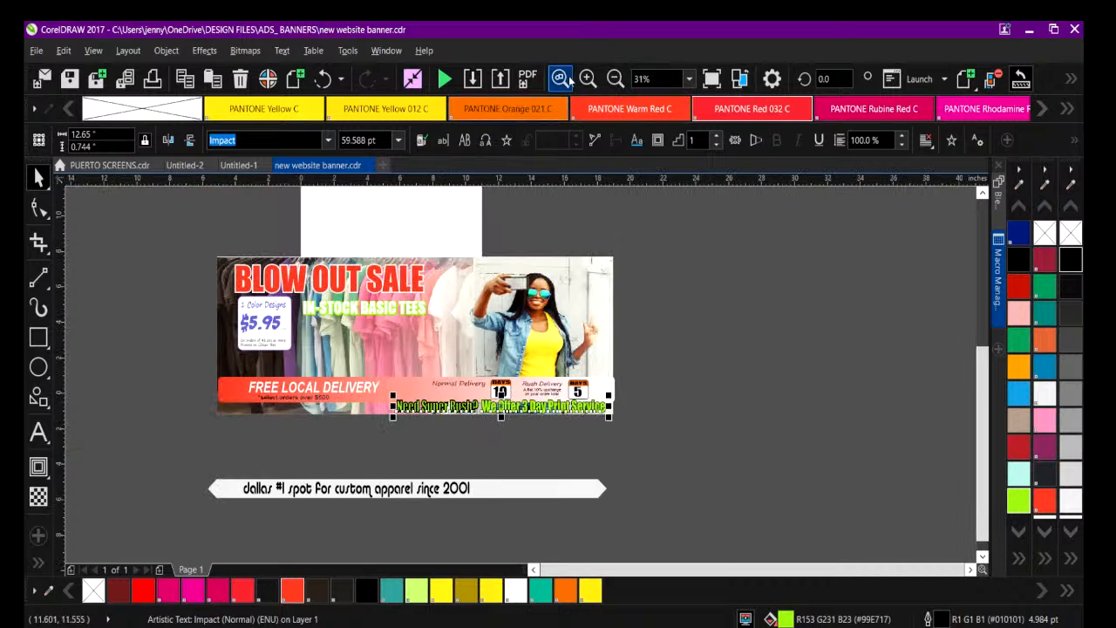
left_click(562, 79)
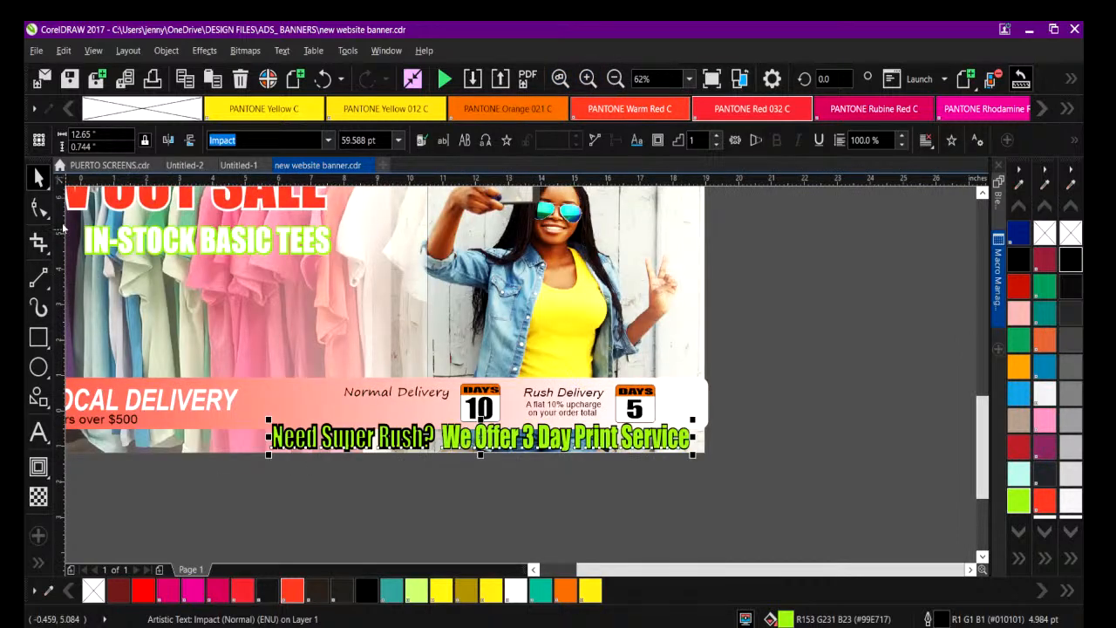
left_click(299, 524)
left_click(331, 439)
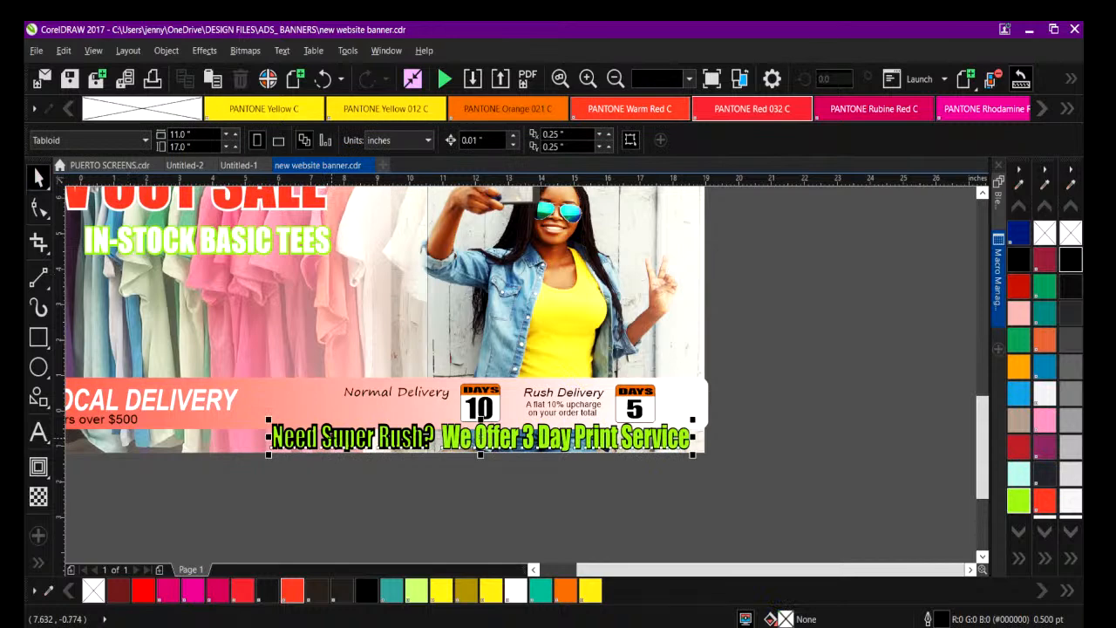
double_click(331, 438)
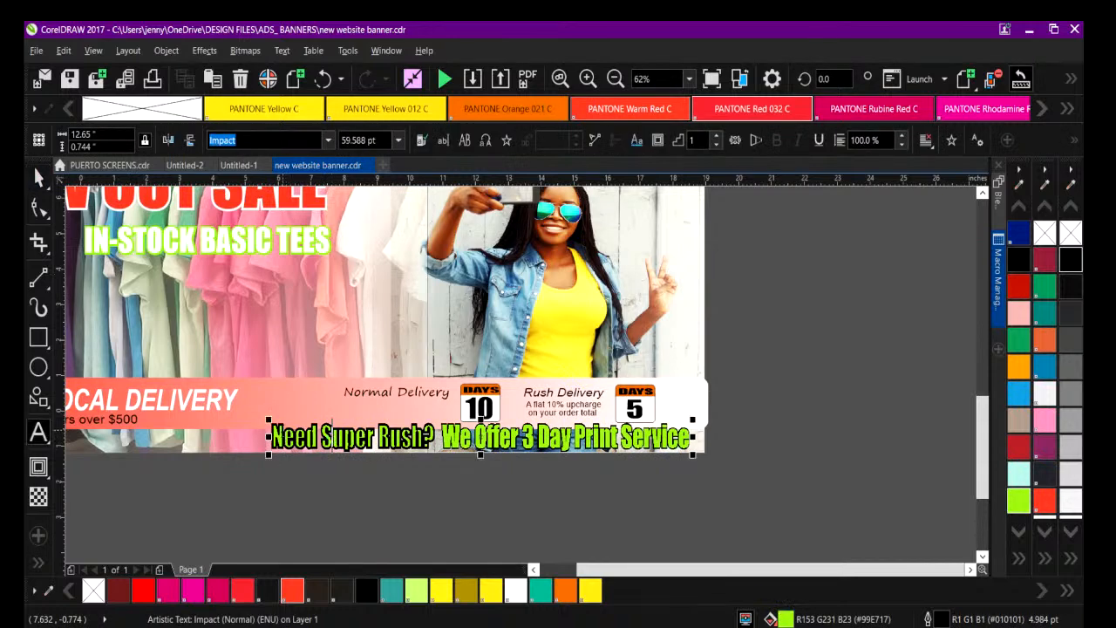
left_click_drag(273, 432, 429, 433)
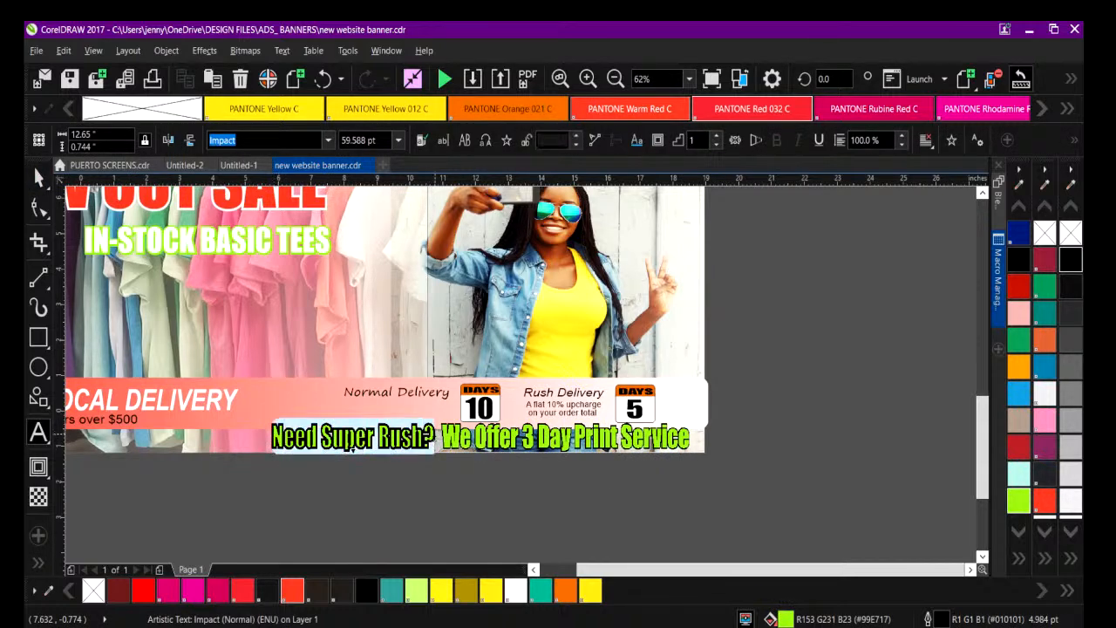
double_click(929, 619)
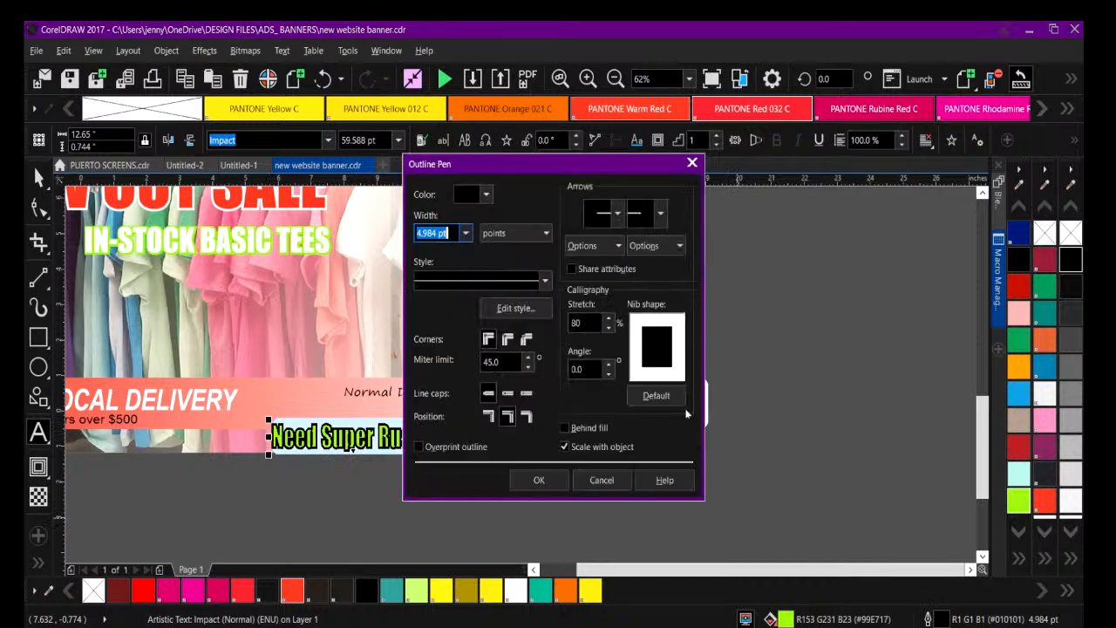
left_click(468, 233)
left_click(435, 349)
left_click(564, 428)
left_click(542, 481)
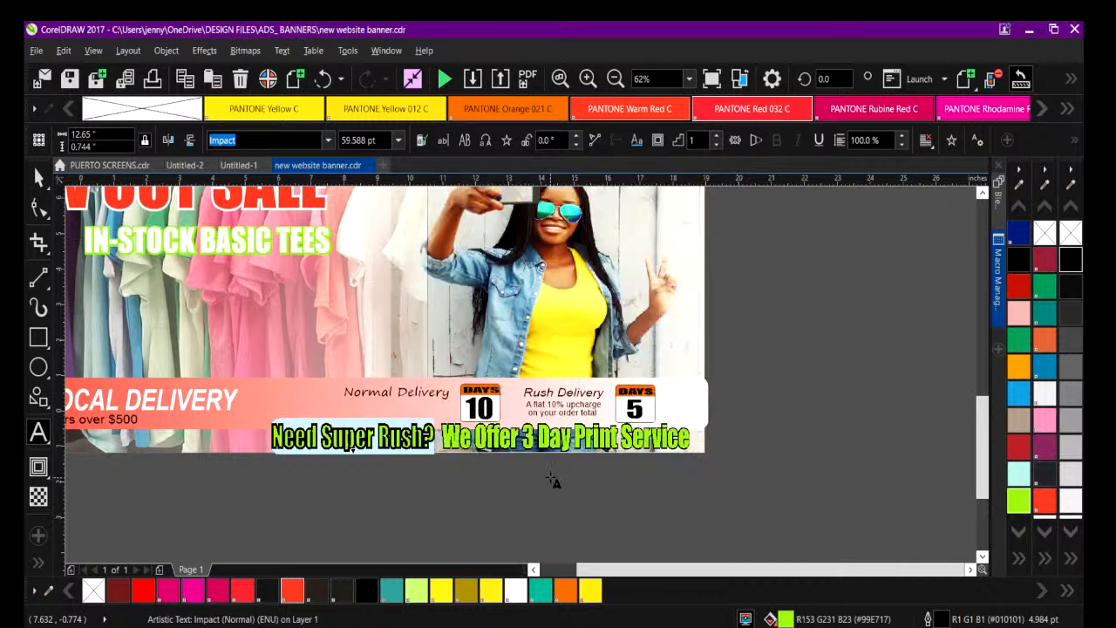
left_click(463, 487)
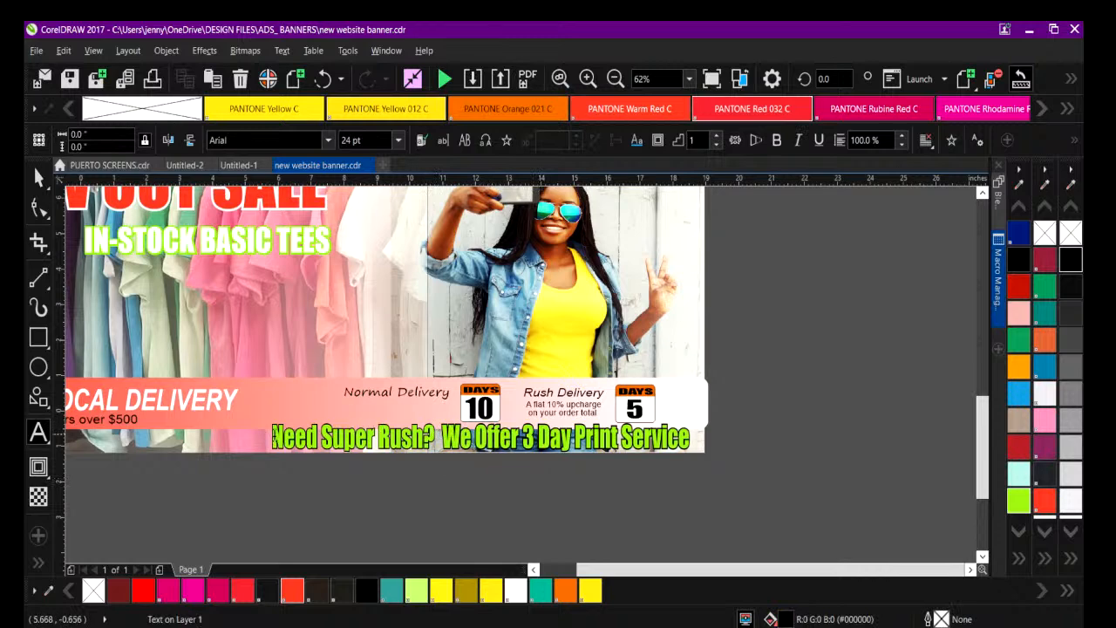
Fill the words "Need Super Rush?" with PANTONE Yellow 012 C.
left_click_drag(273, 435, 434, 436)
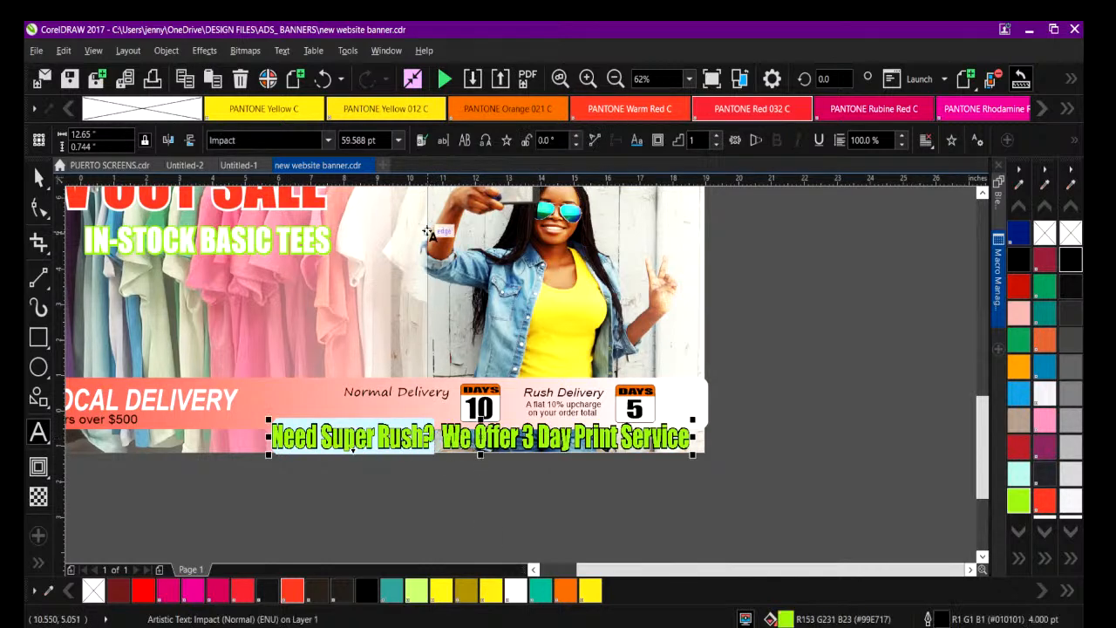
left_click(384, 108)
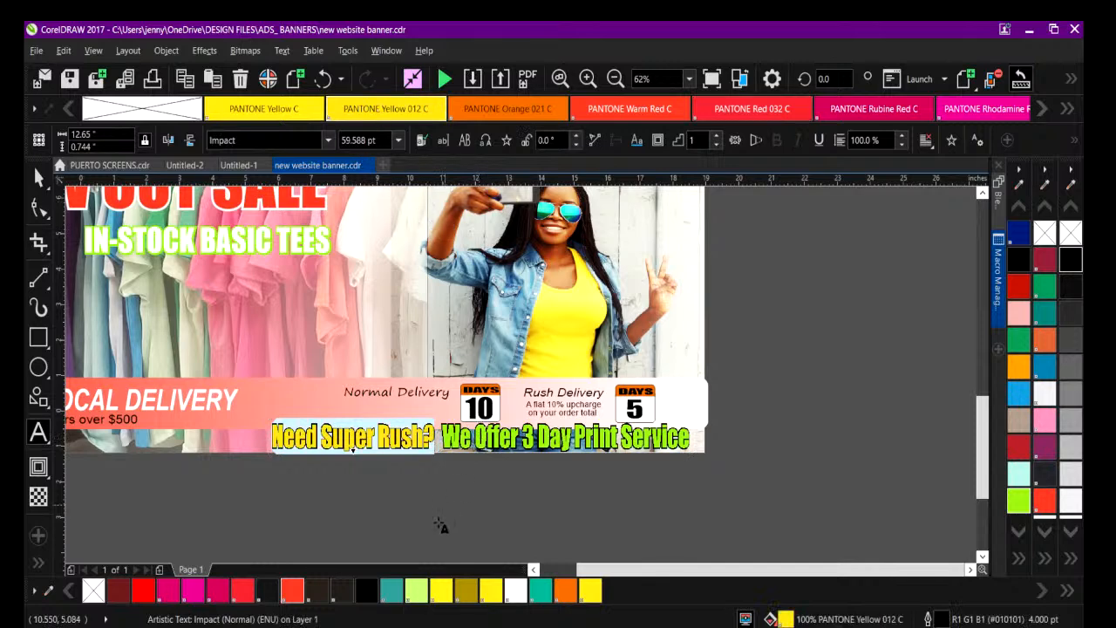
left_click(439, 518)
Enlarge the whole $5.95 badge so it extends down almost to the FREE LOCAL DELIVERY strip.
left_click(615, 78)
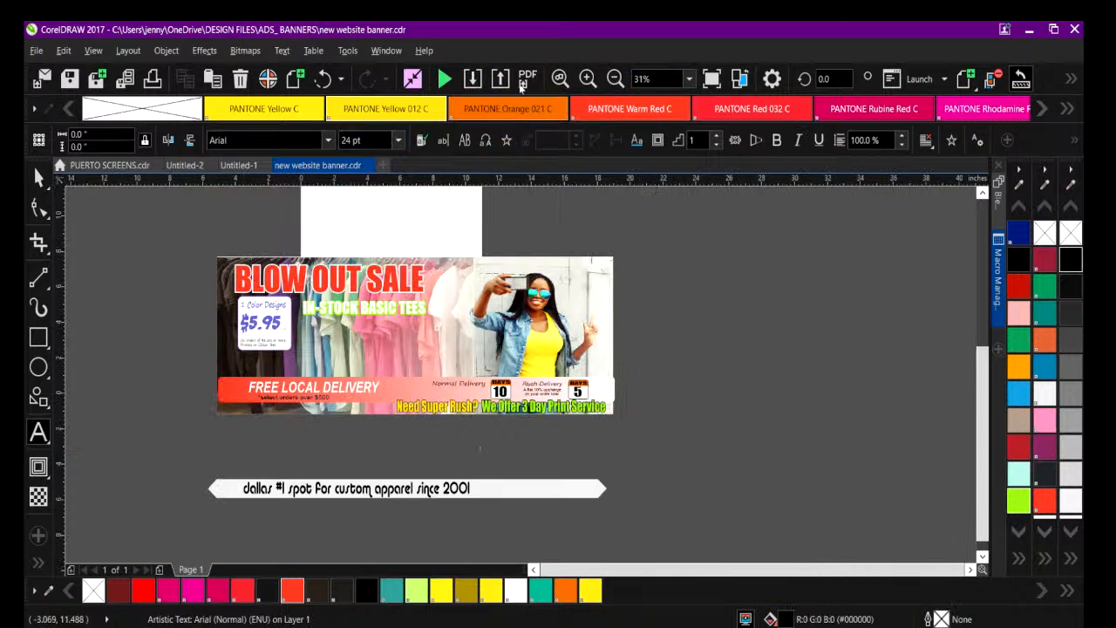
left_click(587, 78)
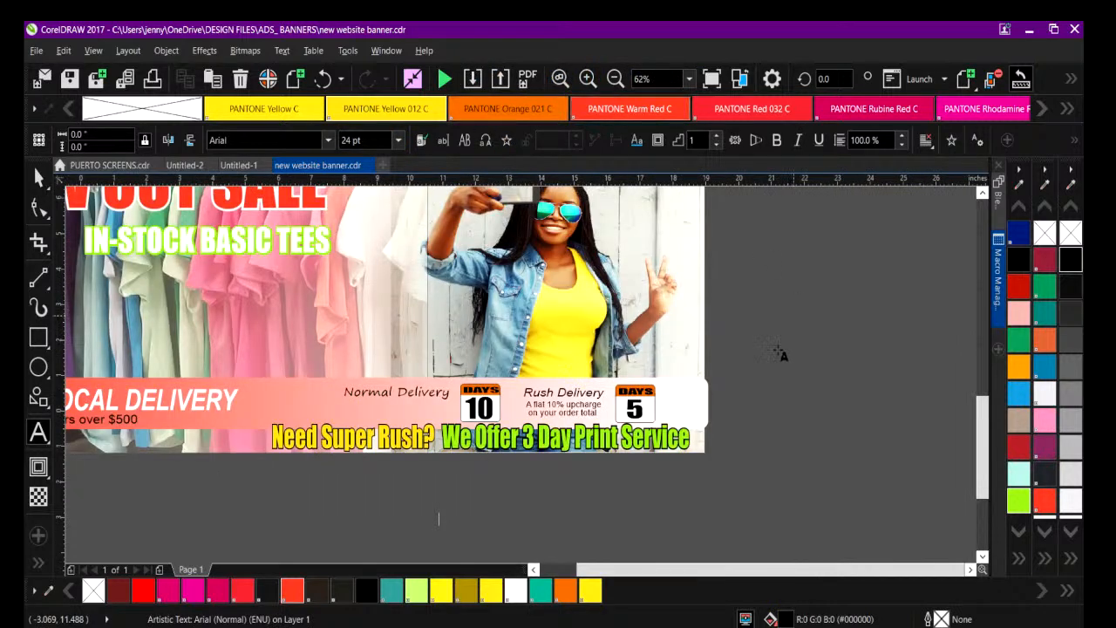
left_click_drag(633, 570, 609, 570)
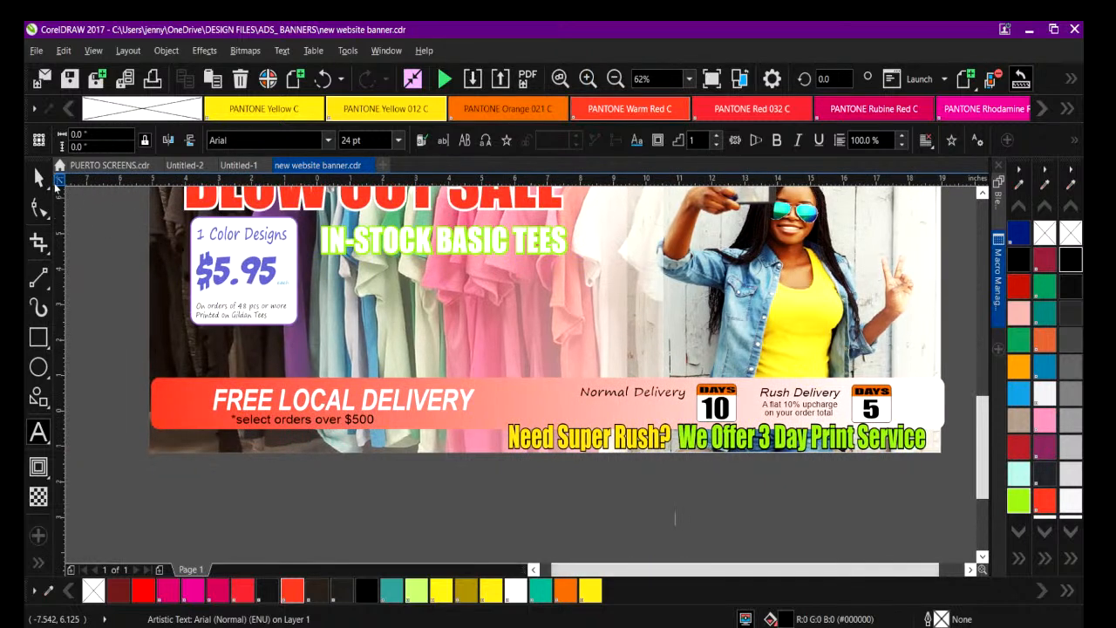
left_click(38, 178)
left_click_drag(148, 218, 373, 369)
left_click(135, 304)
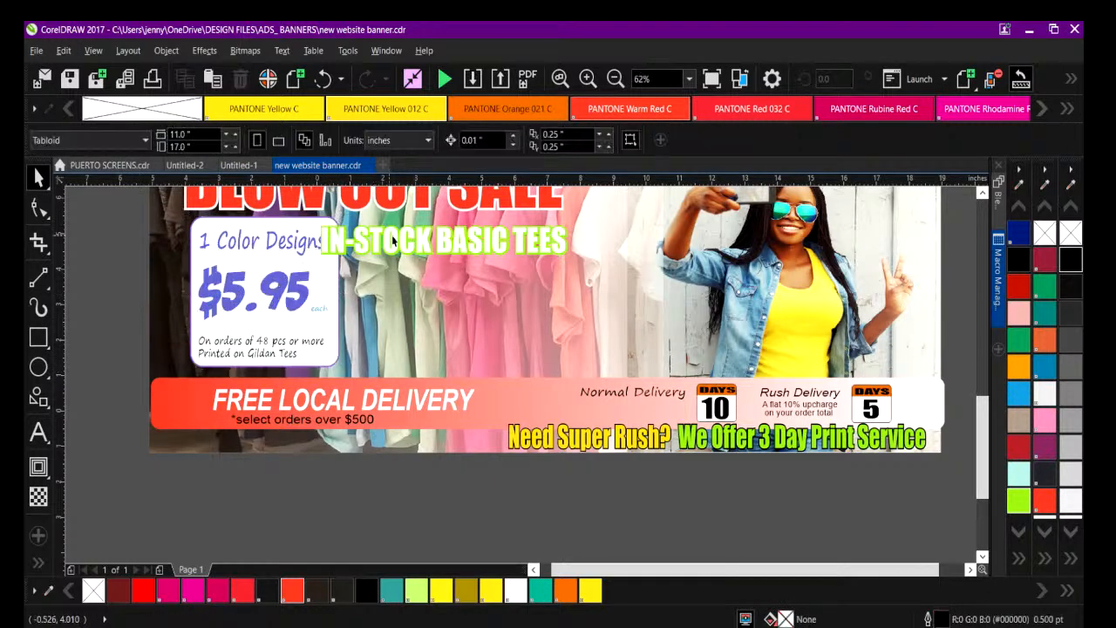
Move the IN-STOCK BASIC TEES text to the right, clear of the price badge.
left_click(383, 243)
left_click_drag(384, 242, 407, 233)
left_click(136, 281)
Change the quantity in the price badge's order terms to 50, so the line reads "On orders of 50pcs or more".
double_click(222, 341)
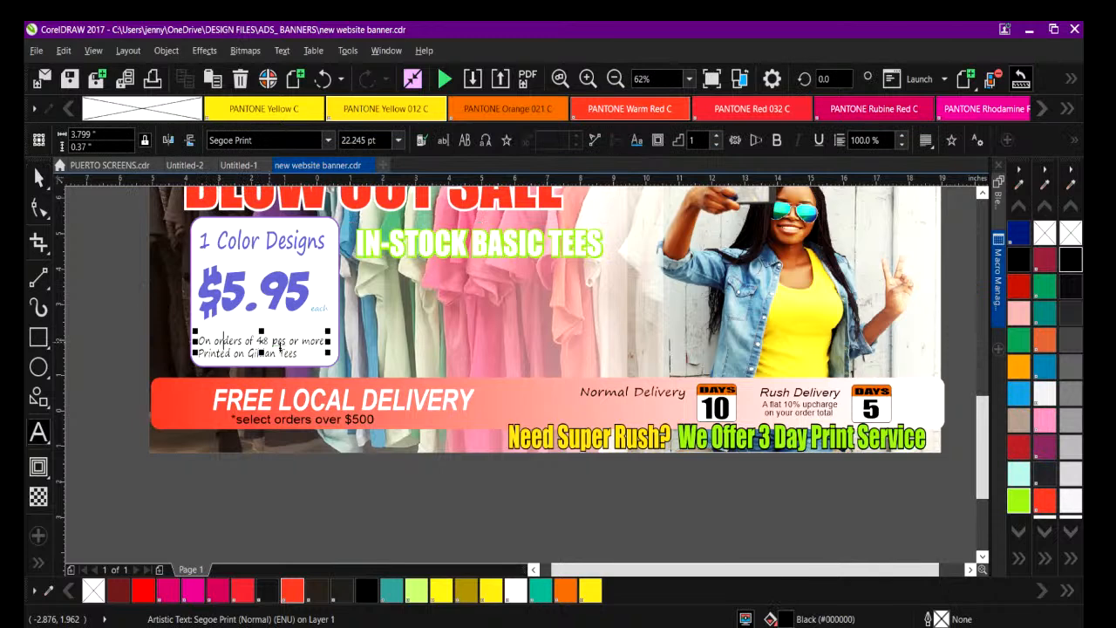
left_click(588, 78)
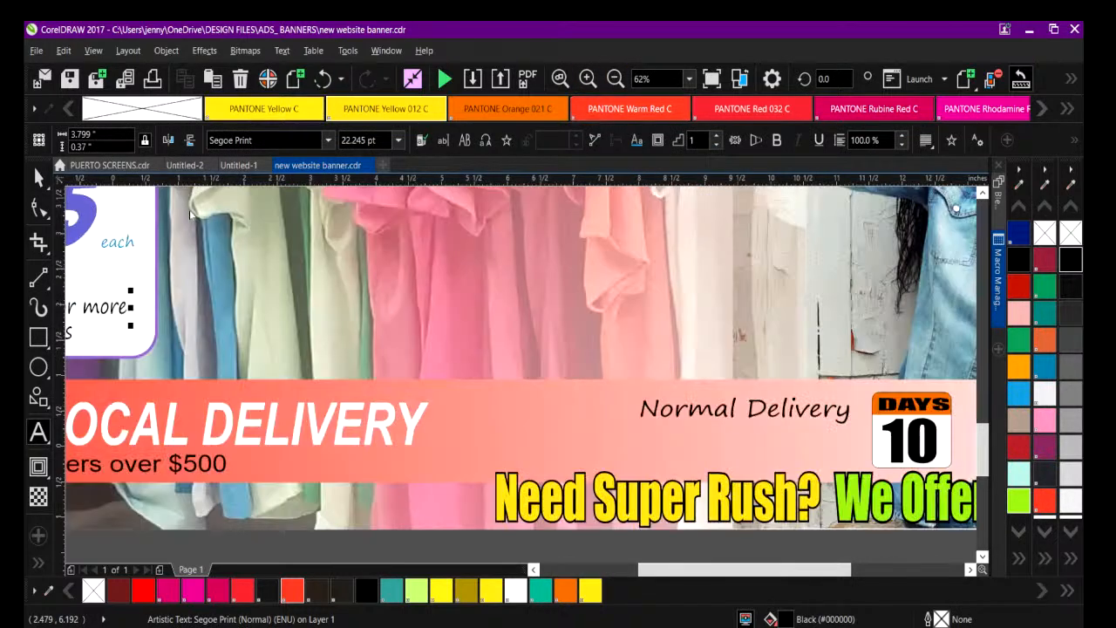
left_click_drag(672, 571, 579, 572)
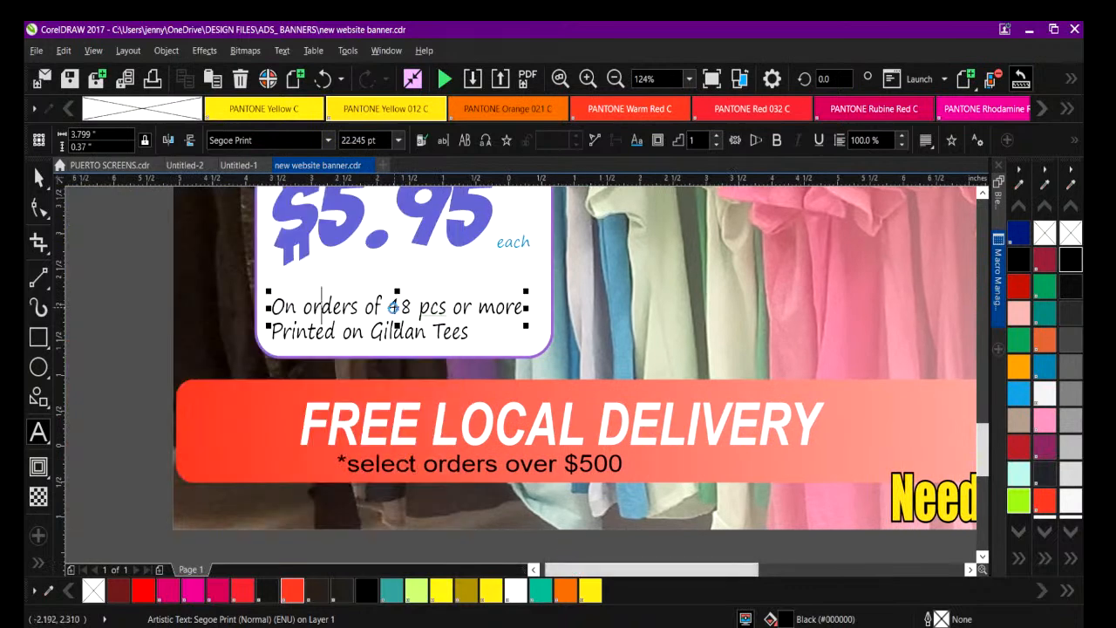
left_click(392, 309)
type("50")
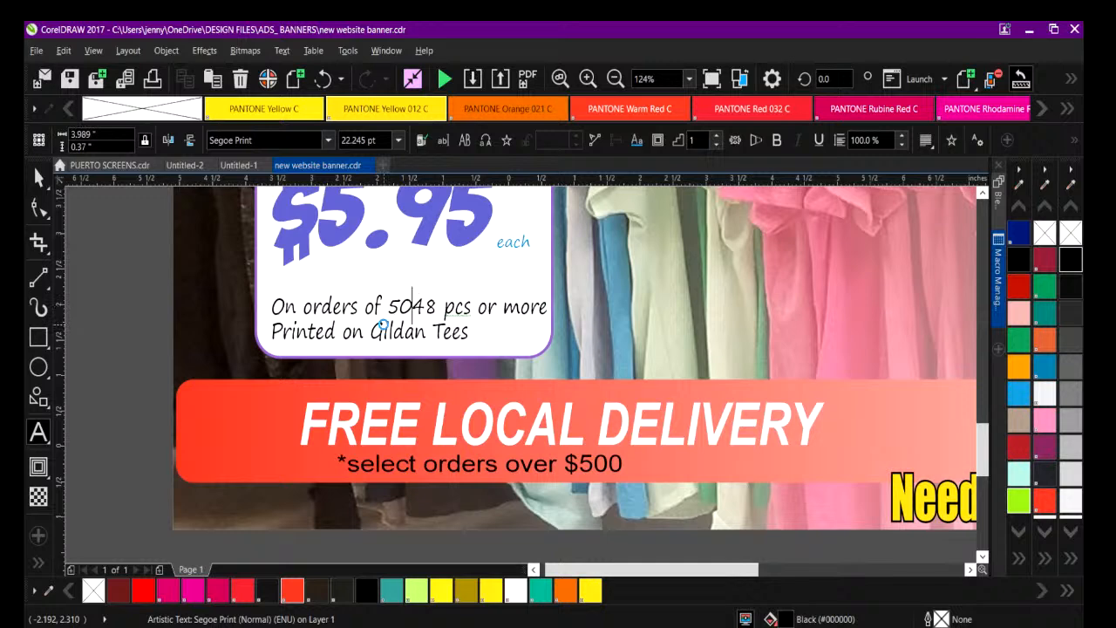
key("Delete")
key("Delete")
key("Delete")
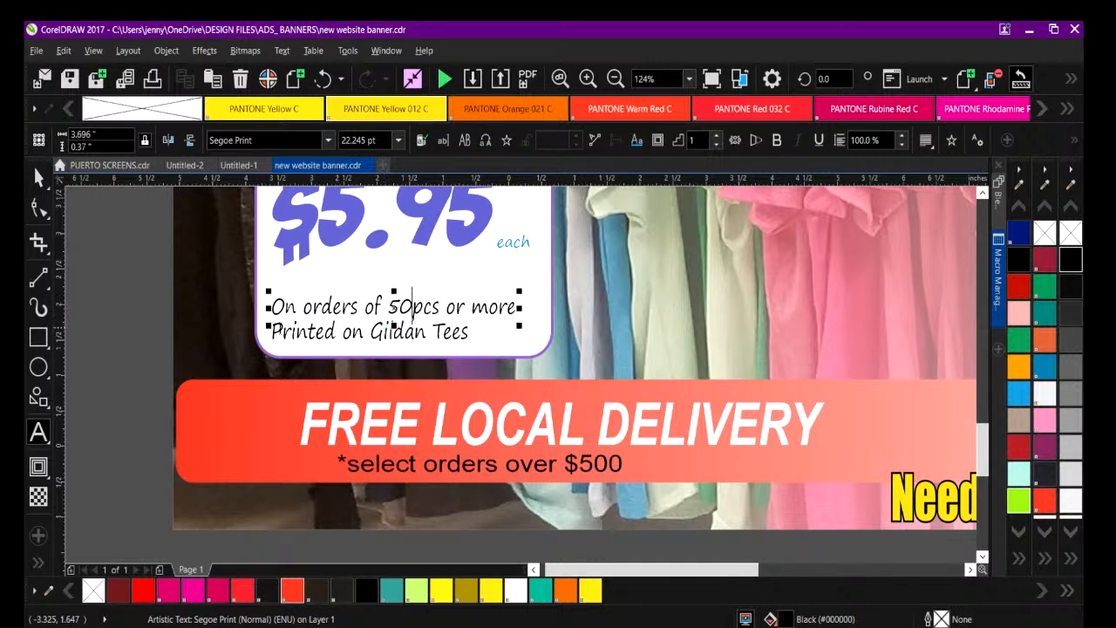
Replace the second line of the order terms with "Our Choice Mixed Tees".
left_click(272, 331)
left_click_drag(272, 333, 468, 332)
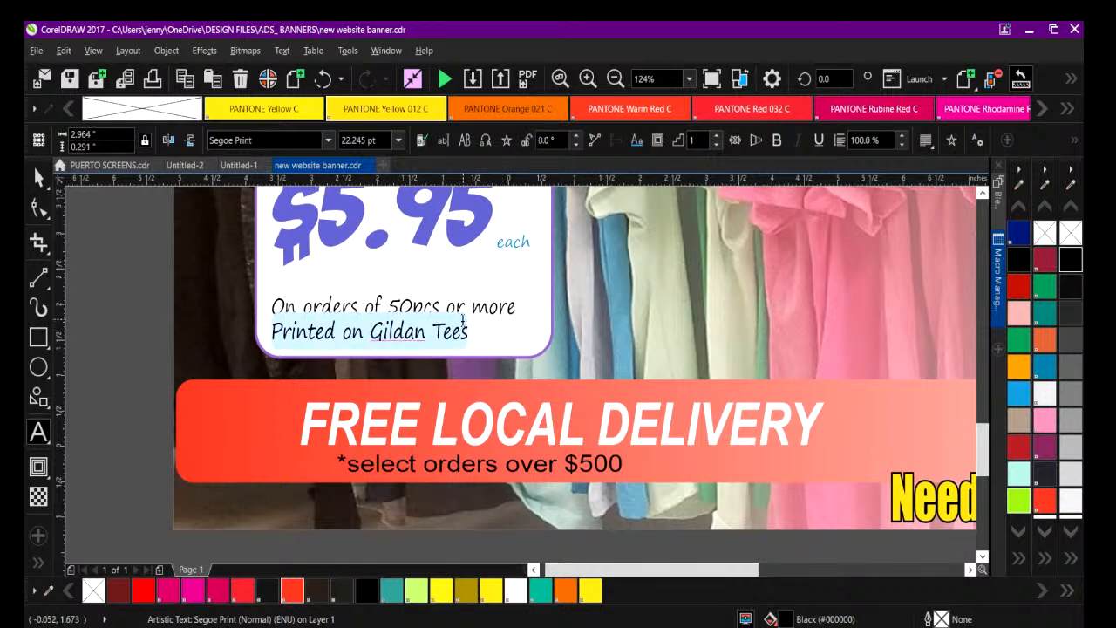
type("oU")
key("BackSpace")
key("BackSpace")
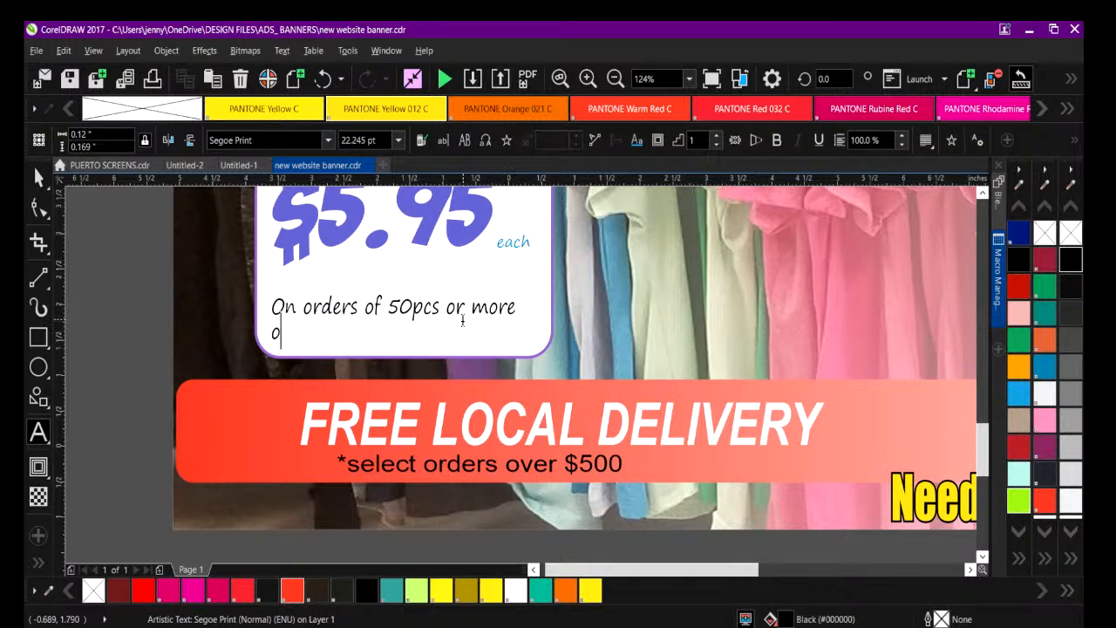
type("ur Choice Mixed Tees")
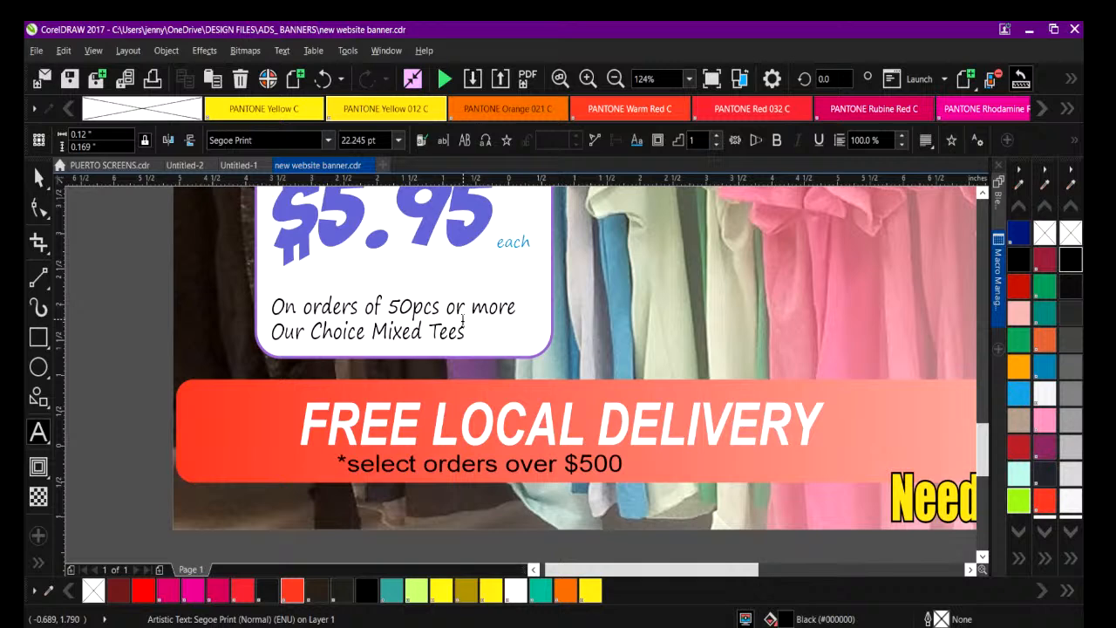
key("Escape")
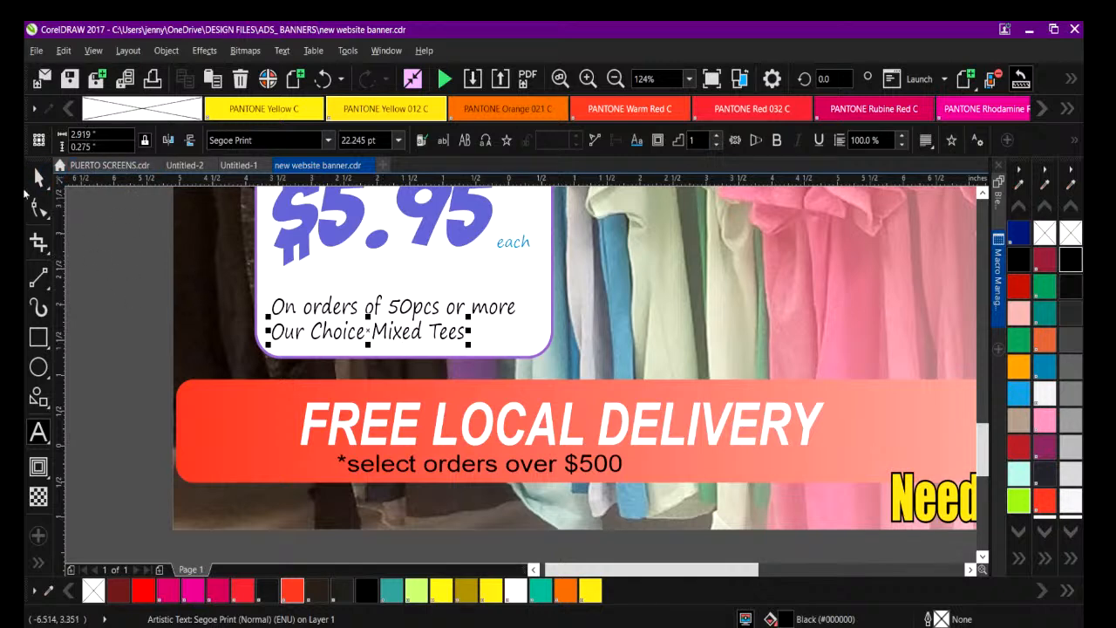
Move both order terms lines slightly up inside the price badge.
left_click(37, 177)
left_click_drag(100, 262, 581, 358)
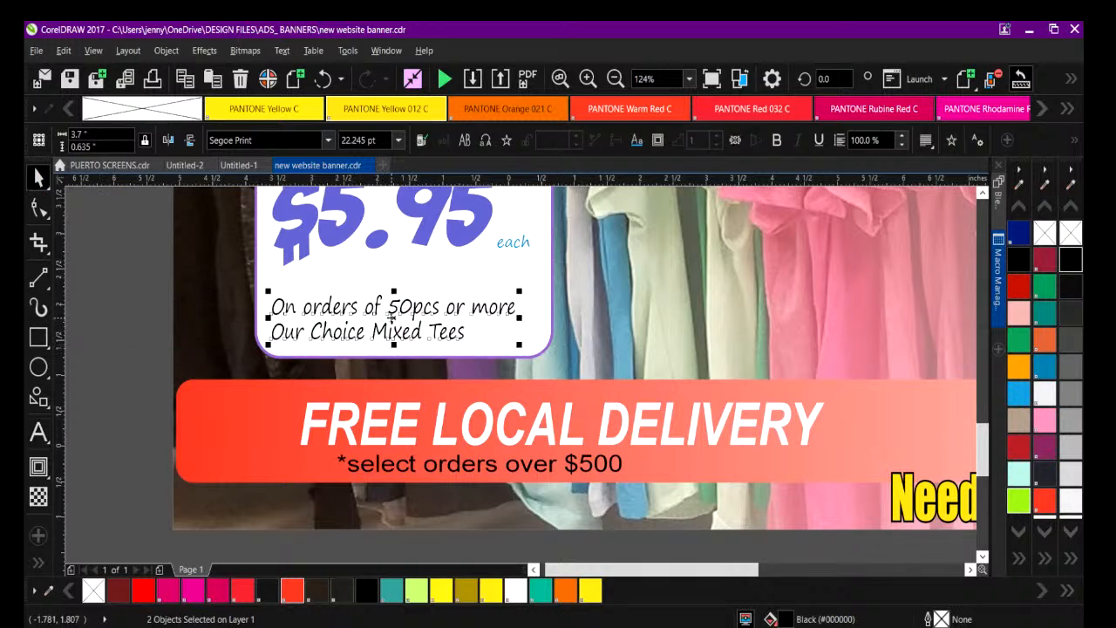
left_click_drag(390, 318, 396, 300)
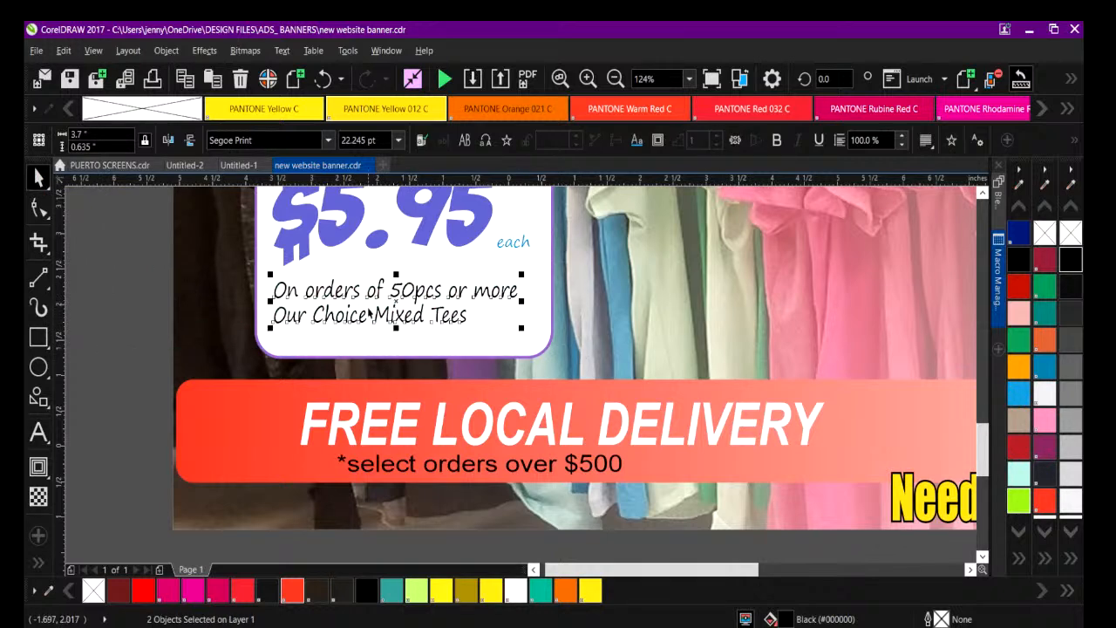
left_click(194, 284)
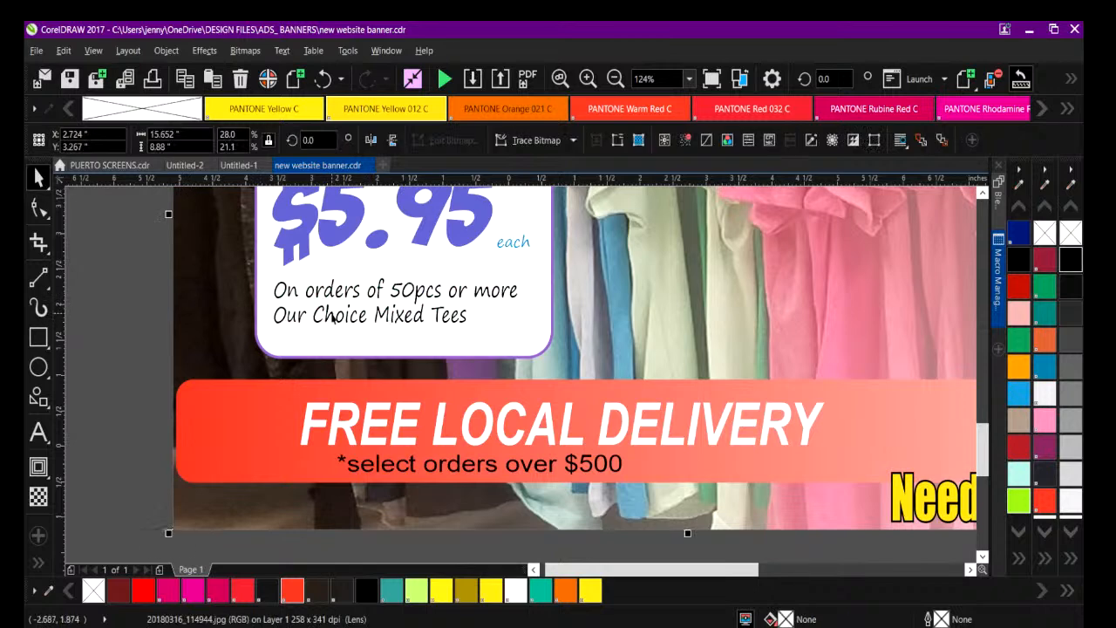
Enlarge the "Our Choice Mixed Tees" line to about 30 pt and centre it under the line above.
left_click(332, 319)
left_click_drag(369, 315, 398, 339)
left_click_drag(295, 320, 285, 320)
left_click(153, 321)
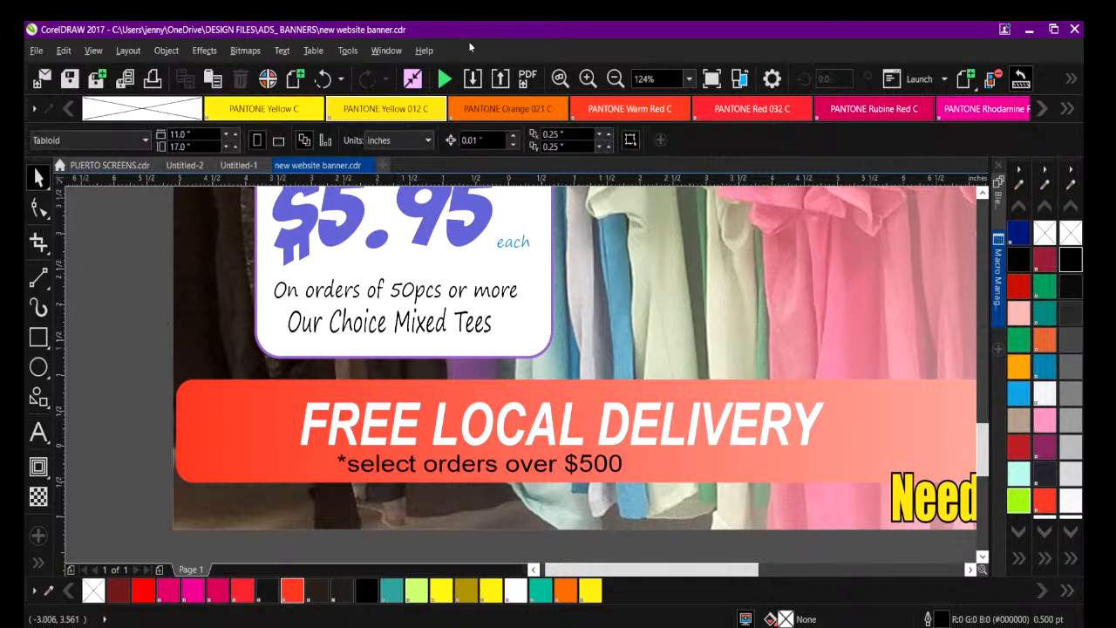
Fill the "Our Choice Mixed Tees" text with lime green.
left_click(353, 322)
left_click(346, 323)
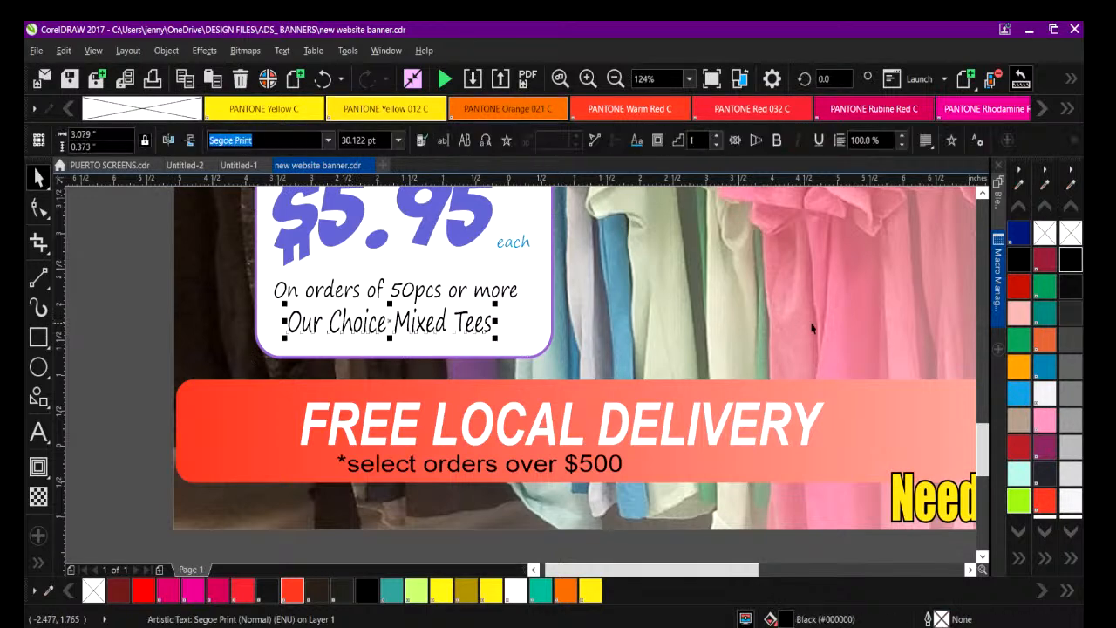
left_click(1021, 562)
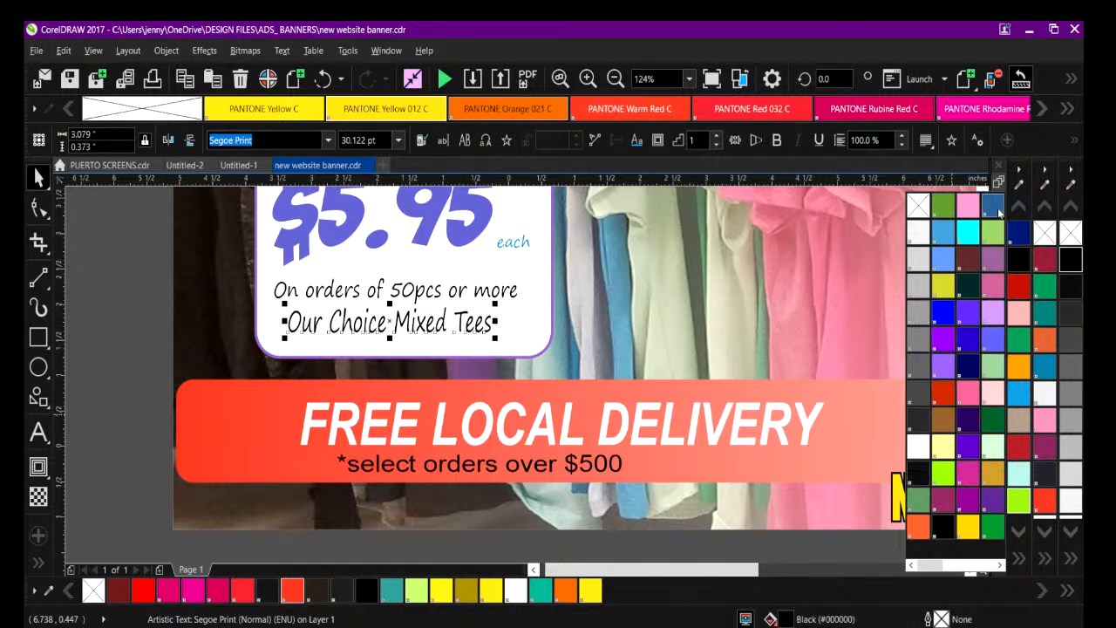
left_click_drag(933, 566, 983, 567)
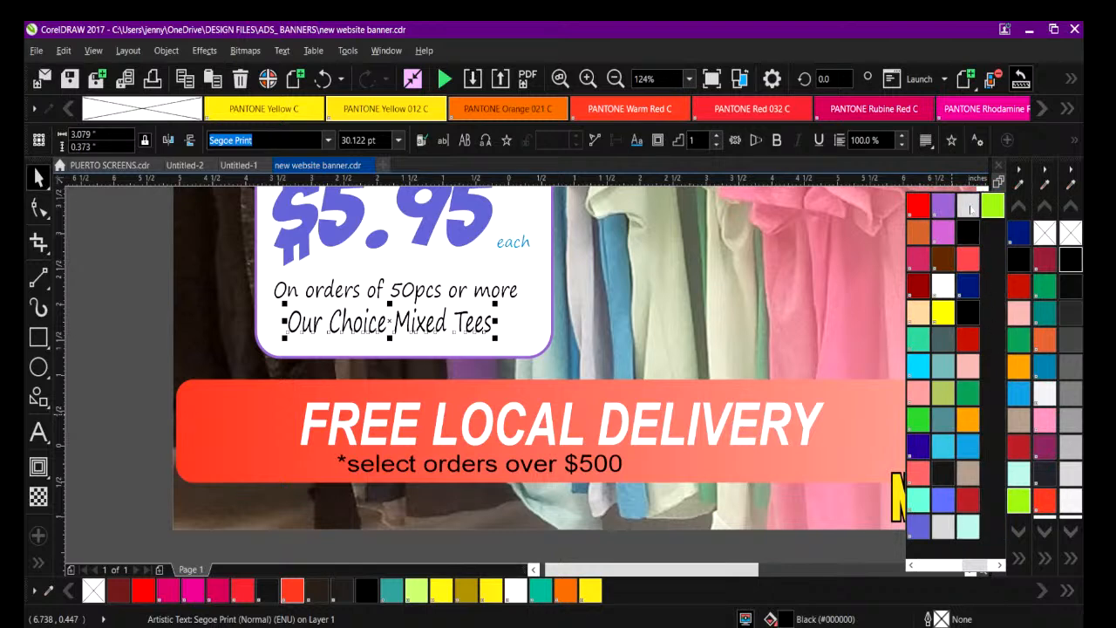
left_click(988, 208)
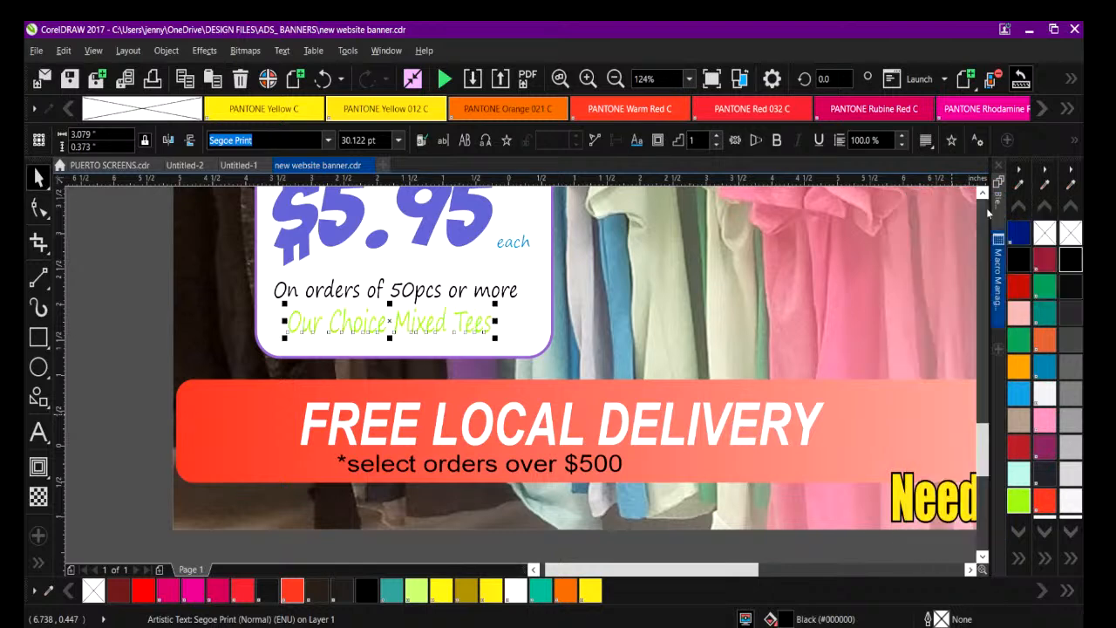
left_click(614, 78)
left_click(219, 315)
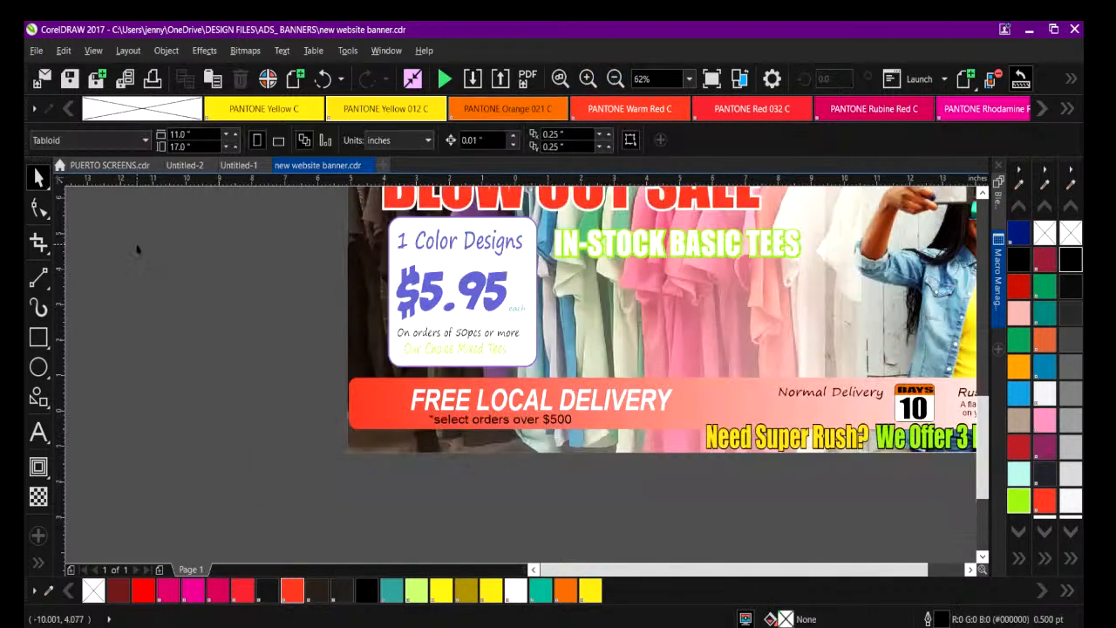
Shrink the "Need Super Rush? We Offer 3 Day Print Service" line to about 10.54 in wide, keeping its lower right corner in place.
left_click_drag(633, 570, 676, 577)
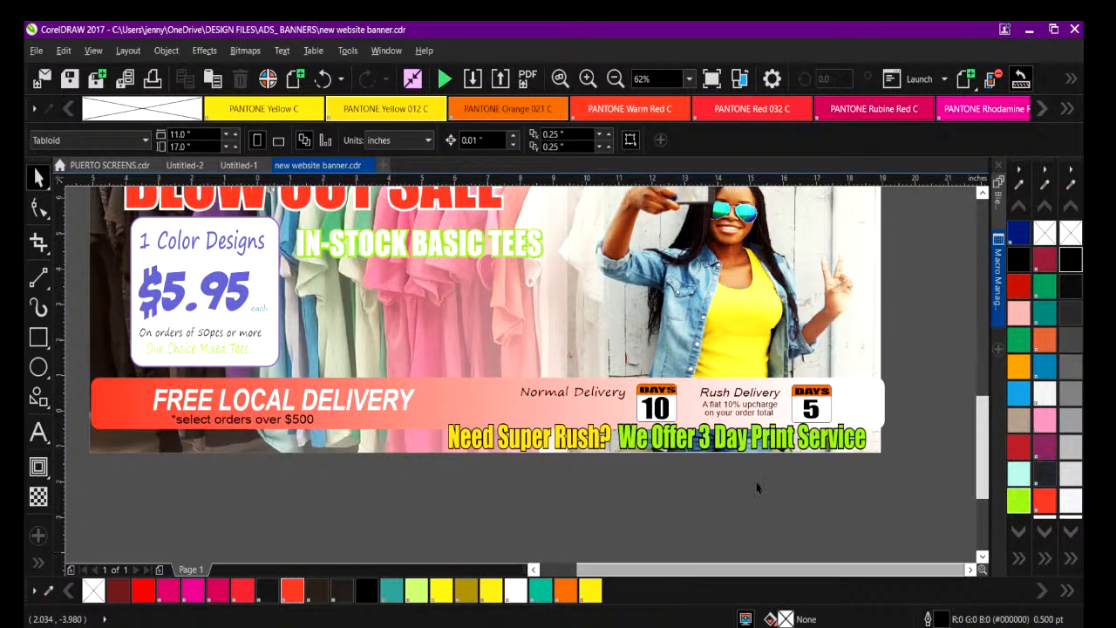
mouse_move(982, 475)
left_mouse_down()
mouse_move(982, 449)
mouse_move(975, 460)
left_mouse_up()
left_click_drag(78, 420, 907, 504)
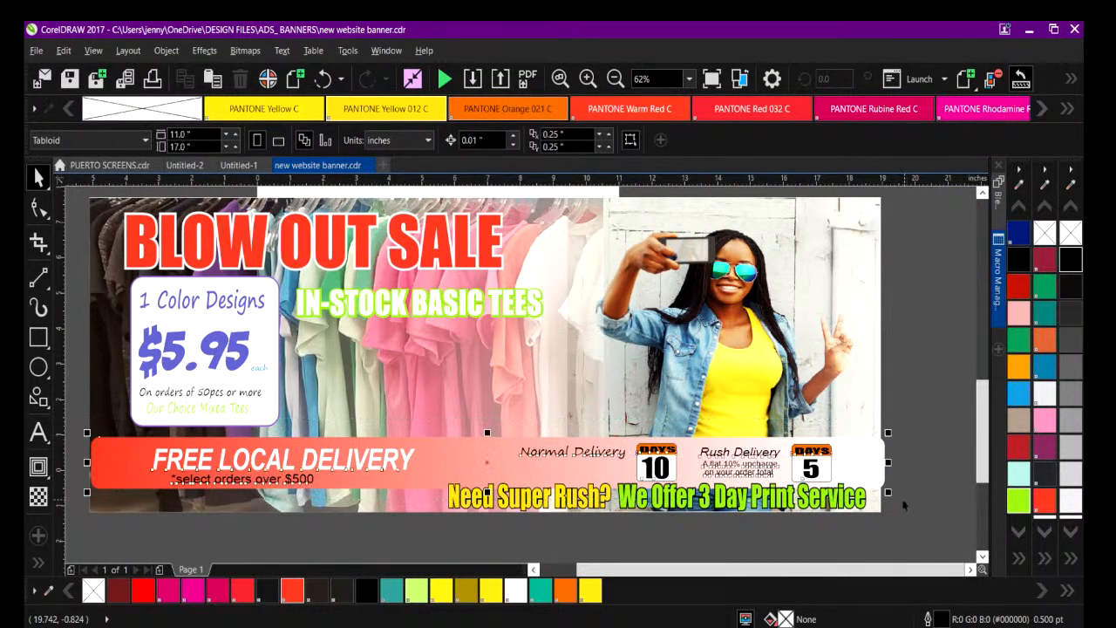
left_click(471, 539)
left_click(495, 503)
left_click_drag(445, 495, 513, 481)
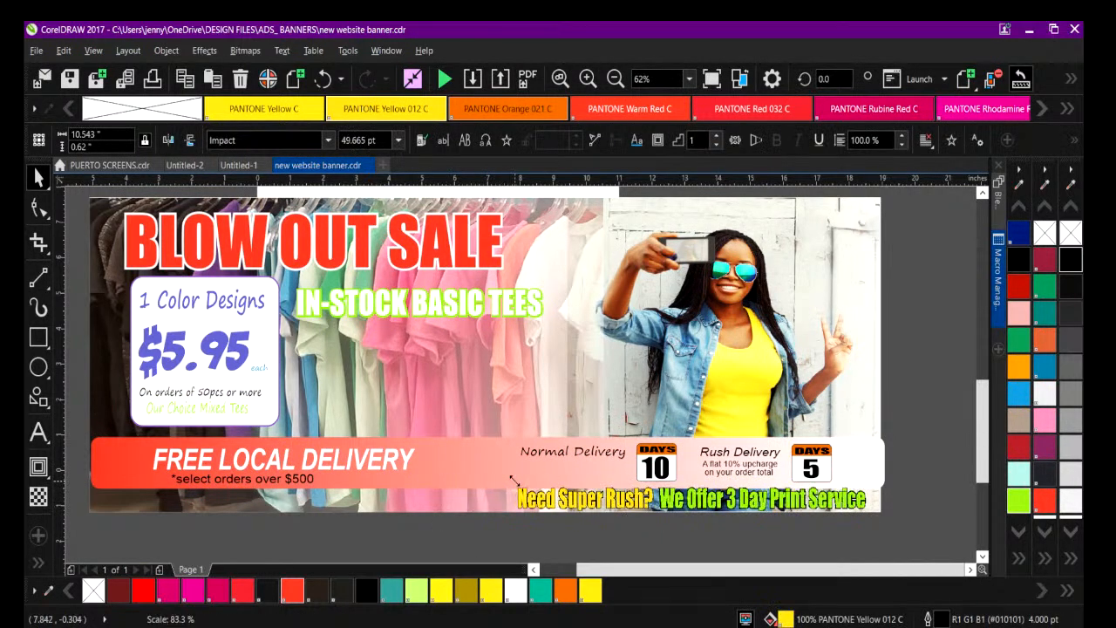
left_click(448, 523)
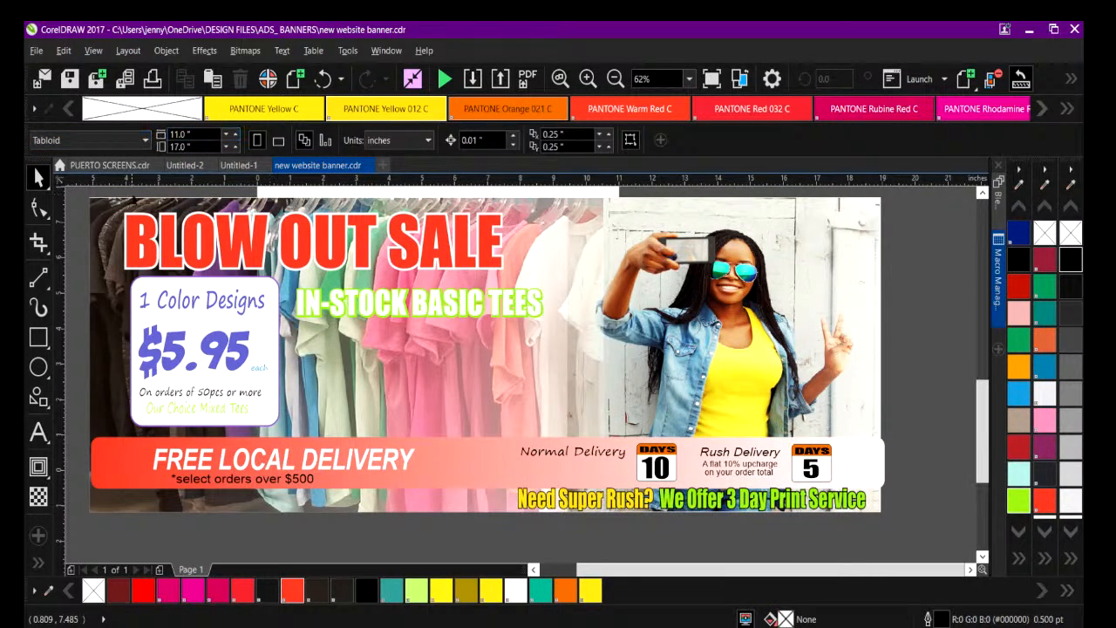
Stretch the clothes-rack photo and the woman's photo downward to about 11.1 in tall so their lower edges line up.
left_click(94, 223)
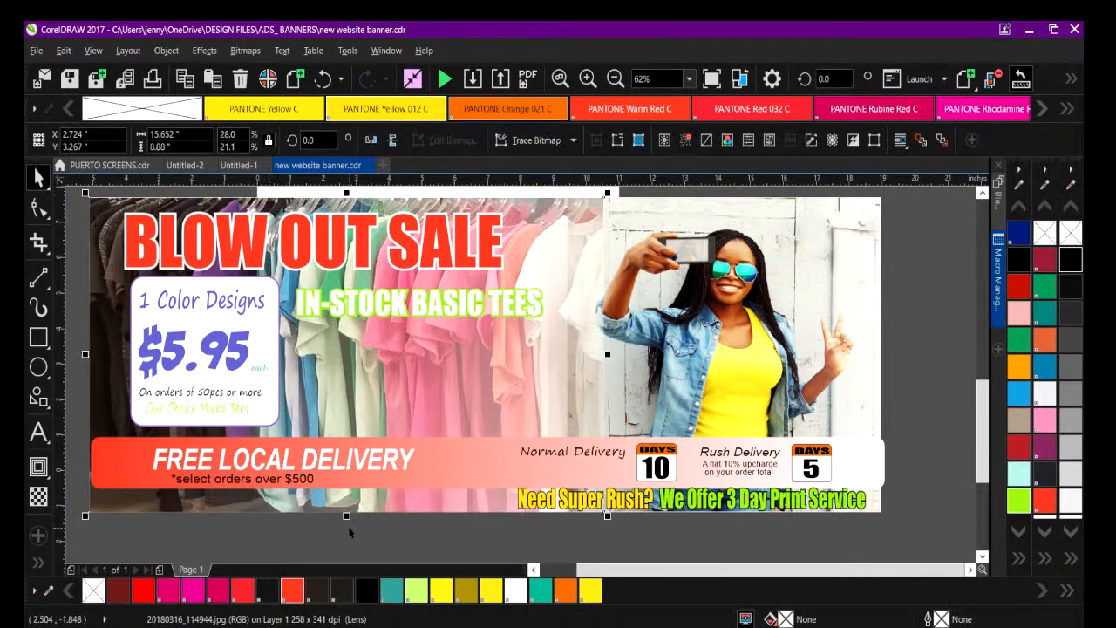
left_click_drag(347, 515, 348, 556)
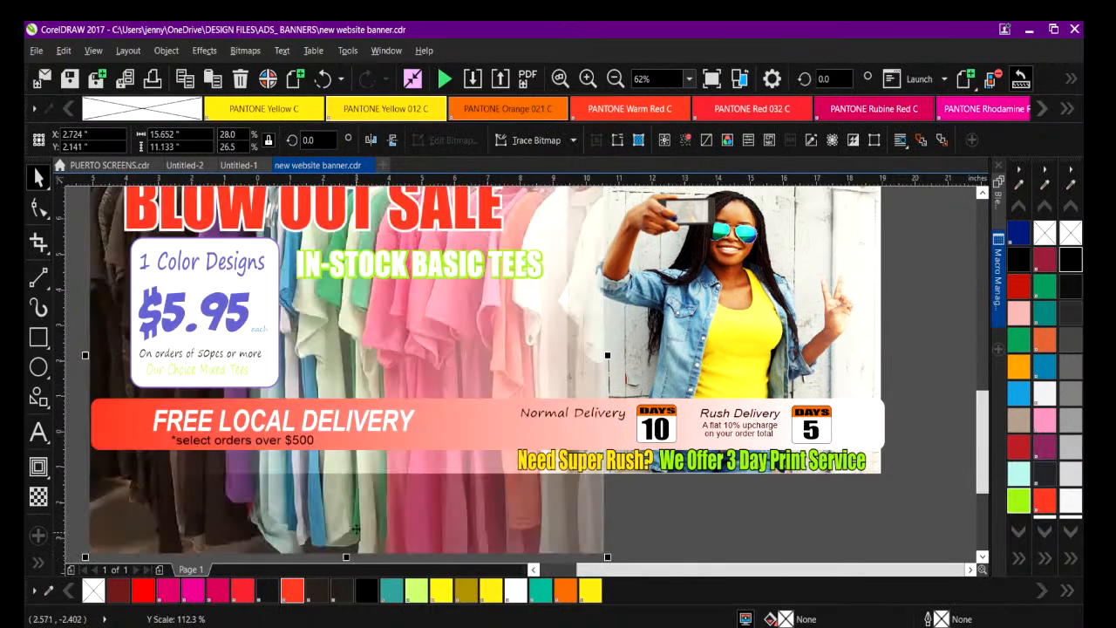
left_click(877, 472)
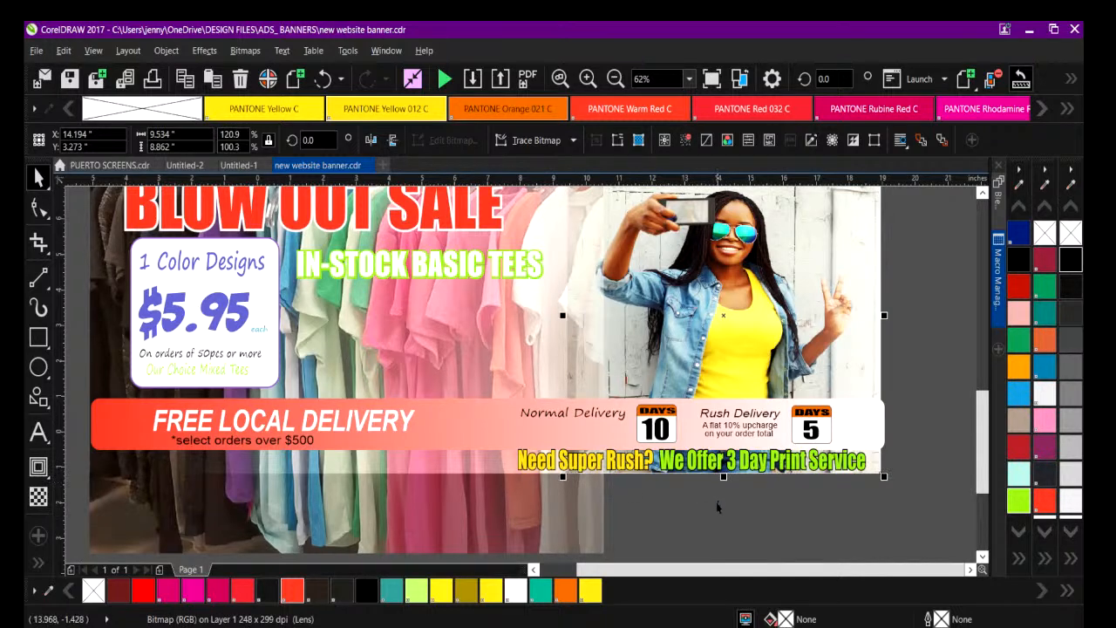
left_click(893, 482)
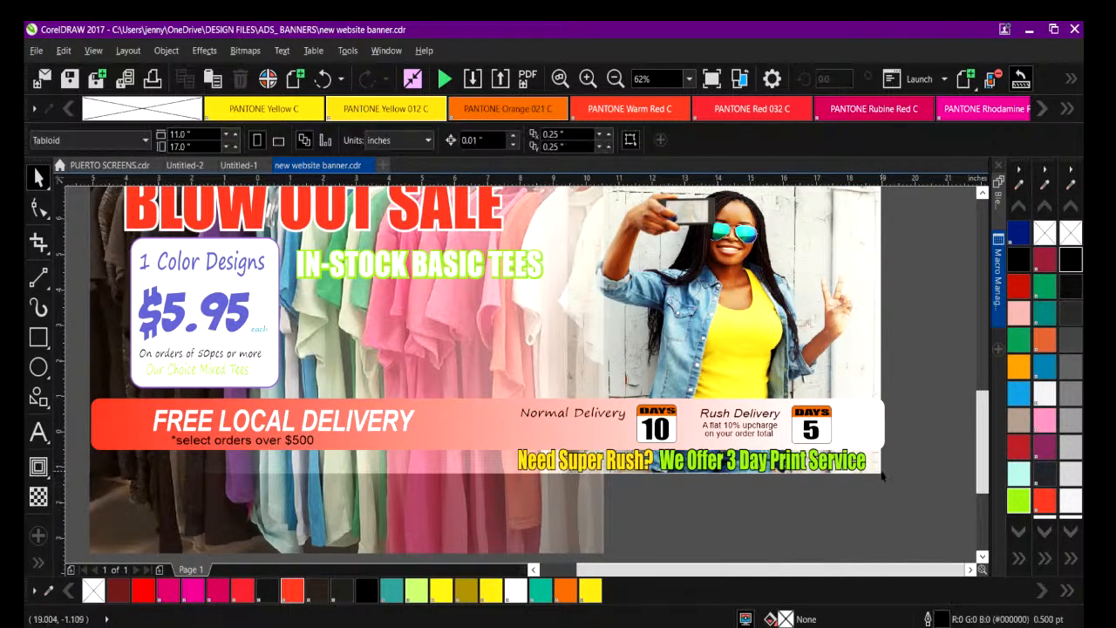
left_click(881, 475)
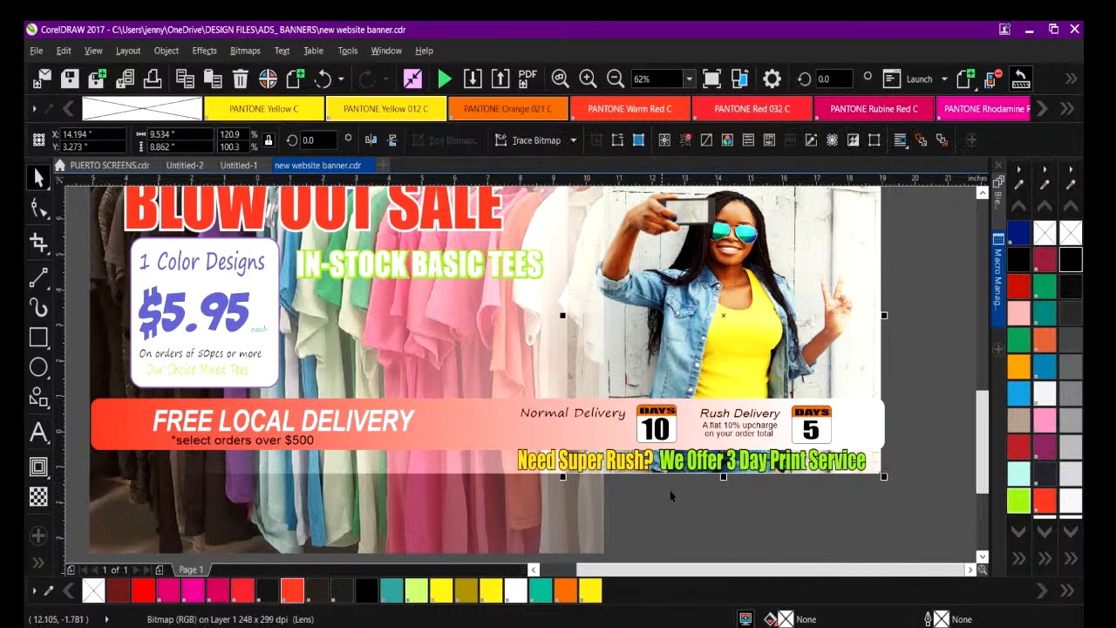
left_click_drag(723, 477, 723, 525)
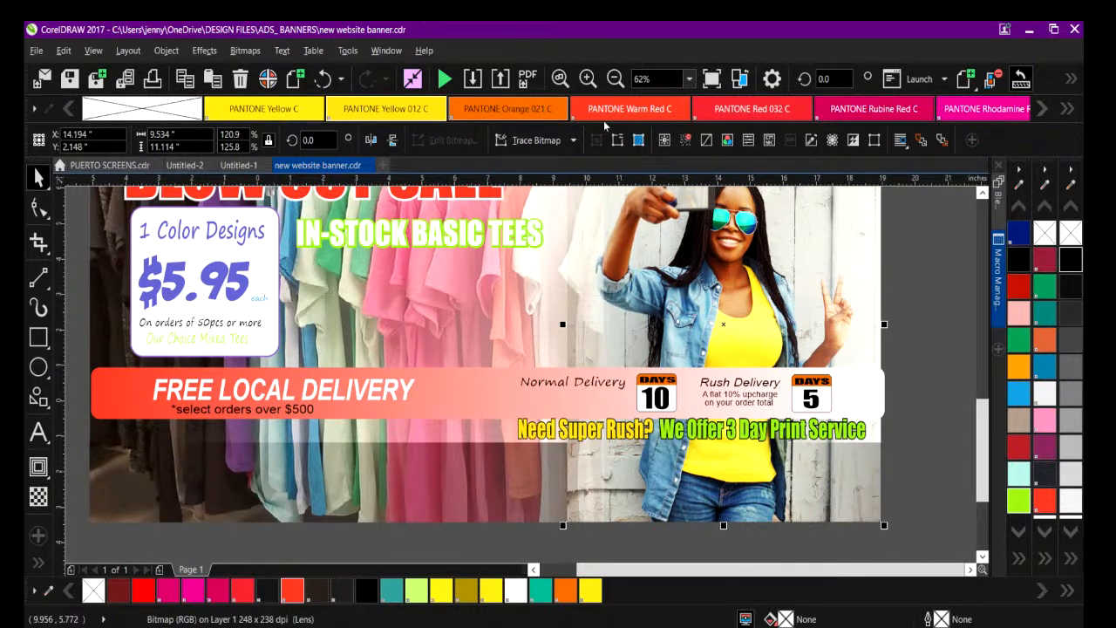
left_click(615, 79)
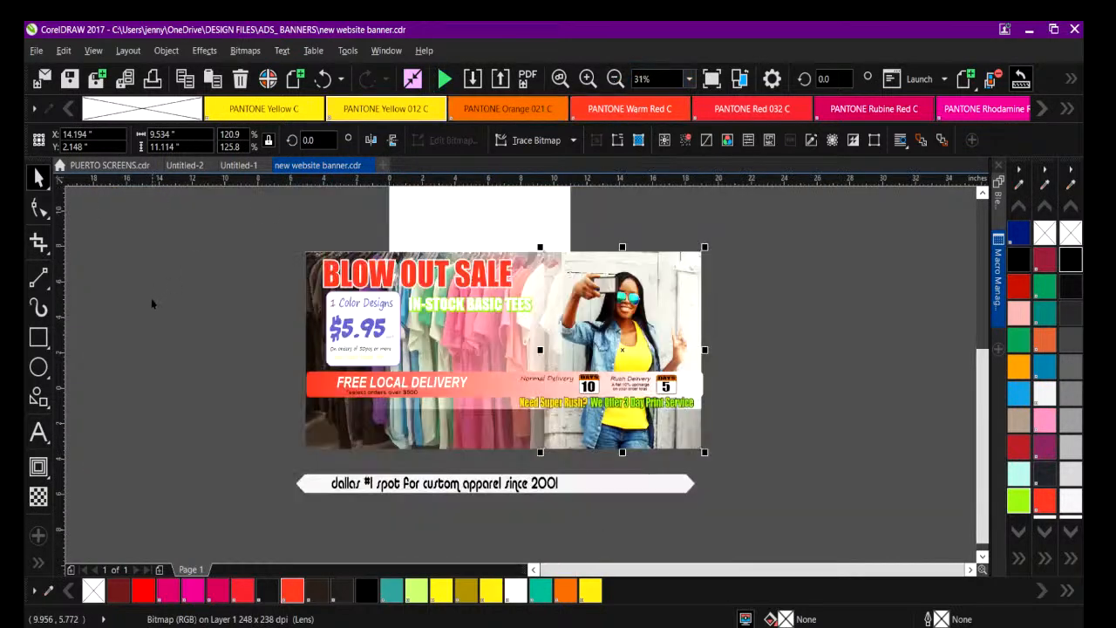
left_click(153, 303)
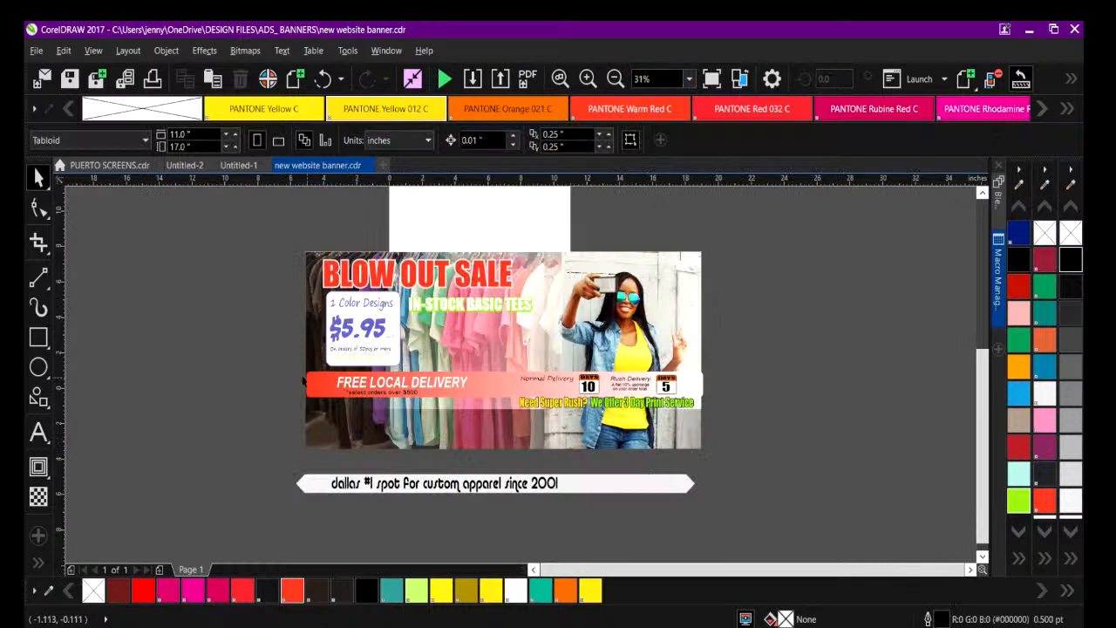
Move the "Need Super Rush? We Offer 3 Day Print Service" line down, clear of the delivery strip.
left_click_drag(285, 359, 718, 430)
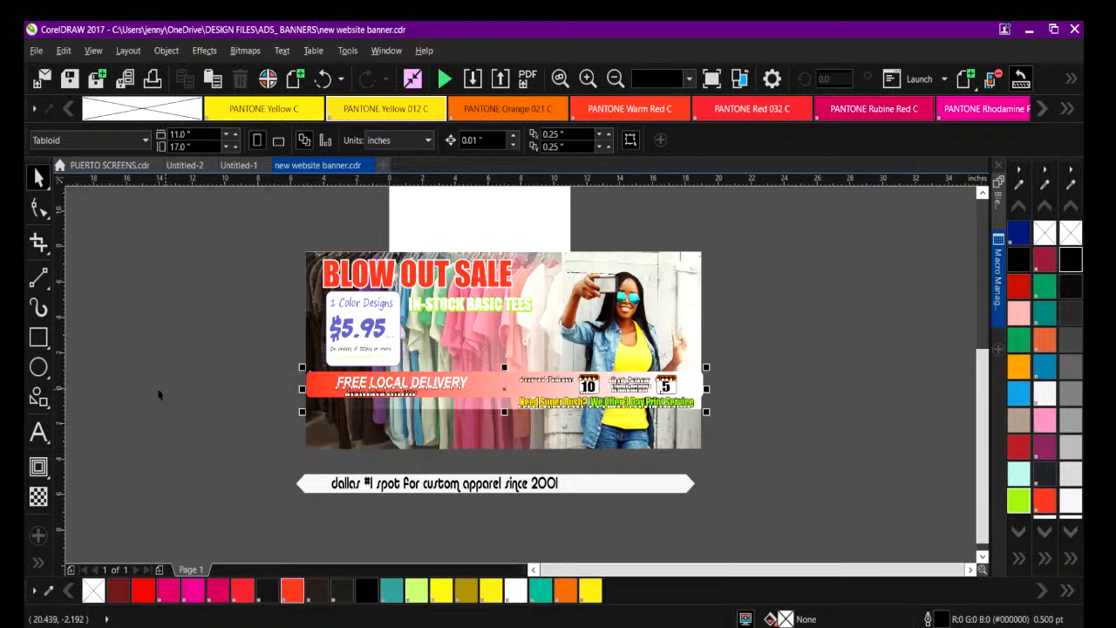
left_click(552, 403)
left_click_drag(552, 404, 550, 422)
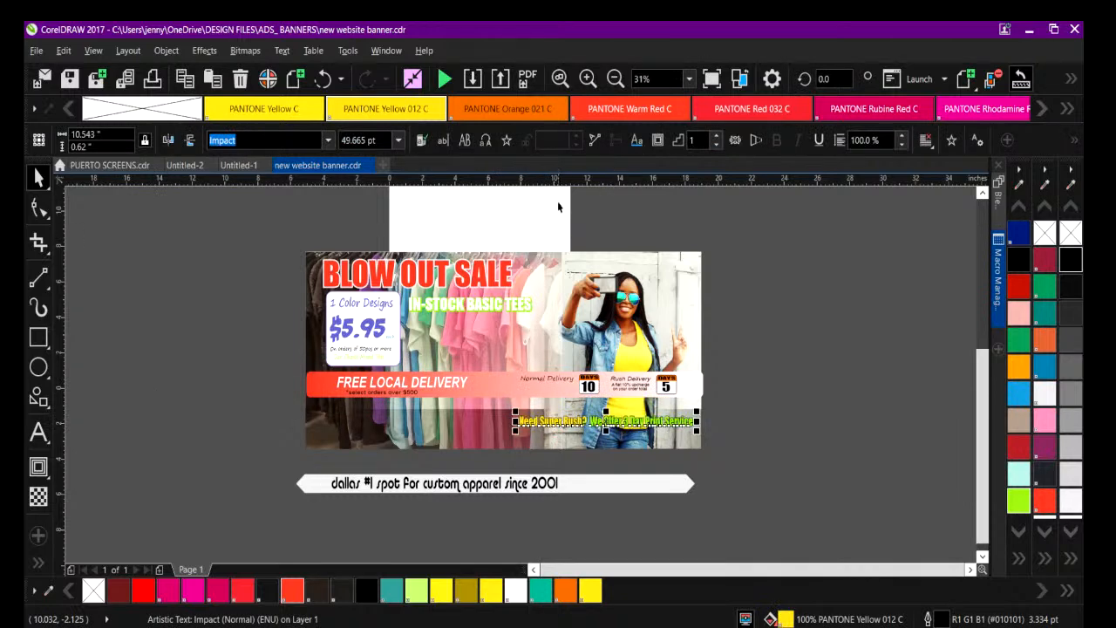
Move the FREE LOCAL DELIVERY strip with all its delivery texts and day icons down, just above the Super Rush line.
left_click_drag(267, 361, 737, 412)
left_click_drag(504, 384, 504, 397)
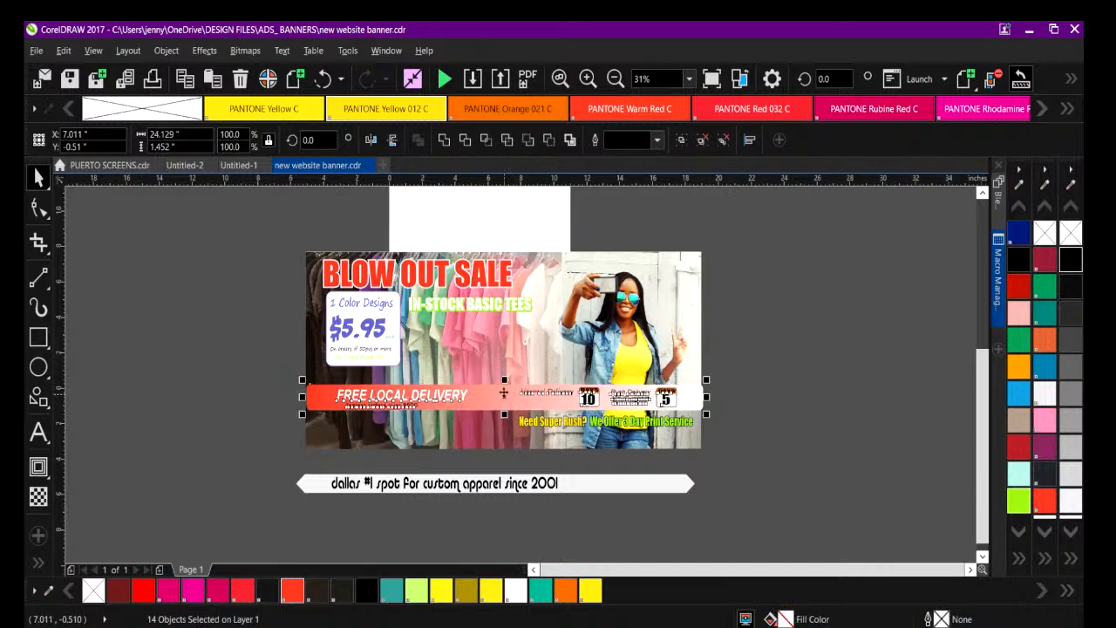
left_click(288, 366)
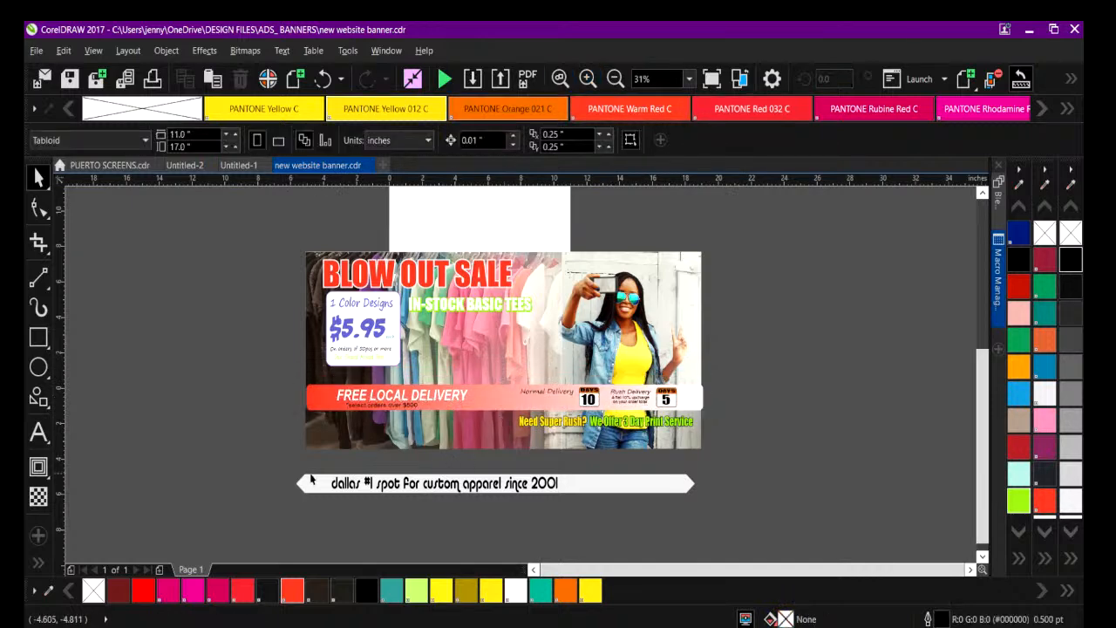
Delete the white tagline bar below the banner together with its "dallas #1 spot for custom apparel since 2001" text.
left_click_drag(283, 461, 833, 554)
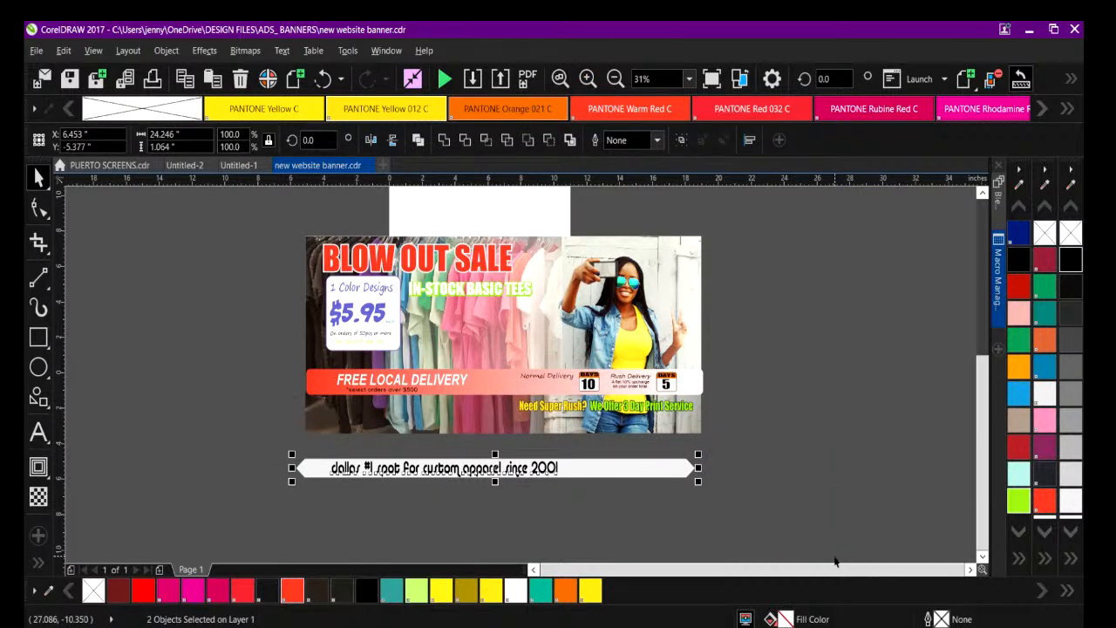
key("Delete")
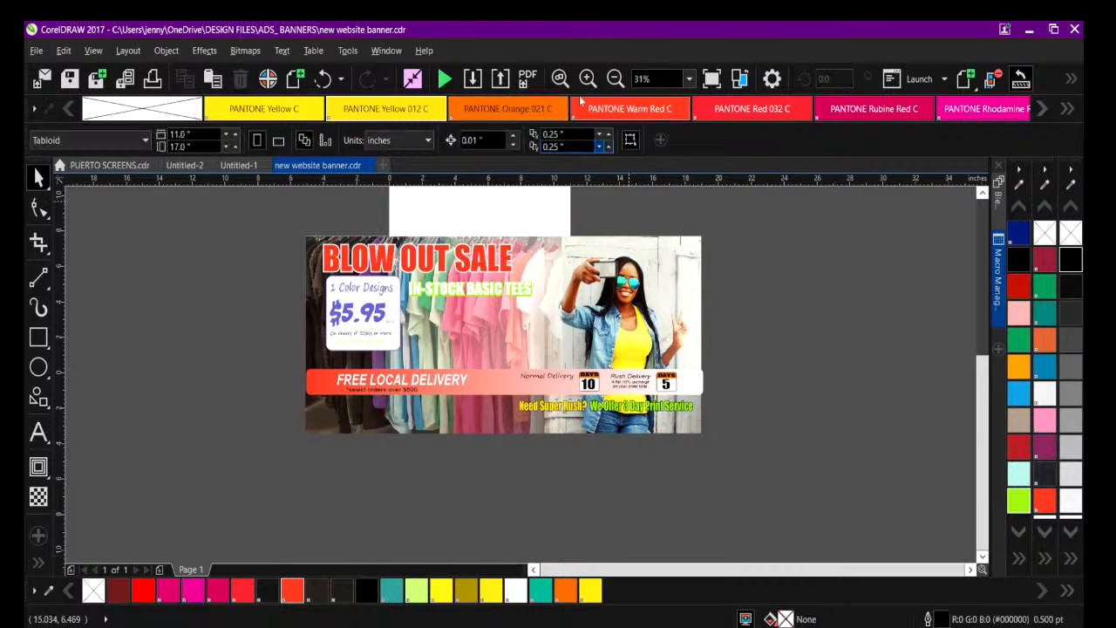
Shorten the red FREE LOCAL DELIVERY strip from its right end to about 10.85 in wide.
left_click(588, 80)
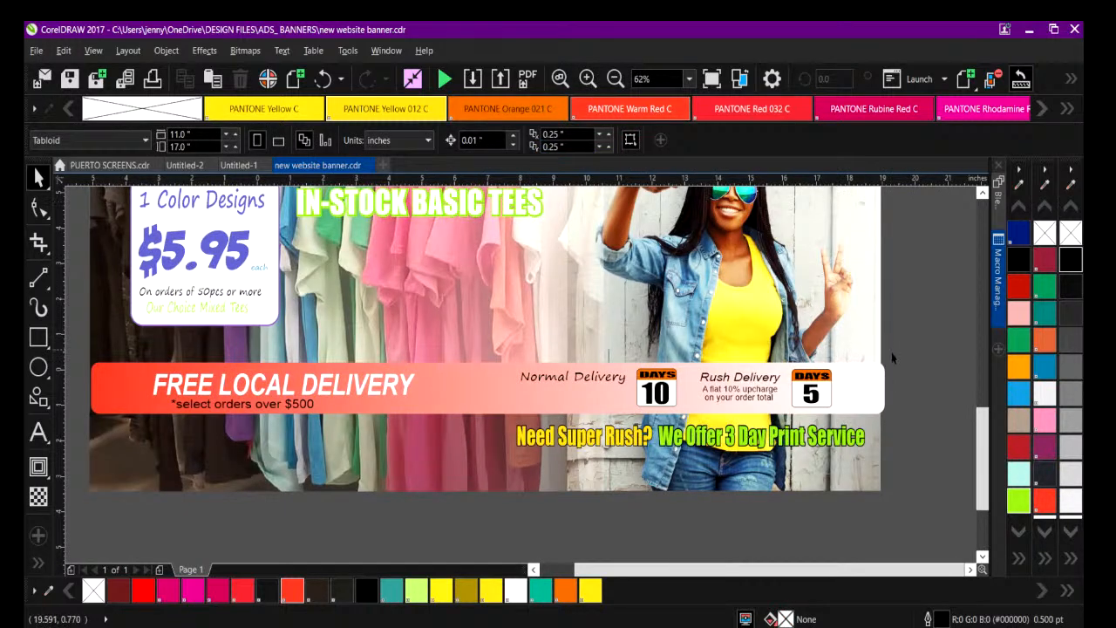
left_click(871, 376)
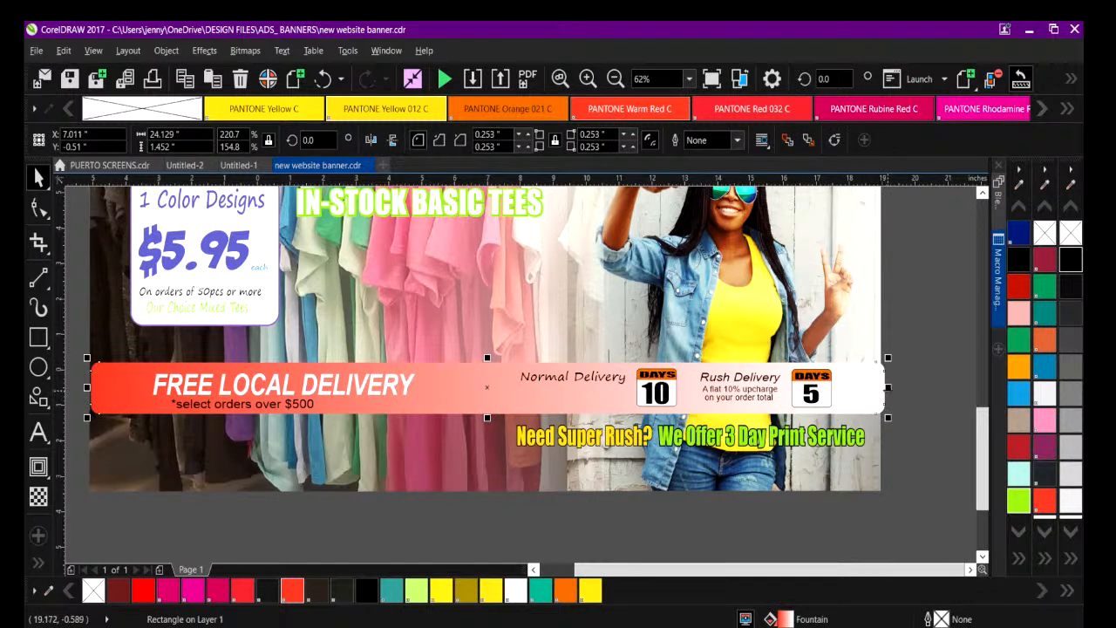
left_click_drag(883, 387, 450, 399)
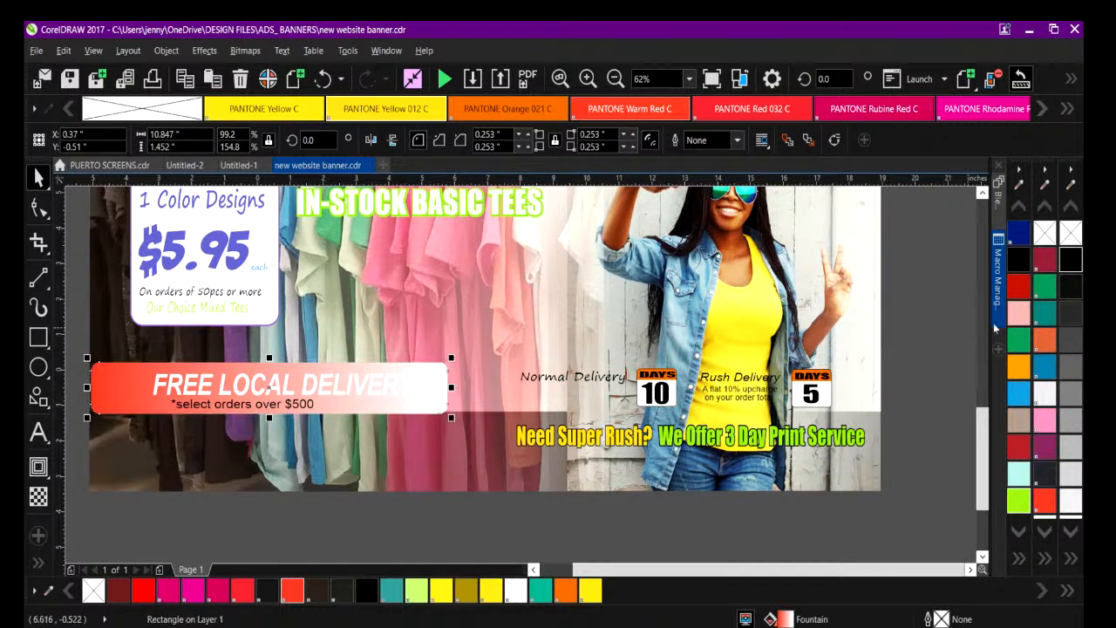
Move the Normal Delivery and Rush Delivery texts with their day icons directly below the shortened FREE LOCAL DELIVERY strip.
left_click_drag(920, 347, 510, 429)
left_click_drag(689, 393, 266, 446)
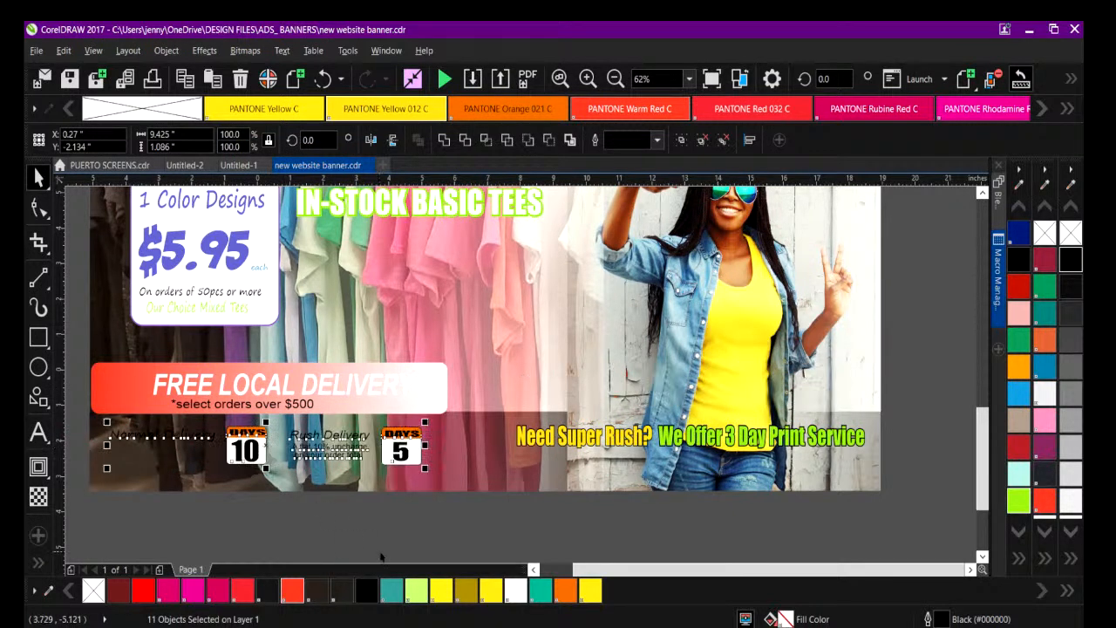
left_click(380, 556)
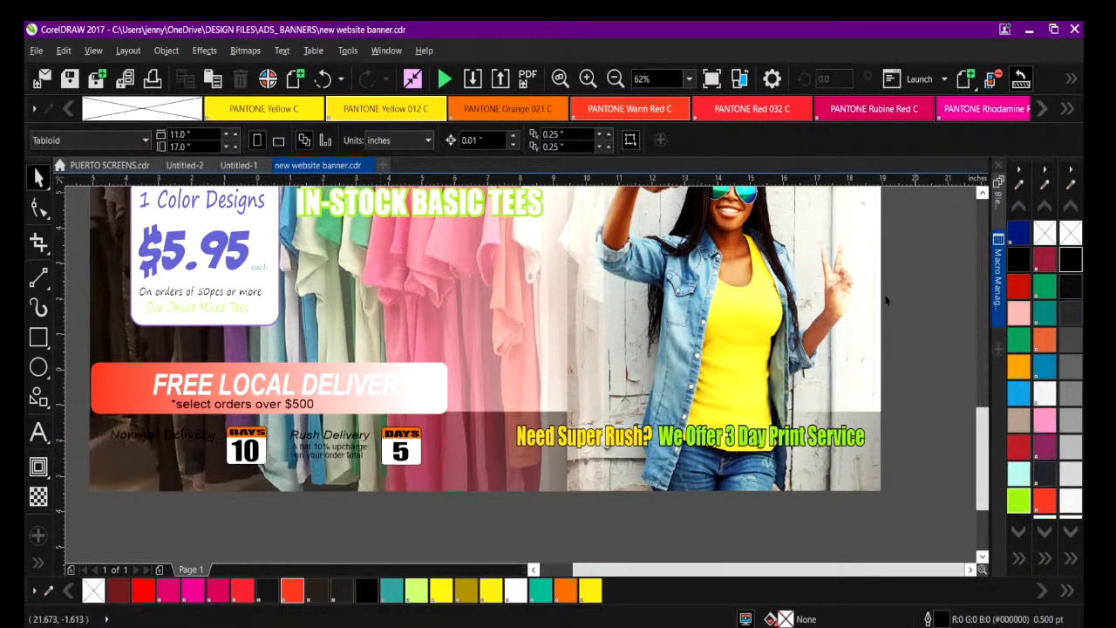
Draw a rectangle about 6.13 by 2.08 in across the woman's waist and fill it with pale aqua.
left_click(615, 79)
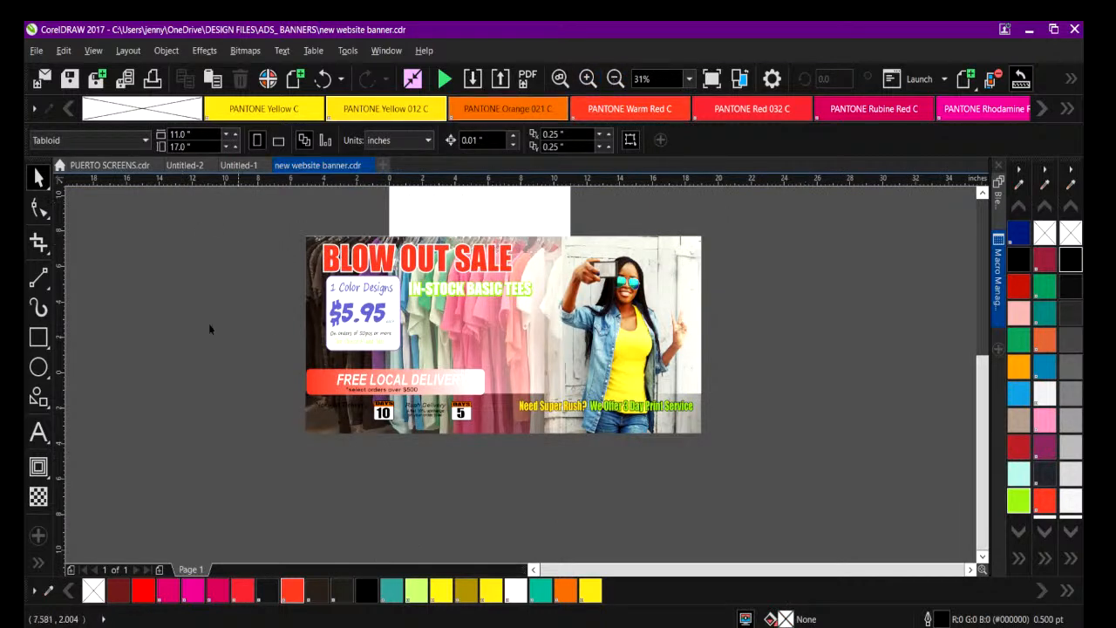
left_click(49, 349)
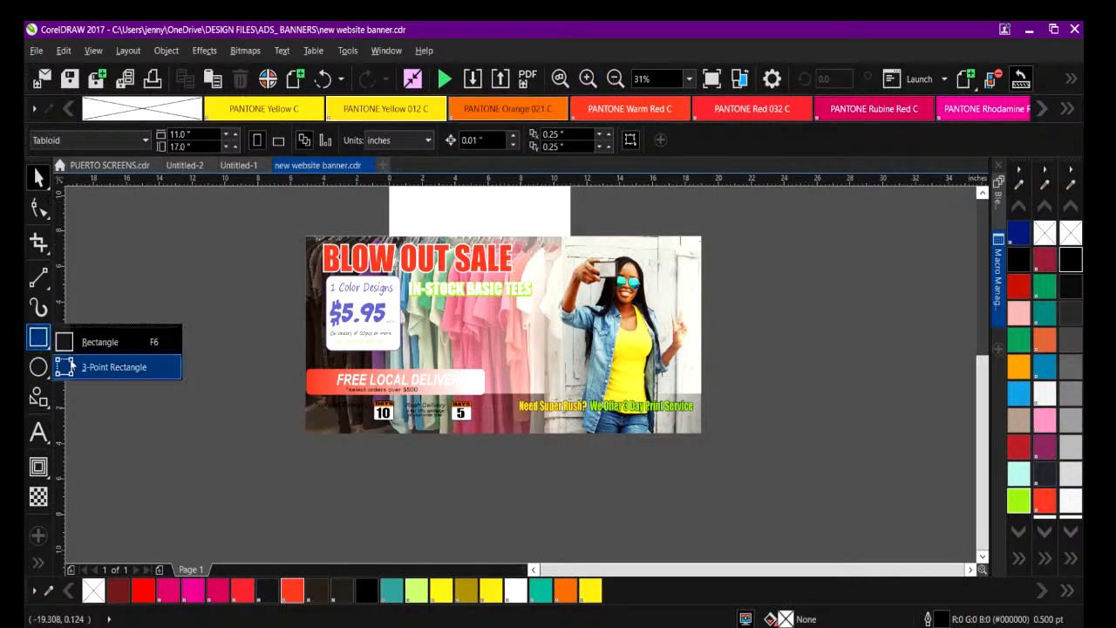
left_click(87, 340)
left_click_drag(561, 335, 668, 375)
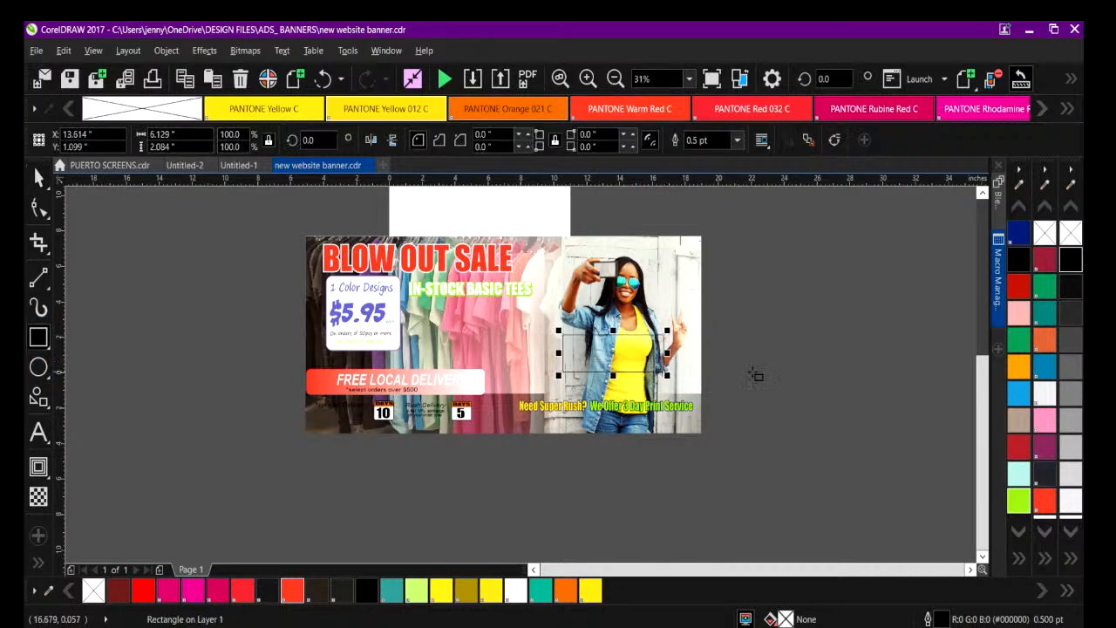
left_click(1019, 476)
left_click(912, 387)
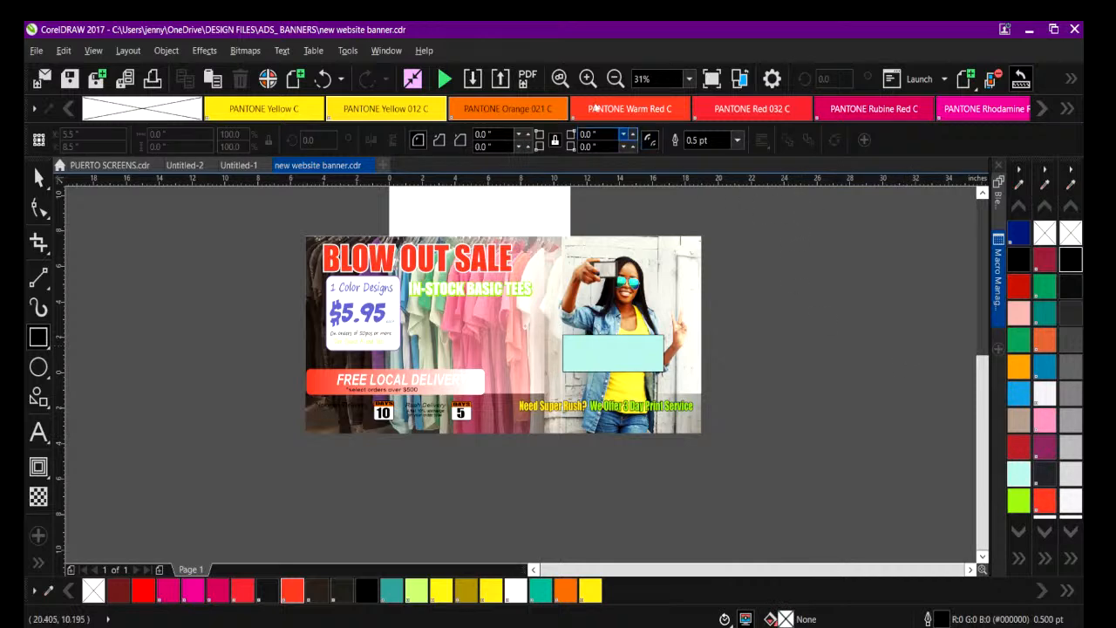
Recolor the rectangle lime green, shrink it to about 4.12 by 1.4 in and place it just above the Super Rush line.
left_click(587, 79)
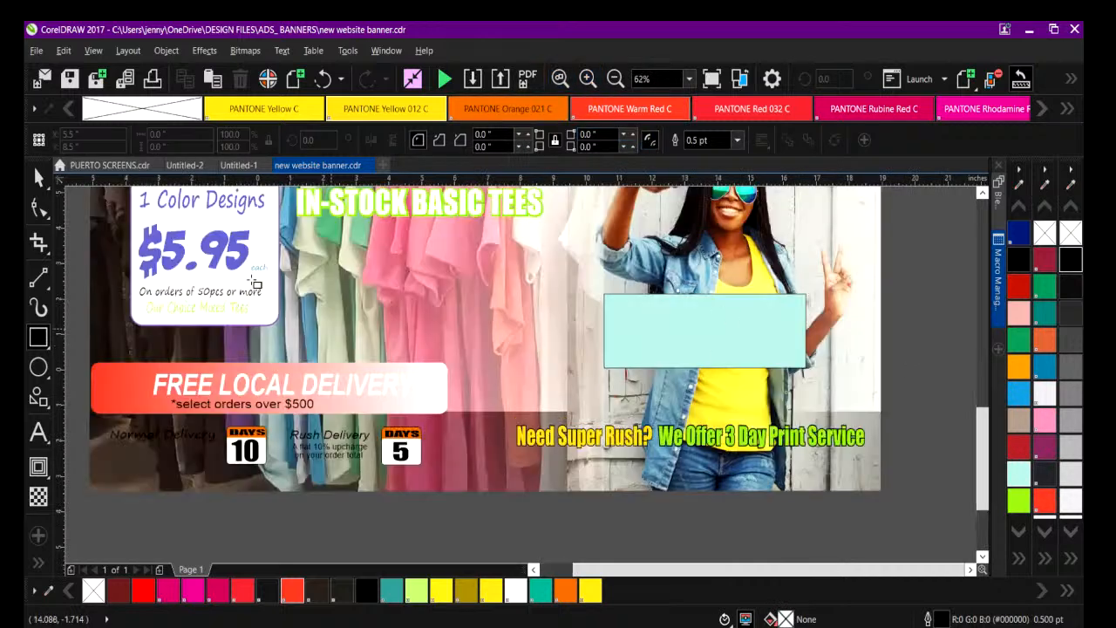
key("space")
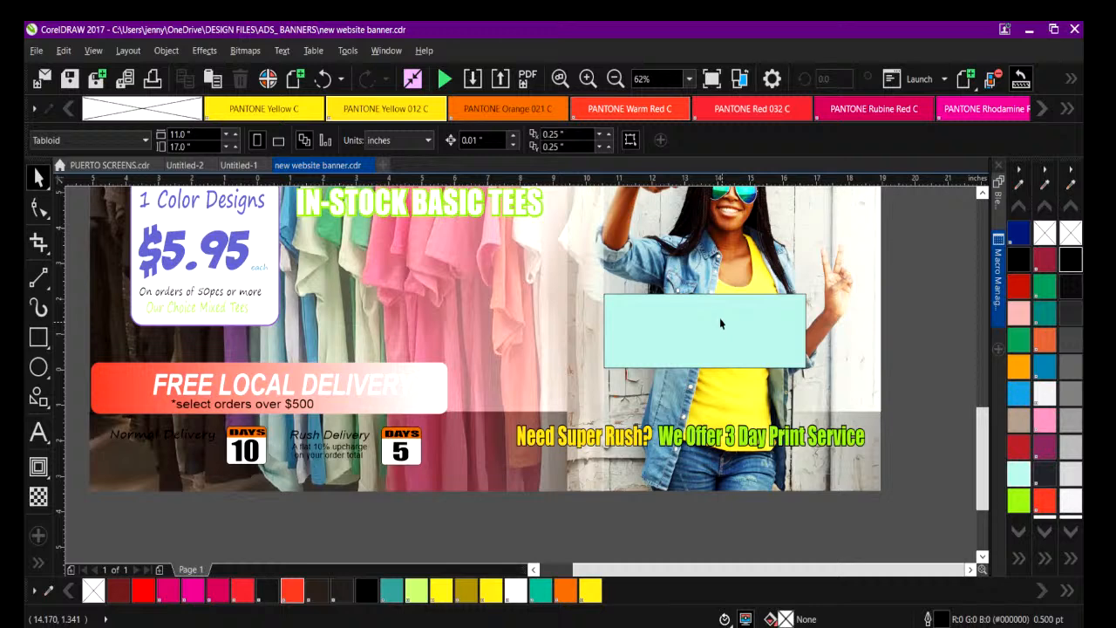
left_click_drag(645, 311, 645, 345)
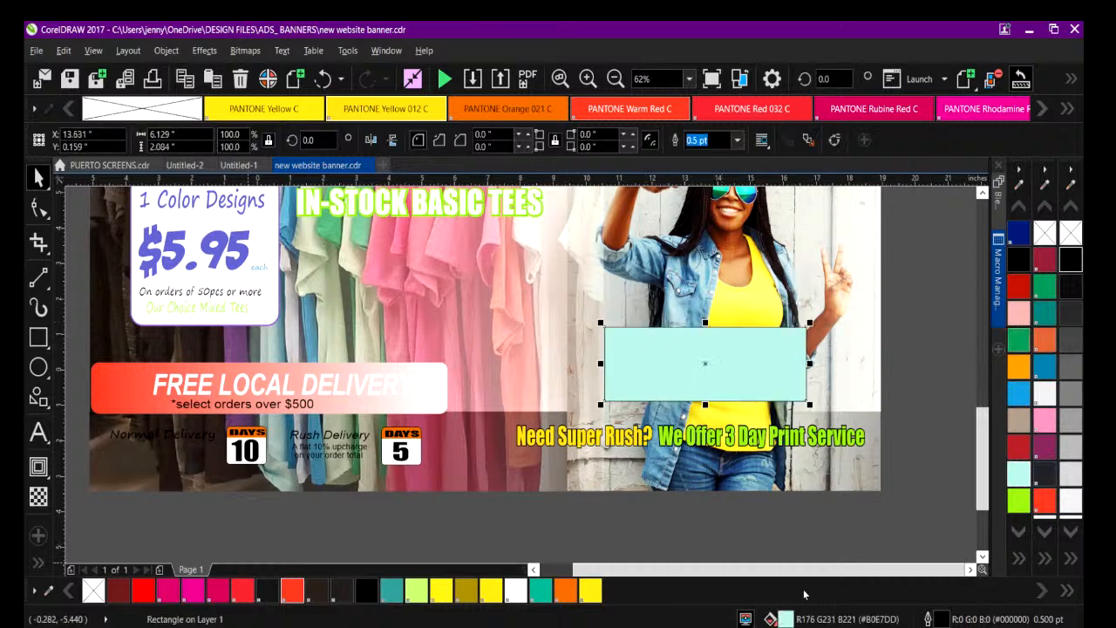
left_click(970, 570)
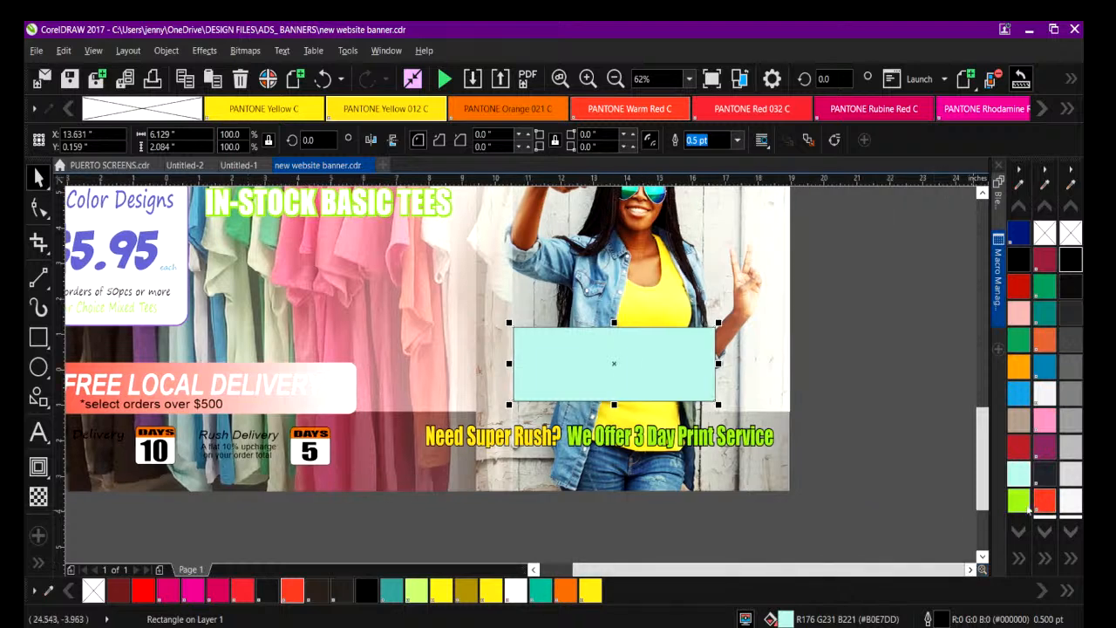
left_click(1020, 504)
left_click_drag(507, 321, 573, 347)
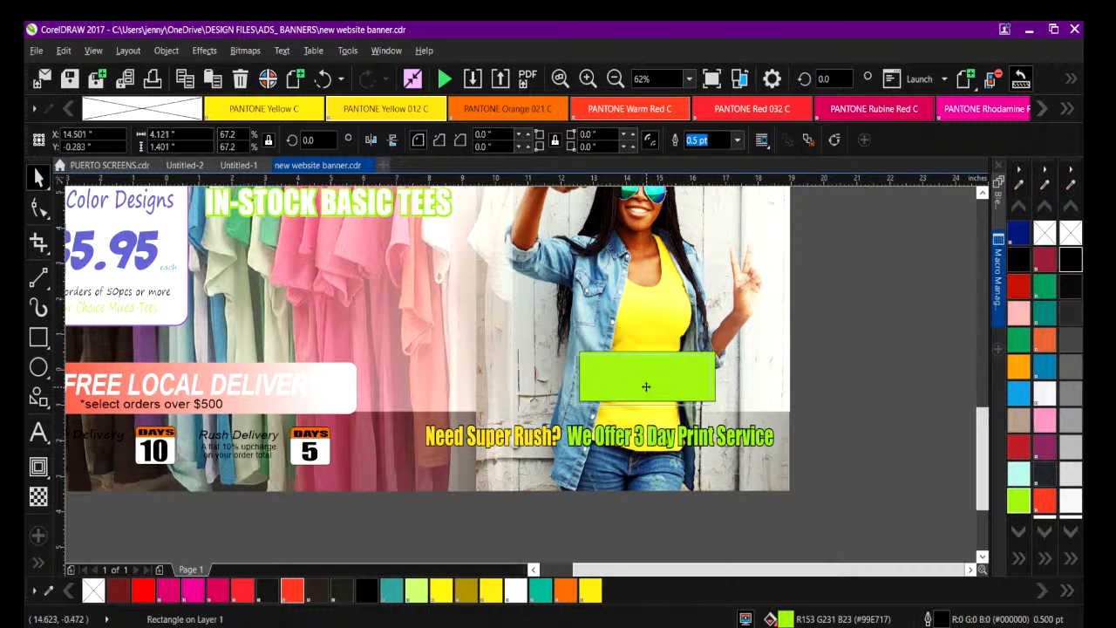
left_click_drag(649, 394, 644, 397)
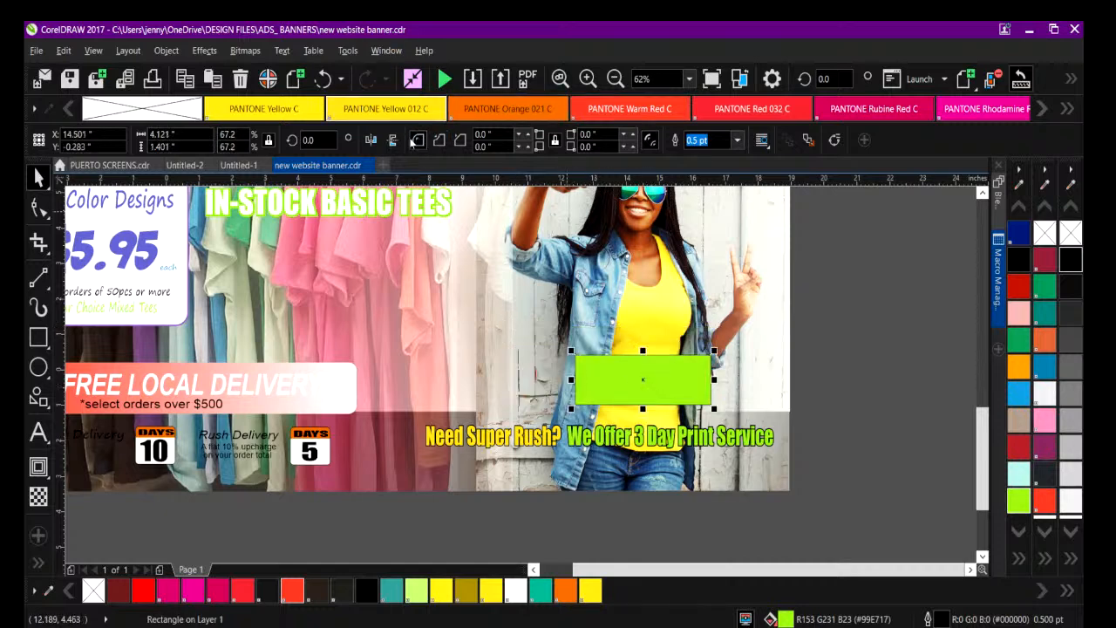
Round all corners of the lime green rectangle.
left_click(527, 135)
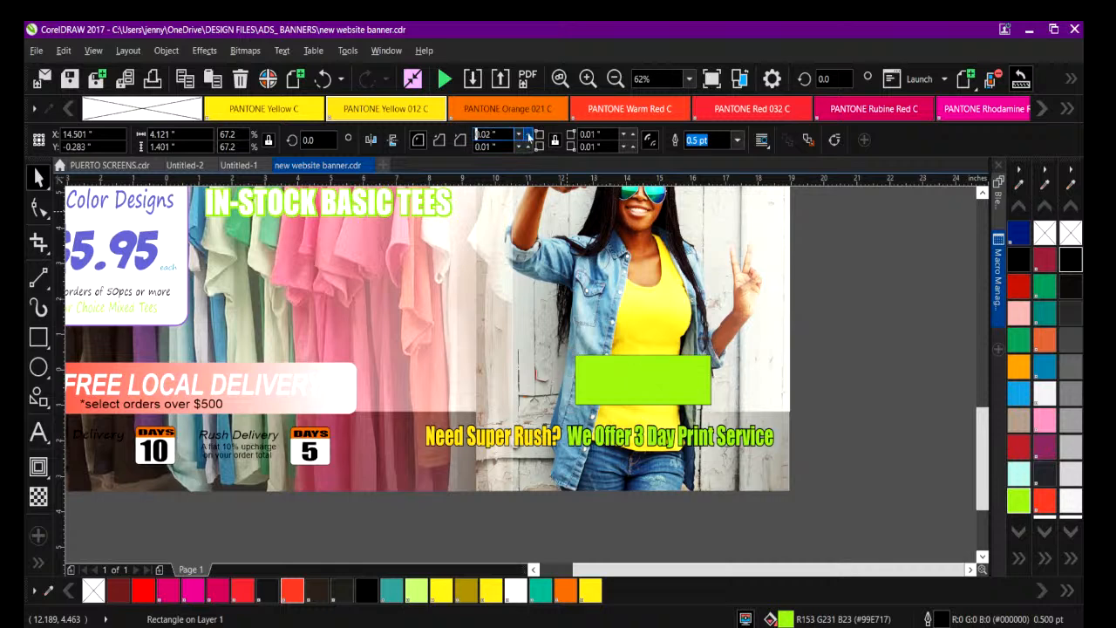
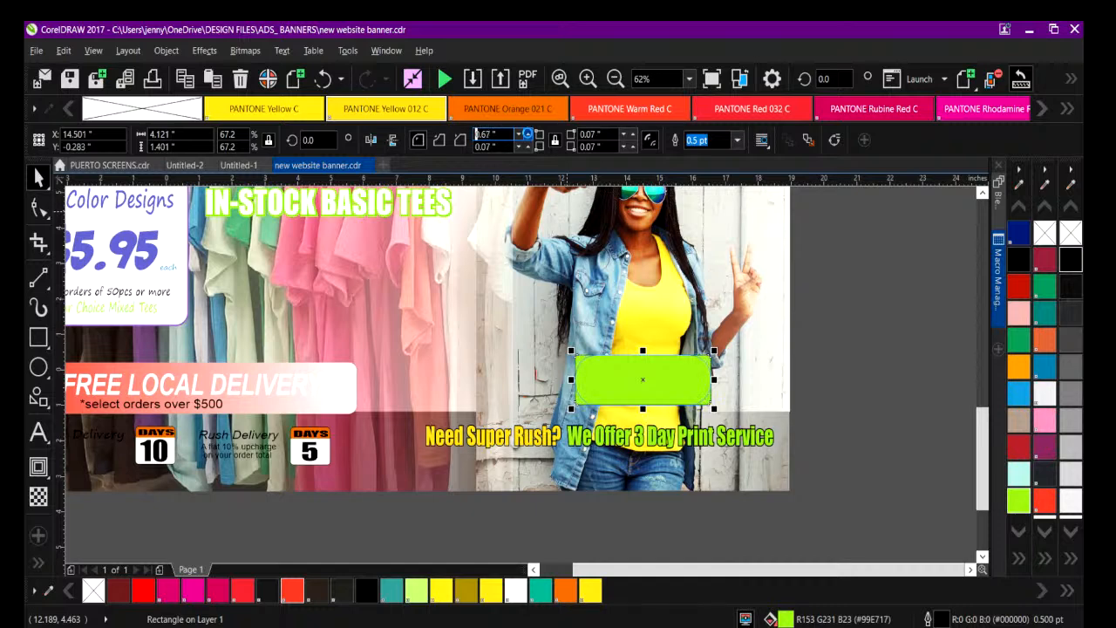
Round all corners of the green rectangle to 0.76 in and remove its outline.
key("Return")
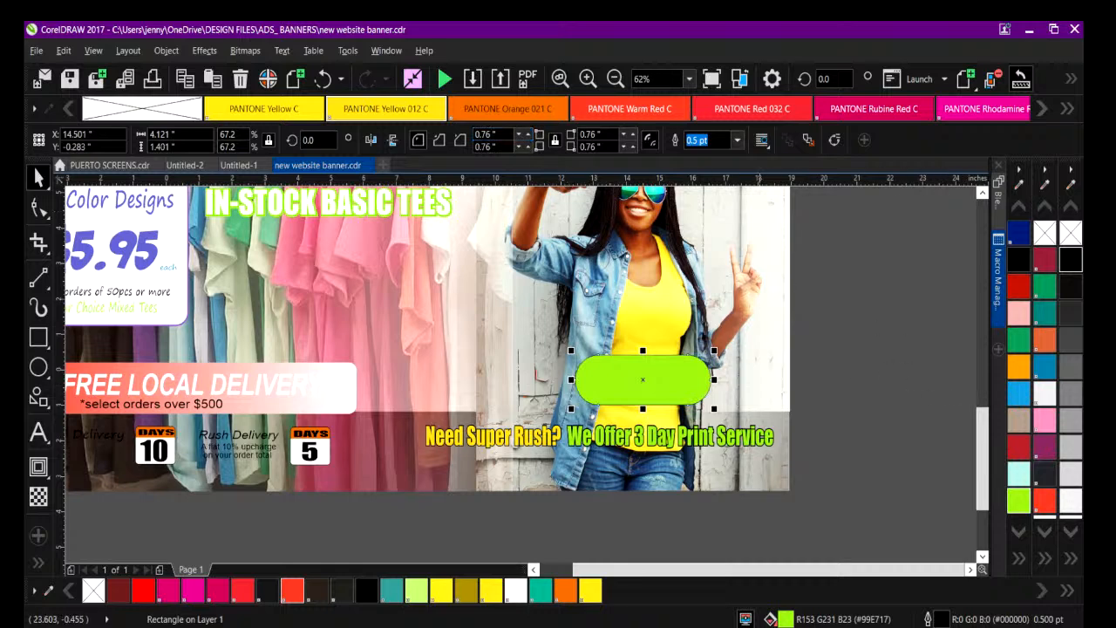
left_click(739, 143)
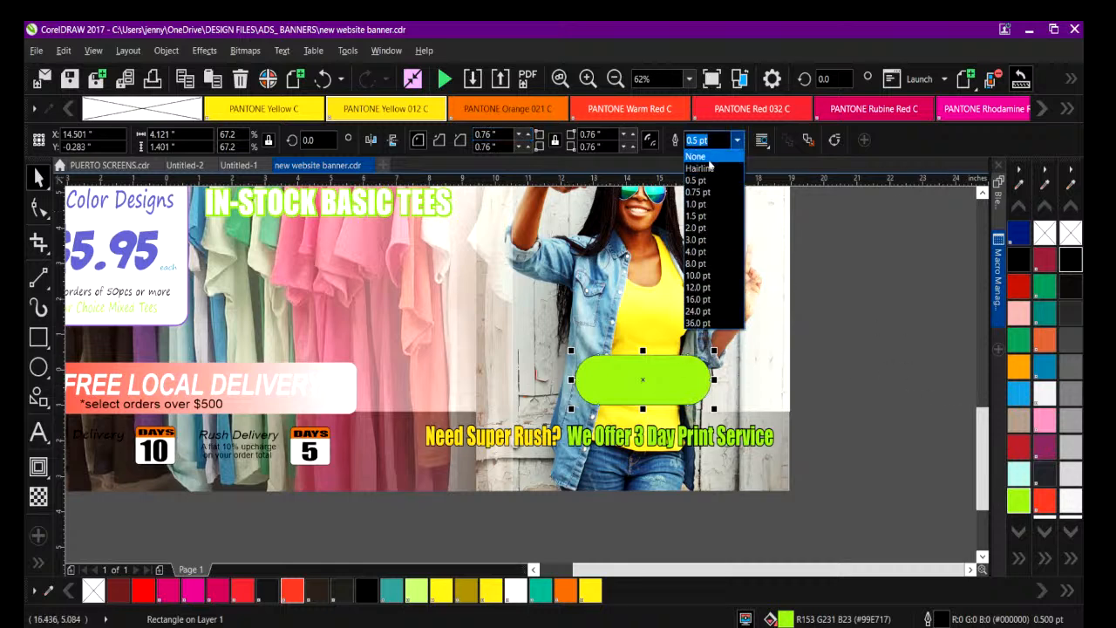
left_click(710, 160)
left_click(738, 141)
left_click(710, 158)
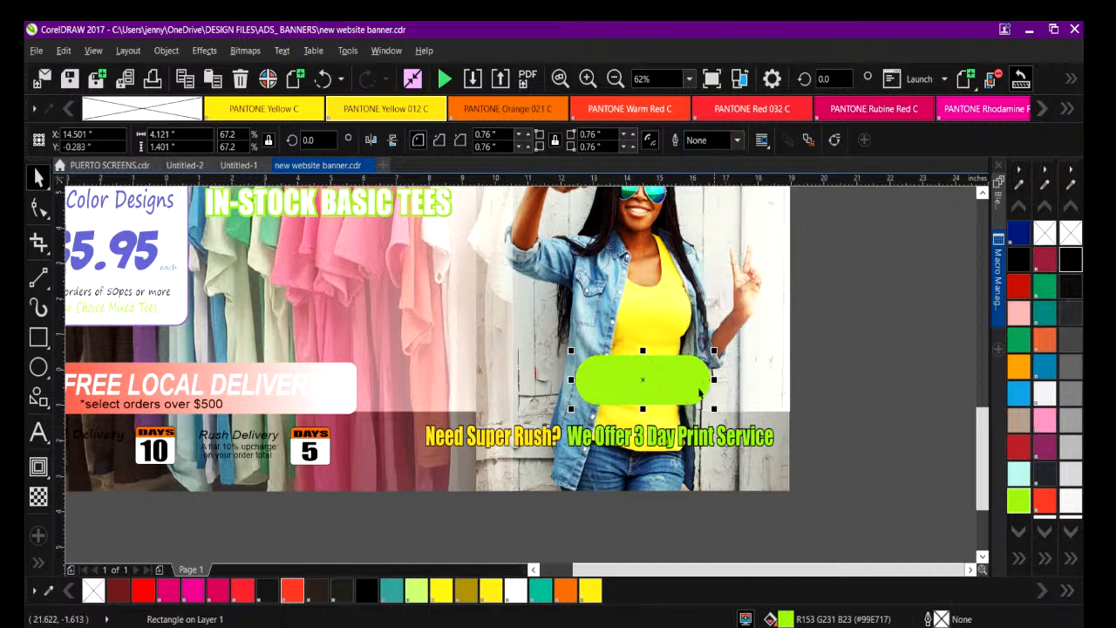
Move the green button shape down just above the rush-service text and resize it to about 4.88 by 1.2 in.
left_click_drag(646, 384, 630, 390)
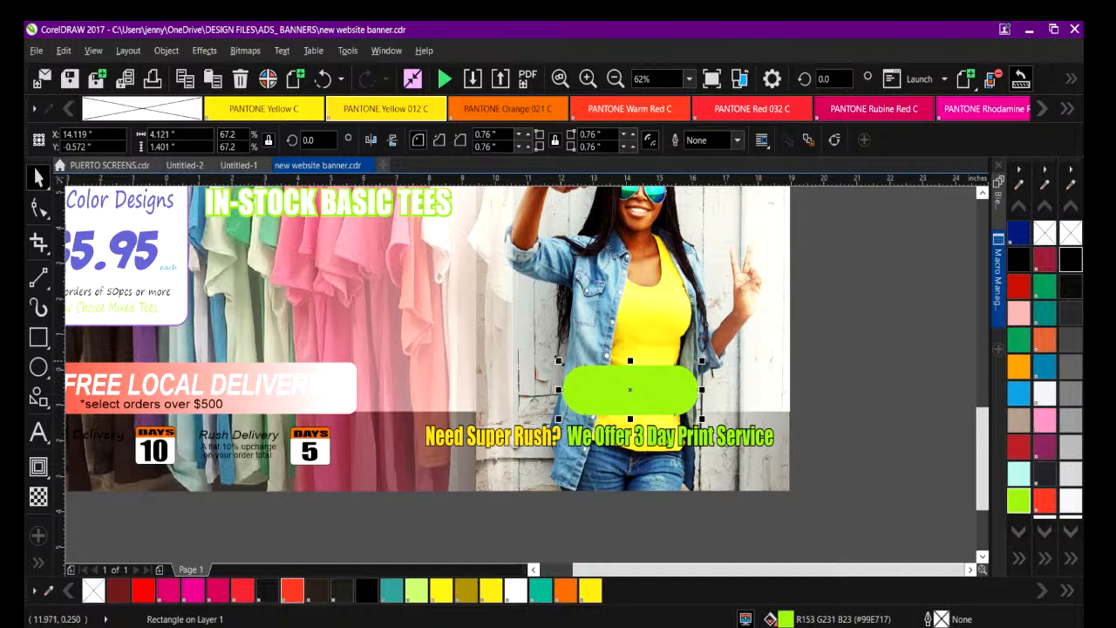
left_click_drag(557, 359, 519, 390)
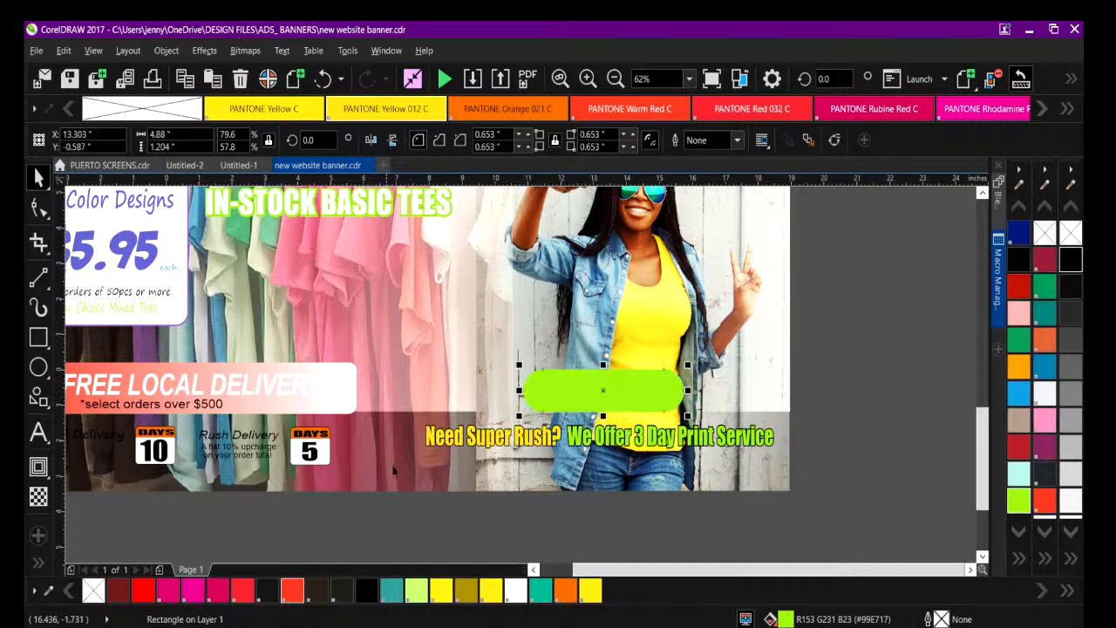
Place a copy of the rush-service text below the banner and replace its wording with START NOW.
left_click(437, 444)
left_click_drag(438, 445, 445, 533)
double_click(422, 532)
left_click_drag(421, 532, 811, 542)
type("order")
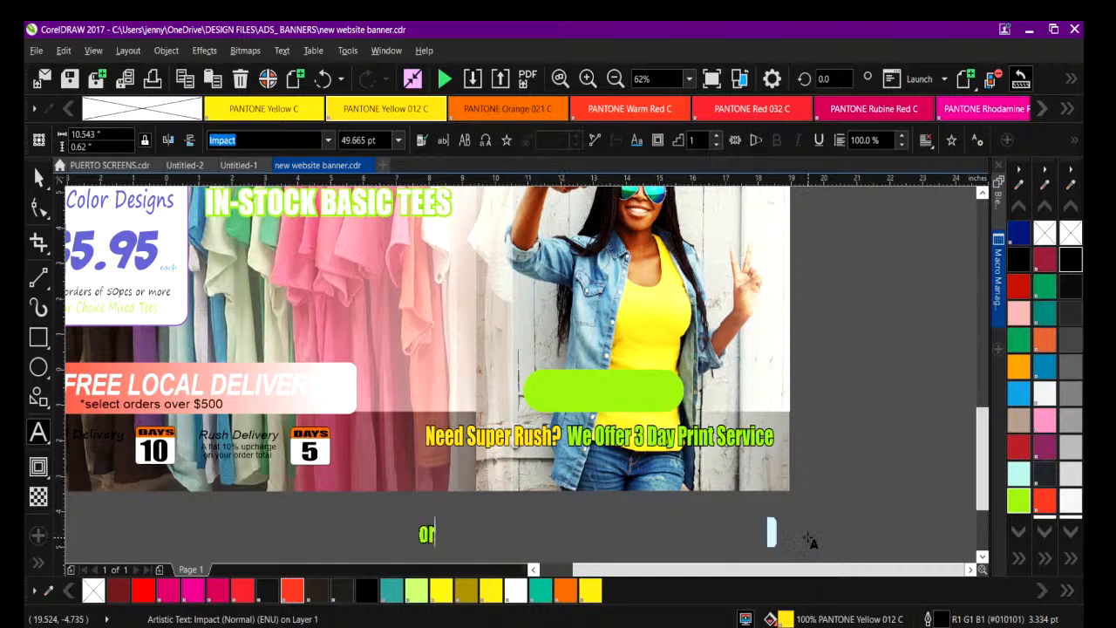
key("BackSpace")
key("BackSpace")
key("BackSpace")
type("START NOW")
key("Escape")
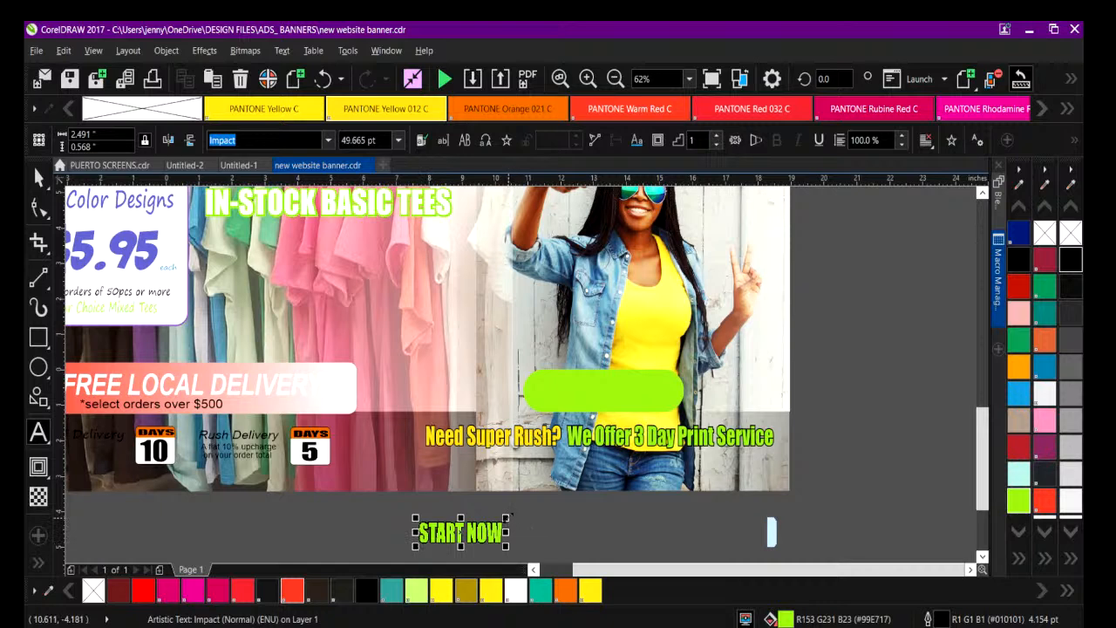
Enlarge the START NOW text to about 79.5 pt and change its wording to ORDER NOW.
left_click_drag(506, 518, 554, 506)
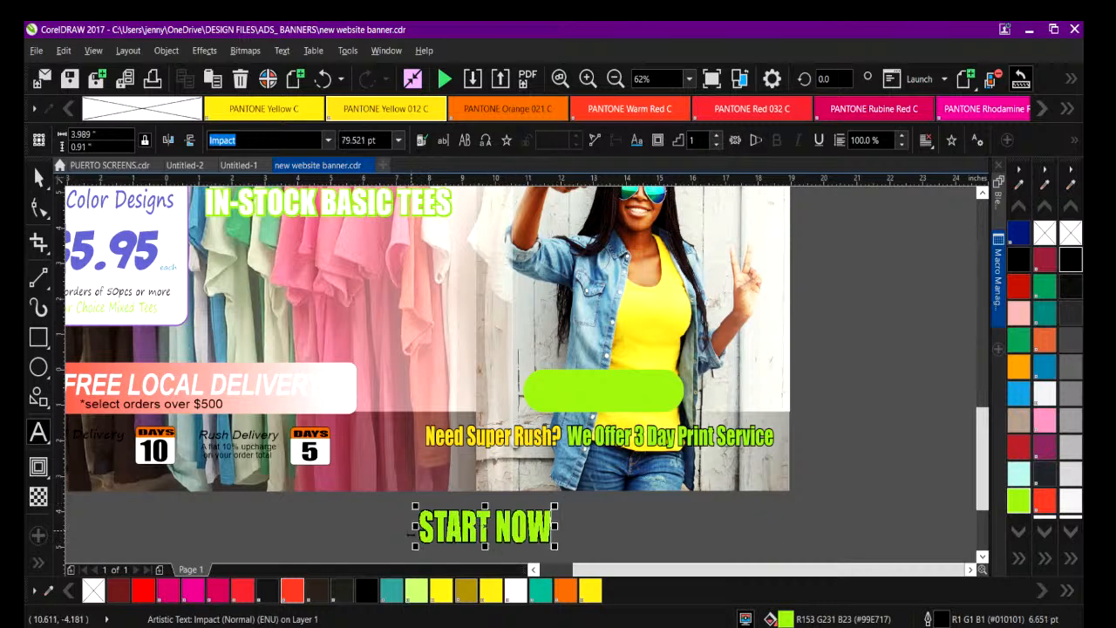
left_click_drag(419, 531, 598, 527)
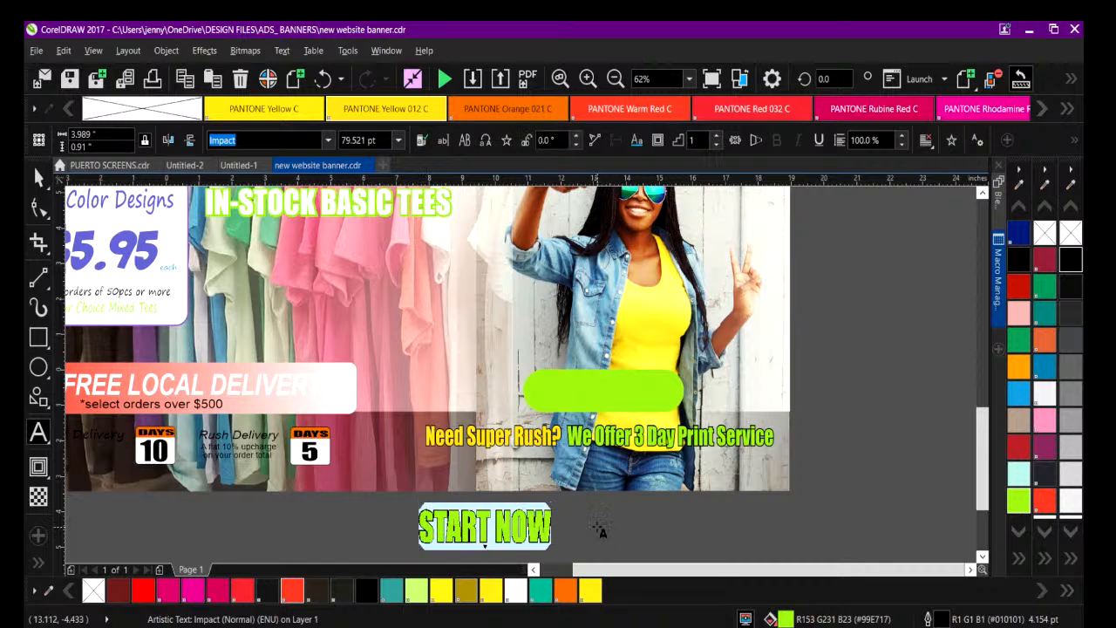
type("ORDER NOW")
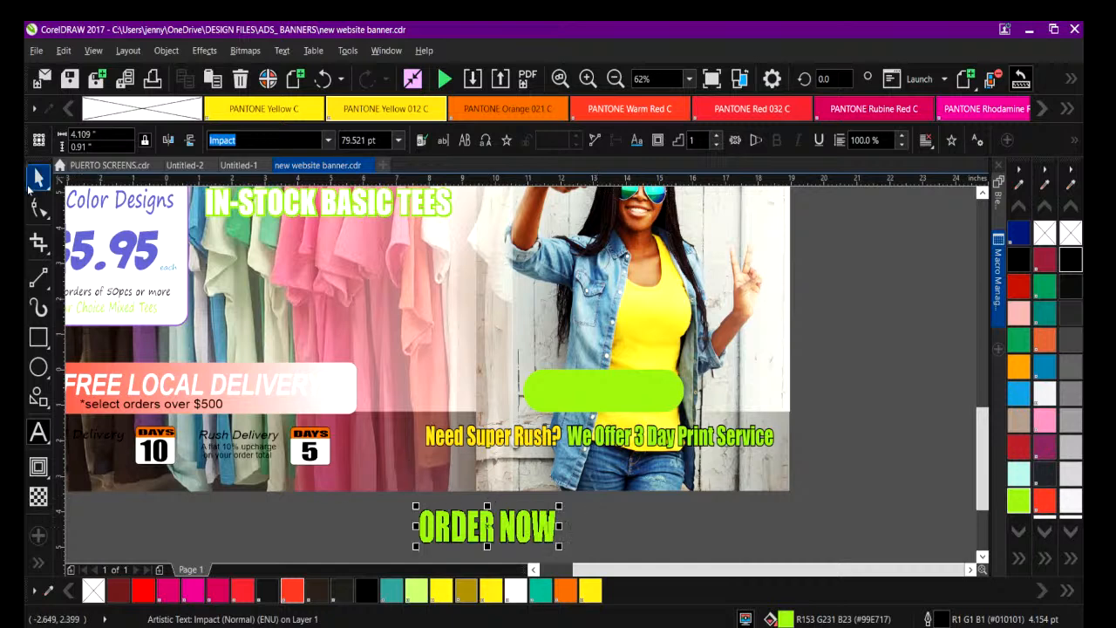
Fill the ORDER NOW text with white, move it onto the green button shape and bring it in front.
left_click(38, 177)
left_click_drag(501, 526, 577, 507)
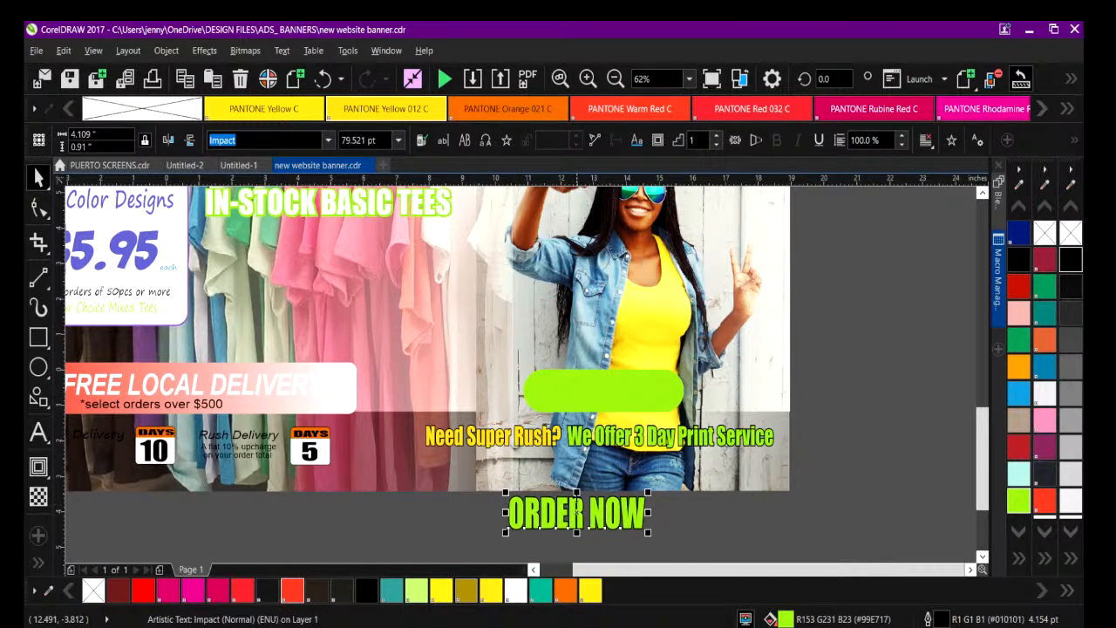
left_click(593, 395)
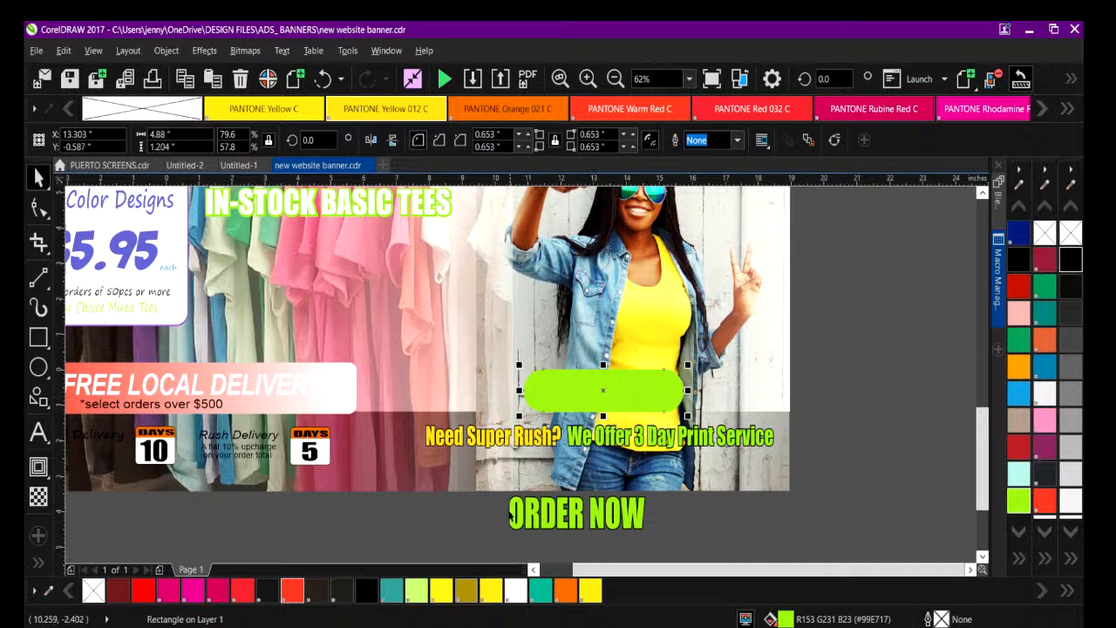
left_click(528, 509)
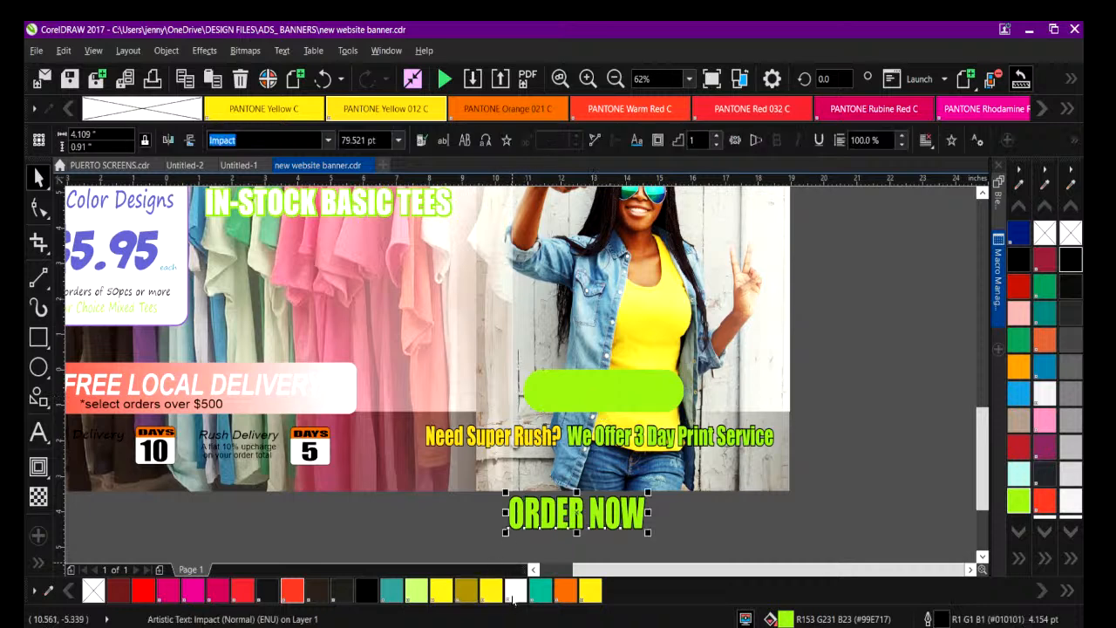
left_click_drag(538, 514, 564, 400)
left_click(166, 50)
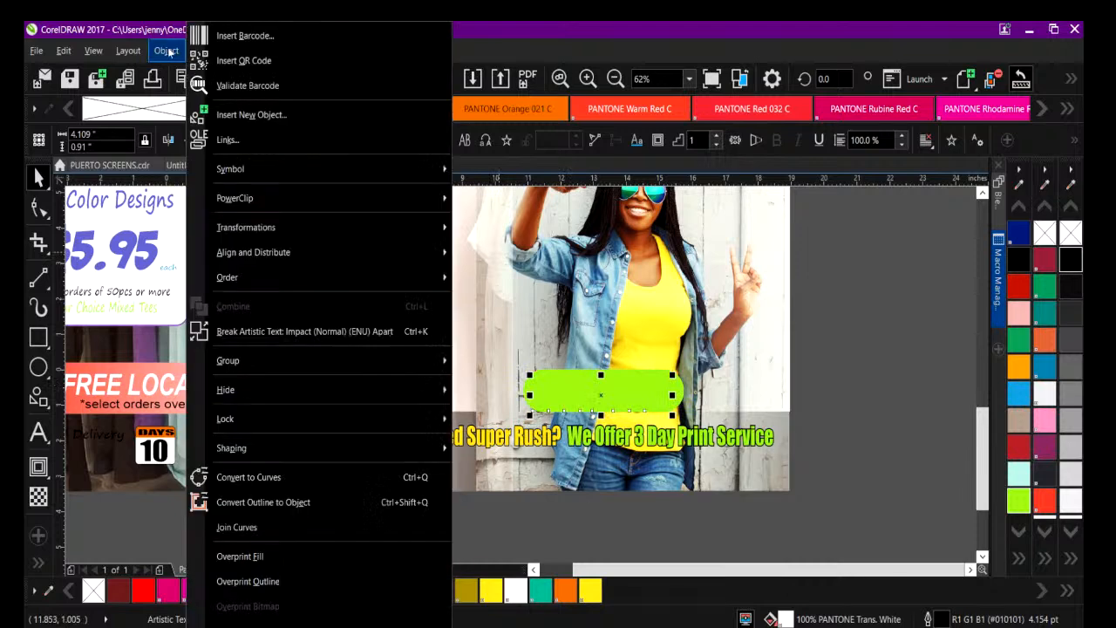
mouse_move(266, 277)
left_click(517, 279)
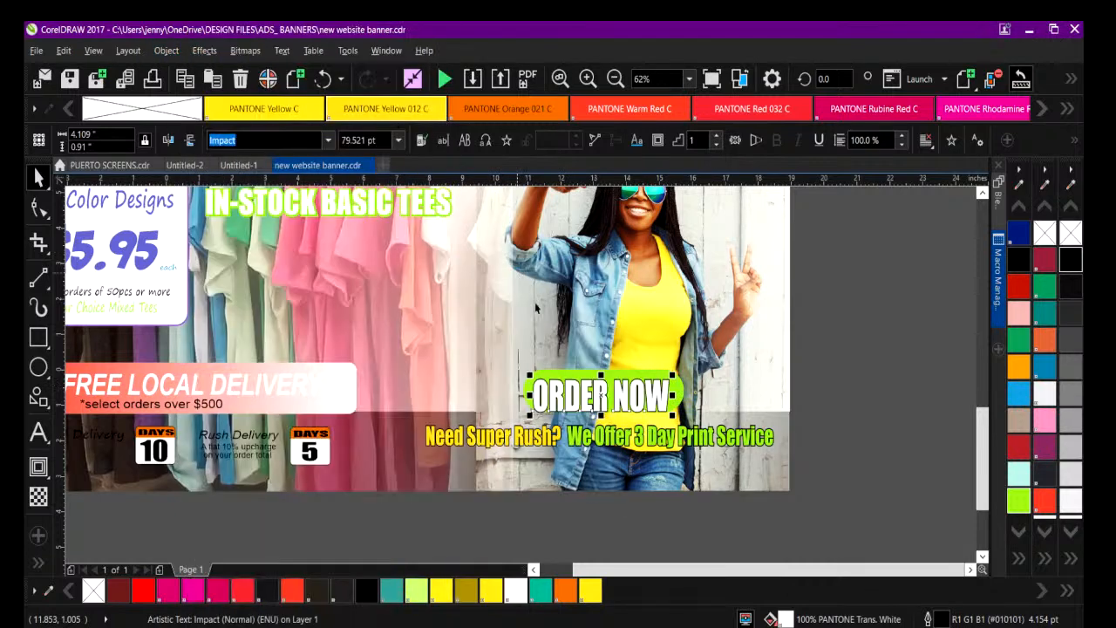
Shrink the ORDER NOW text to about 64 pt so it fits inside the button, and remove its outline.
left_click_drag(526, 371, 592, 392)
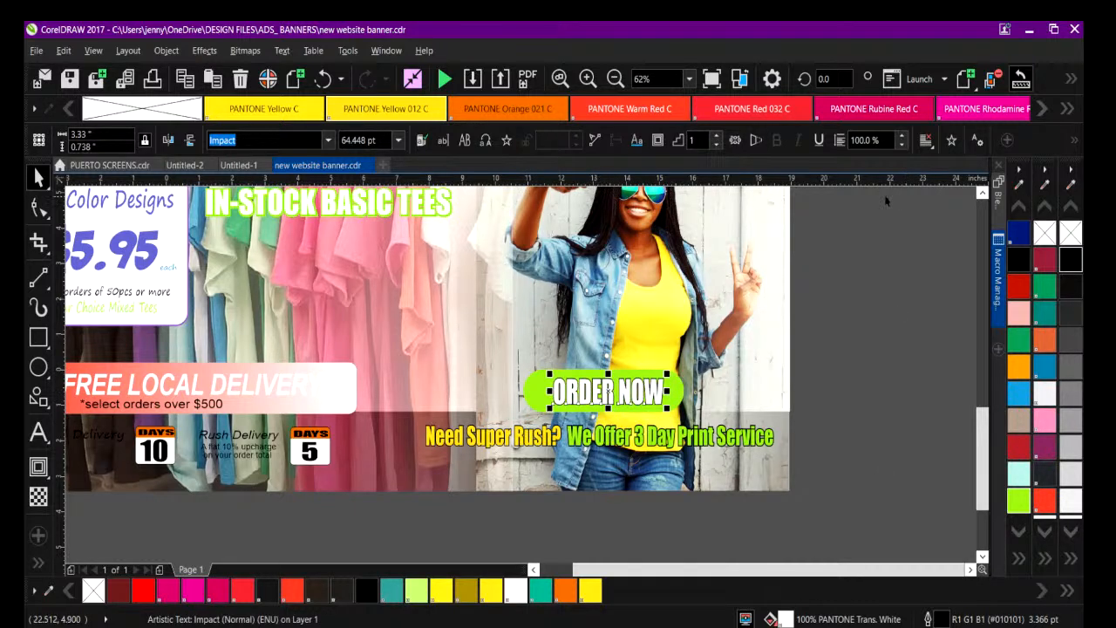
left_click(1070, 231)
left_click(800, 322)
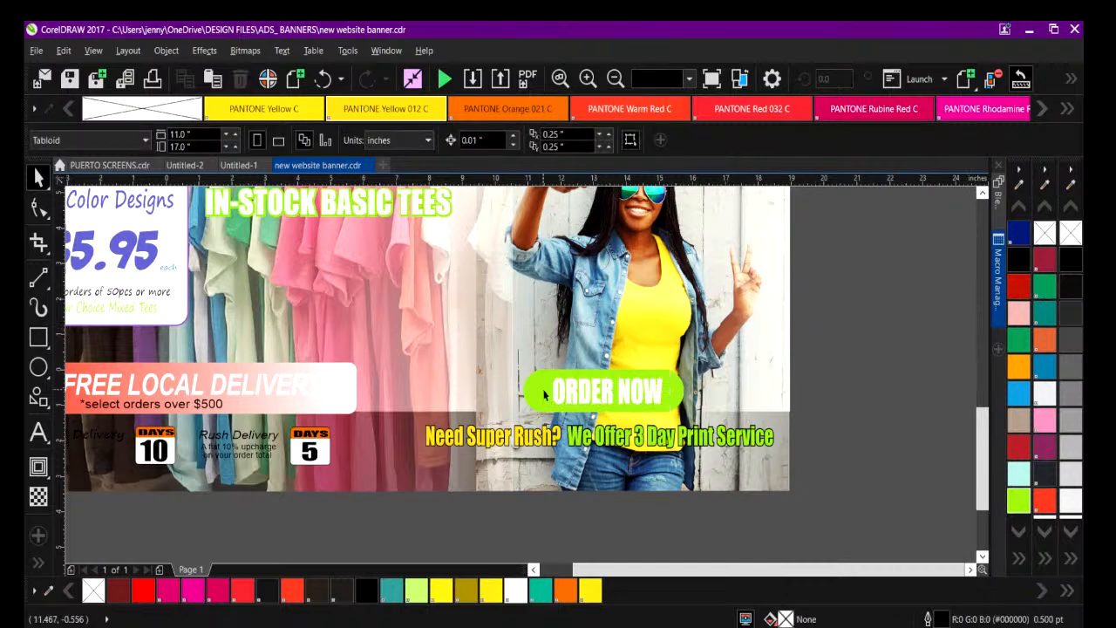
Fill the button shape behind ORDER NOW with PANTONE Rhodamine Red.
left_click(542, 386)
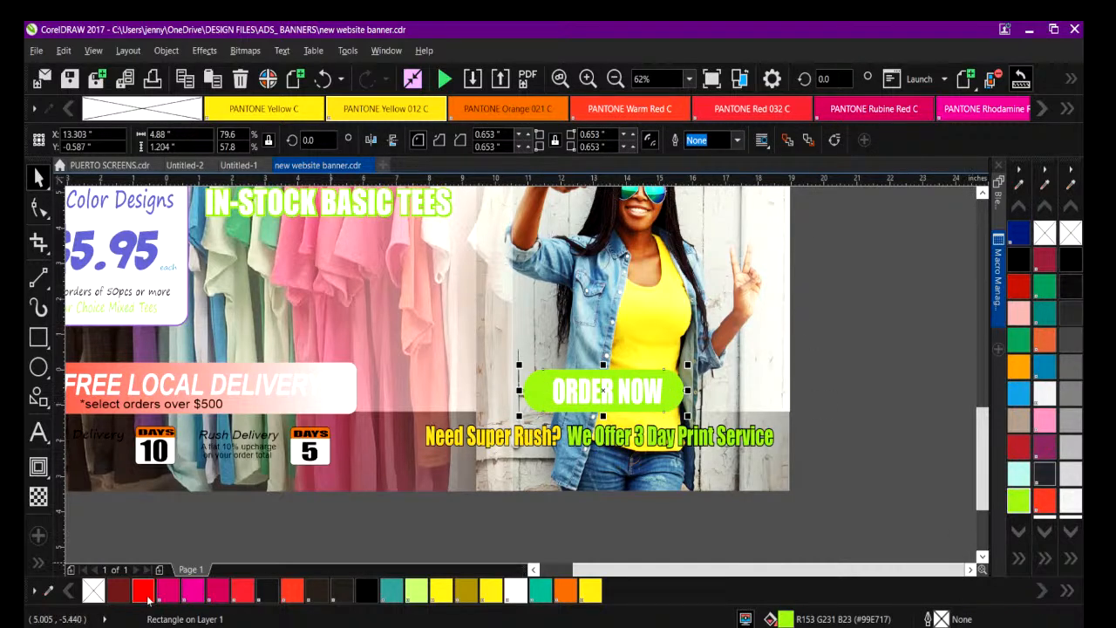
left_click(194, 593)
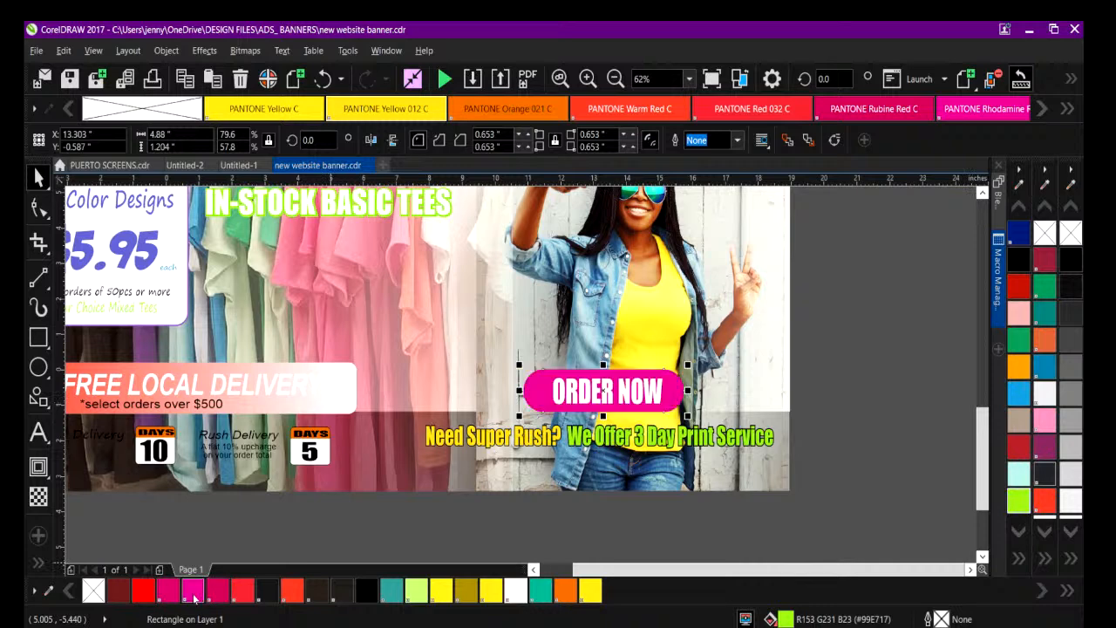
left_click(668, 542)
Shift the ORDER NOW button and its text slightly to the right across the model's waist.
left_click_drag(712, 569, 677, 569)
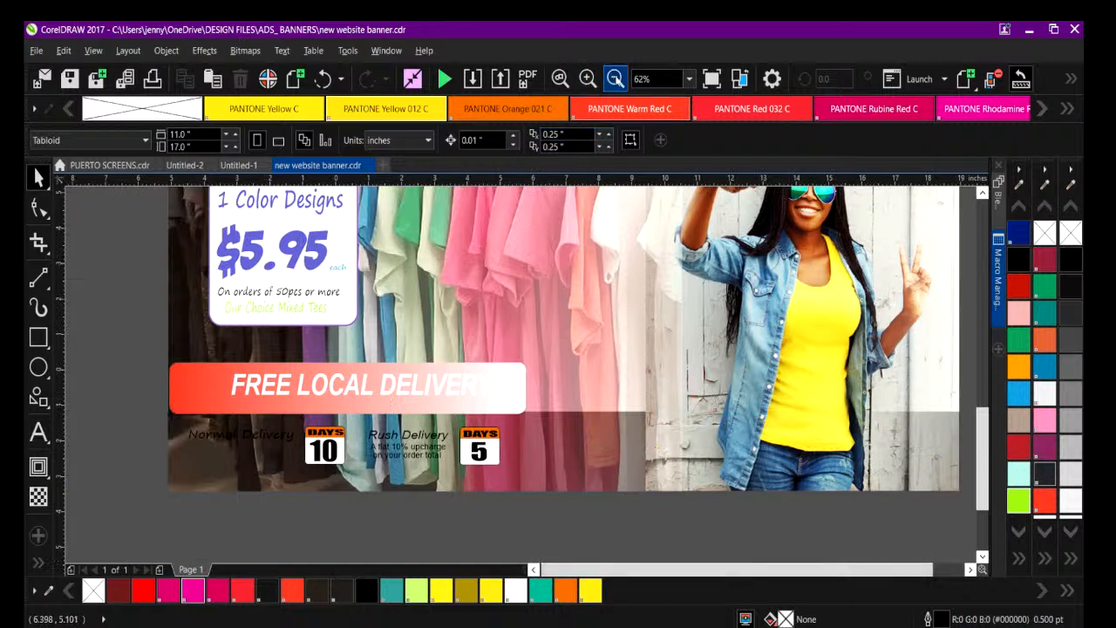
left_click(614, 79)
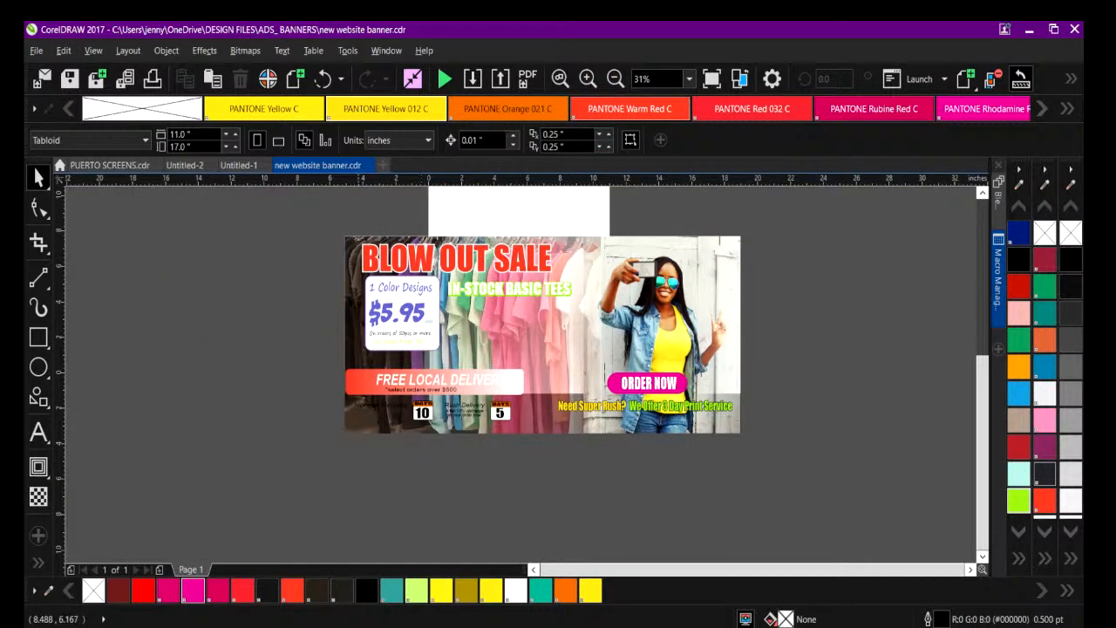
left_click(588, 79)
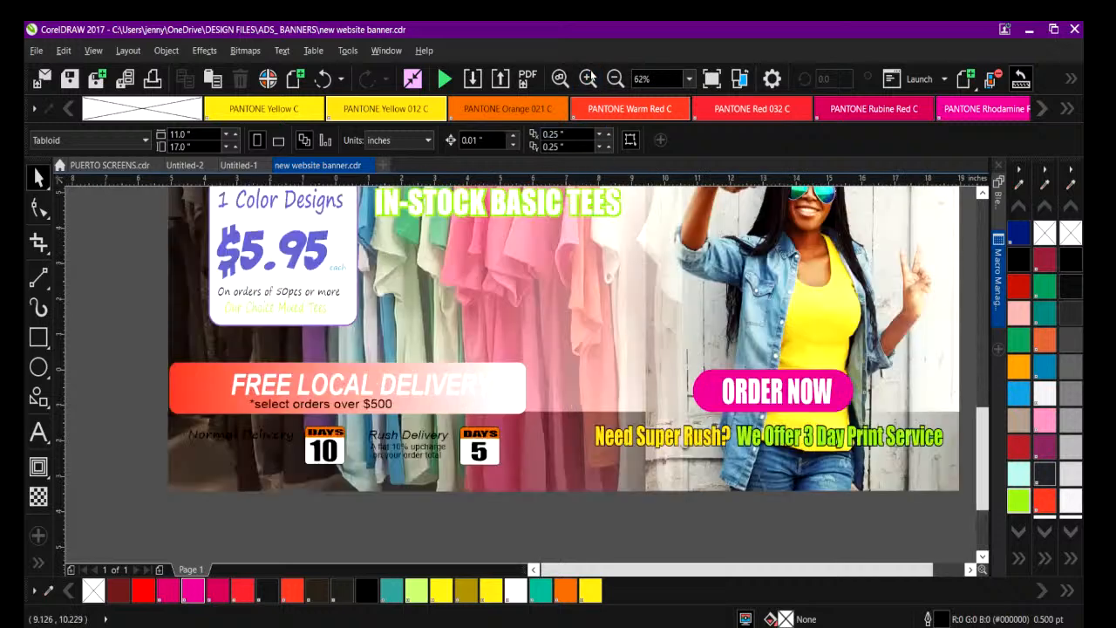
left_click_drag(715, 568, 746, 569)
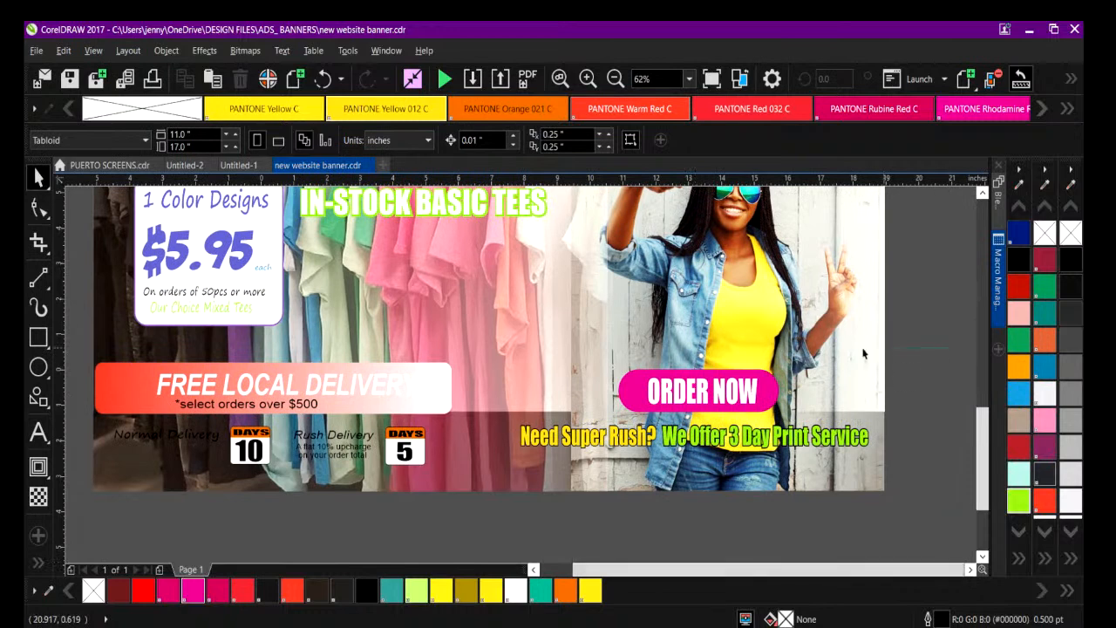
left_click(628, 395)
left_click_drag(628, 395, 653, 395)
Delete the "Need Super Rush? We Offer 3 Day Print Service" text line.
left_click(583, 444)
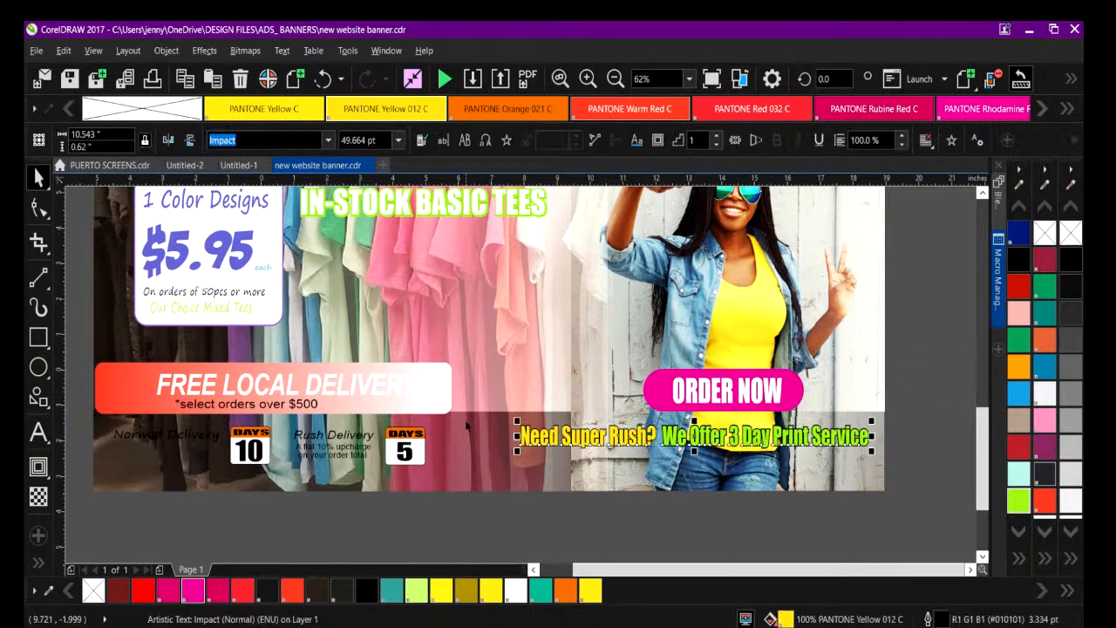
left_click_drag(518, 419, 535, 421)
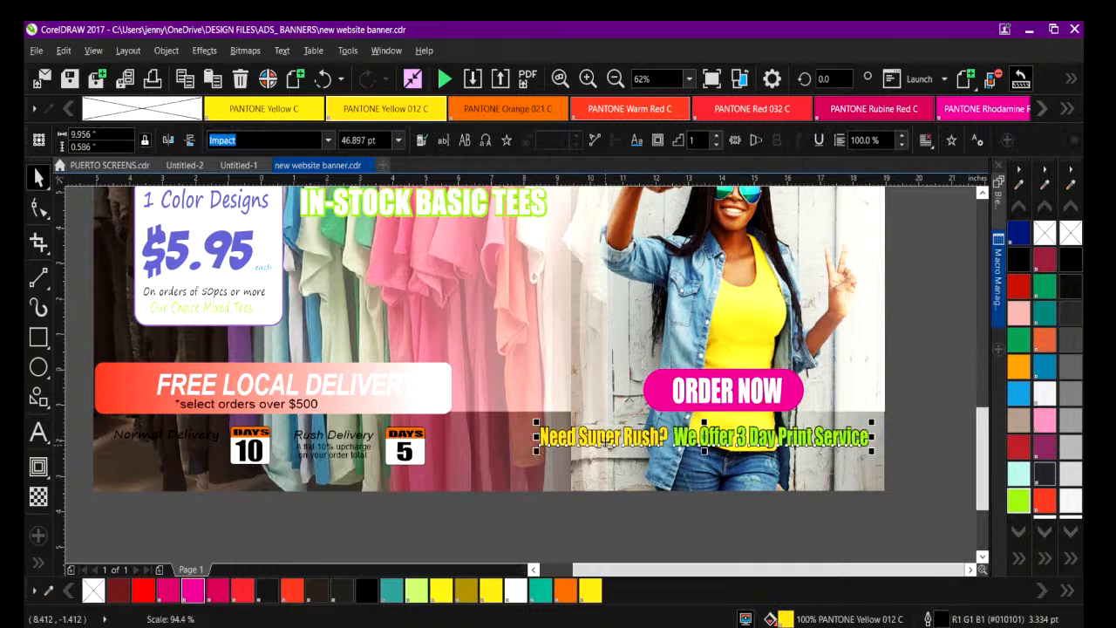
key("Delete")
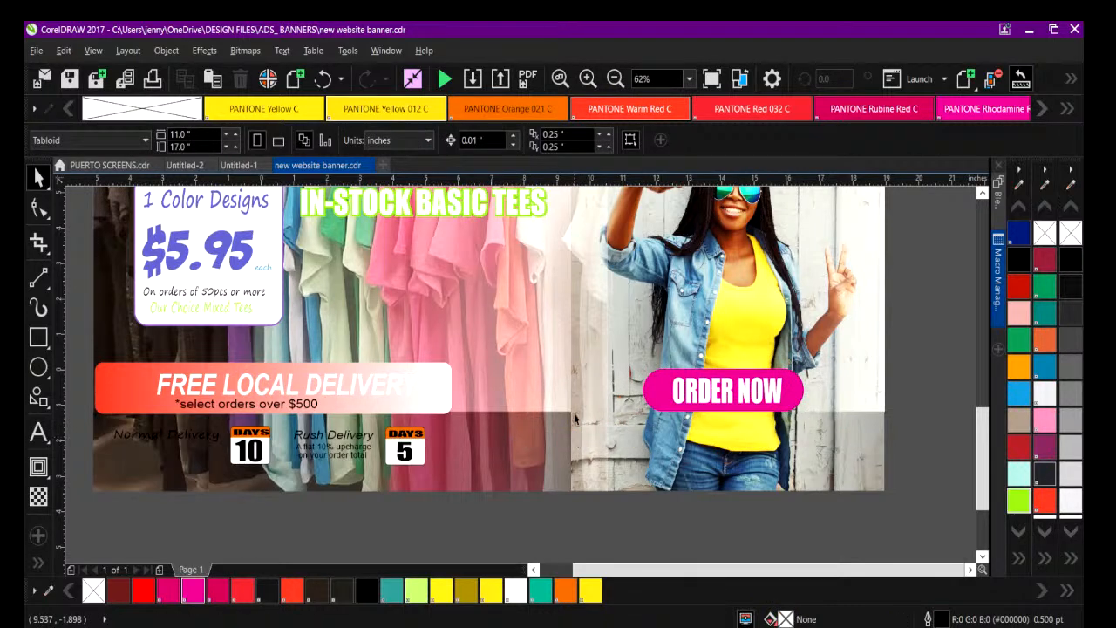
Widen the gradient bar behind FREE LOCAL DELIVERY to about 14.6 in, extending its right end.
left_click_drag(981, 439, 978, 425)
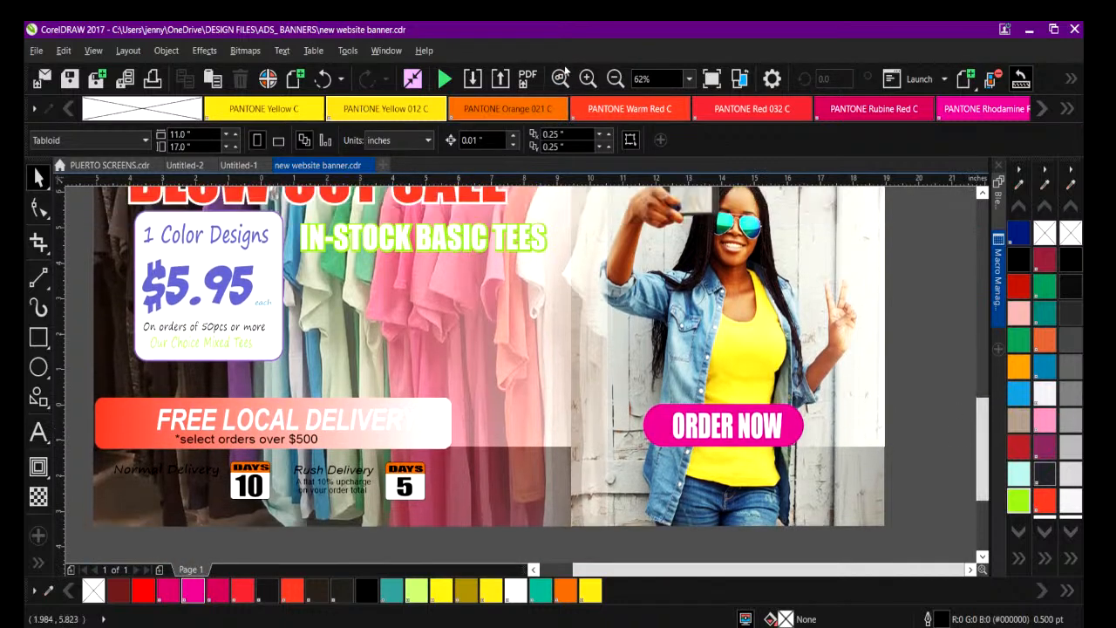
left_click(434, 416)
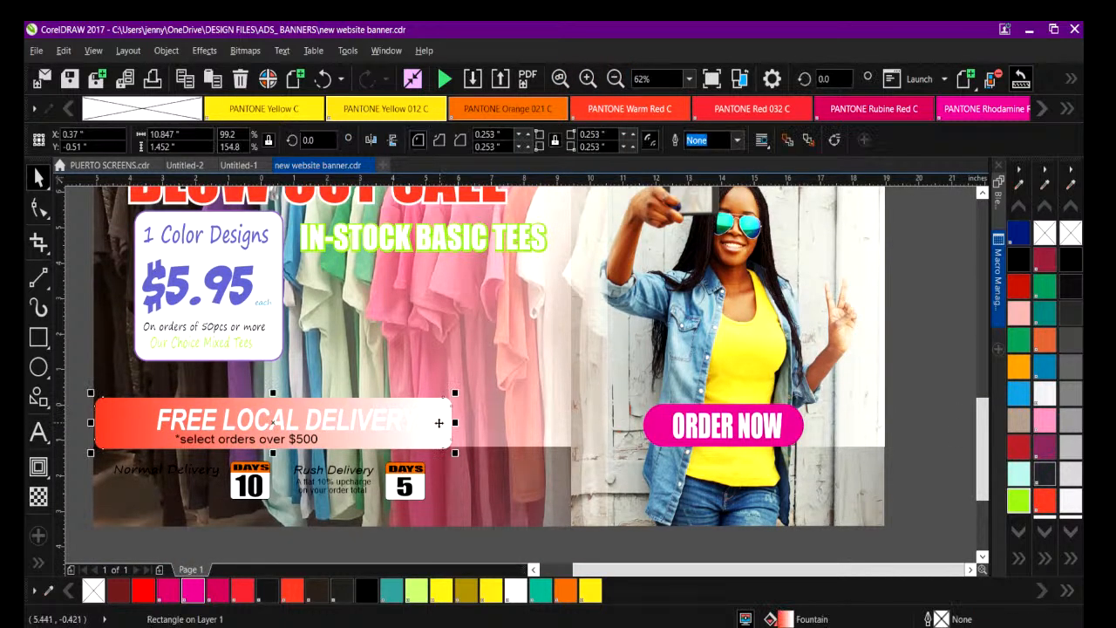
left_click_drag(457, 422, 581, 434)
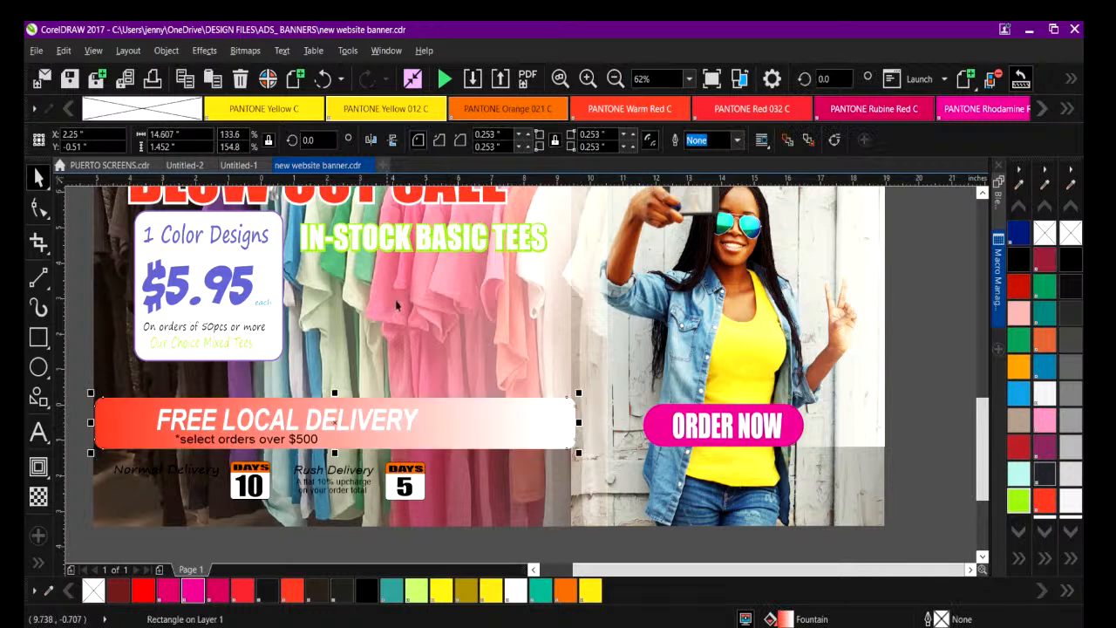
left_click(615, 78)
left_click(148, 273)
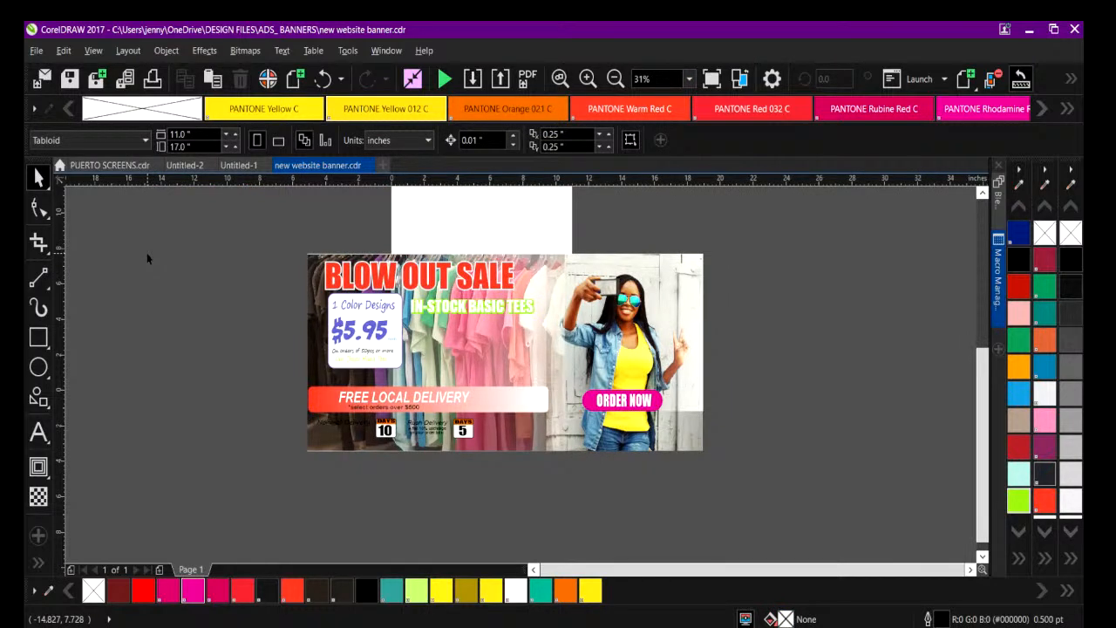
Fill the ORDER NOW button shape with PANTONE Warm Red C.
left_click(600, 398)
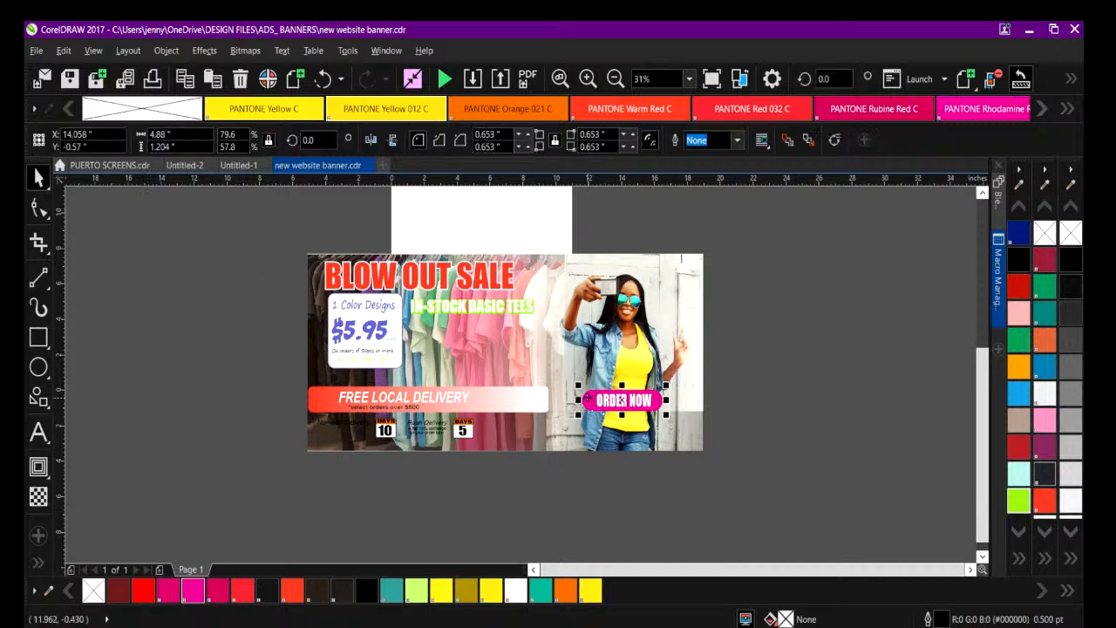
left_click(291, 592)
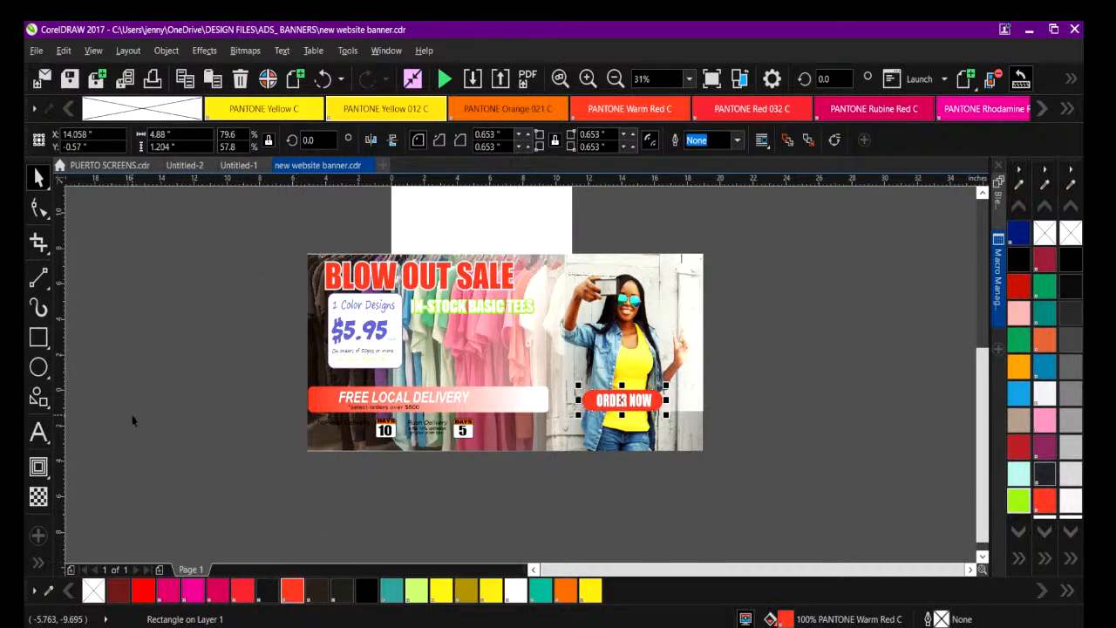
left_click(130, 418)
Select the ORDER NOW text and its button shape together and nudge them further right.
left_click(588, 78)
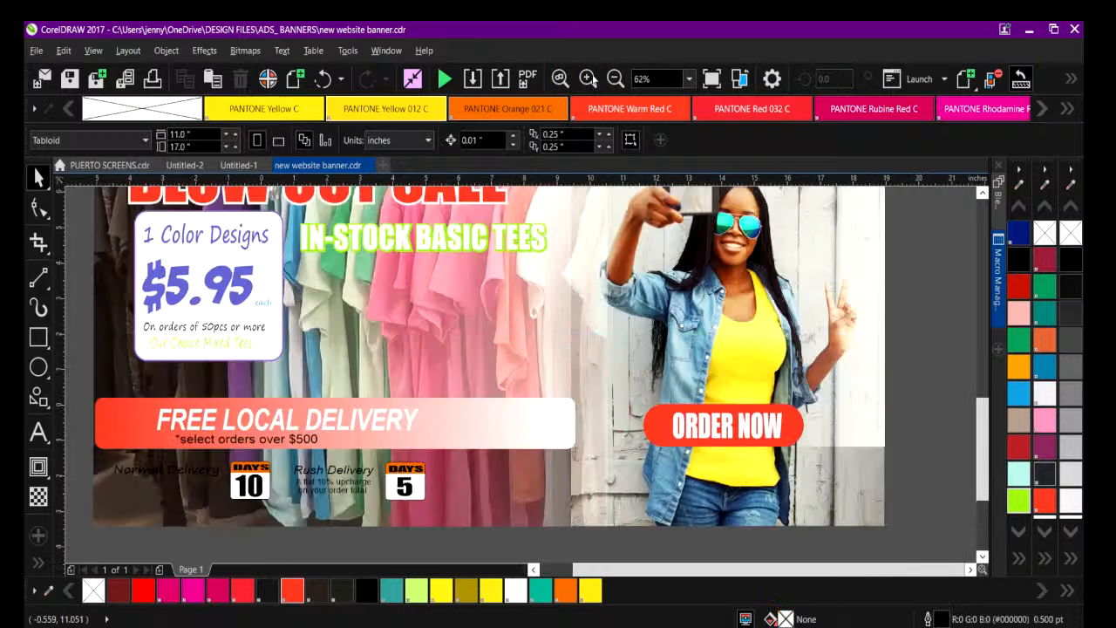
left_click_drag(936, 399, 684, 486)
left_click_drag(700, 424, 718, 425)
Switch to the Chrome window and look through the tshirtshopdallas.com homepage down to its footer.
left_click(624, 622)
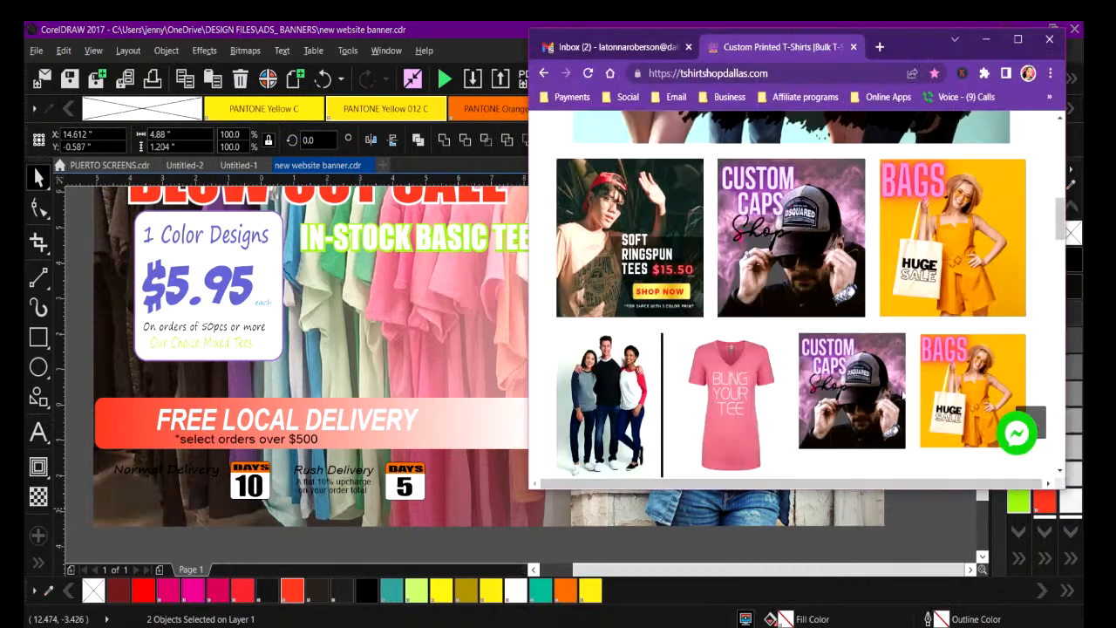
scroll(924, 402, "up", 10)
scroll(923, 402, "down", 15)
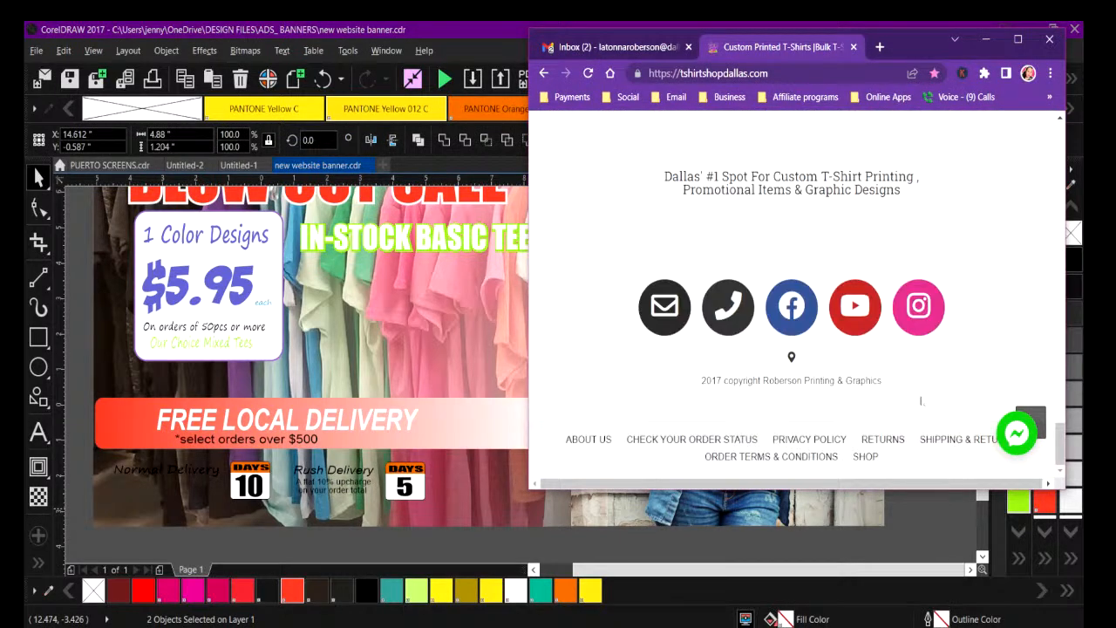
Look back over the top section of the shop homepage and return to the banner in CorelDRAW.
scroll(921, 402, "up", 15)
scroll(920, 401, "down", 3)
scroll(922, 401, "up", 3)
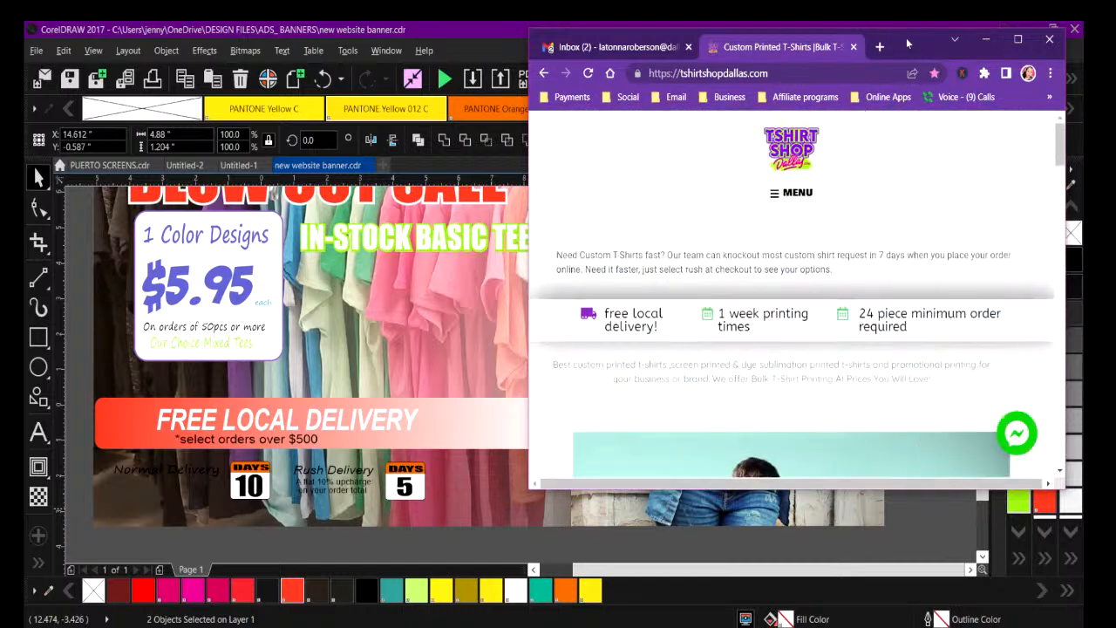
left_click(986, 39)
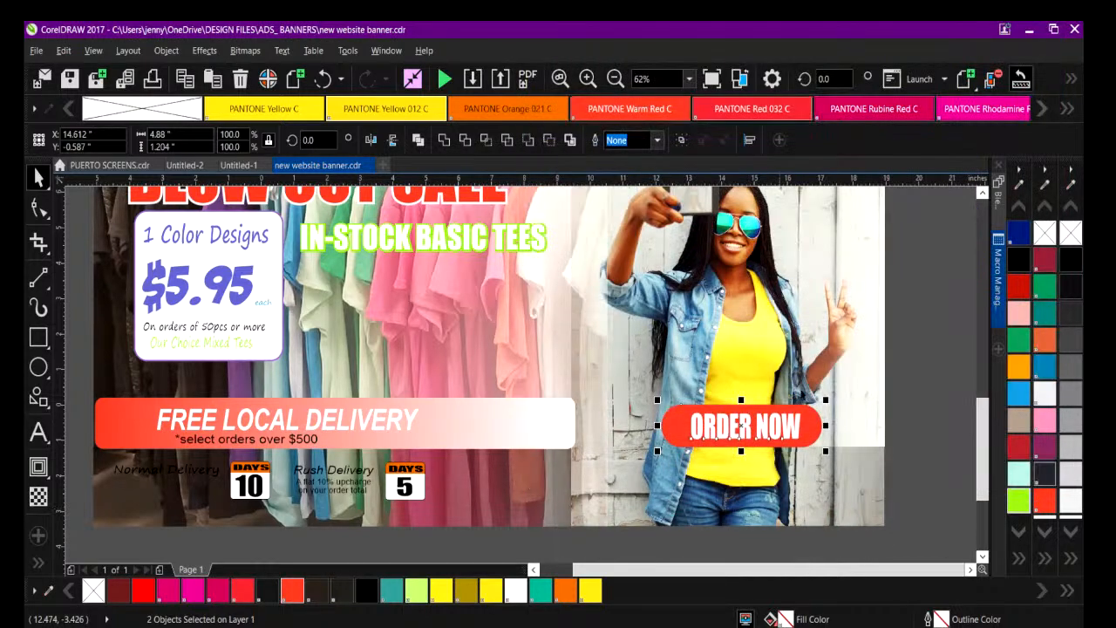
Fill the rounded button shape behind ORDER NOW with Twilight Blue.
left_click(939, 448)
left_click(806, 431)
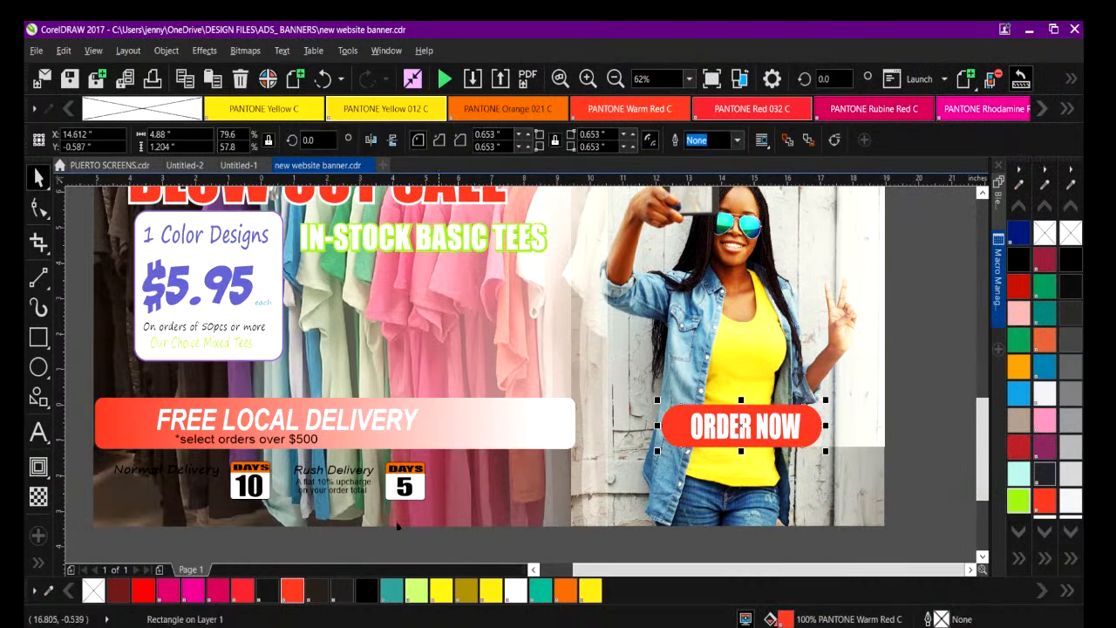
left_click(1022, 560)
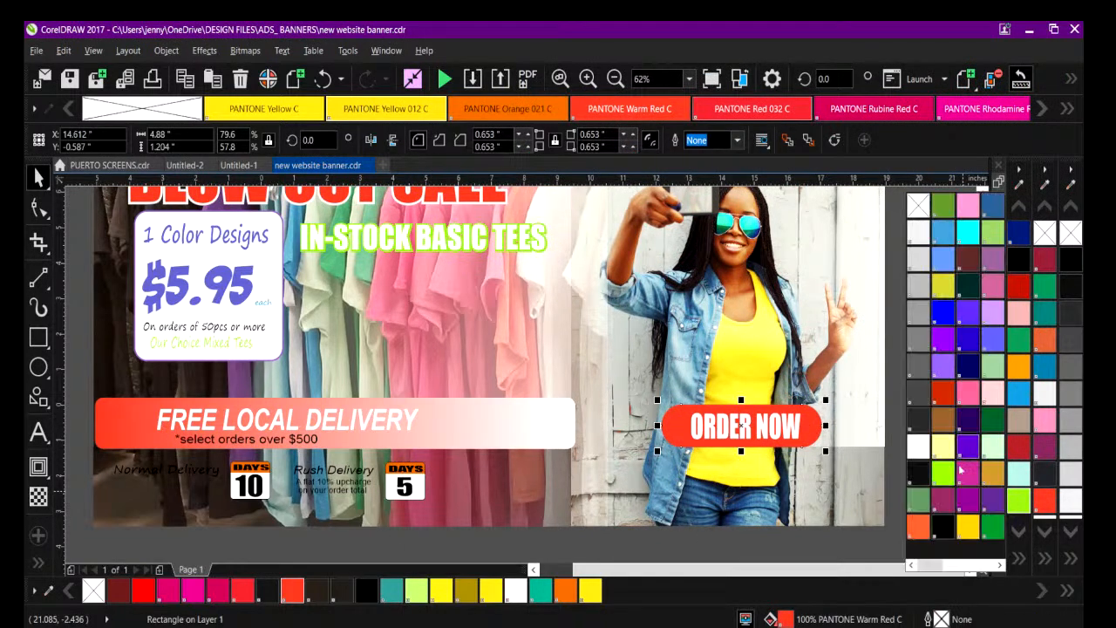
scroll(968, 490, "down", 3)
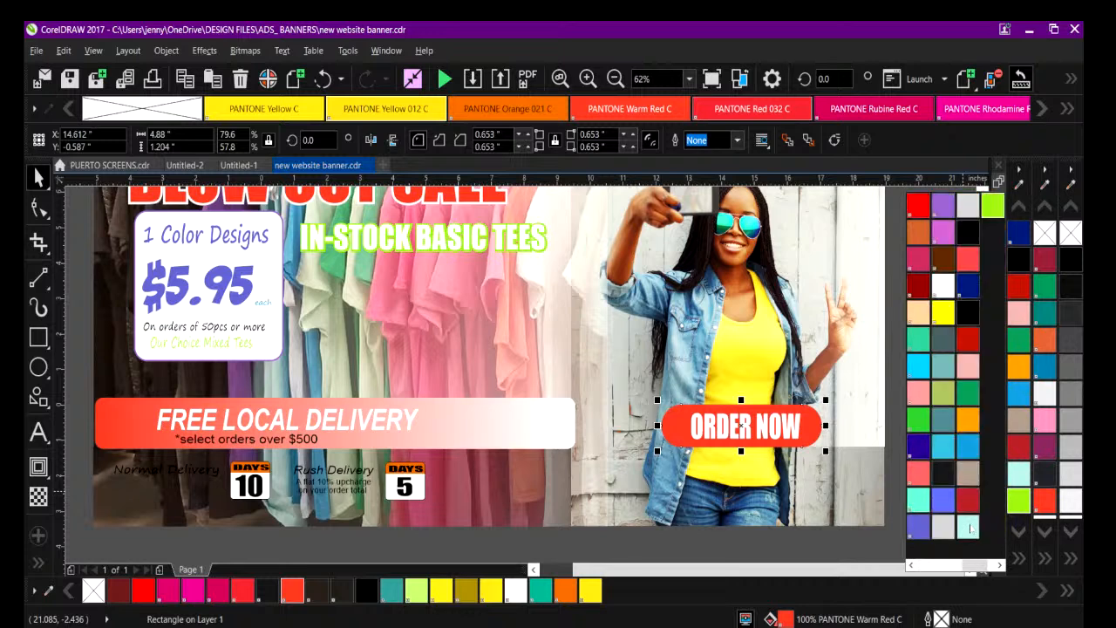
left_click(918, 530)
left_click(903, 476)
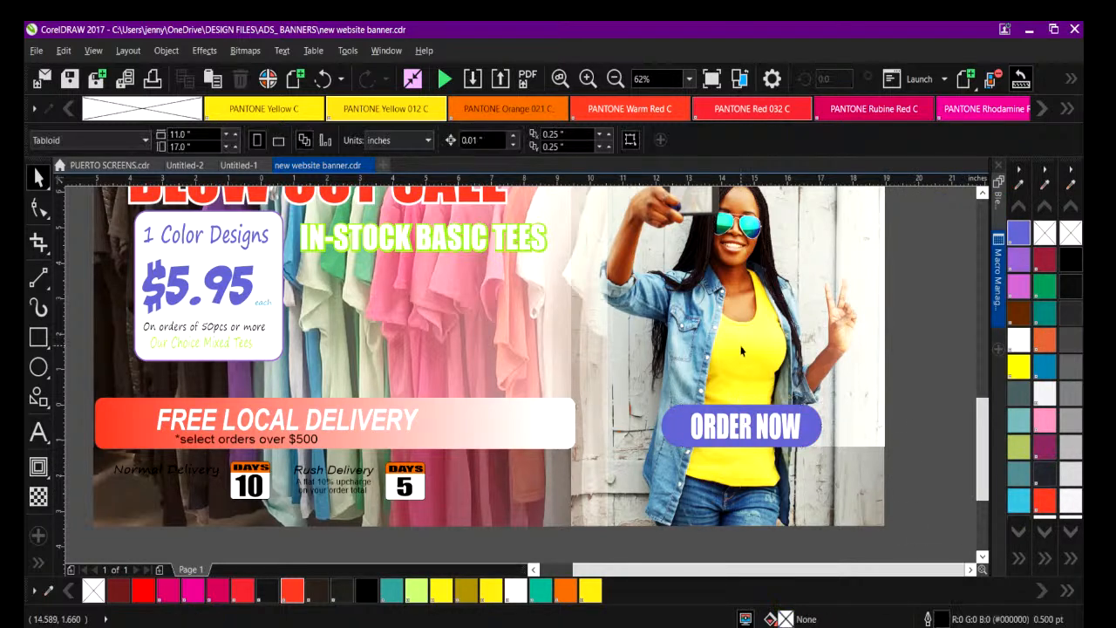
Recolor the Normal Delivery text and the flat 10% upcharge note under Rush Delivery white.
left_click(614, 78)
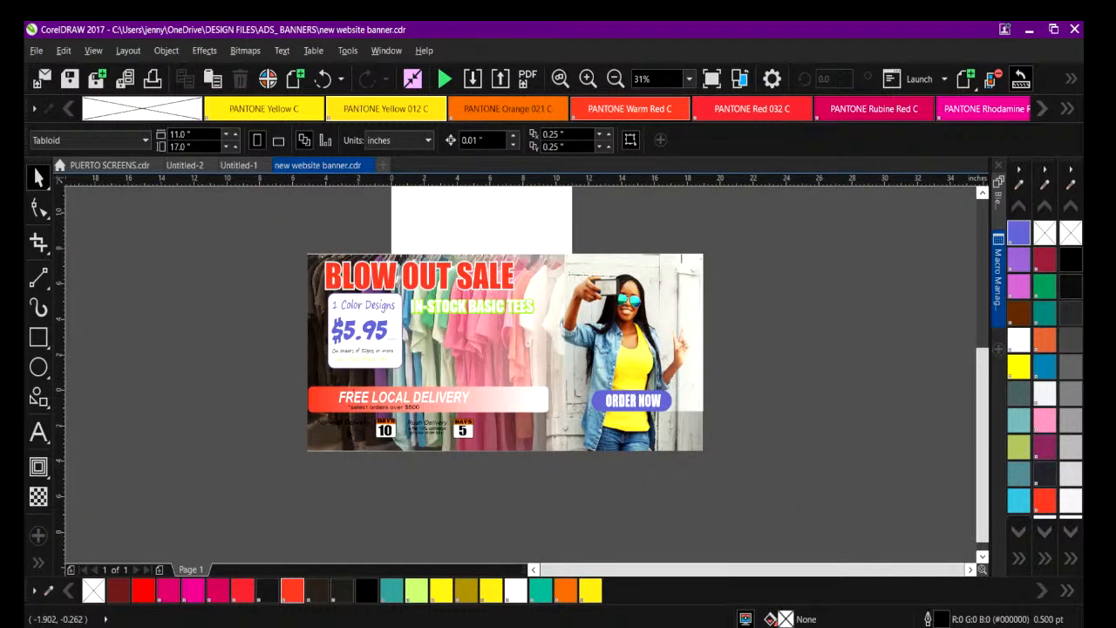
left_click(337, 427)
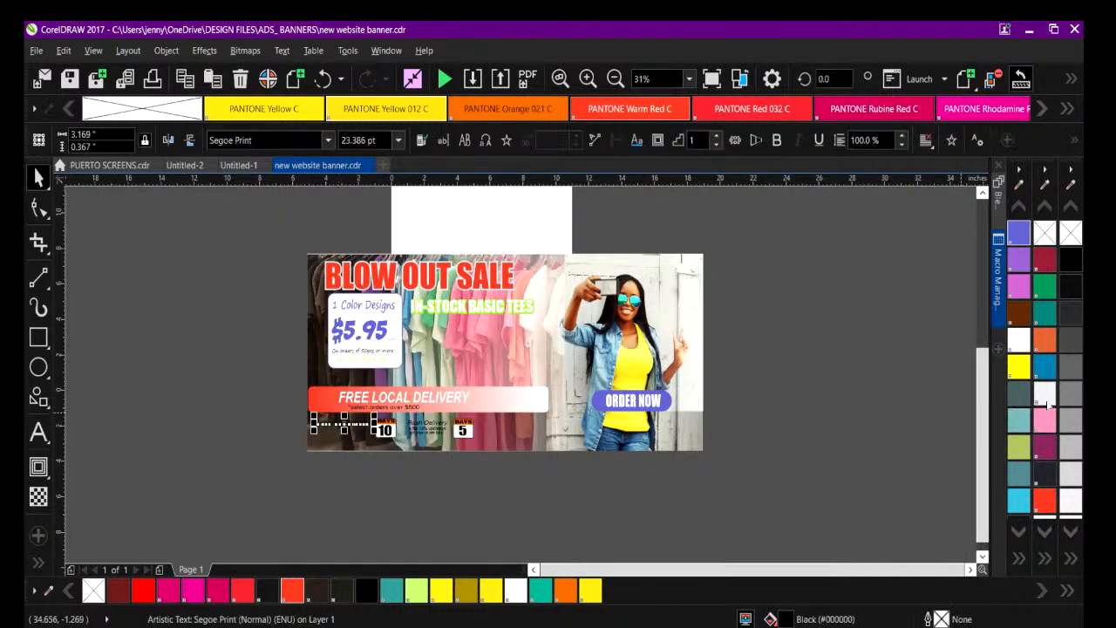
left_click(770, 466)
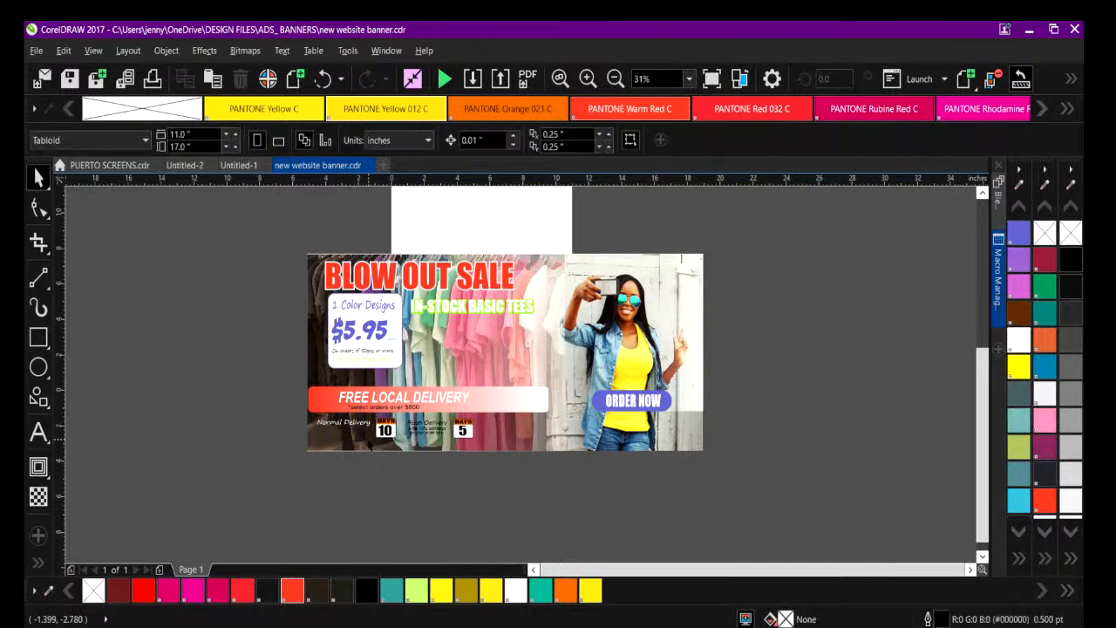
left_click(423, 427)
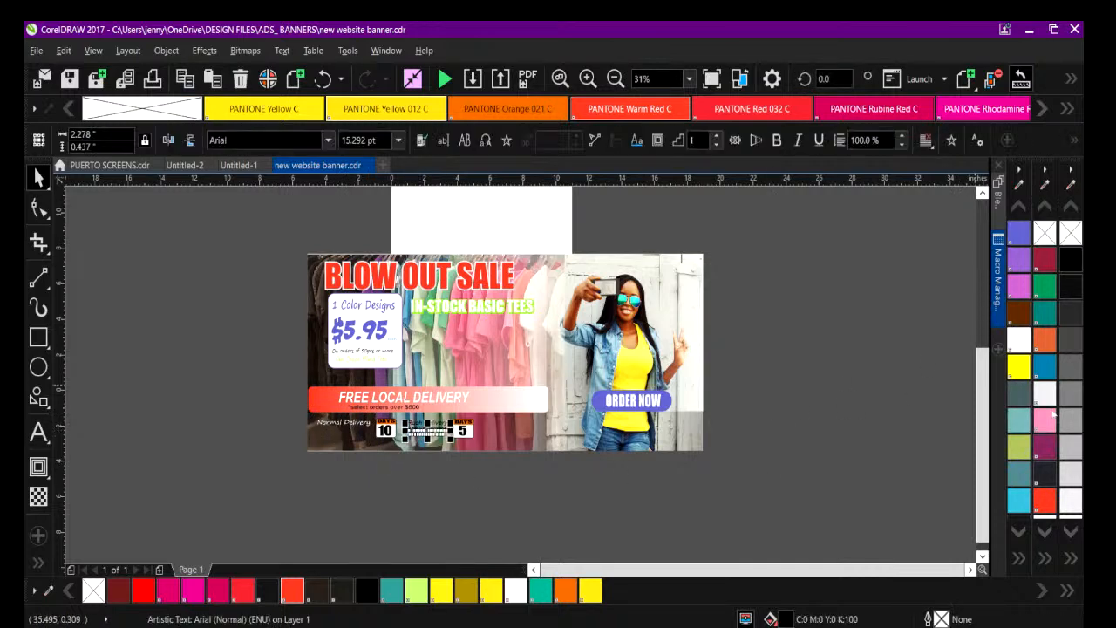
left_click(709, 510)
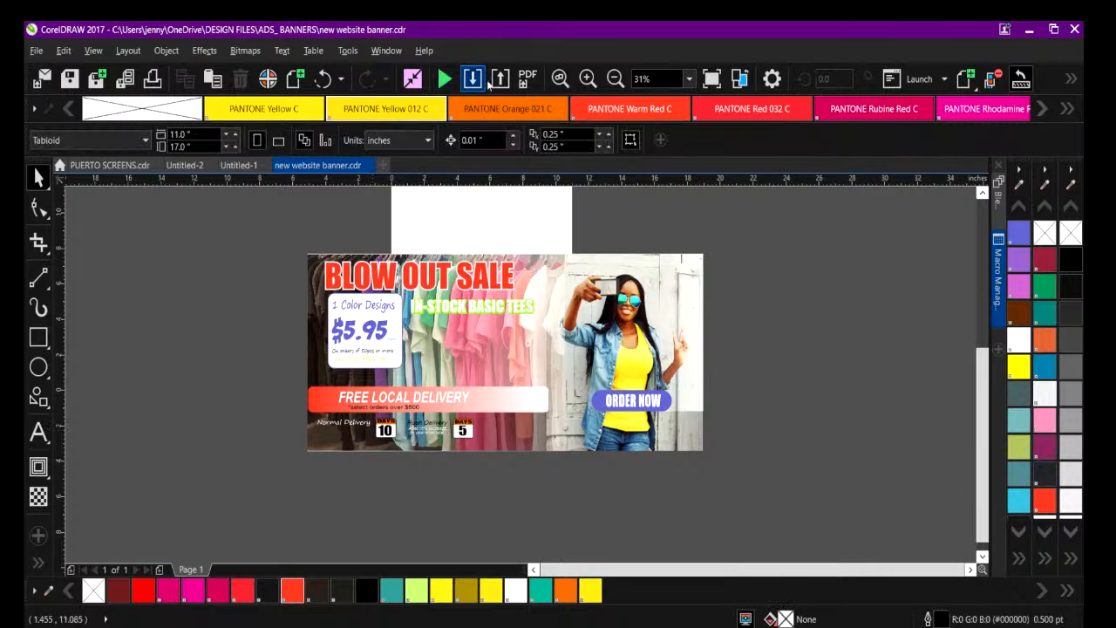
Select all the pieces of the DAYS 5 calendar icon and scale it up proportionally toward its lower-right corner.
left_click(588, 78)
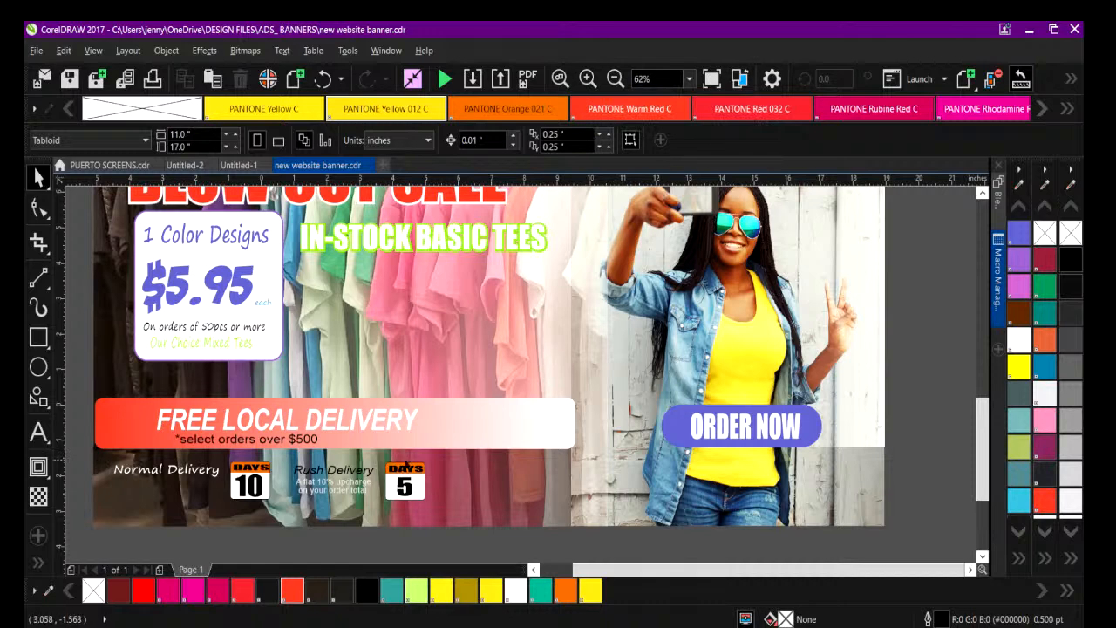
left_click_drag(86, 454, 429, 555)
left_click(397, 540)
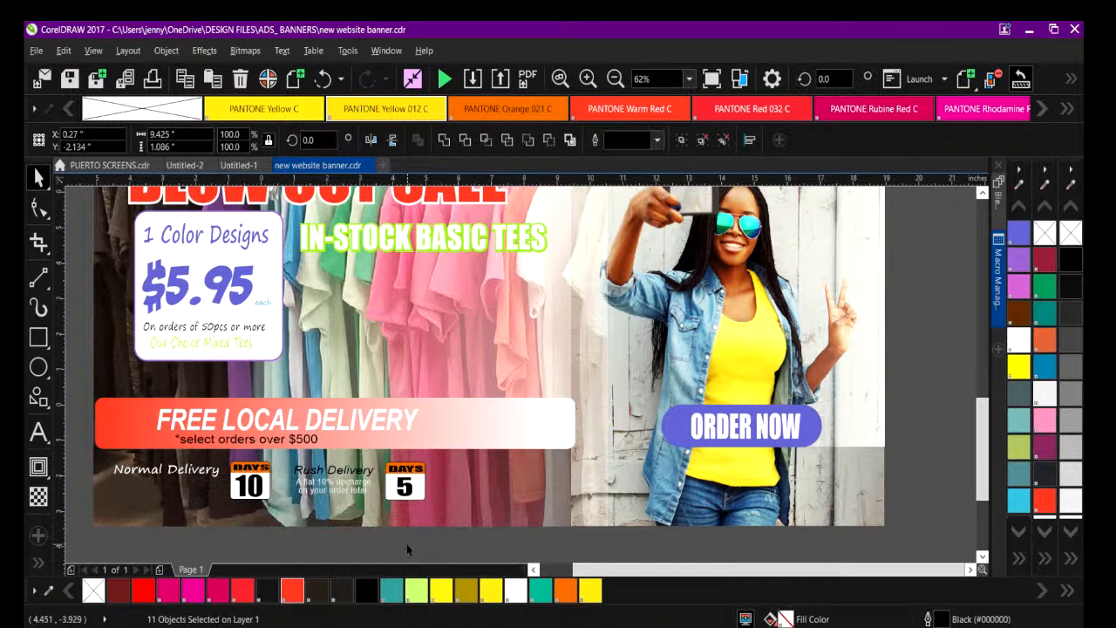
left_click(448, 456)
left_click(333, 563)
left_click_drag(363, 560, 474, 448)
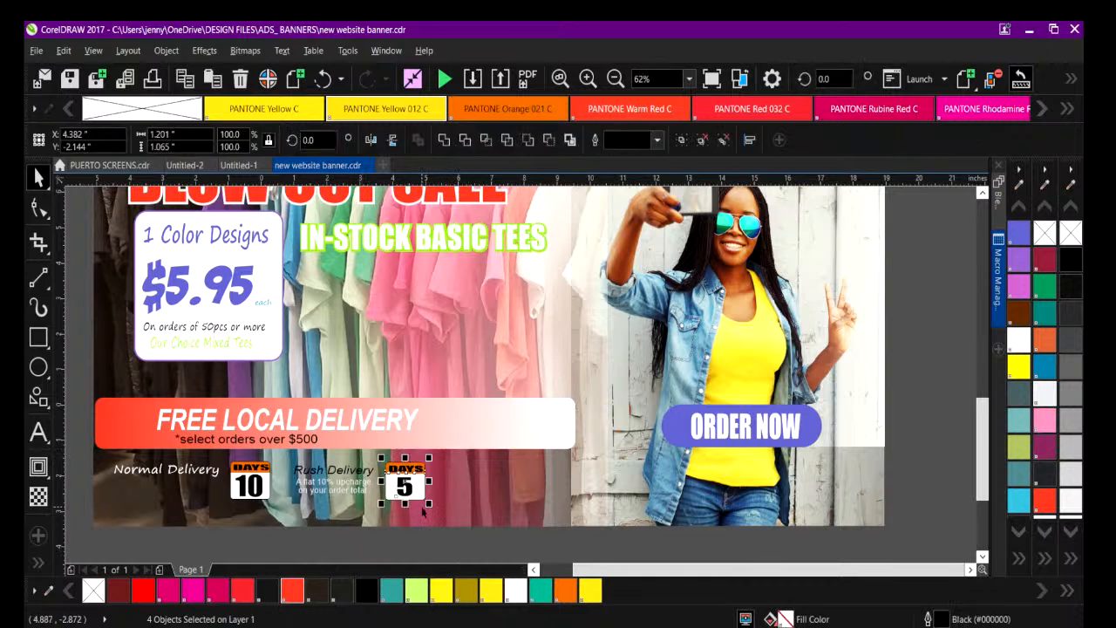
left_click_drag(428, 503, 460, 521)
key("Escape")
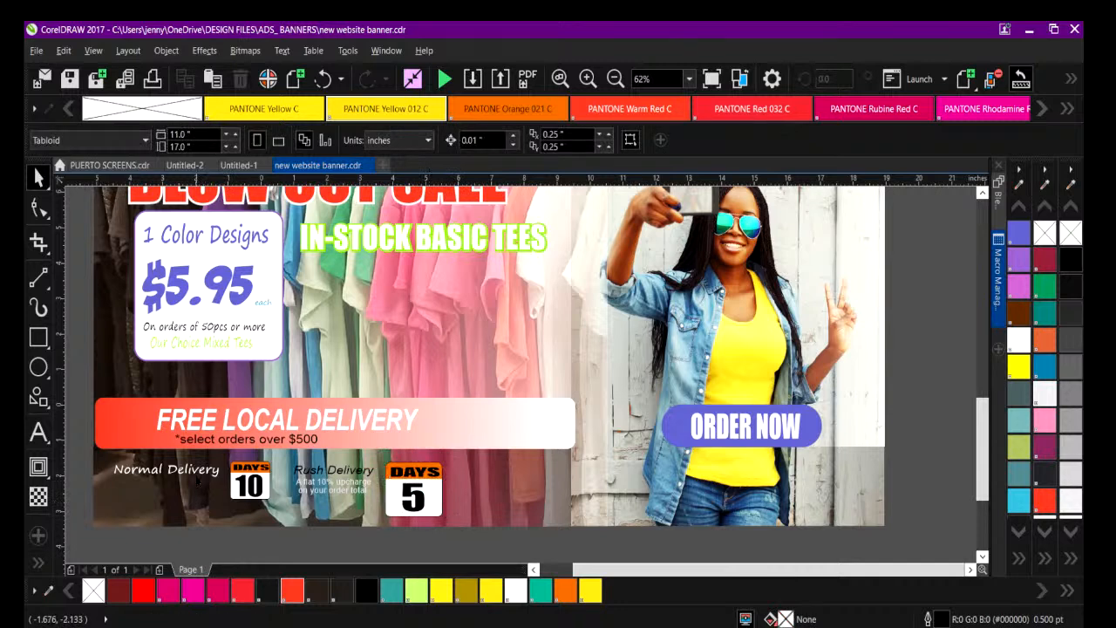
Shift the Normal Delivery text left and enlarge the DAYS 10 calendar icon to about the size of the DAYS 5 icon.
left_click_drag(90, 454, 231, 493)
left_click_drag(167, 471, 137, 467)
left_click_drag(293, 554, 197, 449)
left_click_drag(225, 502, 183, 515)
left_click(254, 544)
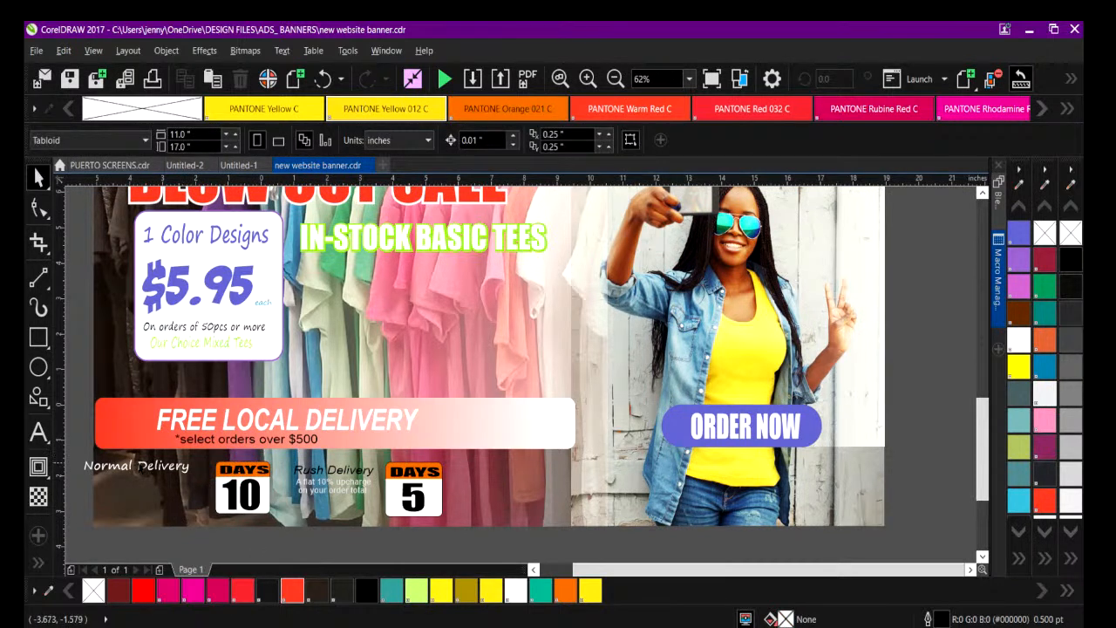
Break the Normal Delivery text into two lines, with Delivery below Normal.
left_click(153, 468)
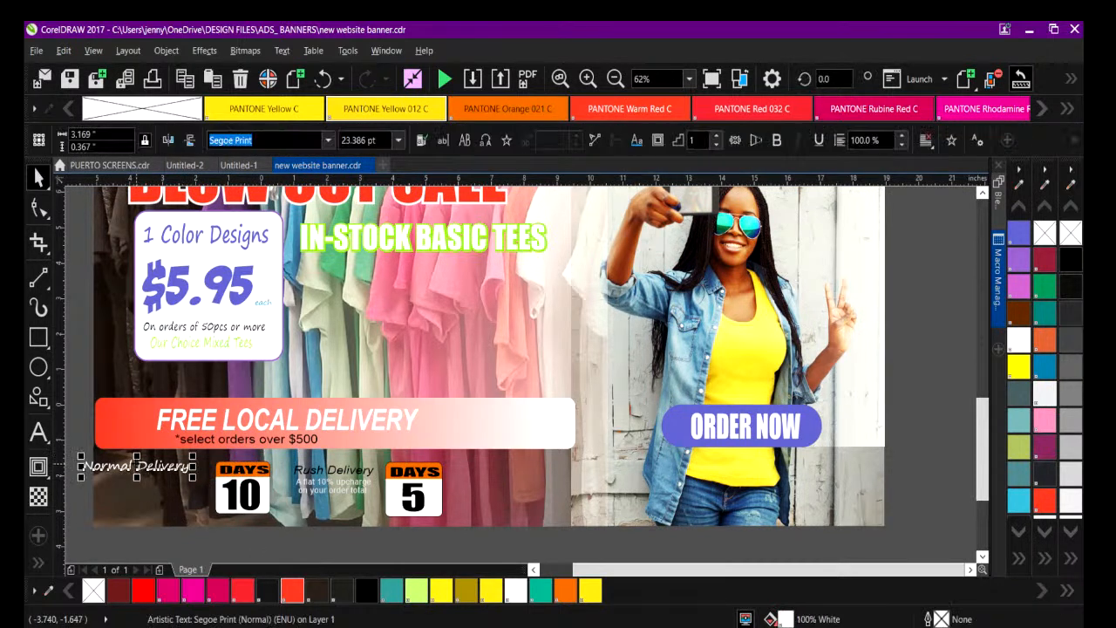
double_click(152, 467)
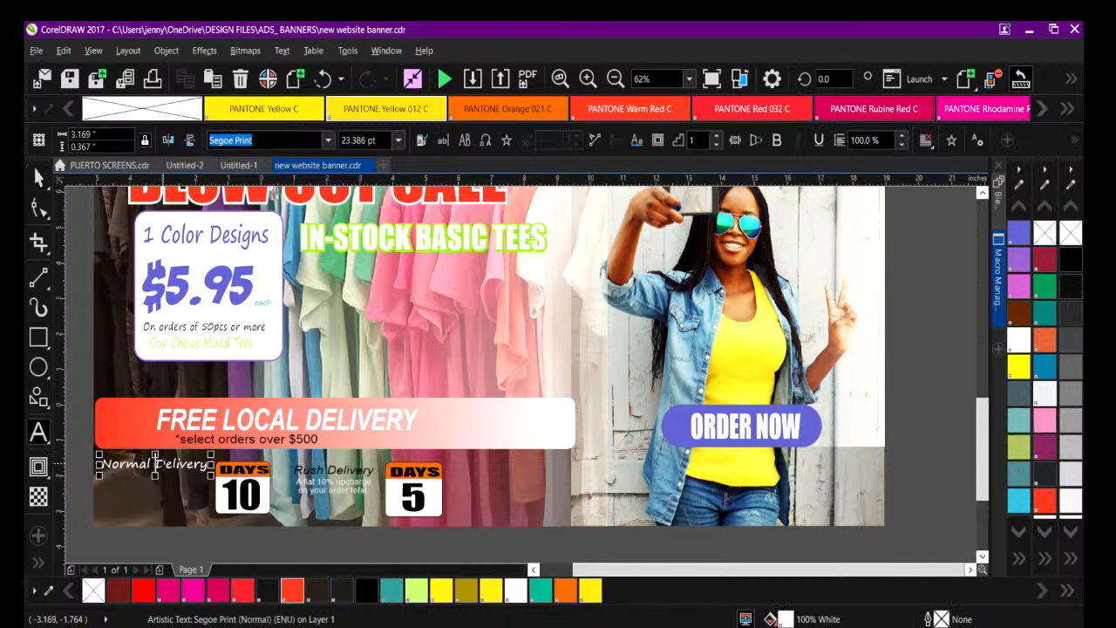
key("Return")
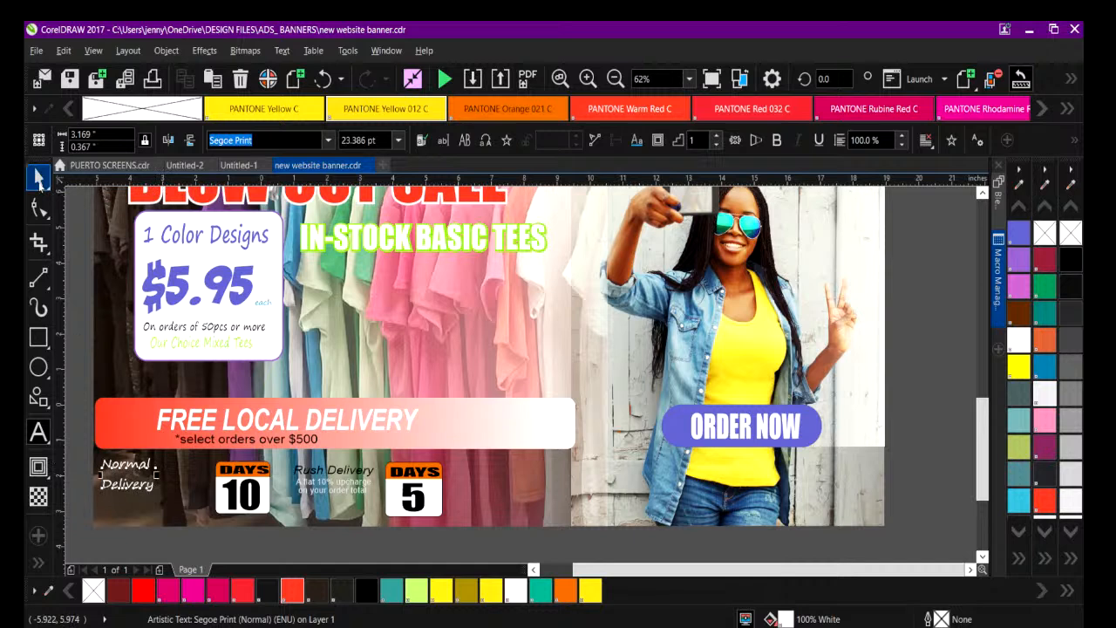
left_click(38, 179)
Change the font of the two-line Normal Delivery text to Impact.
left_click(200, 427)
left_click(192, 420)
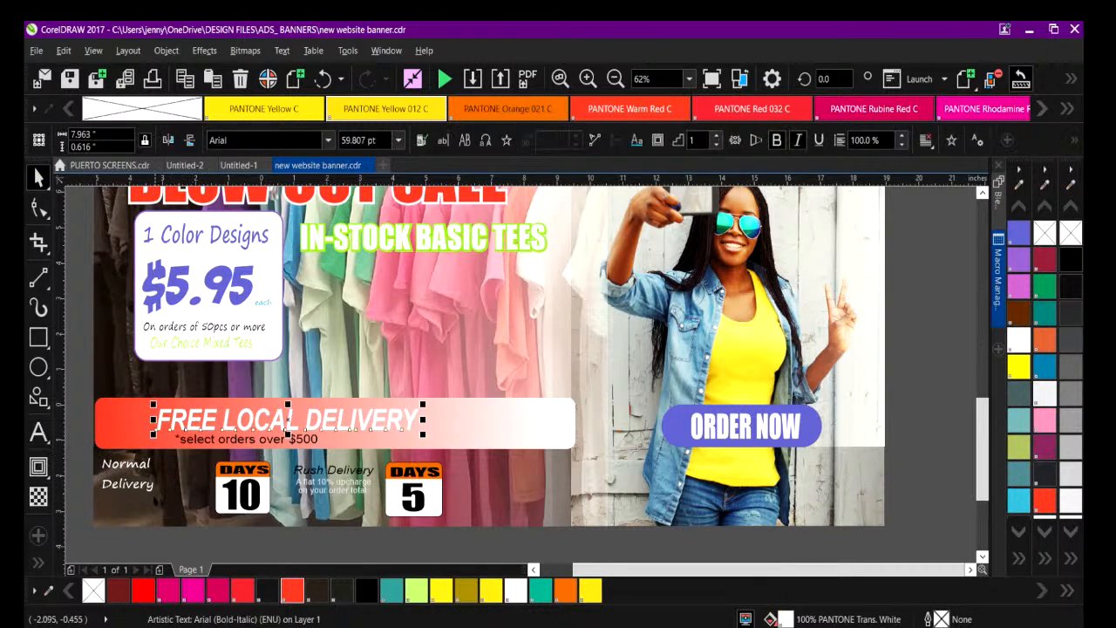
left_click(138, 464)
left_click(329, 142)
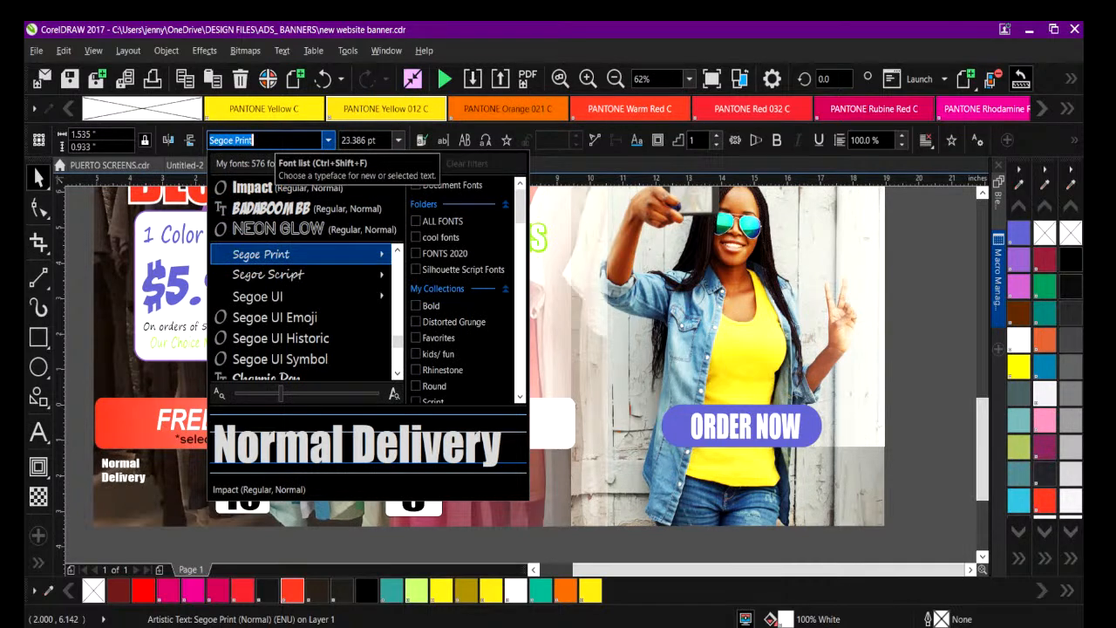
left_click(269, 142)
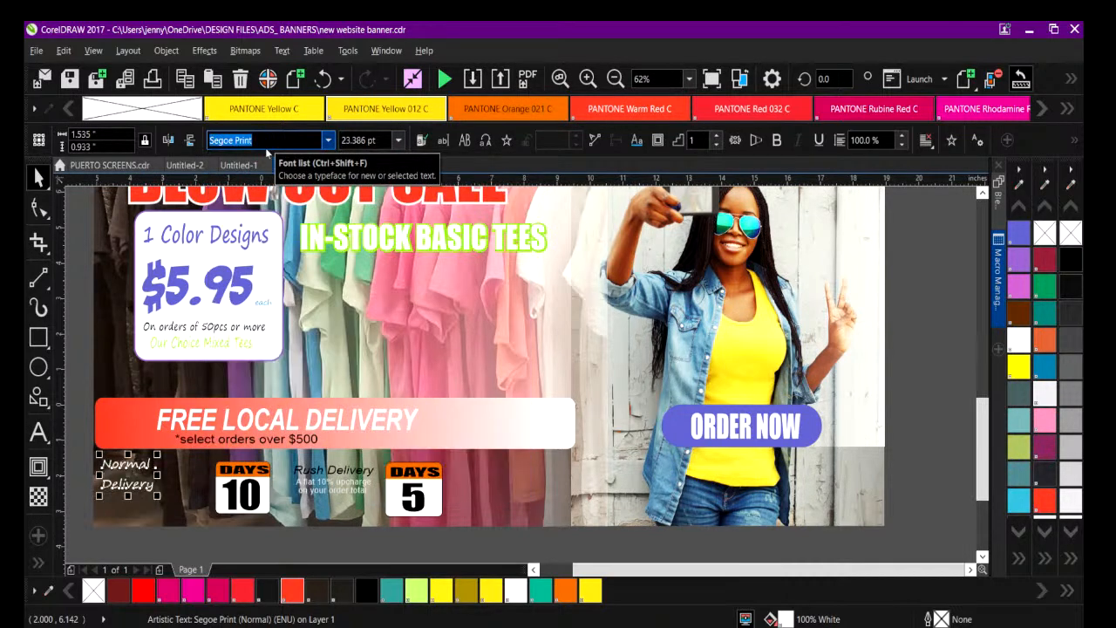
left_click(328, 140)
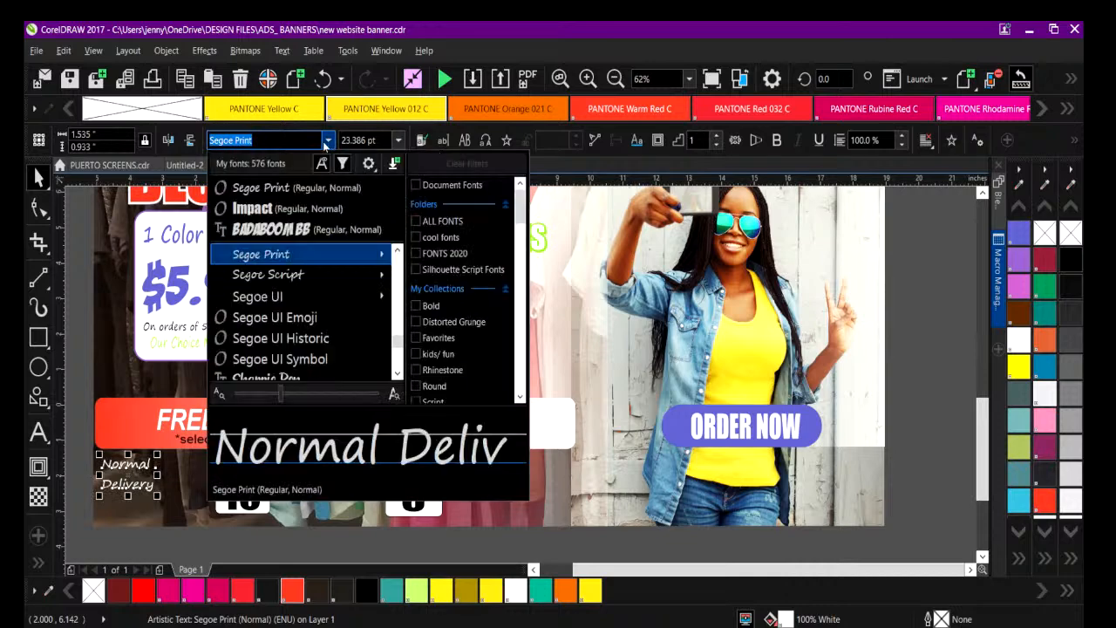
left_click(222, 207)
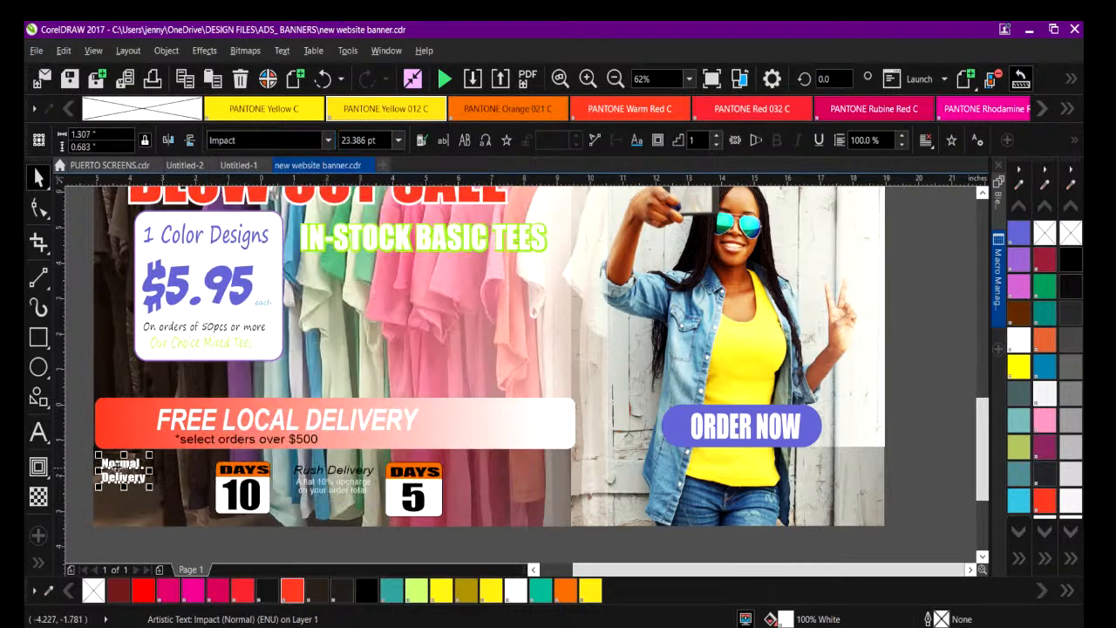
Move the two-line Normal Delivery text right so it sits directly beside the DAYS 10 calendar icon.
left_click(123, 471)
left_click_drag(123, 471, 177, 477)
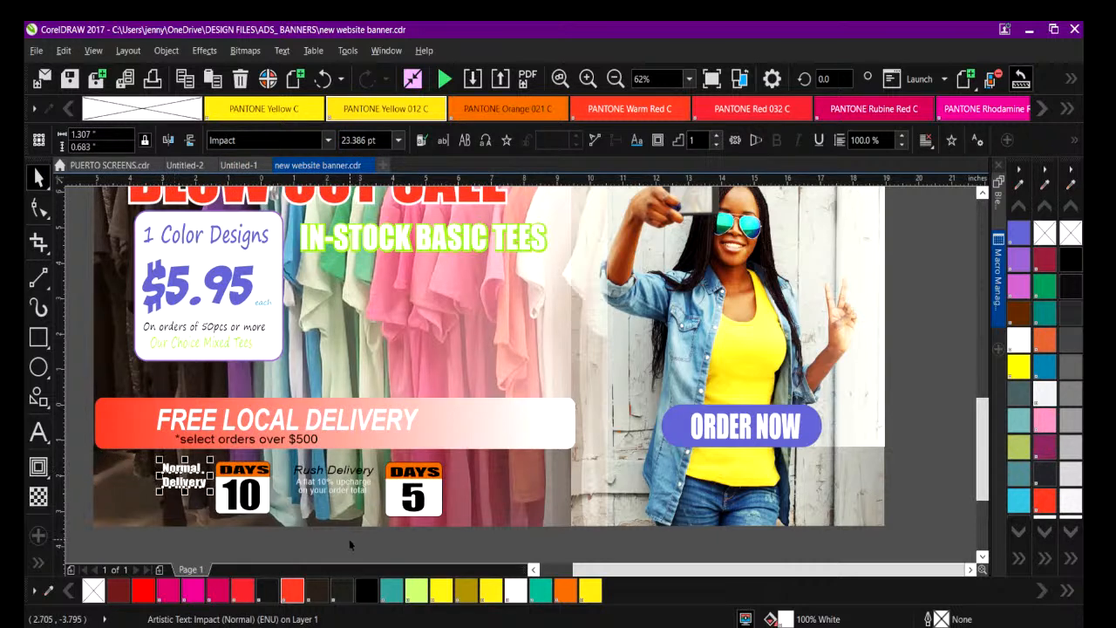
left_click(349, 543)
Try a Twilight Blue fill on the header of the DAYS 10 calendar icon and undo it.
left_click(242, 478)
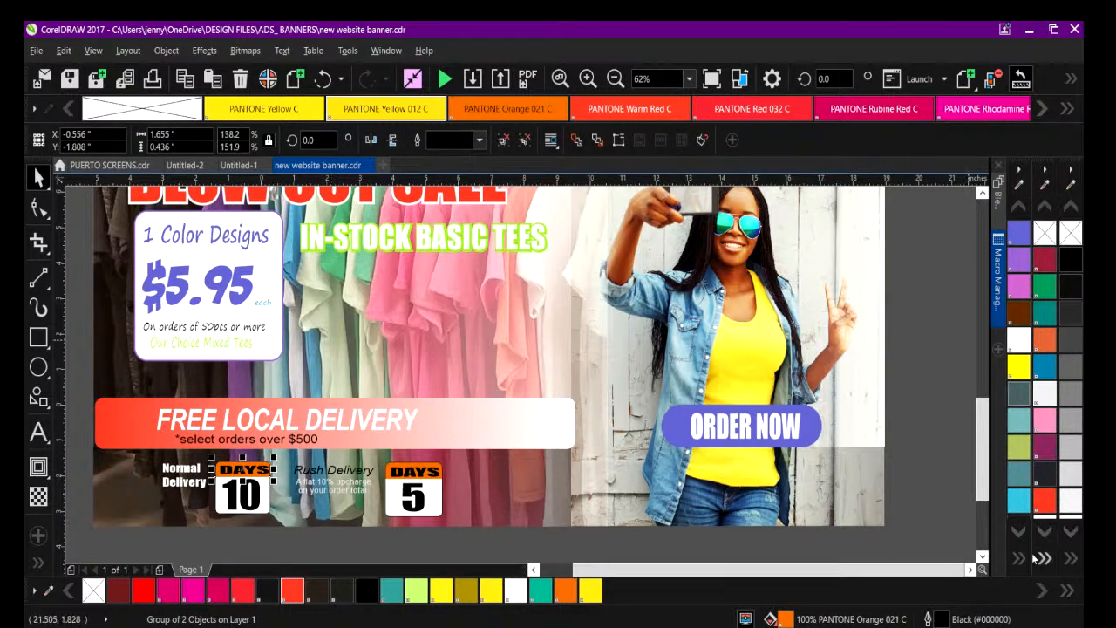
left_click(1018, 183)
left_click(672, 423)
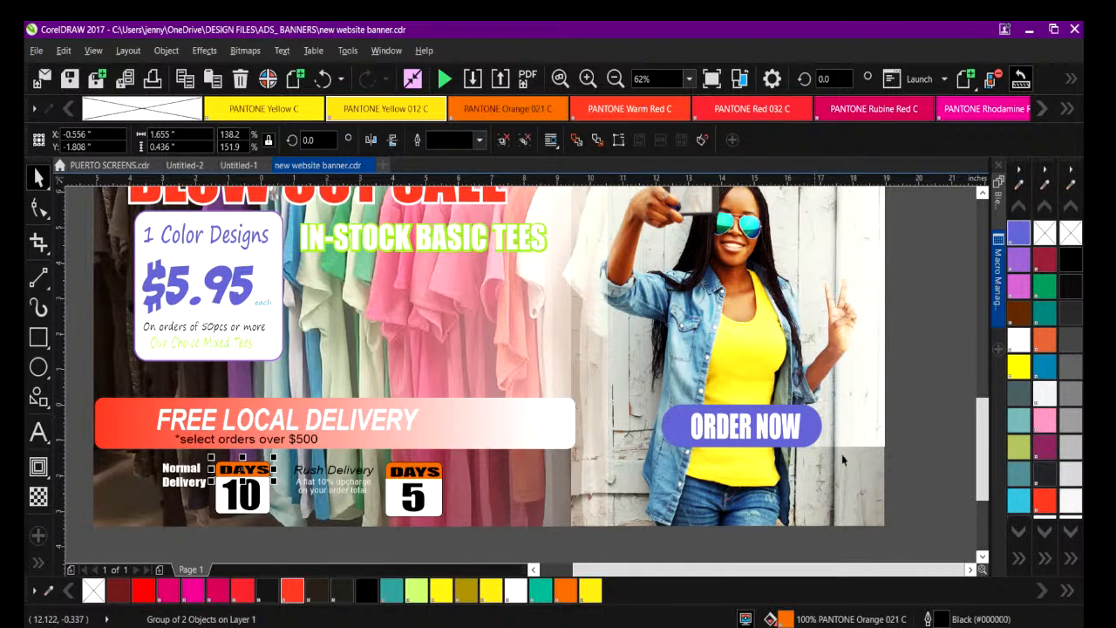
left_click(1021, 559)
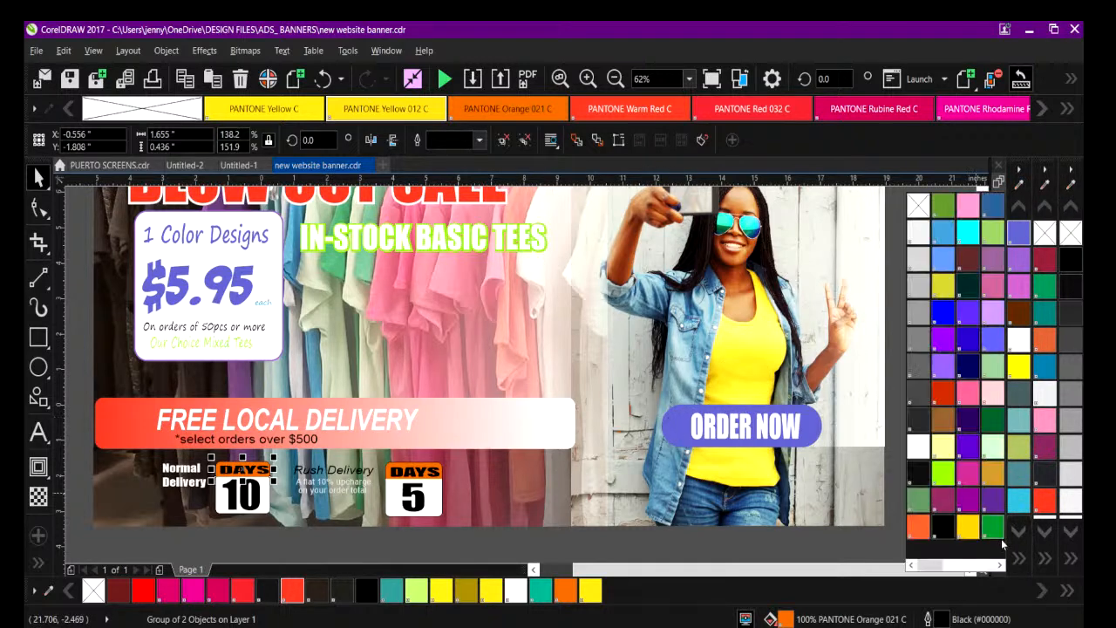
left_click_drag(940, 566, 939, 566)
left_click(1019, 232)
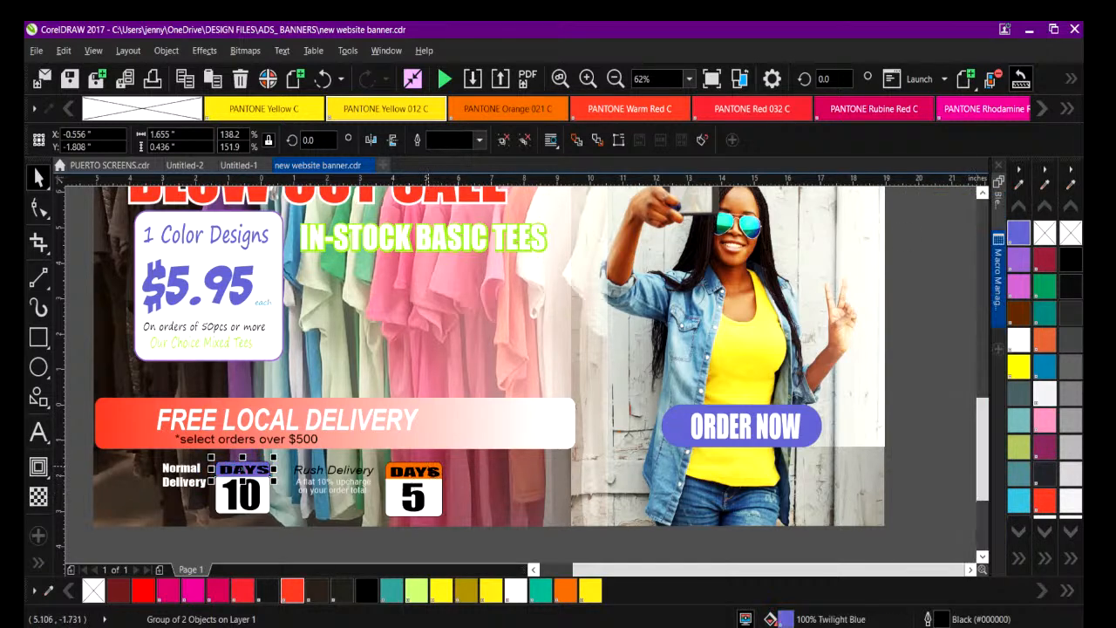
left_click(615, 78)
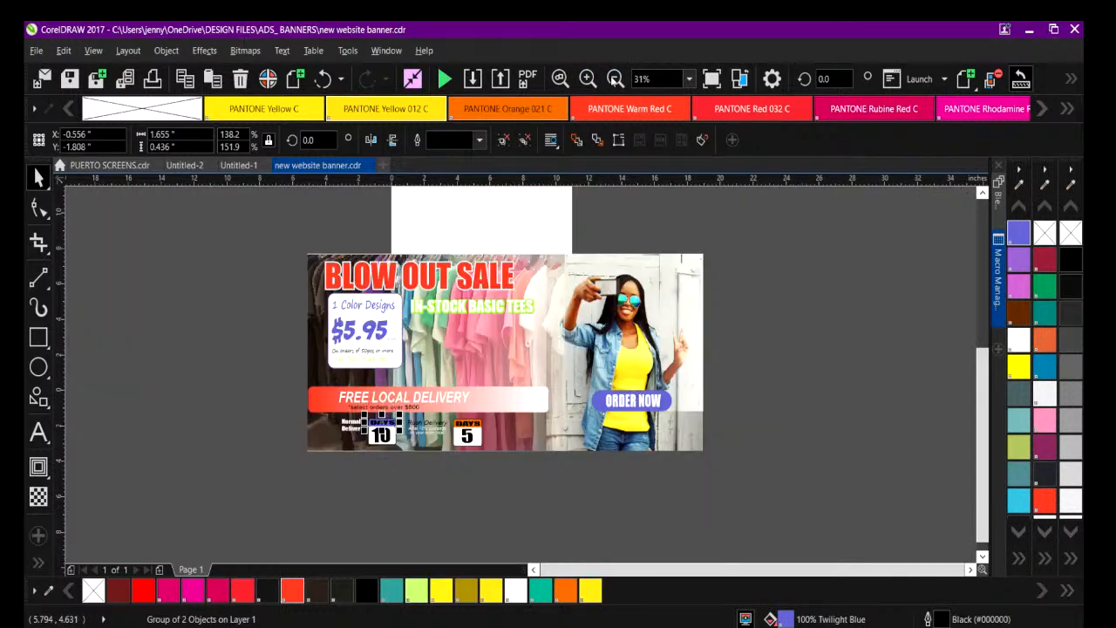
left_click(241, 299)
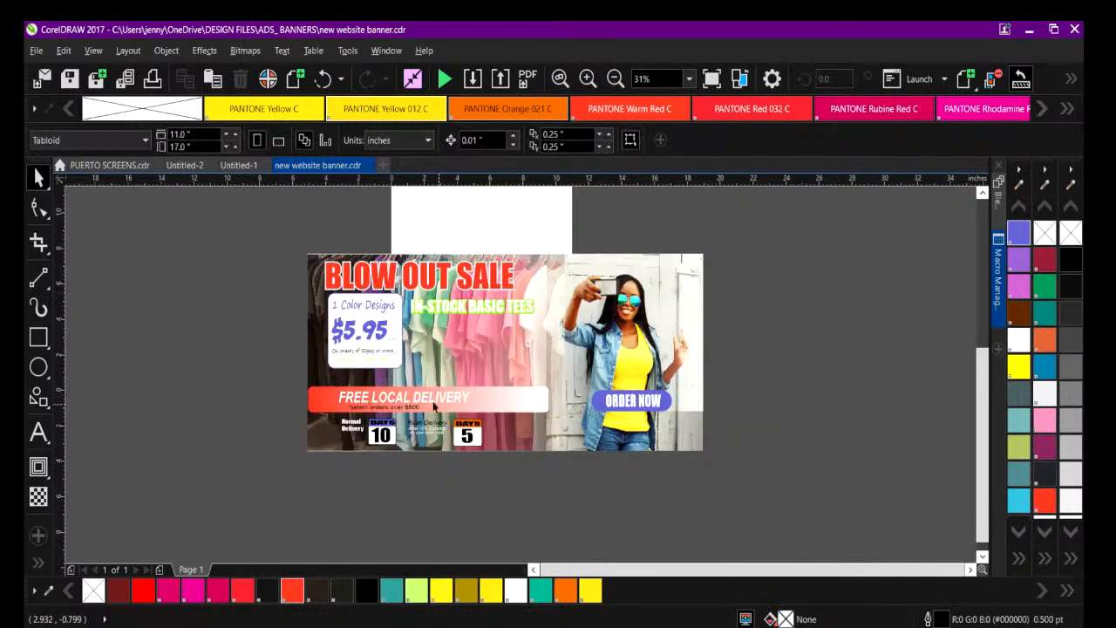
left_click(323, 78)
left_click(202, 347)
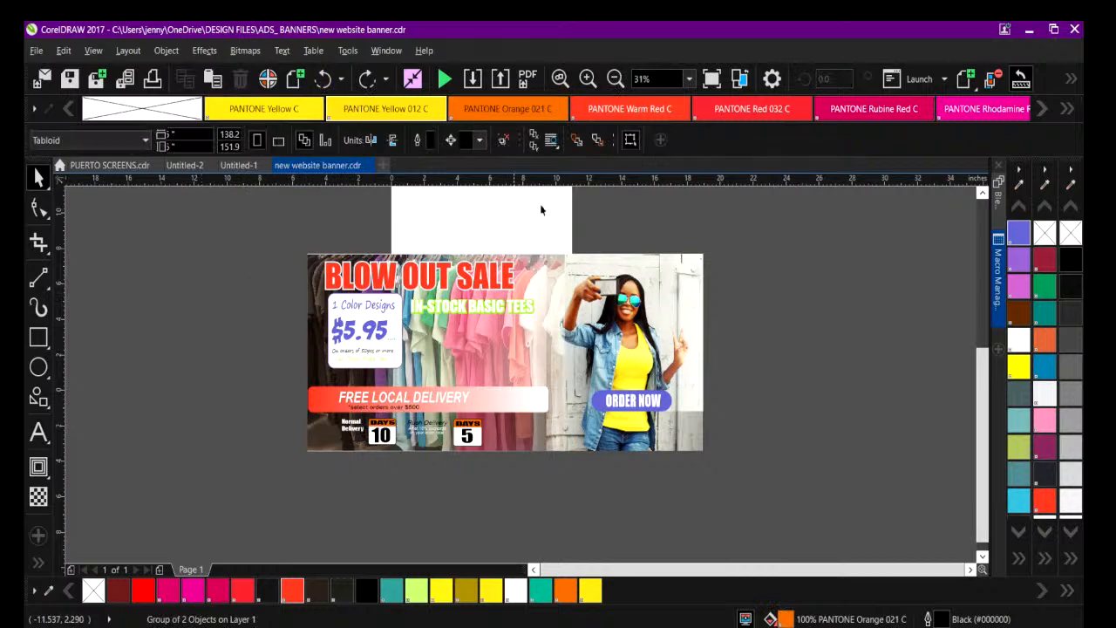
Set the Rush Delivery text in Impact and fill it with white.
left_click(590, 78)
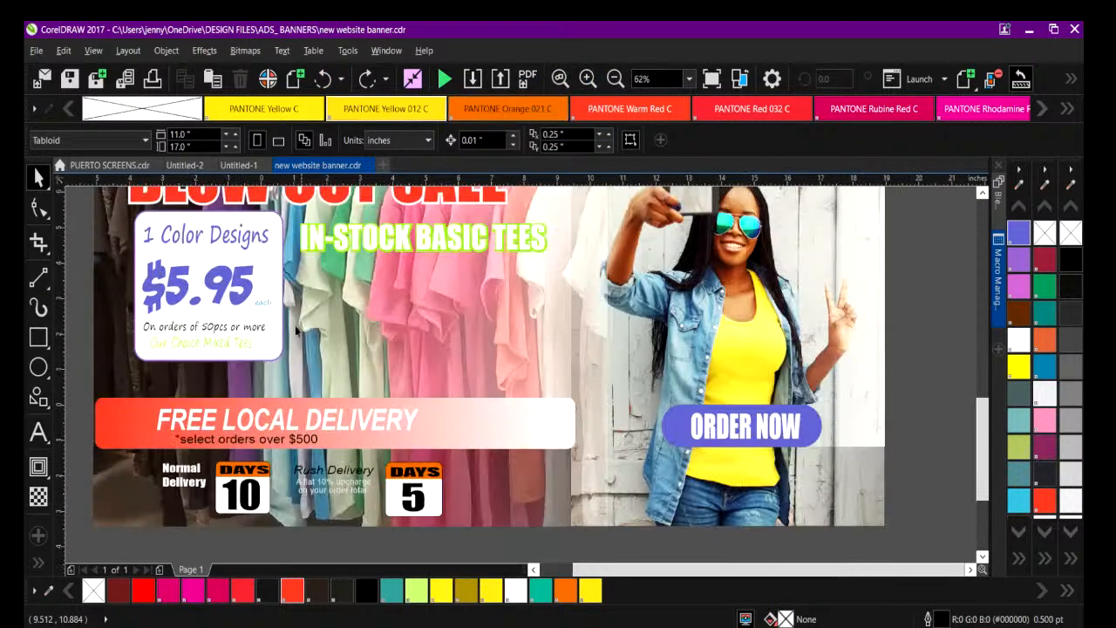
left_click(311, 471)
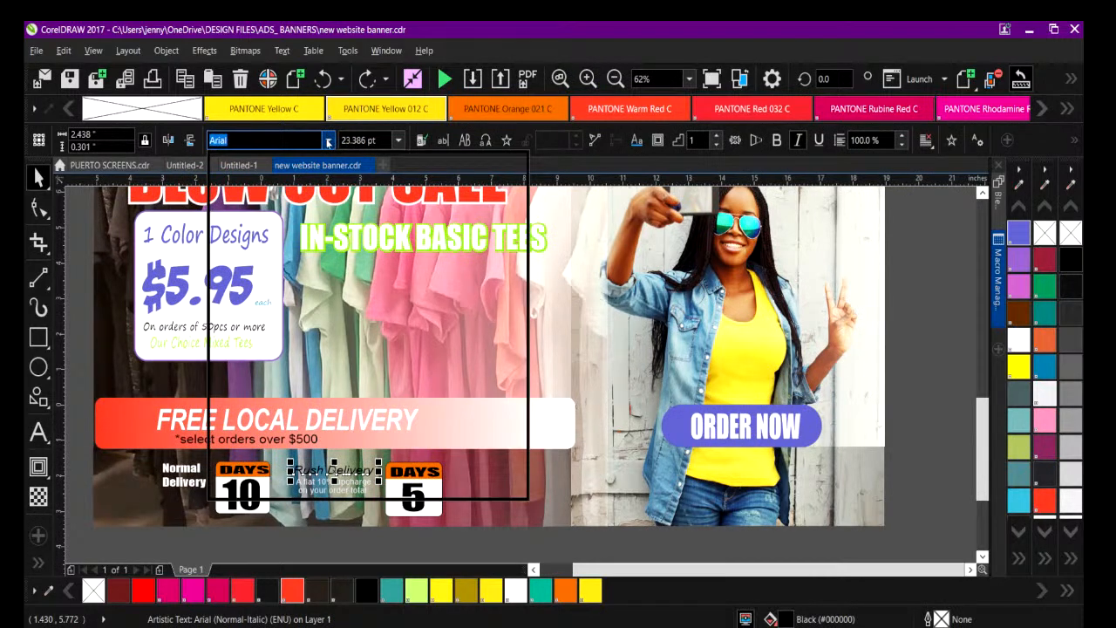
left_click(330, 142)
left_click(264, 188)
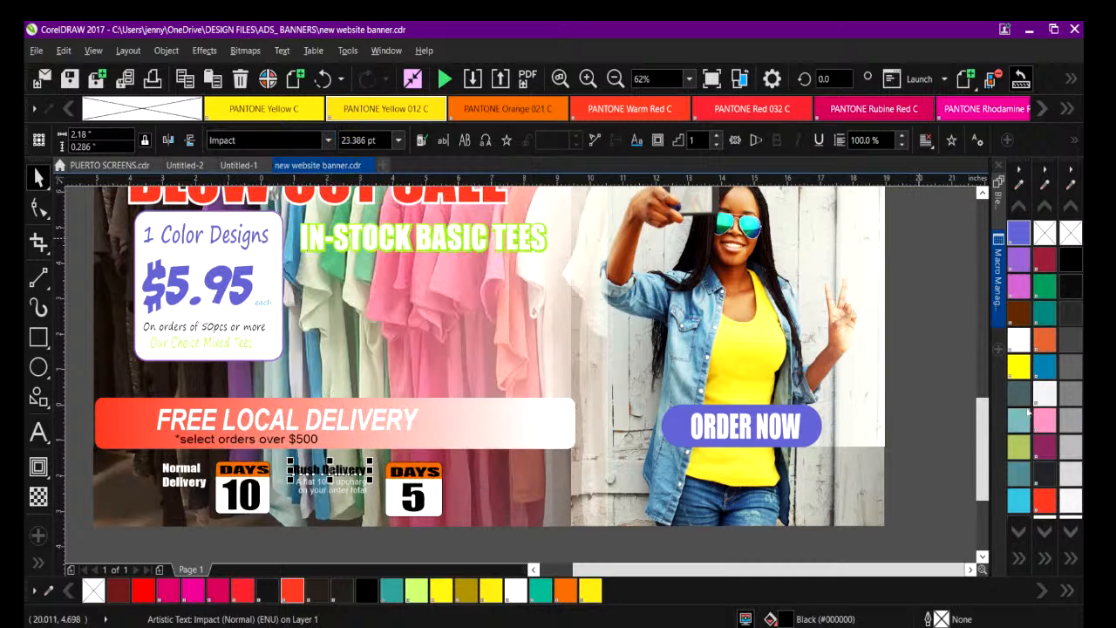
left_click(1018, 340)
left_click(328, 551)
left_click(295, 472)
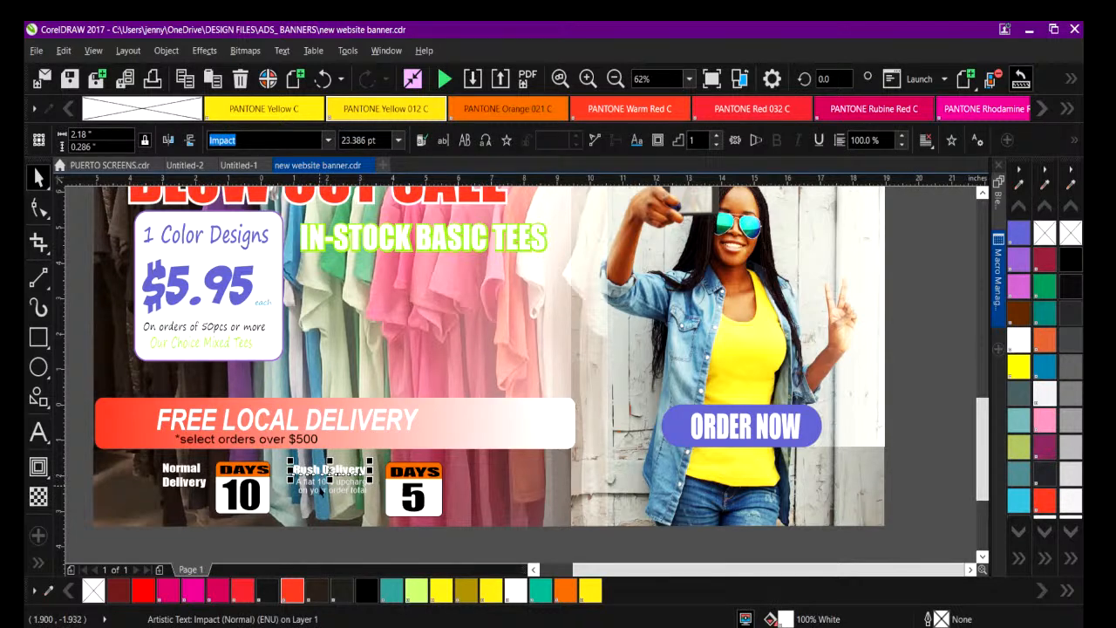
Delete the two-line note about the flat 10% upcharge below the Rush Delivery text.
left_click_drag(319, 489, 314, 503)
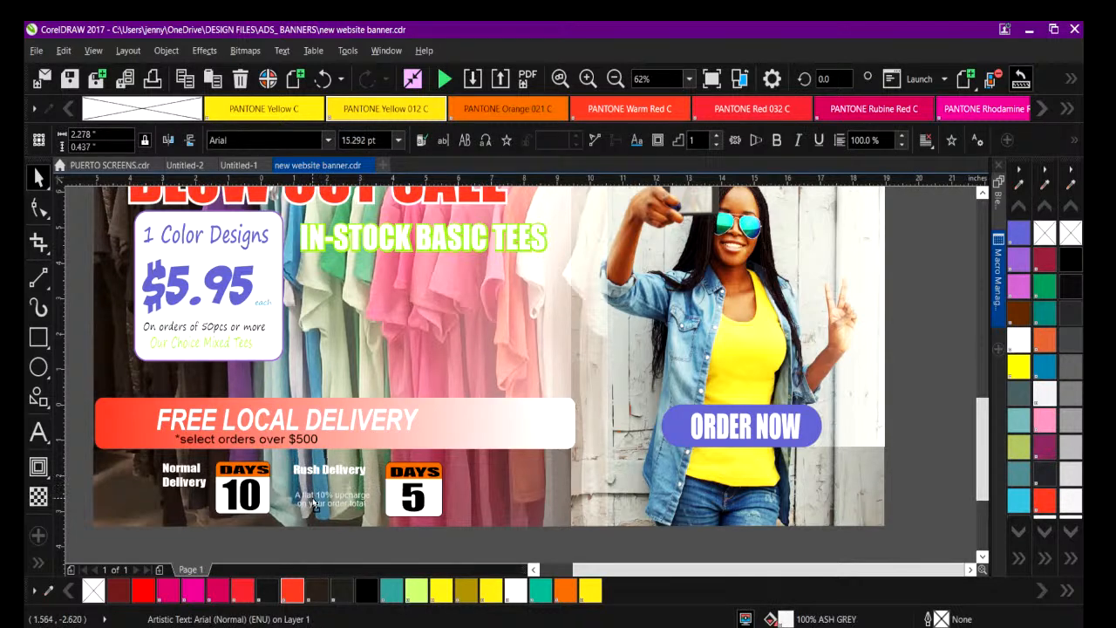
left_click(307, 471)
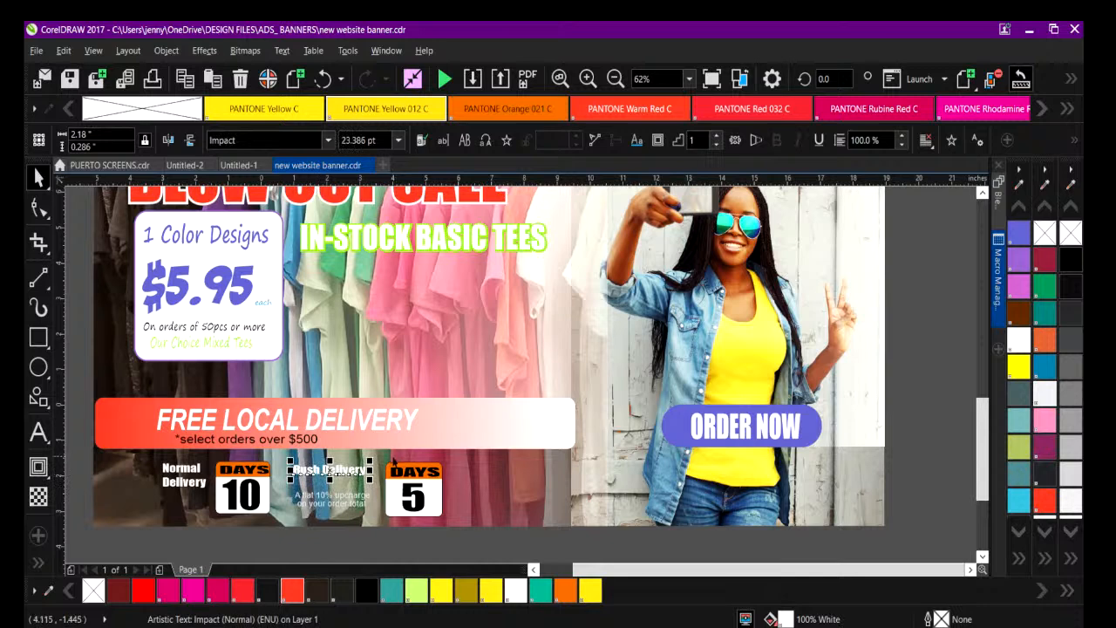
left_click(338, 501)
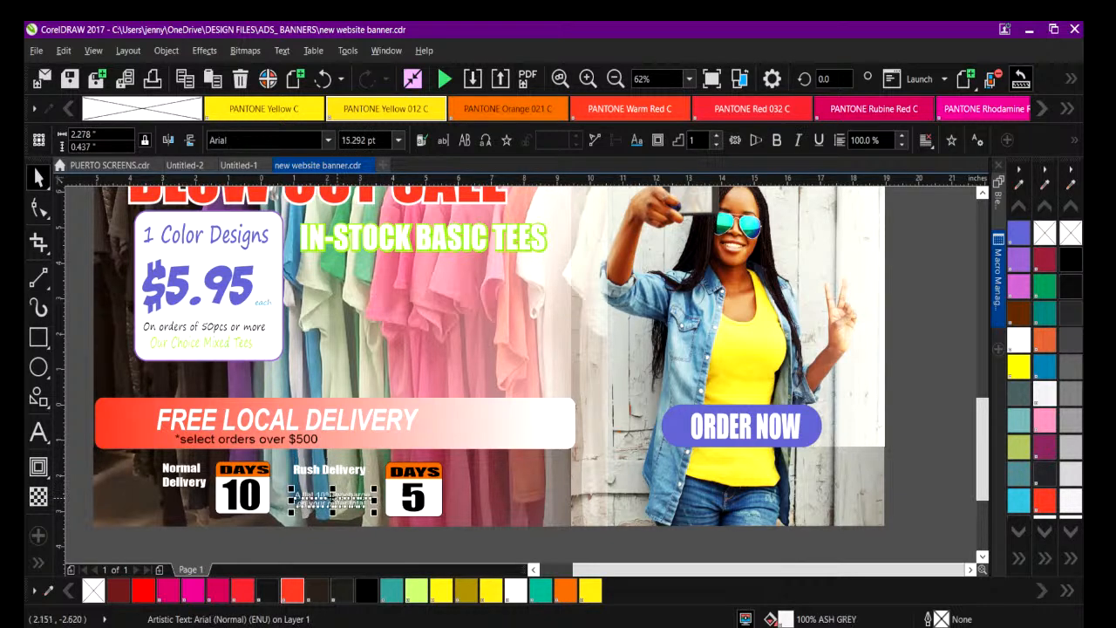
key("Delete")
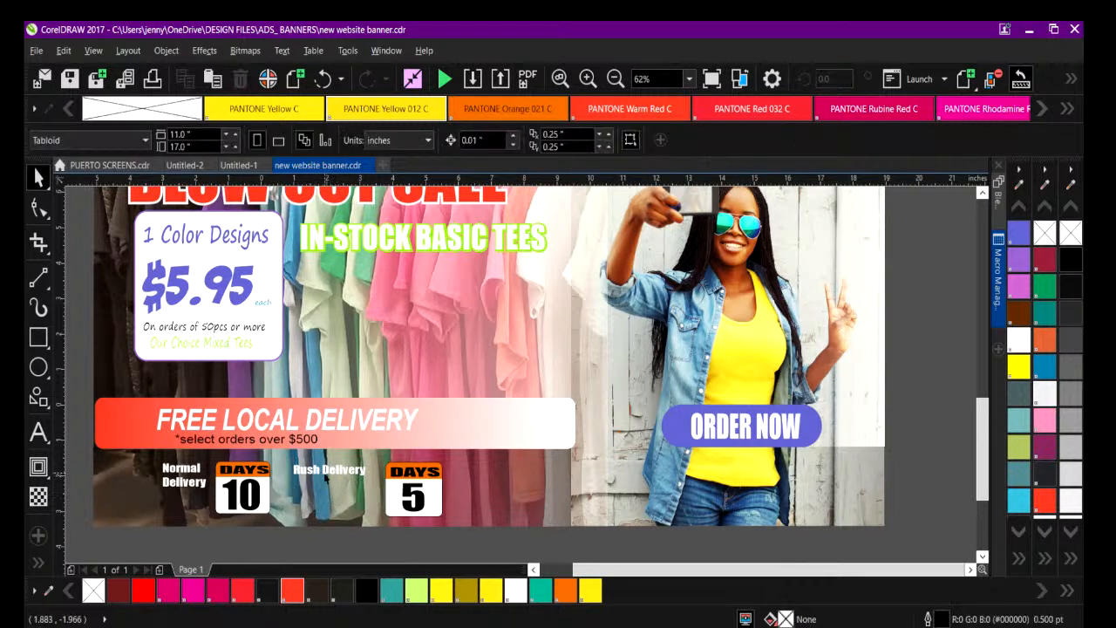
Break the Rush Delivery text into two lines and move it right, directly beside the DAYS 5 calendar icon.
double_click(327, 472)
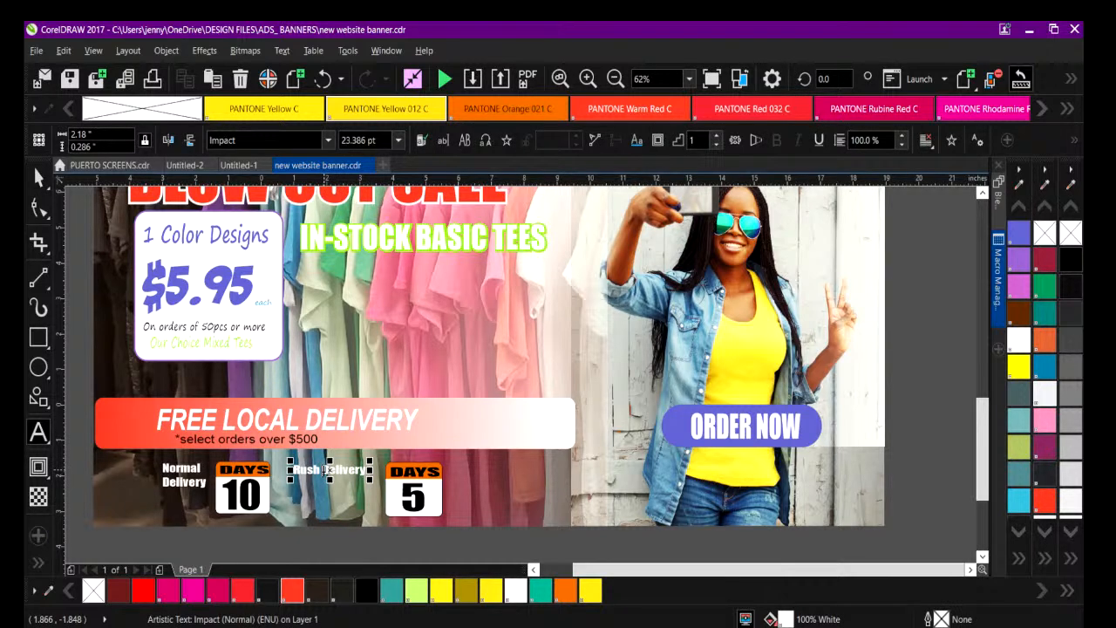
key("Return")
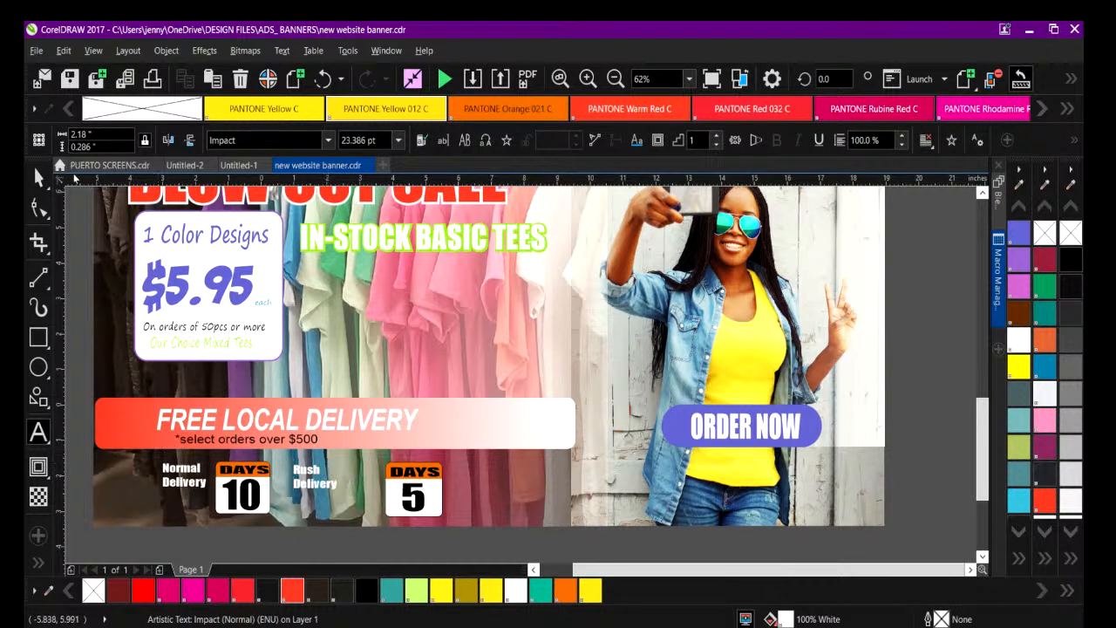
left_click(37, 178)
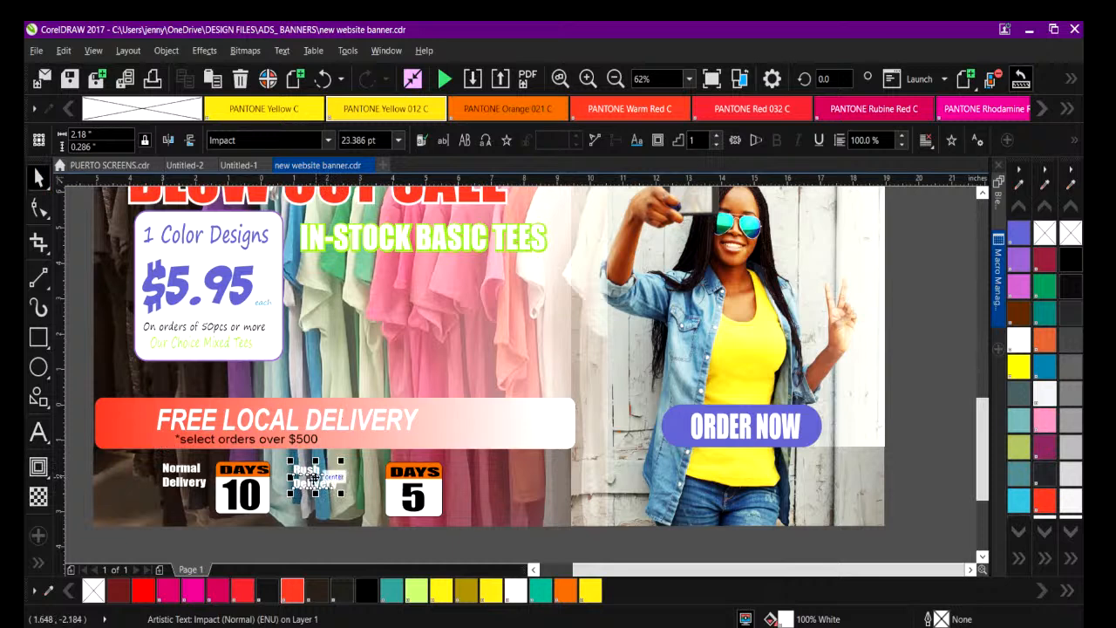
left_click_drag(310, 473, 352, 470)
left_click(90, 516)
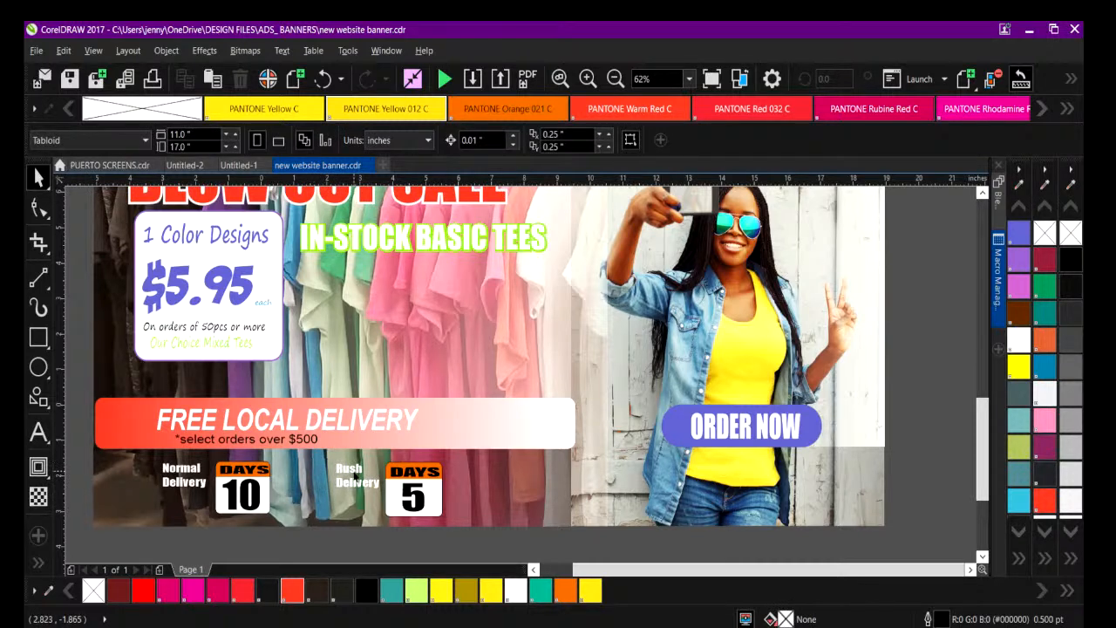
Add a drop shadow to the two-line Rush Delivery text, cast downward at an angle of about 268 degrees.
left_click(350, 475)
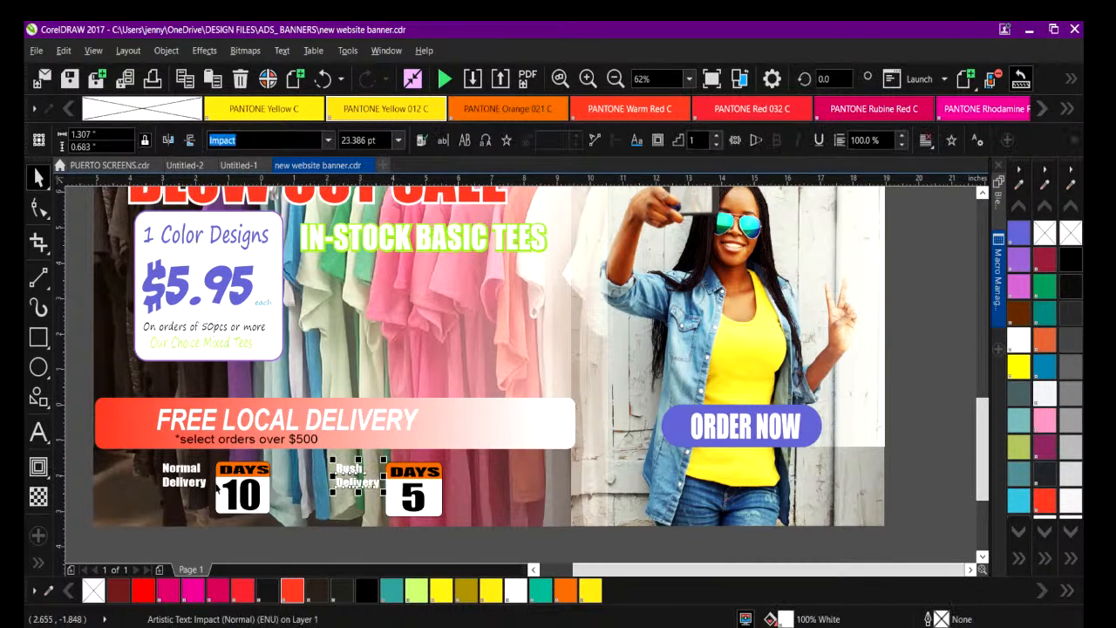
left_click(48, 479)
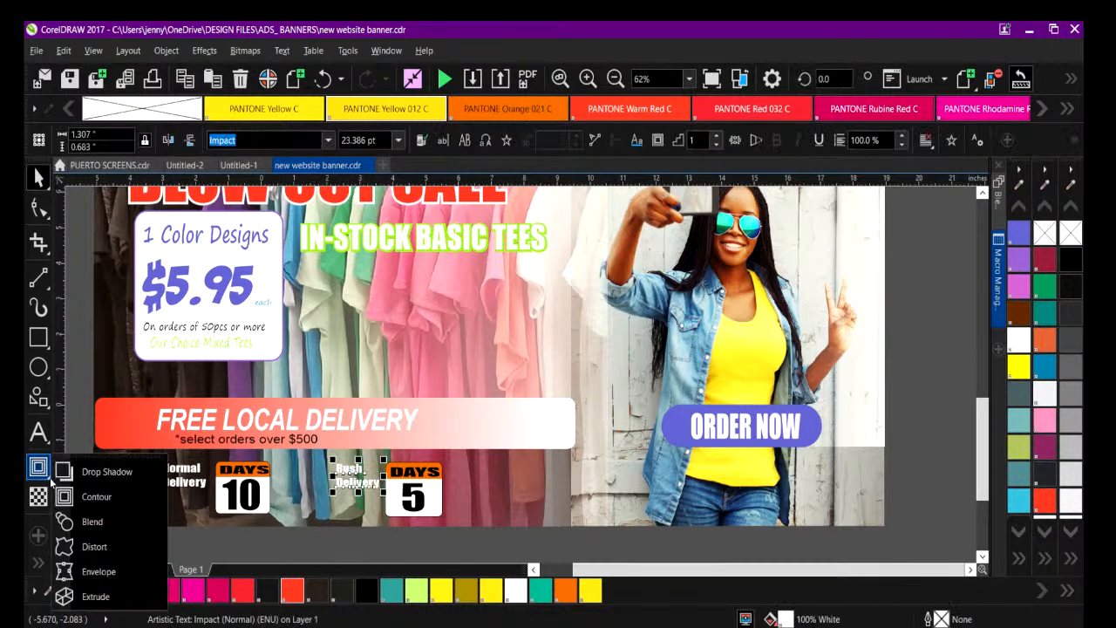
left_click(103, 472)
left_click_drag(358, 464, 359, 490)
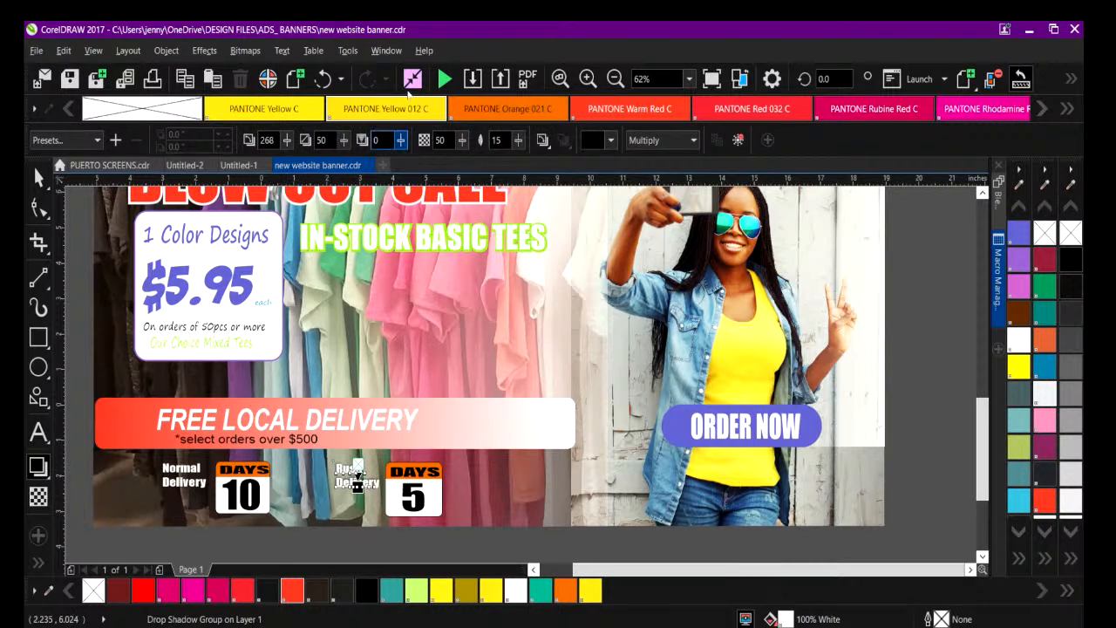
Set the Rush Delivery text's drop shadow opacity to 65 and its shadow color to black.
left_click(588, 79)
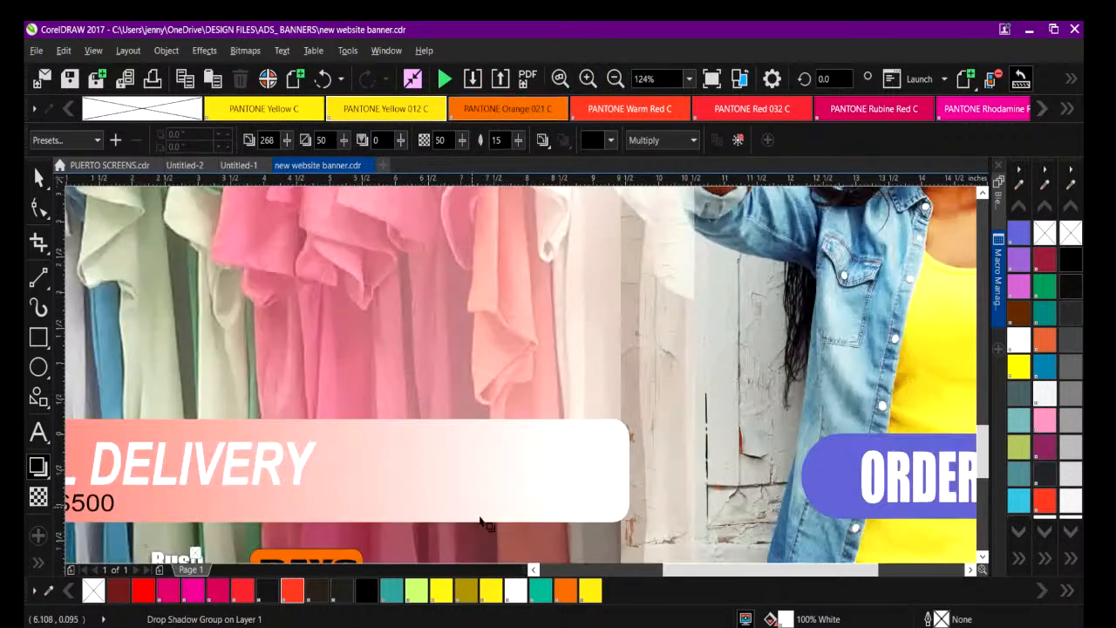
scroll(980, 456, "down", 3)
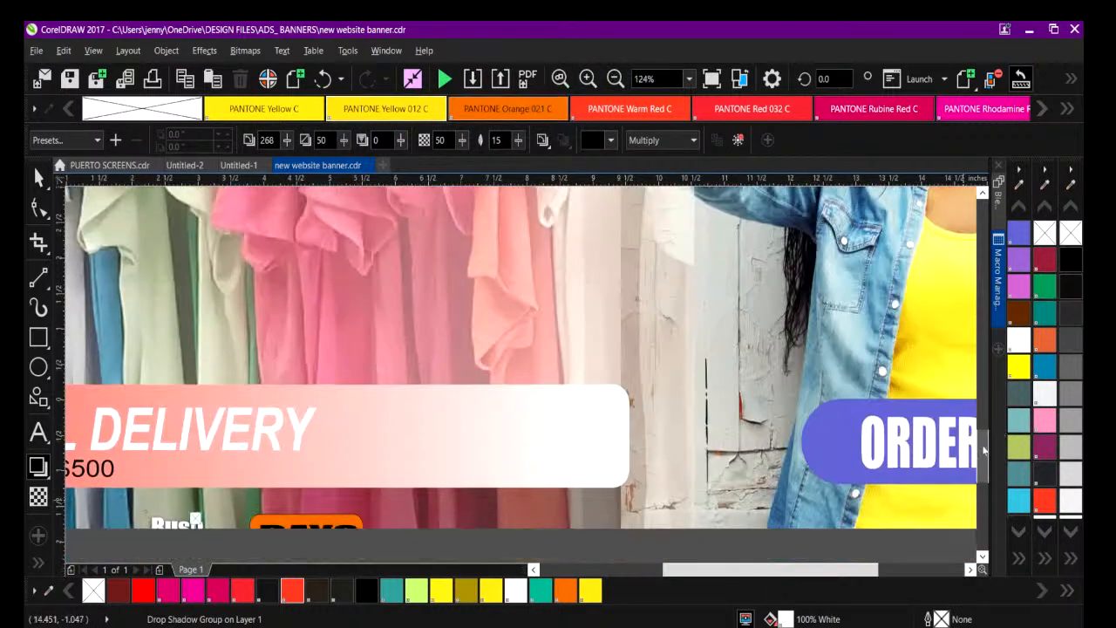
left_click_drag(670, 573, 633, 575)
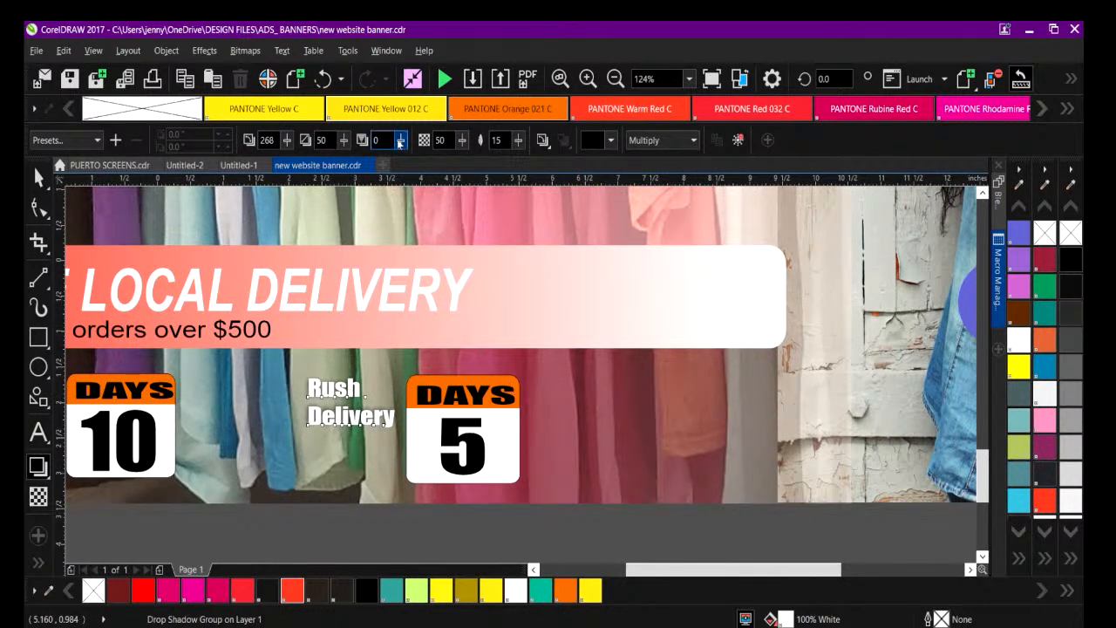
left_click(463, 141)
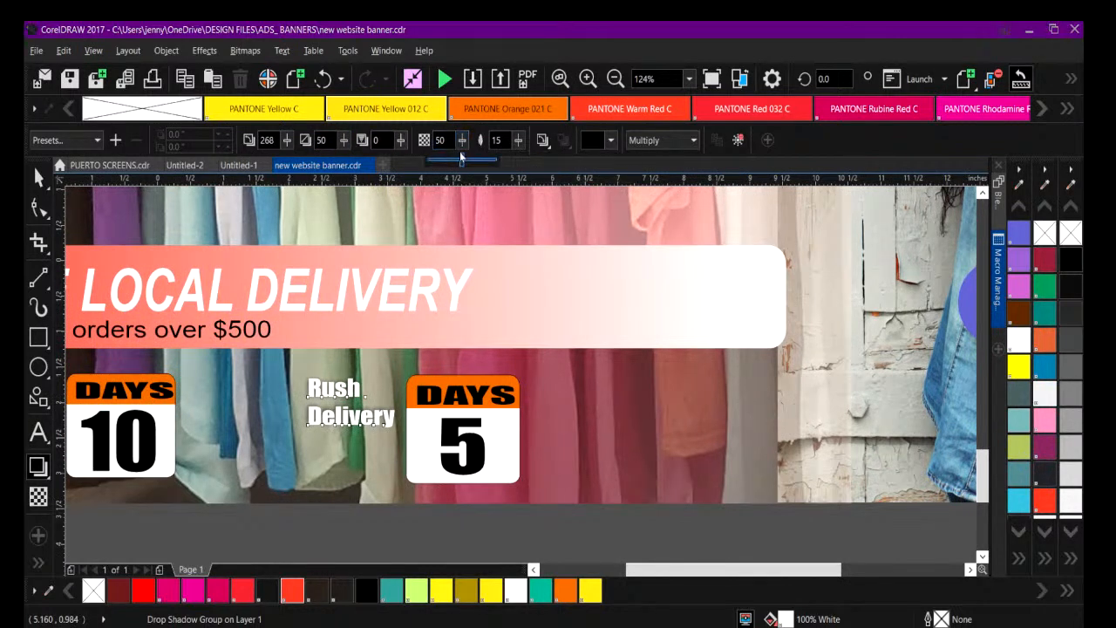
left_click_drag(472, 161, 473, 161)
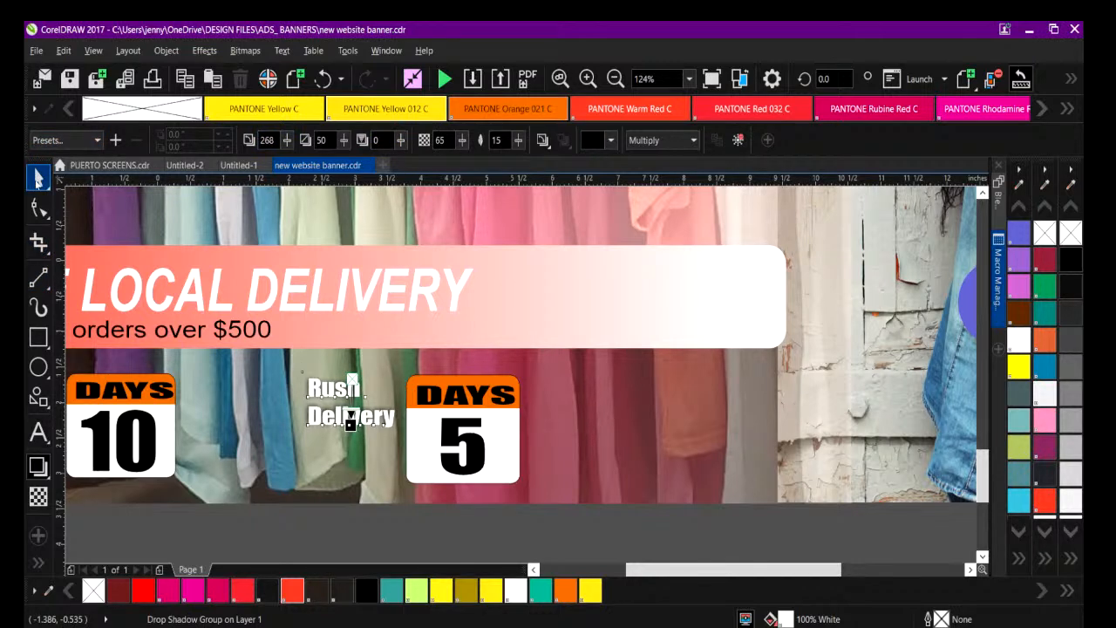
left_click(611, 142)
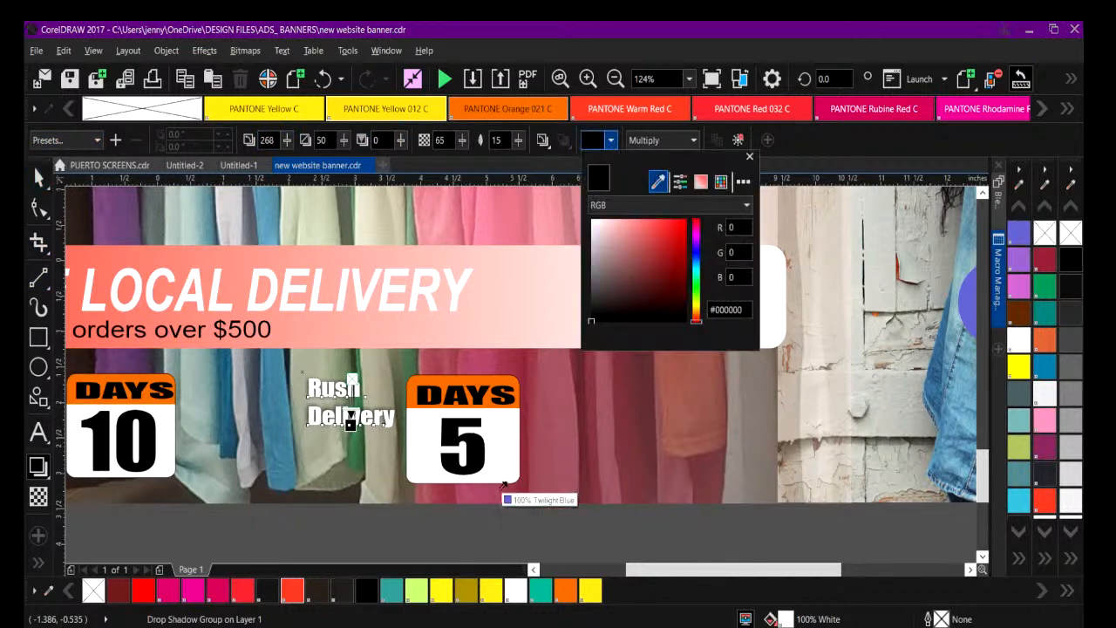
left_click(368, 593)
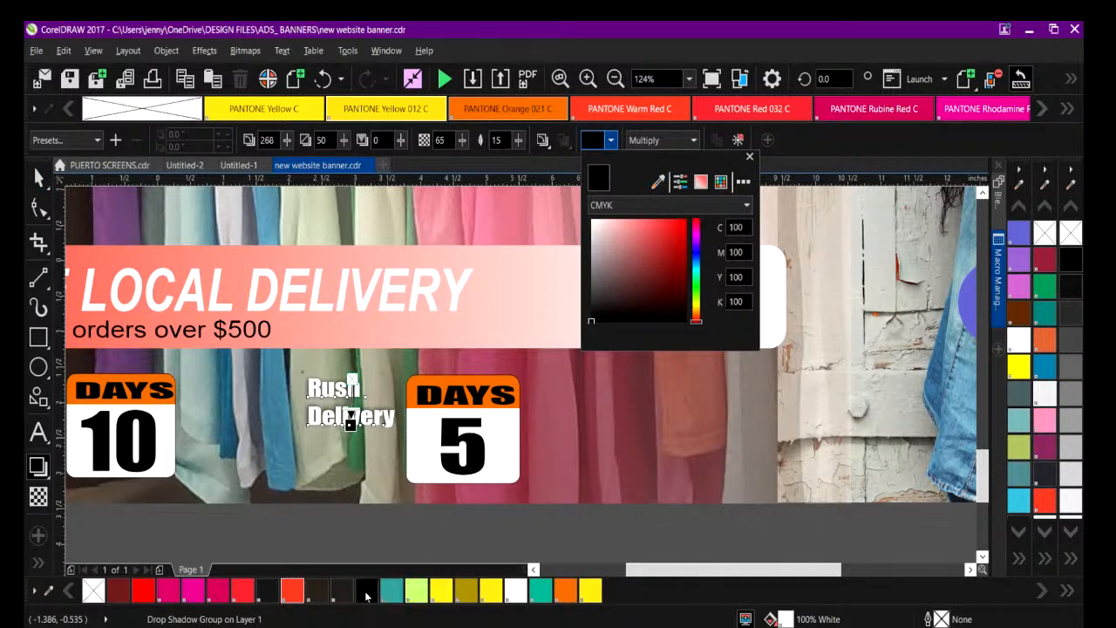
Try the Large Glow shadow preset on the Rush Delivery text and undo it.
left_click(98, 142)
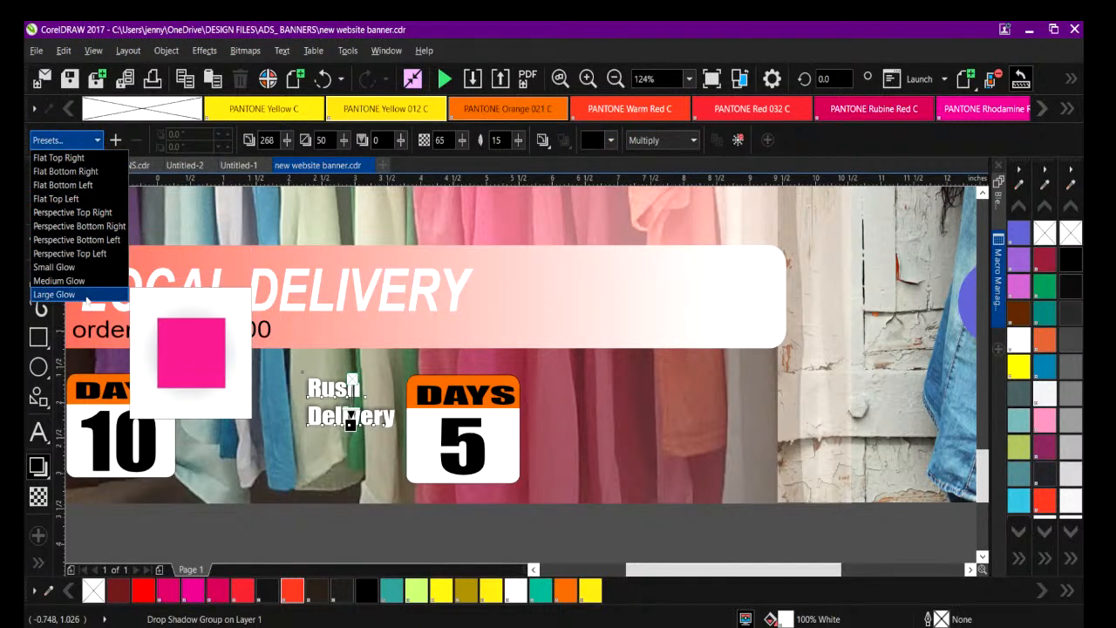
left_click(87, 295)
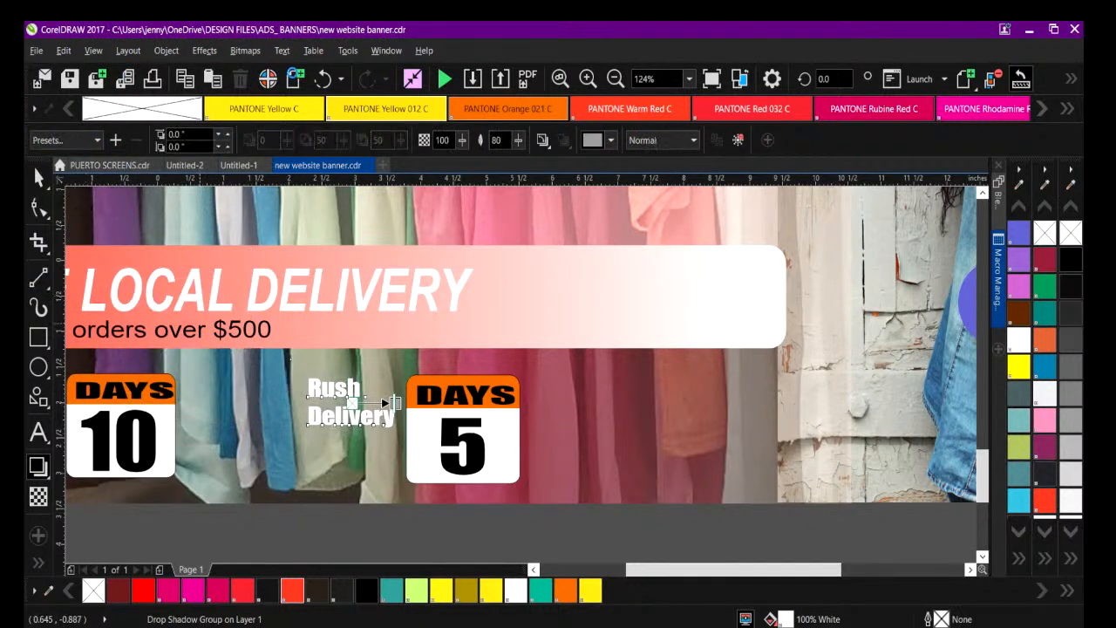
left_click(322, 79)
Add a drop shadow to the Normal Delivery text, cast straight down at an angle of about 270 degrees.
left_click(38, 177)
left_click_drag(663, 576, 576, 576)
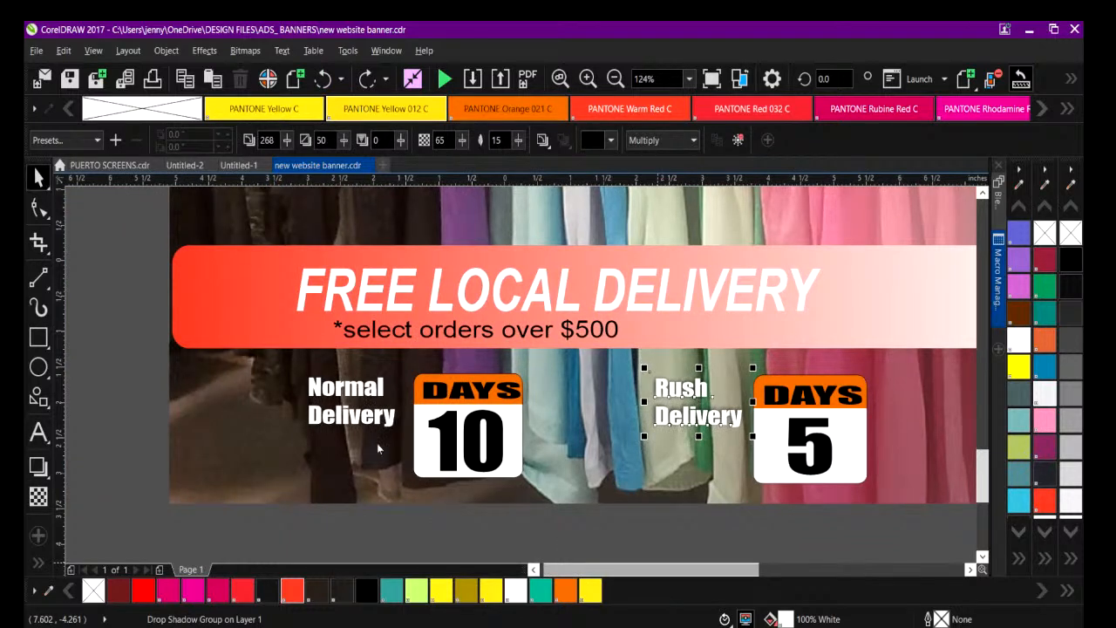
left_click(345, 390)
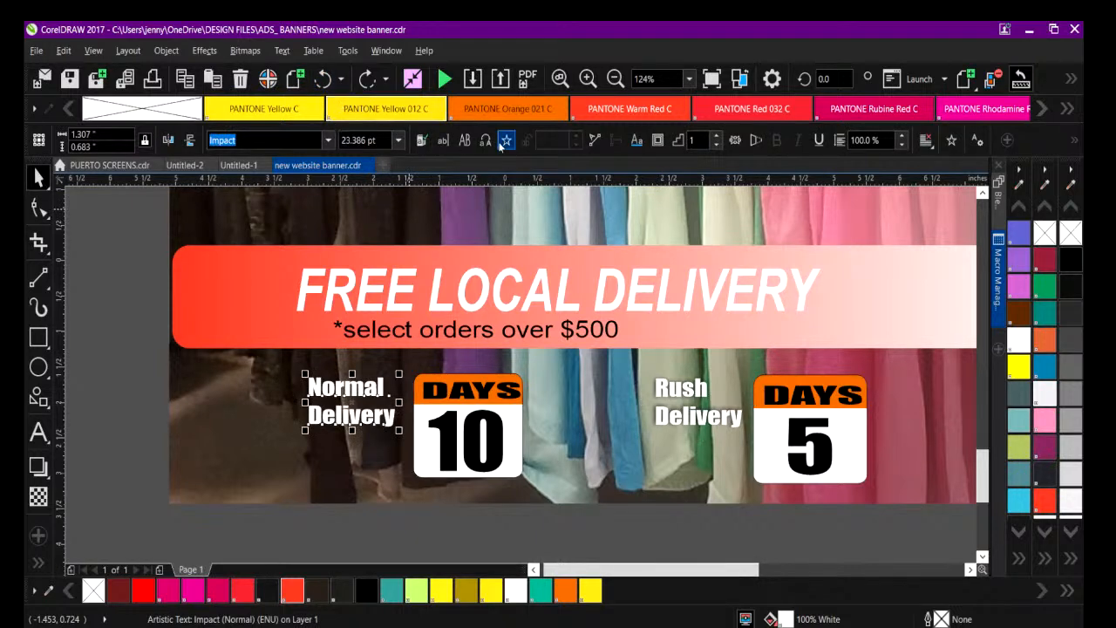
left_click(51, 482)
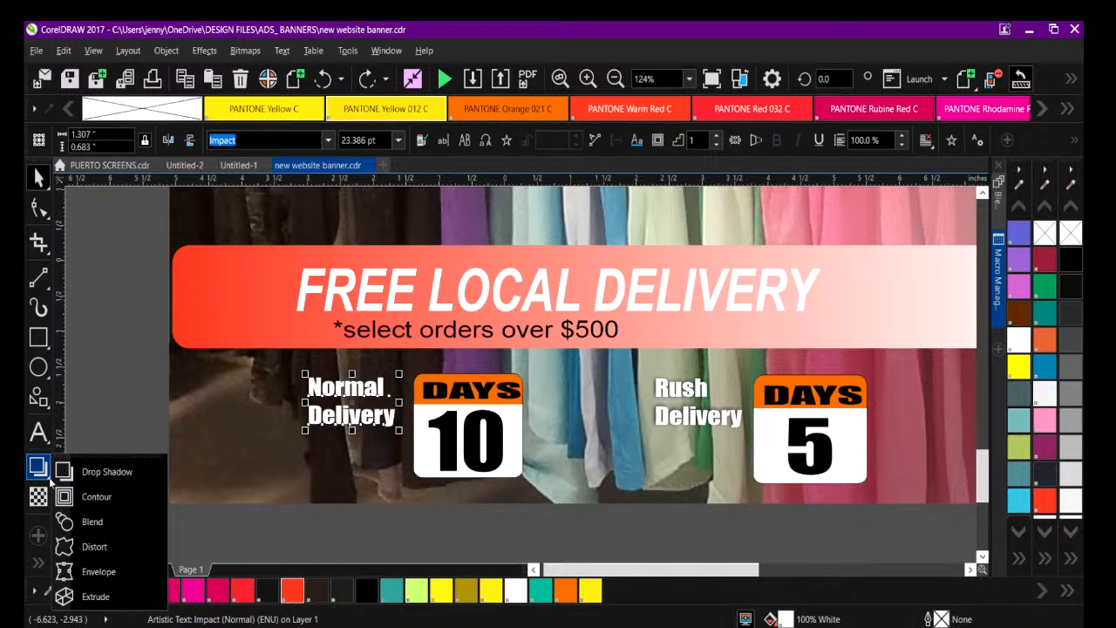
left_click(97, 466)
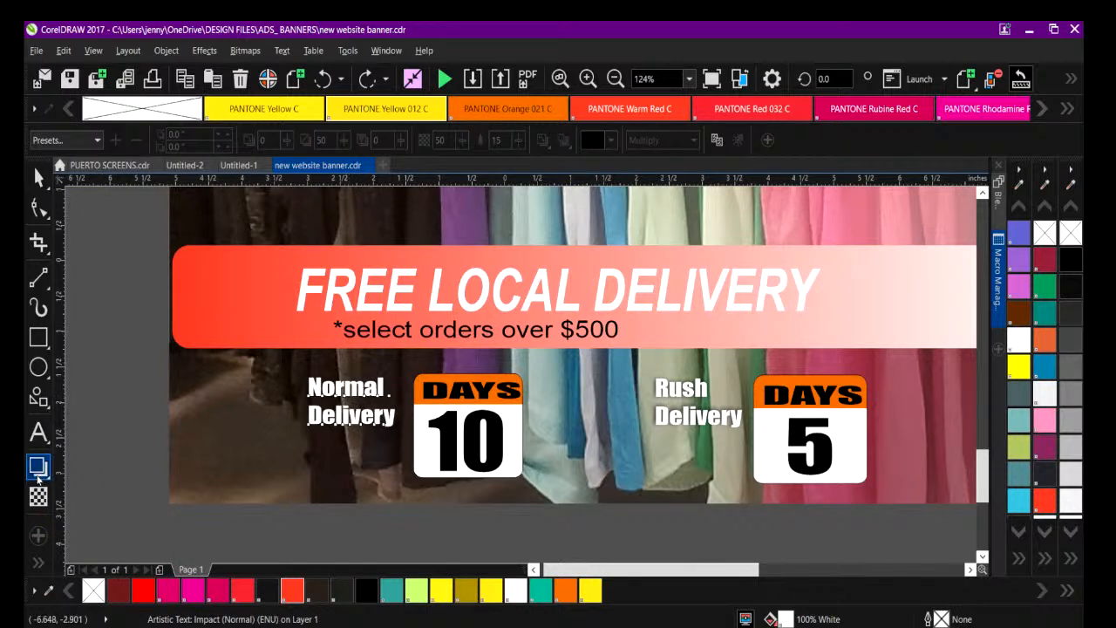
left_click(44, 474)
left_click(69, 473)
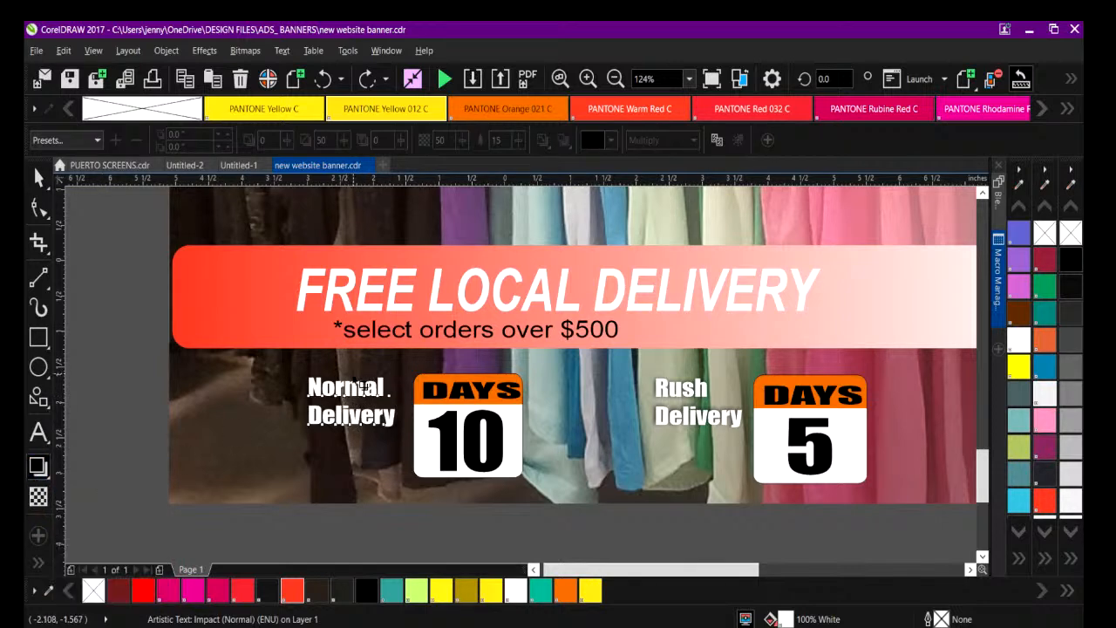
left_click_drag(353, 379, 352, 434)
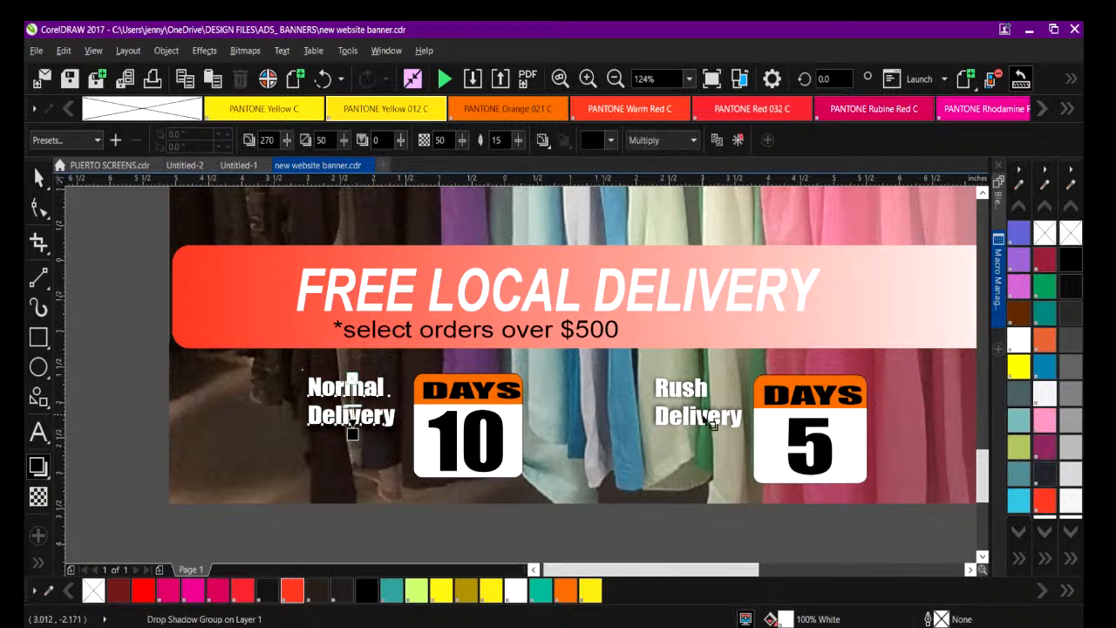
left_click(38, 177)
Group the four objects of the DAYS 10 calendar icon, and separately group those of the DAYS 5 calendar icon.
left_click_drag(136, 350, 764, 439)
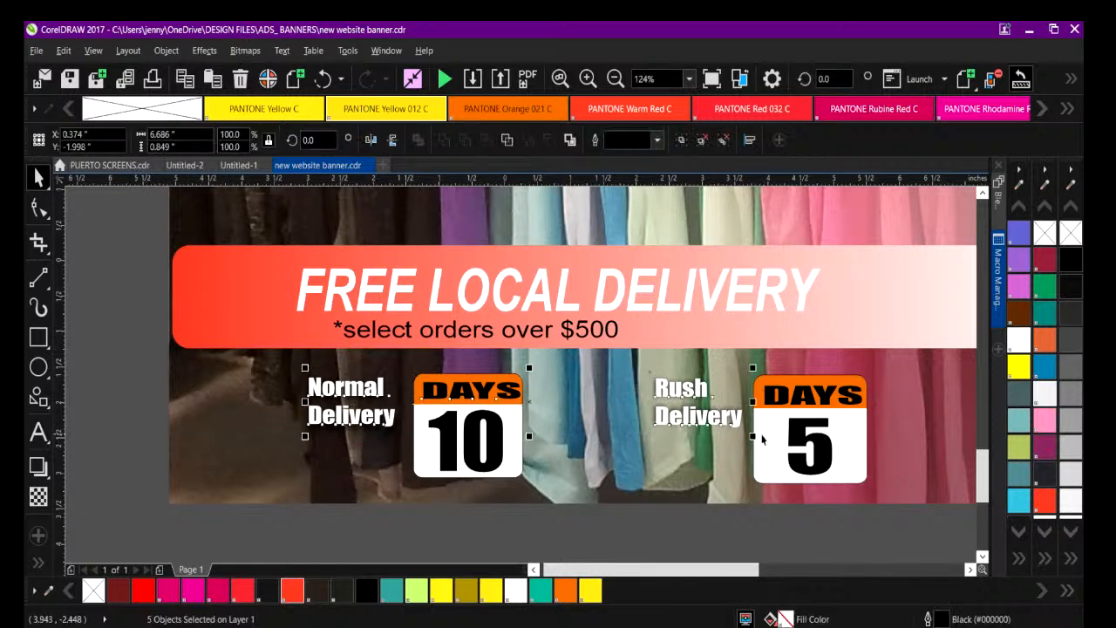
left_click(404, 411)
left_click(435, 393)
left_click_drag(538, 519, 404, 362)
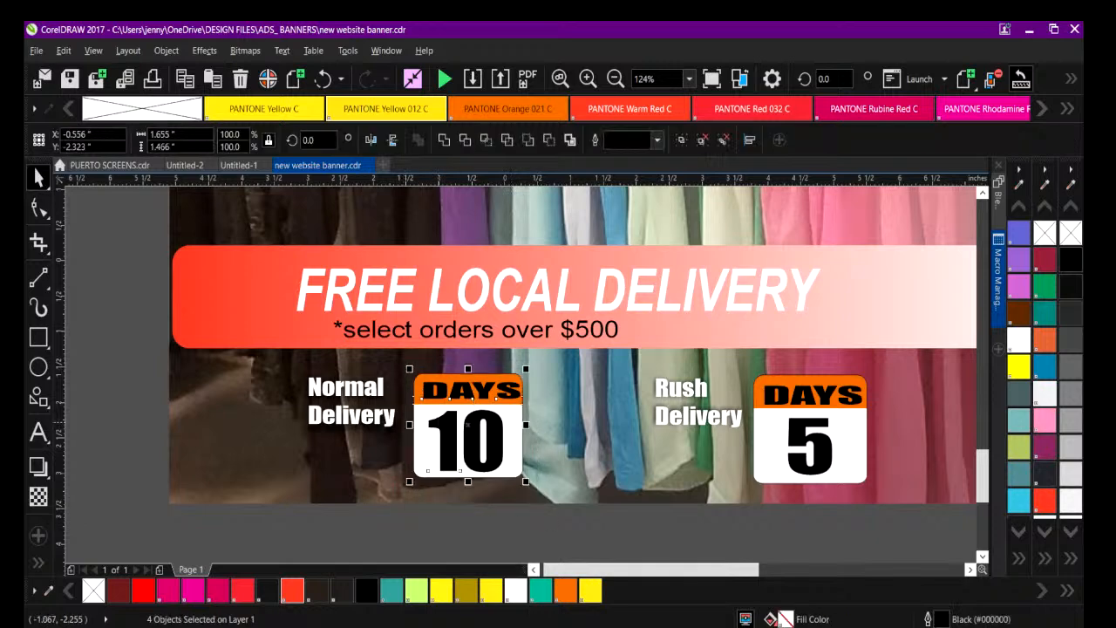
key("ctrl+g")
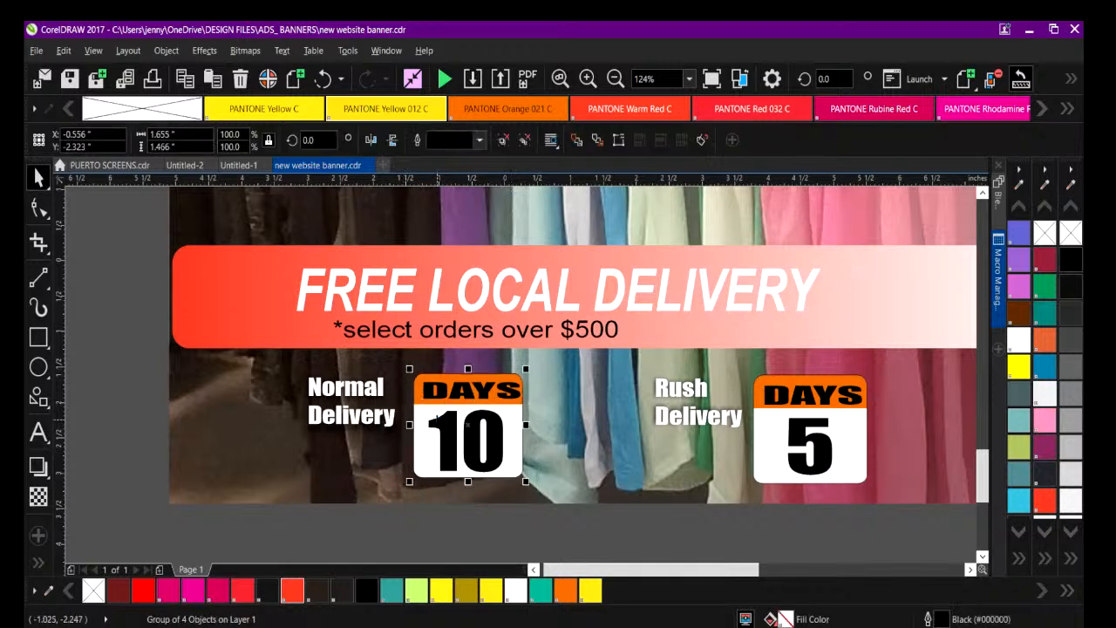
left_click_drag(940, 521, 738, 370)
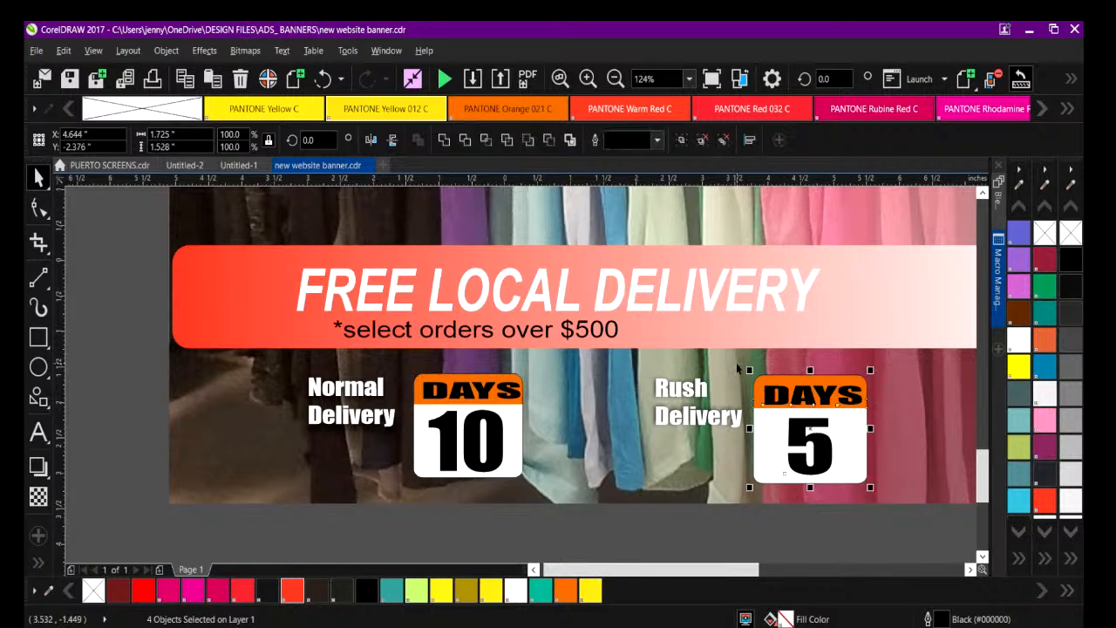
key("ctrl+g")
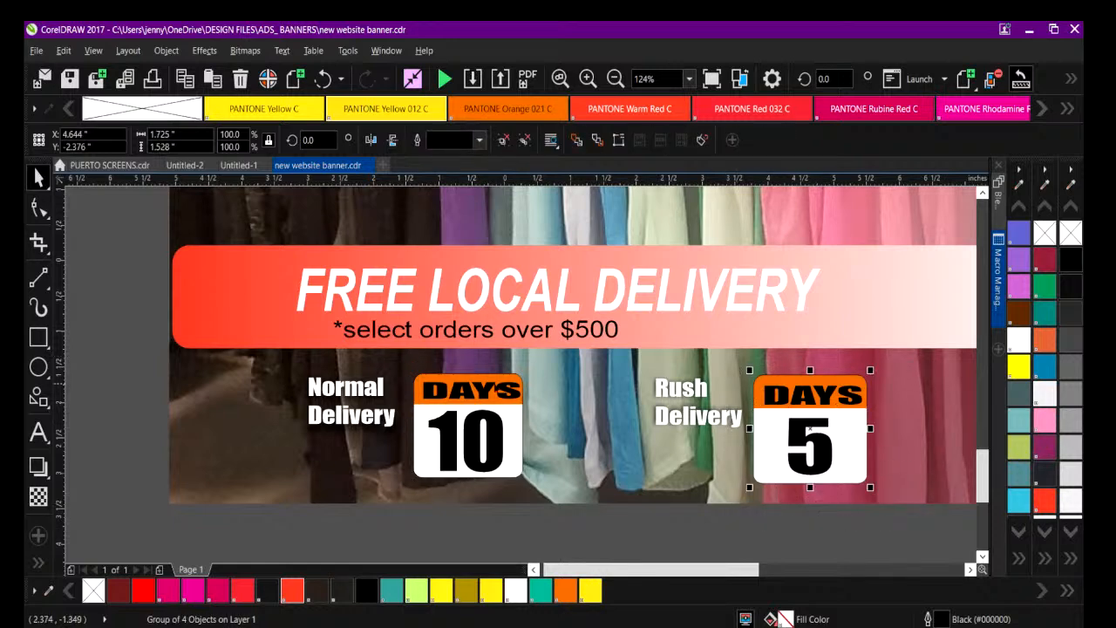
Remove the outlines from the grouped DAYS 10 and DAYS 5 calendar icons.
left_click(457, 379)
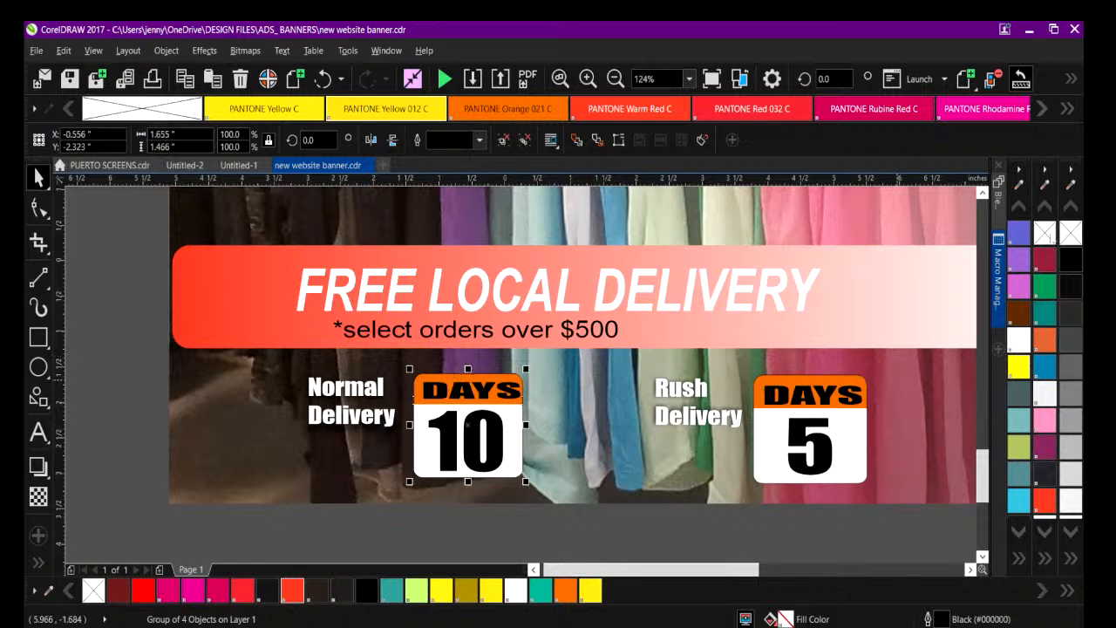
right_click(1047, 233)
left_click(802, 385)
right_click(1047, 233)
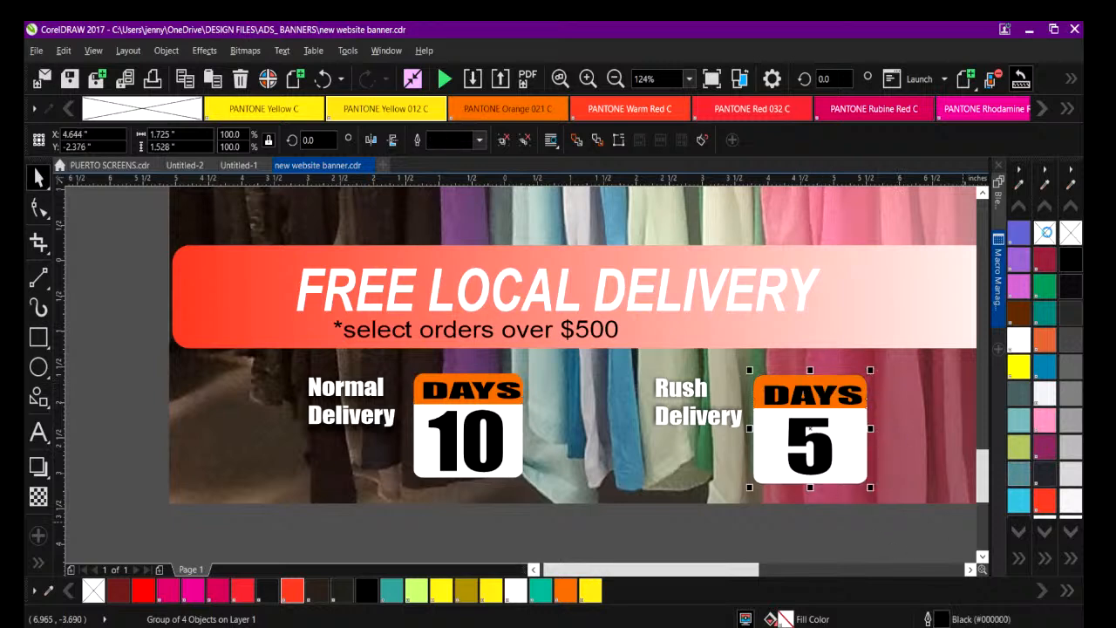
Move the Rush Delivery text below the banner out of the way, and align the tops of the two calendar icons.
left_click(444, 405)
left_click(677, 390)
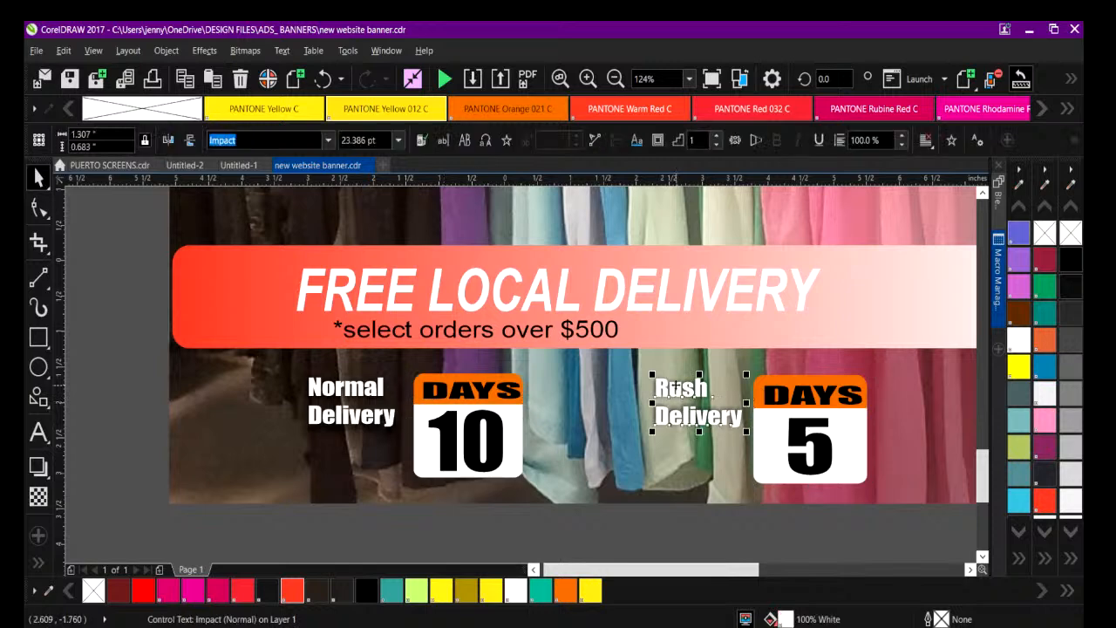
left_click_drag(681, 391, 629, 545)
left_click_drag(916, 539, 399, 355)
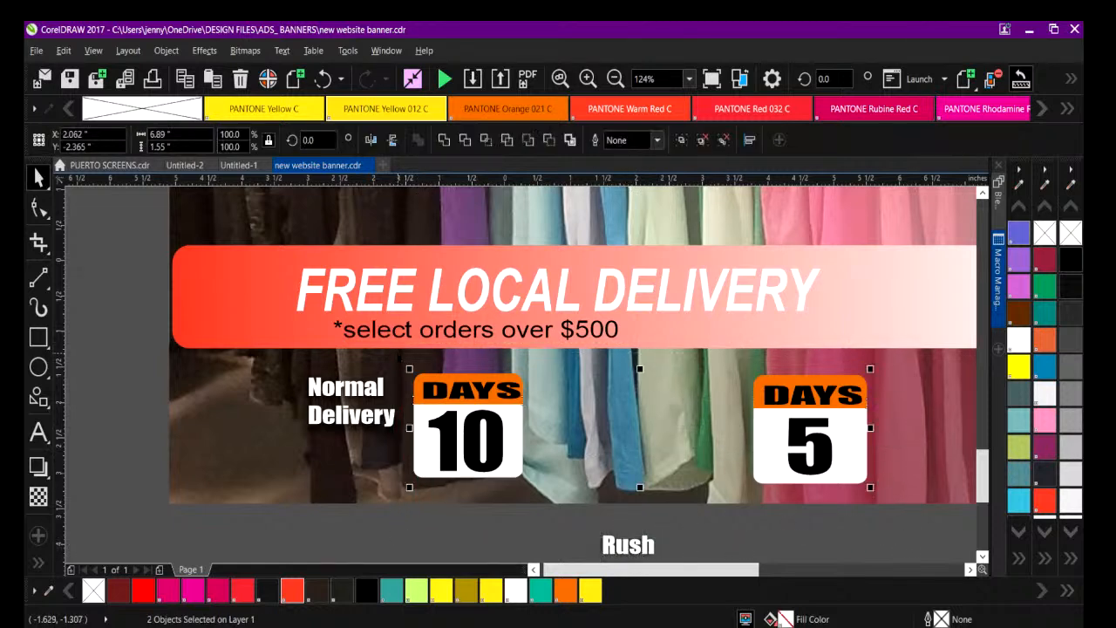
left_click(166, 50)
mouse_move(232, 255)
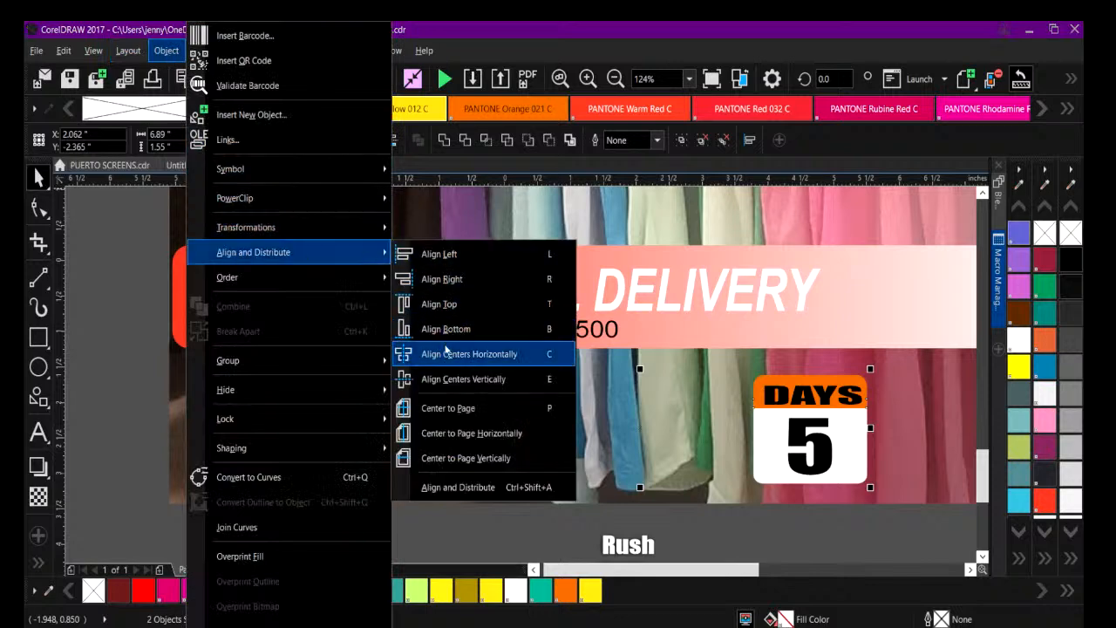
left_click(446, 305)
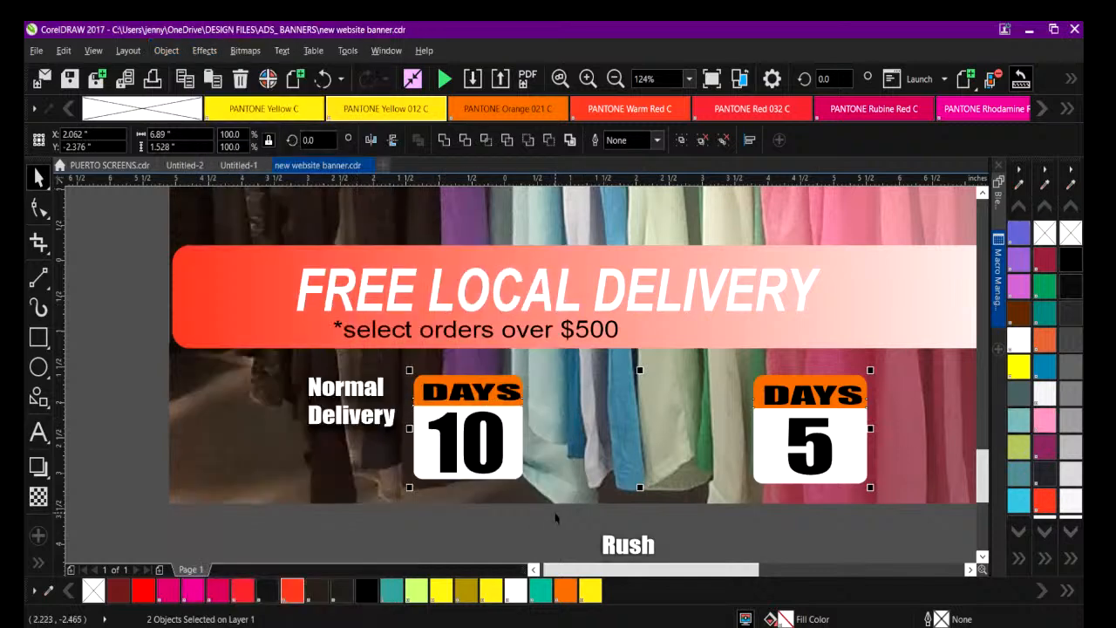
Group the two calendar icons together and move the Rush Delivery text back beside the DAYS 5 icon.
right_click(481, 449)
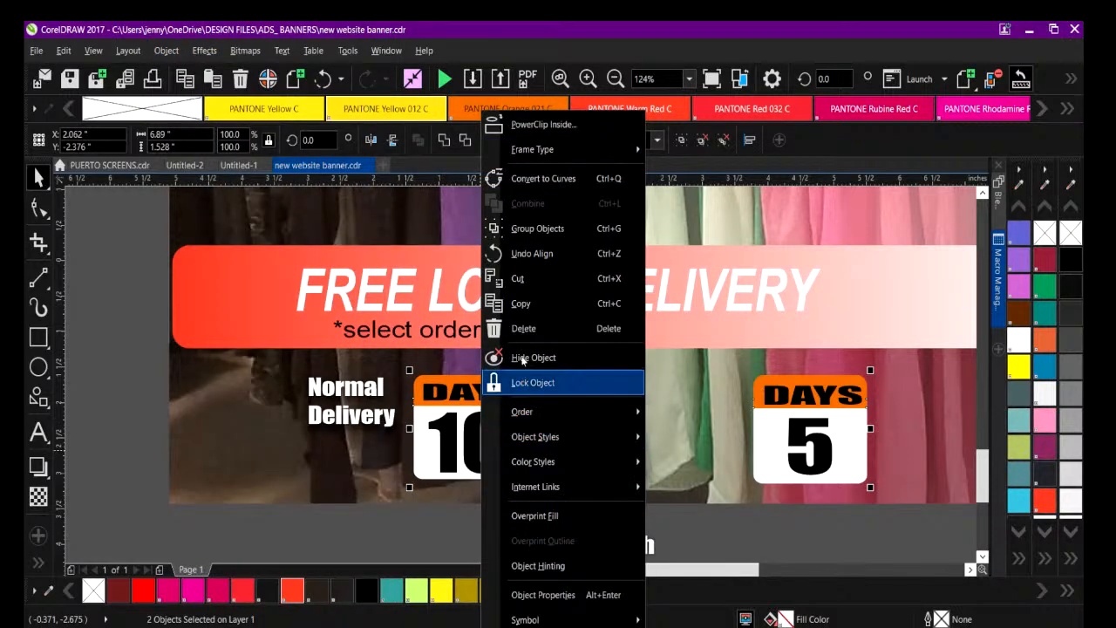
left_click(523, 230)
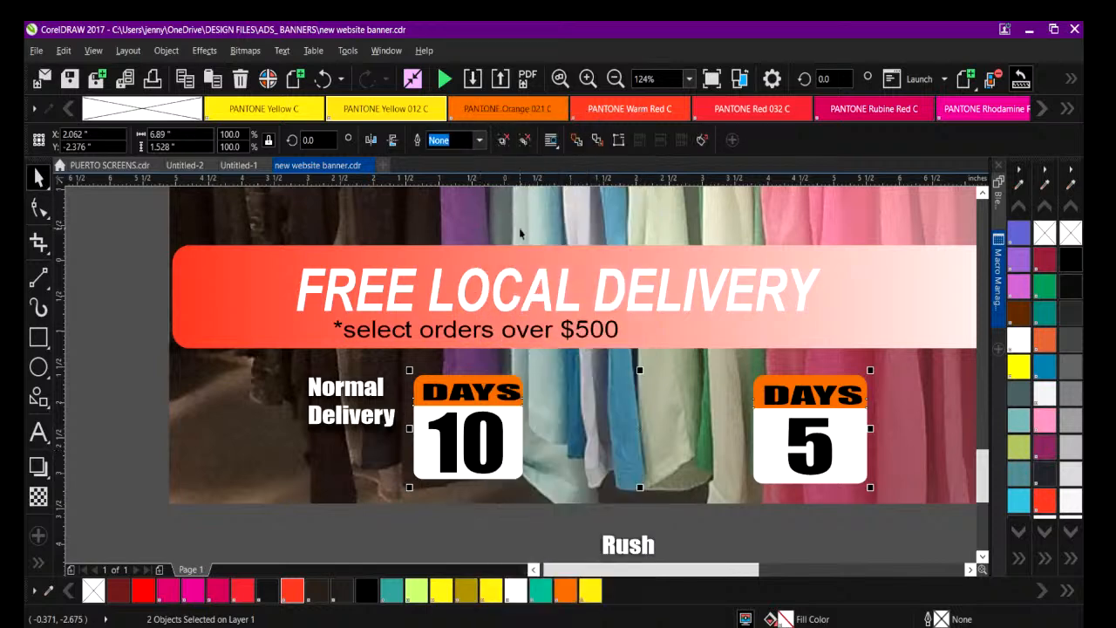
mouse_move(628, 545)
left_mouse_down()
mouse_move(650, 409)
mouse_move(636, 394)
mouse_move(672, 396)
mouse_move(668, 388)
left_mouse_up()
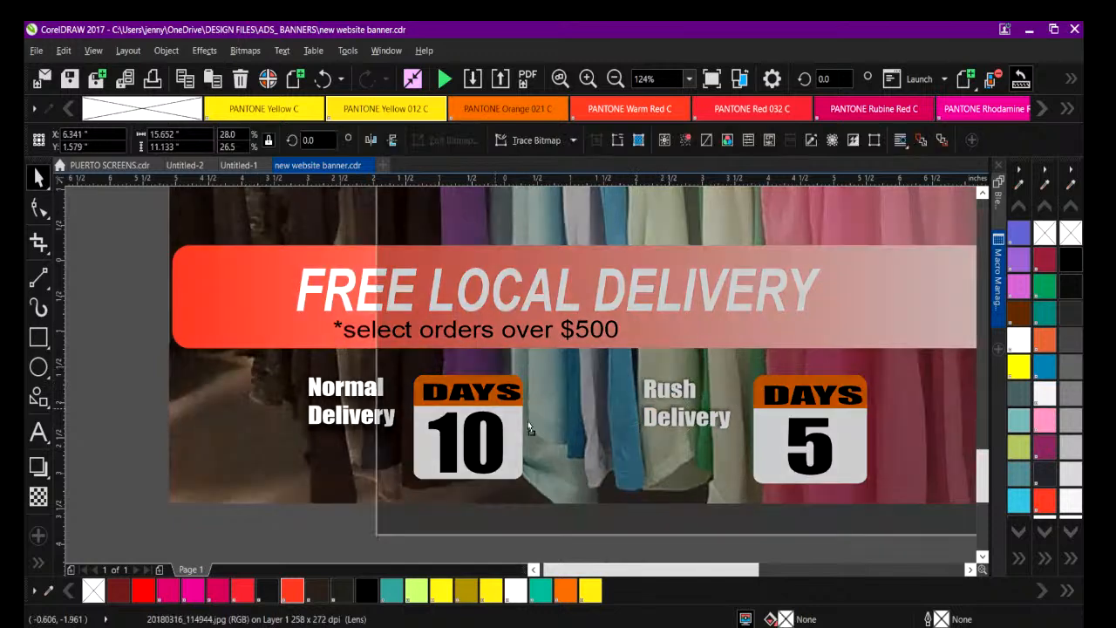
left_click(528, 421)
left_click_drag(617, 451, 617, 451)
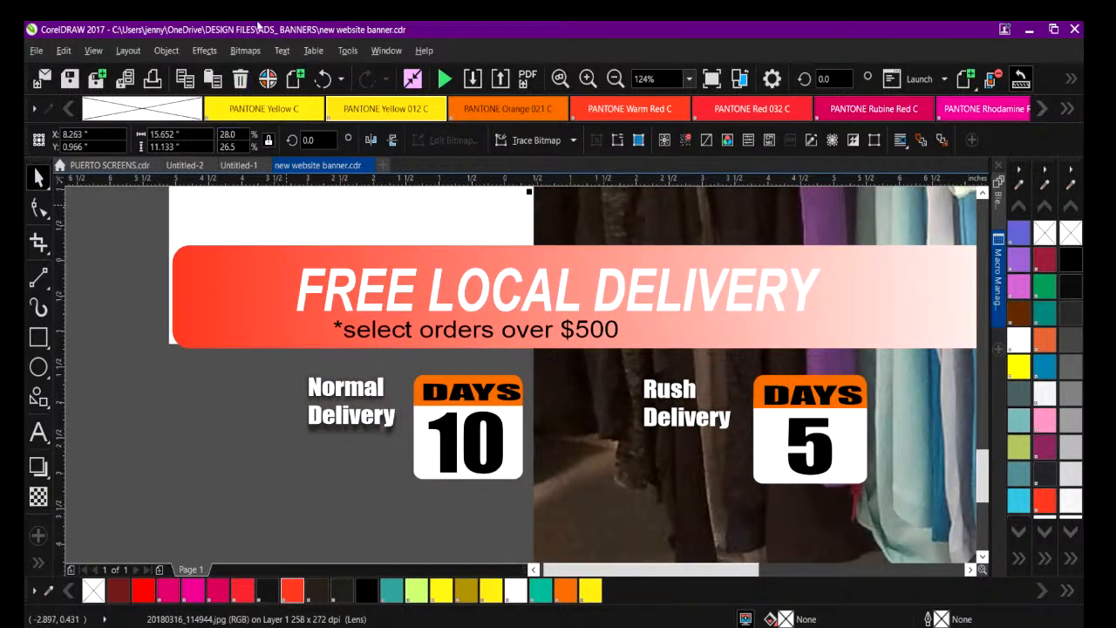
left_click(323, 80)
Align the tops of the Normal Delivery and Rush Delivery texts.
left_click_drag(99, 344, 754, 448)
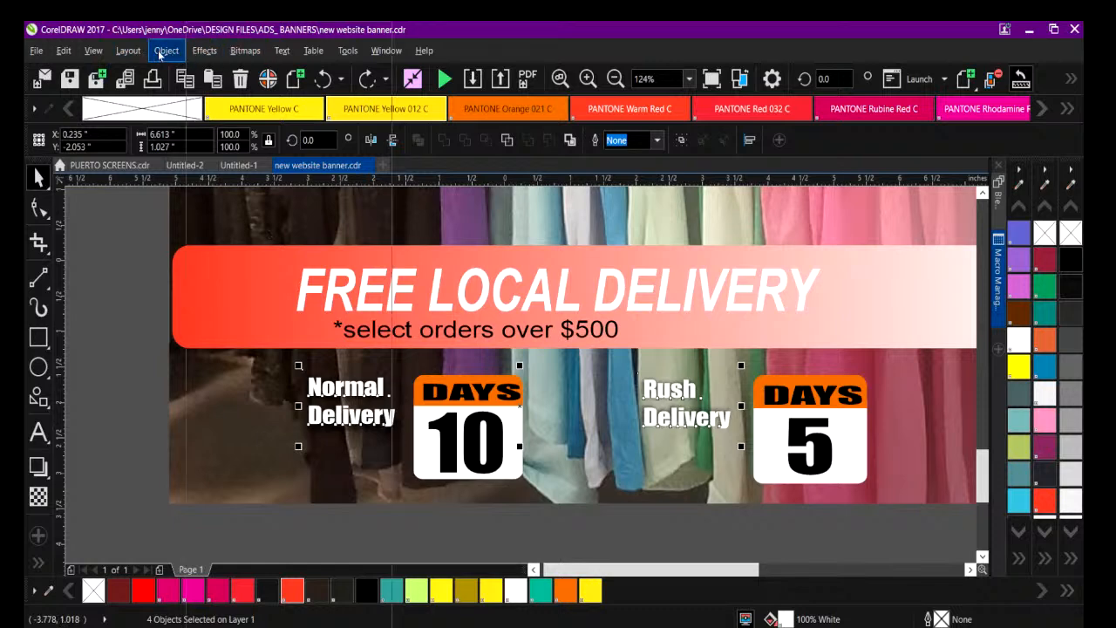
left_click(162, 51)
mouse_move(261, 252)
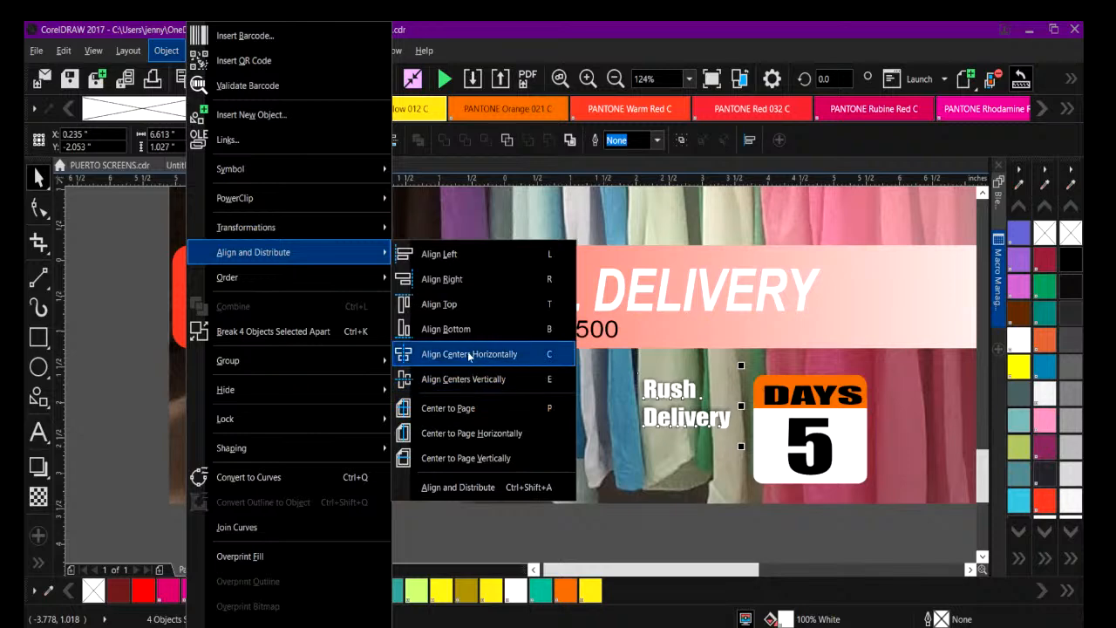
left_click(466, 308)
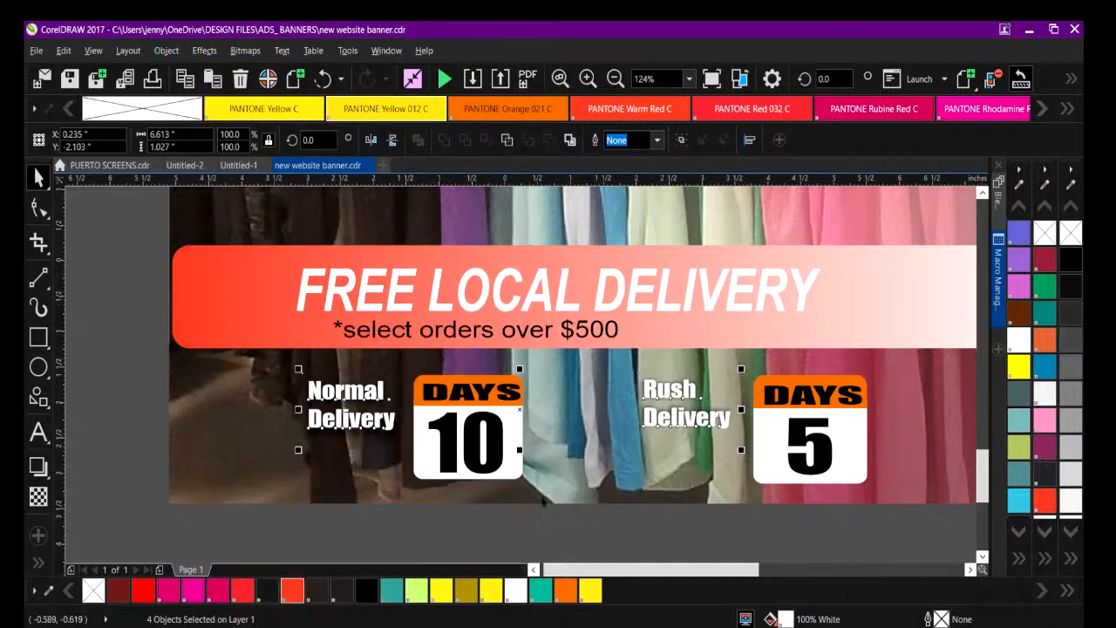
left_click(125, 373)
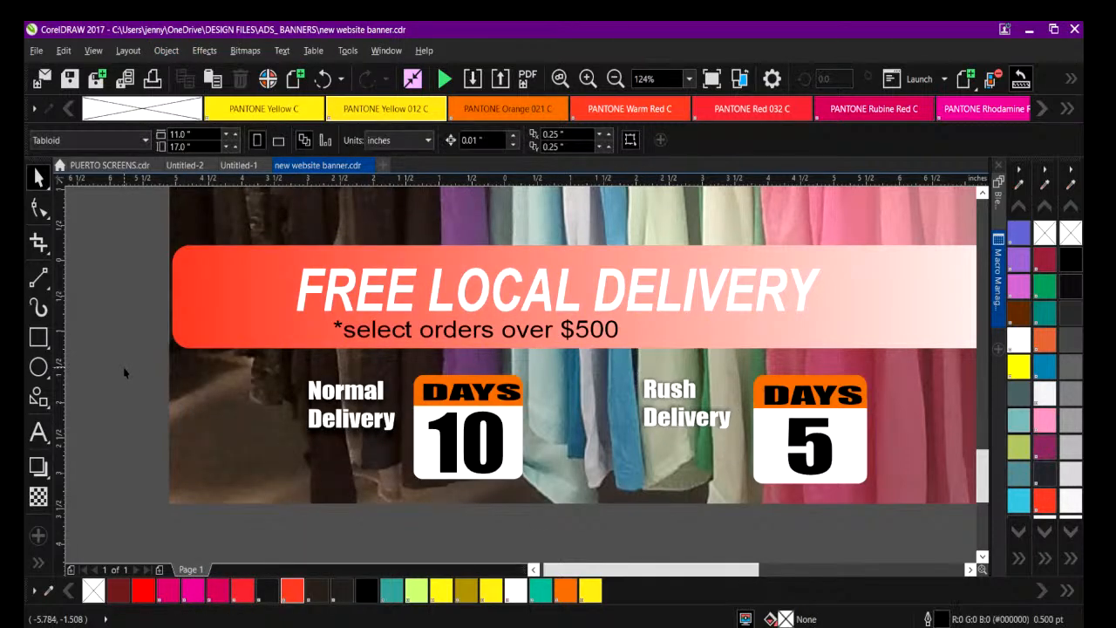
left_click(314, 389)
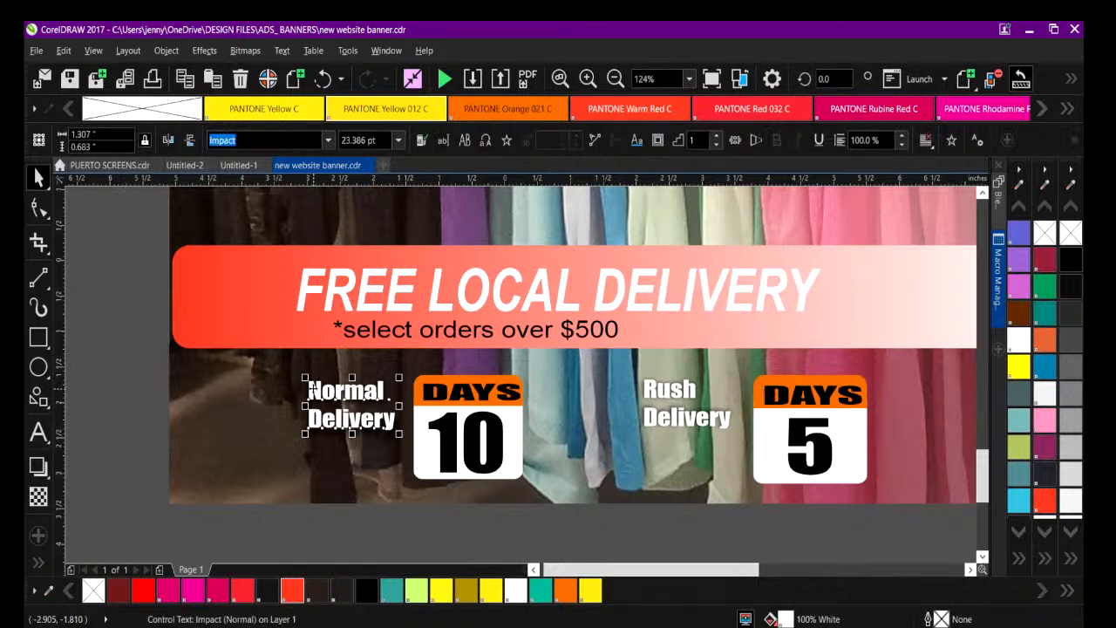
left_click(650, 394)
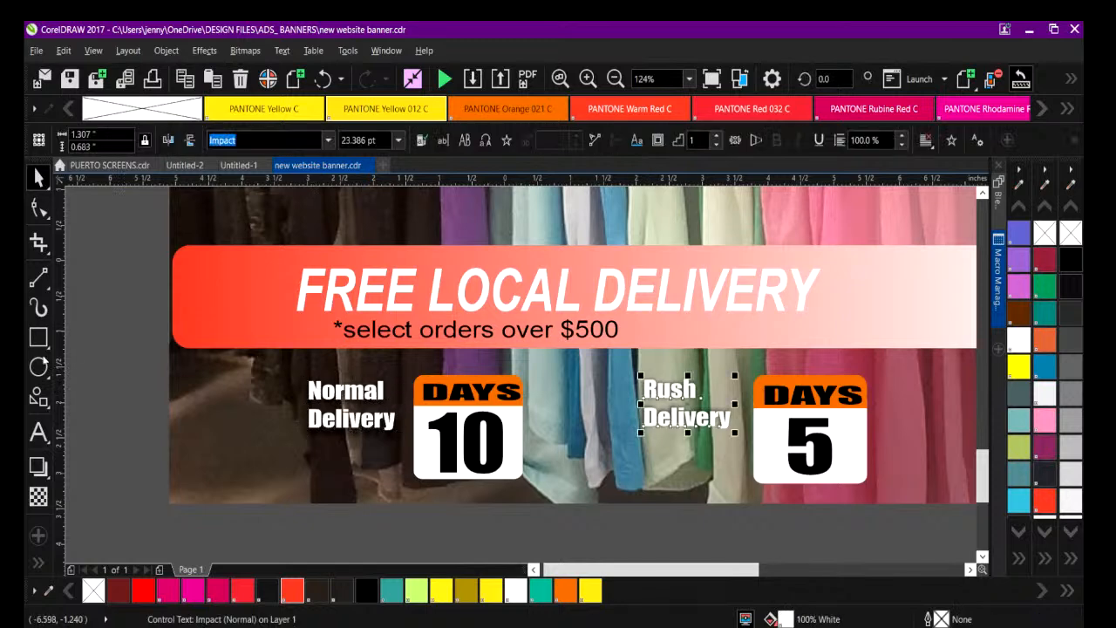
left_click(113, 382)
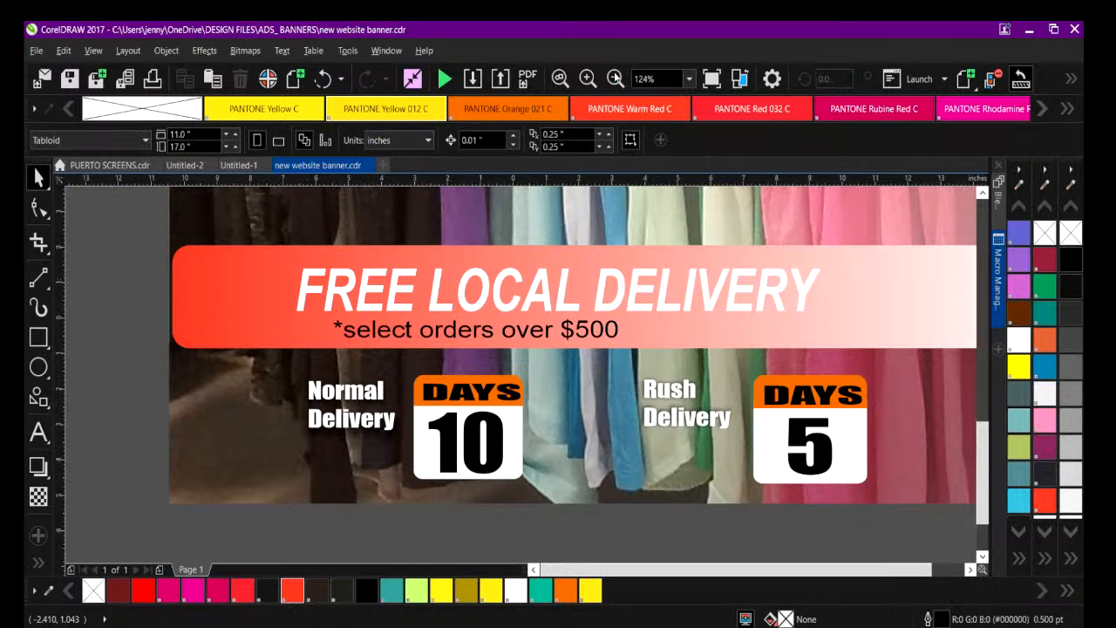
Enlarge the ORDER NOW button together with its text to about 6.04 by 1.49 inches, extending it toward its upper-left corner.
left_click(615, 79)
left_click_drag(565, 570, 591, 569)
left_click_drag(983, 446, 982, 420)
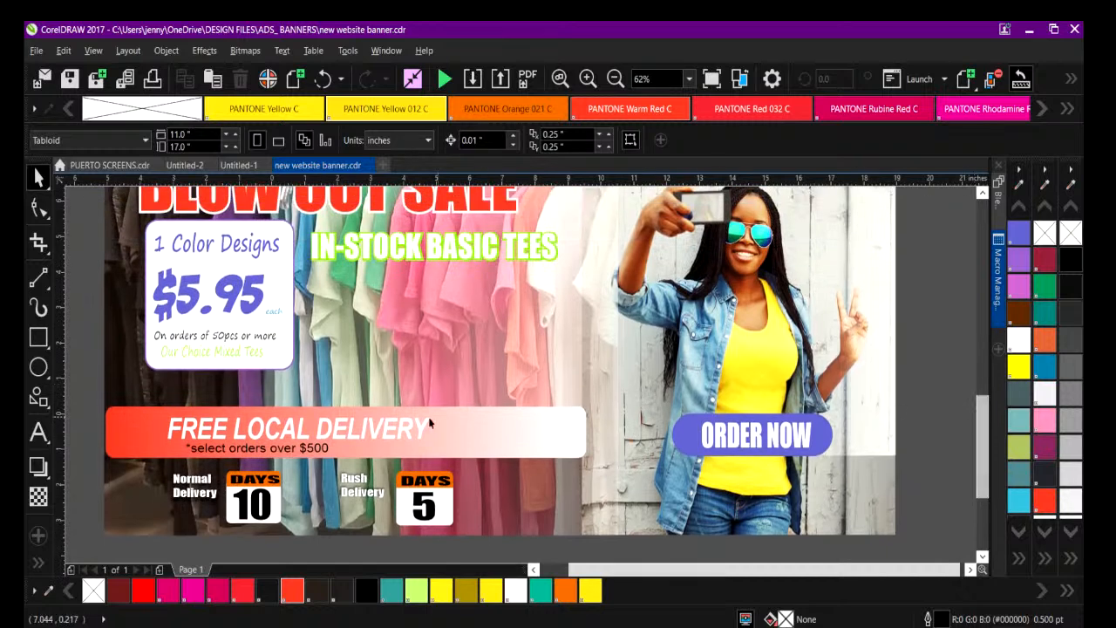
left_click(519, 434)
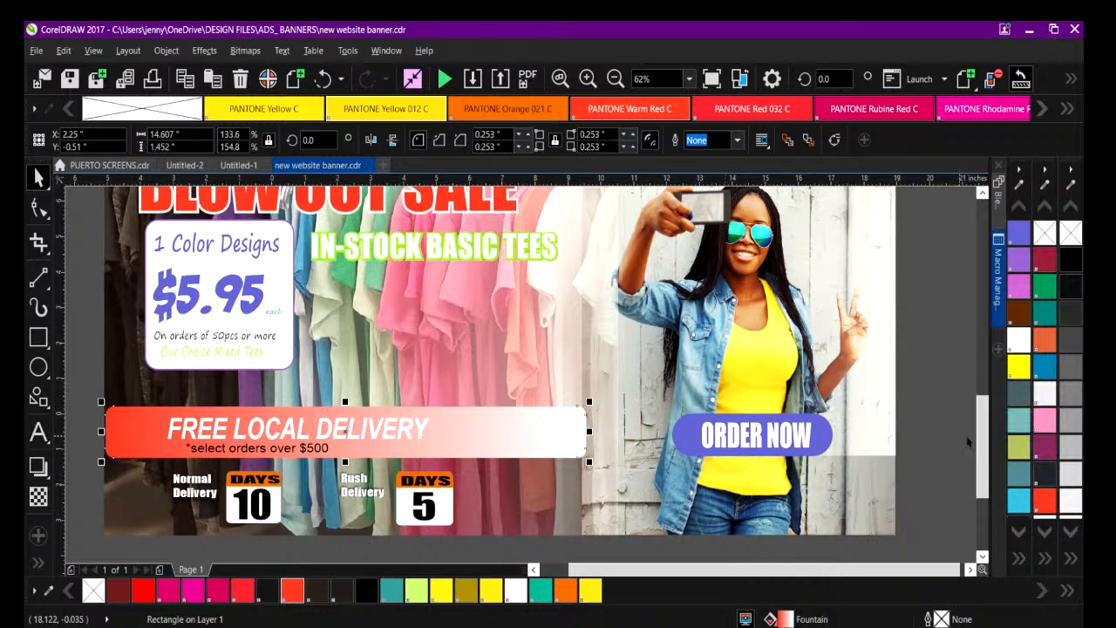
left_click_drag(988, 446, 988, 433)
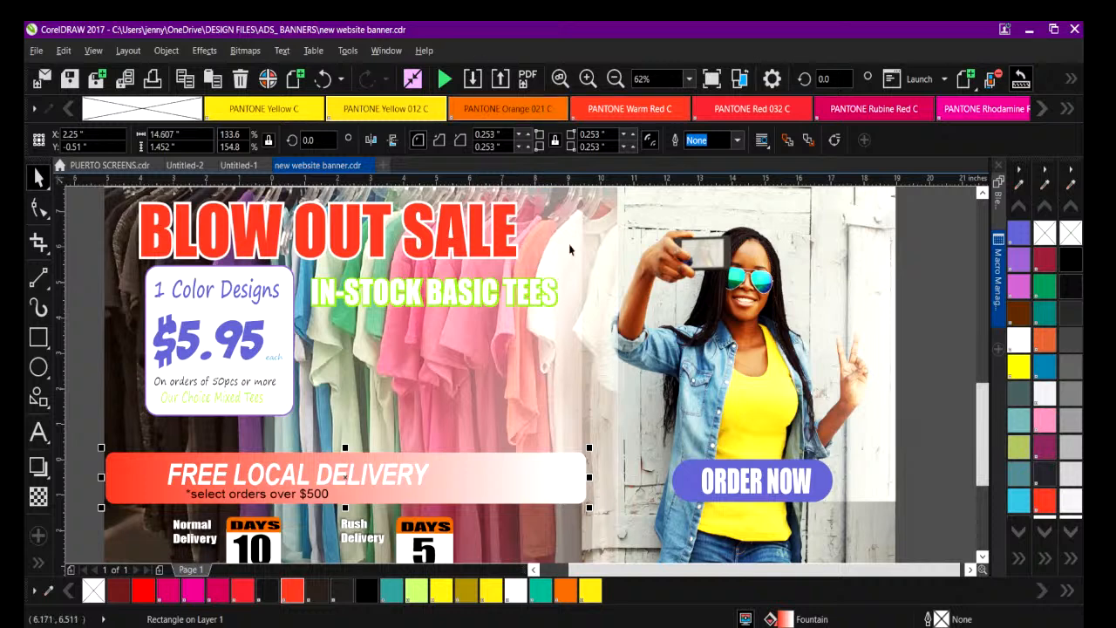
left_click_drag(921, 440, 619, 520)
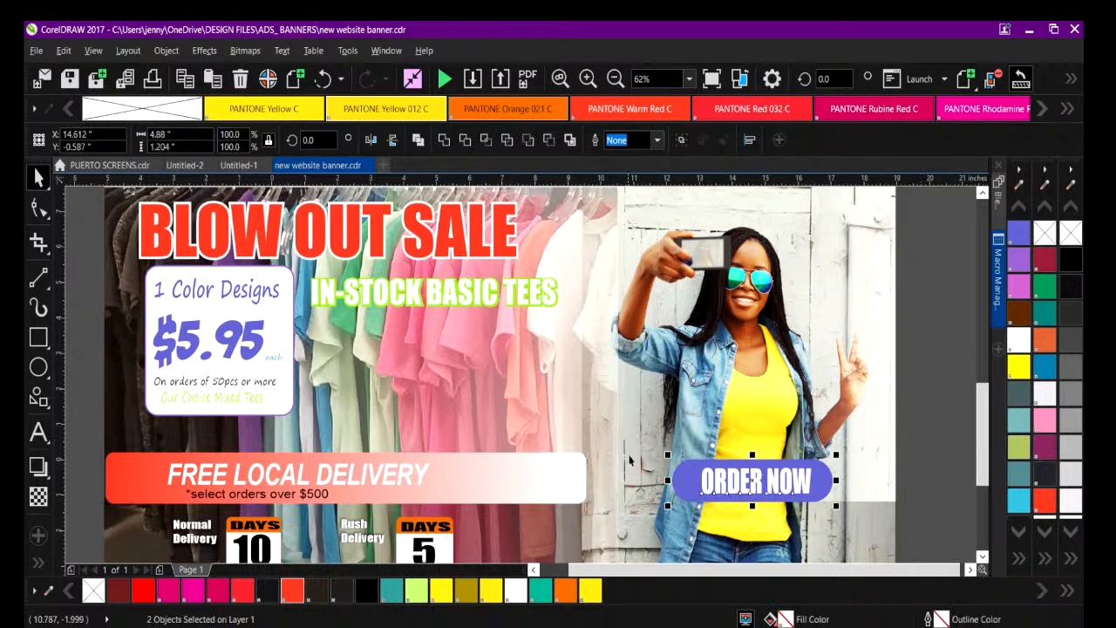
left_click_drag(667, 454, 629, 444)
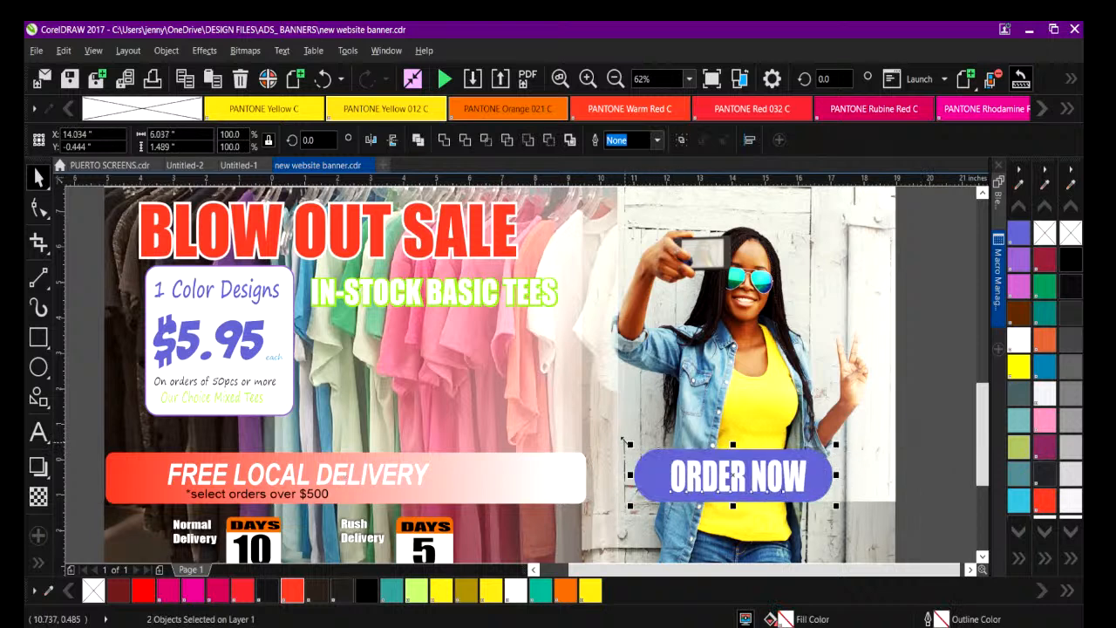
left_click(932, 458)
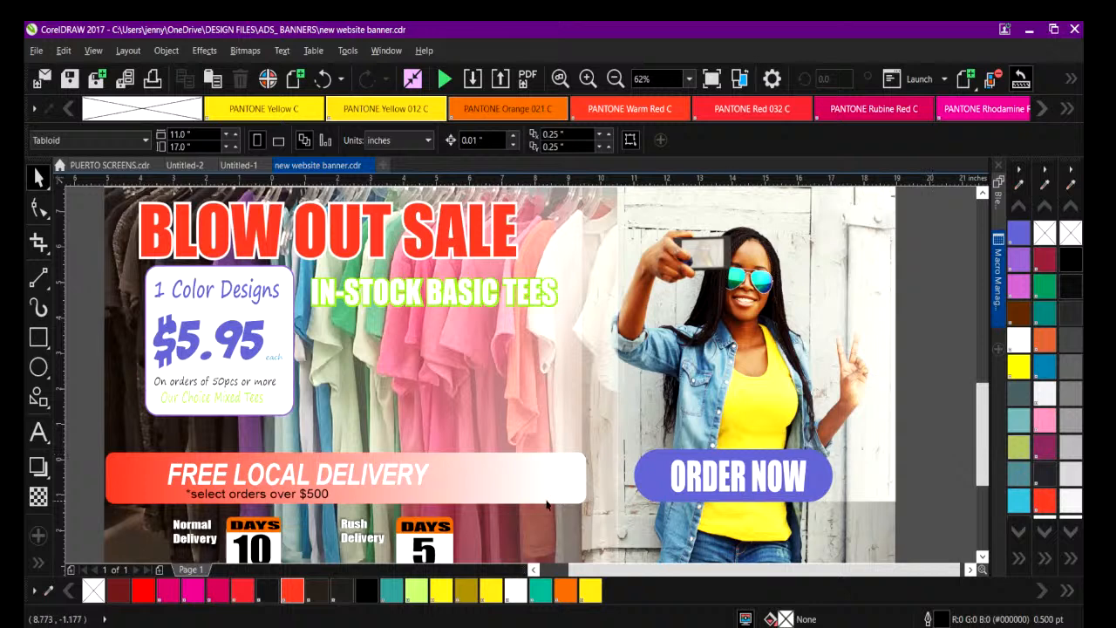
Try a solid white fill on the FREE LOCAL DELIVERY bar and undo it.
left_click(493, 479)
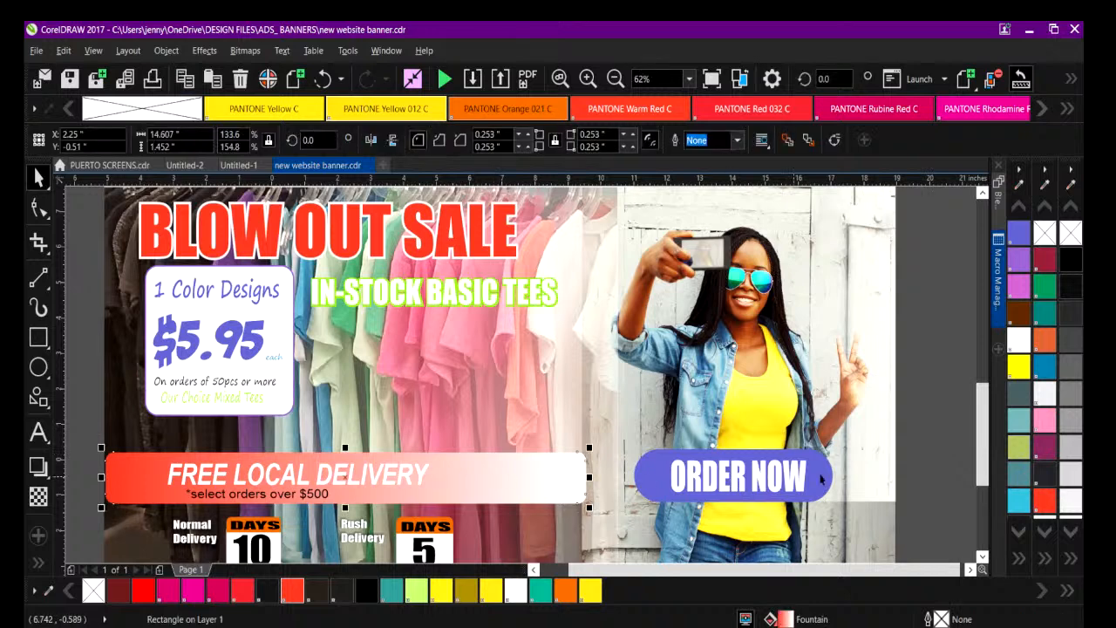
left_click(1020, 342)
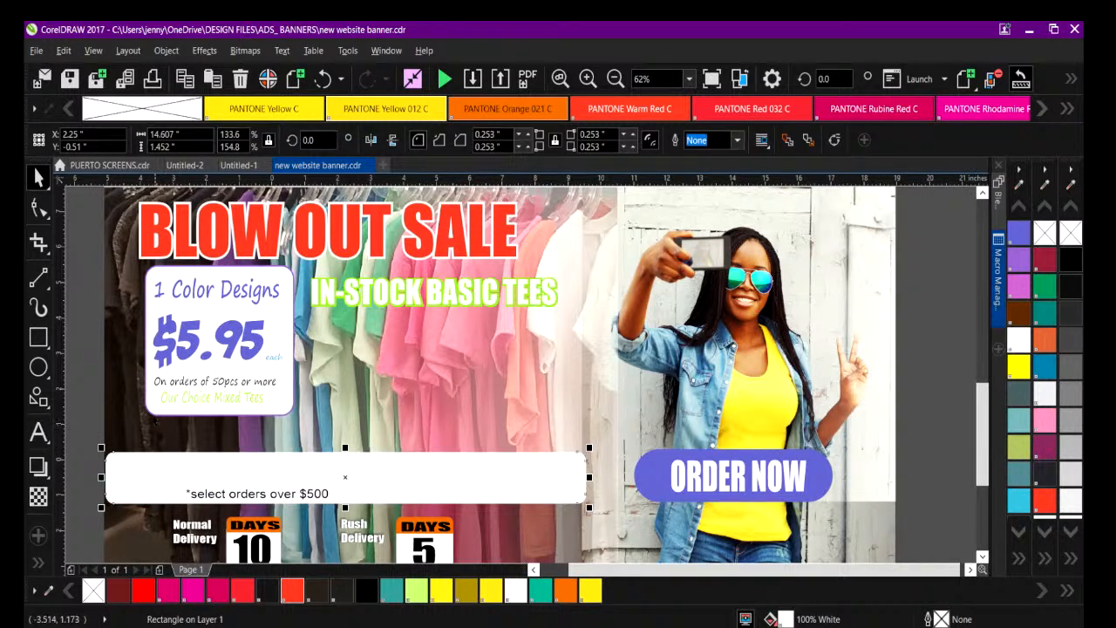
left_click(615, 79)
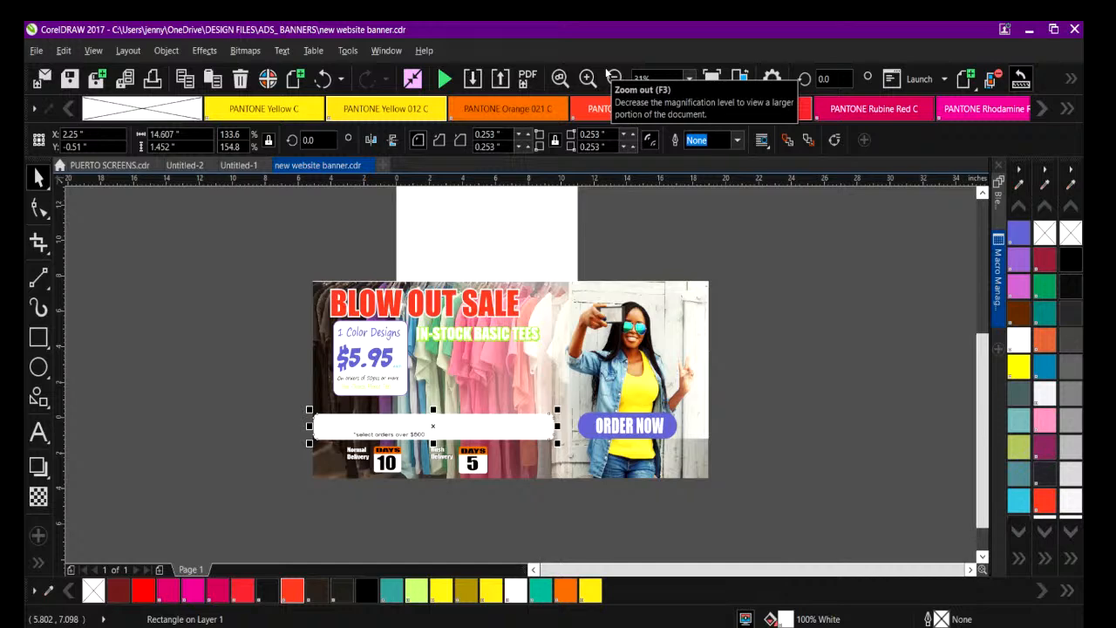
left_click(322, 79)
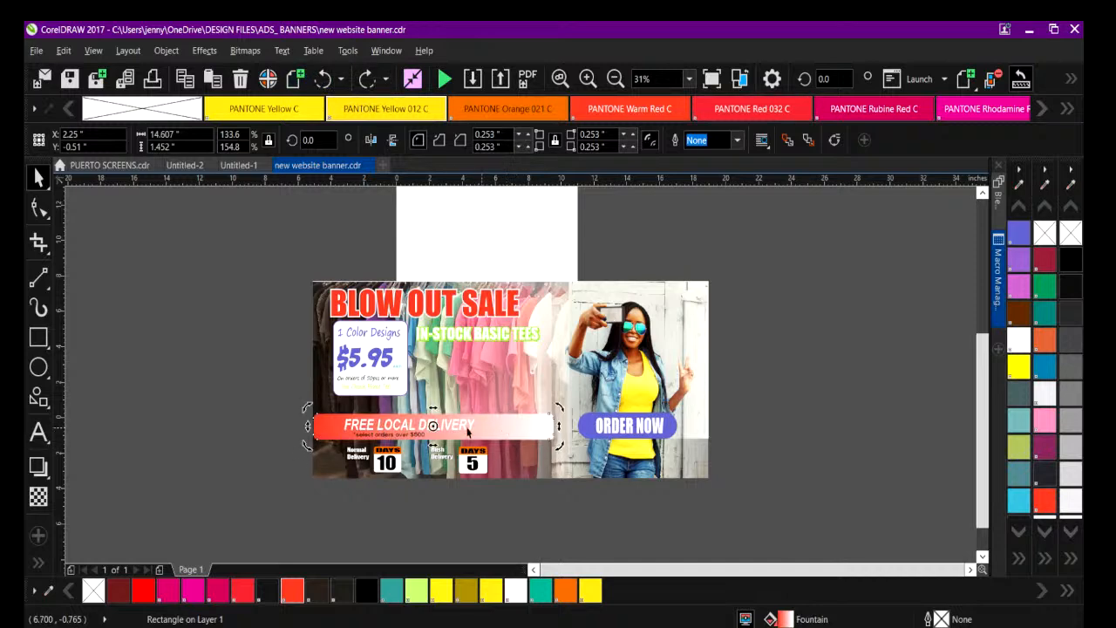
left_click(219, 428)
left_click(335, 429)
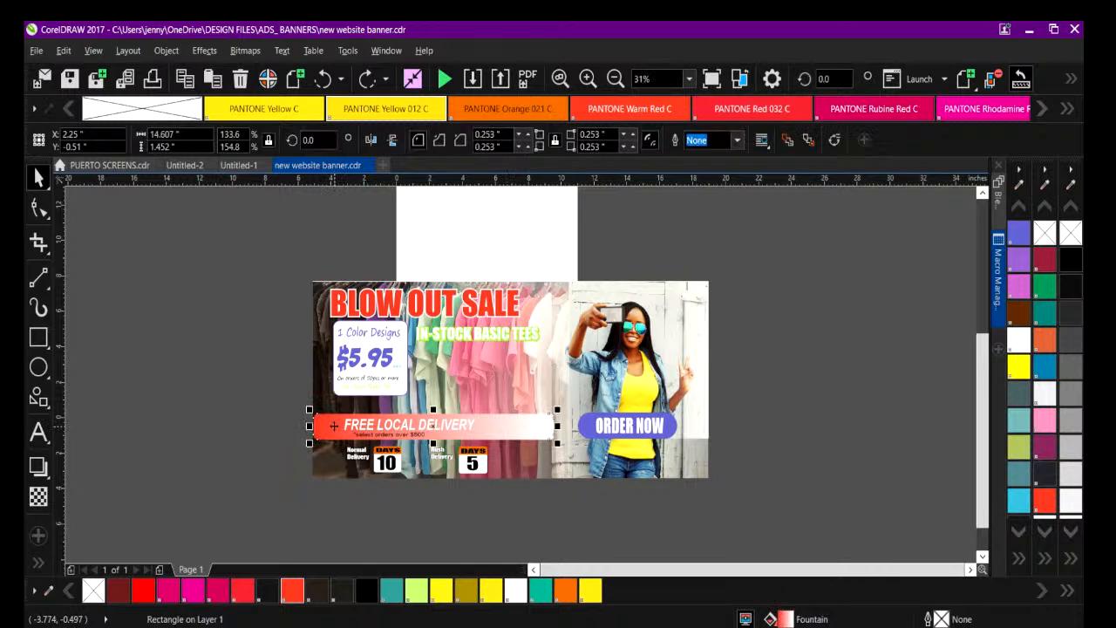
left_click(307, 409)
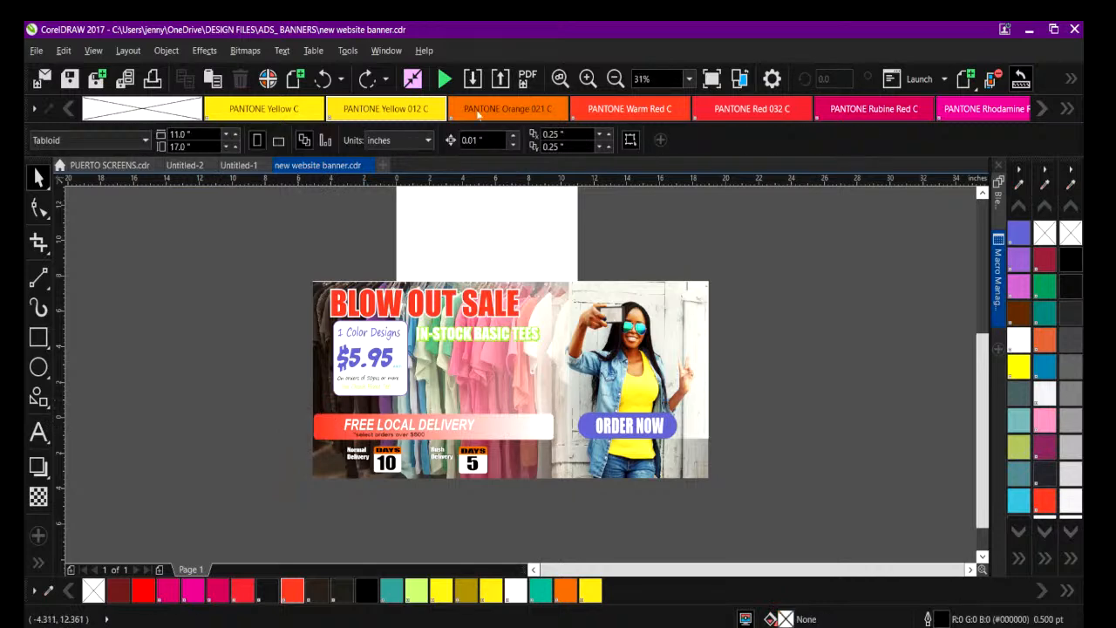
Skew the BLOW OUT SALE headline horizontally so that its letters slant slightly forward.
left_click(588, 80)
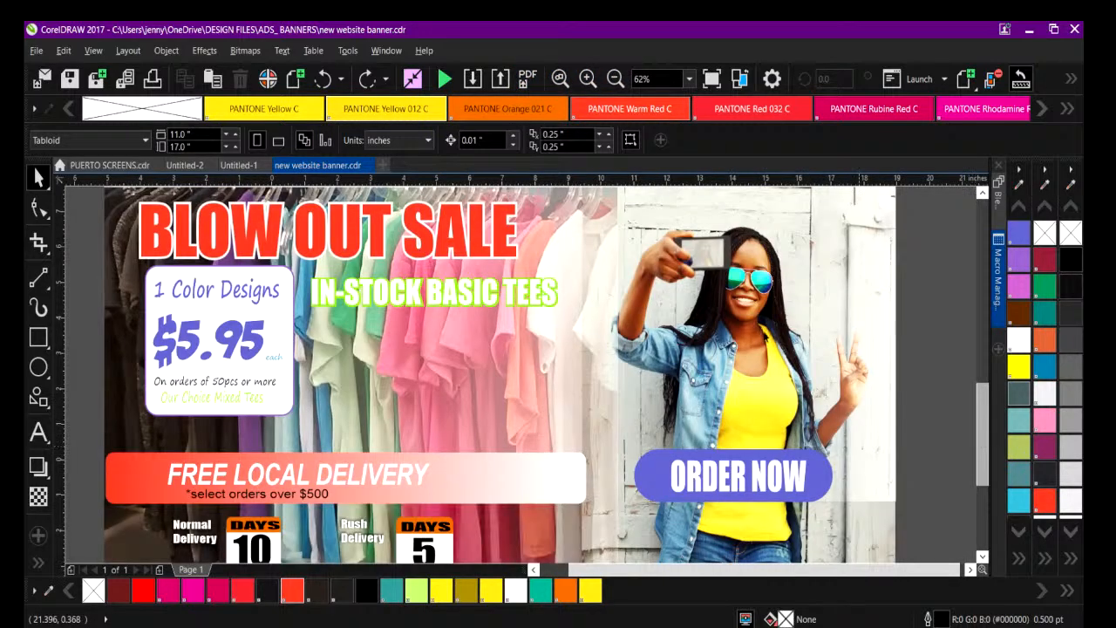
left_click(334, 228)
left_click(334, 228)
left_click_drag(328, 198, 340, 198)
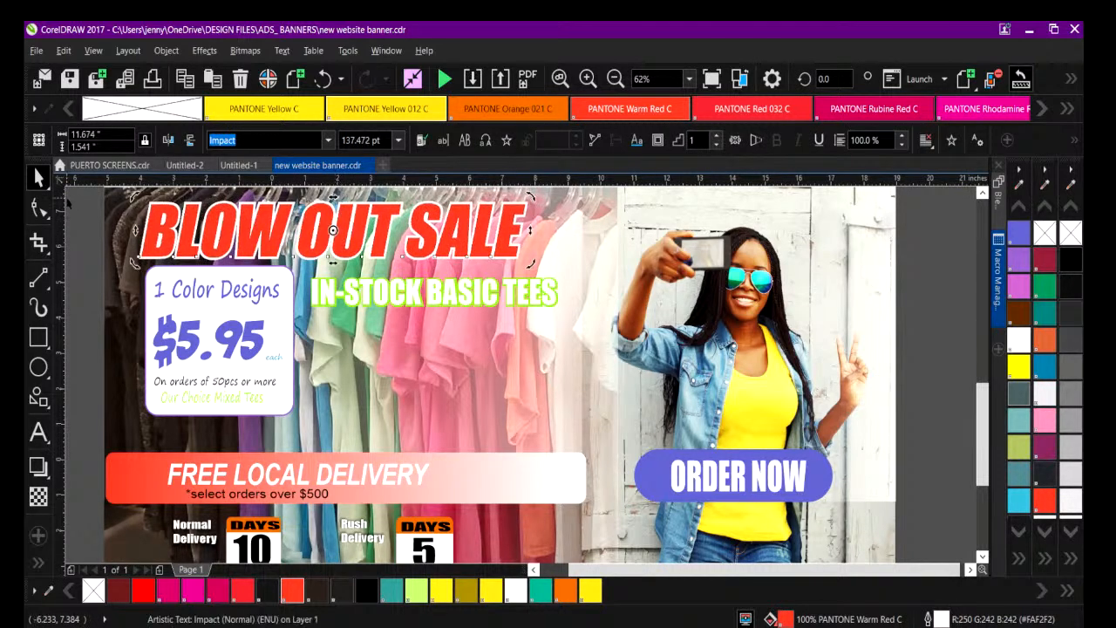
Add an exclamation mark to the end of the BLOW OUT SALE headline.
double_click(512, 223)
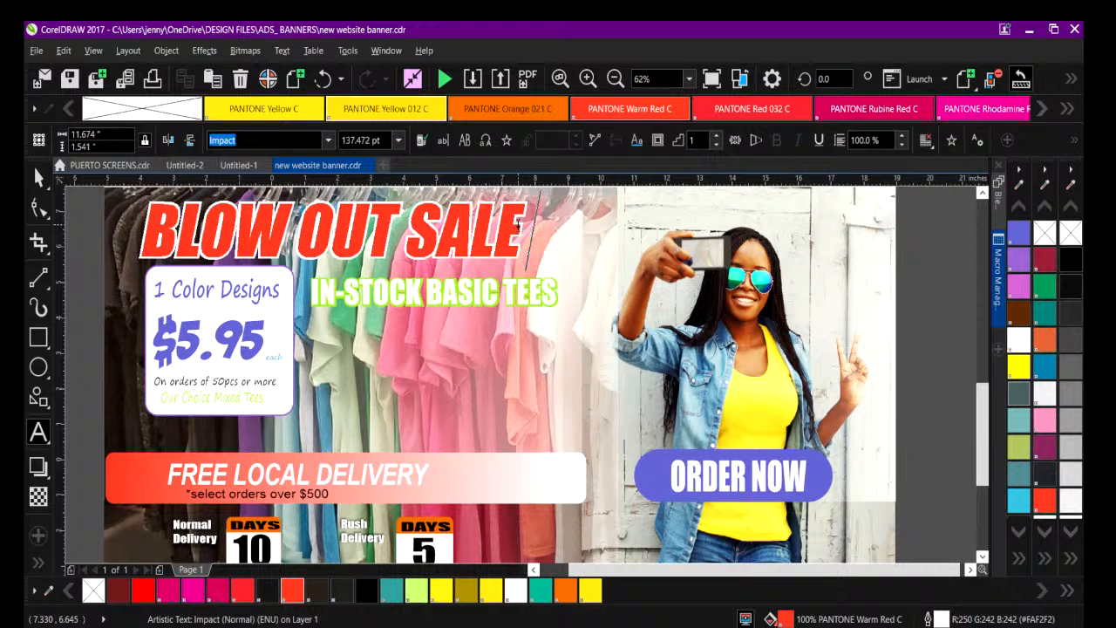
type("!")
left_click(94, 277)
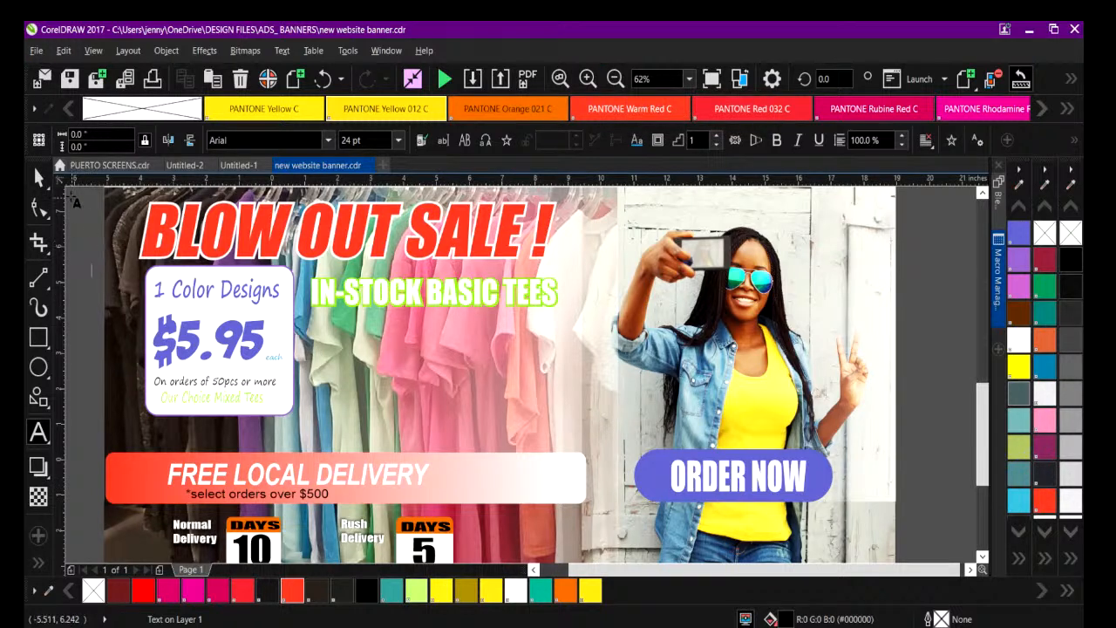
left_click(40, 178)
left_click(360, 281)
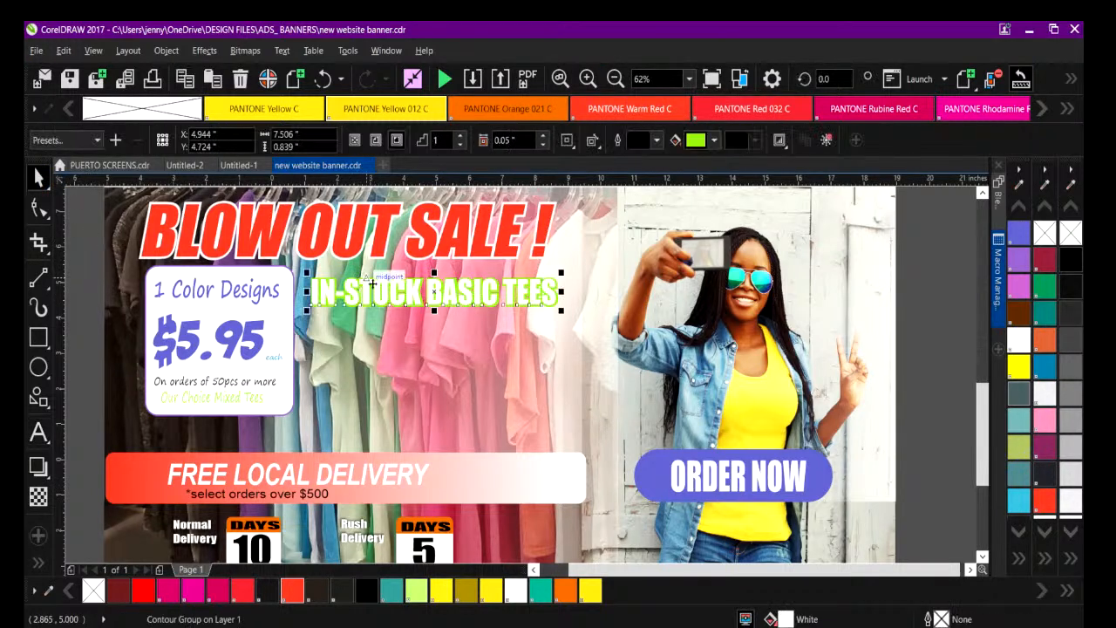
left_click(525, 378)
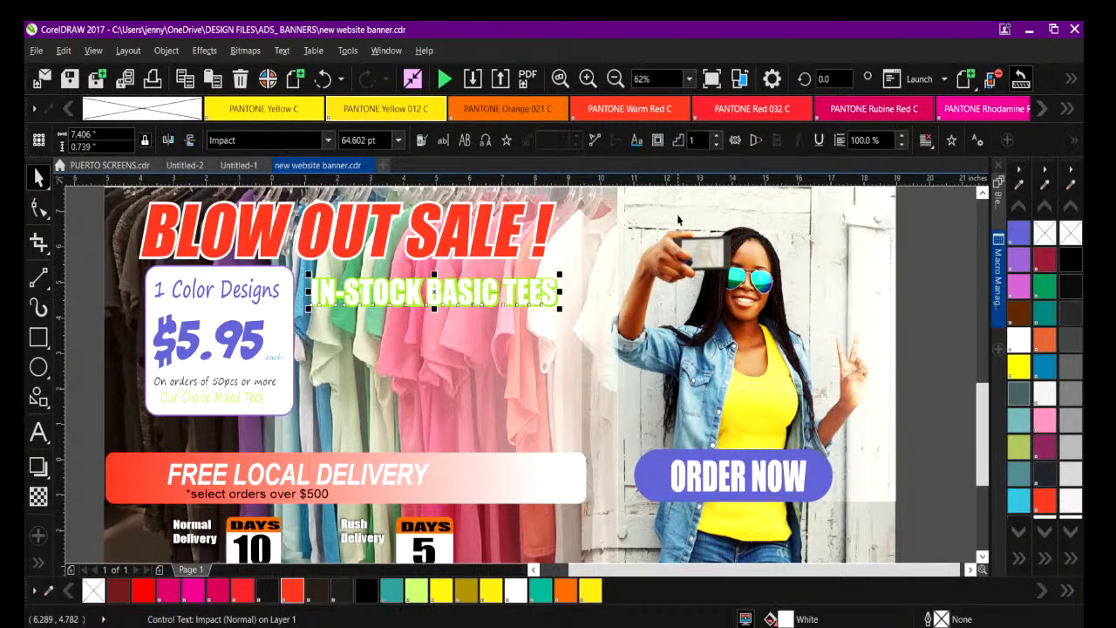
left_click(554, 316)
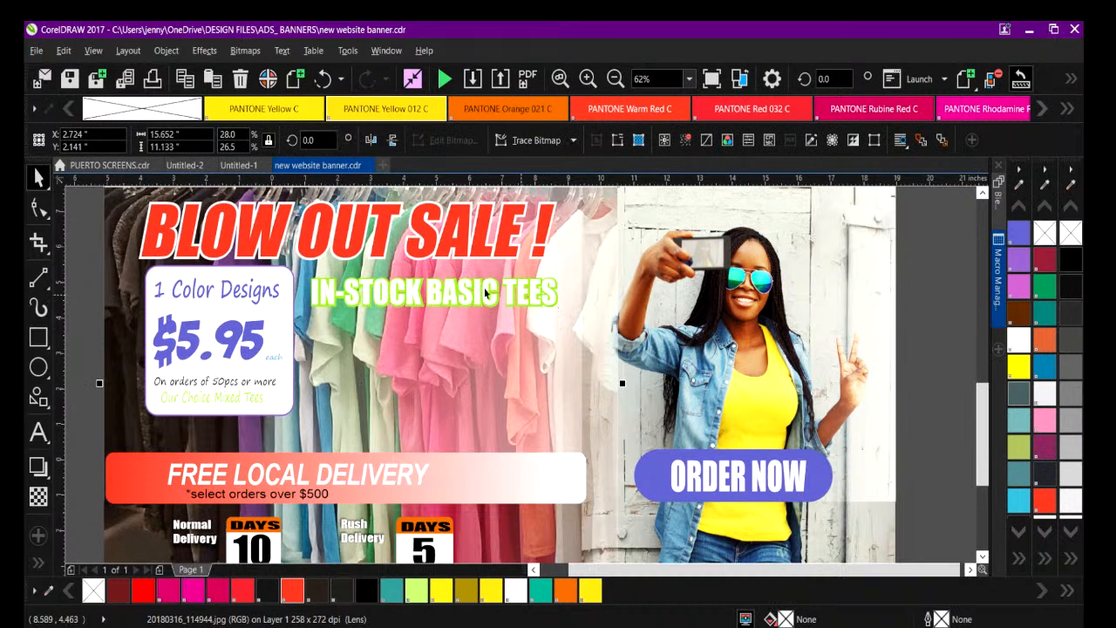
key("Escape")
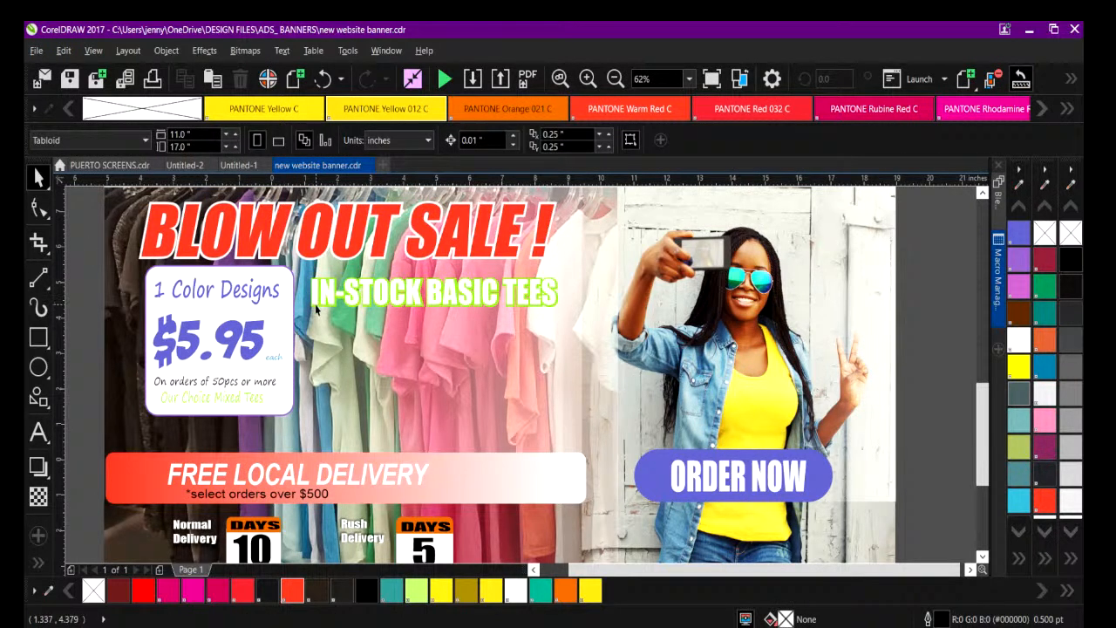
Try shifting the IN-STOCK BASIC TEES text slightly and undo the move.
left_click(318, 302)
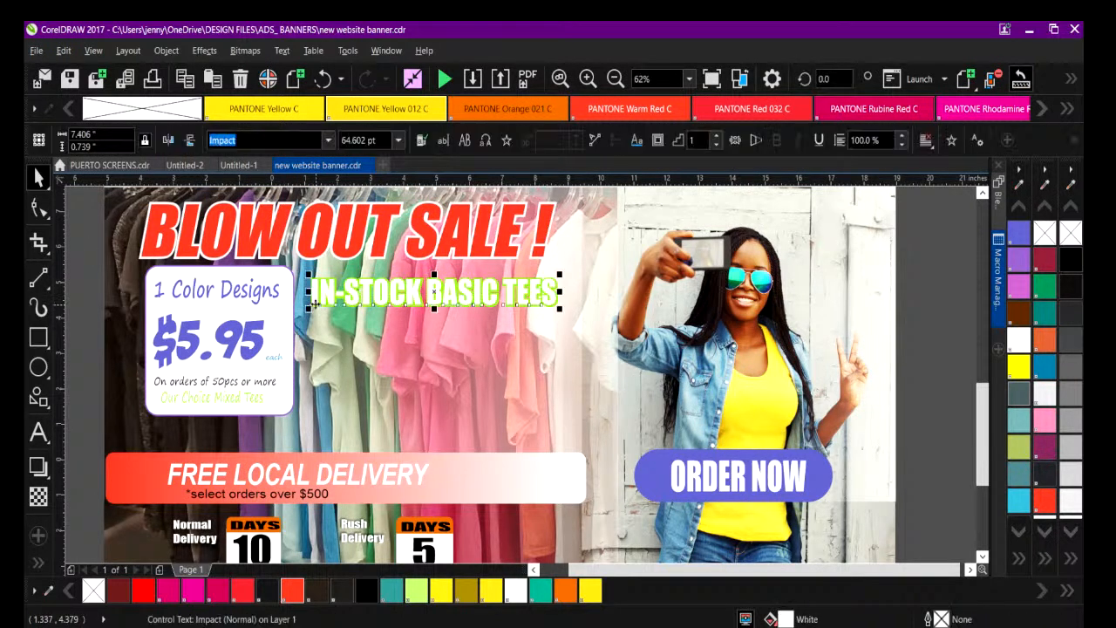
left_click(546, 310)
left_click(553, 303)
left_click_drag(554, 303, 550, 306)
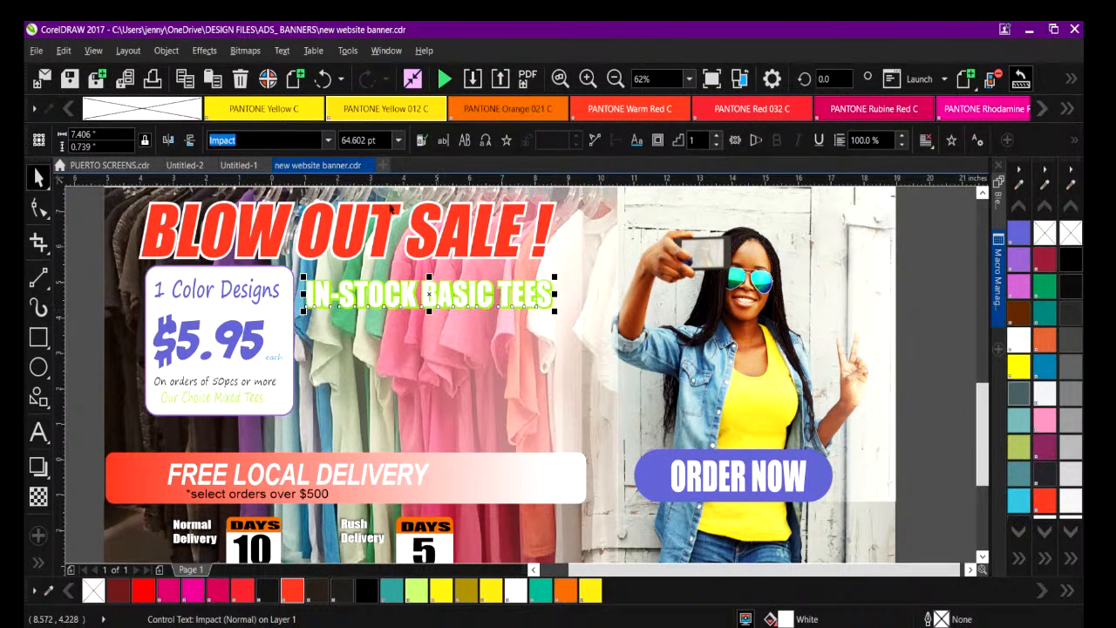
left_click(323, 79)
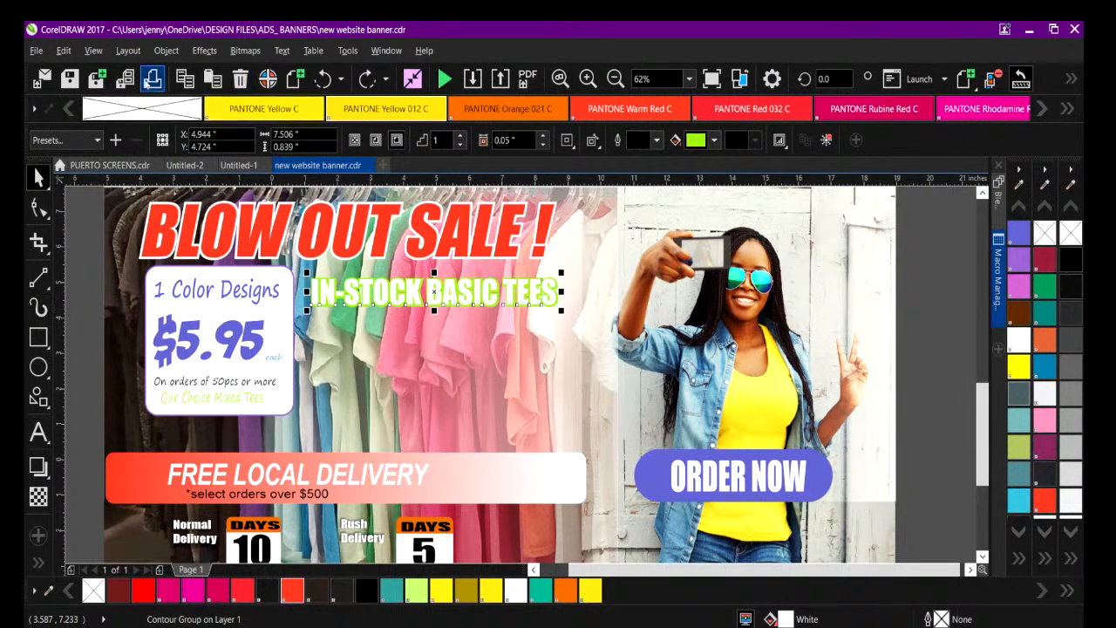
Break the contour group of the IN-STOCK BASIC TEES text apart and clear the selection.
left_click(169, 51)
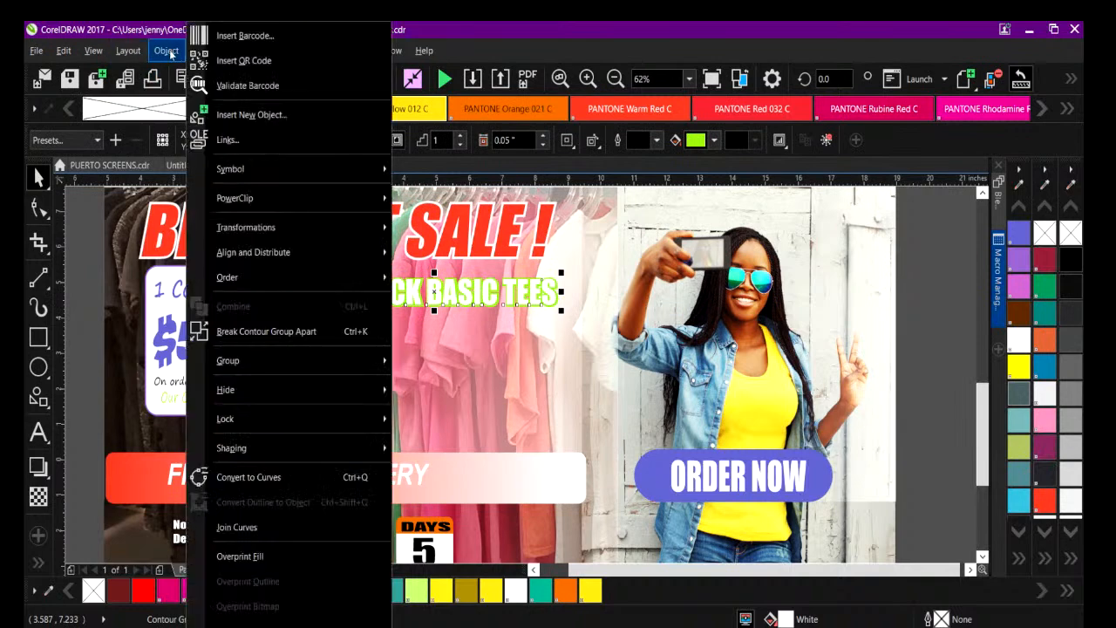
left_click(255, 332)
left_click(75, 249)
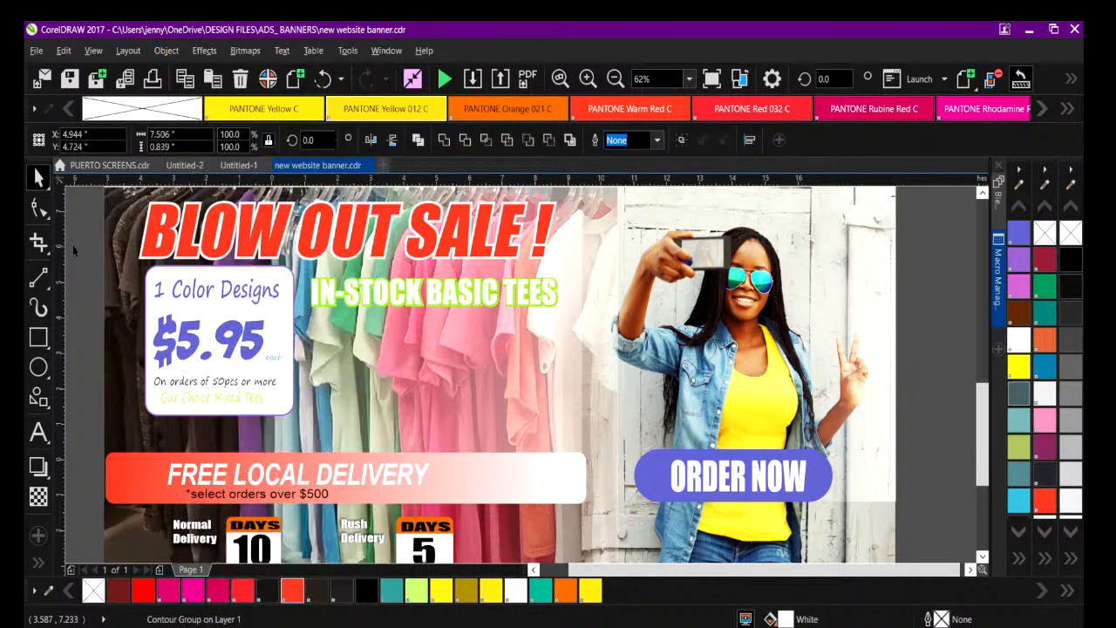
Try a PANTONE Orange 021 C fill on the IN-STOCK BASIC TEES text and undo it.
left_click(556, 304)
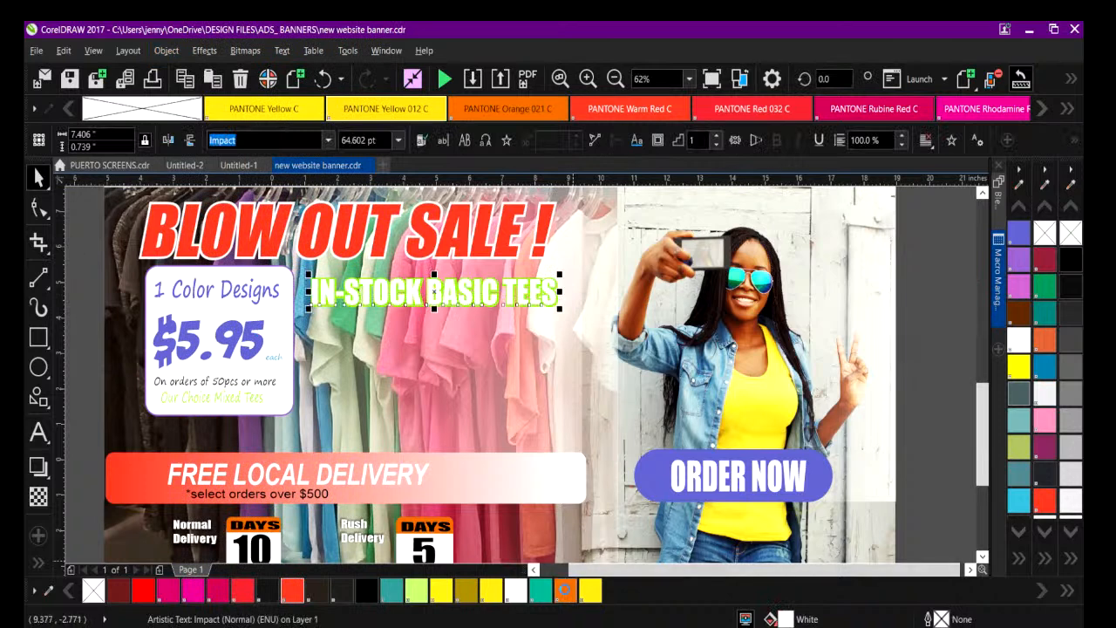
left_click(565, 591)
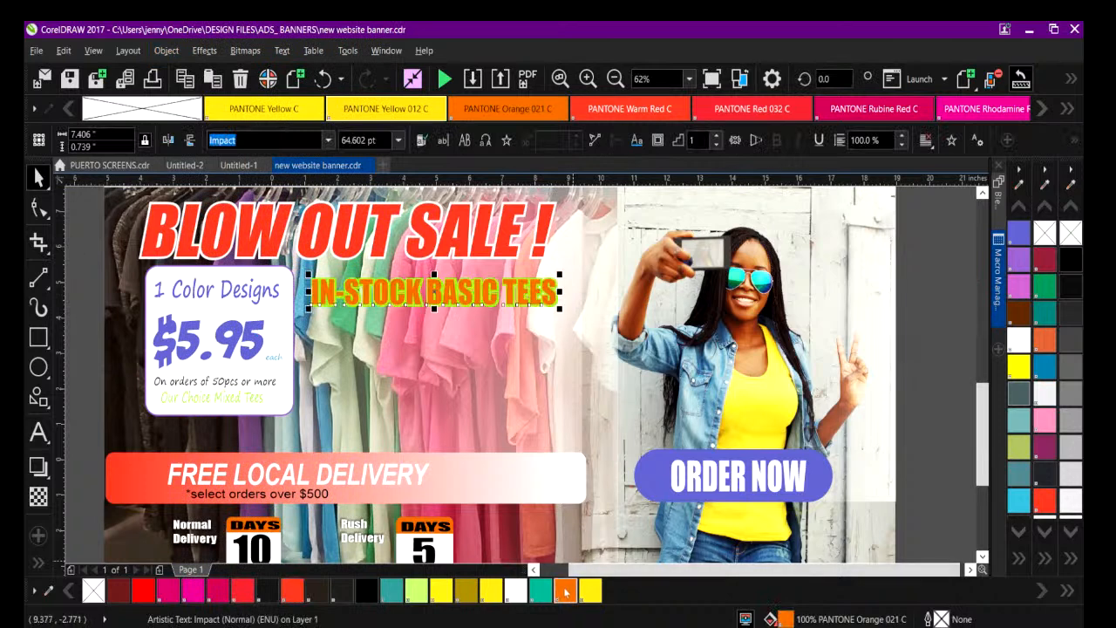
left_click(323, 80)
left_click(544, 357)
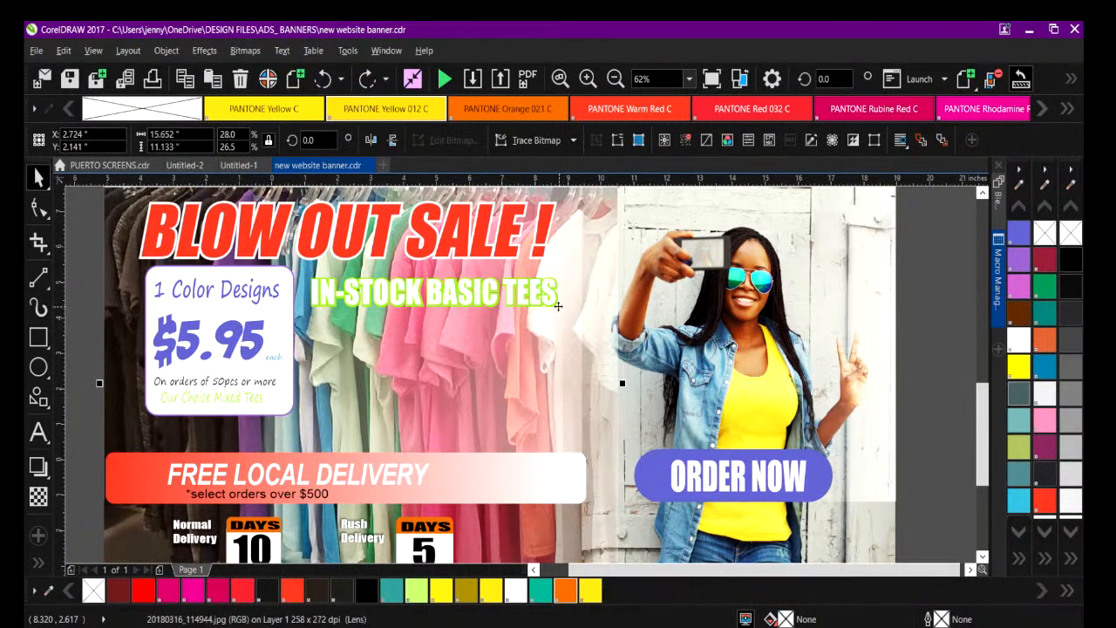
Break the IN-STOCK BASIC TEES text apart and move the word IN-STOCK down to expose its green contour.
left_click(558, 305)
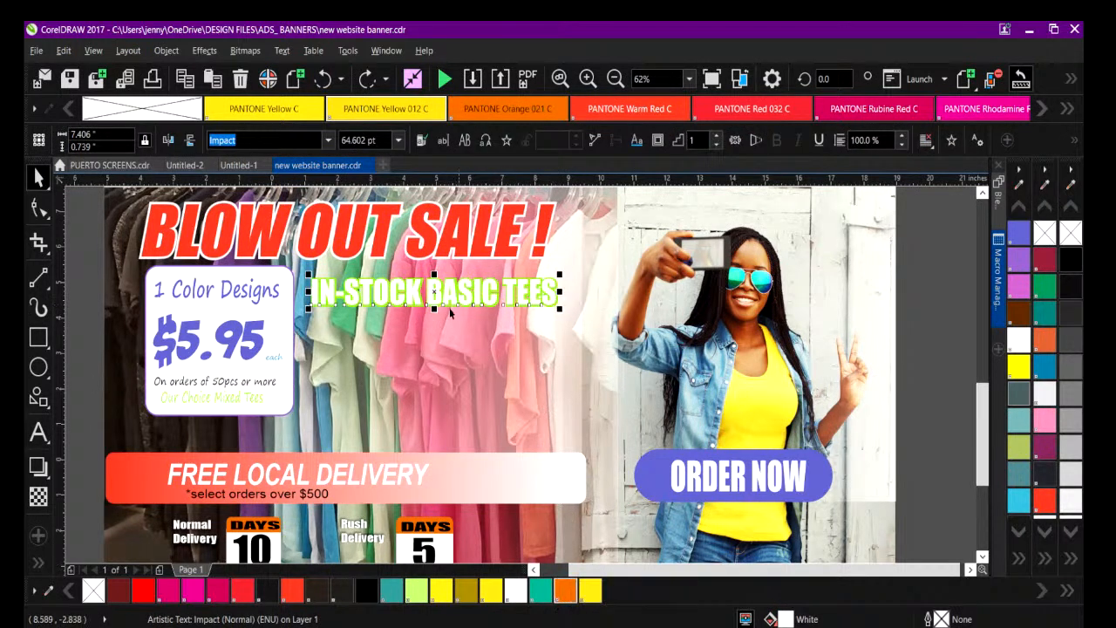
left_click(165, 50)
left_click(218, 331)
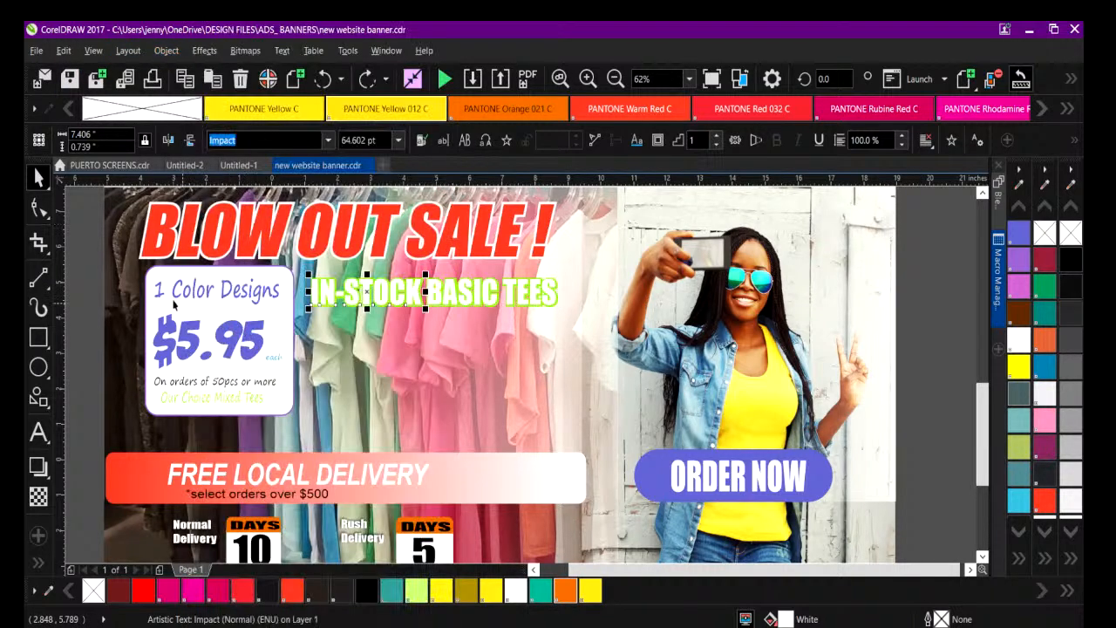
left_click(74, 280)
left_click(421, 282)
left_click_drag(421, 282, 421, 299)
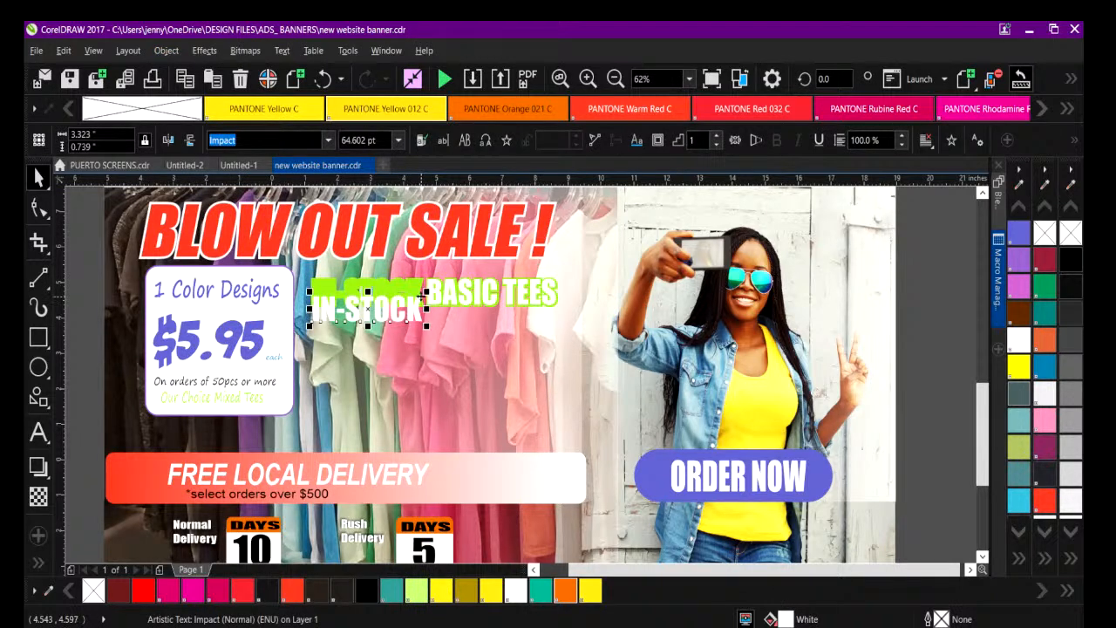
Fill the green contour shape behind IN-STOCK BASIC TEES with PANTONE Orange 021 C and deselect it.
left_click(402, 284)
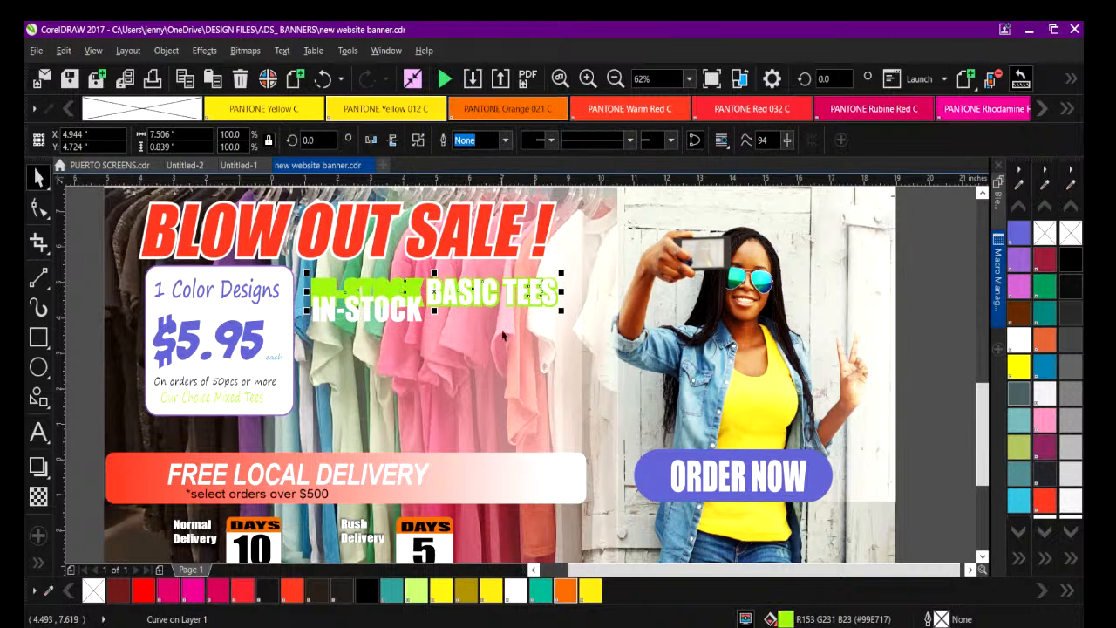
left_click(565, 590)
left_click(367, 377)
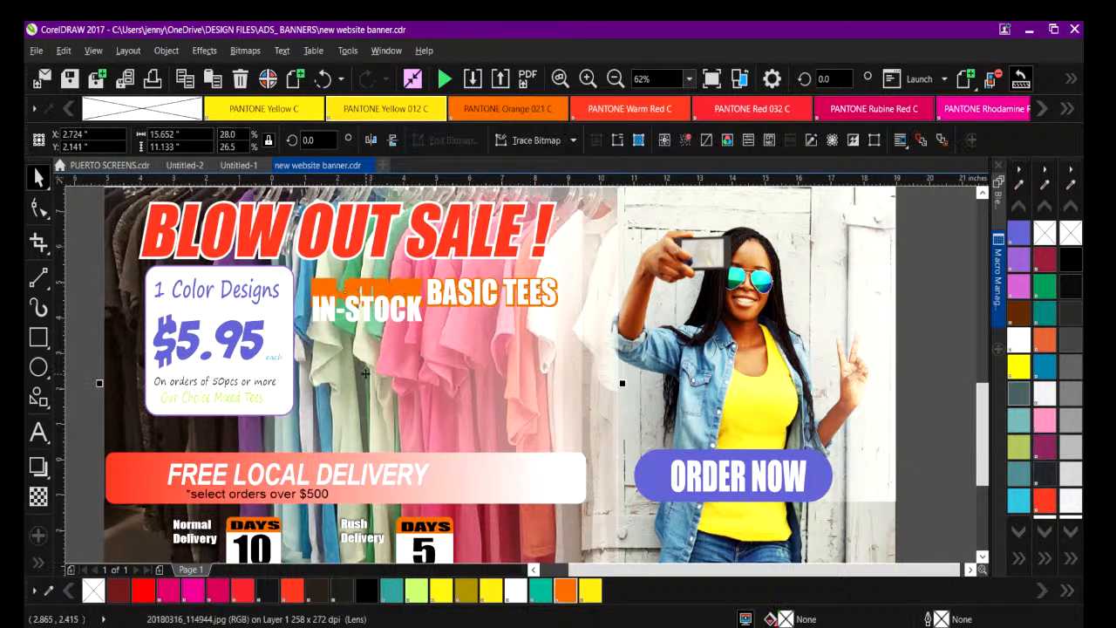
Move the word IN-STOCK back onto its orange contour, nudging it into line with BASIC TEES.
left_click(353, 311)
left_click_drag(353, 311, 357, 299)
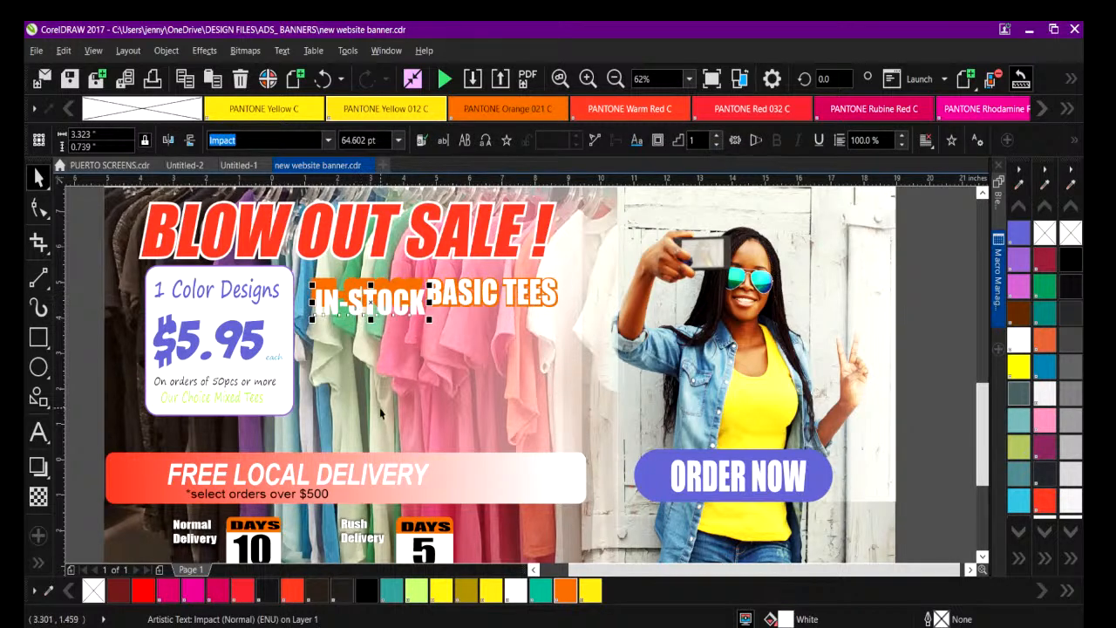
key("Up")
key("Up")
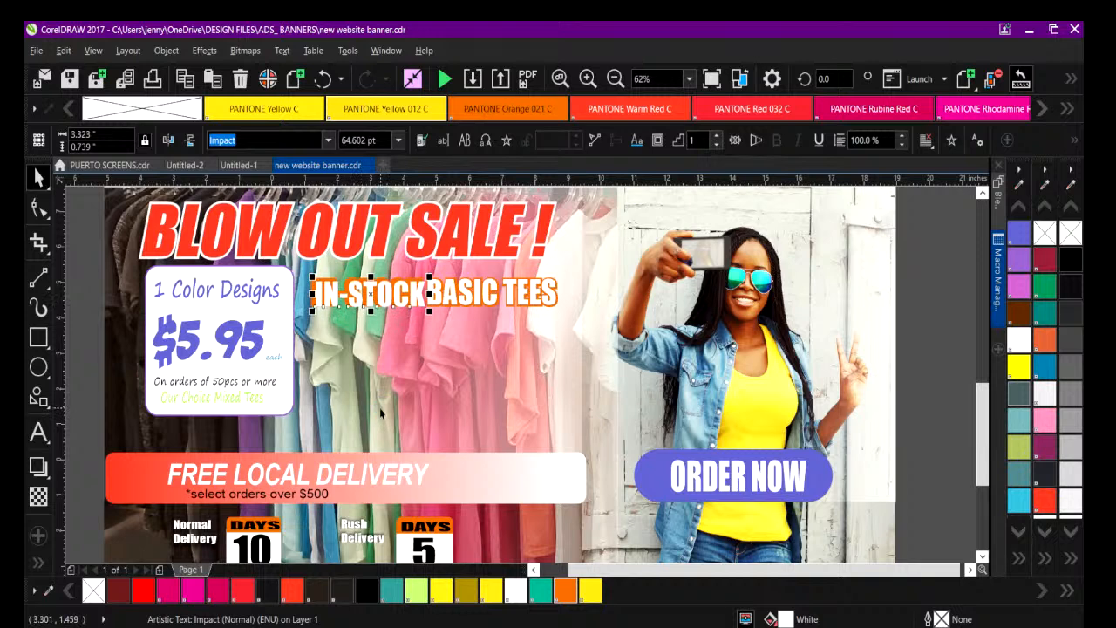
key("Left")
key("Left")
key("Left")
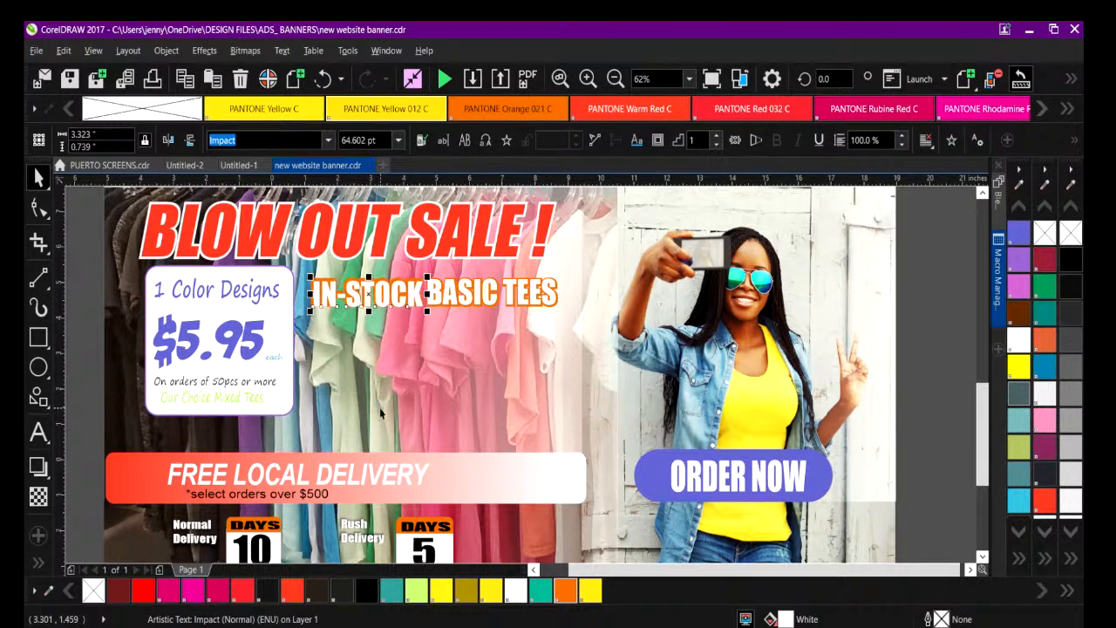
key("Up")
key("Up")
key("Up")
key("Left")
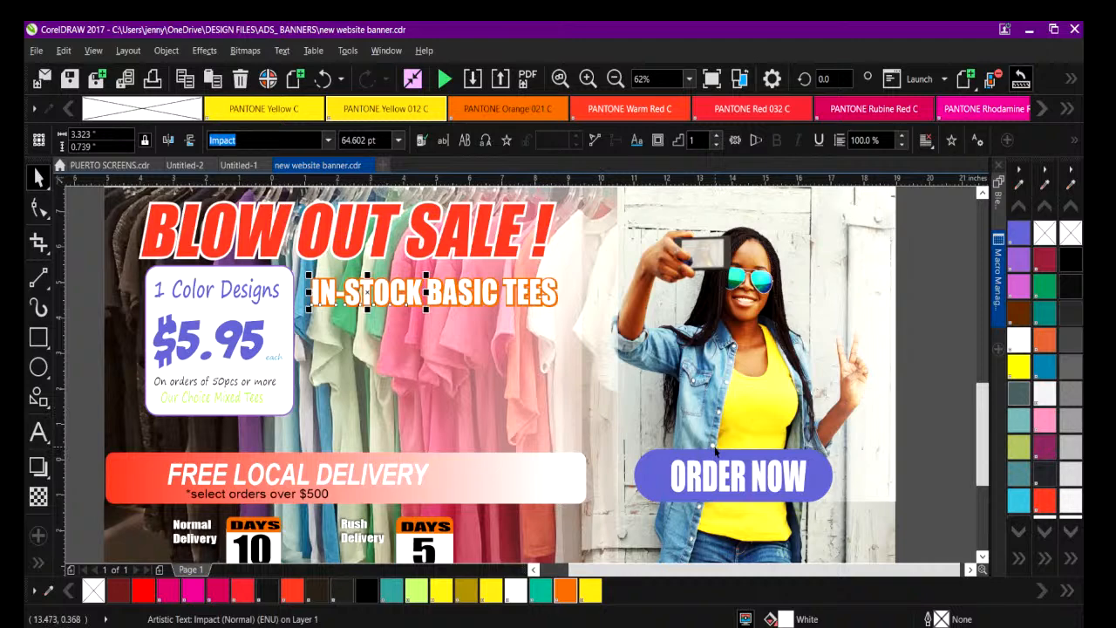
Select all the objects of the banner and open the export dialog for them.
left_click(615, 79)
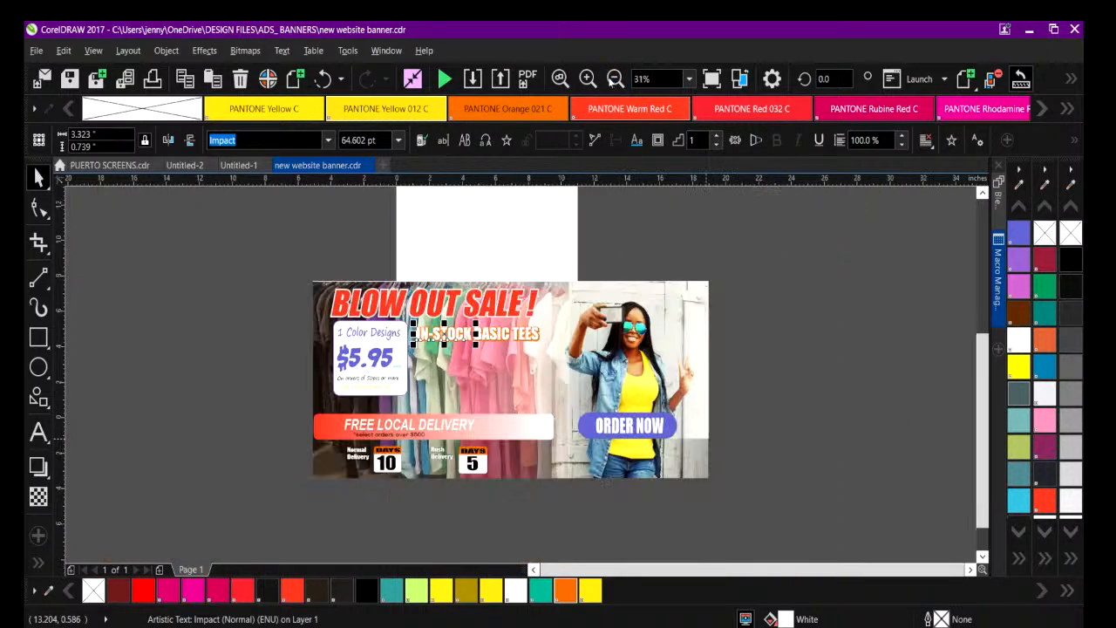
left_click_drag(279, 250, 842, 554)
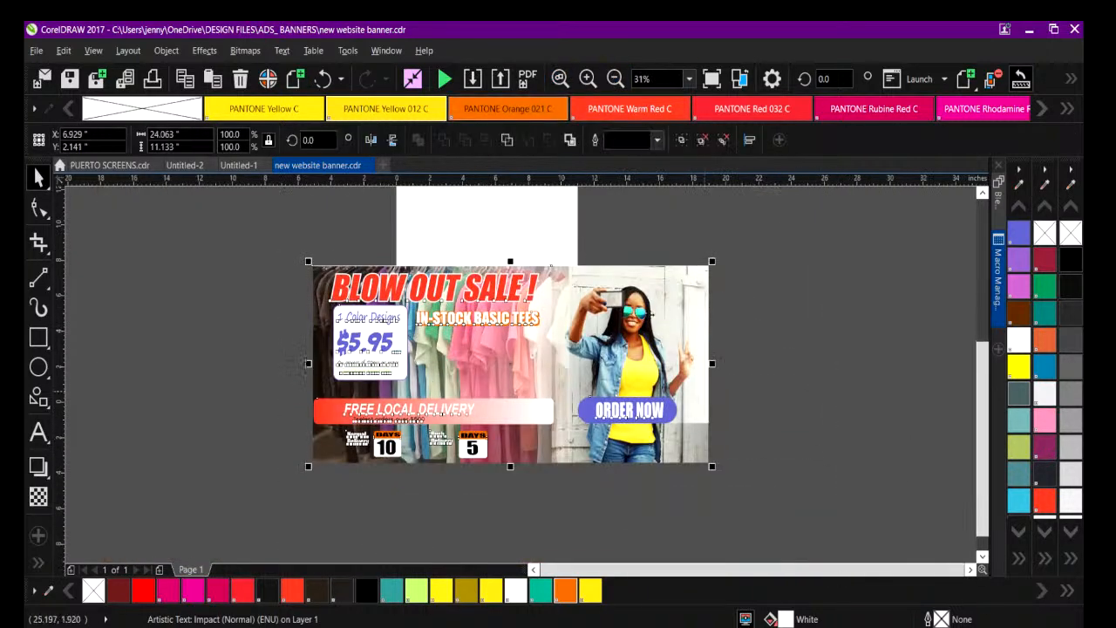
left_click(232, 424)
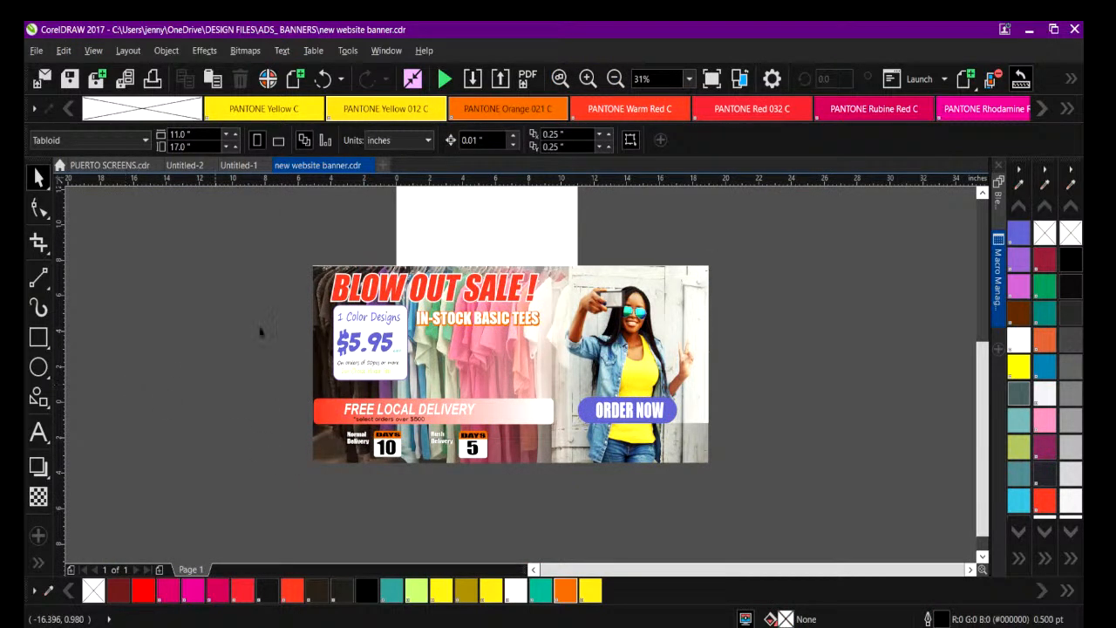
left_click_drag(291, 246, 873, 537)
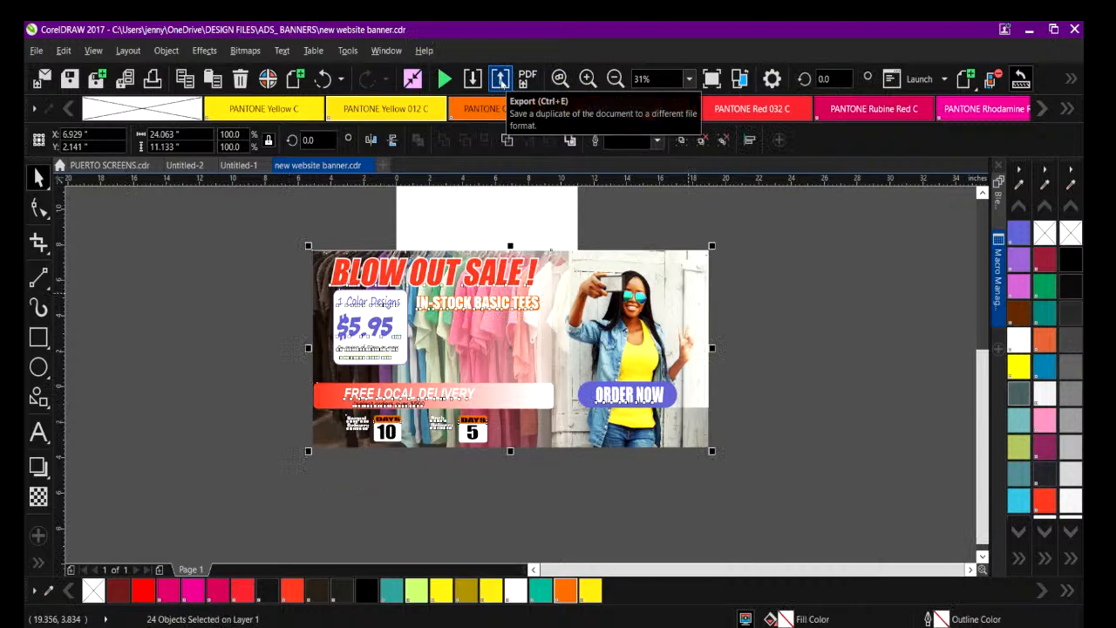
left_click(500, 80)
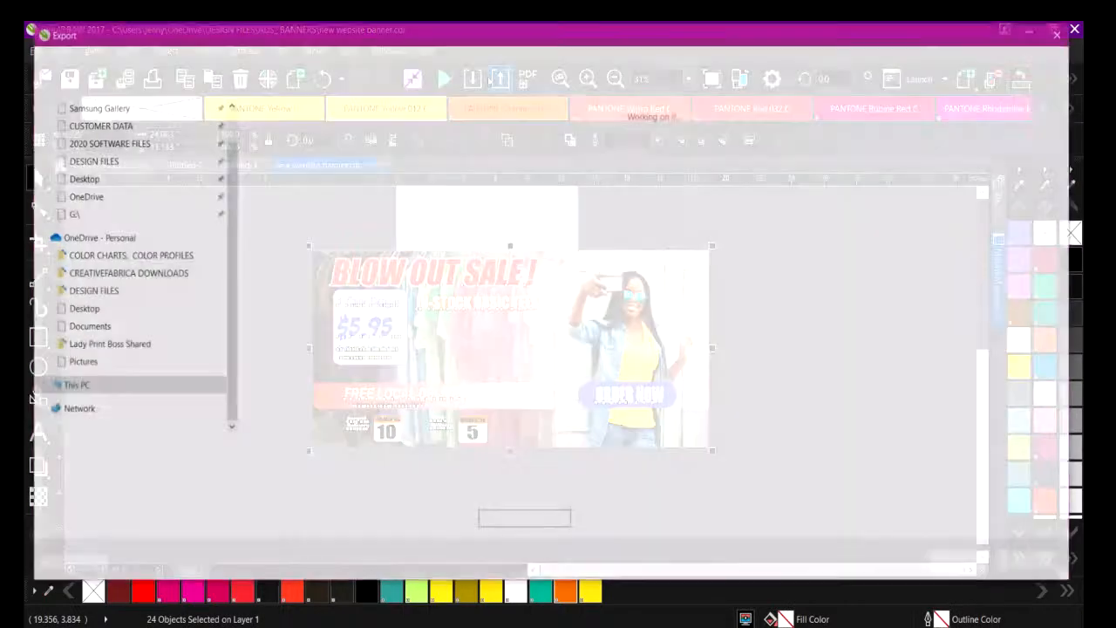
Export the banner to the Desktop as a PNG file named 2023 TSD TOP BANNER, accepting the PNG settings.
left_click_drag(209, 450, 63, 446)
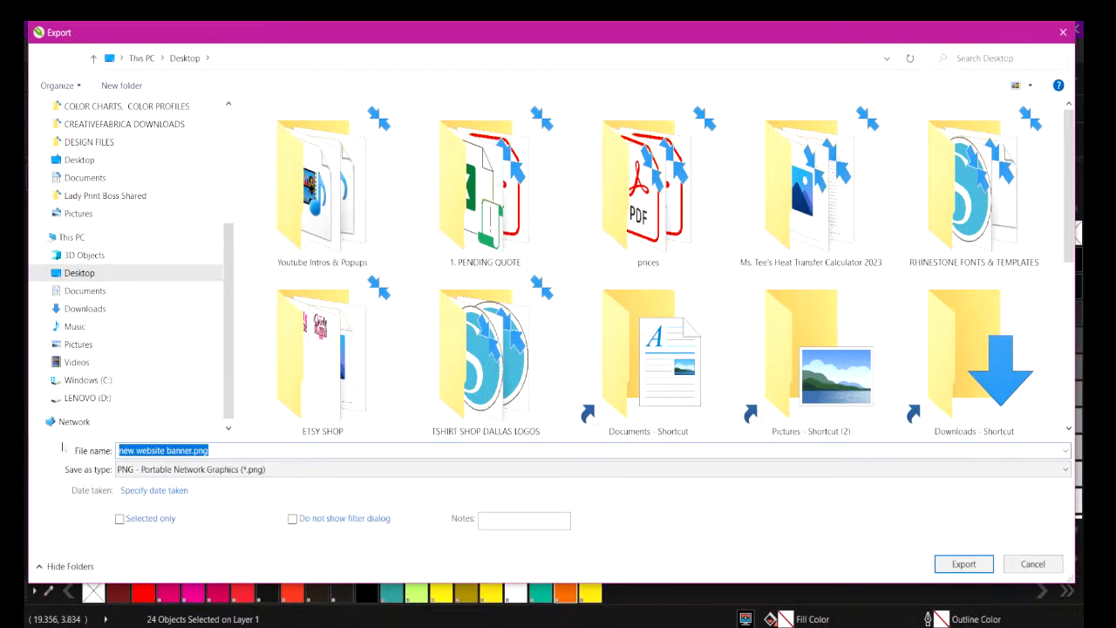
type("2023 ")
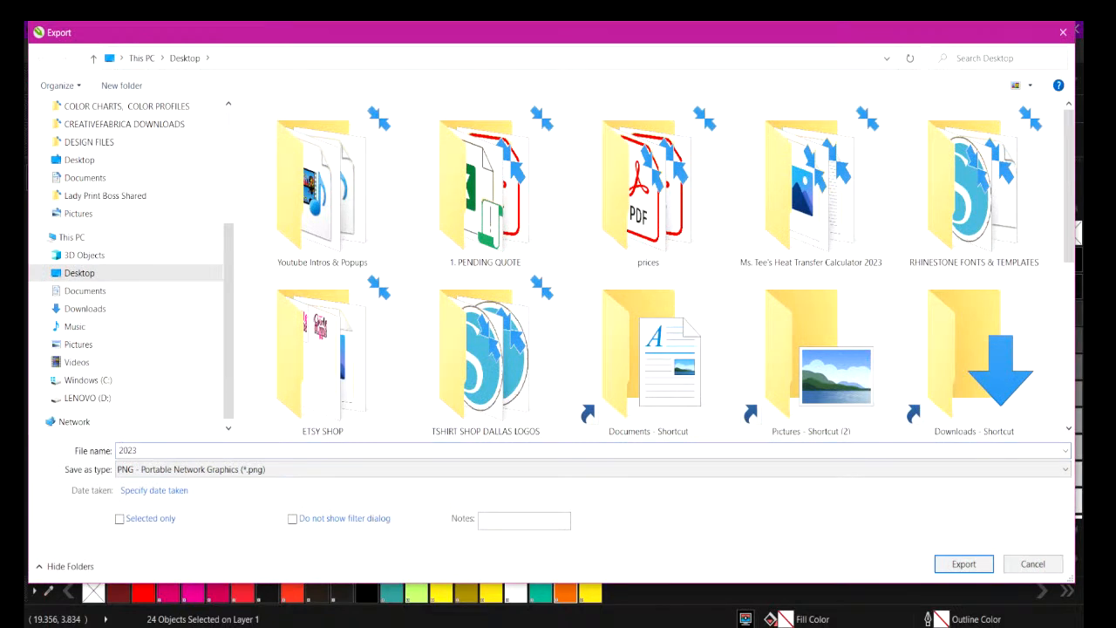
type("TSD TOP BANNER")
left_click(964, 564)
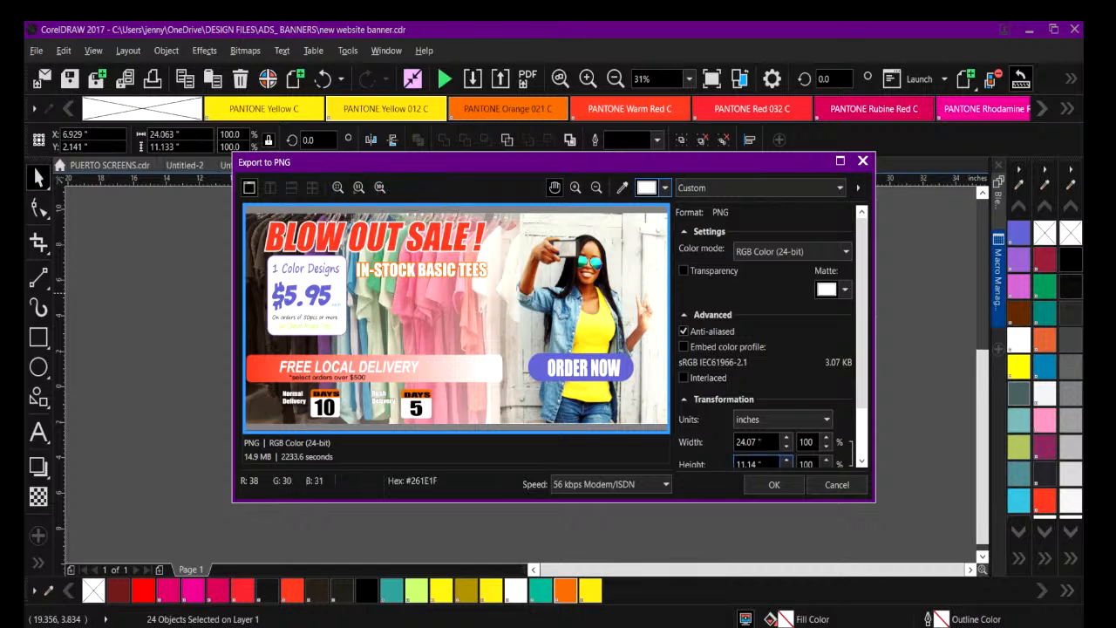
left_click(773, 485)
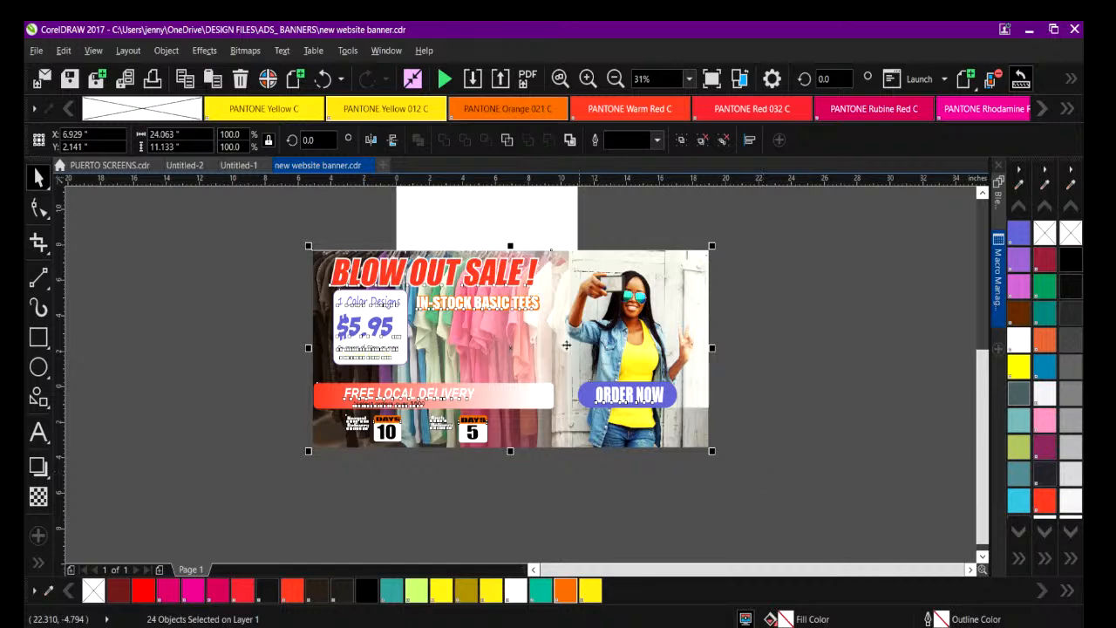
Switch to the Chrome window showing the tshirtshopdallas.com website and maximize it.
left_click(634, 626)
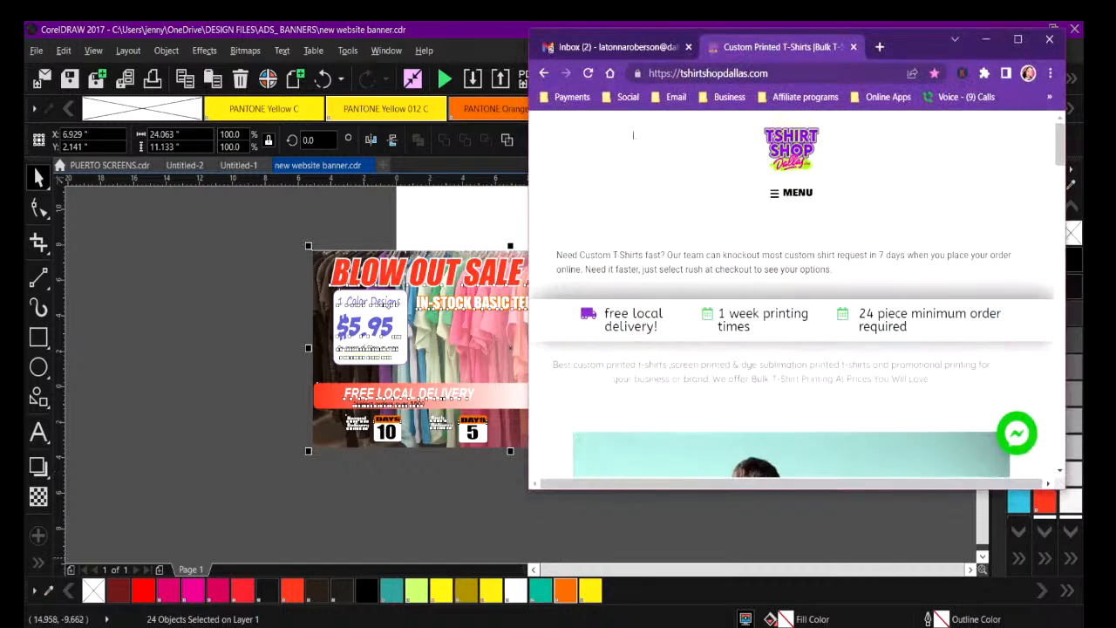
left_click_drag(918, 48, 484, 78)
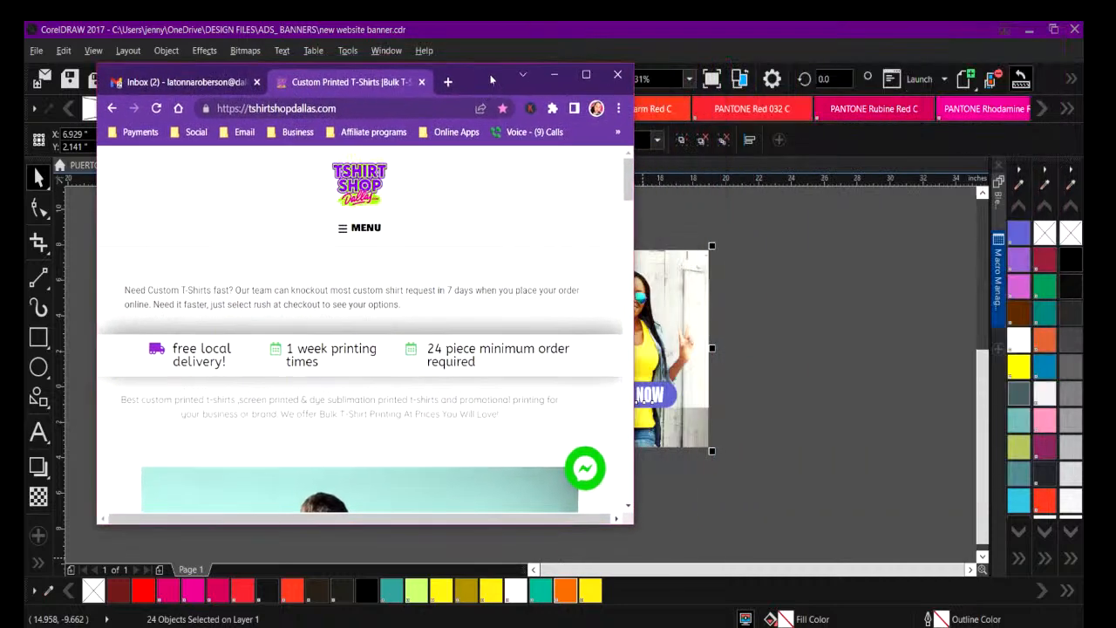
left_click(588, 74)
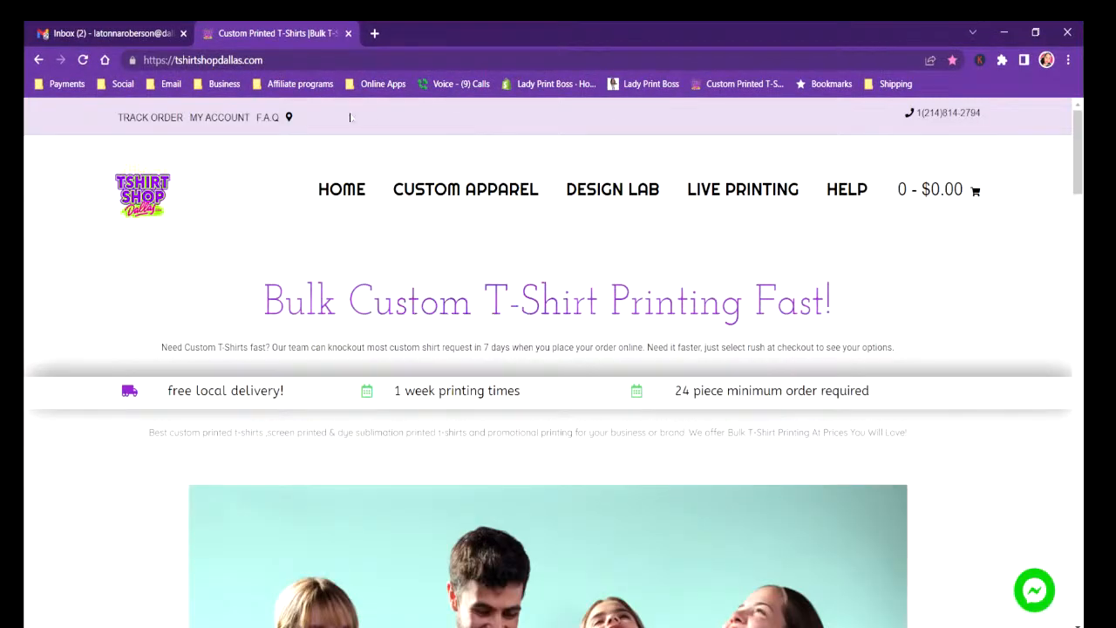
Go to the website's admin address by extending the current URL to tshirtshopdallas.com/admin.
triple_click(261, 60)
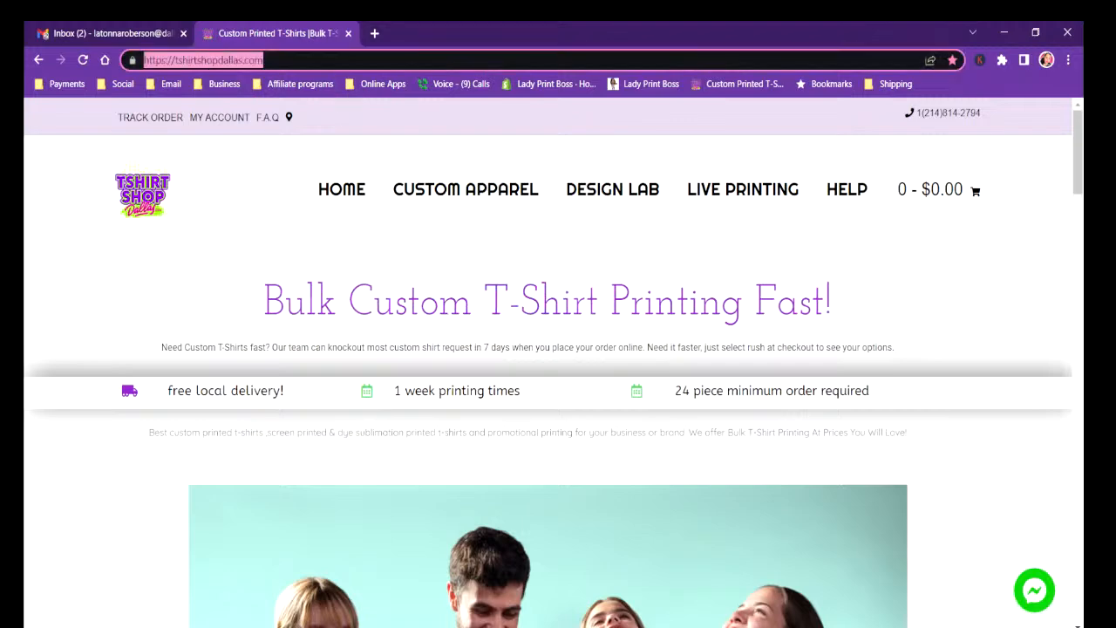
left_click(265, 60)
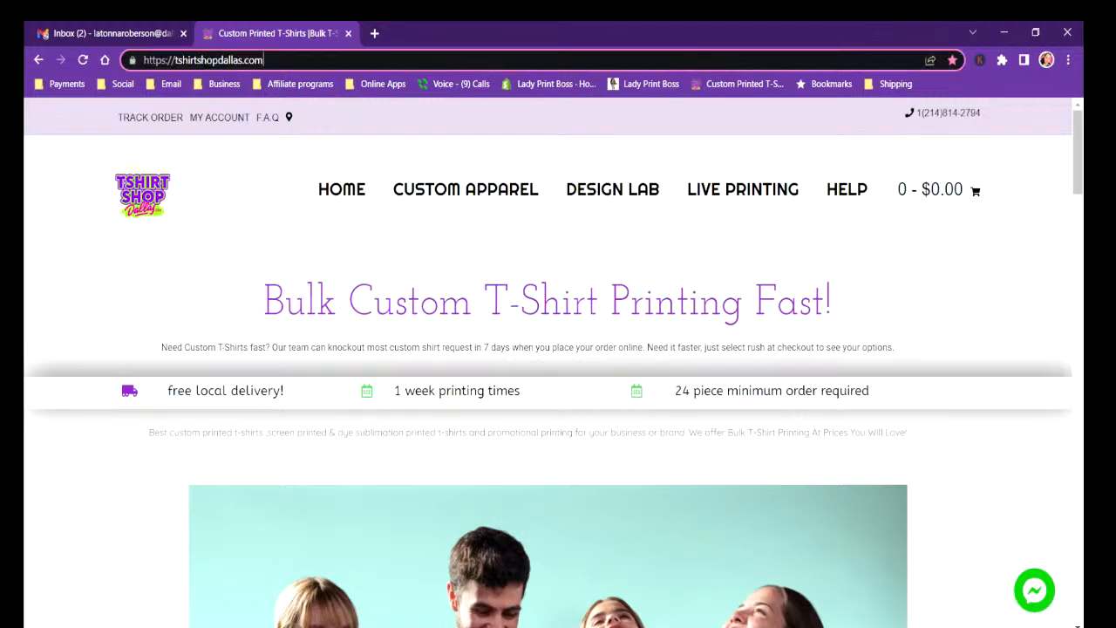
type("/ADN")
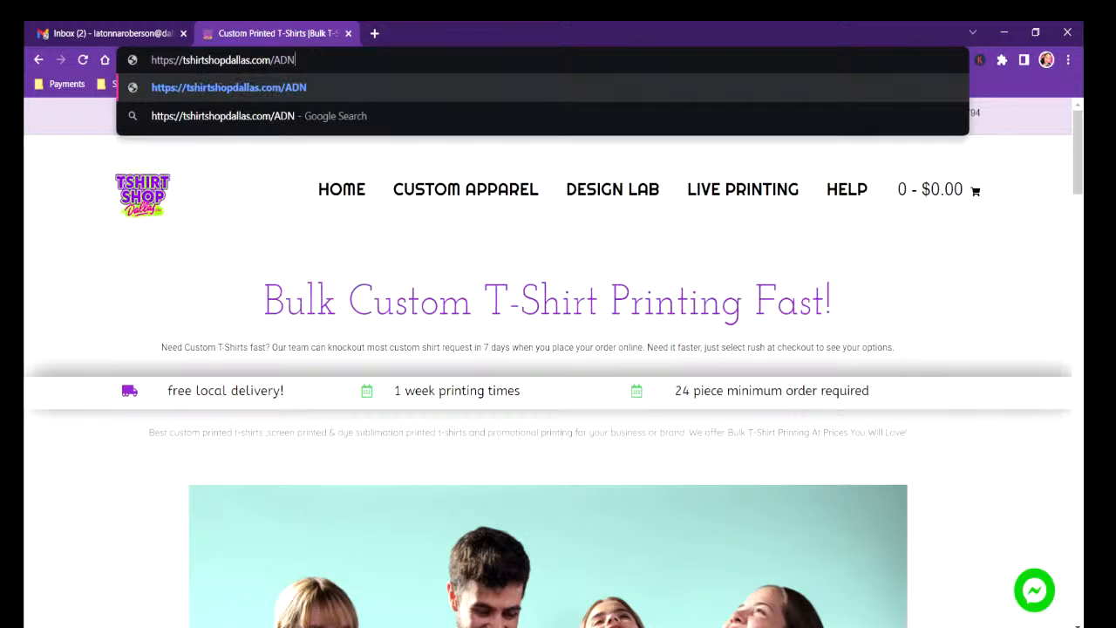
key("BackSpace")
key("BackSpace")
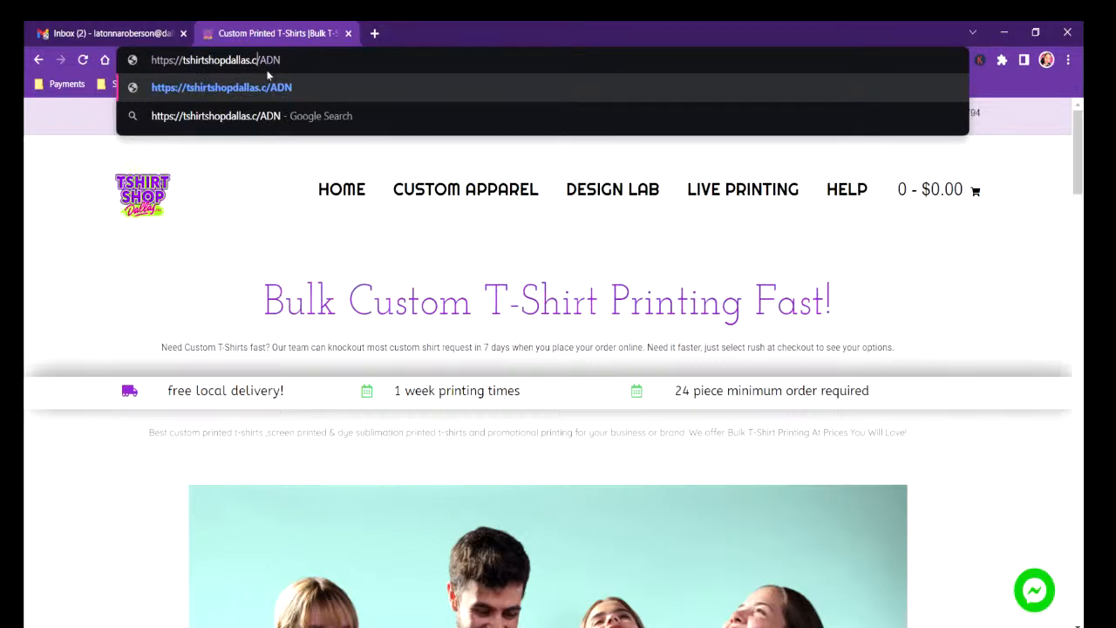
key("End")
key("BackSpace")
key("BackSpace")
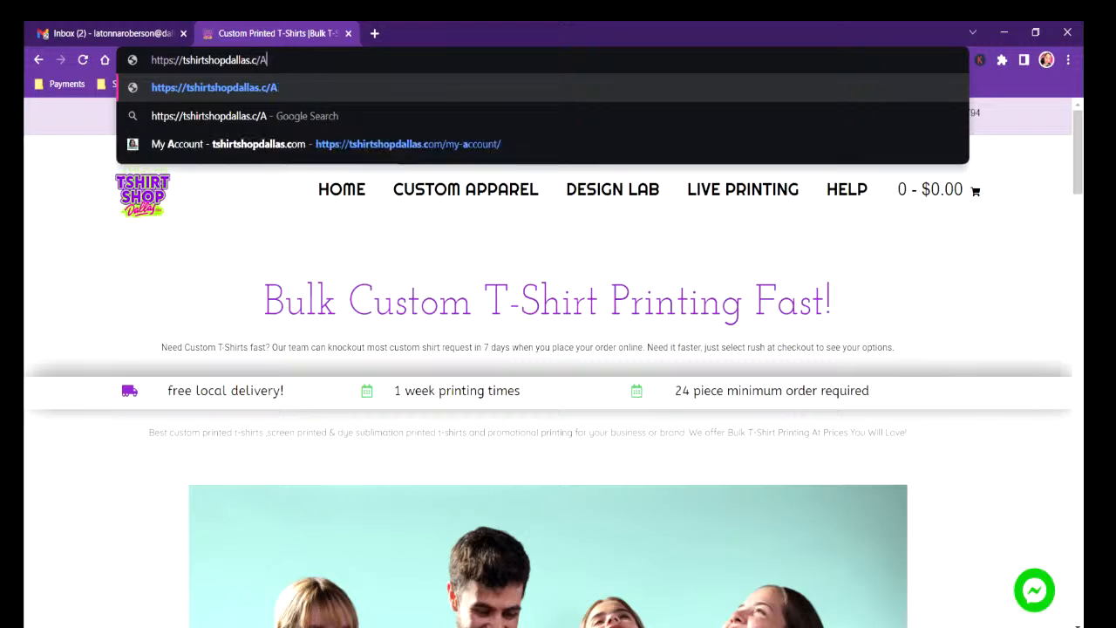
key("BackSpace")
key("BackSpace")
type("OM")
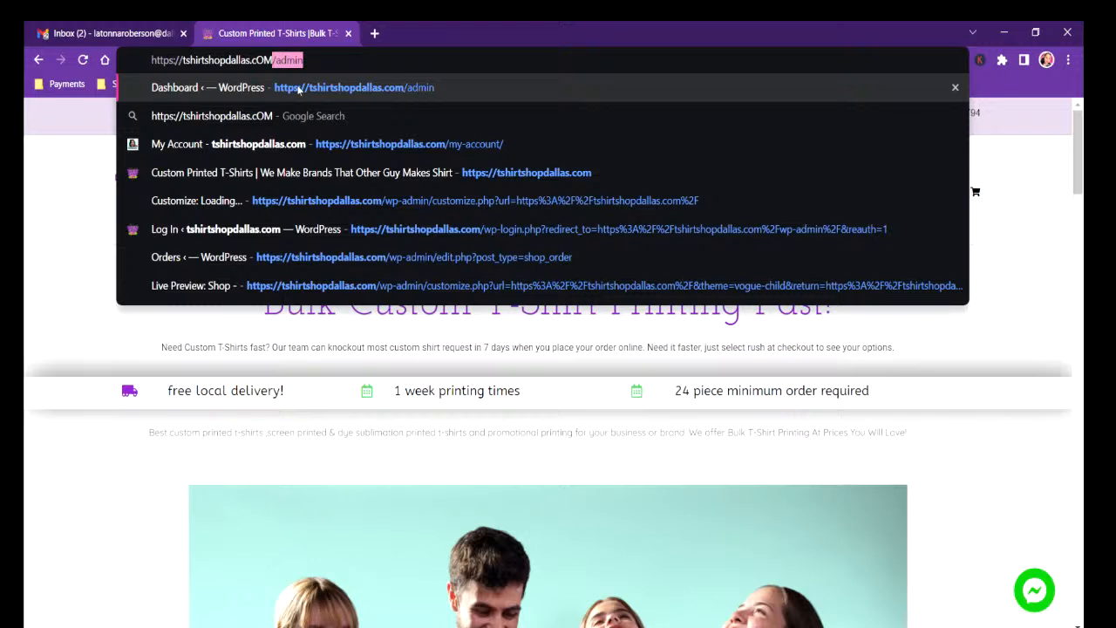
key("Return")
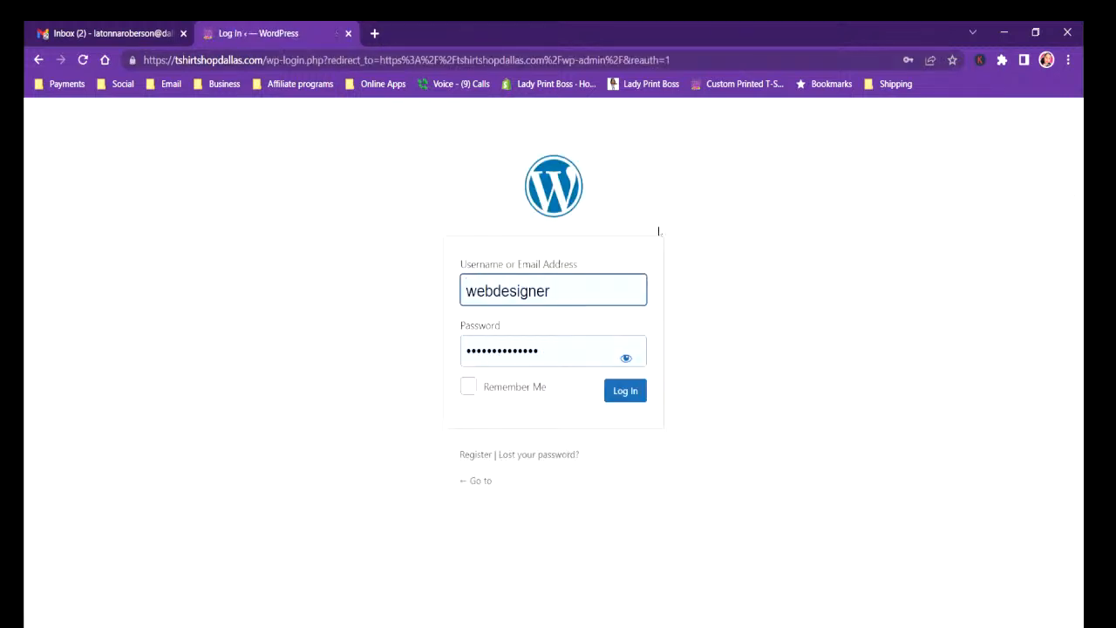
Log in to WordPress with the prefilled credentials and open the site's home page for editing with Elementor.
left_click(635, 391)
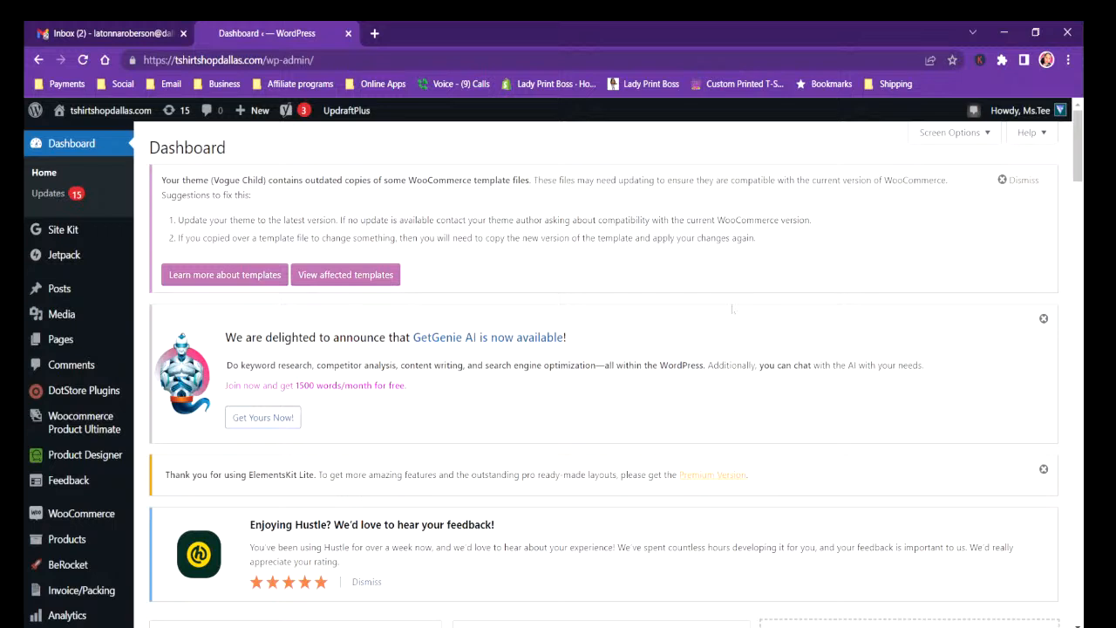
left_click(87, 111)
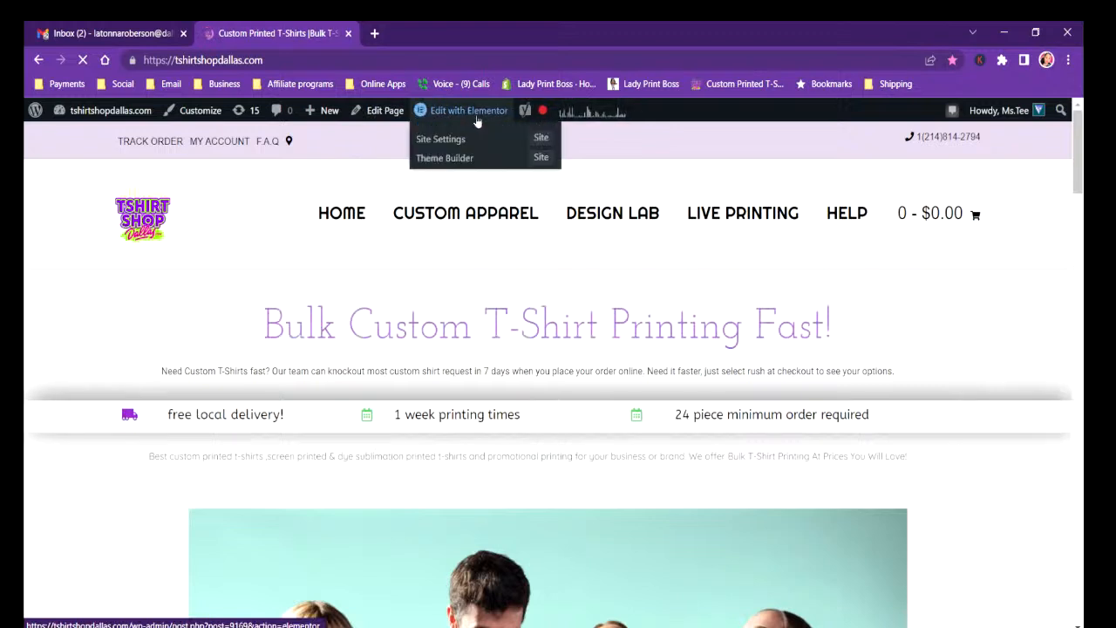
left_click(475, 111)
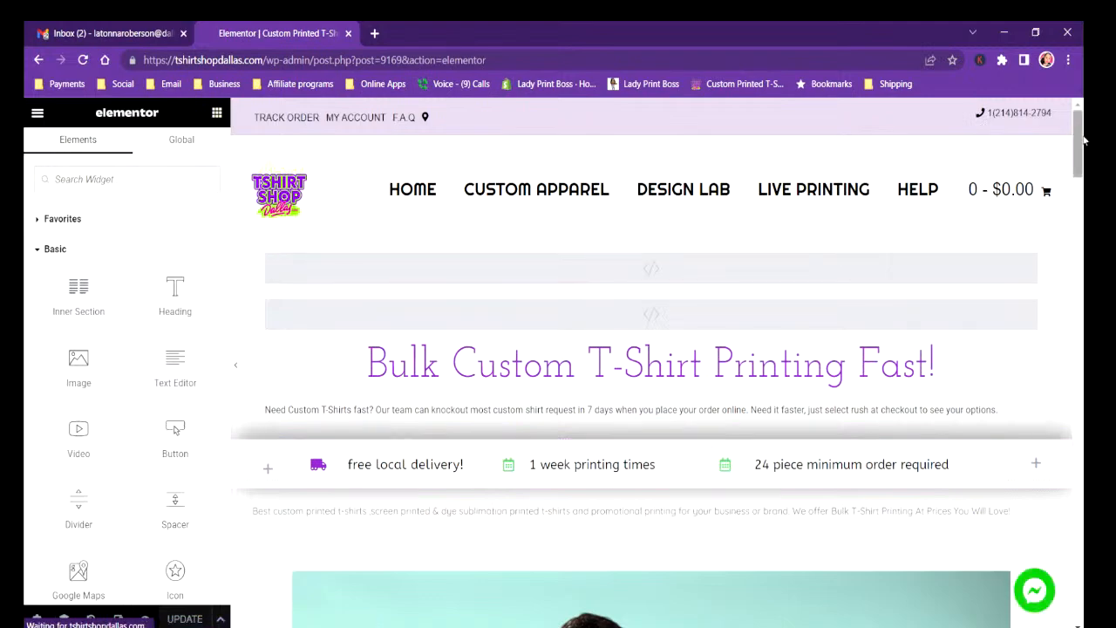
Delete the home page section containing the 1 COLOR DESIGNS photo of four people in T-shirts.
left_click_drag(1079, 143, 1079, 202)
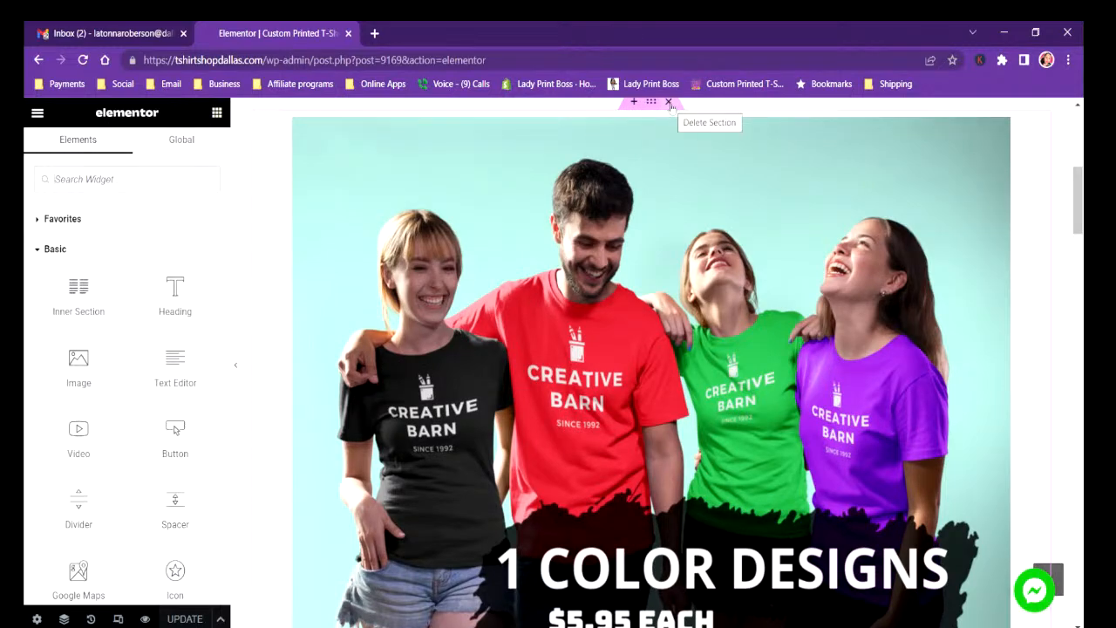
scroll(661, 348, "up", 5)
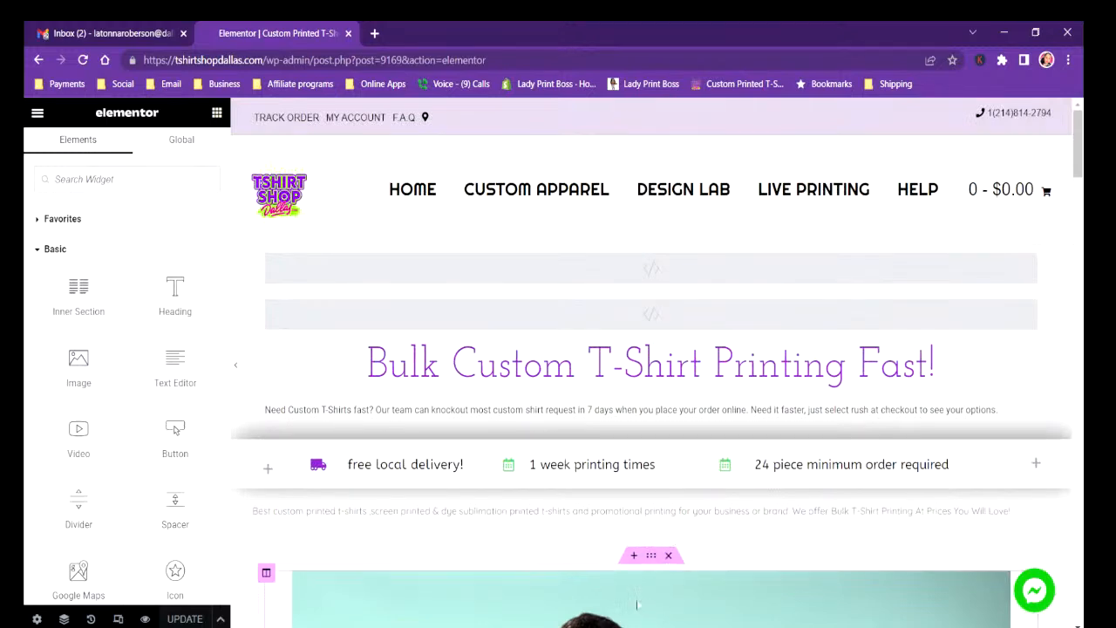
left_click(668, 555)
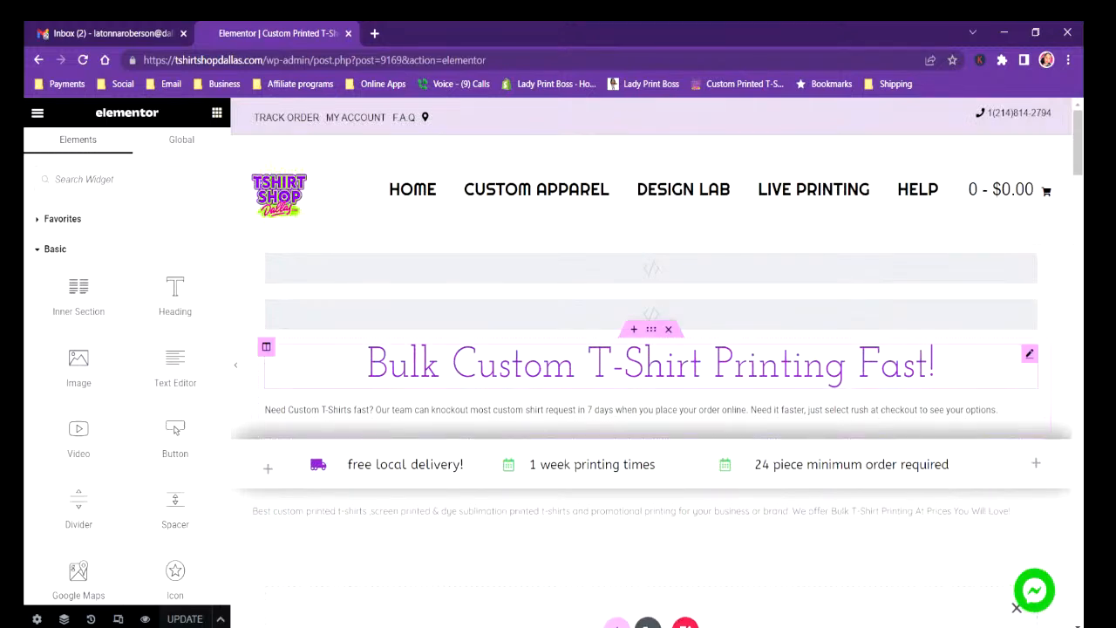
Add a section above the Bulk Custom T-Shirt Printing Fast! heading, set its content width to Full Width and enable Stretch Section.
left_click(634, 330)
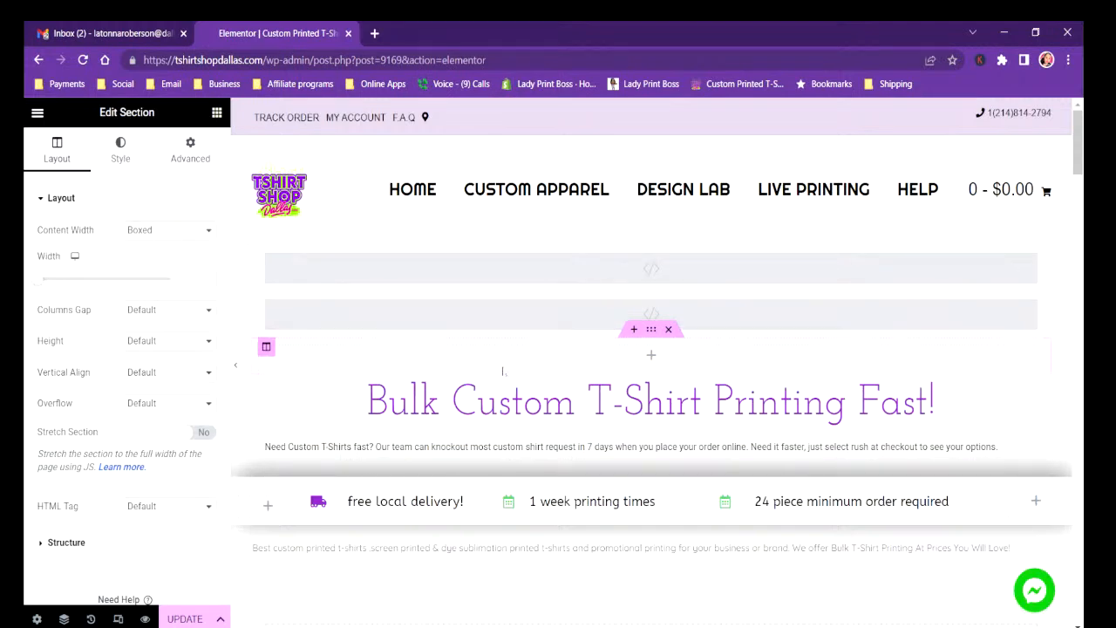
left_click(650, 356)
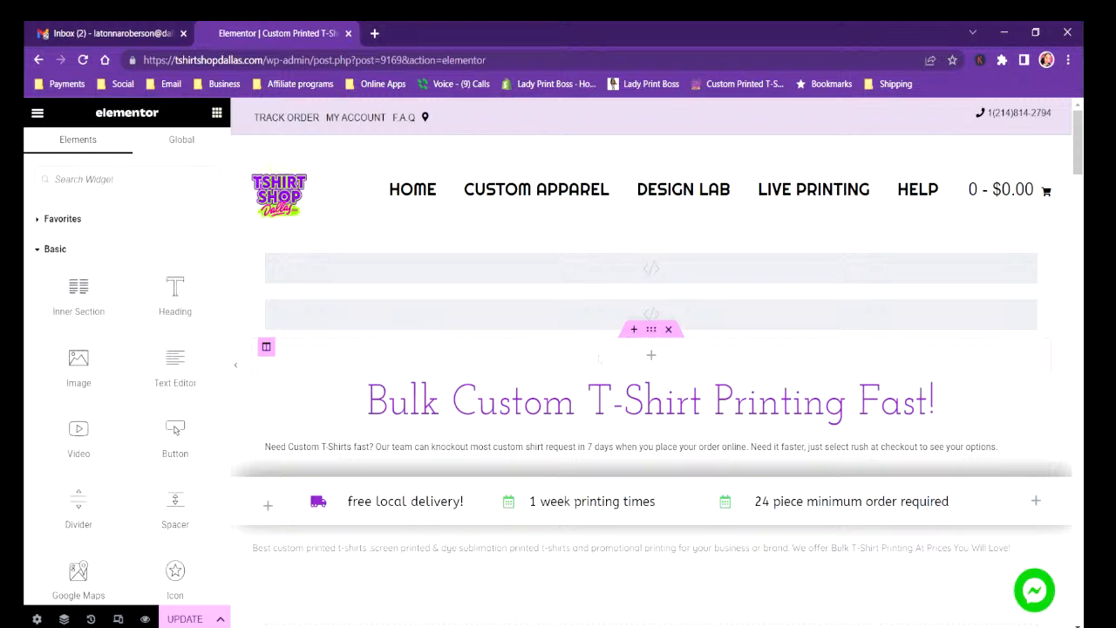
left_click(651, 329)
left_click(157, 231)
left_click(147, 258)
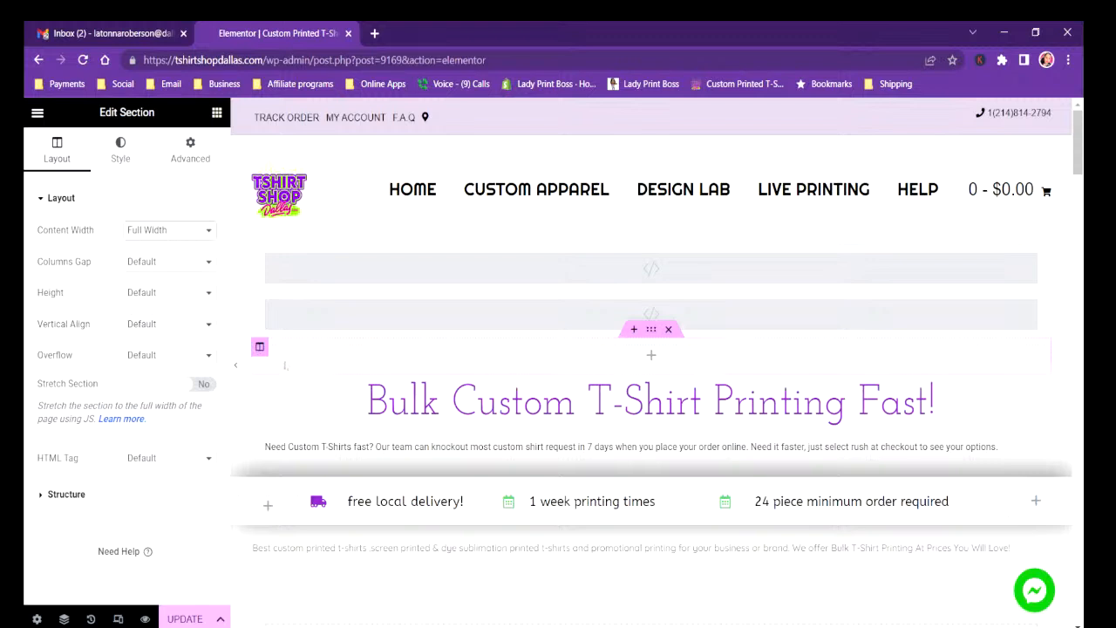
left_click(195, 385)
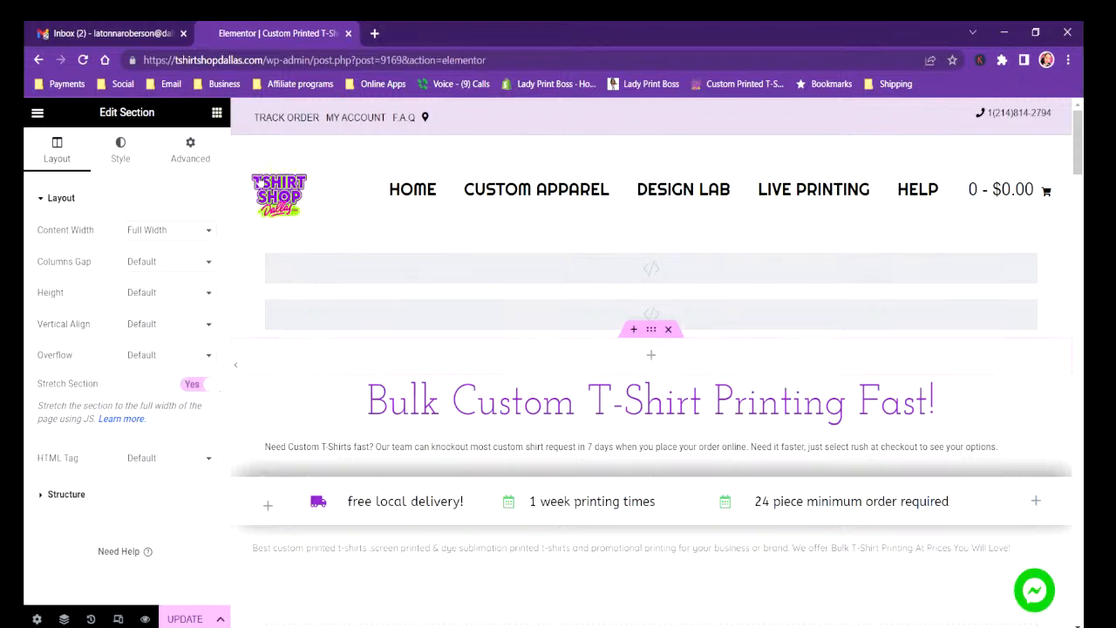
Place an Image widget in the new full-width section and open the media picker for its image.
left_click(216, 112)
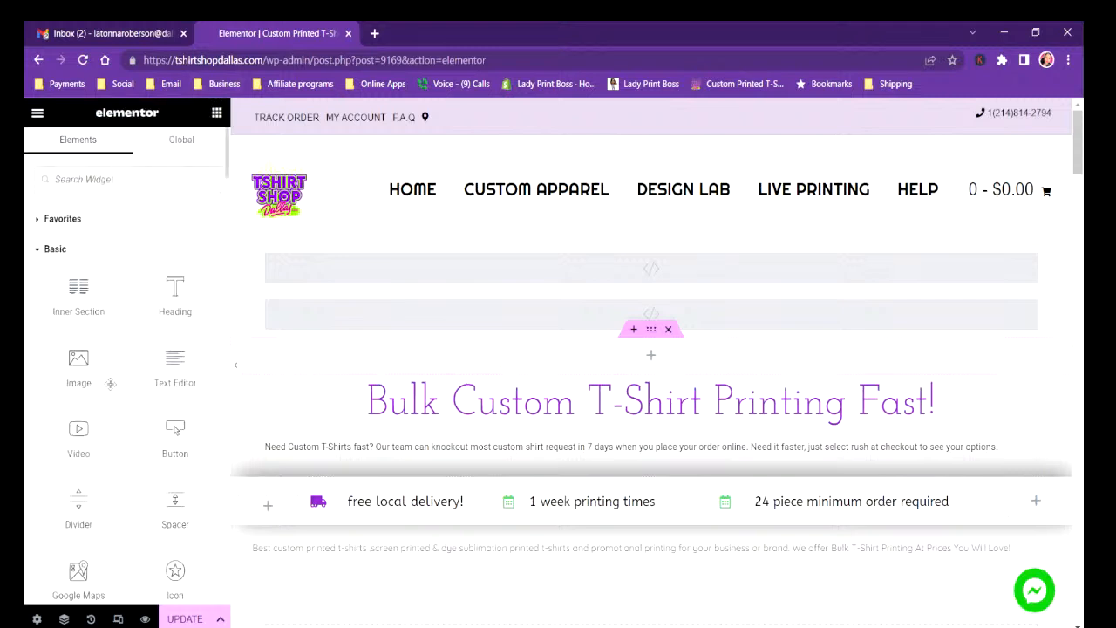
left_click_drag(79, 377, 426, 355)
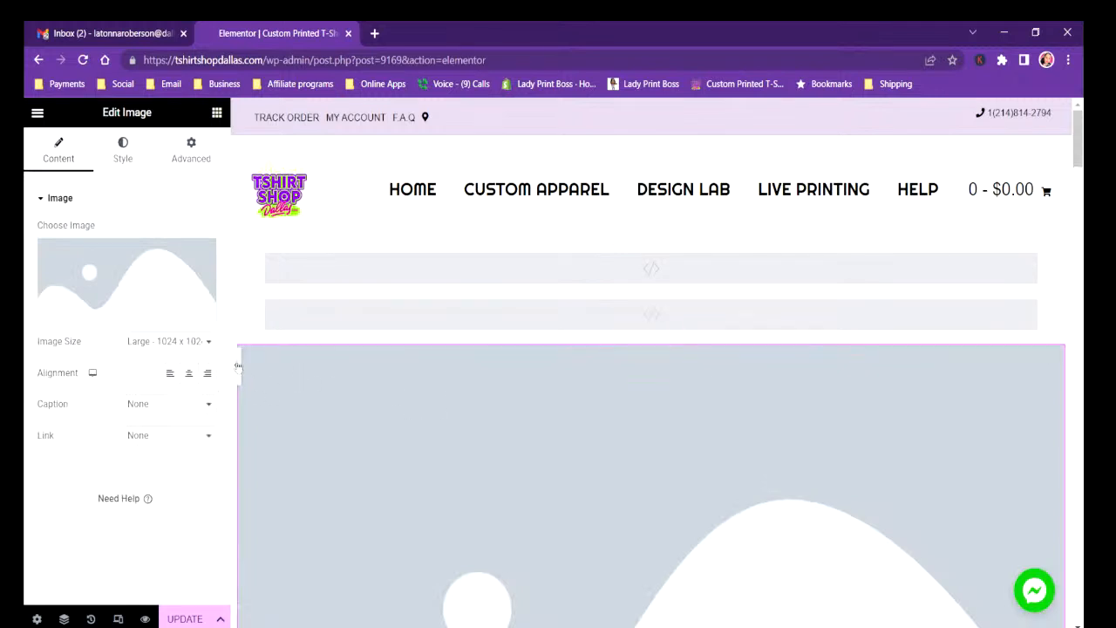
left_click(120, 309)
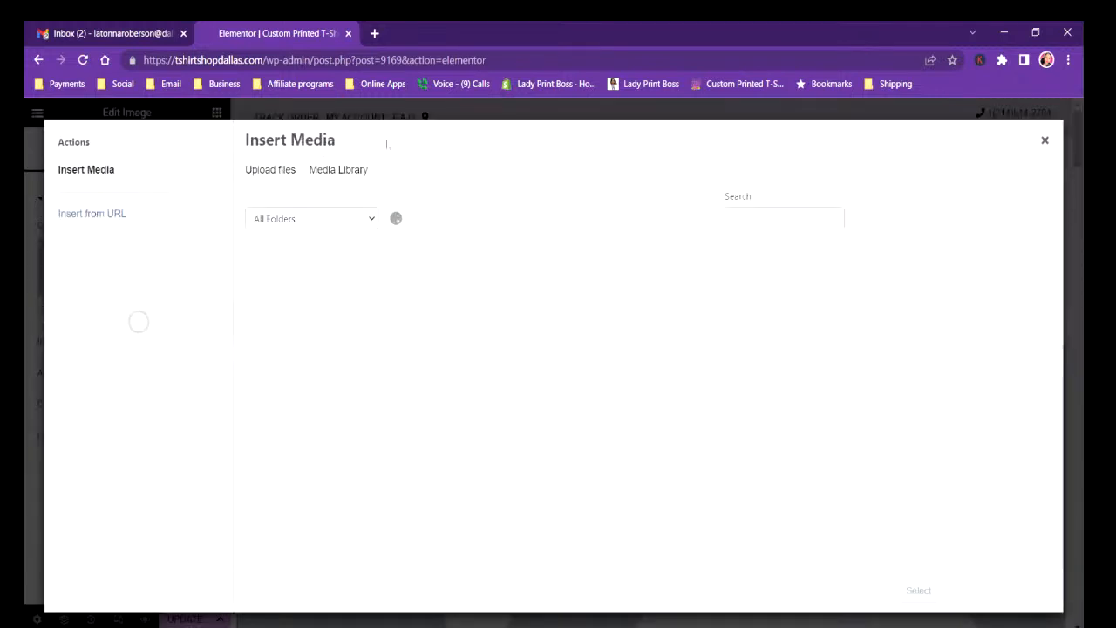
Upload the file 2023 TSD TOP BANNER.png from the Desktop to the media library.
left_click(270, 169)
left_click(645, 375)
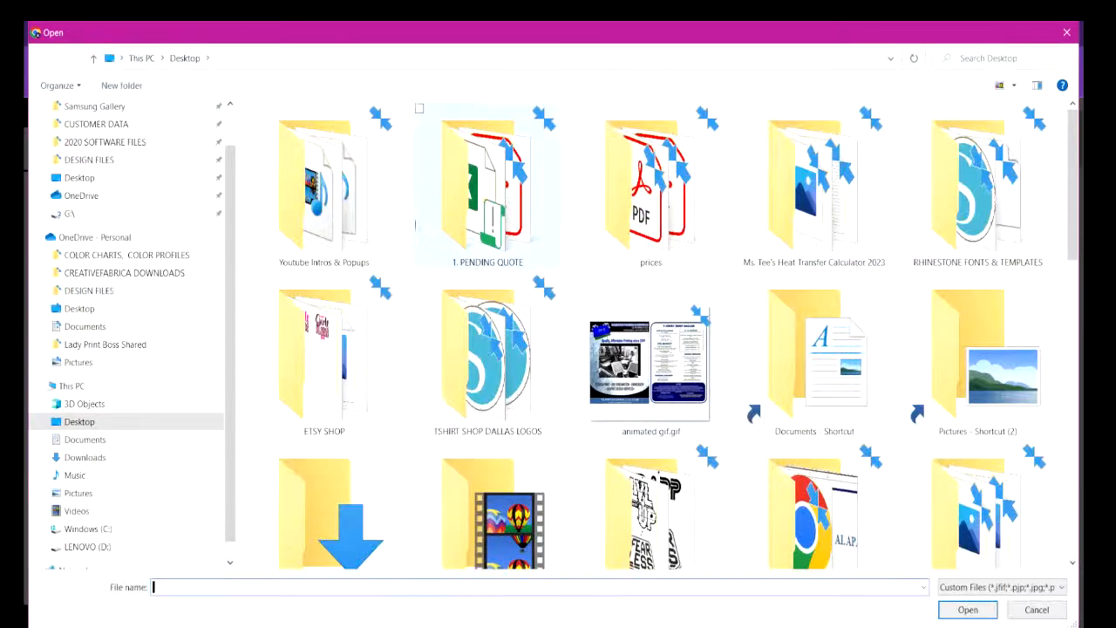
scroll(1079, 150, "down", 10)
scroll(666, 333, "down", 1)
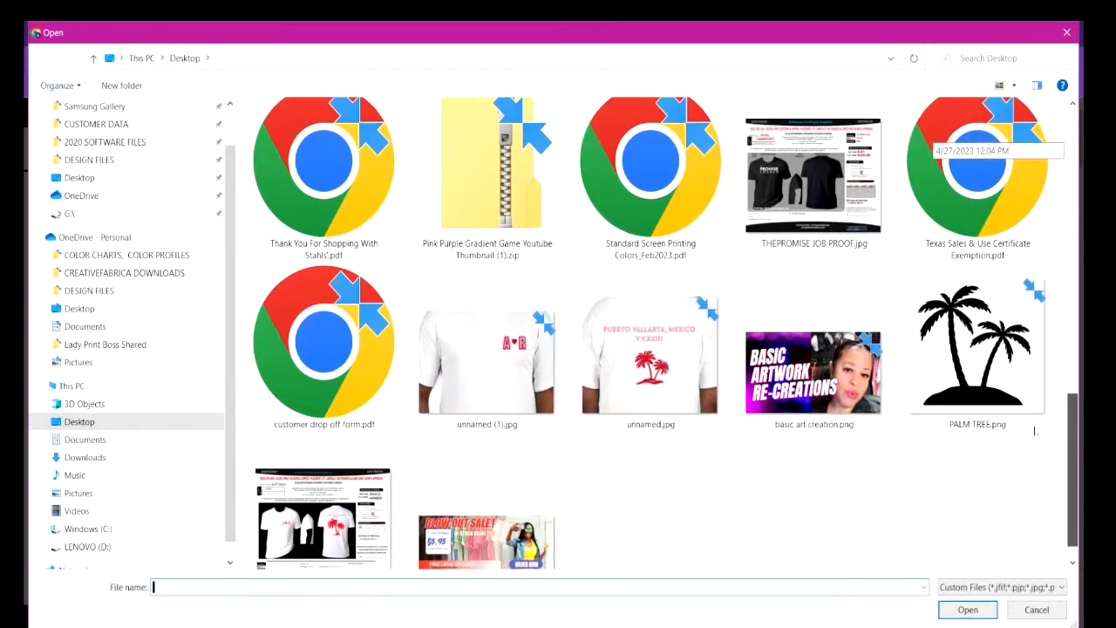
left_click(490, 523)
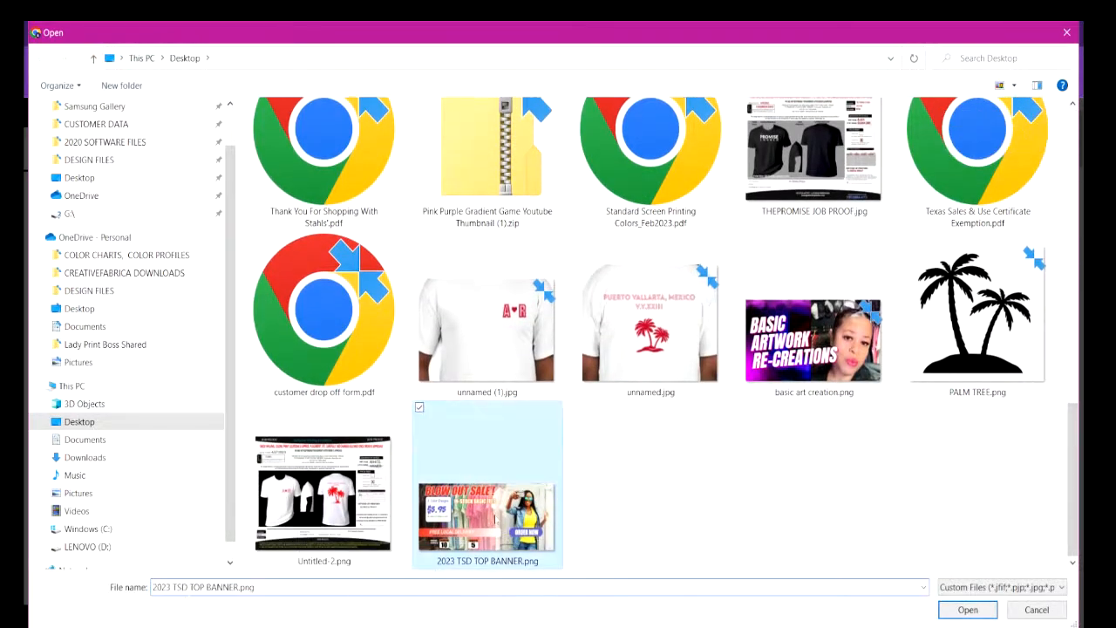
double_click(490, 523)
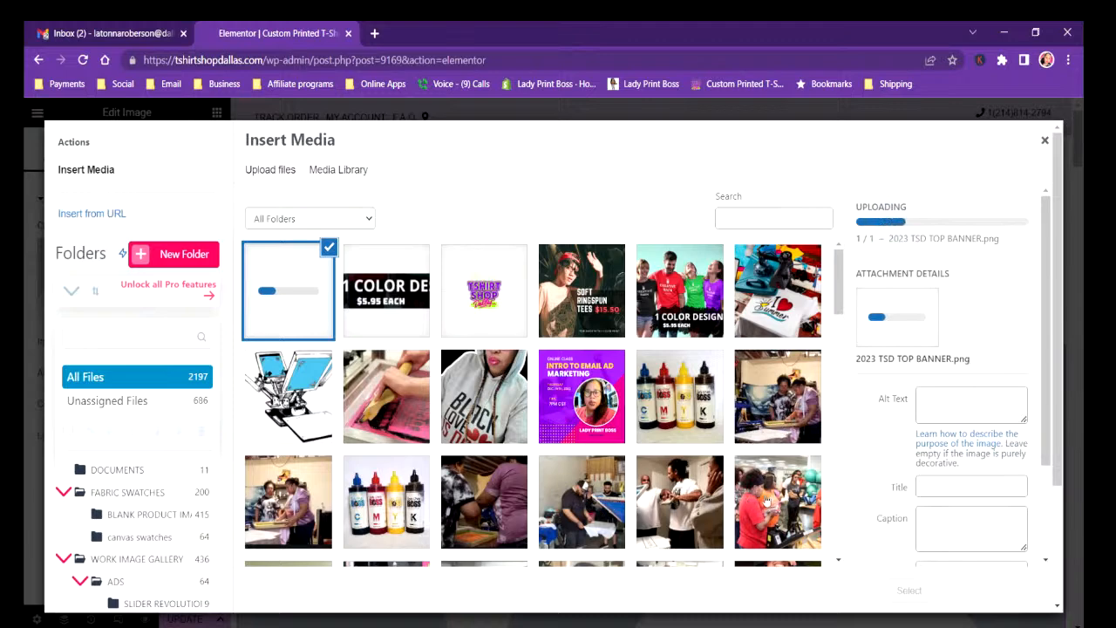
Look through the media library, including the PRODUCT IMAGES and GILDAN 6400 folders, and return to All Files.
scroll(767, 497, "down", 5)
scroll(775, 490, "down", 3)
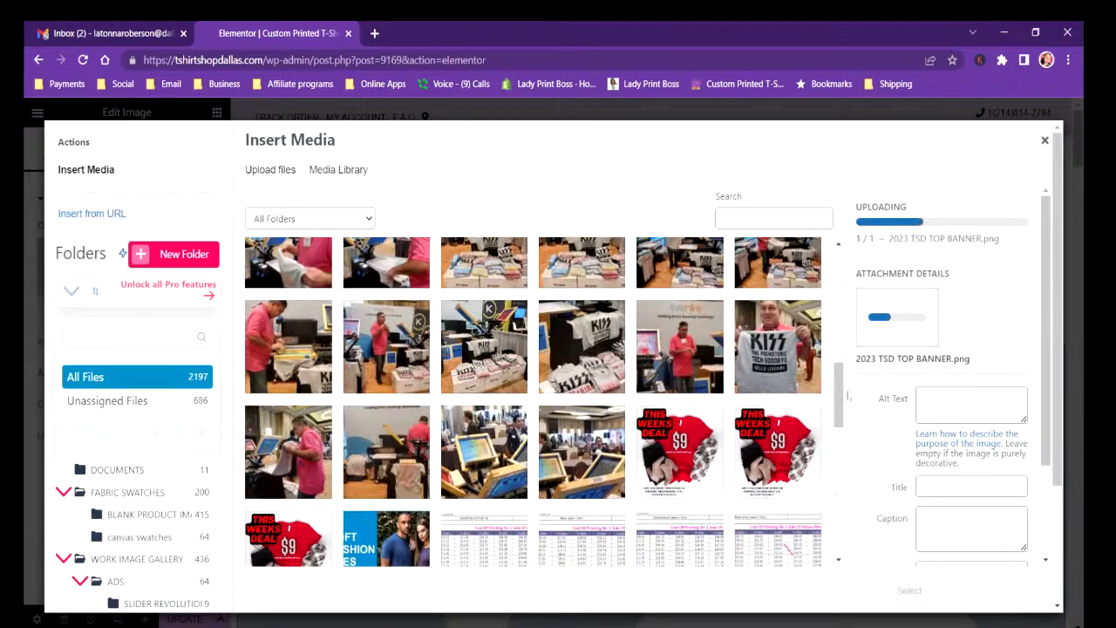
scroll(806, 366, "up", 2)
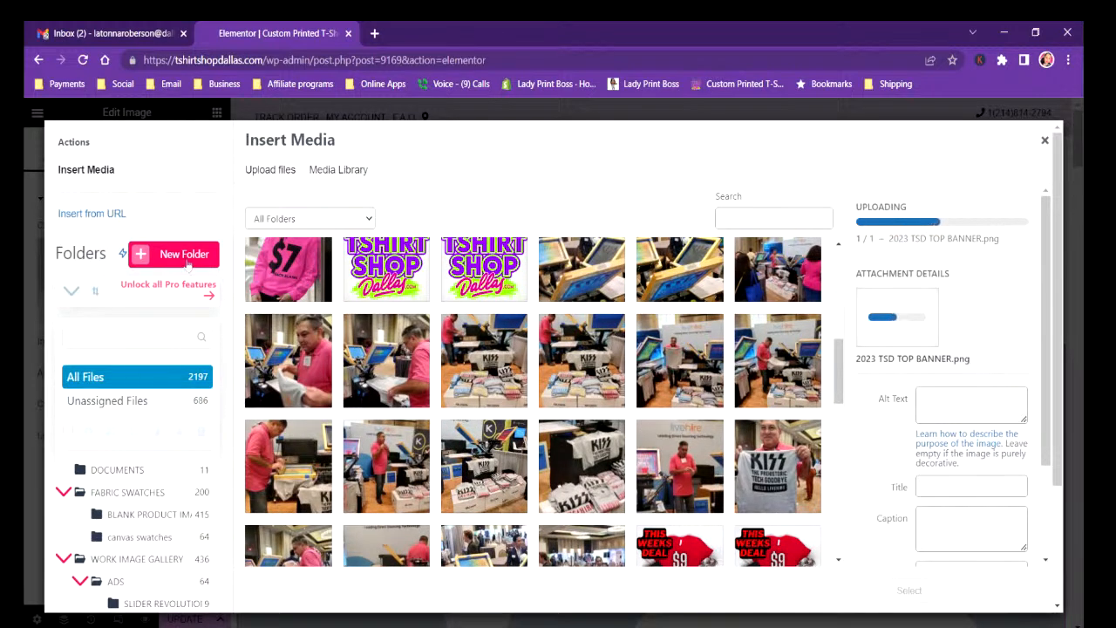
scroll(197, 532, "down", 2)
scroll(197, 532, "down", 1)
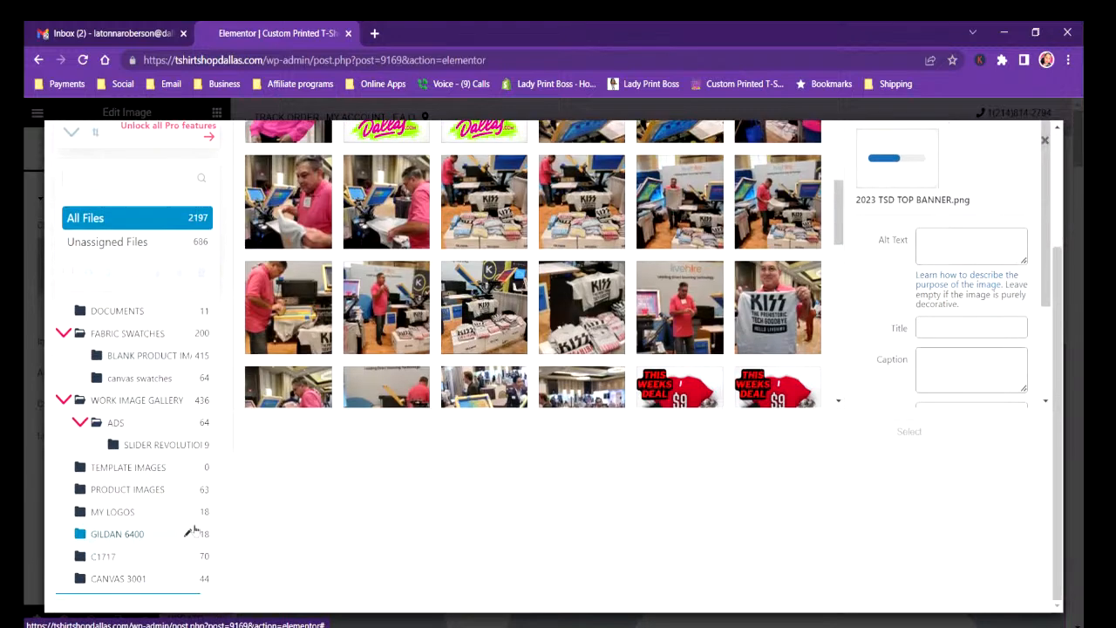
left_click(143, 497)
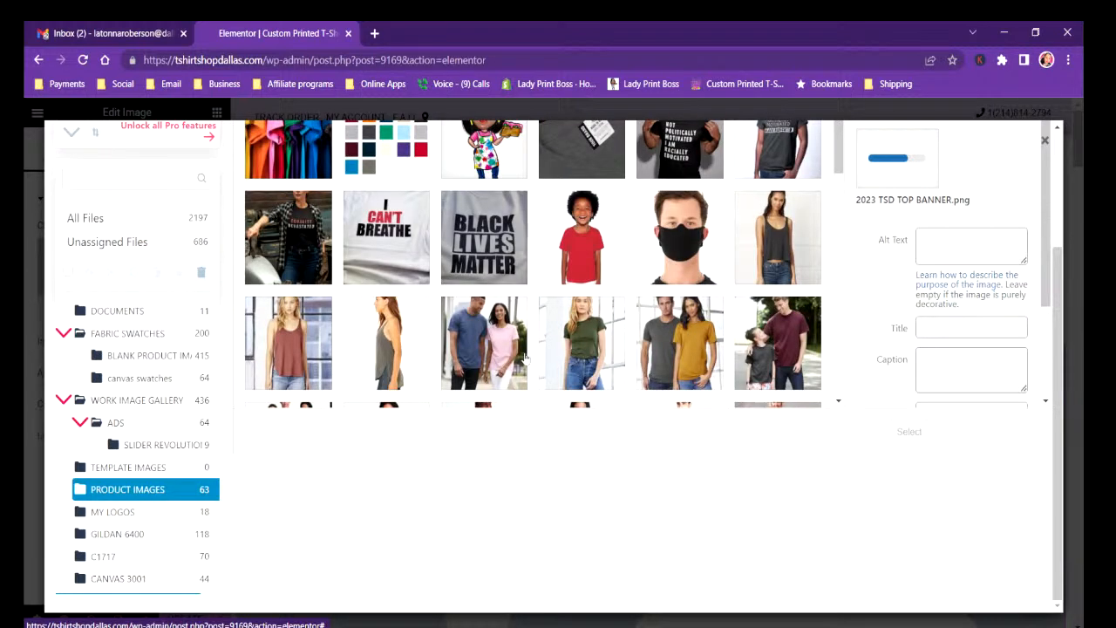
left_click(116, 534)
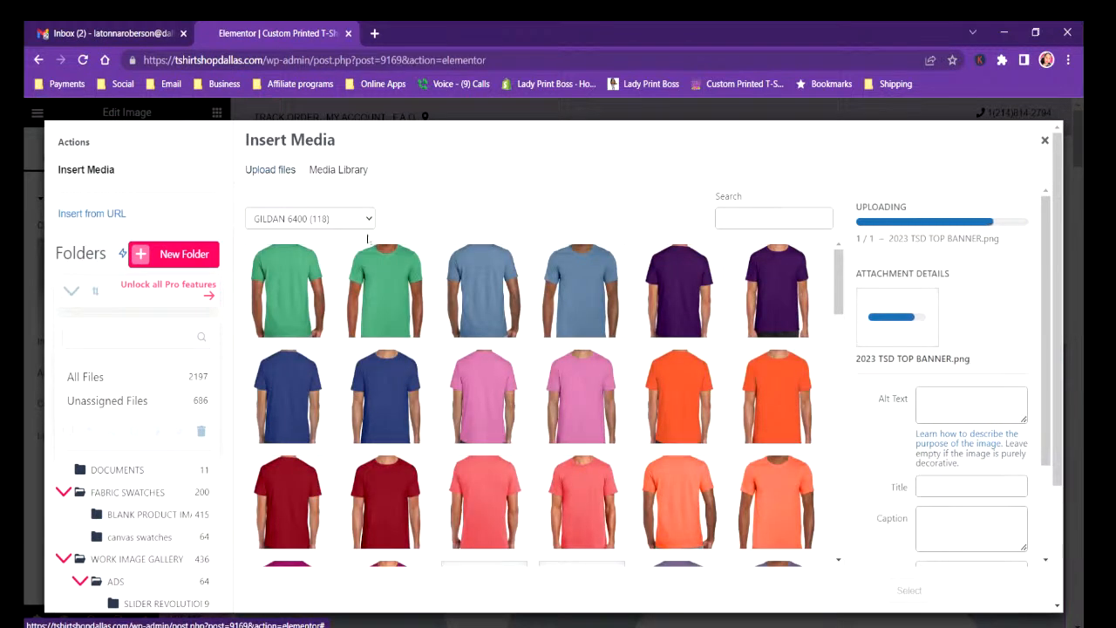
left_click(190, 382)
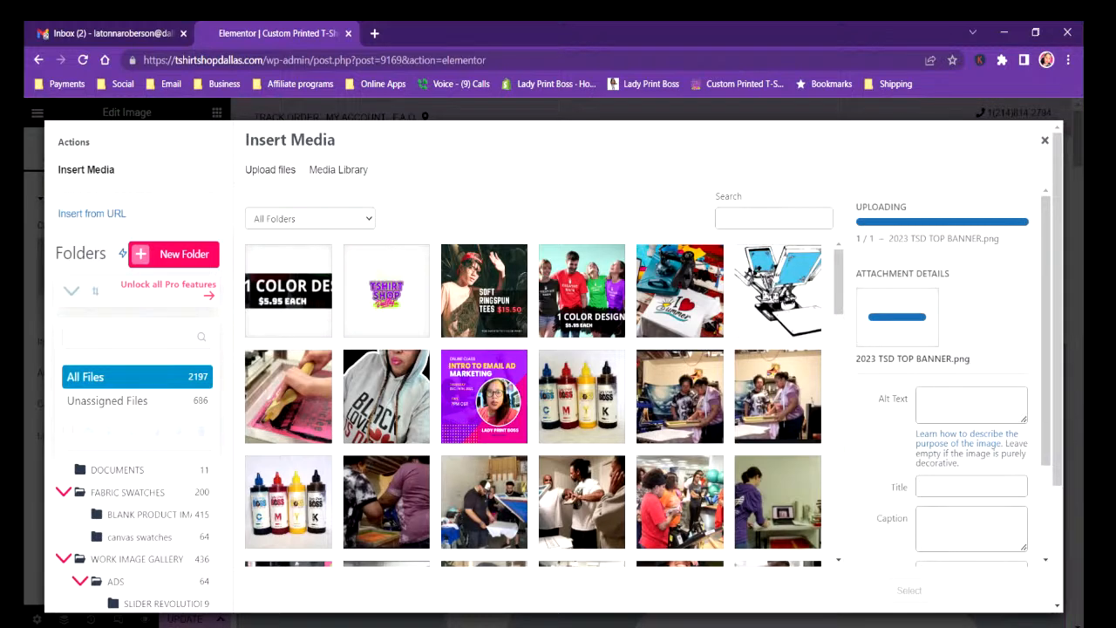
Check the media library and the attachment details of the uploaded 2023 TSD TOP BANNER image, down to its file URL.
scroll(840, 326, "down", 3)
mouse_move(840, 326)
left_mouse_down()
mouse_move(824, 444)
mouse_move(829, 543)
mouse_move(836, 331)
left_mouse_up()
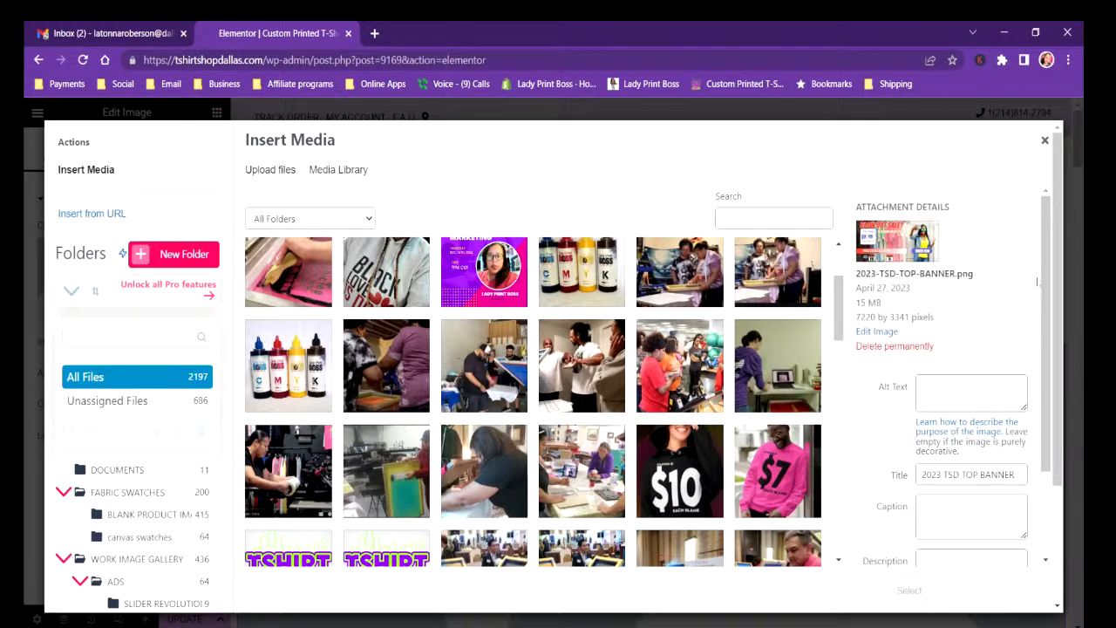
left_click_drag(1046, 281, 1047, 370)
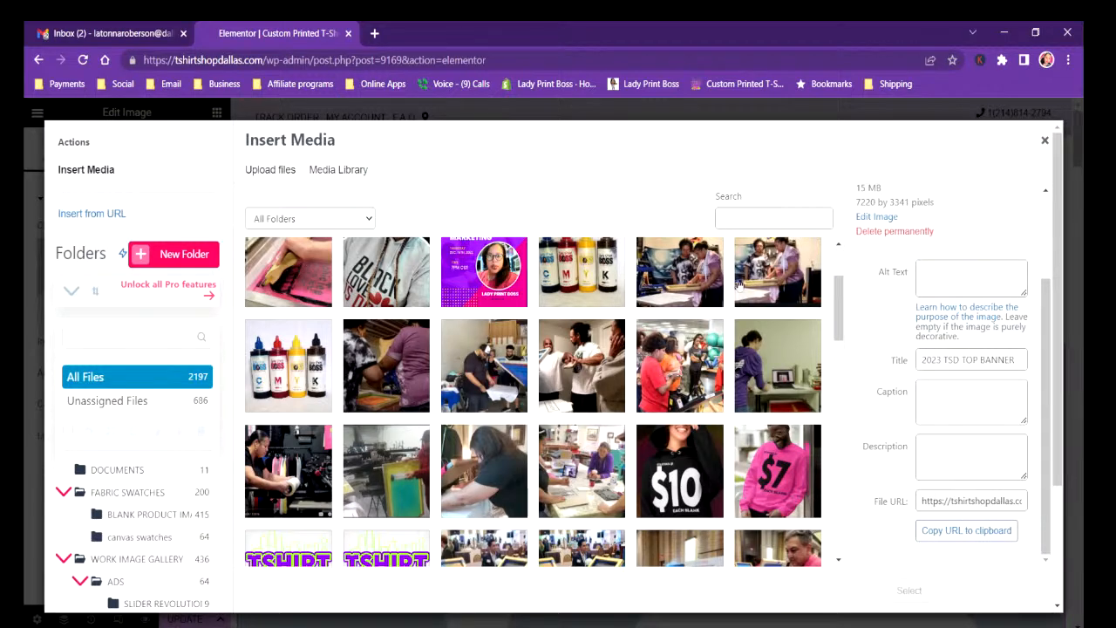
scroll(737, 346, "up", 2)
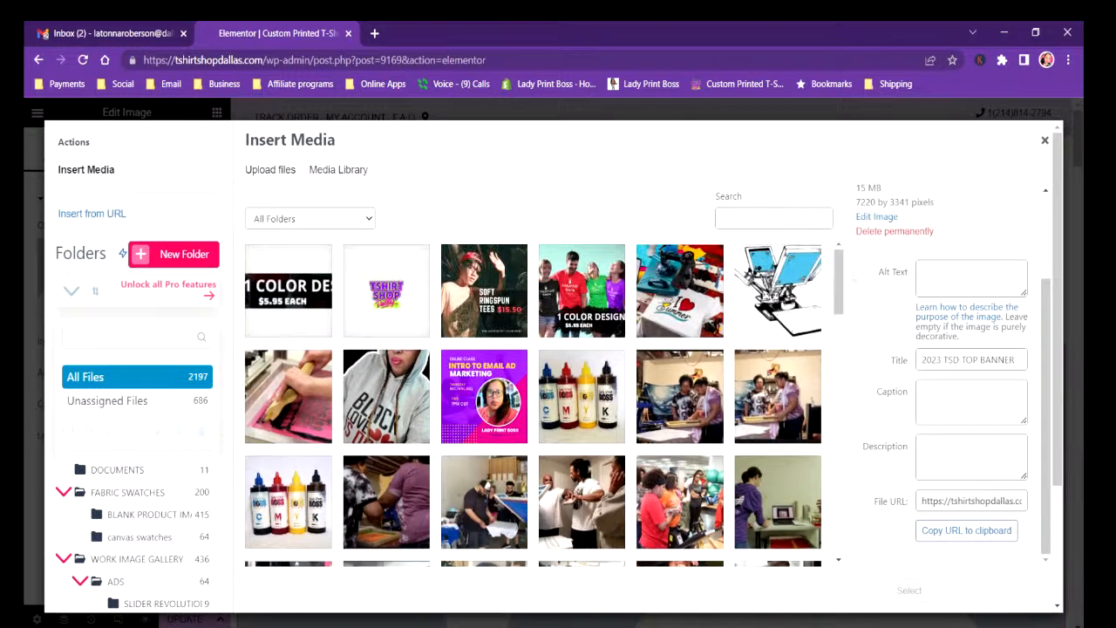
scroll(1043, 369, "up", 3)
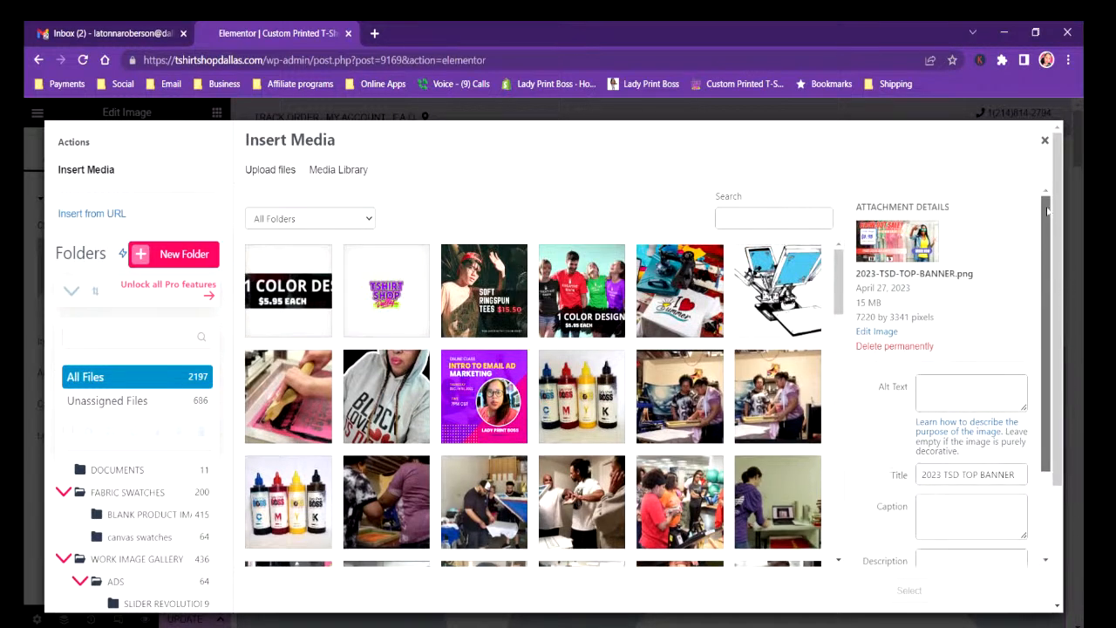
scroll(909, 523, "down", 2)
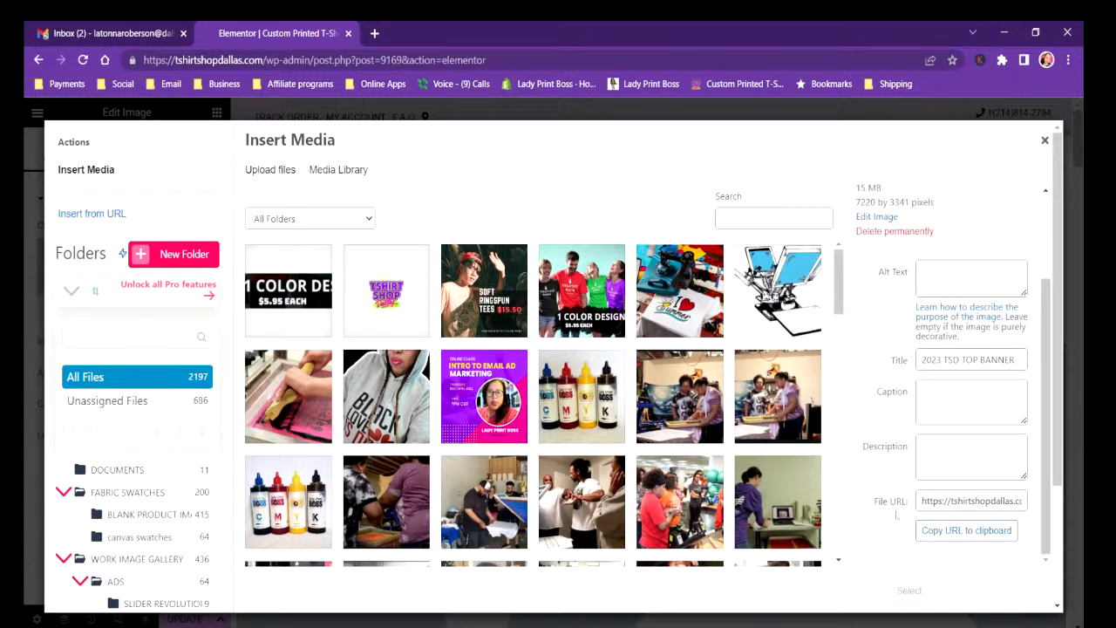
Search the media library for 2023 and insert the 2023 TSD TOP BANNER image into the Image widget.
scroll(897, 515, "up", 2)
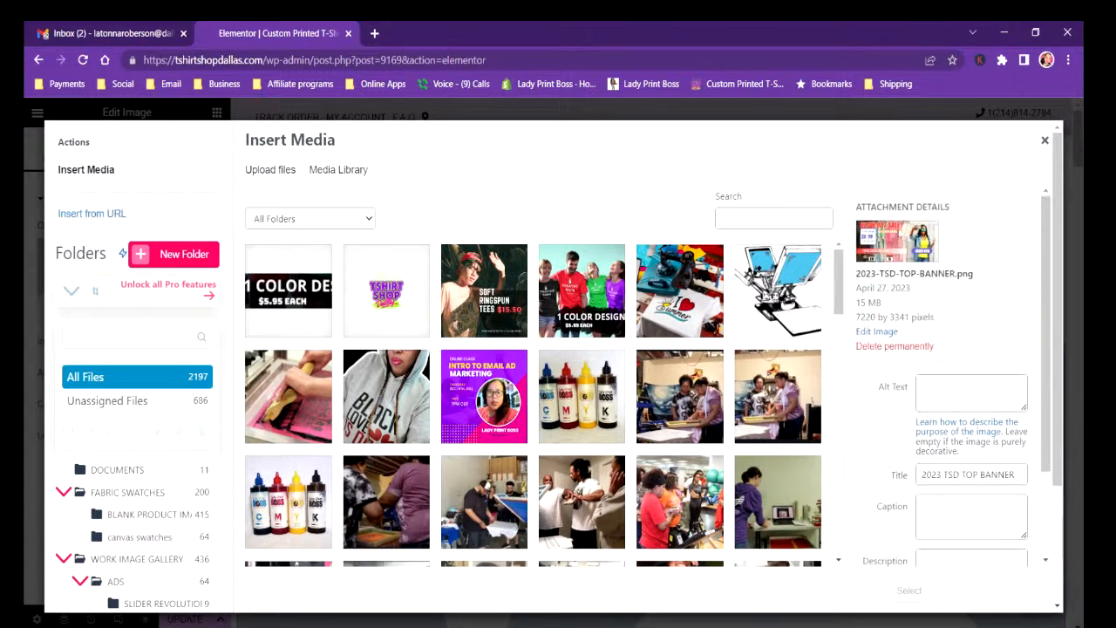
left_click(773, 218)
type("20")
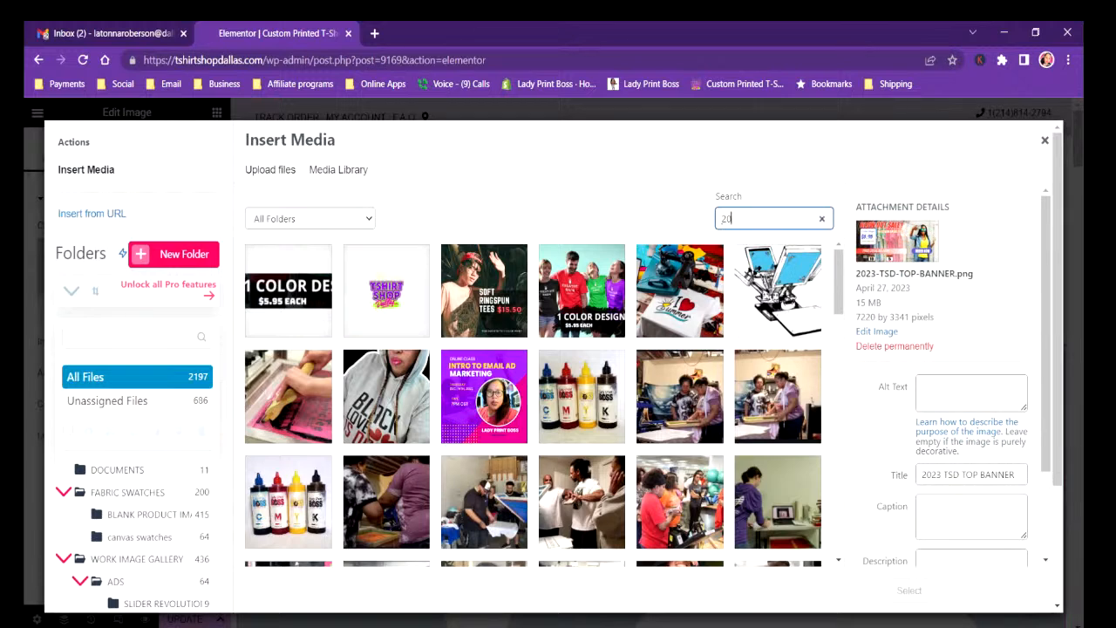
type("23")
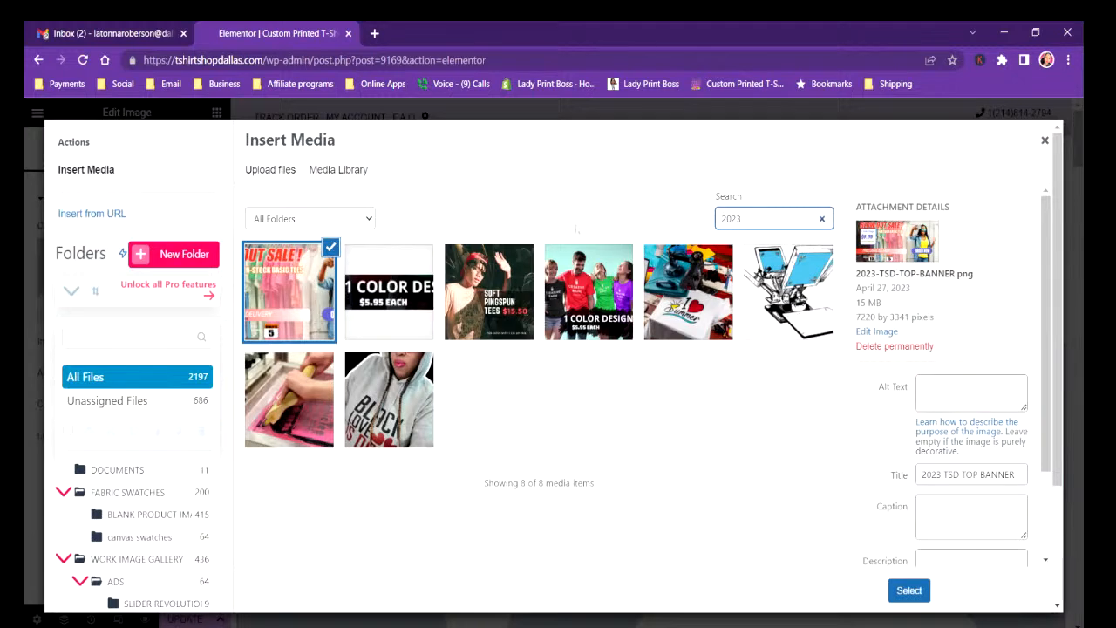
left_click(277, 288)
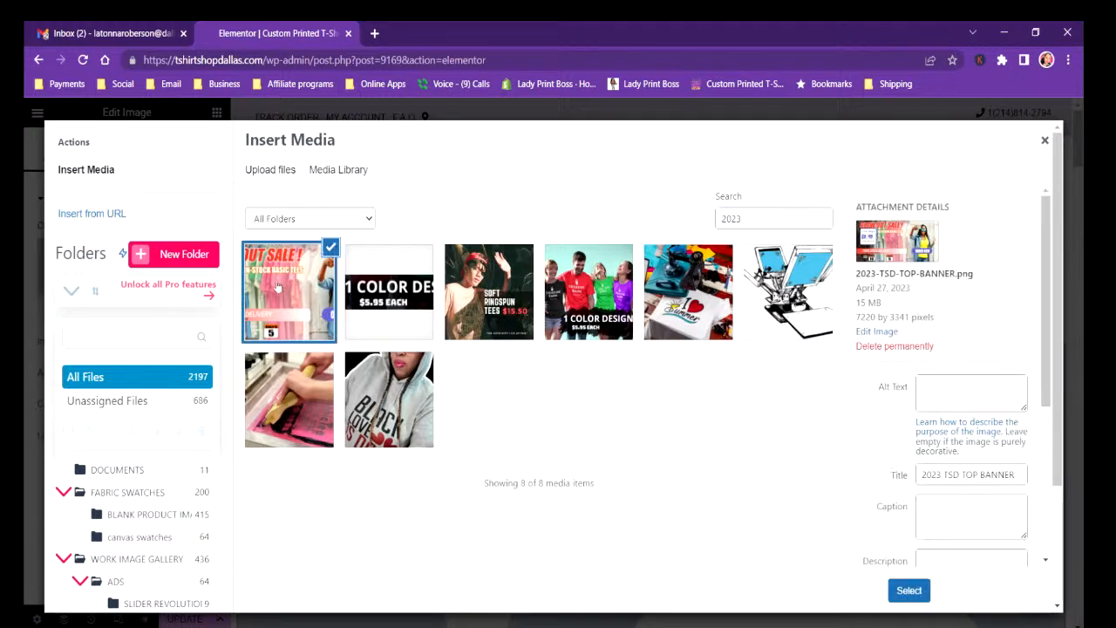
left_click(909, 591)
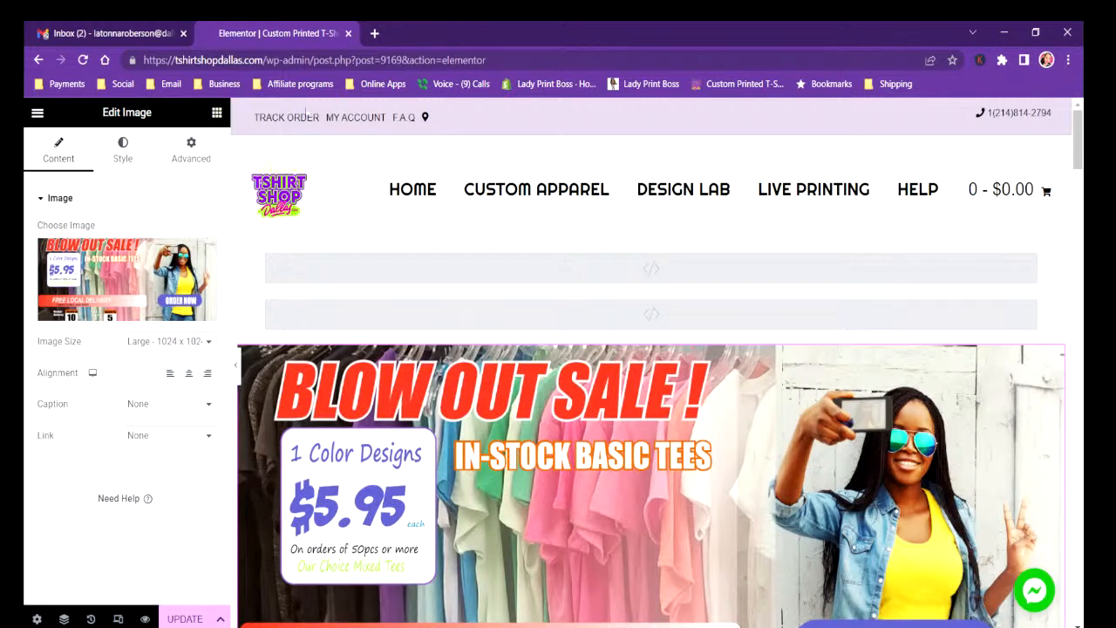
Preview the banner with the editing panel hidden, restore the panel, and set the image's link type to Custom URL.
left_click(235, 371)
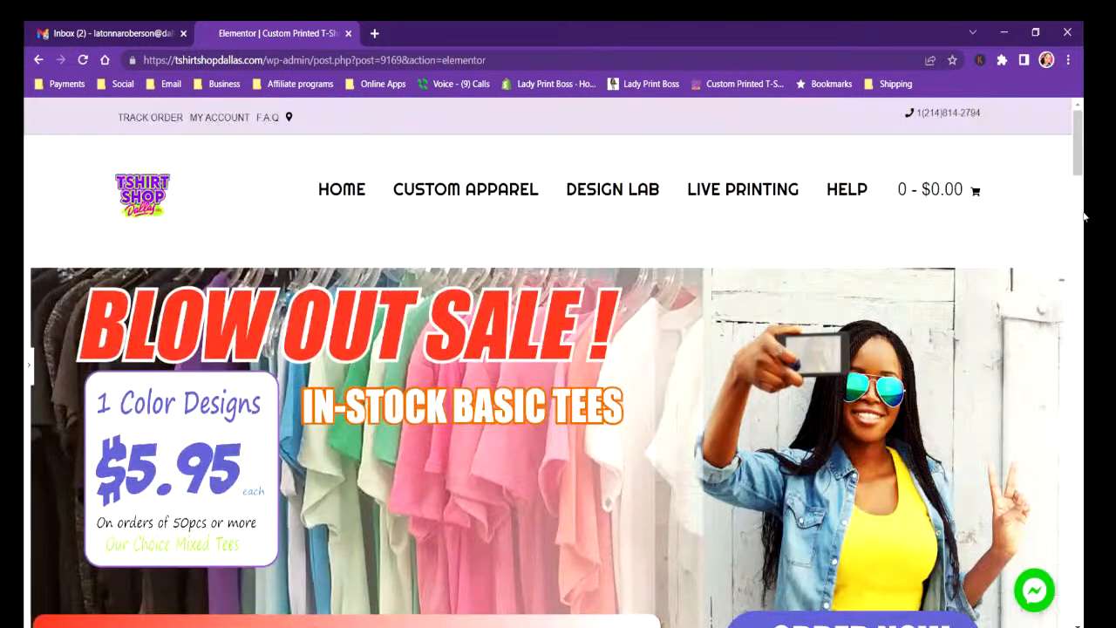
mouse_move(1083, 162)
left_mouse_down()
mouse_move(1073, 222)
mouse_move(1073, 157)
mouse_move(1072, 258)
mouse_move(1078, 147)
left_mouse_up()
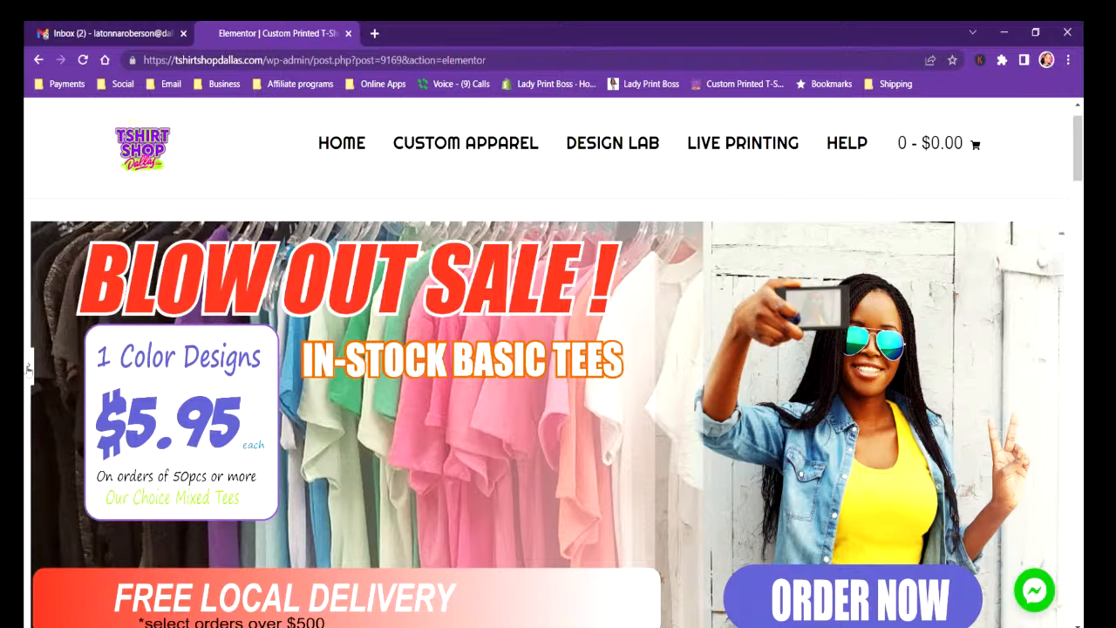
left_click(28, 369)
left_click(165, 435)
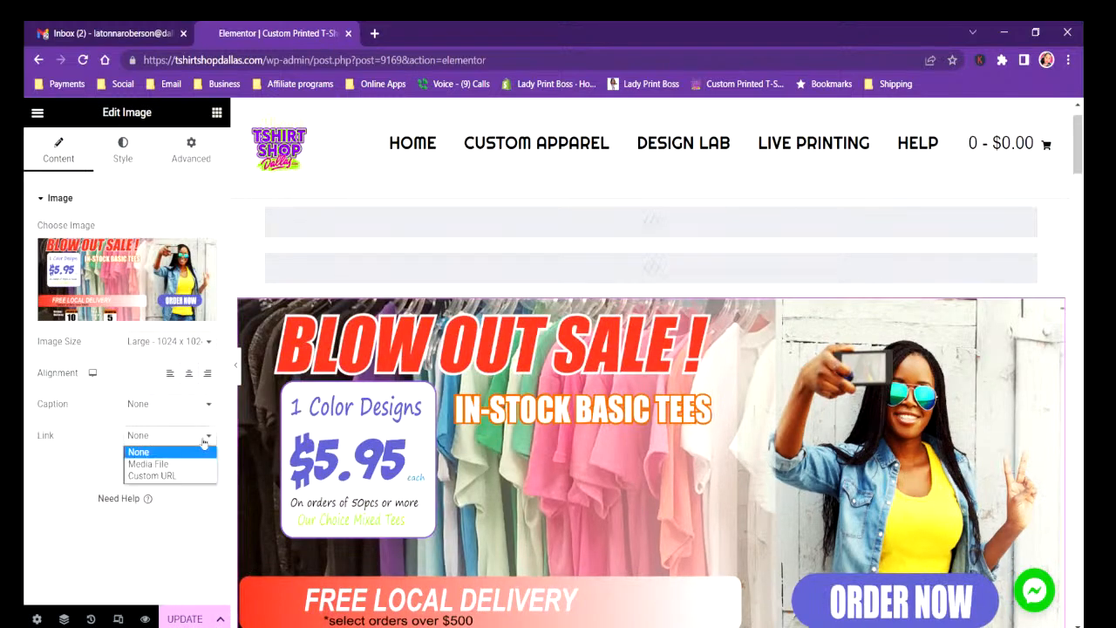
left_click(154, 476)
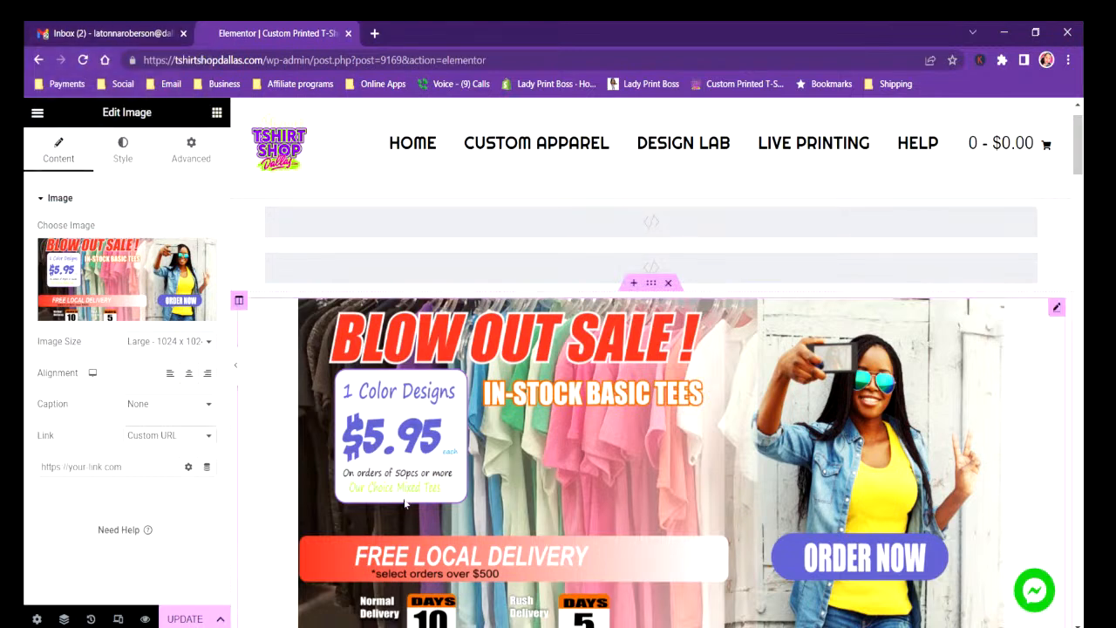
Look over the page content below the banner and update the page to save the new banner.
scroll(478, 338, "down", 10)
scroll(349, 450, "up", 5)
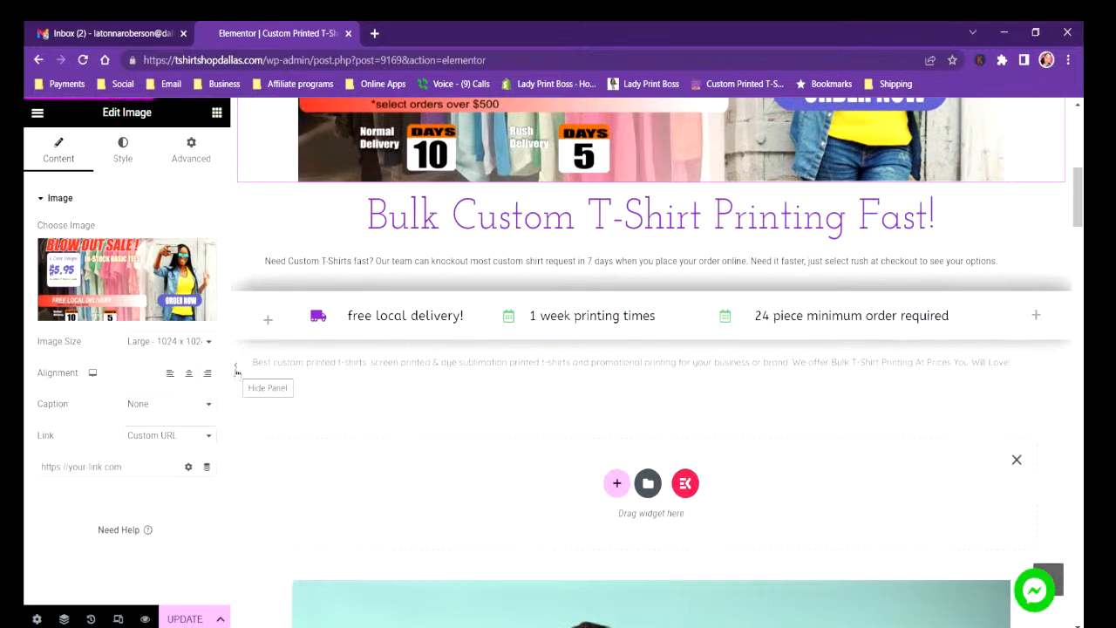
left_click(179, 617)
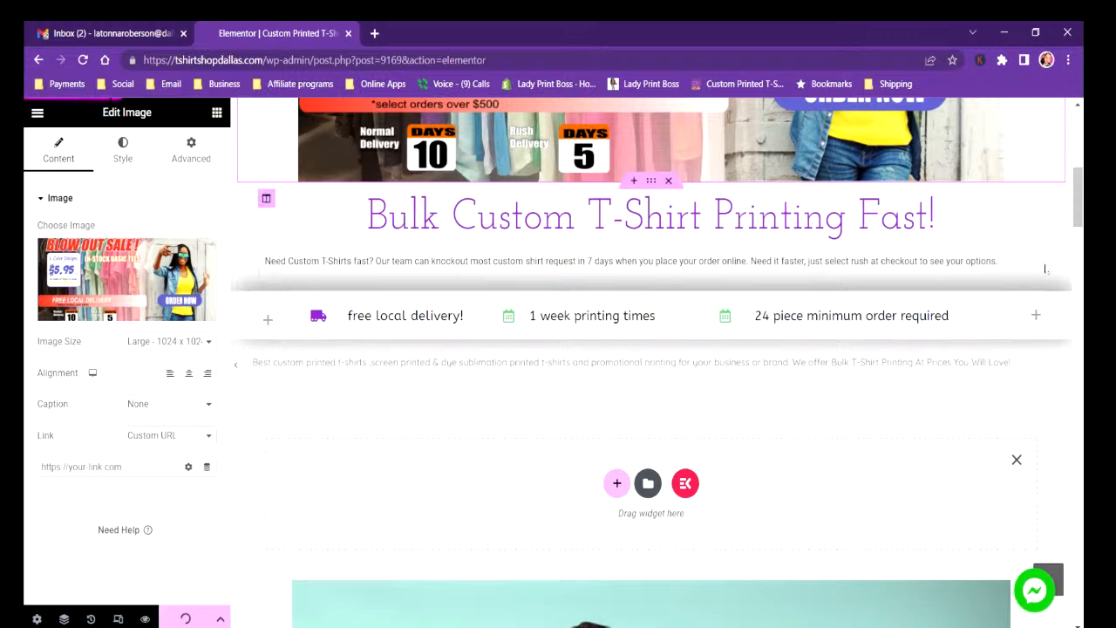
Delete the section with the old 1 COLOR DESIGNS group photo and update the page.
left_click_drag(1080, 224, 1077, 249)
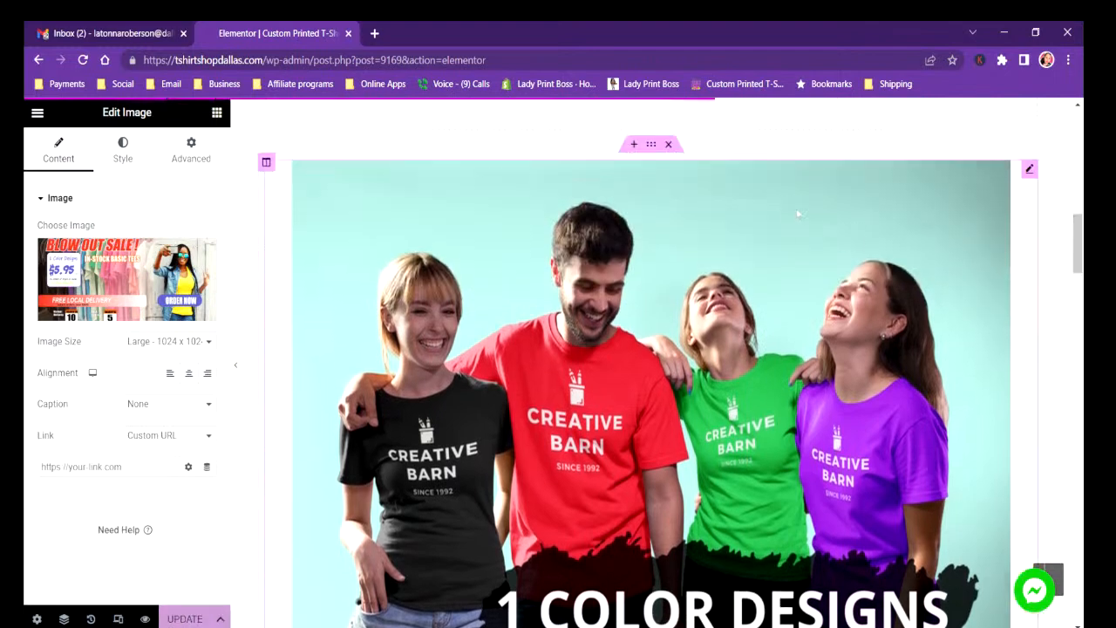
left_click(670, 145)
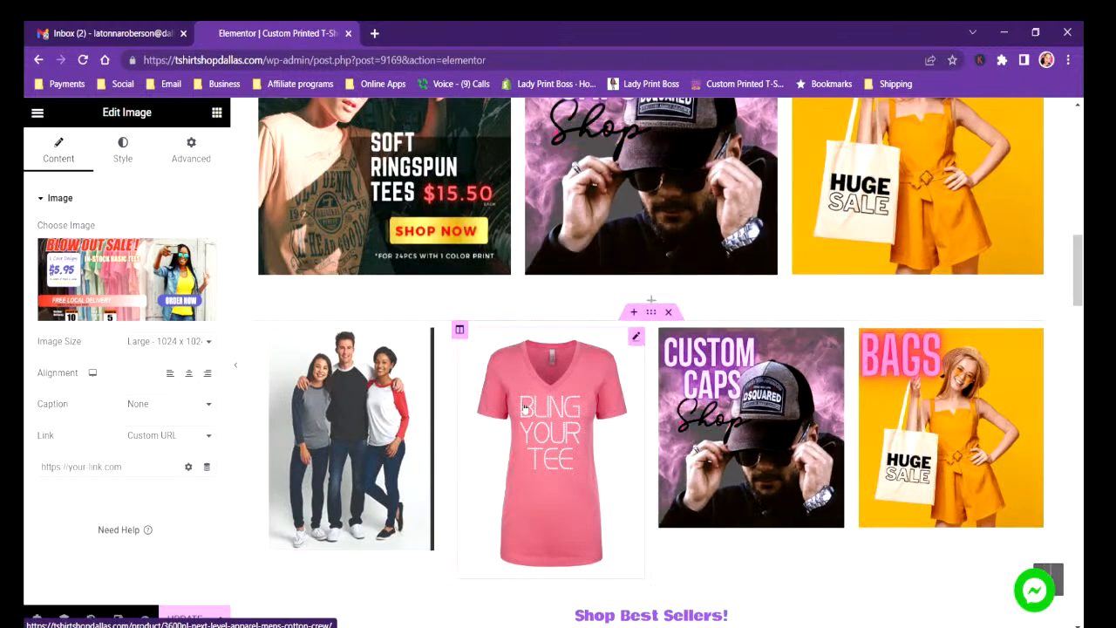
scroll(536, 404, "down", 1)
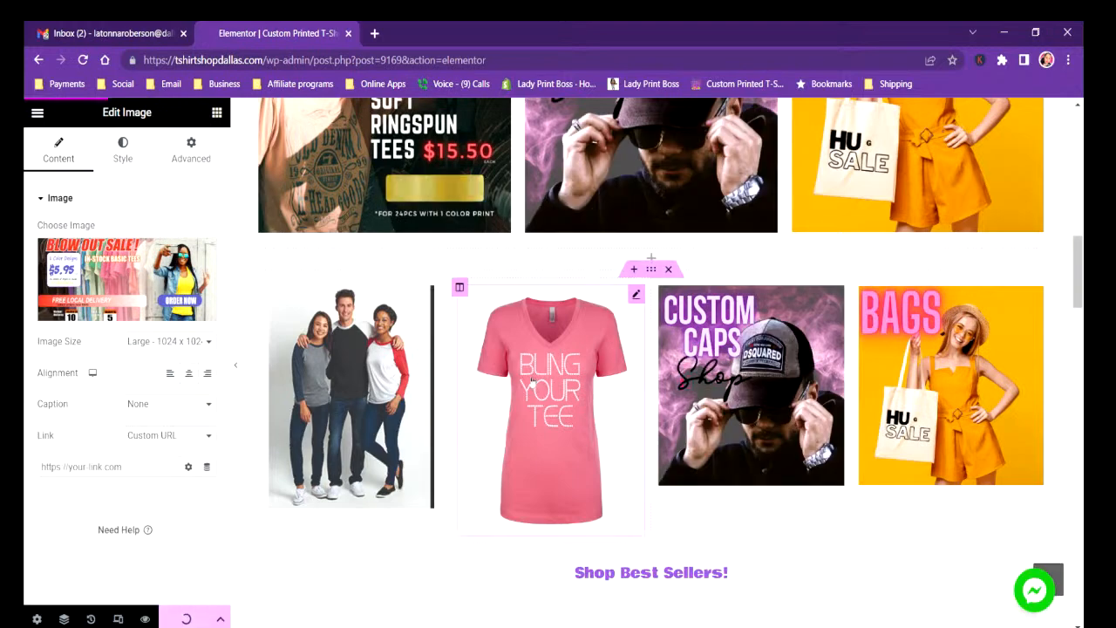
Preview the banner with the editing panel hidden, and open the live tshirtshopdallas.com home page in a new tab.
left_click_drag(1078, 302, 1064, 177)
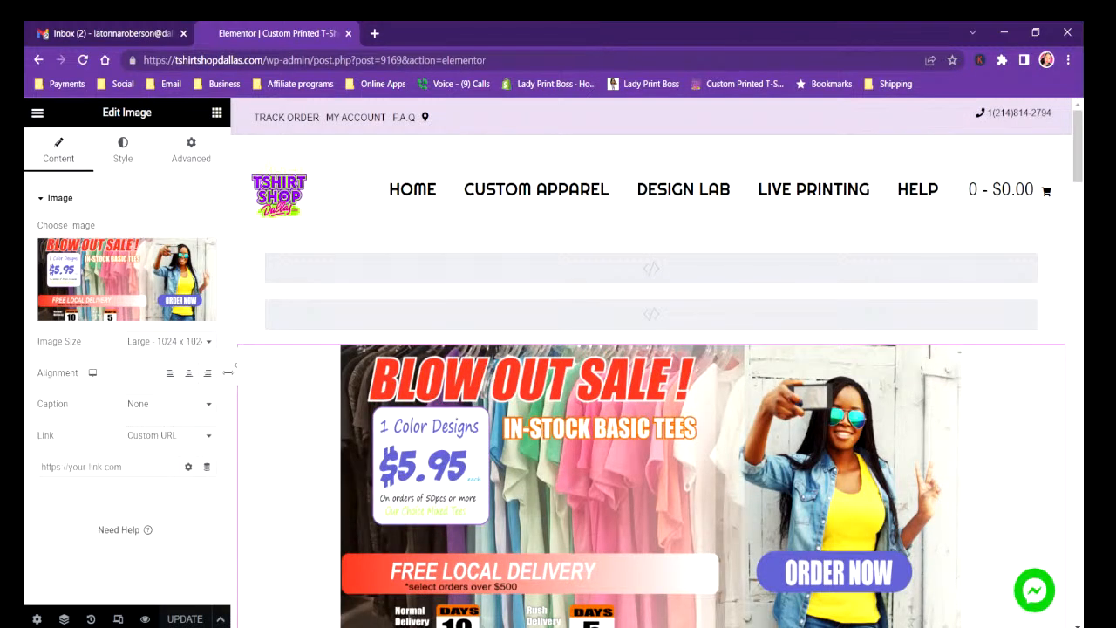
left_click(228, 373)
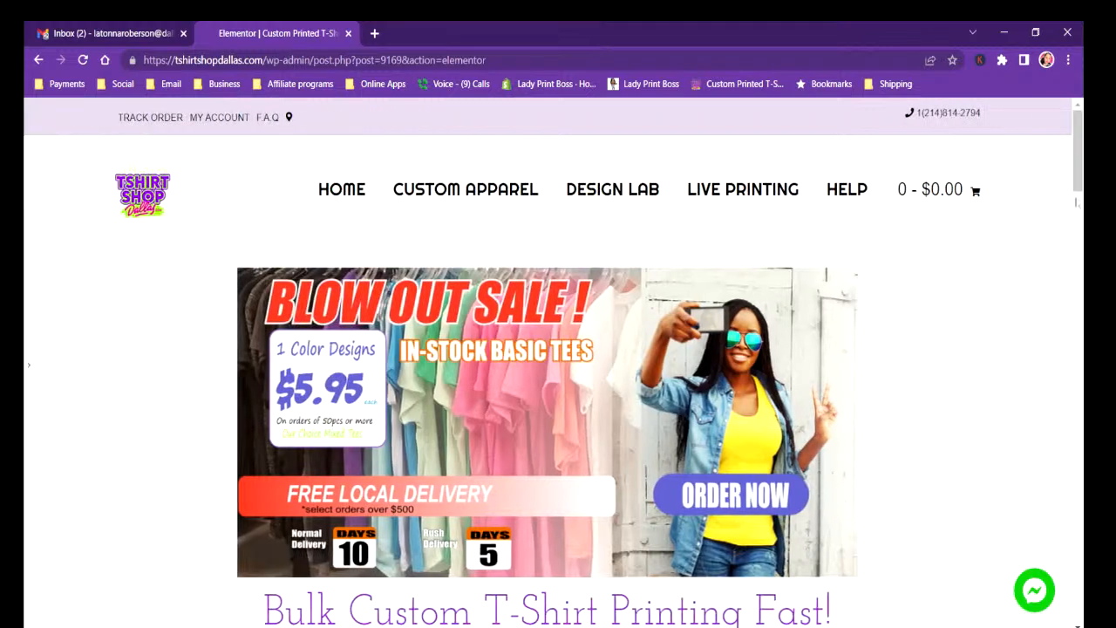
left_click_drag(1079, 187, 1083, 165)
left_click(30, 375)
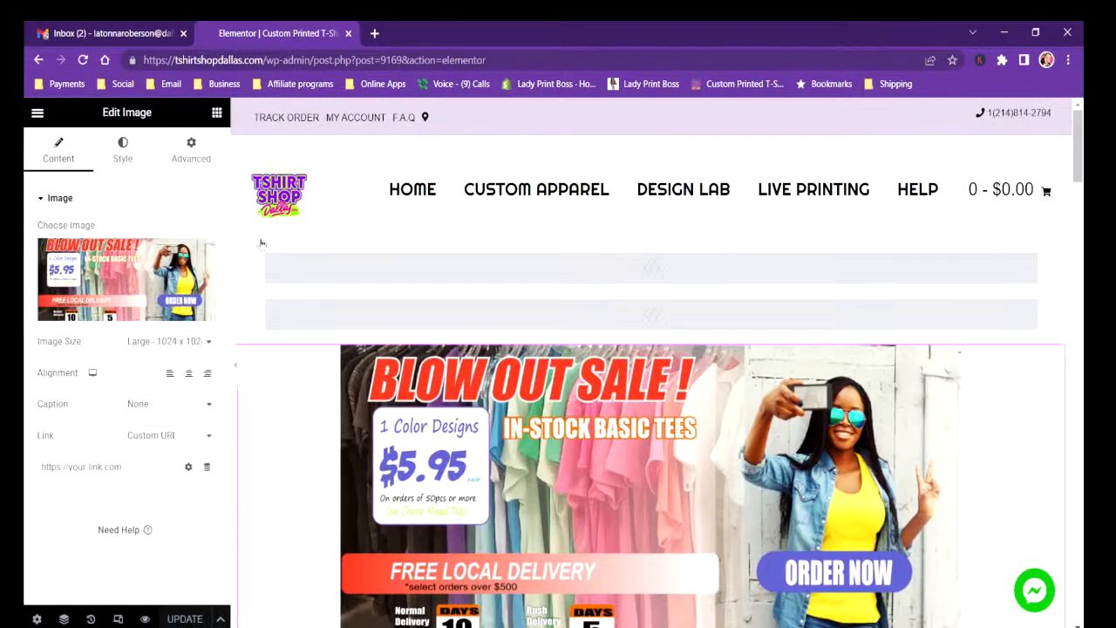
left_click(376, 33)
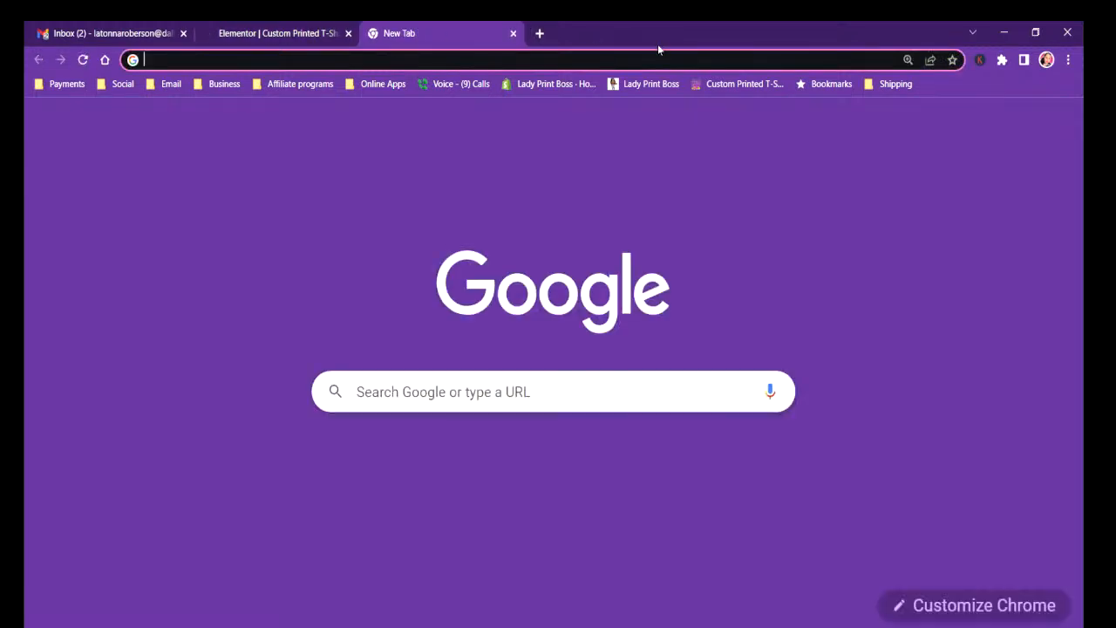
left_click(719, 83)
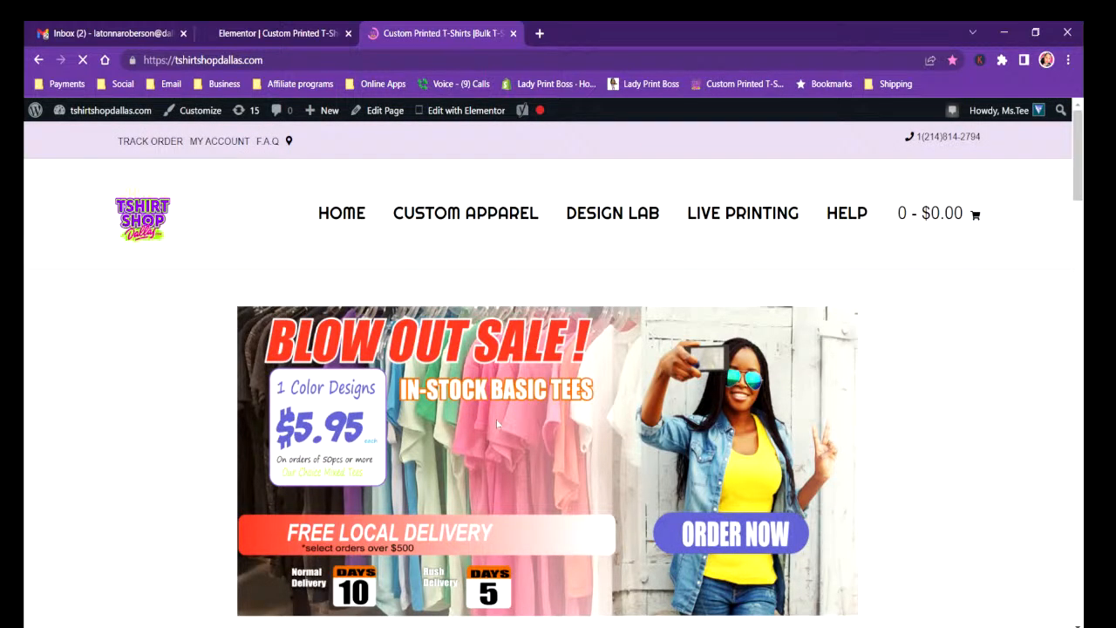
Back in the Elementor editor, set the banner image's width to 100% and update the page.
left_click(247, 34)
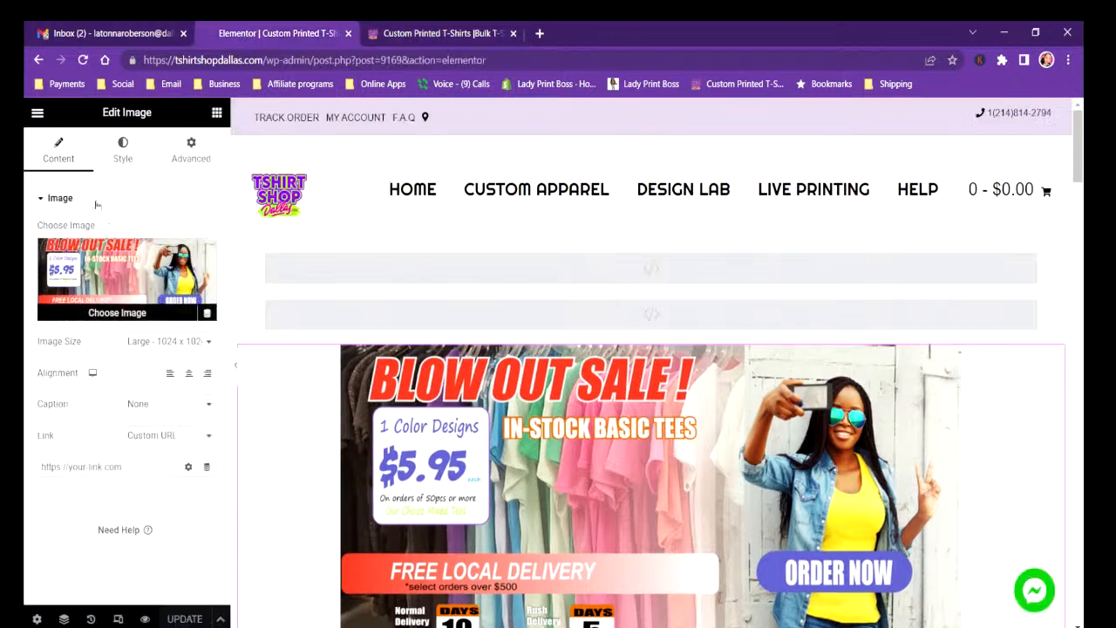
left_click(122, 150)
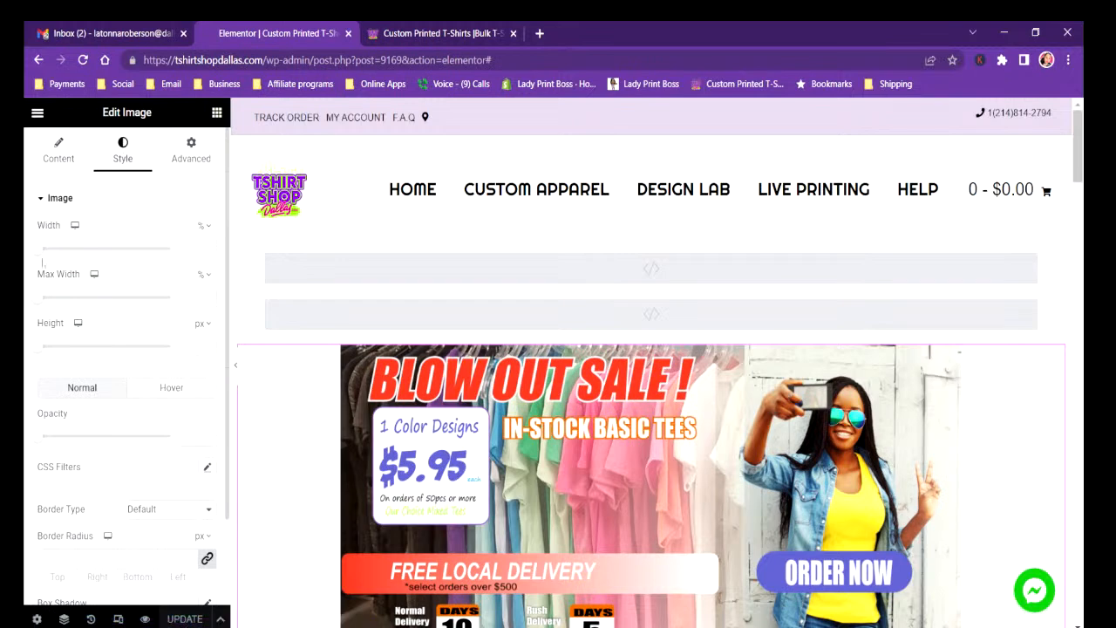
left_click_drag(36, 258, 165, 250)
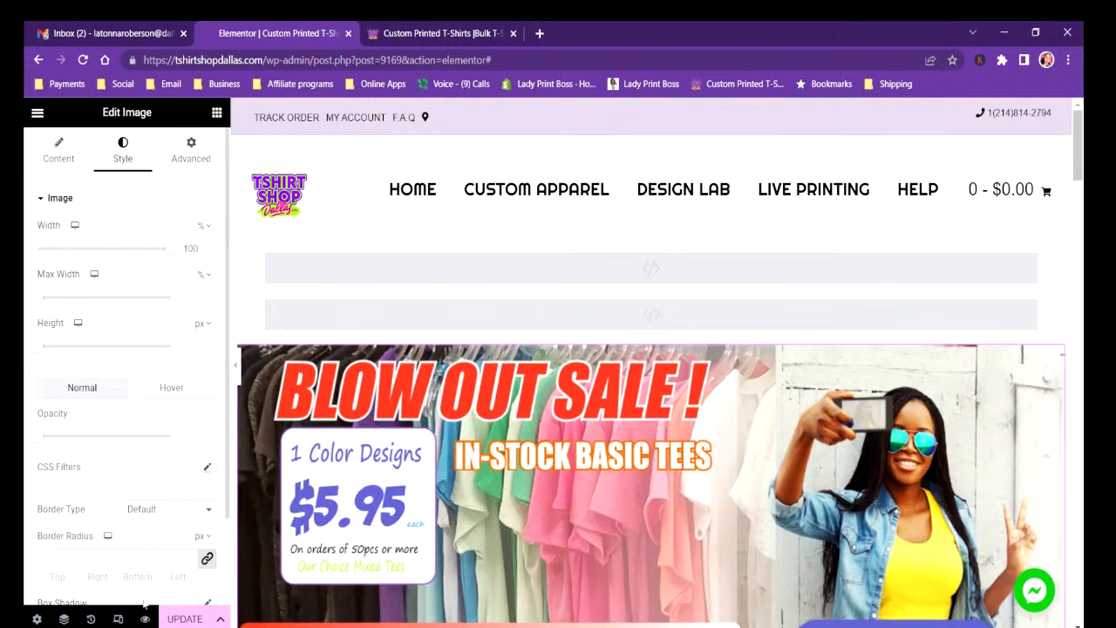
left_click(180, 618)
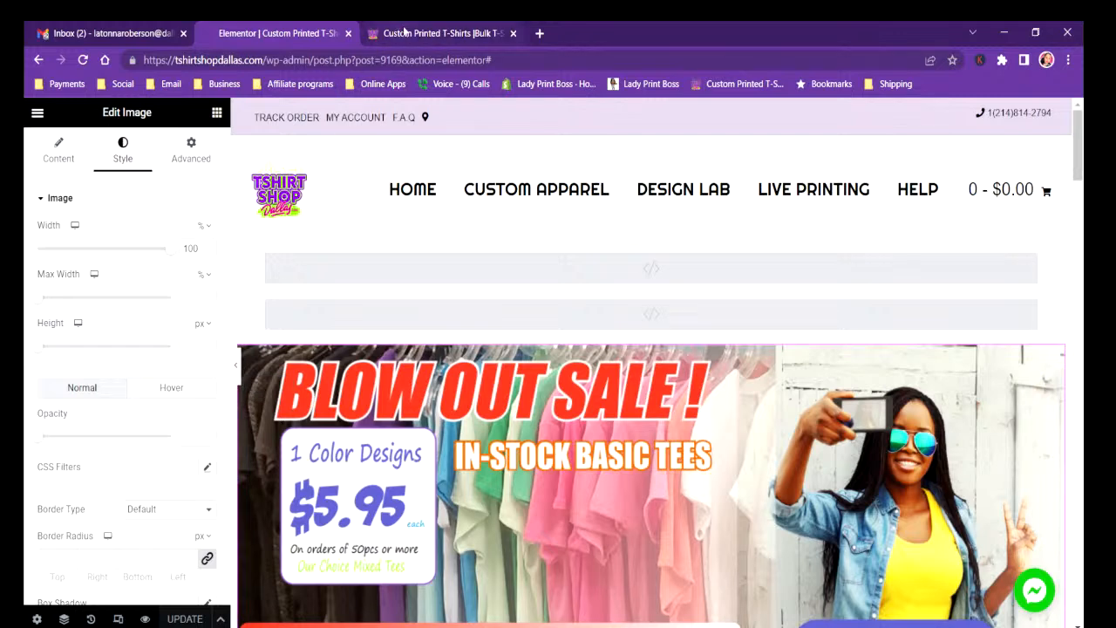
Check the live home page, from the banner down to the product category images.
left_click(404, 33)
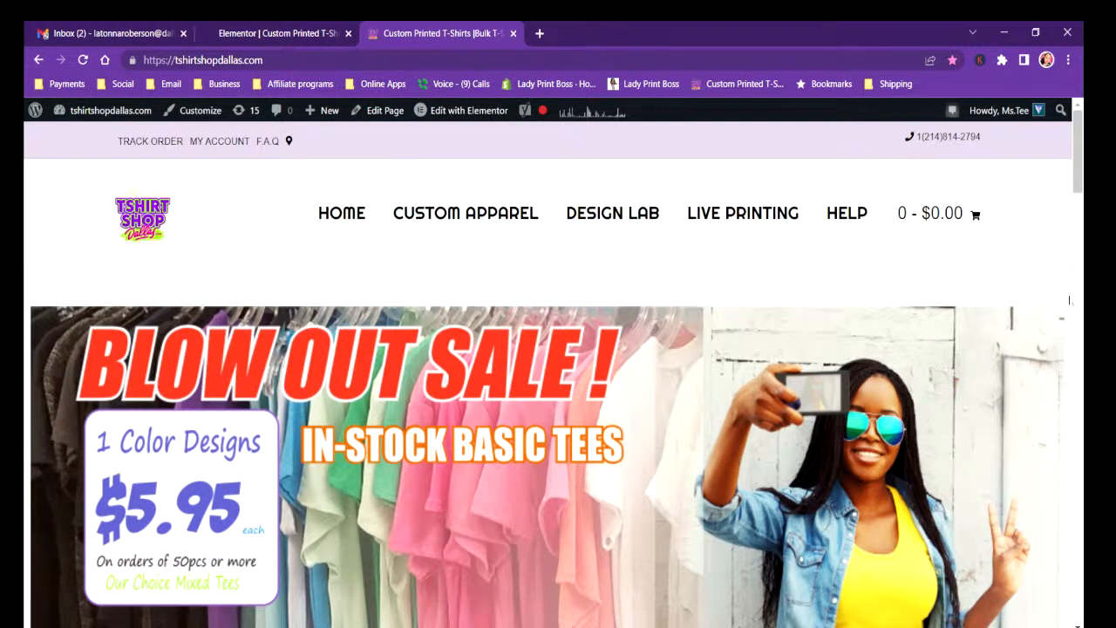
left_click_drag(1078, 178, 1082, 274)
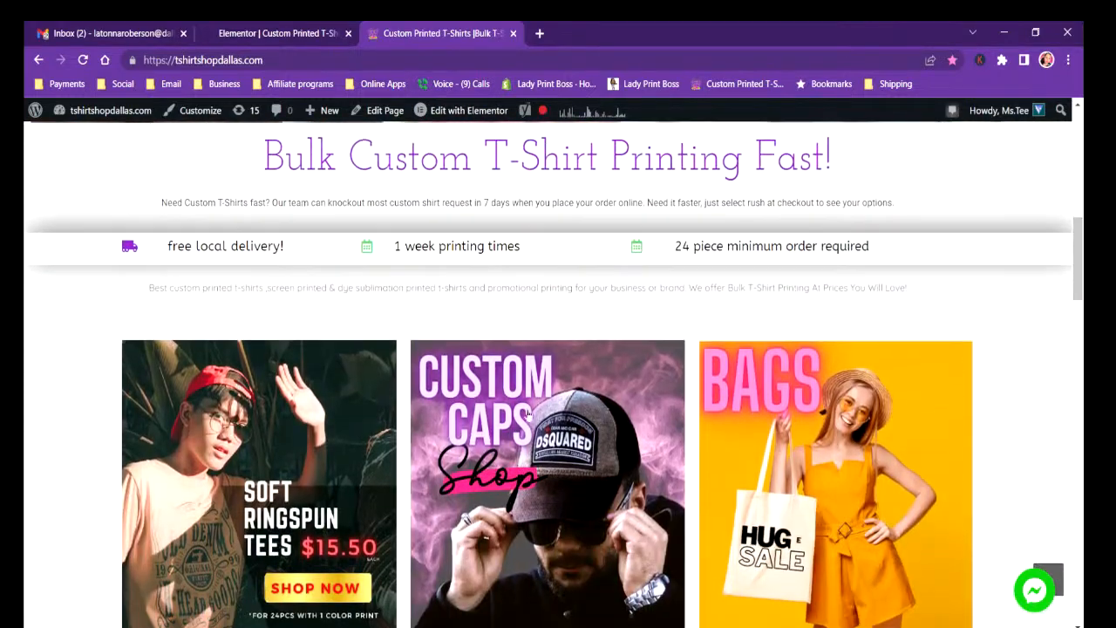
left_click_drag(1081, 265, 1081, 304)
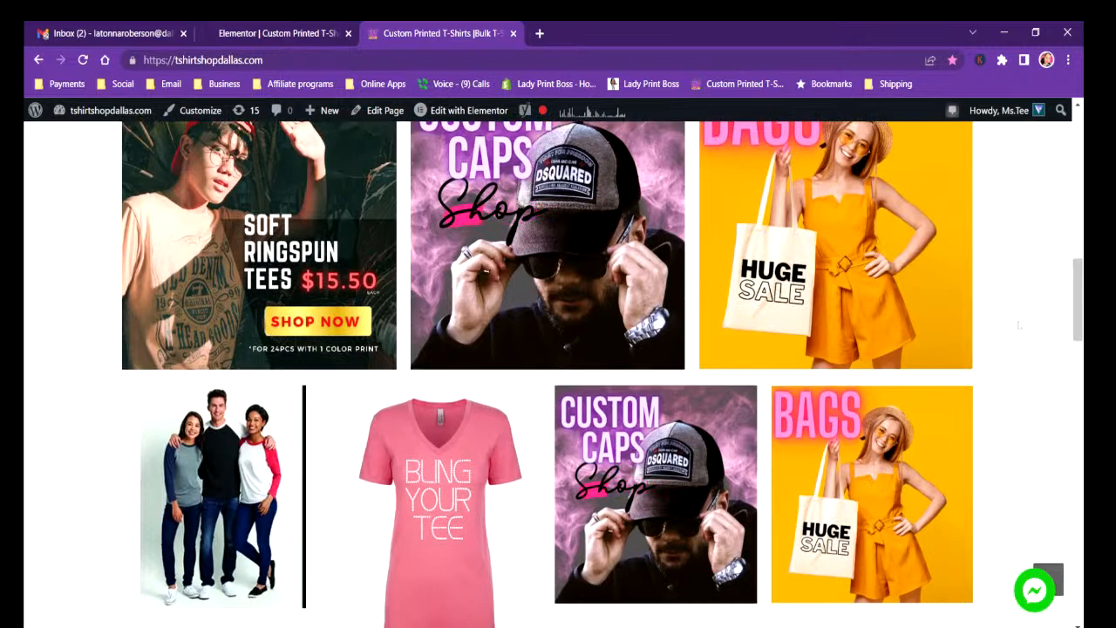
left_click_drag(1081, 305, 1084, 174)
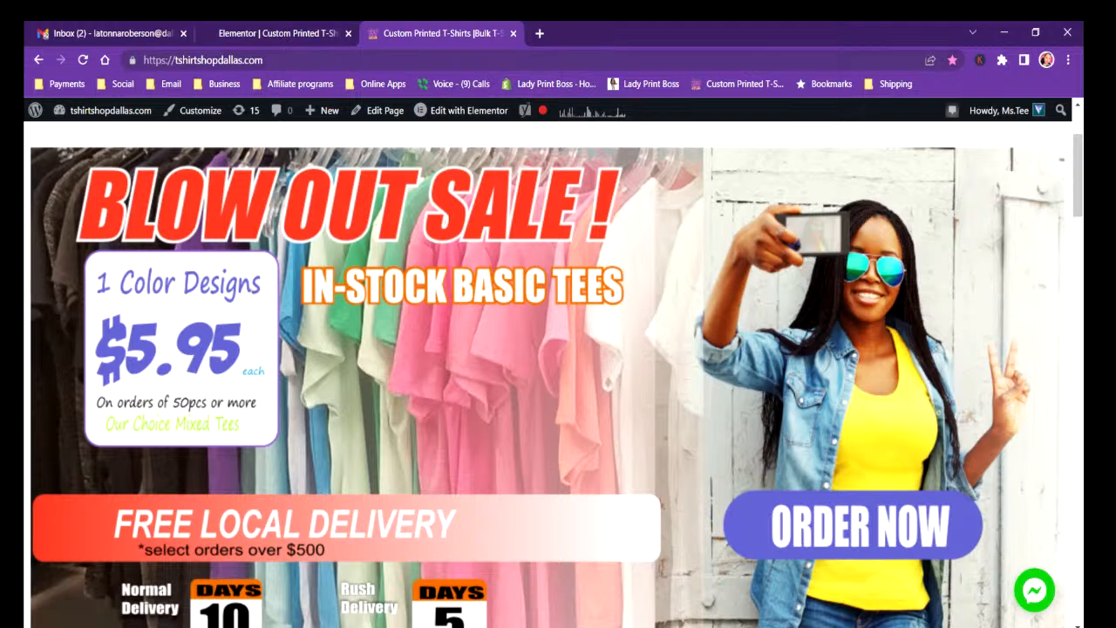
Return to the Elementor editor, look over the banner, and exit to the page's WordPress edit screen.
left_click(277, 33)
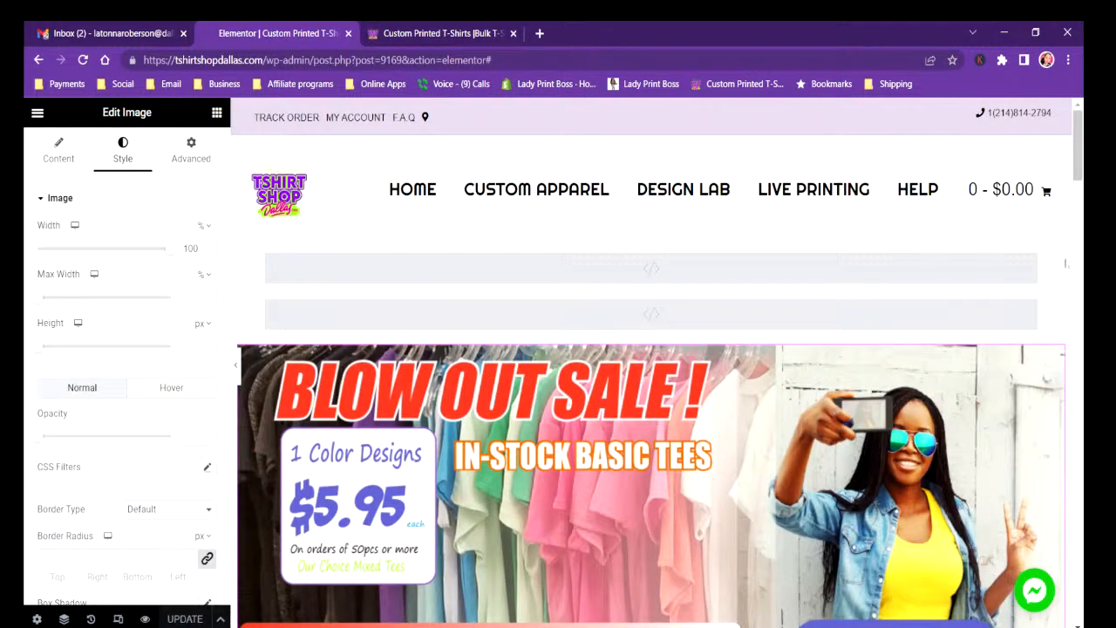
scroll(872, 297, "down", 3)
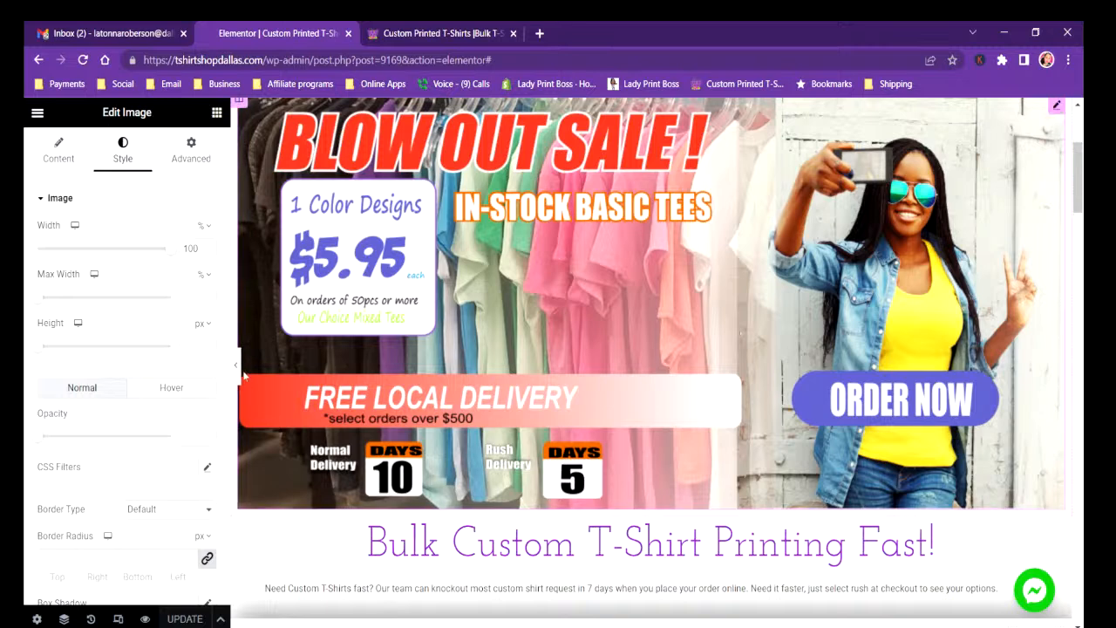
left_click(37, 113)
left_click(63, 471)
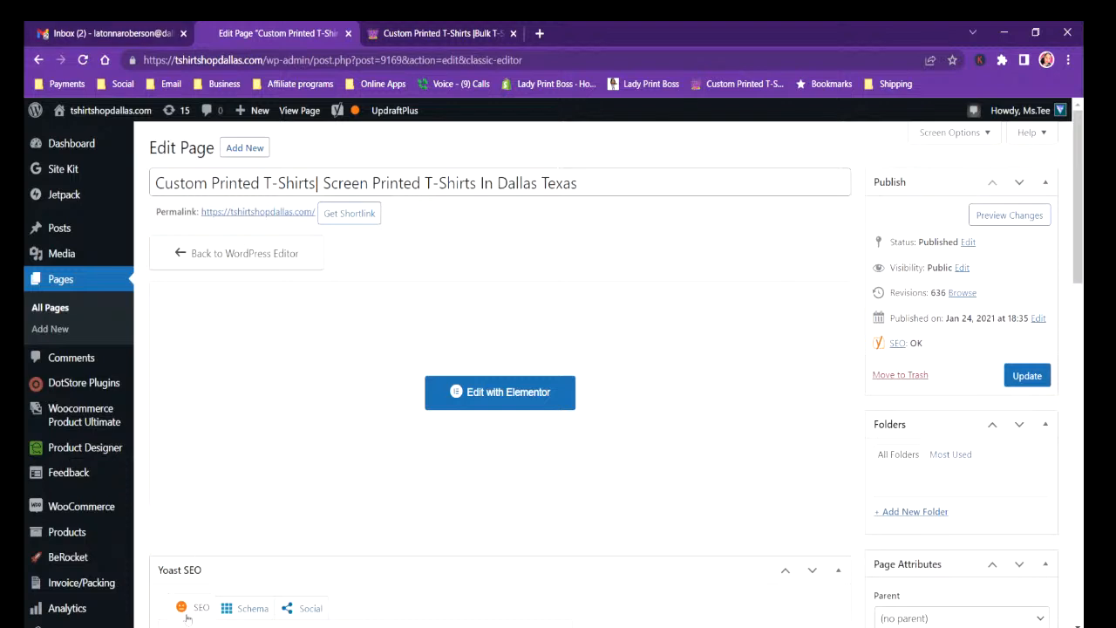
Examine the page's Yoast SEO section, including the focus keyphrase, Google preview and SEO analysis, and the page attributes.
scroll(1081, 273, "down", 1)
left_click_drag(1081, 273, 1078, 400)
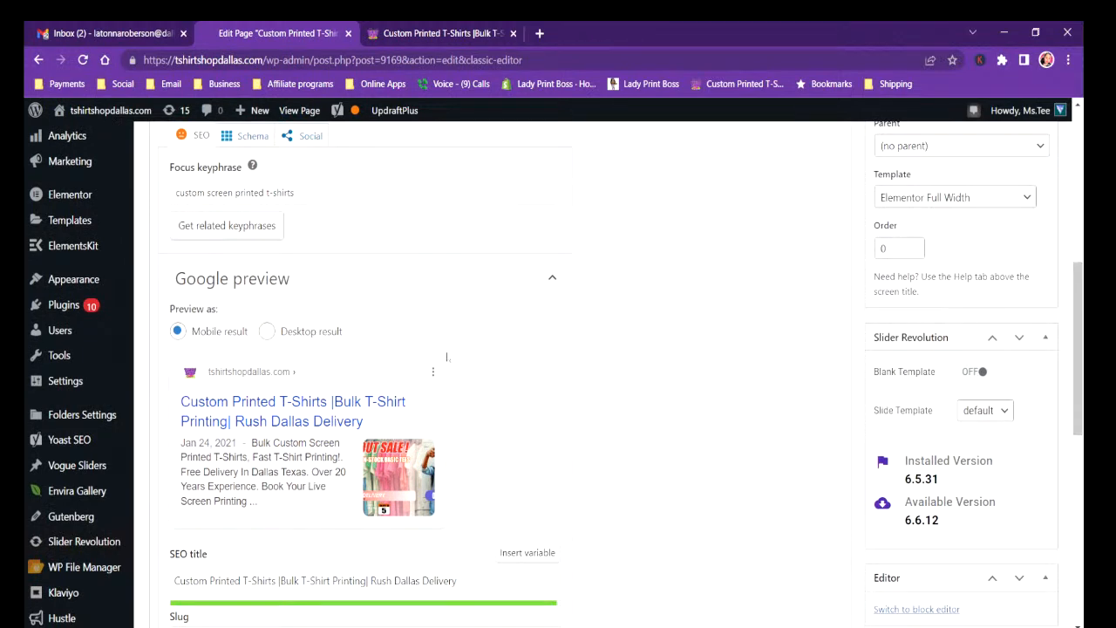
scroll(467, 506, "down", 5)
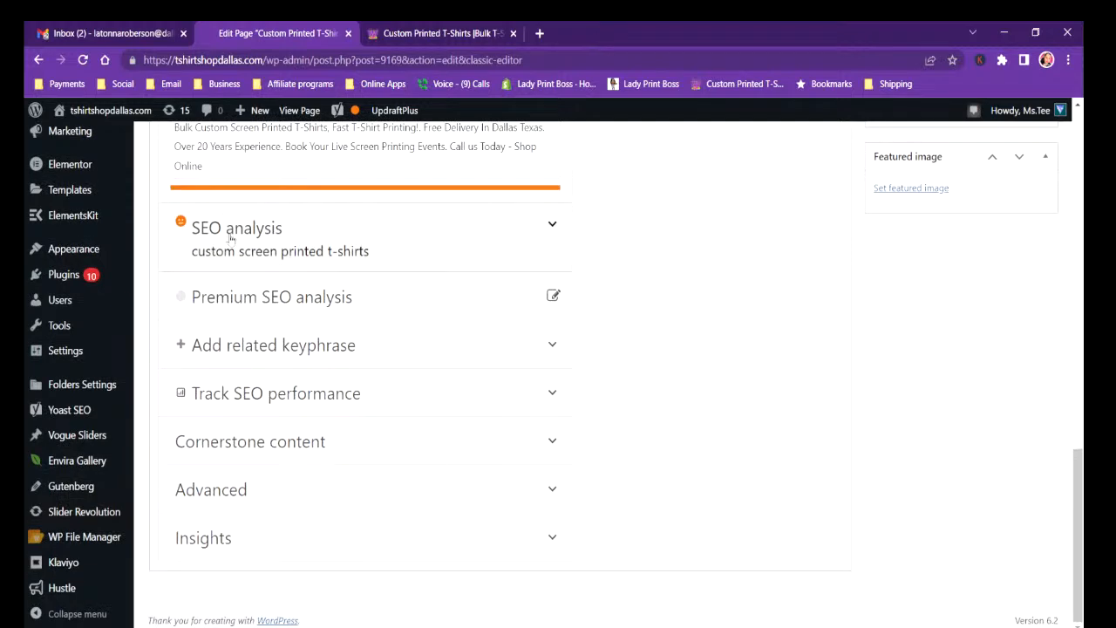
left_click_drag(1077, 538, 1078, 344)
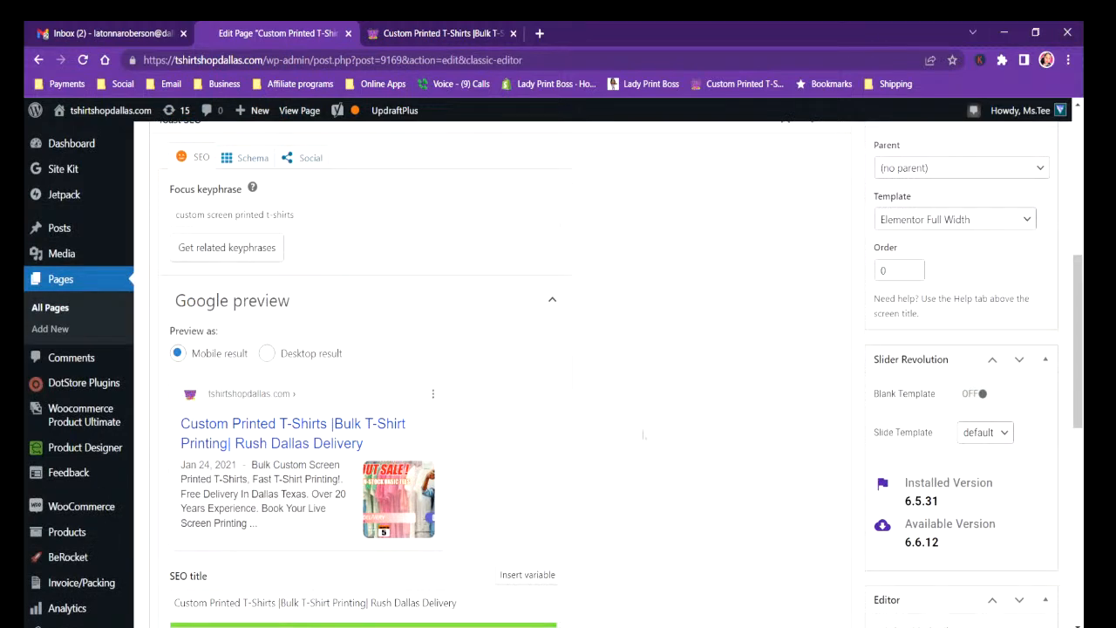
scroll(644, 433, "up", 5)
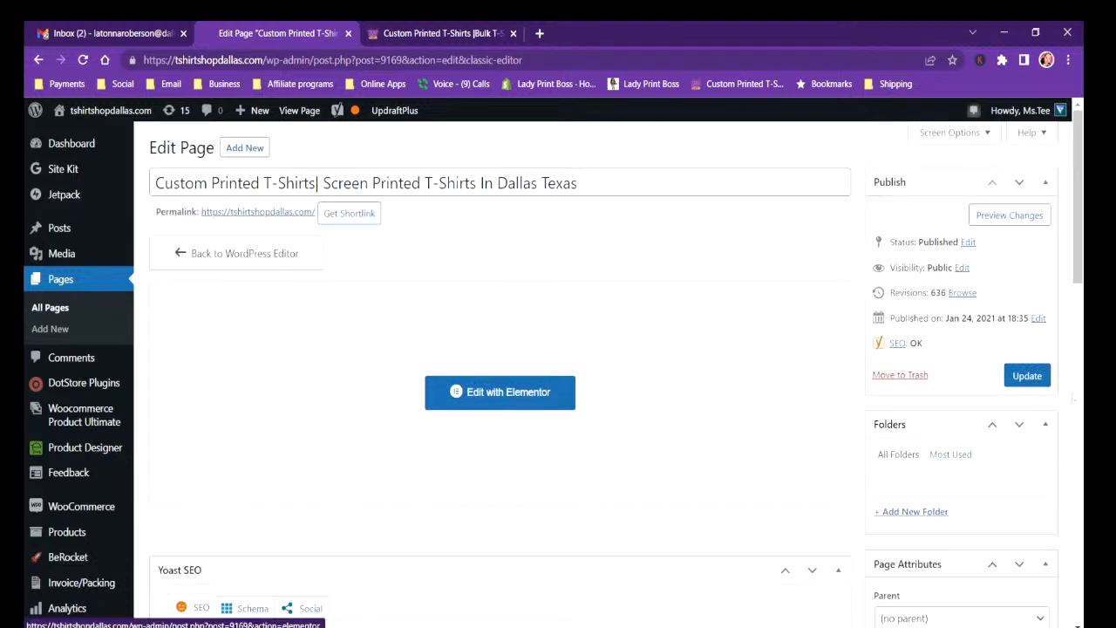
scroll(1077, 311, "down", 2)
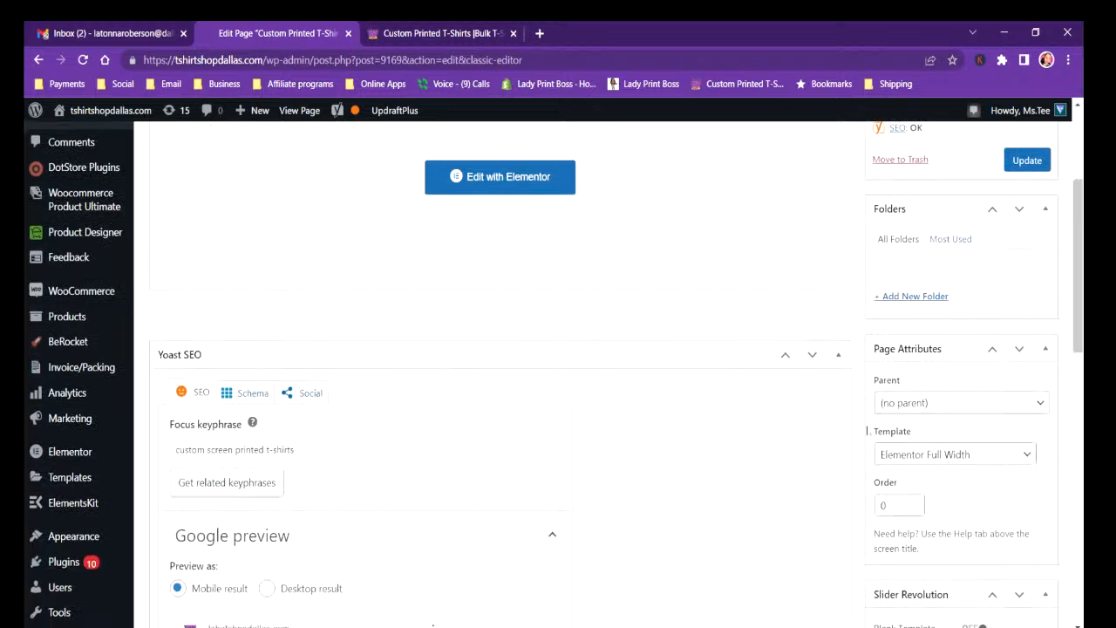
Leave the page's edit screen and open the list of all store products.
scroll(1059, 283, "up", 3)
scroll(1060, 283, "up", 1)
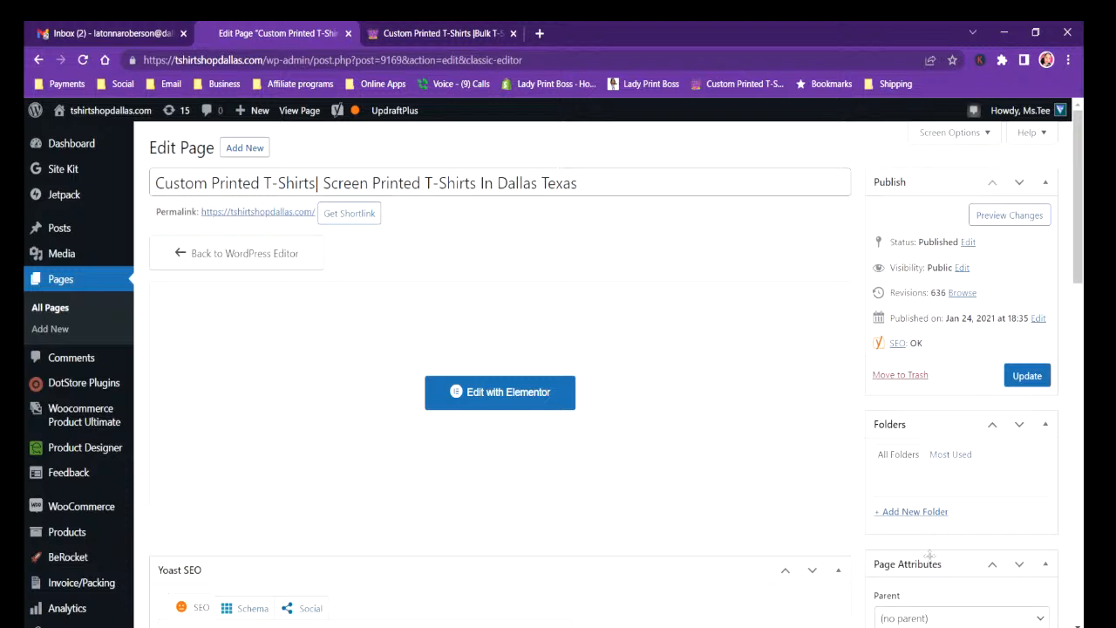
mouse_move(85, 513)
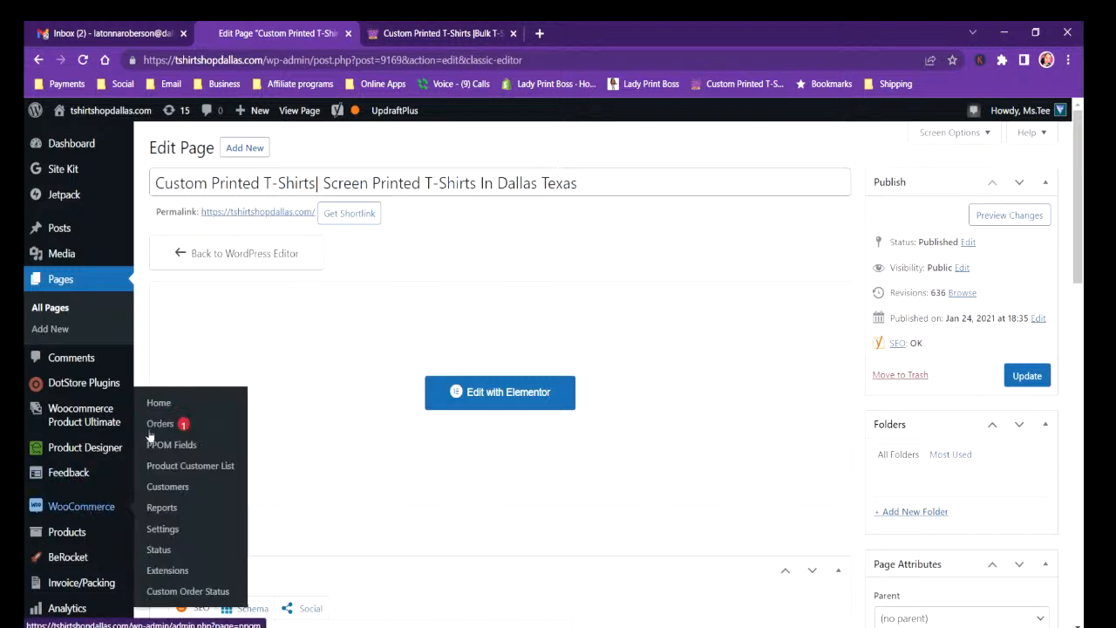
left_click(67, 531)
mouse_move(136, 495)
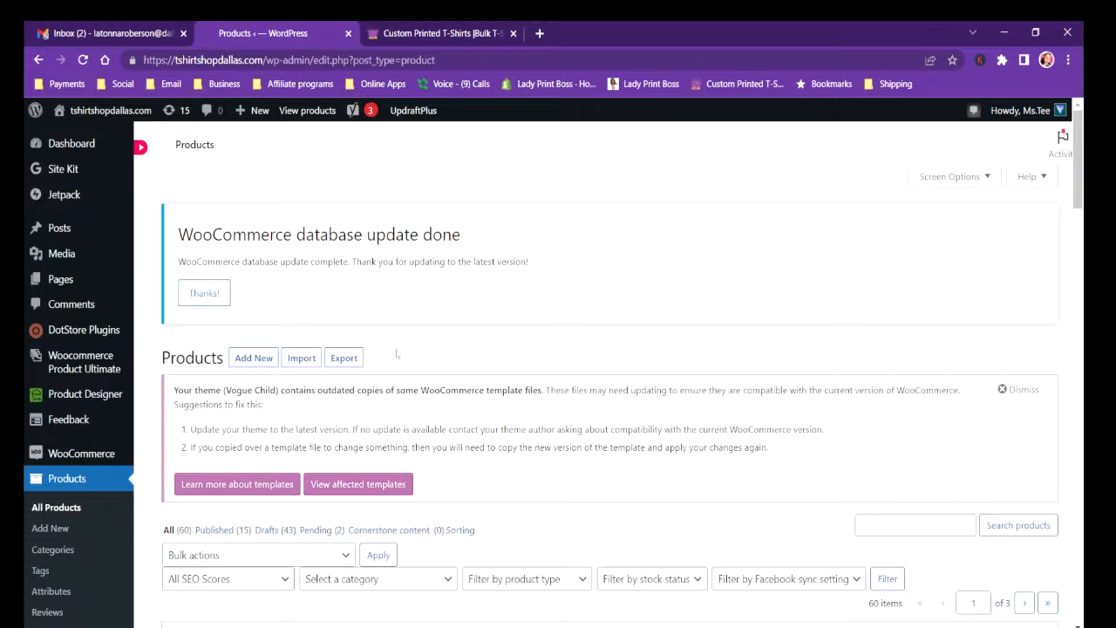
Filter the product list by the T-Shirts category.
left_click_drag(1080, 165, 1078, 226)
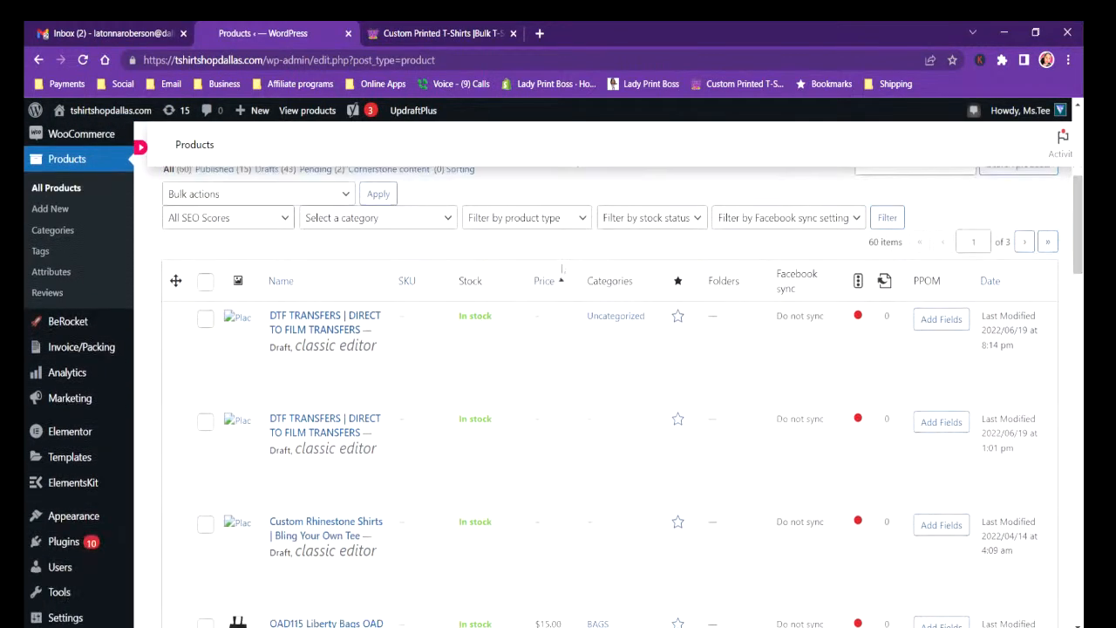
left_click(420, 218)
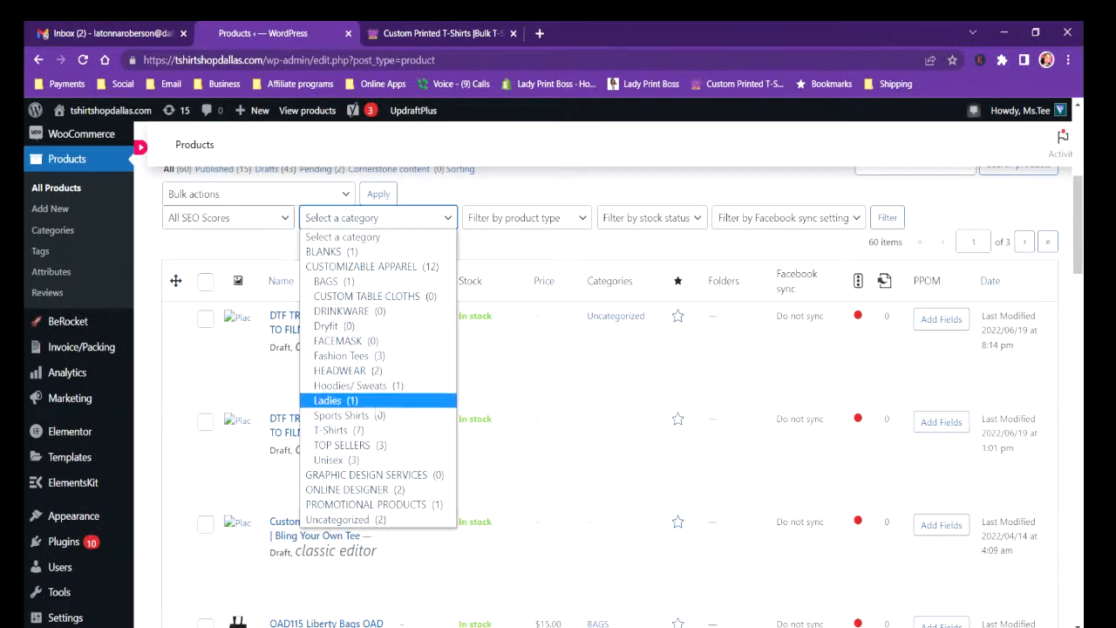
left_click(375, 432)
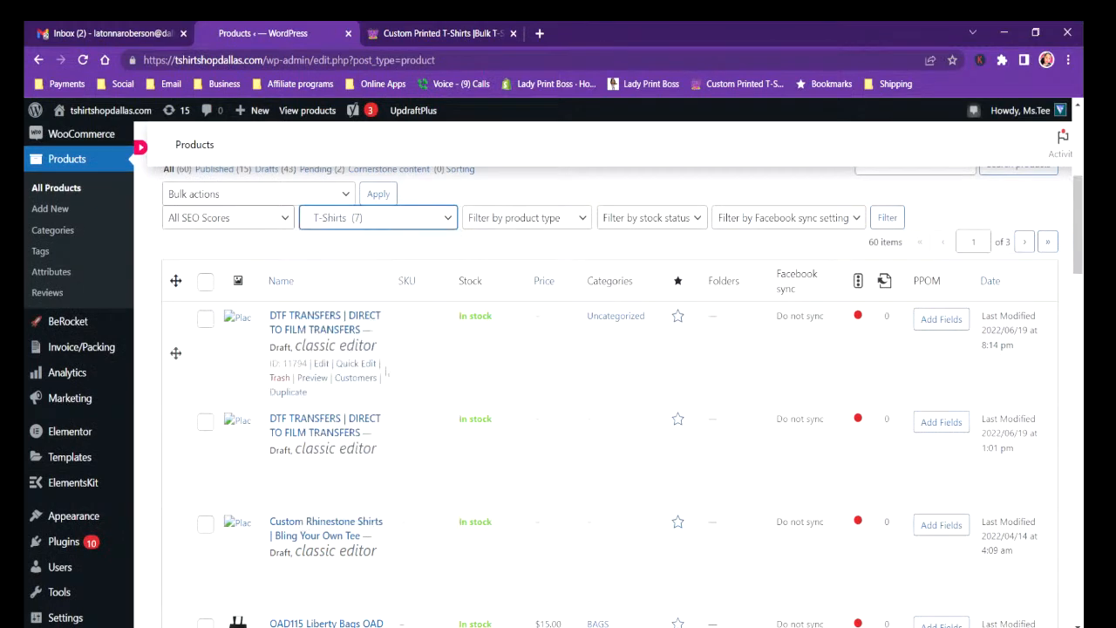
left_click(901, 224)
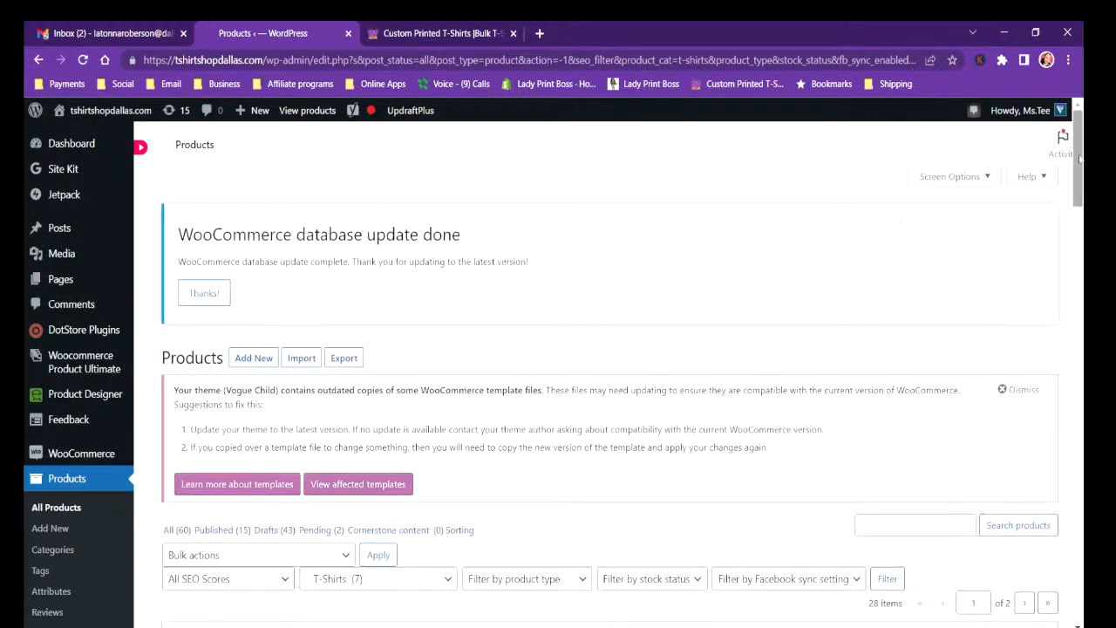
Preview the draft Ultra Cotton Long Sleeve T-Shirt product and return to the filtered product list.
left_click_drag(1081, 160, 1051, 521)
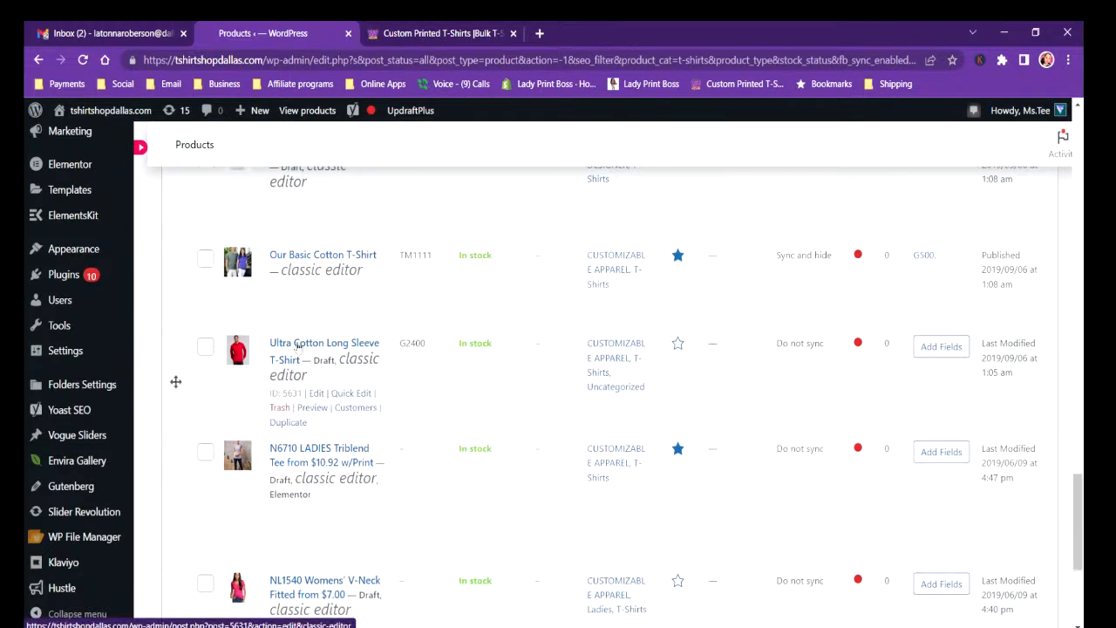
left_click(313, 407)
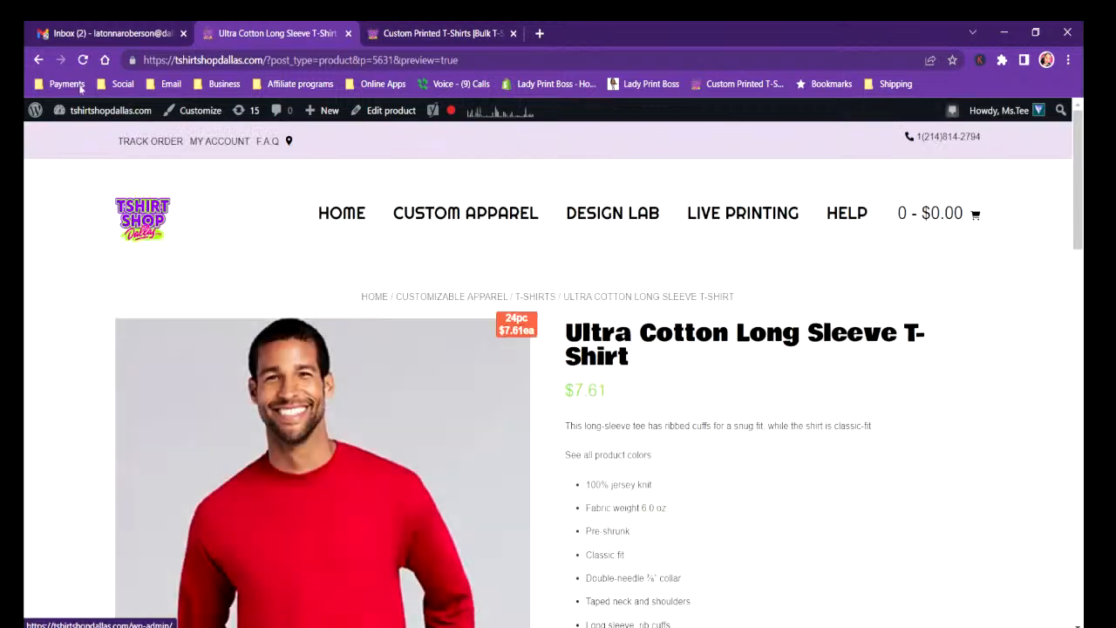
left_click(39, 59)
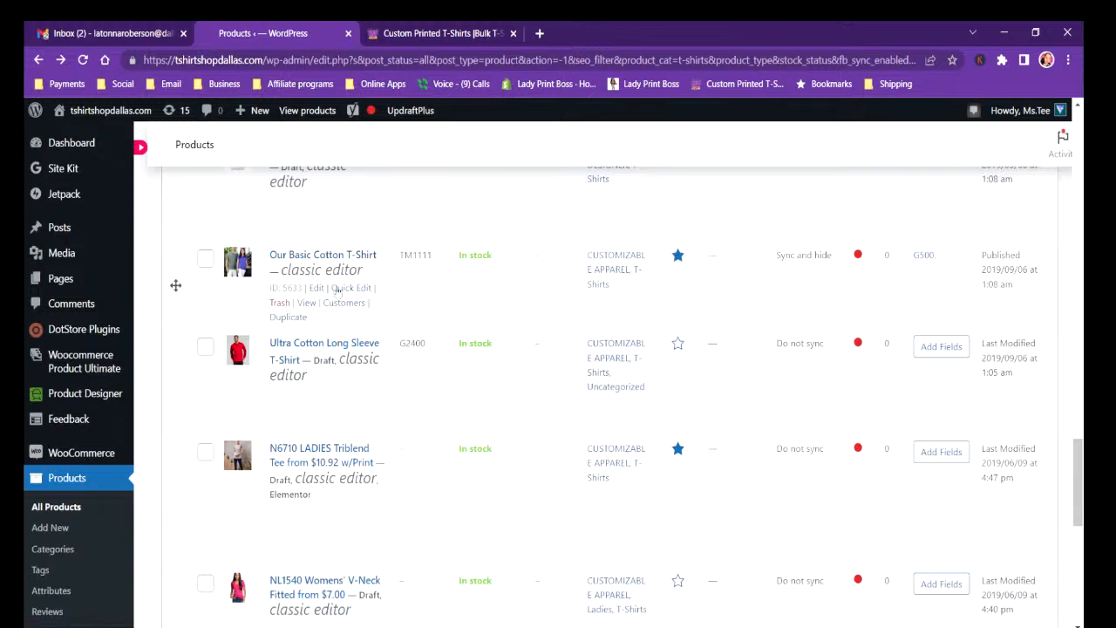
View the Our Basic Cotton T-Shirt product page and set the ink colors per side to 1 COLOR / 1 SIDE.
left_click(307, 303)
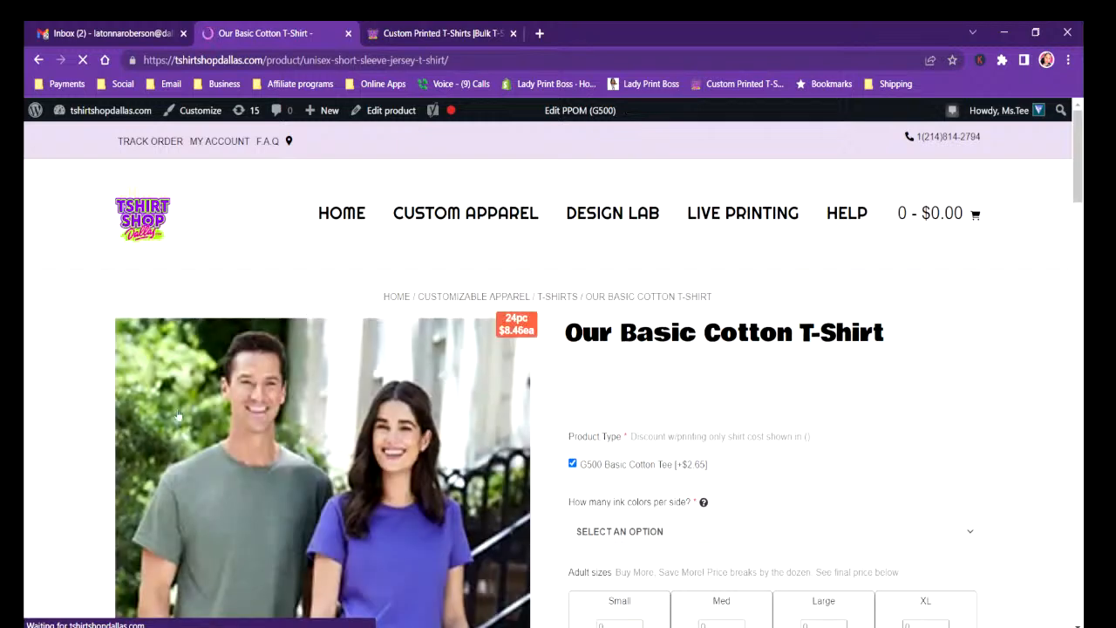
left_click_drag(1079, 145, 1056, 162)
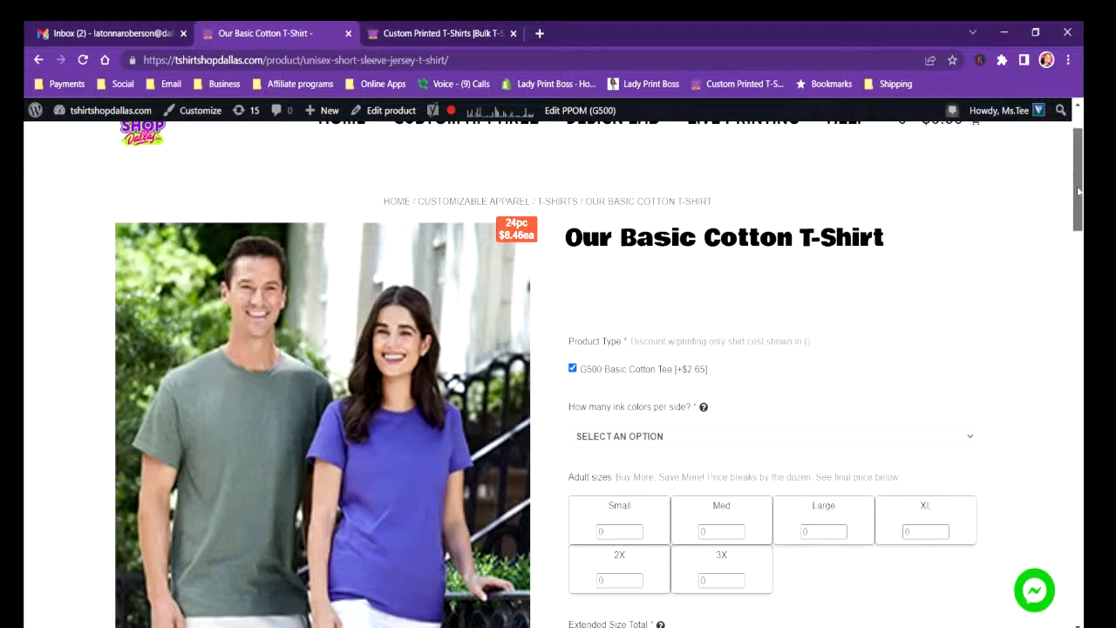
scroll(634, 222, "down", 2)
left_click(637, 259)
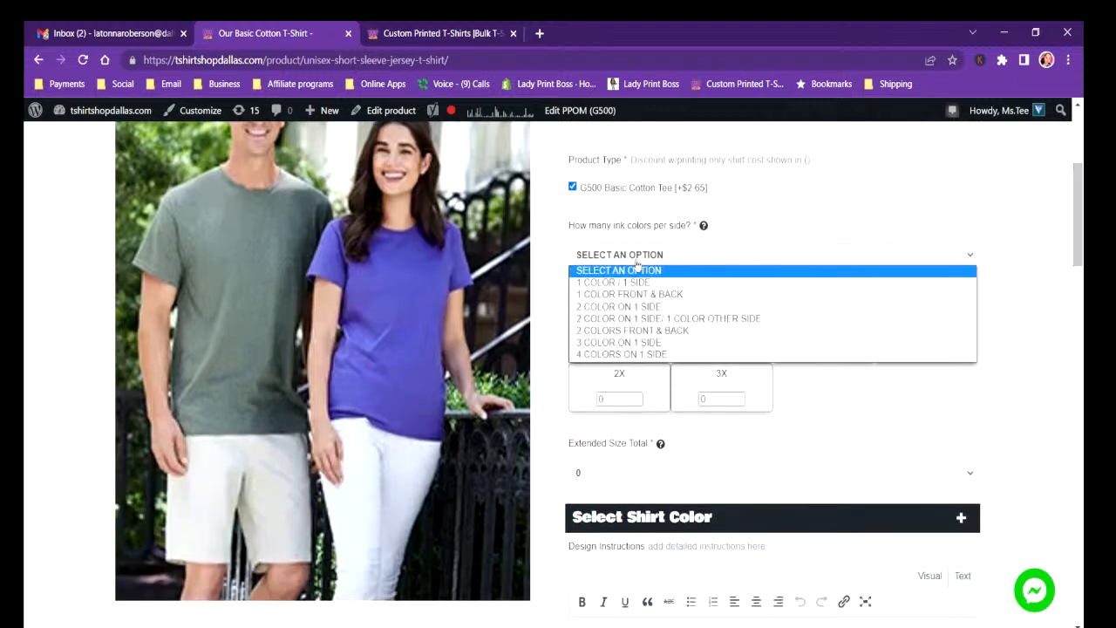
left_click(636, 282)
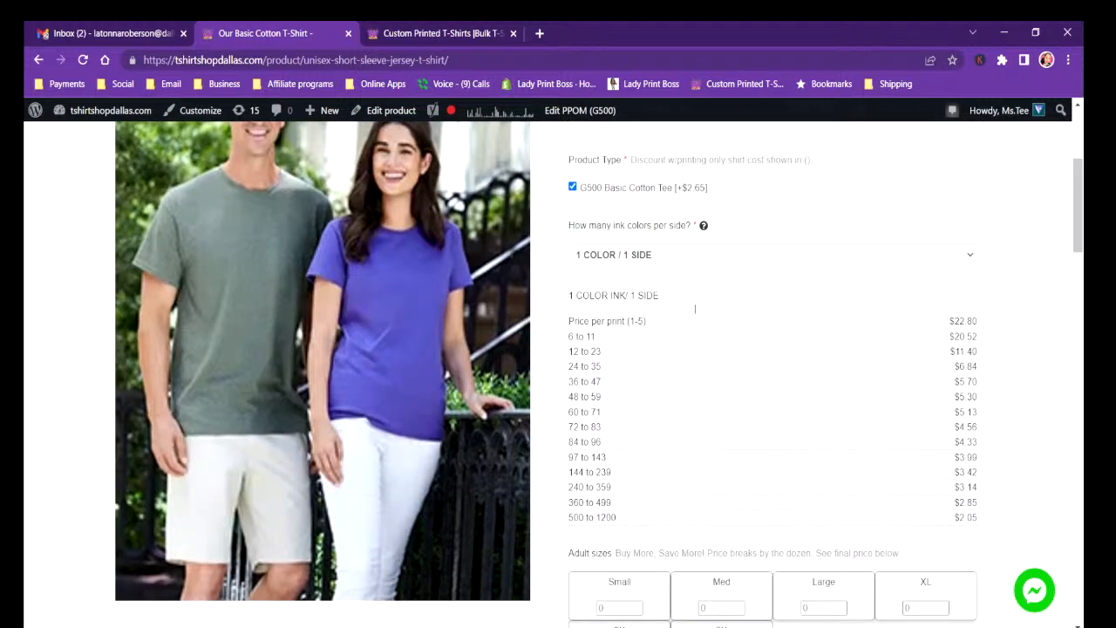
left_click(660, 259)
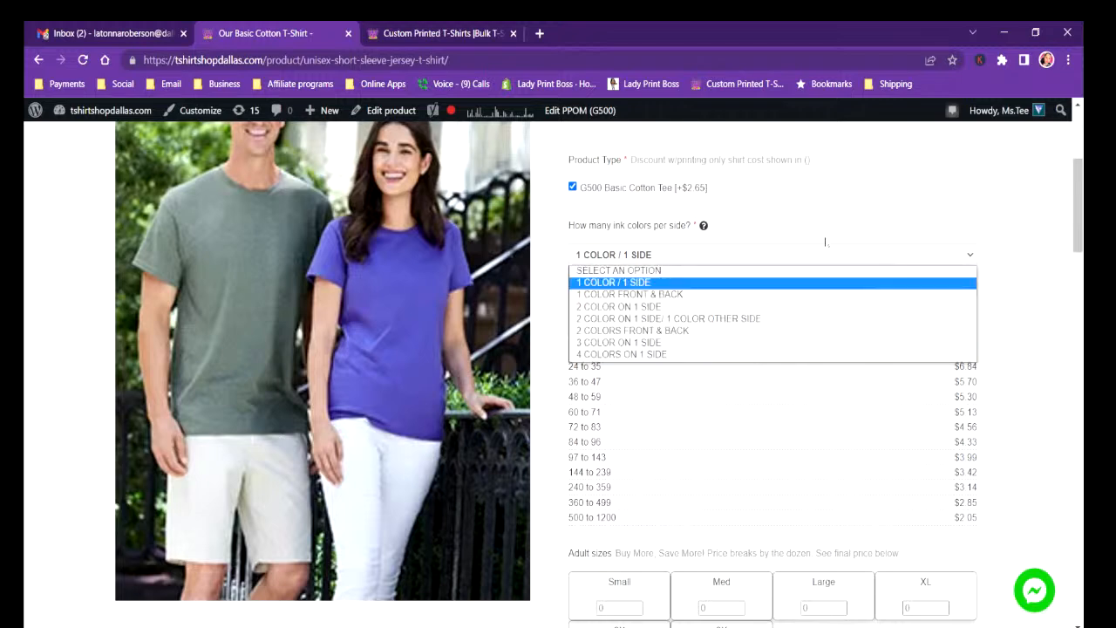
left_click(834, 235)
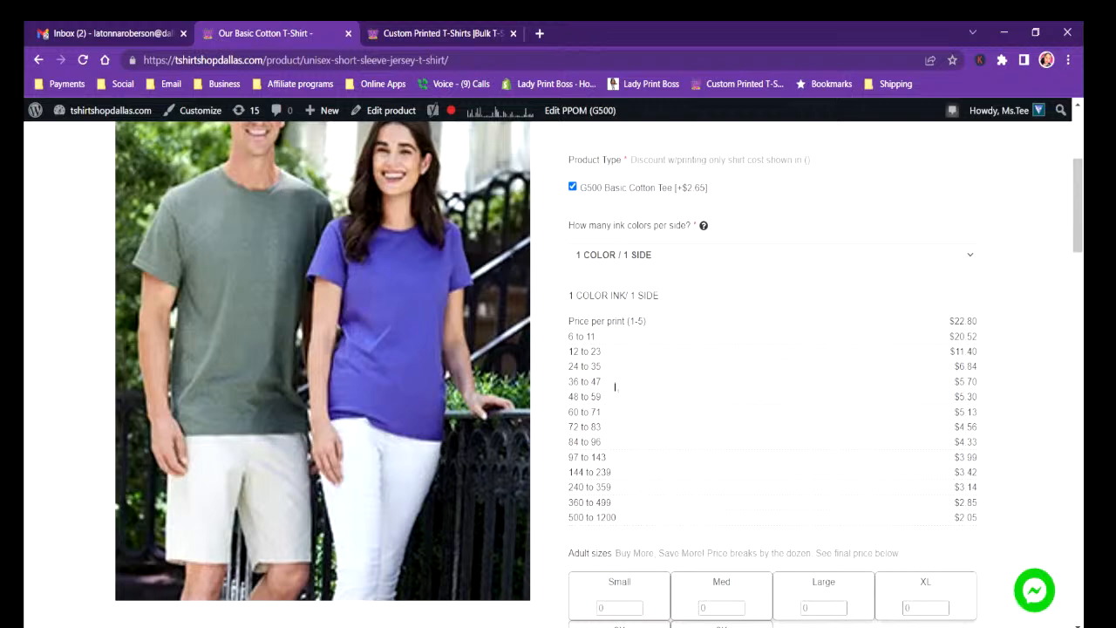
Examine the product page's price breaks, adult sizes, shirt color, design instructions, art upload and delivery options, and return to its beginning.
scroll(766, 462, "down", 11)
scroll(765, 494, "up", 11)
left_click_drag(1079, 190, 1078, 237)
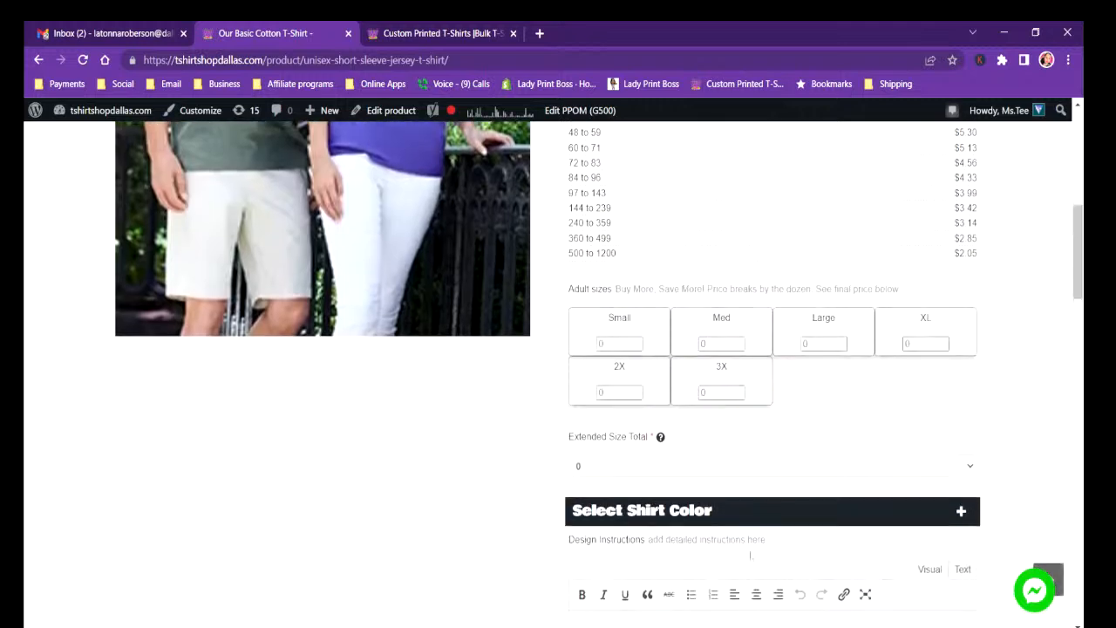
left_click(717, 515)
left_click_drag(1081, 252, 1059, 362)
left_click(768, 482)
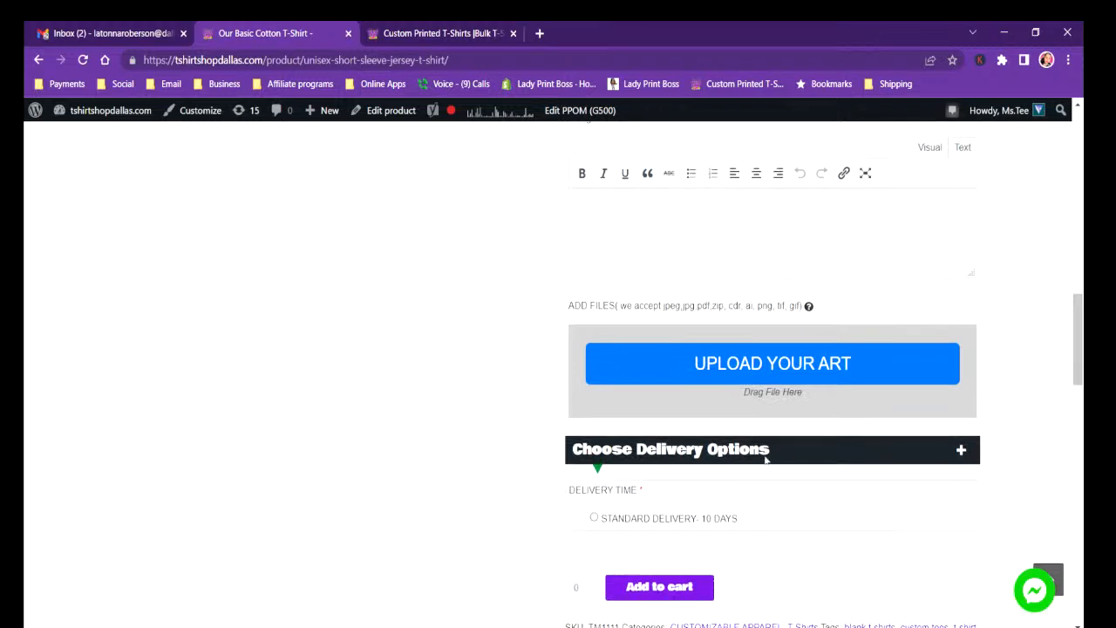
left_click_drag(1078, 366, 1085, 173)
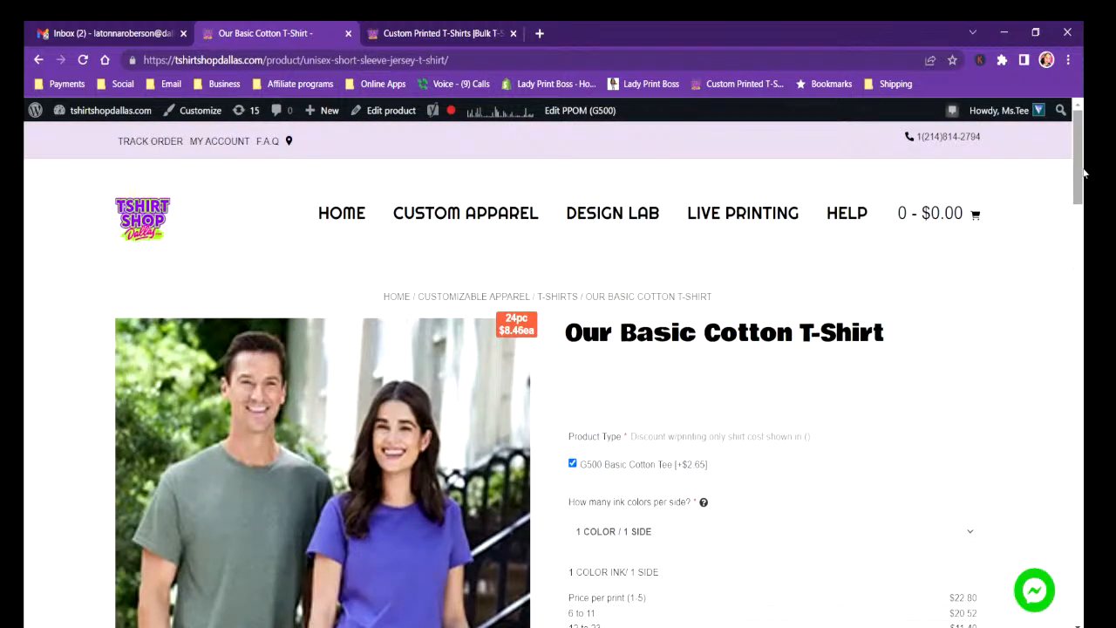
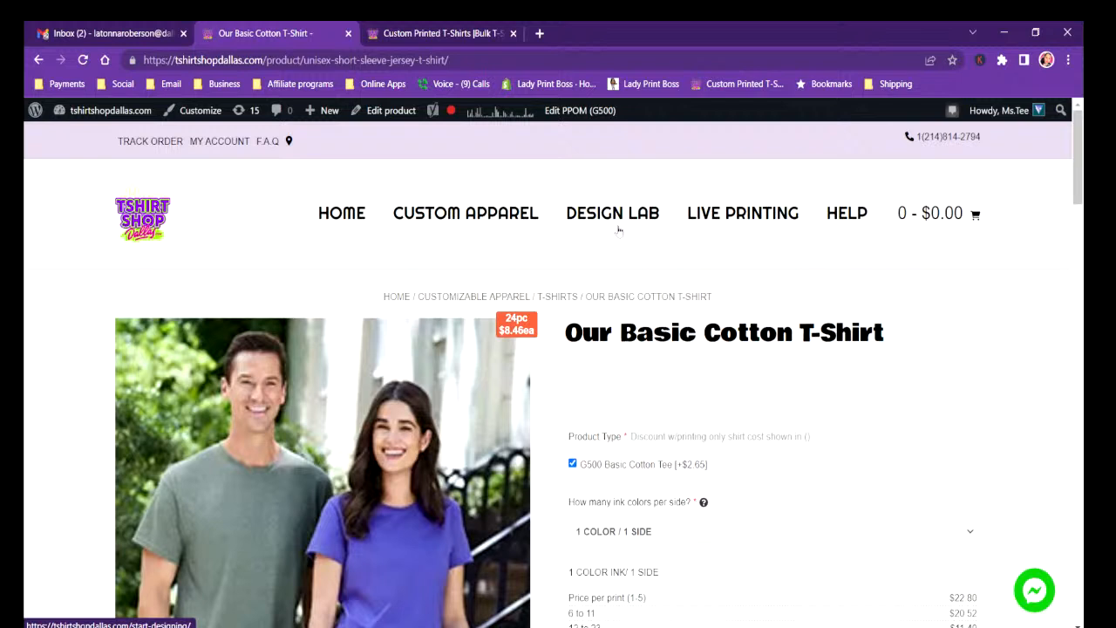
Leave the Our Basic Cotton T-Shirt product page and open the product's duplicate draft for editing.
mouse_move(932, 262)
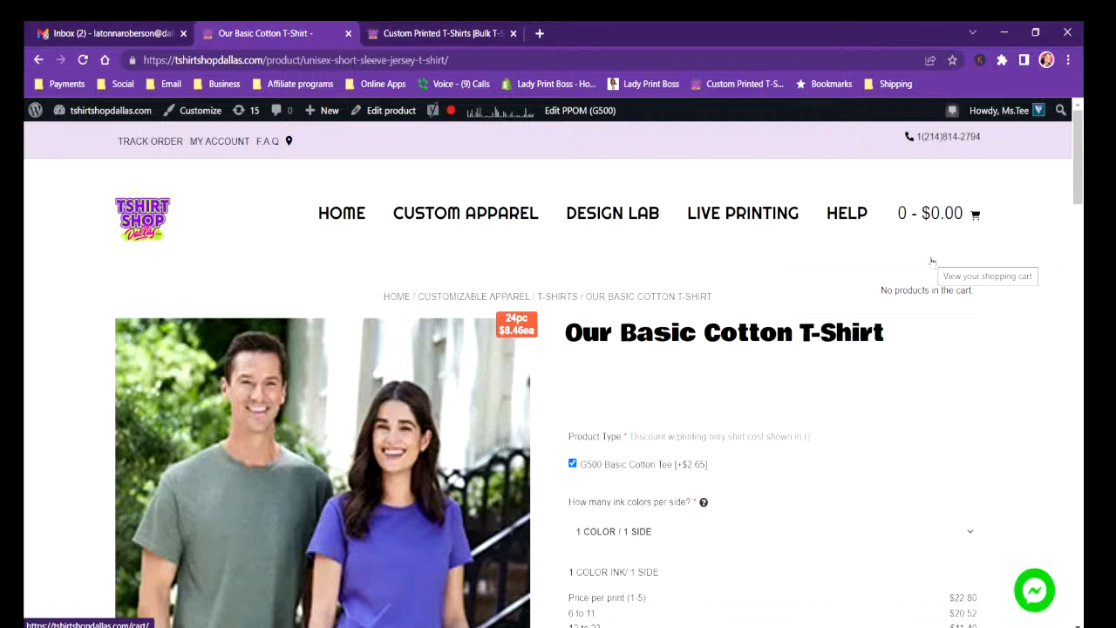
mouse_move(450, 246)
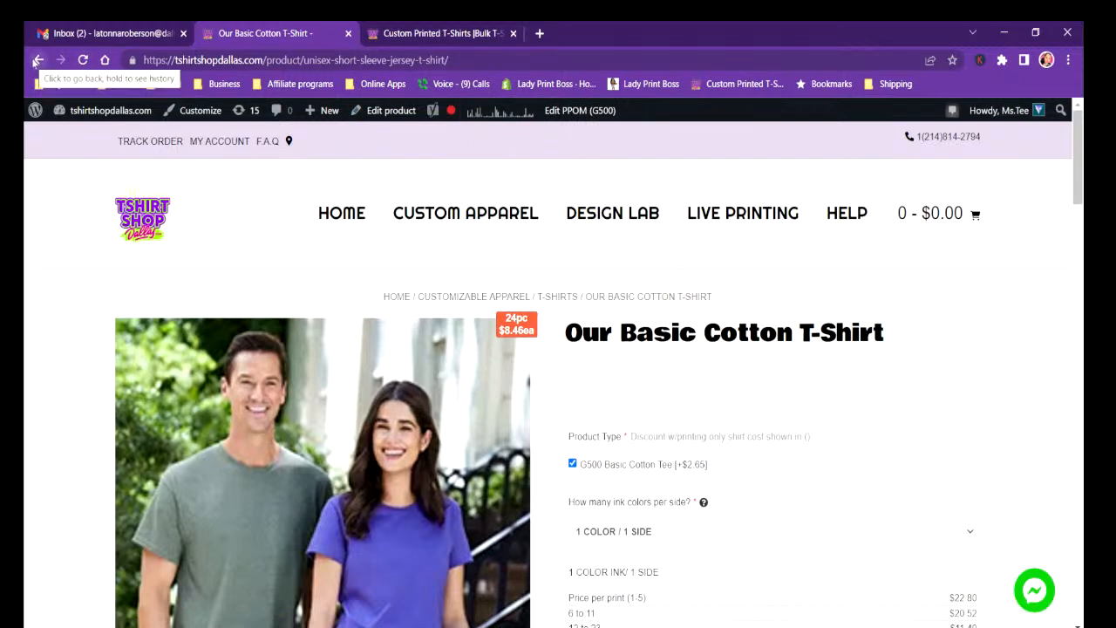
scroll(760, 414, "down", 12)
scroll(760, 414, "up", 7)
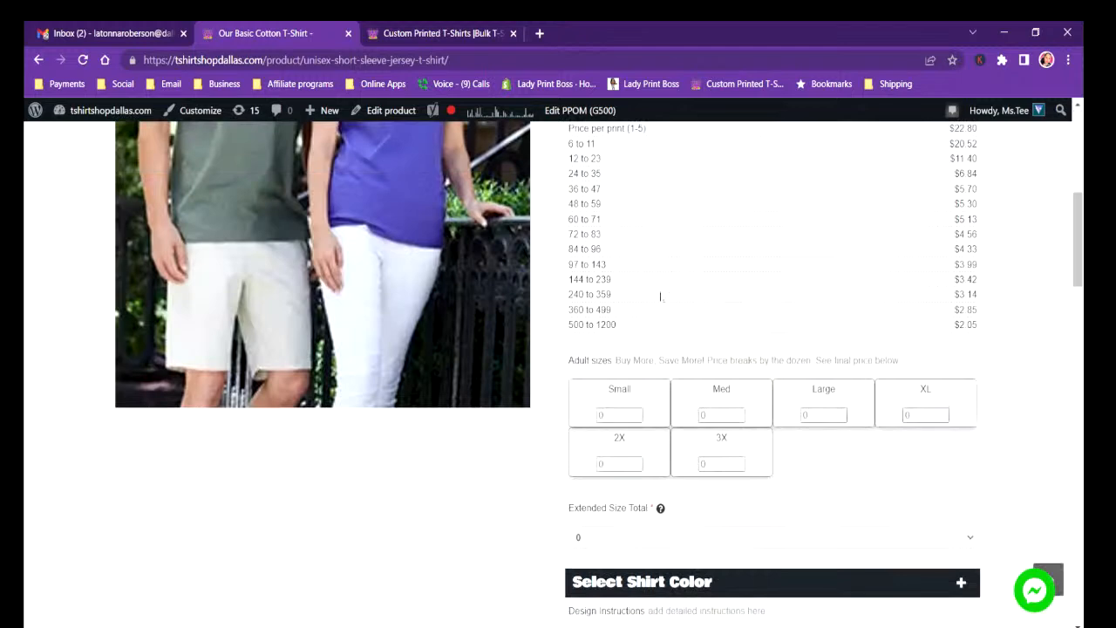
key("alt+Left")
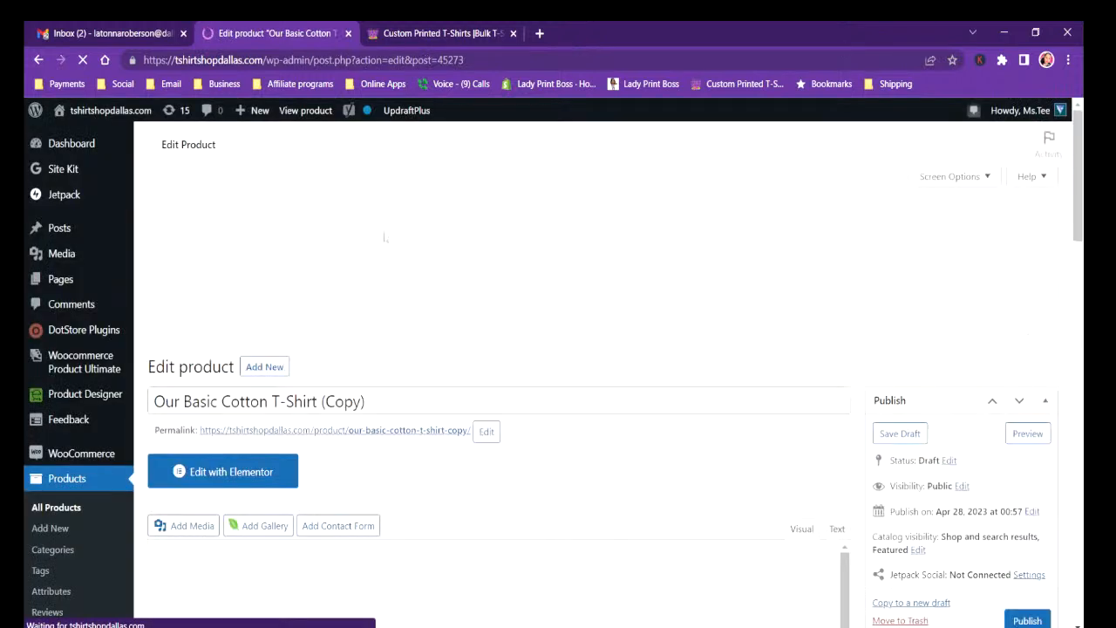
Replace the duplicated product's title with "Our Basic T-Shirt Deal".
left_click(377, 404)
left_click_drag(376, 399, 208, 399)
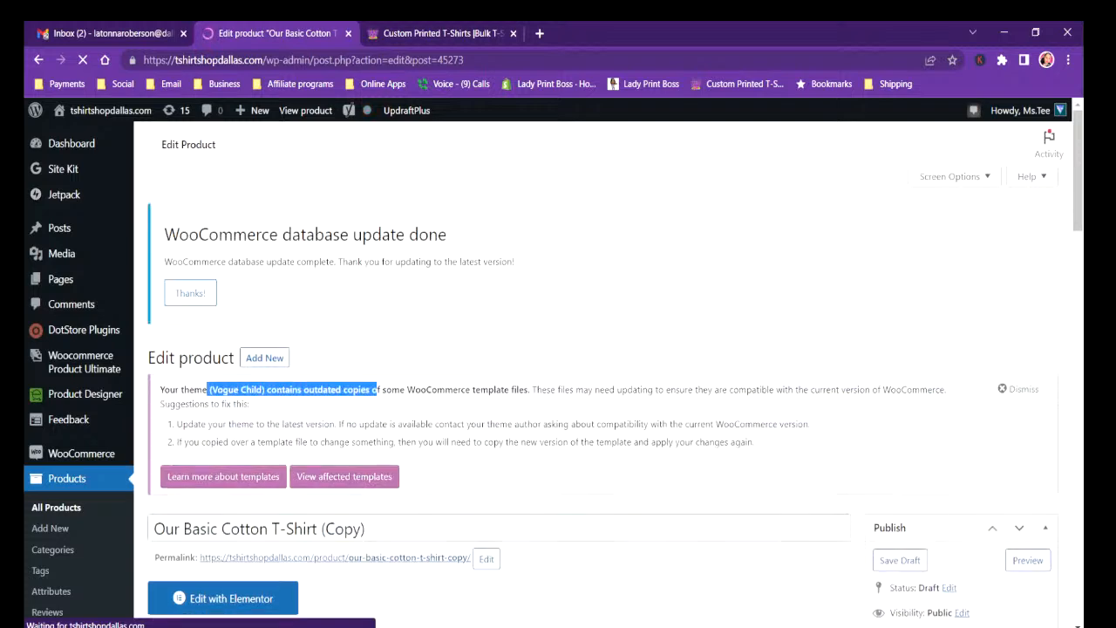
left_click_drag(1079, 207, 1079, 261)
left_click_drag(365, 263, 25, 262)
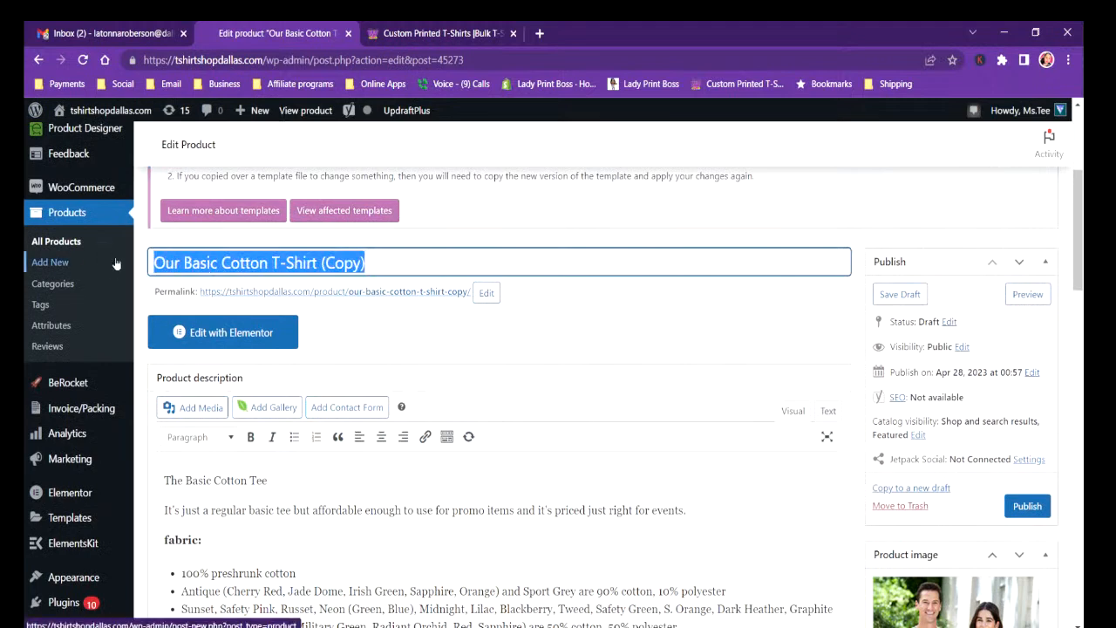
type("bAS")
key("BackSpace")
key("BackSpace")
key("BackSpace")
type("oUR")
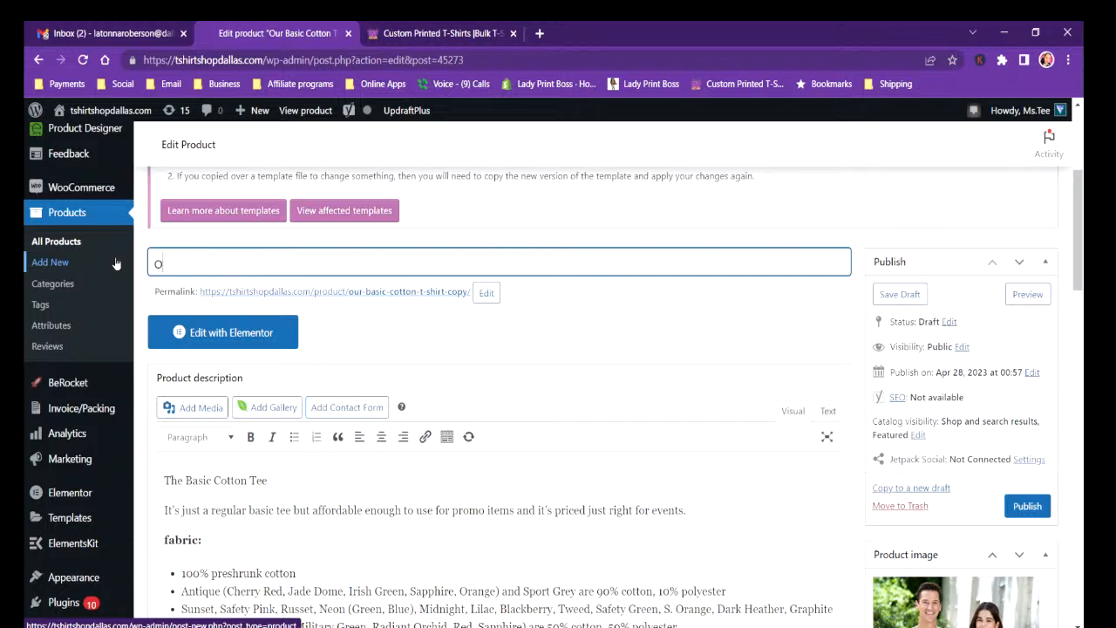
key("BackSpace")
key("BackSpace")
key("BackSpace")
type("oUR")
key("BackSpace")
key("BackSpace")
key("BackSpace")
type("Our Basic T-Shirt ")
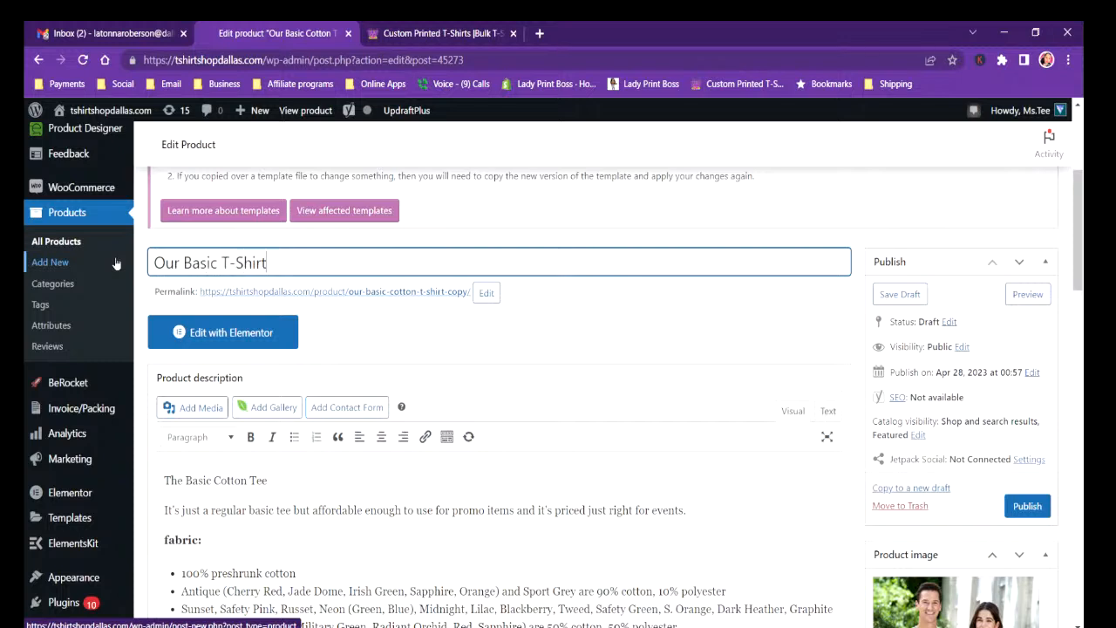
type("Deal")
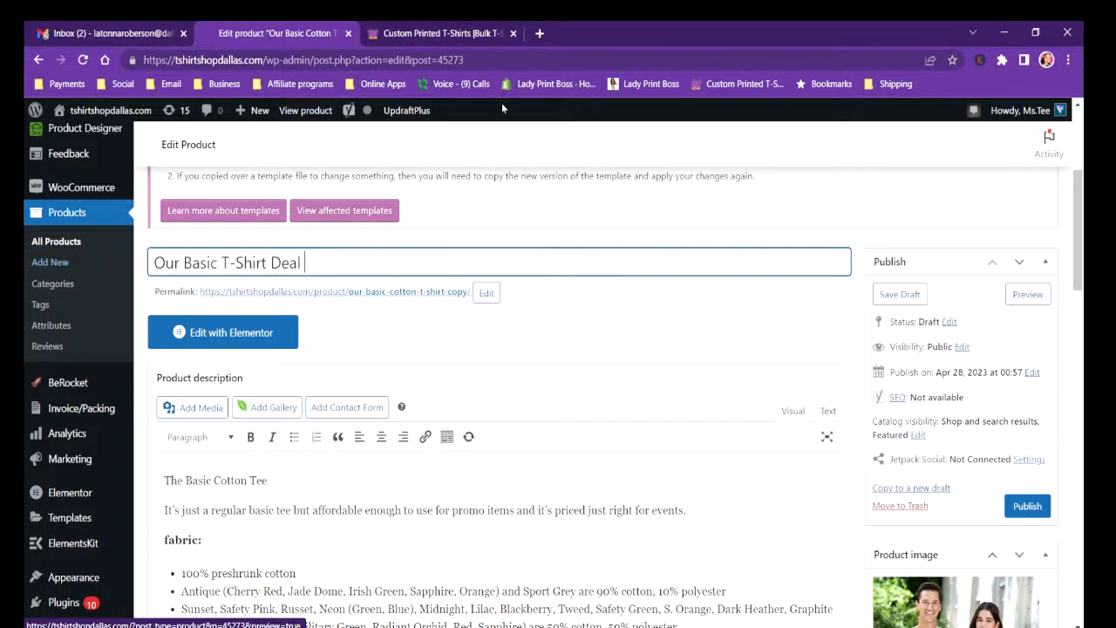
Search Google for "custom t-shirts near me" alongside the product being edited.
left_click(540, 33)
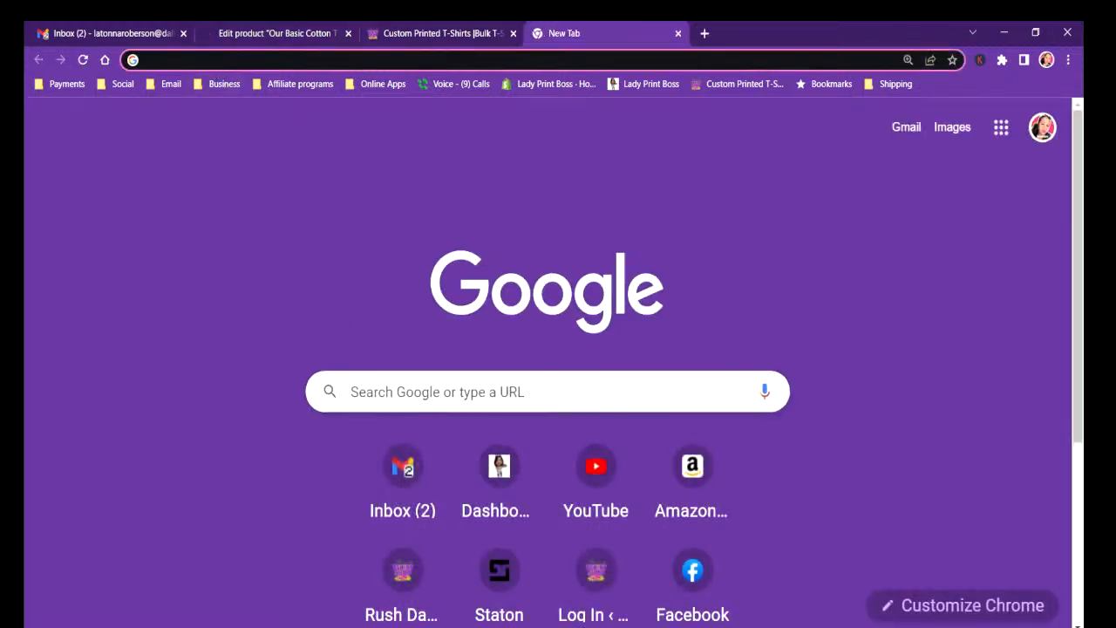
type("custo")
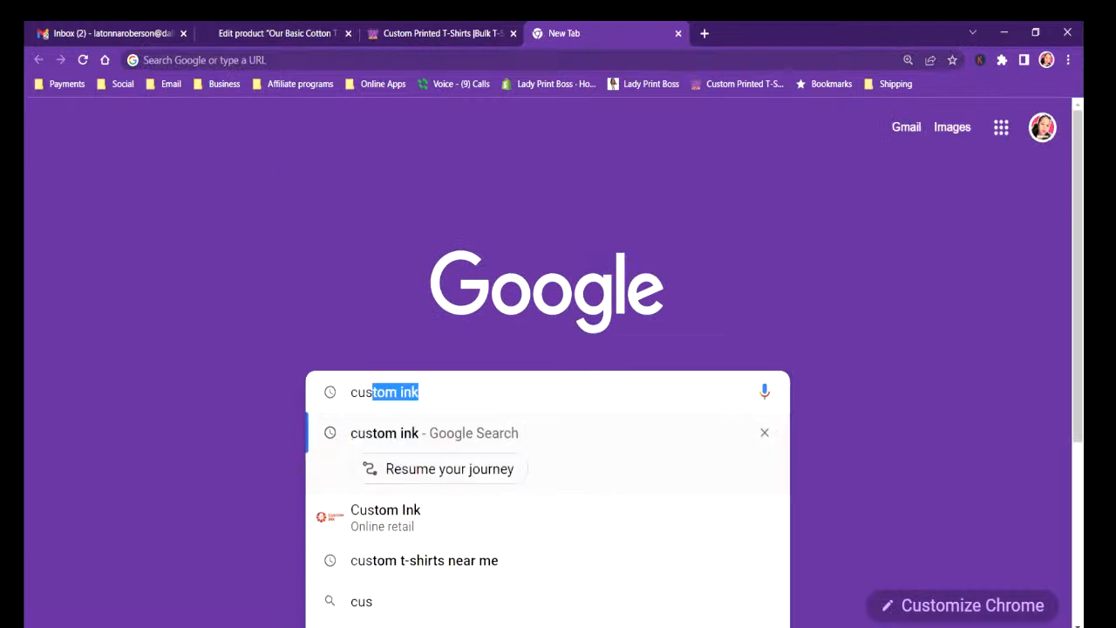
type("m t-s")
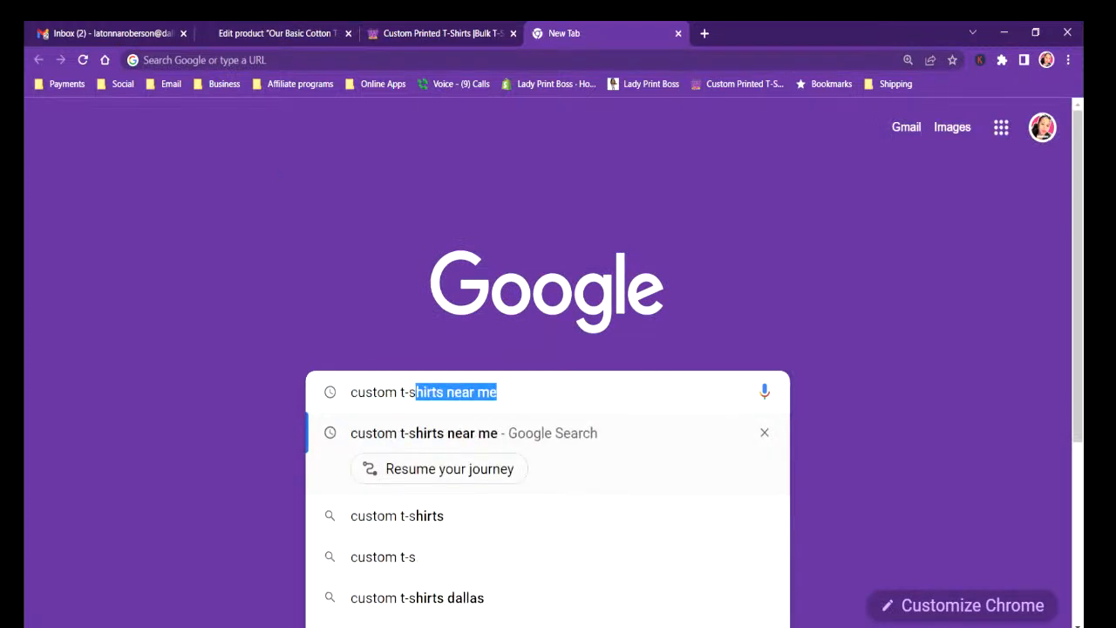
type("hirts")
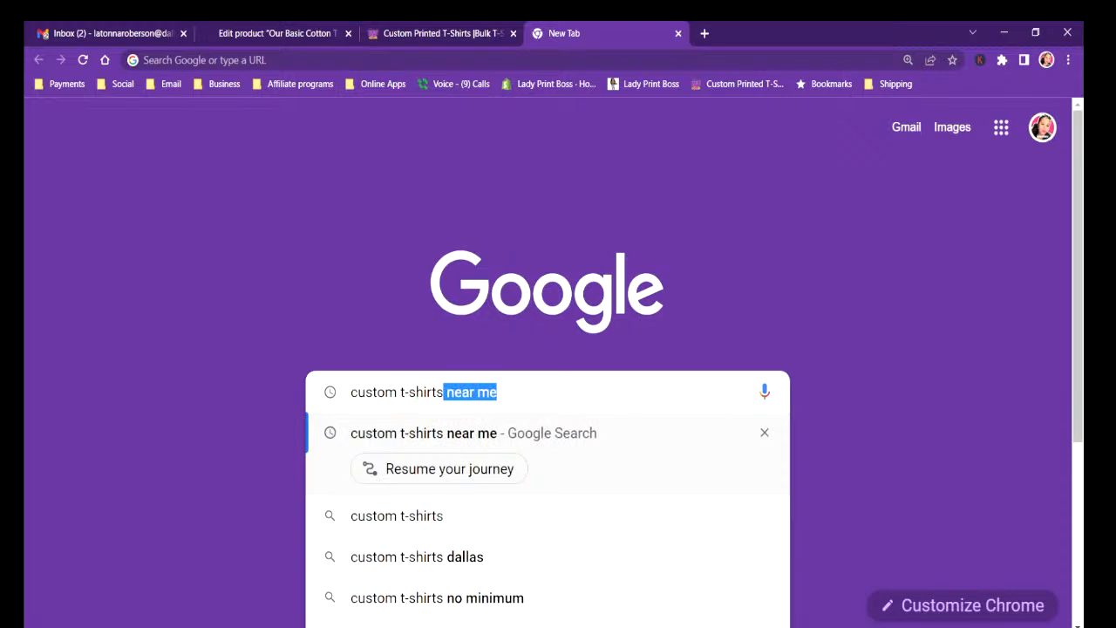
key("Return")
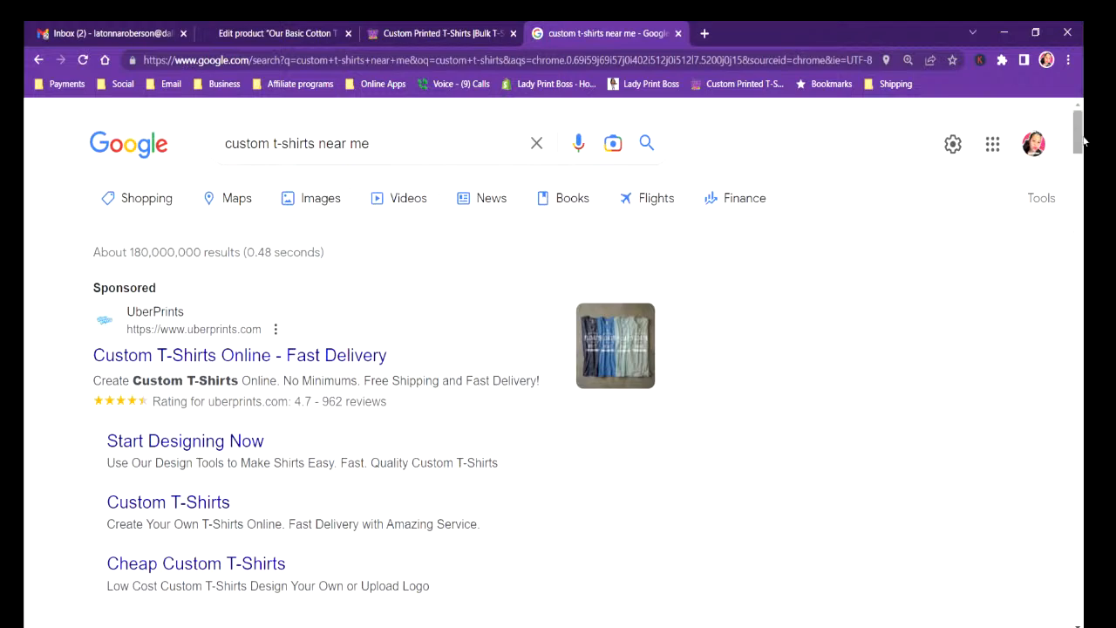
Examine the competitors' listings and related keywords, check the shop's home page sale banner, and return to the product being edited.
scroll(1085, 132, "down", 5)
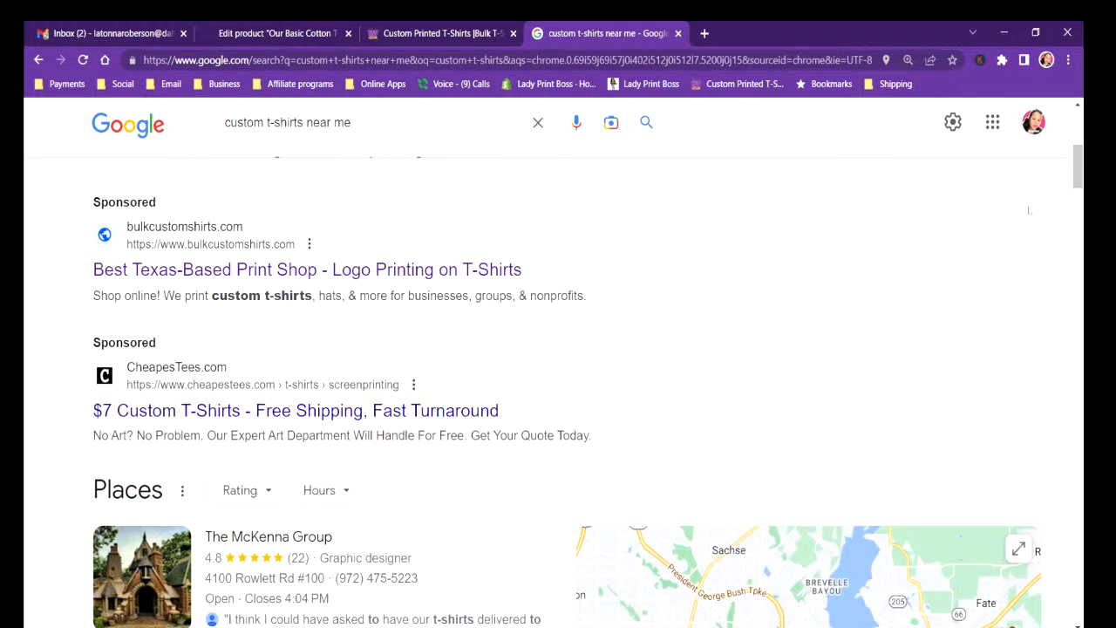
left_click_drag(1078, 172, 1078, 320)
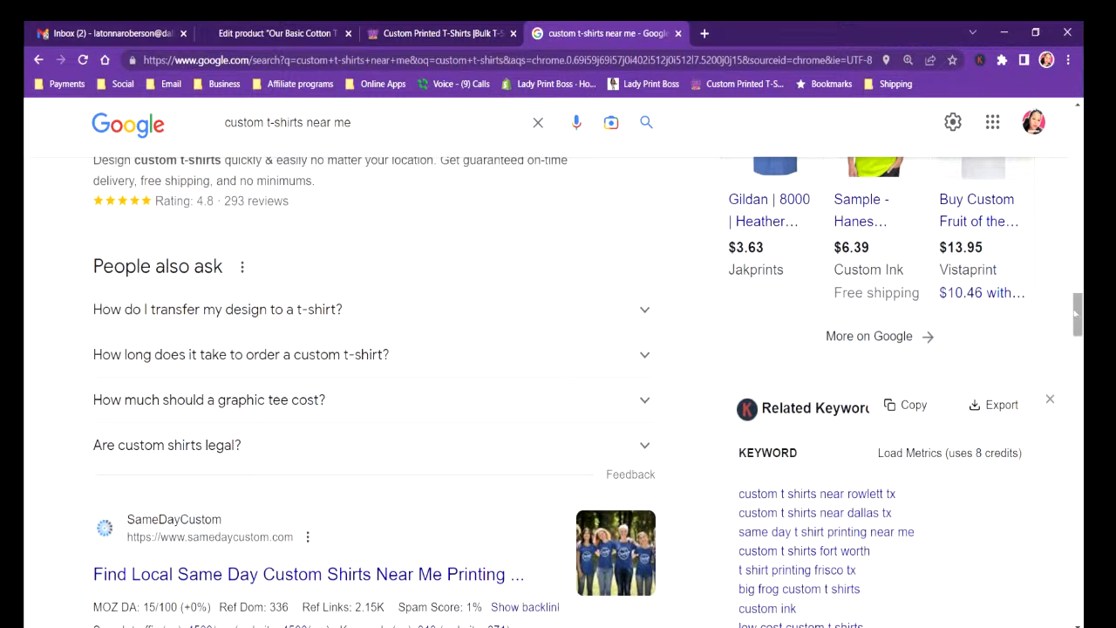
left_click_drag(1079, 322, 1080, 341)
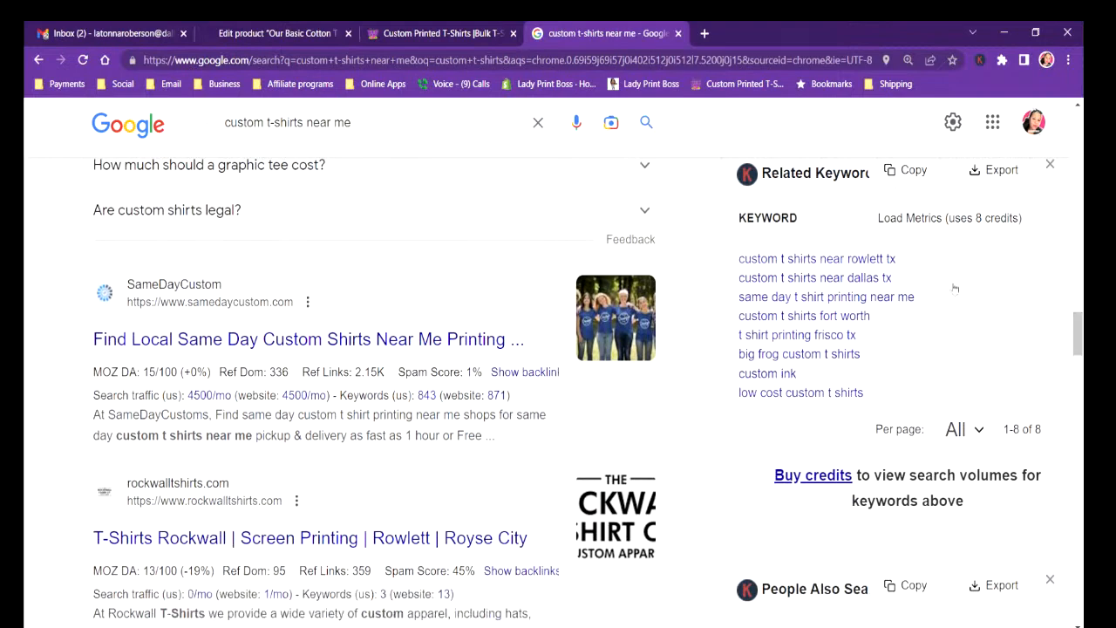
left_click_drag(1077, 345, 1066, 161)
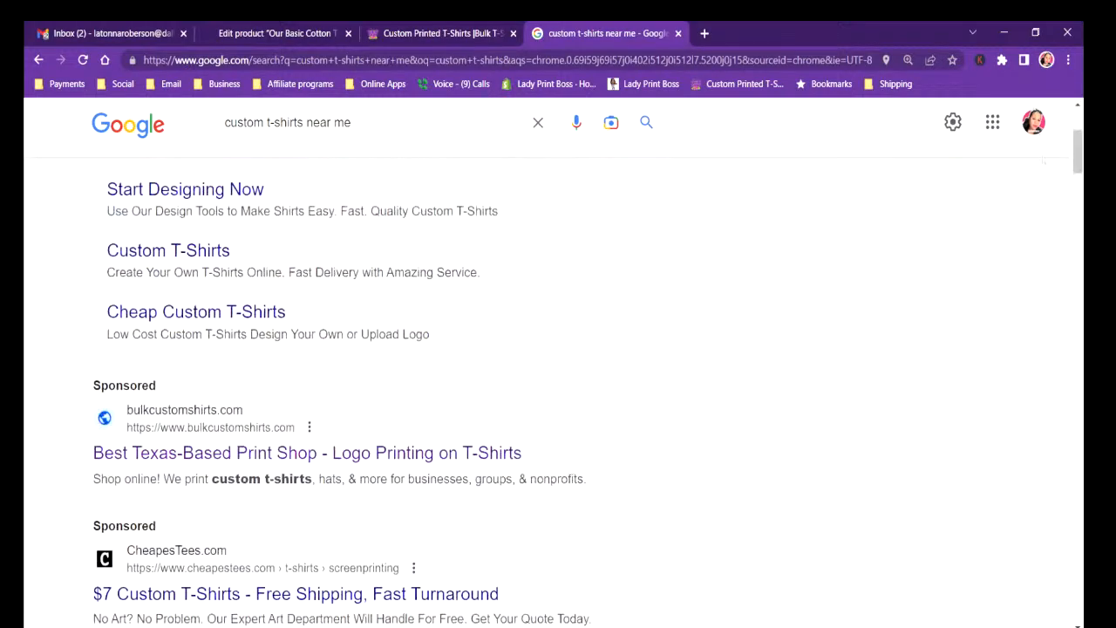
left_click(391, 34)
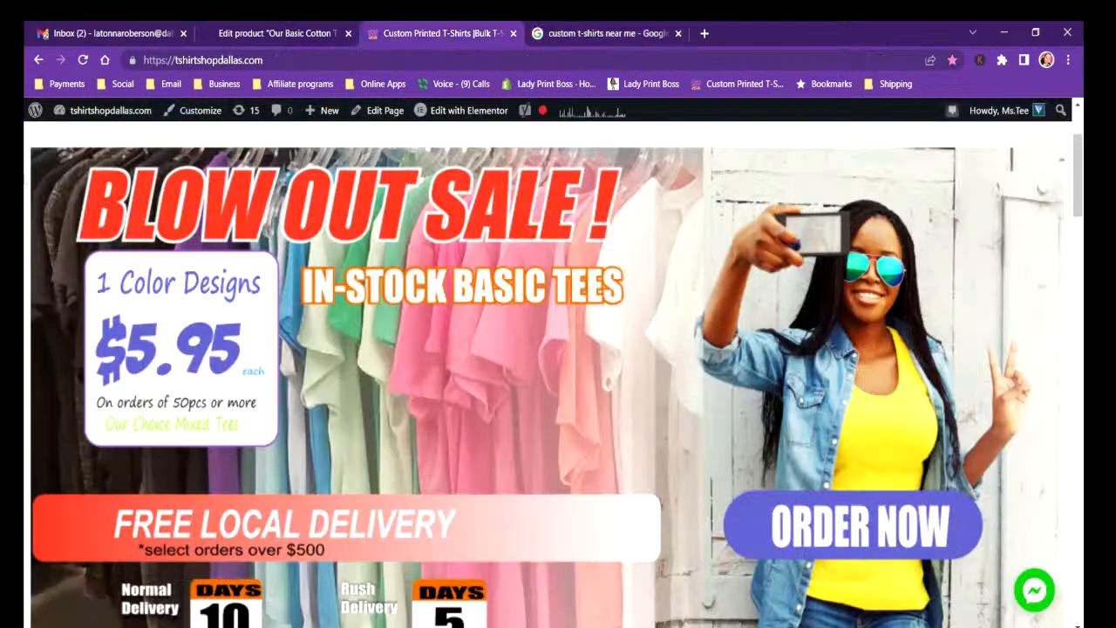
left_click(266, 34)
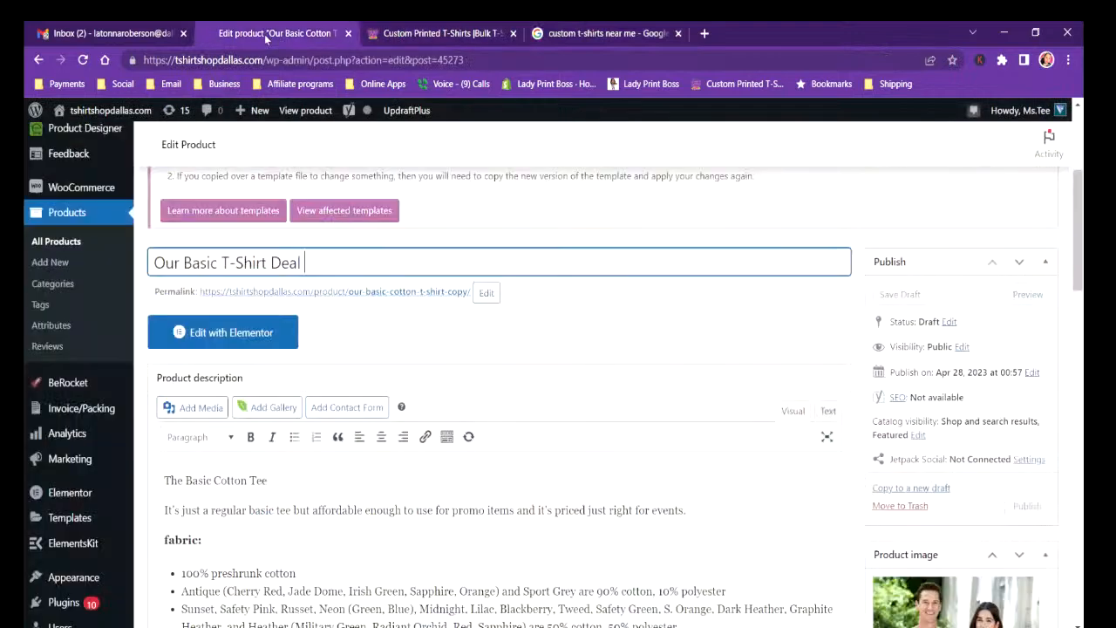
Replace the product title with "Custom T-Shirts $5.95".
key("ctrl+a")
type("$")
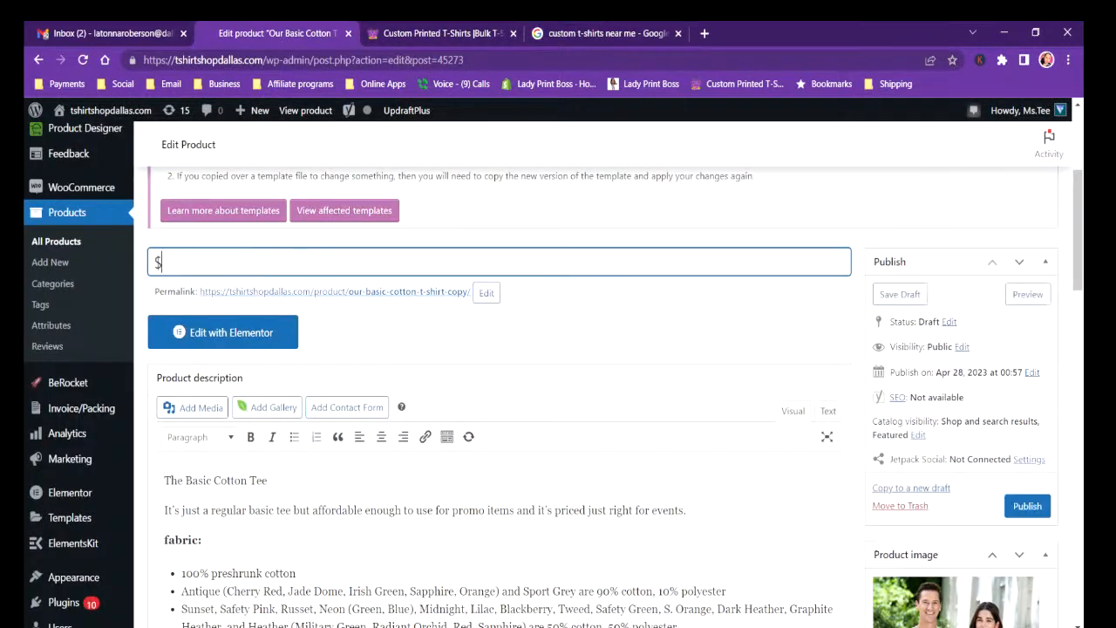
type("595")
key("BackSpace")
key("BackSpace")
type(".95 ")
type("C")
key("BackSpace")
key("BackSpace")
key("BackSpace")
key("BackSpace")
key("BackSpace")
key("BackSpace")
key("BackSpace")
type("Custom T-Shirts $")
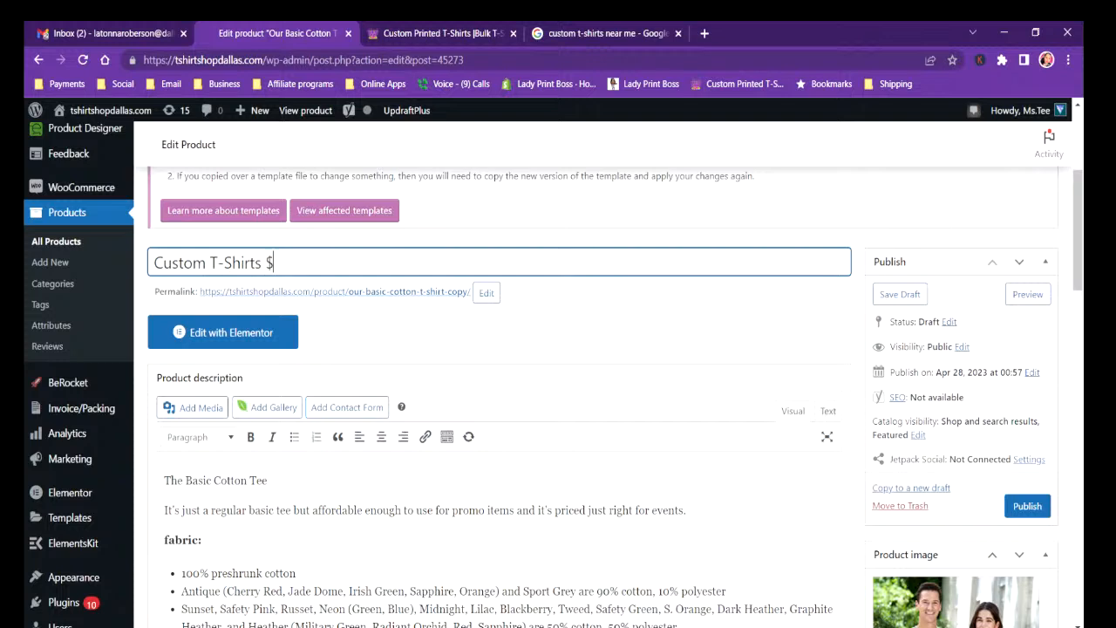
type("5.")
type("95")
type(" ?")
key("BackSpace")
Append "| Fast T-Shirt Printing | Free Local Delivery" to the product title.
type("| Fast ")
type("T")
type("_")
key("BackSpace")
key("BackSpace")
type("T-Shirt")
key("BackSpace")
key("BackSpace")
key("BackSpace")
key("BackSpace")
key("BackSpace")
key("BackSpace")
key("BackSpace")
key("BackSpace")
key("BackSpace")
key("BackSpace")
key("BackSpace")
key("BackSpace")
key("BackSpace")
type("Fast T-Shirt P")
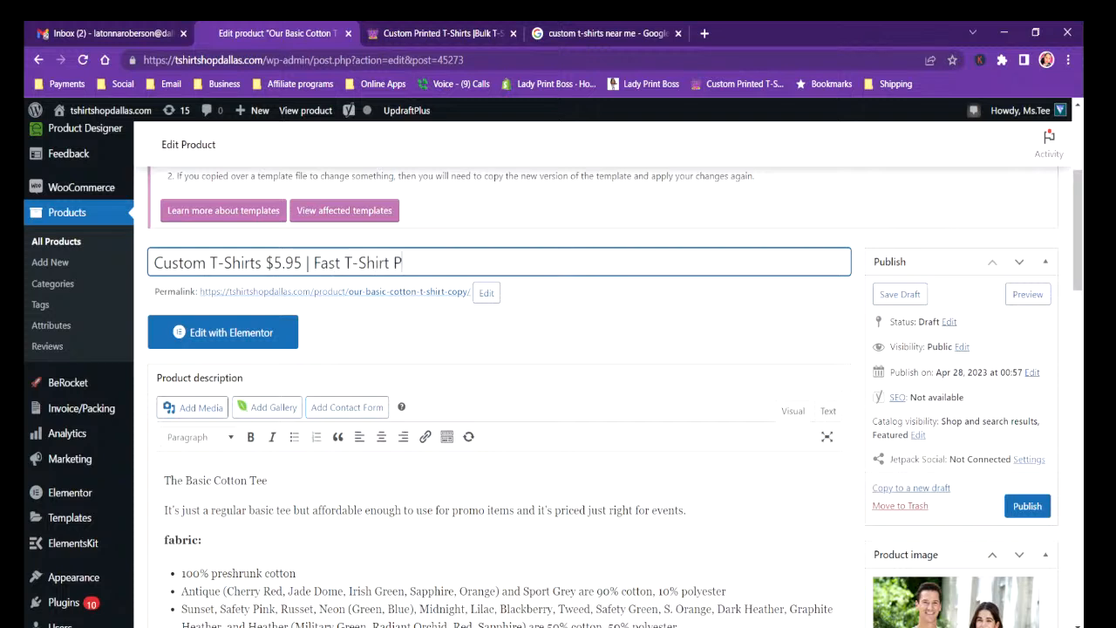
type("rinting")
type("| Free Local Delivery")
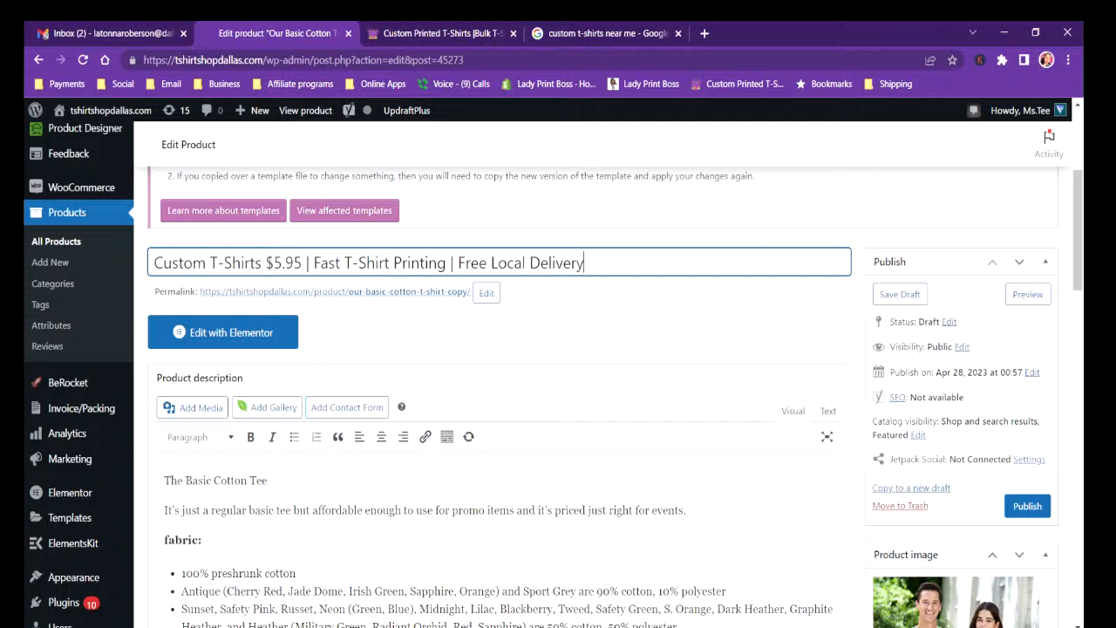
type(" - Dallas, Rowlw")
Append " - Dallas, Rowlett, Rockwall" to the product title and open the permalink slug for editing.
key("BackSpace")
type("ett, Rock")
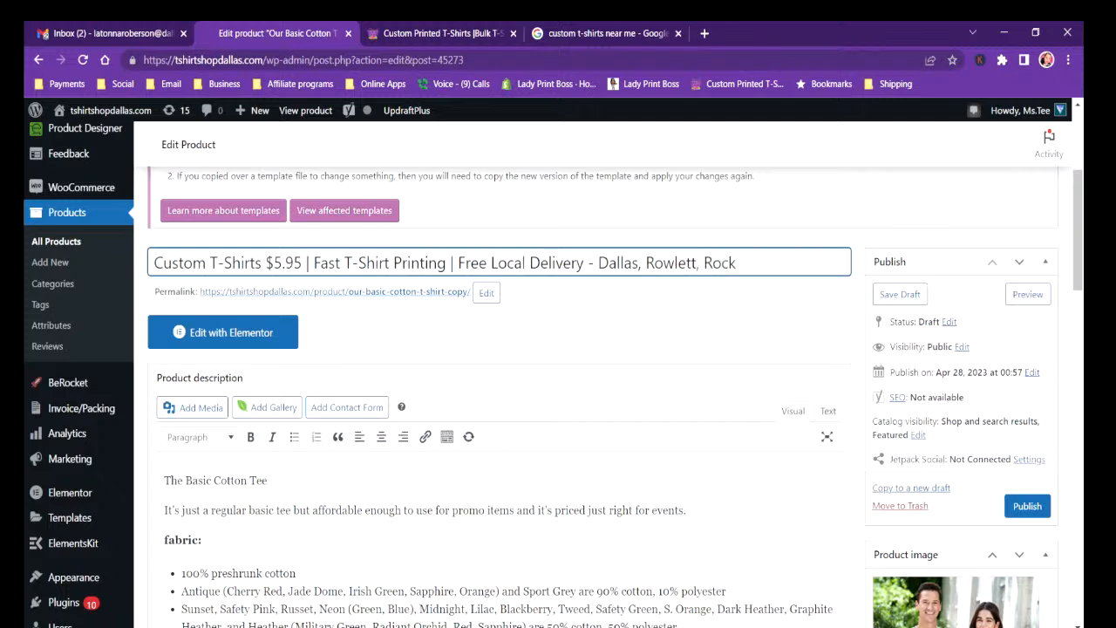
type("wall")
left_click(486, 293)
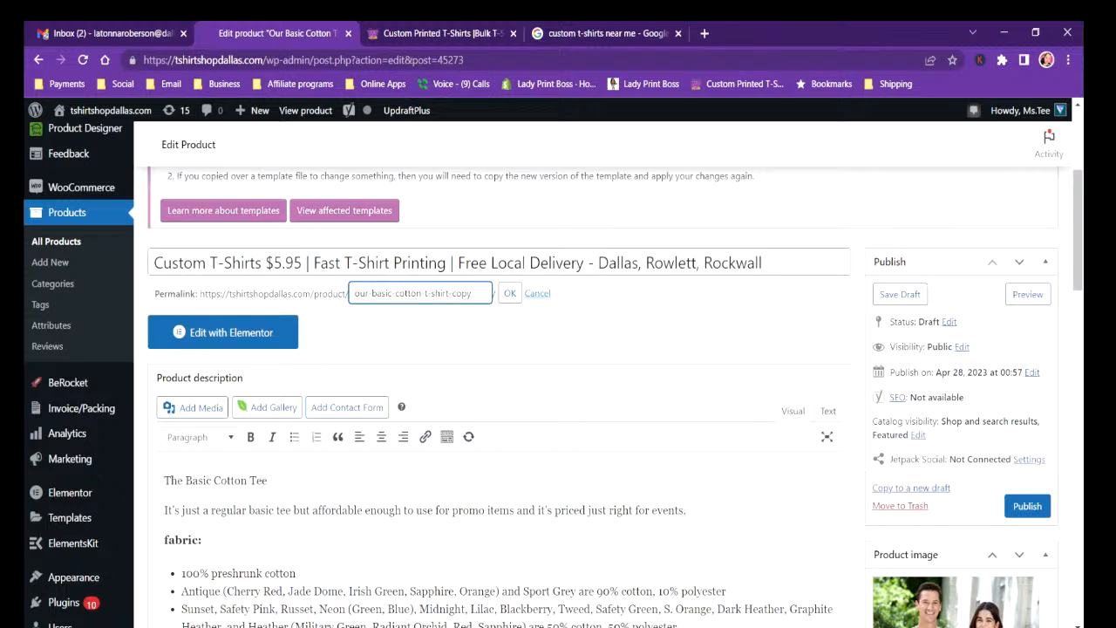
type("best")
key("BackSpace")
key("BackSpace")
type("st")
type("tshirt")
key("BackSpace")
key("BackSpace")
key("BackSpace")
key("BackSpace")
key("BackSpace")
key("BackSpace")
key("BackSpace")
key("BackSpace")
key("BackSpace")
key("BackSpace")
type("ourbest")
key("BackSpace")
key("BackSpace")
key("BackSpace")
key("BackSpace")
key("BackSpace")
key("BackSpace")
key("BackSpace")
Check the Google search results and the home page sale banner for wording ideas, and return to the product being edited.
left_click(559, 35)
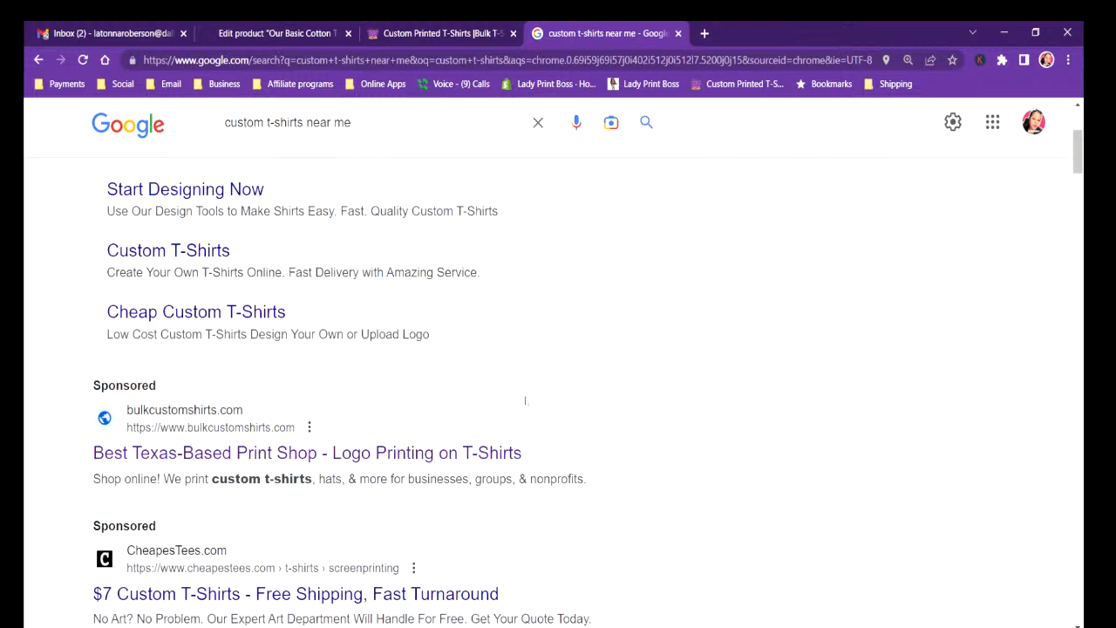
left_click(395, 36)
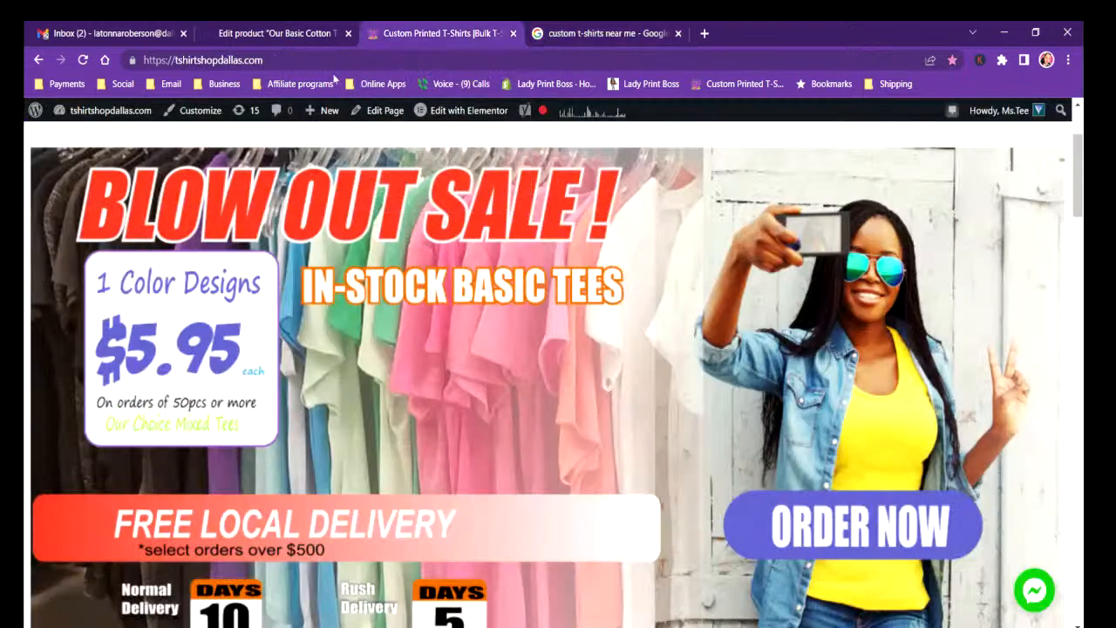
left_click(261, 39)
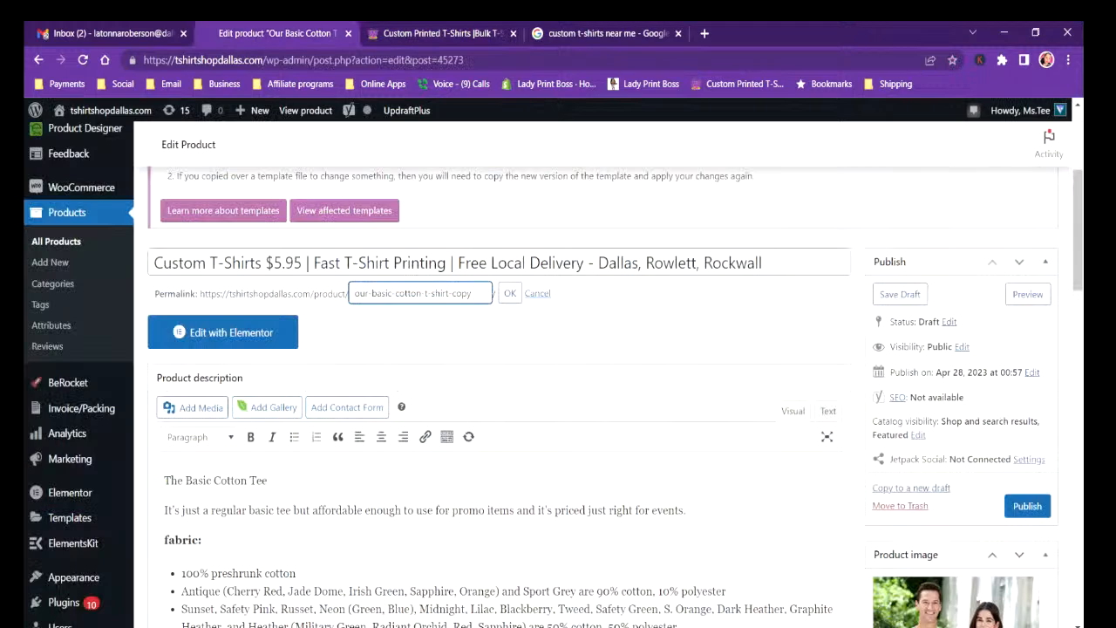
Set the product's permalink slug to cheapest_custom_tshirt_deal and confirm it.
mouse_move(472, 293)
left_mouse_down()
mouse_move(356, 293)
mouse_move(473, 293)
left_mouse_up()
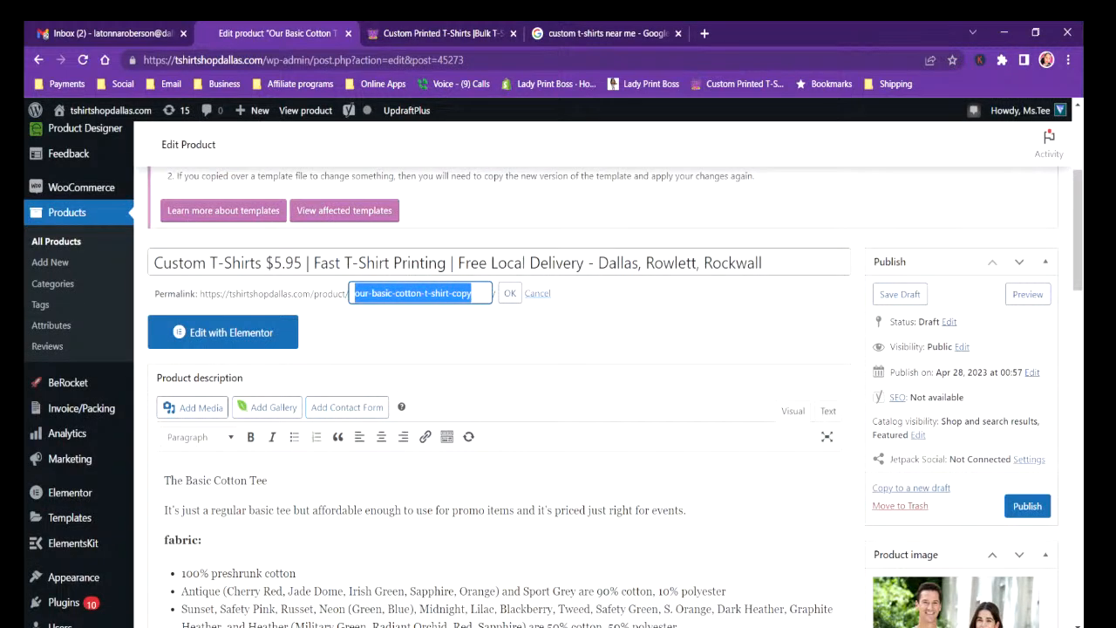
type("custom")
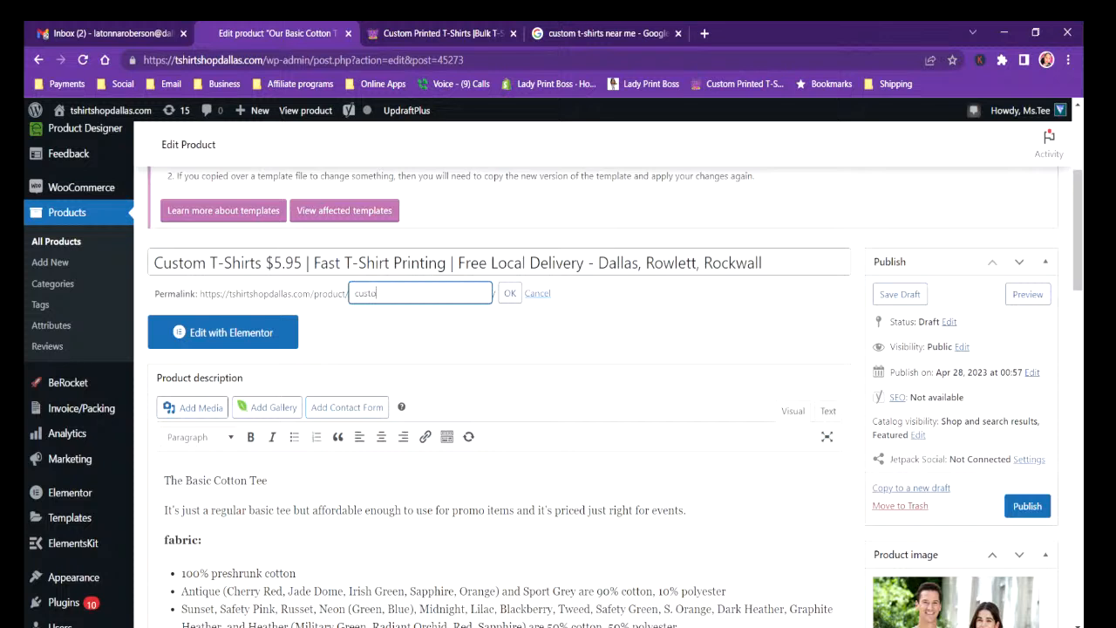
key("BackSpace")
key("BackSpace")
key("BackSpace")
key("BackSpace")
key("BackSpace")
type("heat")
type("p")
type("custom")
key("BackSpace")
key("BackSpace")
key("BackSpace")
type("est")
type("custom")
type("tshirts")
key("BackSpace")
type("dea")
type("-")
type("-")
type("-")
left_click(508, 295)
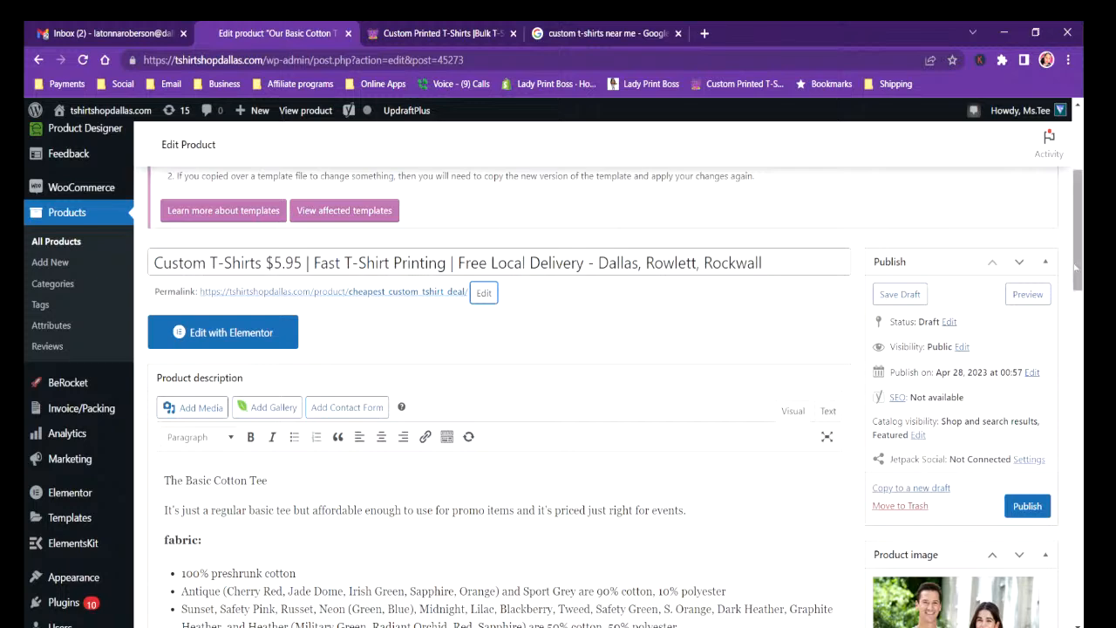
scroll(1066, 286, "down", 2)
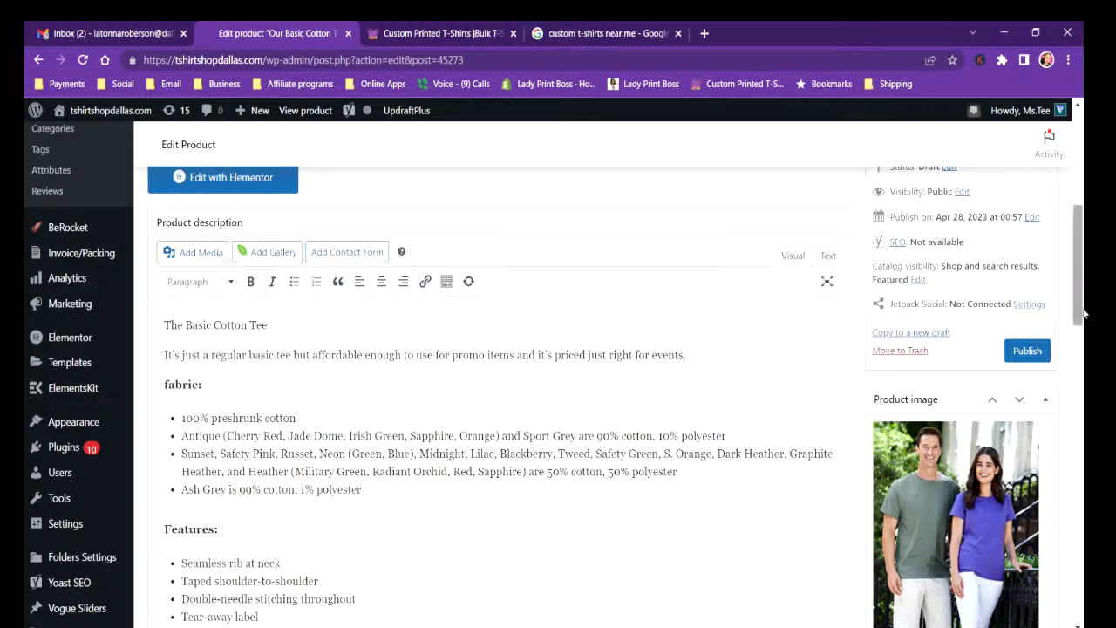
scroll(1084, 292, "down", 1)
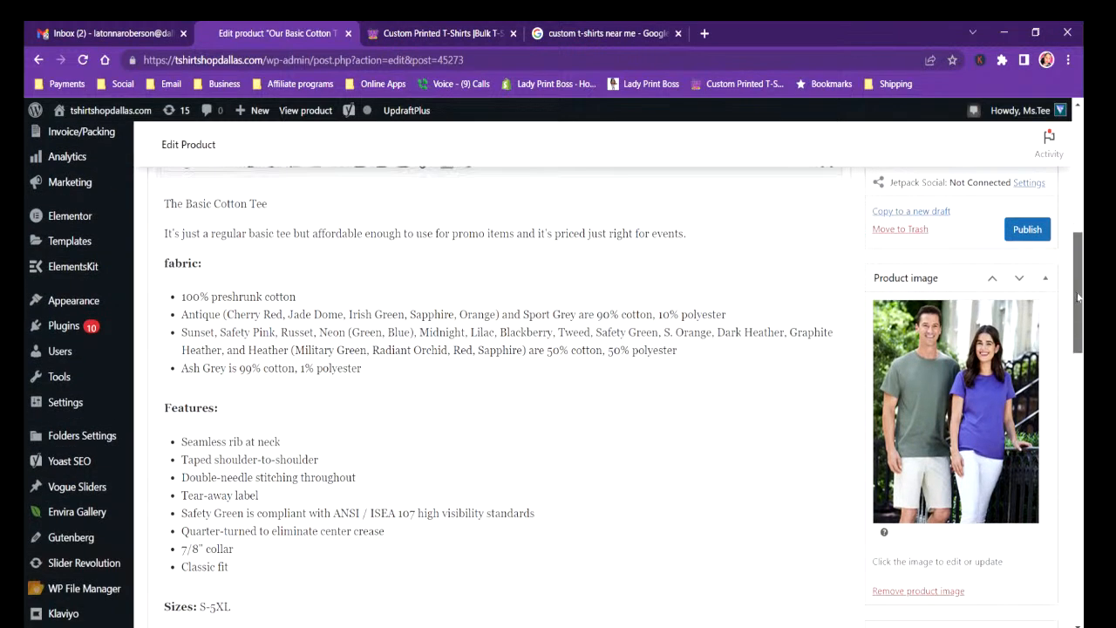
scroll(1083, 291, "up", 1)
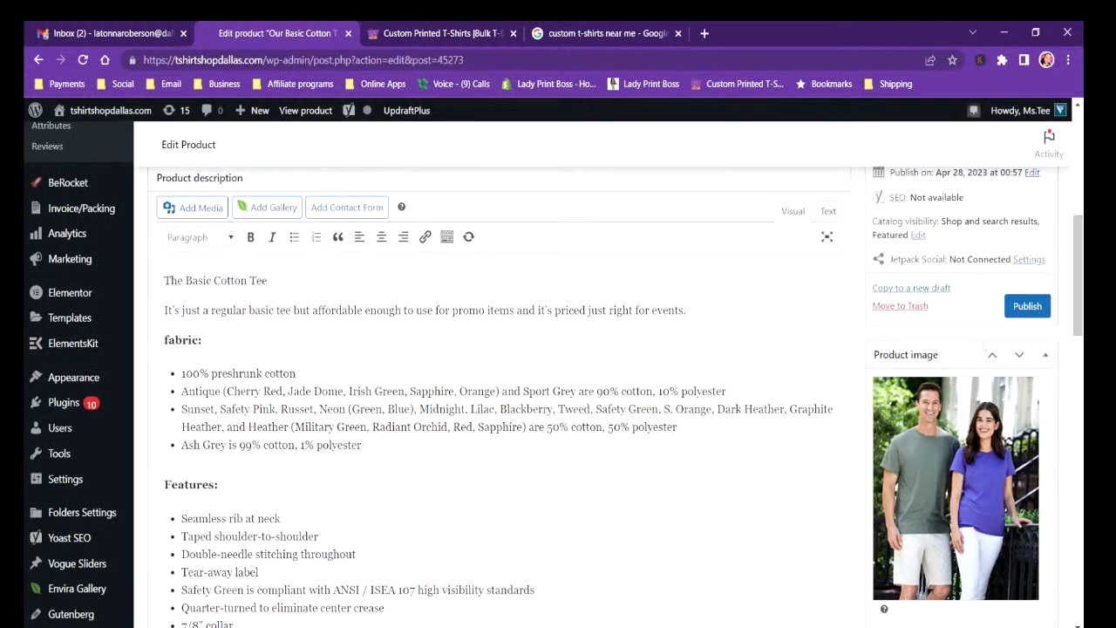
Publish the product and copy its permalink address.
left_click(1028, 307)
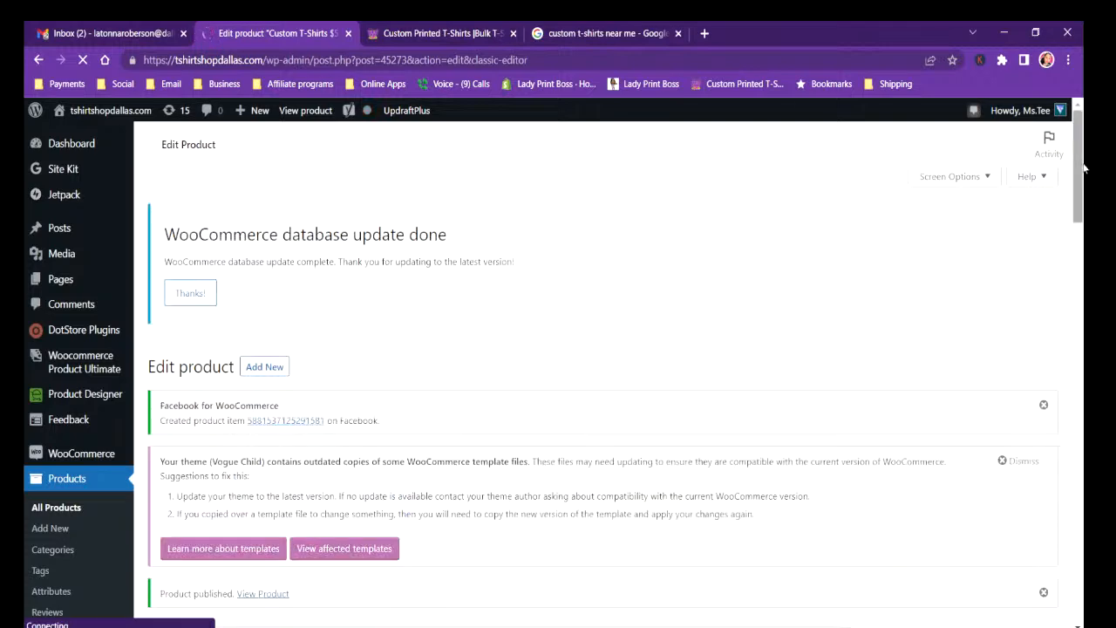
scroll(1084, 178, "down", 3)
left_click_drag(1084, 179, 1078, 208)
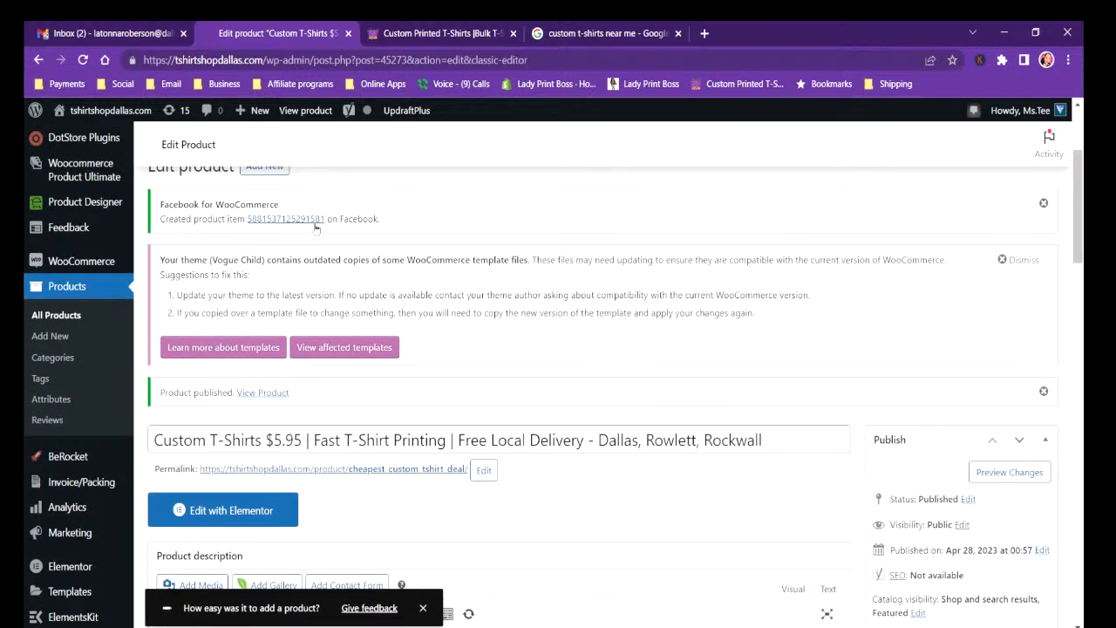
left_click_drag(1079, 233, 1079, 271)
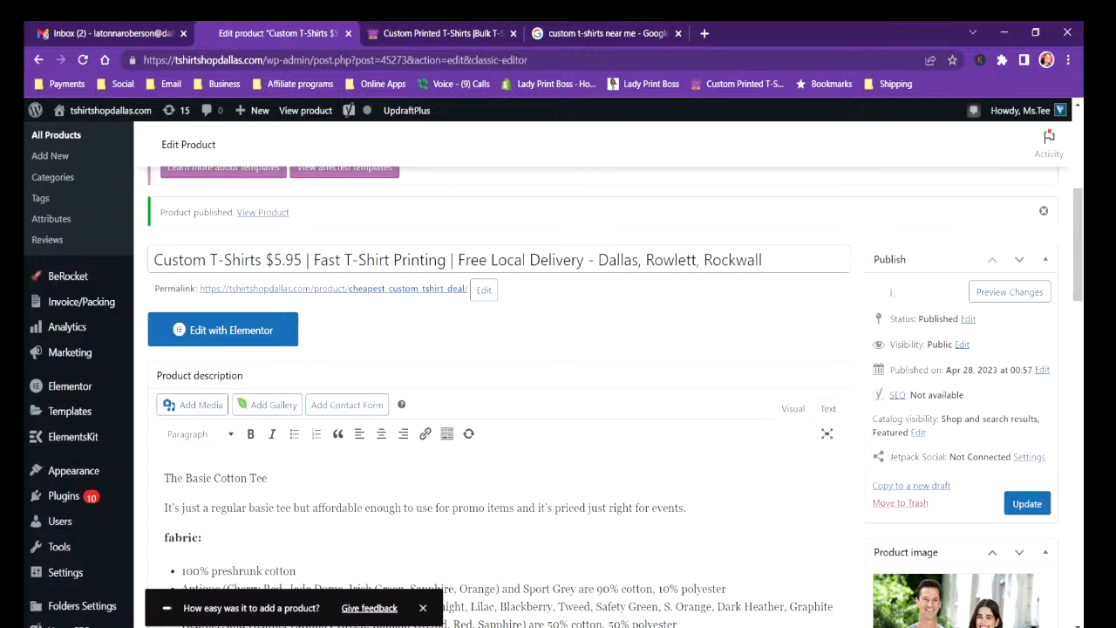
left_click_drag(1079, 241, 1079, 239)
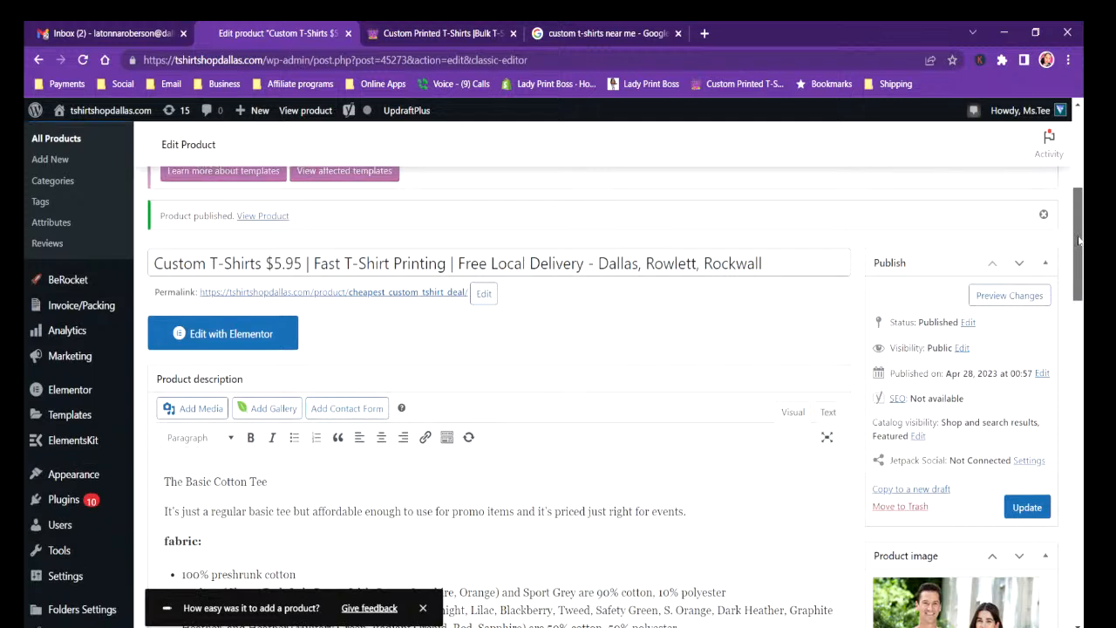
right_click(360, 295)
left_click(399, 382)
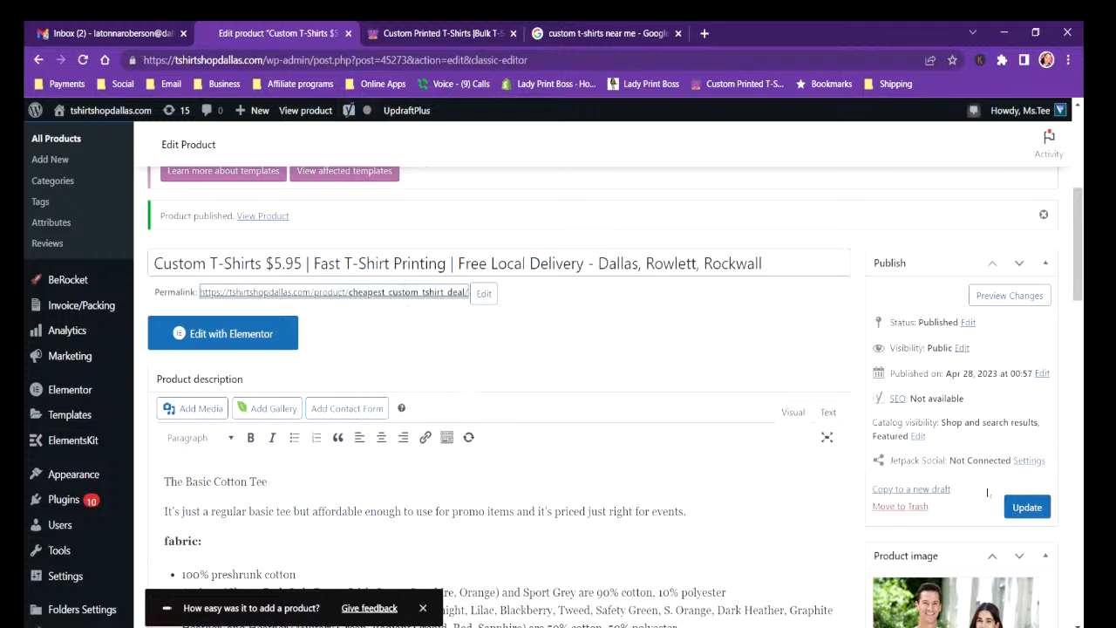
View the published $5.95 T-shirt product on the storefront and check its page.
scroll(582, 435, "up", 4)
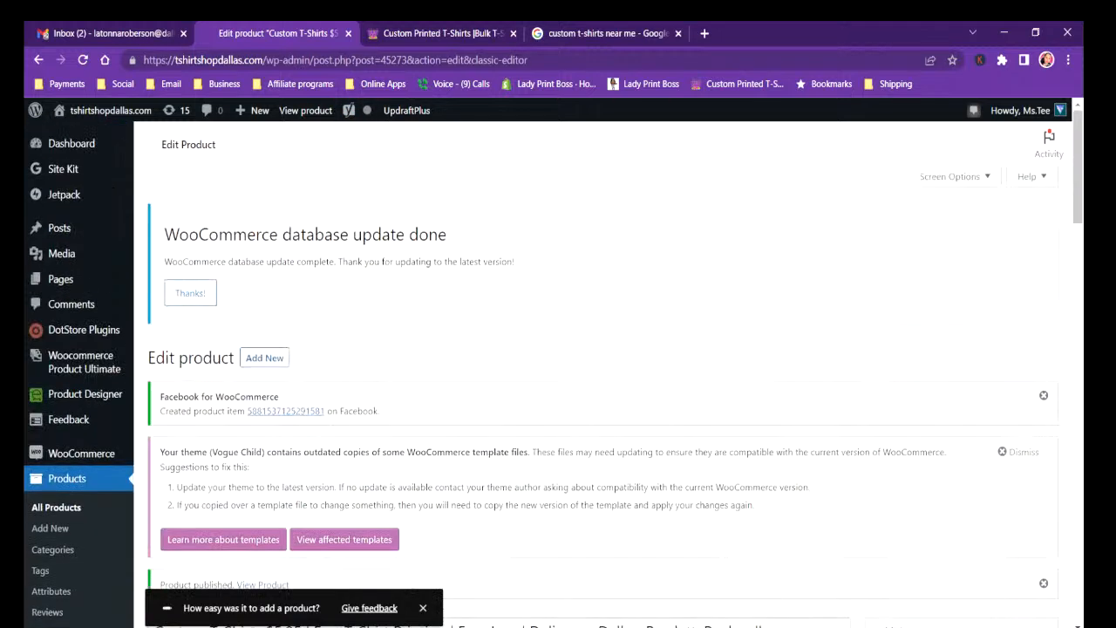
scroll(312, 422, "down", 5)
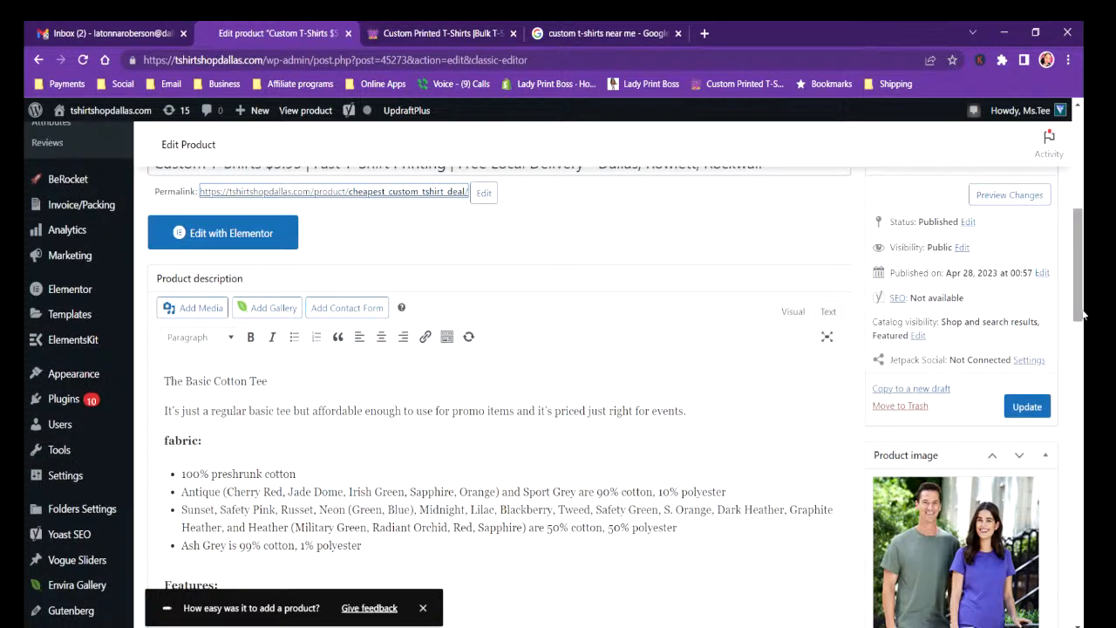
left_click_drag(1081, 313, 1079, 281)
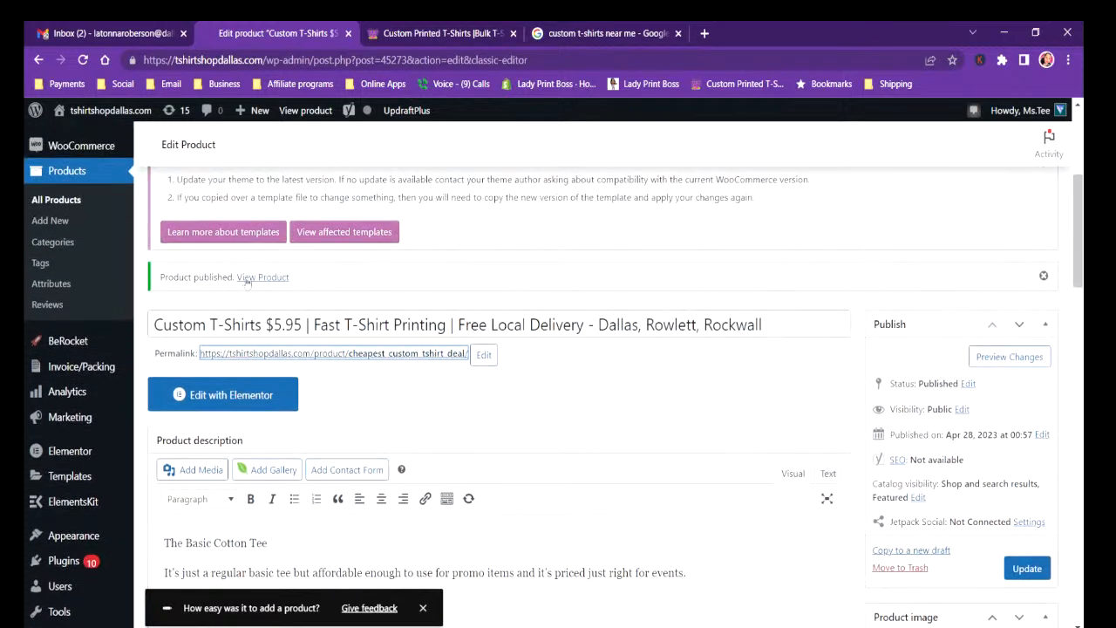
left_click(247, 279)
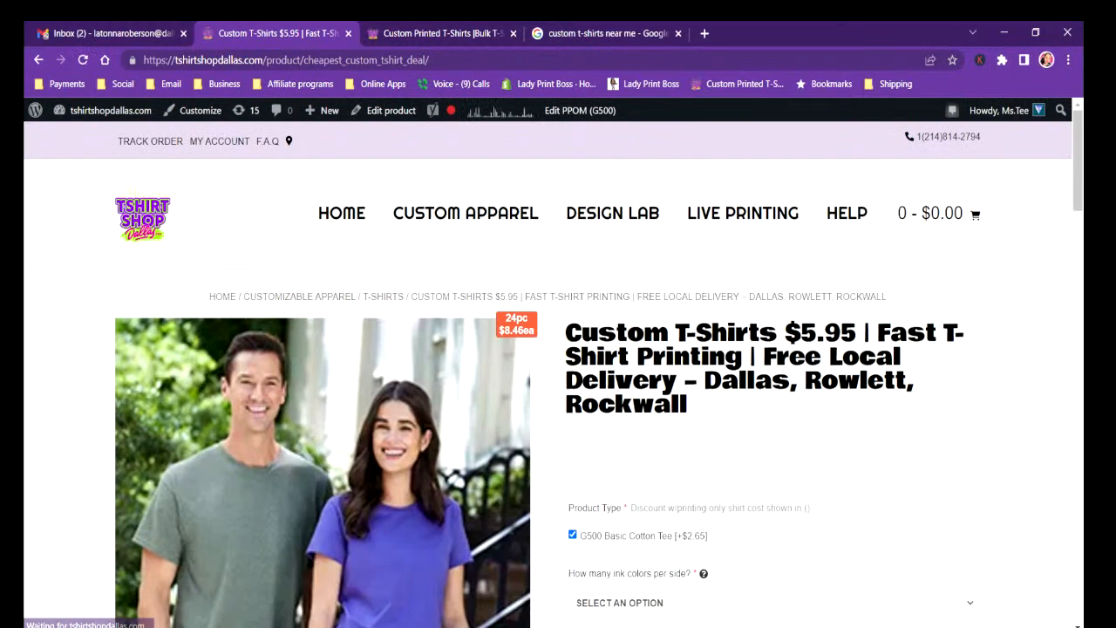
left_click_drag(1075, 196, 1079, 160)
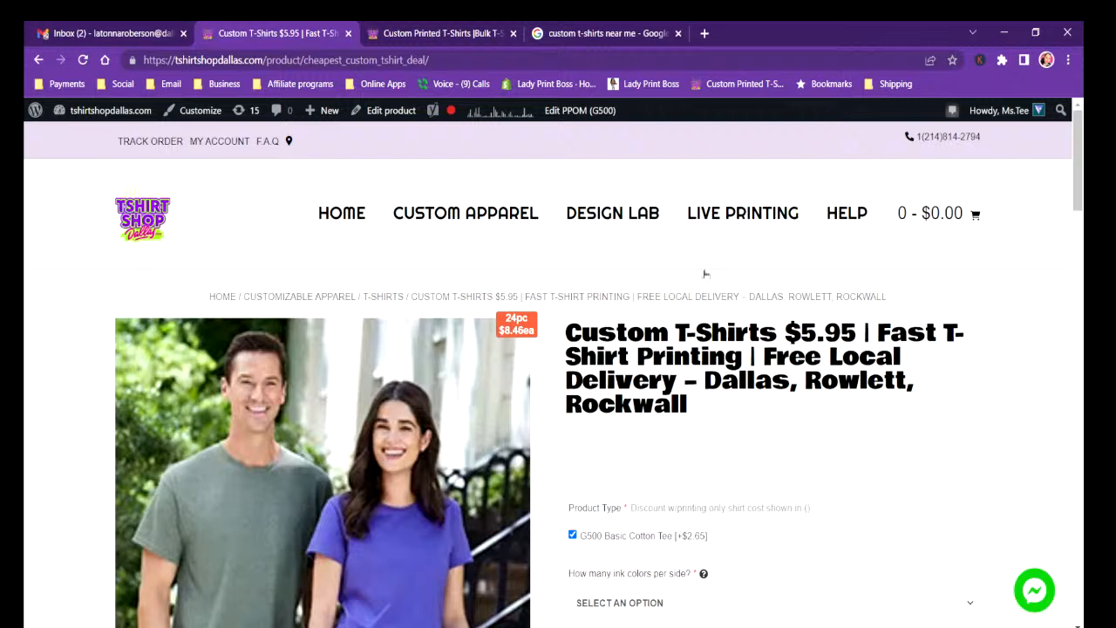
left_click_drag(1077, 163, 1074, 119)
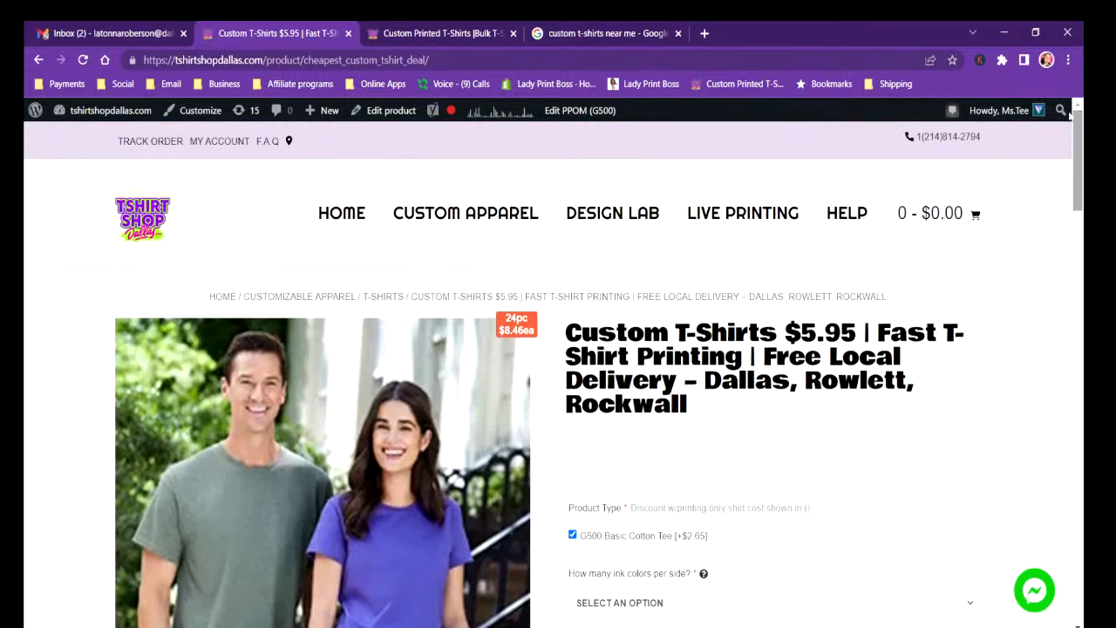
Go to the shop's home page and open it for editing with Elementor.
left_click(333, 218)
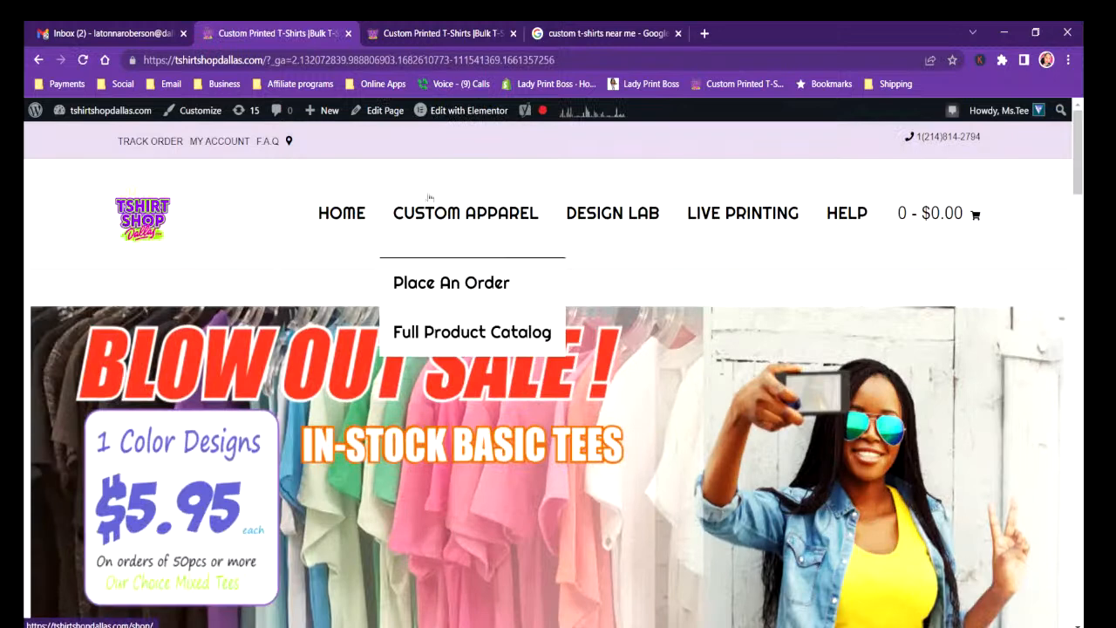
left_click(460, 107)
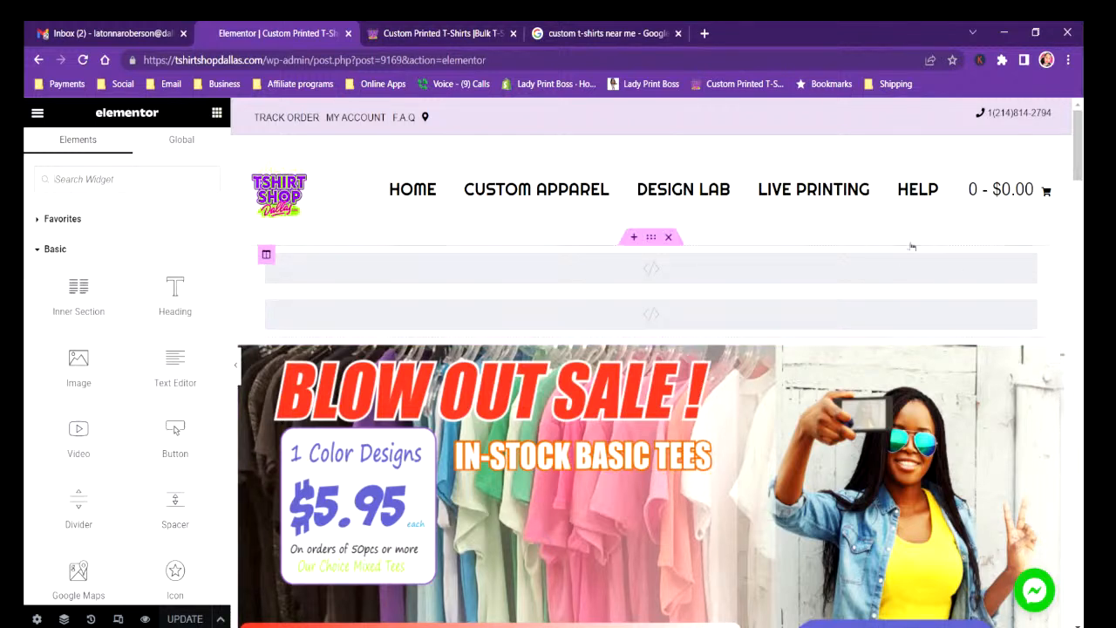
left_click_drag(1079, 161, 1079, 198)
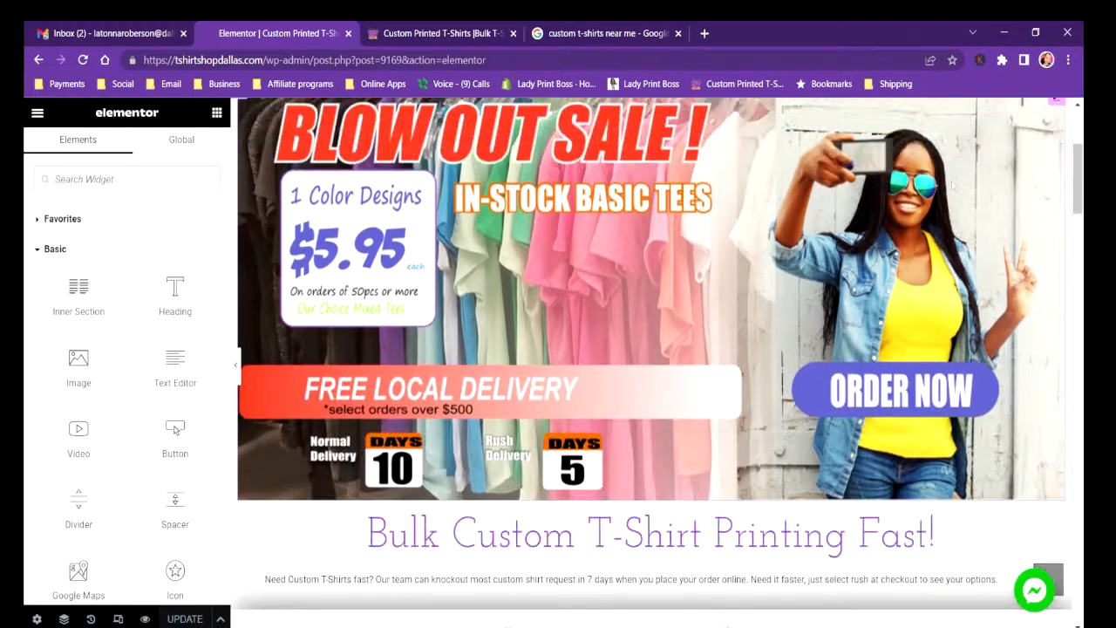
Link the Blow Out Sale banner image to the copied cheapest_custom_tshirt_deal product URL and update the page.
left_click(612, 253)
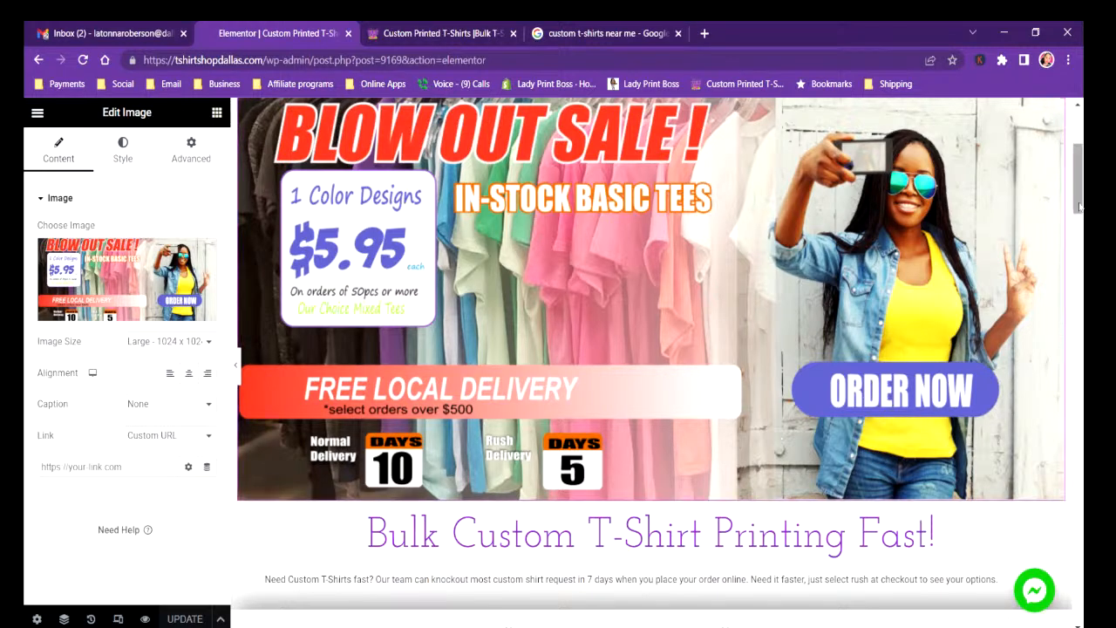
scroll(1080, 209, "down", 1)
scroll(1079, 209, "down", 4)
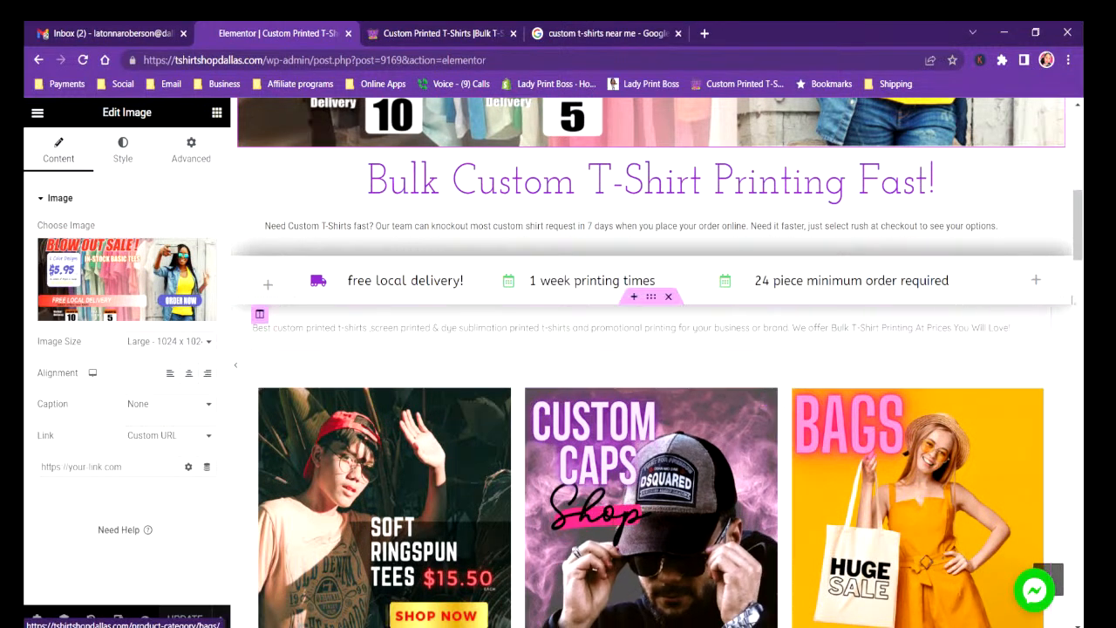
left_click_drag(1079, 249, 1080, 211)
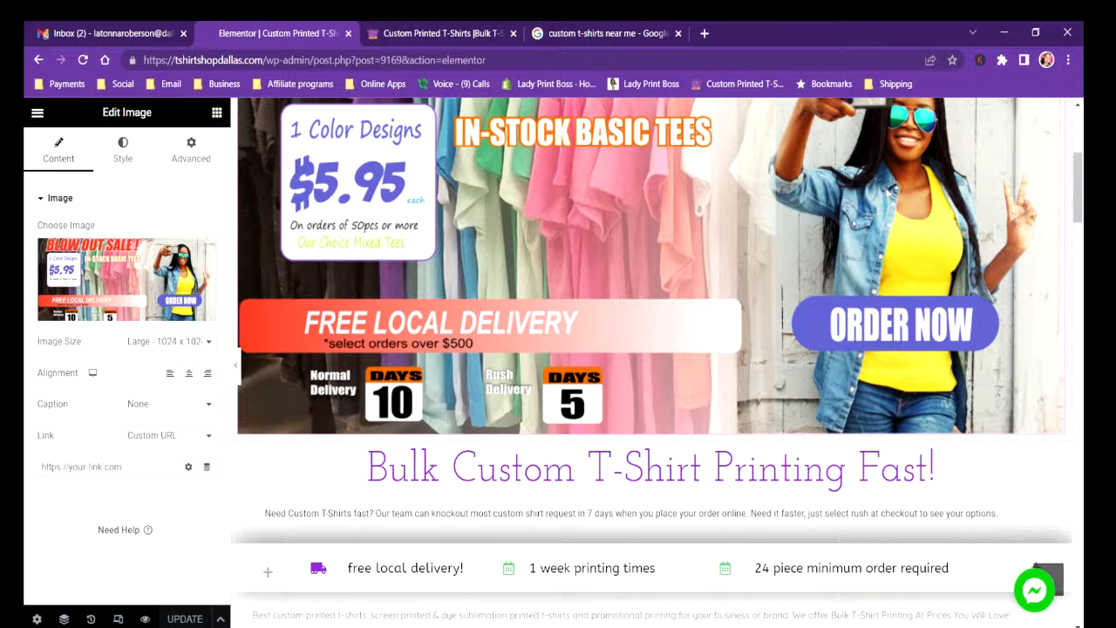
left_click(43, 466)
right_click(43, 467)
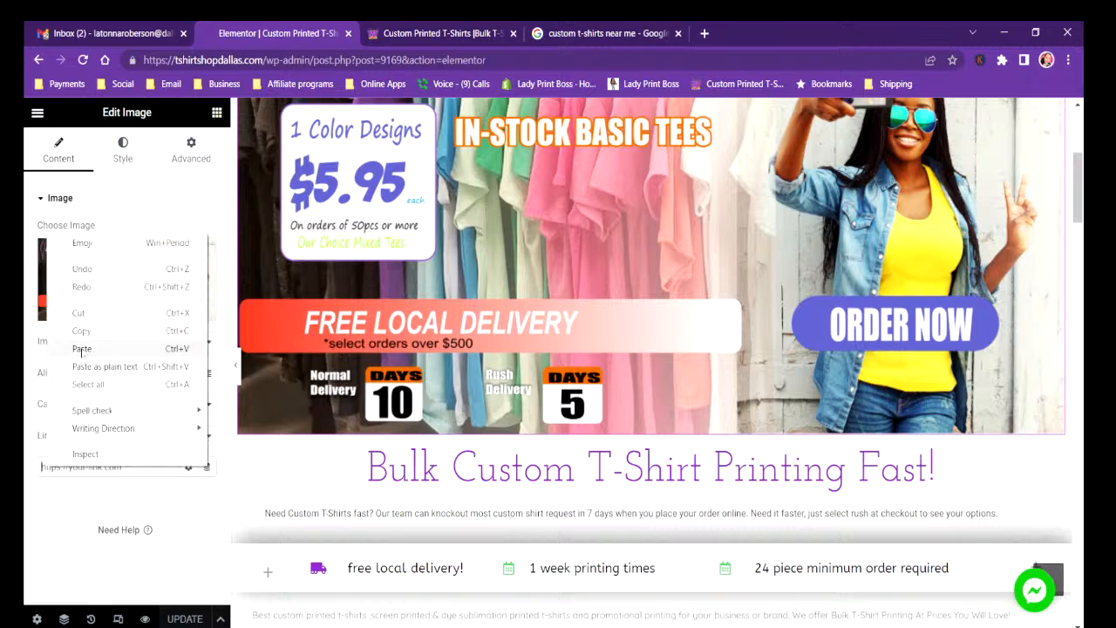
left_click(82, 348)
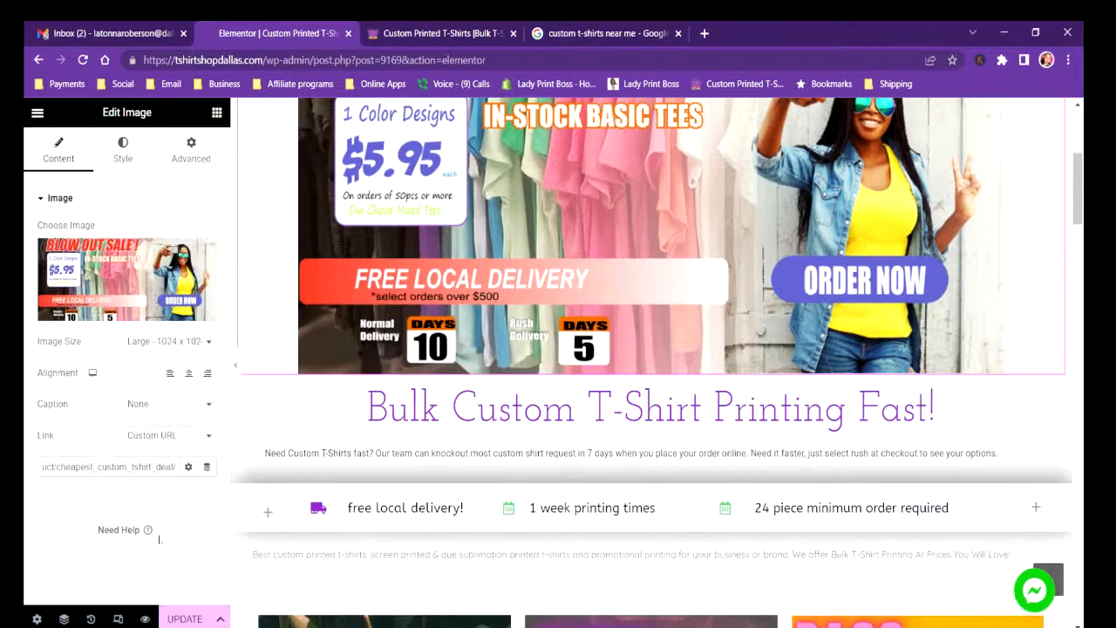
left_click(179, 618)
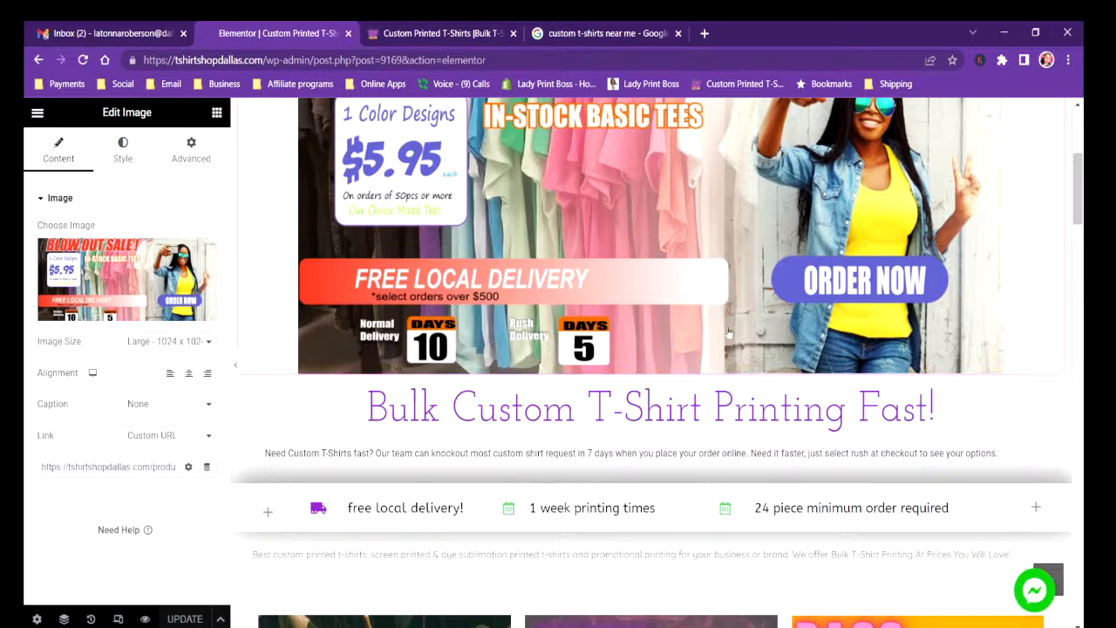
Reload the live home page and reduce the browser zoom to 90% to check the sale banner.
scroll(713, 342, "down", 3)
scroll(715, 346, "down", 3)
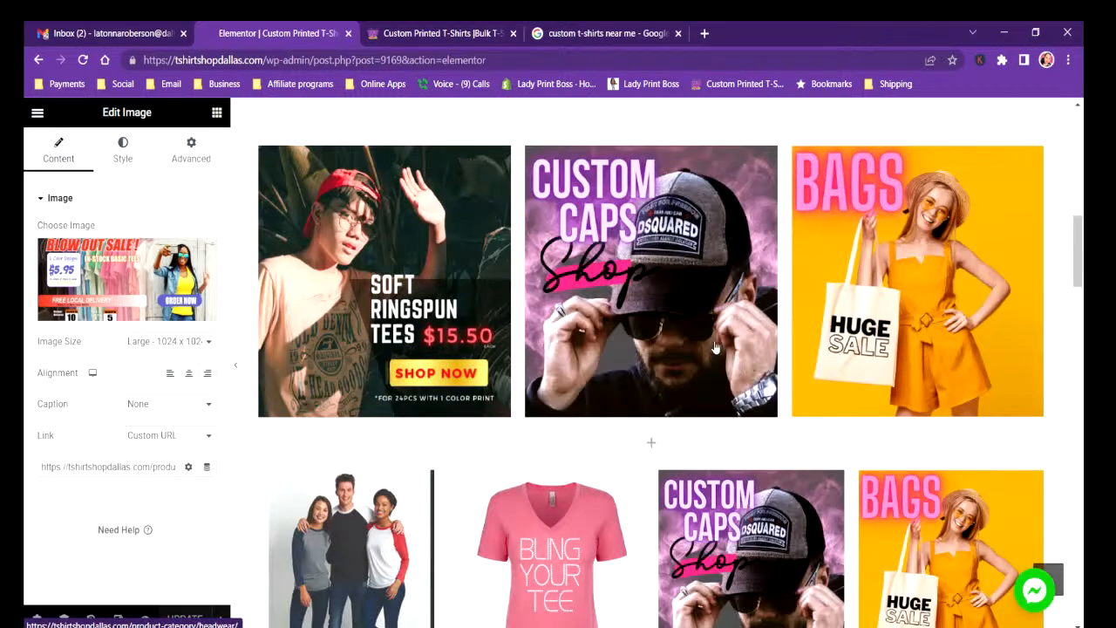
scroll(716, 358, "up", 10)
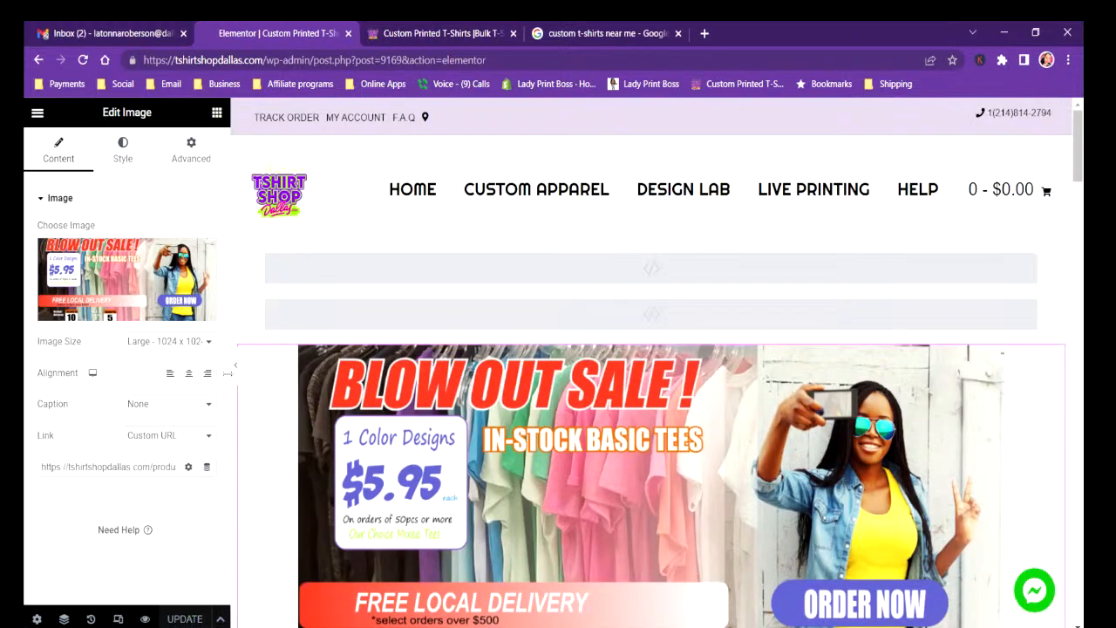
left_click(428, 37)
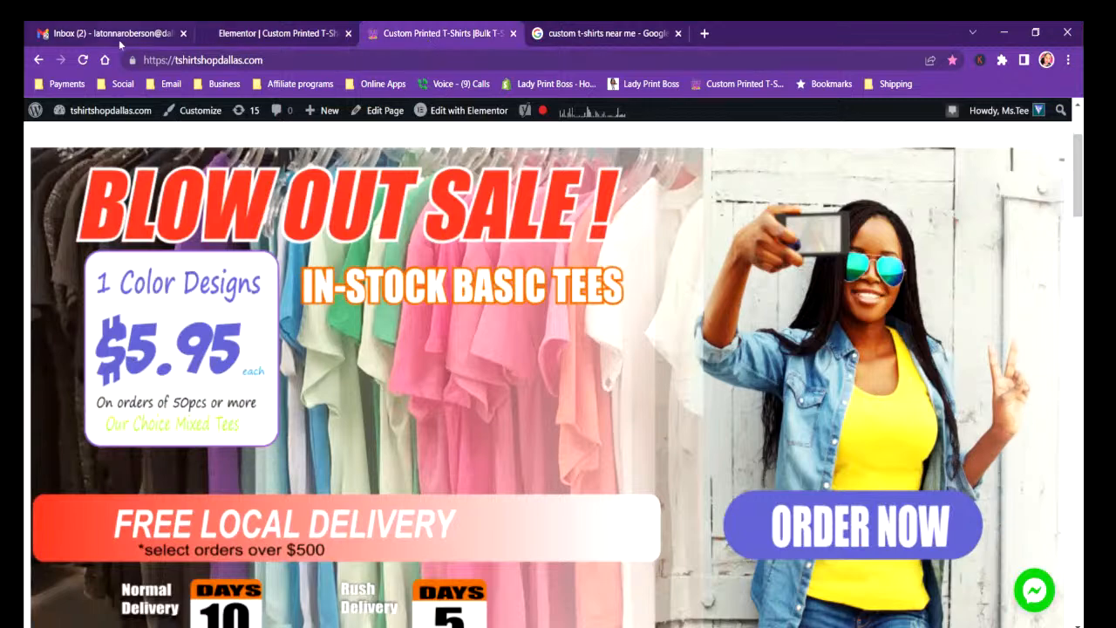
left_click(83, 59)
left_click(1069, 59)
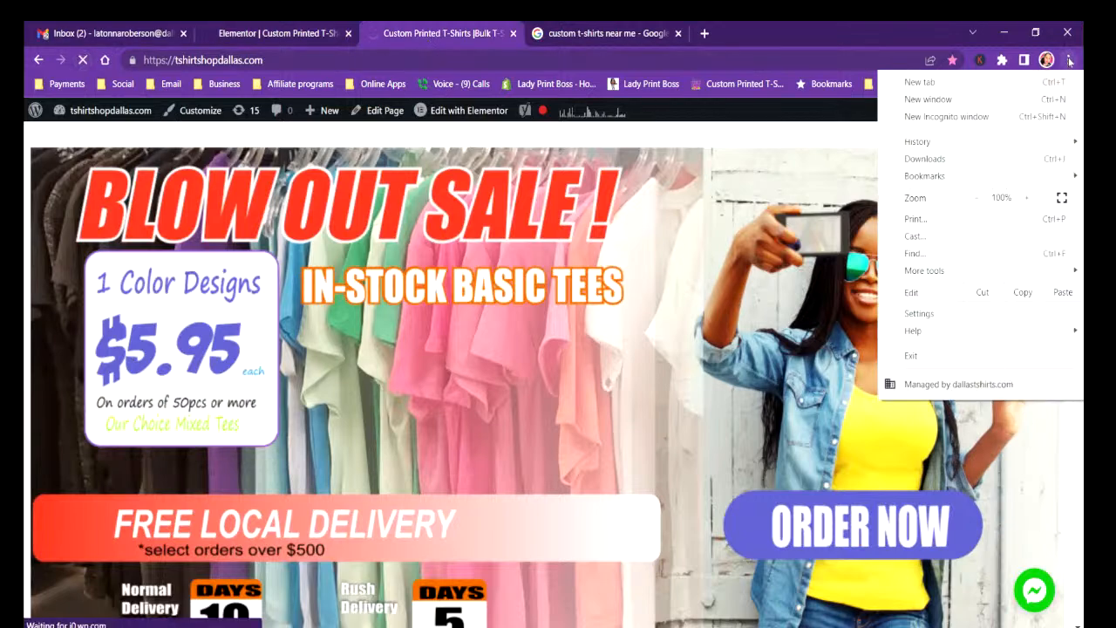
left_click(976, 198)
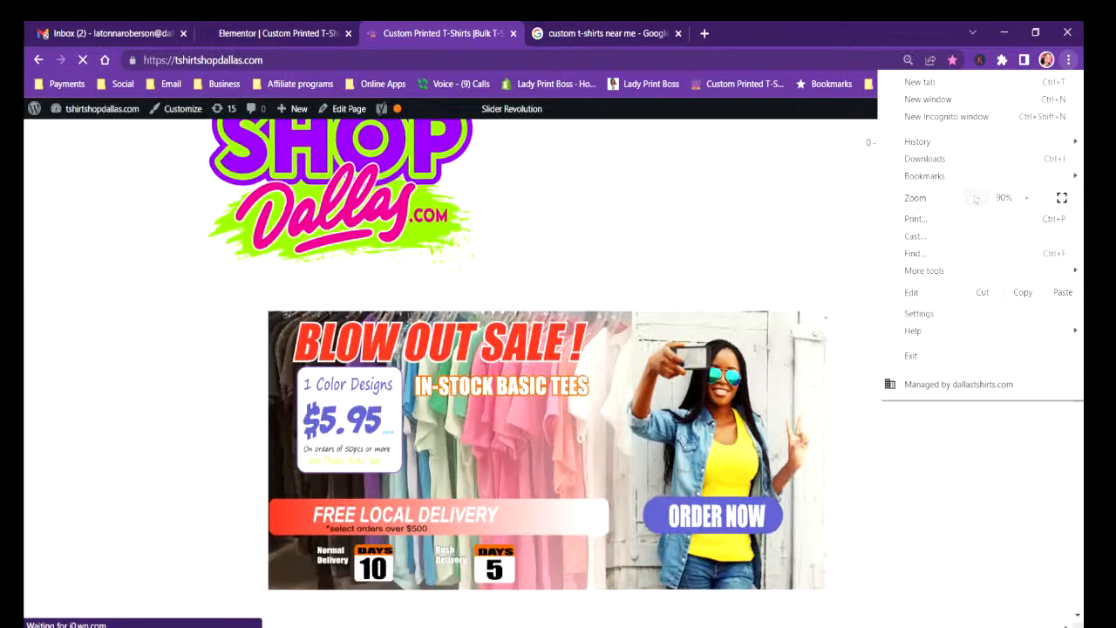
left_click(850, 288)
scroll(785, 331, "up", 4)
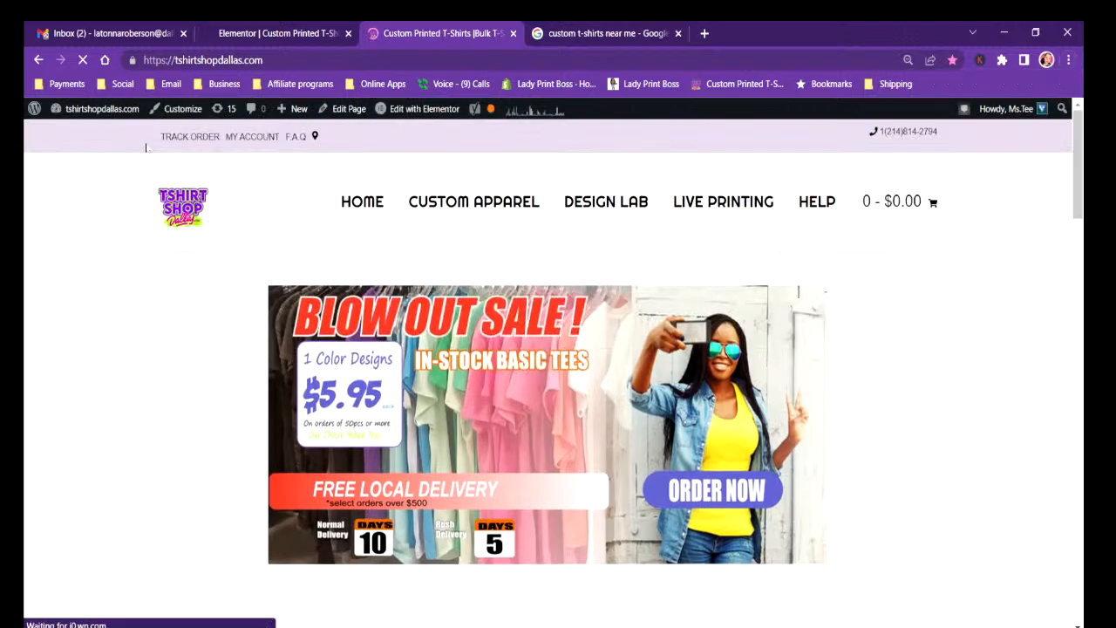
left_click(89, 60)
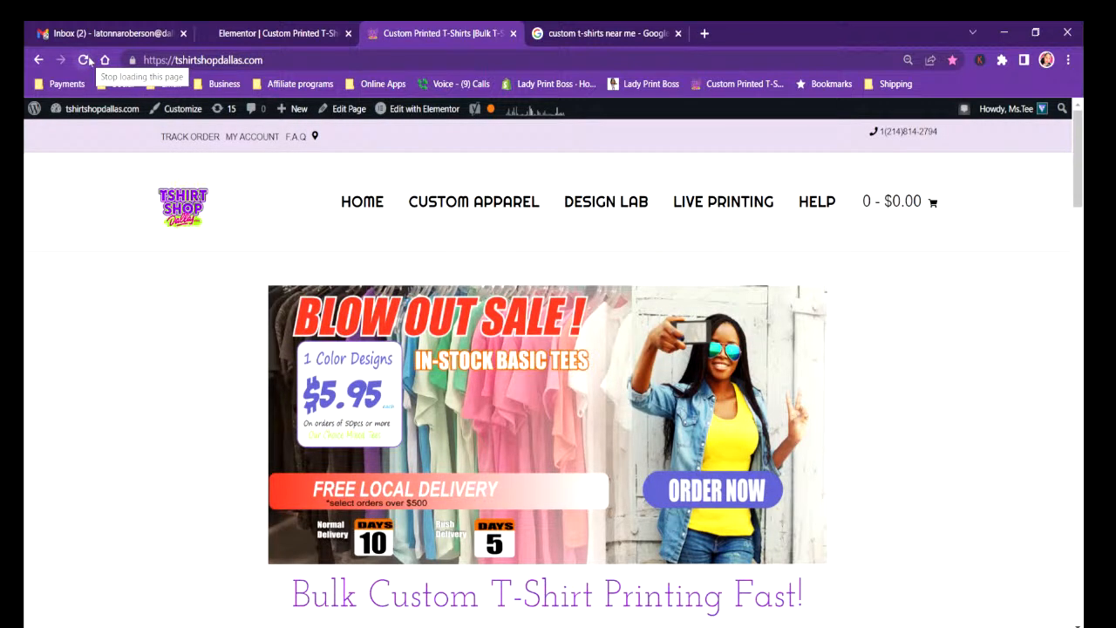
Return to the Elementor editor, set the sale banner's image size to Full and update the page.
left_click(292, 33)
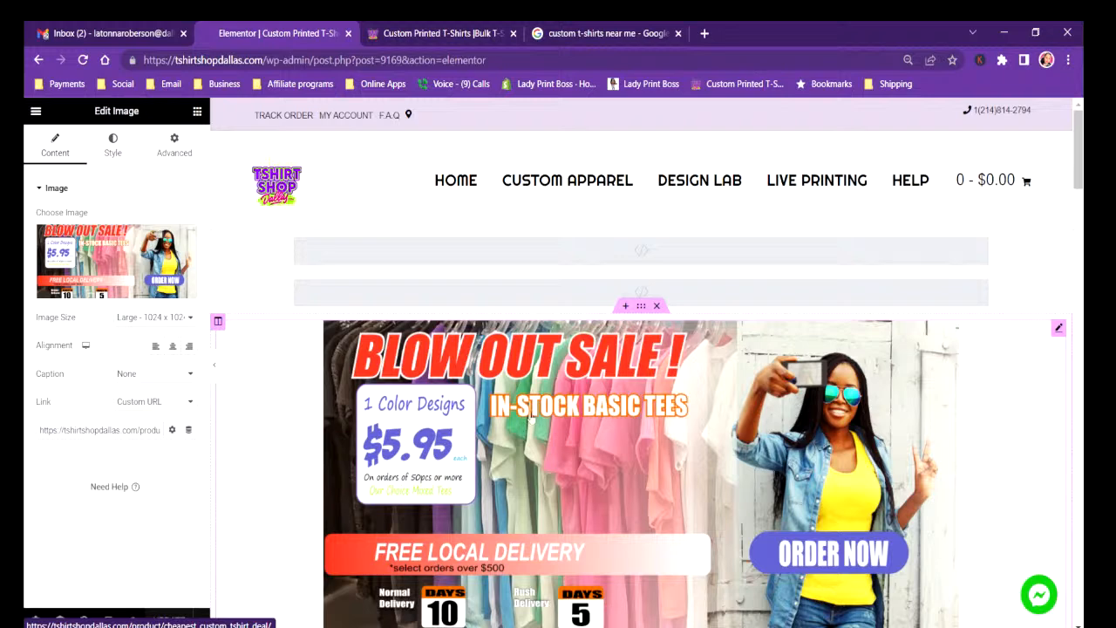
left_click(191, 319)
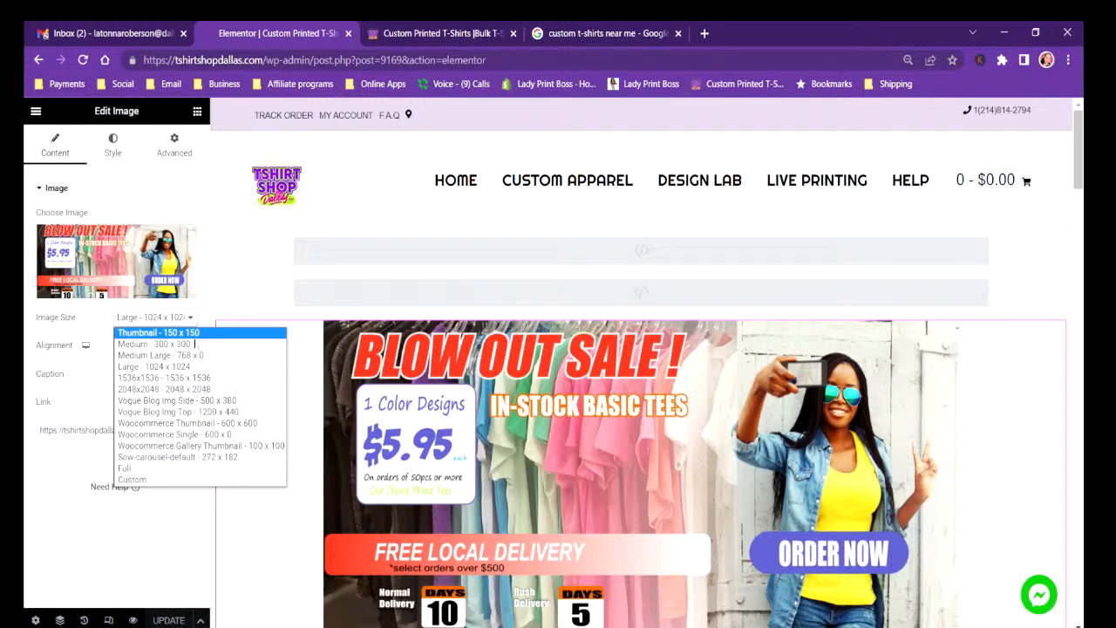
left_click(136, 471)
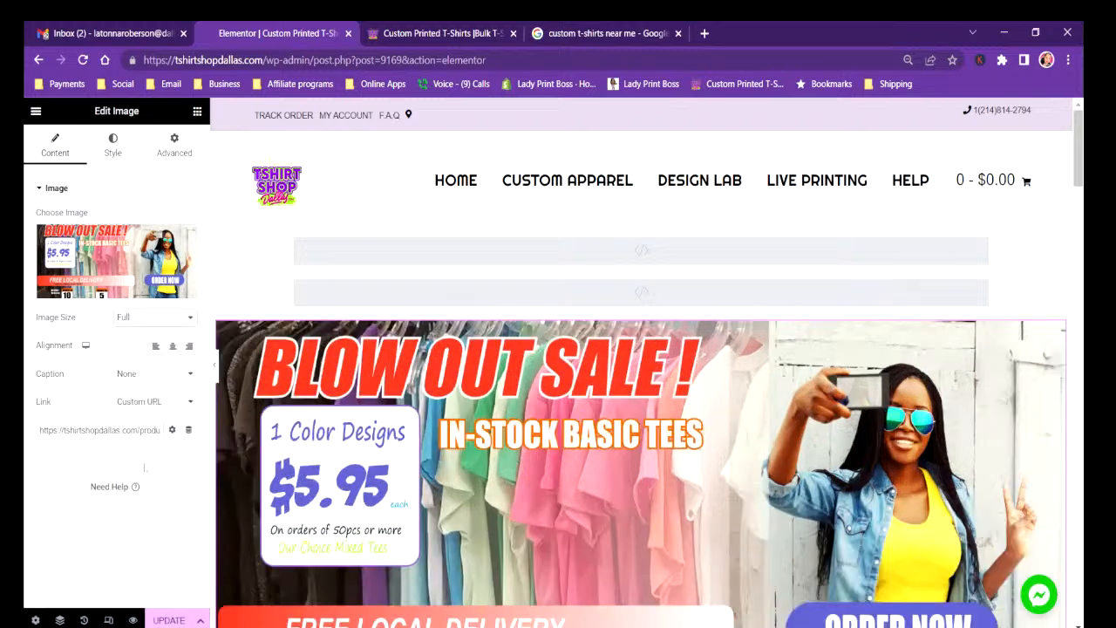
left_click(160, 617)
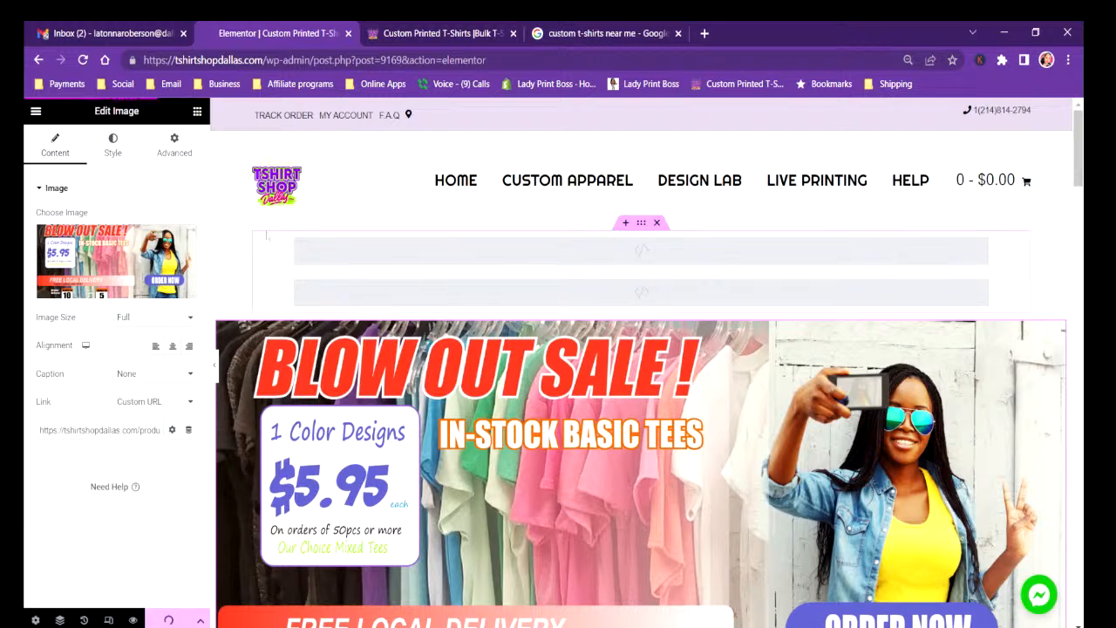
Reload the live home page to check the banner's size, and return to the Elementor editor.
left_click(478, 35)
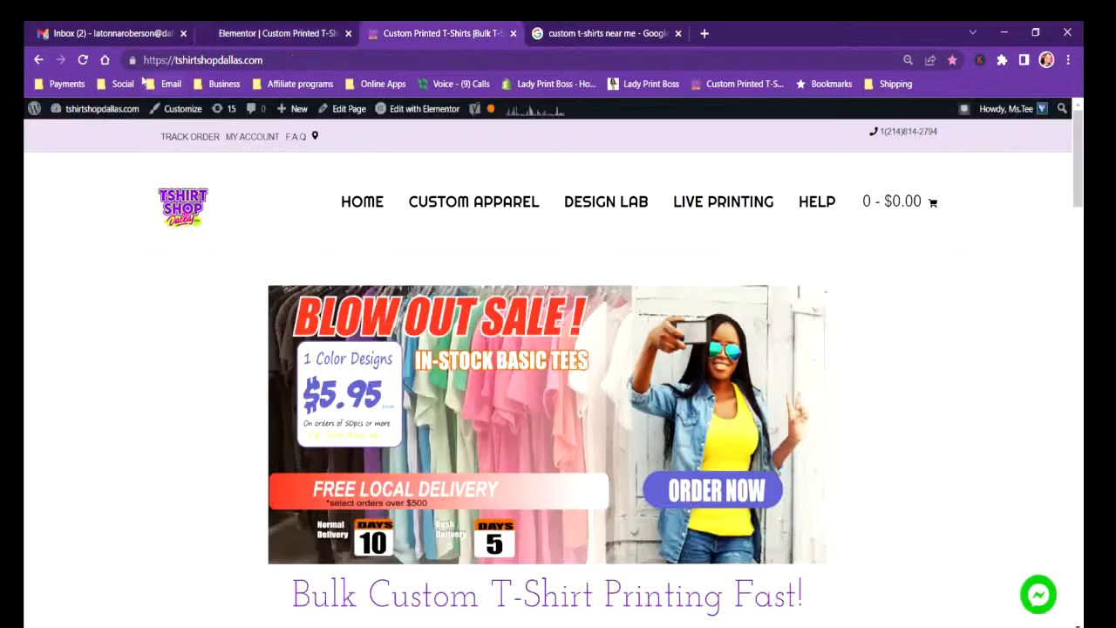
left_click(83, 60)
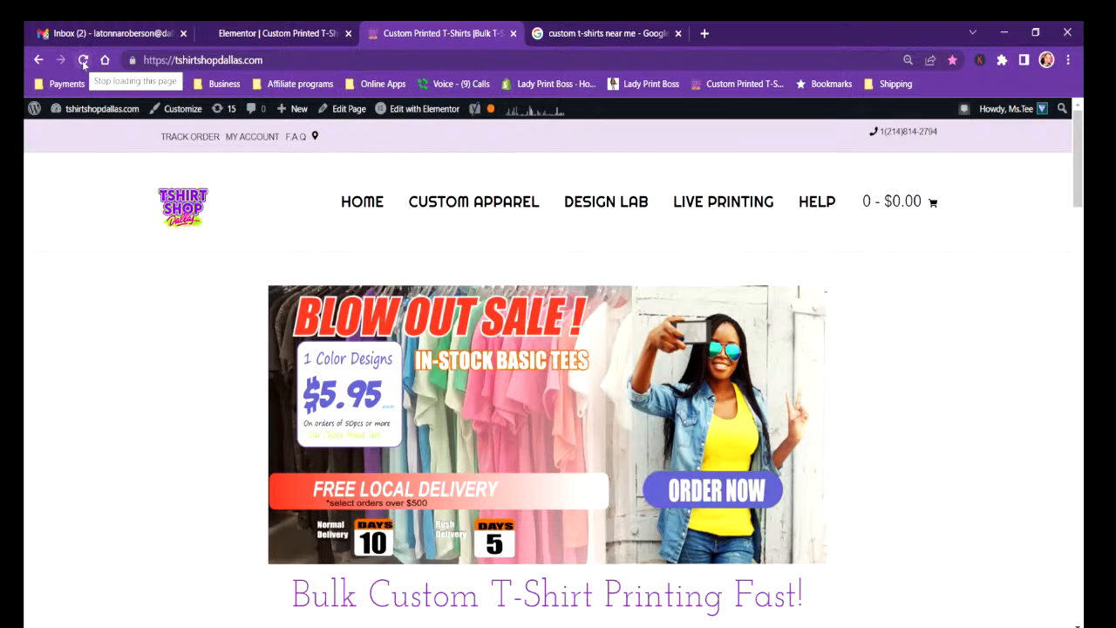
left_click(84, 61)
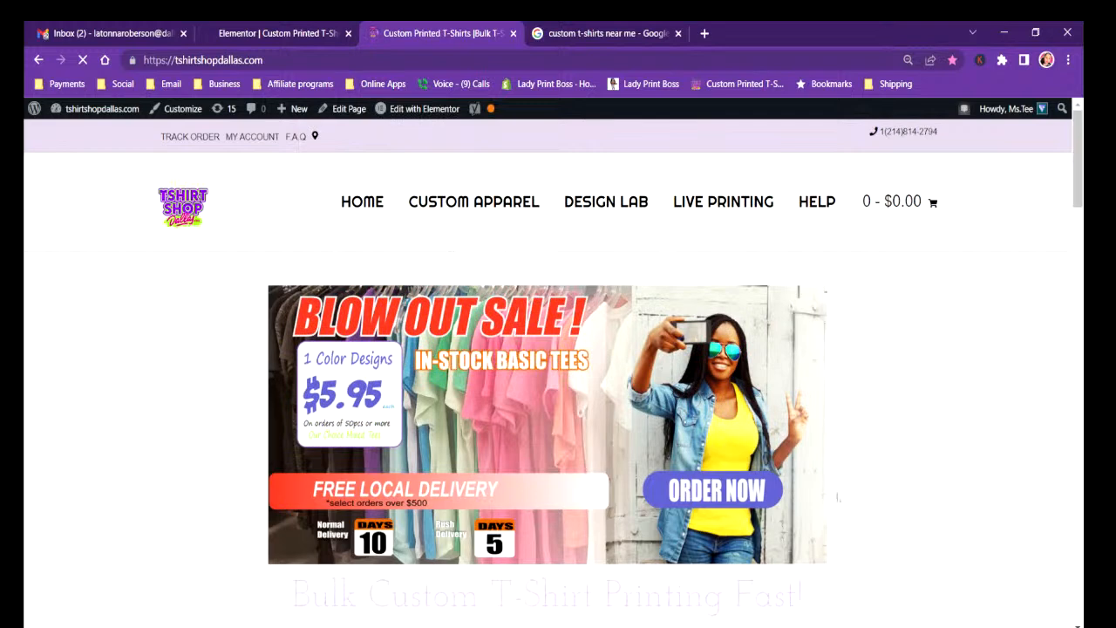
left_click(281, 34)
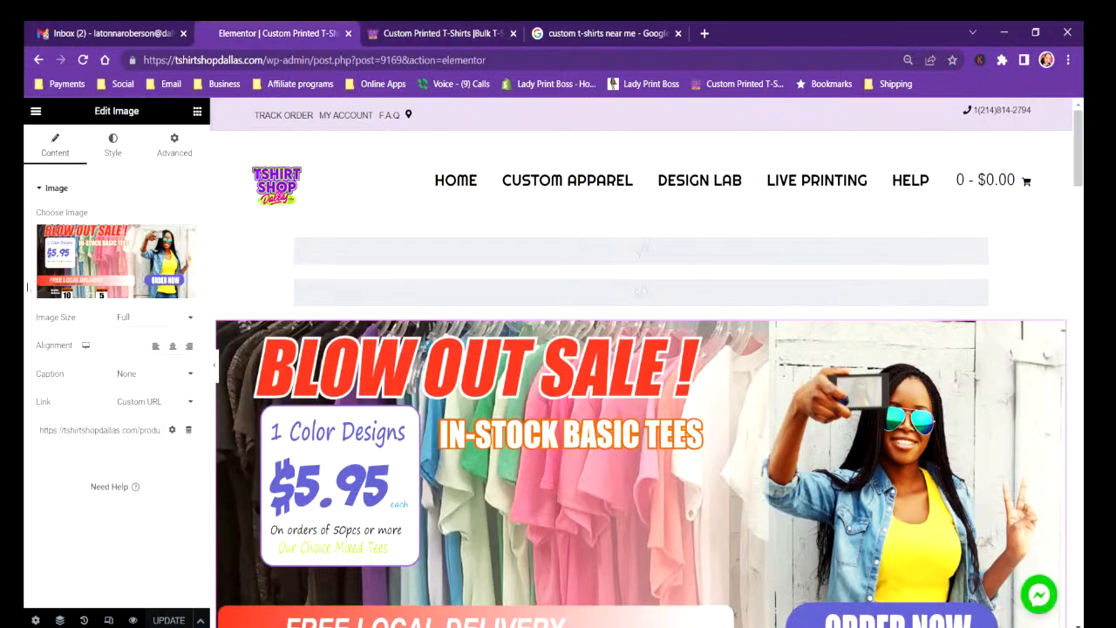
Examine the sale banner's image style options and its section's layout, style and advanced settings for what controls its displayed width.
left_click(108, 146)
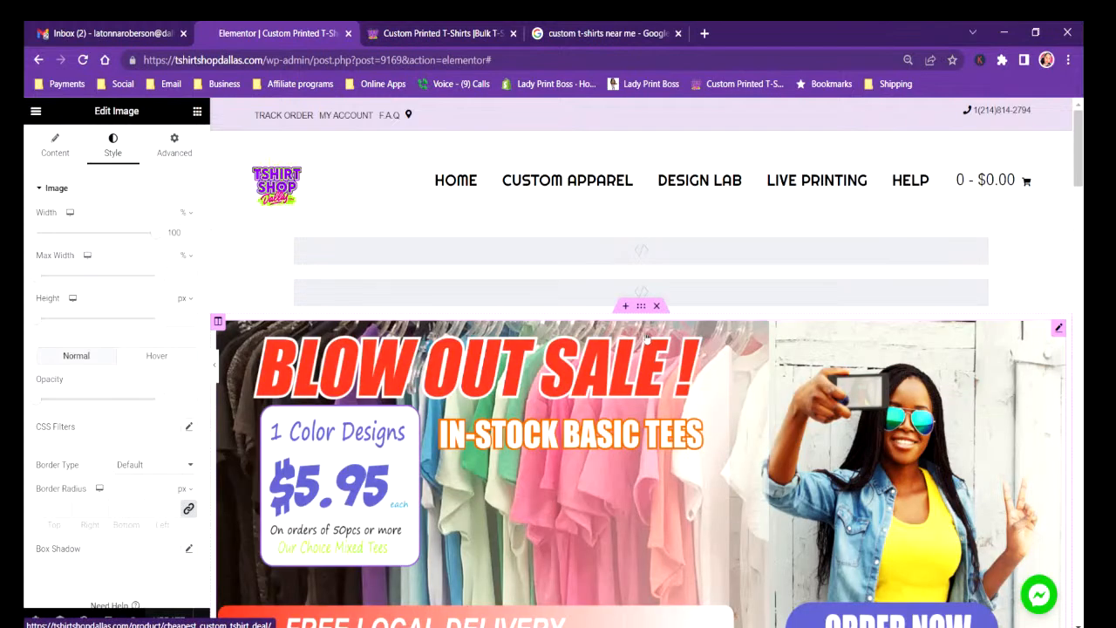
left_click(640, 306)
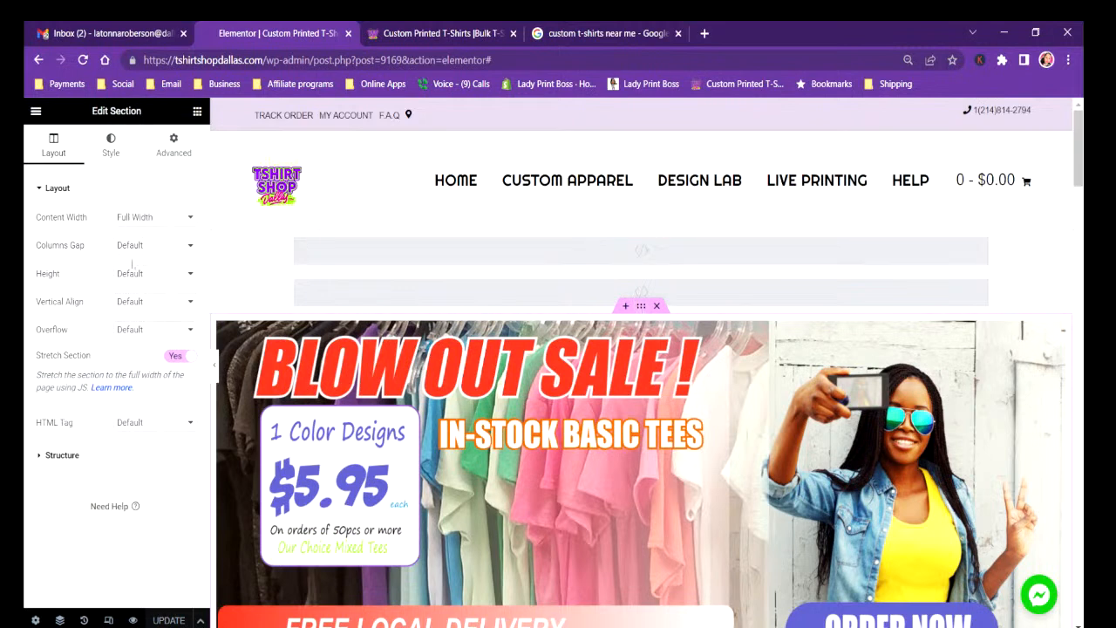
left_click(109, 155)
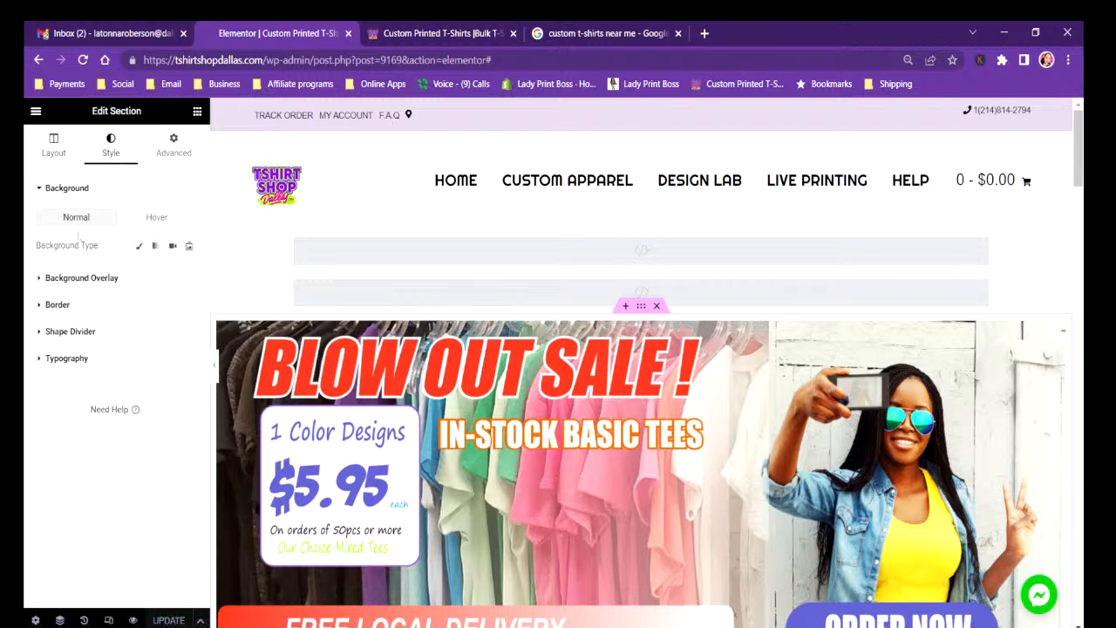
left_click(174, 147)
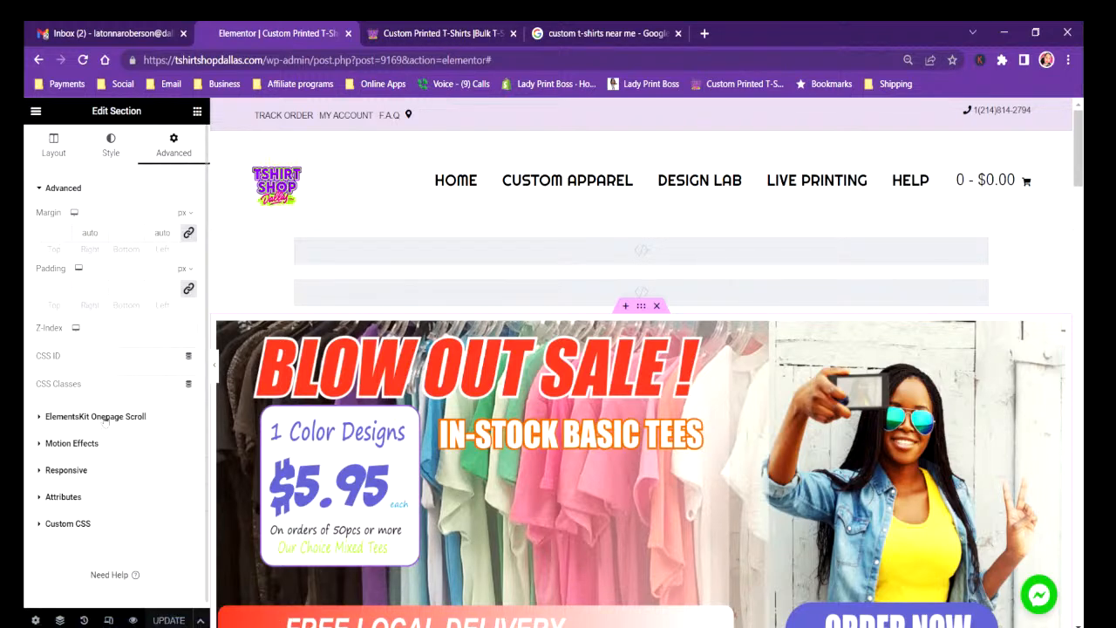
scroll(501, 451, "down", 5)
scroll(502, 451, "up", 5)
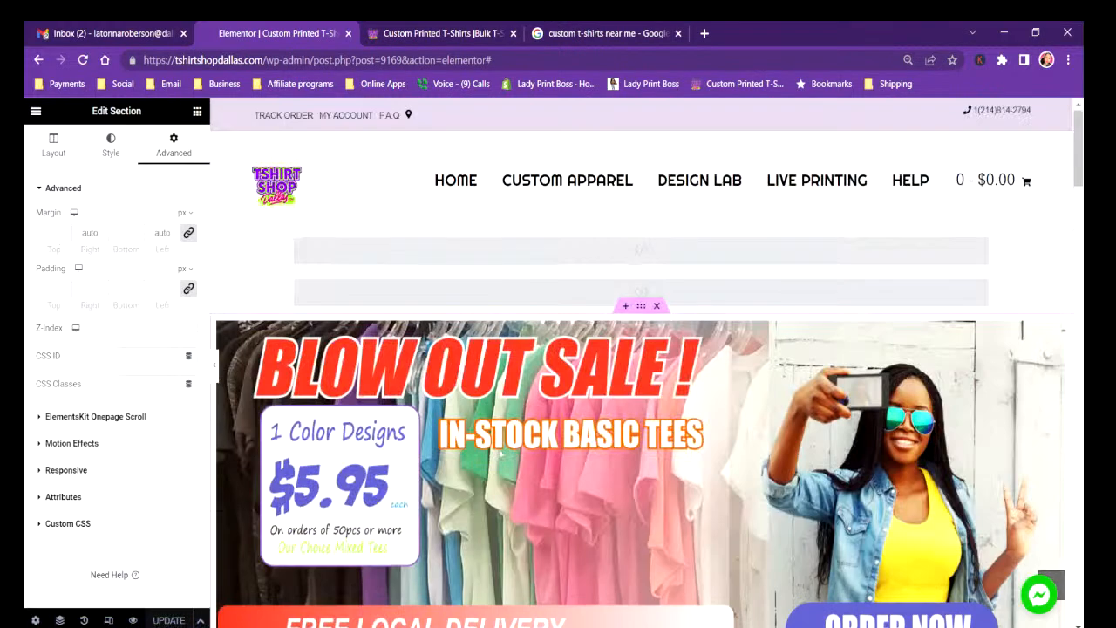
Examine the banner image's advanced border and background options, and the content width choices of its section.
left_click(414, 349)
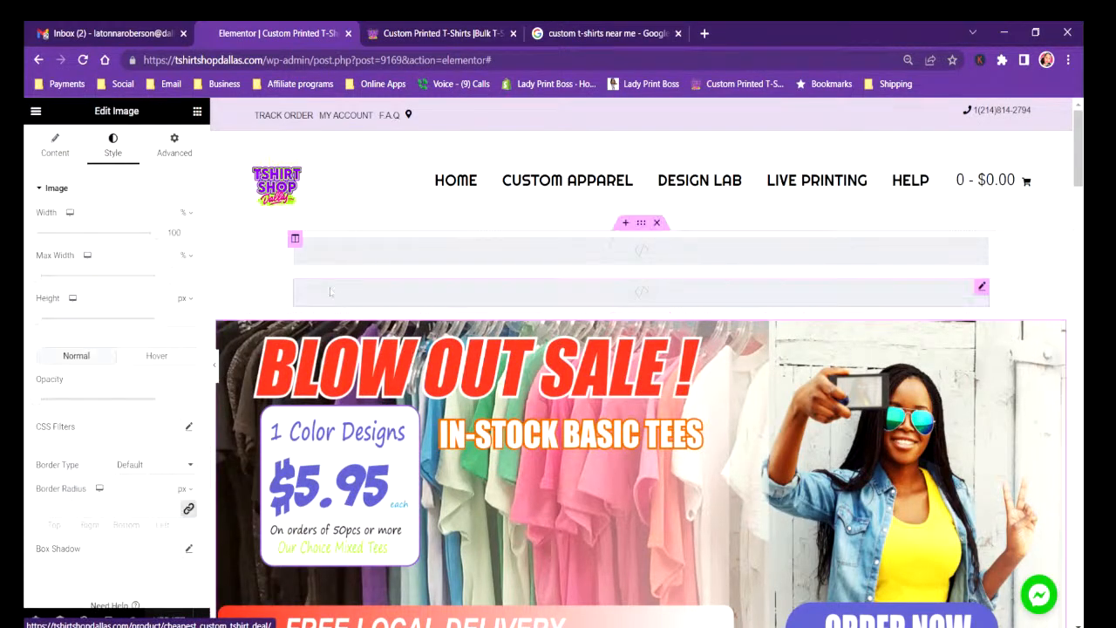
left_click(179, 149)
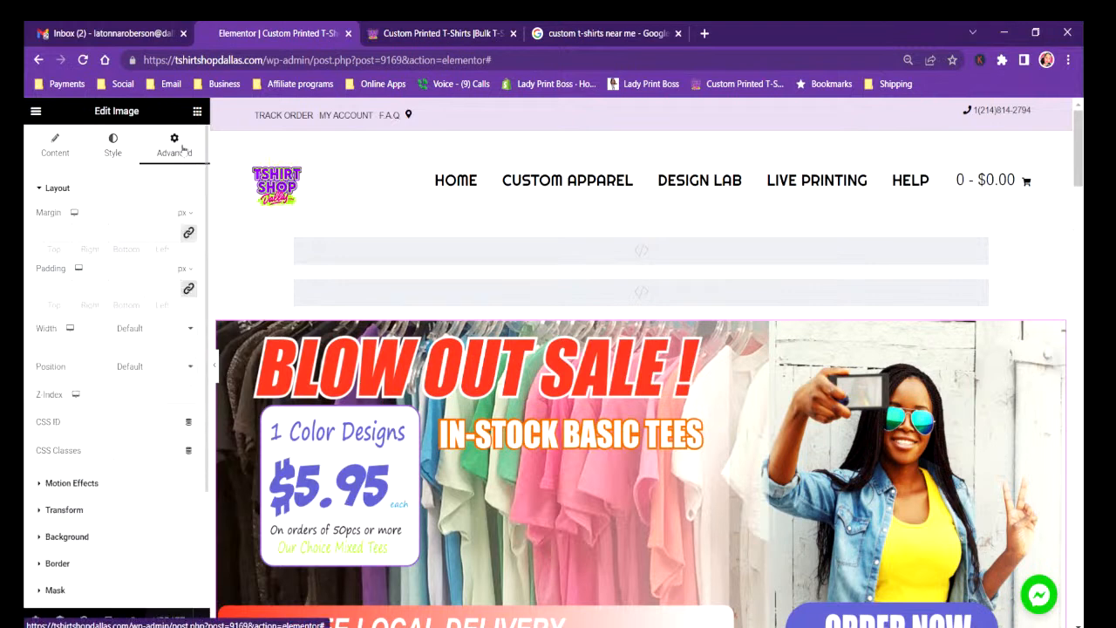
left_click(87, 563)
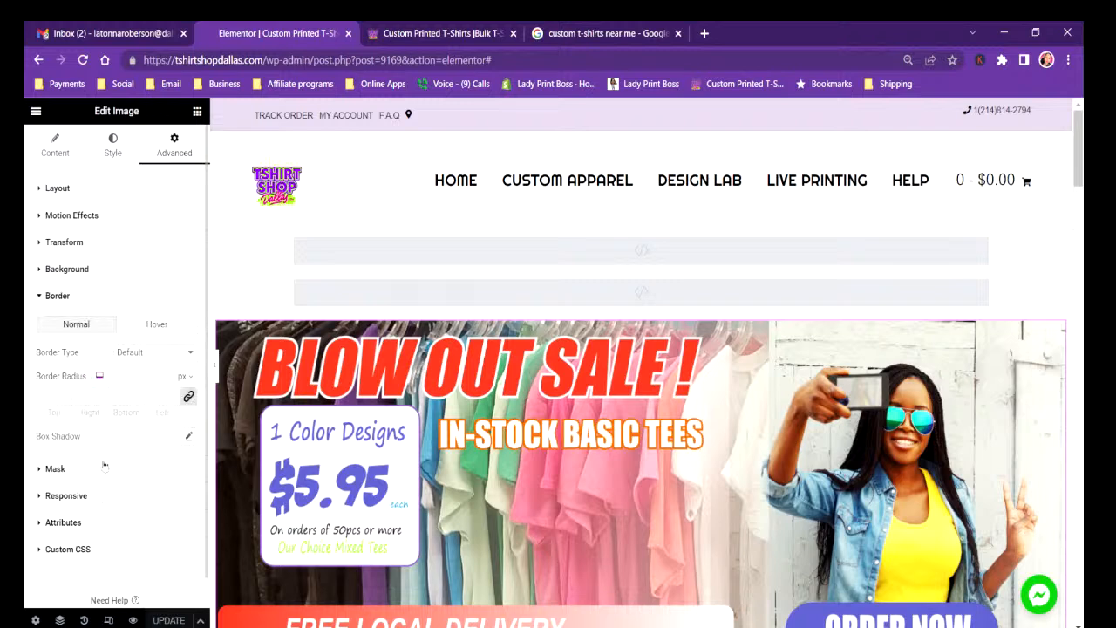
left_click(77, 276)
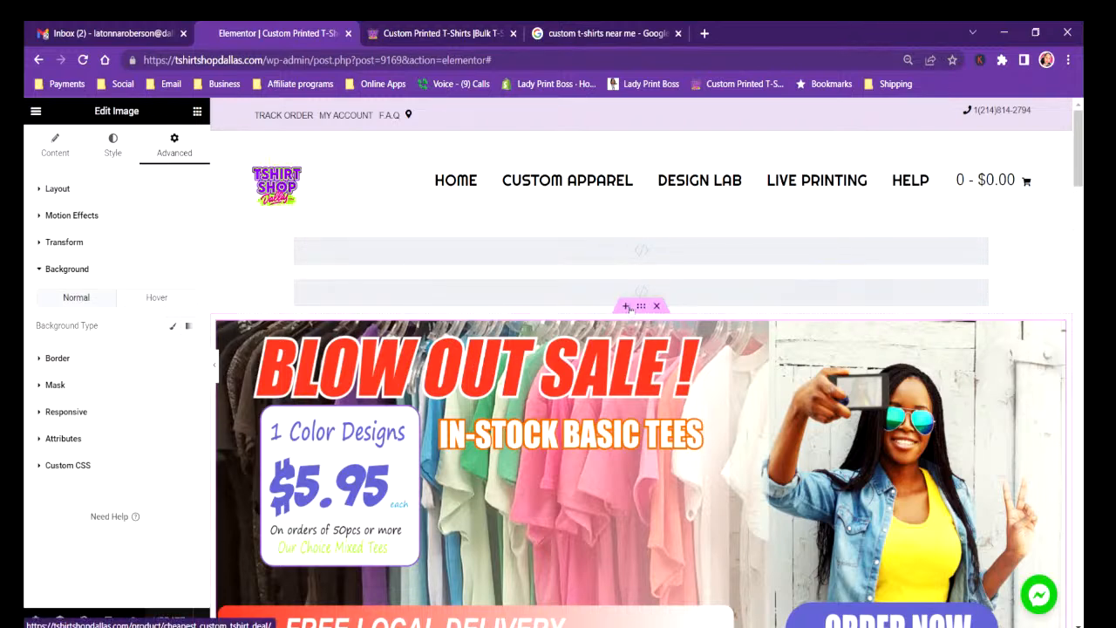
left_click(644, 308)
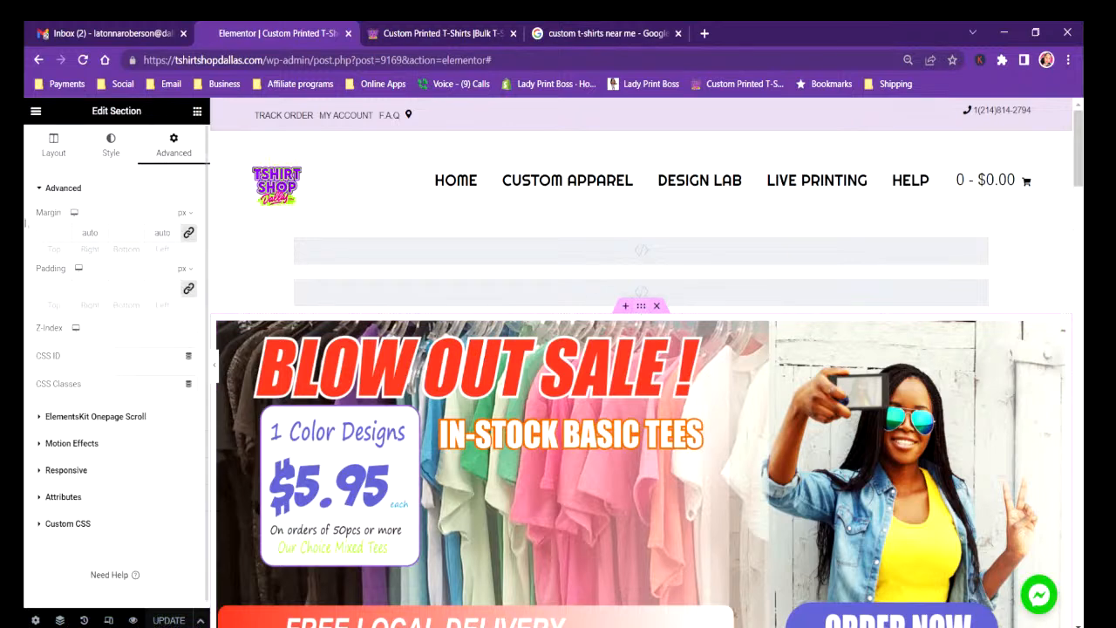
left_click(104, 152)
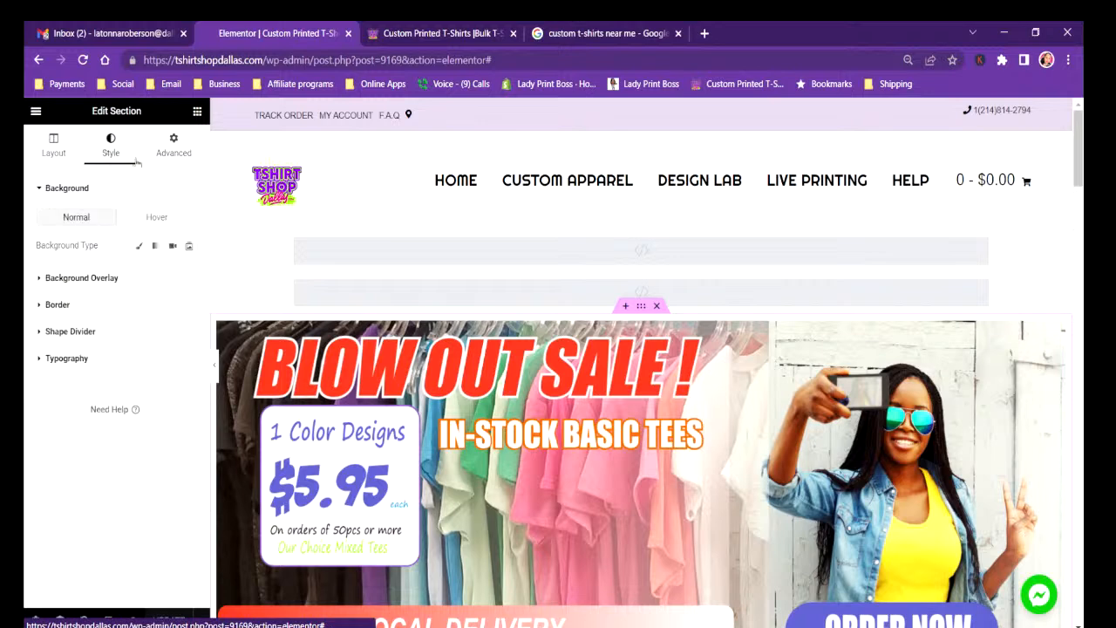
left_click(50, 154)
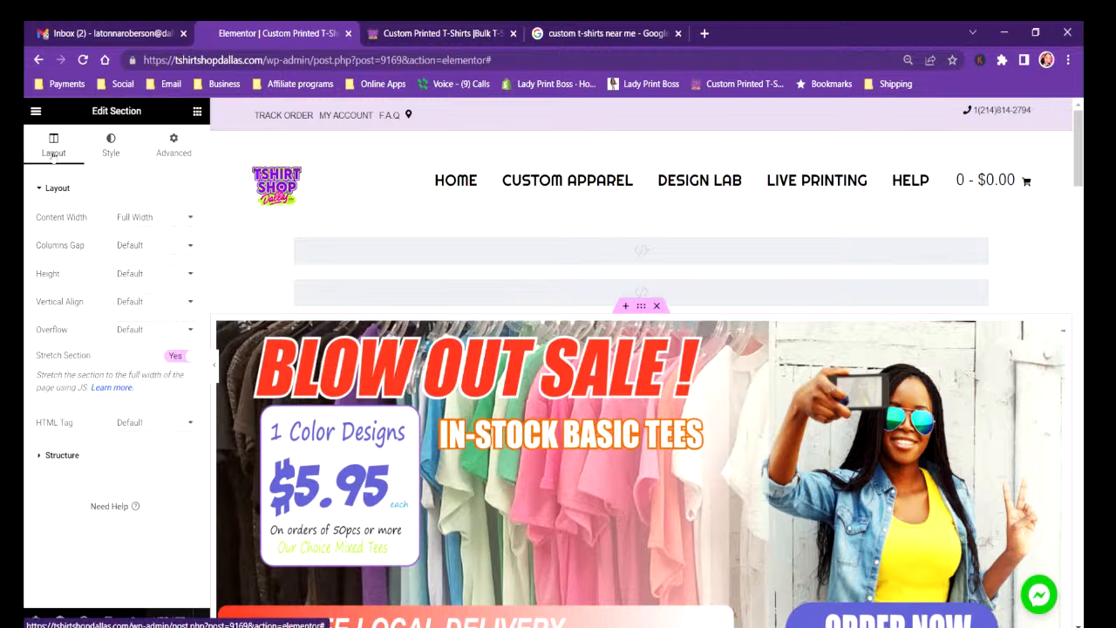
left_click(149, 218)
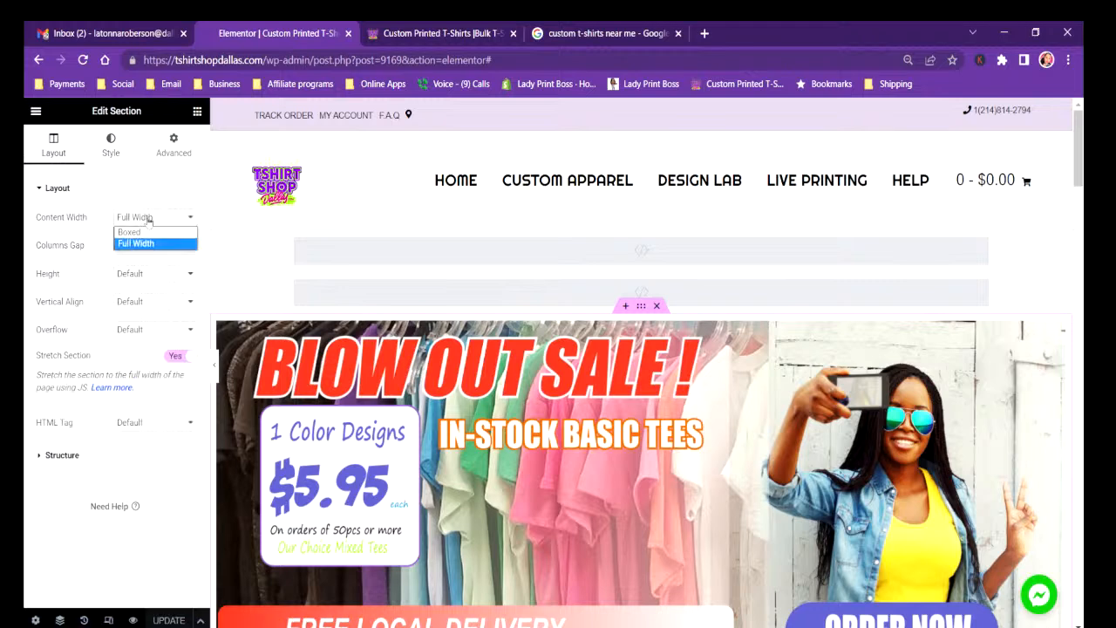
left_click(149, 220)
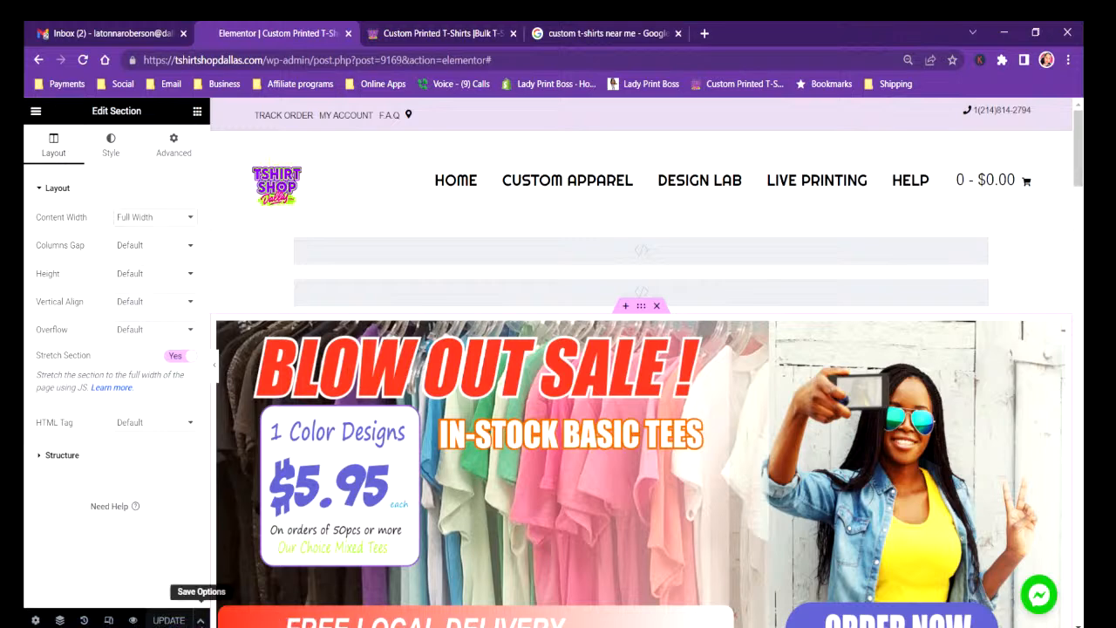
Hide the editor panel and look over the home page layout with the sale banner at full preview width.
left_click(202, 620)
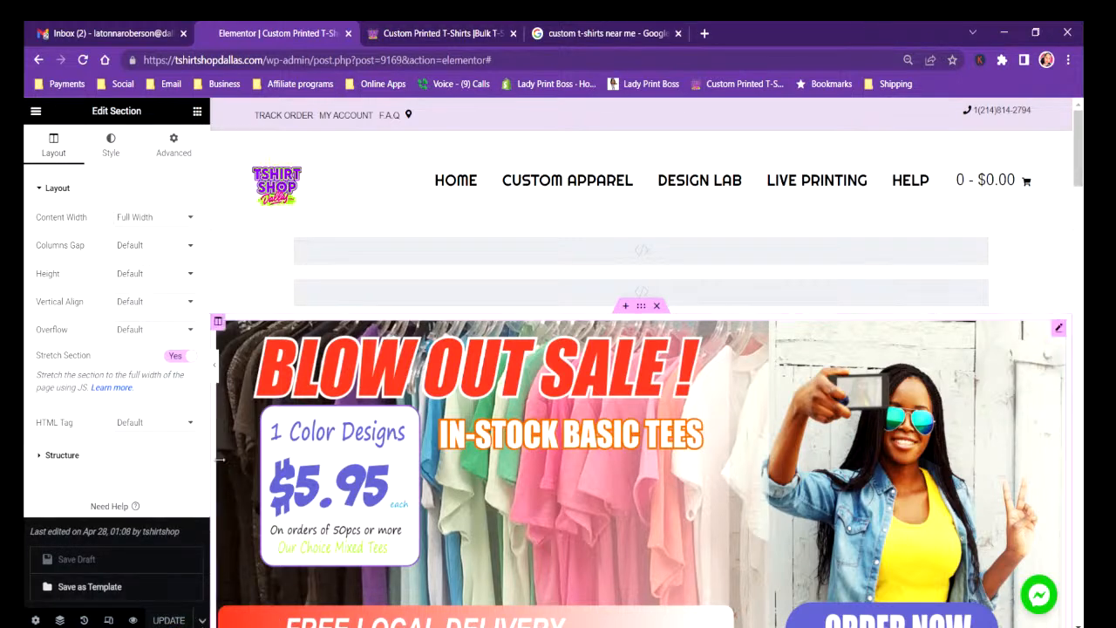
left_click(238, 421)
left_click(216, 370)
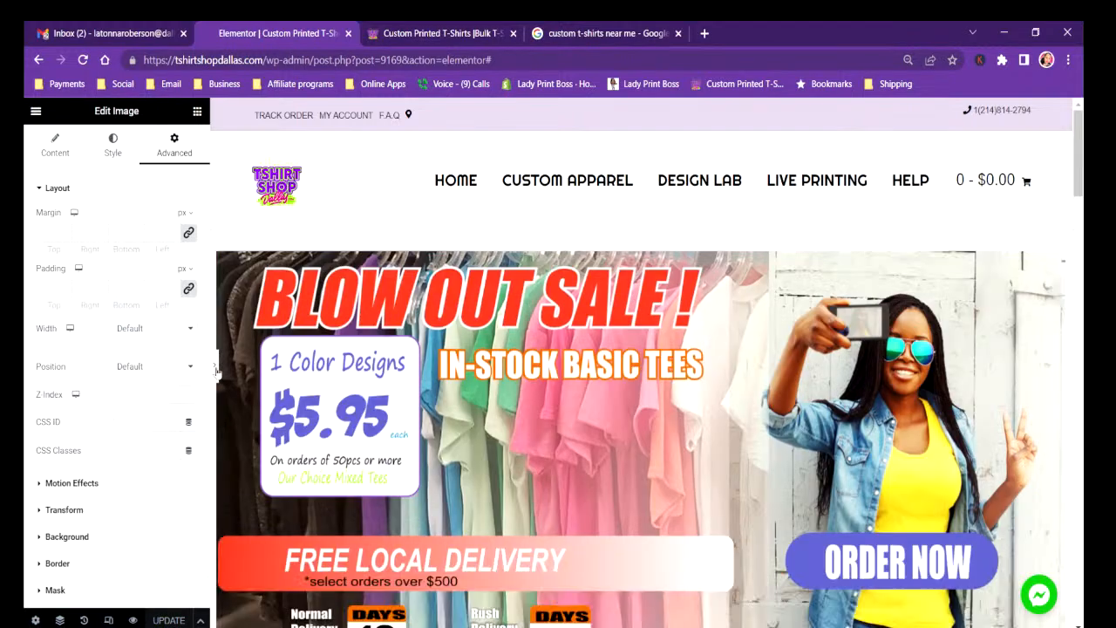
scroll(609, 384, "down", 10)
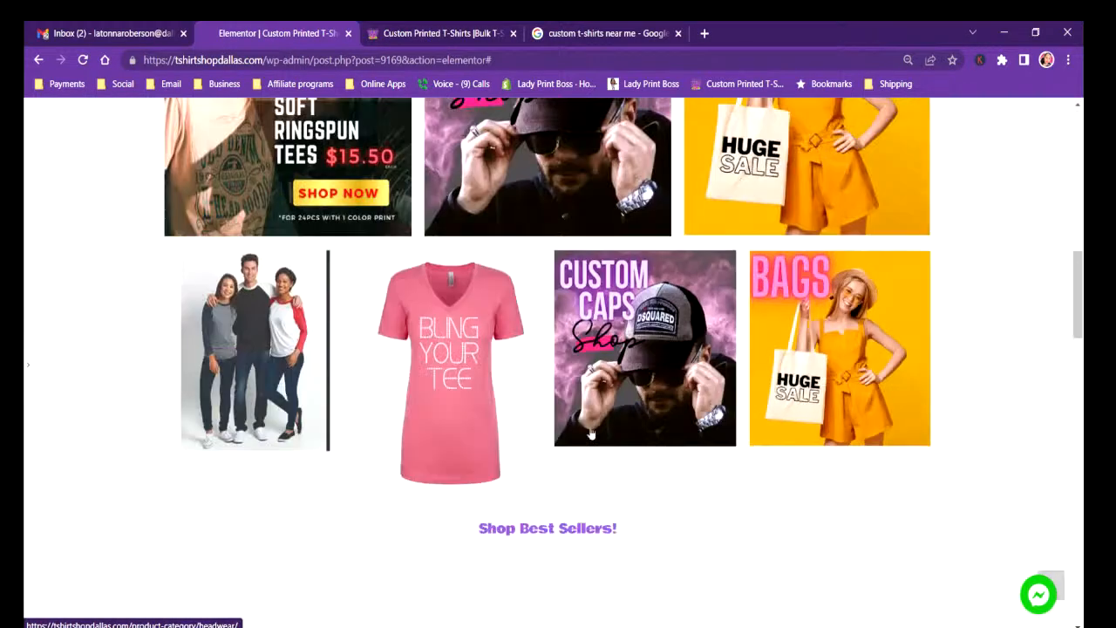
scroll(594, 475, "up", 10)
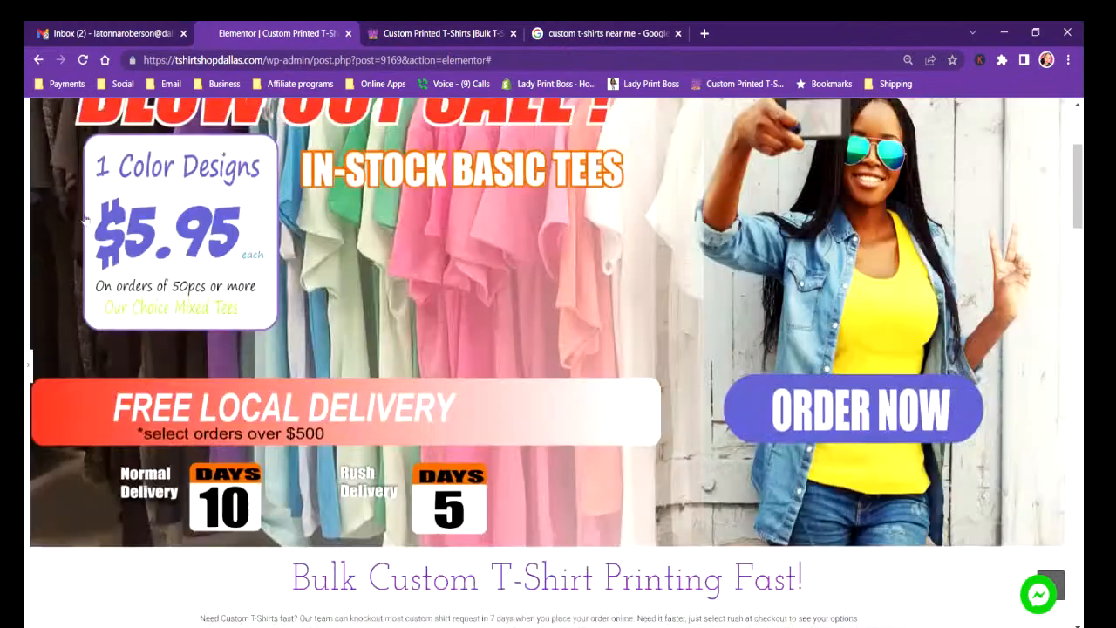
scroll(630, 459, "up", 2)
scroll(628, 445, "down", 10)
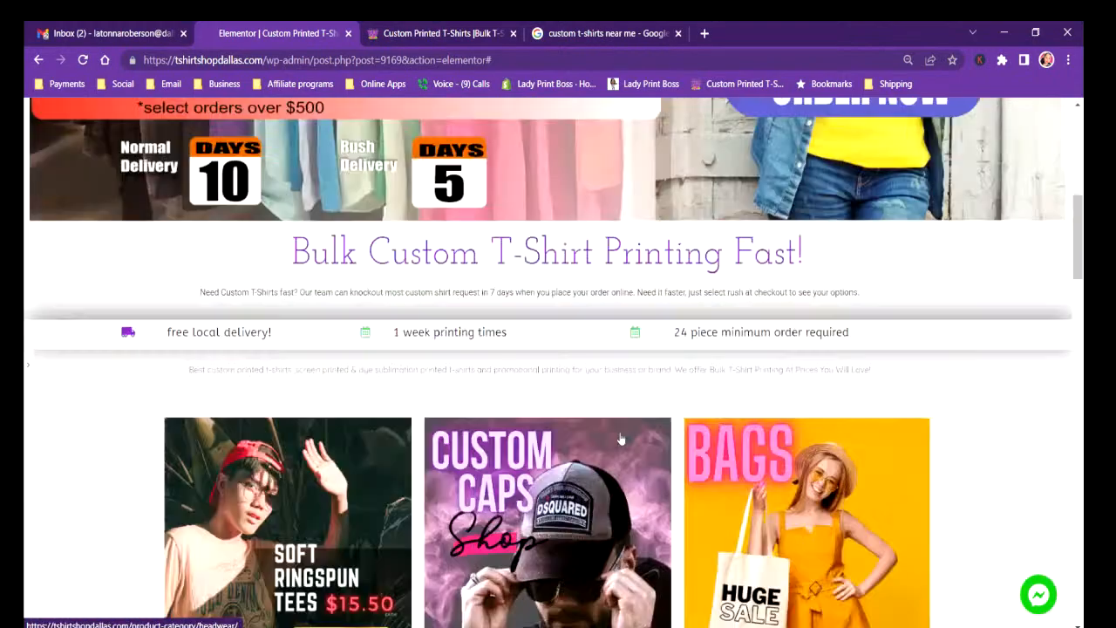
scroll(626, 429, "up", 10)
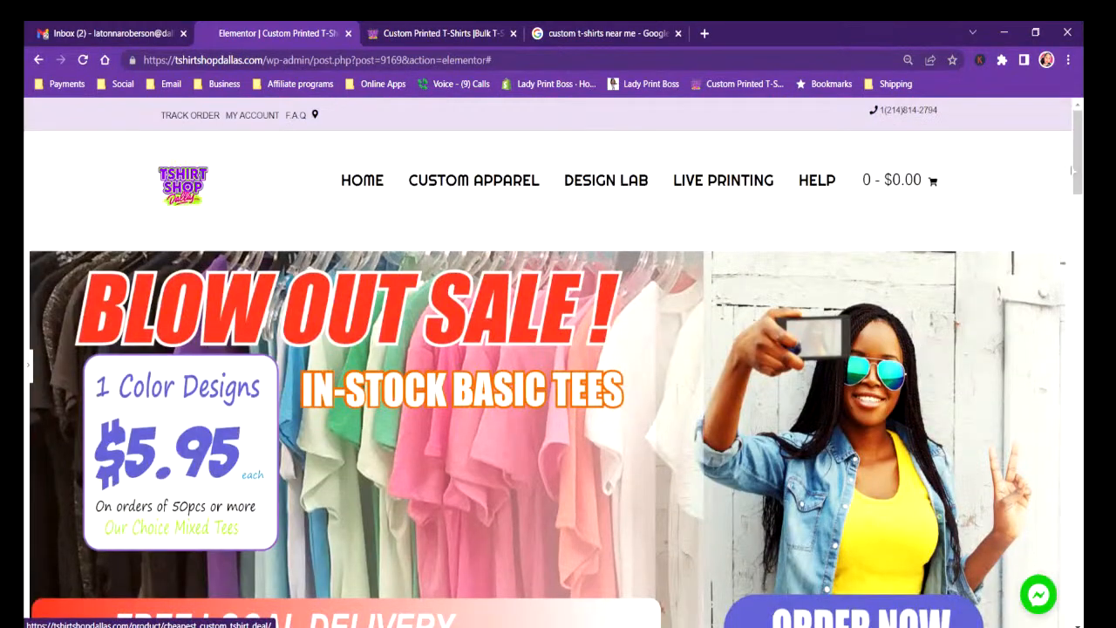
left_click_drag(1079, 149, 1067, 373)
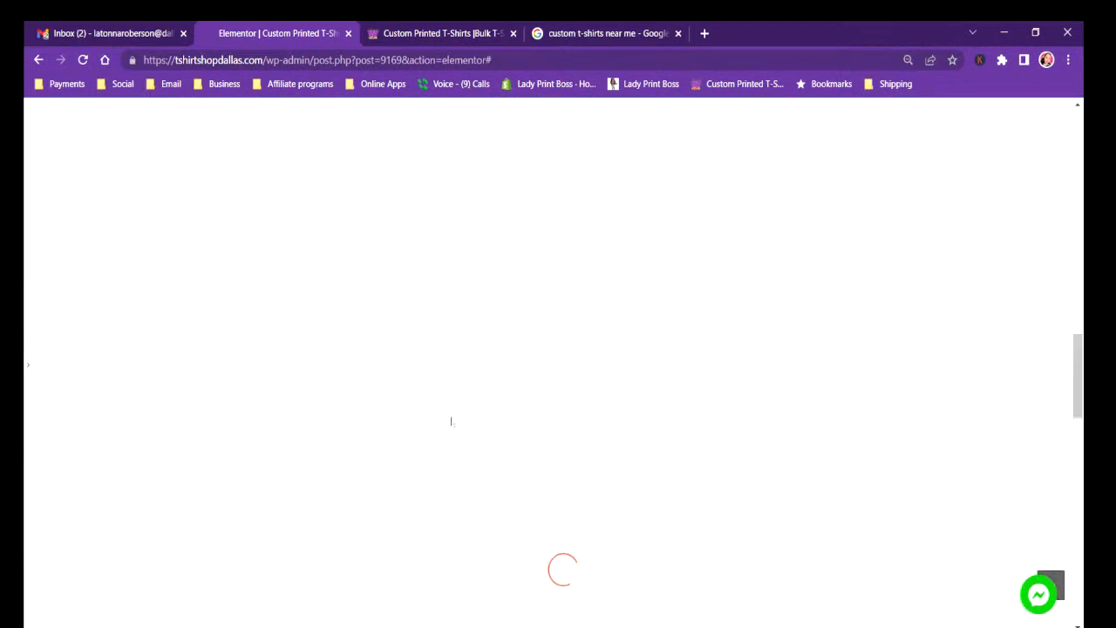
left_click_drag(1075, 411, 1084, 166)
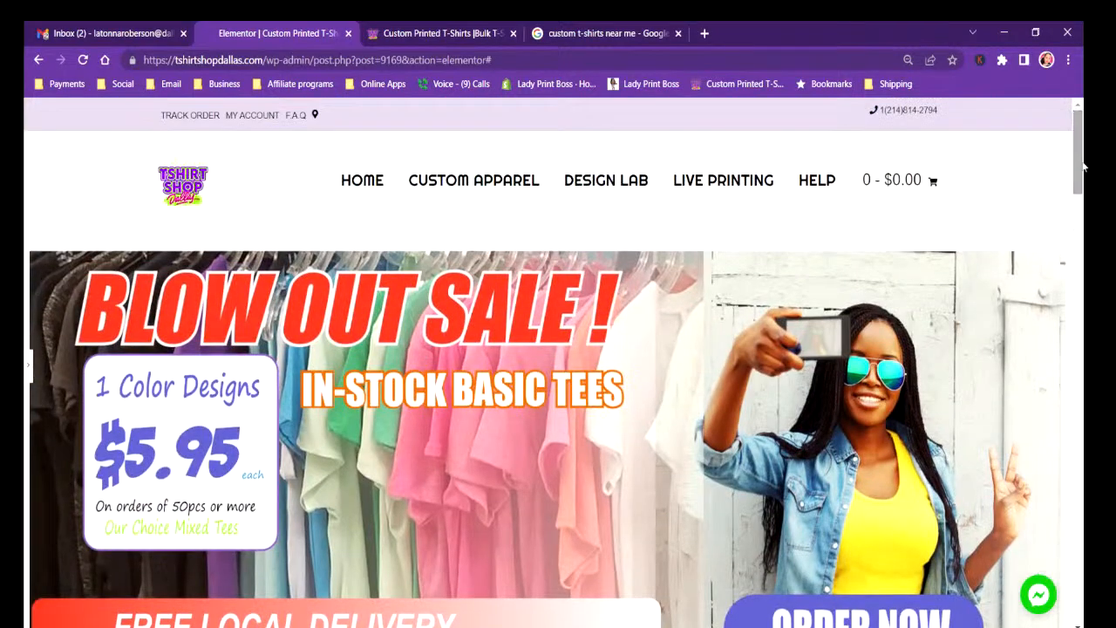
Reload the live home page, restore the browser zoom to 100% and check the sale banner's size.
left_click(458, 35)
left_click(83, 60)
left_click(1075, 64)
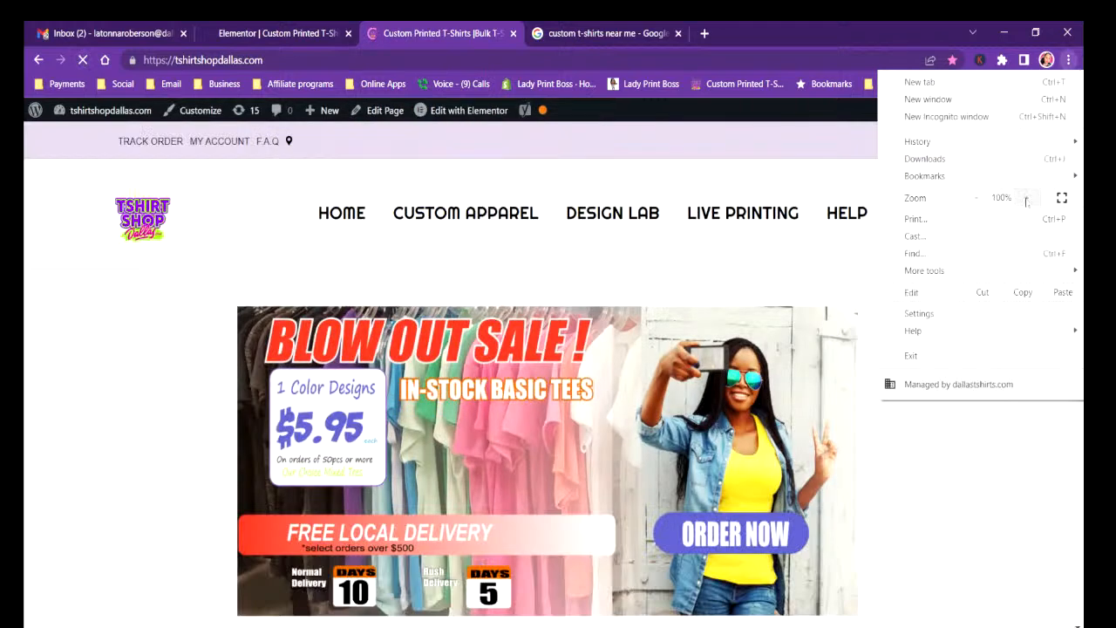
left_click(725, 225)
mouse_move(928, 494)
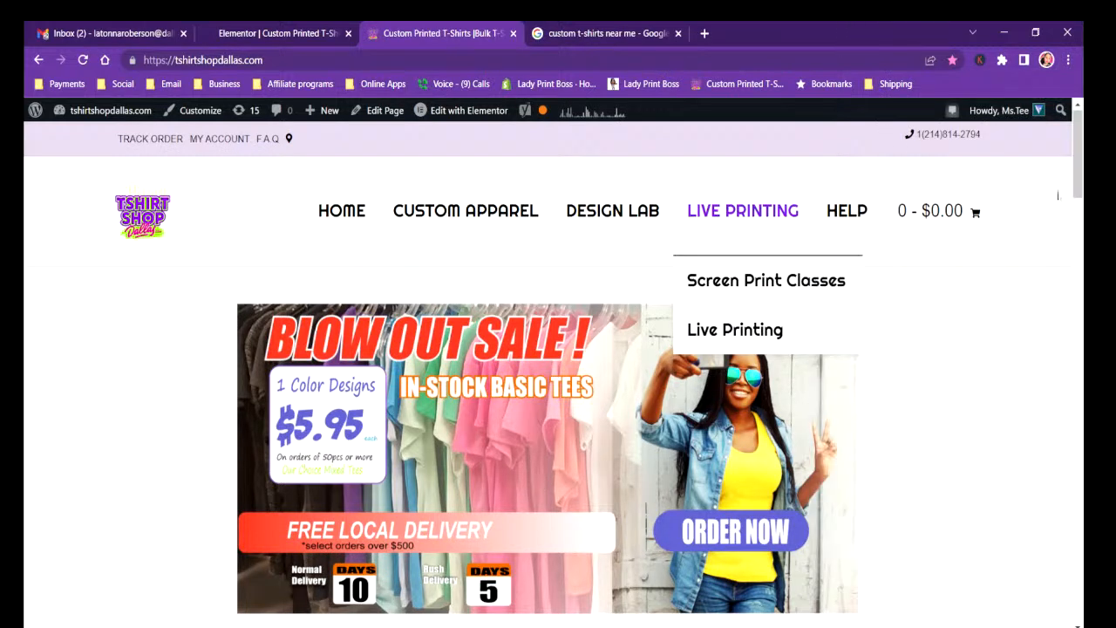
left_click_drag(1078, 182, 1078, 188)
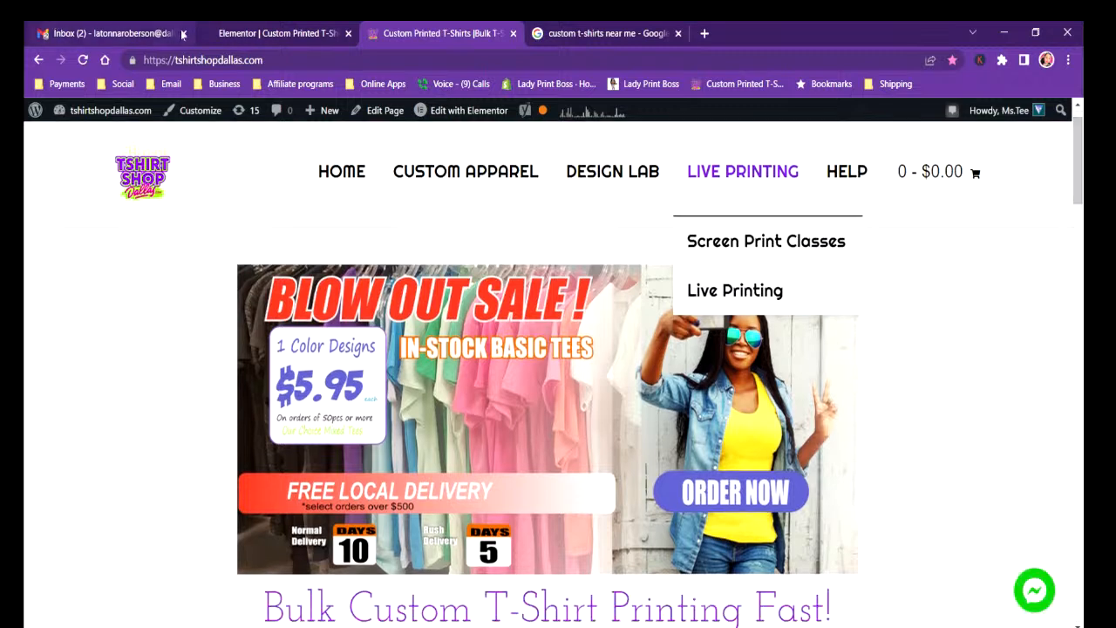
Follow the sale banner's link, review the $5.95 T-shirt product page's order options and select its web address.
left_click(714, 504)
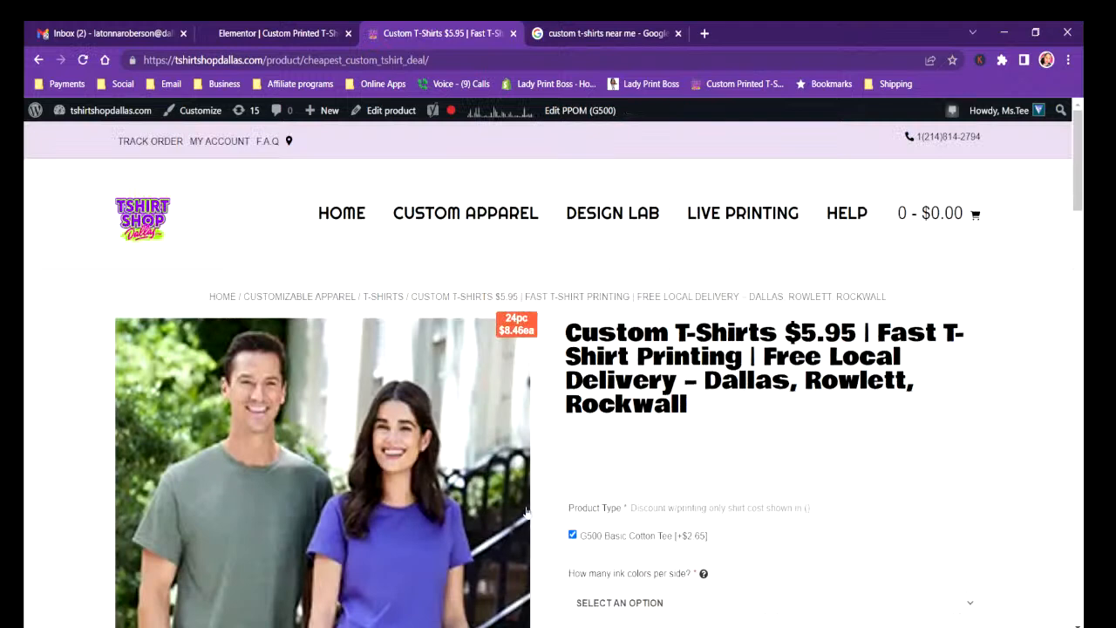
scroll(392, 327, "down", 3)
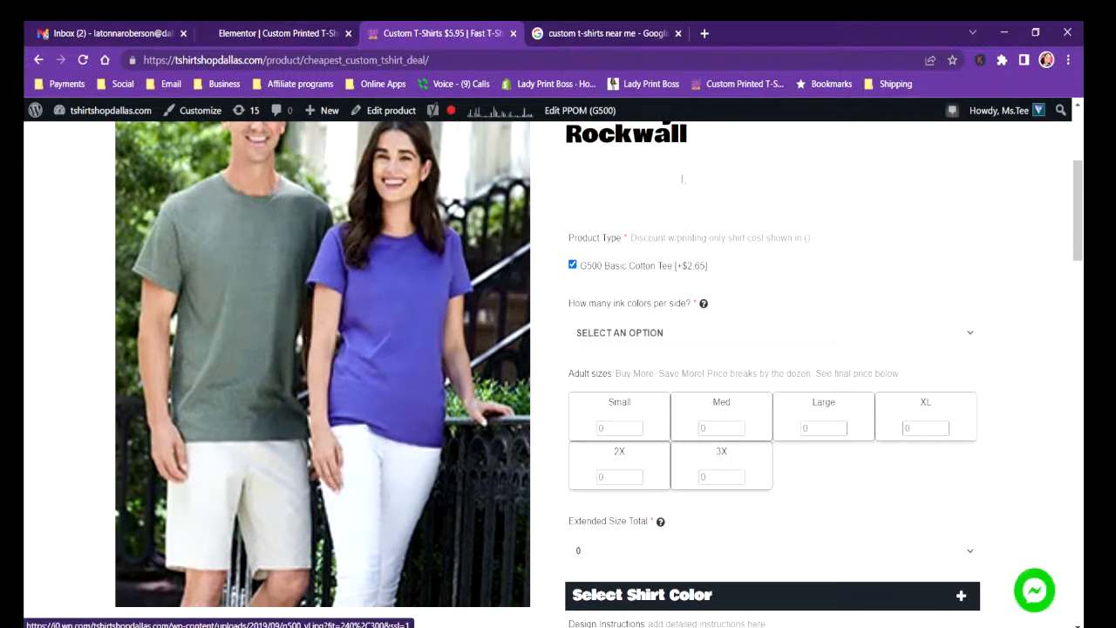
left_click_drag(1078, 230, 1077, 198)
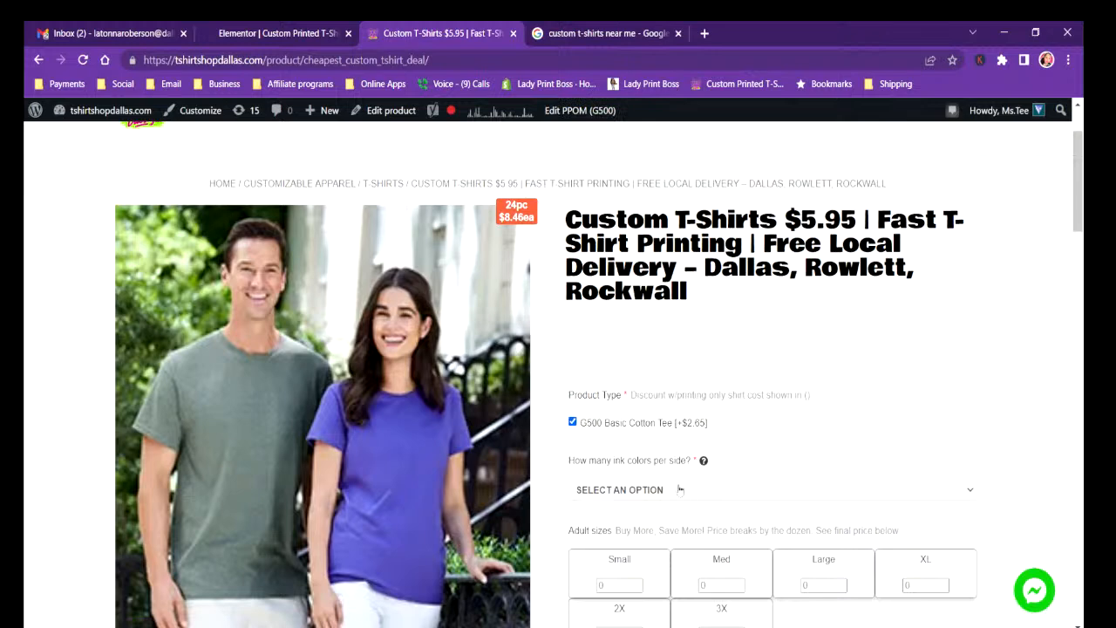
scroll(666, 244, "down", 3)
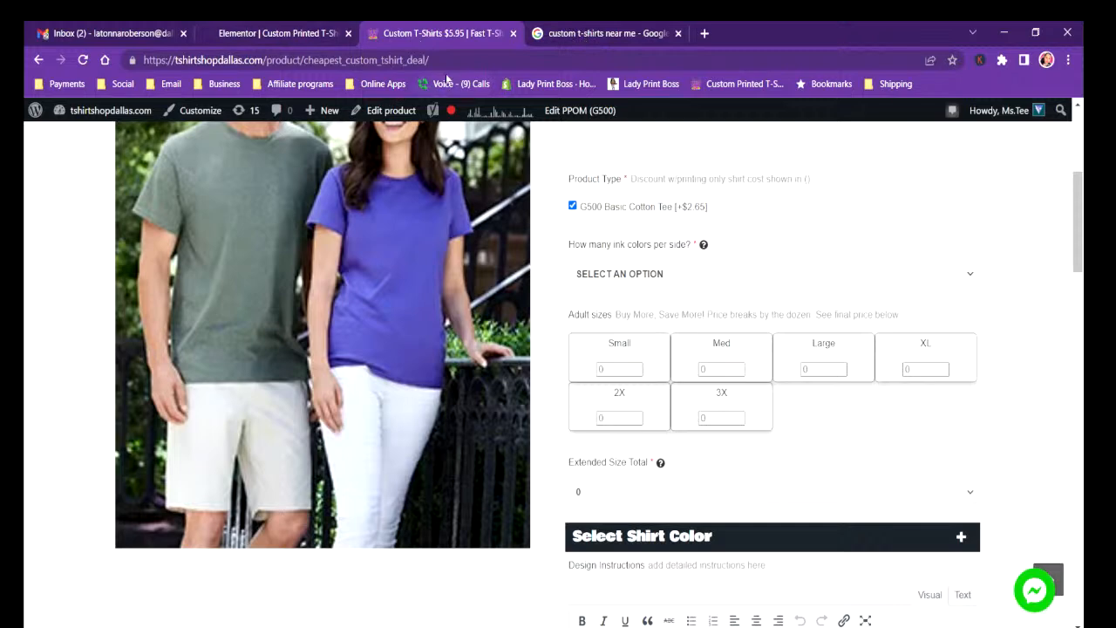
left_click(238, 61)
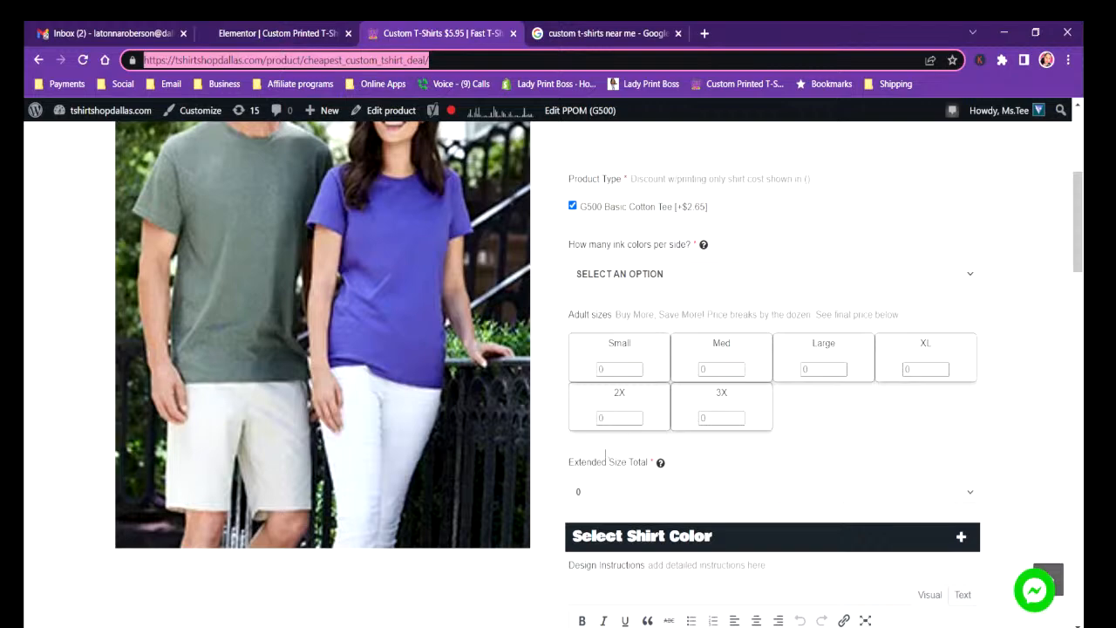
scroll(592, 455, "up", 4)
left_click(133, 34)
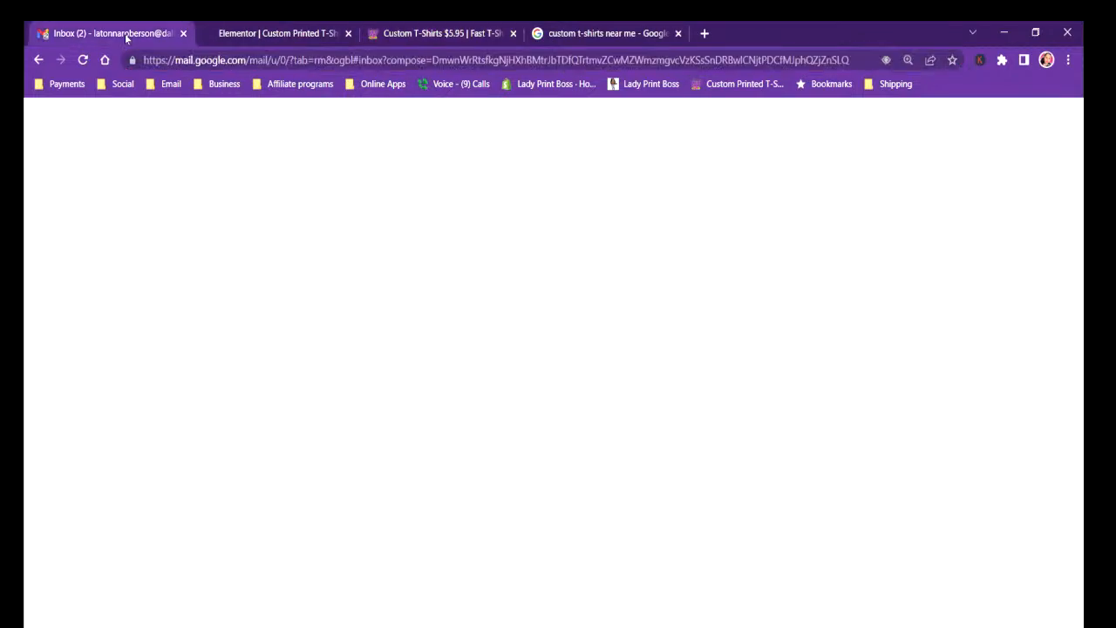
Return to the Elementor editor, show its editing panel and set the sale banner image's width and max width to 100%.
left_click(277, 33)
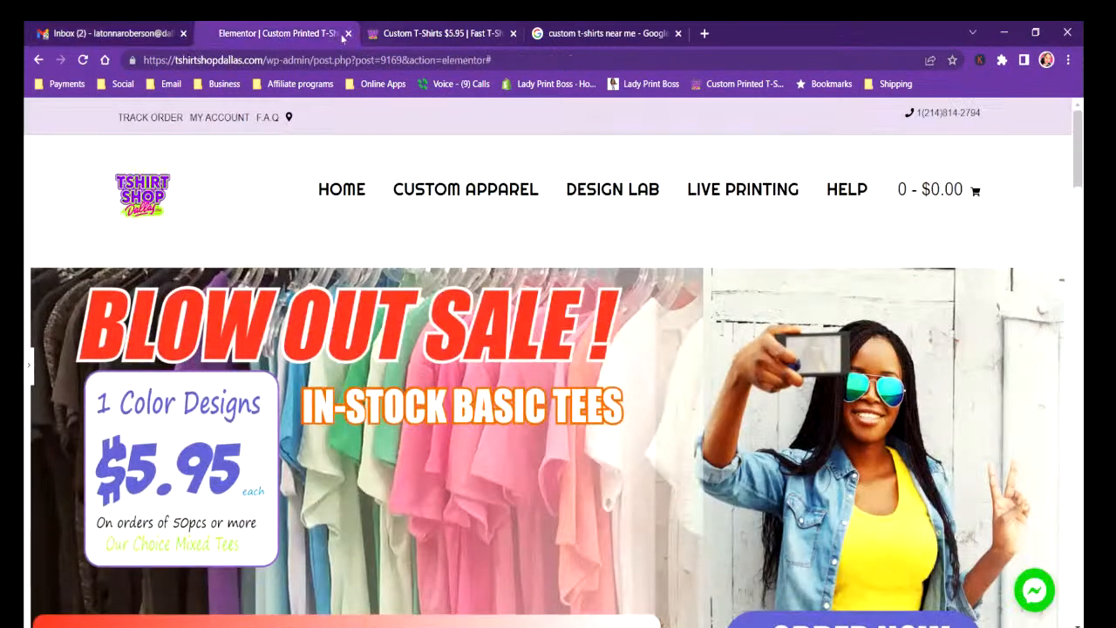
left_click(27, 368)
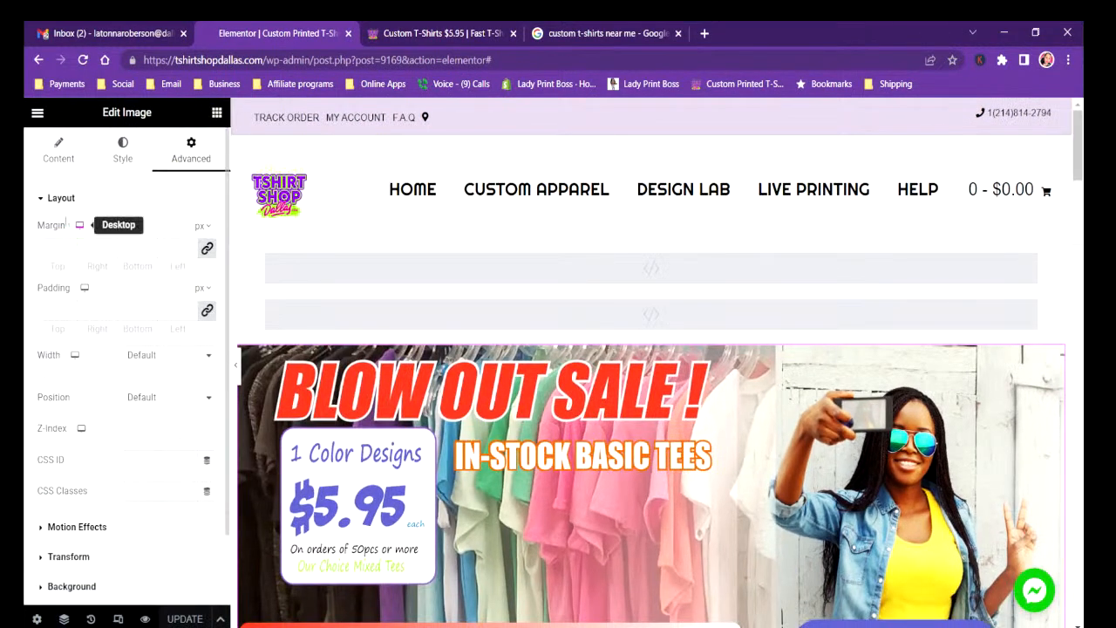
left_click(123, 150)
left_click(76, 250)
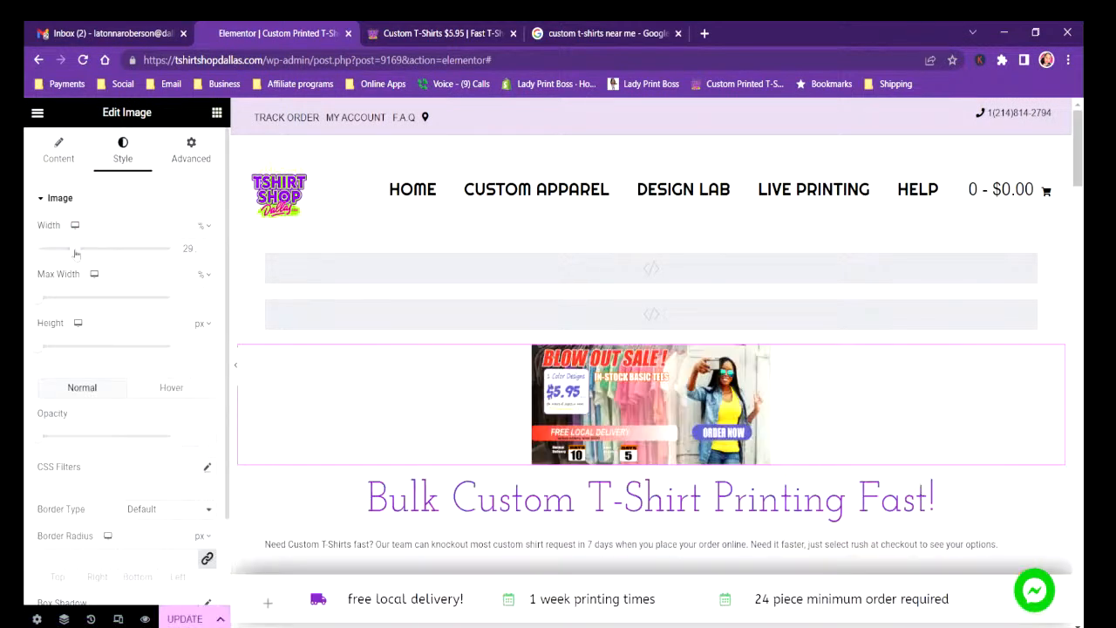
left_click_drag(50, 300, 165, 298)
left_click_drag(77, 250, 168, 251)
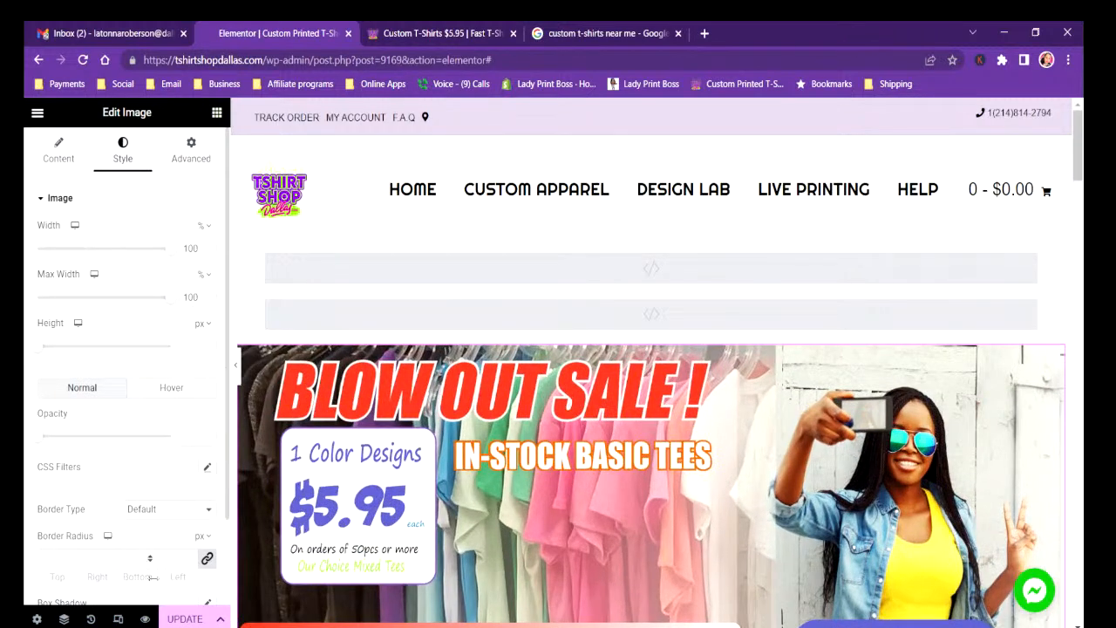
Save the banner change, delete the four-image product row above the "Shop Best Sellers!" heading, and update the home page again.
left_click(183, 619)
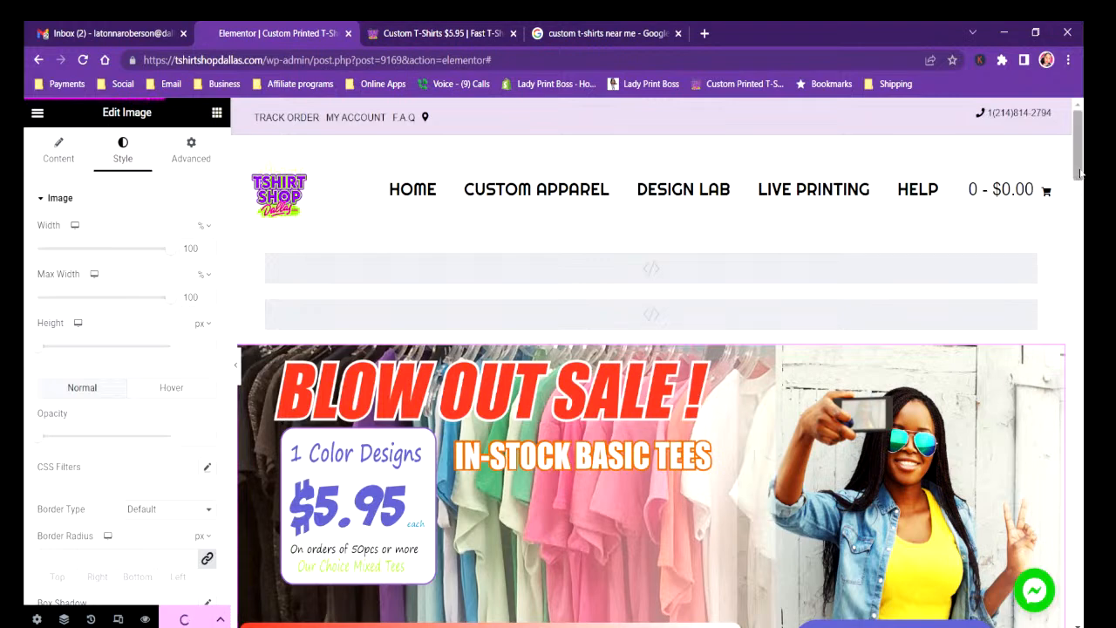
scroll(651, 363, "down", 5)
scroll(755, 312, "down", 6)
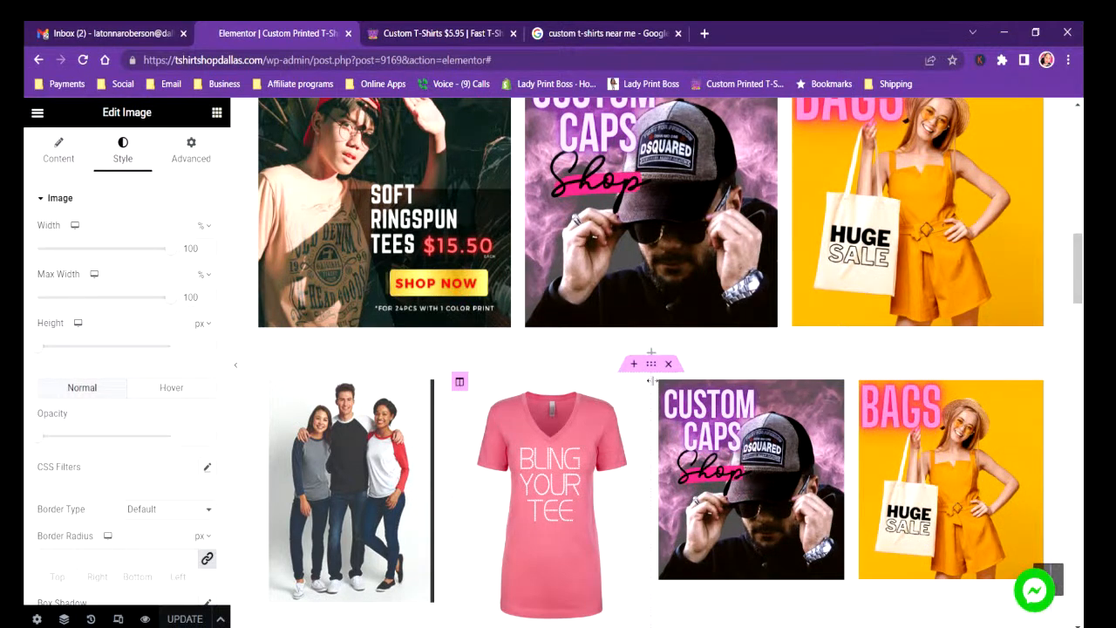
left_click(669, 364)
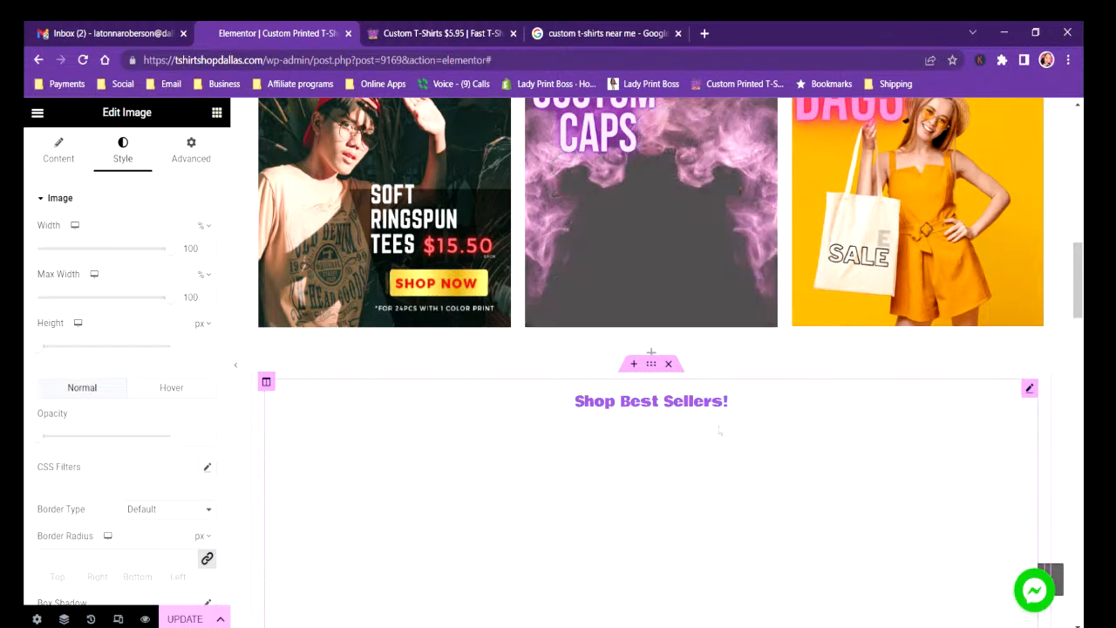
left_click(199, 621)
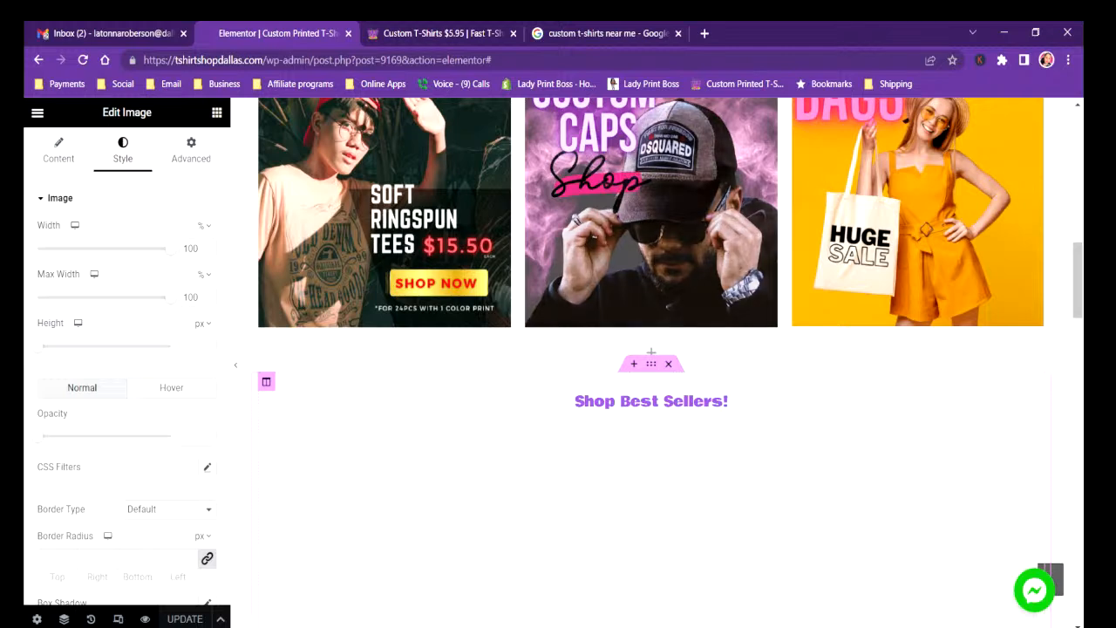
Return to the top of the home page and hide the editing panel to preview the full-width sale banner.
mouse_move(319, 626)
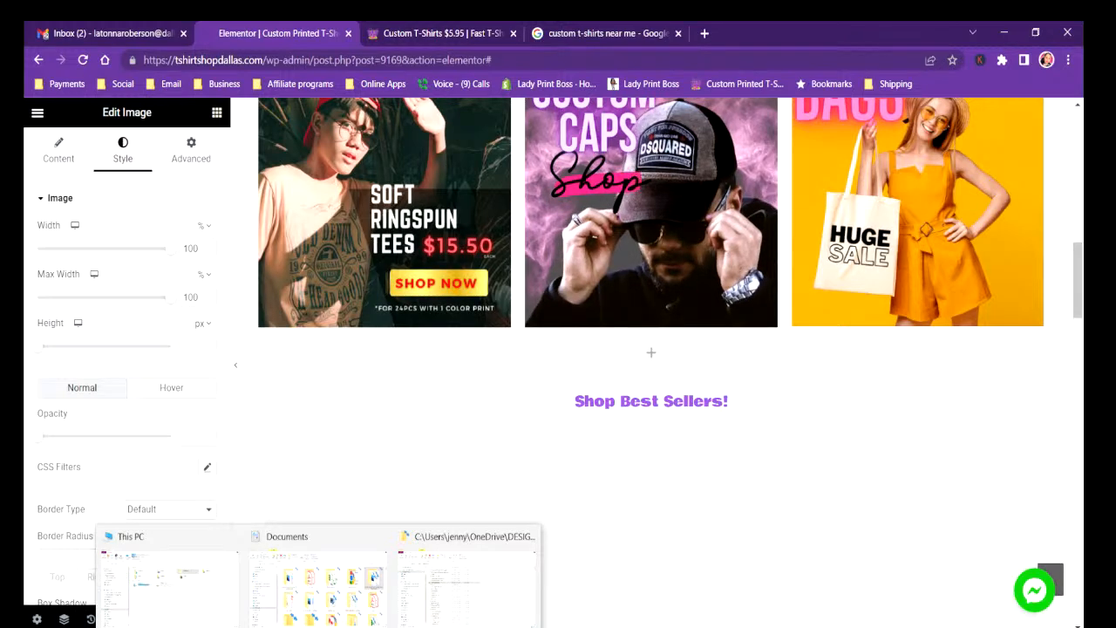
scroll(764, 482, "up", 15)
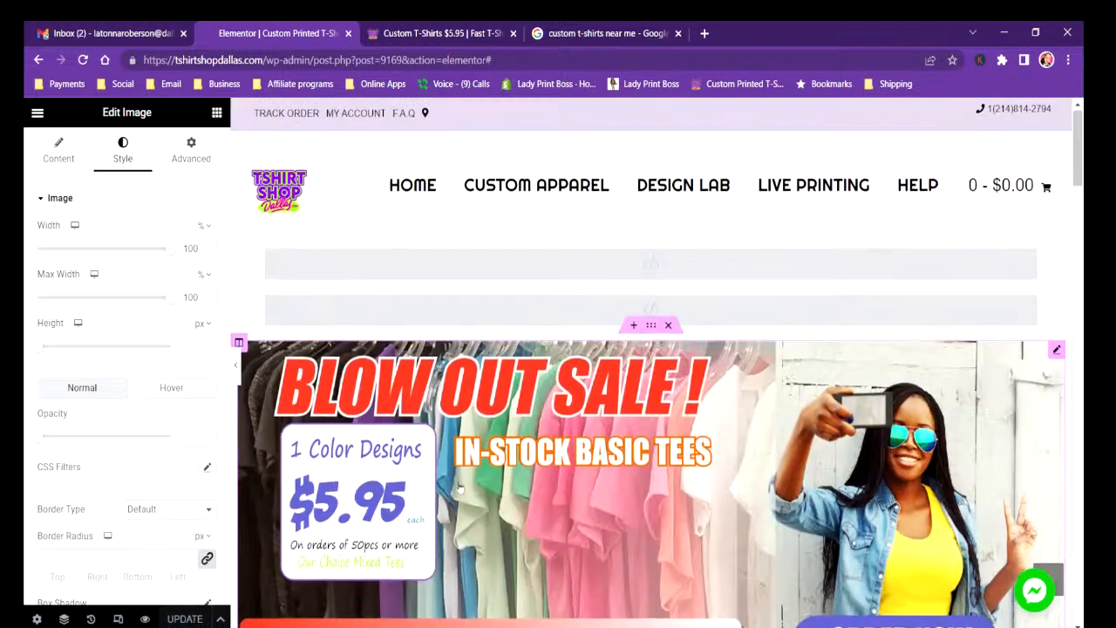
left_click(235, 368)
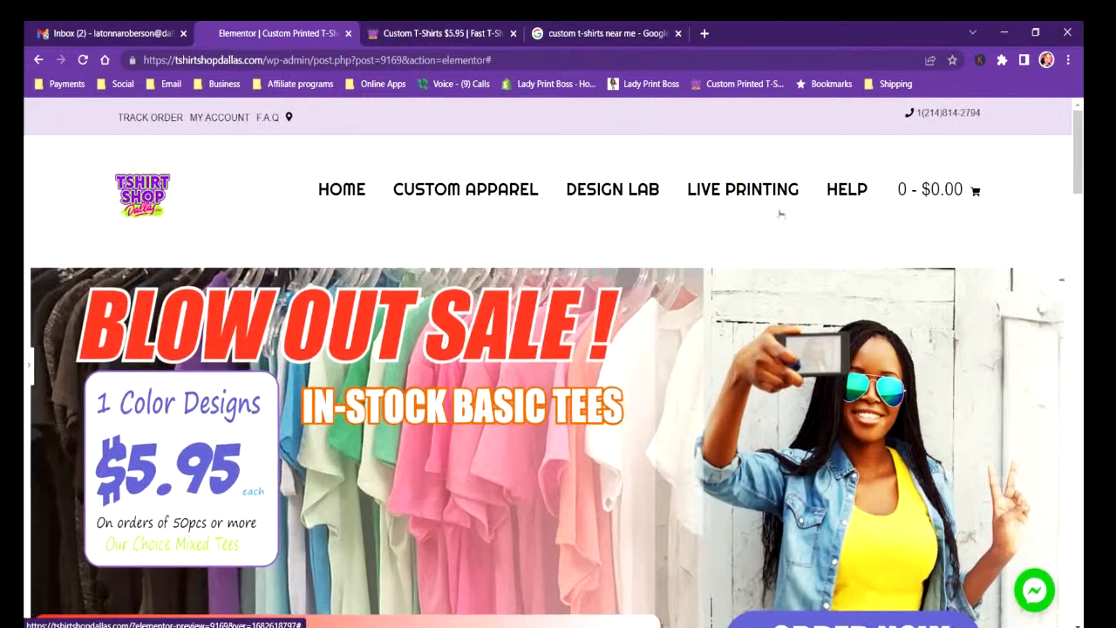
Check the sale banner on the live home page and follow its link to the $5.95 T-shirt product's order options.
left_click(457, 33)
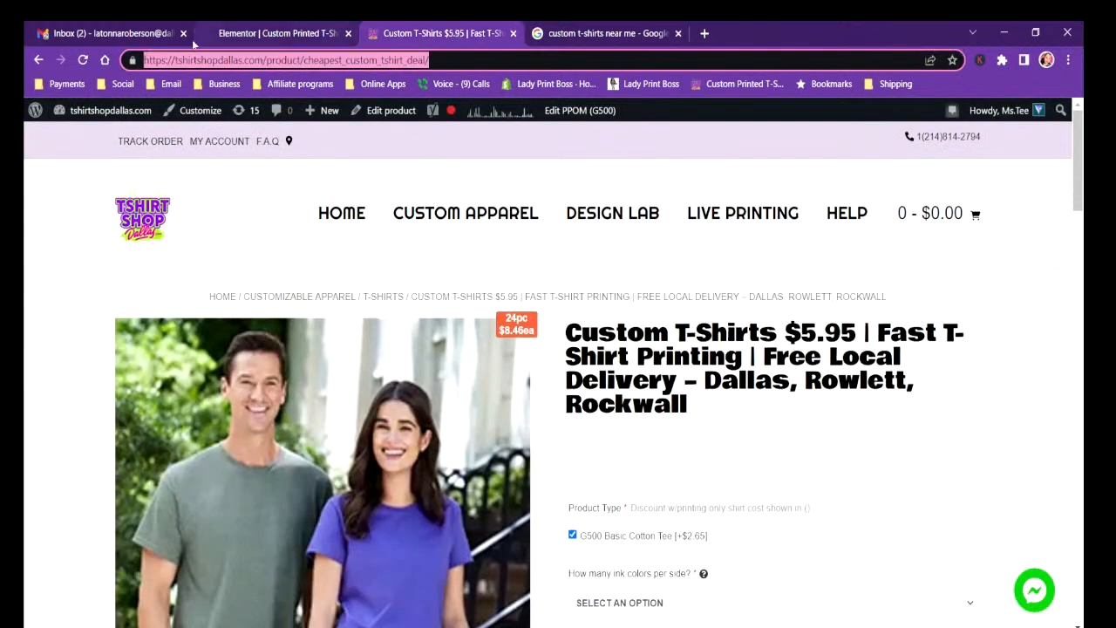
left_click(82, 61)
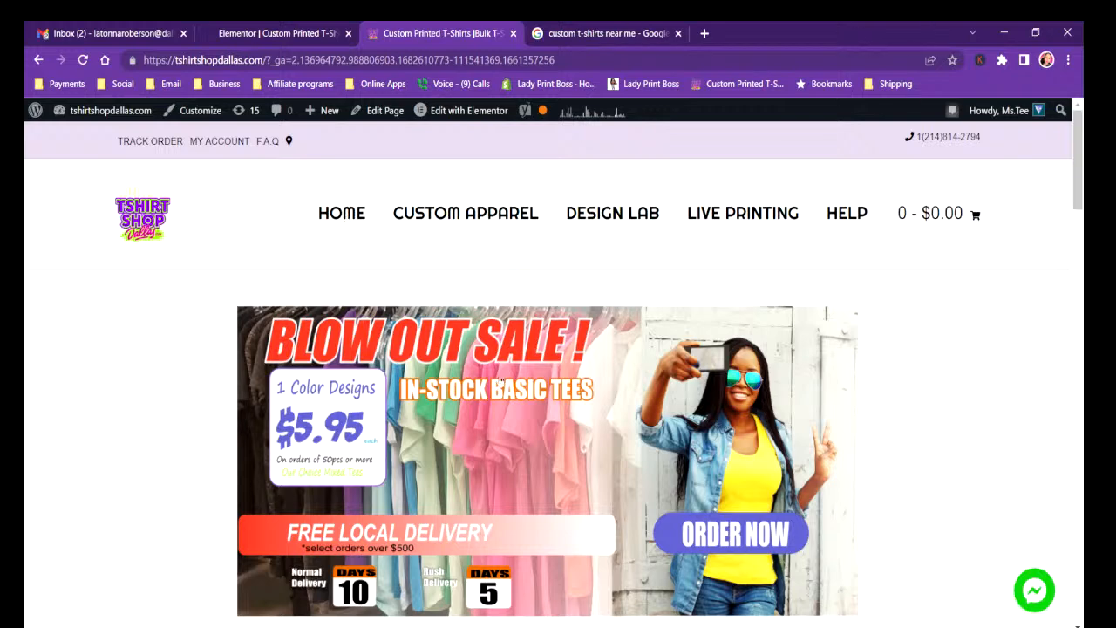
left_click(705, 525)
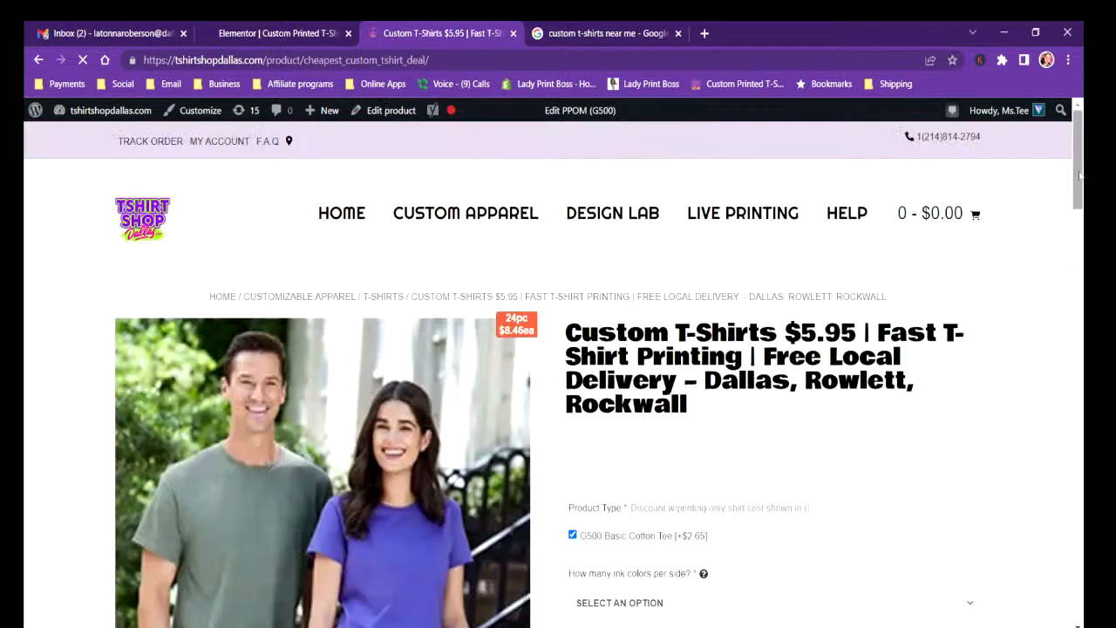
scroll(684, 110, "down", 2)
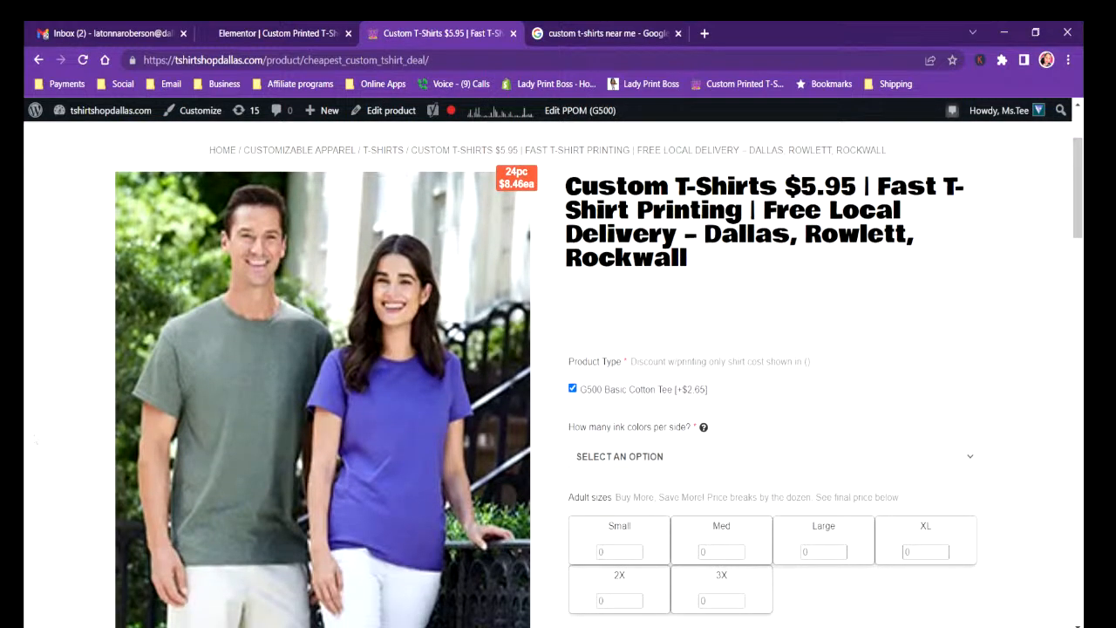
mouse_move(308, 120)
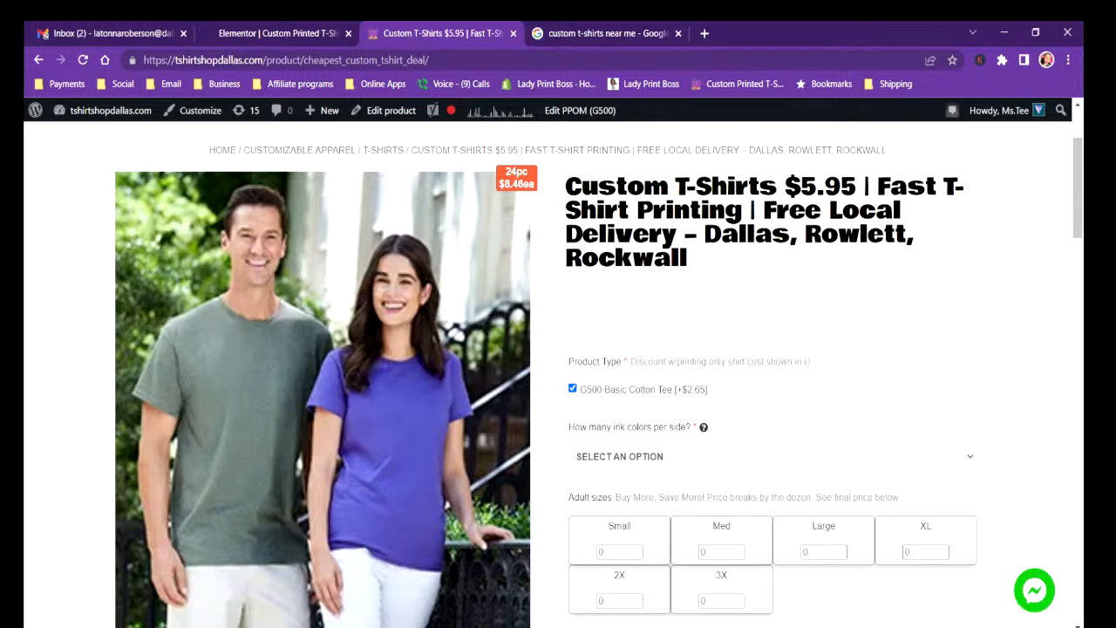
Switch to OBS and stop the live stream.
mouse_move(421, 626)
left_click(497, 625)
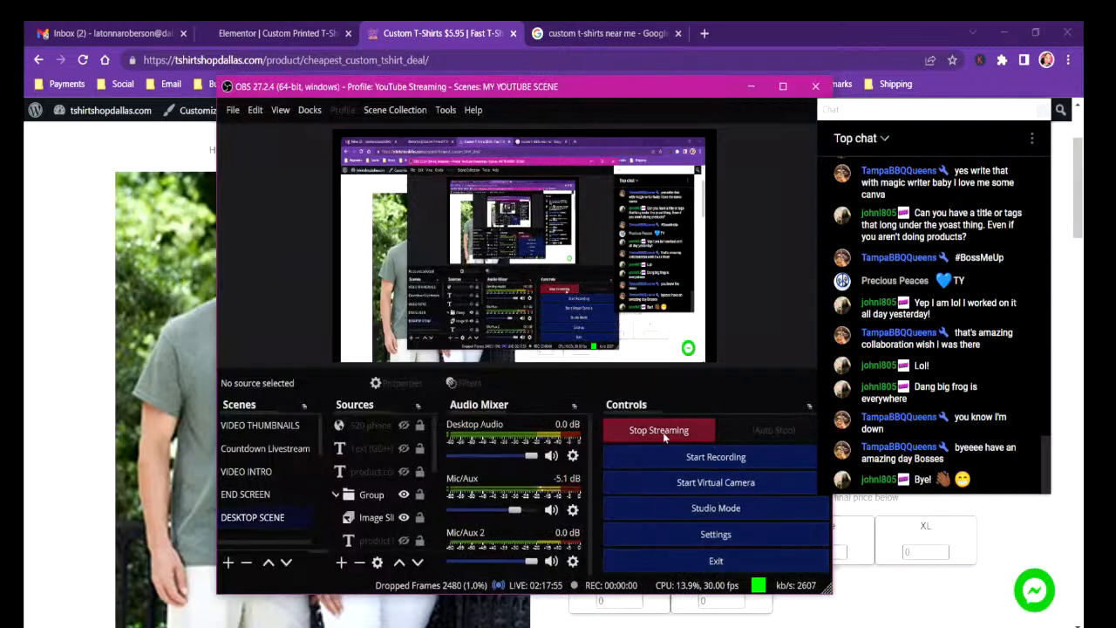
left_click(646, 432)
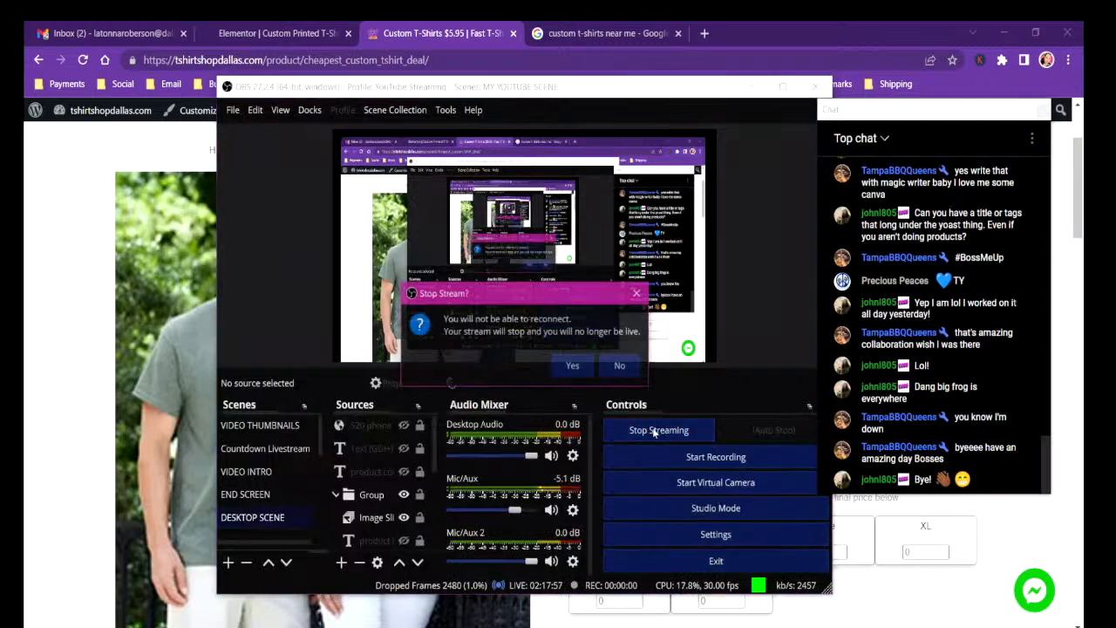